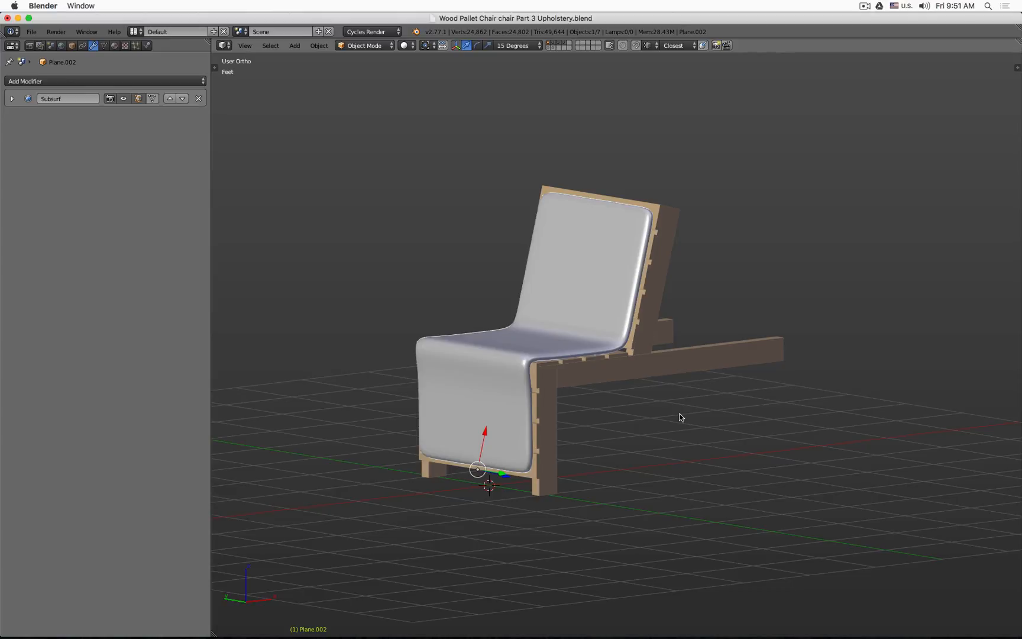
Step: Examine the chair's legs and backrest parts by selecting them in front and wireframe views
middle_drag(730, 464, 589, 438)
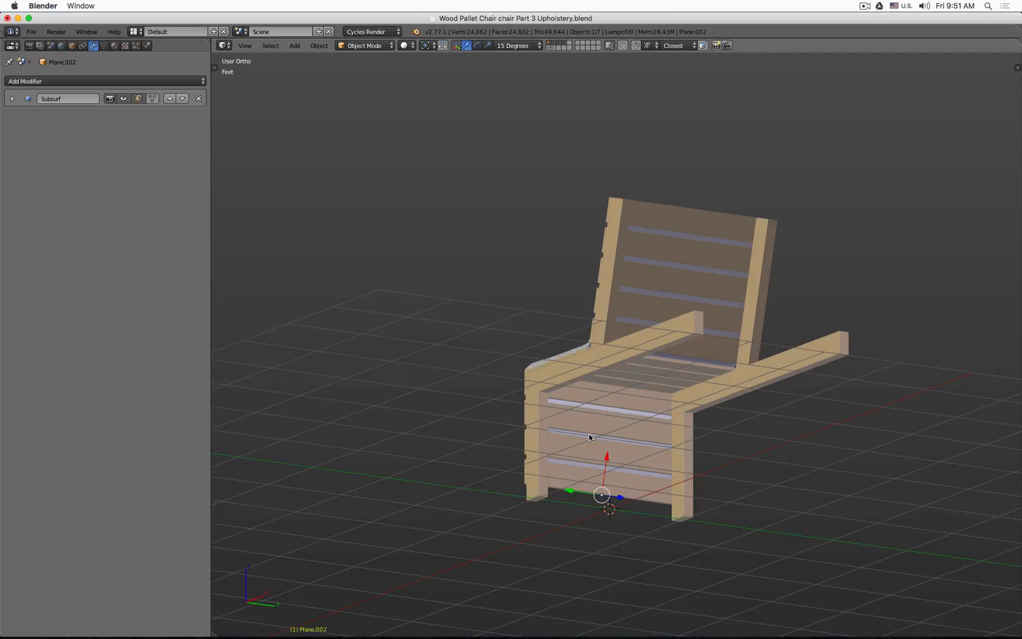
key(KP_1)
key(KP_3)
key(KP_1)
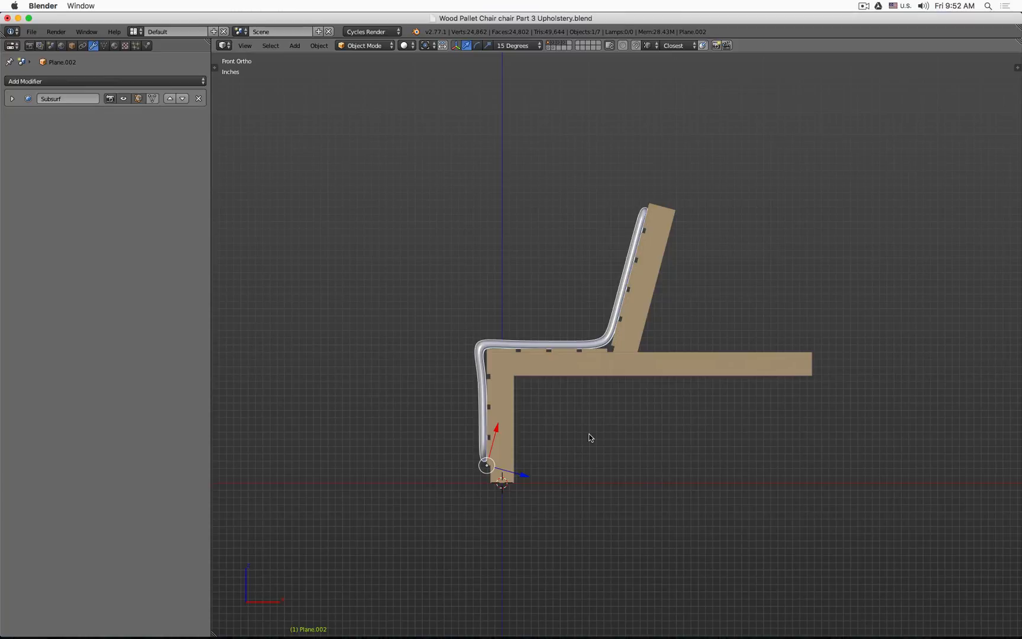
right_click(503, 409)
shift+right_click(569, 363)
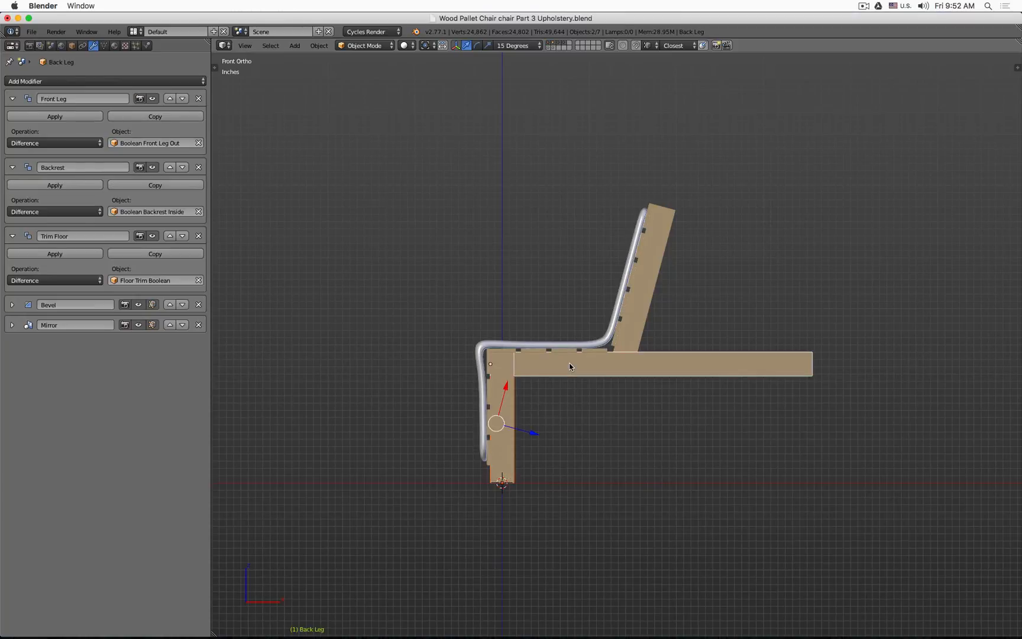
middle_drag(622, 395, 649, 405)
key(z)
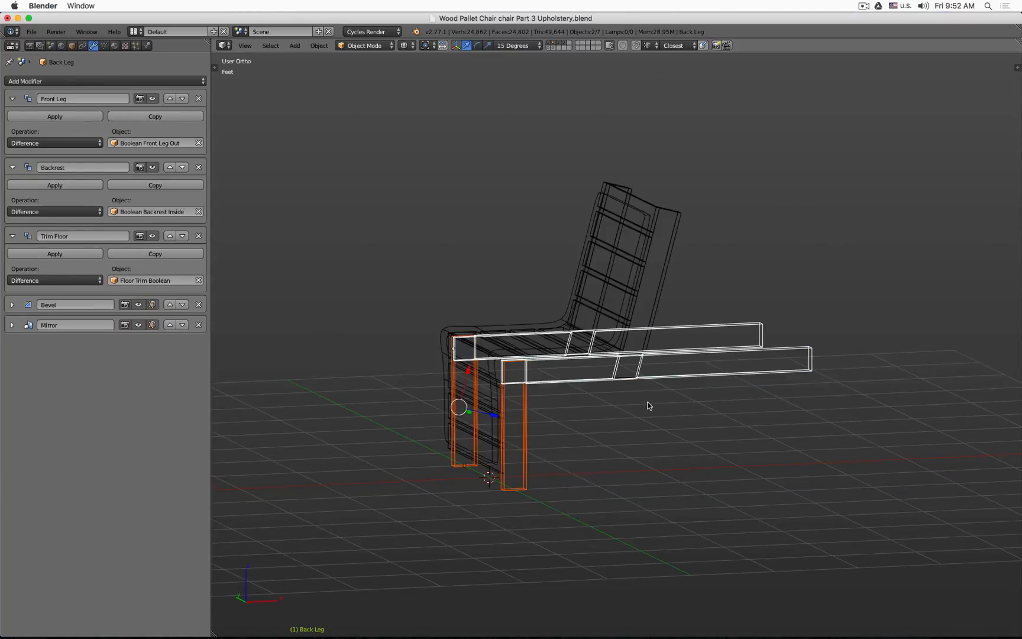
shift+right_click(662, 298)
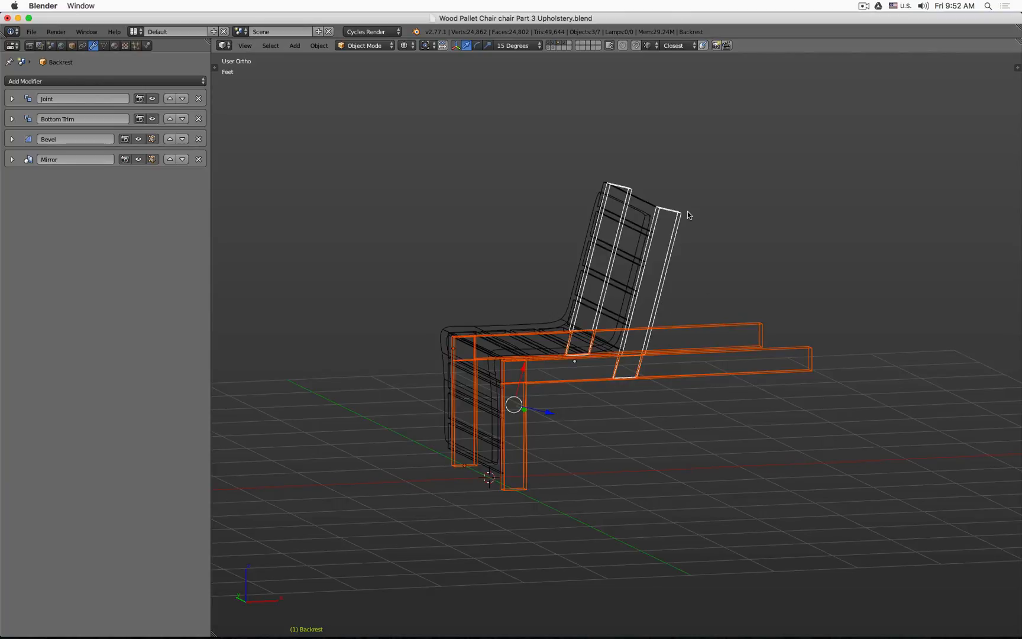
right_click(641, 199)
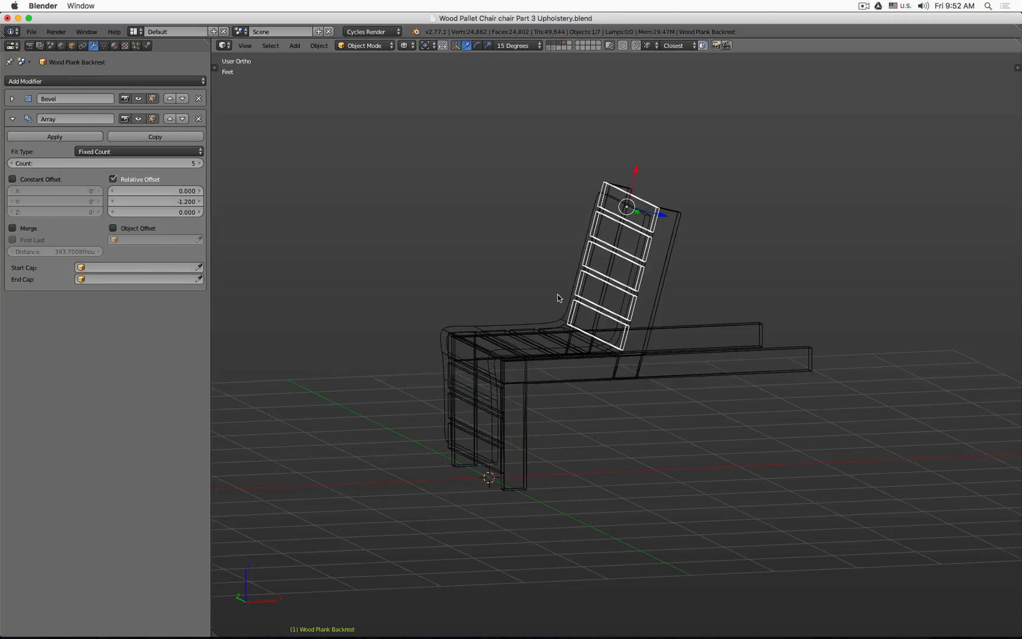
scroll(478, 381, up, 1)
key(z)
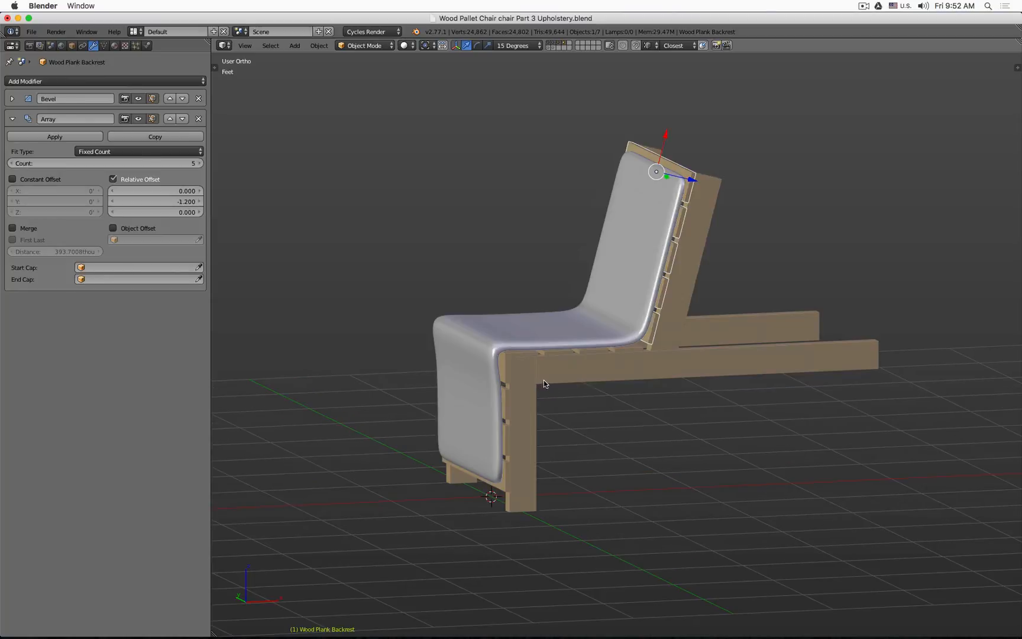
Step: Inspect the seat and backrest planks beneath the upholstery in a zoomed front view
key(KP_1)
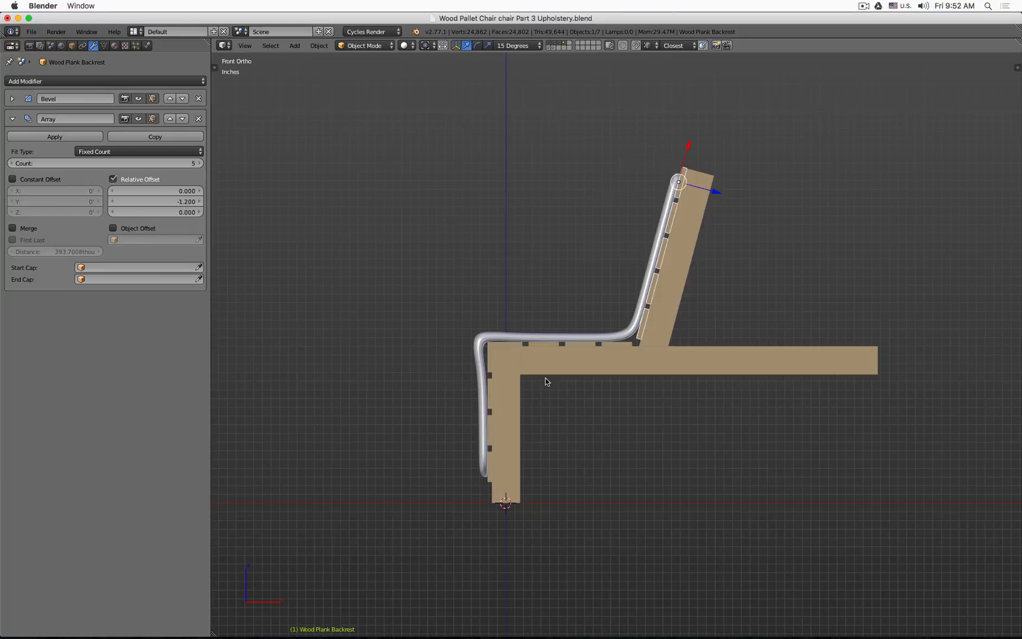
scroll(508, 372, up, 4)
right_click(484, 319)
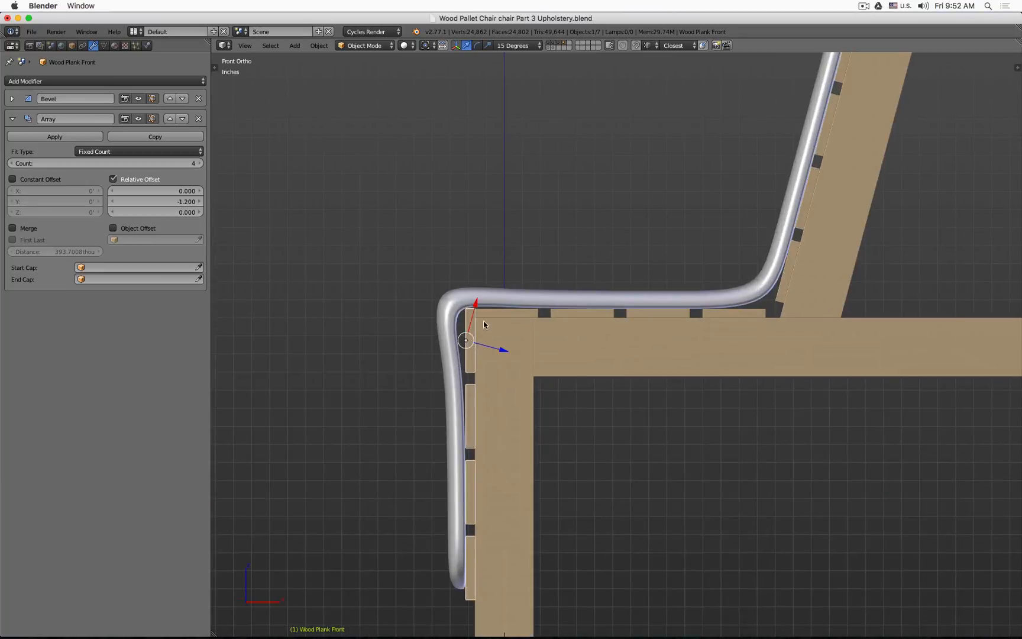
shift+right_click(491, 313)
shift+right_click(783, 290)
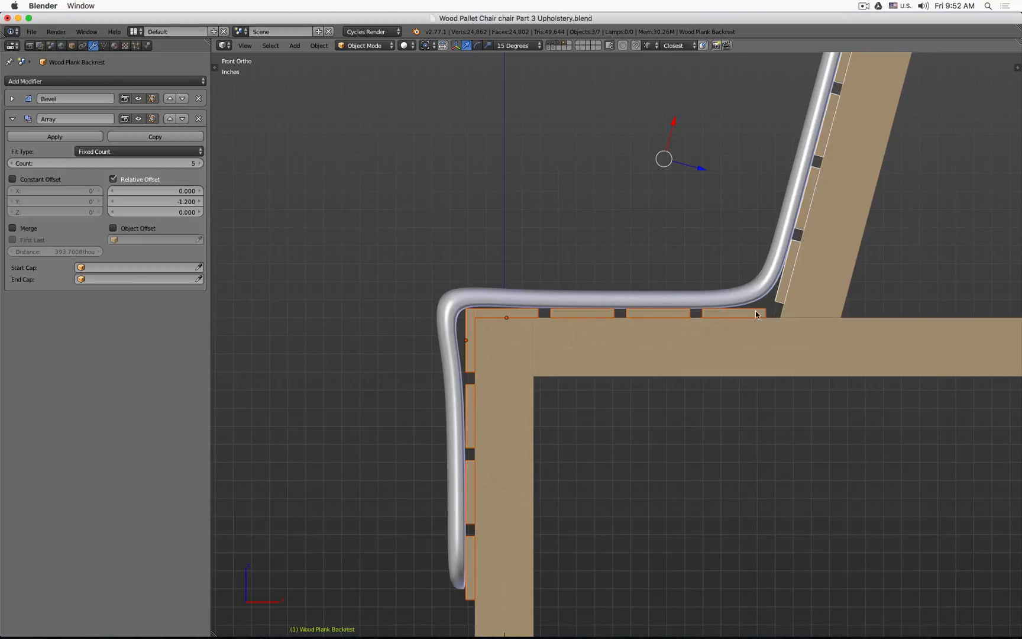
scroll(740, 308, down, 2)
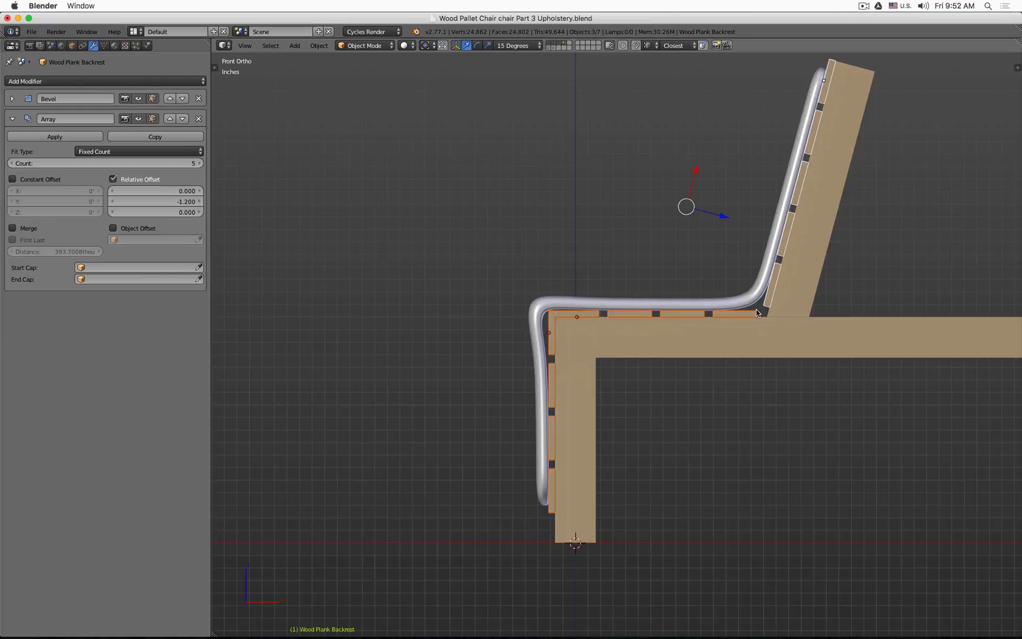
right_click(797, 290)
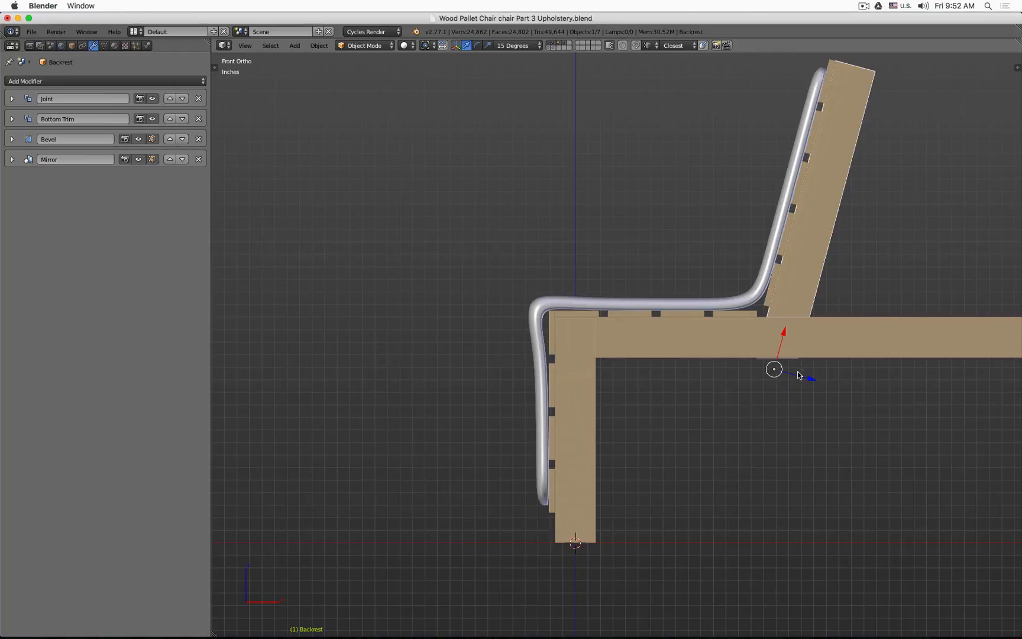
scroll(798, 375, down, 3)
middle_drag(753, 402, 762, 450)
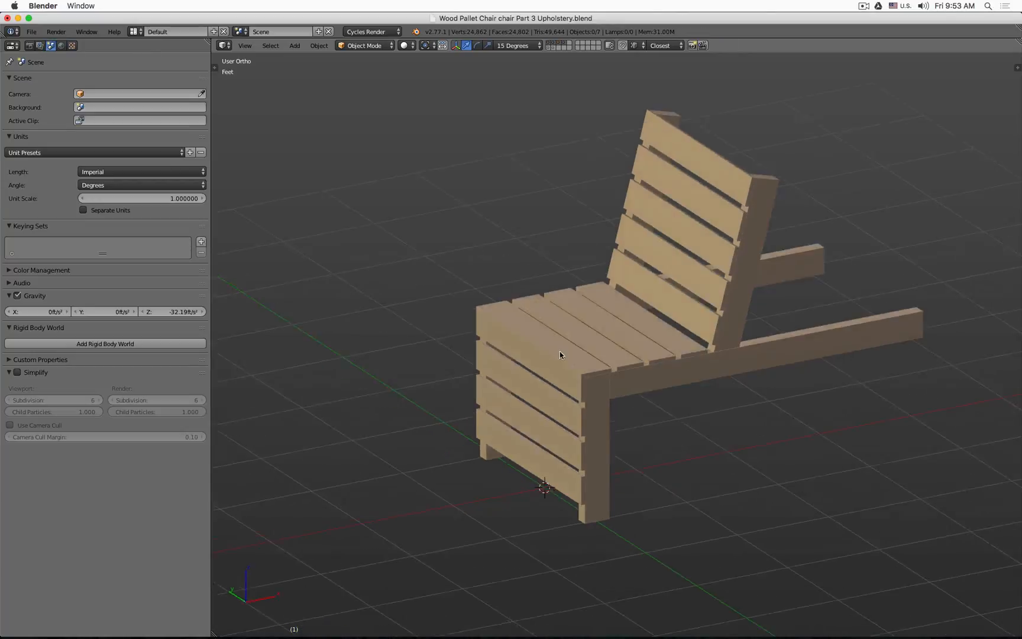
Step: Unhide all hidden objects so the upholstery shows again, and deselect everything
middle_drag(560, 354, 611, 353)
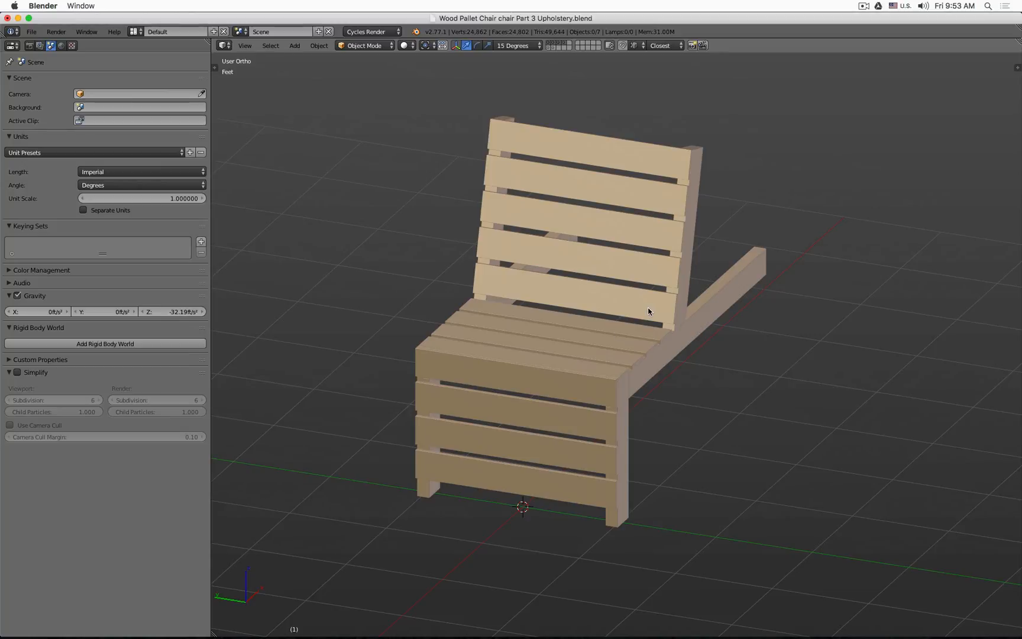
middle_drag(801, 388, 659, 385)
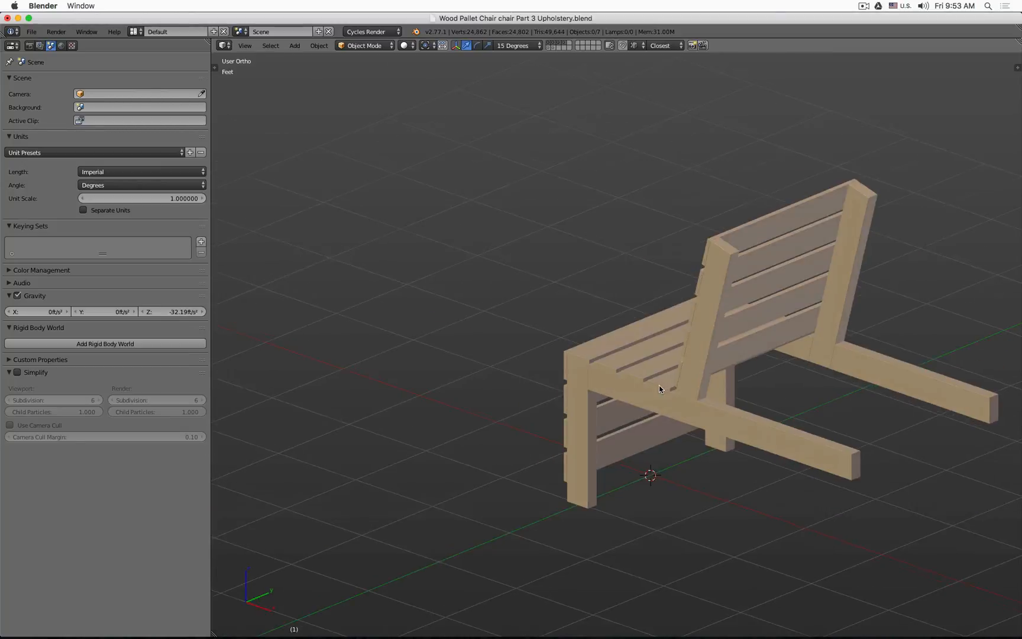
key(alt+h)
key(a)
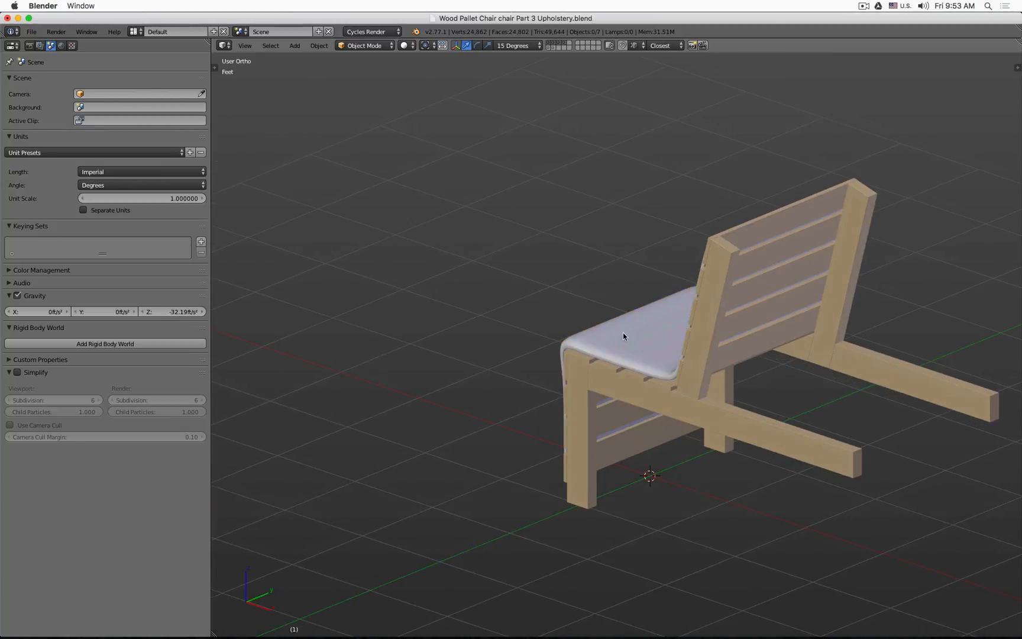
Step: Examine how the upholstery's profile sits against the wooden frame from several views
middle_drag(623, 332, 655, 355)
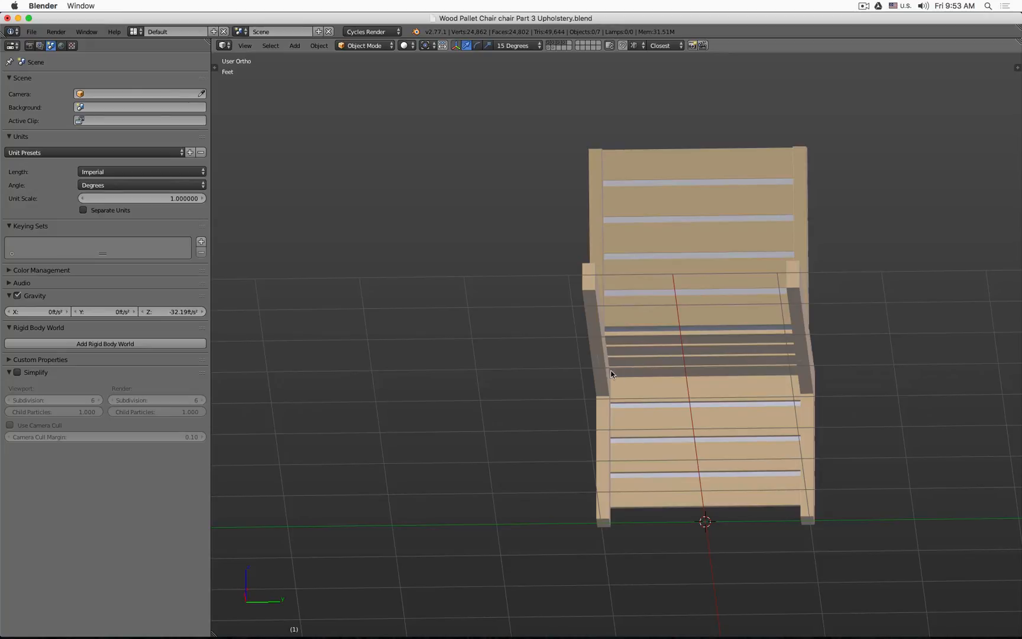
middle_drag(655, 351, 781, 405)
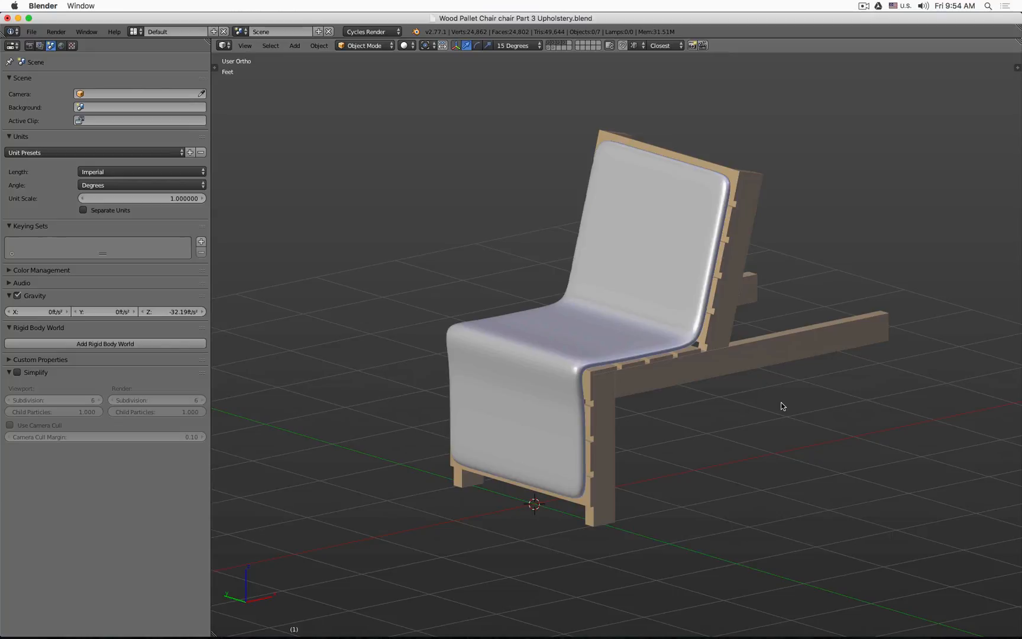
key(KP_1)
key(z)
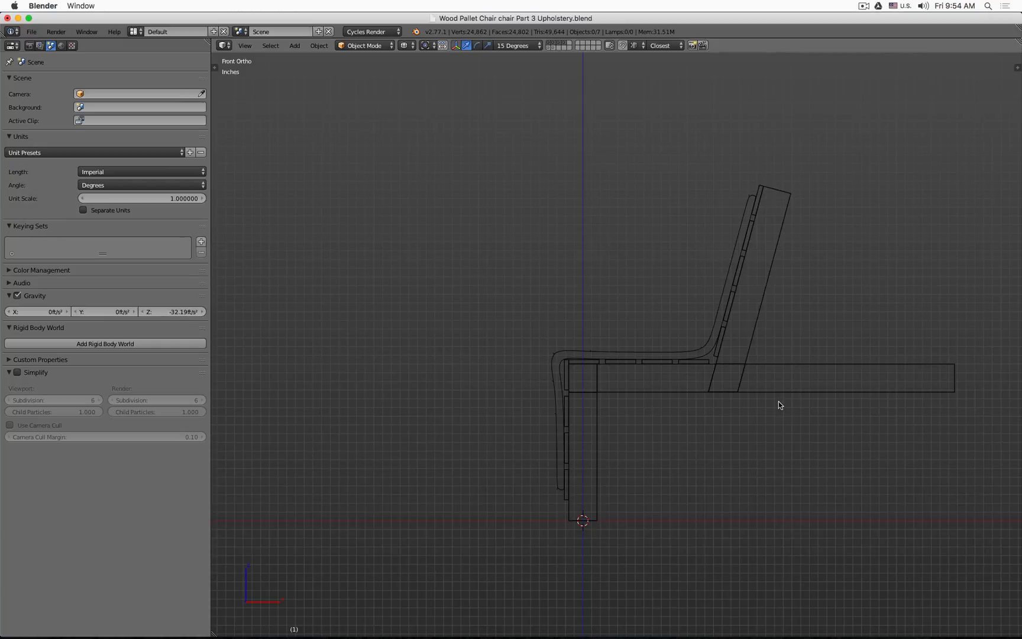
mouse_move(779, 405)
middle_down()
mouse_move(783, 371)
mouse_move(771, 379)
middle_up()
key(z)
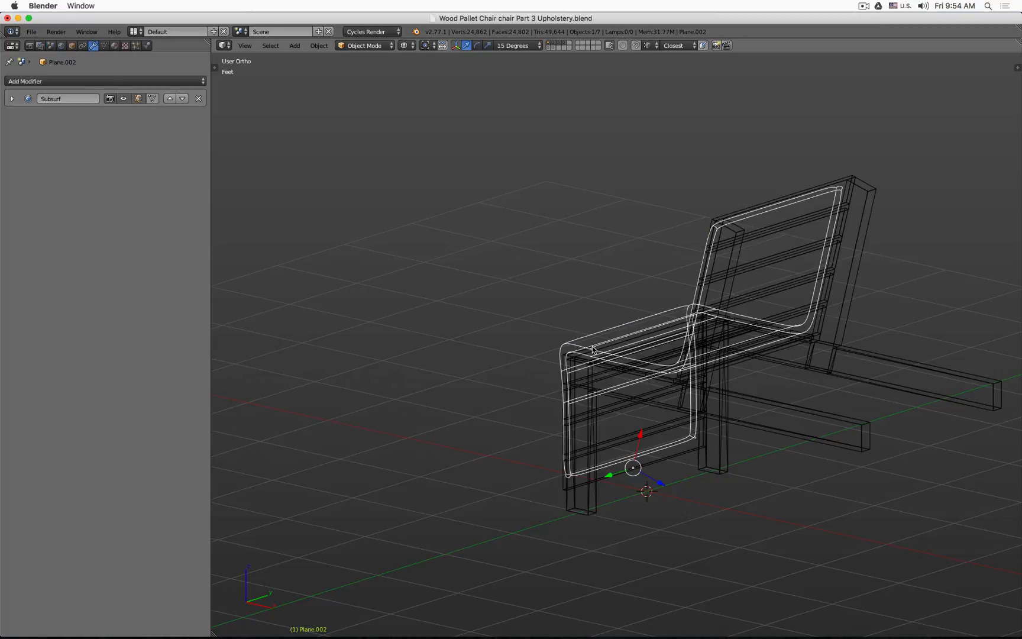
key(KP_1)
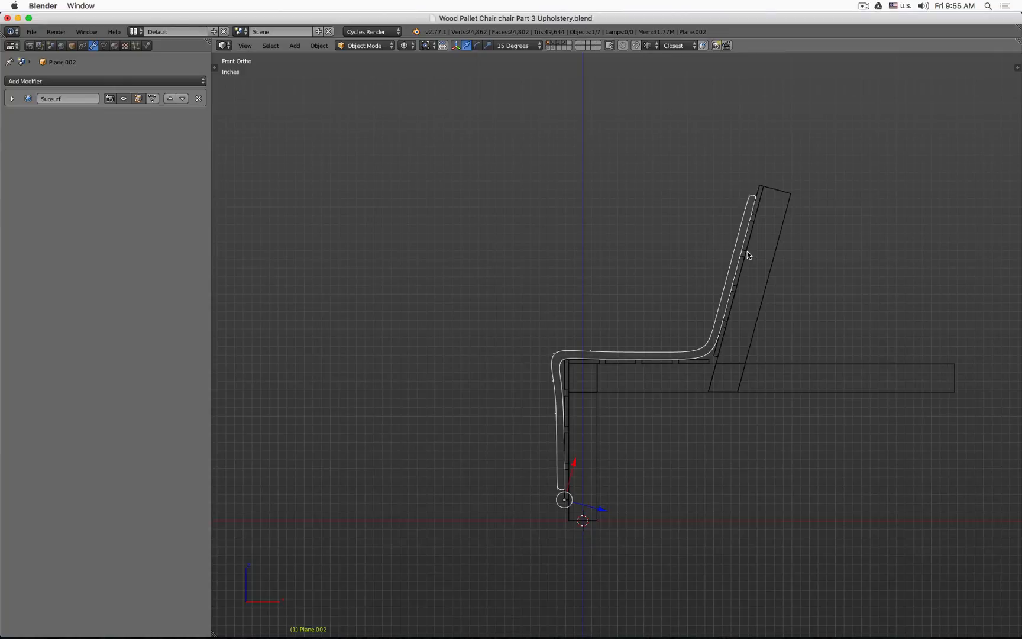
scroll(747, 254, up, 5)
key(z)
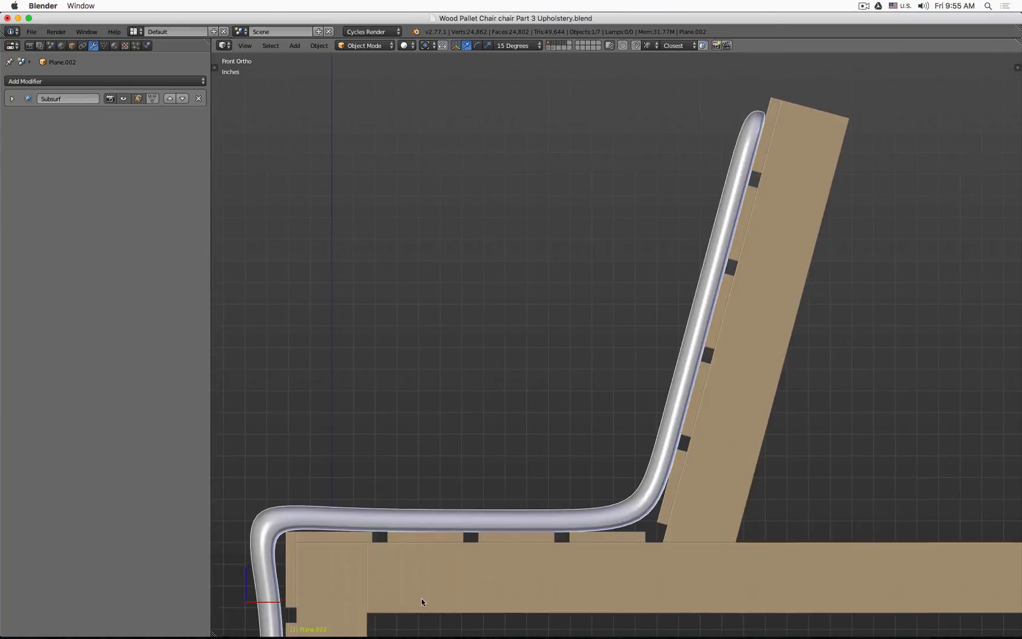
Step: Set the transform orientation to Global
shift+middle_drag(422, 602, 627, 351)
shift+middle_drag(539, 388, 538, 338)
scroll(538, 338, up, 3)
key(z)
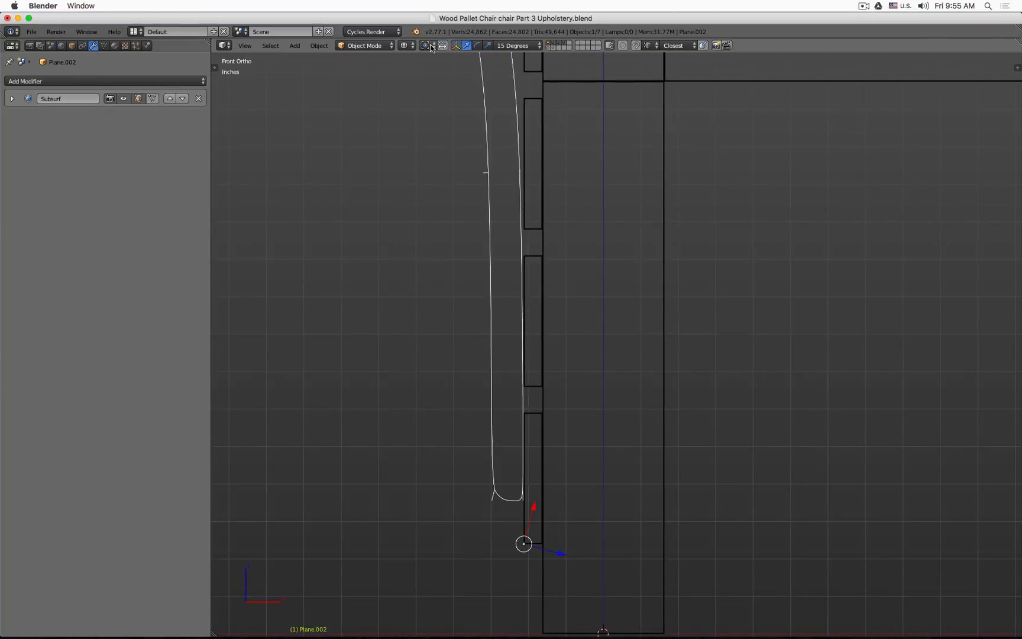
click(513, 45)
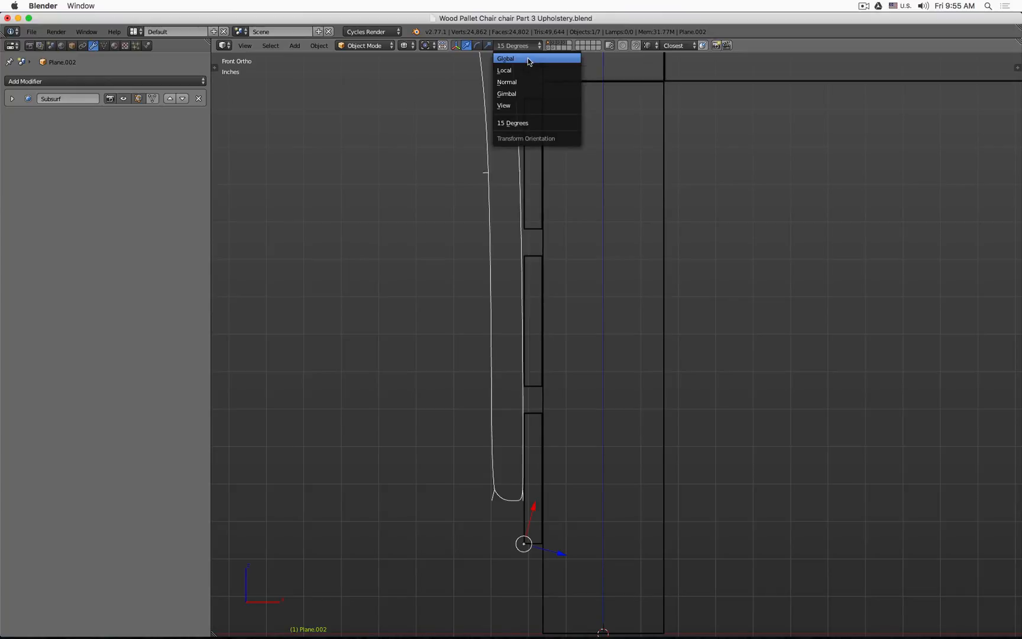
click(530, 59)
Step: Snap the 3D cursor to the selected upholstery object
scroll(532, 323, down, 2)
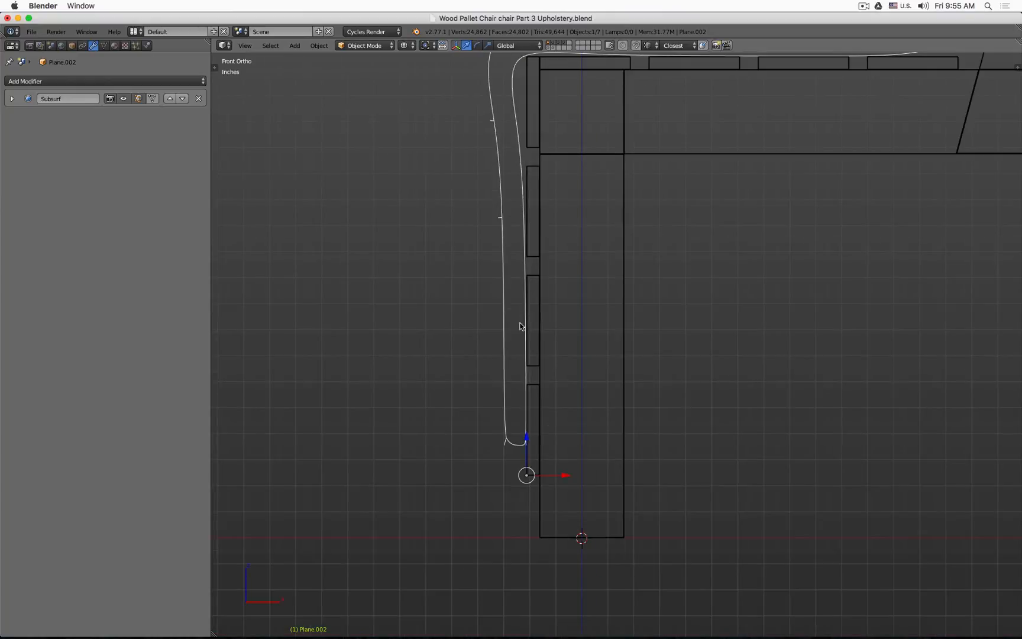
key(shift+s)
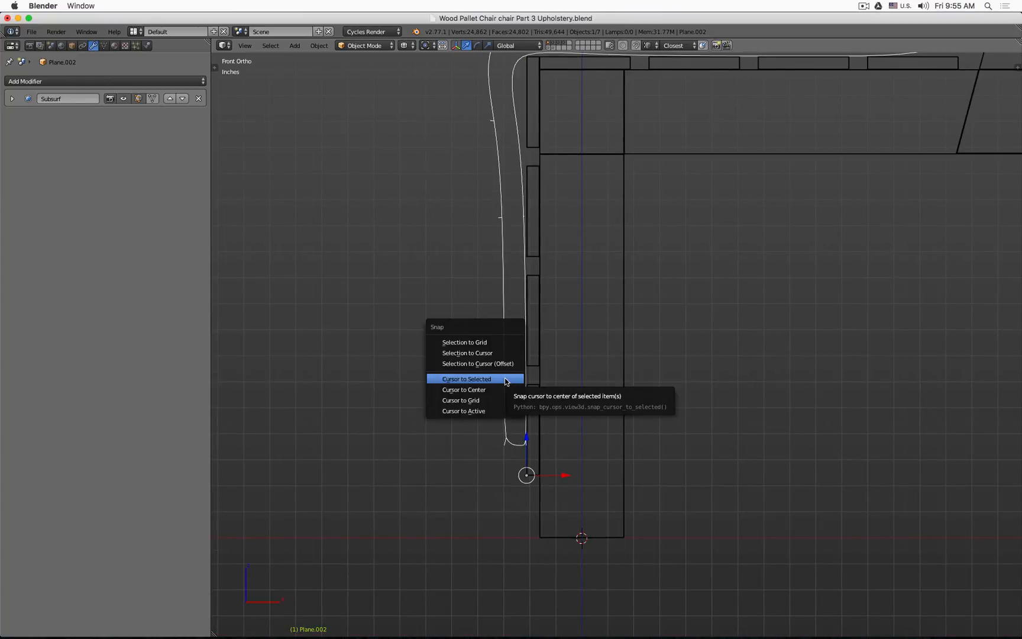
click(505, 378)
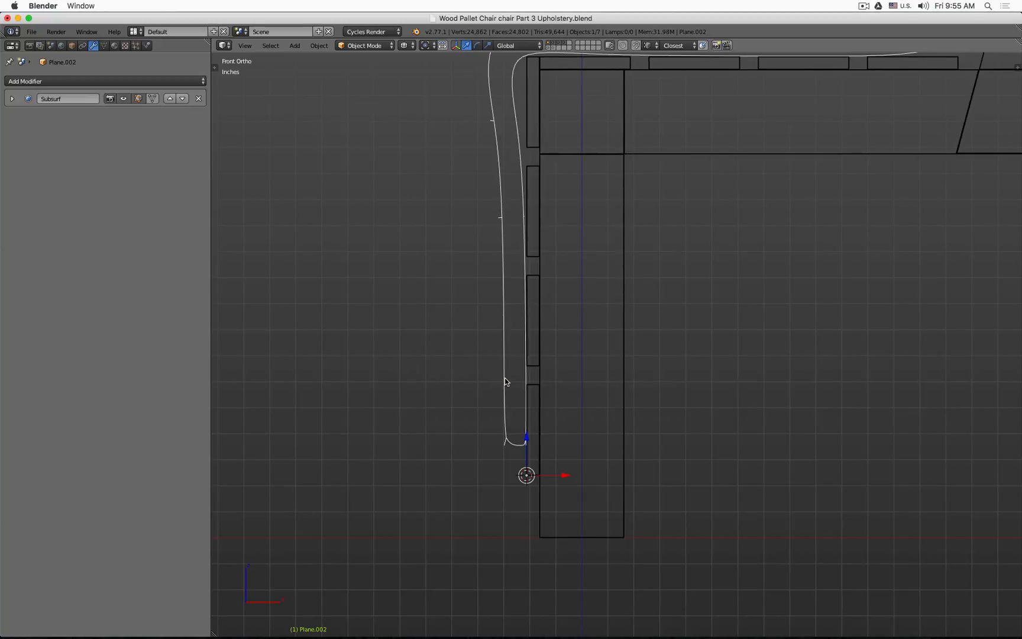
Step: Turn on the Screencast Keys display in the sidebar properties
key(n)
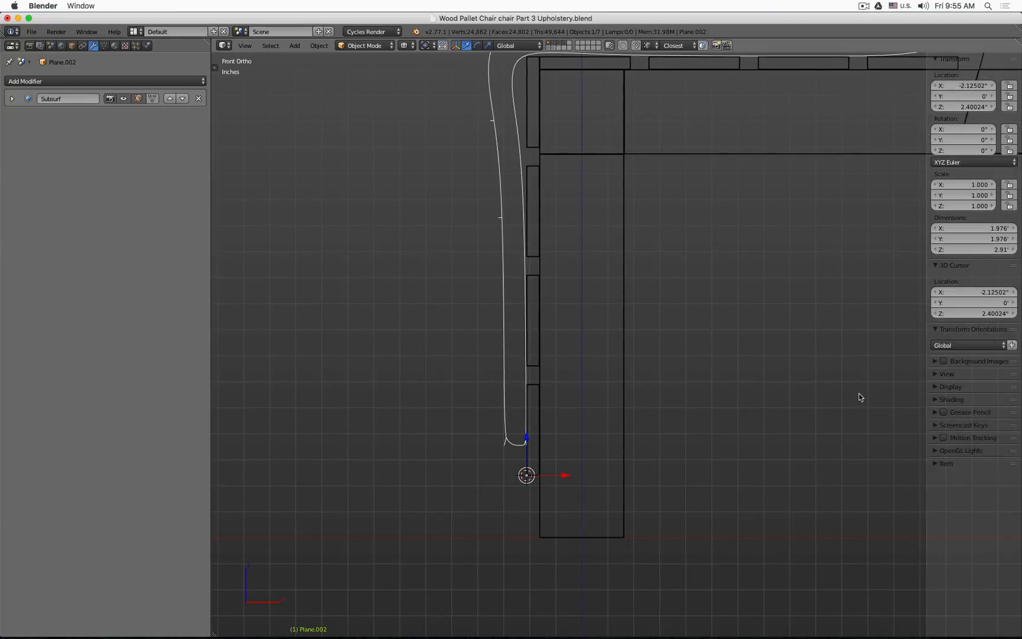
click(946, 424)
click(962, 441)
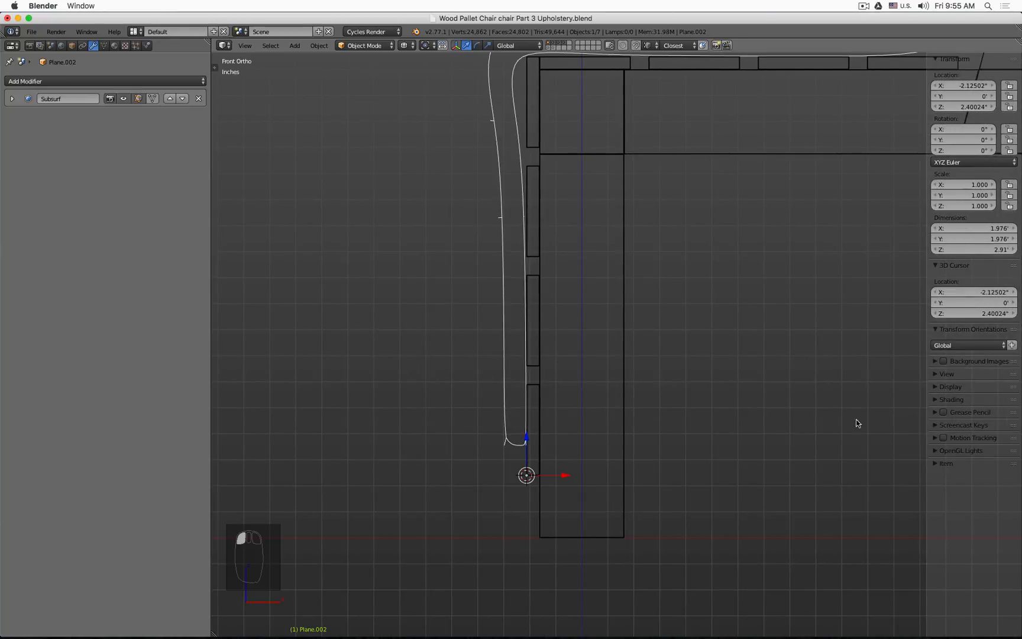
key(n)
Step: Add a cube mesh at the 3D cursor below the upholstery's front edge
middle_drag(550, 441, 548, 445)
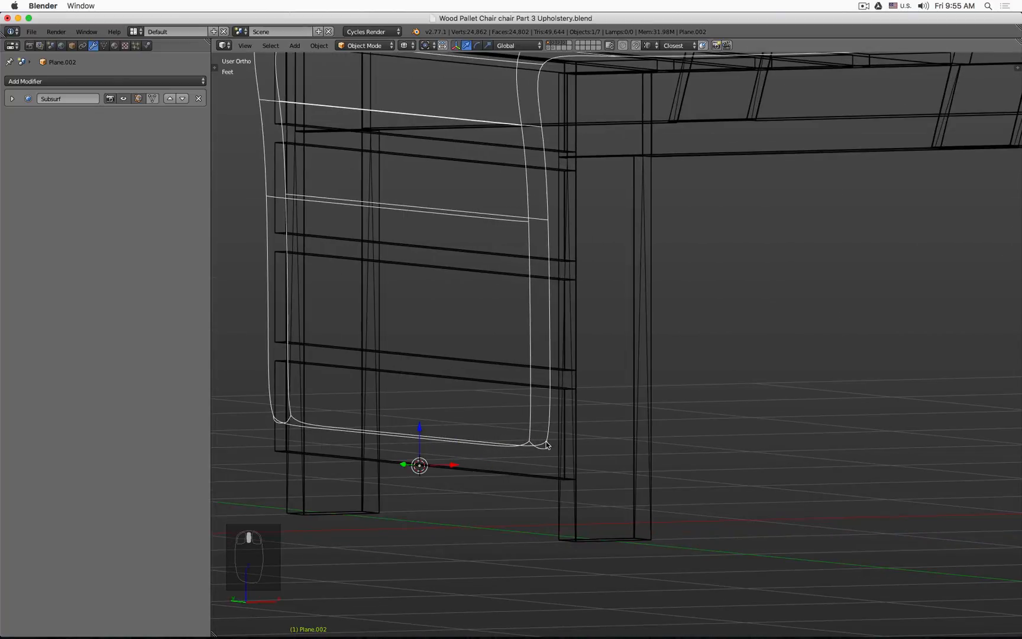
scroll(548, 445, down, 3)
key(z)
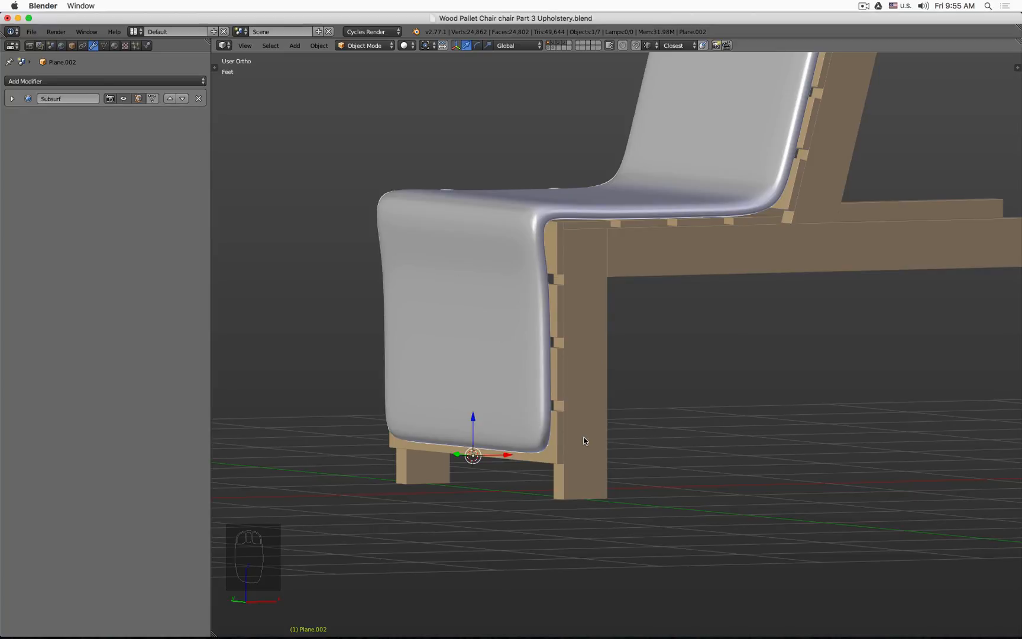
key(KP_1)
key(z)
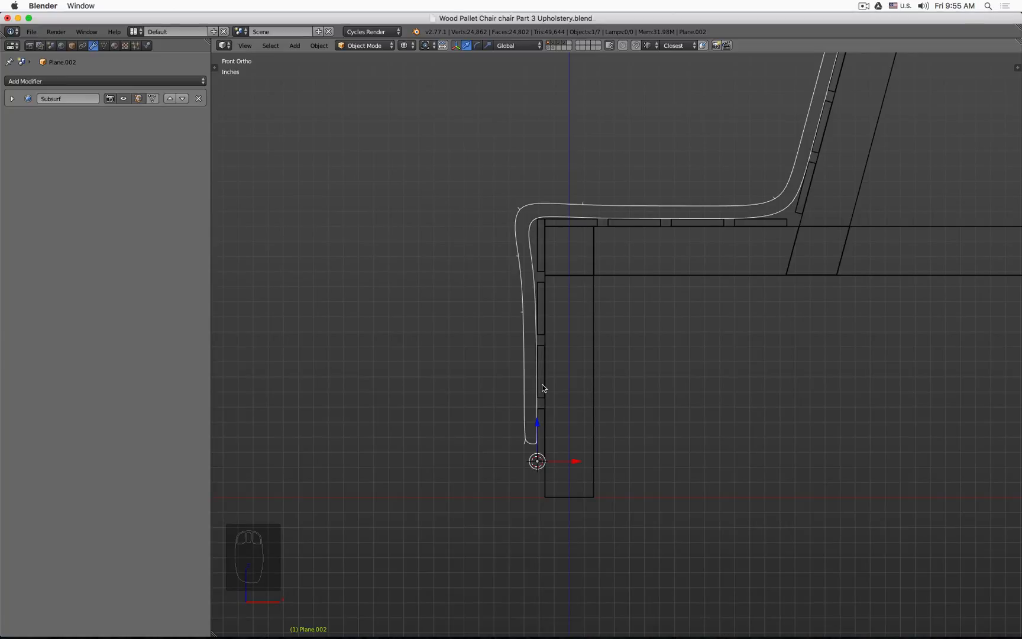
key(shift+a)
mouse_move(543, 386)
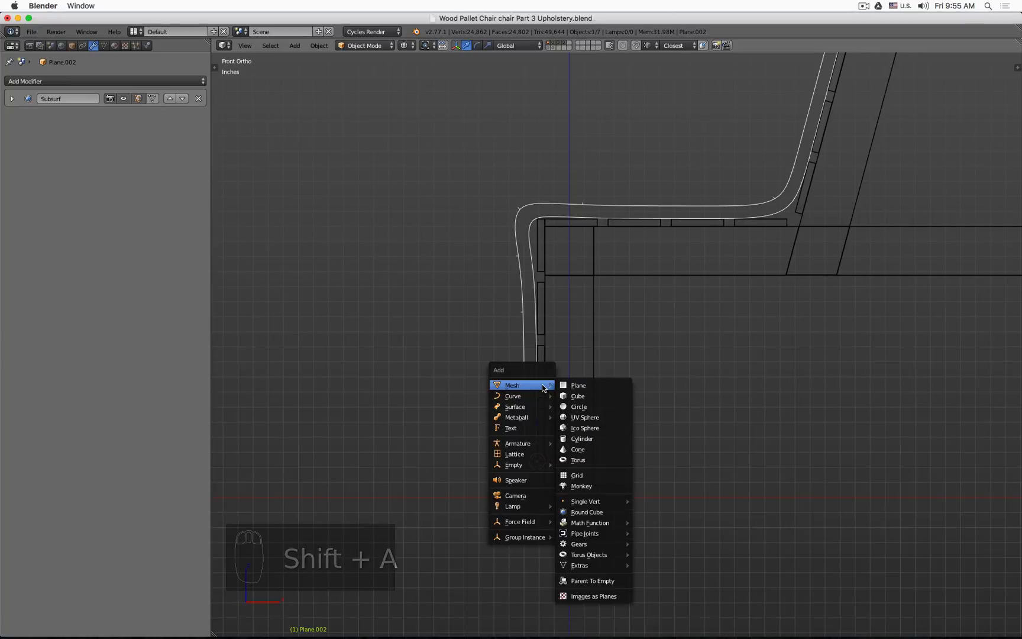
click(576, 395)
scroll(686, 390, down, 5)
middle_drag(687, 390, 641, 417)
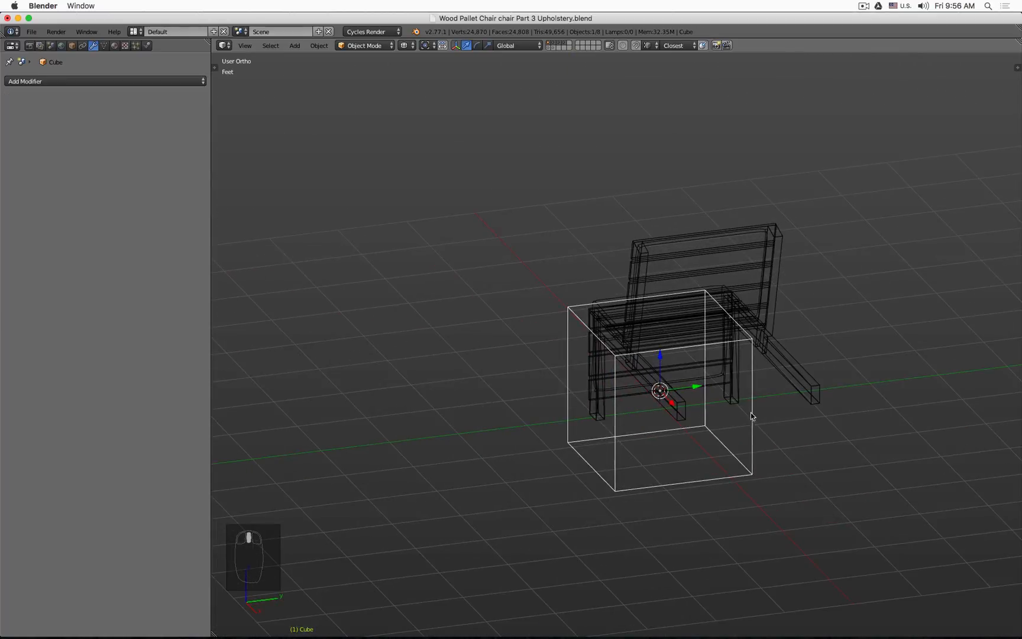
Step: In Edit Mode, scale the new cube's mesh down uniformly to about 0.45
key(Tab)
key(s)
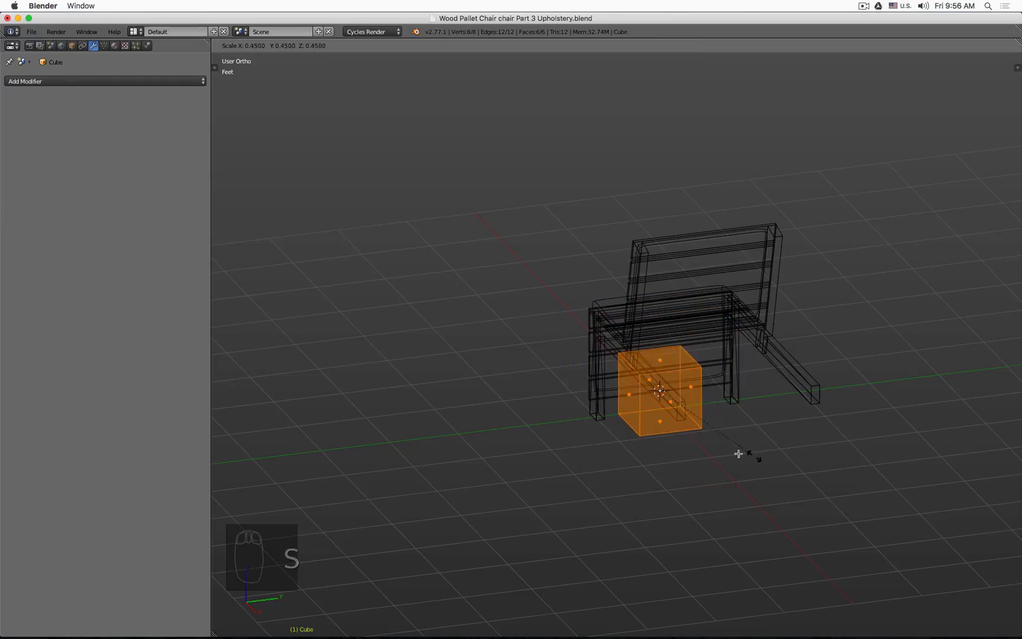
click(681, 424)
Step: Move the cube in front view so it sits over the lower slat of the chair side
key(KP_1)
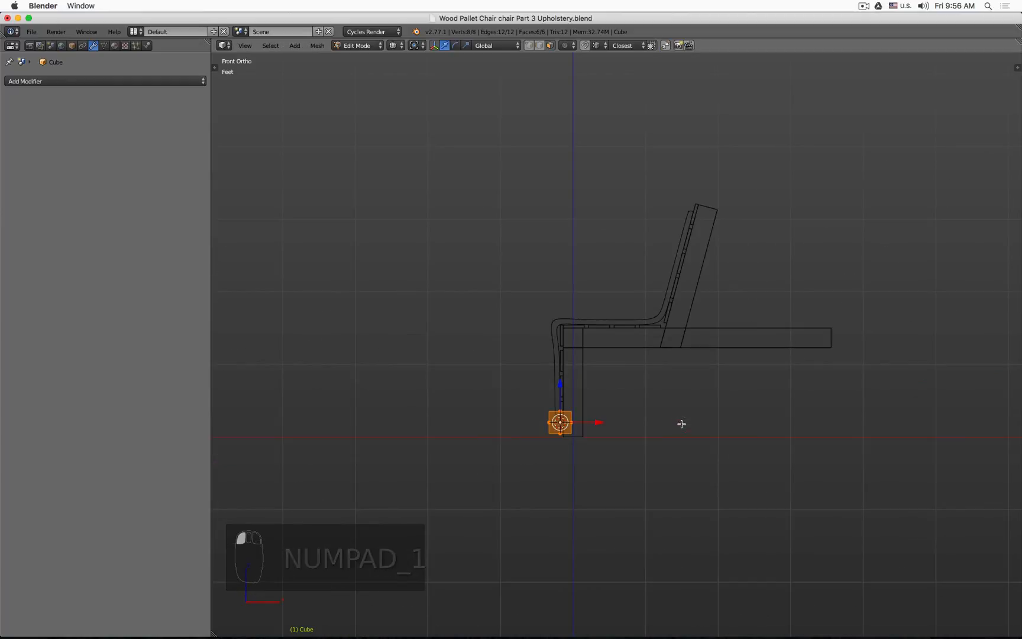
scroll(557, 432, up, 1)
scroll(558, 433, up, 10)
key(Tab)
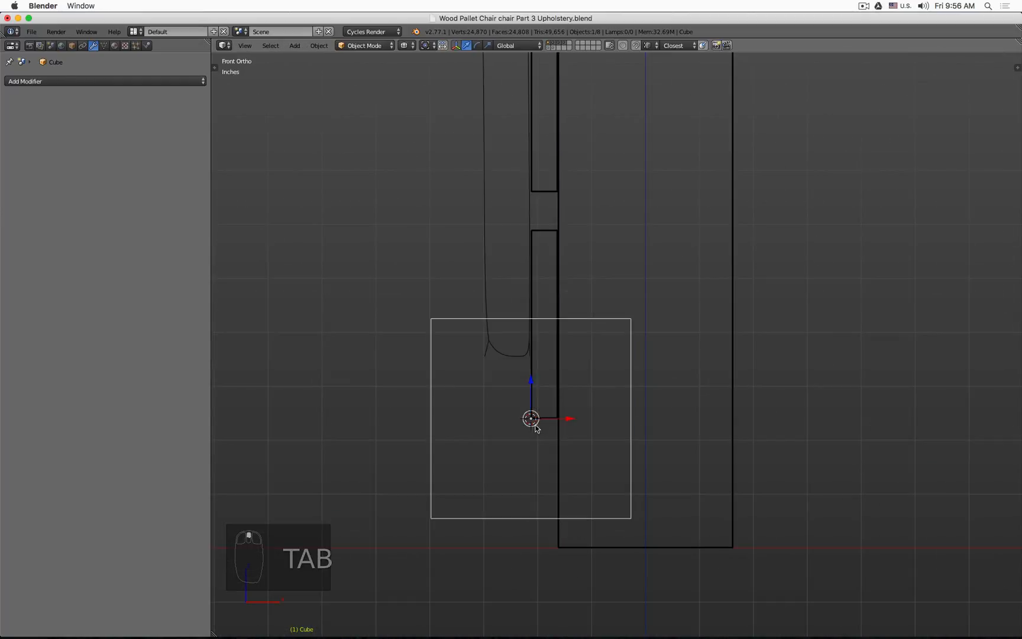
key(g)
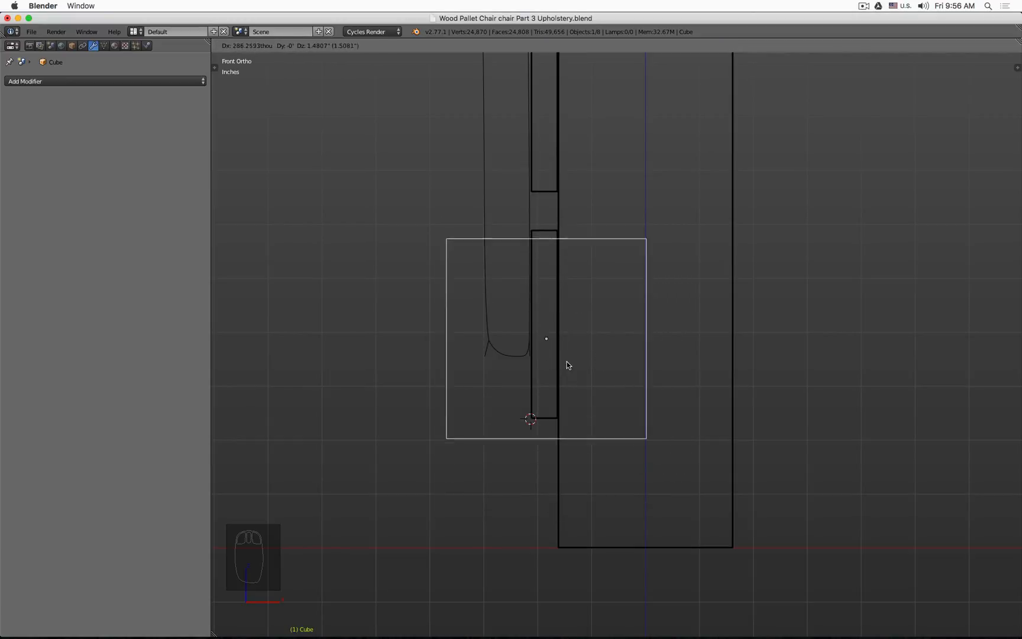
click(546, 201)
shift+middle_drag(561, 198, 523, 465)
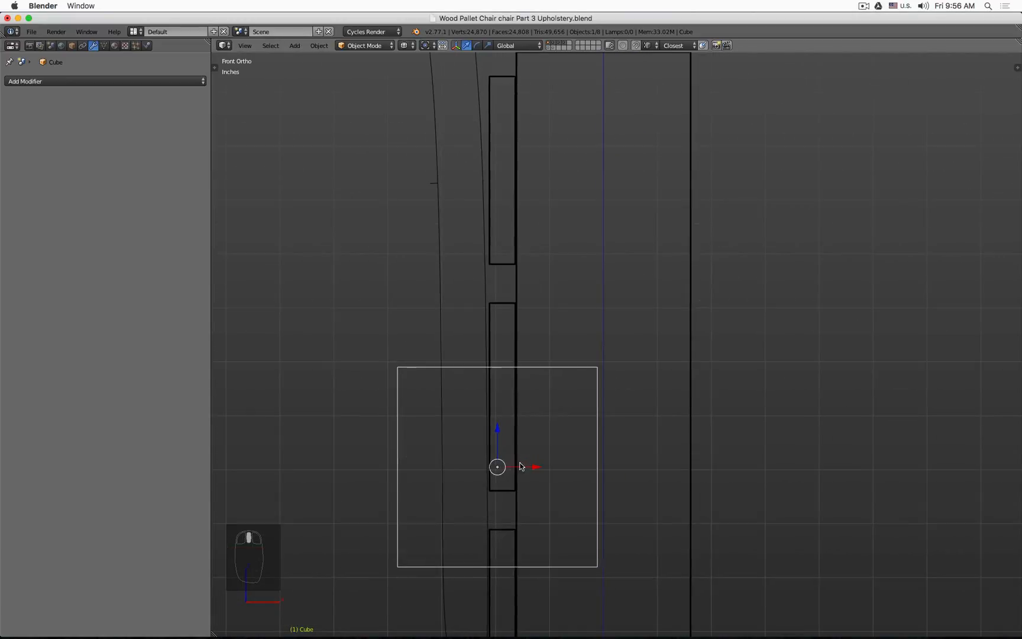
key(g)
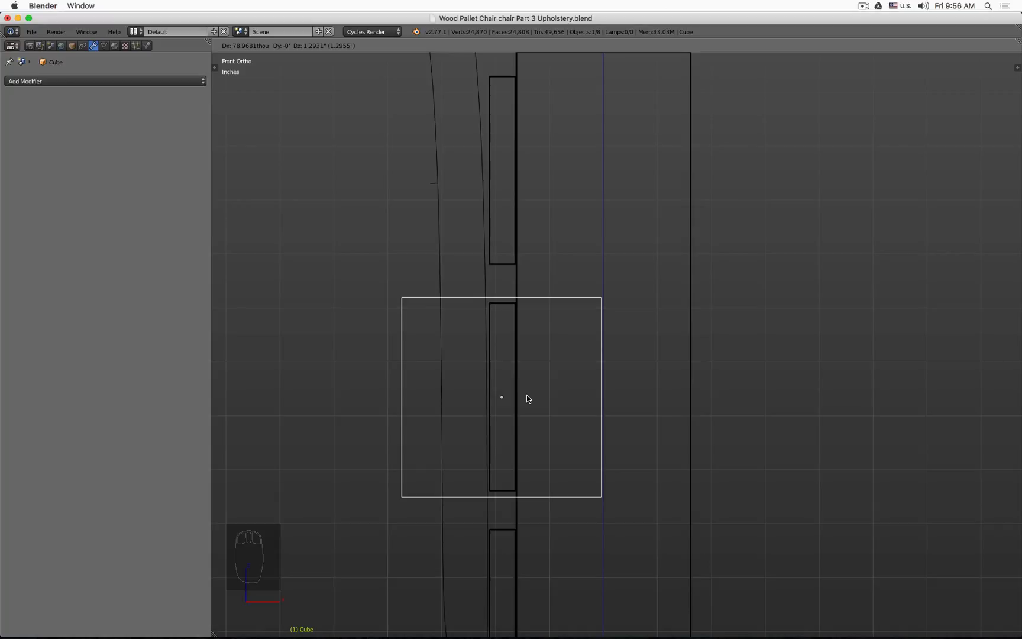
click(527, 395)
Step: In Edit Mode, scale the cube's mesh to about 0.44 along X and about 0.97 along Z
key(Tab)
key(s)
key(x)
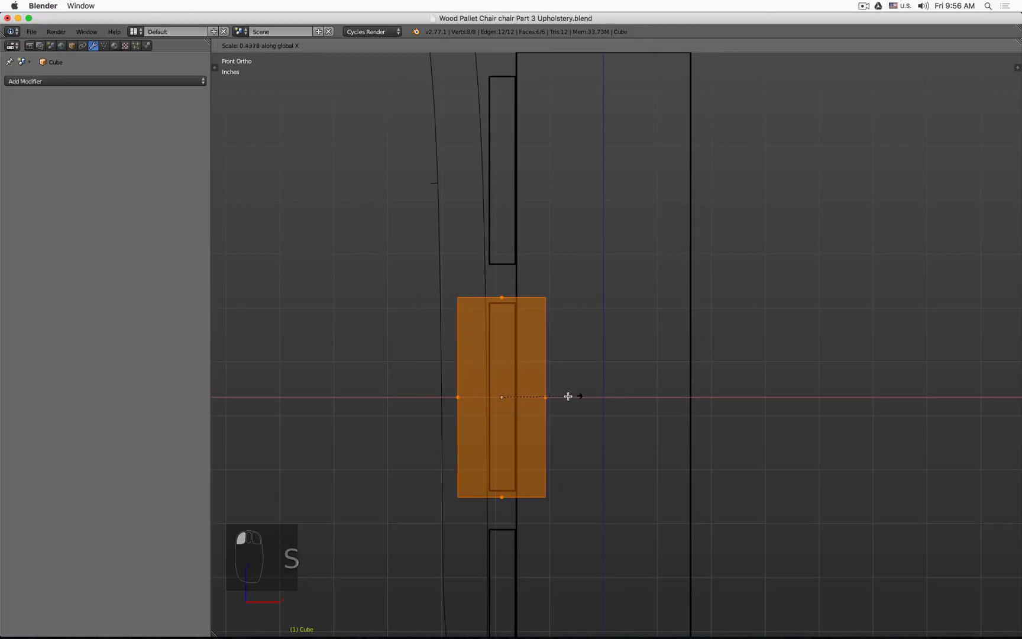
click(533, 399)
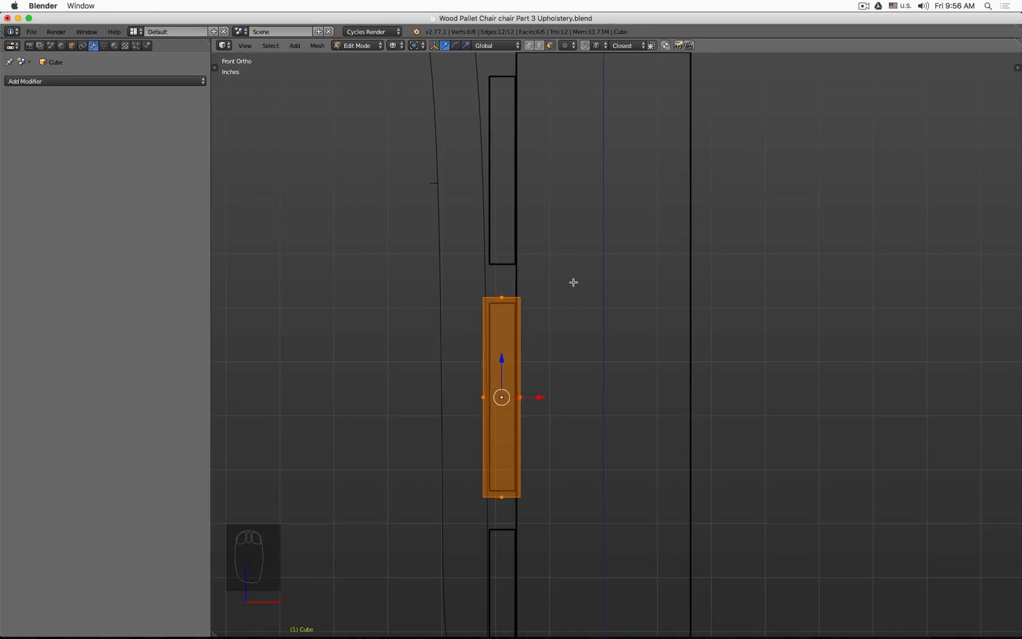
key(s)
key(z)
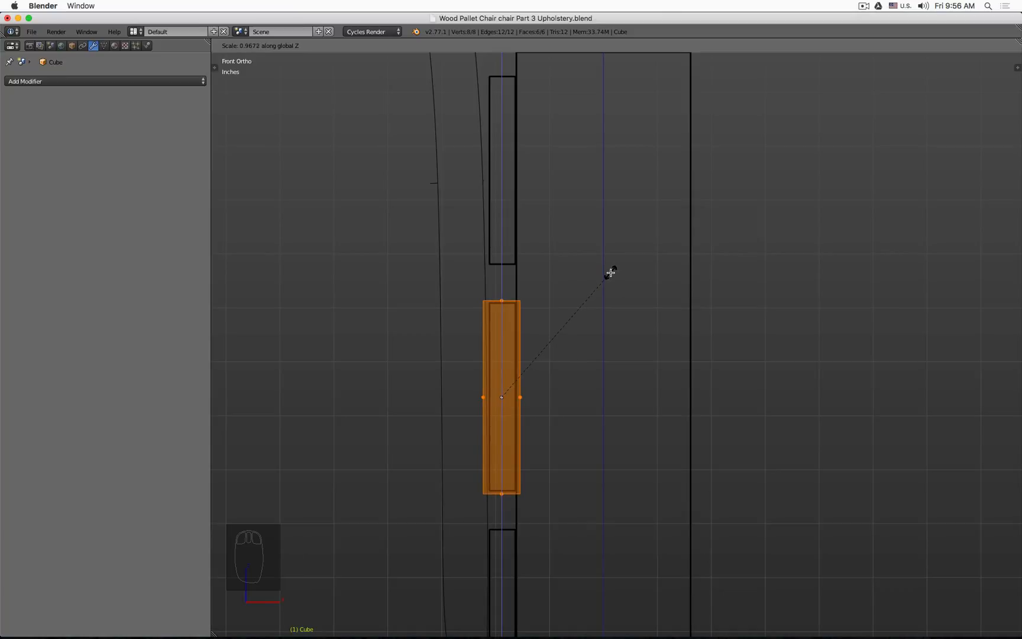
click(600, 283)
Step: Move the box's side faces so they line up with the slat's edges in front view
scroll(528, 353, up, 4)
right_click(482, 355)
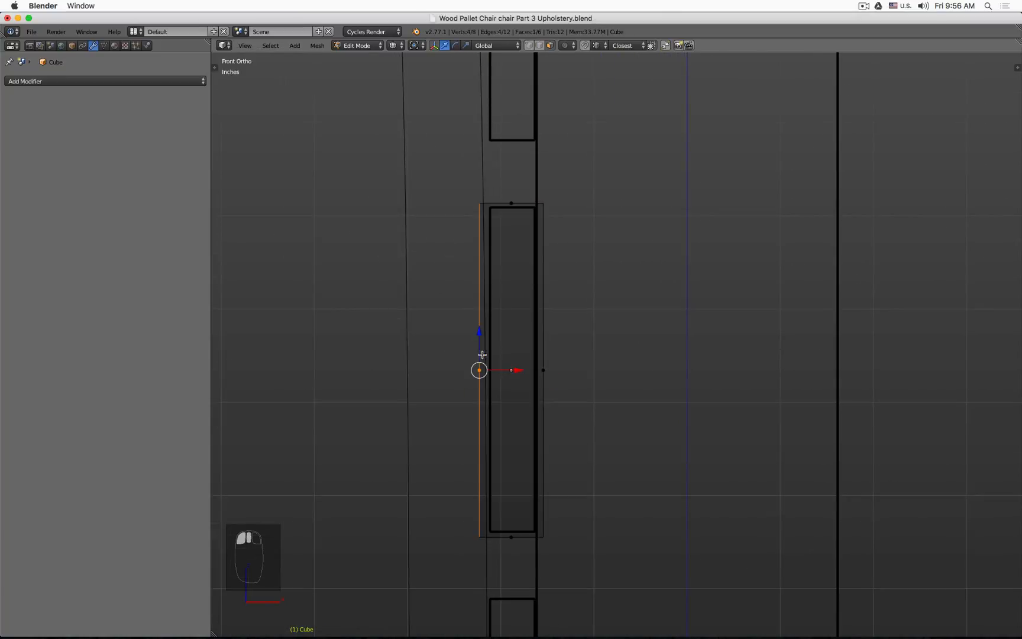
drag(514, 368, 575, 369)
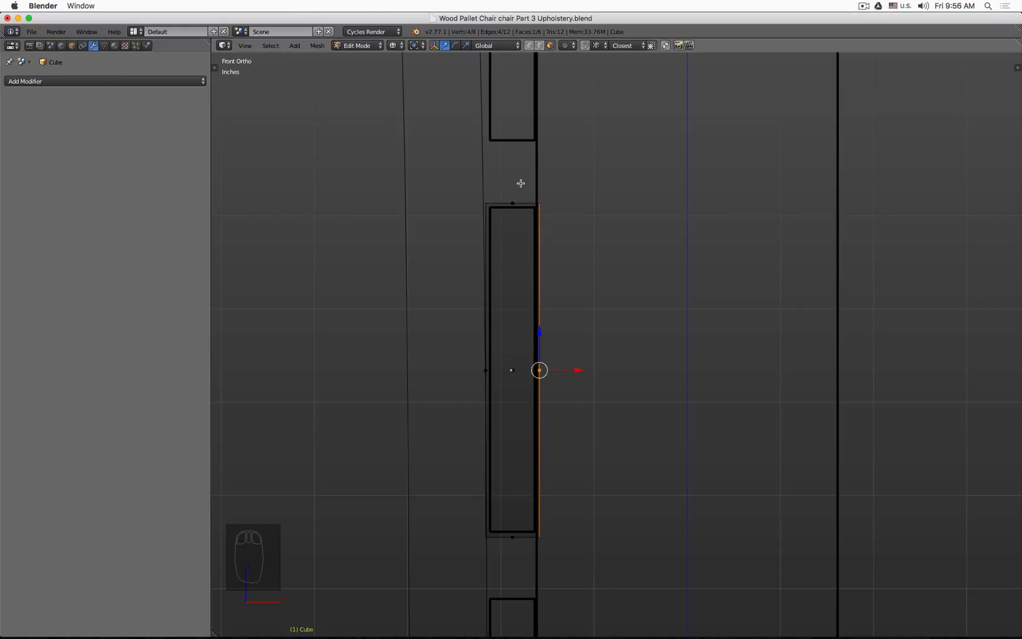
click(518, 181)
drag(512, 170, 510, 172)
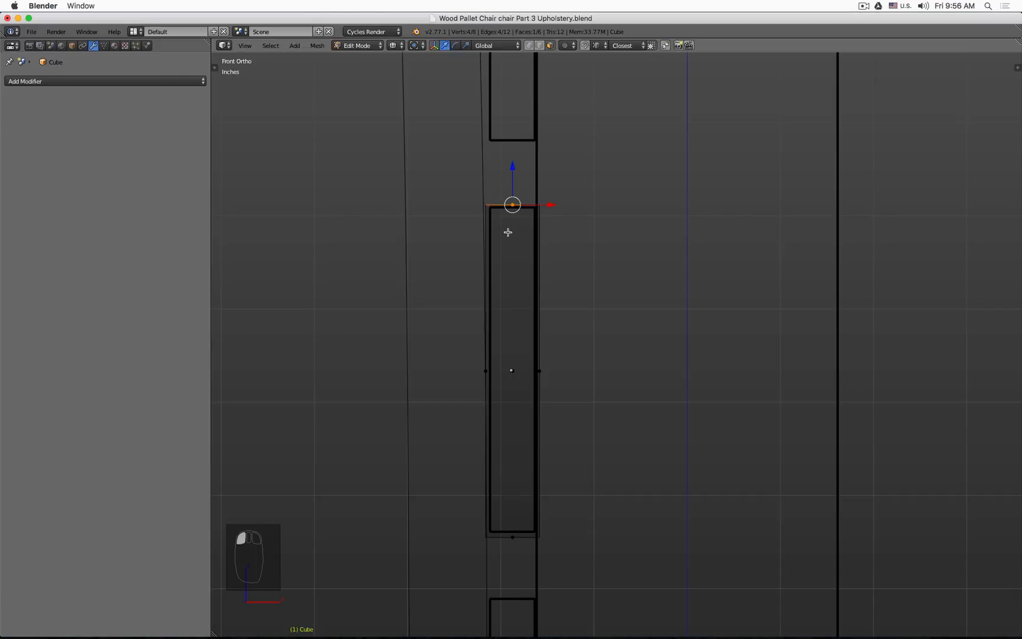
click(486, 371)
drag(520, 370, 522, 369)
click(516, 538)
drag(516, 501, 513, 498)
Step: Select the box's two narrow end faces
mouse_move(513, 497)
middle_down()
mouse_move(581, 445)
mouse_move(669, 413)
middle_up()
key(z)
scroll(591, 447, down, 3)
shift+middle_drag(758, 397, 625, 333)
scroll(638, 339, up, 4)
click(621, 343)
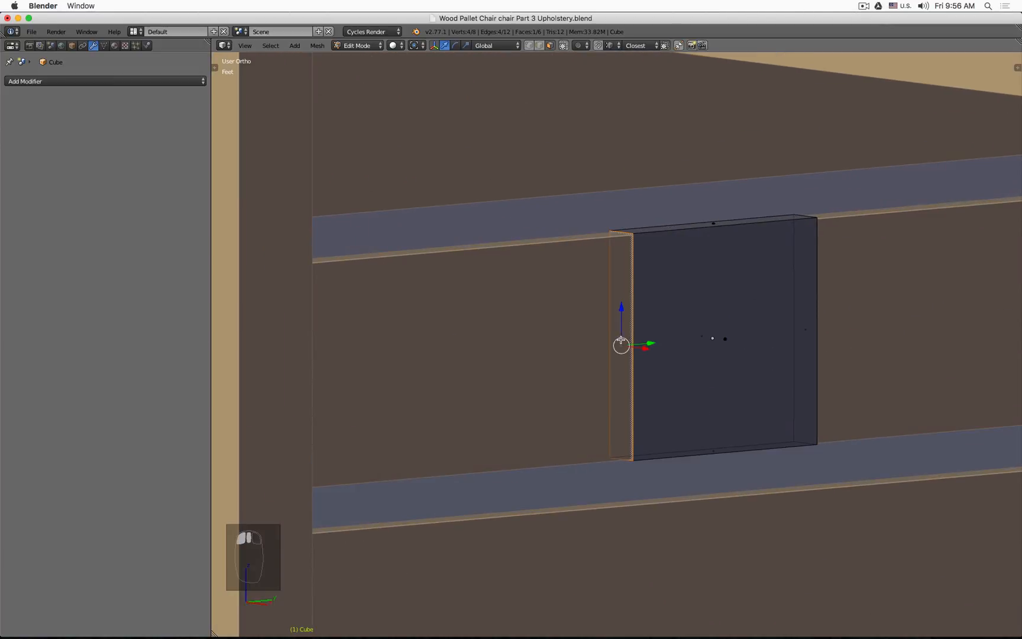
shift+click(799, 331)
key(z)
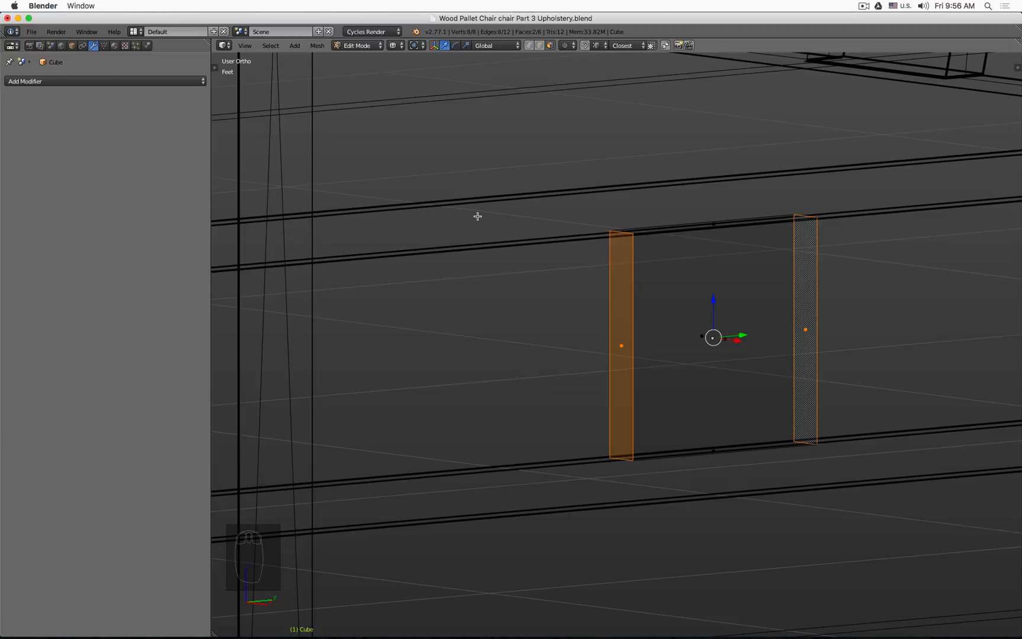
key(x)
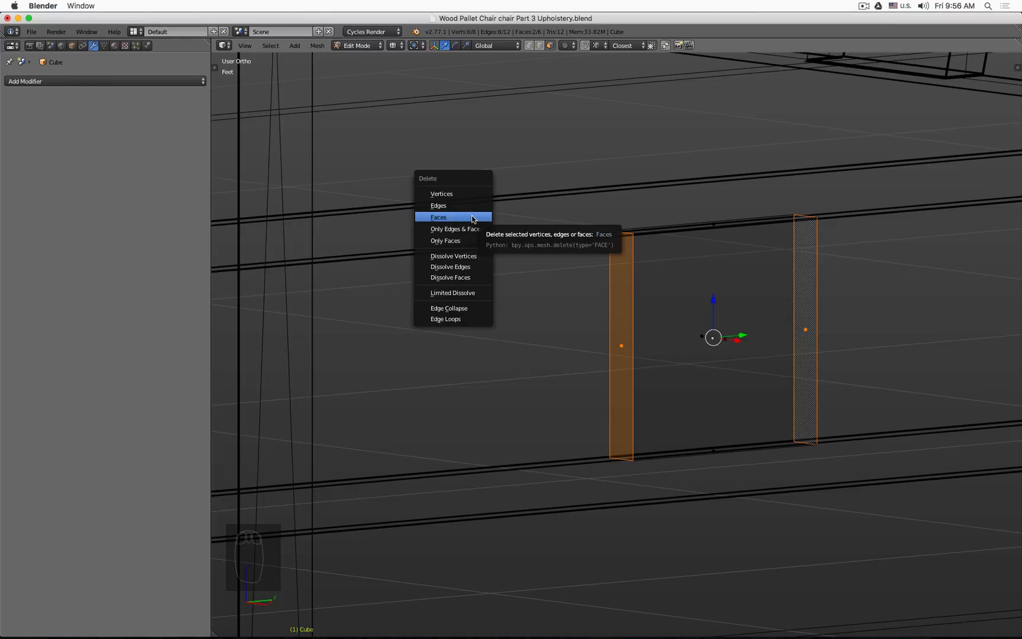
click(467, 194)
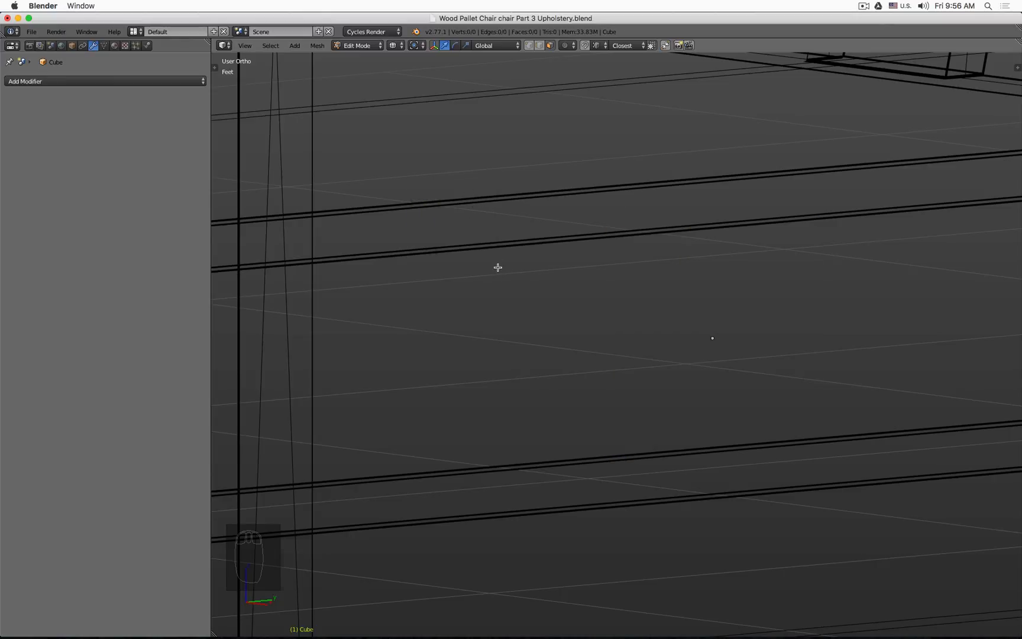
key(super+z)
Step: Delete only the two selected end faces, then select all remaining geometry
key(x)
click(489, 241)
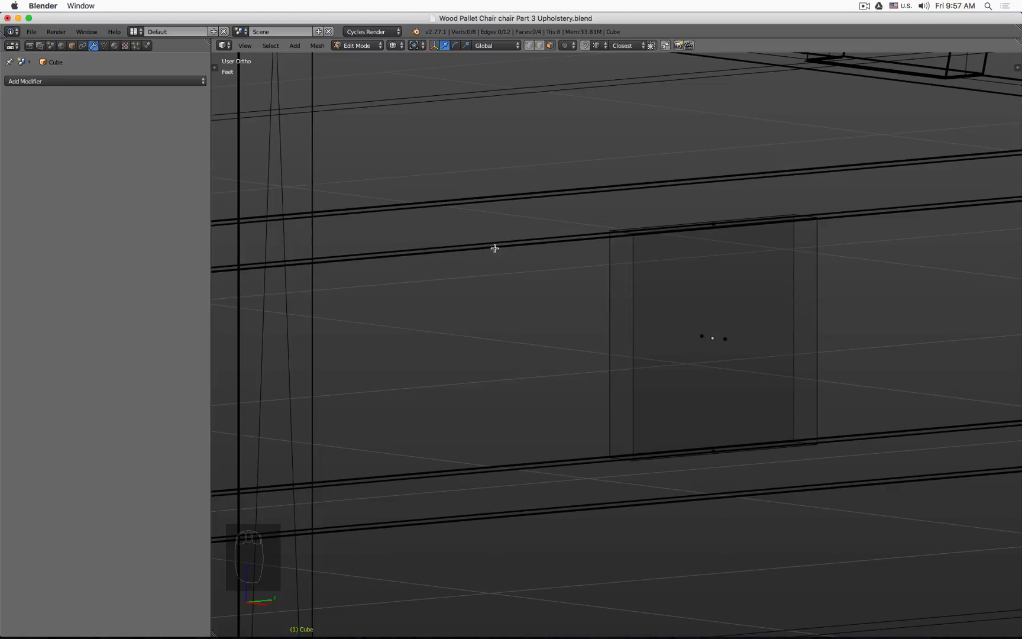
key(a)
scroll(520, 279, down, 4)
middle_drag(520, 278, 547, 302)
key(z)
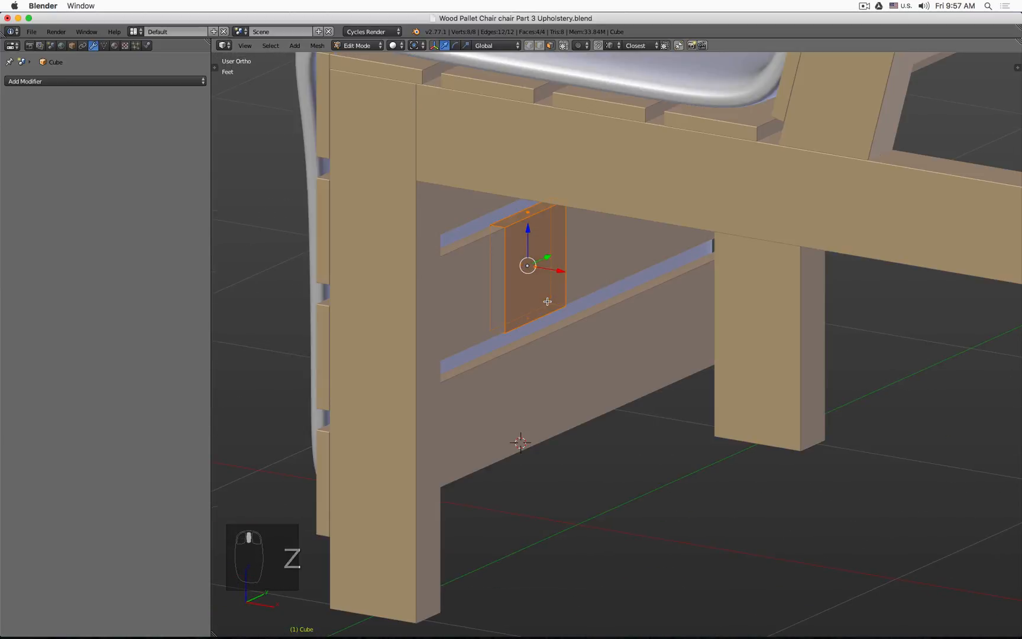
Step: Add a Solidify modifier with 2mm thickness, Even Thickness and High Quality Normals, and leave Edit Mode
click(130, 81)
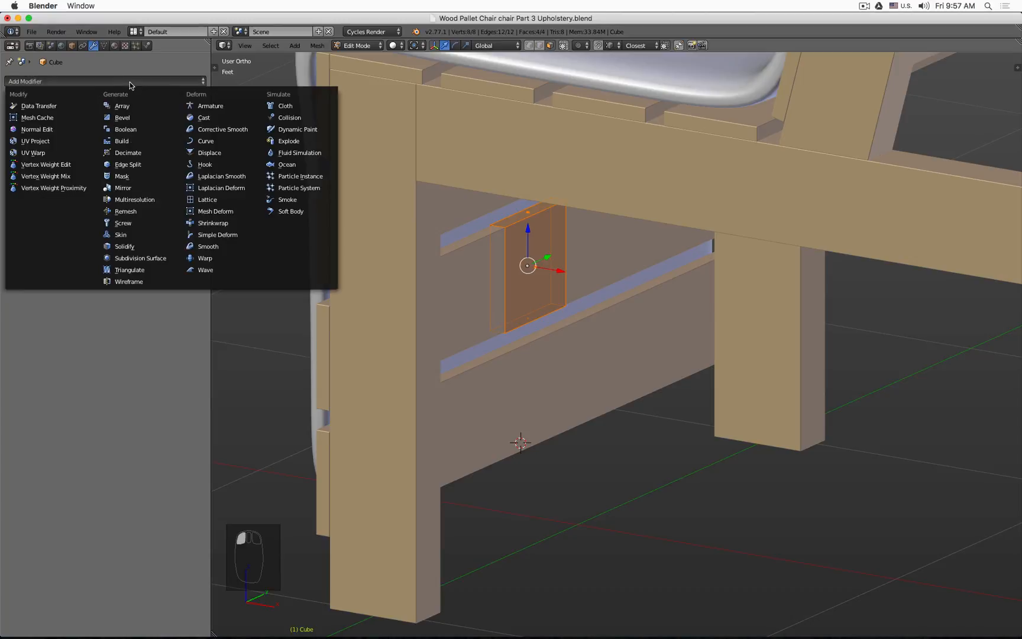
click(143, 244)
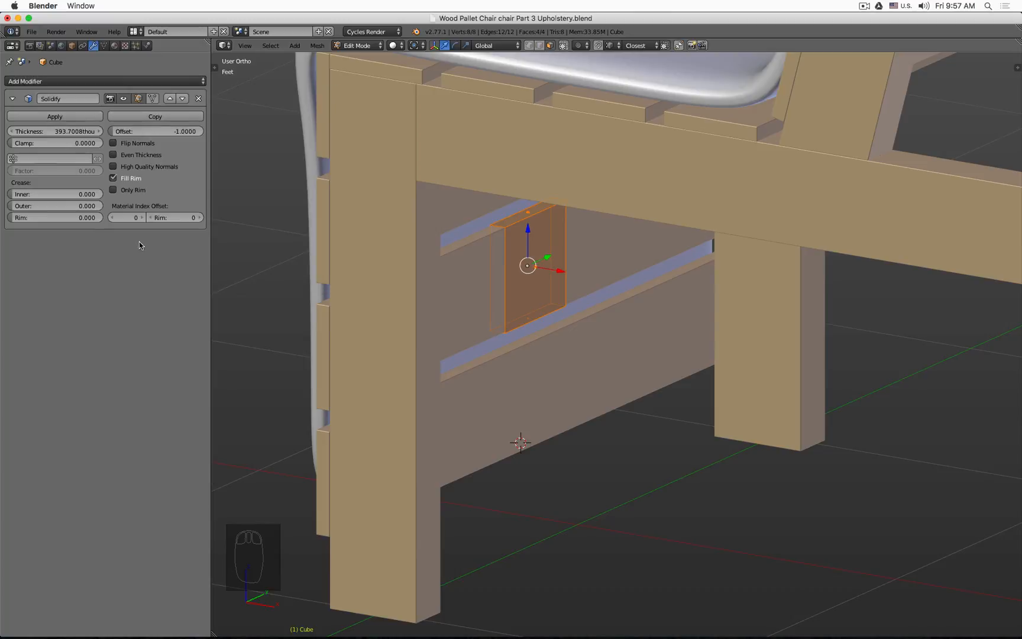
click(60, 132)
text(2)
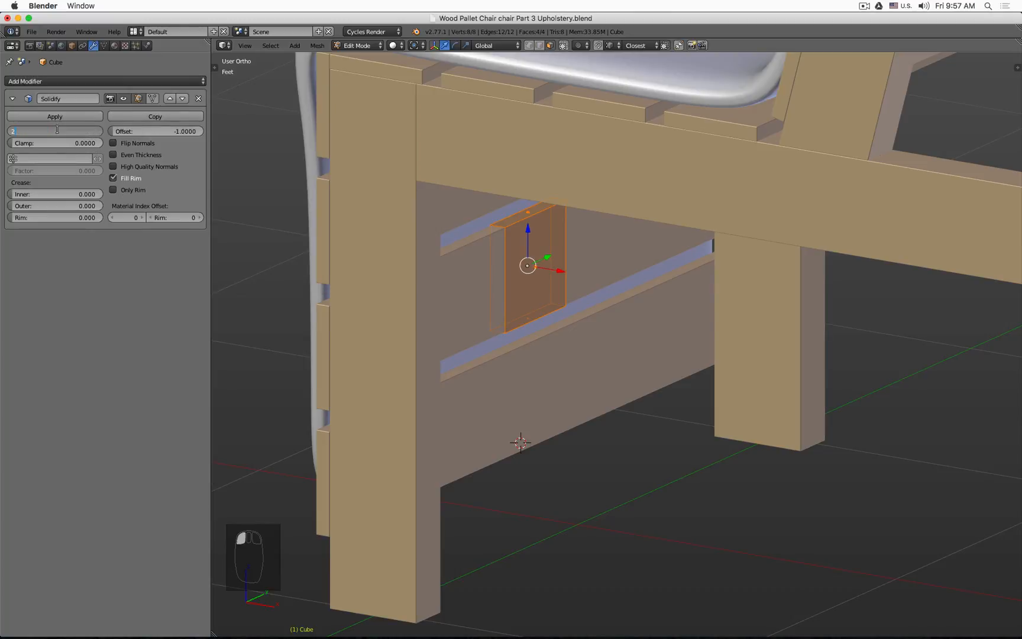
text(mm)
key(Return)
click(133, 165)
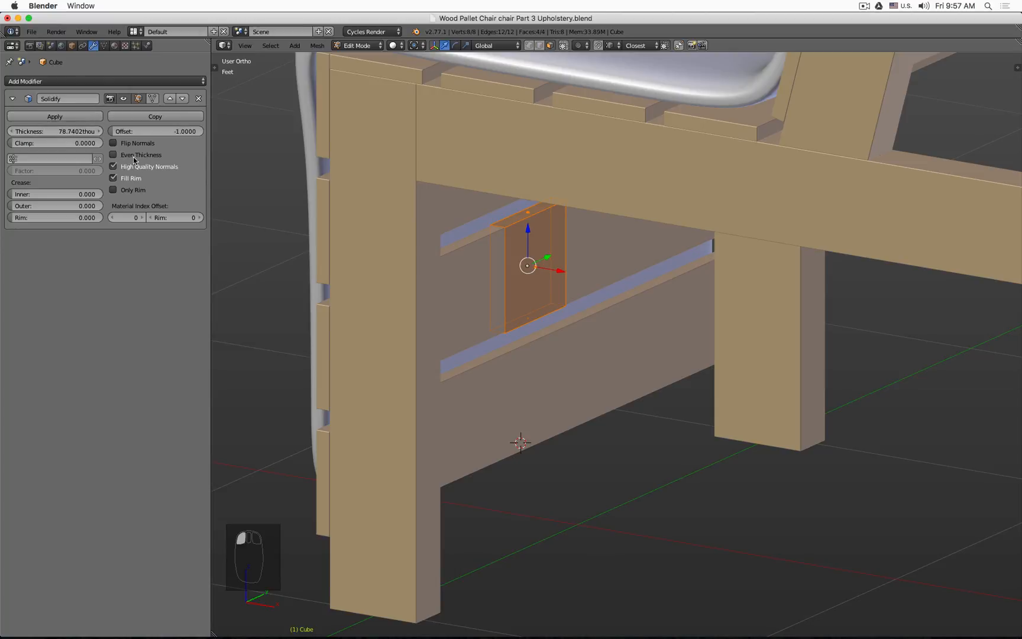
key(Tab)
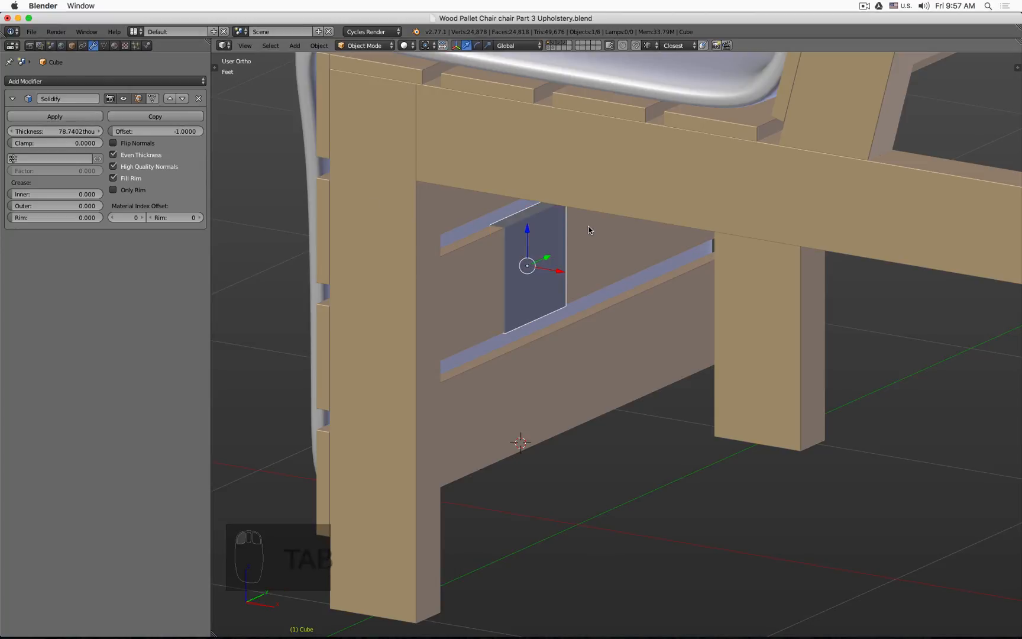
Step: Scale the object along the global Y axis to about 0.344
key(n)
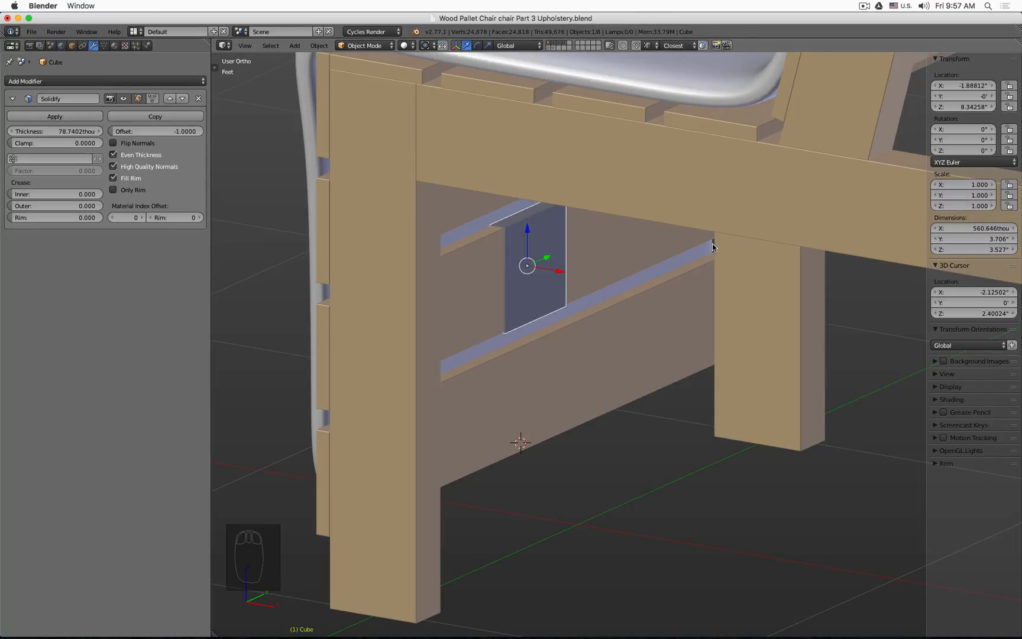
key(s)
key(y)
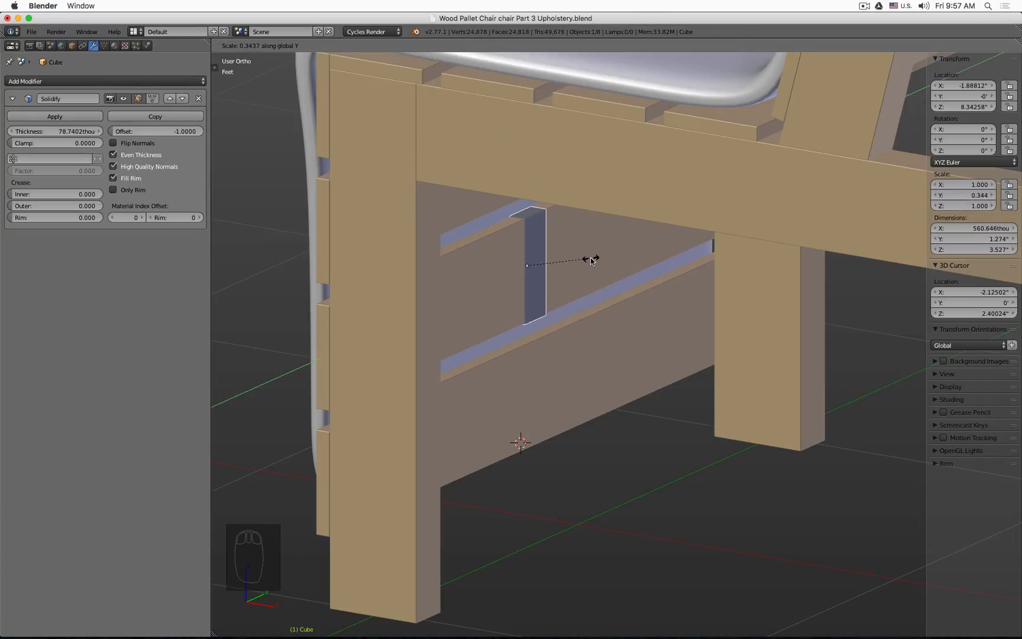
click(590, 260)
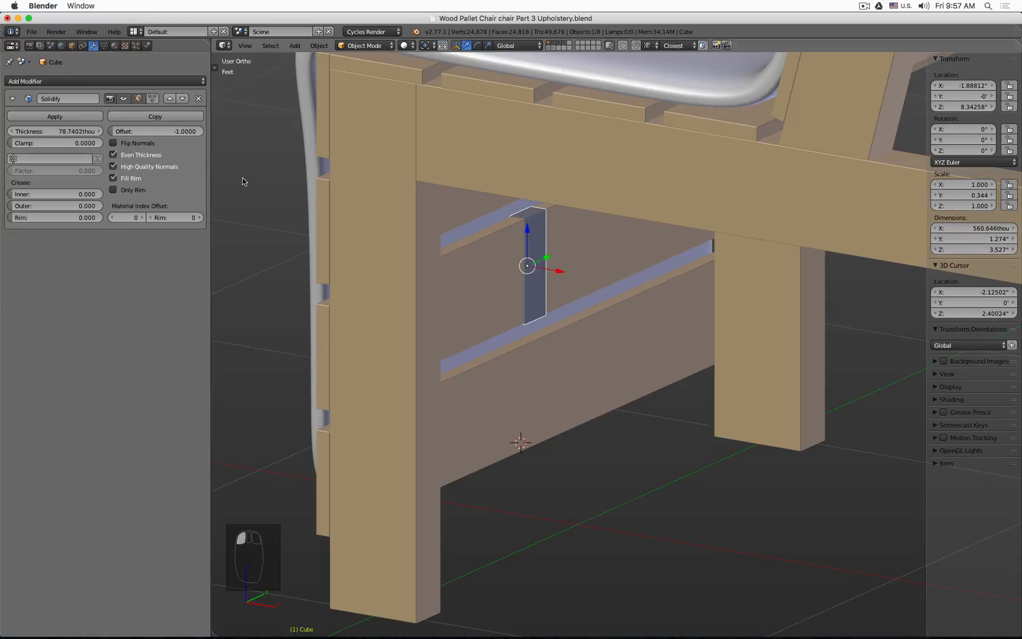
Step: Apply the object's scale
click(319, 46)
mouse_move(394, 128)
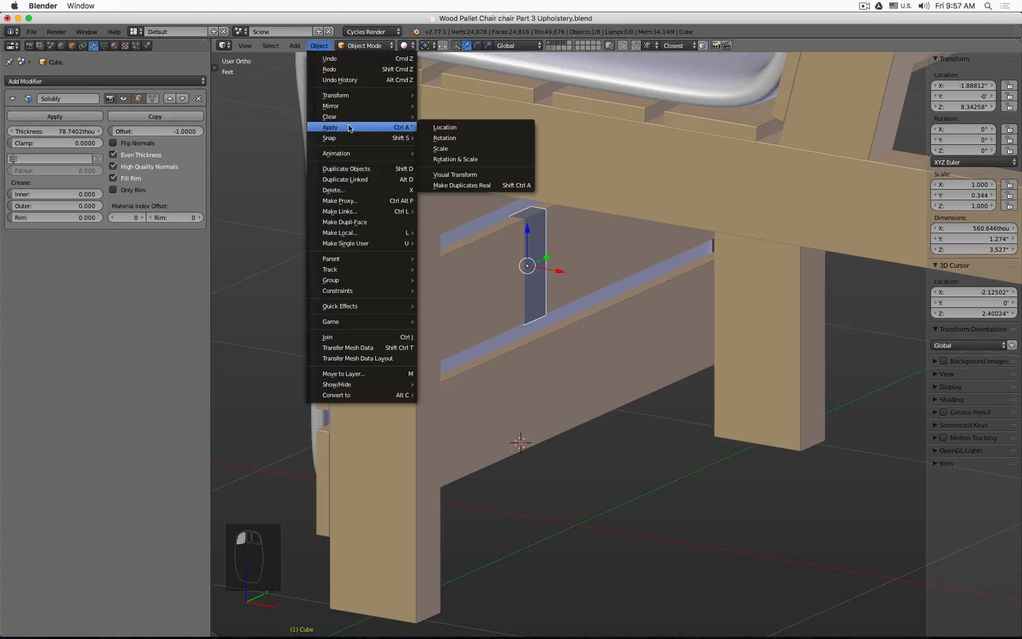
click(457, 151)
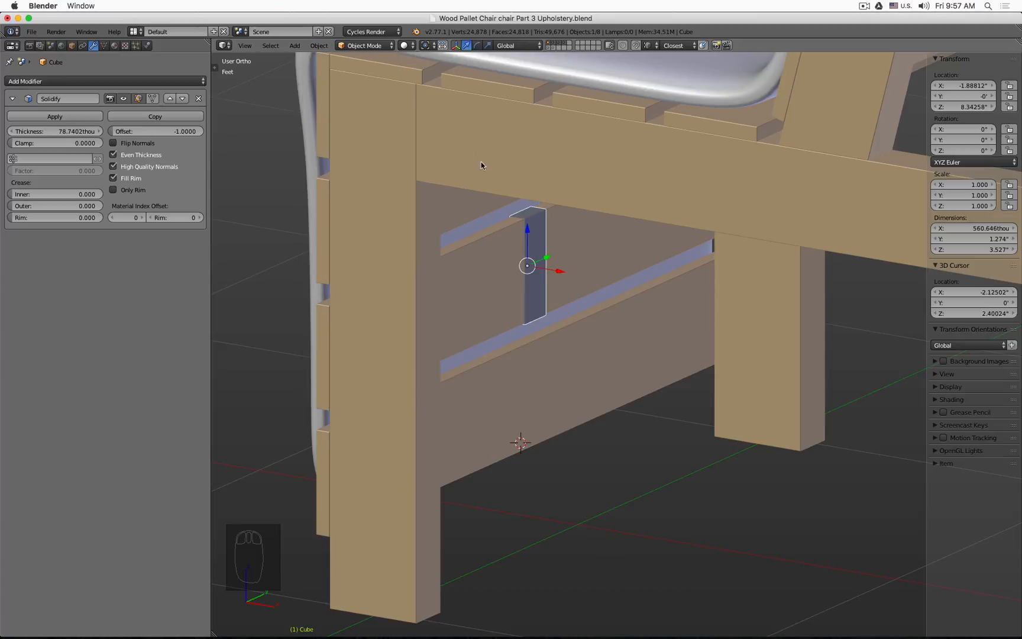
Step: Add a Subdivision Surface modifier with 2 view subdivisions
scroll(657, 278, up, 5)
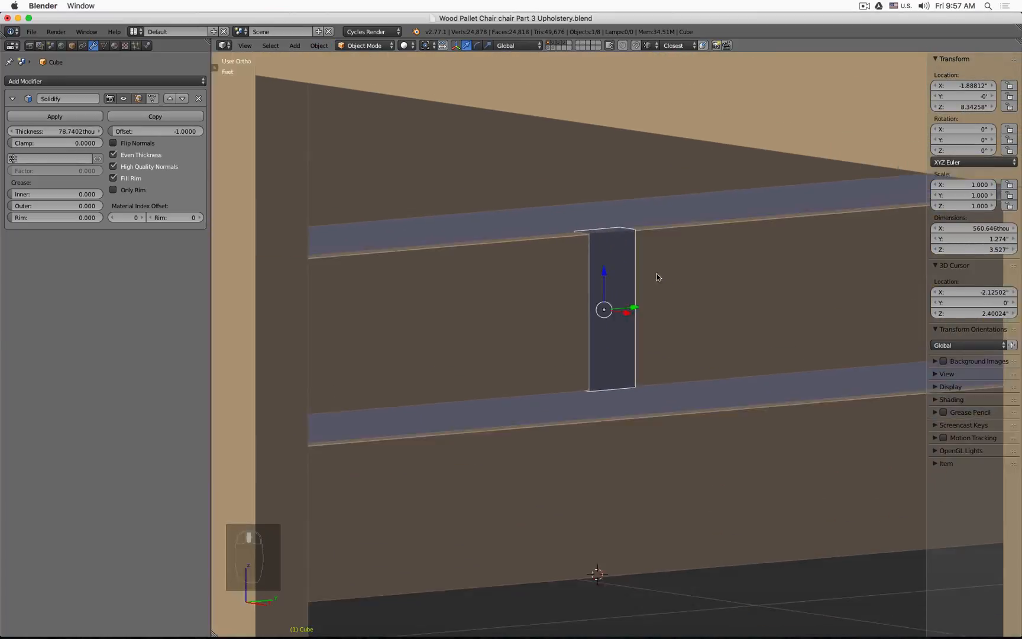
scroll(656, 277, down, 3)
middle_drag(656, 277, 708, 283)
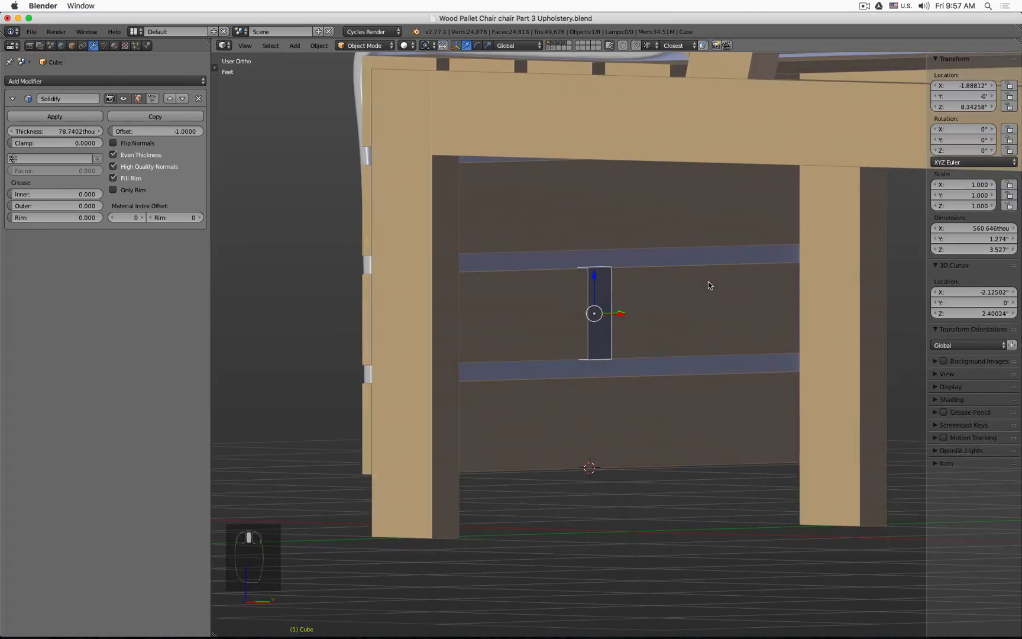
click(107, 80)
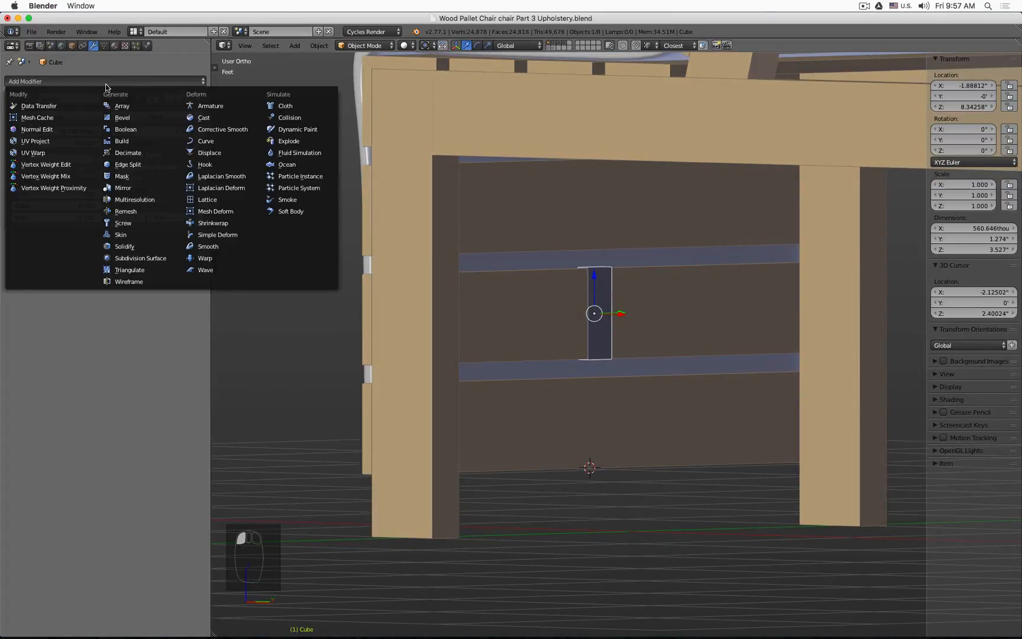
click(151, 258)
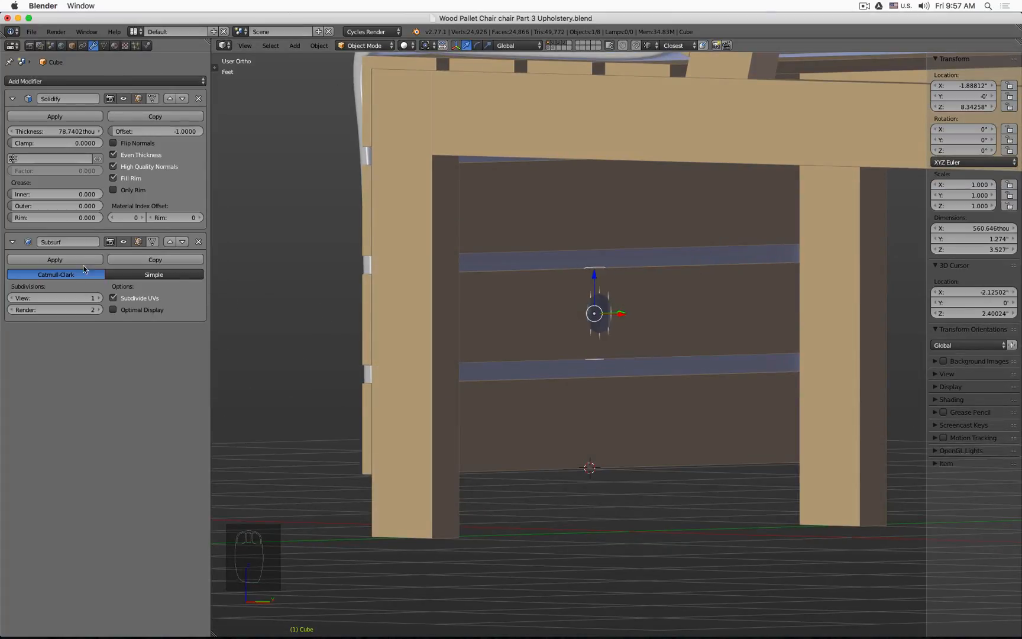
click(99, 298)
key(z)
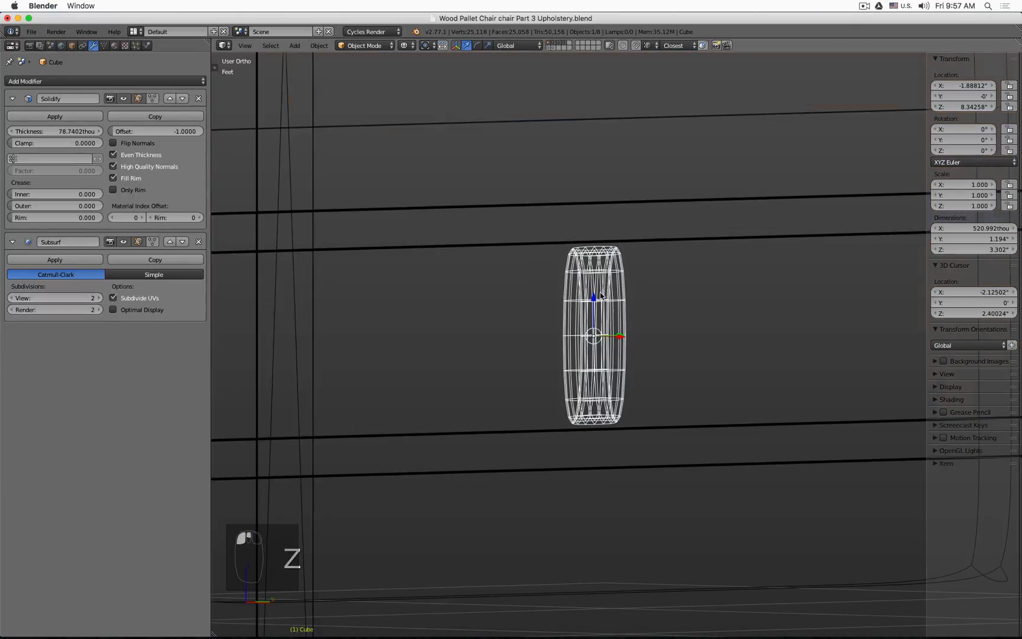
Step: Move the Subsurf modifier above the Solidify modifier in the stack
key(KP_1)
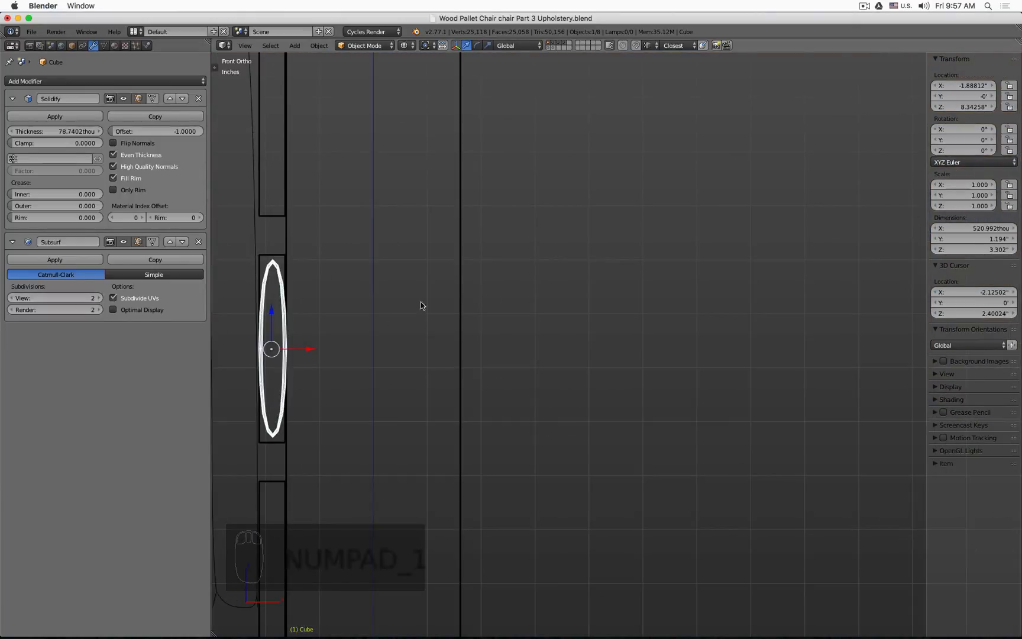
shift+middle_drag(422, 303, 526, 246)
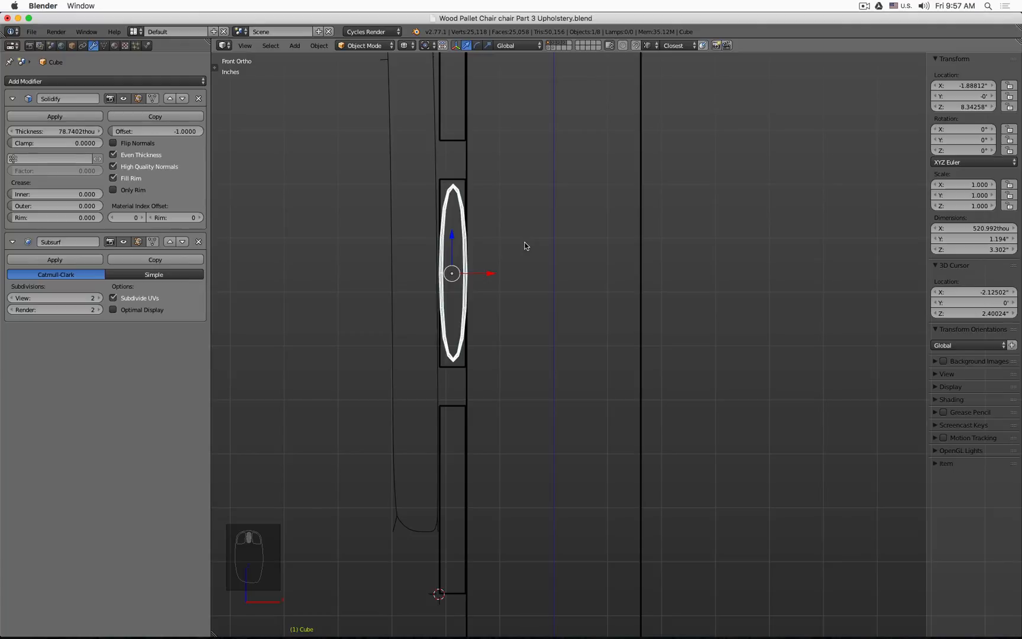
click(169, 242)
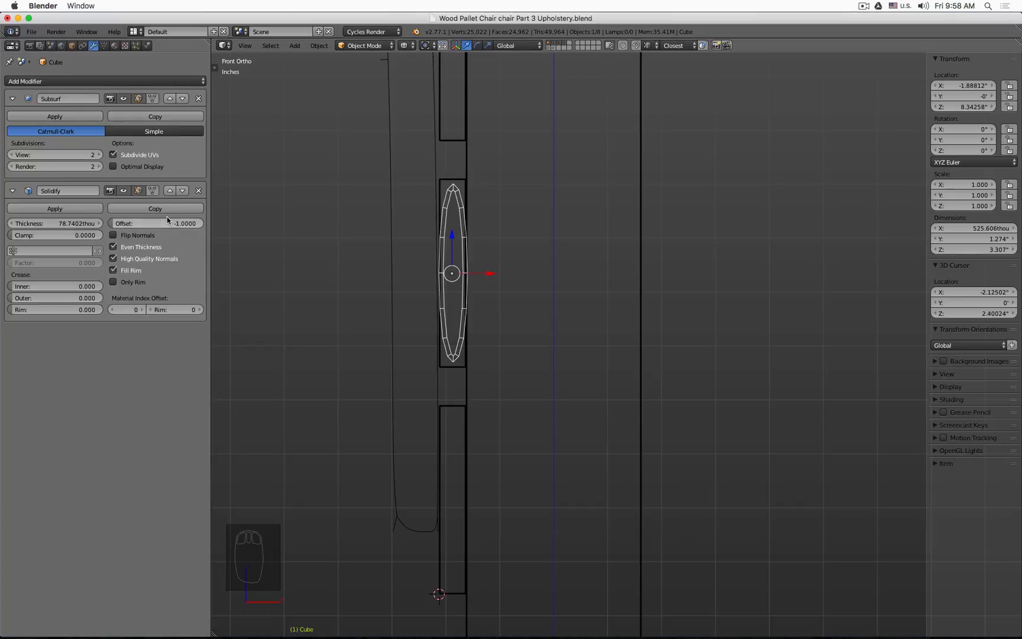
Step: Set the Solidify modifier's offset to 1 and toggle its edit-mode display, then enter Edit Mode on the panel
key(Tab)
key(Tab)
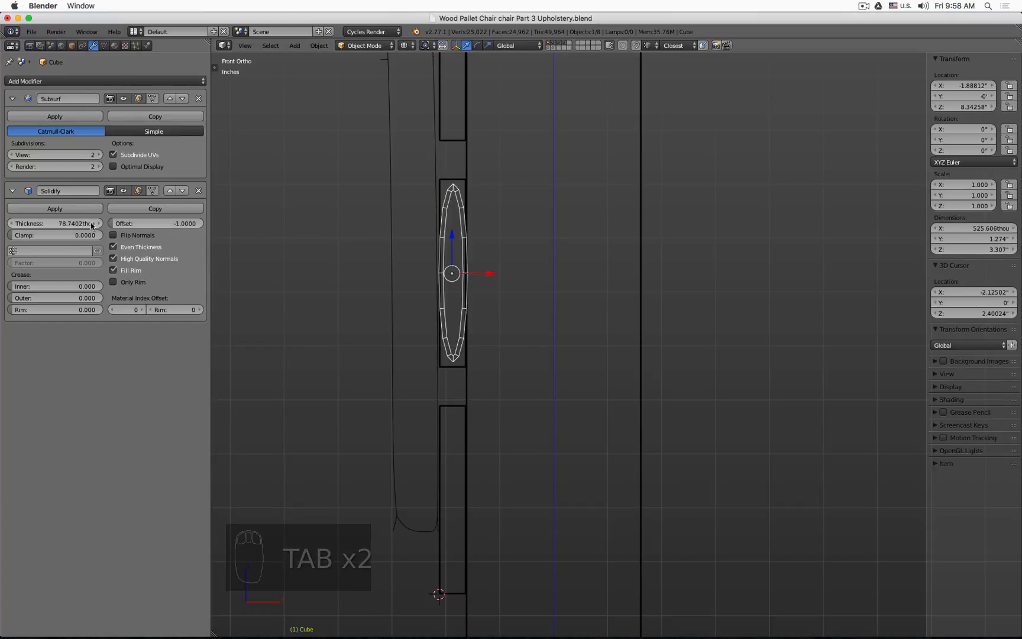
scroll(439, 201, up, 2)
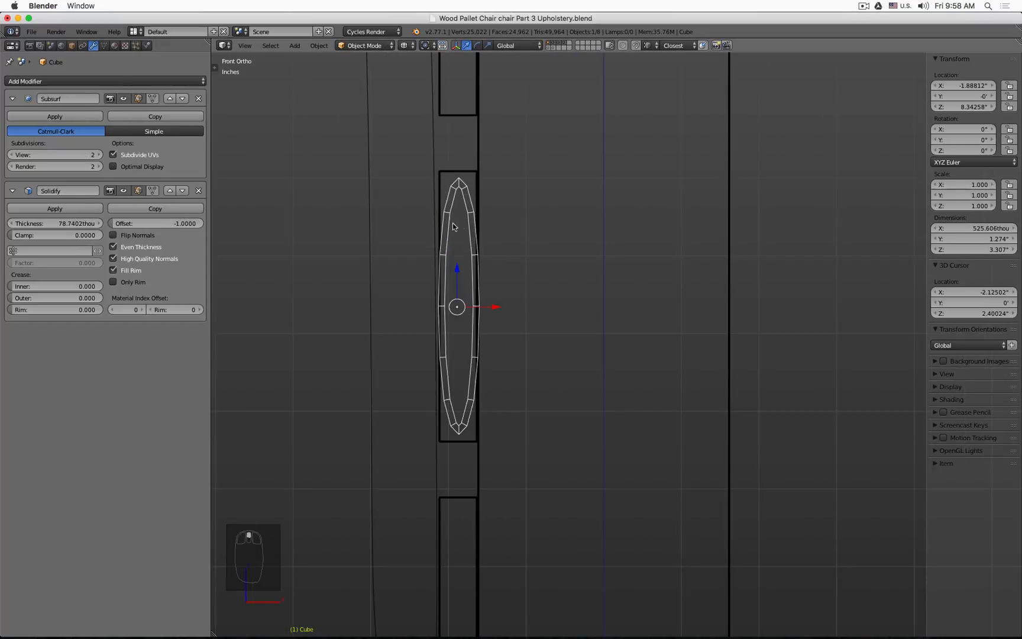
click(124, 190)
click(124, 191)
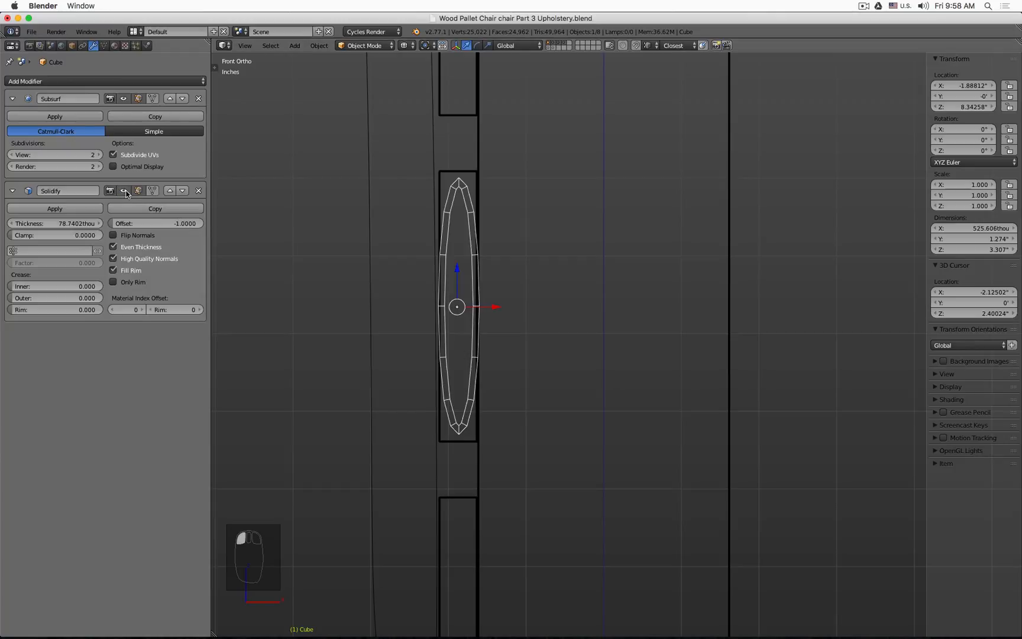
drag(125, 225, 203, 225)
click(124, 191)
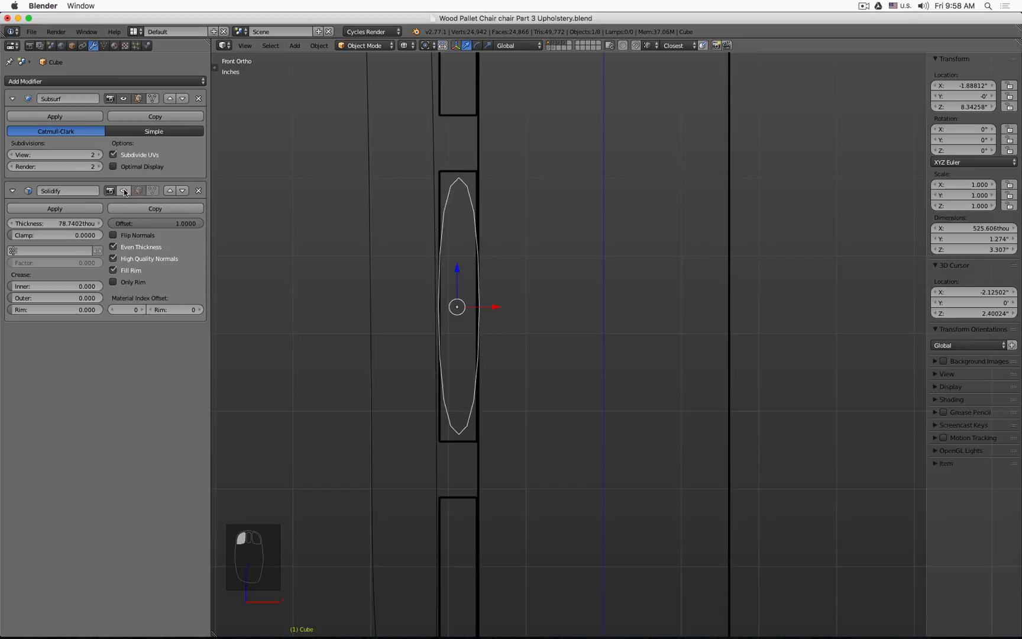
click(123, 191)
click(123, 191)
click(123, 191)
click(124, 191)
click(123, 191)
key(Tab)
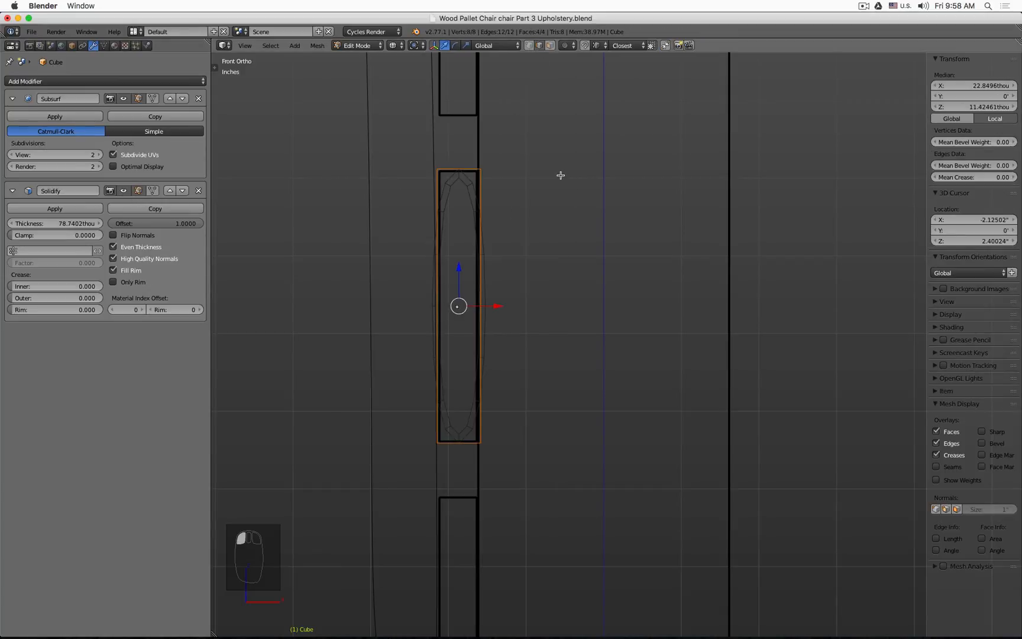
Step: Select the top and bottom edges of the upholstery panel
middle_drag(561, 175, 544, 179)
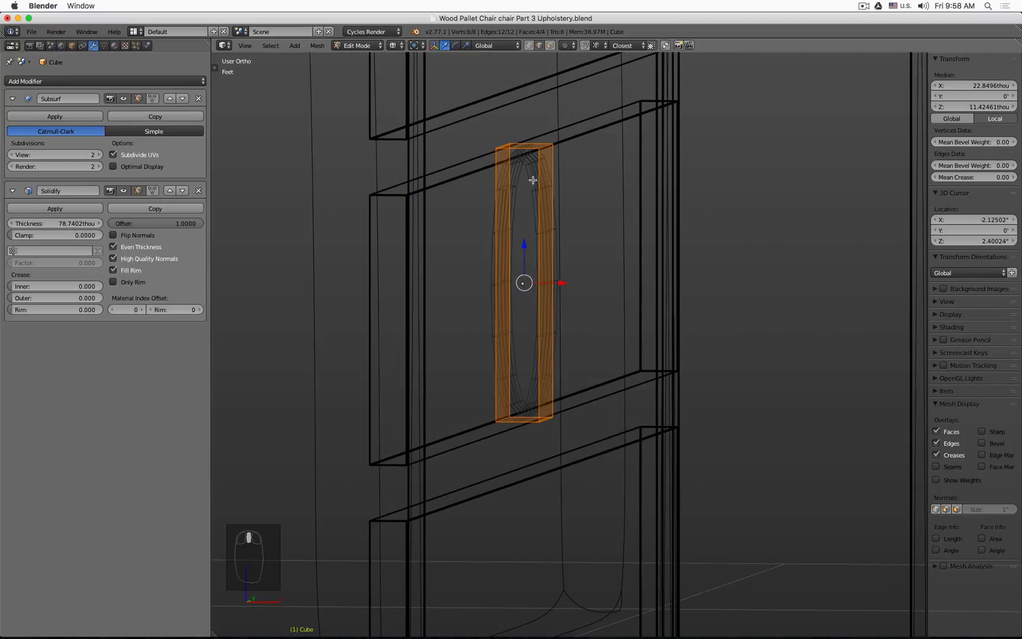
click(545, 149)
scroll(503, 135, up, 2)
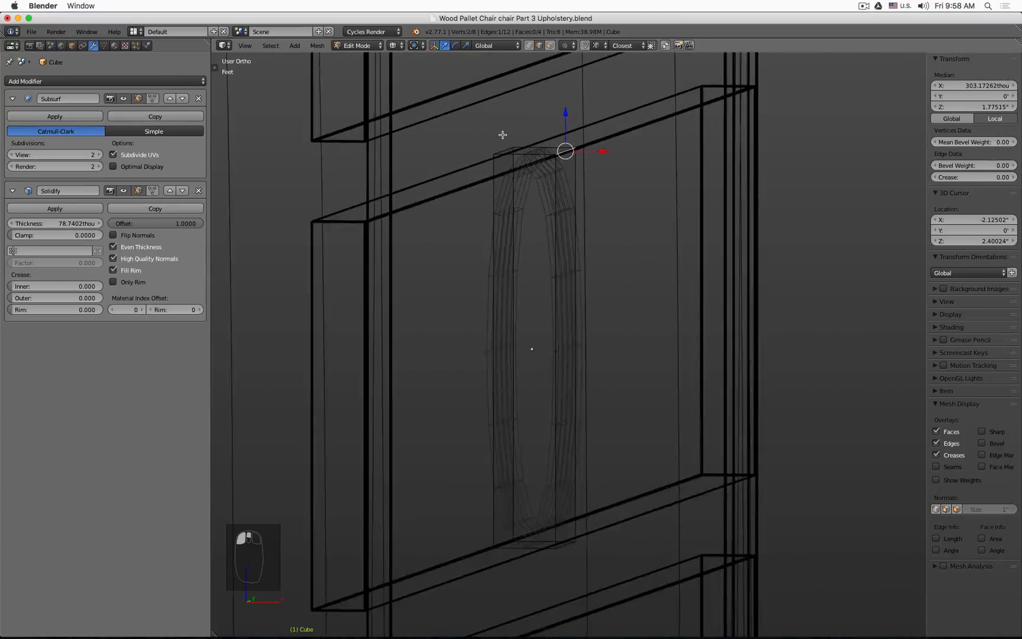
scroll(503, 135, up, 2)
shift+click(497, 155)
scroll(498, 155, down, 5)
shift+middle_drag(521, 382, 518, 292)
scroll(517, 292, up, 7)
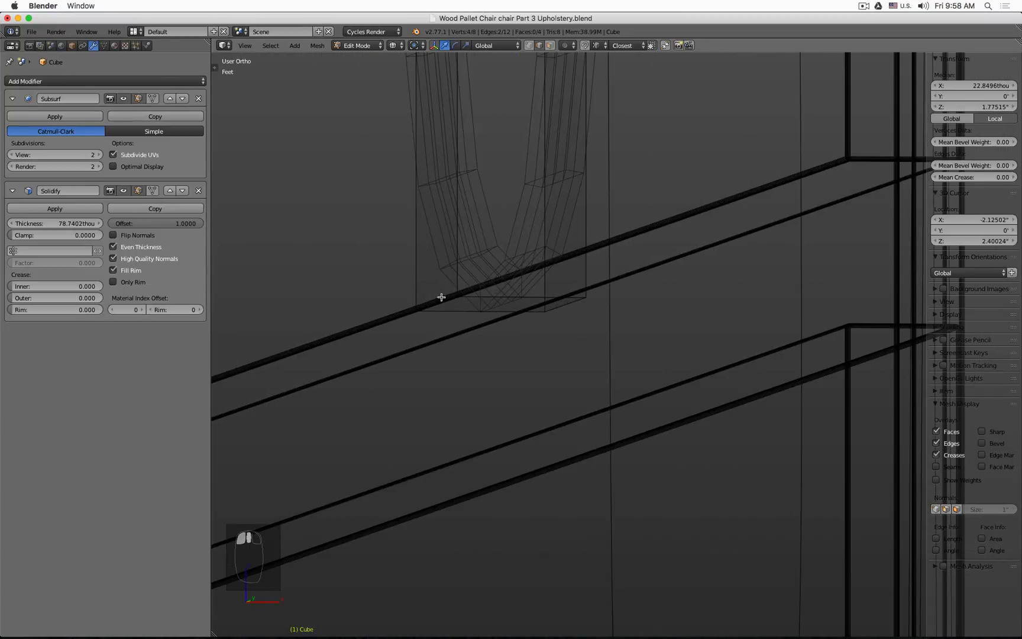
shift+click(442, 297)
shift+click(555, 308)
scroll(562, 289, down, 5)
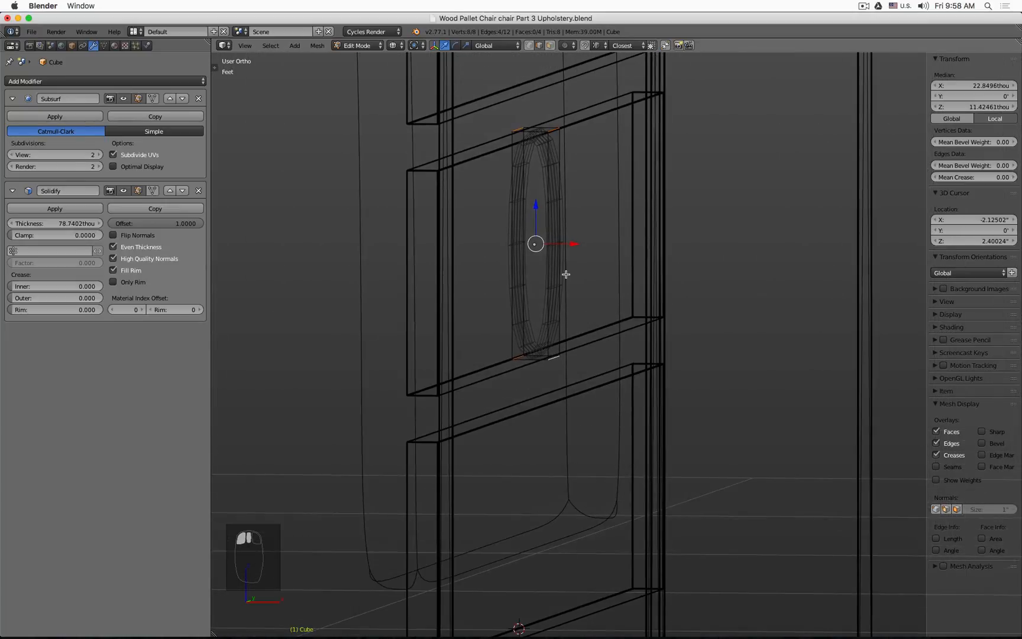
key(KP_1)
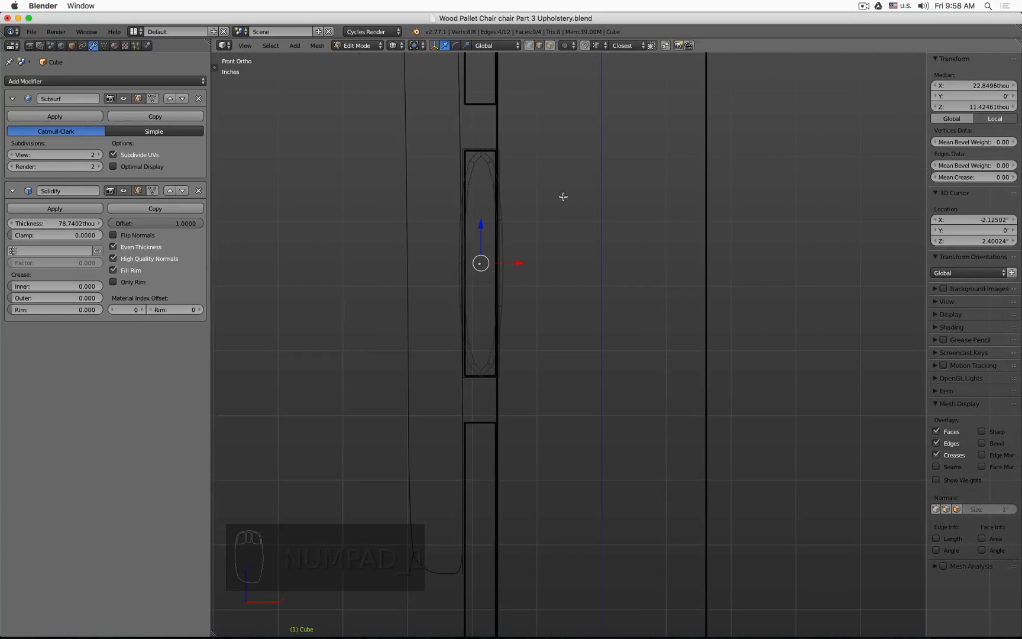
middle_drag(563, 196, 542, 201)
scroll(600, 104, up, 2)
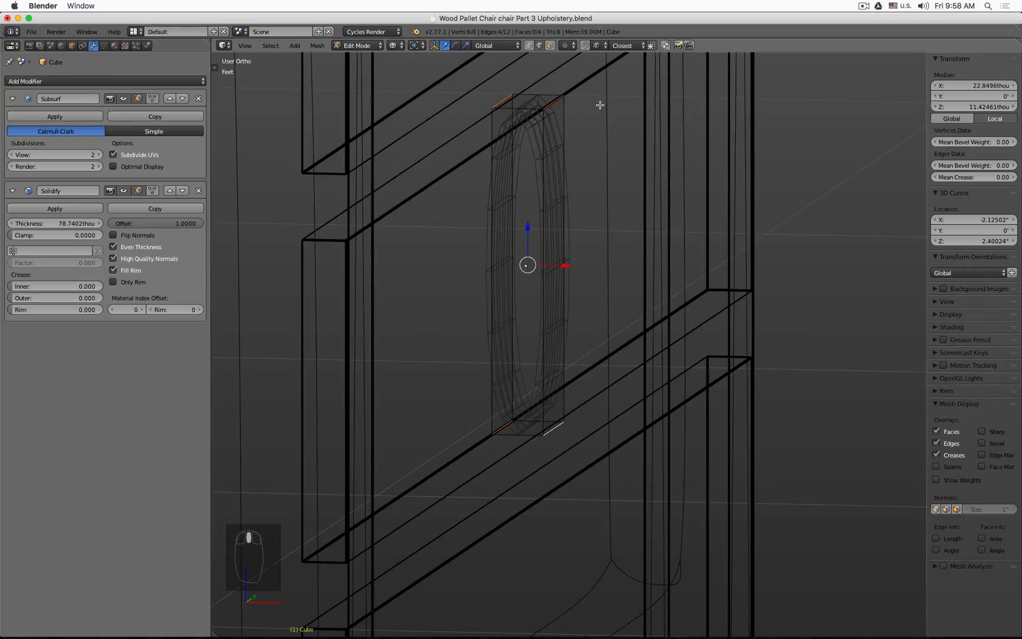
Step: Try inserting loop cuts across the panel, then undo them
key(ctrl+r)
click(539, 94)
key(ctrl+r)
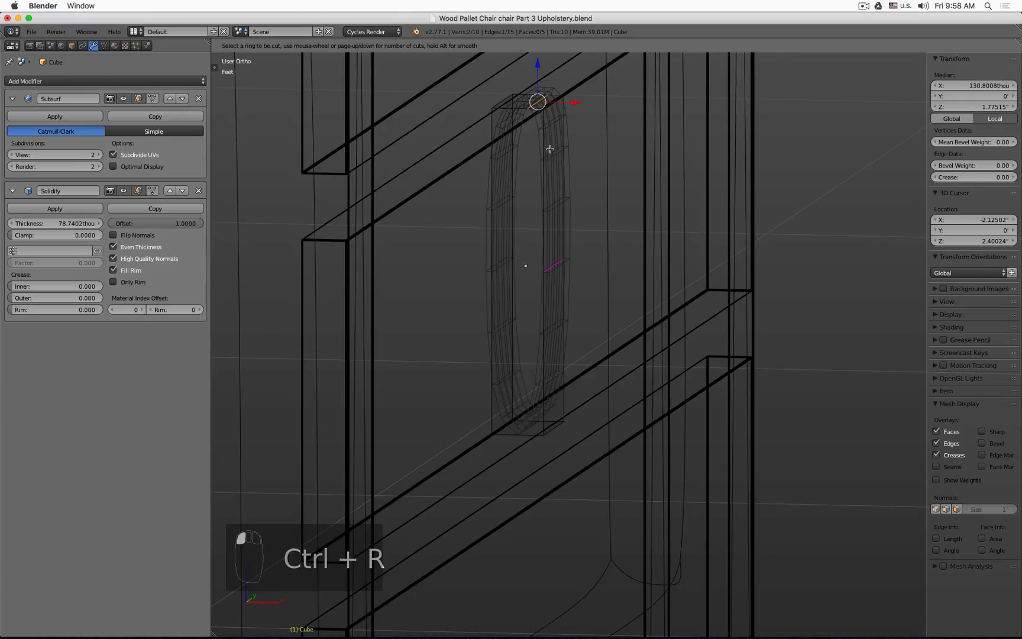
click(550, 150)
click(626, 551)
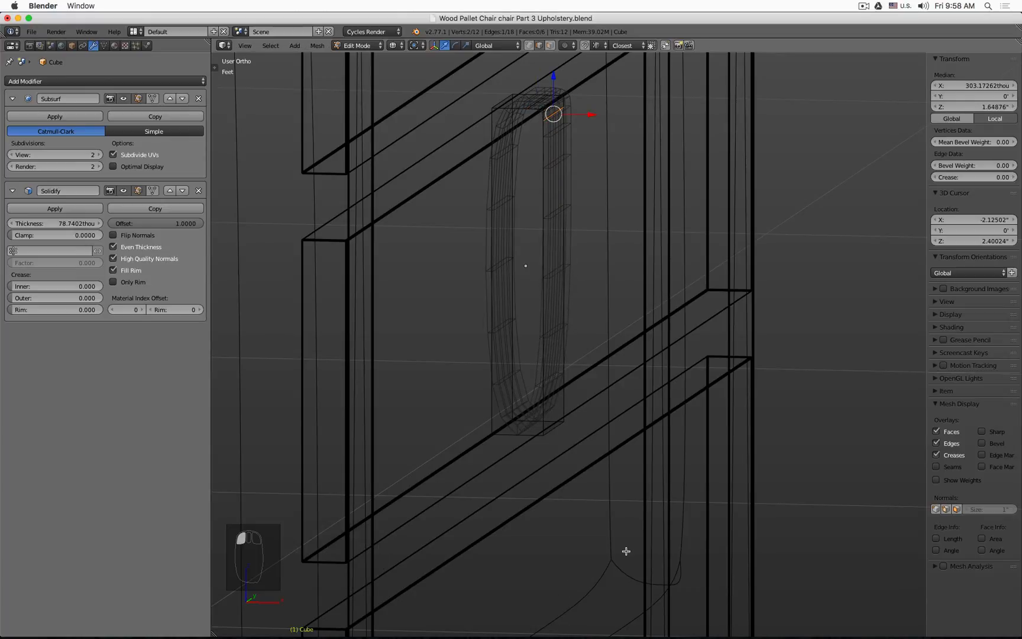
key(z)
key(z)
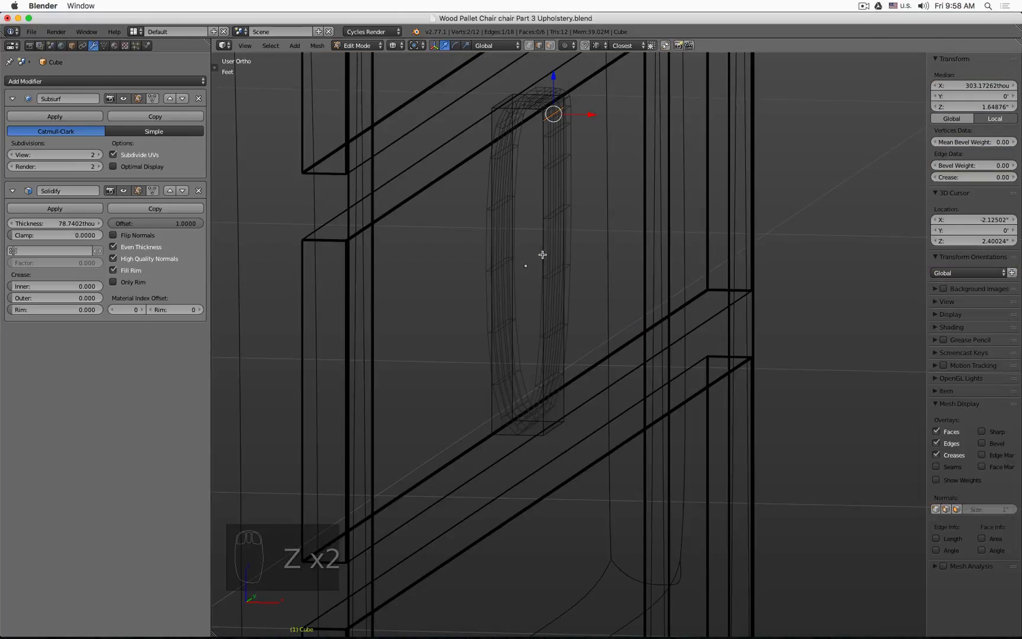
mouse_move(543, 254)
middle_down()
mouse_move(628, 295)
mouse_move(605, 294)
middle_up()
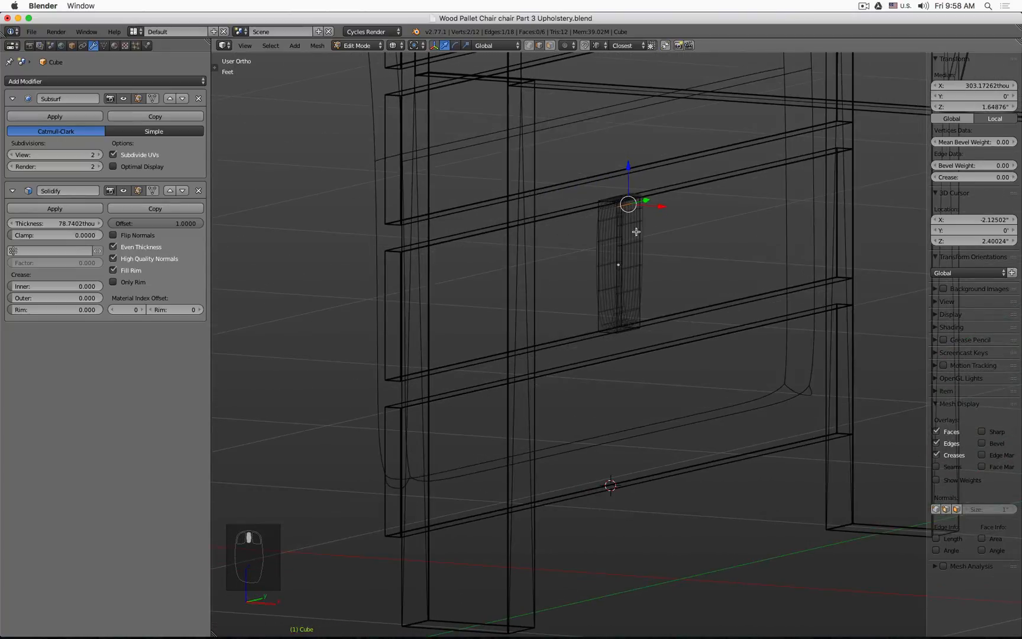
scroll(645, 211, up, 6)
key(z)
scroll(597, 176, up, 1)
scroll(597, 176, up, 4)
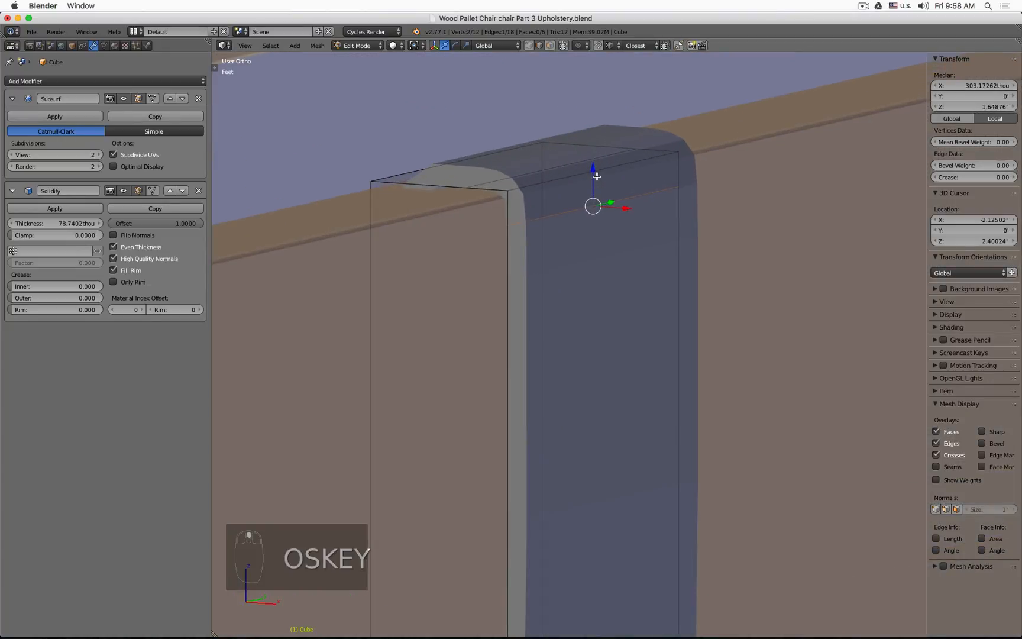
key(super+z)
key(super+z)
key(super+z)
Step: Bevel the selected top and bottom edges by about 0.003 with one segment
scroll(589, 180, down, 4)
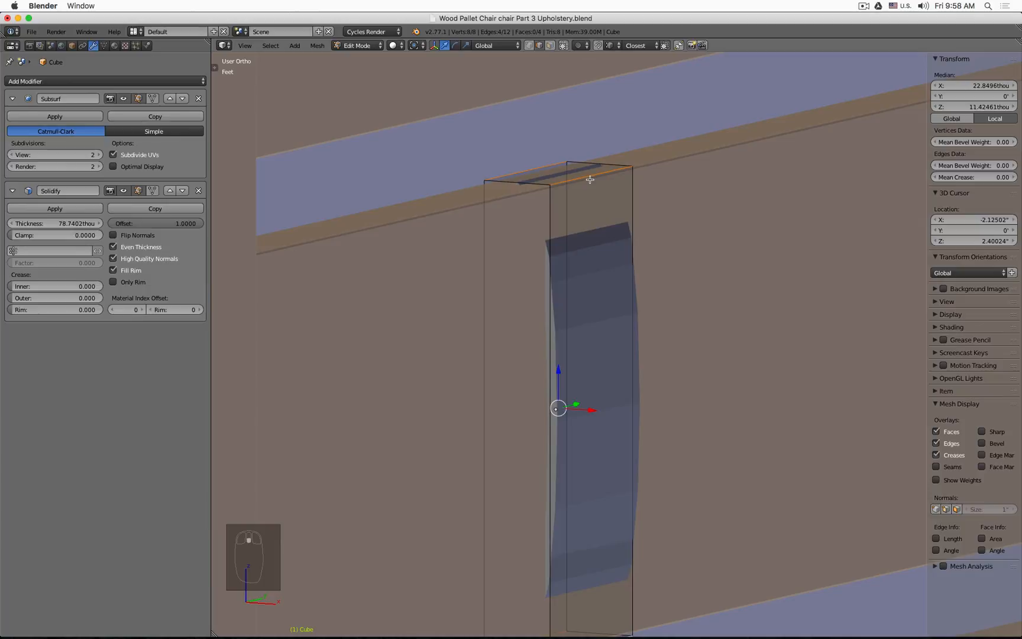
scroll(594, 187, down, 2)
key(z)
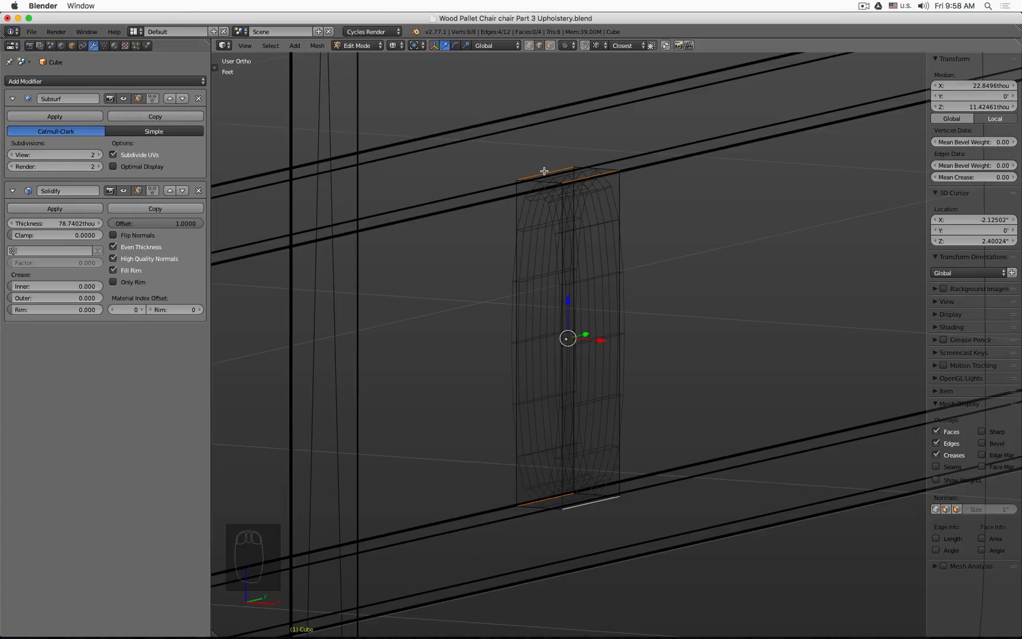
key(space)
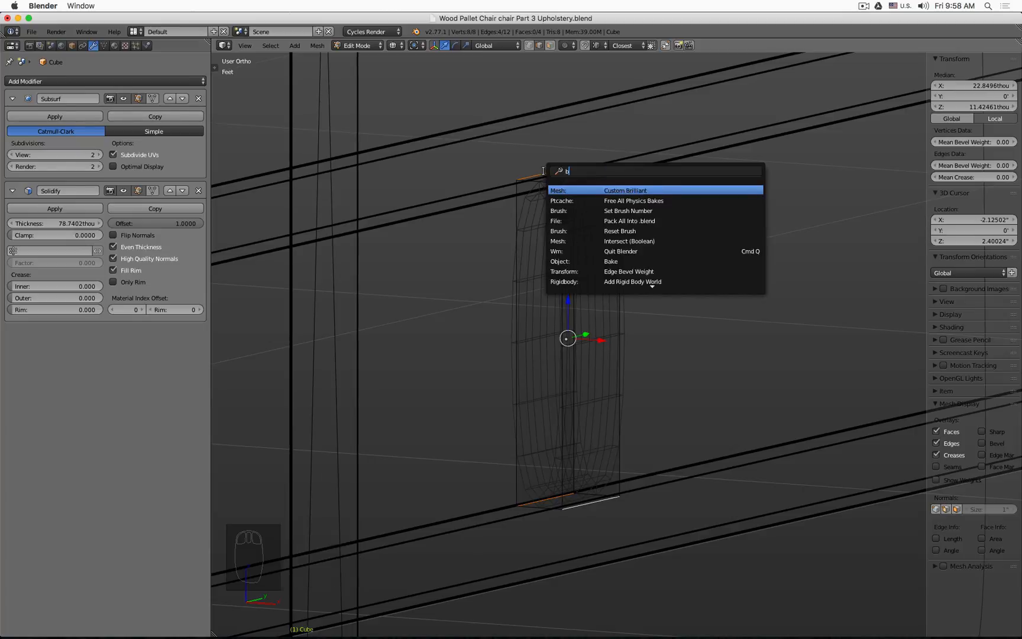
text(beve)
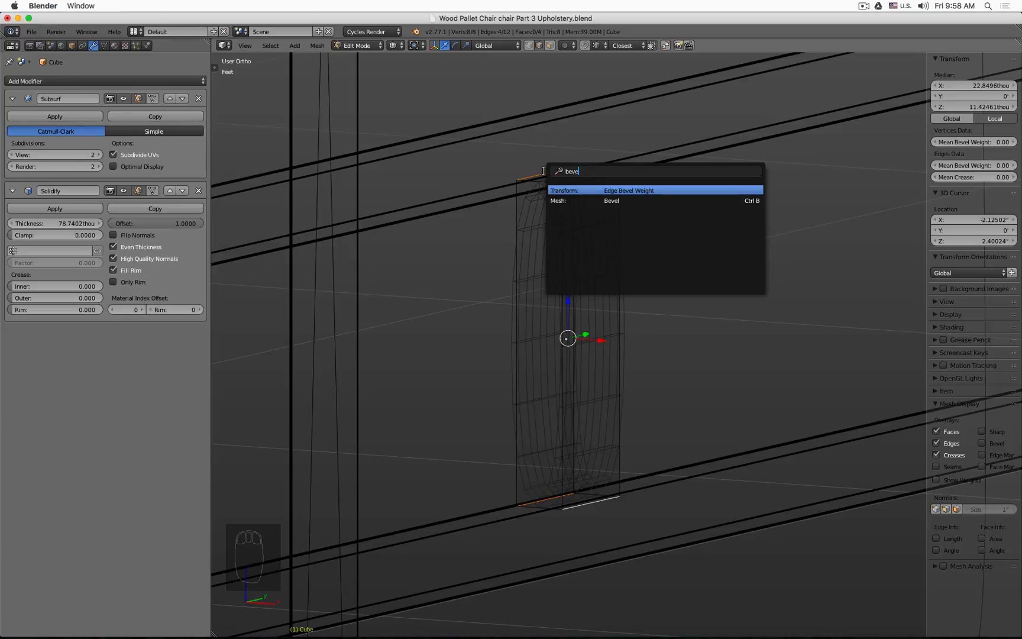
key(Down)
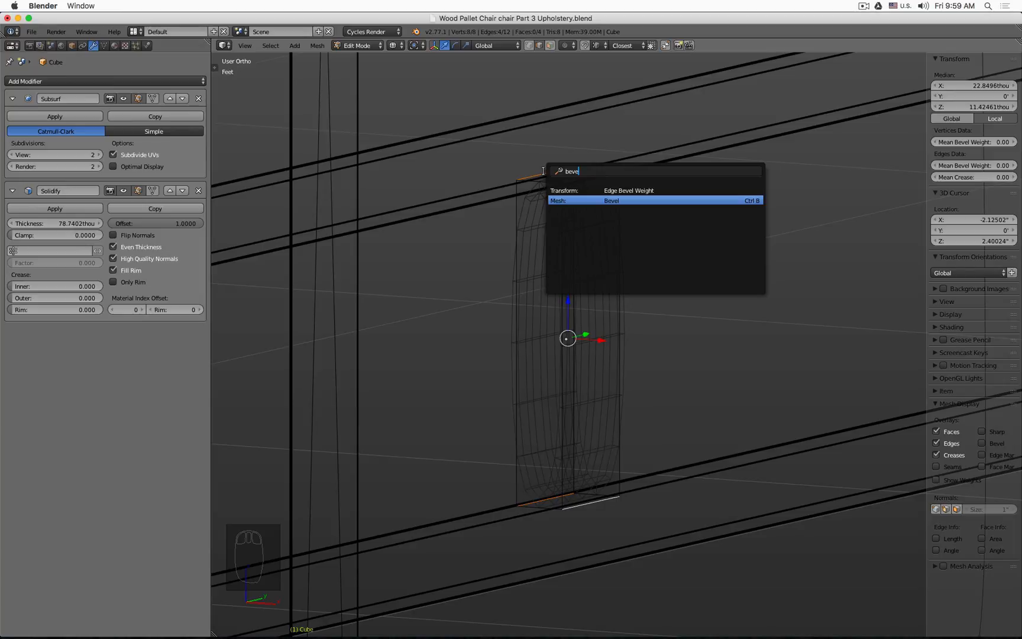
key(Return)
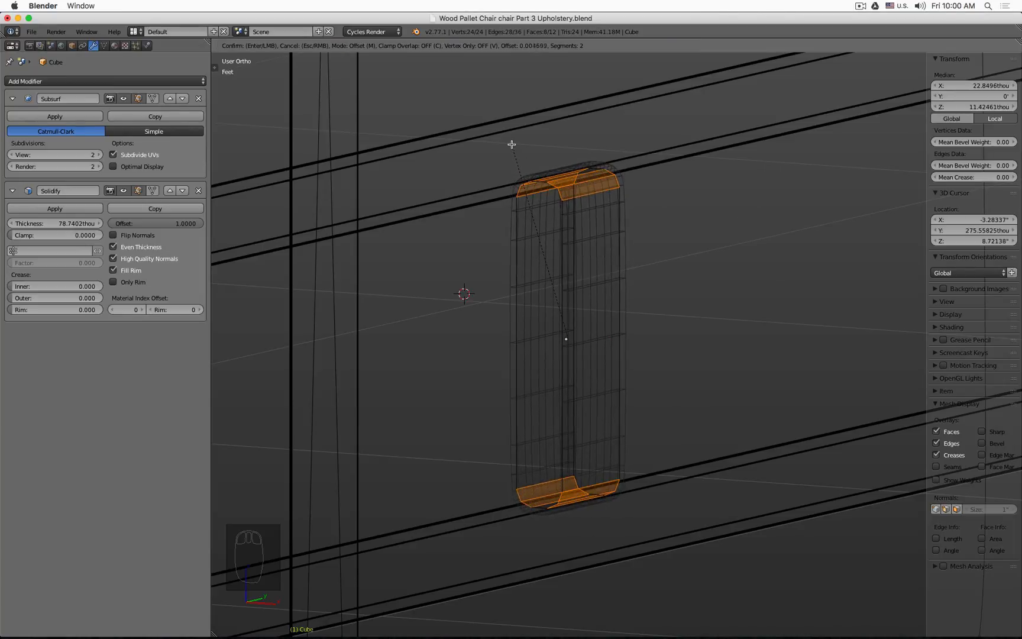
scroll(516, 155, down, 1)
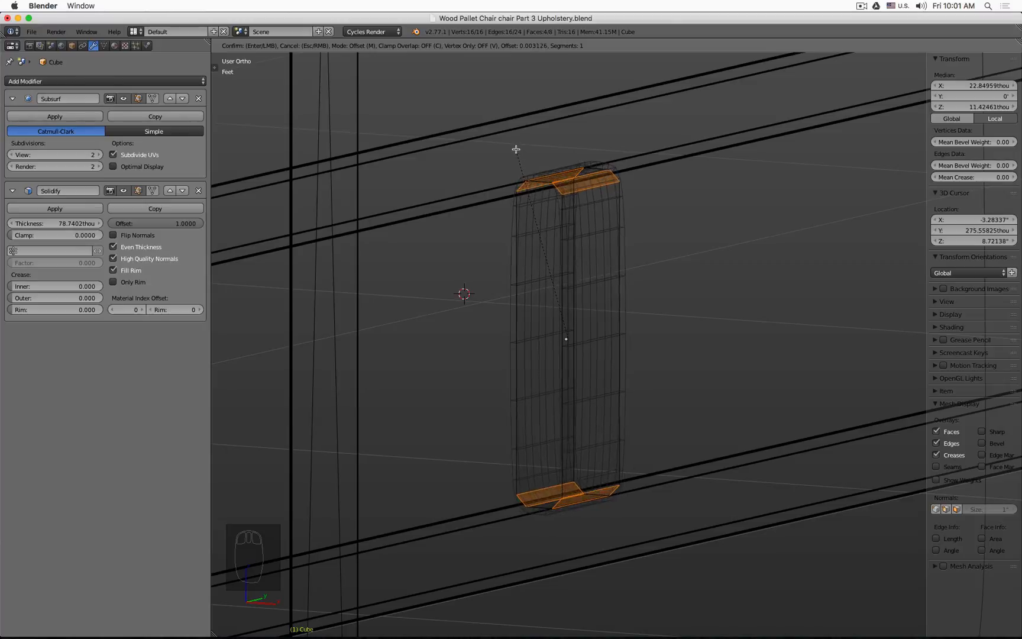
scroll(519, 154, up, 1)
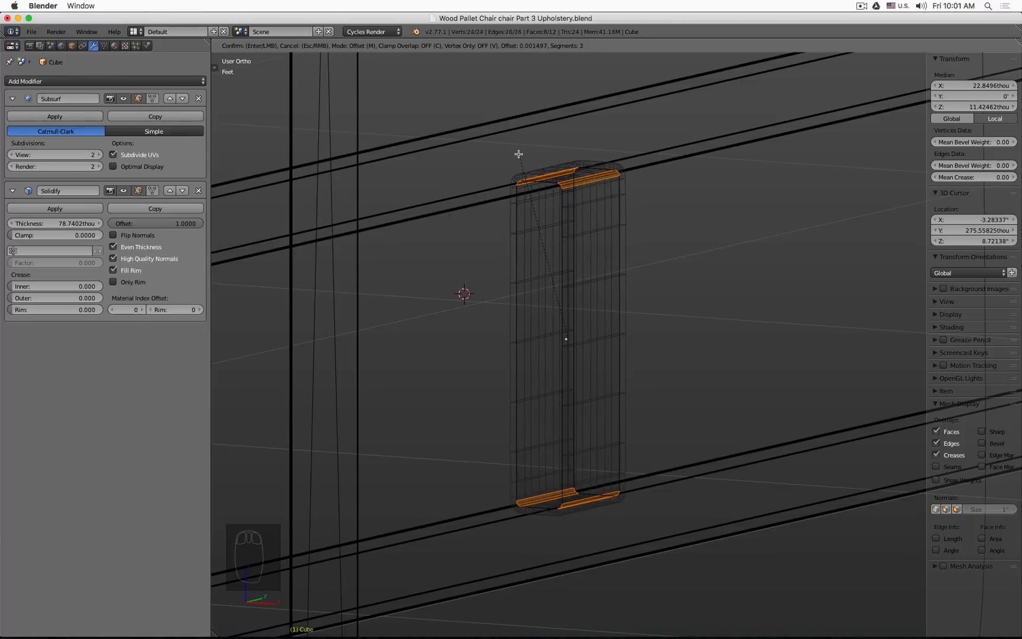
scroll(519, 153, up, 1)
scroll(519, 153, down, 1)
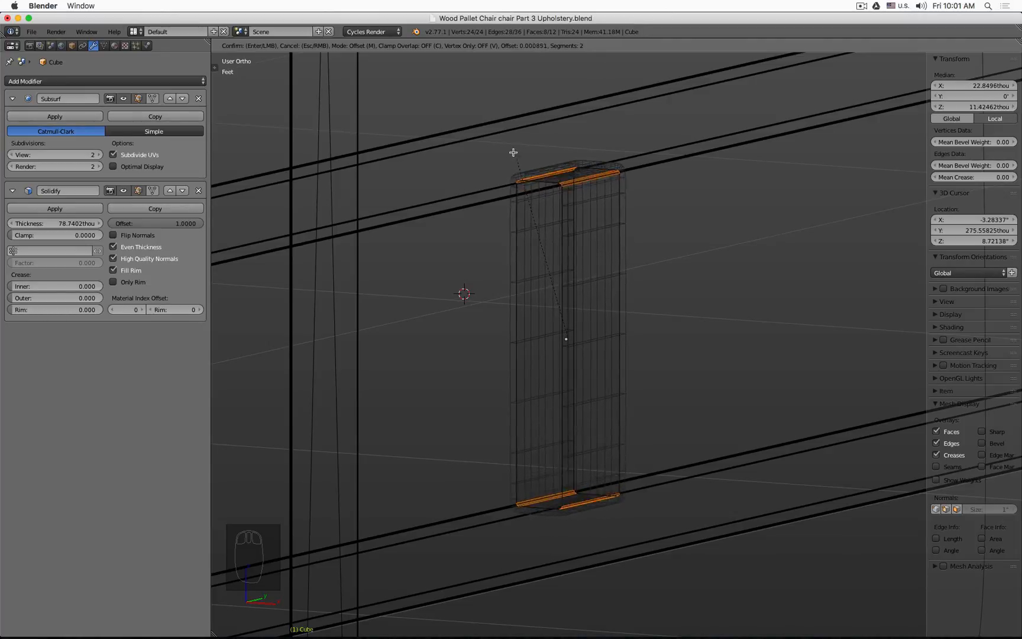
scroll(511, 151, down, 1)
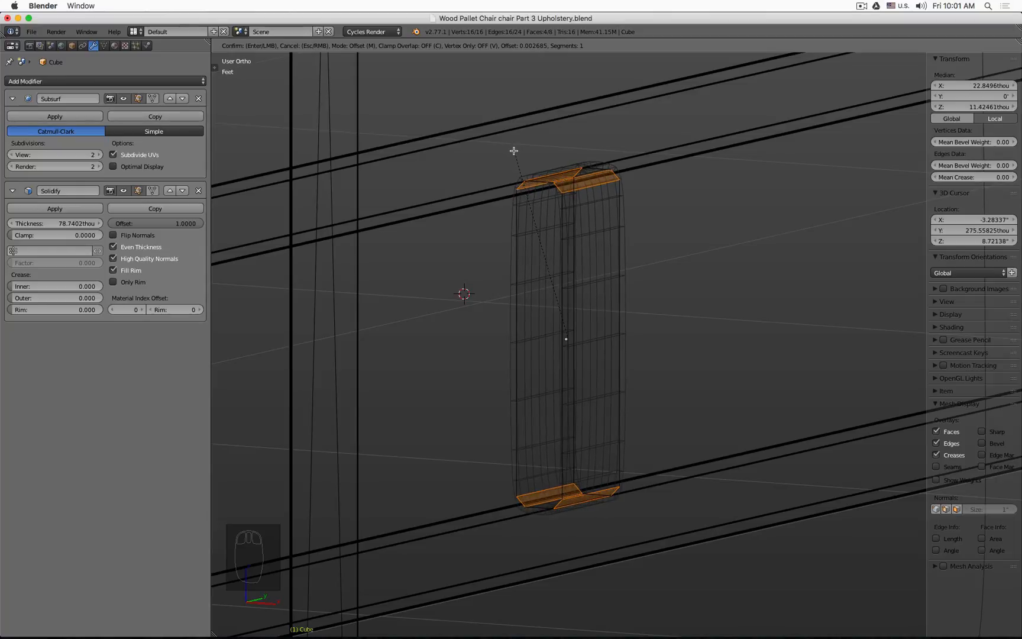
click(514, 150)
Step: Set the bevel to 2 segments with a profile of 1.000
middle_drag(513, 152, 628, 180)
key(KP_1)
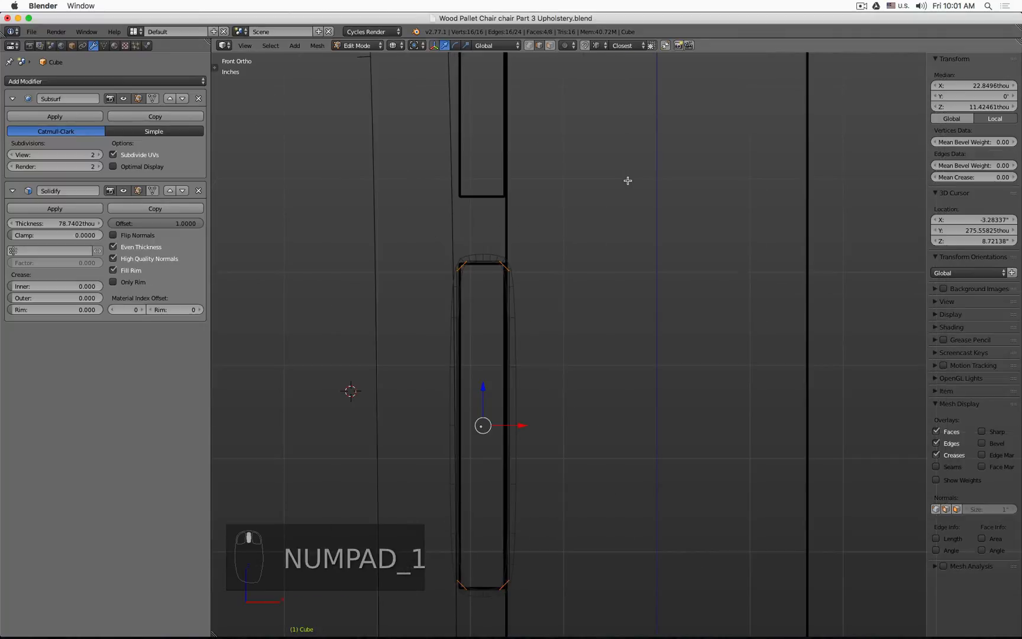
scroll(534, 255, up, 2)
scroll(534, 254, up, 3)
shift+middle_drag(413, 269, 616, 211)
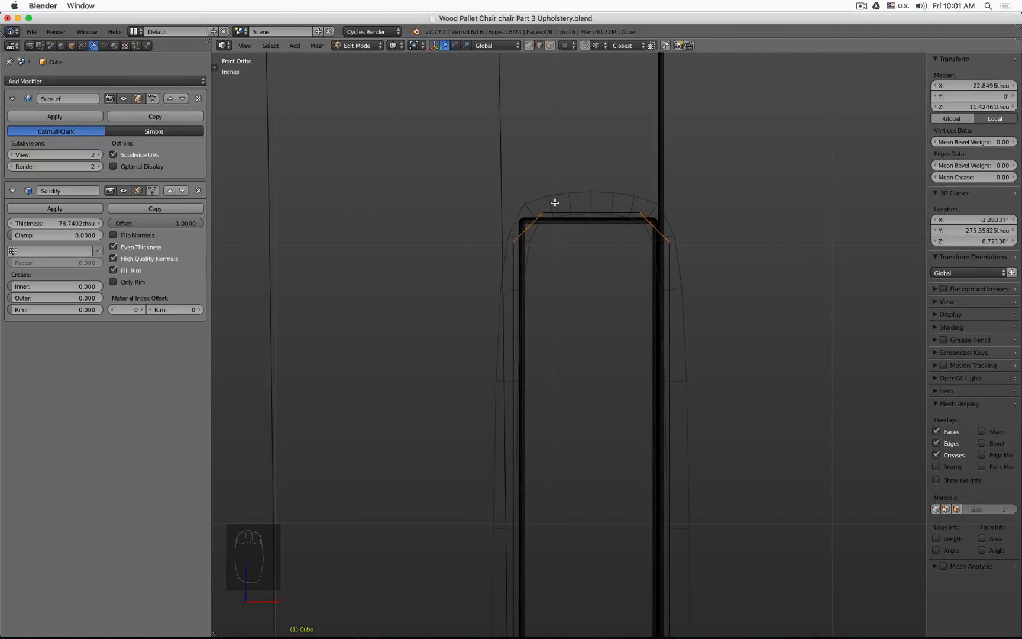
click(215, 65)
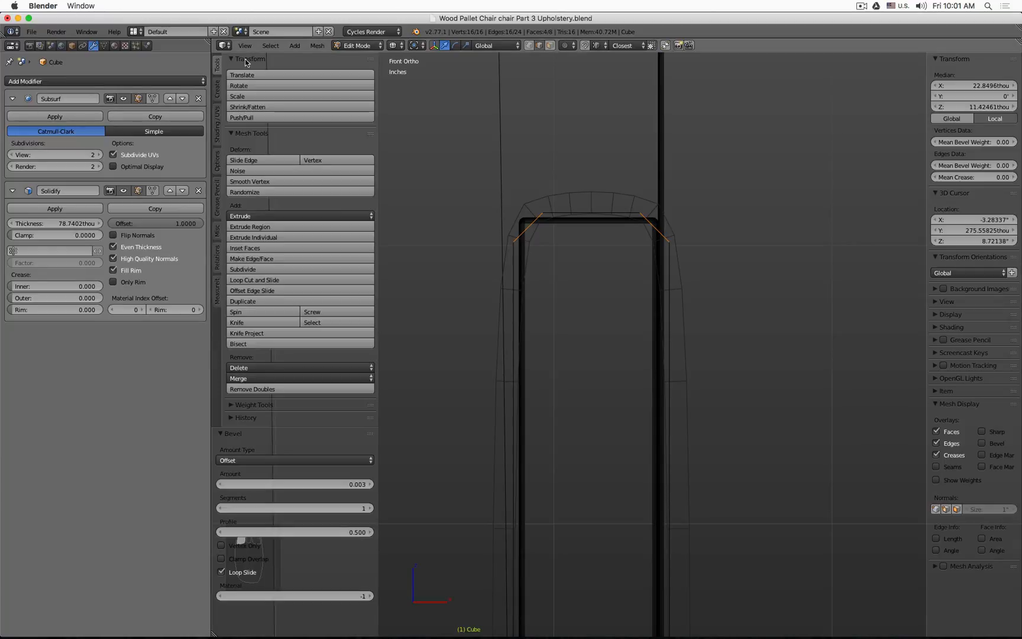
click(220, 435)
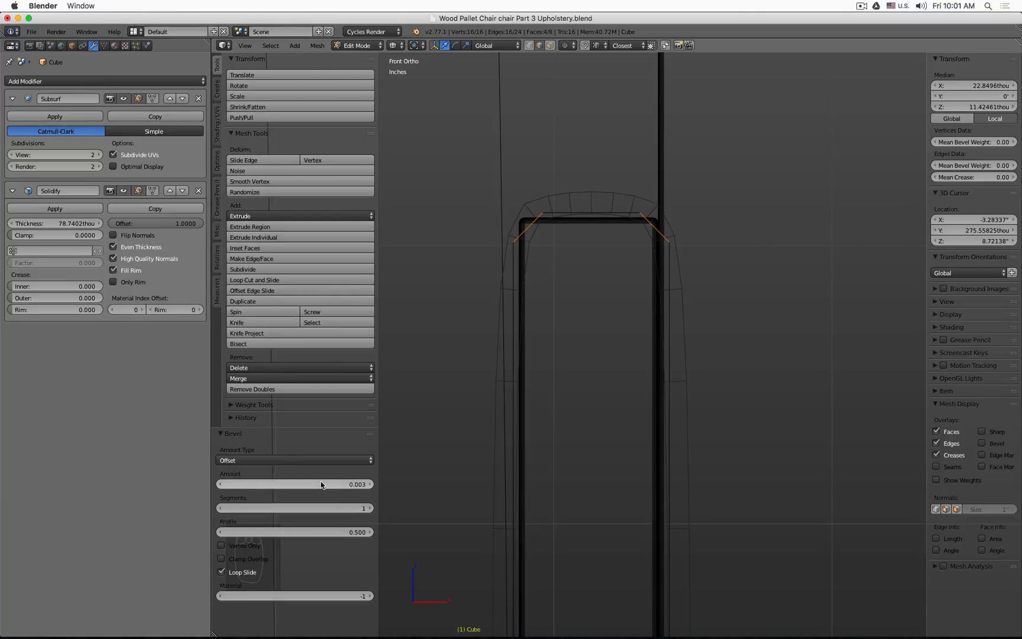
click(371, 509)
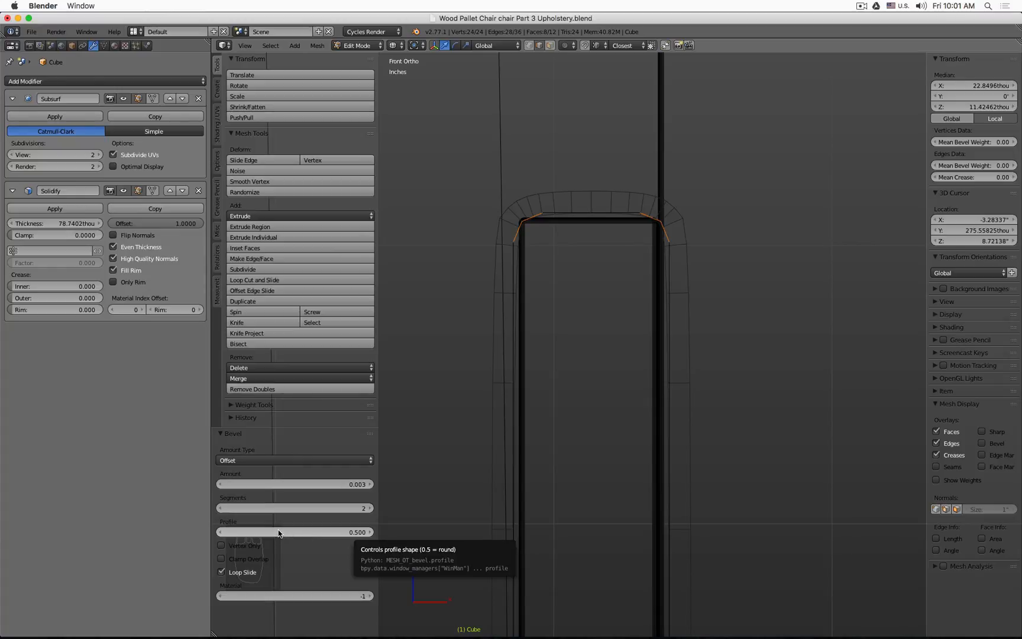
drag(278, 530, 237, 532)
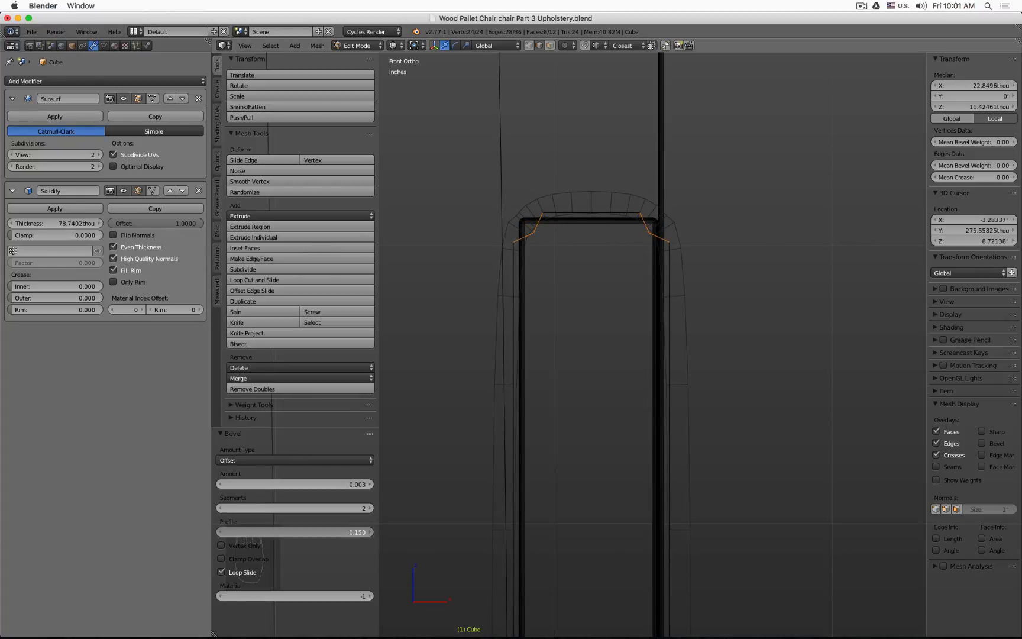
drag(237, 531, 337, 531)
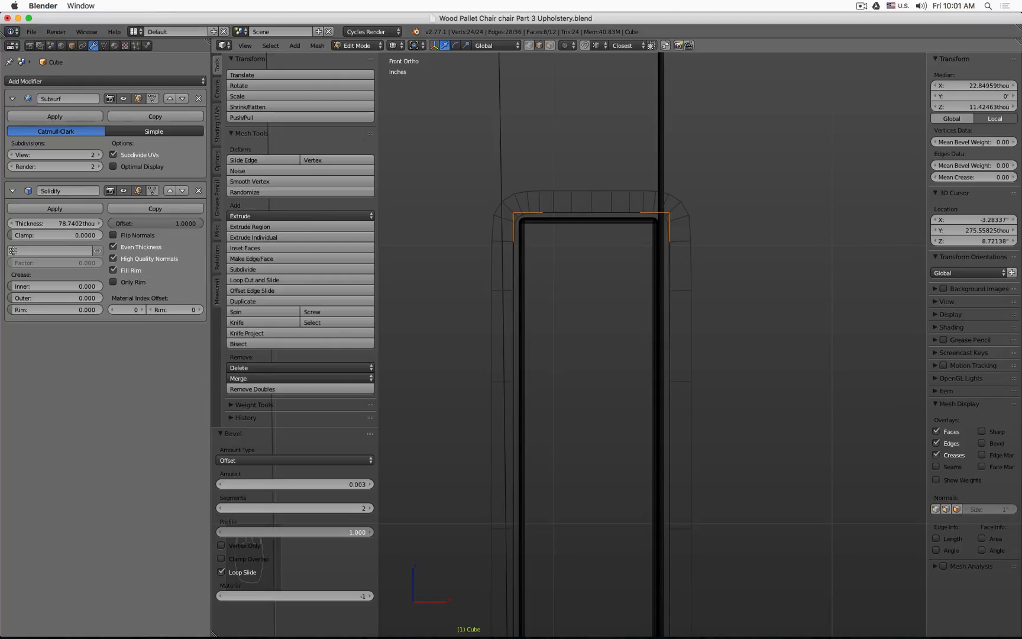
Step: Examine the beveled top of the upholstery panel from several angles in solid shading
middle_drag(759, 294, 673, 278)
right_click(712, 280)
shift+right_click(681, 248)
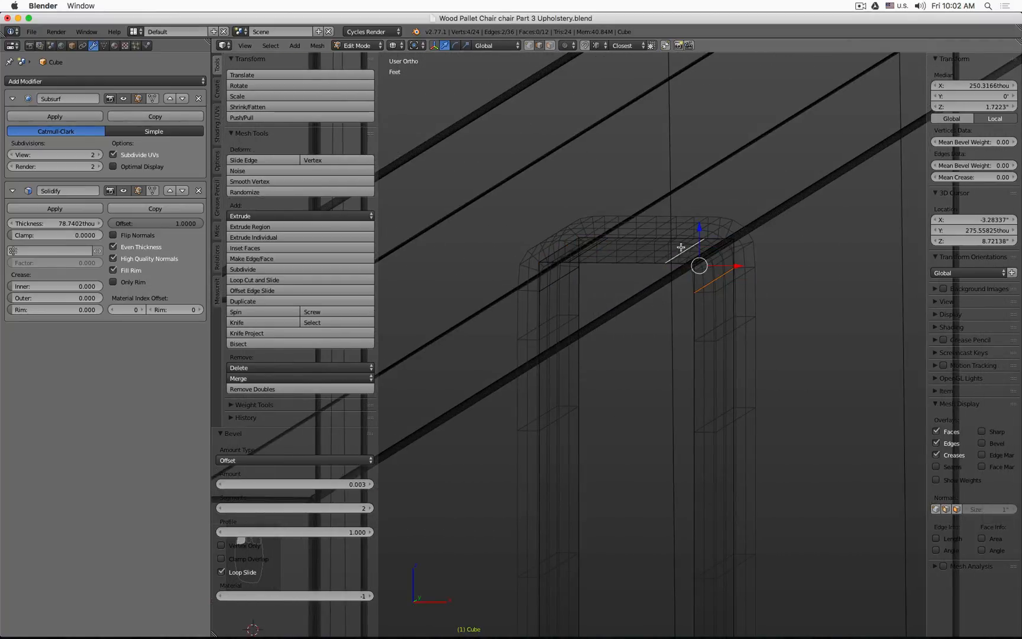
right_click(565, 266)
shift+right_click(580, 251)
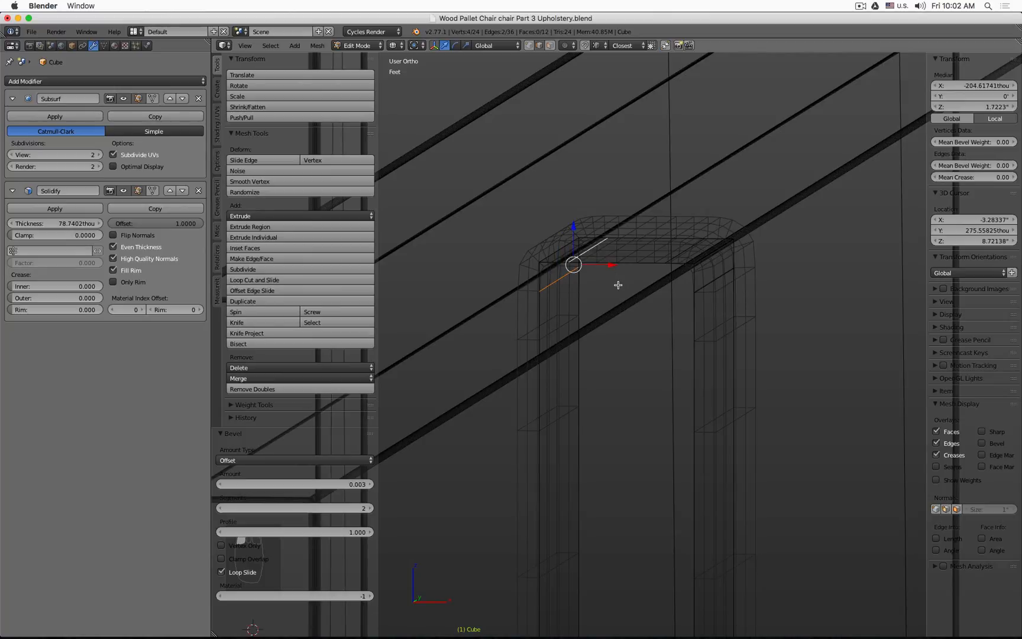
key(Tab)
key(z)
scroll(651, 378, up, 5)
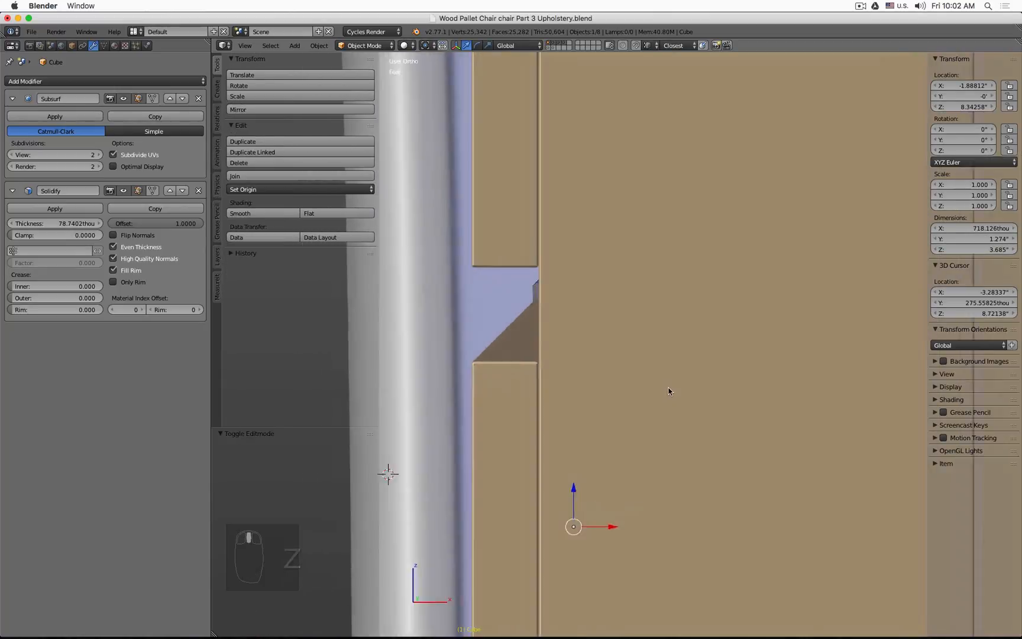
middle_drag(631, 385, 638, 382)
shift+middle_drag(760, 379, 561, 369)
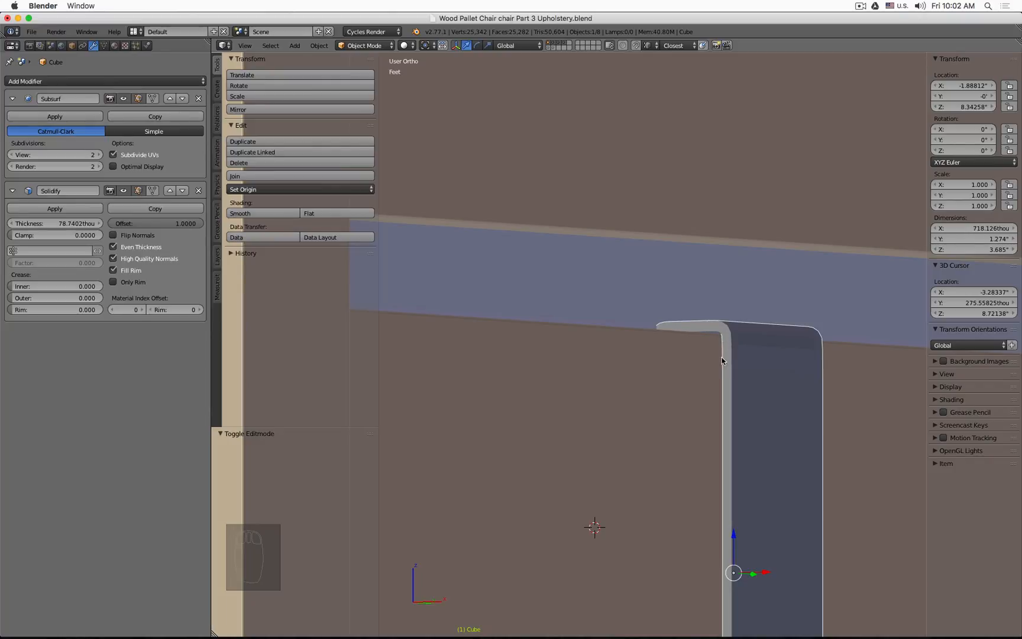
key(z)
scroll(728, 369, down, 3)
middle_drag(728, 369, 757, 372)
Step: Return to Edit Mode and undo the previous bevel operations on the panel
key(Tab)
scroll(607, 340, up, 6)
key(super+z)
key(super+z)
key(super+z)
key(super+z)
key(super+z)
key(super+z)
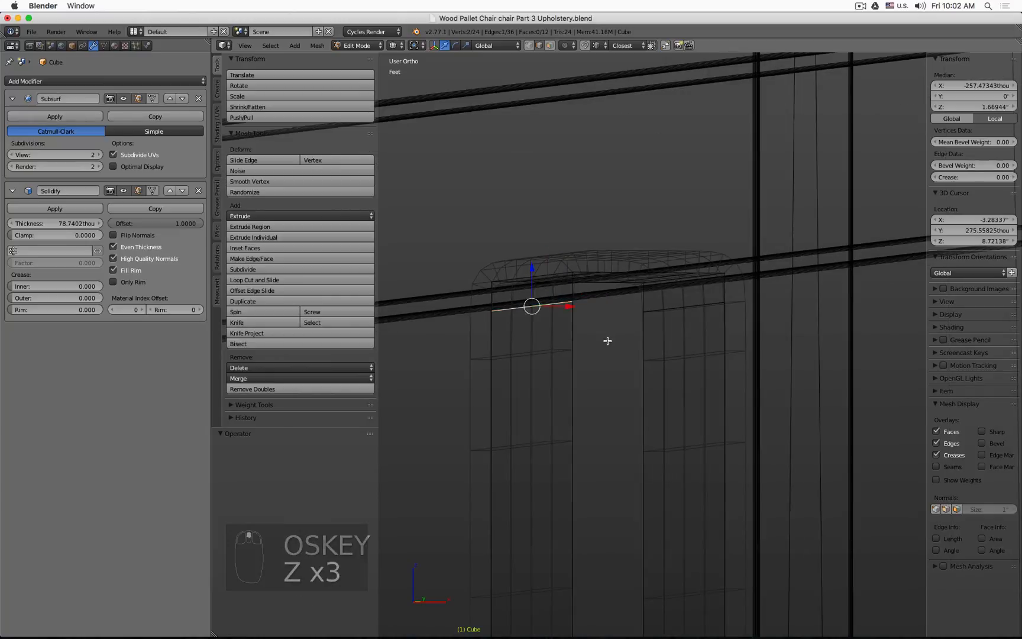
key(super+z)
key(super+z)
key(super+z)
Step: Select the panel's top and bottom edges and bevel them by about 0.004 with one segment
scroll(607, 341, down, 6)
shift+middle_drag(649, 416, 652, 276)
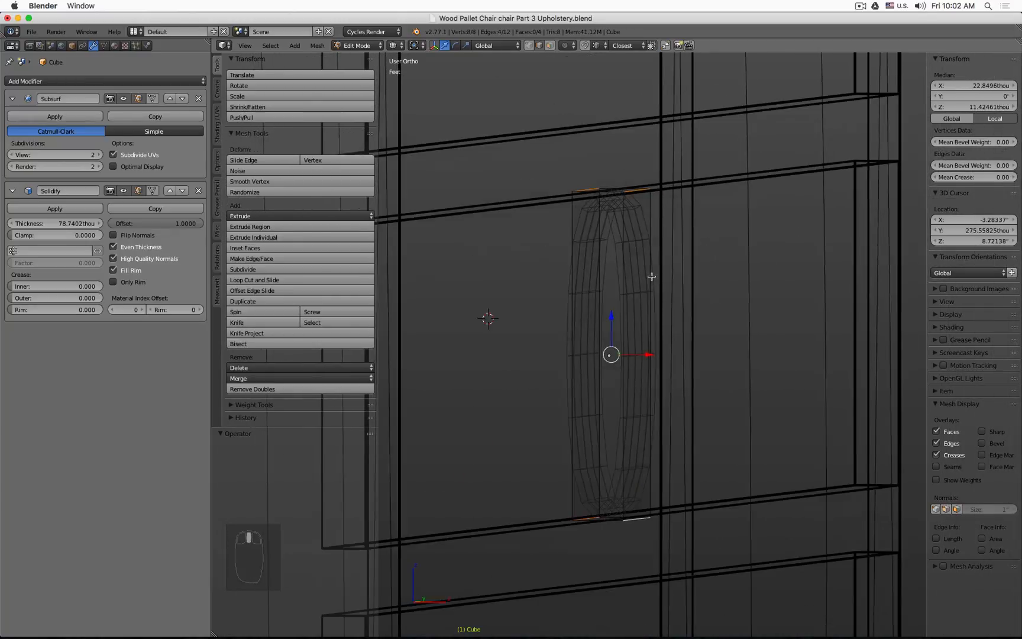
click(594, 503)
middle_drag(641, 502, 667, 442)
click(670, 399)
shift+click(625, 402)
shift+middle_drag(677, 314, 666, 491)
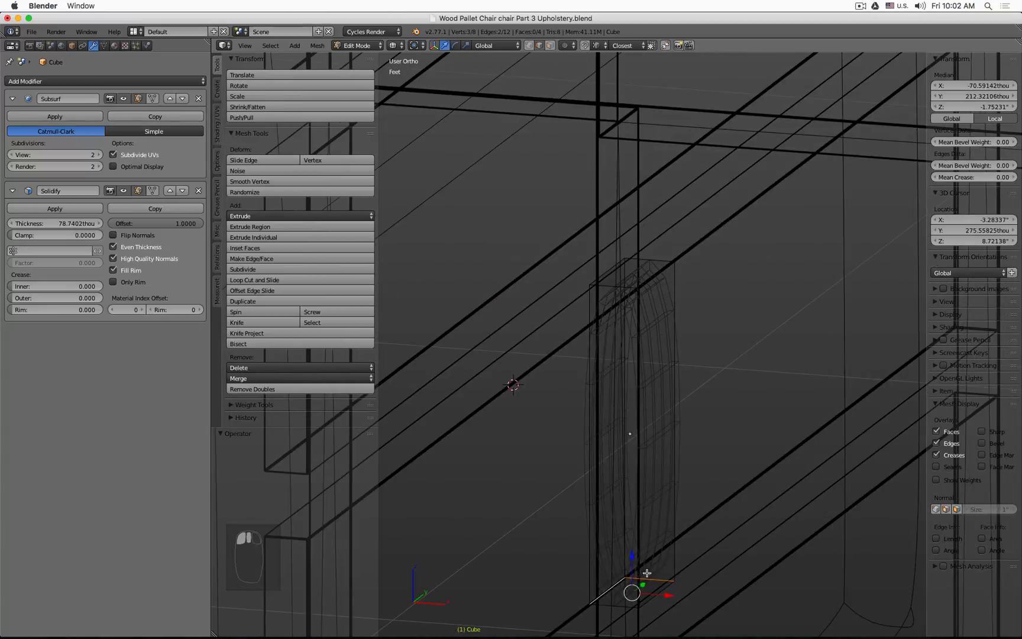
shift+click(657, 580)
shift+click(663, 591)
shift+click(655, 277)
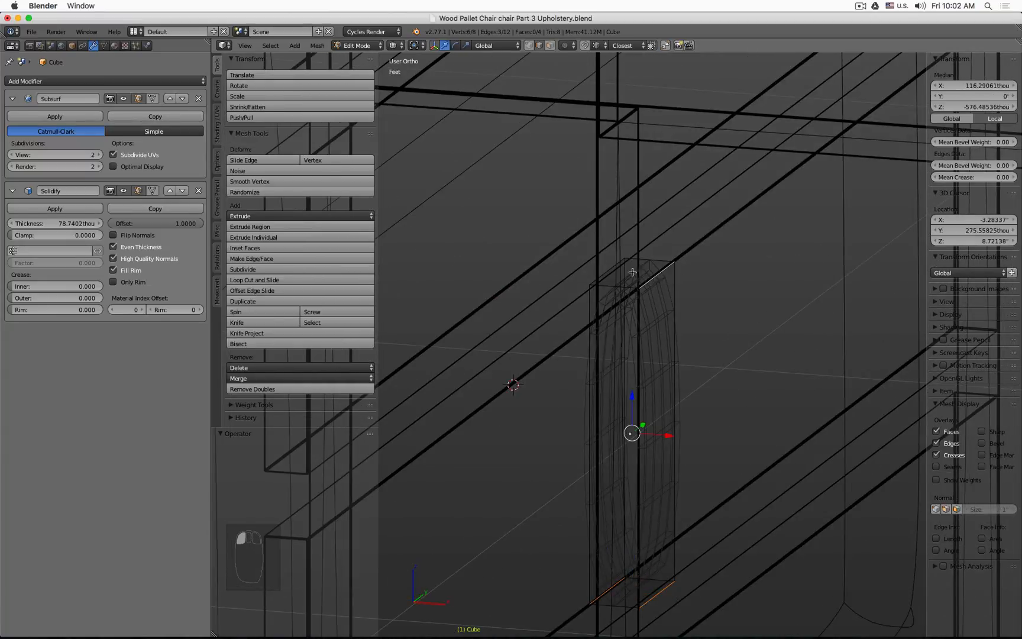
shift+click(609, 270)
middle_drag(634, 280, 718, 318)
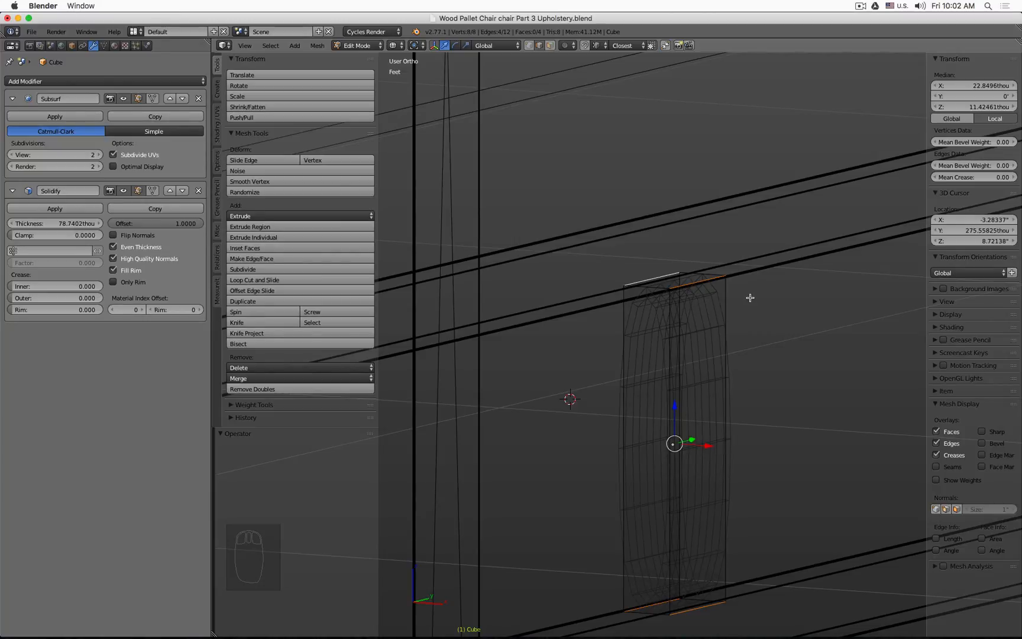
key(ctrl+b)
scroll(760, 319, up, 1)
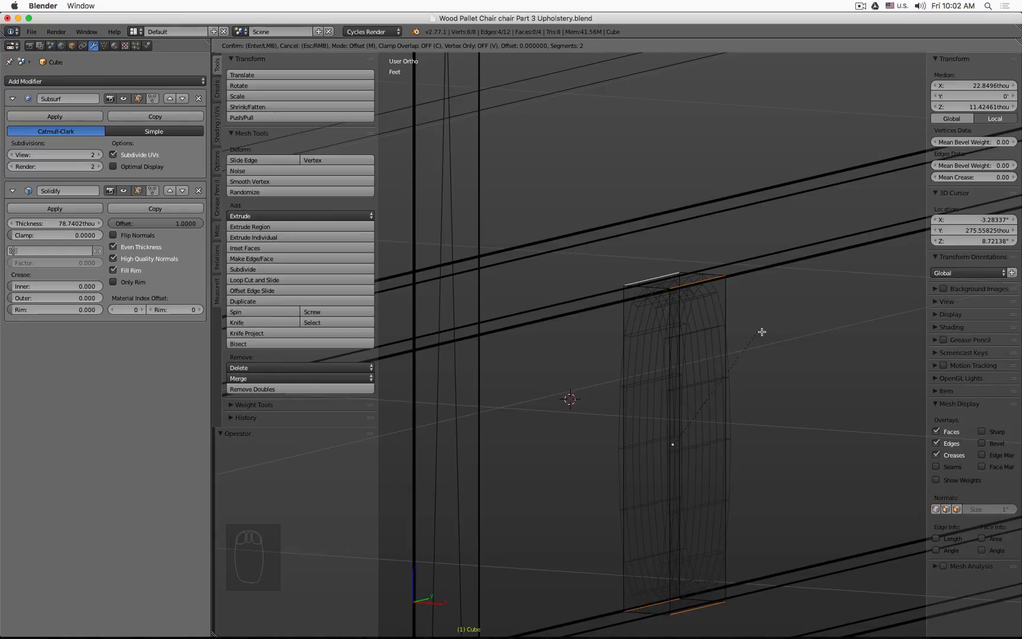
scroll(814, 299, down, 1)
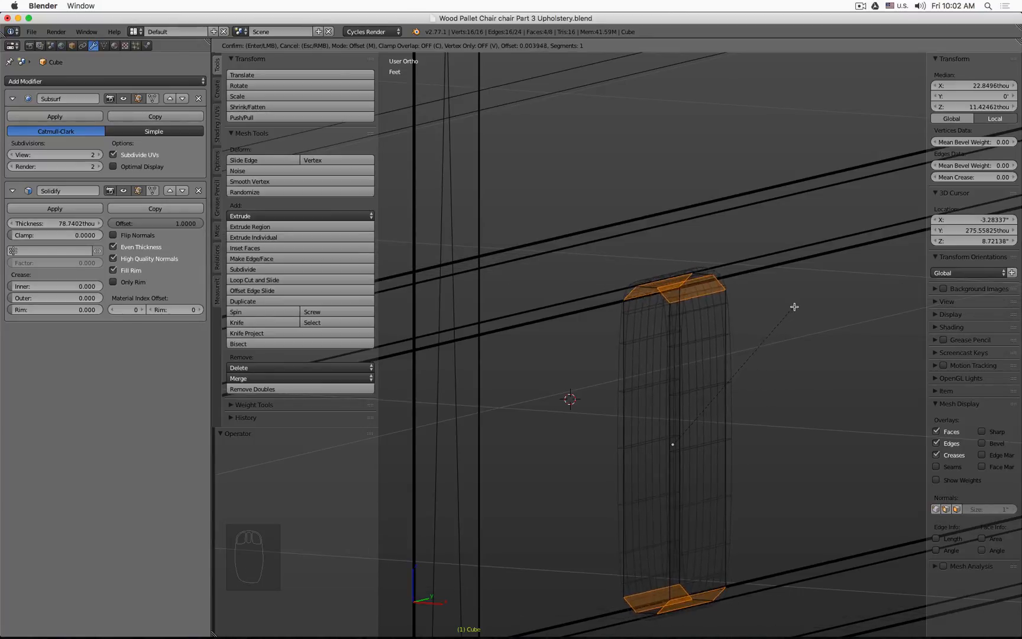
click(794, 304)
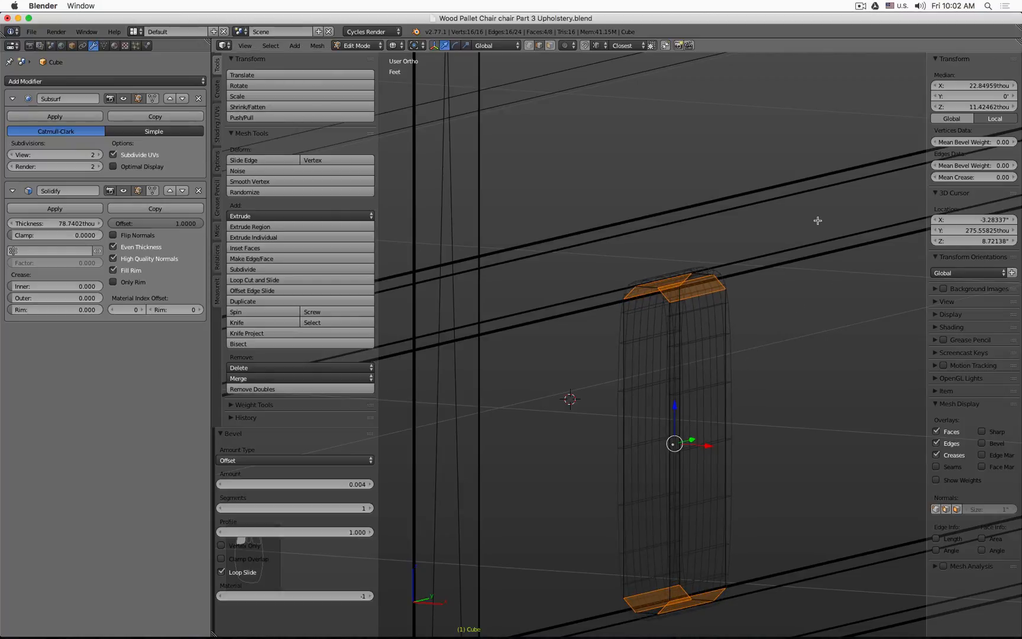
Step: Set the bevel to 2 segments
key(t)
key(t)
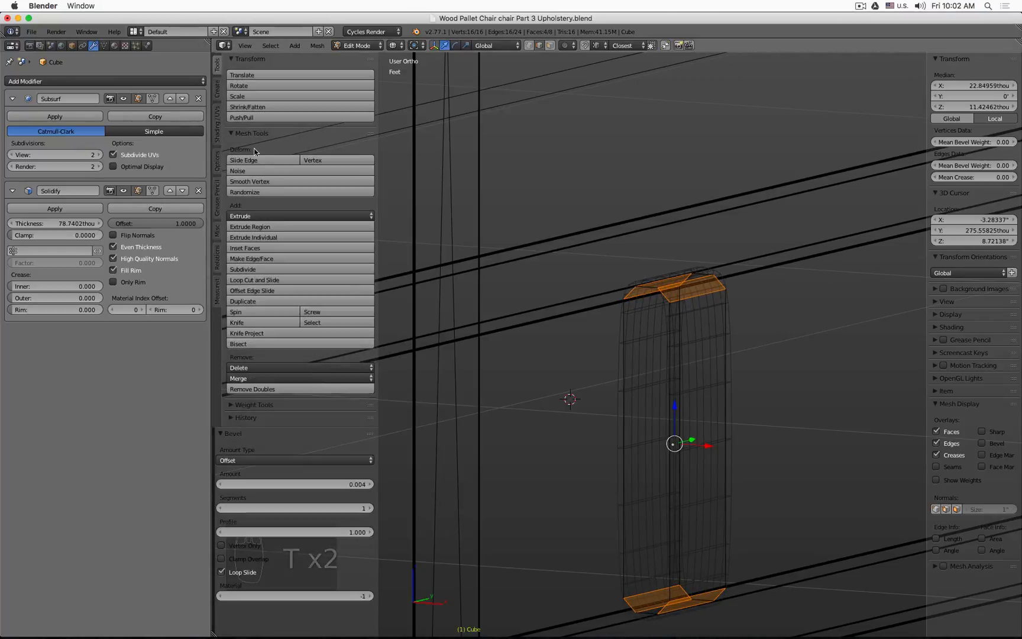
click(219, 433)
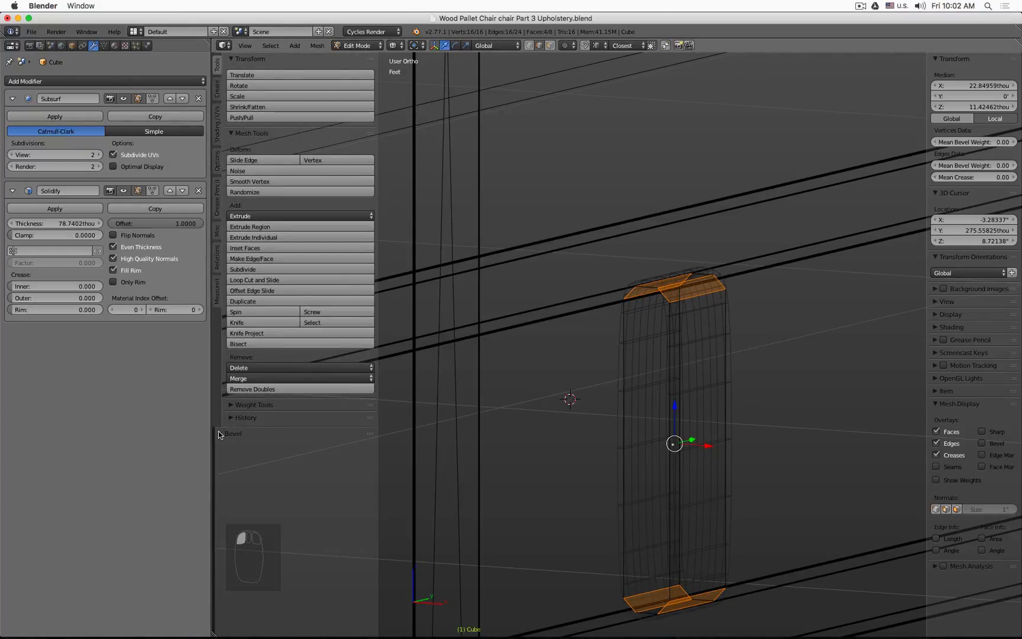
drag(320, 427, 314, 366)
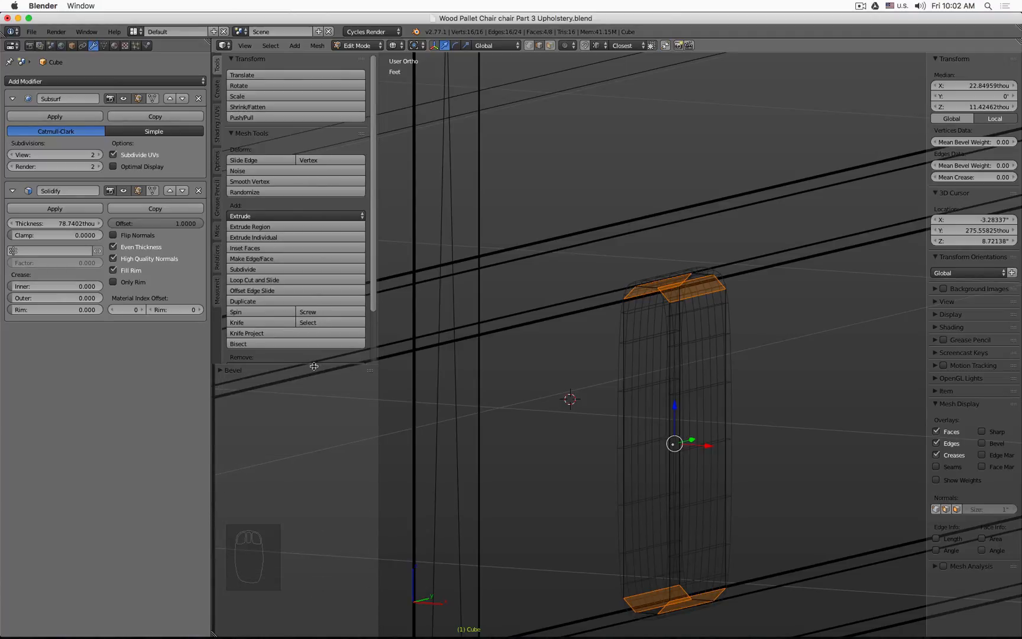
click(221, 371)
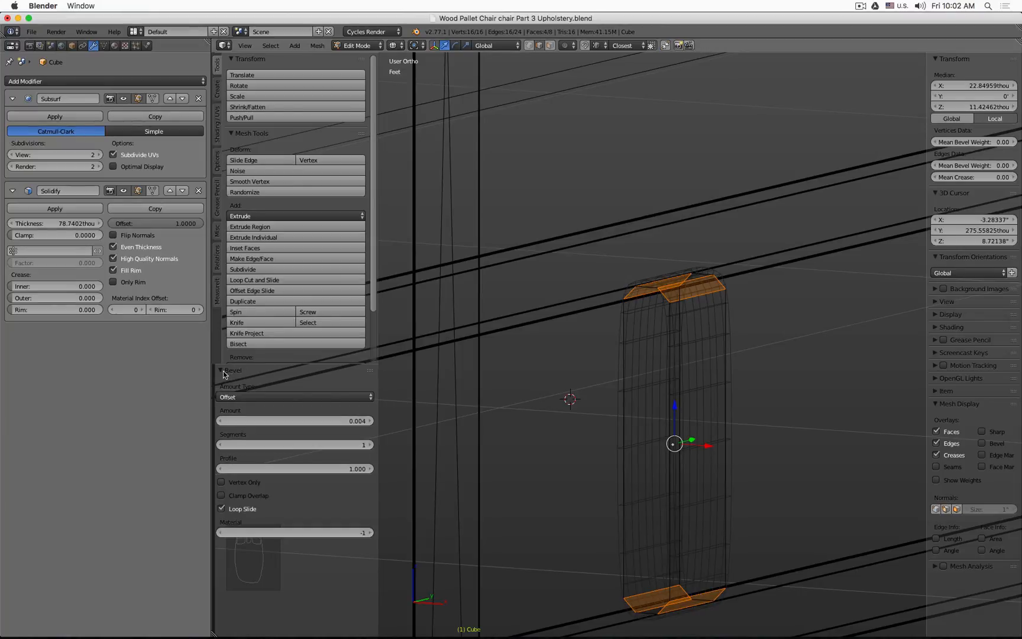
click(371, 445)
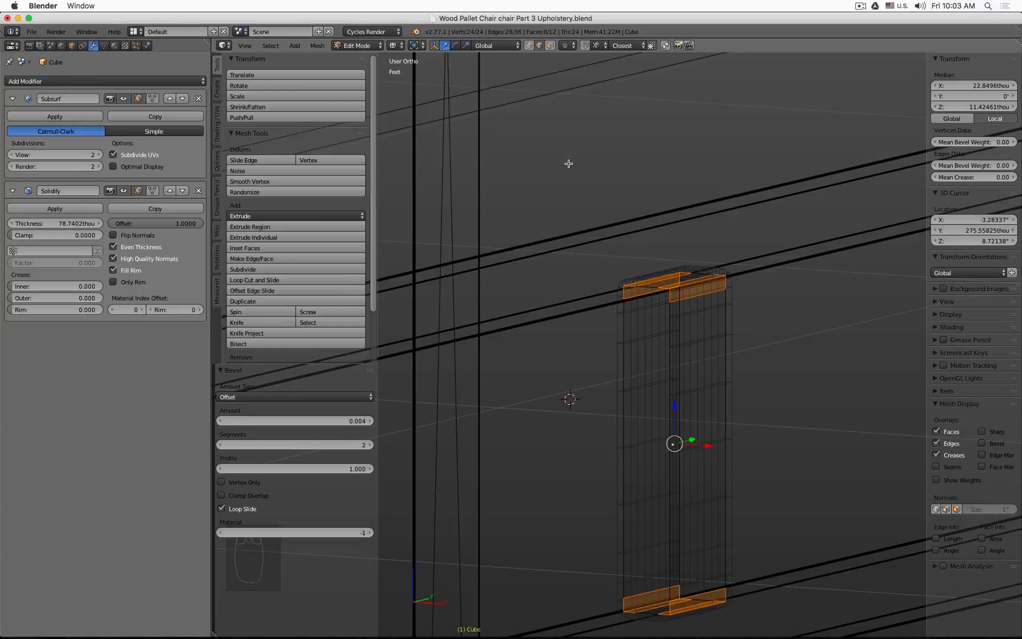
key(F6)
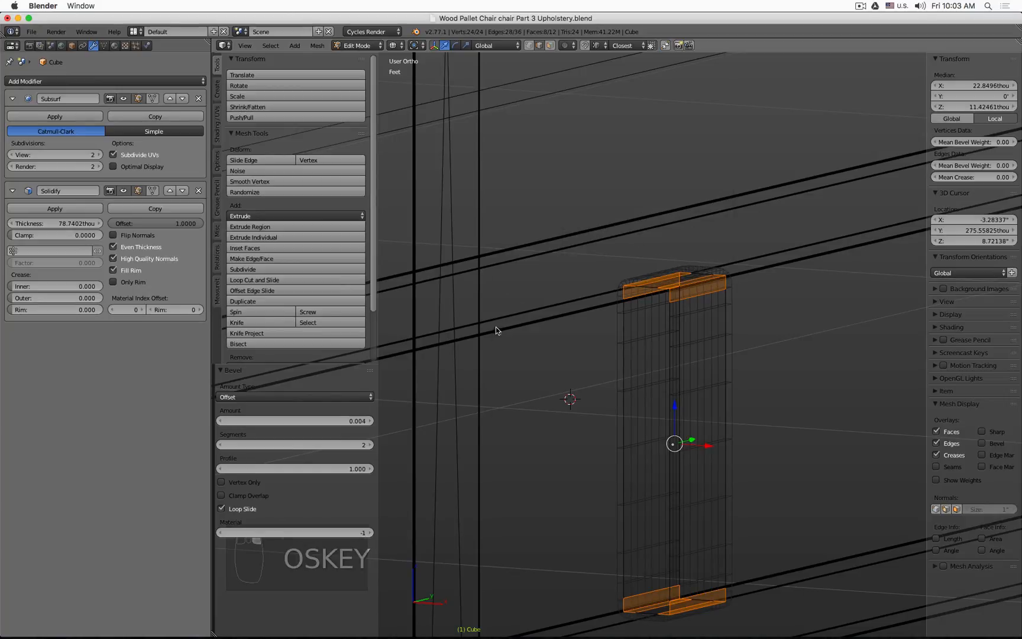
key(F6)
mouse_move(612, 366)
mouse_down()
mouse_move(645, 366)
mouse_move(612, 366)
mouse_up()
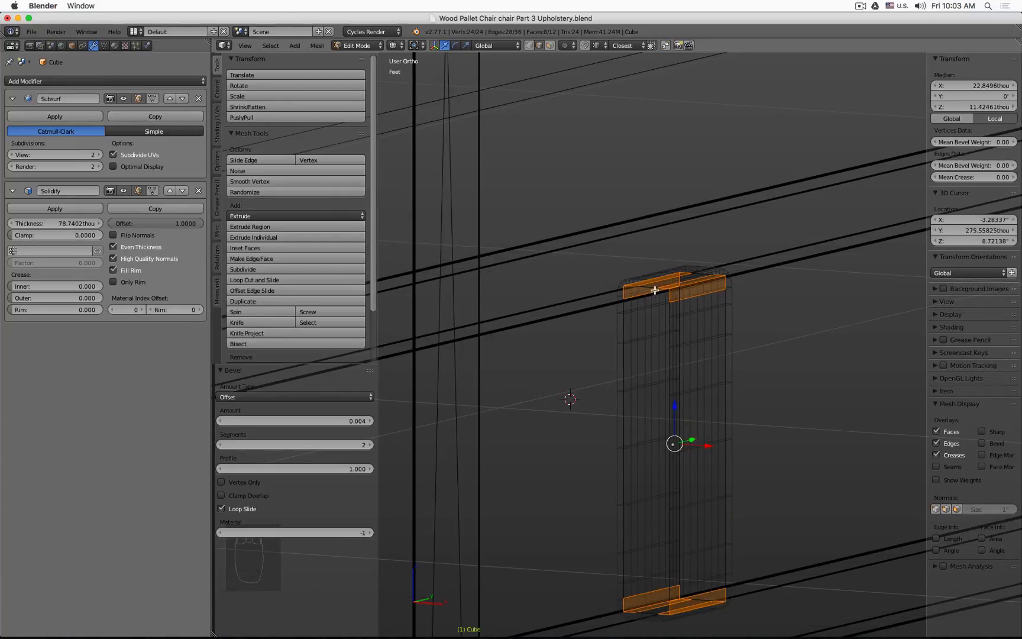
key(t)
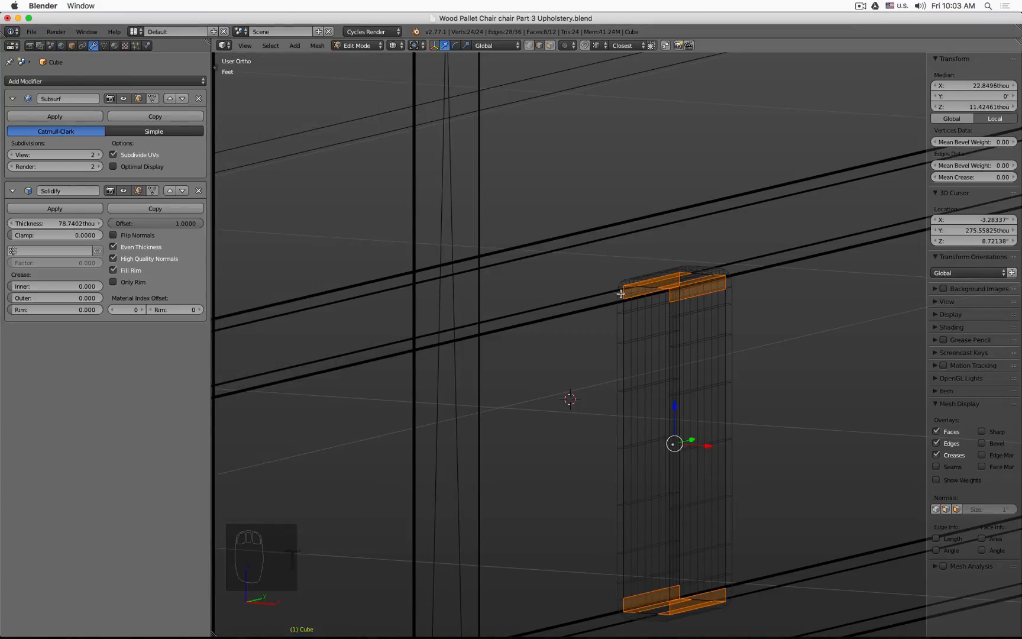
Step: Collapse both modifier panels, leave Edit Mode and switch on the Subsurf and Solidify viewport display
key(z)
mouse_move(621, 294)
middle_down()
mouse_move(702, 490)
mouse_move(831, 479)
mouse_move(504, 341)
middle_up()
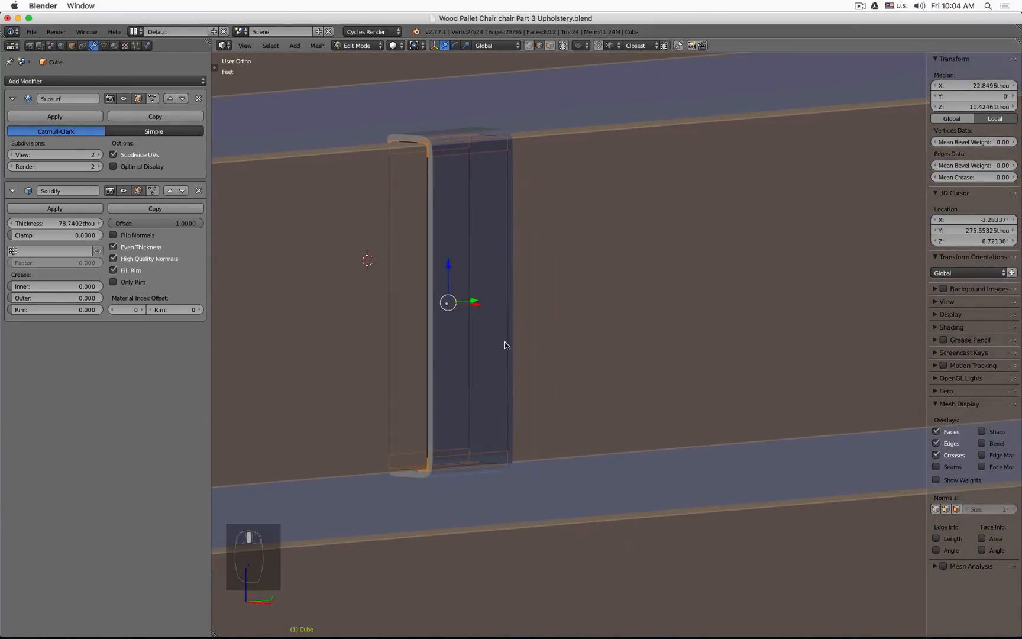
click(12, 191)
click(12, 98)
click(12, 98)
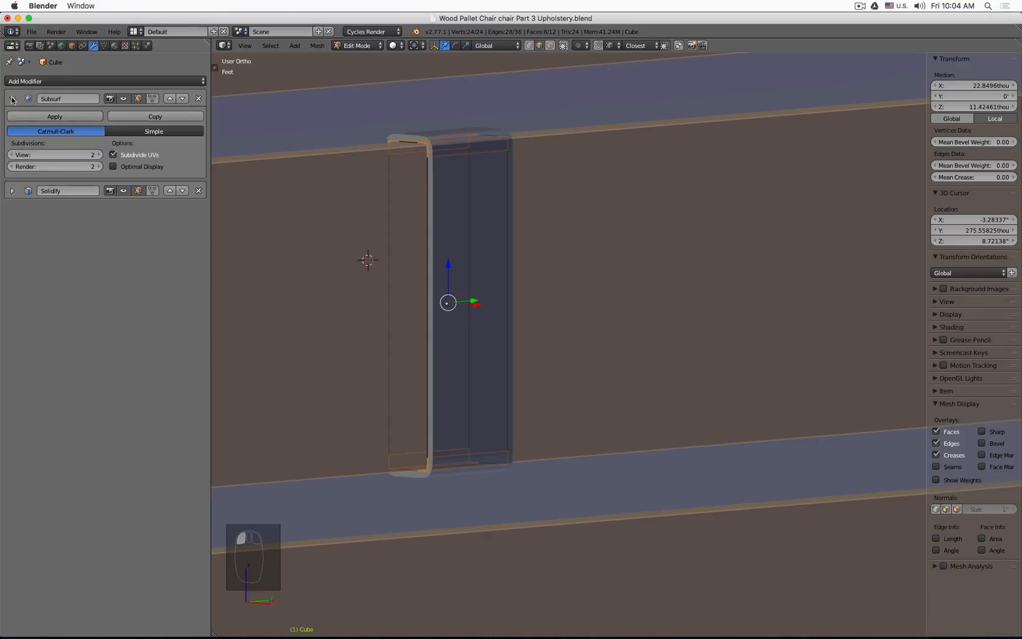
click(138, 191)
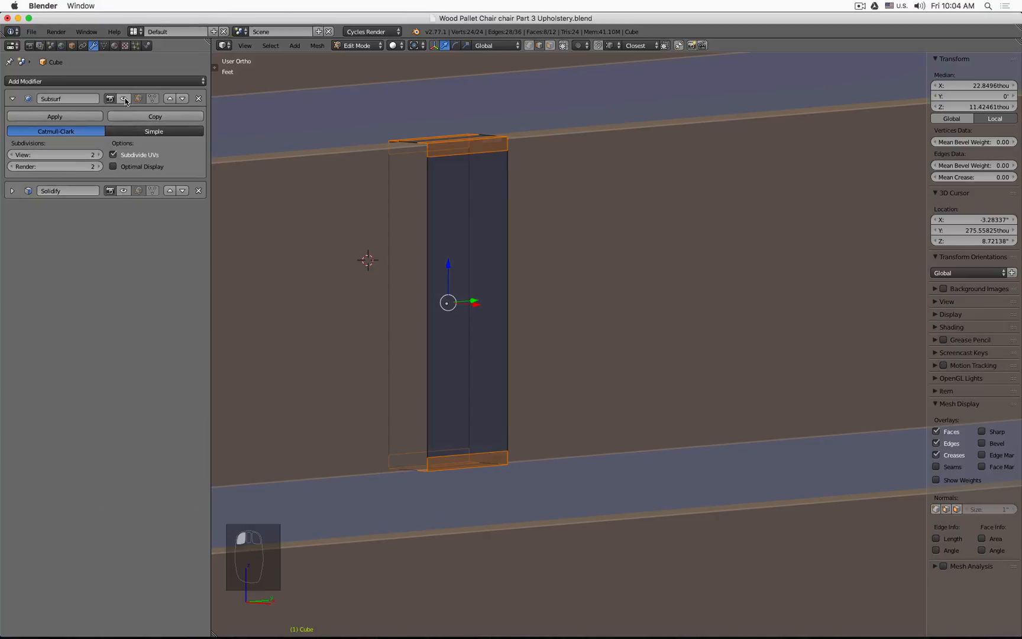
key(Tab)
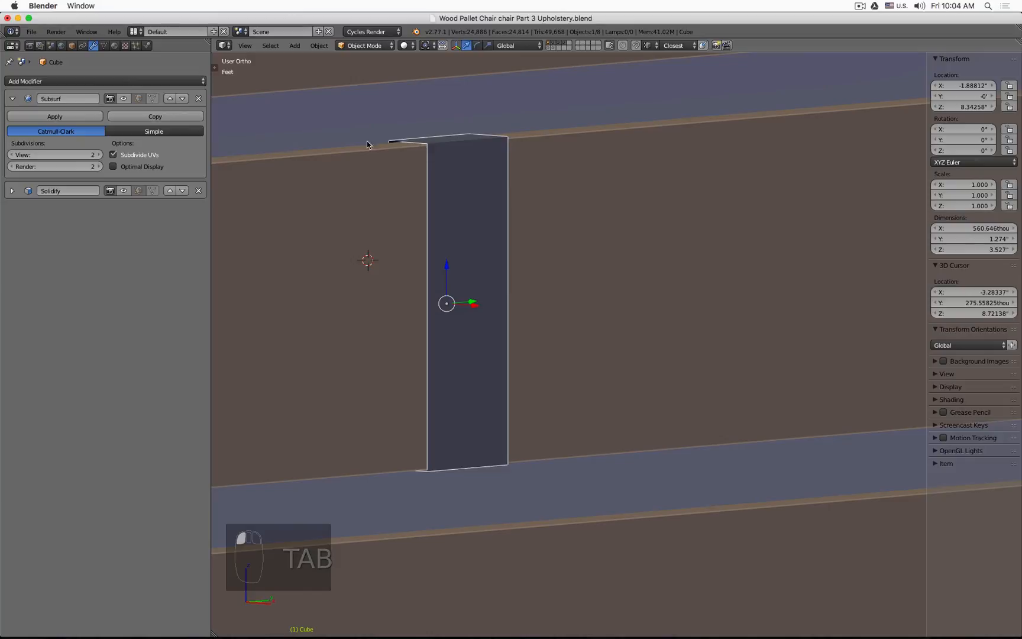
click(123, 99)
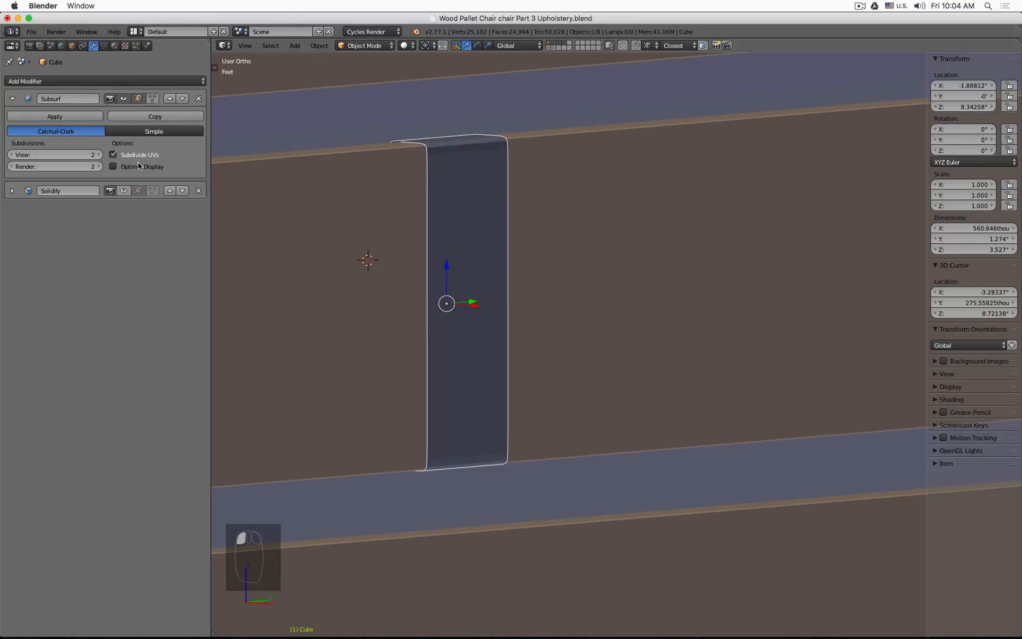
click(124, 190)
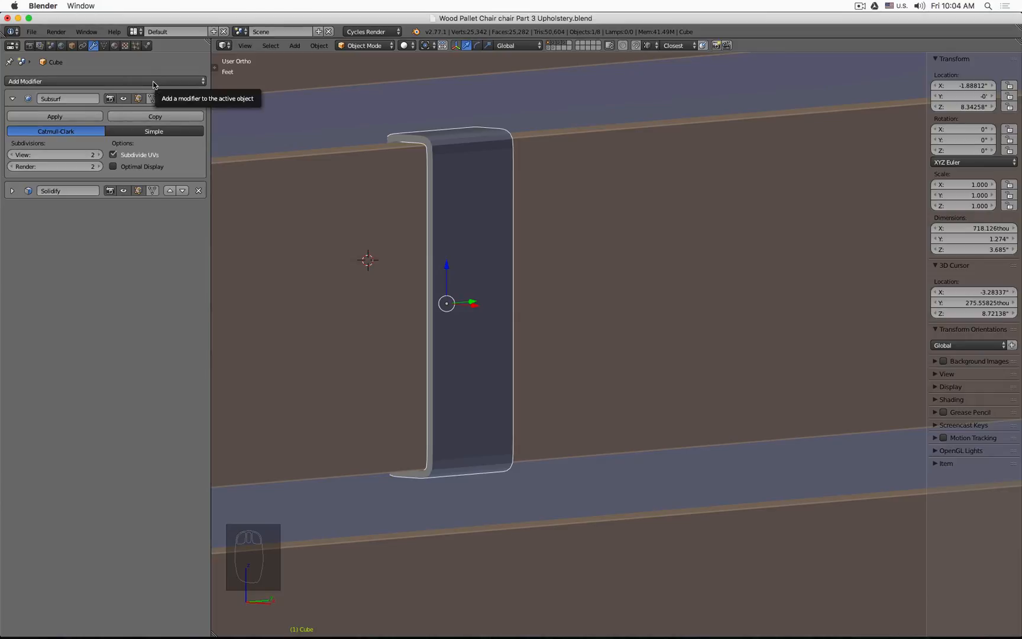
Step: Move the Solidify modifier above Subsurf and toggle both modifiers' viewport display to compare
click(170, 191)
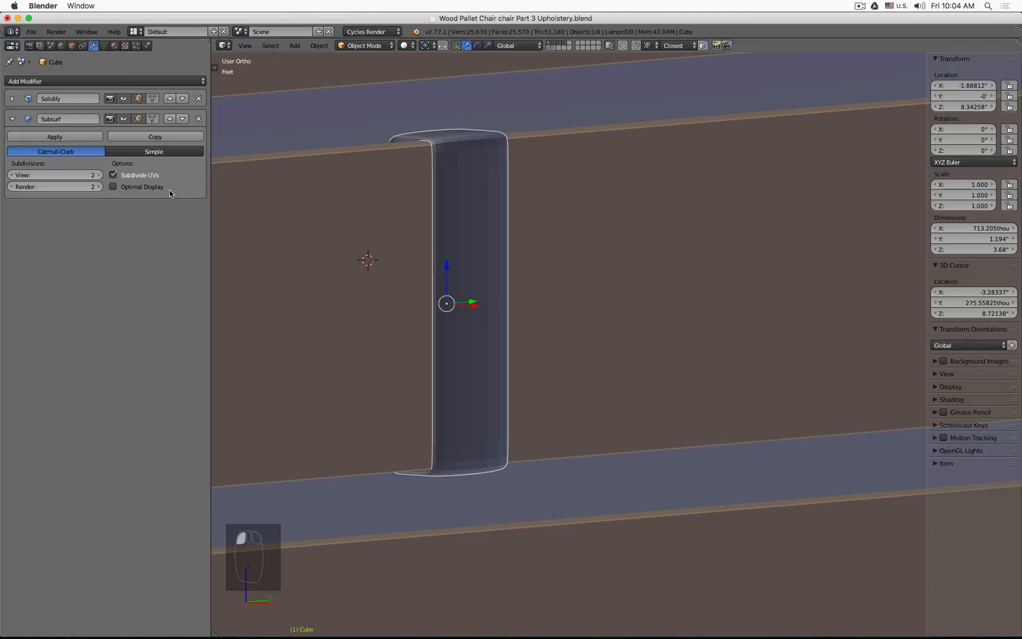
click(124, 118)
click(125, 99)
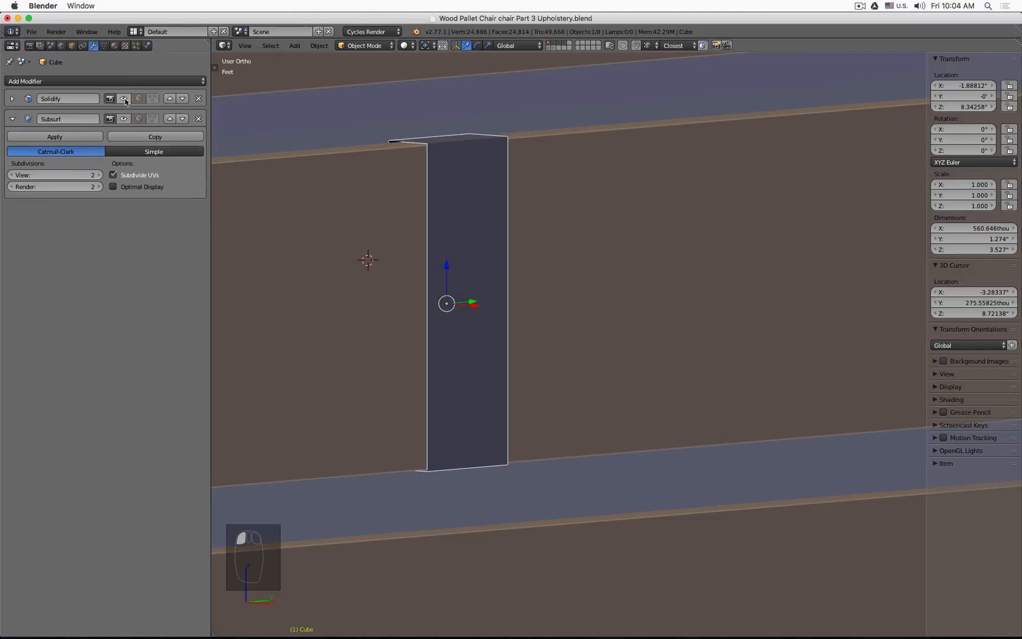
click(125, 99)
click(124, 118)
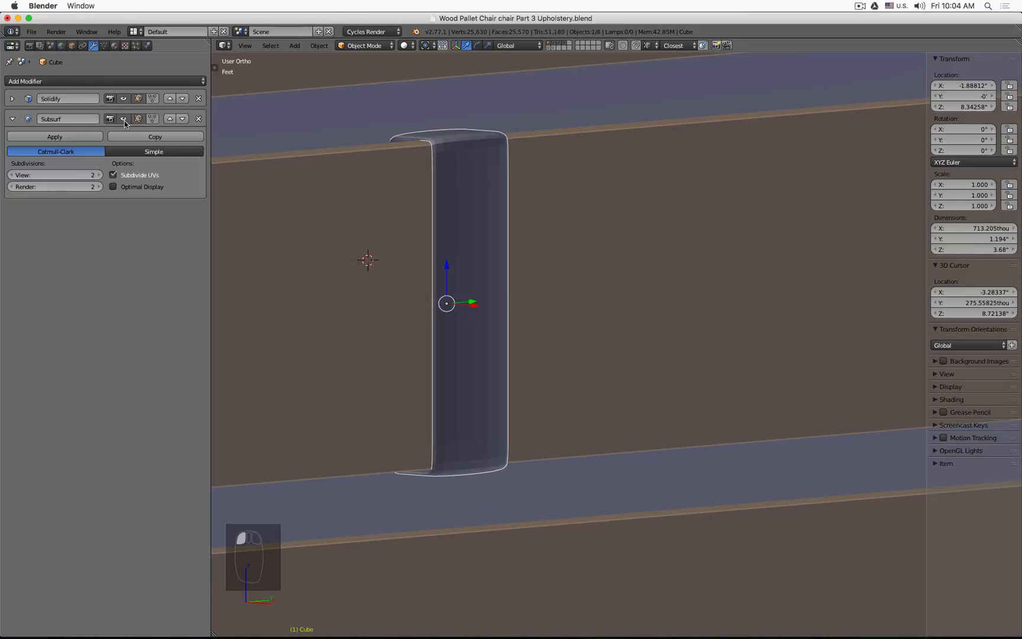
Step: Inspect the panel's subdivided wireframe around its rounded top edge
scroll(409, 132, up, 11)
key(z)
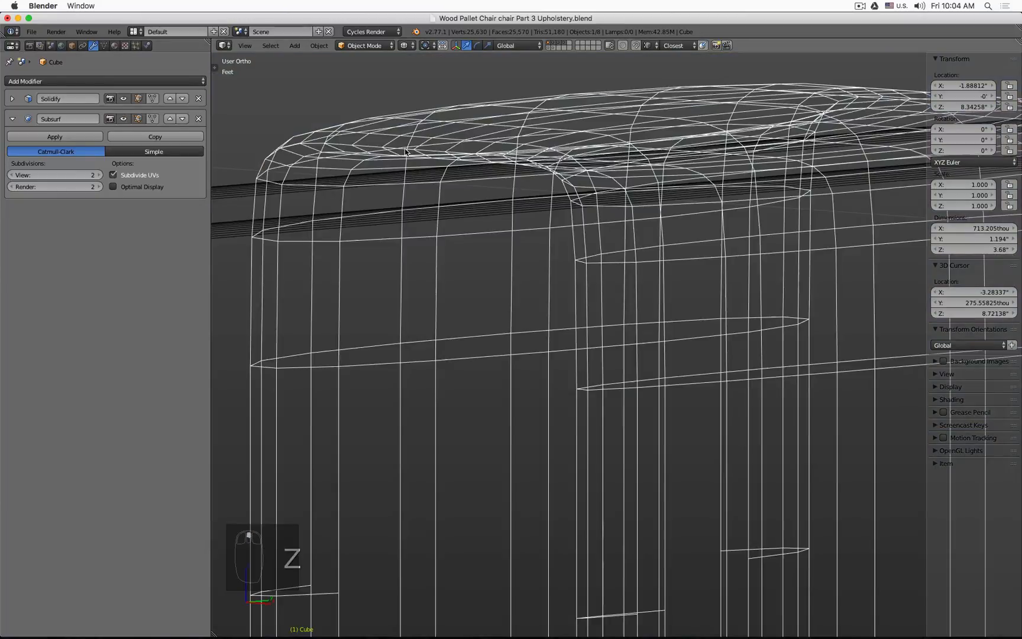
scroll(406, 150, down, 3)
middle_drag(481, 149, 445, 152)
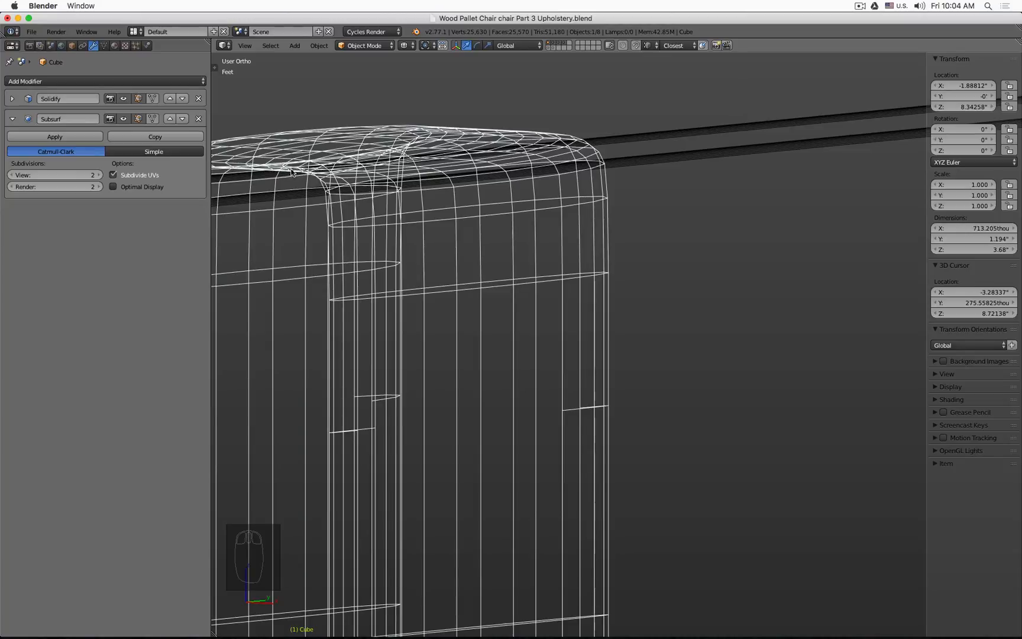
scroll(276, 160, down, 4)
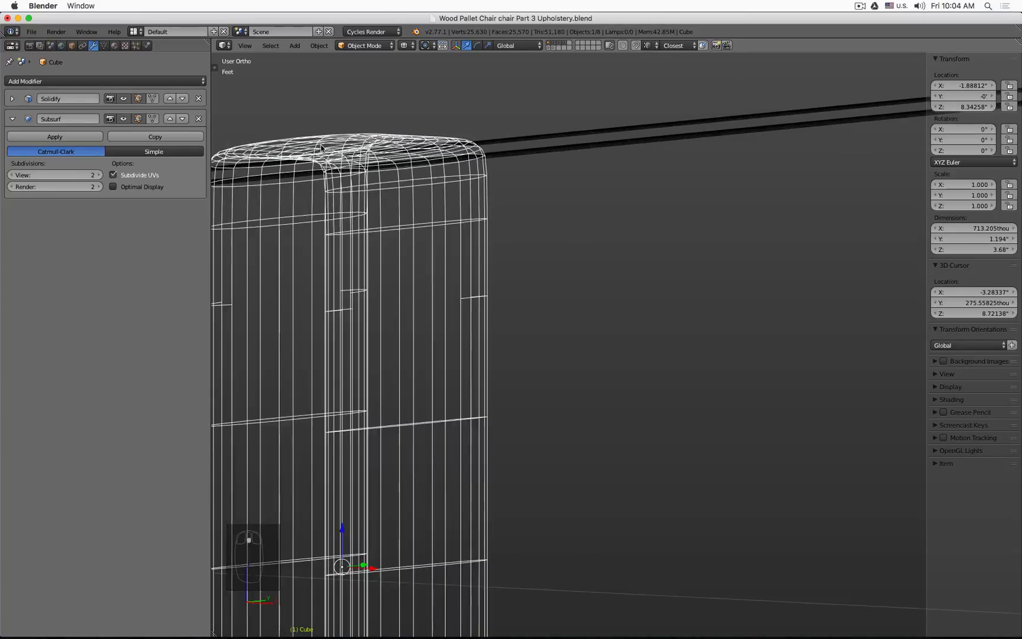
key(z)
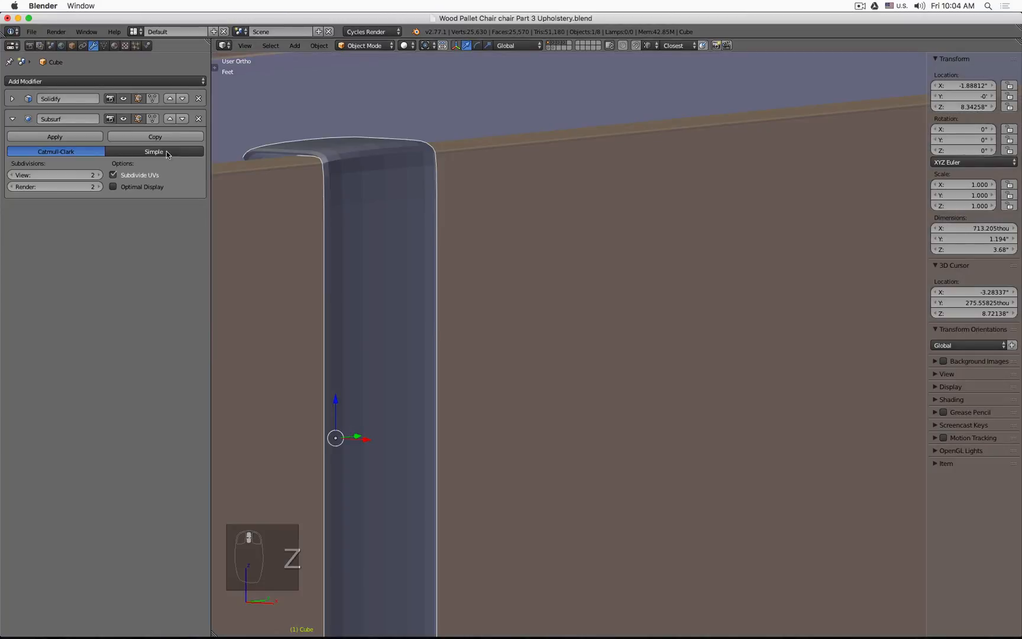
Step: Move the Subsurf modifier back above Solidify
click(170, 118)
shift+middle_drag(285, 171, 347, 146)
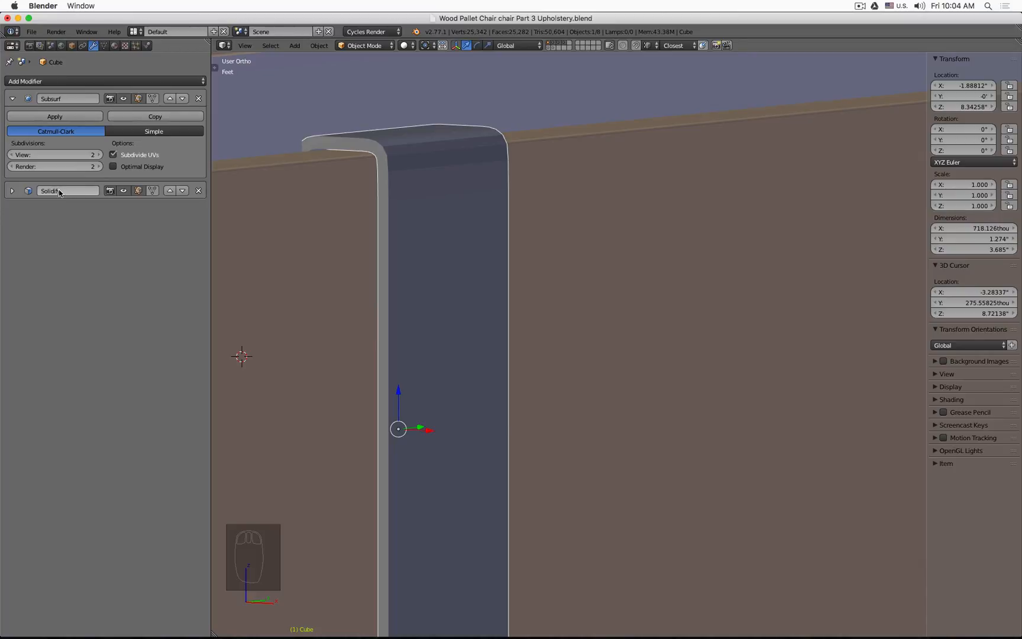
Step: Add a second Subdivision Surface modifier at the bottom of the panel's modifier stack
click(102, 82)
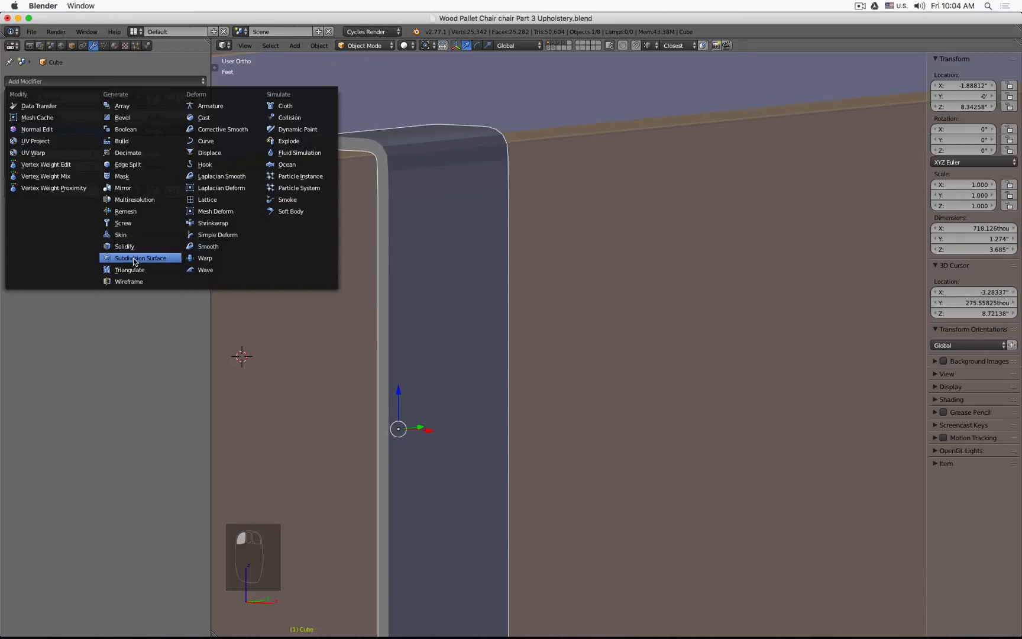
click(168, 259)
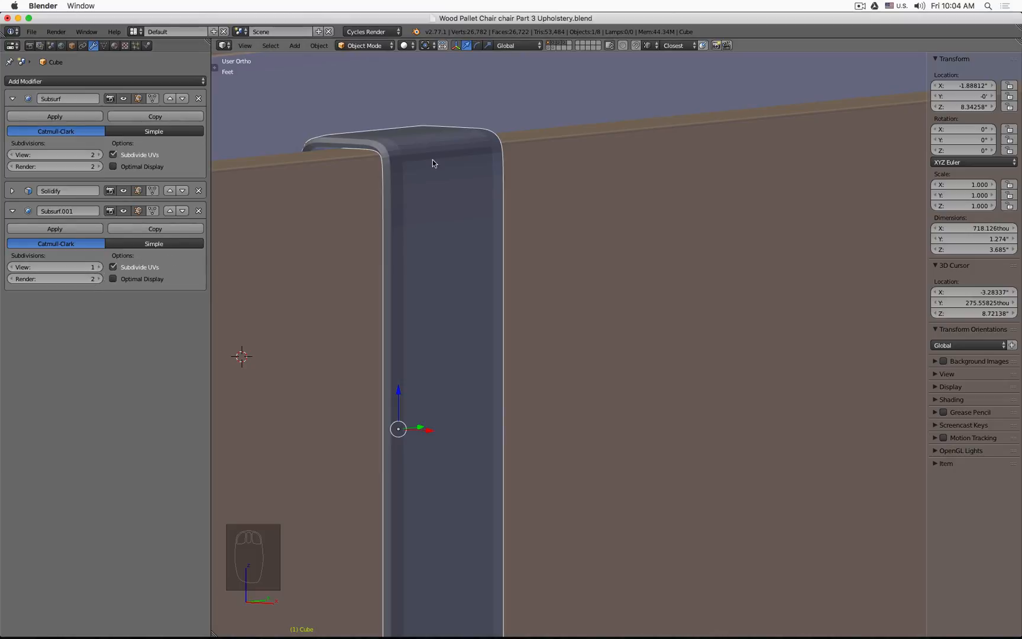
Step: Enter Edit Mode in wireframe and insert two vertical edge loops running down the panel's length
scroll(455, 155, down, 3)
middle_drag(620, 249, 586, 244)
shift+middle_drag(680, 181, 704, 177)
scroll(604, 174, up, 3)
middle_drag(704, 178, 573, 165)
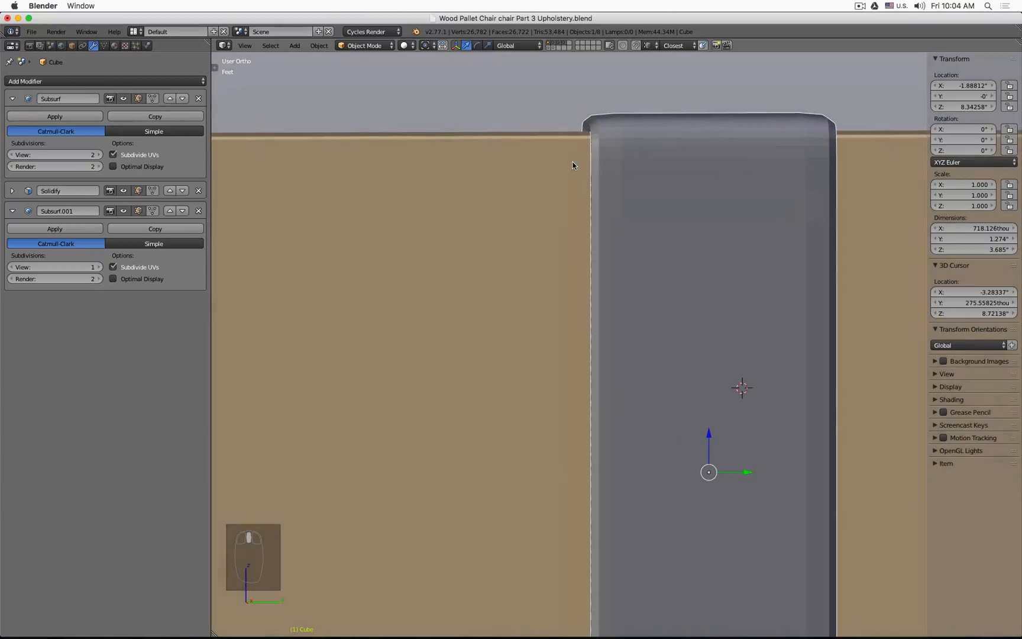
shift+middle_drag(679, 177, 450, 162)
scroll(471, 180, down, 1)
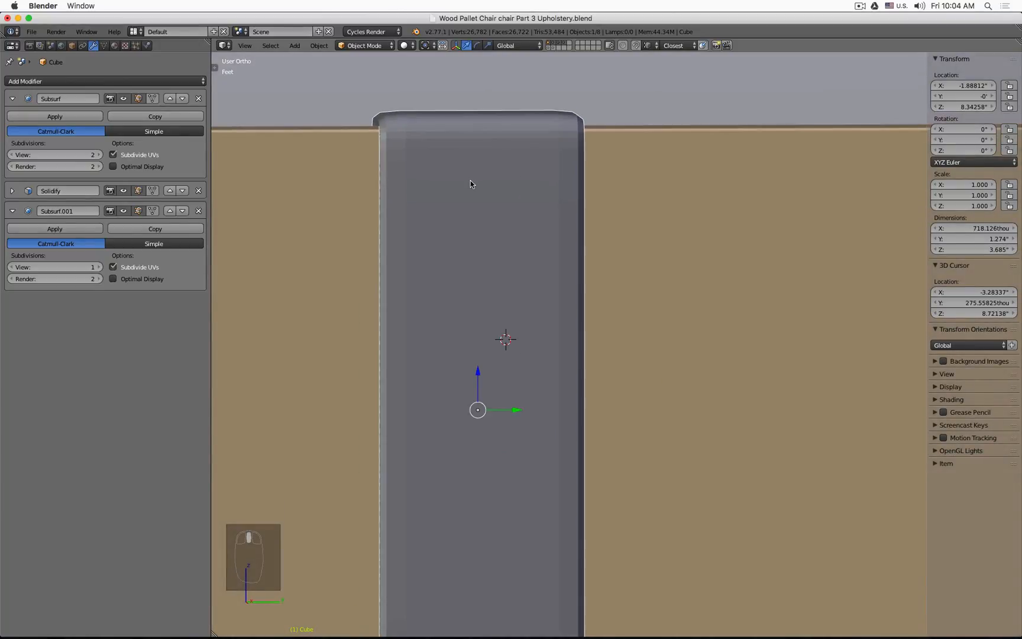
key(Tab)
key(z)
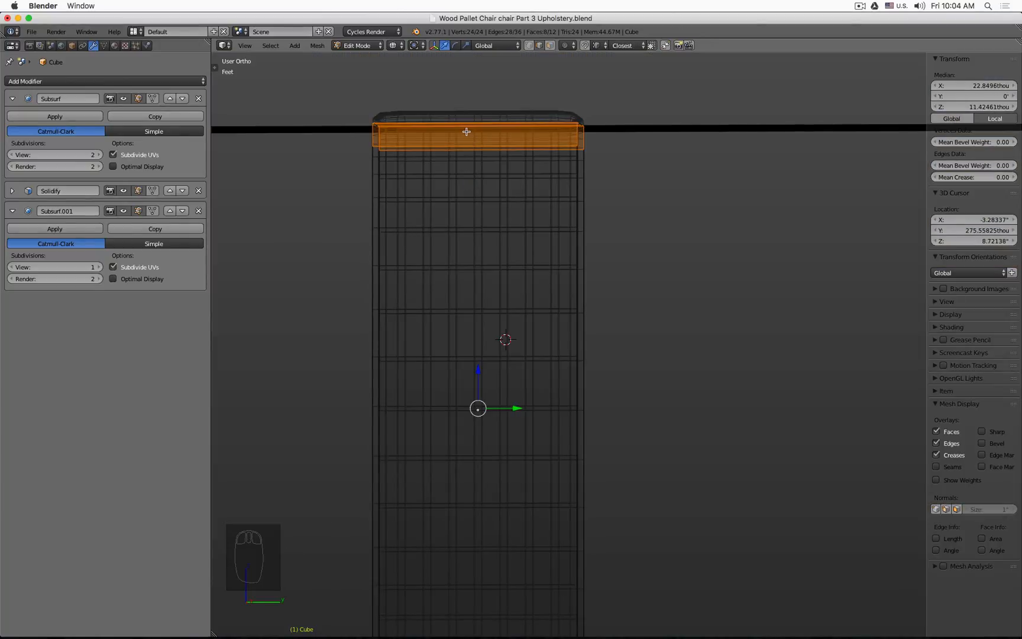
key(ctrl+r)
scroll(476, 112, up, 1)
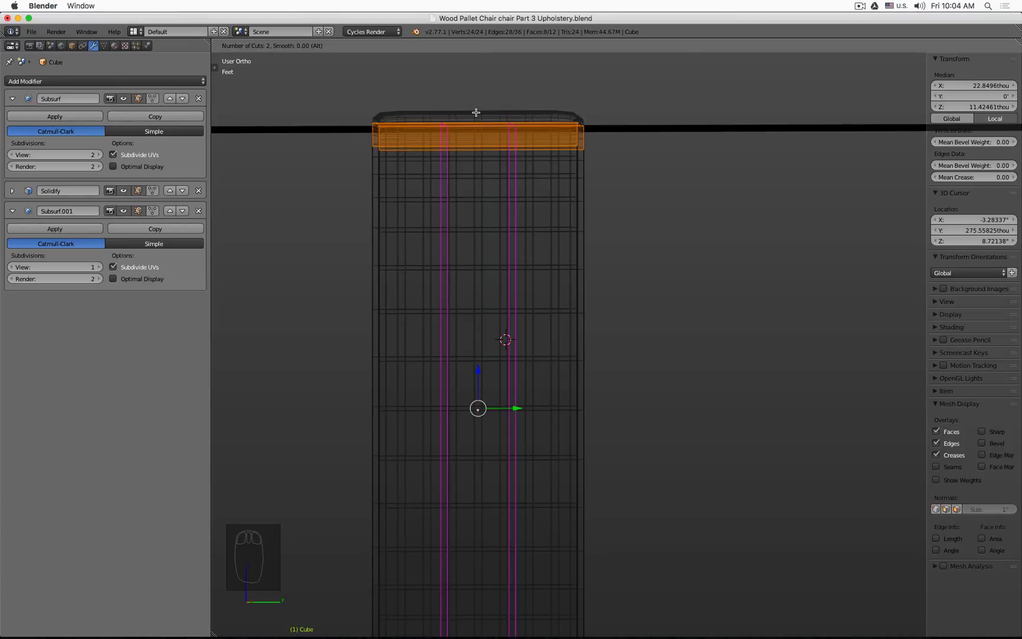
click(476, 112)
right_click(489, 109)
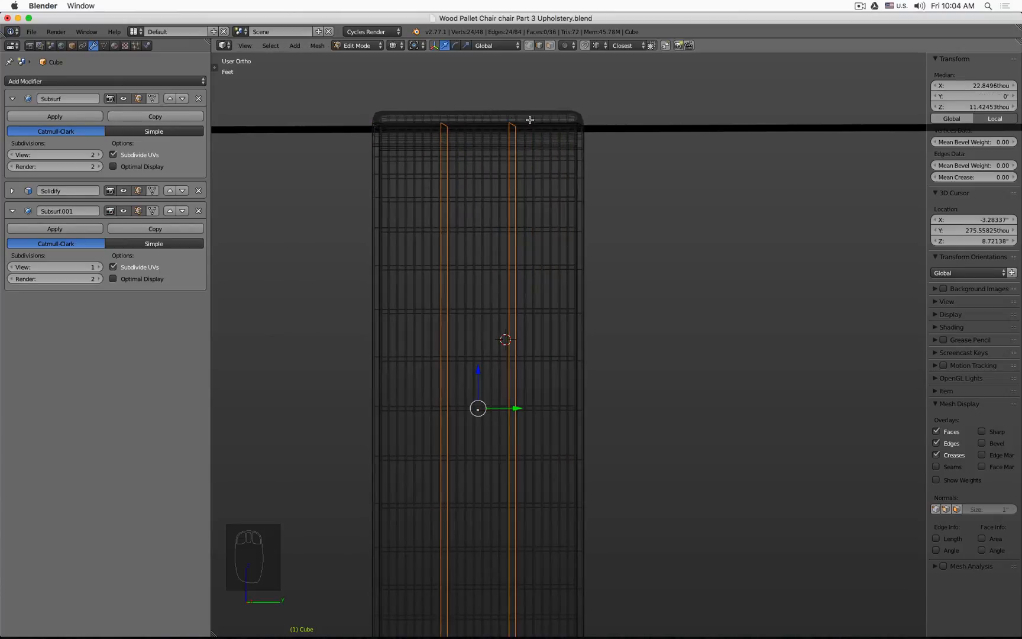
Step: Scale the two new edge loops apart along Y by about 2.44, then return to Object Mode
scroll(618, 210, down, 3)
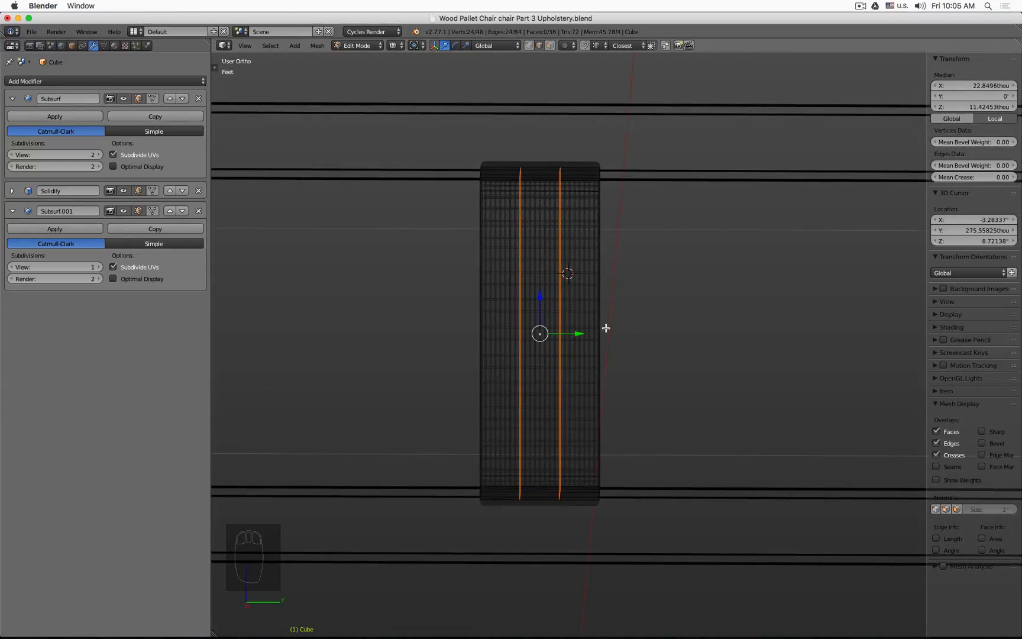
key(s)
key(y)
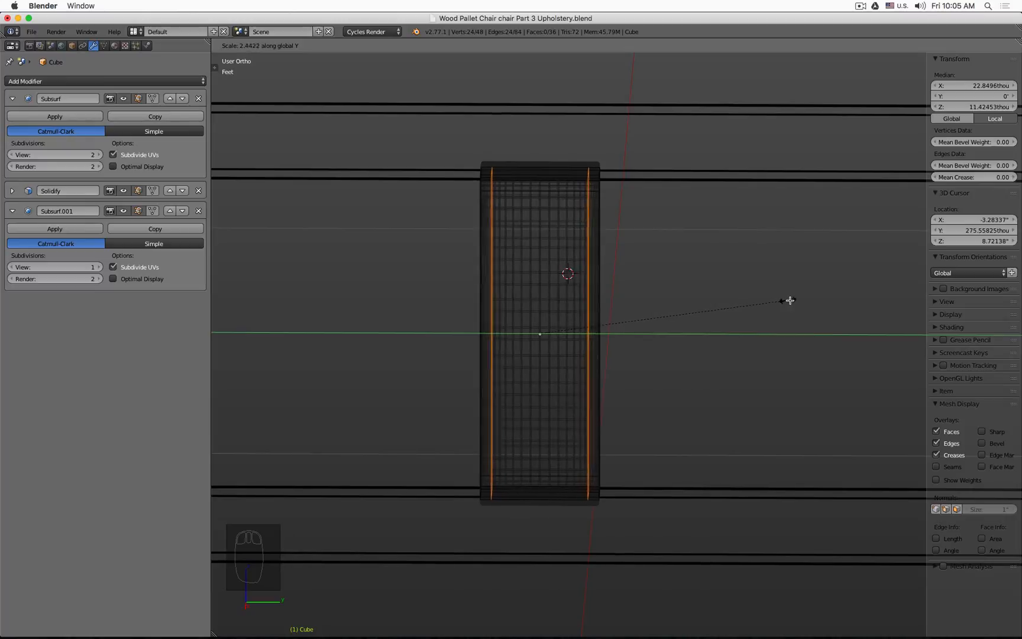
click(802, 299)
key(z)
mouse_move(532, 272)
middle_down()
mouse_move(551, 269)
mouse_move(538, 247)
middle_up()
scroll(534, 266, up, 10)
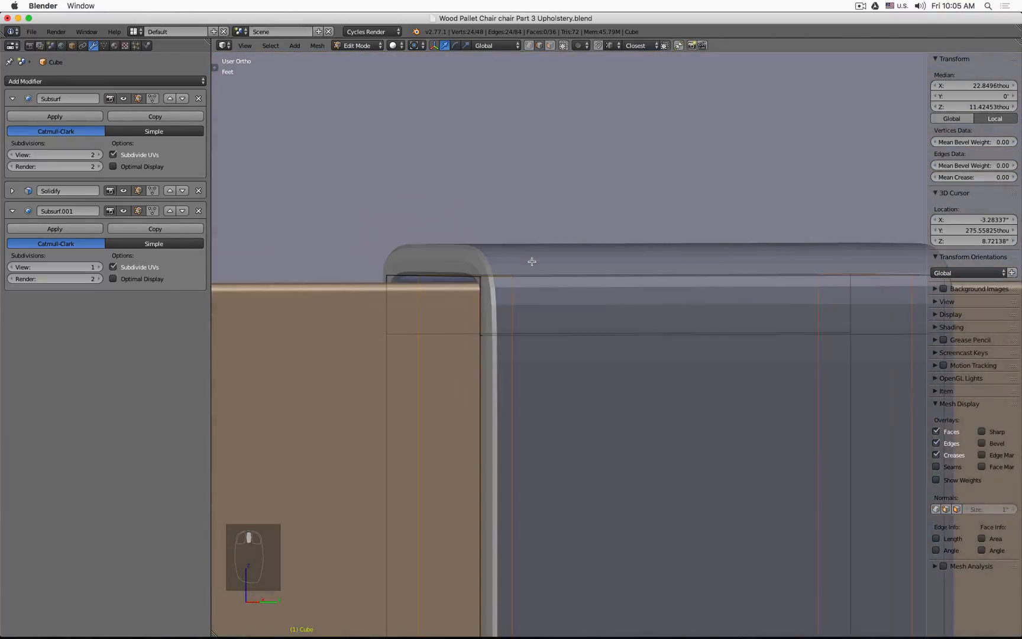
scroll(512, 259, up, 1)
key(Tab)
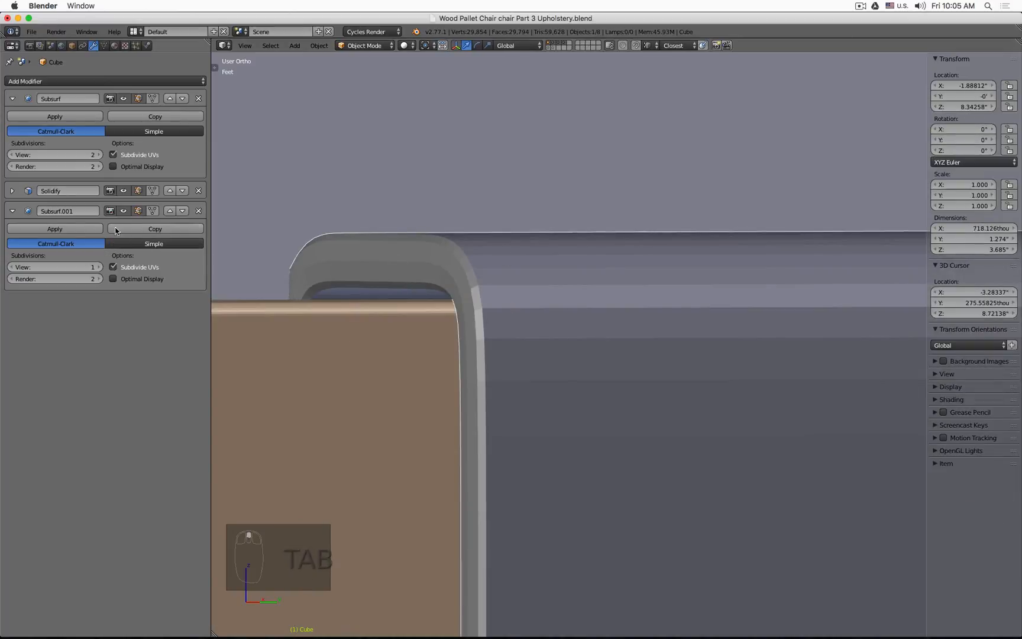
Step: Set the new Subsurf modifier's viewport subdivisions to 2
click(123, 211)
click(123, 210)
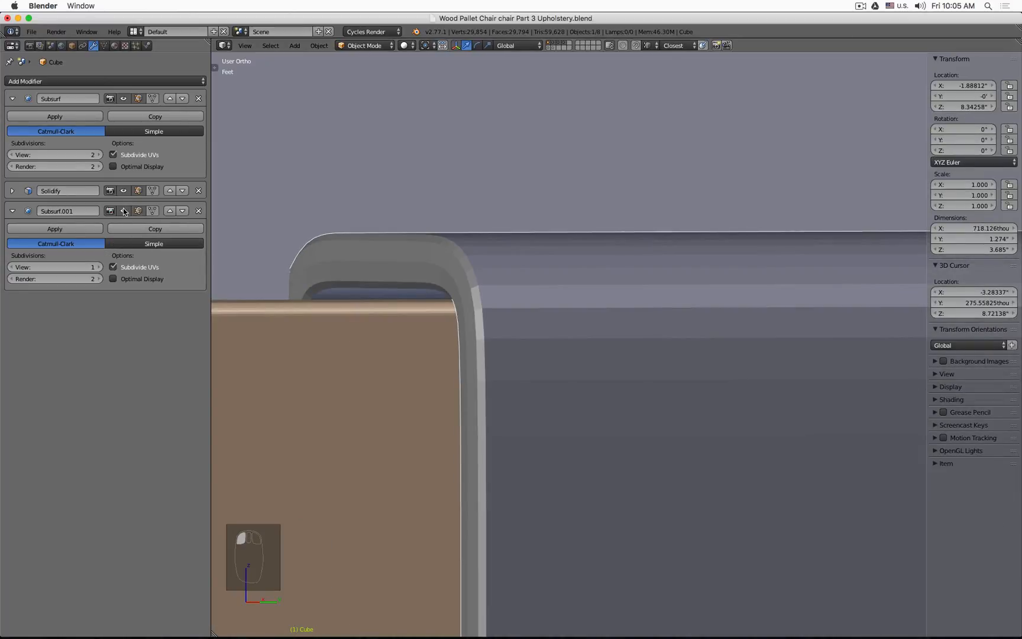
click(98, 267)
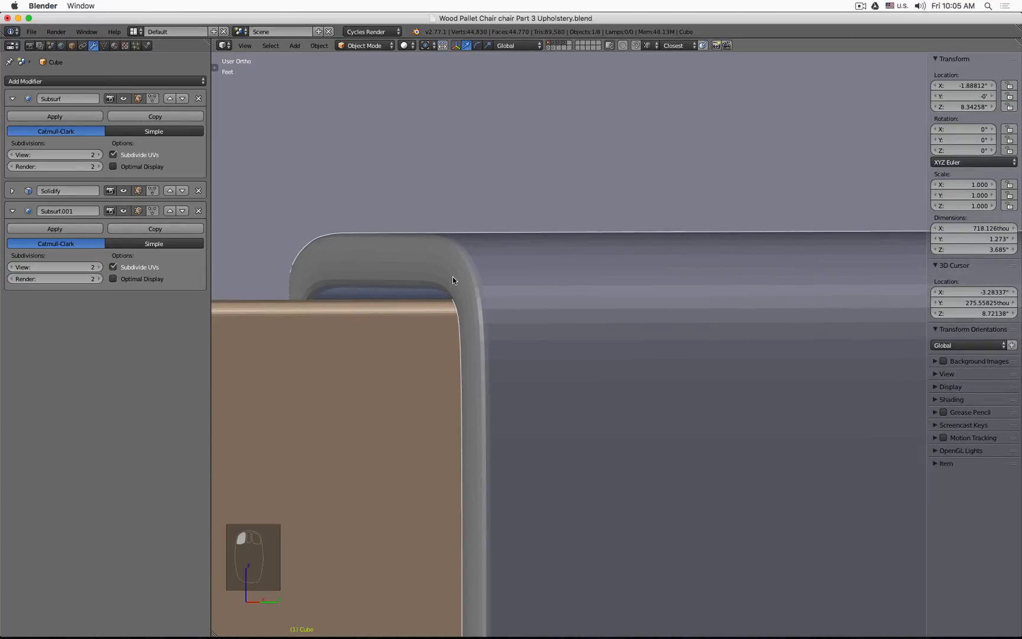
Step: Apply Shade Smooth to the upholstery panel
middle_drag(537, 260, 538, 260)
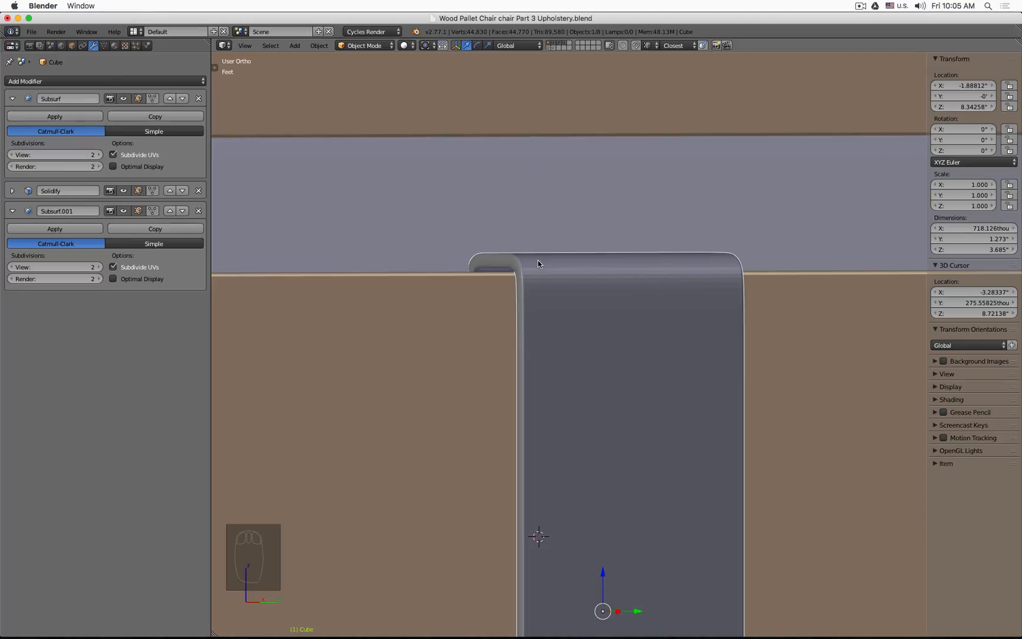
key(space)
text(shade)
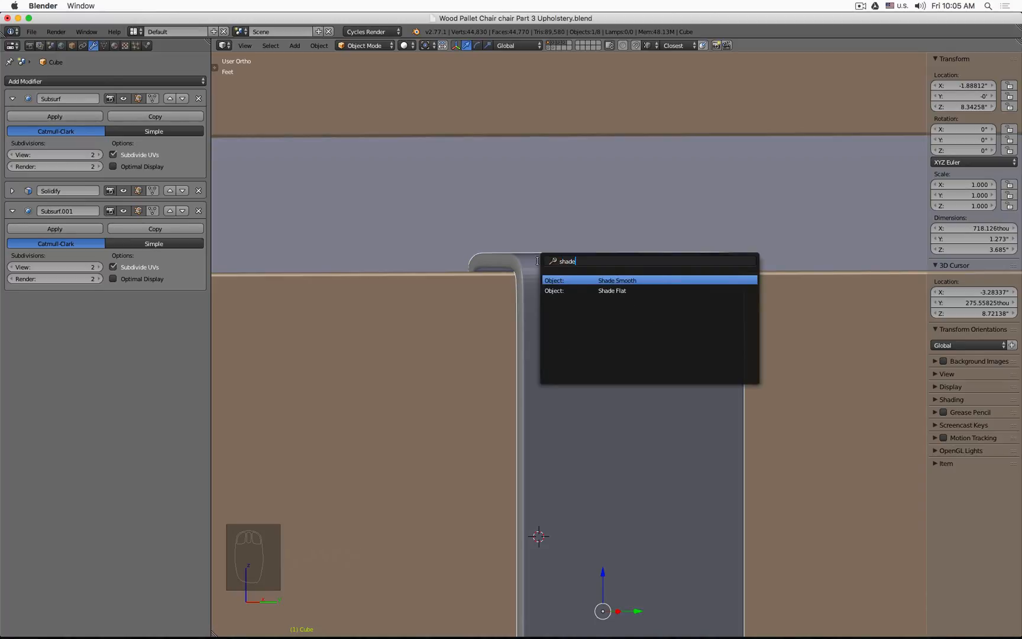
key(Return)
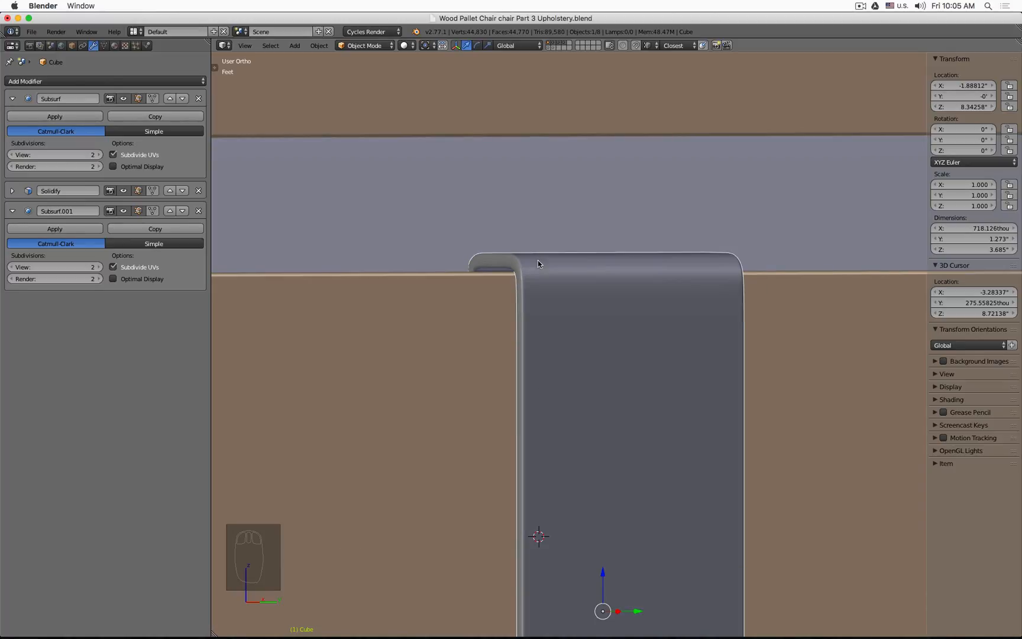
Step: Examine the panel against the chair frame from the front view in wireframe and solid shading
scroll(533, 259, down, 6)
mouse_move(559, 327)
middle_down()
mouse_move(645, 310)
mouse_move(650, 319)
mouse_move(504, 308)
middle_up()
key(z)
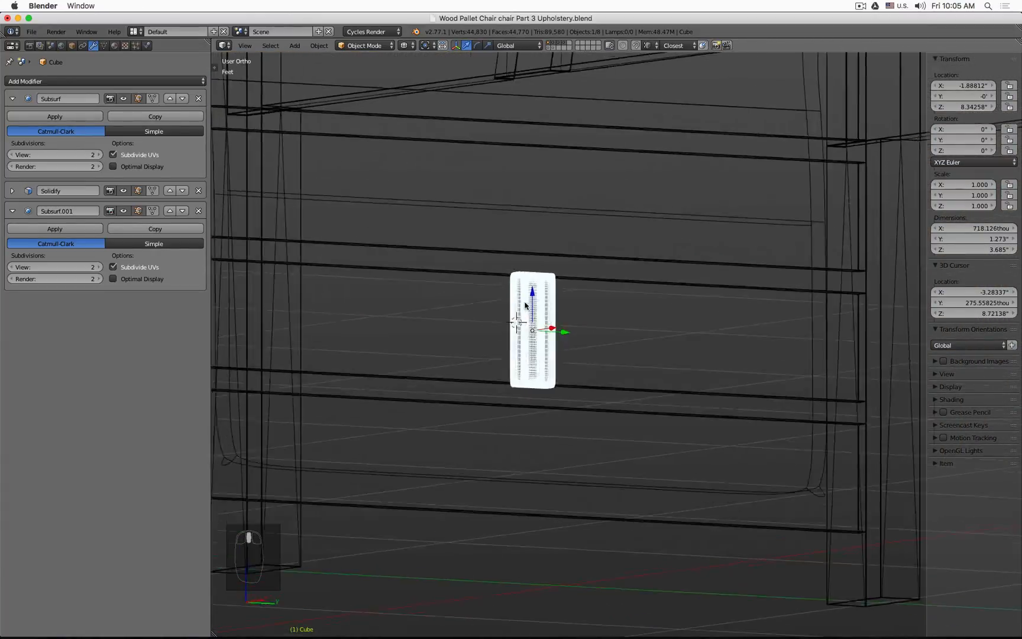
key(z)
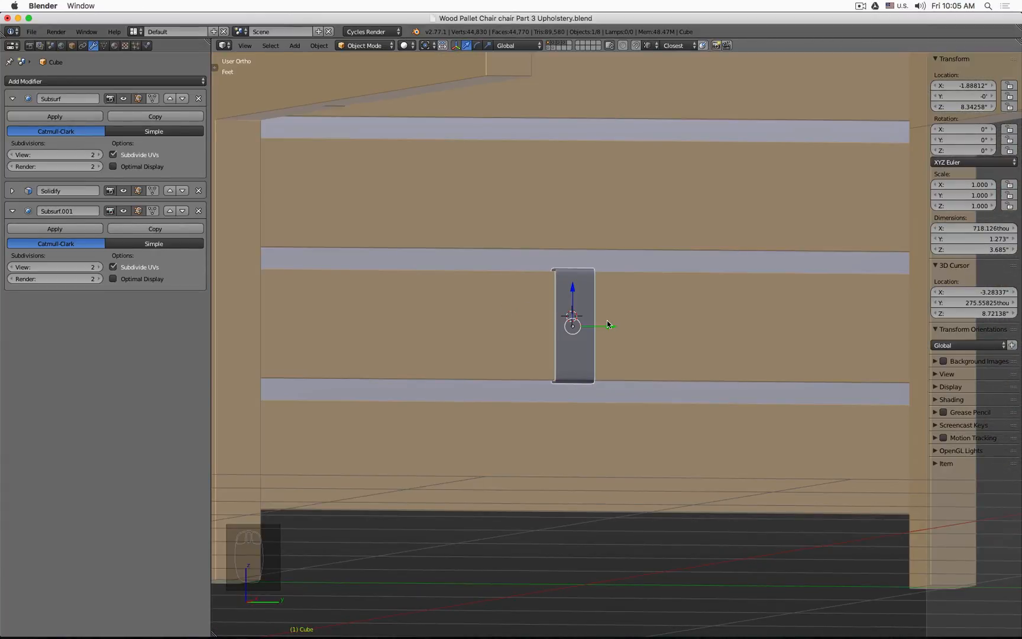
key(KP_1)
key(z)
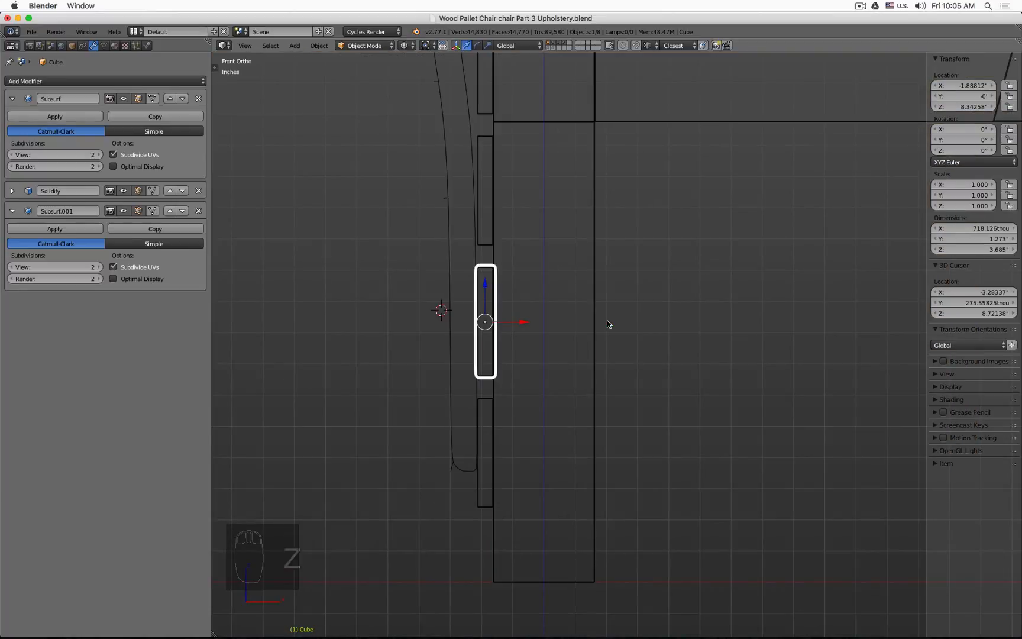
middle_drag(608, 324, 554, 326)
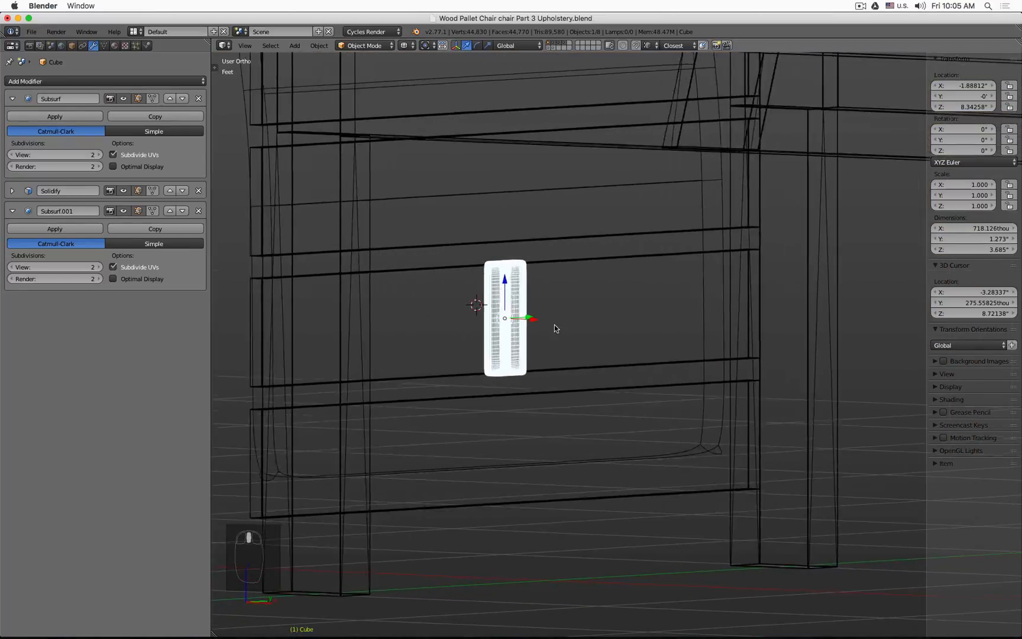
key(z)
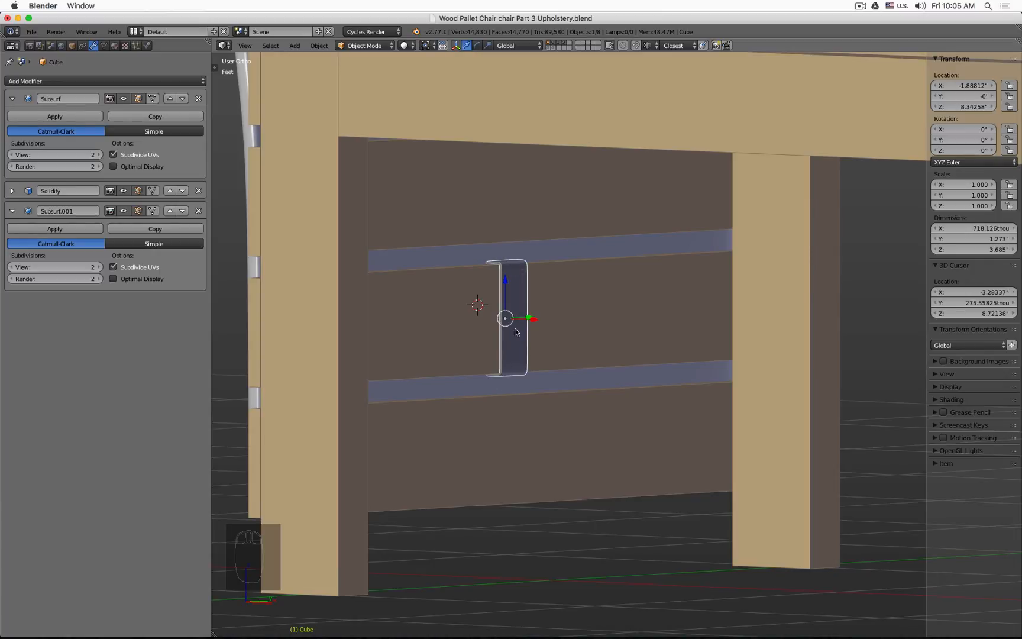
key(KP_1)
key(z)
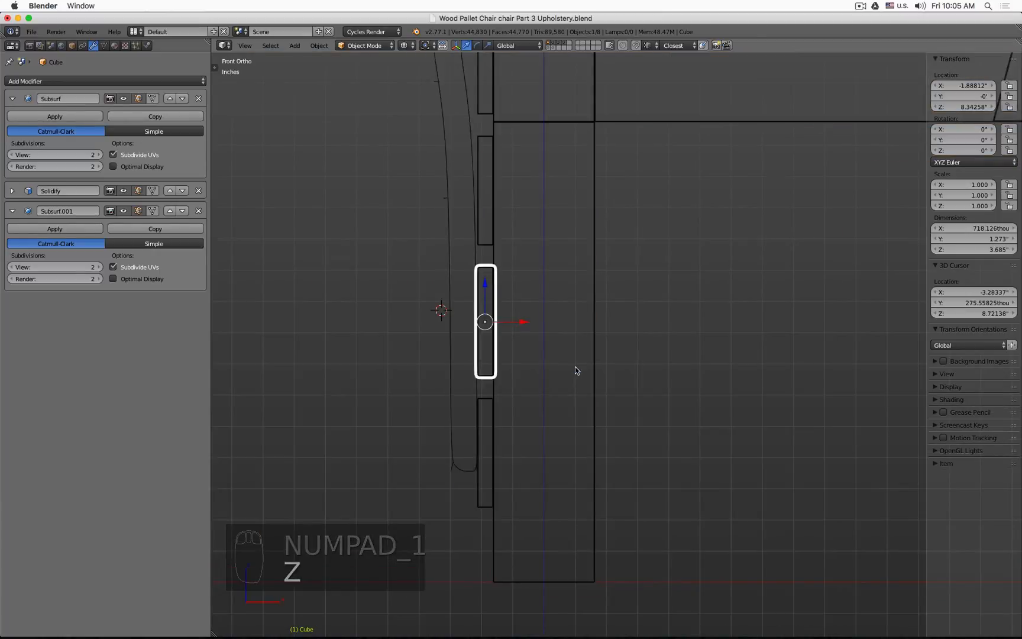
scroll(548, 360, up, 4)
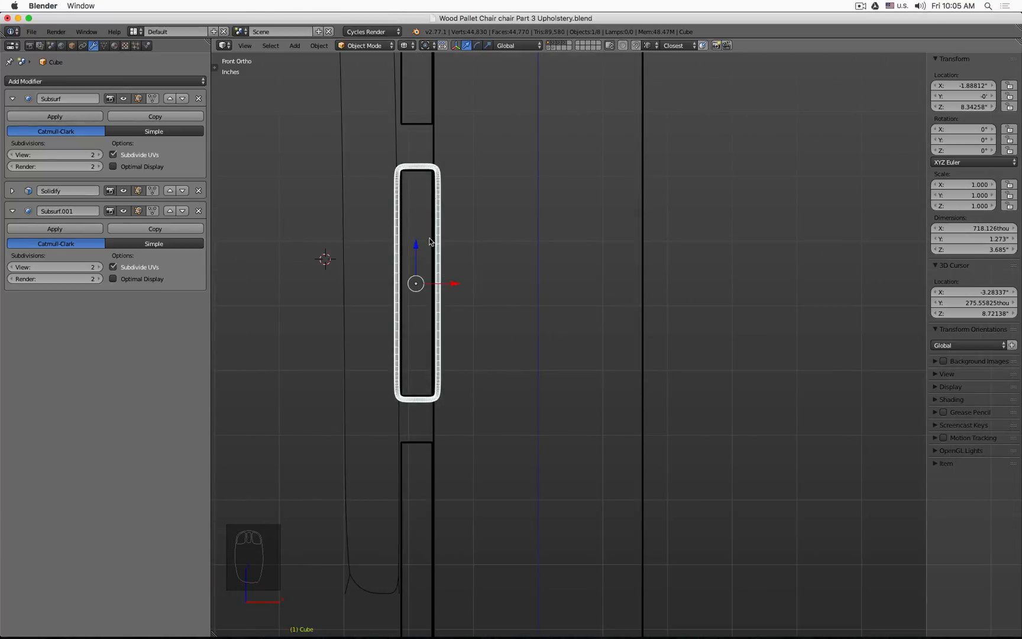
scroll(438, 373, up, 6)
key(z)
key(z)
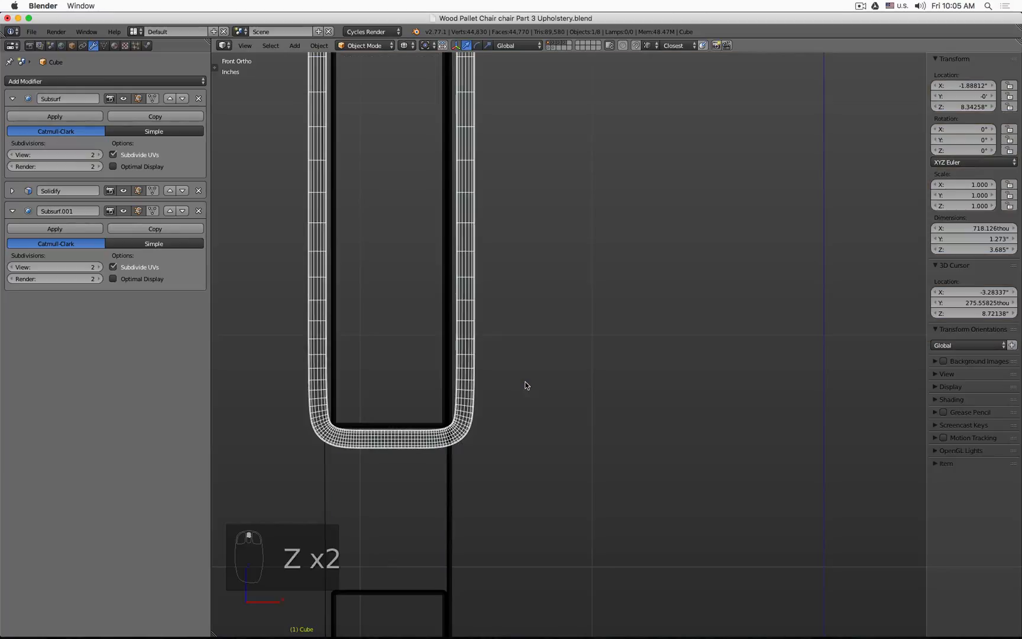
scroll(525, 383, down, 5)
key(z)
scroll(552, 351, down, 3)
Step: Hide the front leg and reselect the upholstery panel
right_click(580, 244)
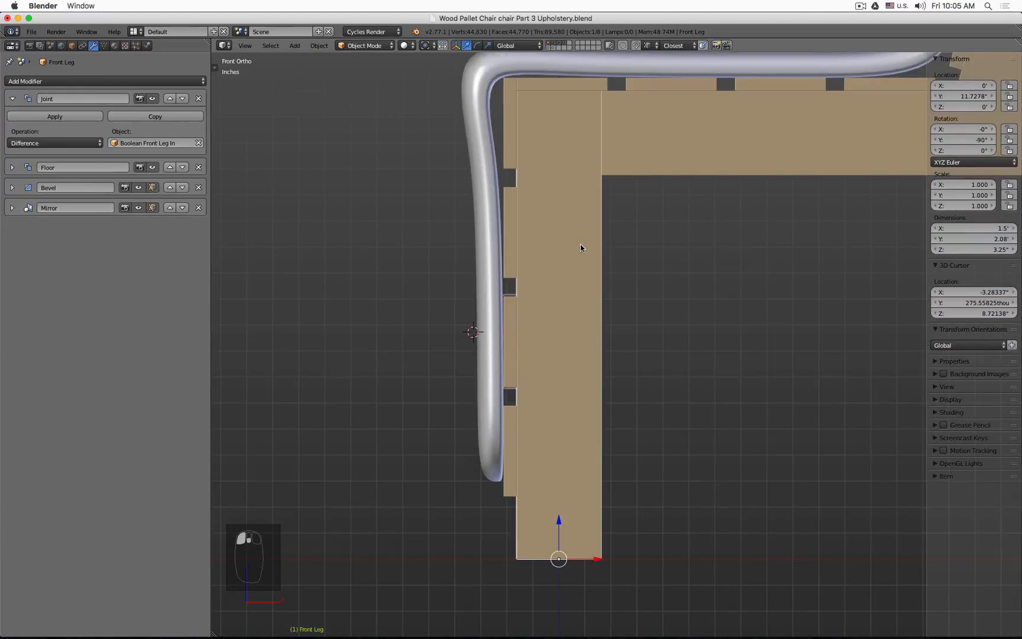
key(h)
scroll(522, 303, up, 7)
right_click(525, 314)
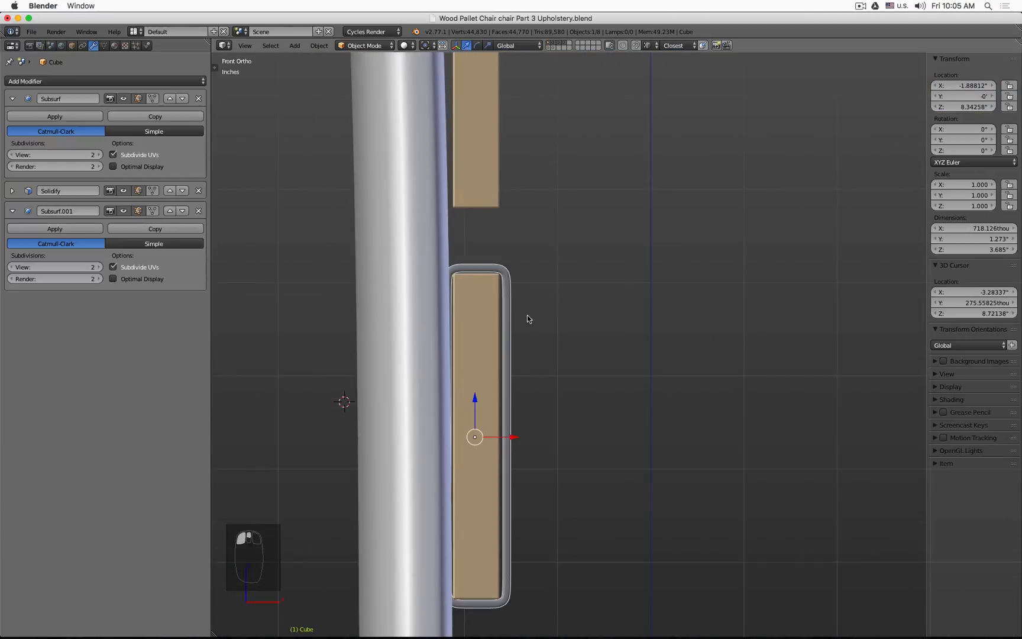
Step: Enter Edit Mode and cut a horizontal edge loop across the back section of the panel
shift+middle_drag(527, 315, 559, 199)
scroll(552, 167, up, 2)
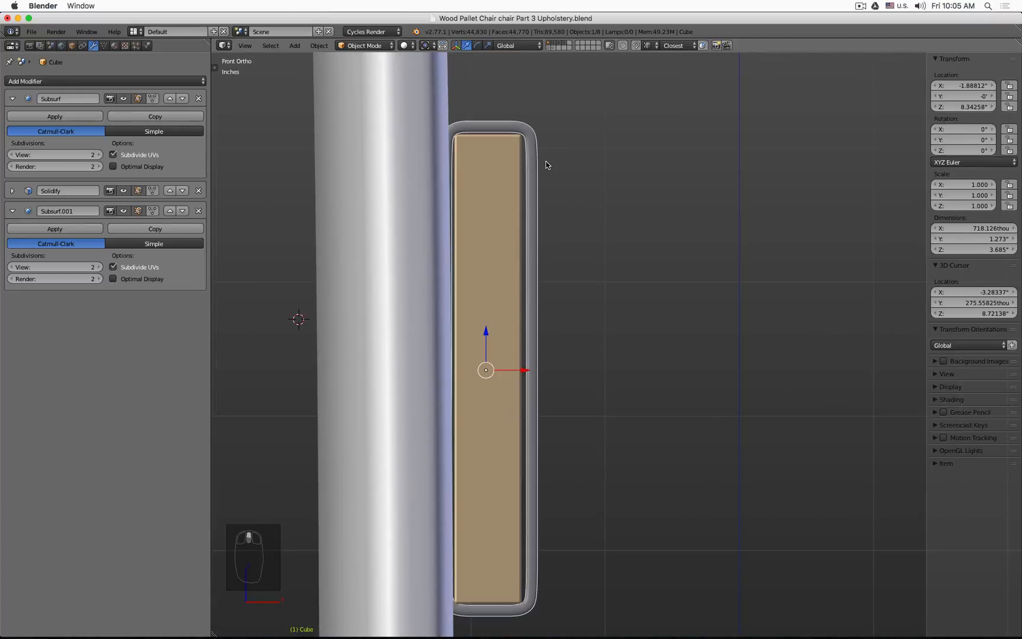
key(z)
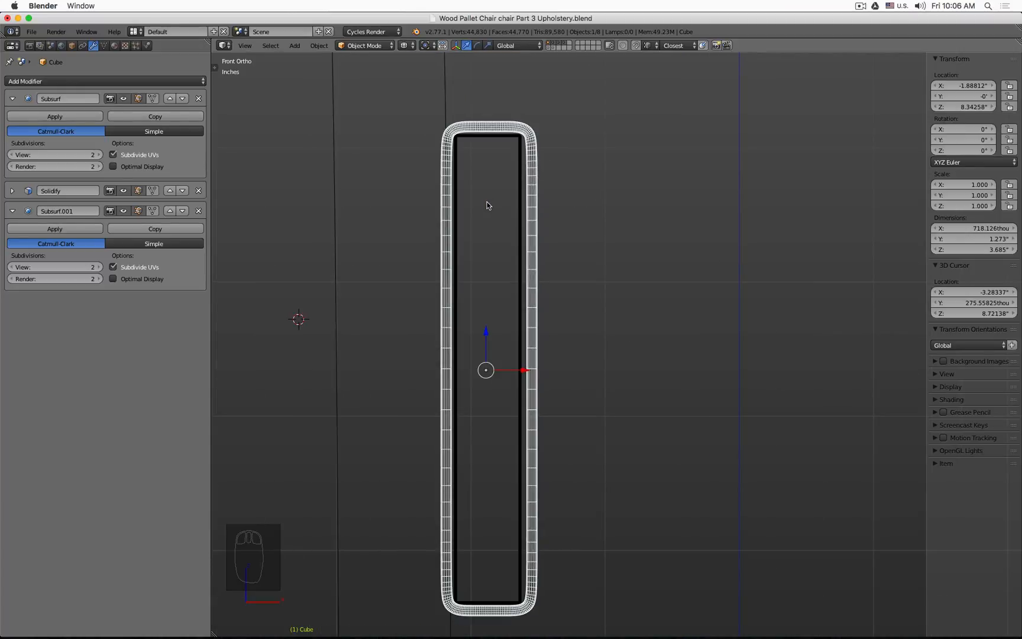
key(Tab)
scroll(538, 219, down, 3)
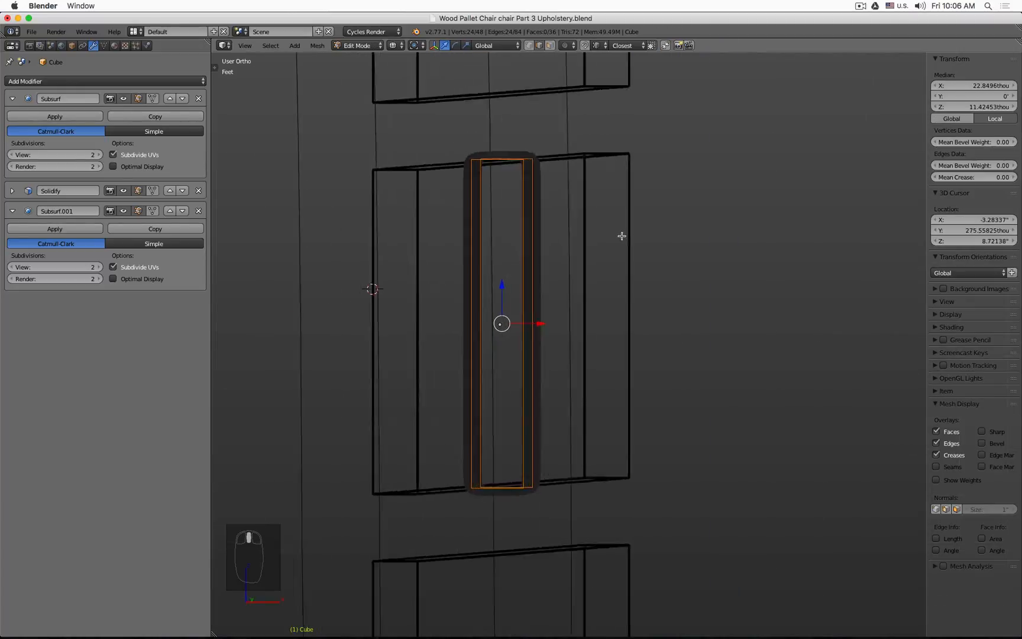
middle_drag(621, 234, 602, 236)
key(z)
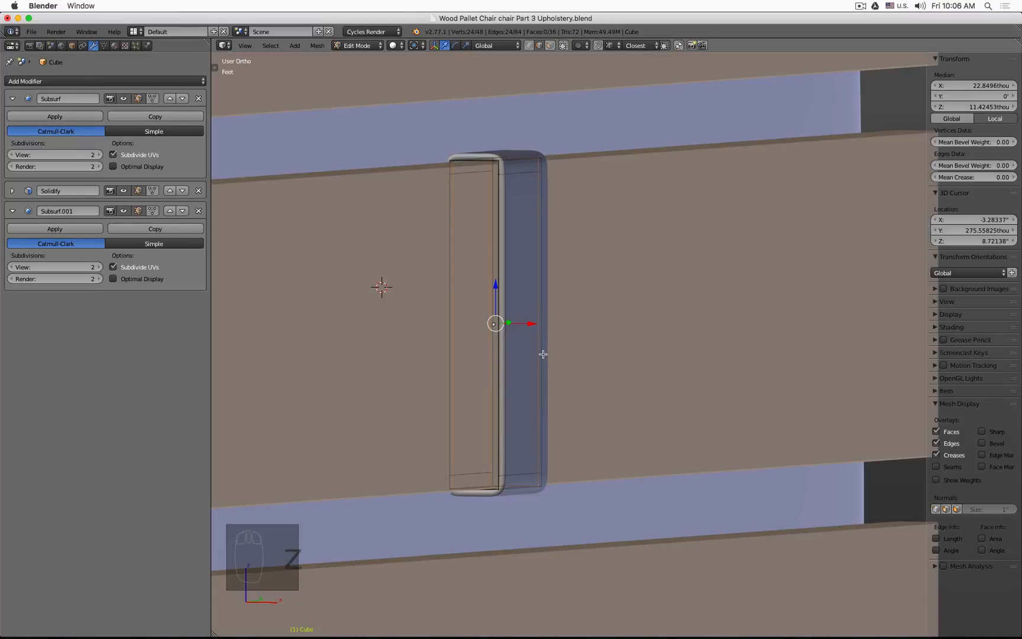
key(ctrl+r)
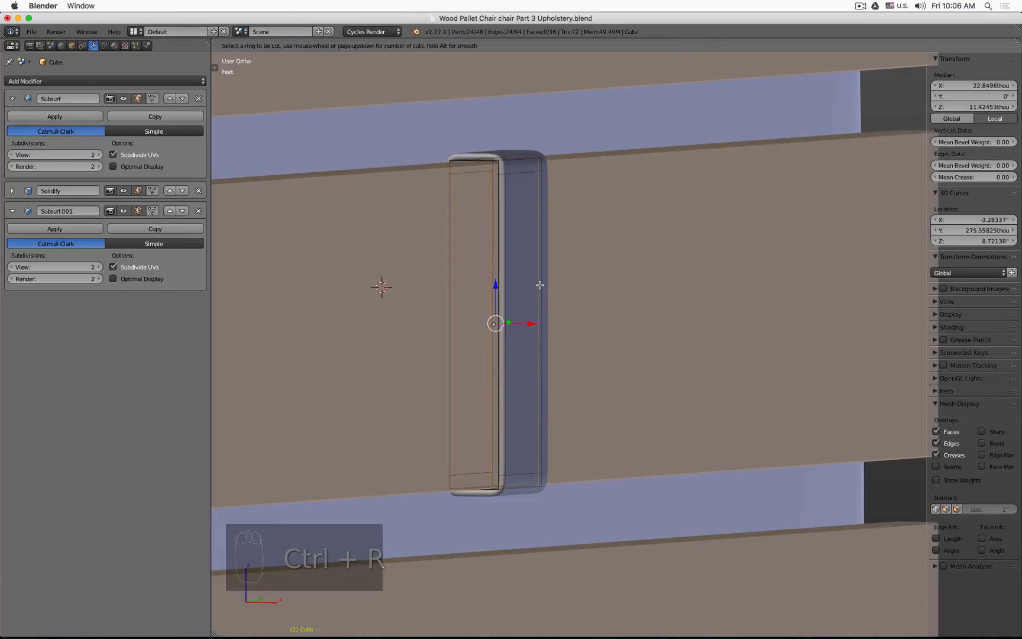
click(538, 292)
click(549, 354)
Step: Cut a second horizontal edge loop lower on the panel's back section
key(ctrl+r)
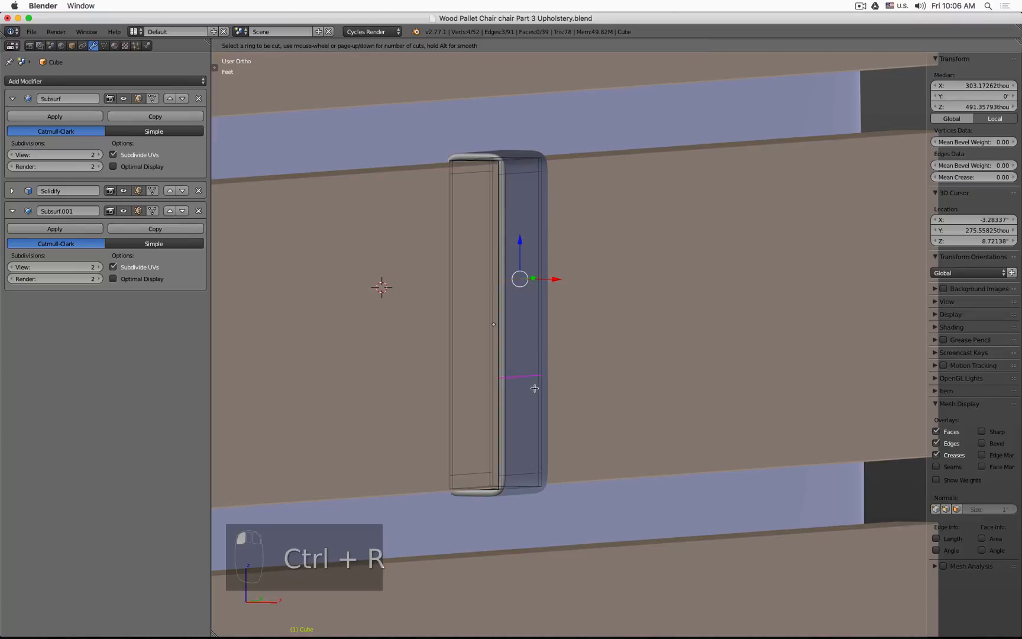
click(534, 388)
right_click(535, 388)
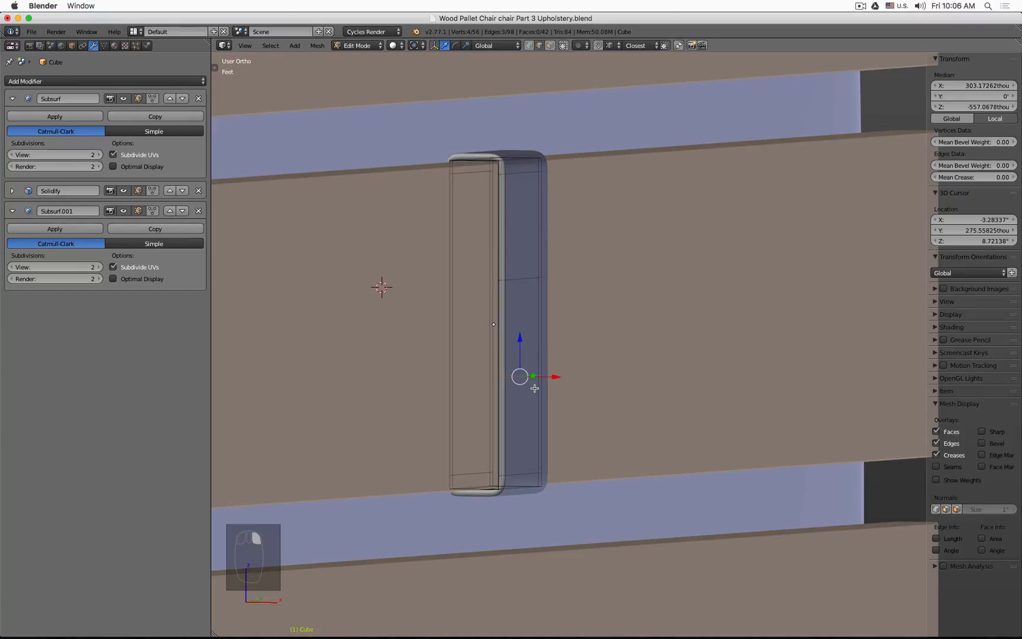
Step: Cut a third edge loop between them and delete the selected middle portion of the back section to open a gap
key(ctrl+r)
click(543, 334)
right_click(543, 334)
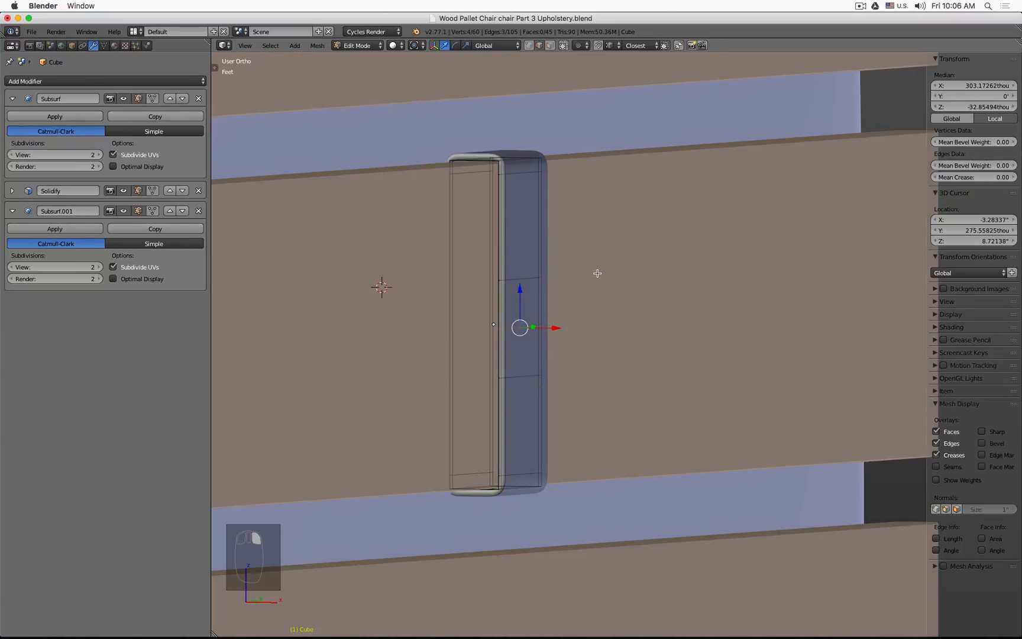
key(x)
click(604, 254)
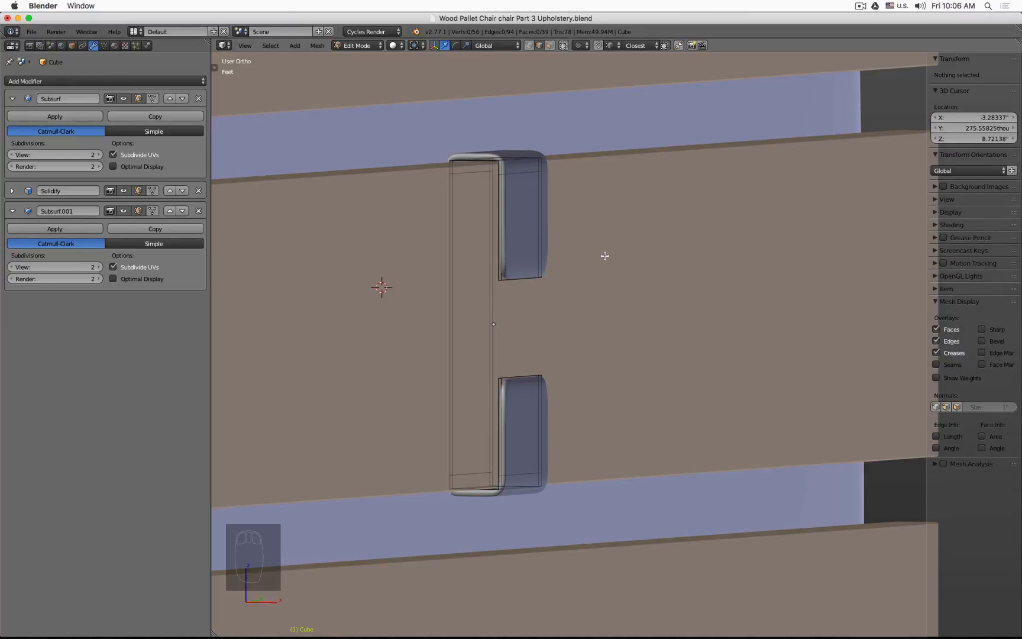
Step: Cut an edge loop near each end of the gap in the panel's back section
scroll(551, 281, up, 4)
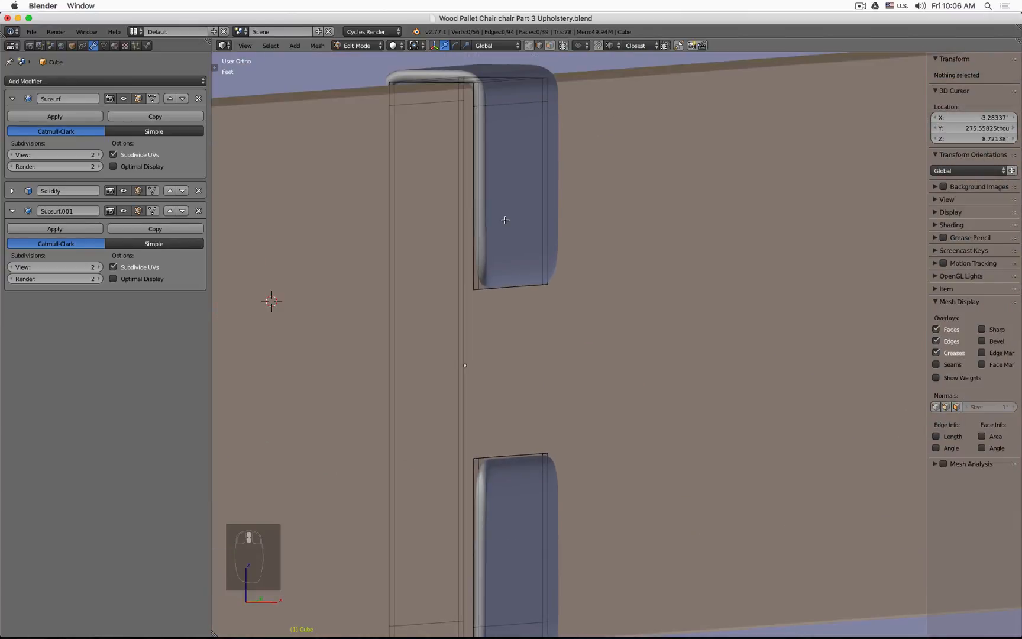
key(ctrl+r)
click(490, 204)
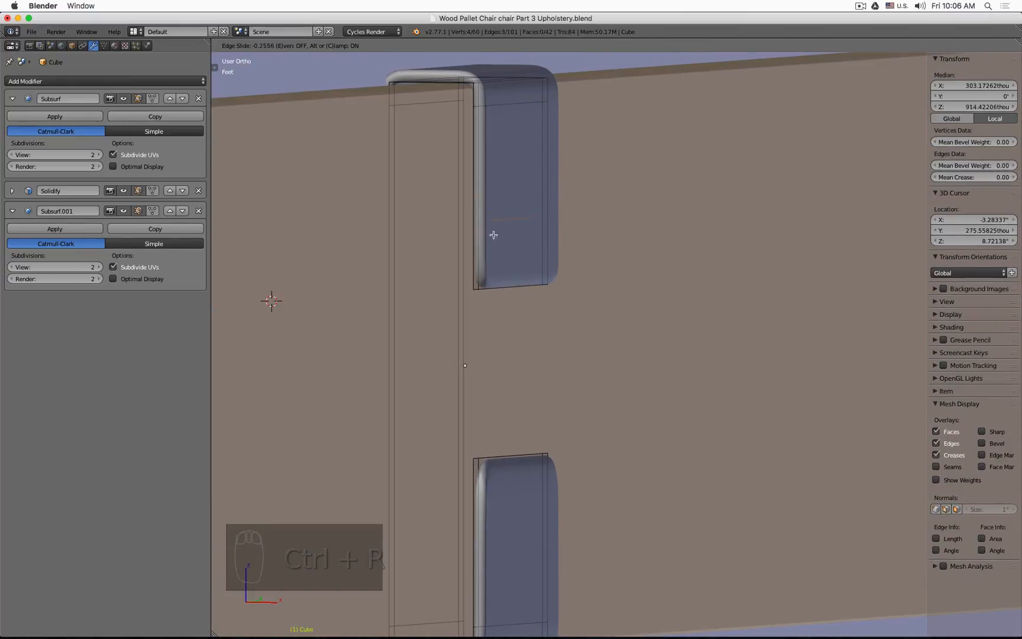
click(502, 276)
key(ctrl+r)
click(490, 480)
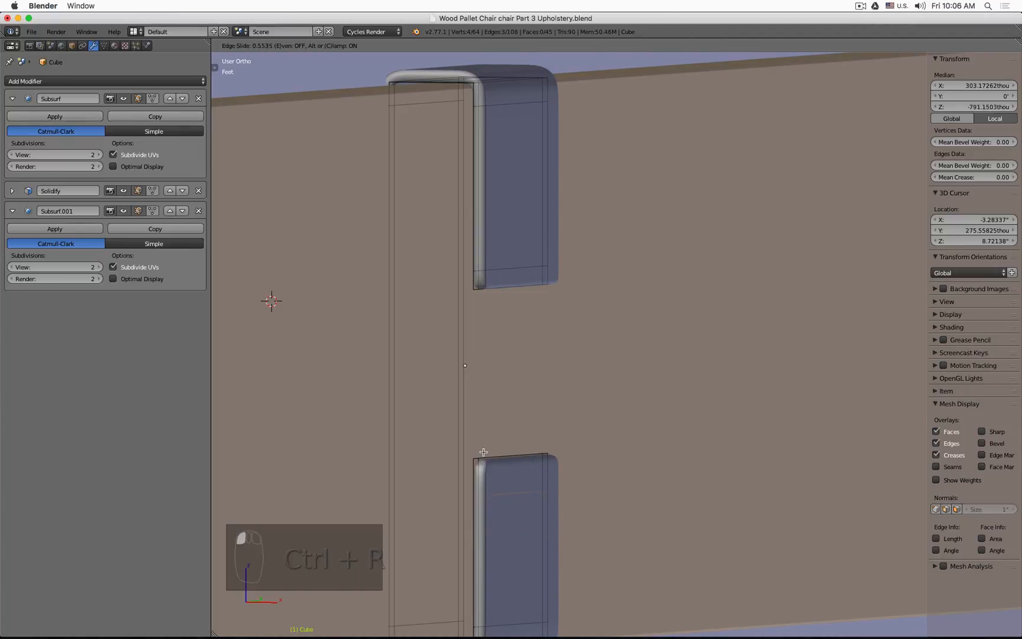
click(487, 448)
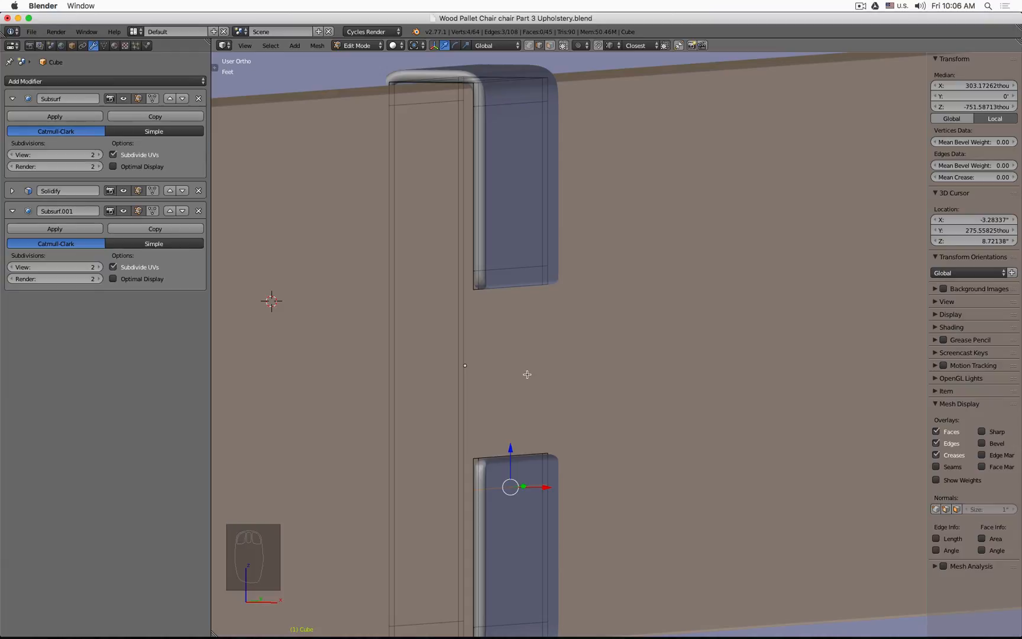
Step: Switch to a front wireframe view and move the lower back flap's top edge upward
key(KP_1)
key(z)
scroll(528, 379, down, 2)
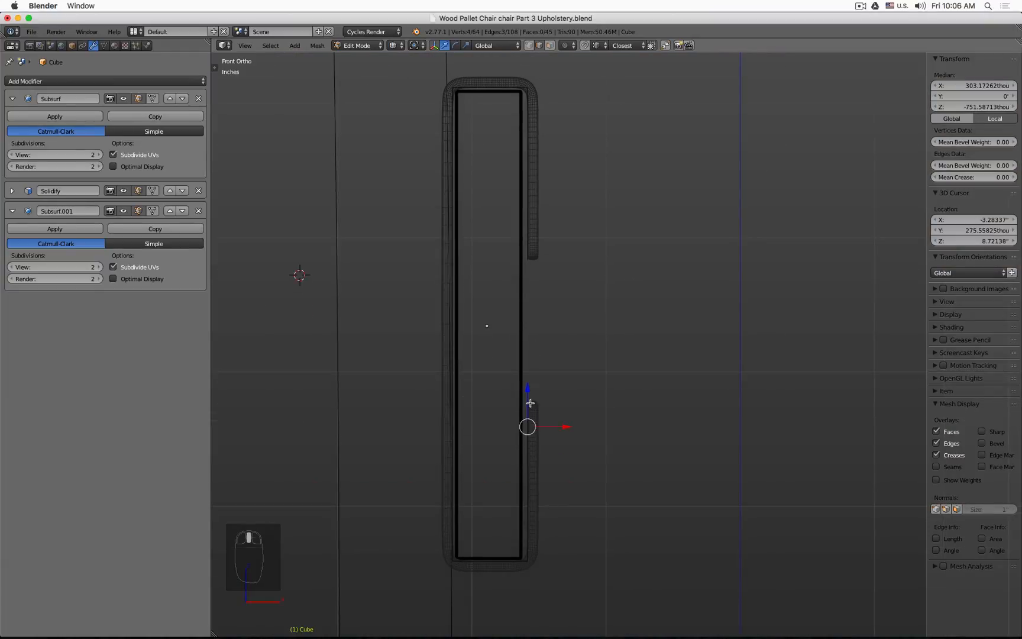
key(a)
key(b)
drag(506, 372, 556, 461)
key(g)
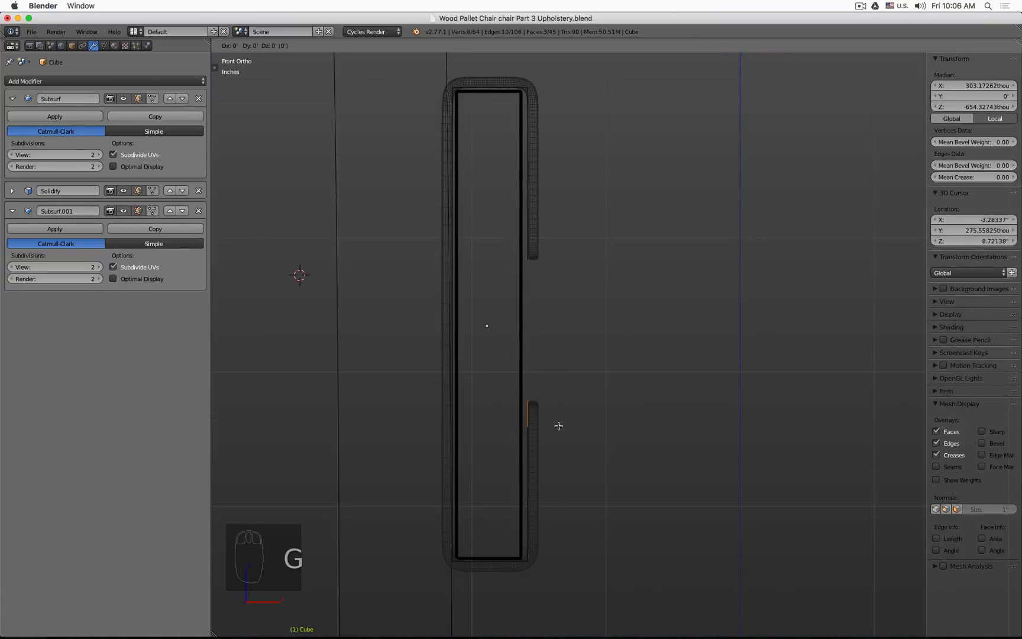
click(556, 191)
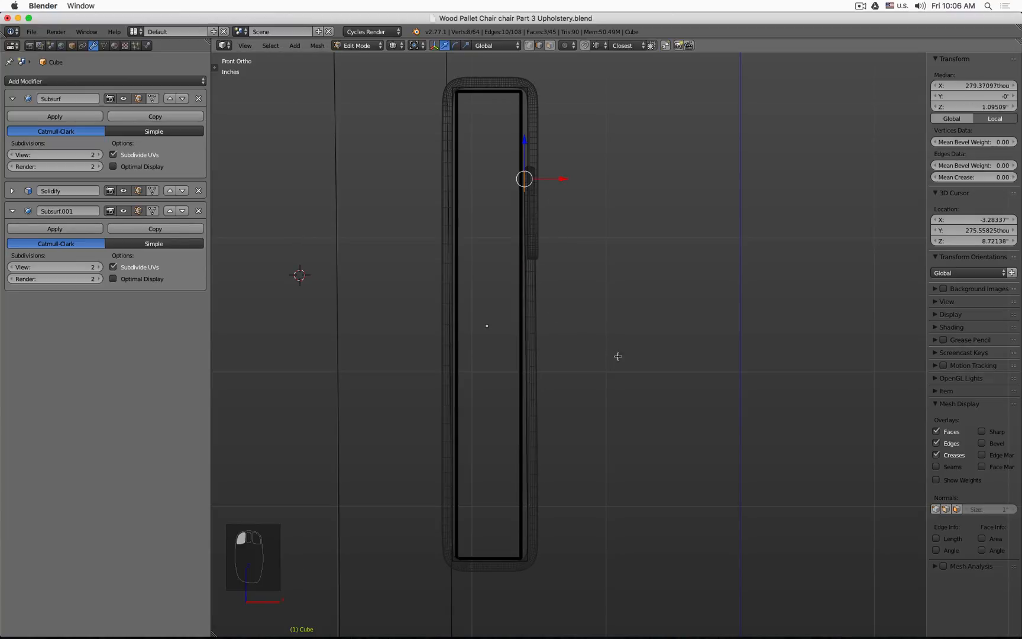
Step: Reselect the back flap's edge vertices and move them down and outward to angle the flap
middle_drag(589, 281, 575, 287)
key(a)
key(b)
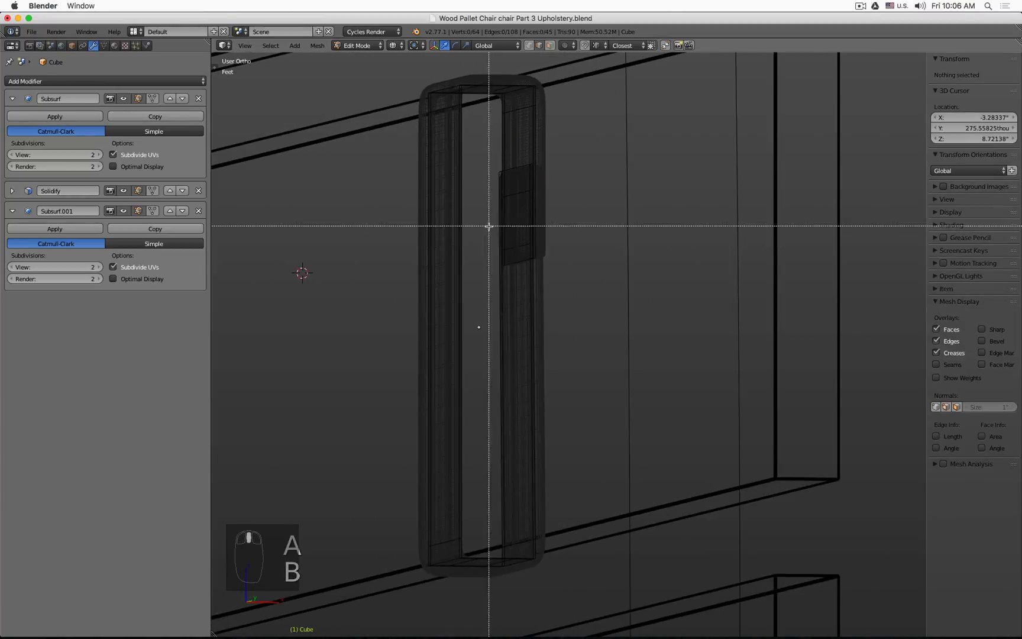
drag(488, 226, 577, 279)
key(KP_1)
key(KP_3)
key(KP_1)
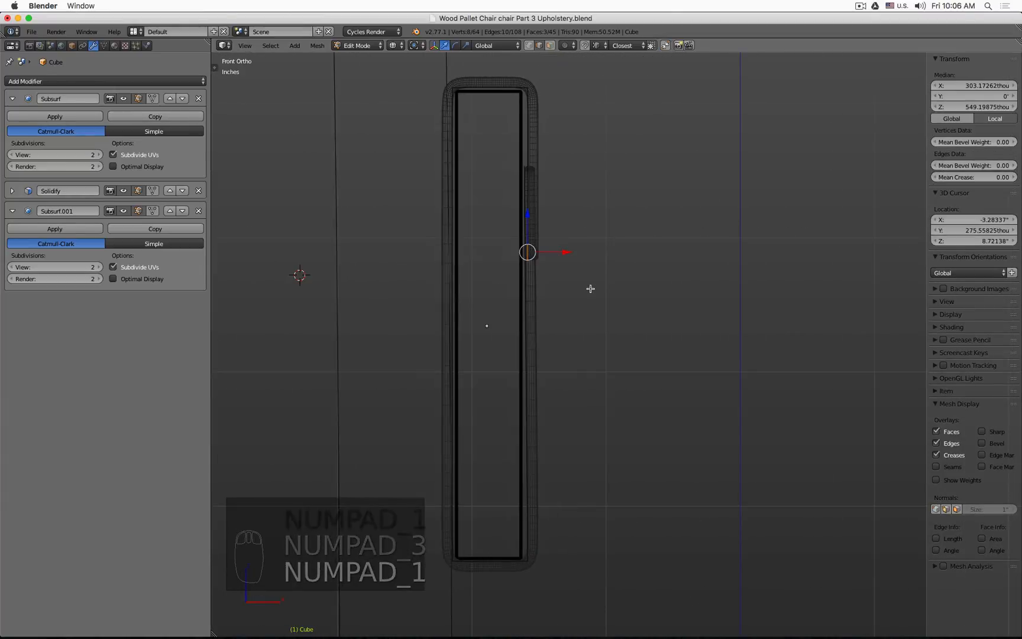
key(g)
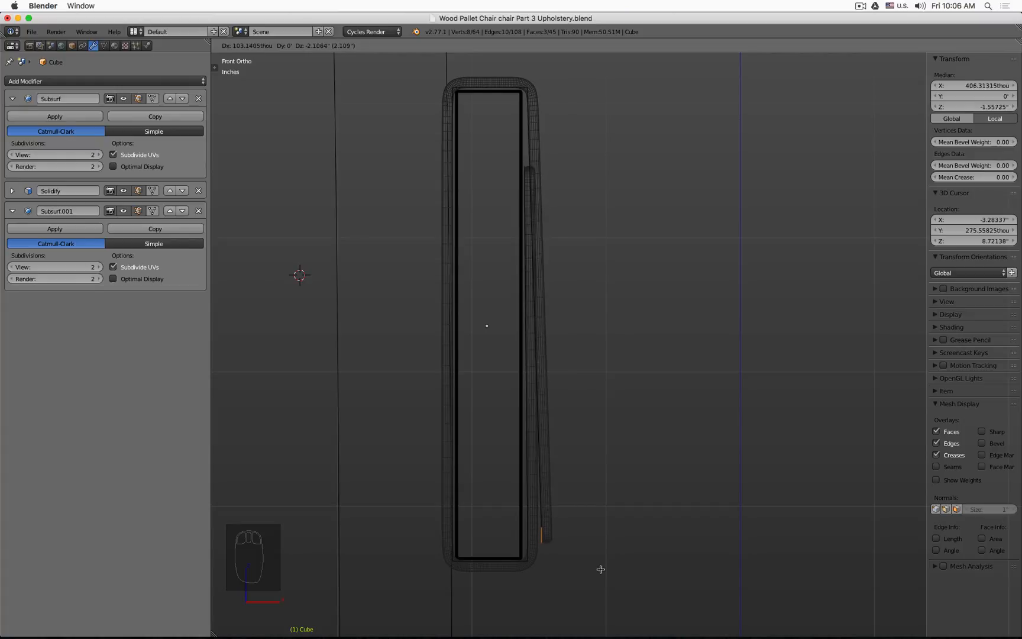
click(598, 522)
Step: Add an edge loop on the angled back flap and move it outward to curve the flap
middle_drag(590, 180, 549, 153)
key(ctrl+r)
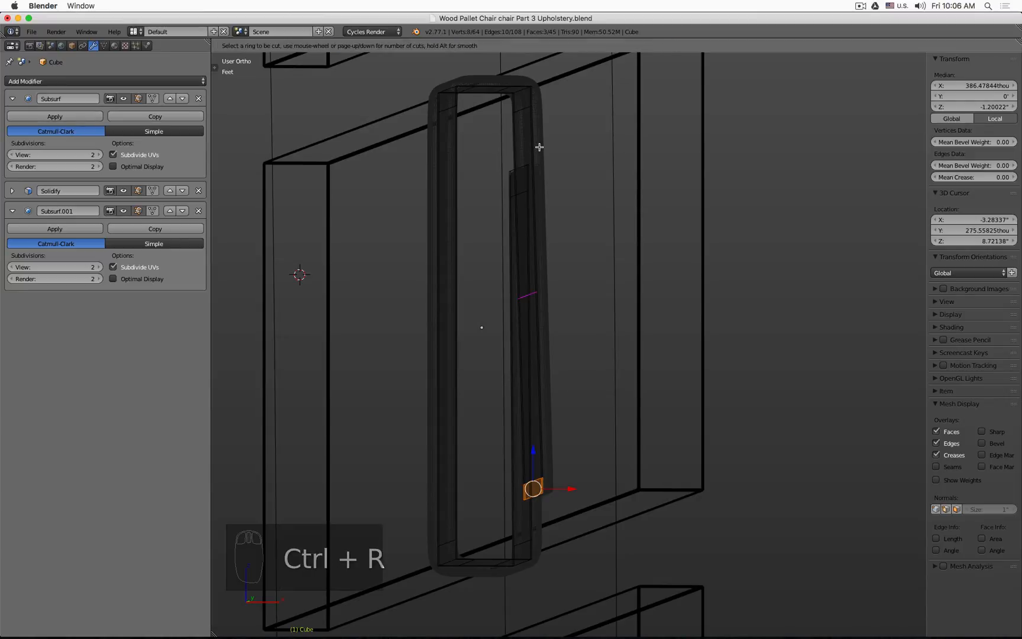
click(538, 151)
click(552, 234)
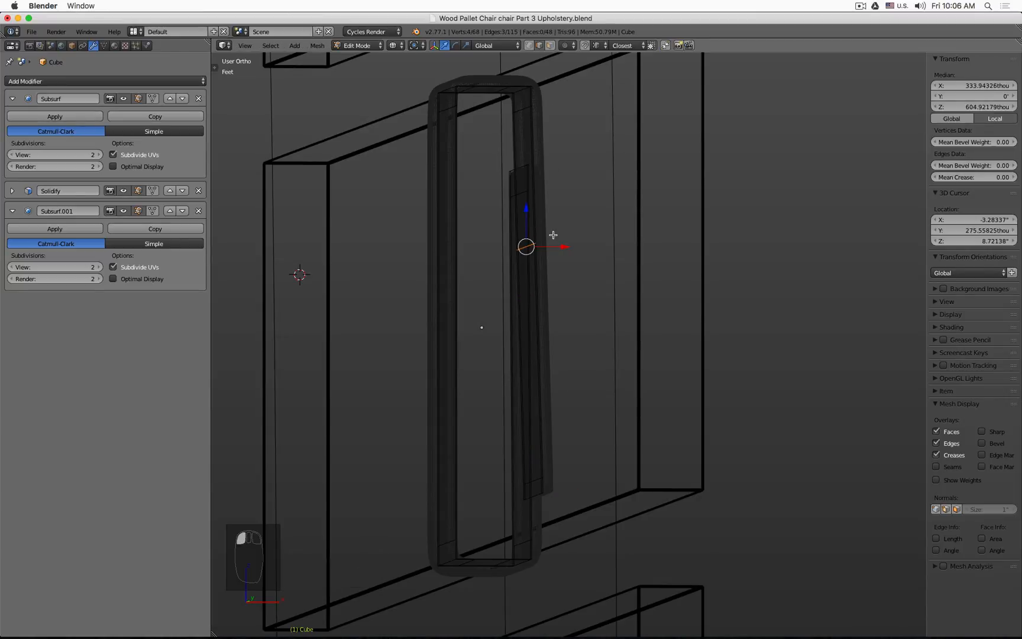
key(KP_1)
scroll(553, 235, up, 3)
key(g)
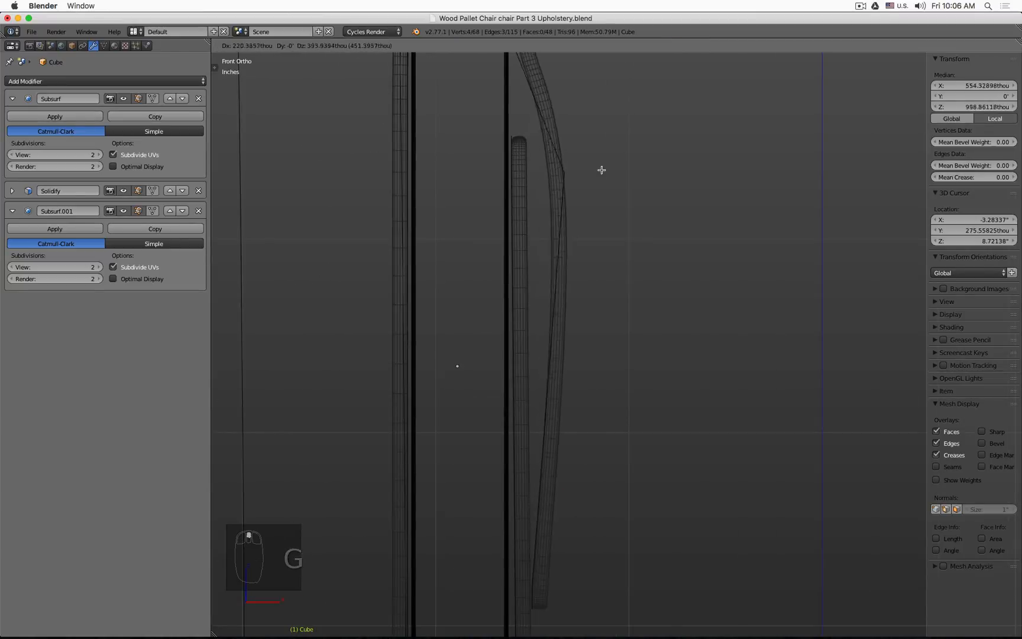
click(566, 148)
Step: Move the panel's upper-right corner vertices along X to round the corner
scroll(310, 372, down, 3)
scroll(255, 436, up, 3)
key(a)
key(b)
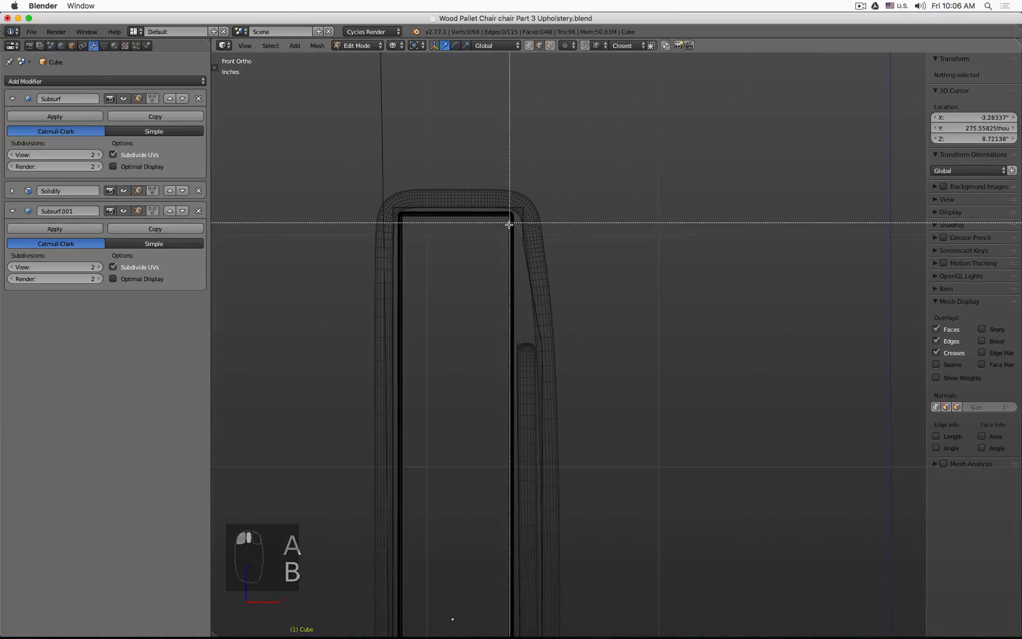
drag(510, 223, 535, 198)
key(g)
key(x)
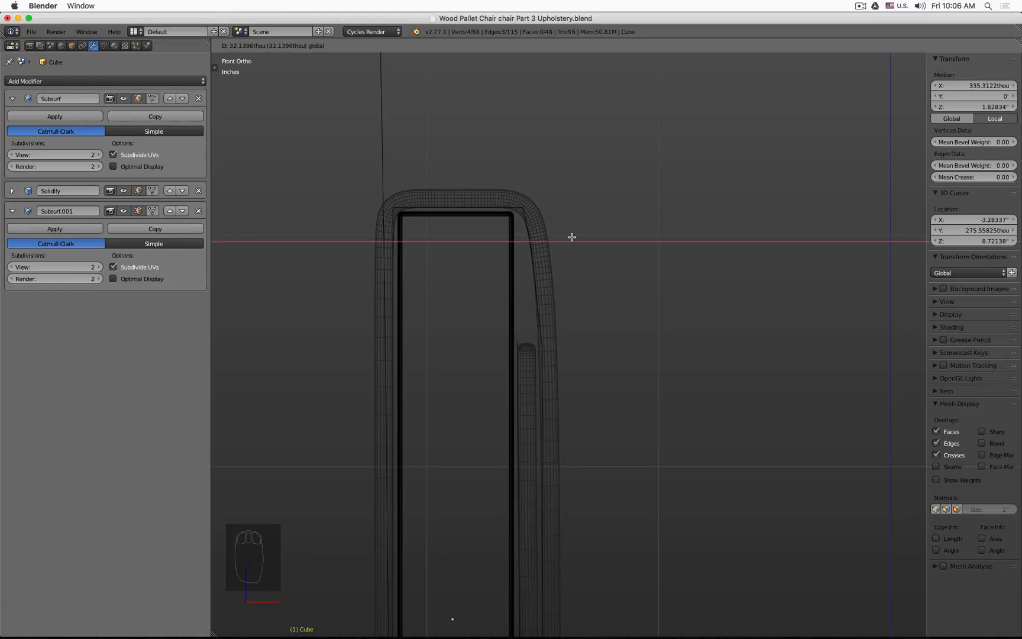
click(571, 237)
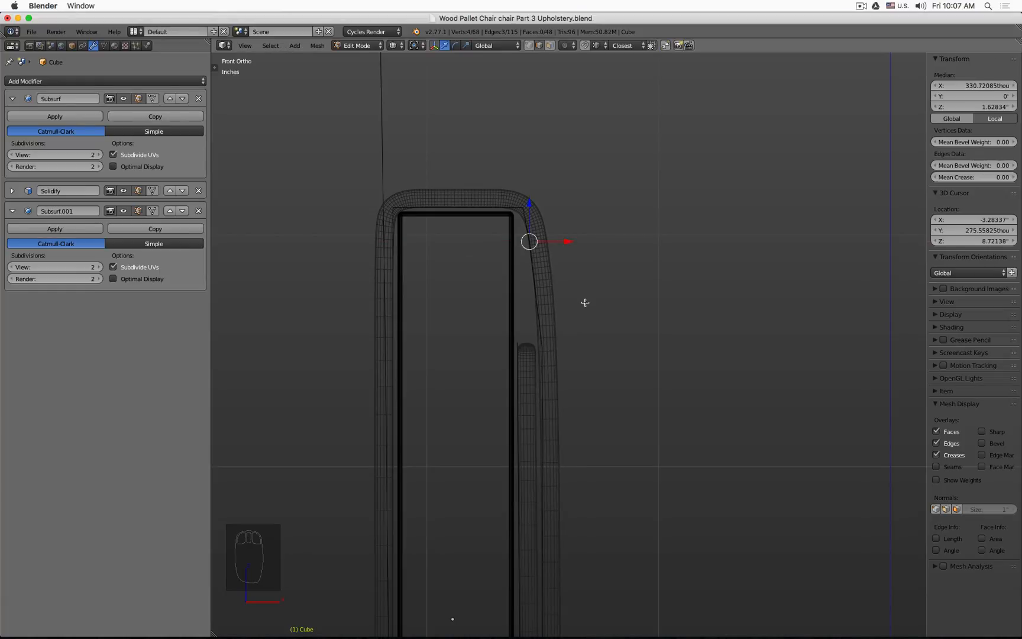
Step: Adjust the vertices at the top right of the panel to smooth the curve
scroll(542, 231, up, 3)
key(a)
key(b)
drag(500, 176, 531, 207)
key(g)
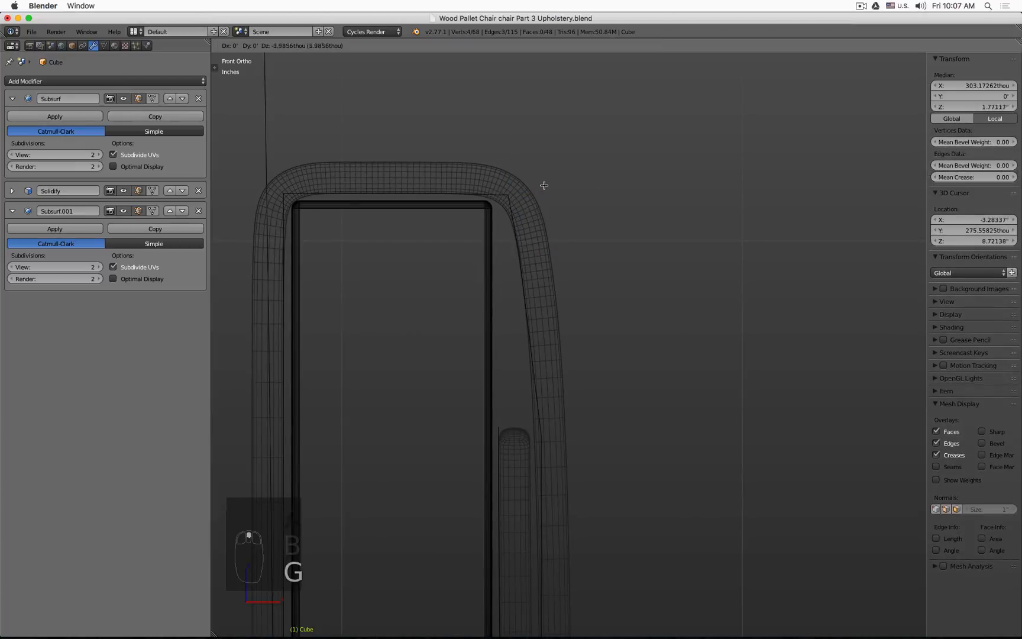
click(539, 187)
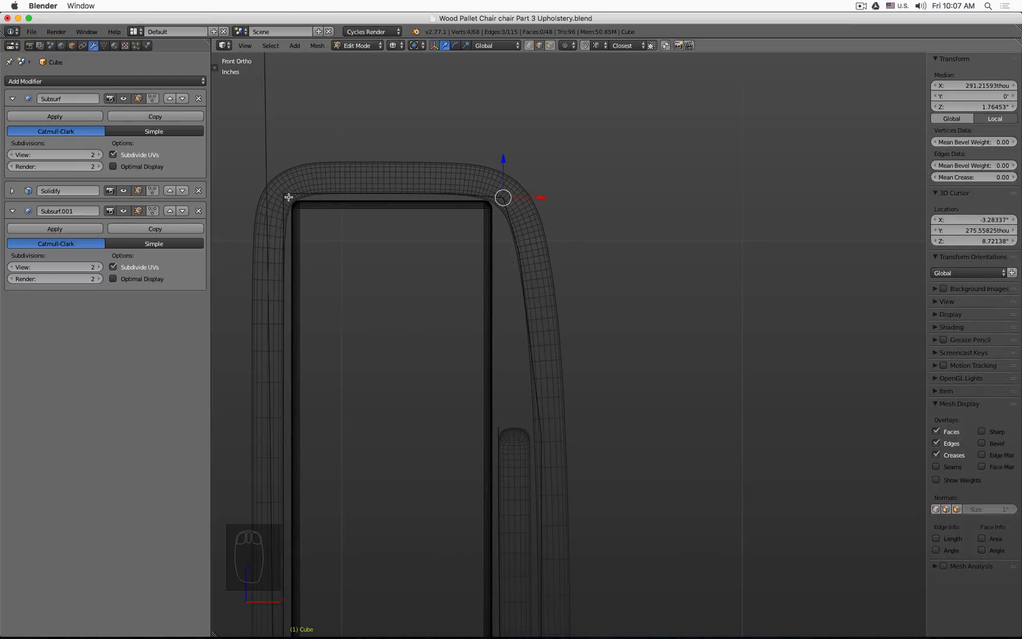
key(a)
key(b)
drag(308, 174, 360, 208)
key(g)
right_click(336, 194)
Step: Move the top vertices near the panel's upper-left corner to round it
key(a)
key(b)
key(g)
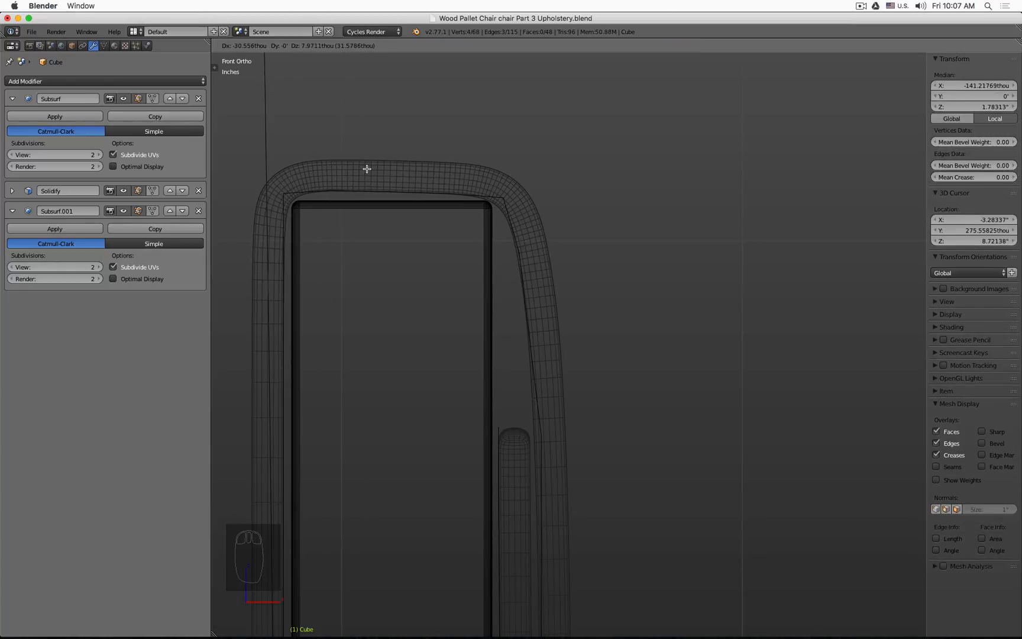
click(366, 169)
key(a)
key(b)
drag(270, 181, 292, 248)
key(g)
click(294, 208)
Step: Tweak the left side and top edge vertices near the upper-left corner
key(a)
key(b)
key(g)
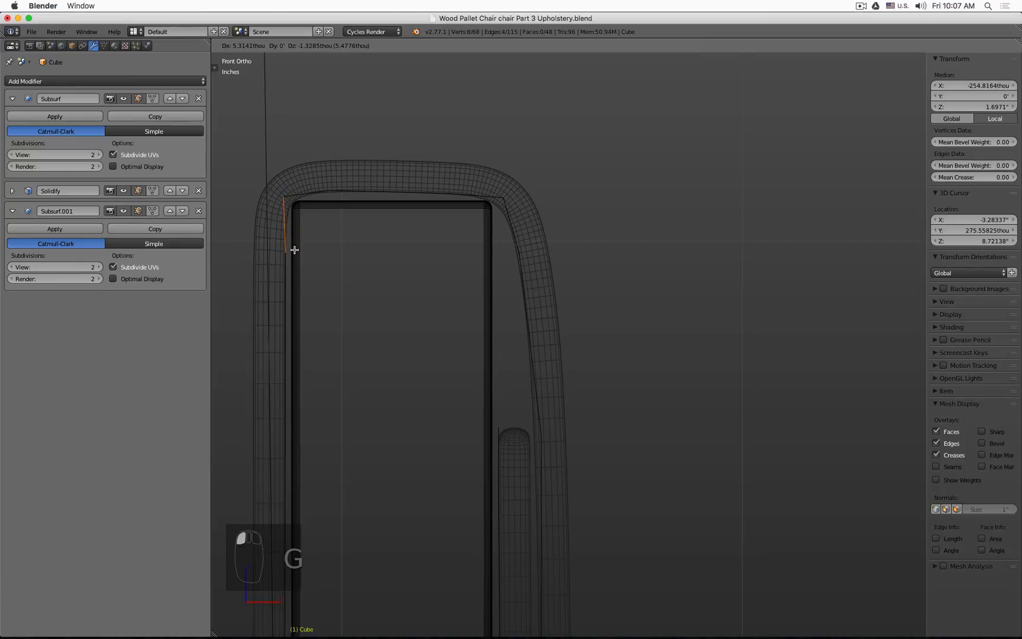
click(290, 244)
key(a)
key(b)
drag(340, 187, 355, 200)
key(g)
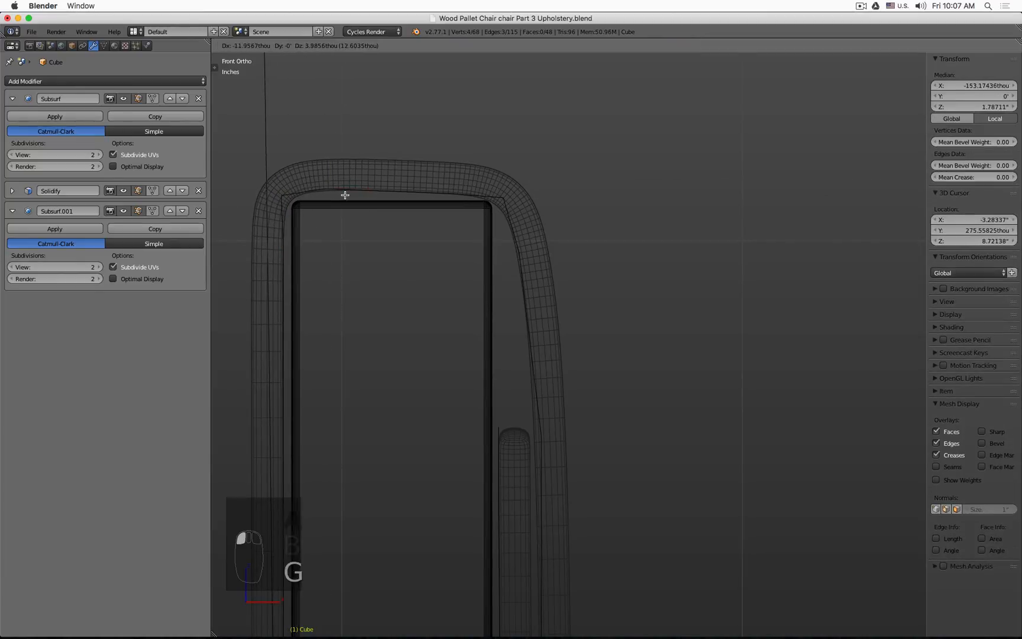
click(340, 198)
Step: Nudge the inner upper-left corner vertex into place
key(a)
key(b)
drag(273, 187, 296, 206)
key(g)
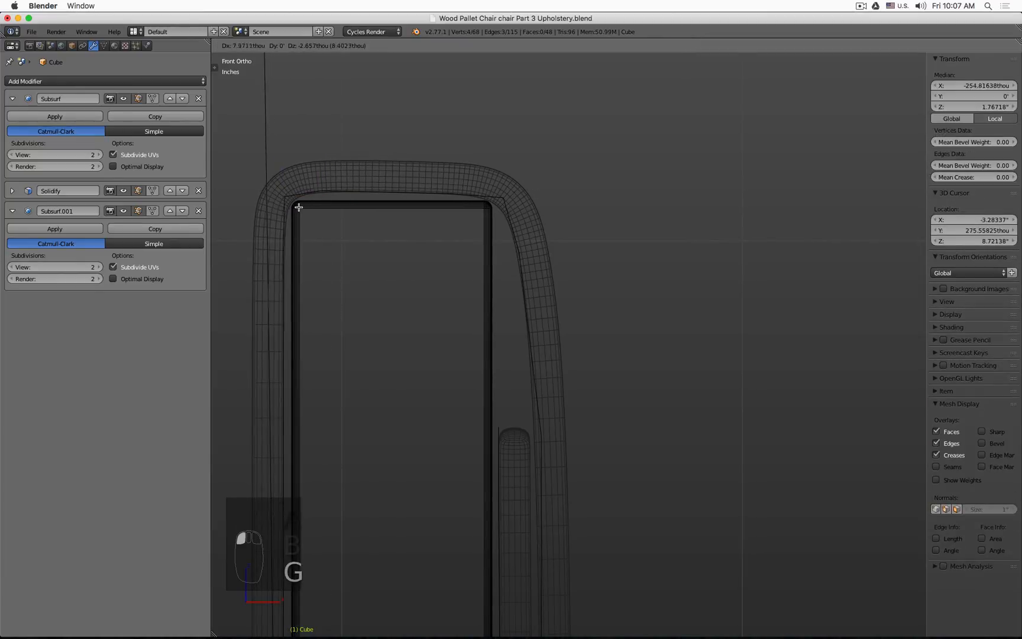
click(299, 207)
Step: Select the right side vertices beside the back flap and move them inward
key(a)
key(b)
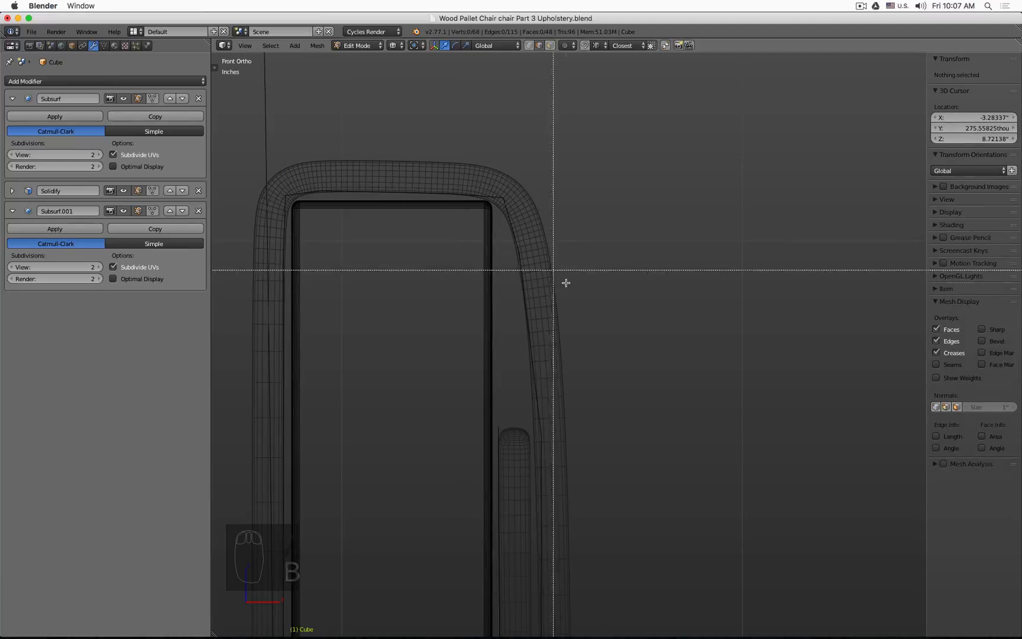
key(Escape)
scroll(585, 290, down, 2)
shift+middle_drag(621, 374, 599, 254)
key(a)
key(b)
drag(494, 270, 520, 323)
key(a)
key(b)
key(b)
drag(477, 260, 548, 308)
click(530, 46)
key(a)
key(b)
drag(528, 269, 567, 301)
key(g)
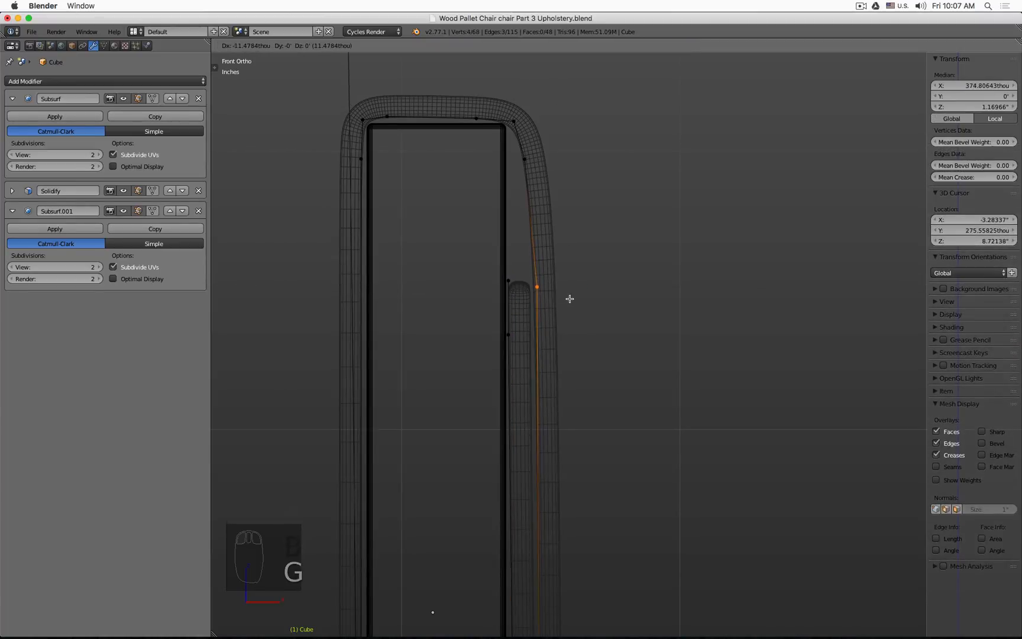
click(567, 298)
Step: Move the panel's lower-right corner vertices along X
shift+middle_drag(608, 445, 611, 487)
shift+middle_drag(584, 623, 596, 183)
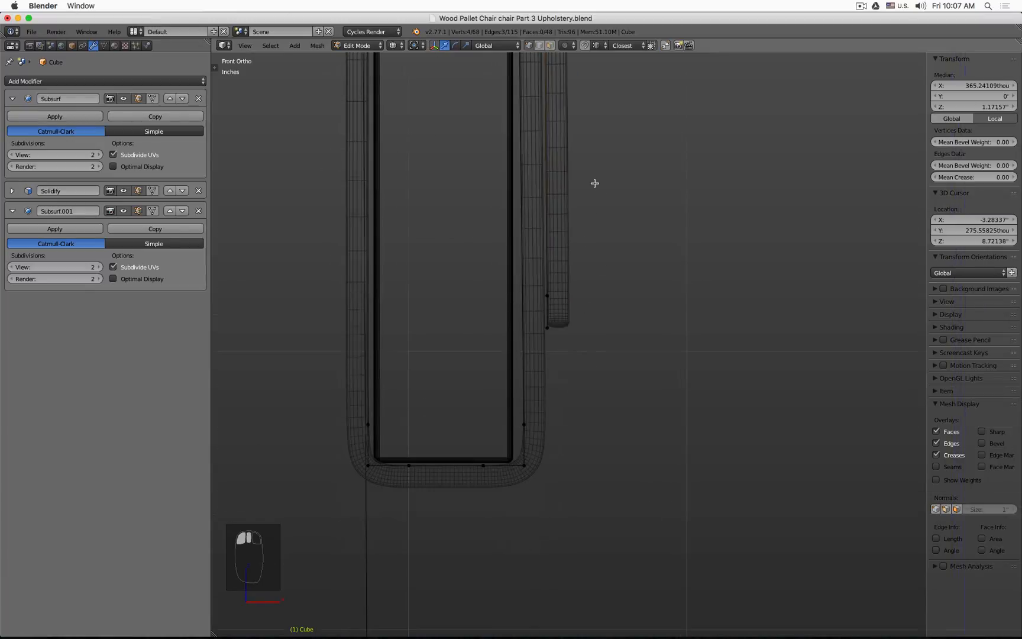
shift+middle_drag(556, 473, 561, 424)
key(a)
key(b)
drag(458, 354, 568, 458)
key(g)
key(x)
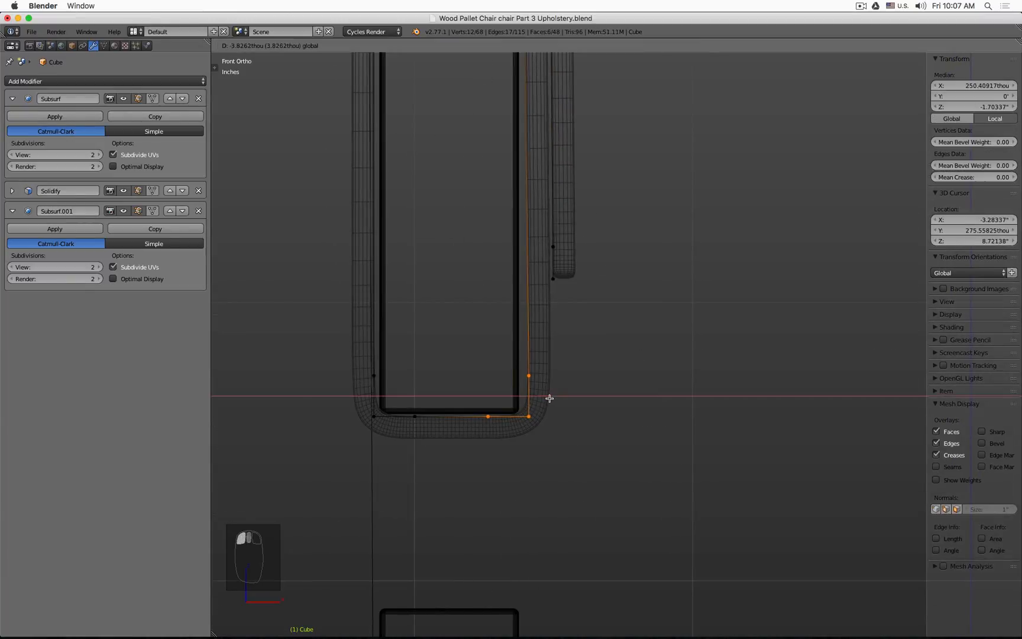
click(544, 409)
Step: Adjust the bottom edge vertices near the lower-right corner
key(a)
key(b)
drag(508, 407, 549, 443)
key(g)
click(495, 435)
key(a)
key(b)
drag(468, 409, 492, 440)
key(g)
click(492, 440)
Step: Move the lower right side vertex to smooth the corner
key(a)
key(b)
drag(512, 370, 546, 394)
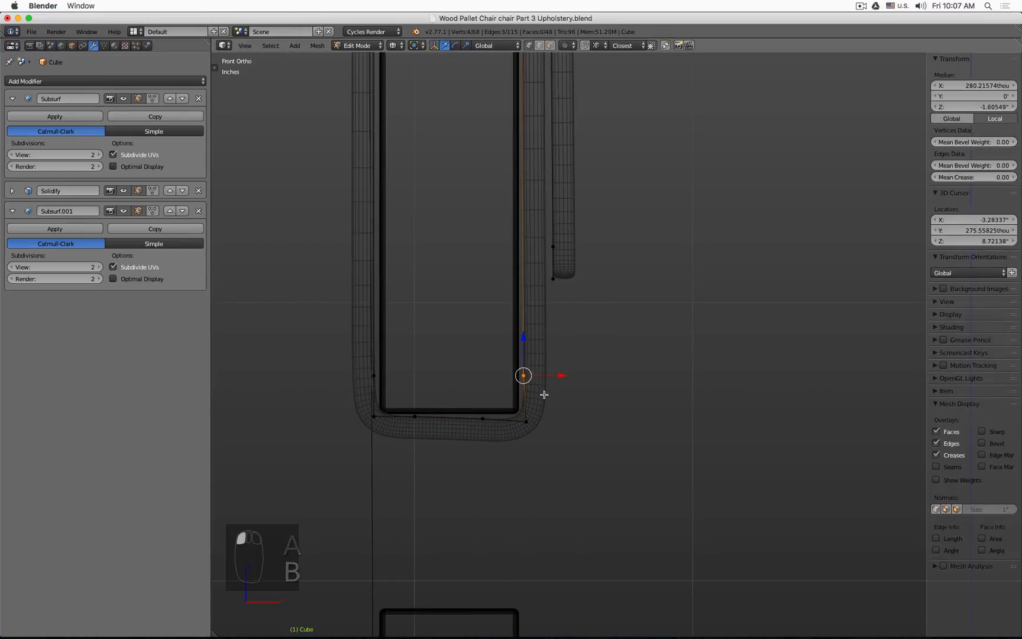
key(g)
click(543, 395)
Step: Move the bottom edge vertex near the lower-left corner along X
scroll(557, 388, down, 2)
scroll(457, 425, up, 2)
scroll(457, 424, up, 1)
key(a)
key(b)
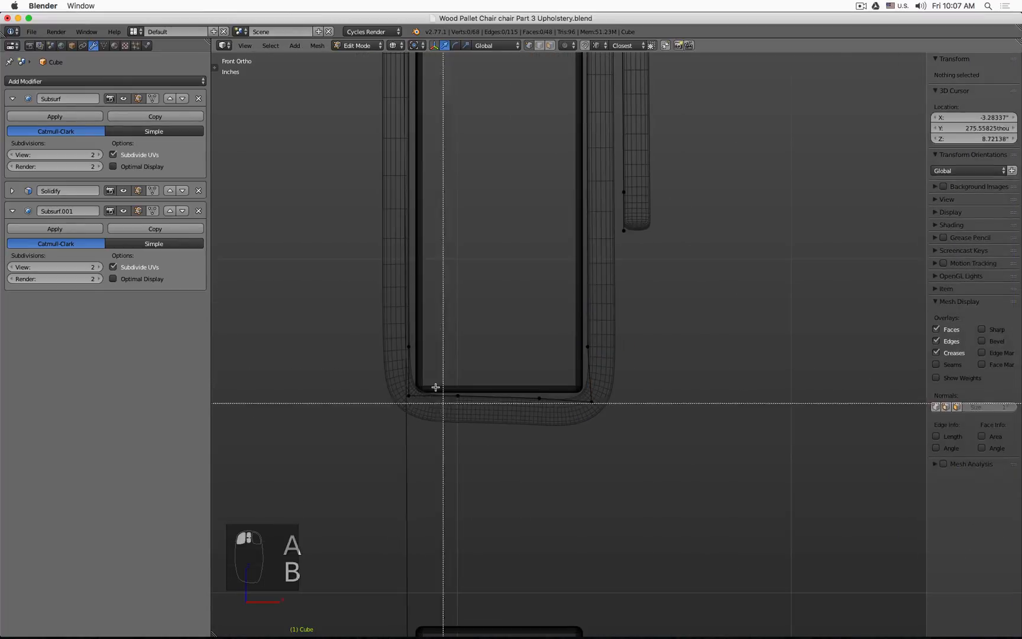
drag(445, 386, 471, 413)
key(g)
key(x)
click(482, 396)
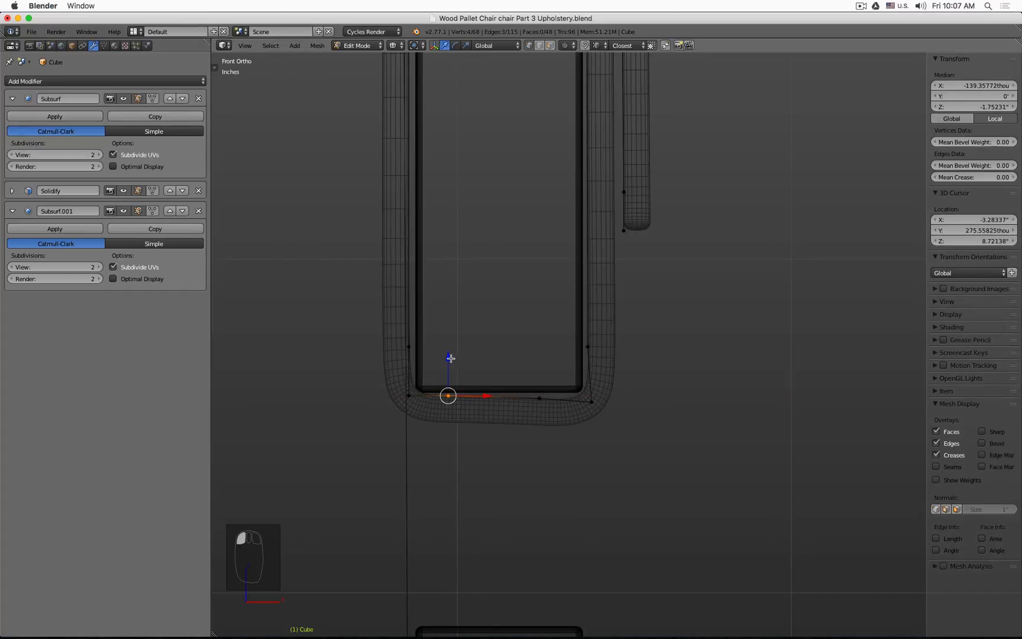
Step: Move the lower-left corner vertex to round the corner
key(a)
key(b)
drag(392, 388, 425, 409)
key(g)
click(423, 409)
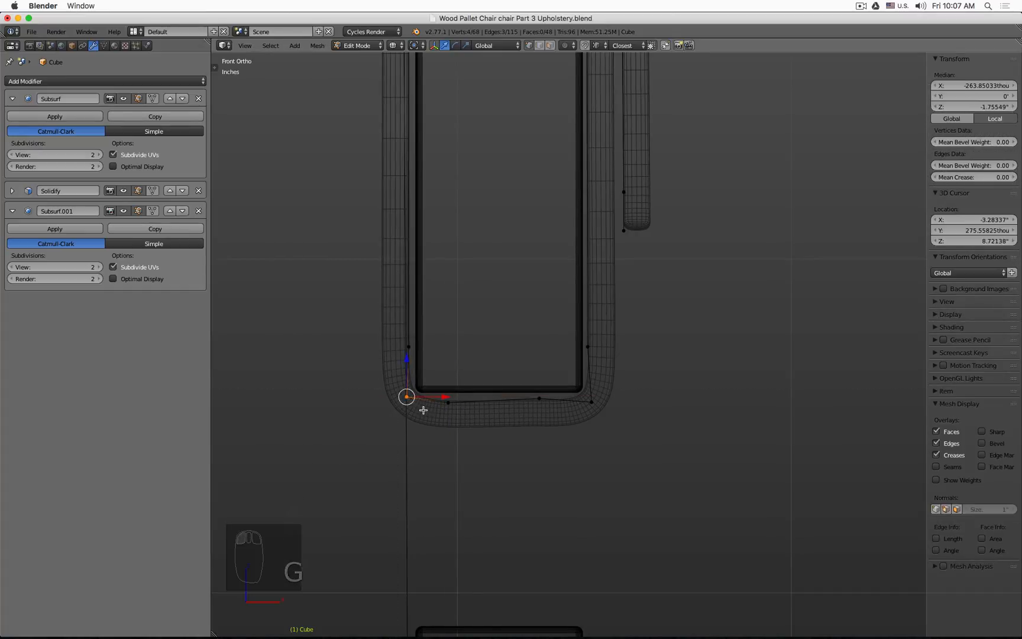
Step: Cut an edge loop near the lower end of the back flap
key(a)
scroll(511, 320, down, 3)
middle_drag(468, 392, 487, 354)
key(z)
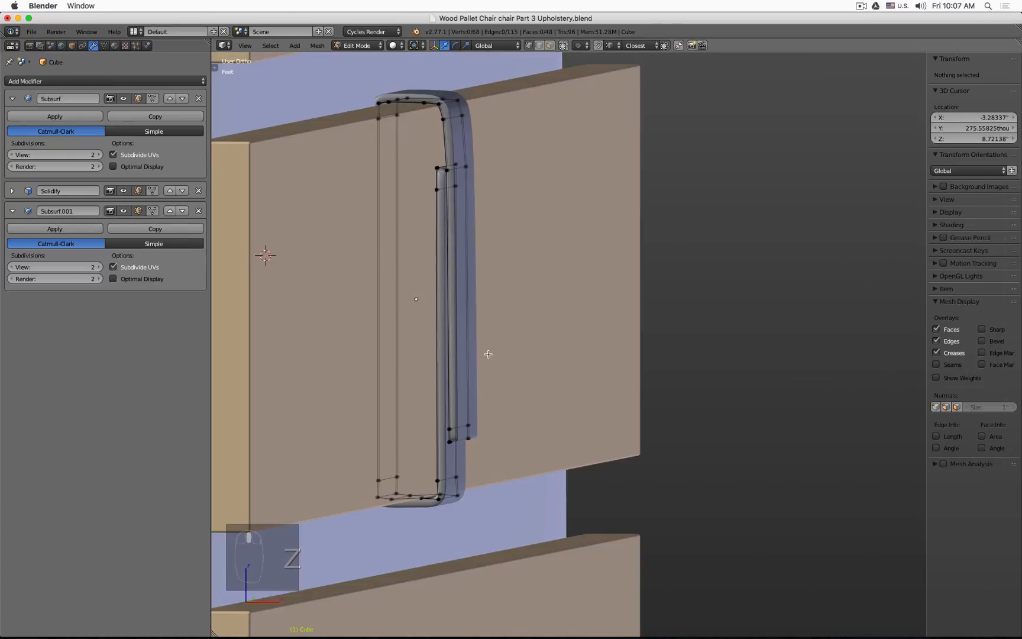
key(ctrl+r)
click(471, 366)
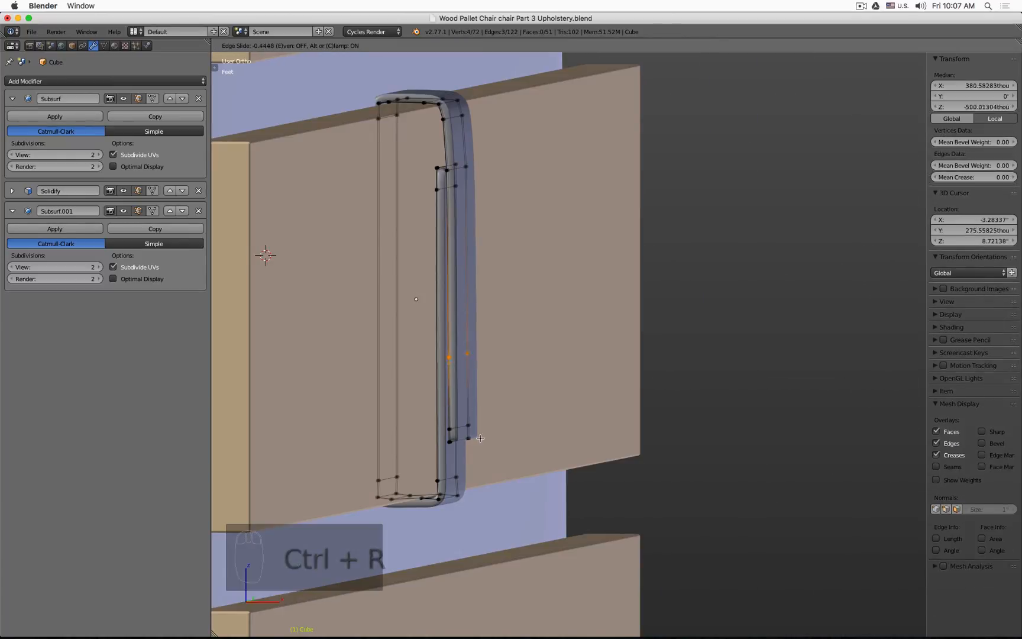
click(484, 450)
Step: Select the lower end vertices of the back flap and rotate and move them to bend the tip outward
key(KP_1)
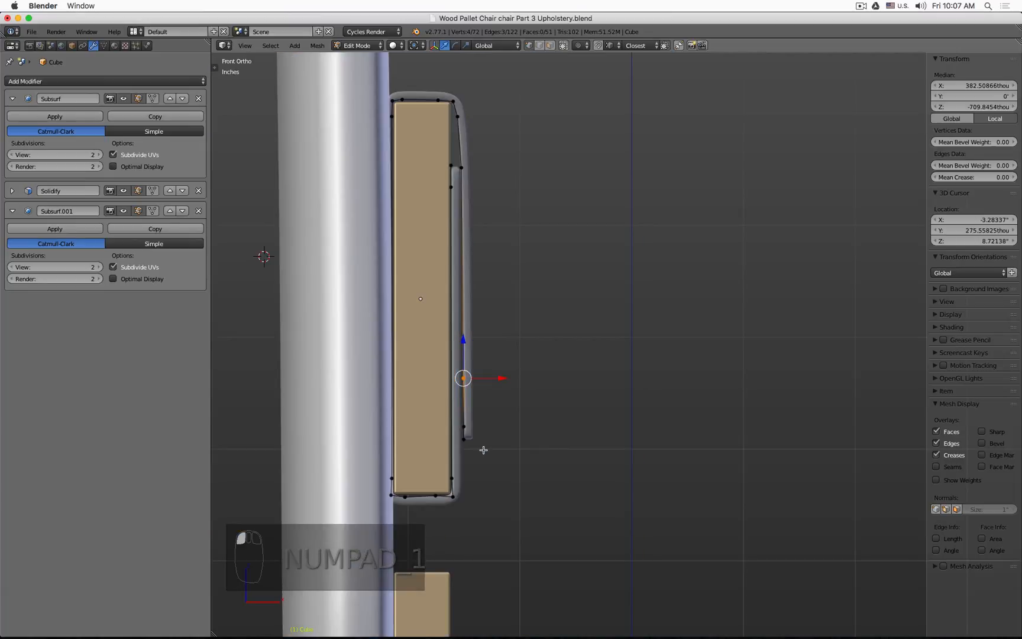
scroll(471, 449, up, 2)
key(z)
drag(490, 298, 453, 302)
key(a)
key(b)
drag(436, 385, 481, 460)
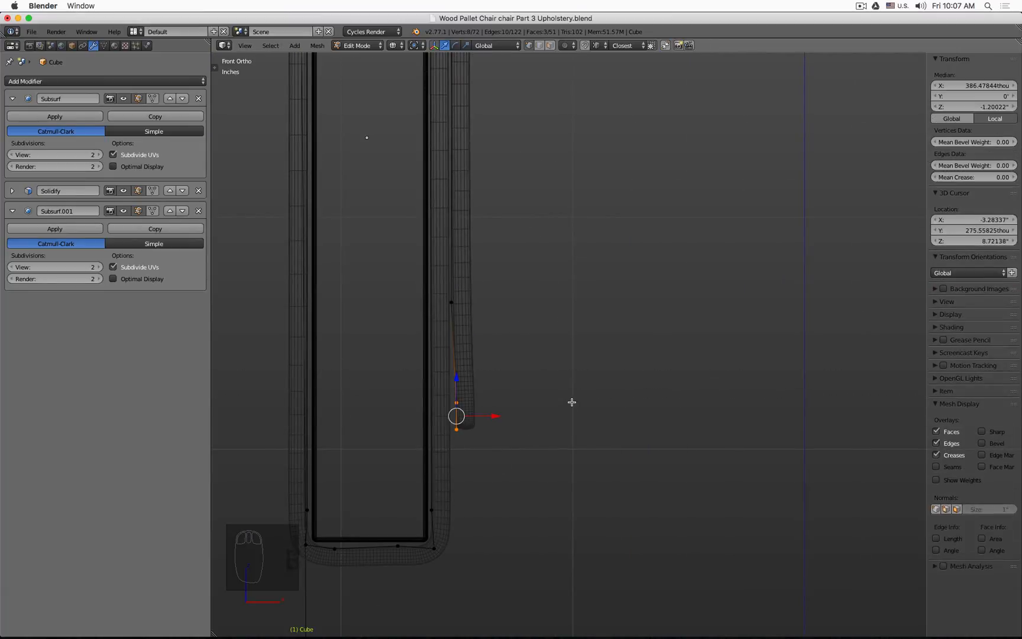
key(r)
click(566, 378)
key(g)
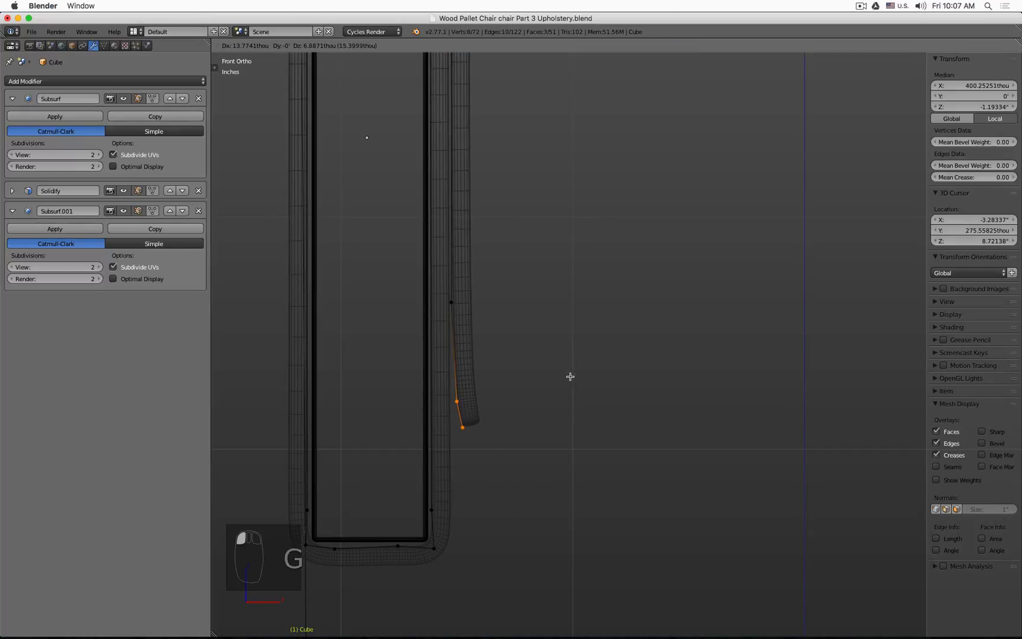
click(570, 361)
Step: Rotate and move the flap tip again to refine its outward curl, then leave Edit Mode
key(r)
click(576, 350)
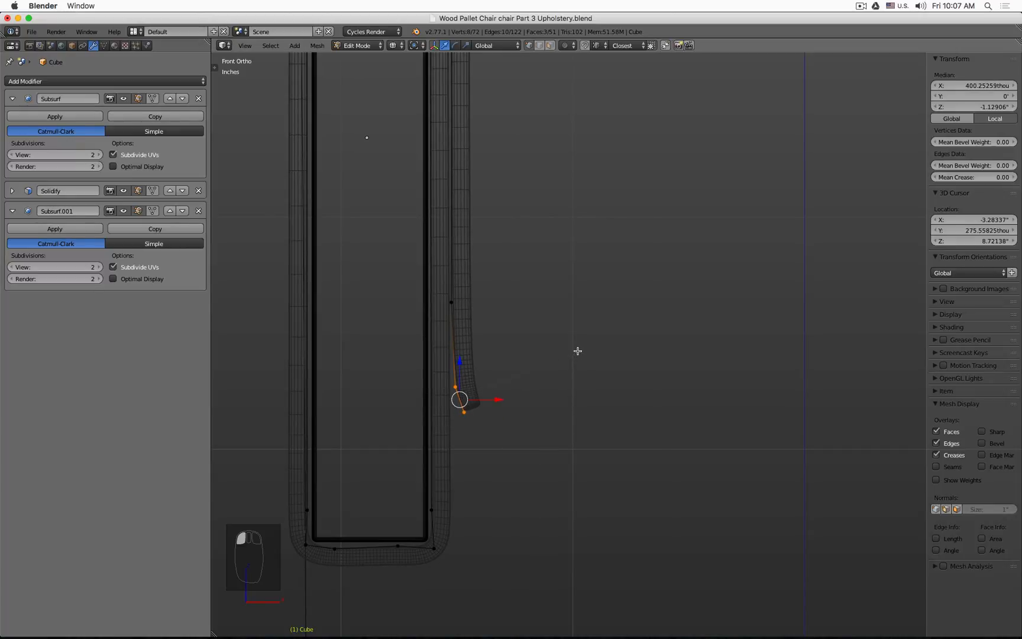
key(g)
click(577, 349)
key(Tab)
key(z)
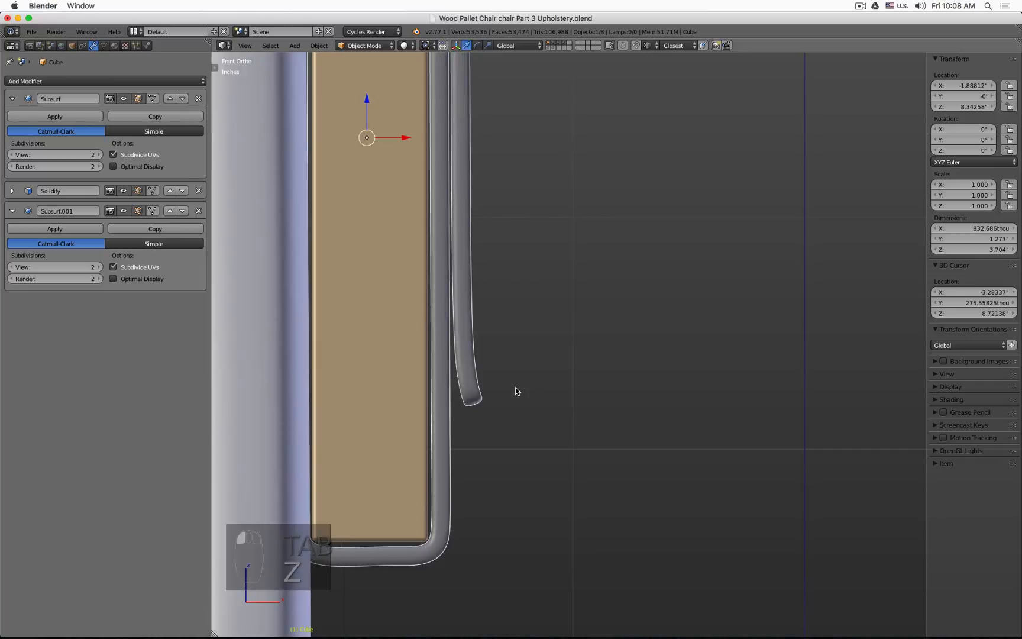
Step: Duplicate the flap object and move the copy sideways along the slat
scroll(520, 393, down, 2)
scroll(630, 475, down, 3)
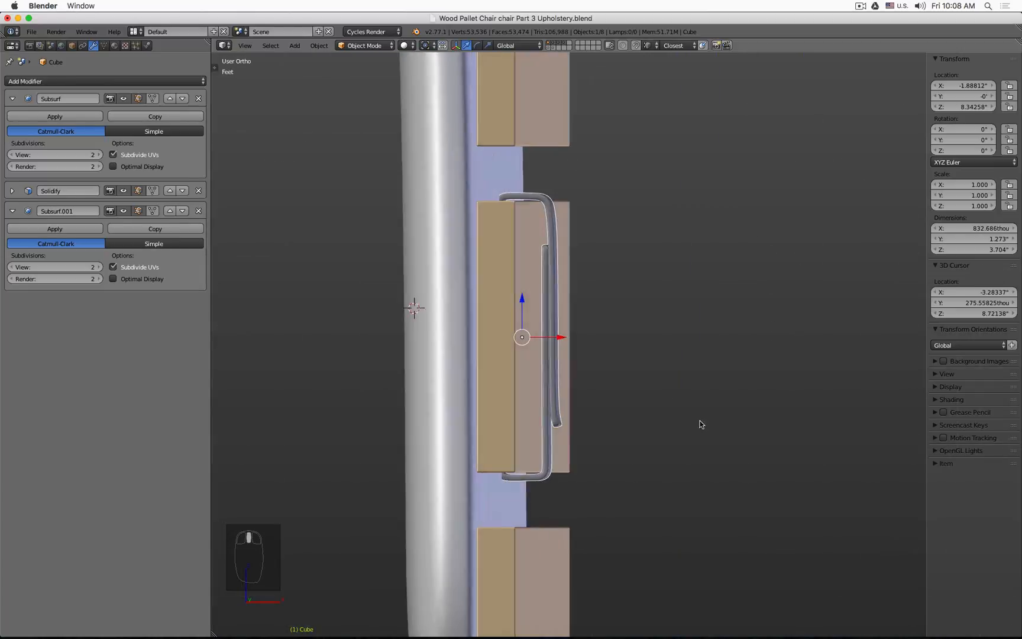
middle_drag(698, 422, 641, 431)
key(a)
scroll(654, 431, up, 4)
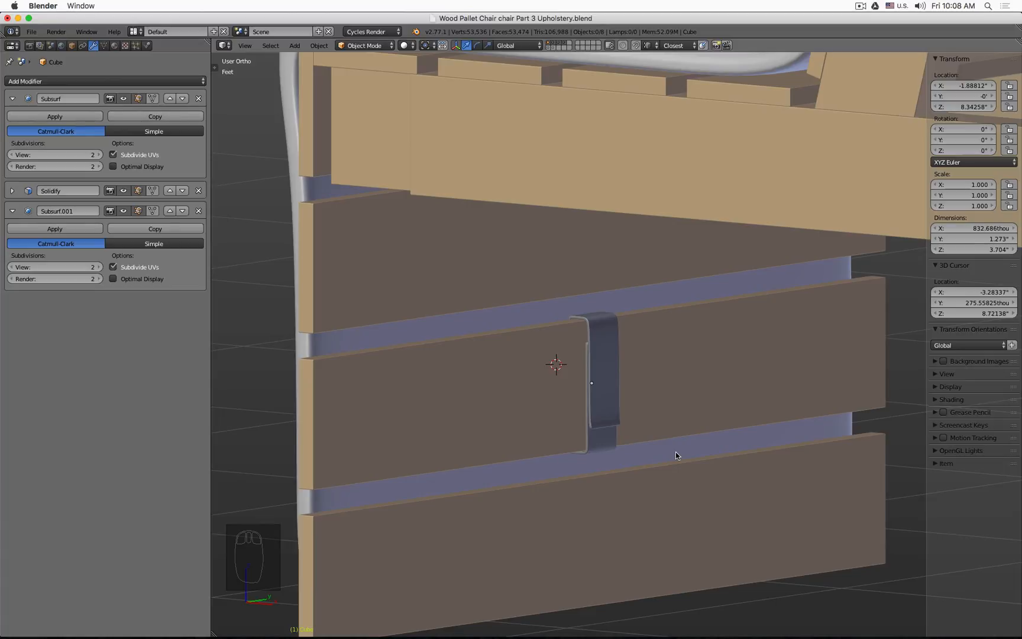
scroll(676, 453, down, 5)
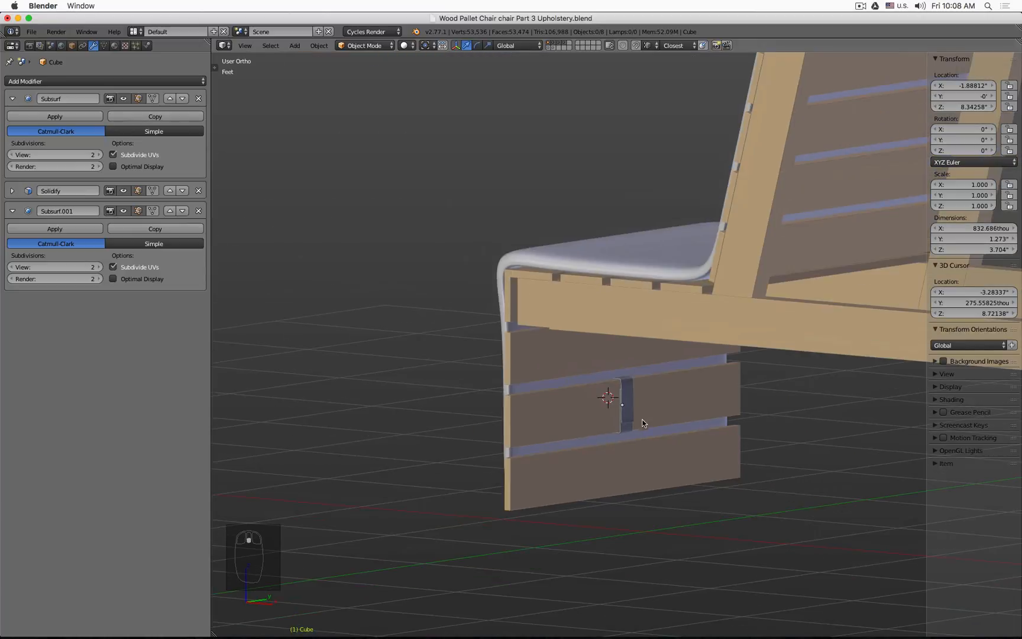
middle_drag(643, 422, 618, 420)
scroll(619, 420, up, 3)
right_click(618, 421)
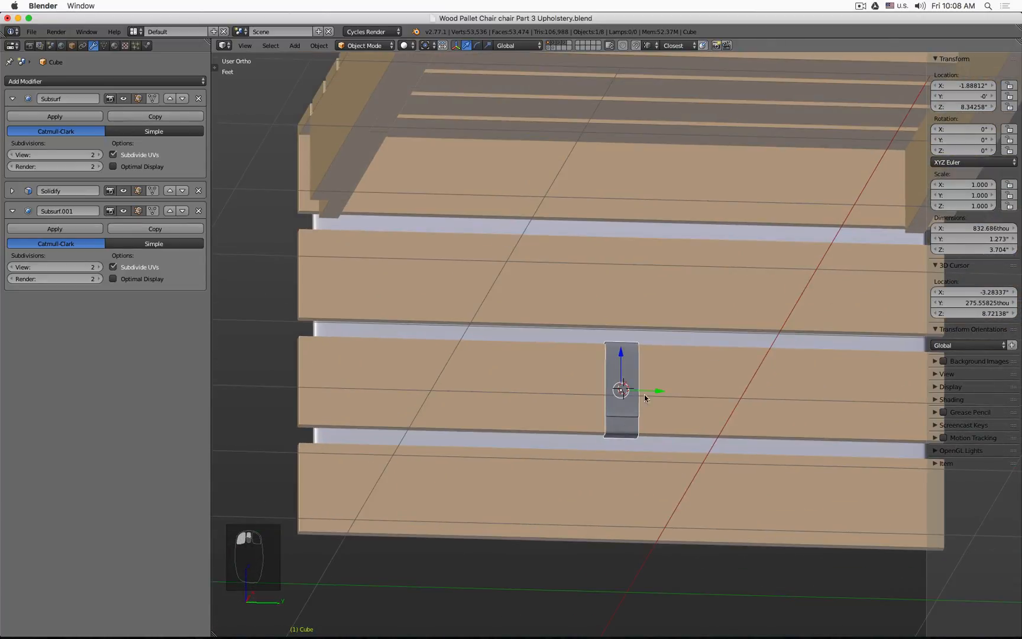
drag(661, 391, 449, 382)
scroll(455, 387, down, 5)
middle_drag(463, 391, 512, 428)
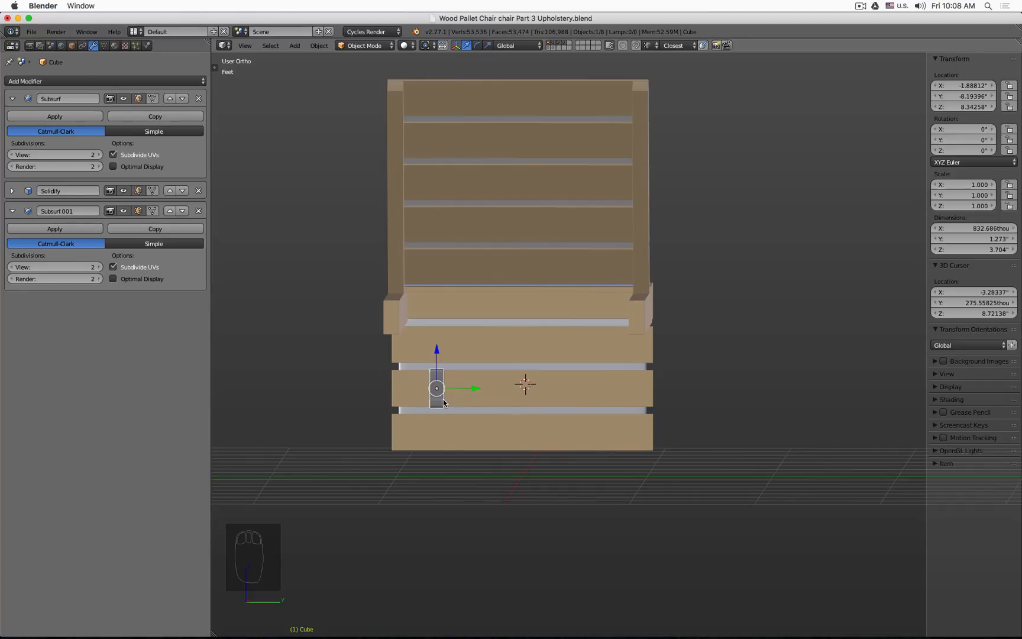
click(319, 45)
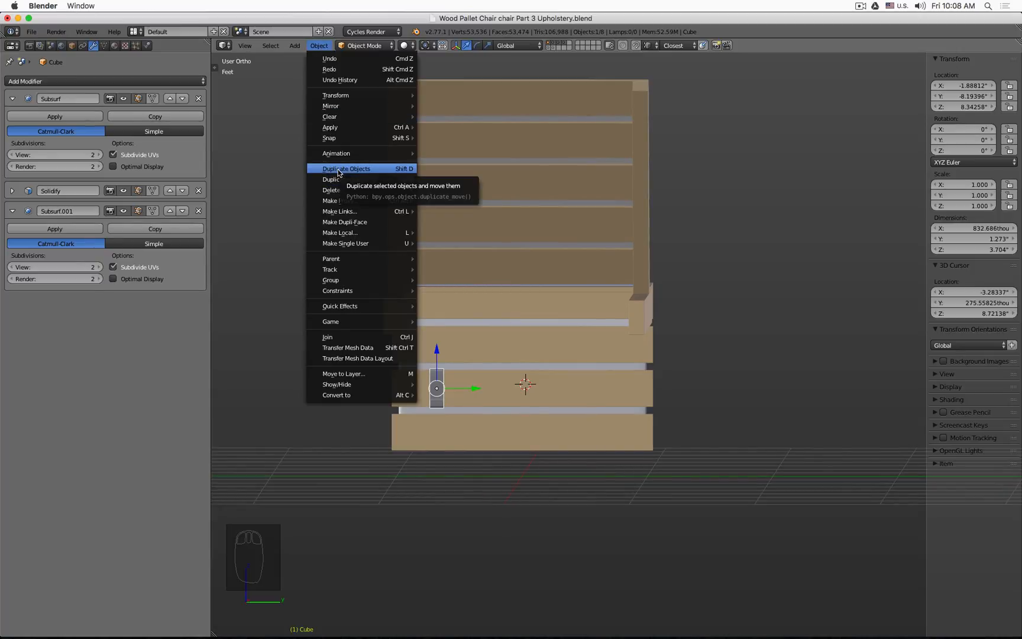
click(338, 170)
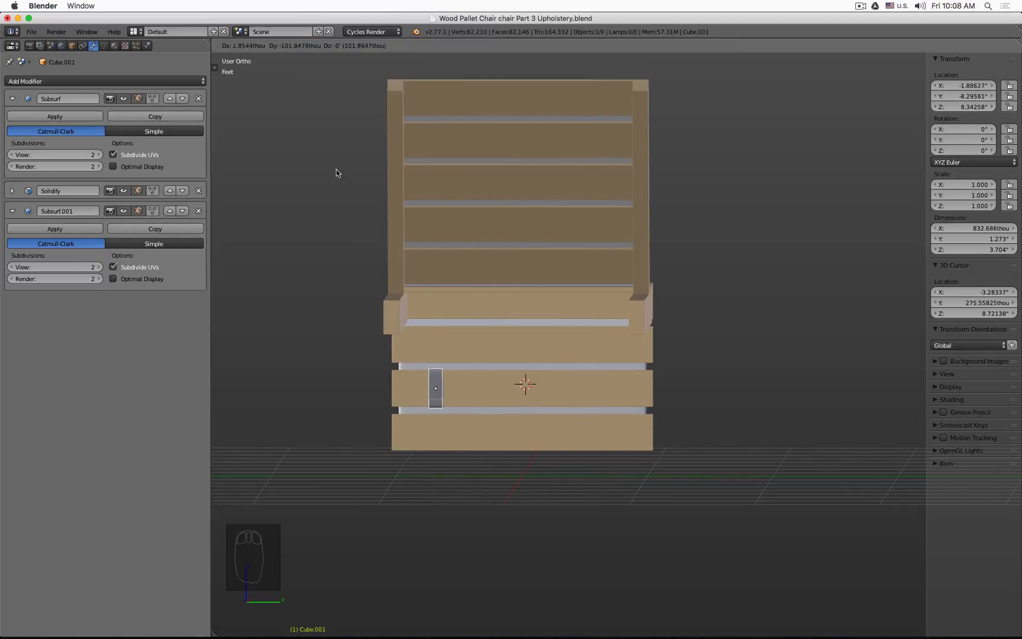
right_click(379, 237)
drag(479, 387, 524, 392)
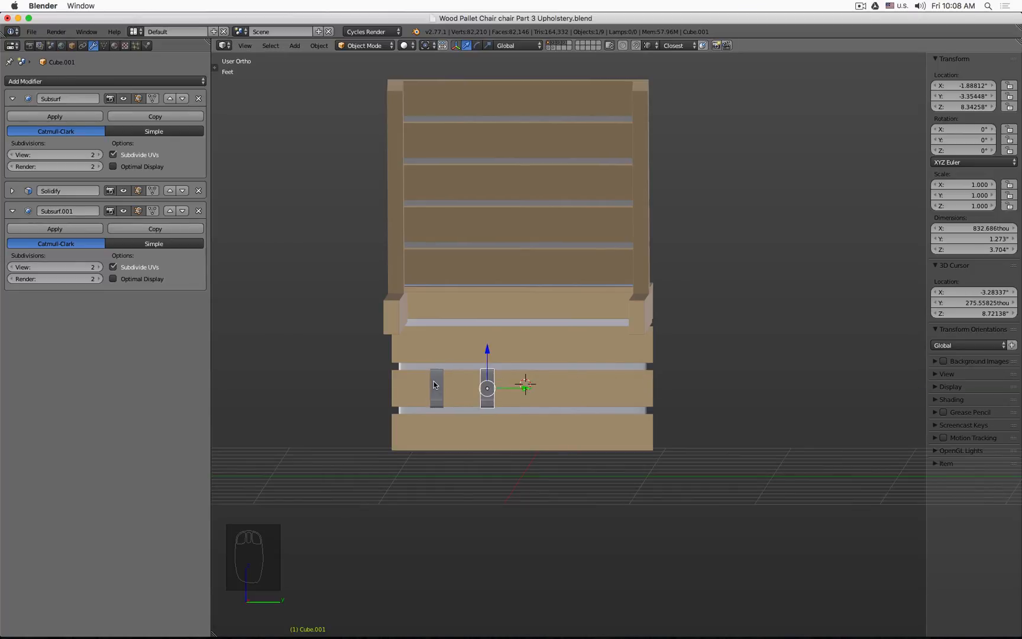
Step: Set the copy's Y location to 8.19396 in, mirroring the original flap's Y position
key(KP_1)
key(KP_3)
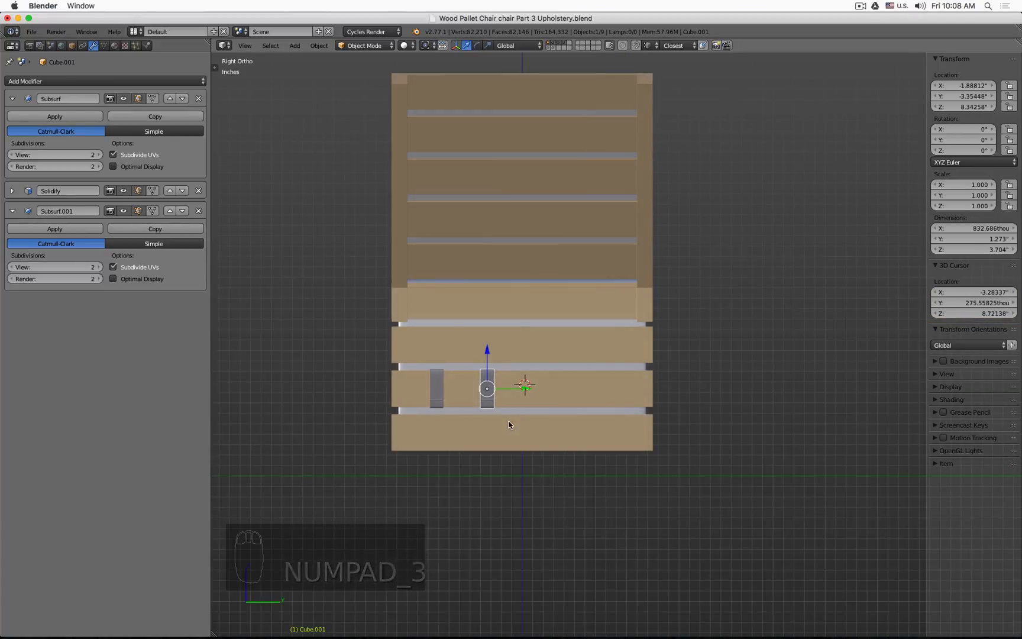
click(438, 378)
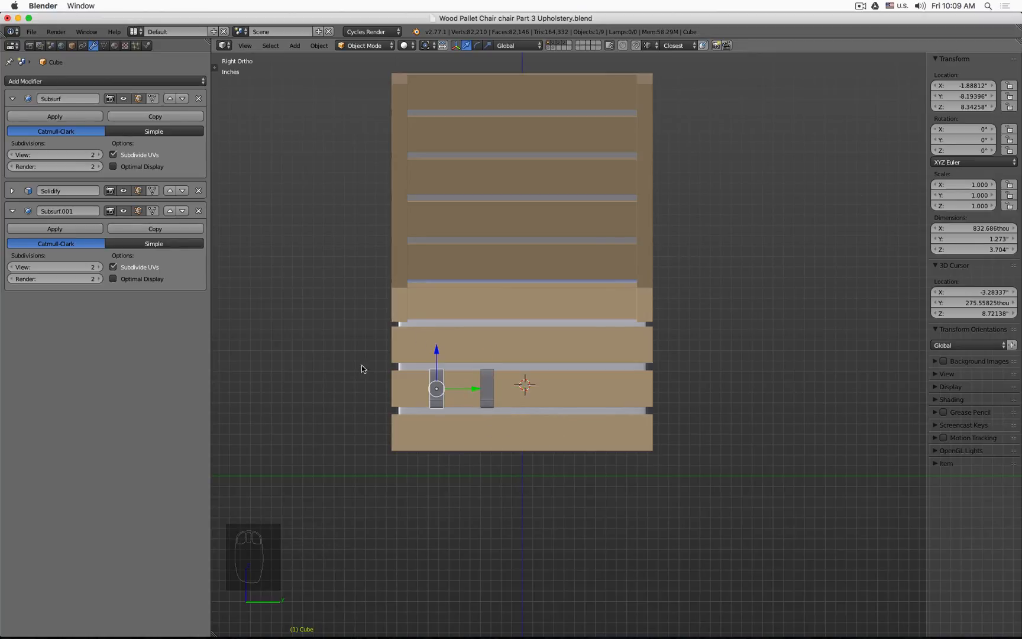
click(968, 95)
key(ctrl+c)
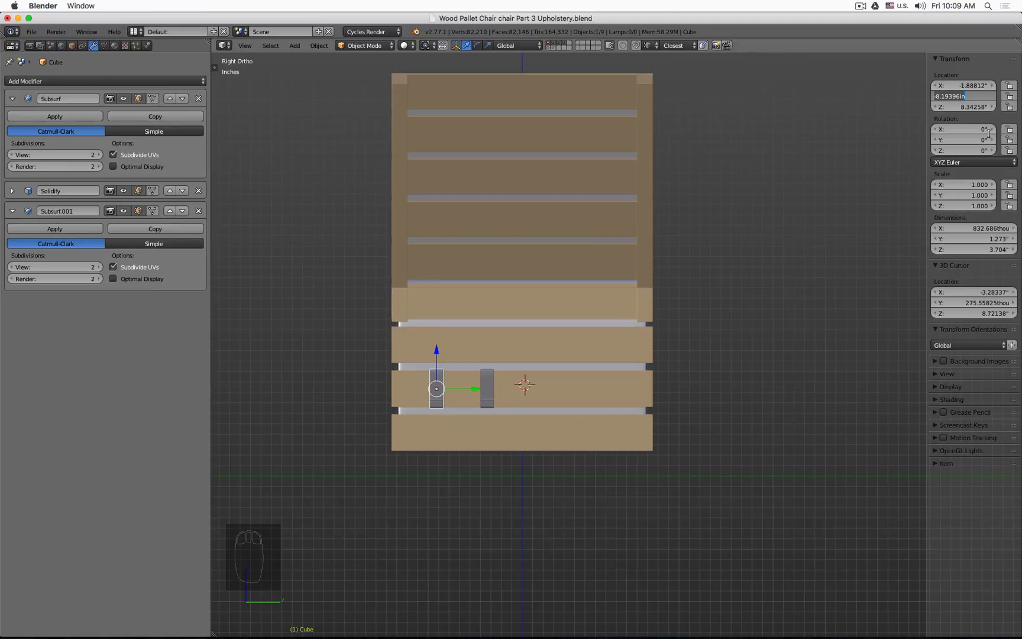
key(Return)
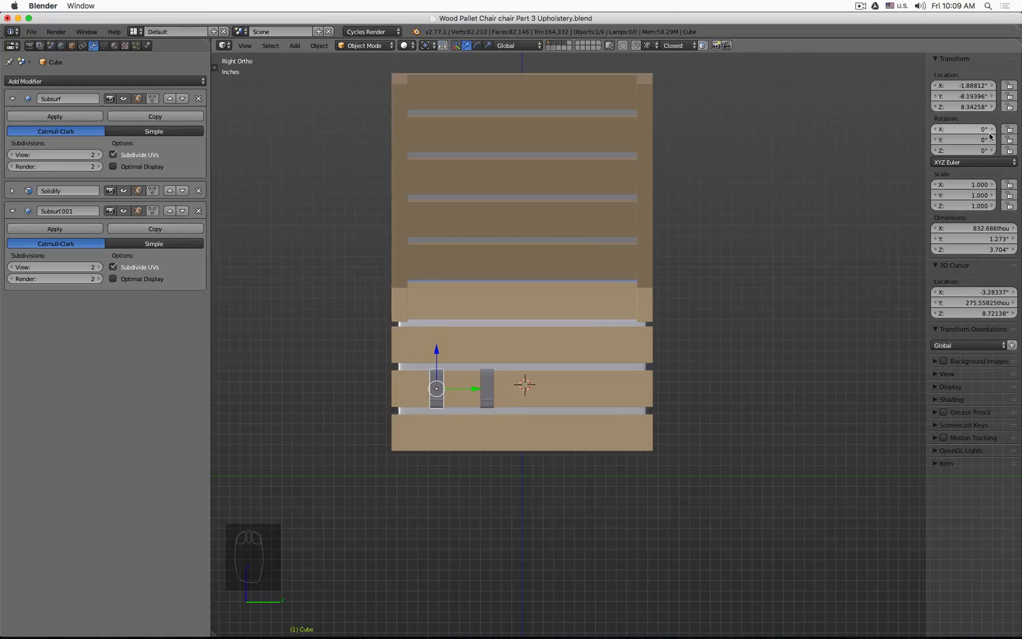
click(487, 382)
click(969, 97)
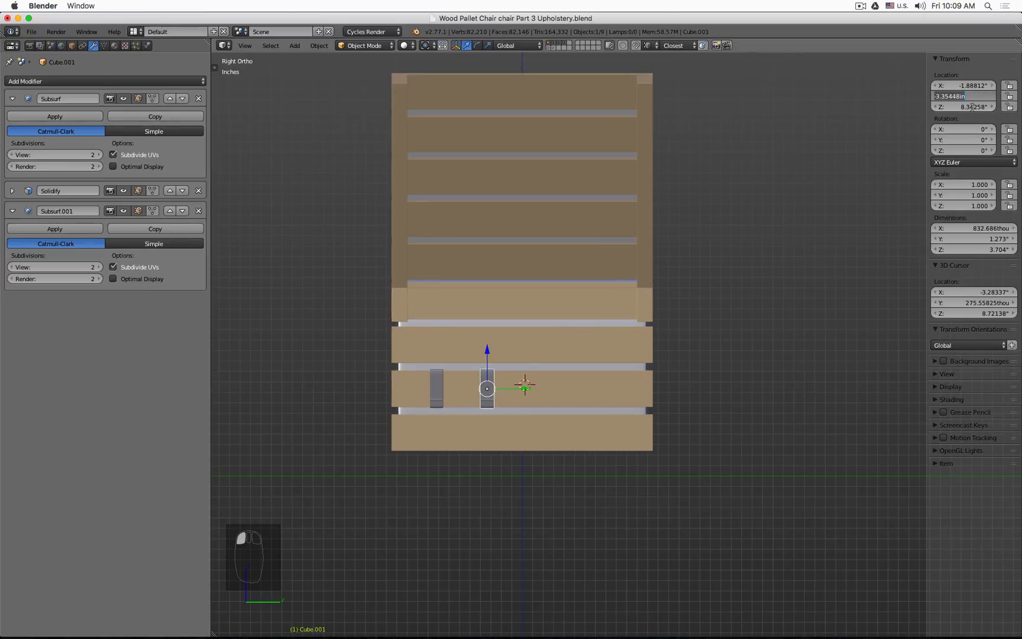
key(ctrl+v)
key(Left)
key(Left)
key(Left)
key(Left)
key(Left)
key(Left)
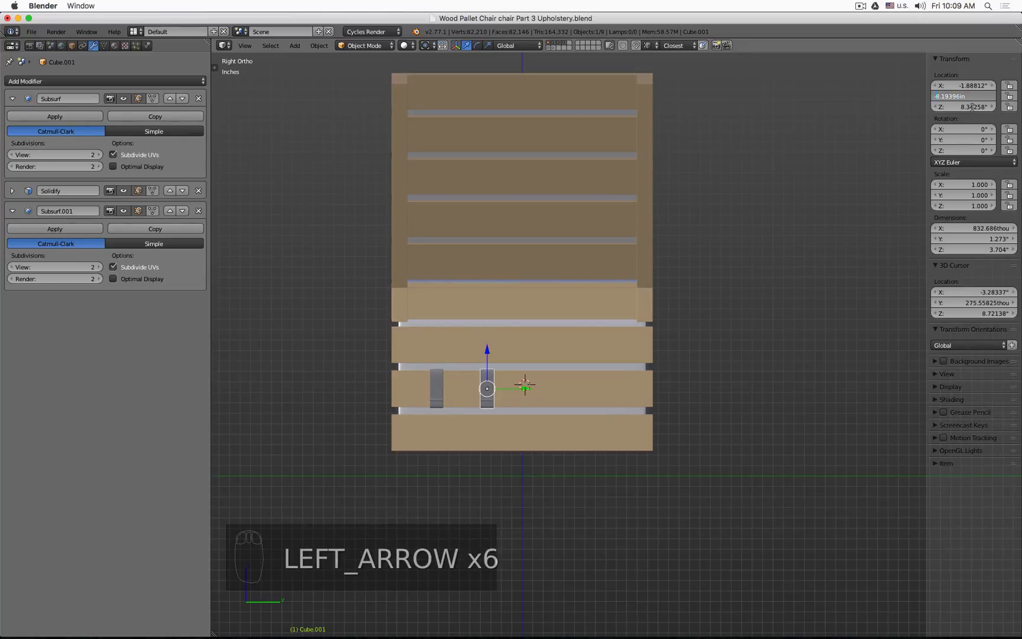
key(BackSpace)
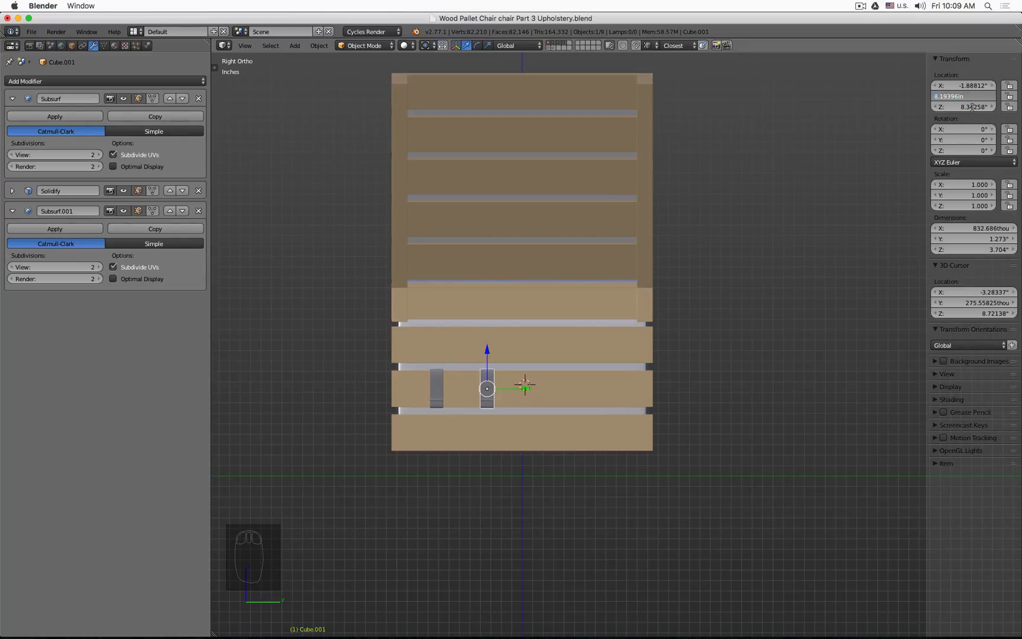
key(Return)
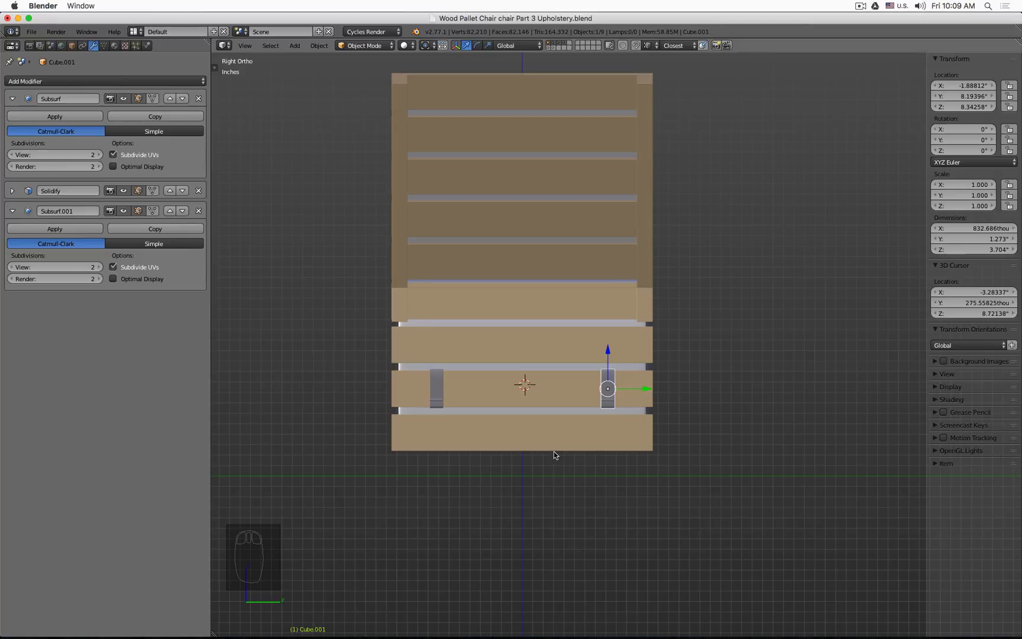
Step: Edit the copied flap and move its lower tip vertices outward
key(a)
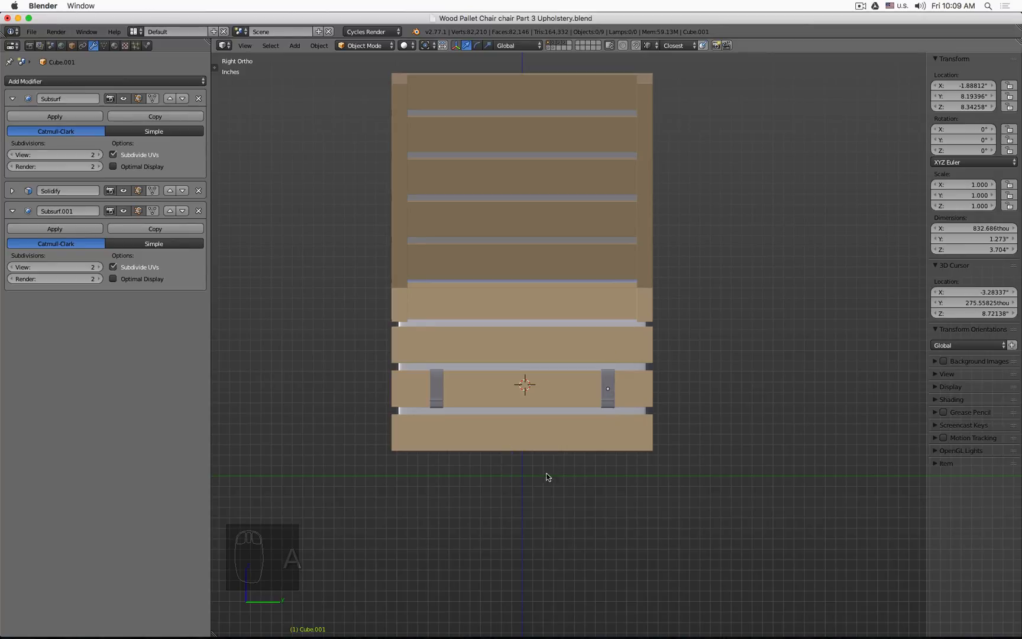
middle_drag(506, 486, 498, 402)
scroll(460, 345, up, 8)
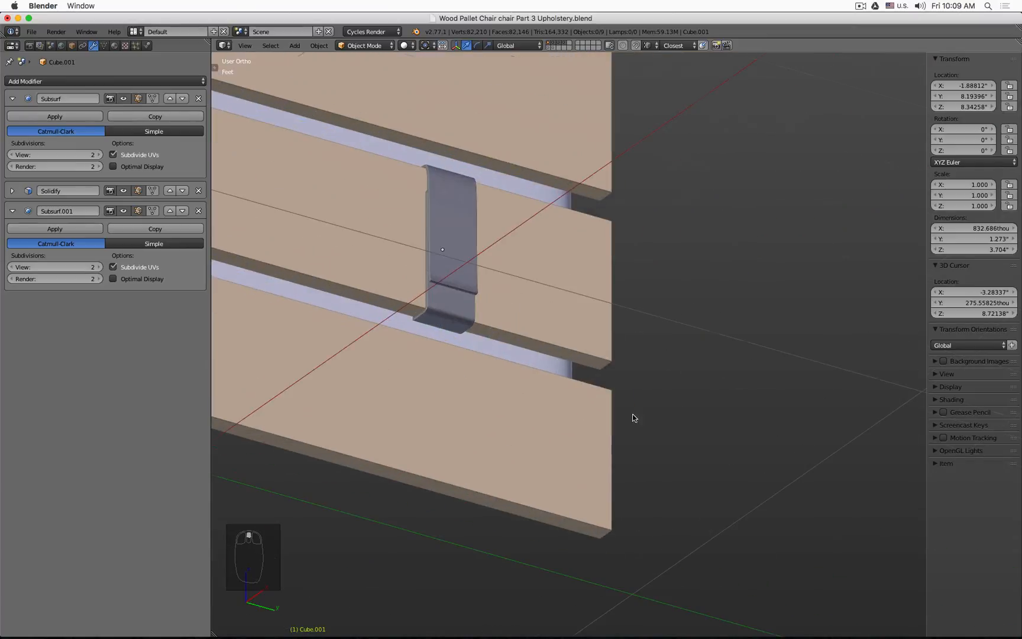
click(468, 280)
key(Tab)
key(KP_1)
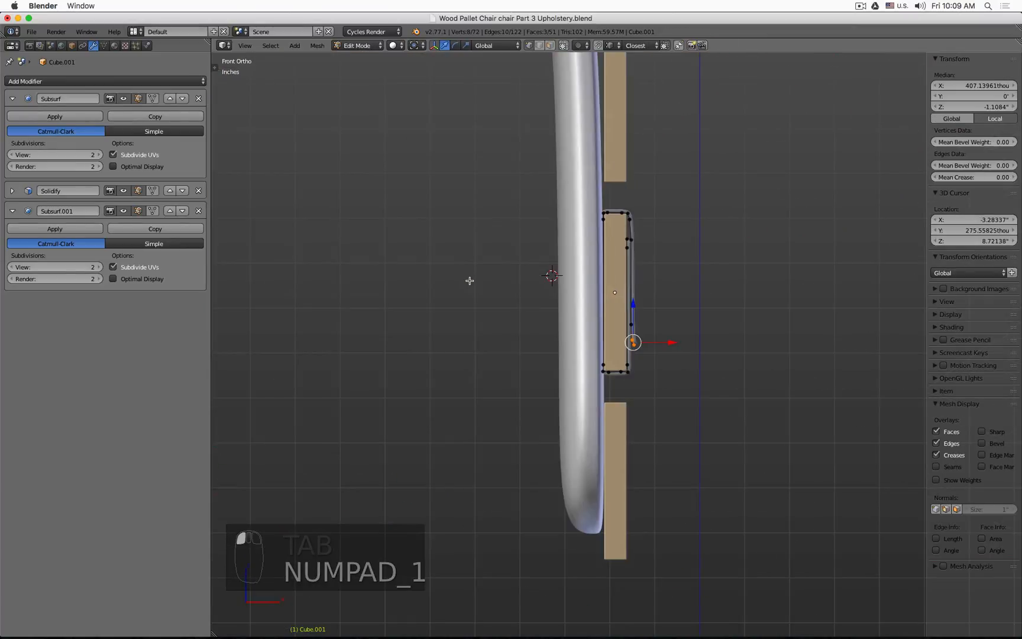
key(z)
scroll(538, 290, up, 5)
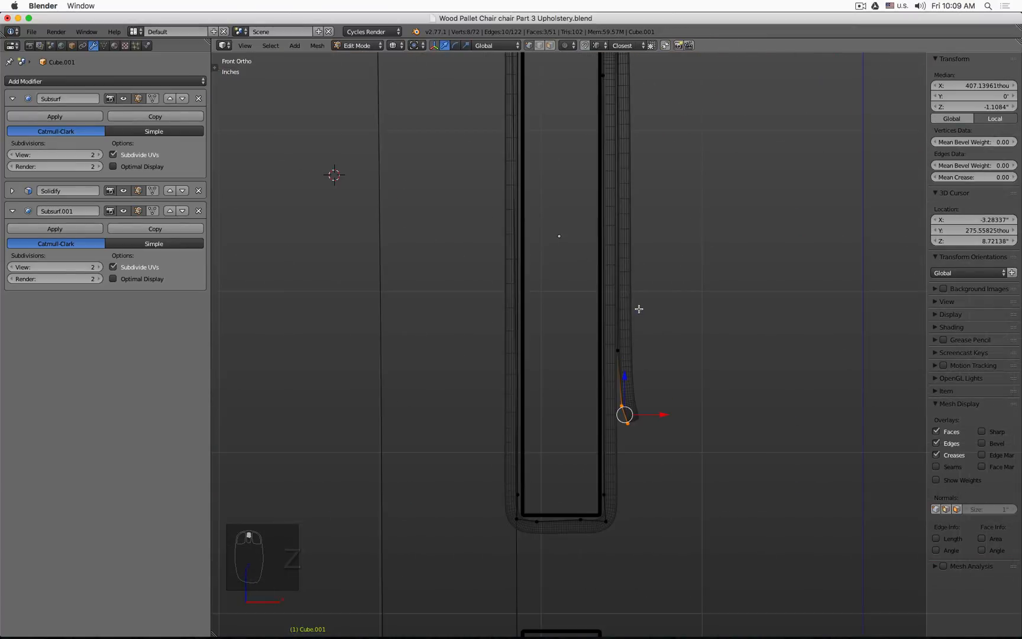
key(g)
click(695, 417)
middle_drag(695, 418, 482, 462)
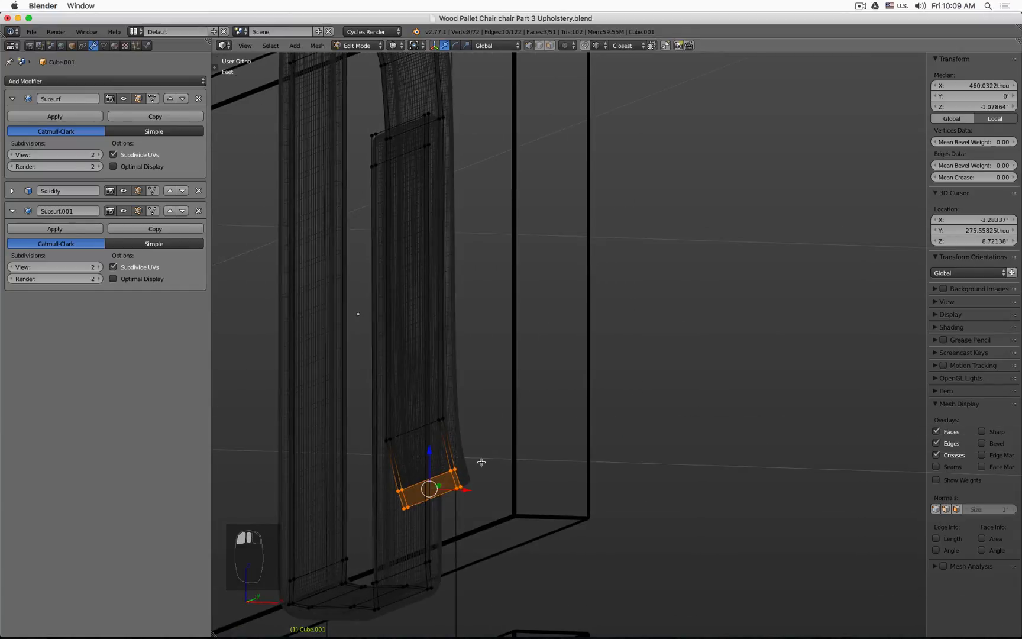
Step: Box-select the copied flap's tip vertices, move them further outward, and leave Edit Mode
key(a)
key(b)
drag(448, 458, 498, 515)
key(KP_1)
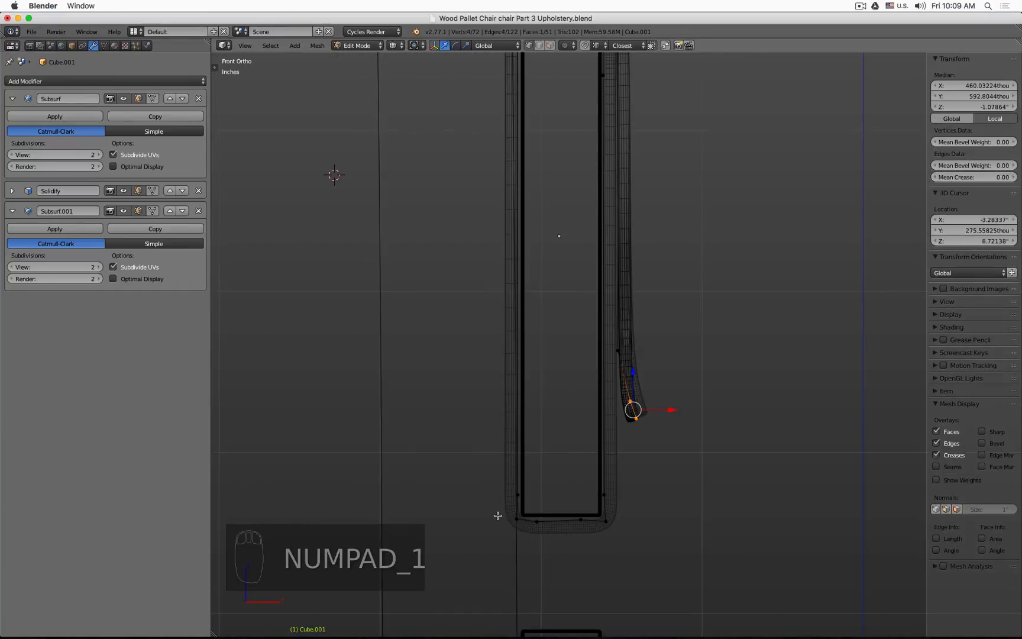
key(g)
click(741, 391)
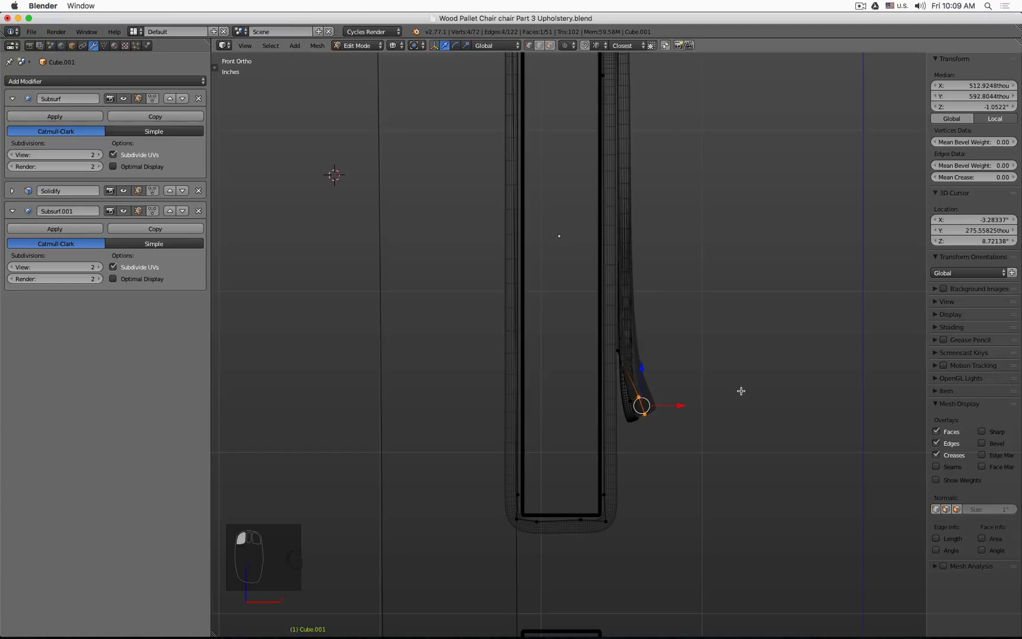
key(Tab)
key(z)
mouse_move(740, 392)
middle_down()
mouse_move(791, 424)
mouse_move(726, 402)
mouse_move(735, 394)
mouse_move(655, 374)
mouse_move(862, 453)
middle_up()
scroll(655, 374, down, 5)
scroll(549, 316, up, 7)
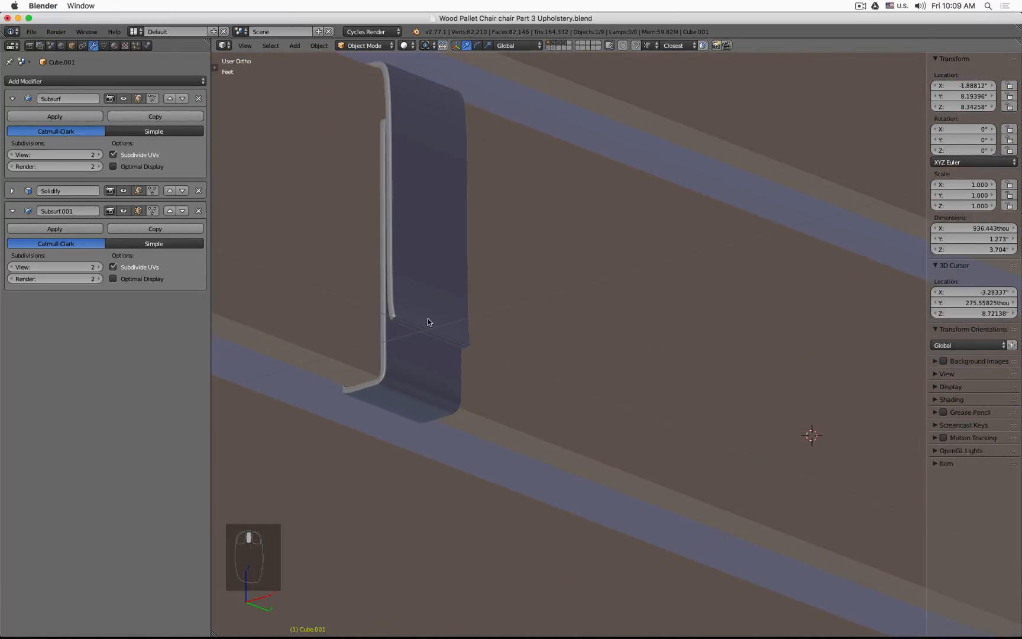
Step: Add an edge loop across the middle of the original flap and return to Object Mode
right_click(432, 325)
key(Tab)
key(ctrl+r)
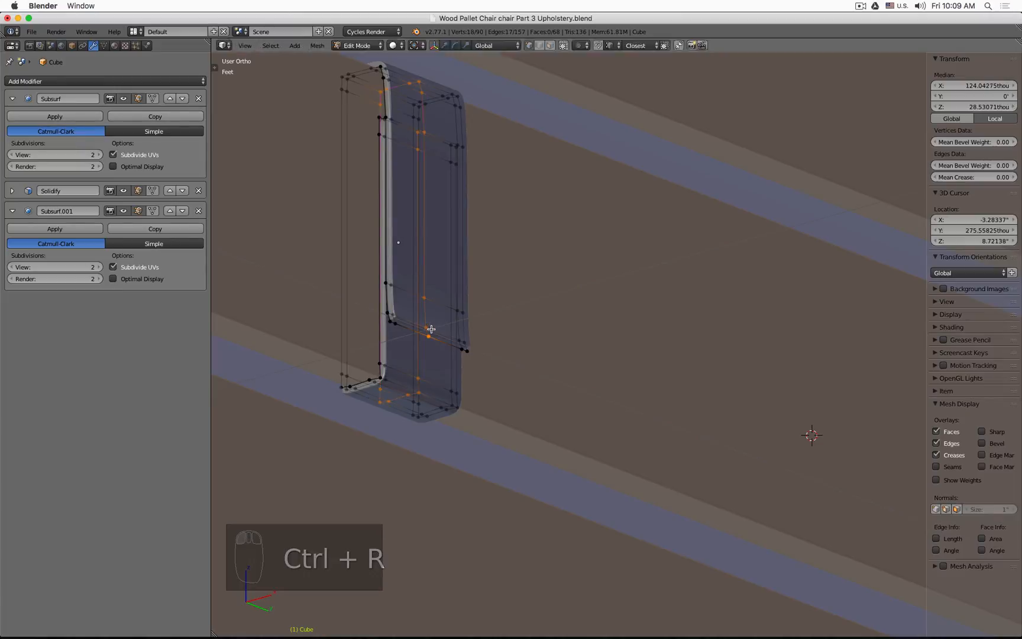
right_click(431, 329)
scroll(432, 328, up, 3)
key(a)
key(b)
drag(412, 312, 465, 322)
key(Tab)
scroll(465, 323, down, 3)
middle_drag(515, 364, 550, 358)
scroll(550, 359, down, 4)
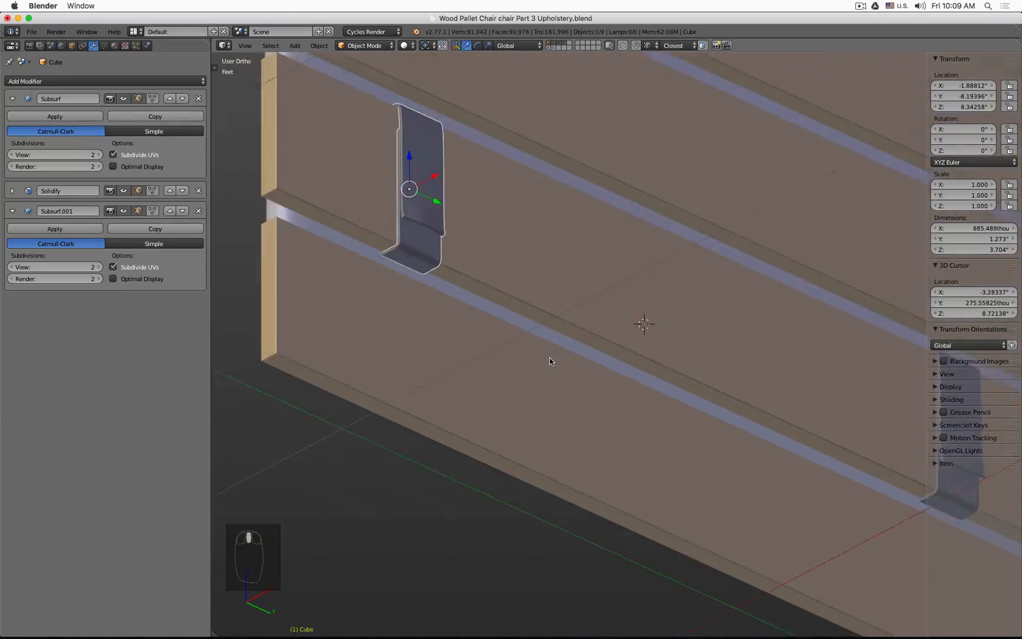
Step: Deselect everything and view both flaps from the front in wireframe
scroll(556, 355, down, 1)
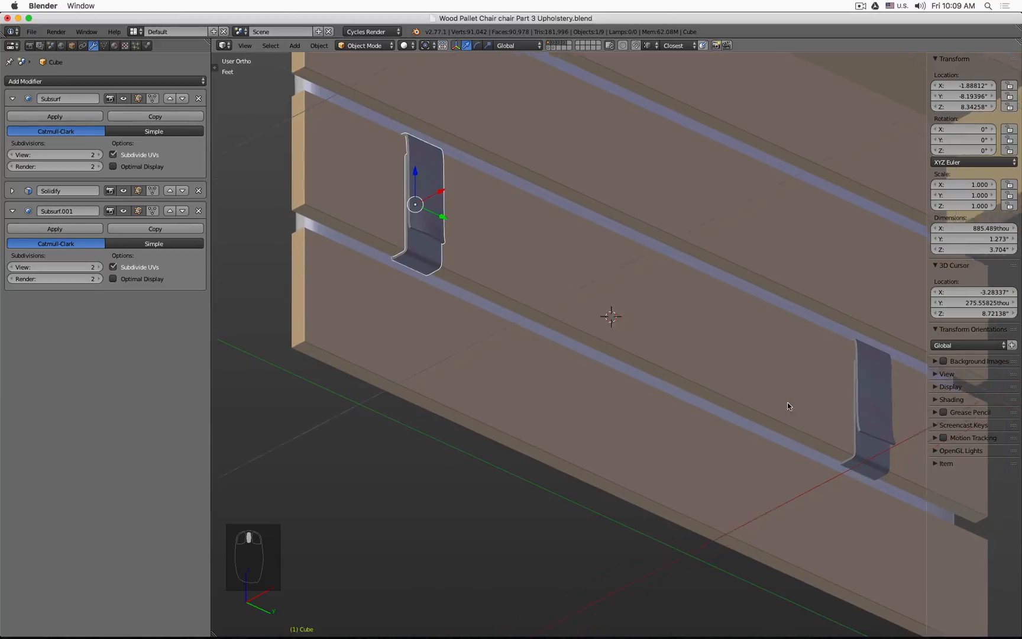
shift+middle_drag(787, 405, 696, 353)
scroll(696, 353, down, 1)
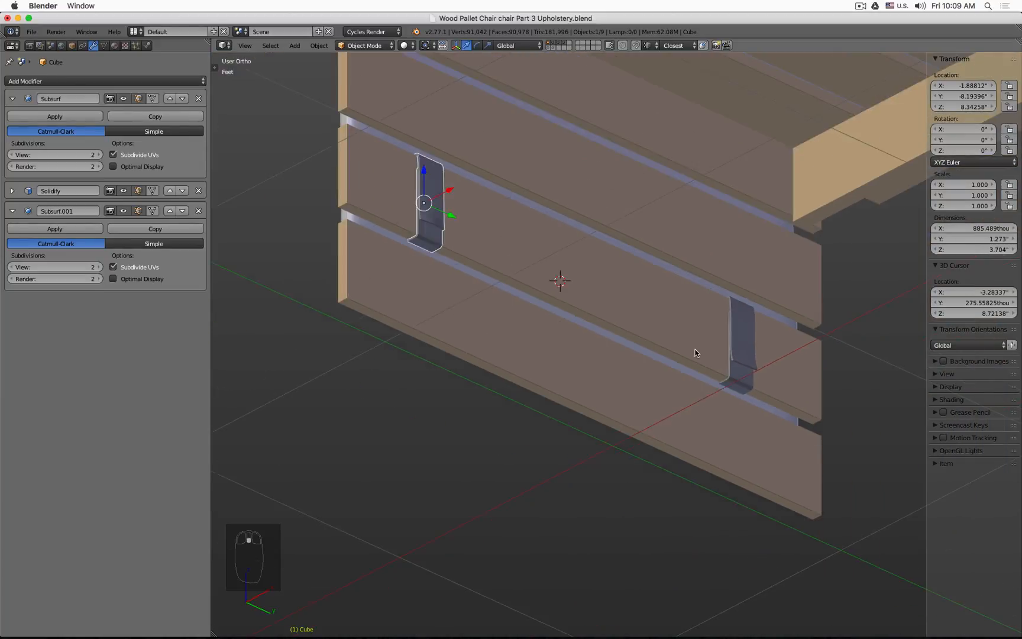
key(a)
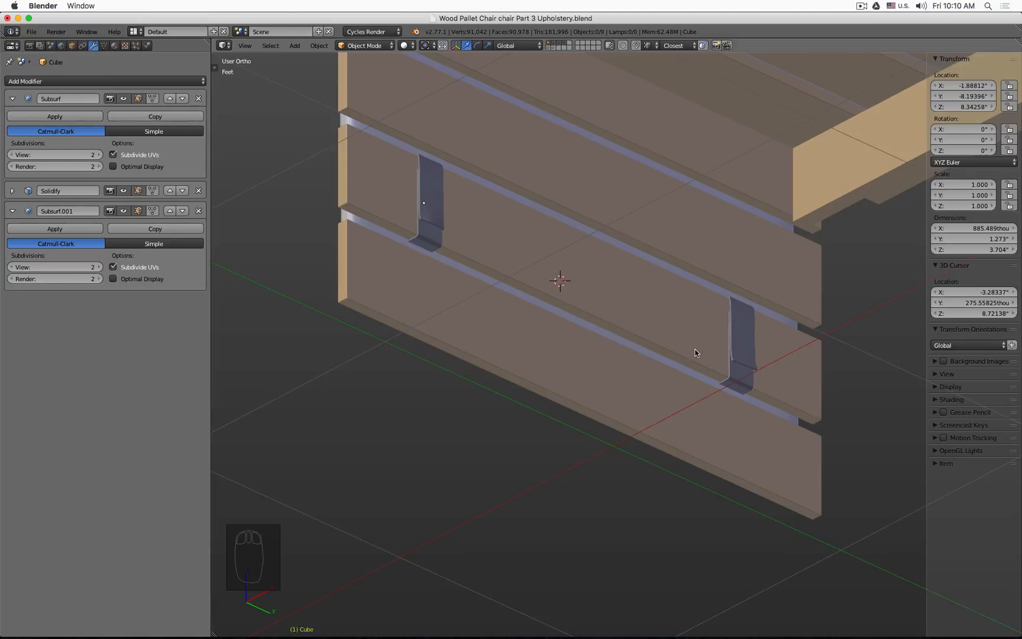
key(KP_1)
key(z)
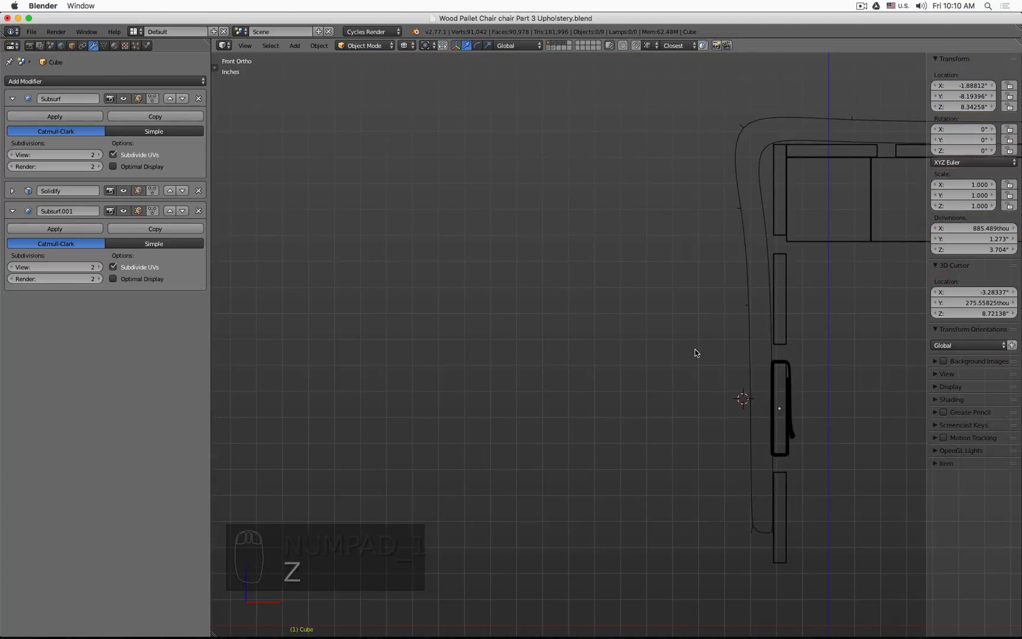
Step: Box-select both flaps and duplicate them up onto the backrest slat
shift+middle_drag(879, 442, 621, 422)
key(b)
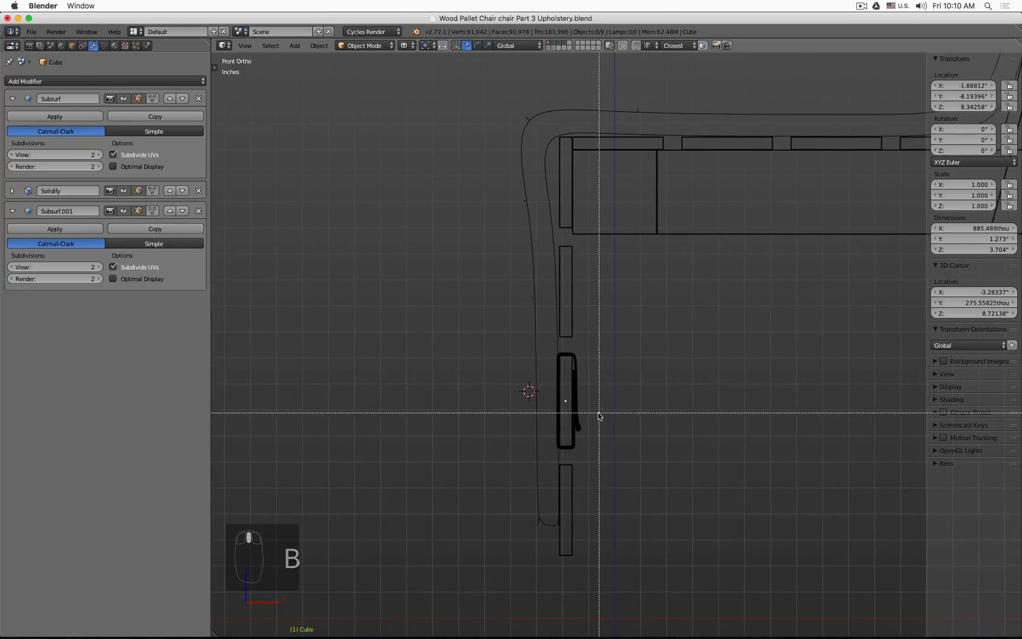
drag(598, 413, 575, 439)
scroll(600, 428, down, 3)
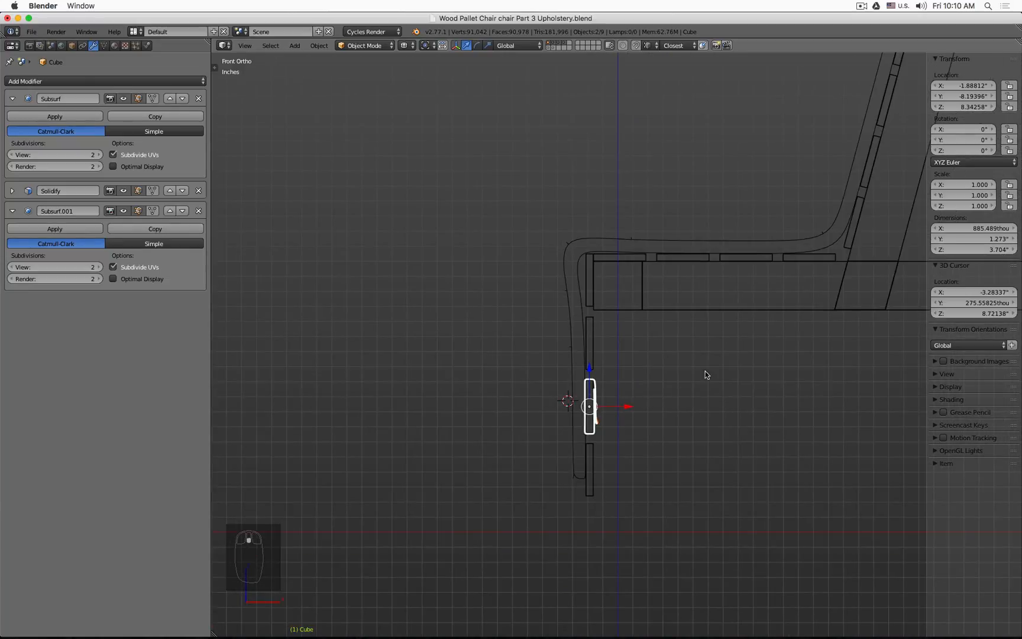
shift+middle_drag(705, 370, 467, 472)
key(shift+d)
click(769, 157)
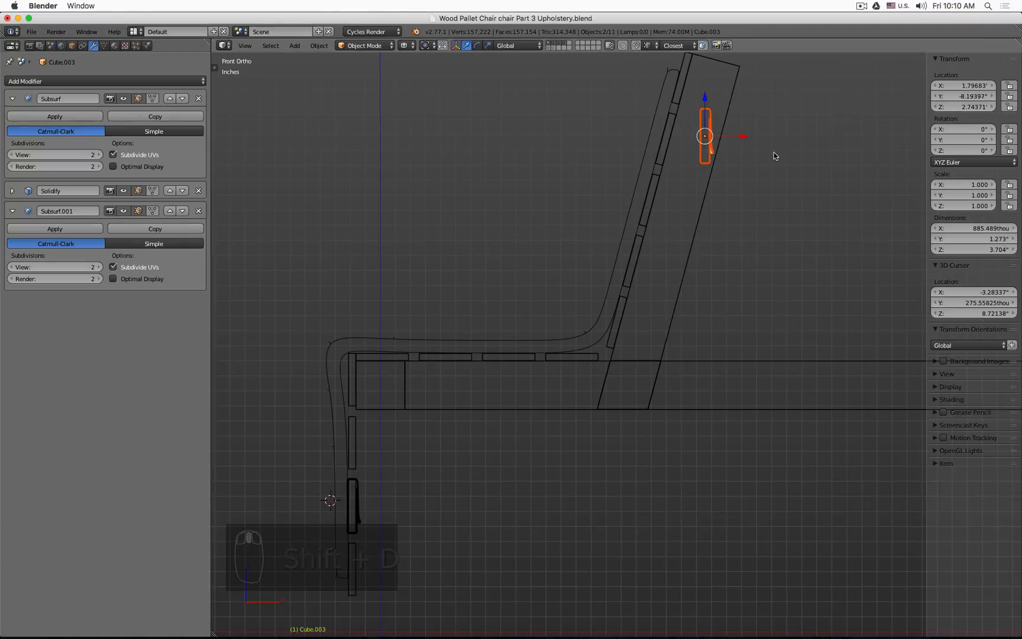
Step: Move the duplicated flaps onto the backrest slat and rotate them about 15.7° to follow its tilt
shift+middle_drag(772, 155, 767, 281)
scroll(683, 317, up, 5)
scroll(684, 316, up, 2)
key(g)
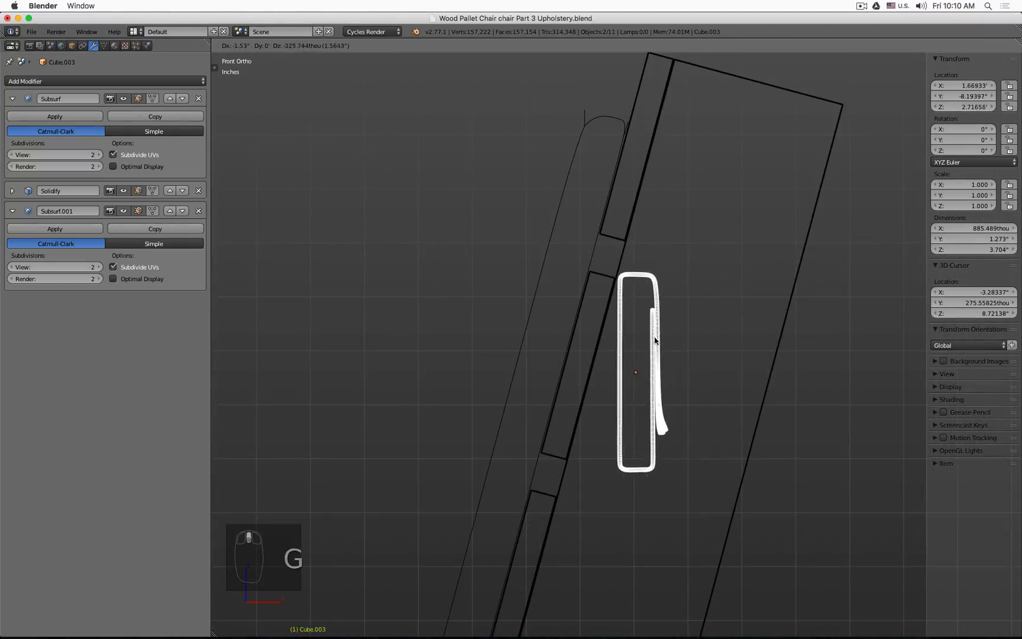
click(612, 335)
key(r)
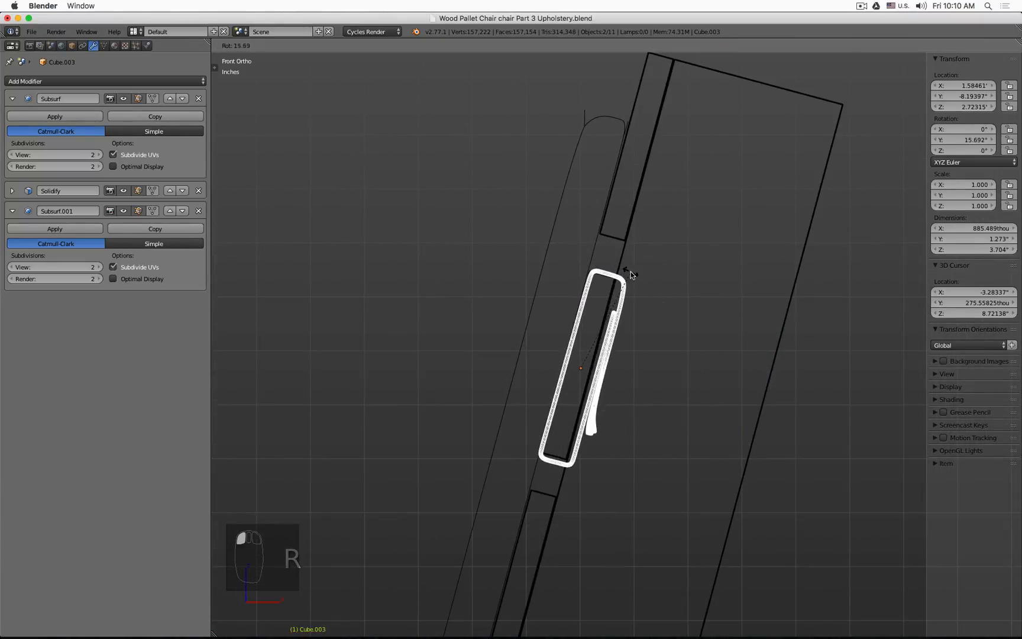
click(630, 278)
scroll(618, 284, up, 2)
key(g)
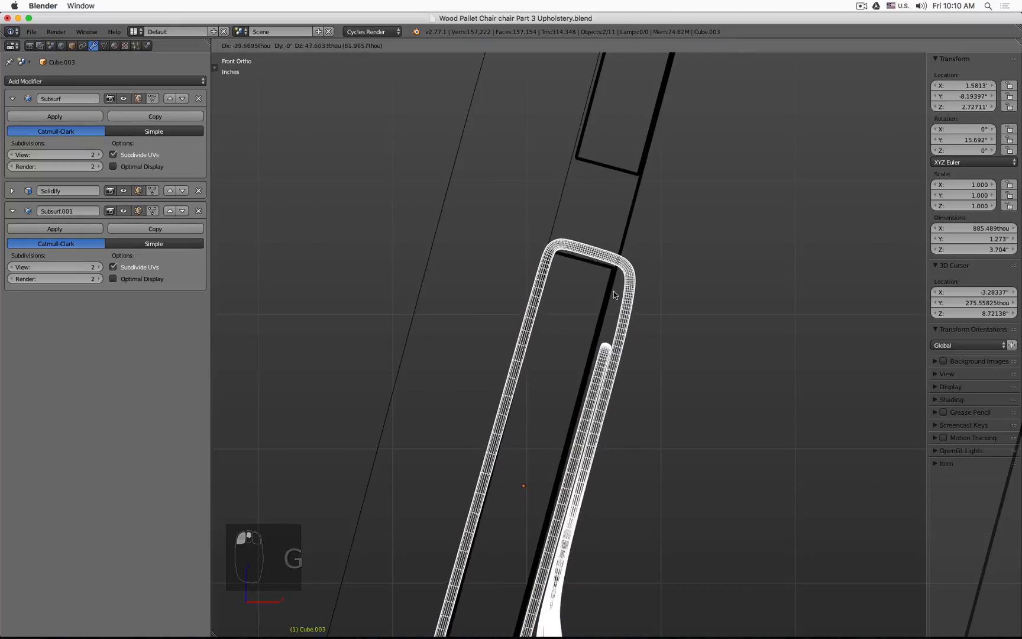
click(613, 291)
Step: Rotate the duplicated flaps to about 14.8° and nudge them into place on the slat
shift+middle_drag(582, 383, 632, 300)
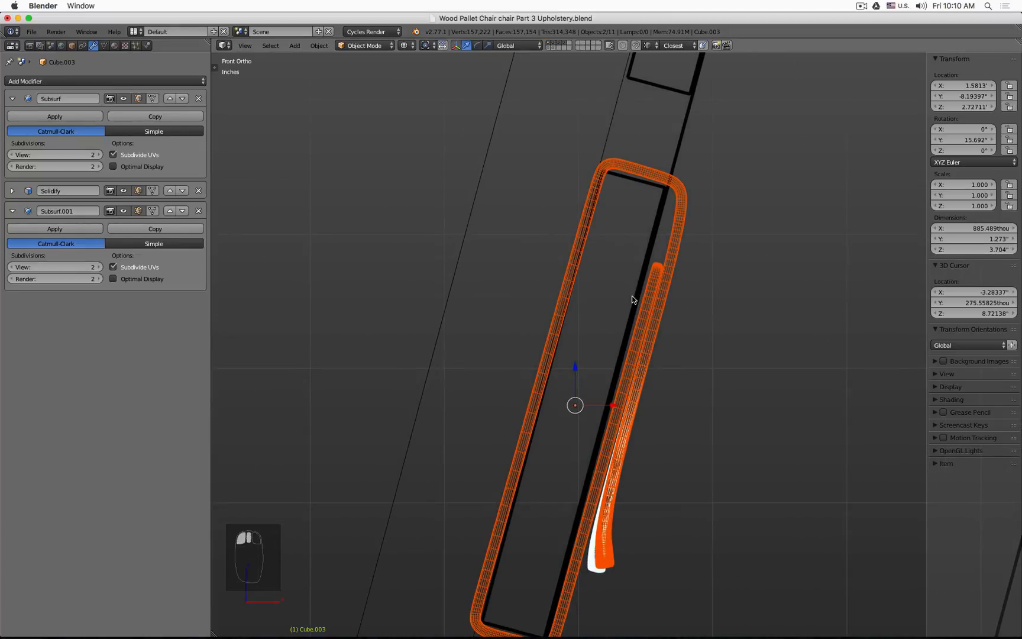
key(r)
click(655, 168)
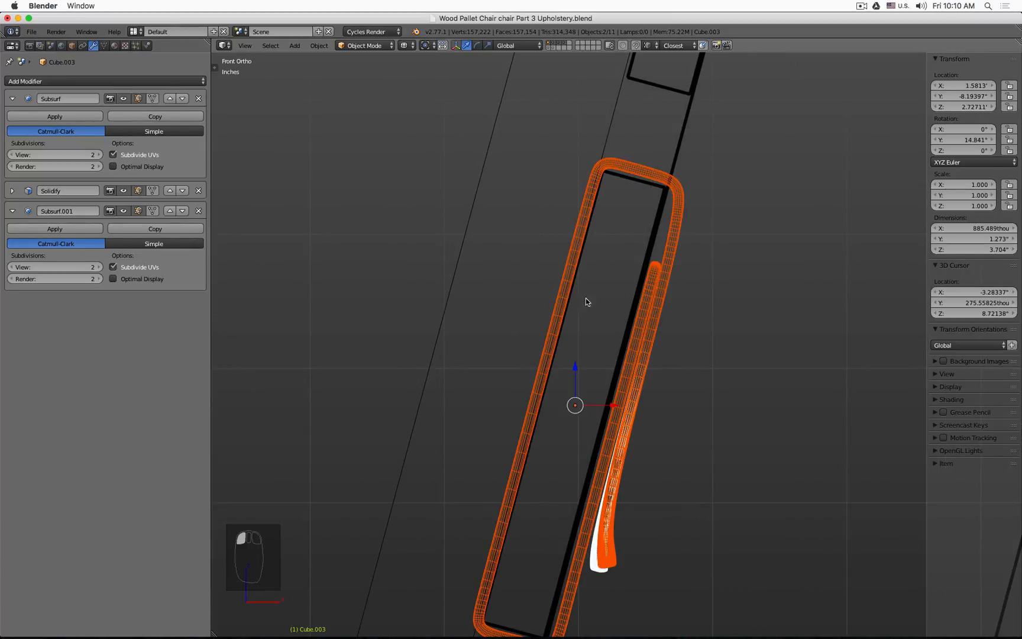
shift+middle_drag(585, 302, 599, 233)
key(g)
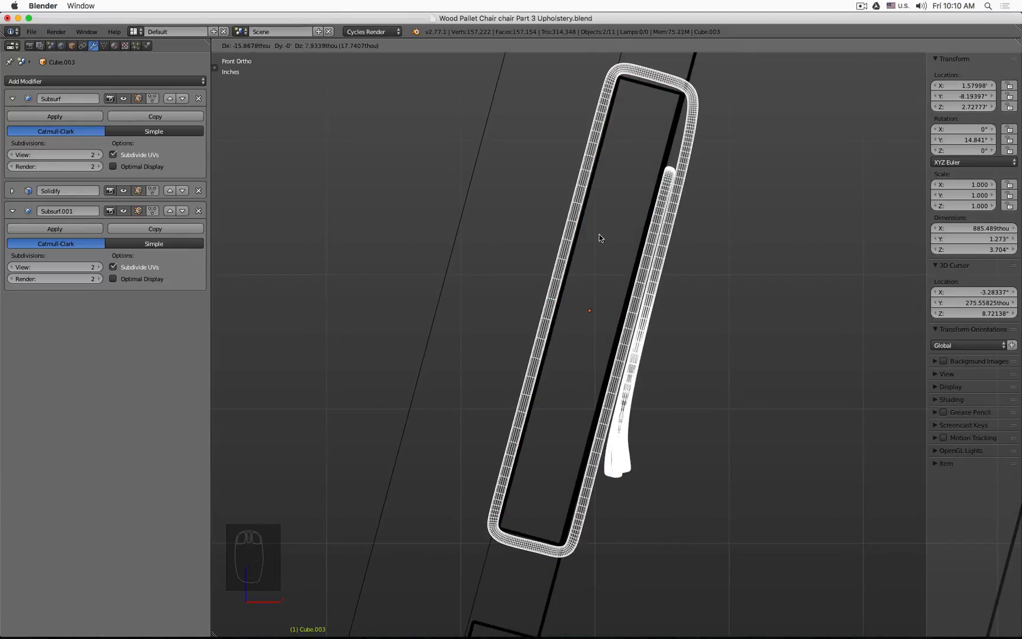
click(600, 238)
Step: Select the backrest and hide it
scroll(689, 293, down, 6)
right_click(771, 314)
key(g)
click(771, 315)
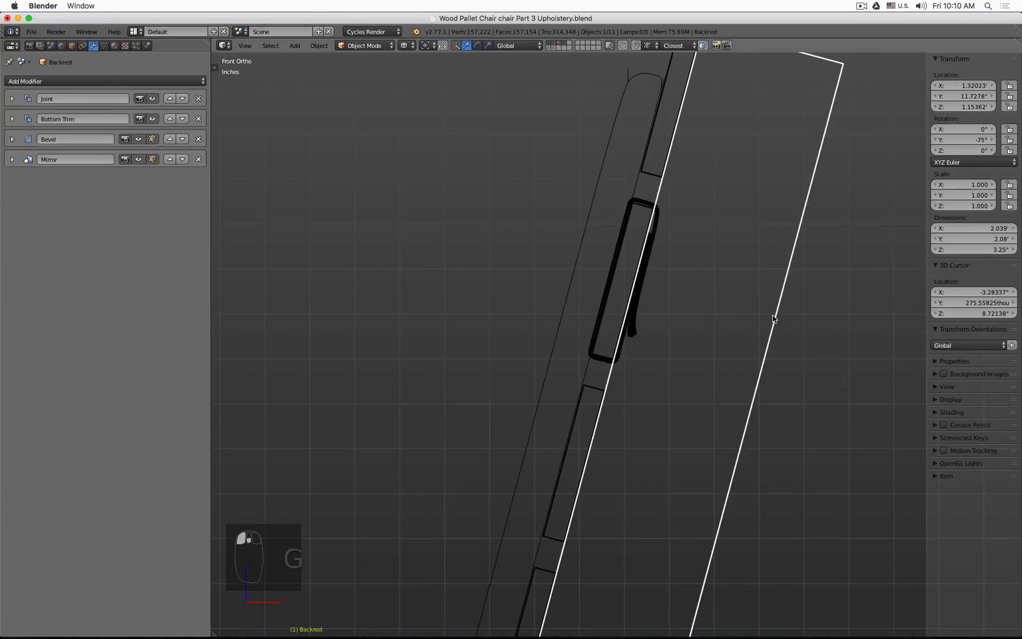
key(h)
Step: Box-select the copied flaps, frame them, and switch the transform orientation to Local
scroll(662, 315, up, 5)
key(b)
drag(559, 353, 647, 268)
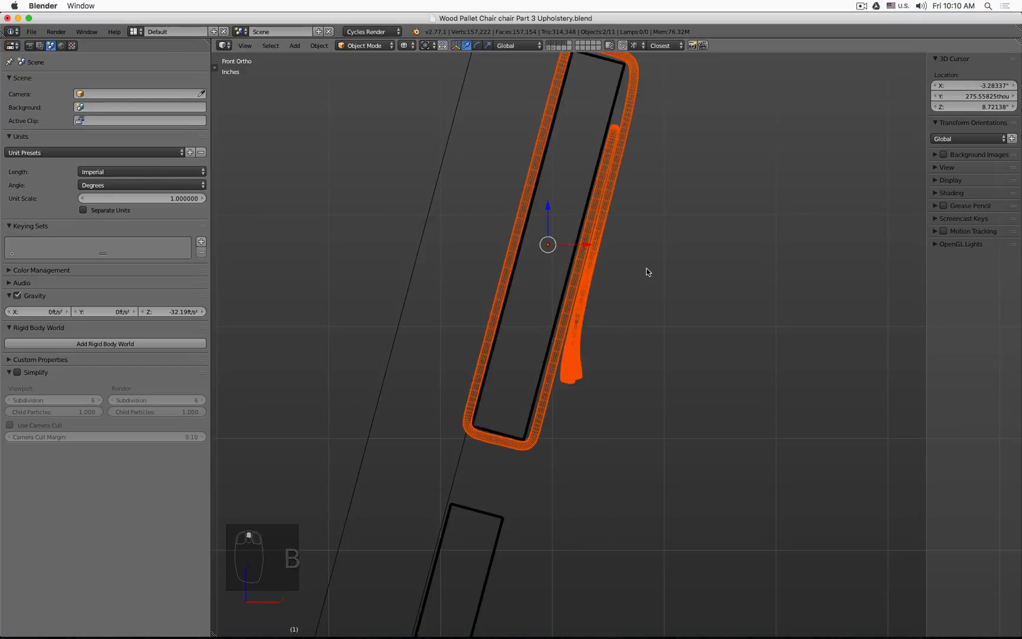
key(KP_Decimal)
click(516, 45)
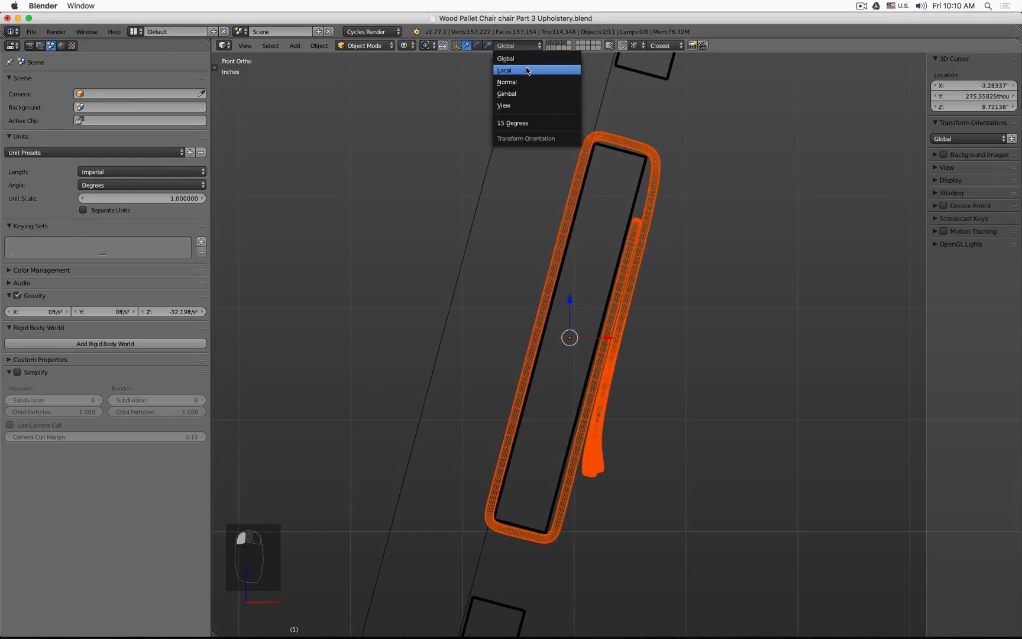
click(528, 71)
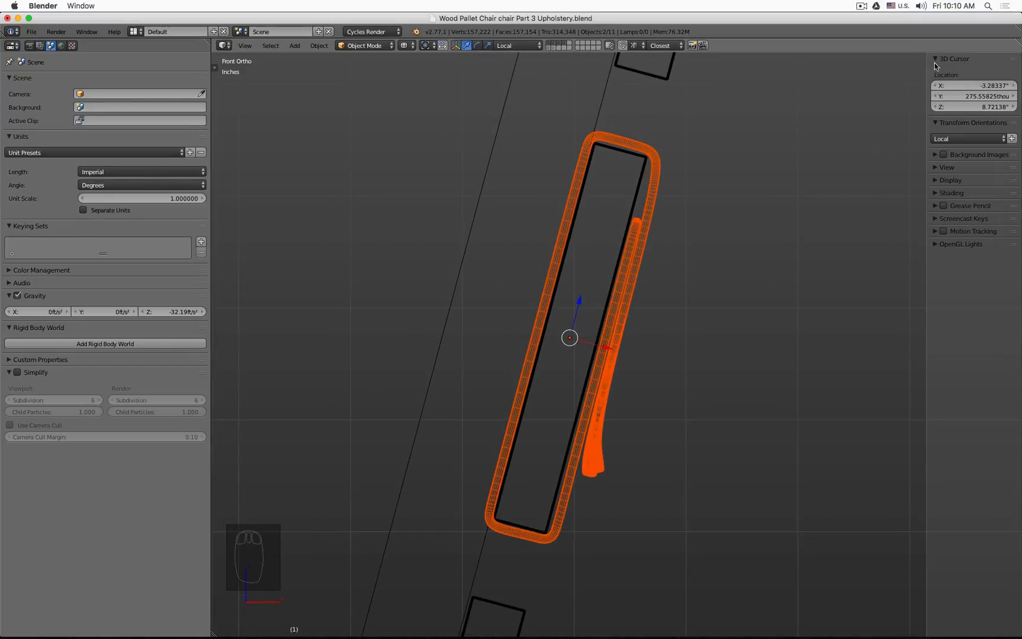
Step: Set the copied curled flap's Y rotation to 15°
scroll(940, 177, up, 2)
right_click(653, 188)
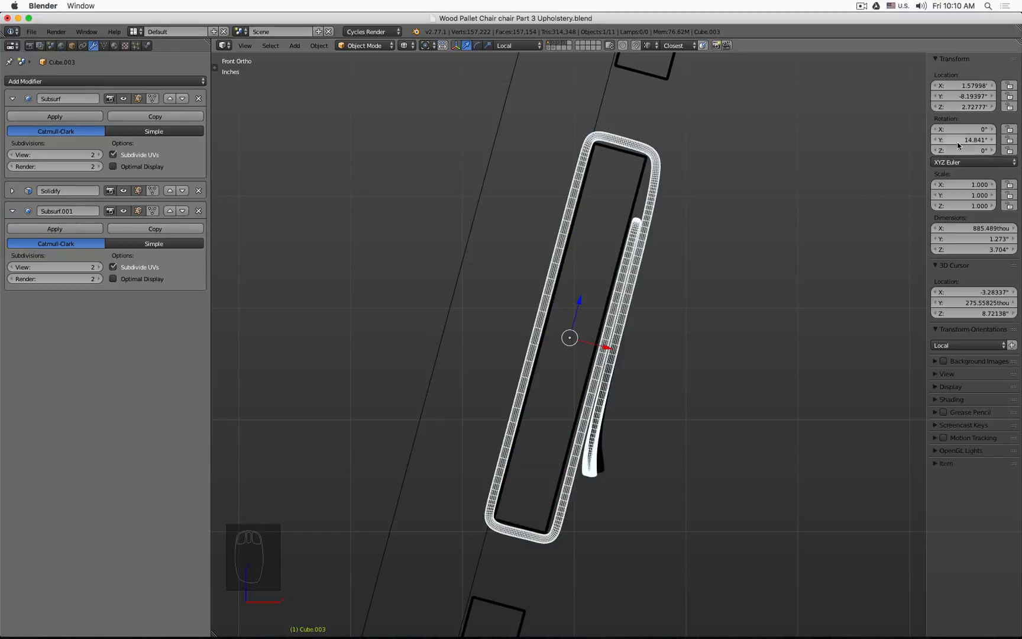
click(595, 118)
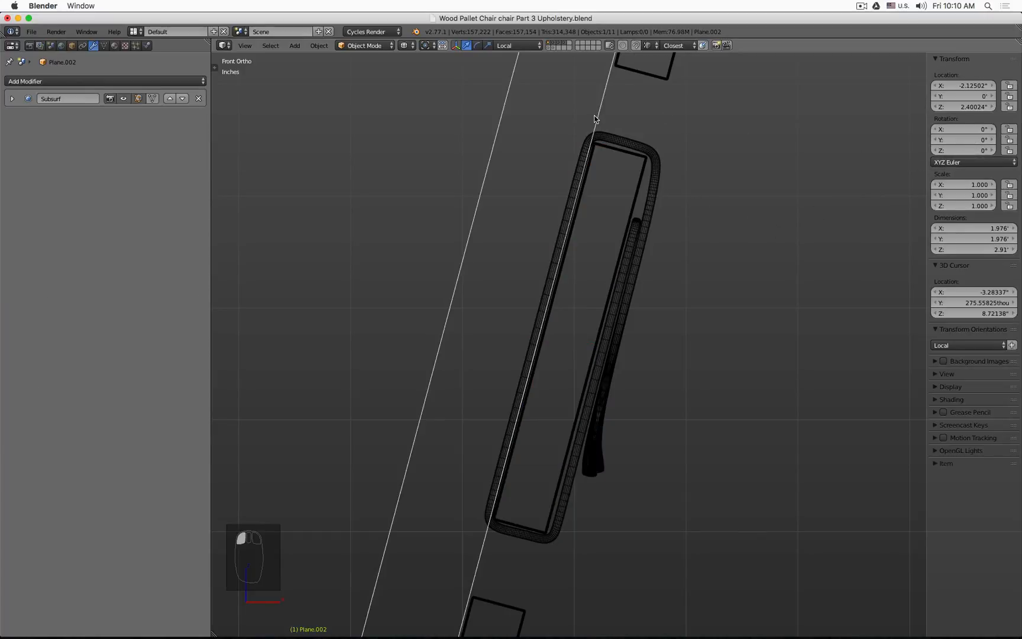
right_click(633, 139)
click(959, 140)
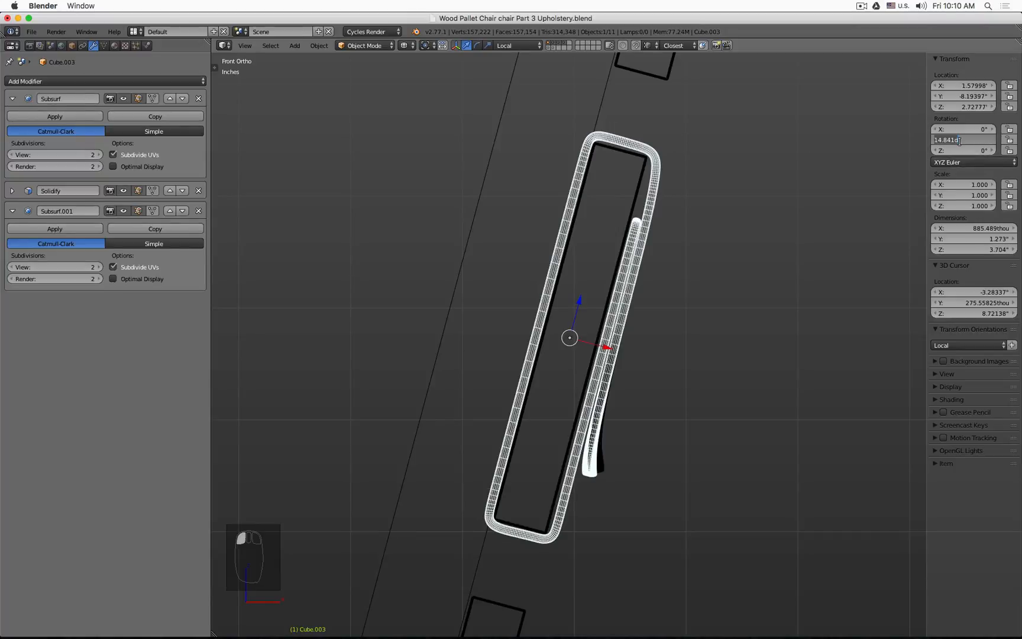
key(Return)
right_click(600, 469)
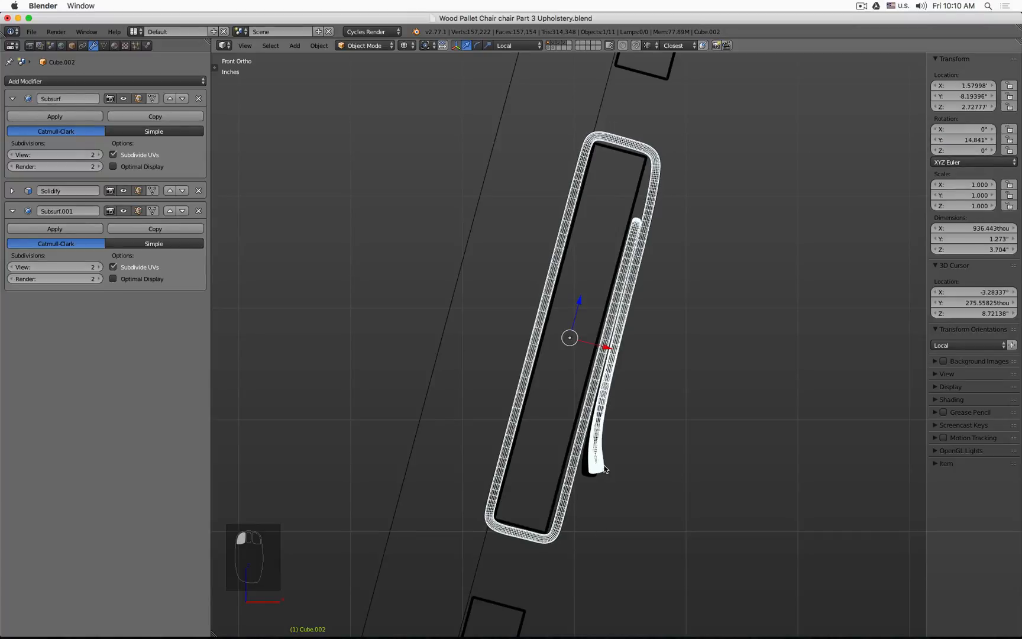
click(963, 140)
text(15)
key(Return)
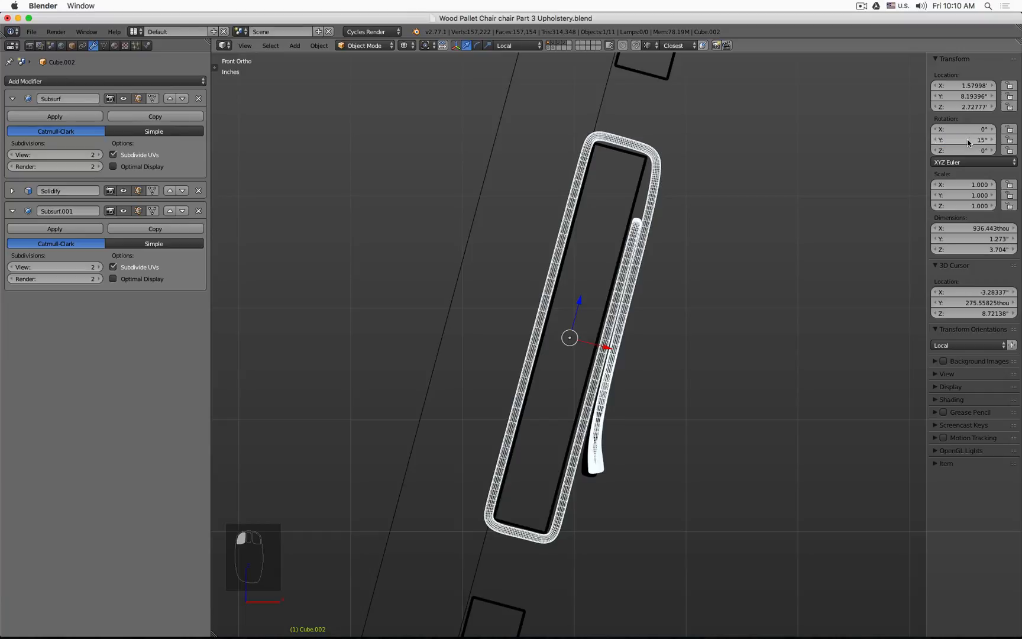
Step: Box-select the copied curled flap and move it slightly along its local X axis
key(b)
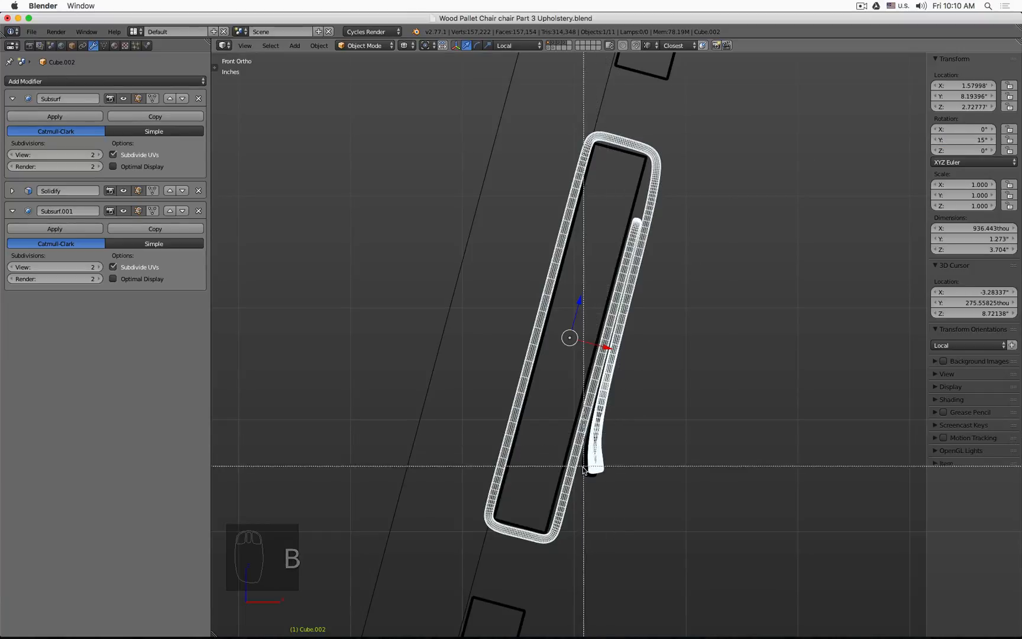
drag(564, 467, 591, 386)
scroll(592, 367, up, 3)
scroll(595, 331, down, 2)
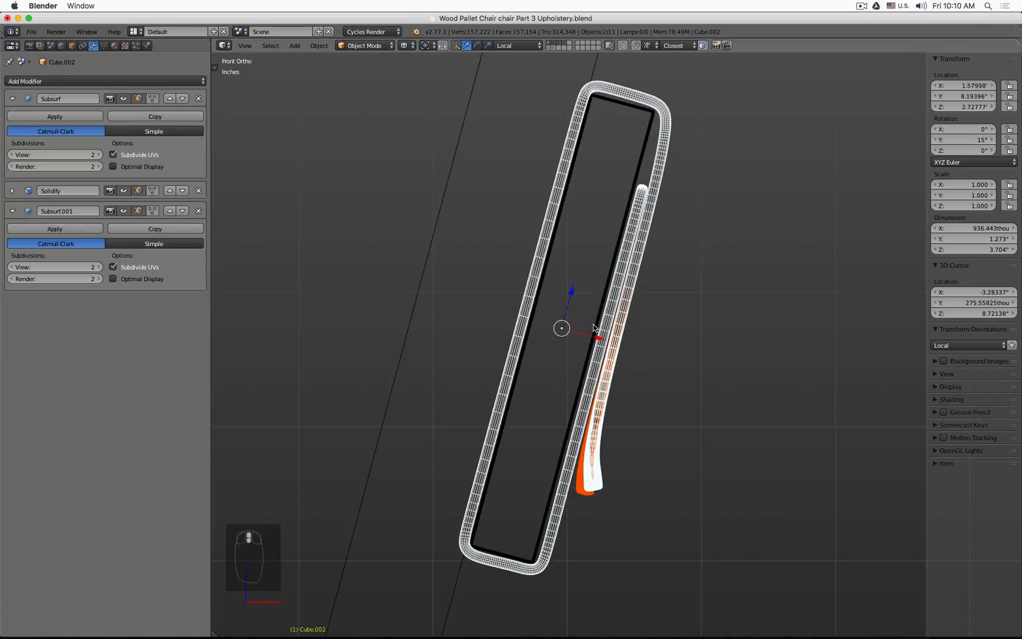
key(g)
key(x)
key(x)
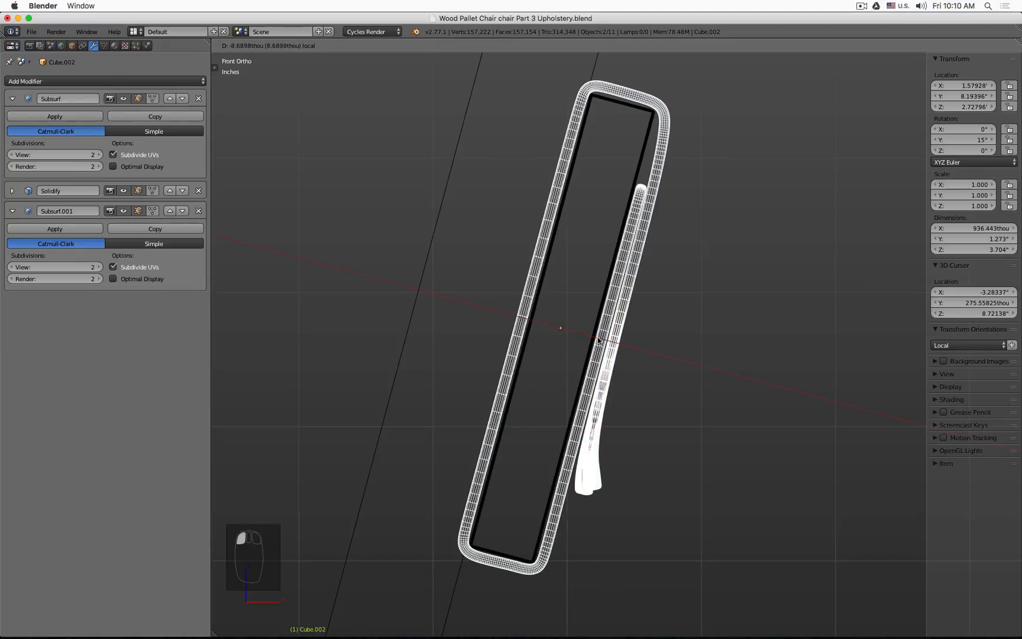
click(598, 338)
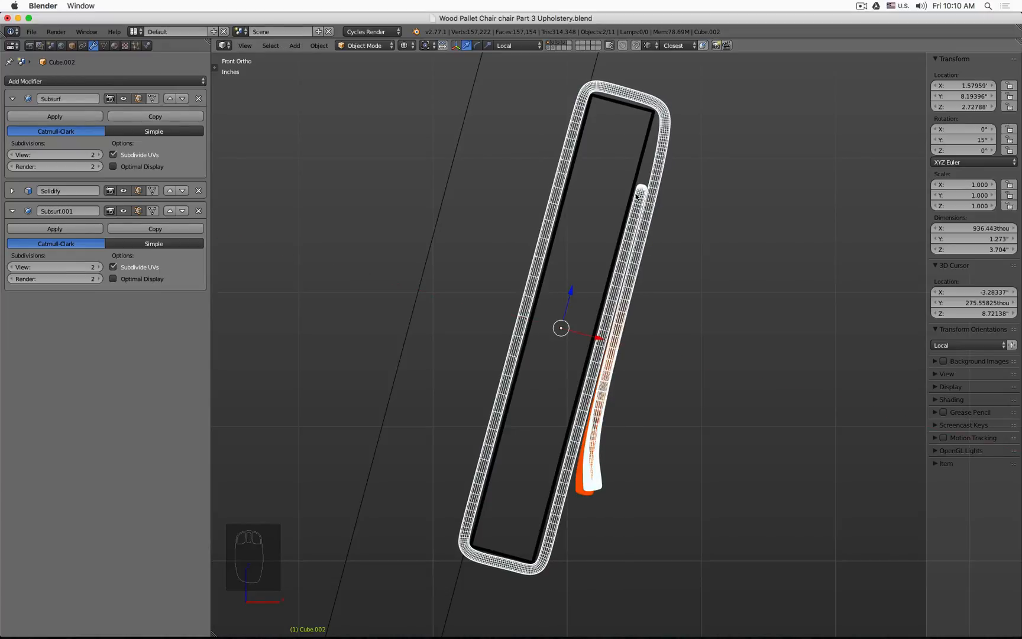
Step: Switch to solid shading, orbit to the copied curled flap, and enter its Edit Mode
scroll(616, 225, up, 3)
scroll(616, 226, down, 5)
middle_drag(702, 249, 684, 250)
key(z)
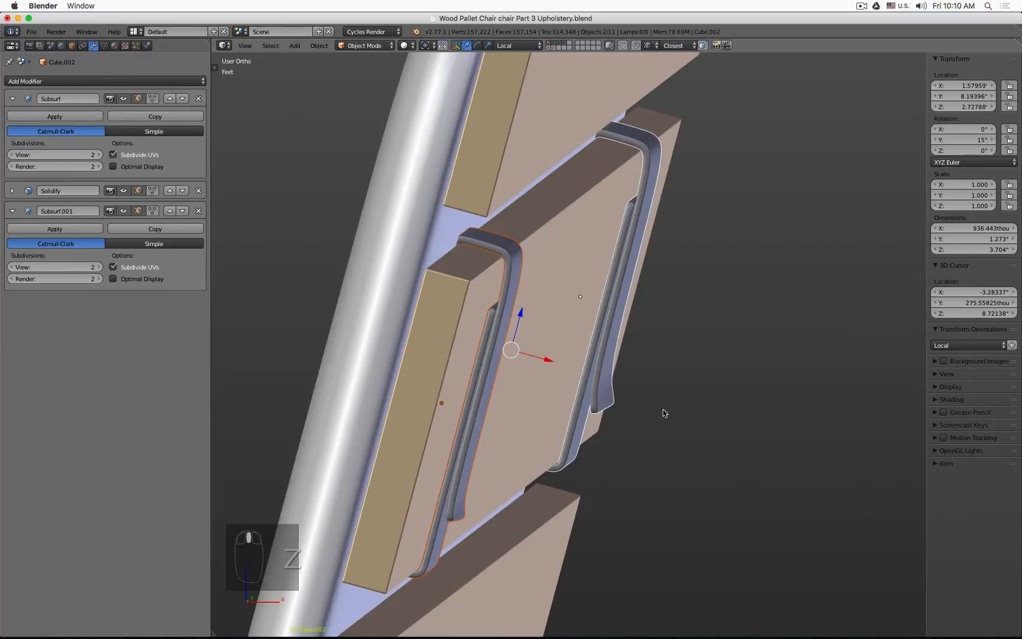
middle_drag(663, 413, 607, 383)
click(613, 412)
key(Tab)
key(Tab)
right_click(614, 403)
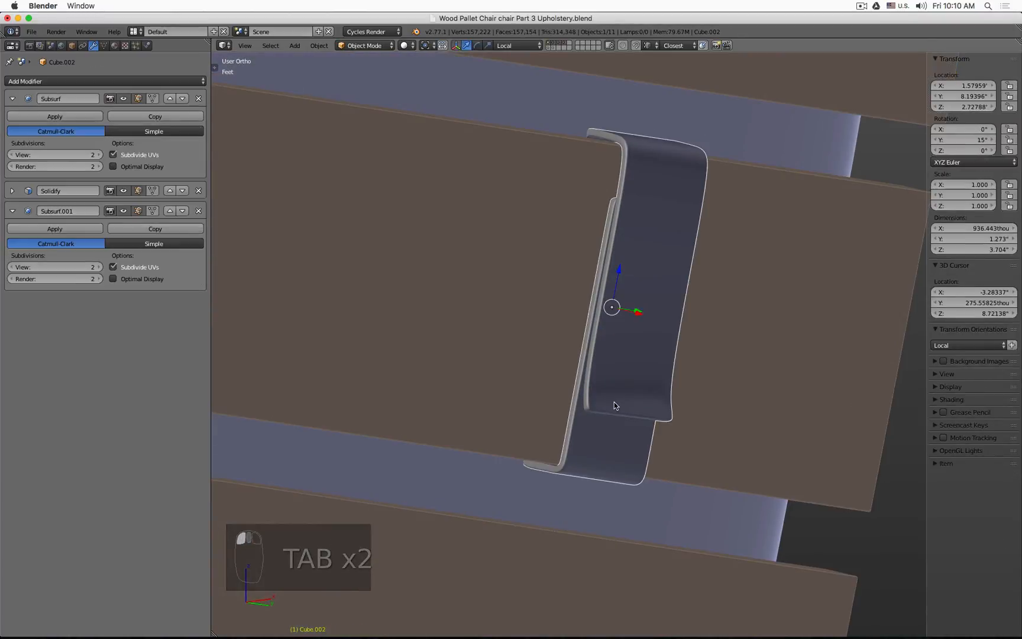
key(Tab)
scroll(609, 406, up, 2)
key(ctrl+r)
click(622, 412)
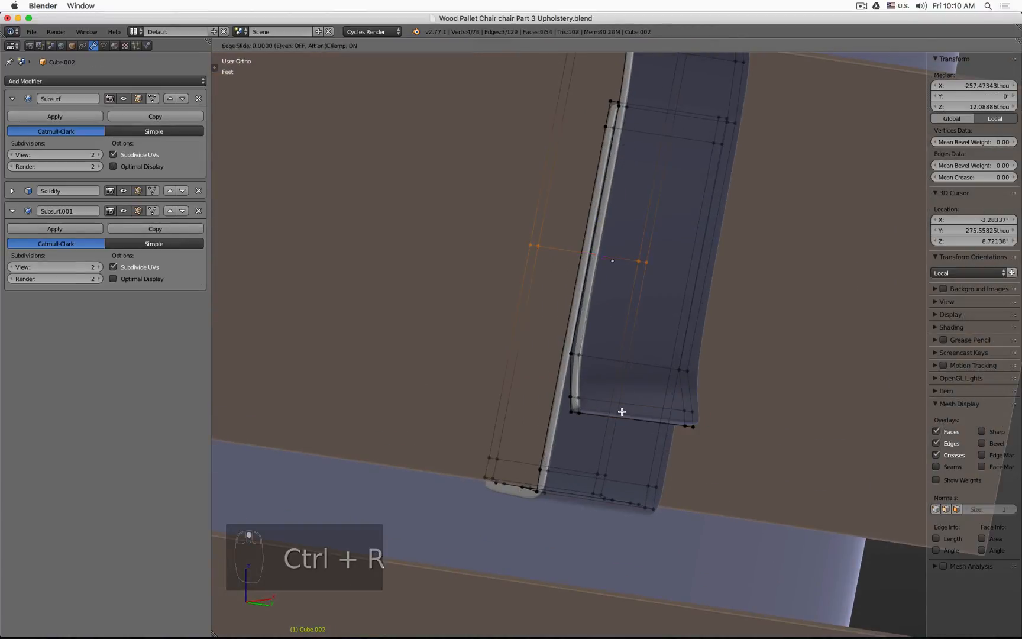
click(622, 411)
key(super+z)
Step: Add an edge loop to the copied curled flap, then box-select its tip vertices and reposition them in front view
key(ctrl+r)
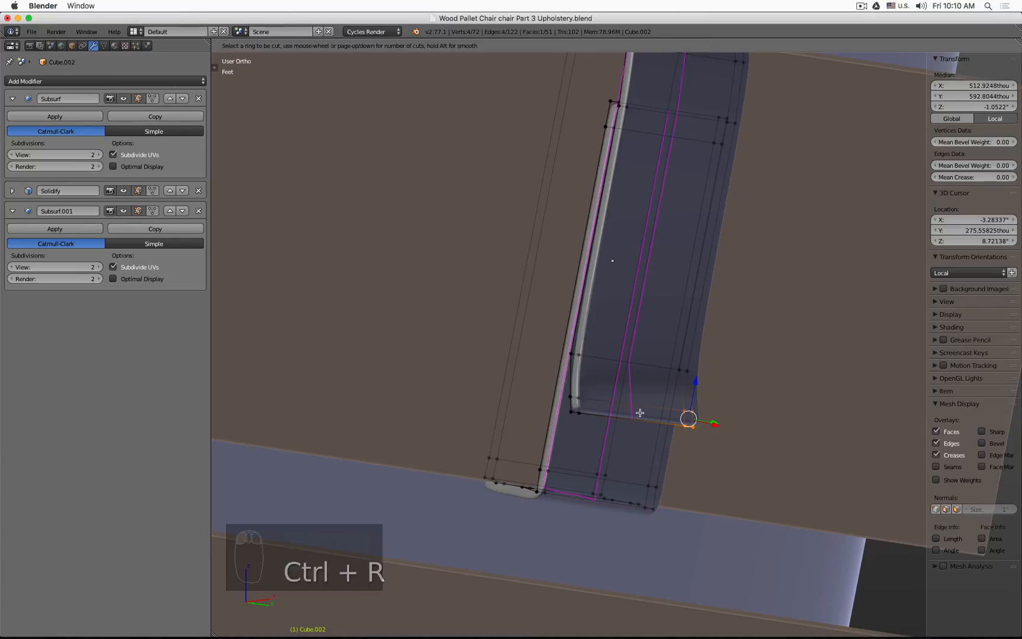
click(640, 413)
click(640, 413)
key(a)
key(b)
drag(623, 396, 649, 425)
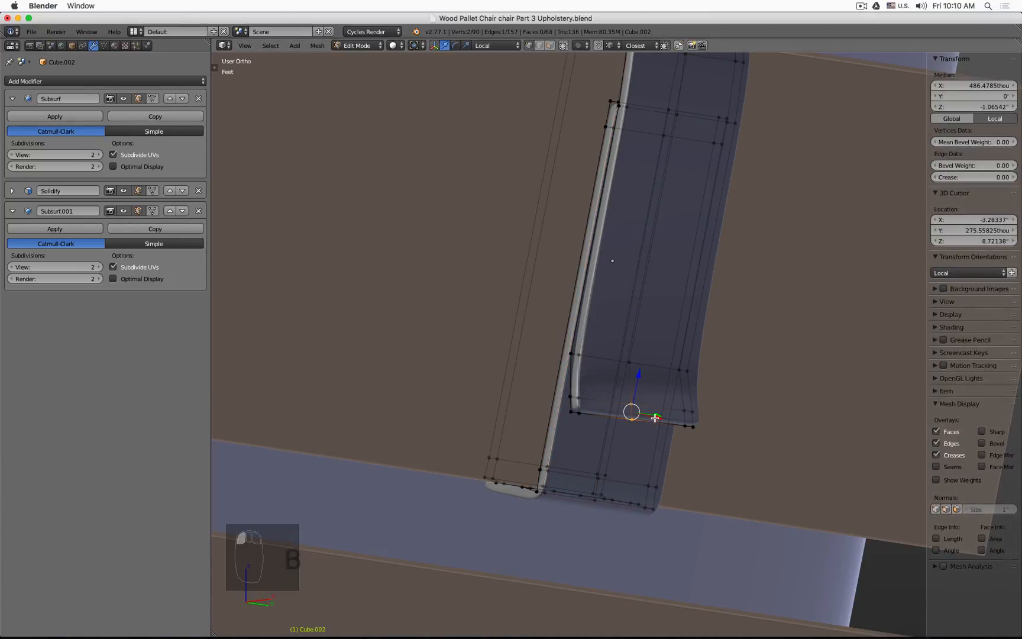
key(KP_1)
key(g)
click(648, 417)
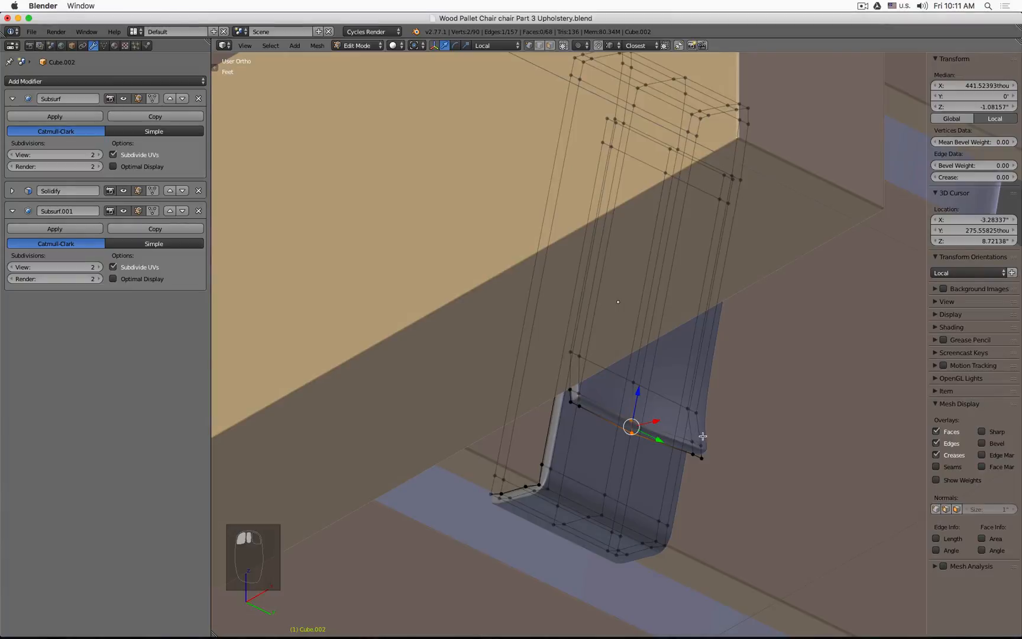
Step: Box-select the curled flap's tip vertices again, move them in front view, and leave Edit Mode
key(a)
key(b)
drag(681, 402, 707, 463)
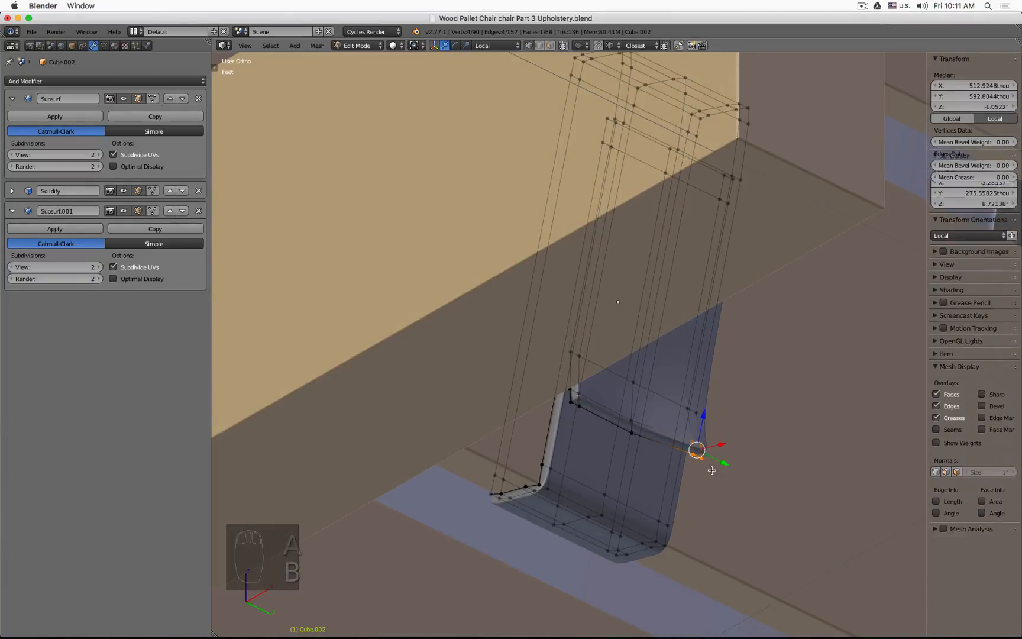
key(KP_1)
key(g)
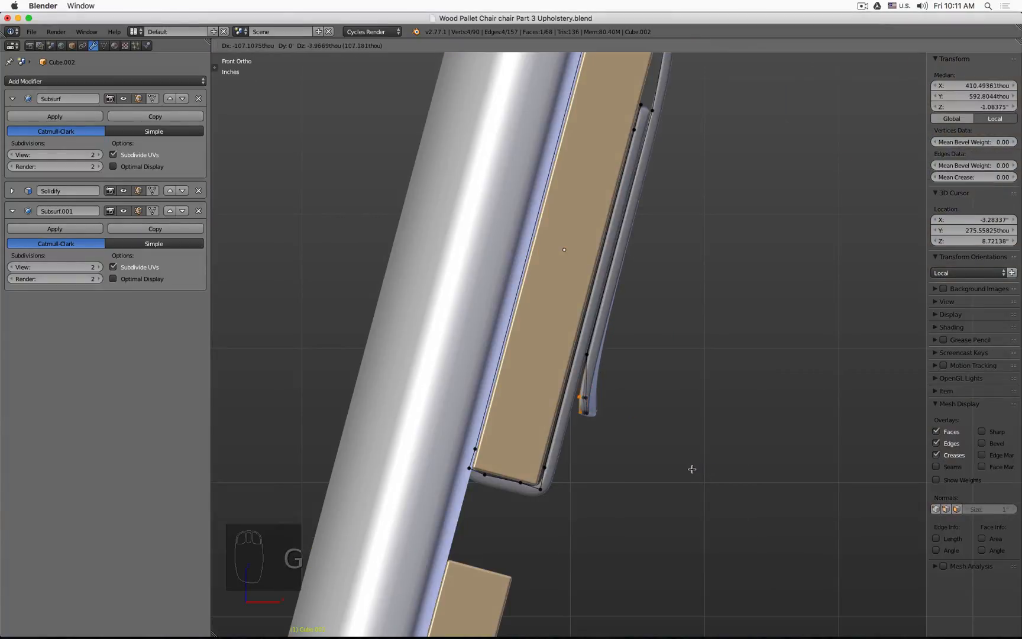
click(689, 471)
scroll(696, 470, down, 4)
middle_drag(701, 469, 517, 448)
key(Tab)
scroll(716, 432, up, 3)
scroll(471, 409, up, 4)
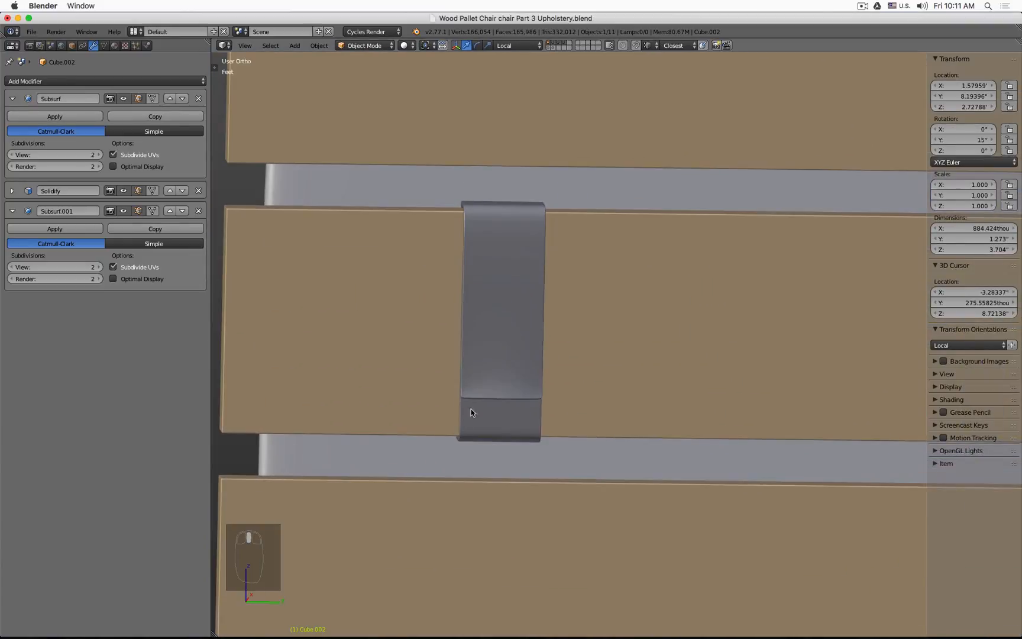
Step: Edit the copied wrapping flap and move its selected tip vertices in front view
right_click(495, 388)
key(Tab)
key(KP_1)
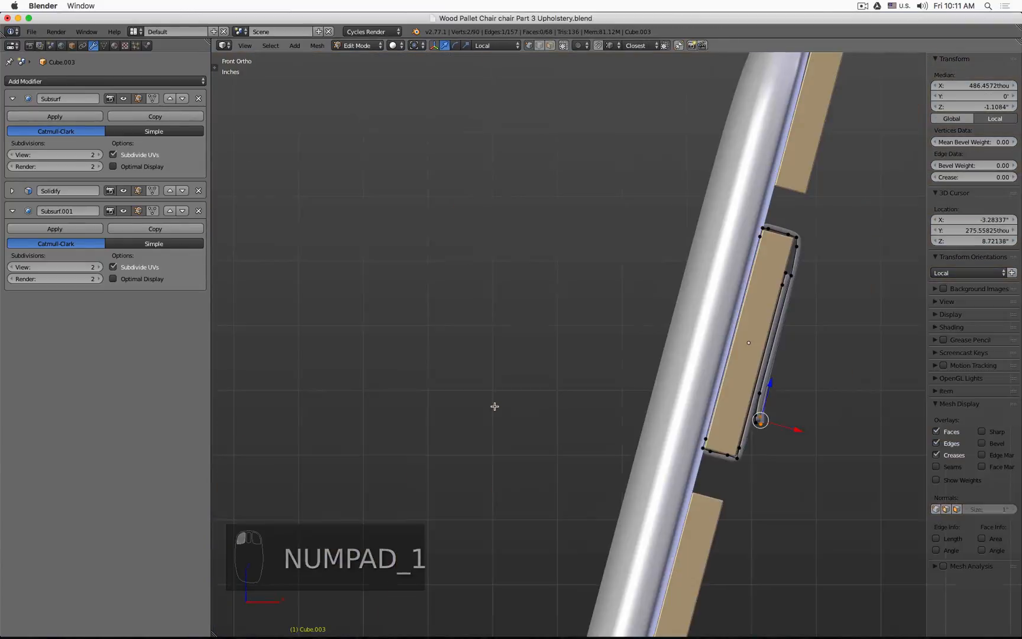
scroll(780, 445, up, 6)
scroll(760, 373, up, 1)
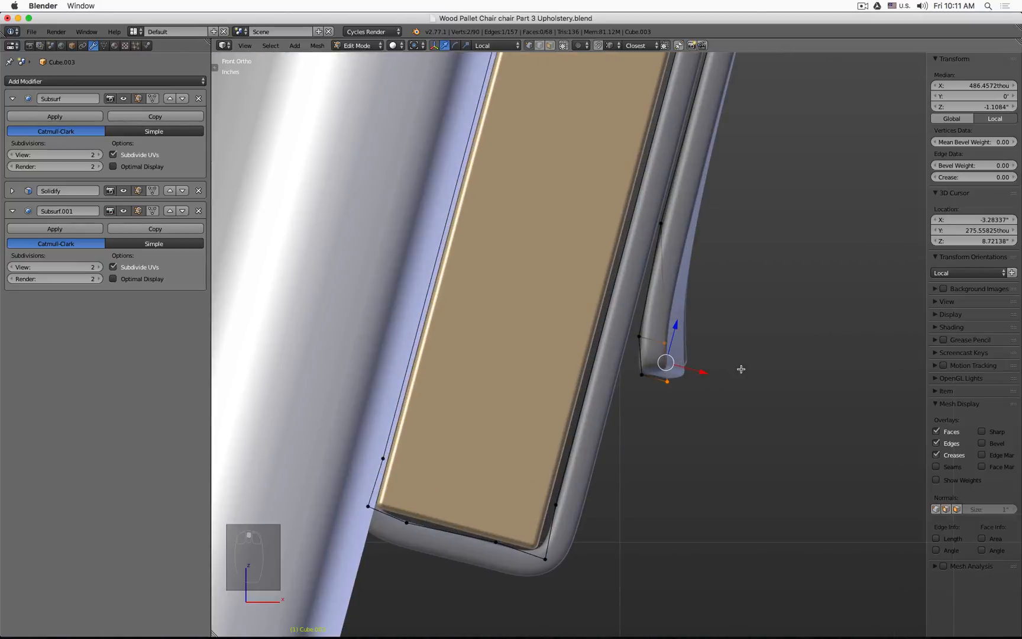
key(g)
click(706, 359)
Step: Box-select the second wrapping flap's tip vertices, reposition them in front view, and exit Edit Mode
middle_drag(707, 359, 417, 430)
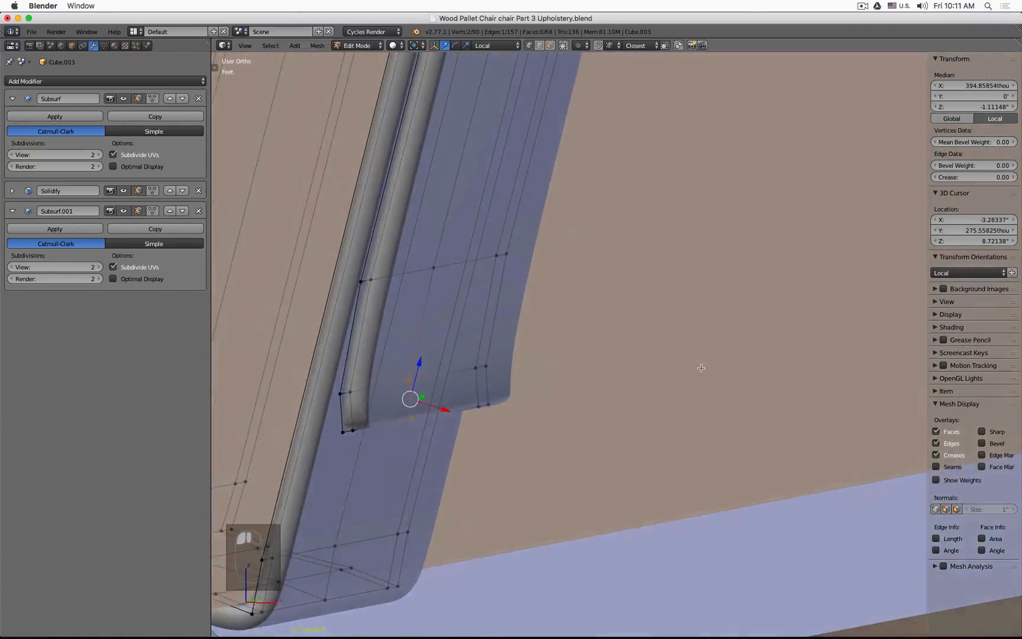
key(a)
key(b)
drag(299, 466, 359, 565)
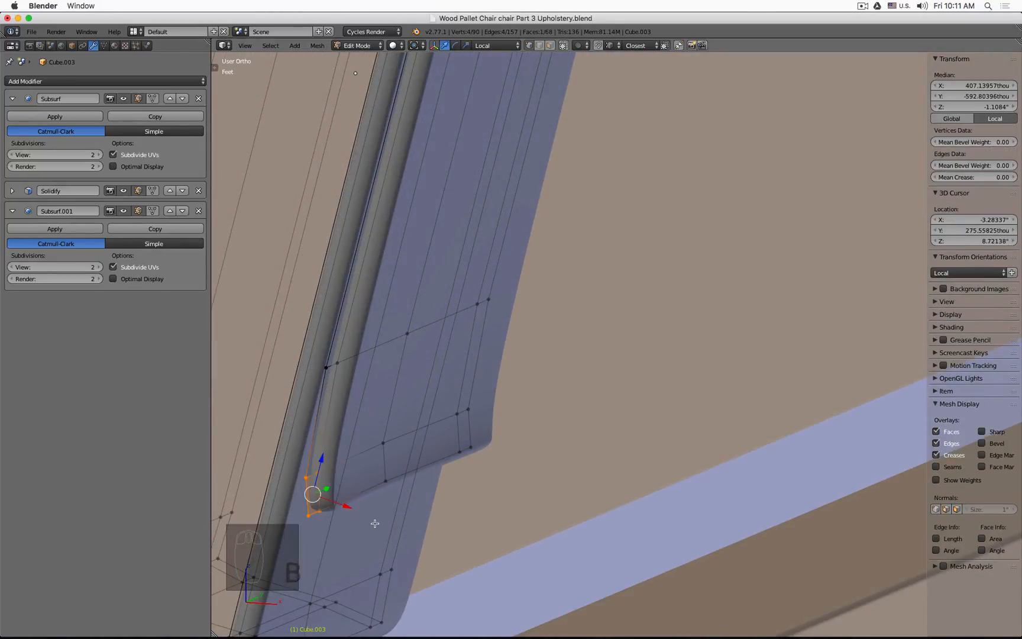
key(KP_1)
key(g)
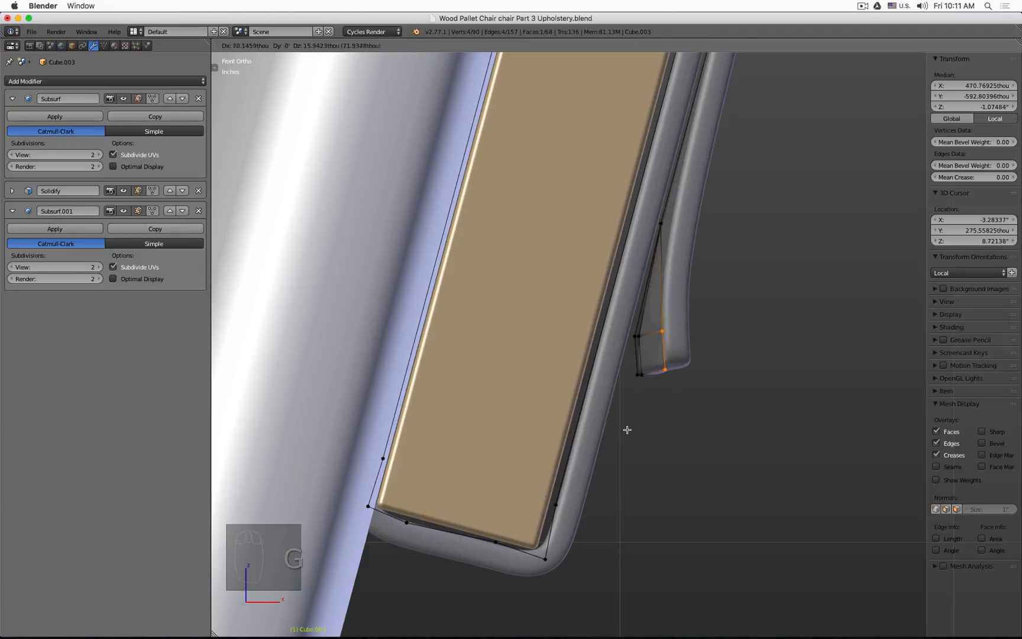
click(627, 432)
key(Tab)
Step: Deselect everything and unhide all hidden chair parts around the upholstery
scroll(645, 434, down, 10)
middle_drag(733, 432, 739, 463)
scroll(642, 441, down, 4)
scroll(739, 462, down, 4)
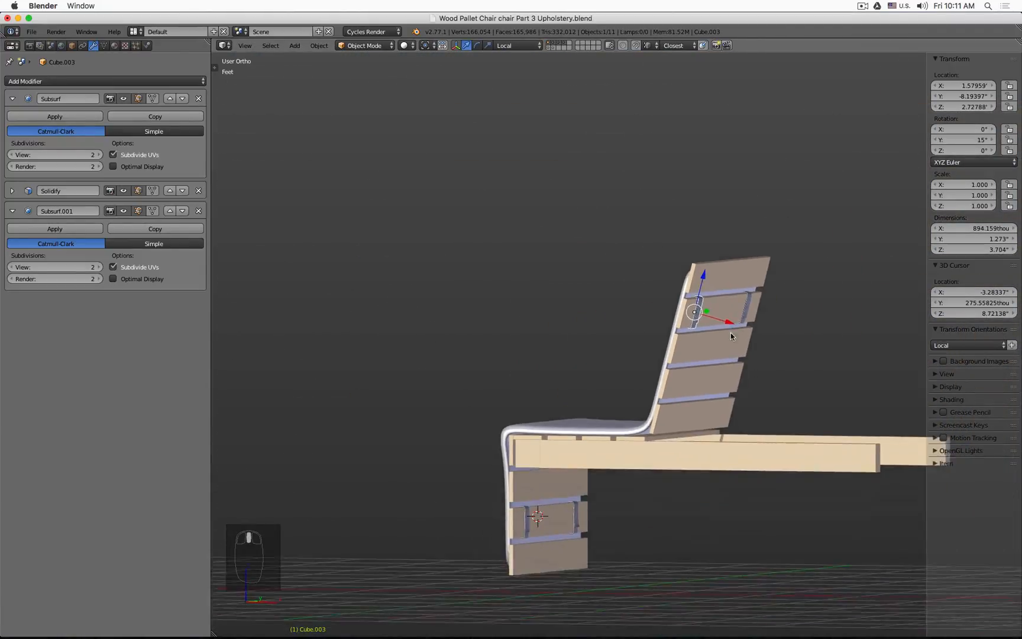
middle_drag(730, 333, 705, 399)
scroll(707, 398, up, 2)
key(a)
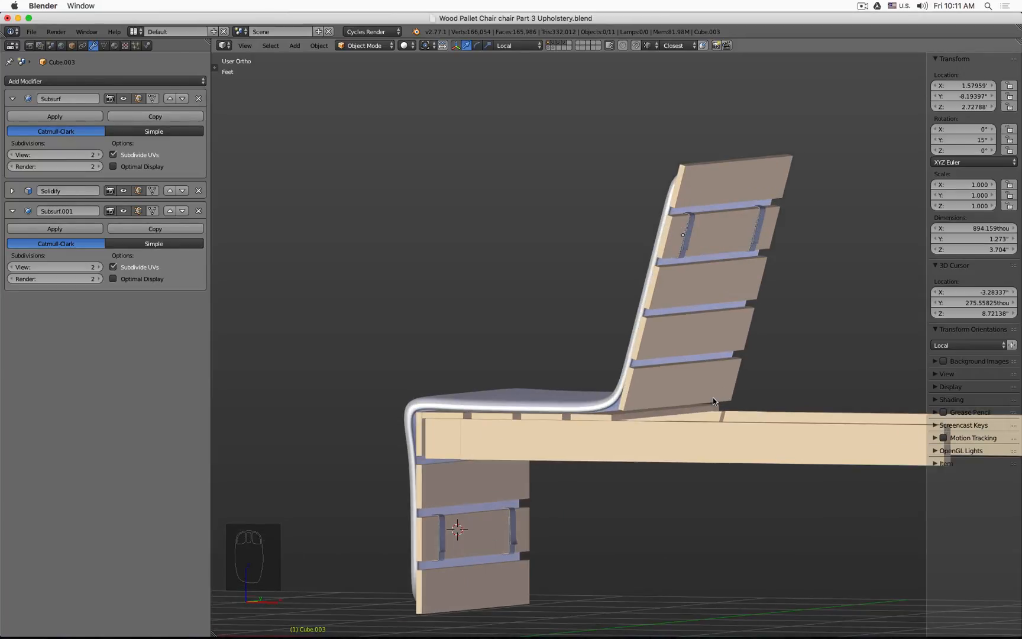
key(alt+h)
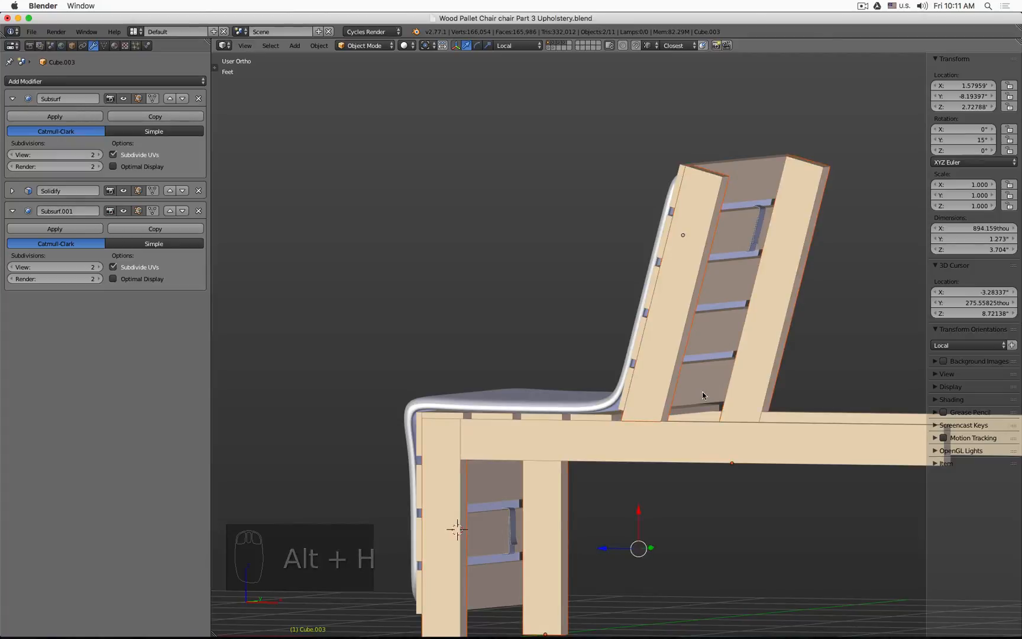
key(a)
Step: Orbit around the whole chair to inspect the upholstery against the frame from several angles
scroll(702, 392, down, 2)
middle_drag(735, 418, 798, 369)
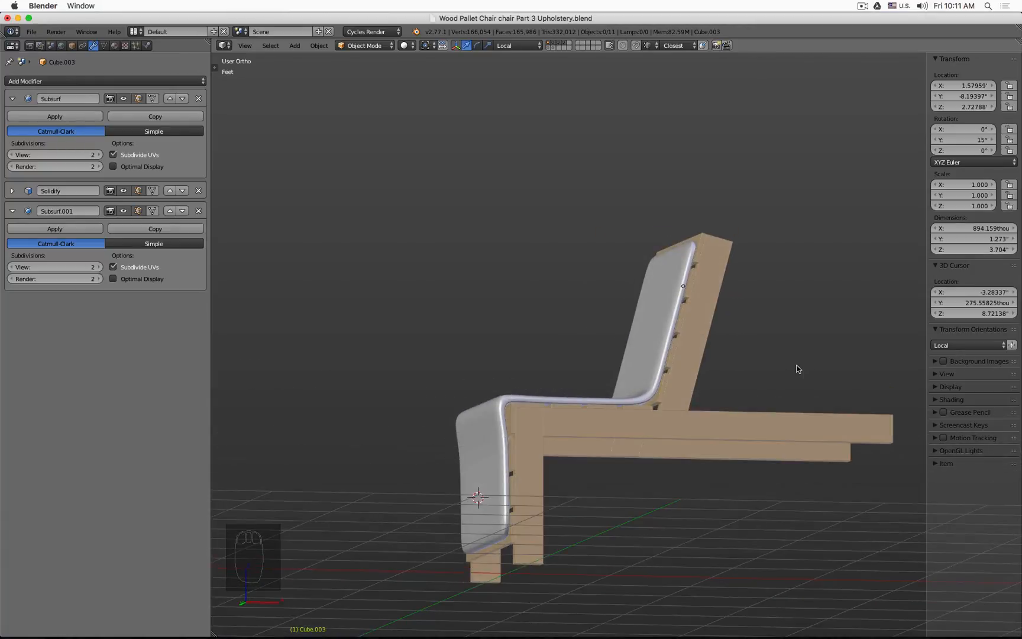
scroll(772, 333, up, 2)
scroll(764, 333, down, 4)
middle_drag(764, 333, 671, 337)
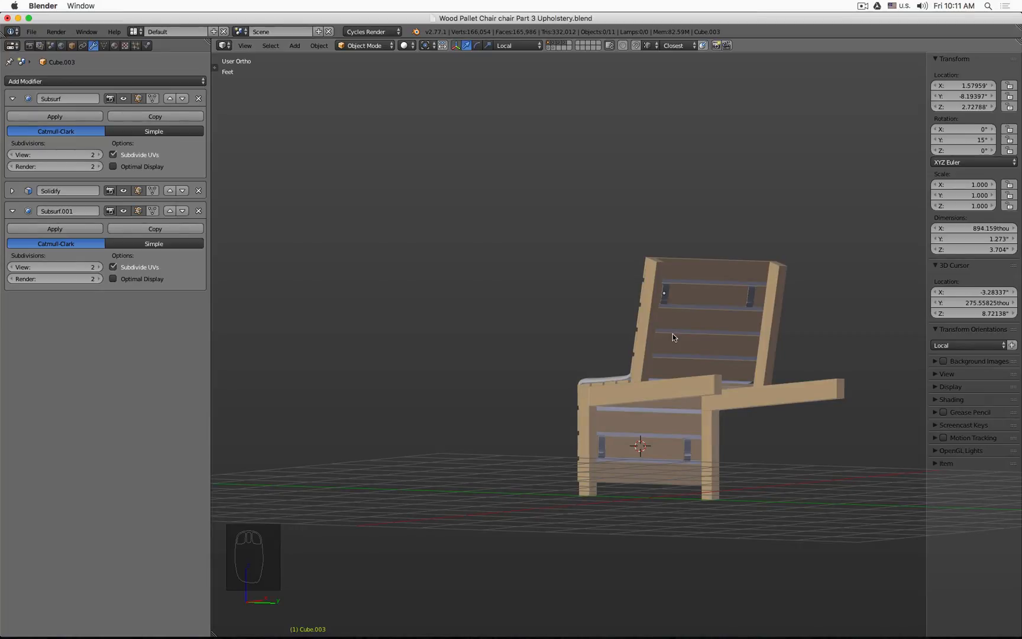
key(super)
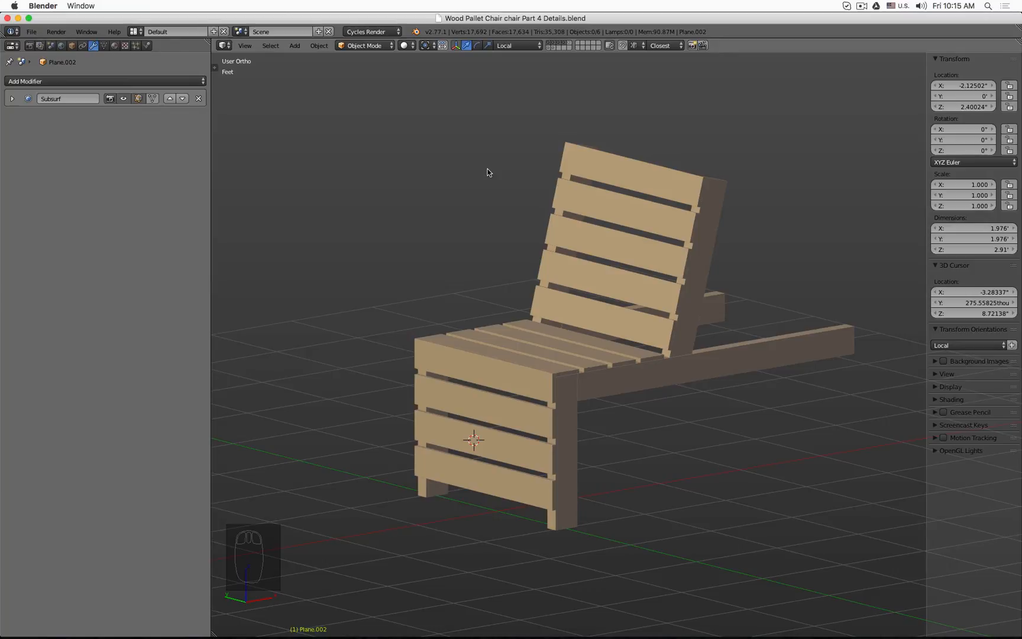
Step: Select the front and back leg frames and hide all other chair parts
click(607, 384)
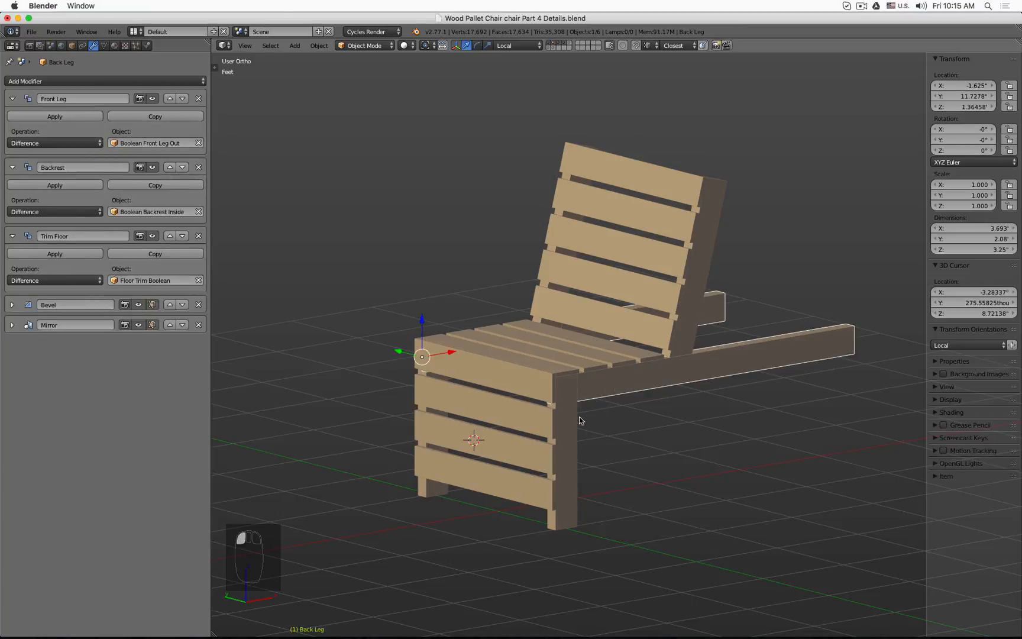
shift+click(571, 421)
key(shift+h)
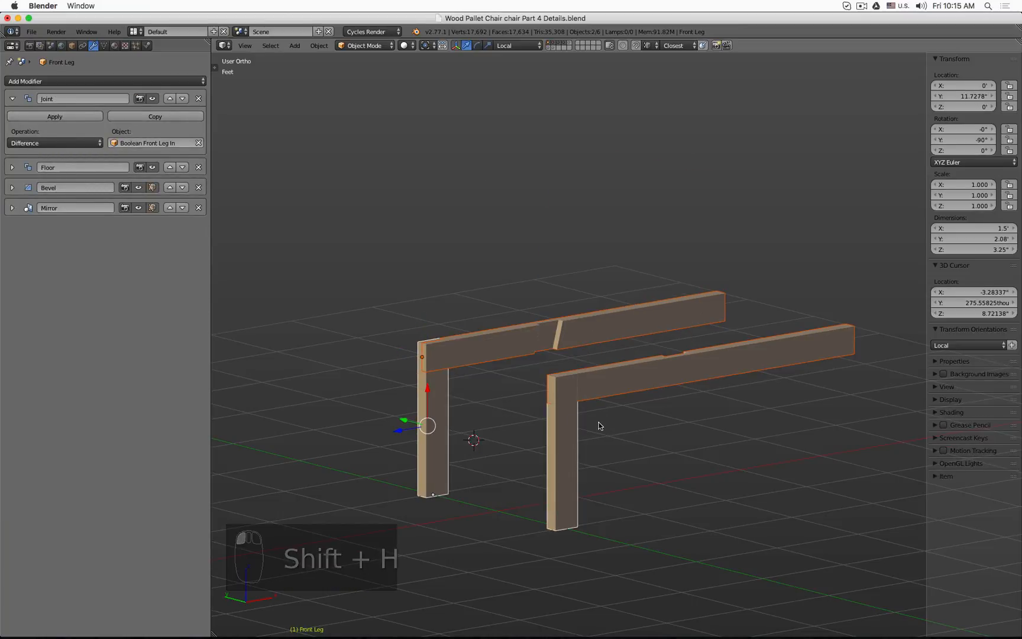
Step: Switch to wireframe front view and disable the front leg's Bevel modifier in the viewport
key(z)
key(KP_1)
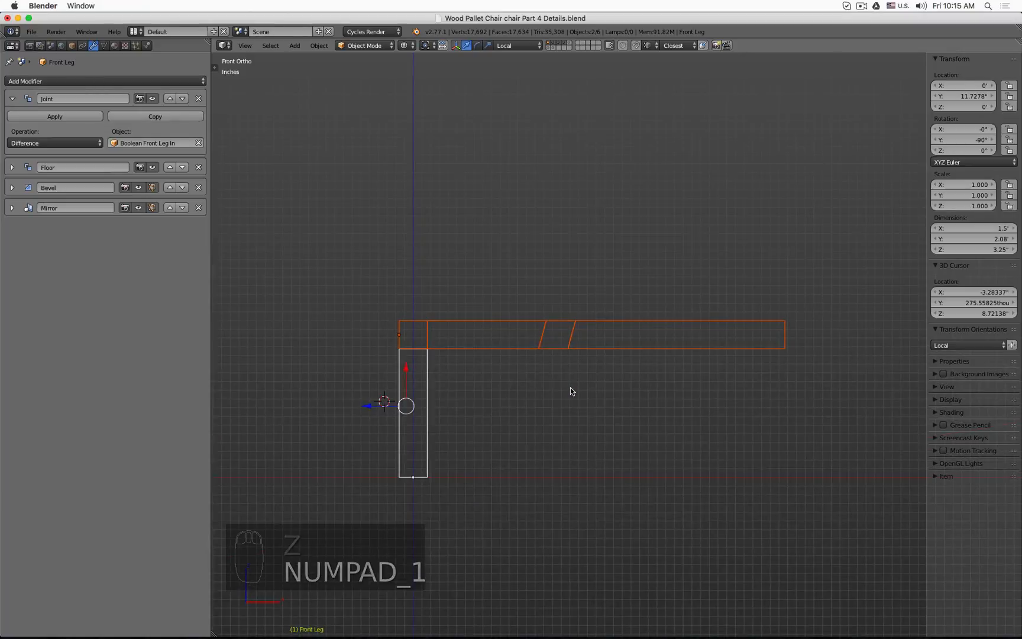
scroll(433, 362, up, 3)
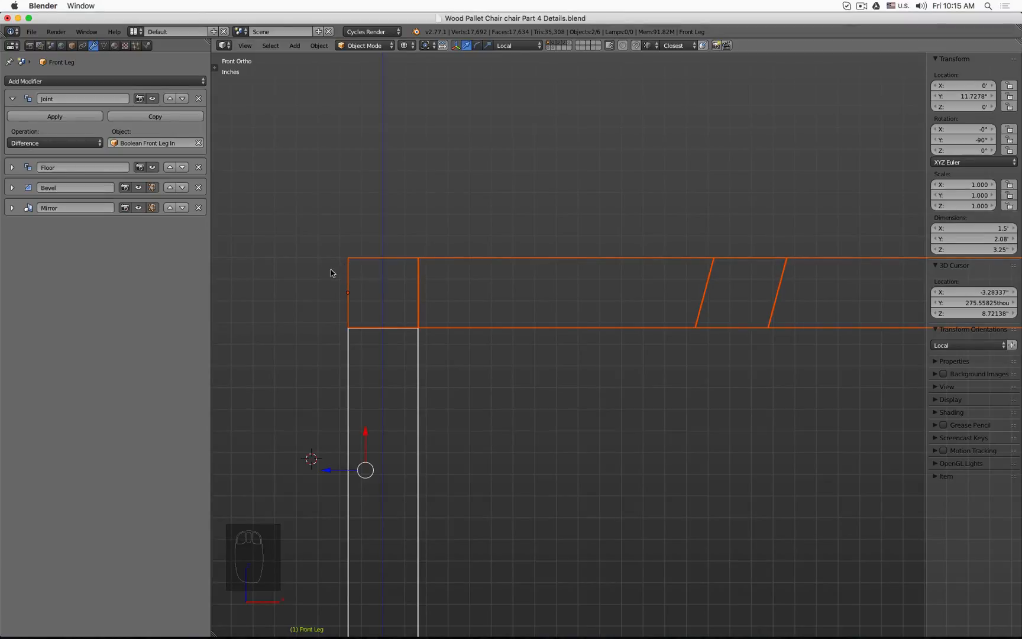
shift+middle_drag(331, 271, 449, 258)
scroll(465, 261, up, 4)
scroll(330, 204, down, 2)
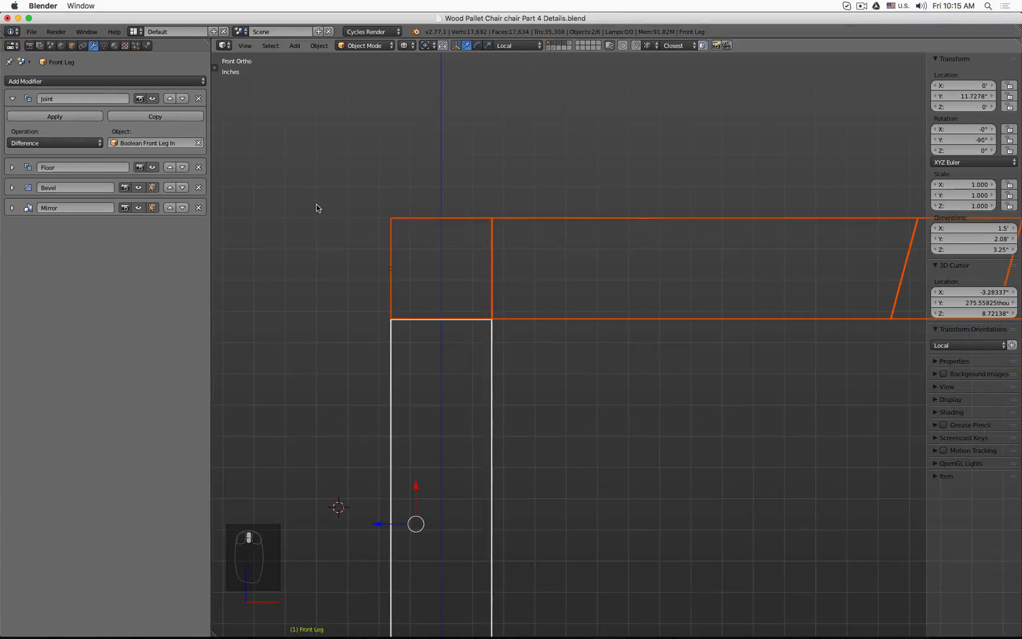
middle_drag(324, 210, 333, 216)
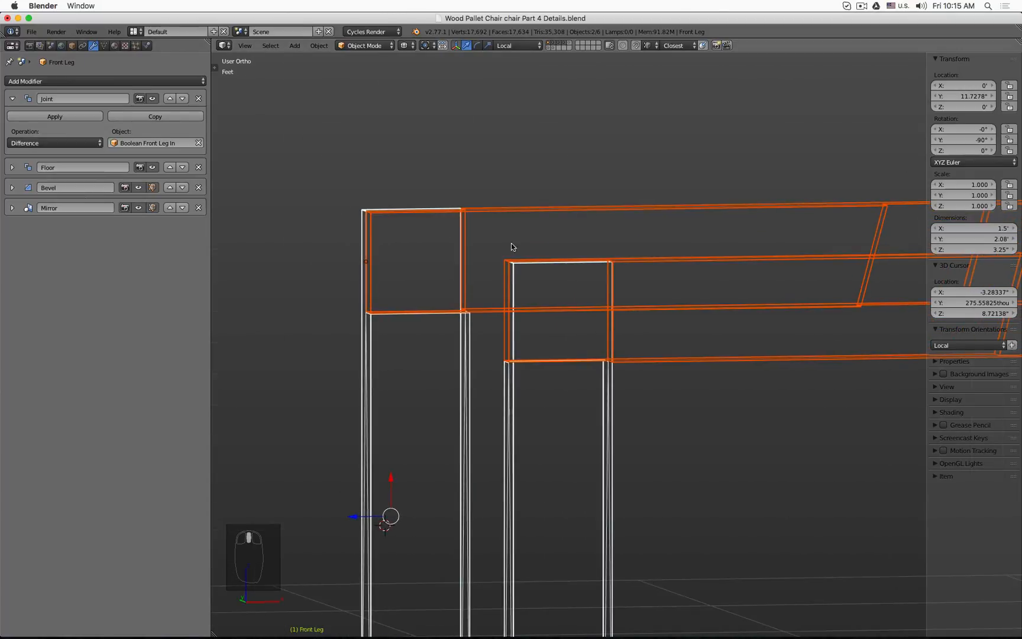
click(137, 188)
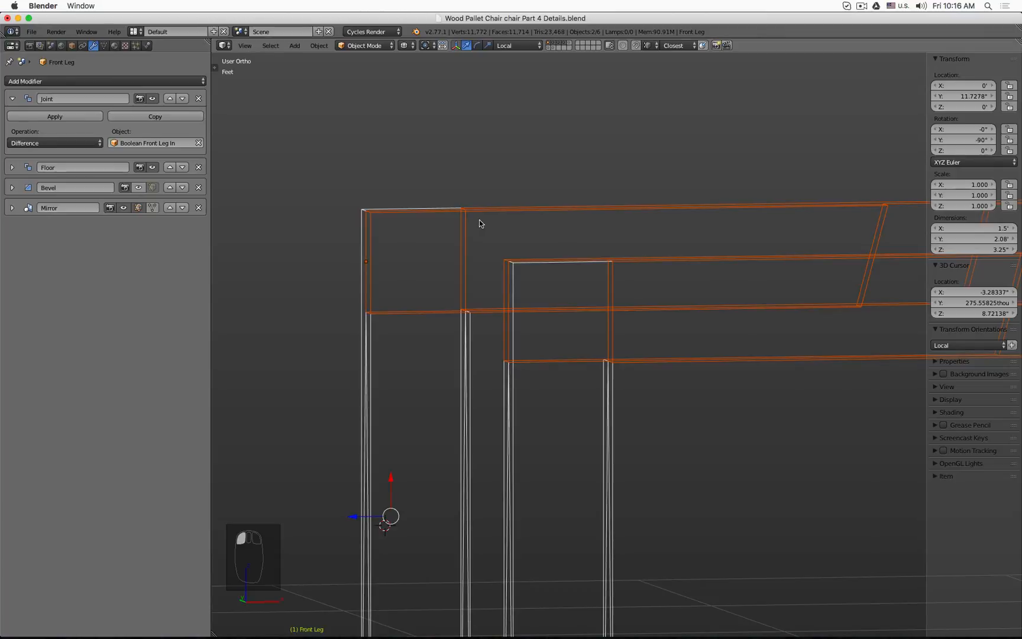
Step: Place the 3D cursor at the front leg's top joint and add a mesh plane there
key(KP_1)
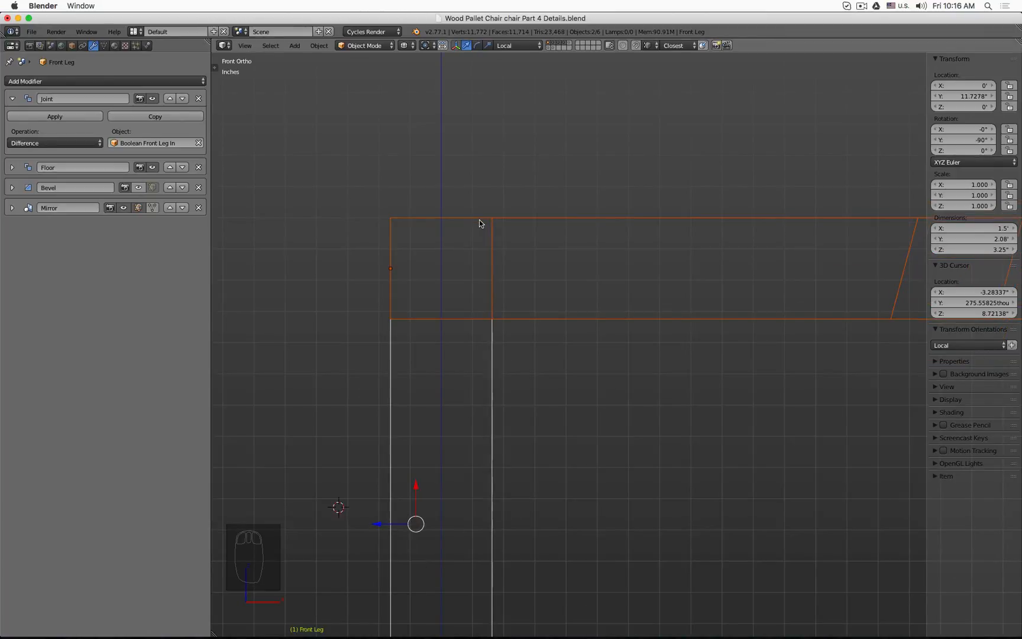
right_click(441, 268)
click(440, 267)
key(shift+a)
mouse_move(443, 267)
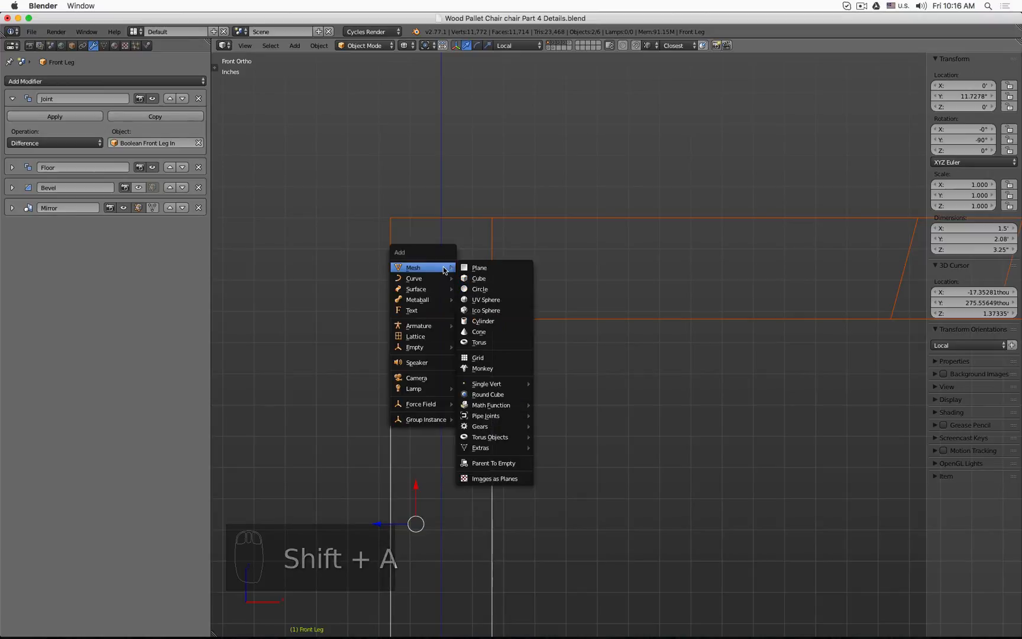
click(487, 267)
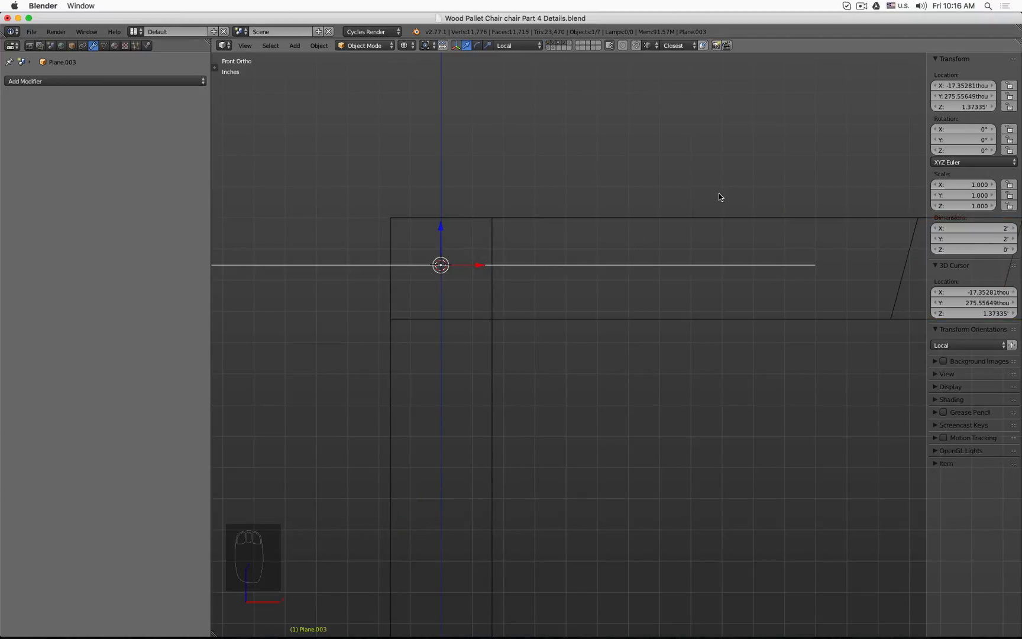
Step: In Edit Mode, scale the plane down and rotate it 90° around the X axis
key(Tab)
key(s)
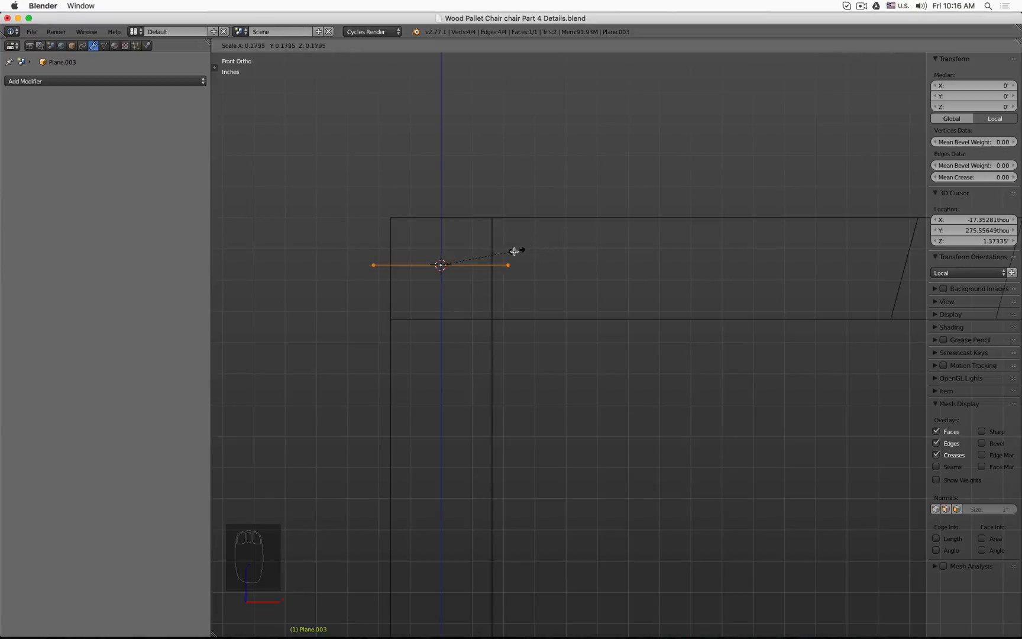
click(494, 254)
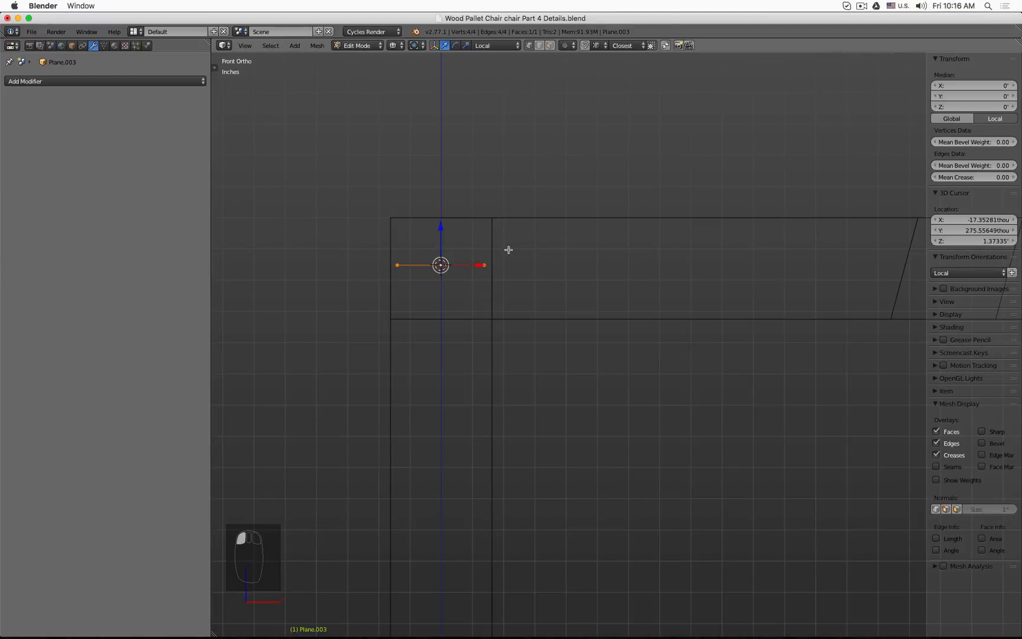
key(r)
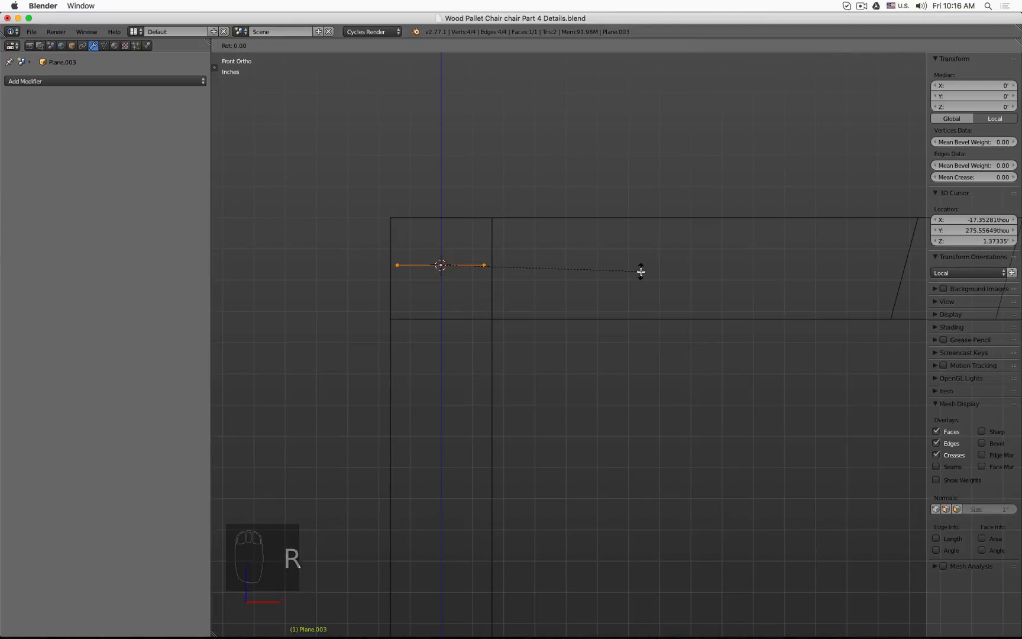
key(x)
key(9)
key(0)
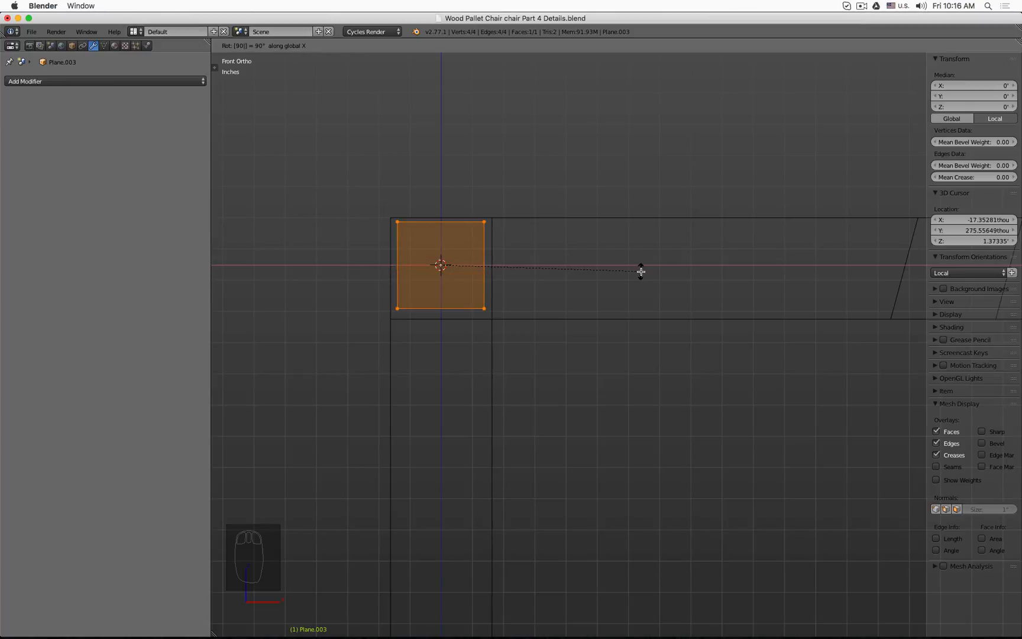
key(Return)
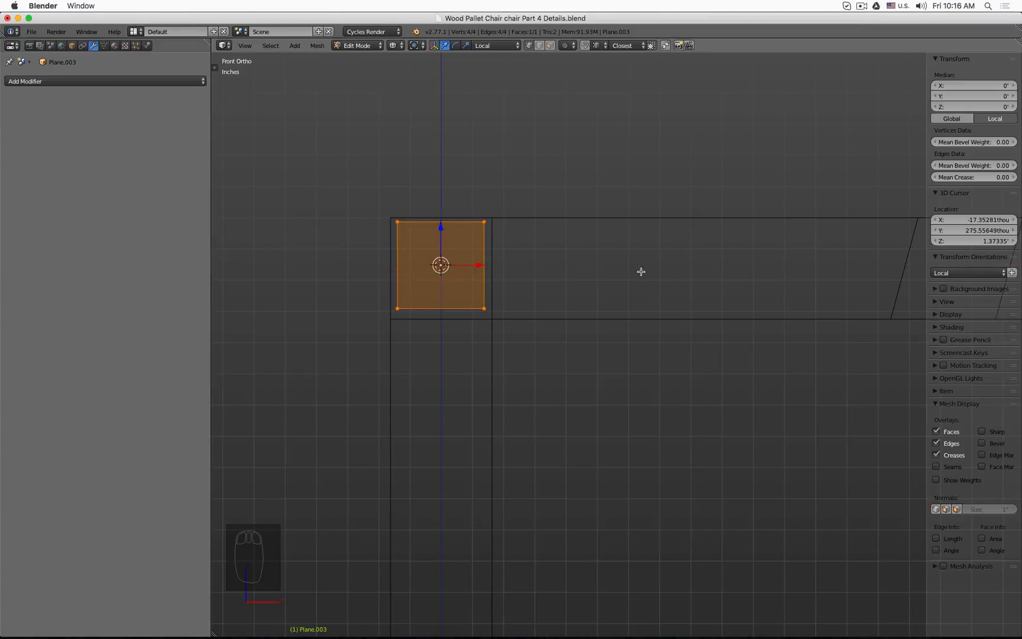
Step: Move the plane's left and right vertex pairs along X to match the leg's outer sides
scroll(457, 220, up, 3)
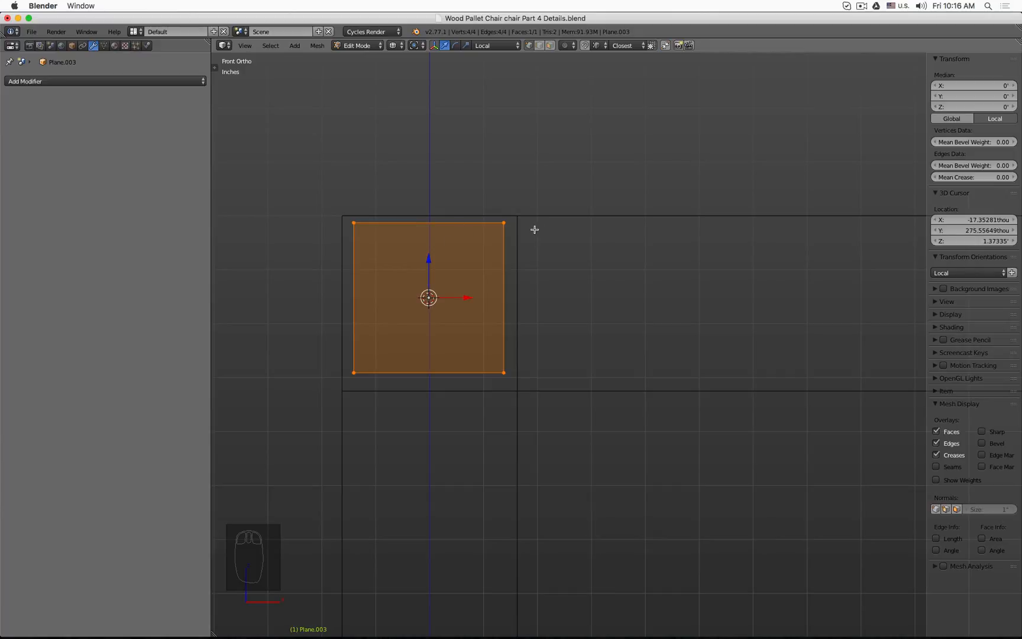
key(a)
key(b)
drag(331, 201, 379, 379)
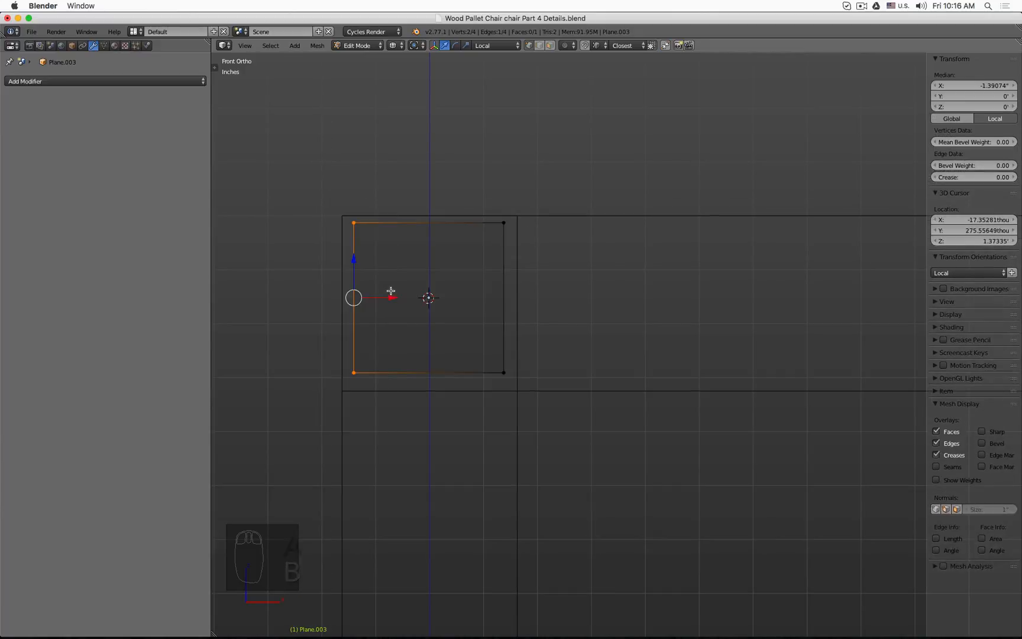
key(g)
key(x)
drag(381, 284, 342, 217)
key(a)
key(b)
drag(477, 188, 522, 388)
key(g)
key(x)
click(515, 216)
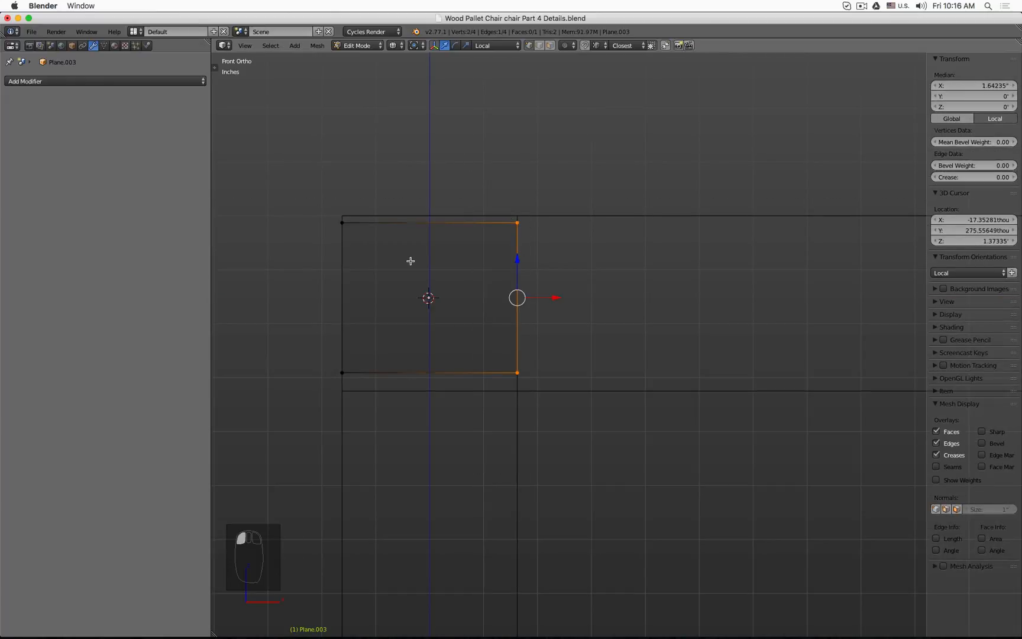
Step: Move the plane's top and bottom vertex pairs along Z to match the top beam's edges
key(a)
key(b)
drag(277, 177, 396, 233)
drag(492, 257, 493, 257)
key(g)
key(z)
click(354, 244)
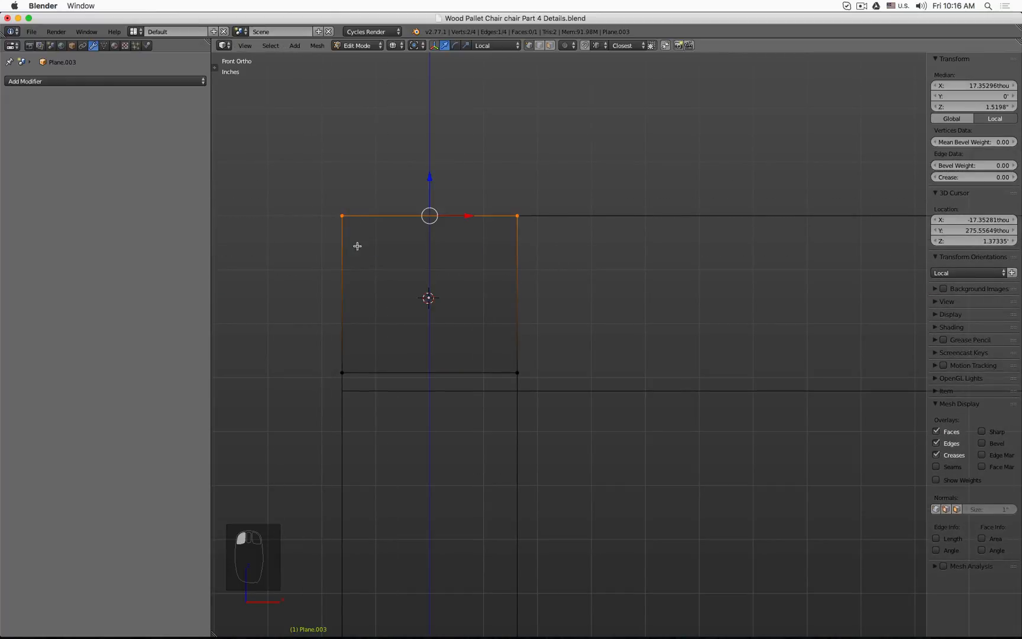
key(a)
key(b)
drag(321, 352, 529, 387)
key(g)
key(z)
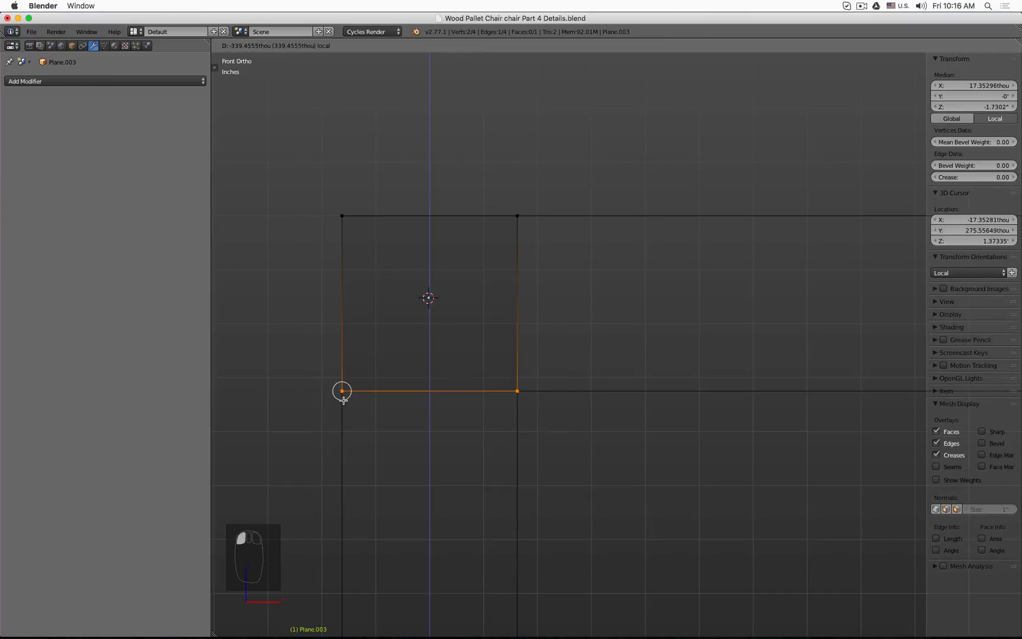
click(343, 391)
Step: Exit Edit Mode and set the plane's origin to its geometry
key(Tab)
scroll(436, 332, down, 3)
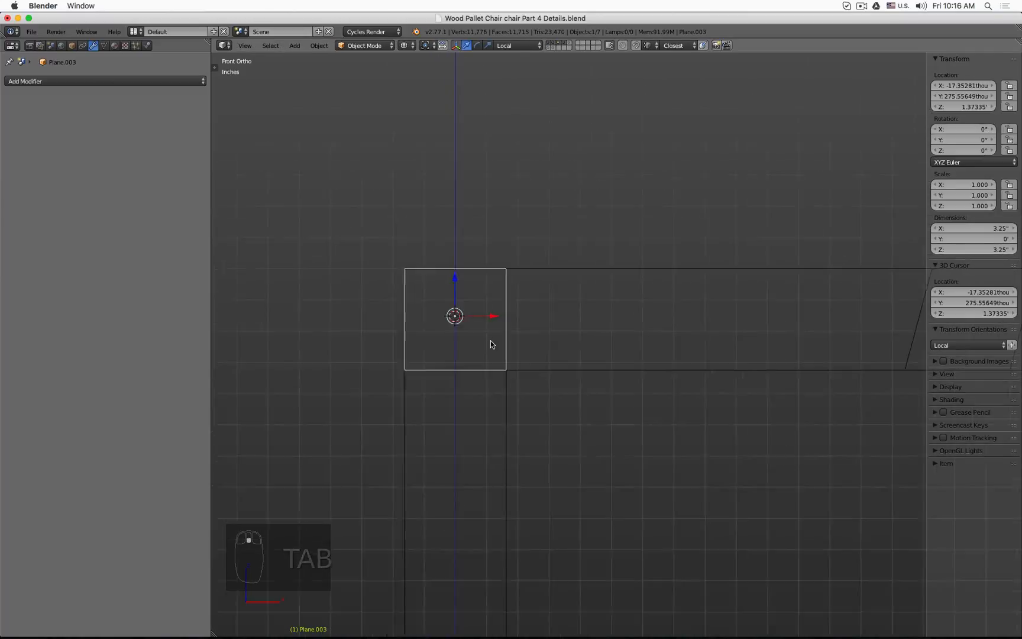
mouse_move(488, 344)
middle_down()
mouse_move(447, 351)
mouse_move(543, 377)
mouse_move(591, 370)
mouse_move(591, 354)
middle_up()
key(z)
scroll(586, 346, up, 3)
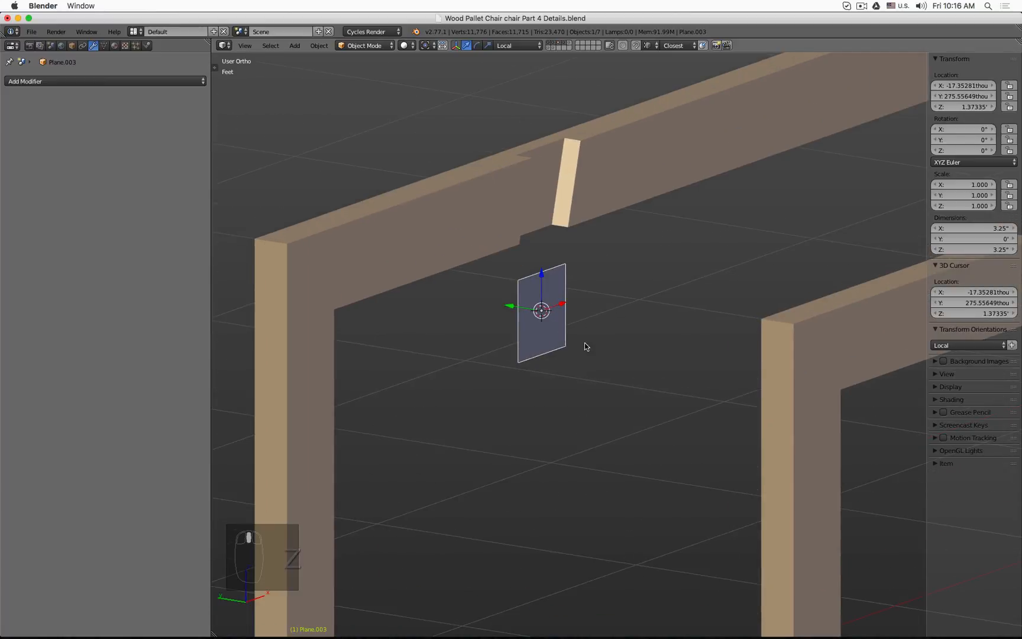
click(214, 67)
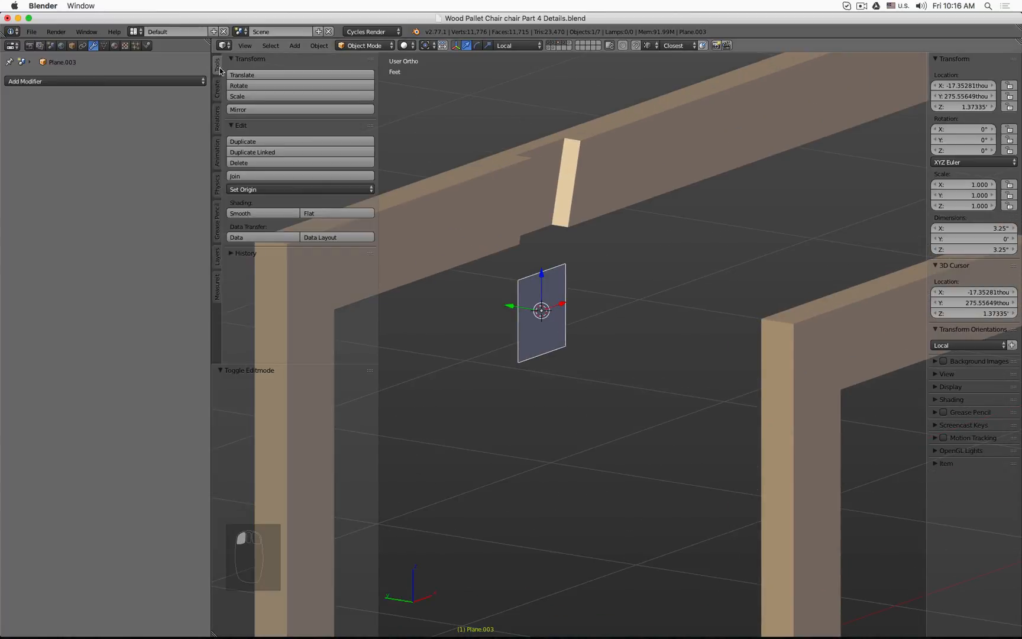
click(270, 188)
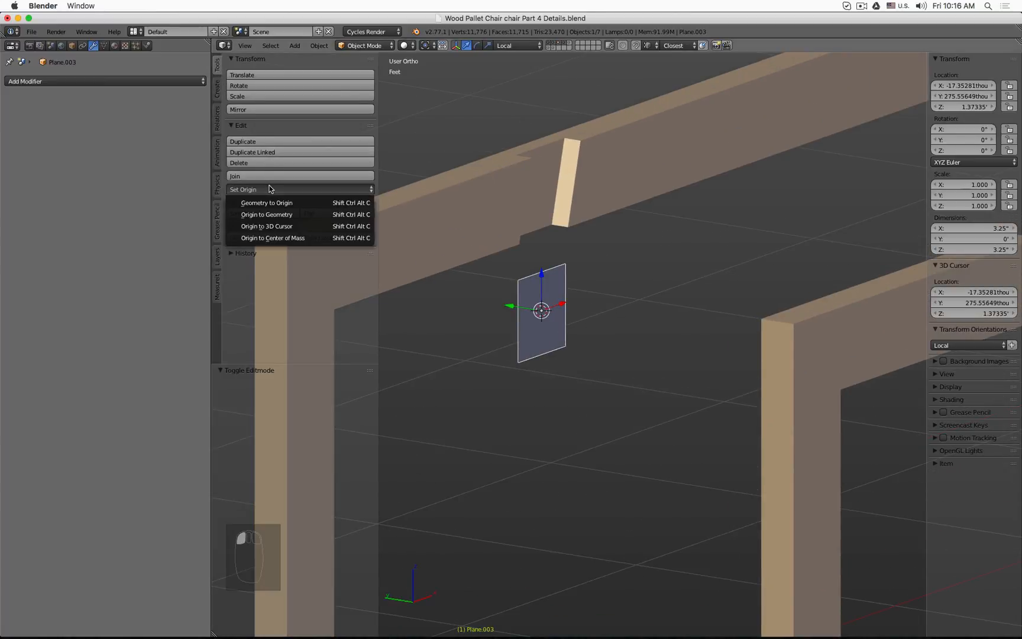
click(305, 216)
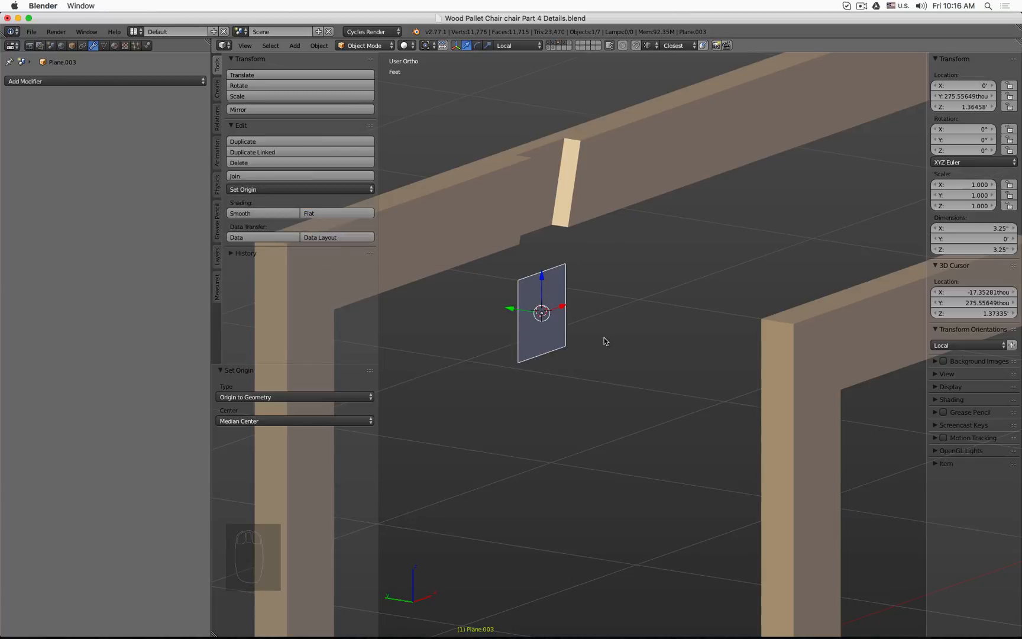
key(t)
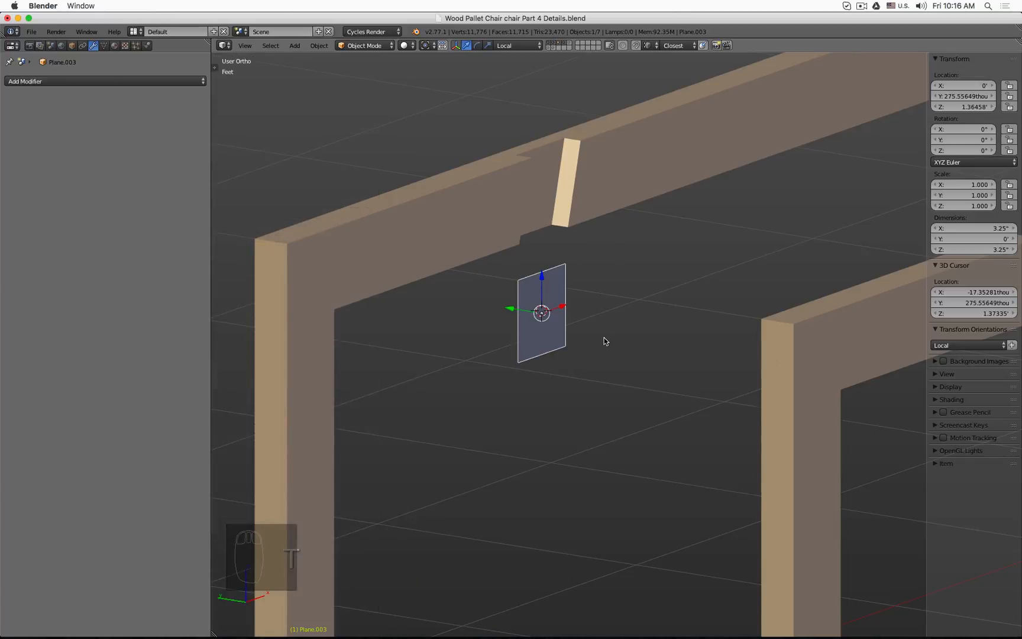
Step: Scale the whole plane down in Edit Mode to a small square about 1.3 inches wide
key(KP_1)
key(z)
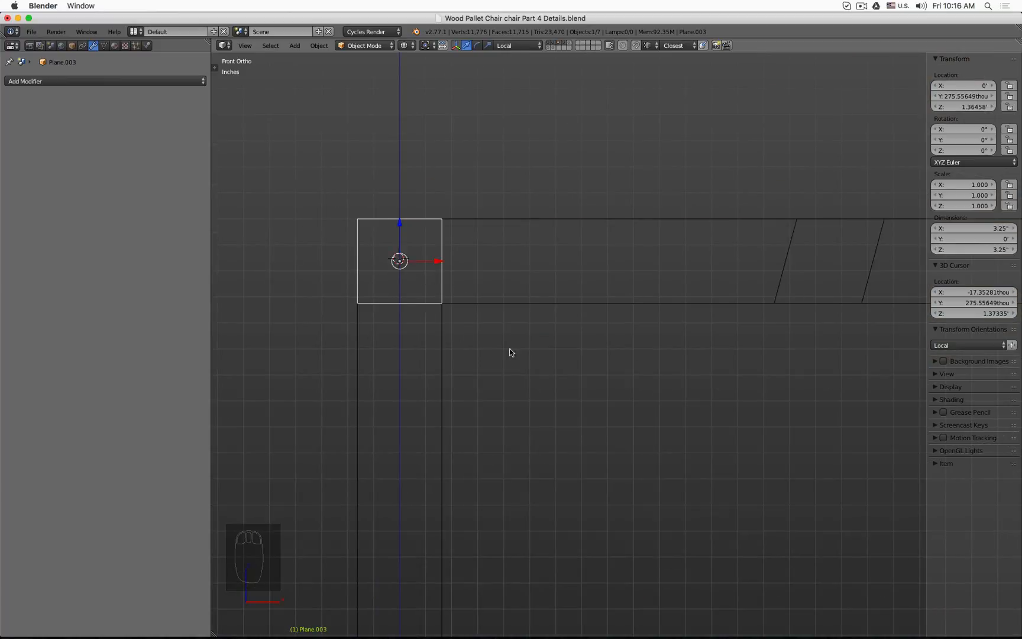
click(784, 446)
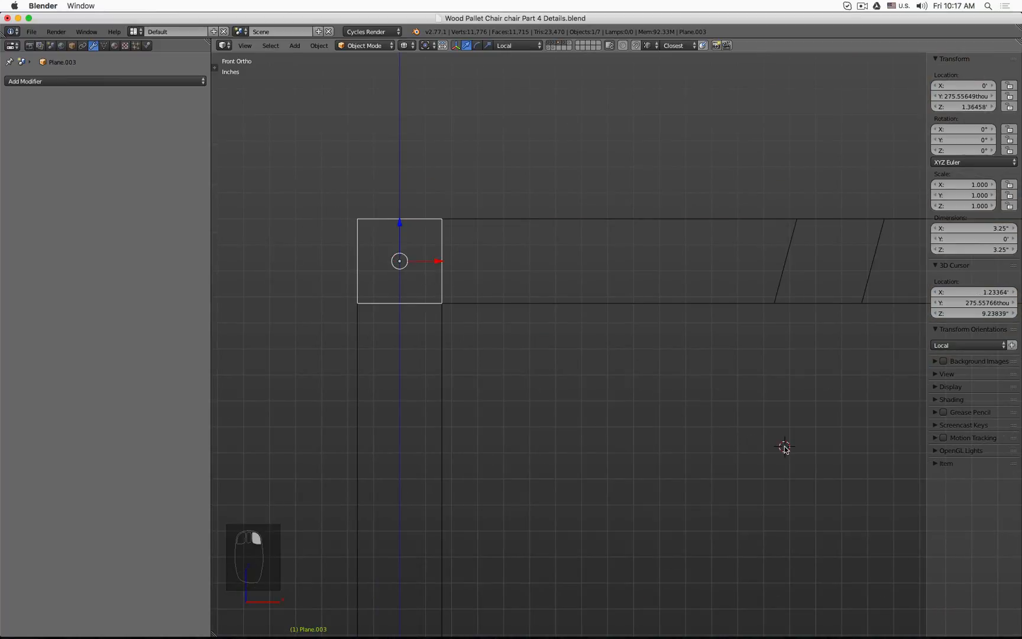
right_click(401, 263)
scroll(393, 235, up, 1)
key(Tab)
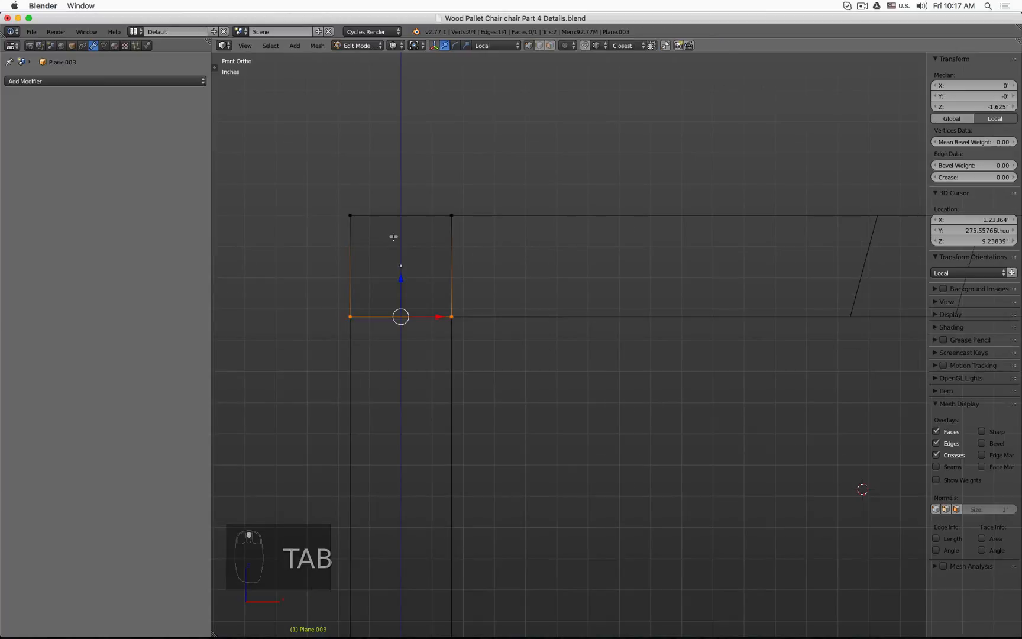
key(a)
key(a)
key(a)
key(a)
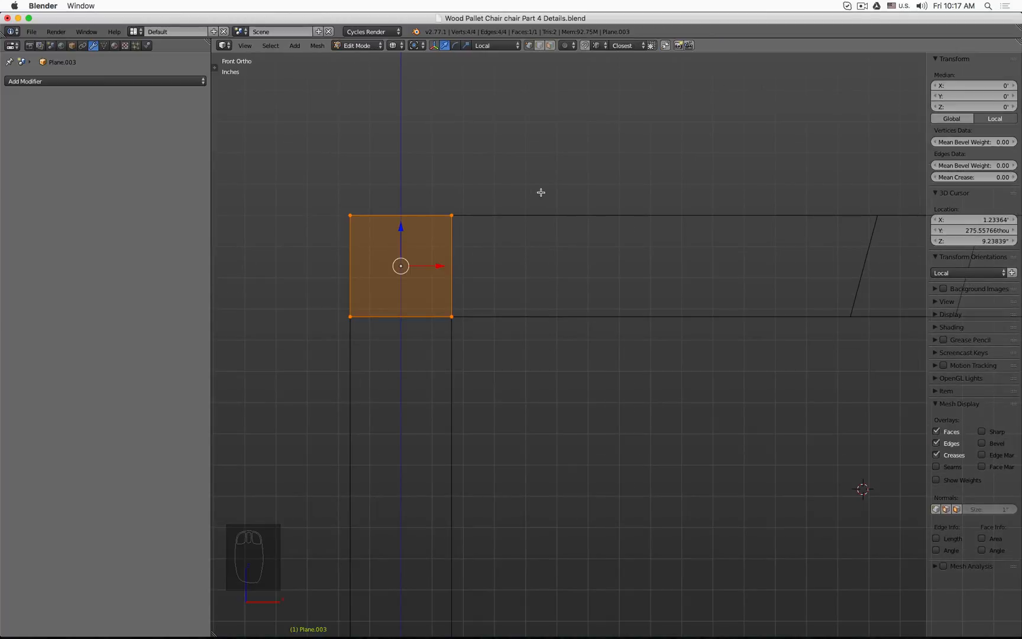
key(s)
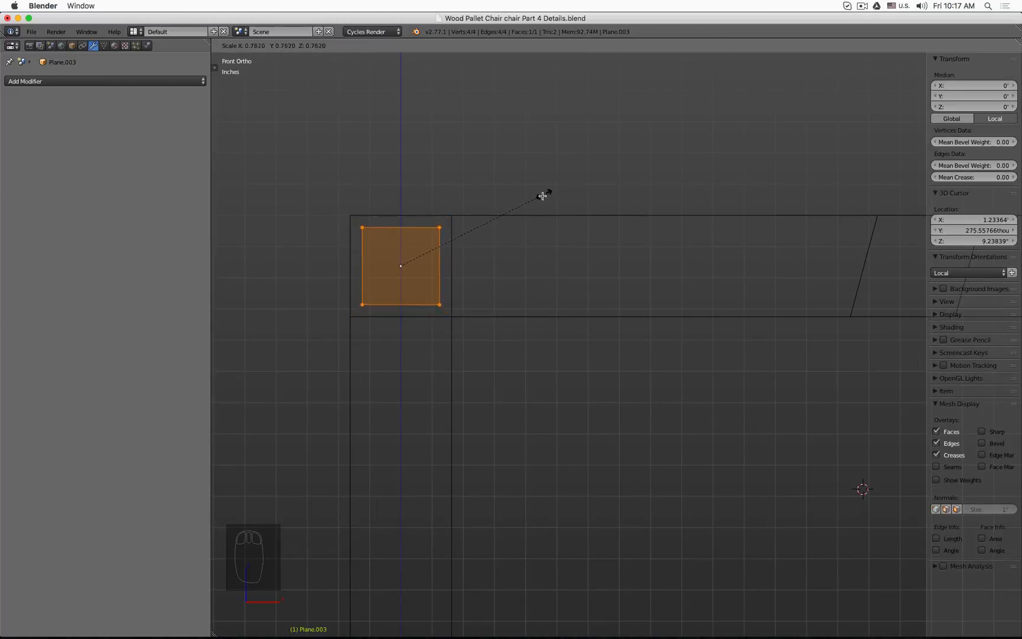
click(477, 229)
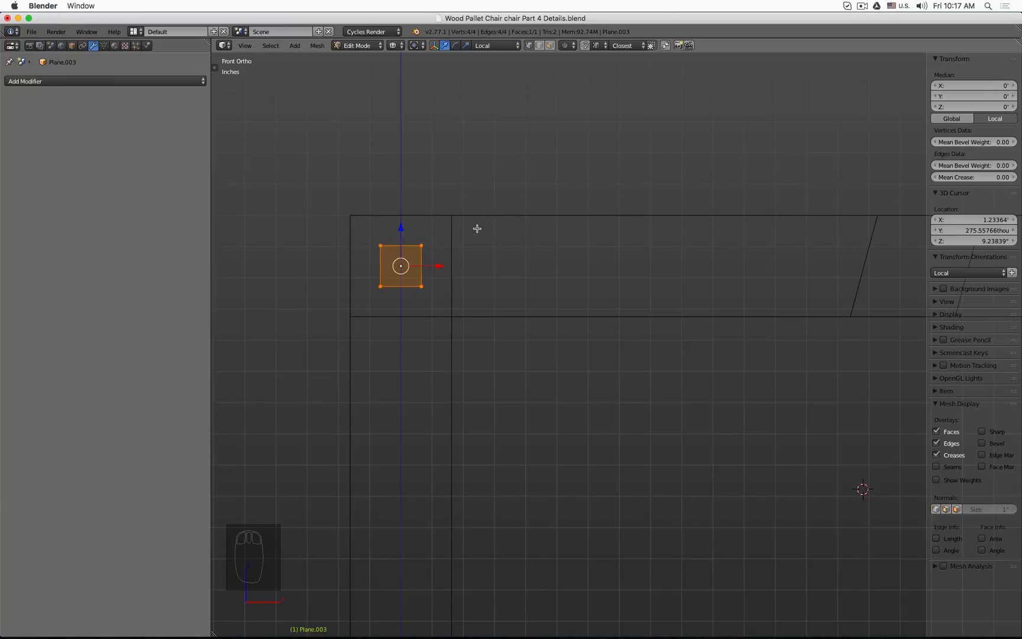
key(Tab)
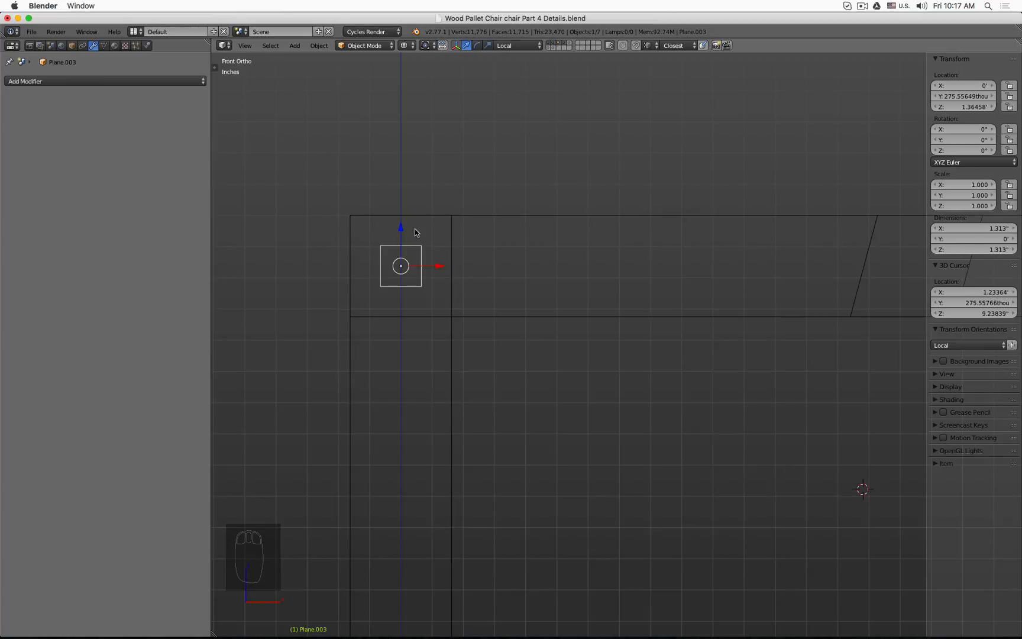
Step: Select the square's top-left vertex and snap the 3D cursor to it
key(Tab)
click(381, 245)
key(shift+s)
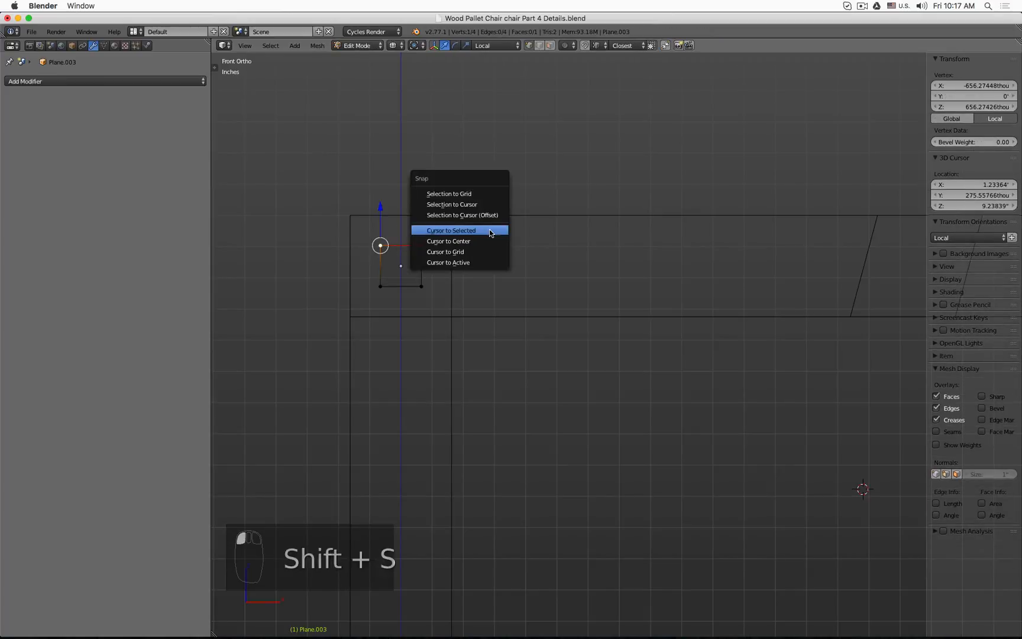
click(490, 232)
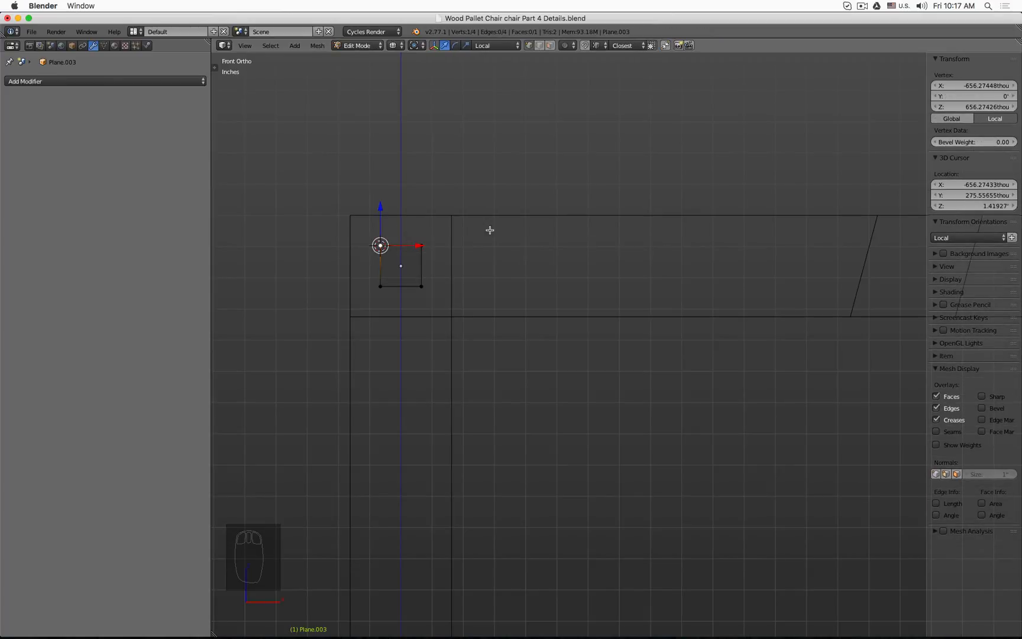
Step: Leave Edit Mode and add a cylinder mesh at the 3D cursor
key(Tab)
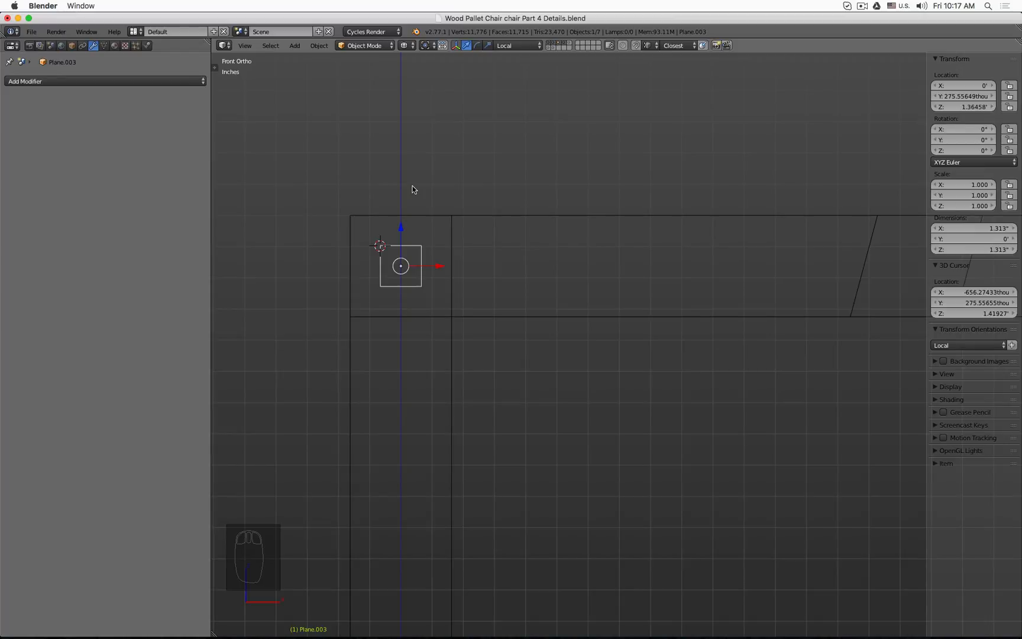
key(shift+a)
mouse_move(412, 187)
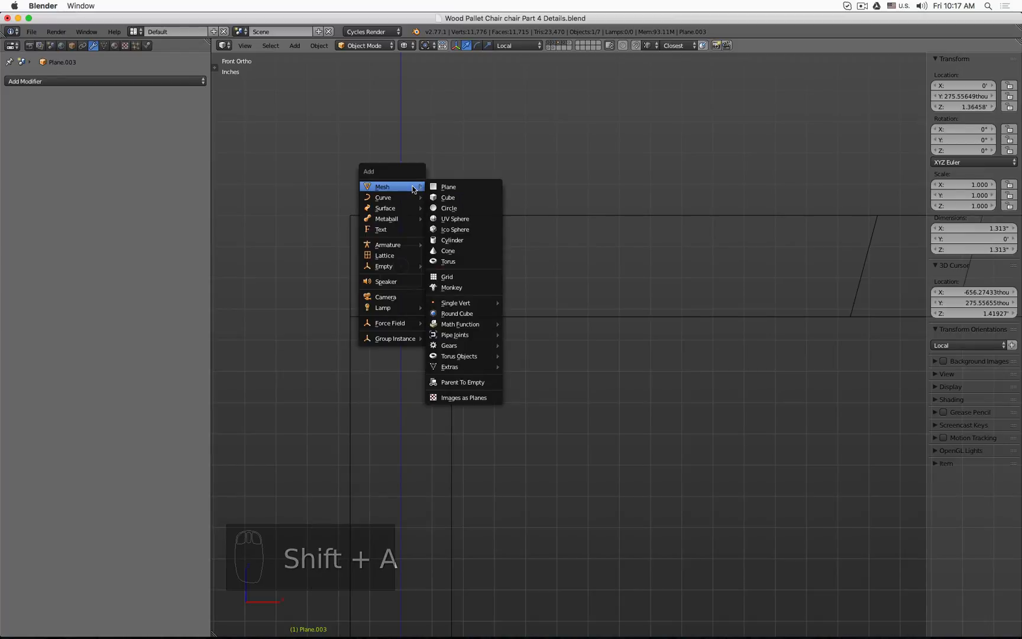
click(469, 239)
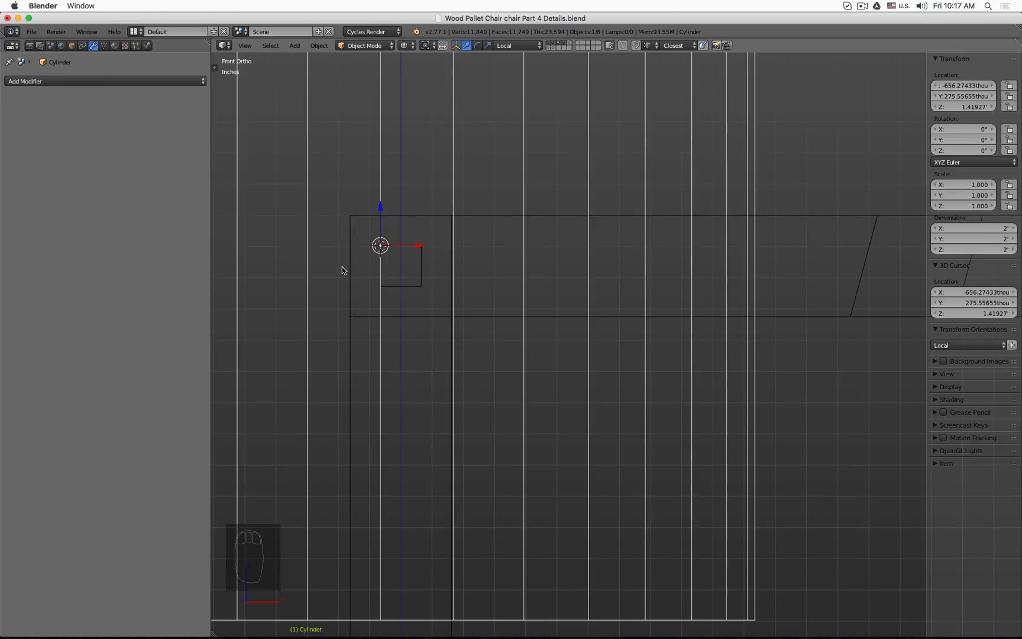
Step: Set the new cylinder to 64 vertices and a radius of 2.5 mm
key(t)
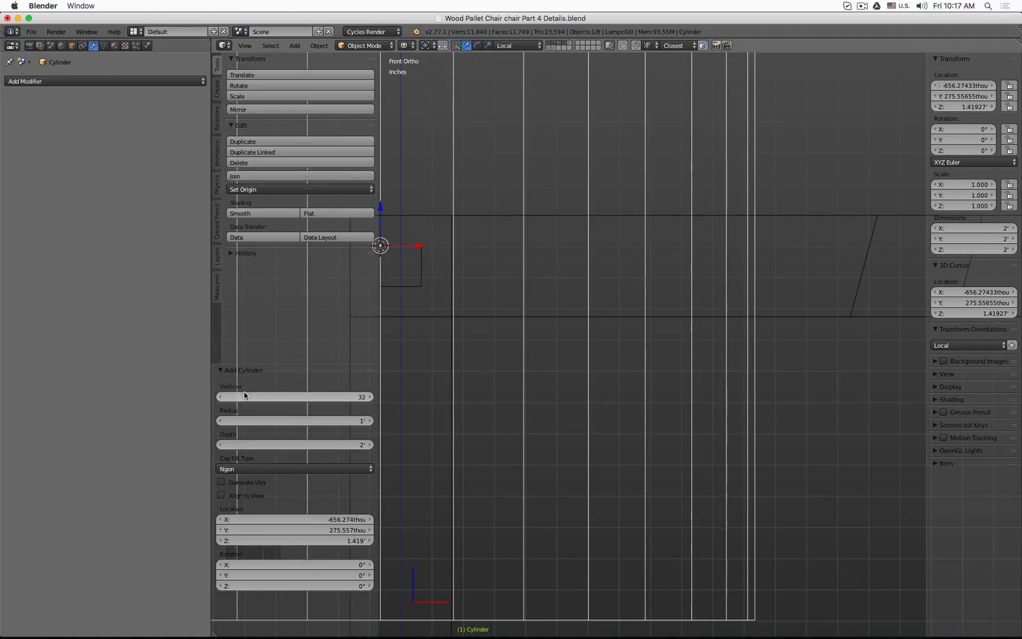
click(314, 396)
text(64)
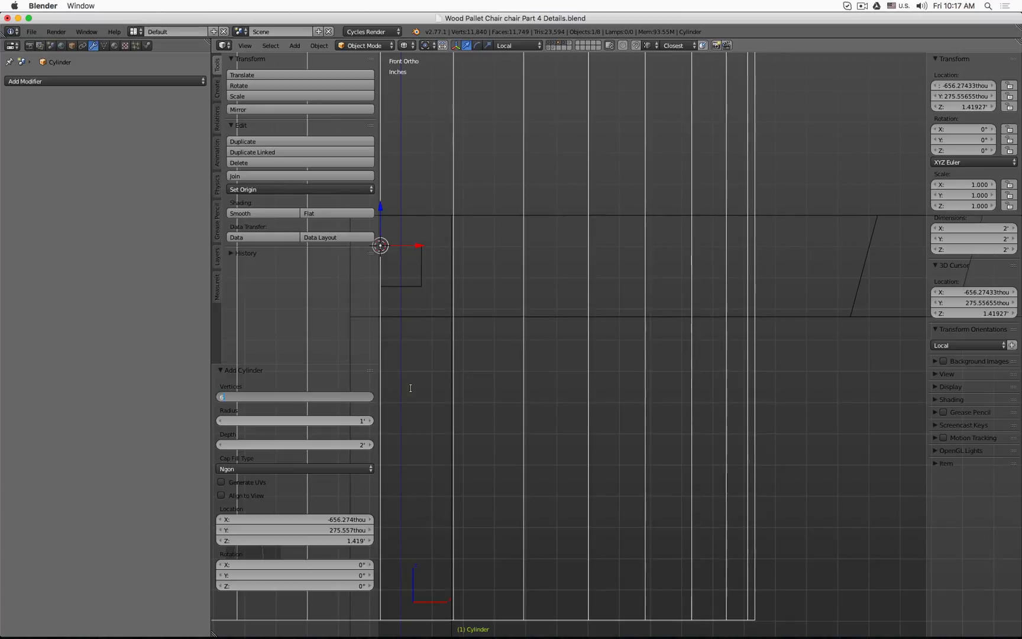
key(Return)
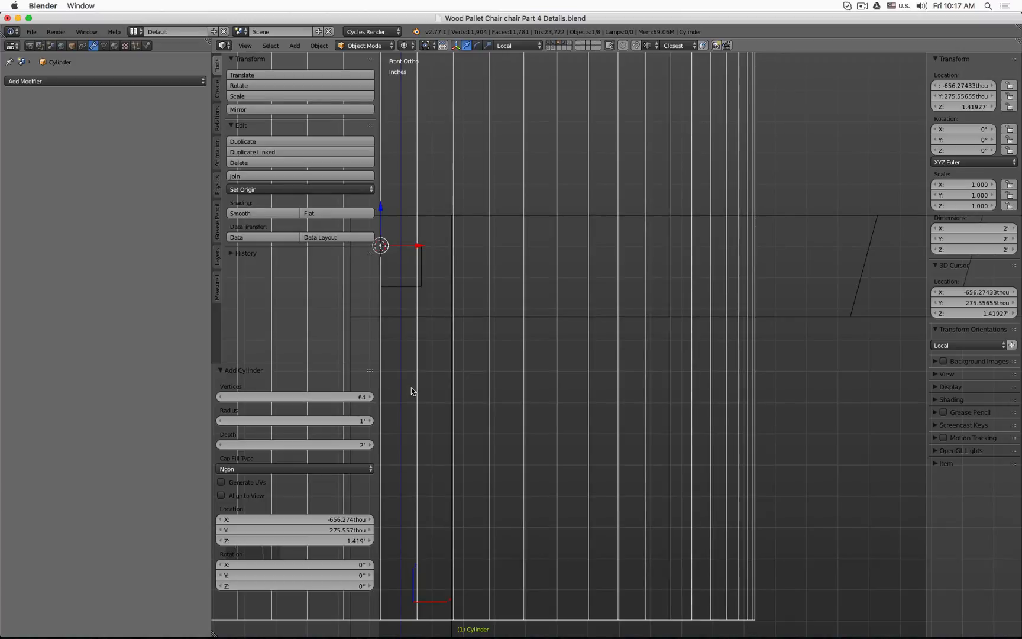
click(291, 420)
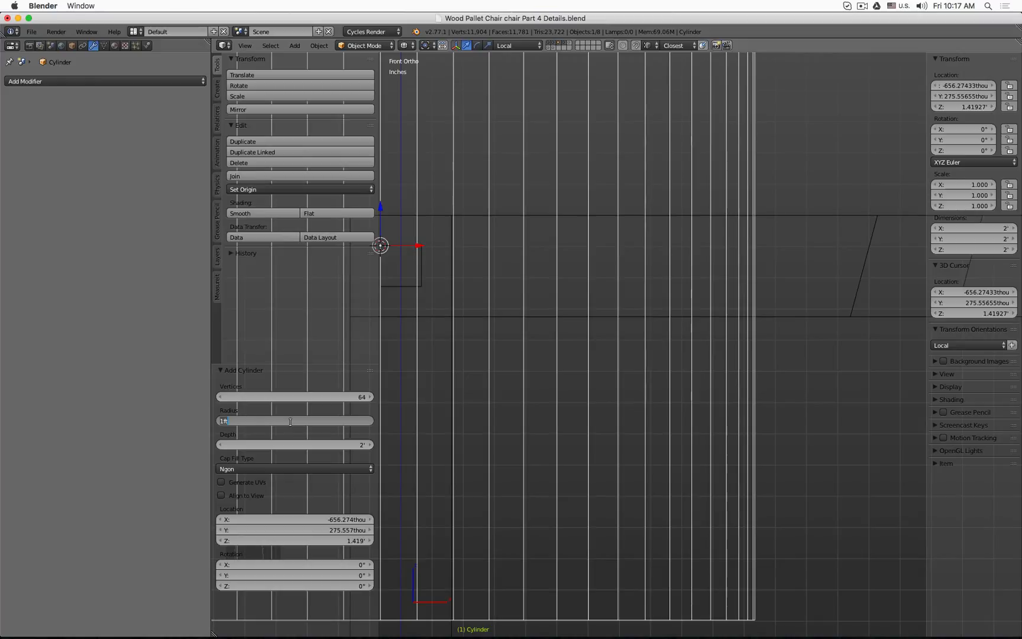
text(2.5mm)
key(Return)
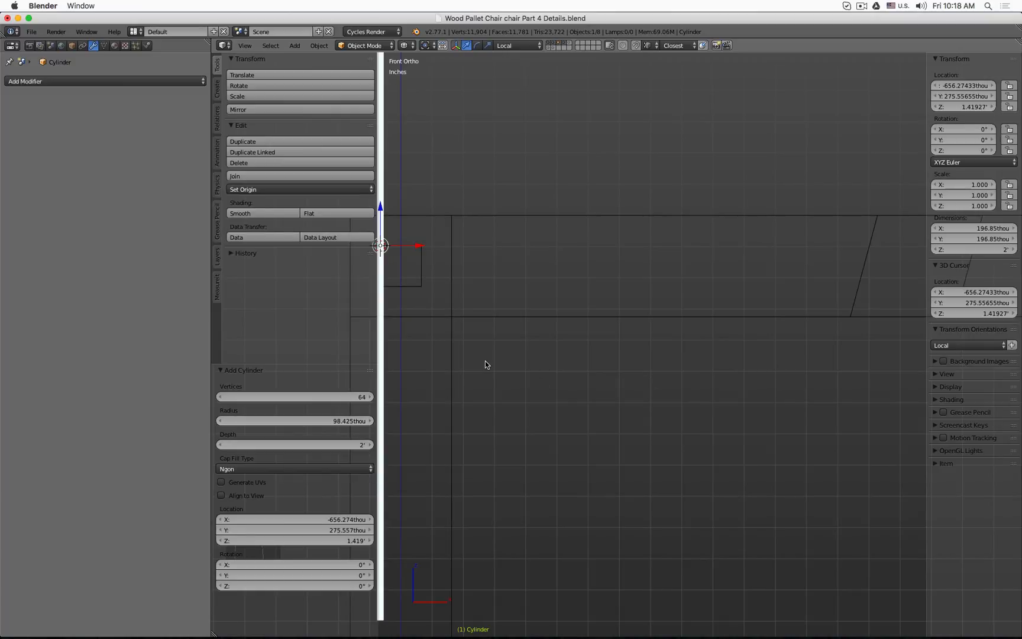
Step: Try rotating the cylinder 90° about the Y axis, then reset that rotation to 0°
middle_drag(436, 466, 562, 417)
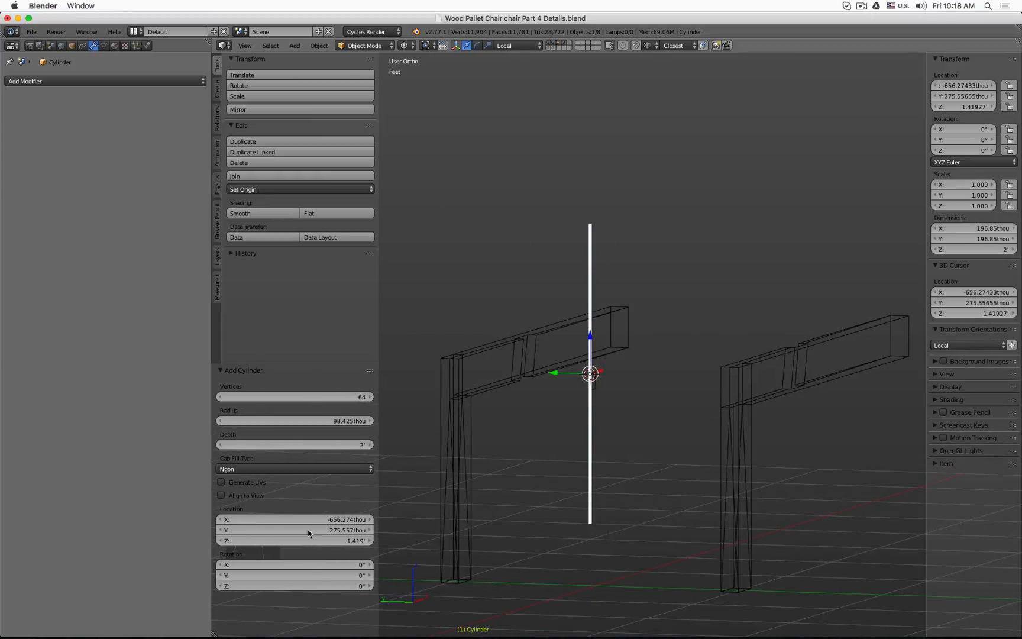
click(300, 574)
text(90)
key(Return)
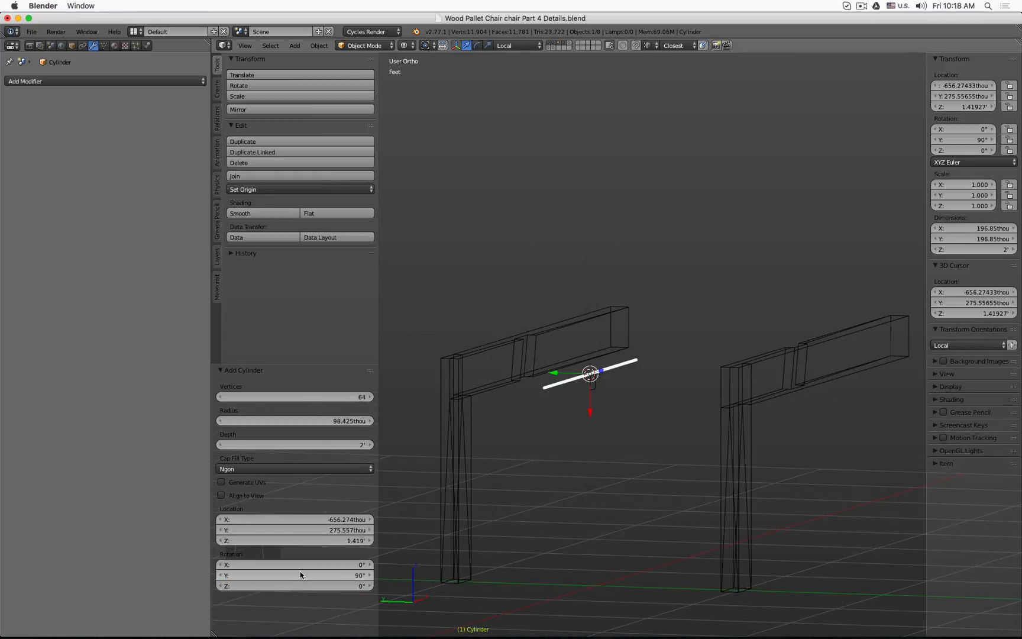
click(294, 572)
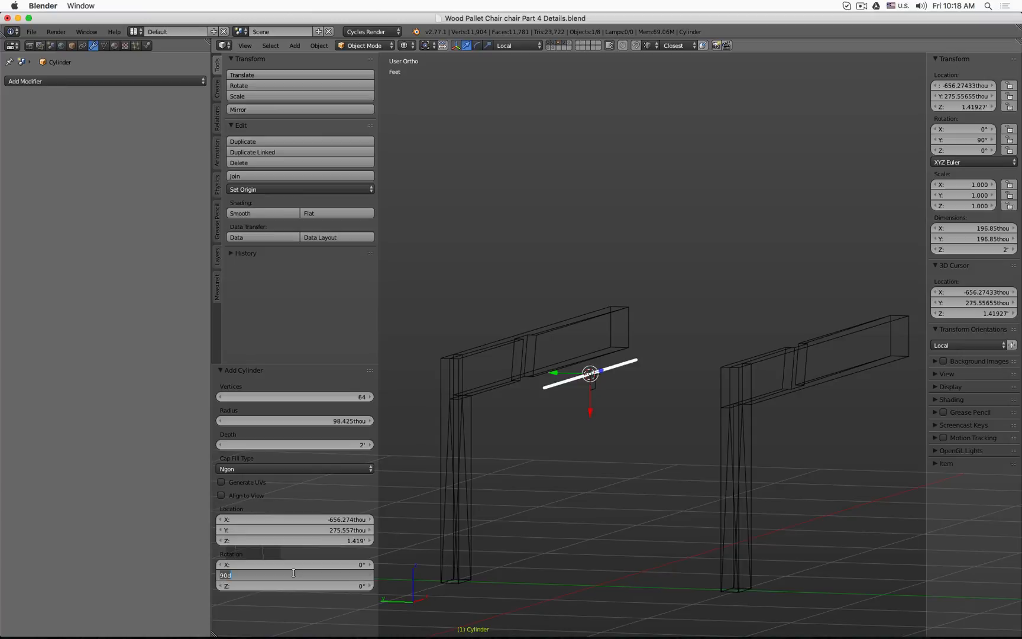
text(0)
key(Return)
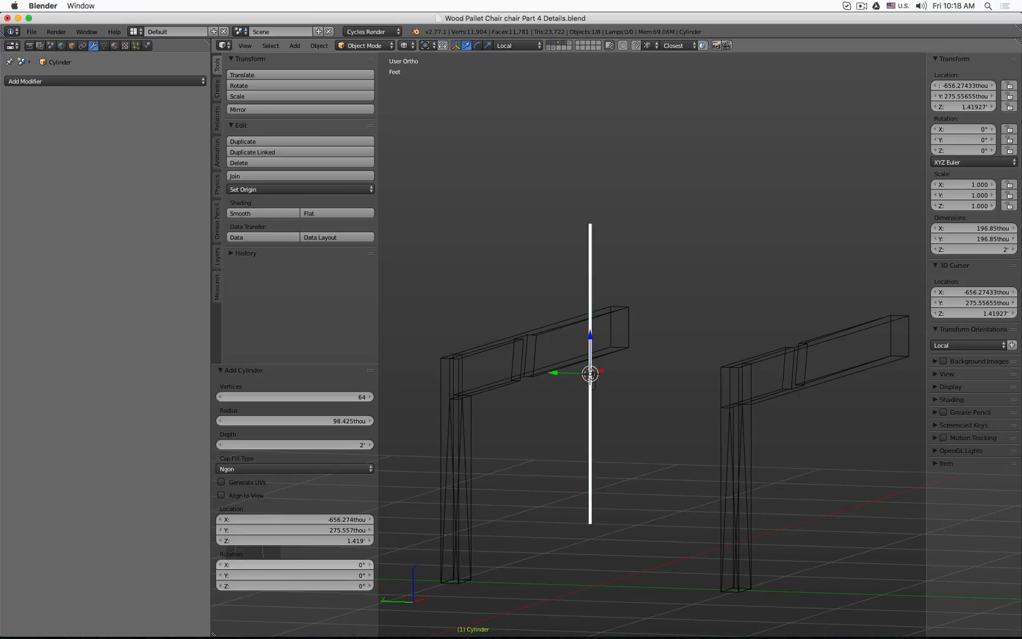
Step: Rotate the cylinder 90° about the X axis so it lies along the top beam
click(297, 563)
text(90)
key(Return)
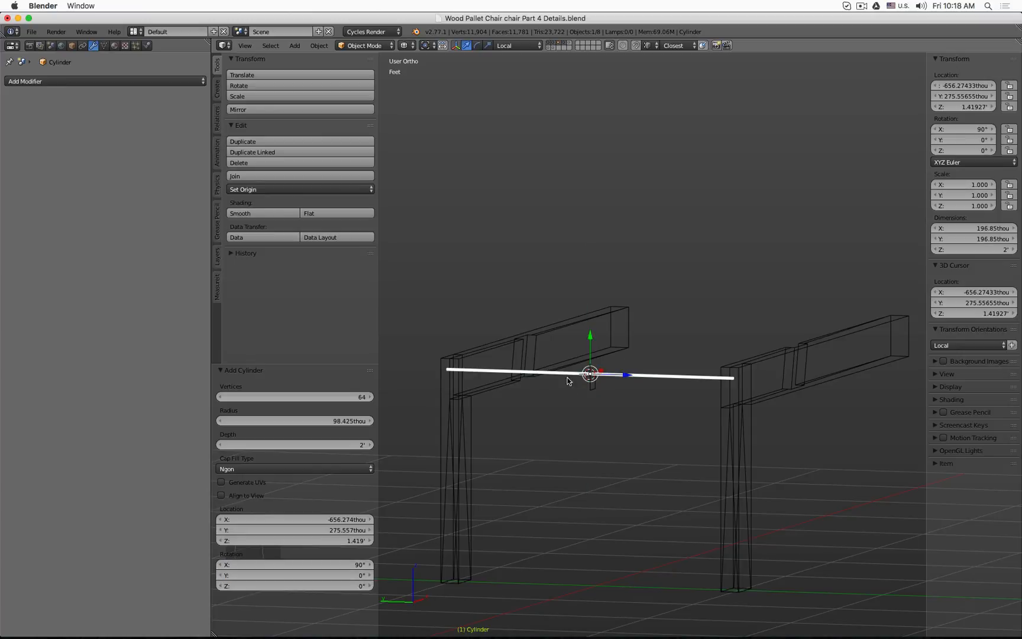
Step: Switch the transform orientation to Global
key(z)
scroll(649, 358, up, 2)
mouse_move(575, 383)
middle_down()
mouse_move(650, 357)
mouse_move(600, 365)
mouse_move(597, 353)
middle_up()
scroll(630, 348, down, 2)
key(z)
key(KP_1)
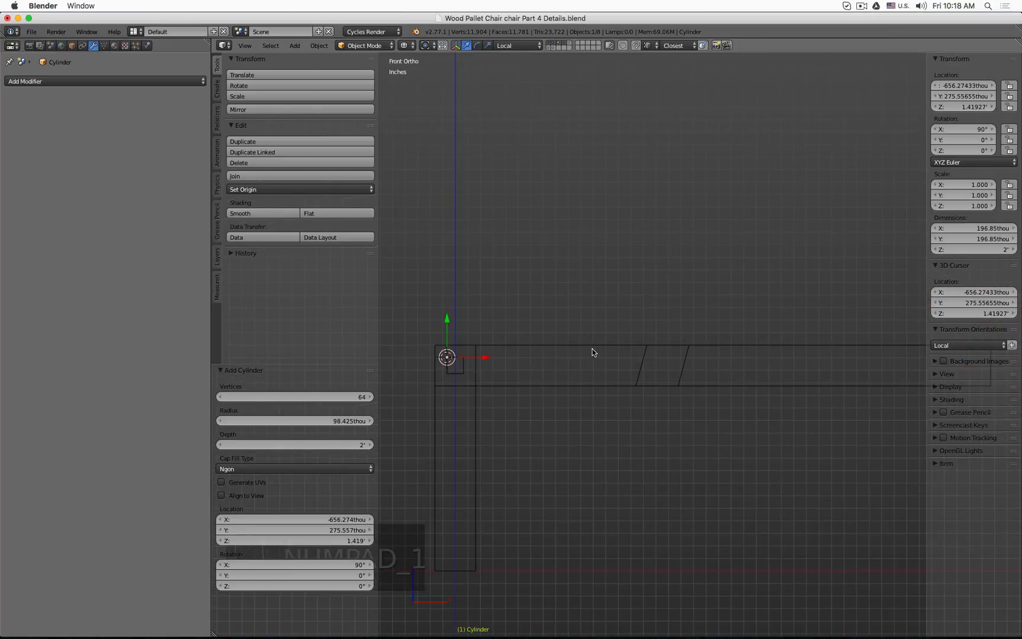
scroll(471, 350, up, 6)
mouse_move(469, 350)
middle_down()
mouse_move(634, 333)
mouse_move(696, 350)
middle_up()
key(z)
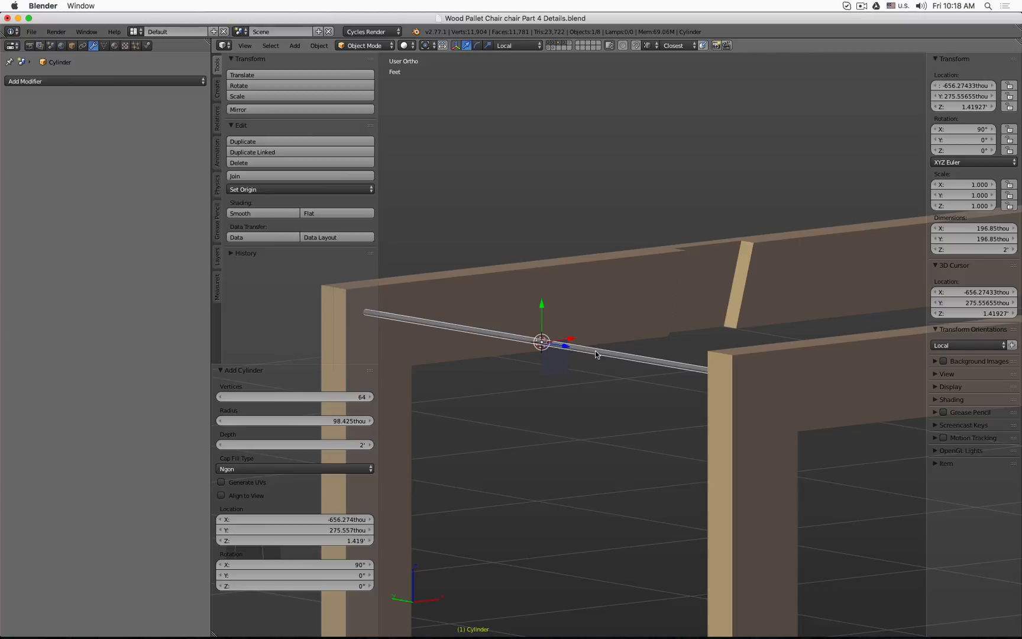
click(517, 45)
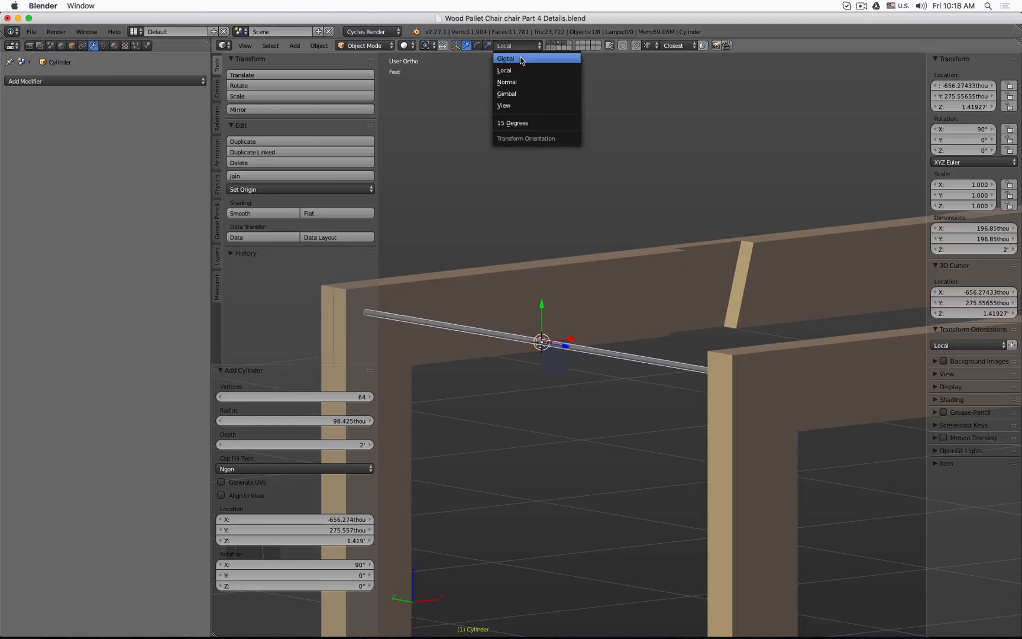
click(521, 59)
Step: Scale the cylinder along the global Y axis by about 1.082
scroll(598, 366, down, 2)
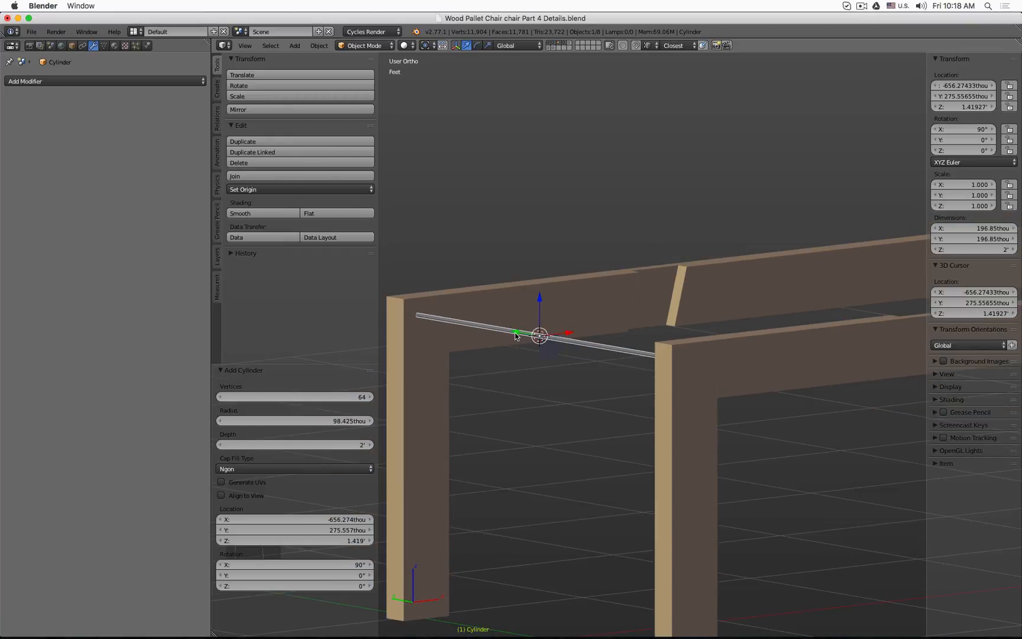
key(s)
key(y)
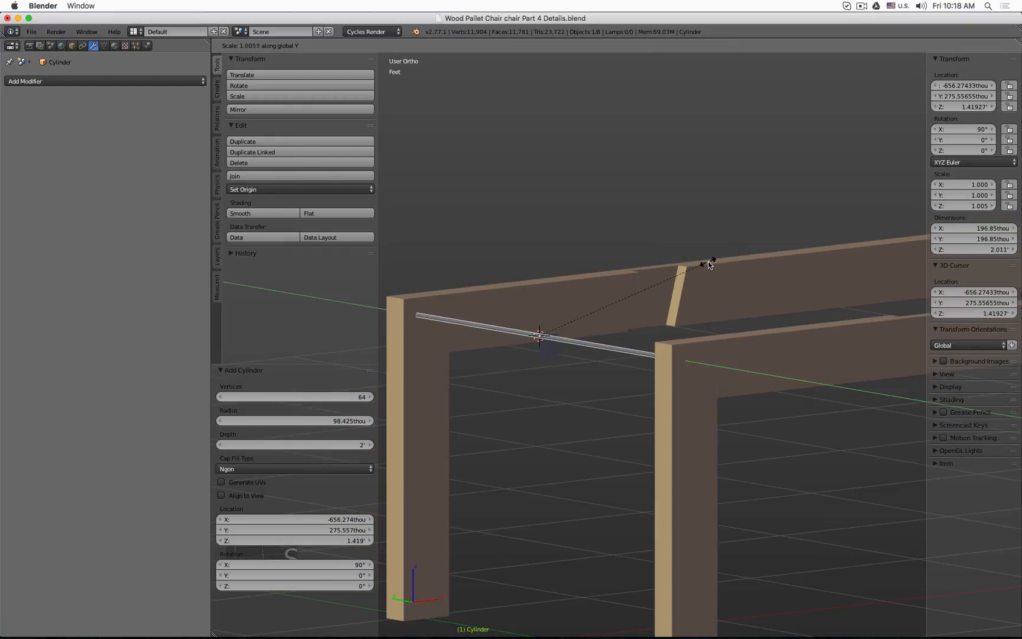
click(721, 259)
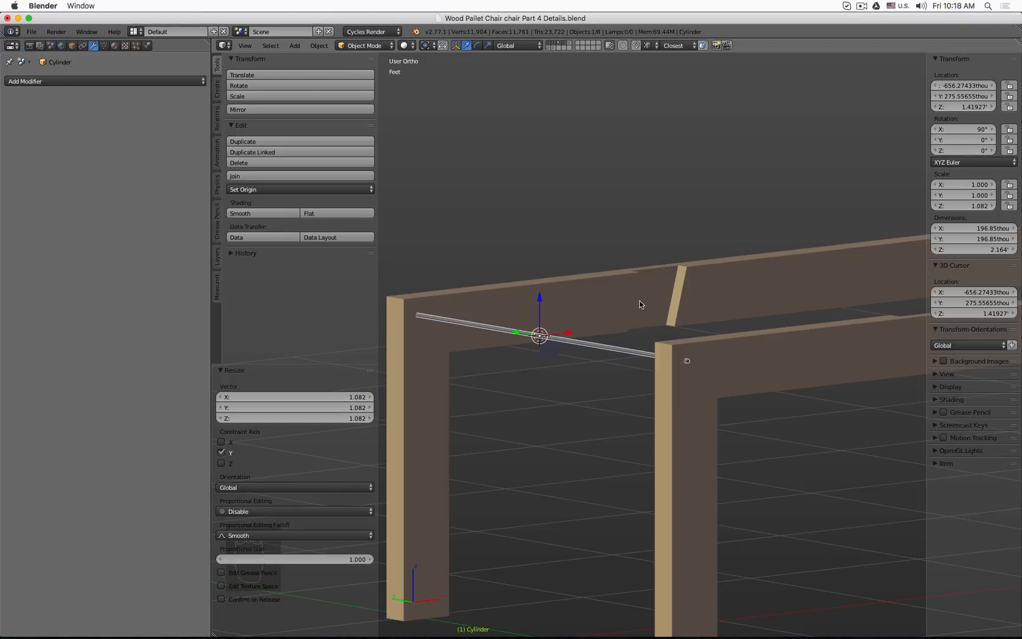
key(t)
Step: Create a linked duplicate of the cylinder and move it along X
key(KP_1)
key(z)
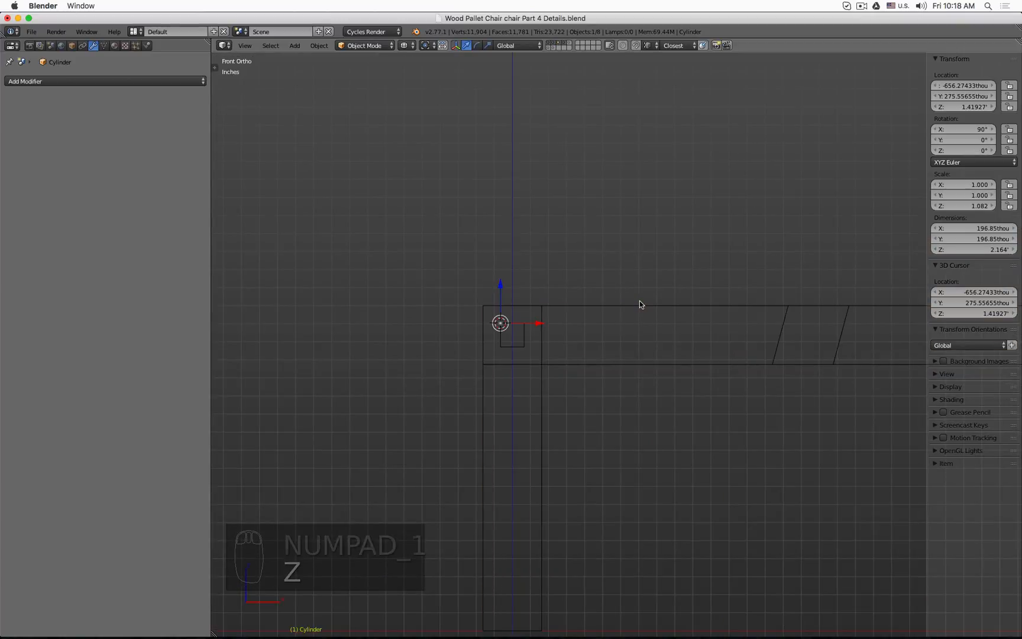
scroll(464, 233, up, 6)
middle_drag(456, 225, 460, 232)
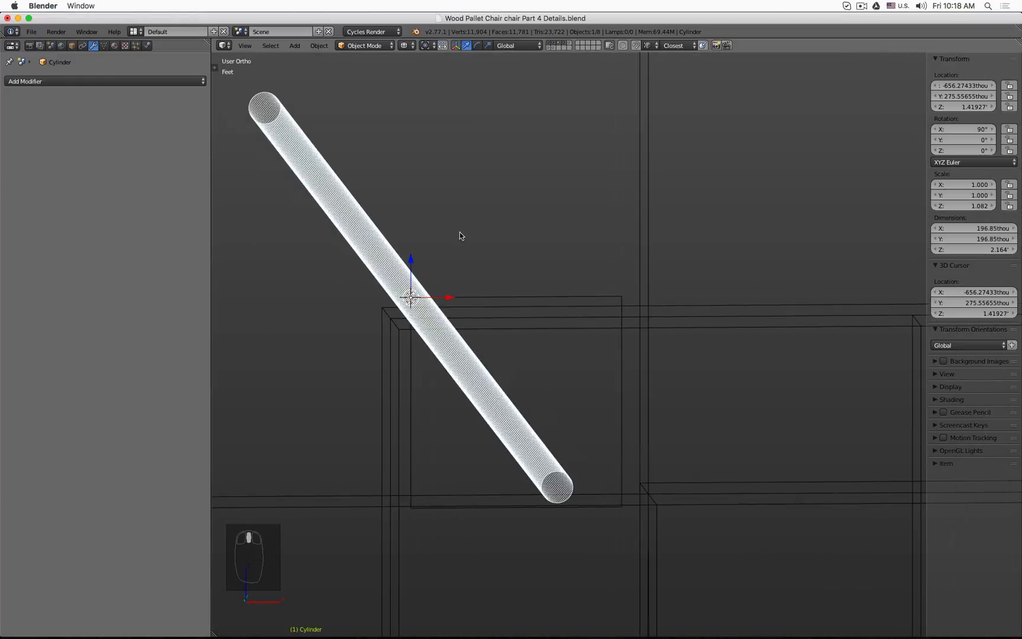
scroll(460, 232, down, 4)
scroll(460, 232, up, 3)
scroll(460, 232, down, 1)
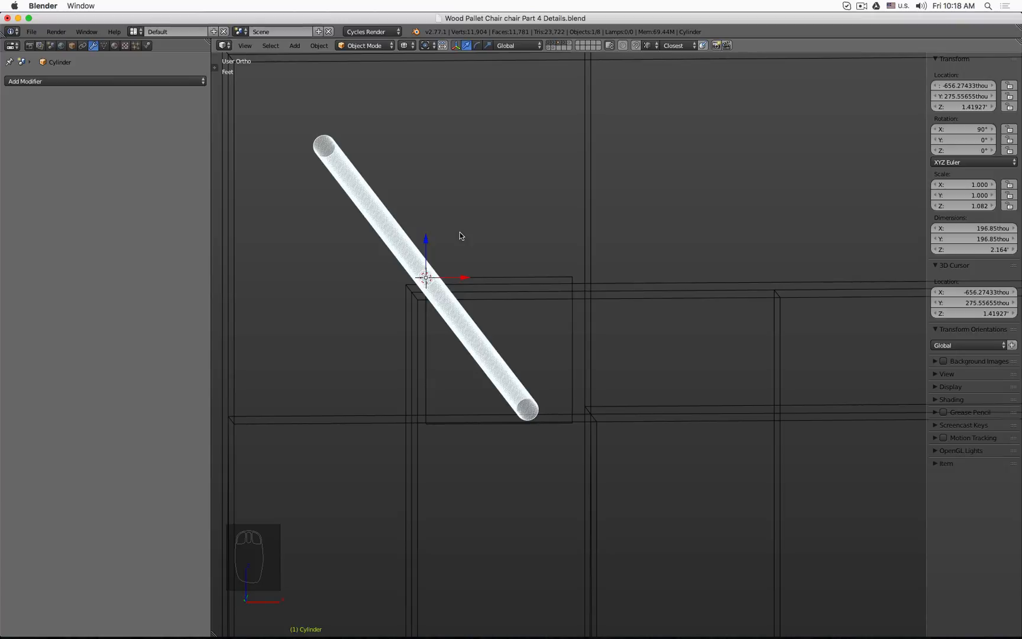
key(alt+d)
right_click(461, 235)
drag(463, 279, 577, 279)
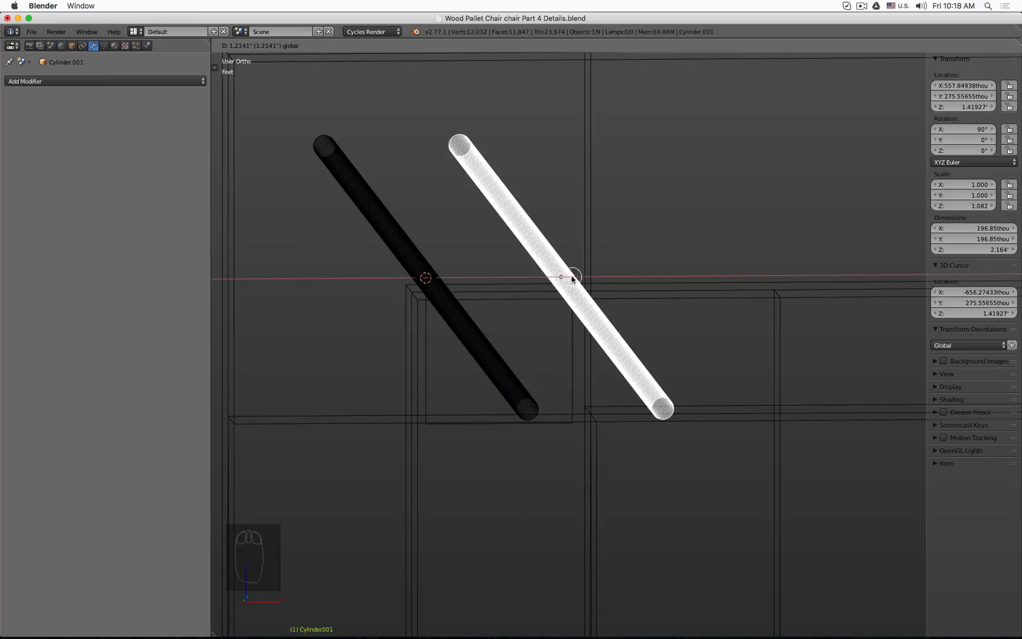
middle_drag(571, 279, 636, 263)
Step: Nudge the duplicate cylinder slightly in front view
key(z)
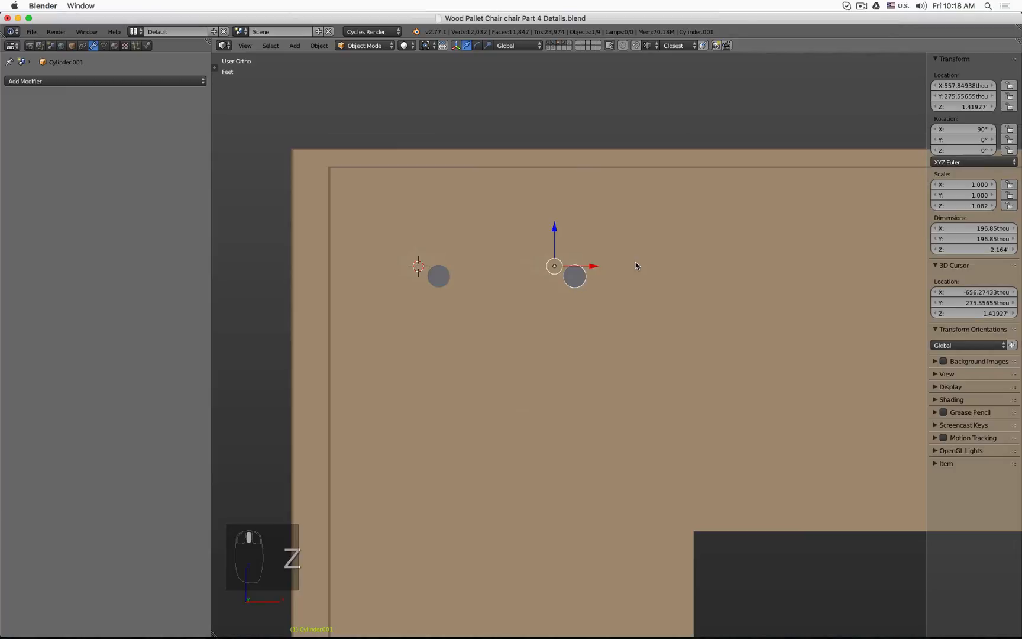
key(KP_1)
key(z)
scroll(572, 272, up, 6)
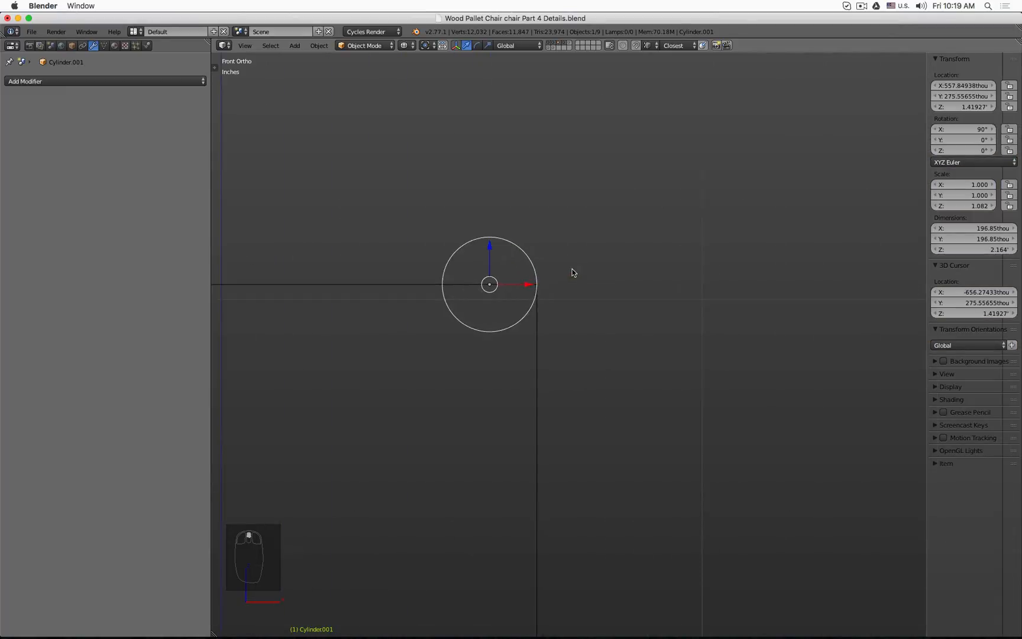
drag(530, 284, 532, 290)
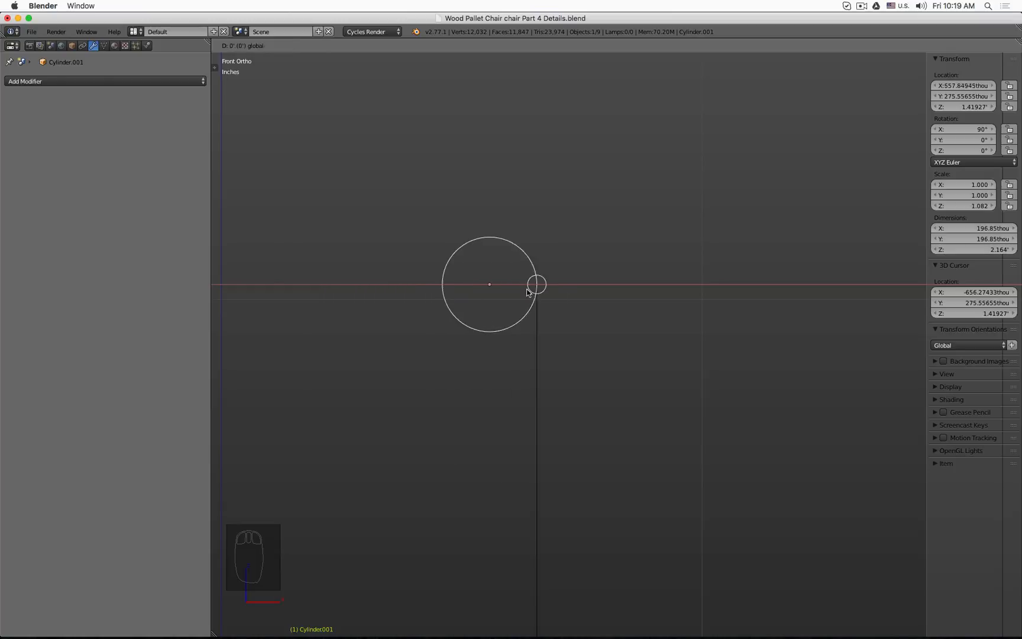
click(547, 284)
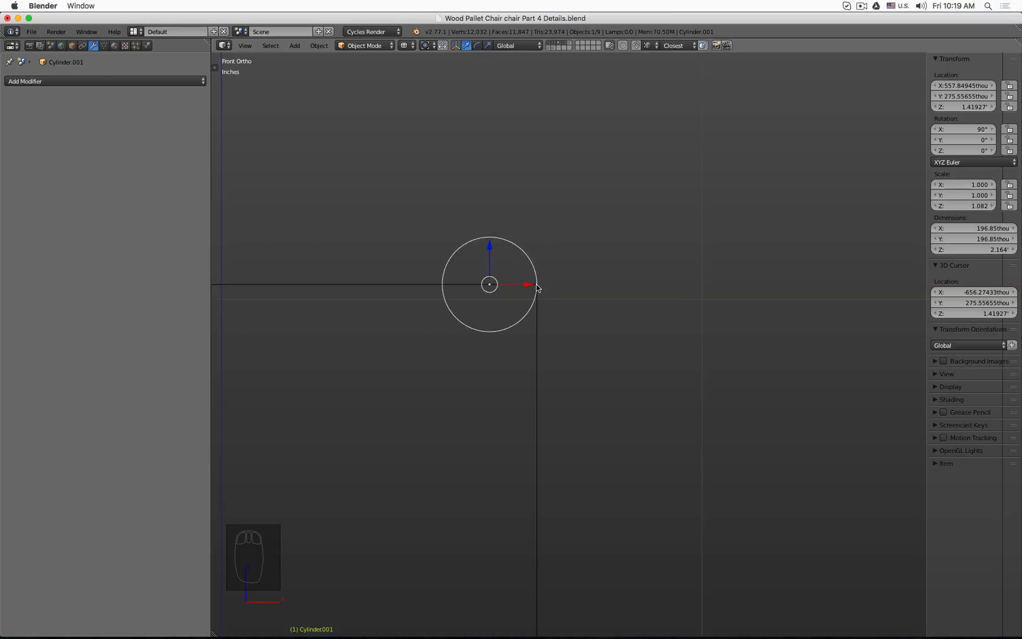
Step: Select the small square's top-right vertex in Edit Mode and snap the 3D cursor to it
click(538, 311)
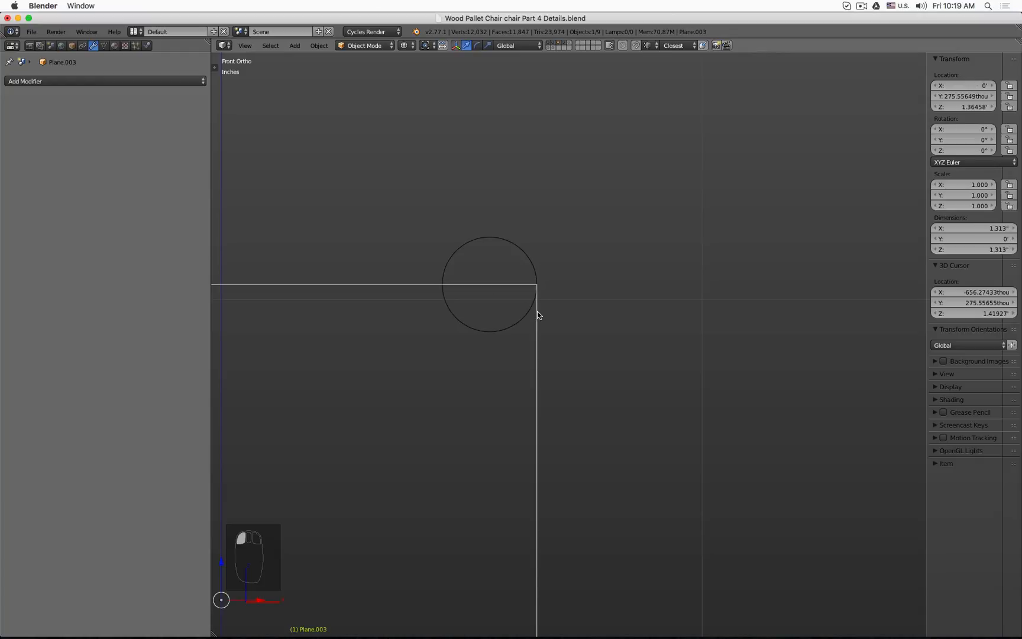
key(Tab)
click(632, 328)
scroll(632, 328, down, 3)
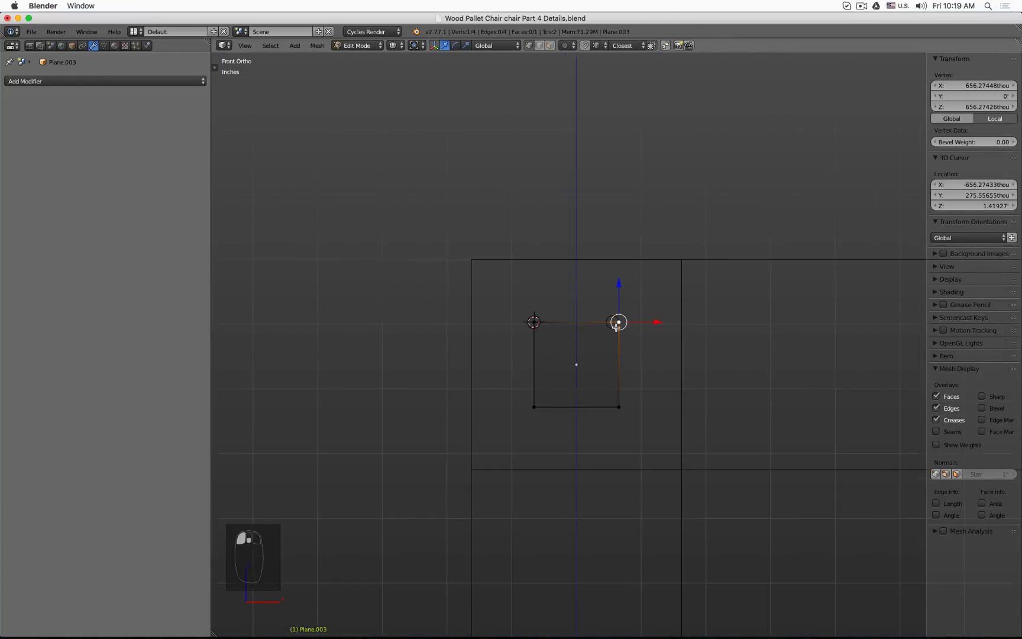
middle_drag(575, 360, 609, 344)
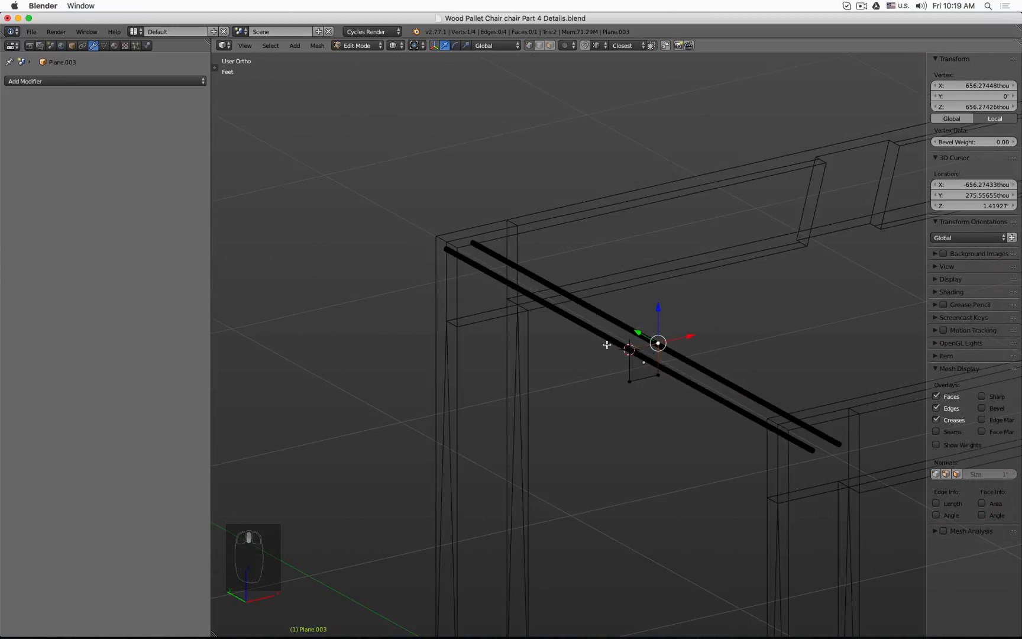
key(shift+s)
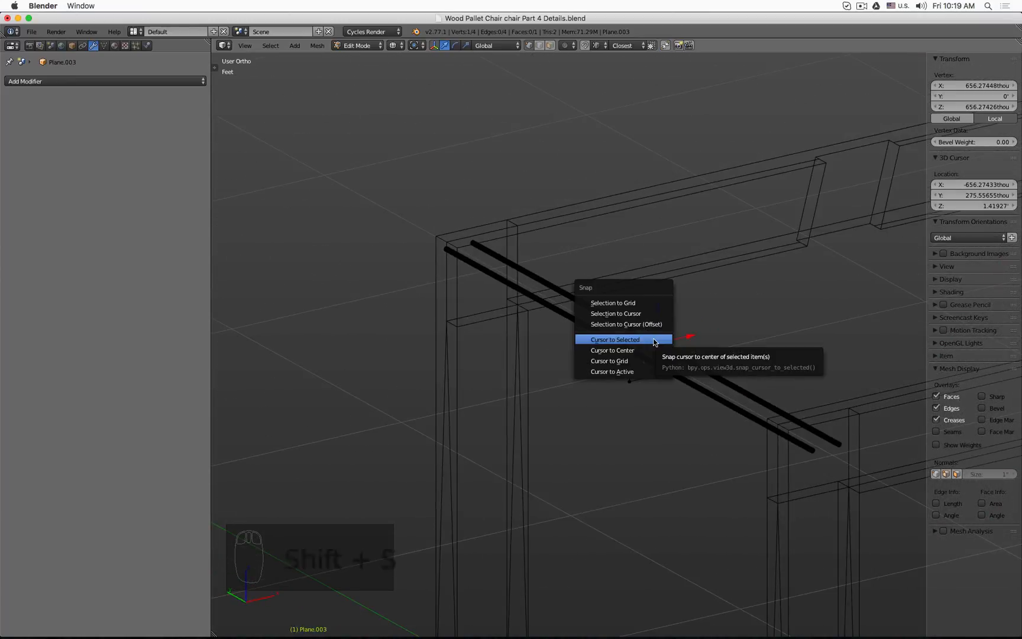
click(655, 342)
key(Tab)
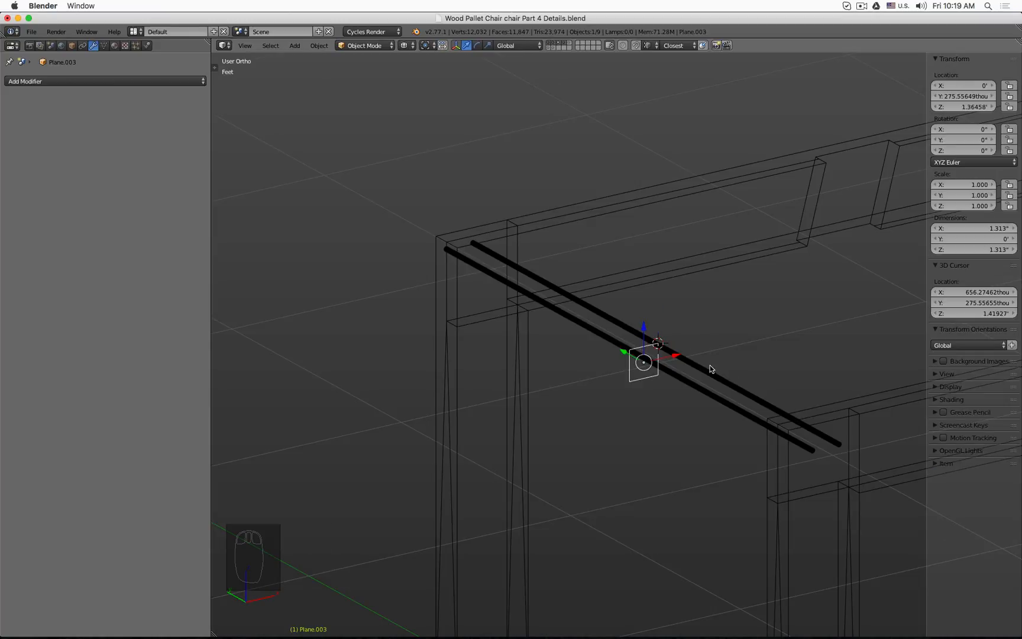
Step: Select the duplicate cylinder and snap it to the 3D cursor
click(710, 365)
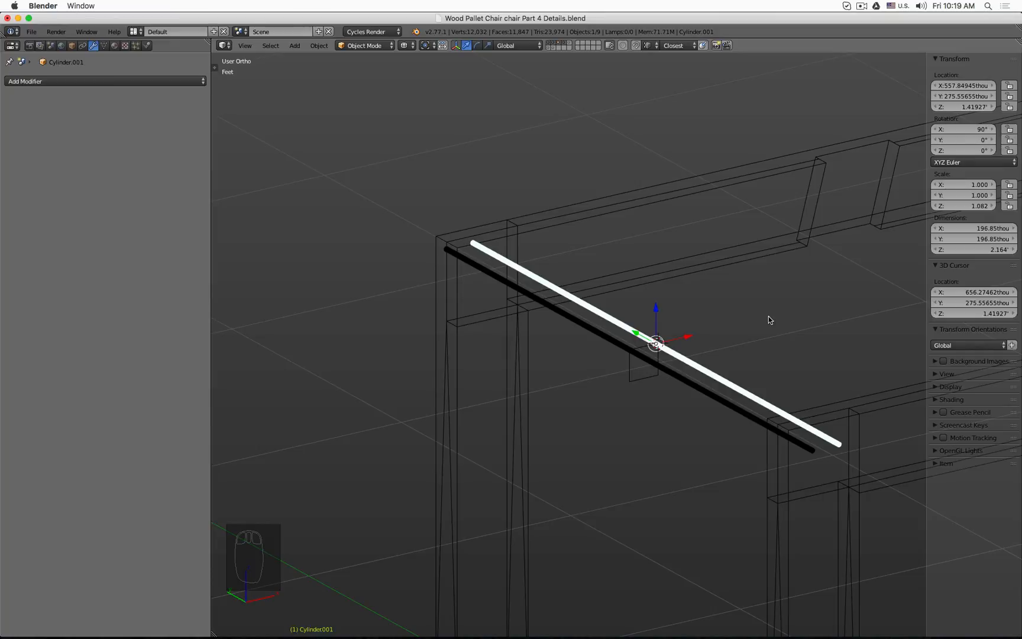
key(shift+s)
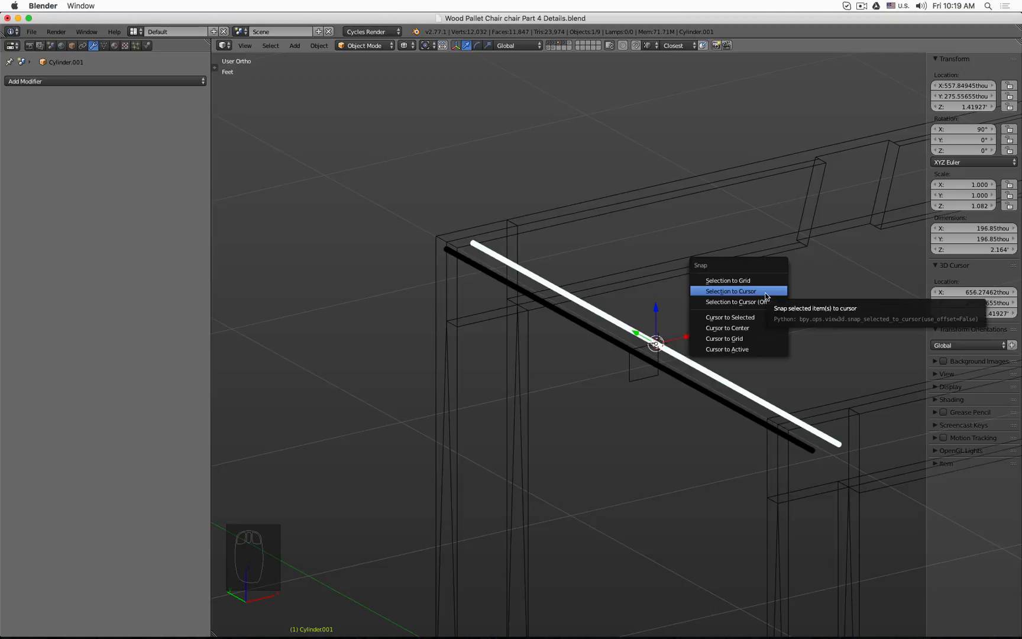
click(766, 292)
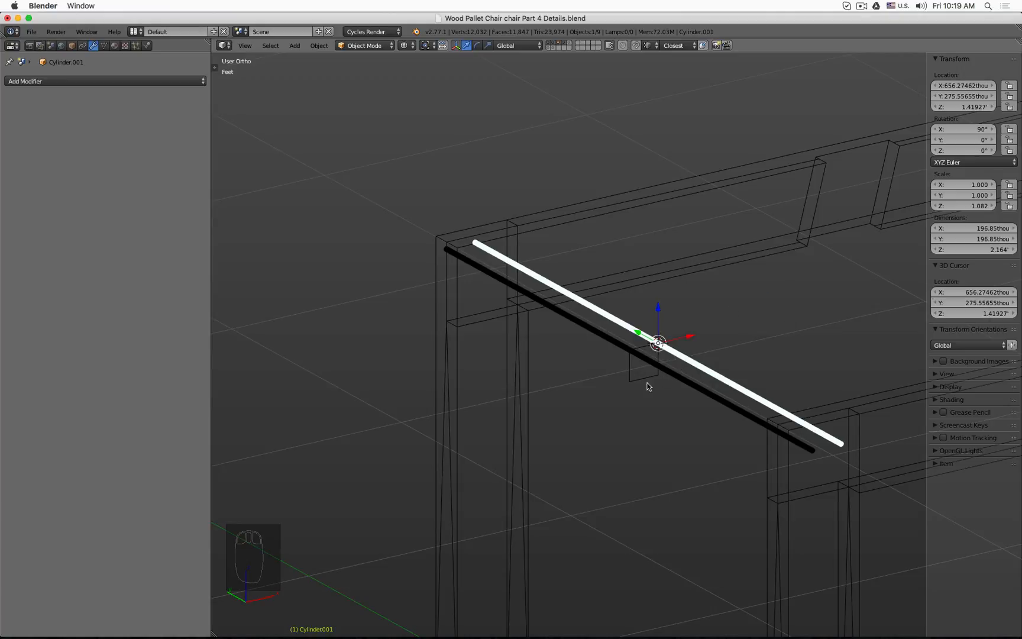
Step: Create a linked duplicate of the cylinder and move it downward along the Z axis
scroll(665, 377, up, 5)
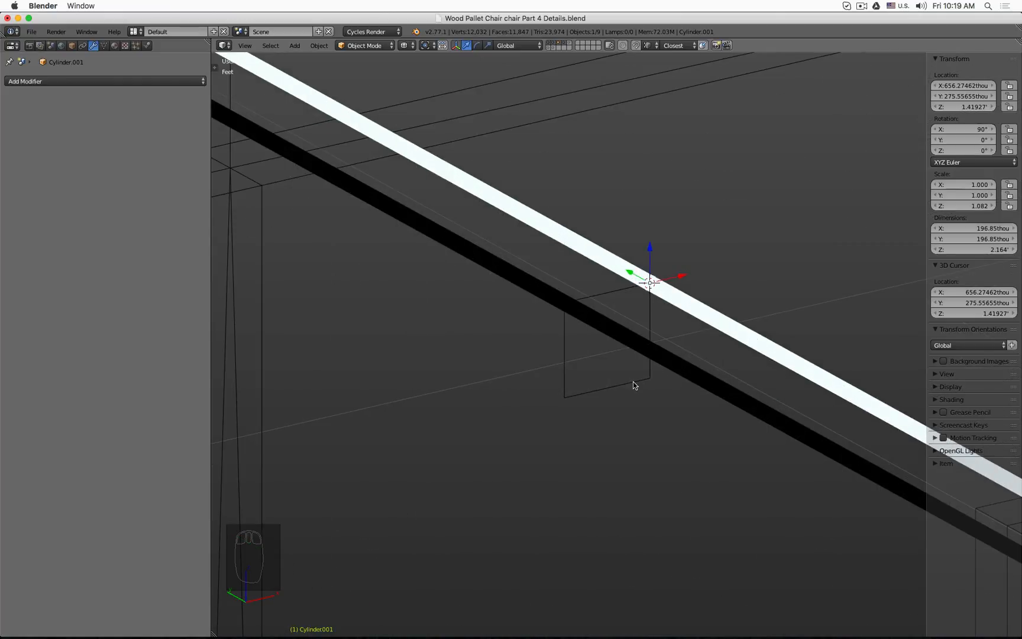
key(alt+d)
key(z)
click(638, 369)
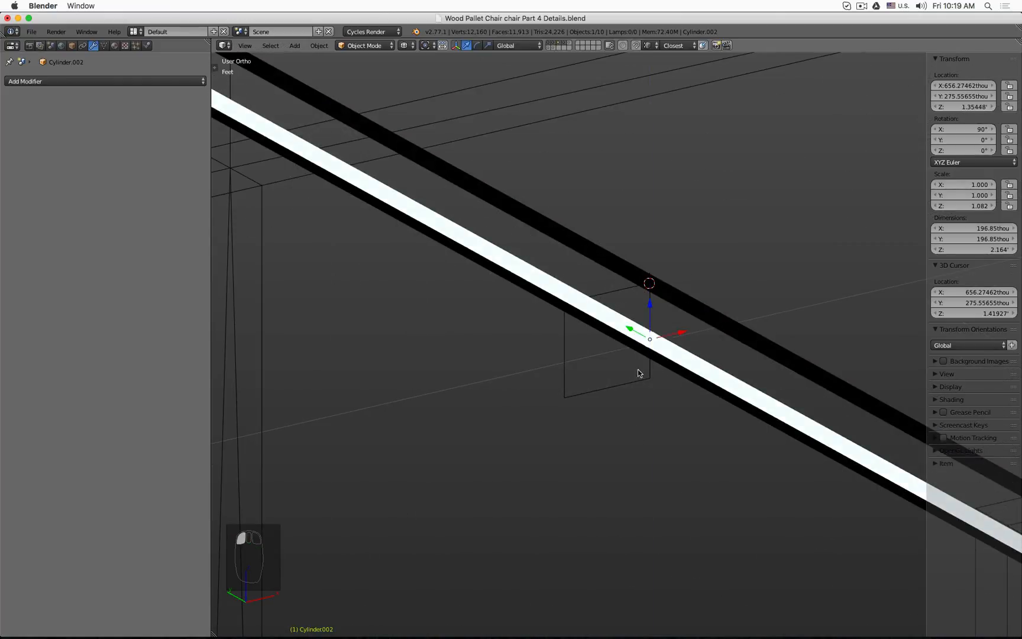
Step: Create another linked duplicate of the cylinder
key(alt+d)
click(482, 420)
Step: Select the small square's bottom-right vertex in Edit Mode and snap the 3D cursor to it
scroll(568, 393, down, 3)
mouse_move(575, 382)
middle_down()
mouse_move(600, 358)
mouse_move(590, 382)
middle_up()
right_click(612, 376)
scroll(630, 367, up, 5)
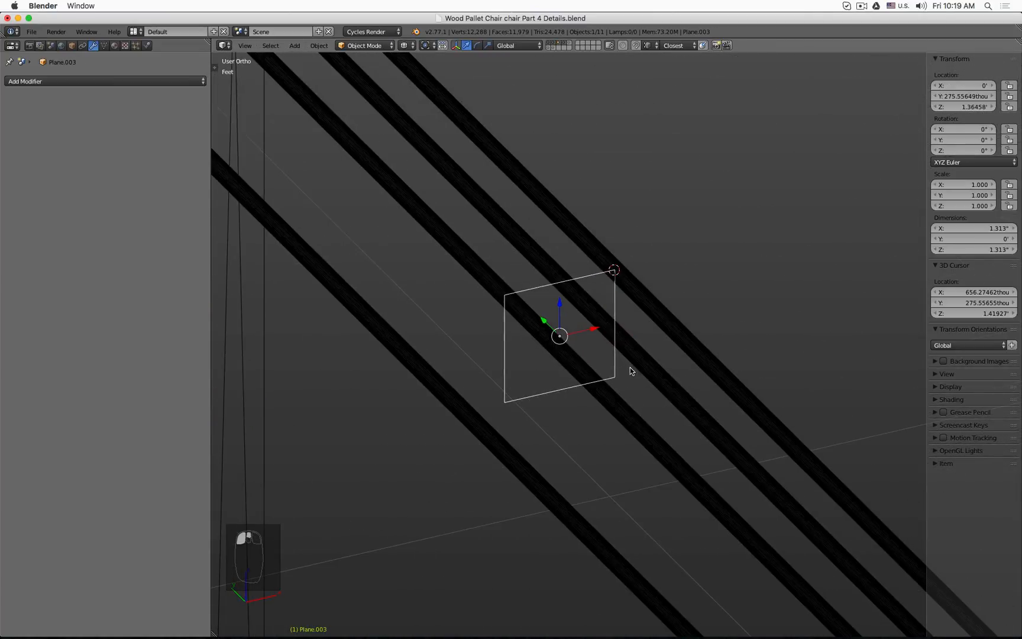
key(Tab)
right_click(617, 379)
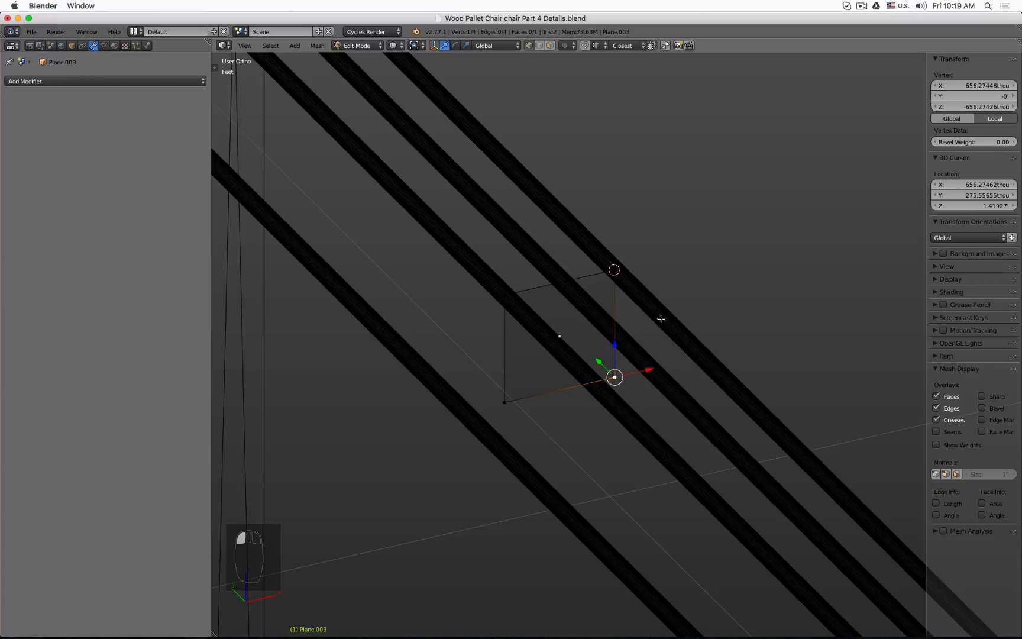
key(shift+s)
click(662, 345)
key(Tab)
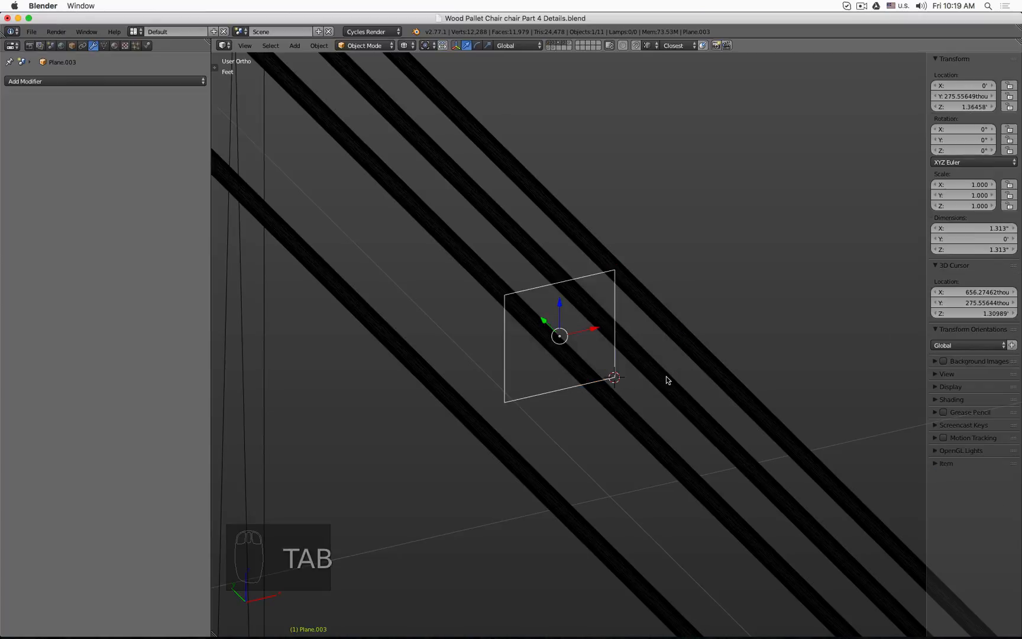
Step: Select the lowered duplicate cylinder and snap it to the 3D cursor
right_click(666, 376)
key(shift+s)
click(666, 359)
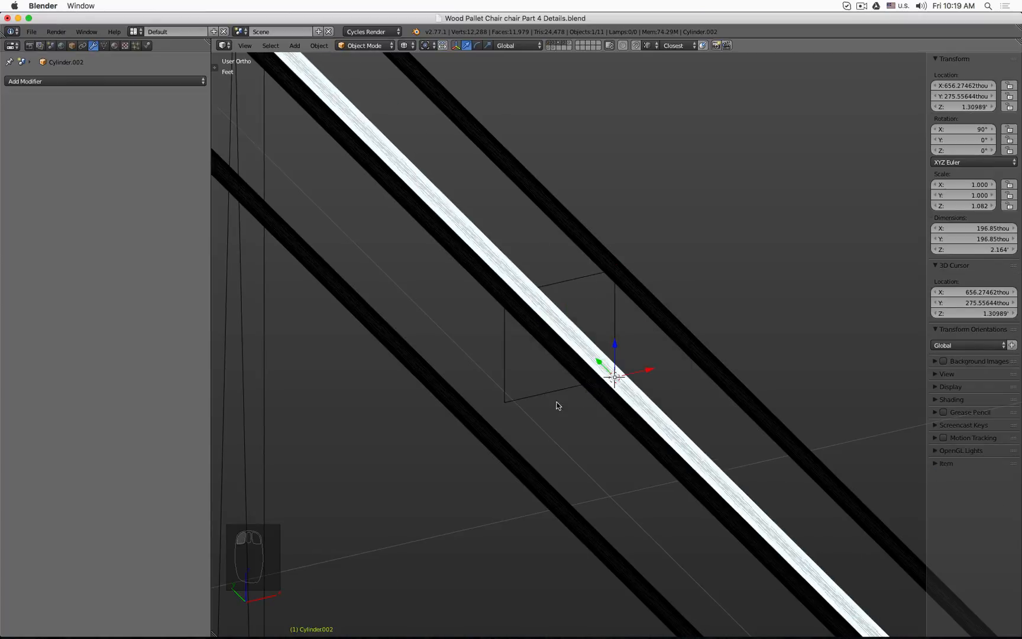
Step: Select the small square's bottom-left vertex in Edit Mode and snap the 3D cursor to it
right_click(529, 403)
key(Tab)
right_click(504, 402)
key(shift+s)
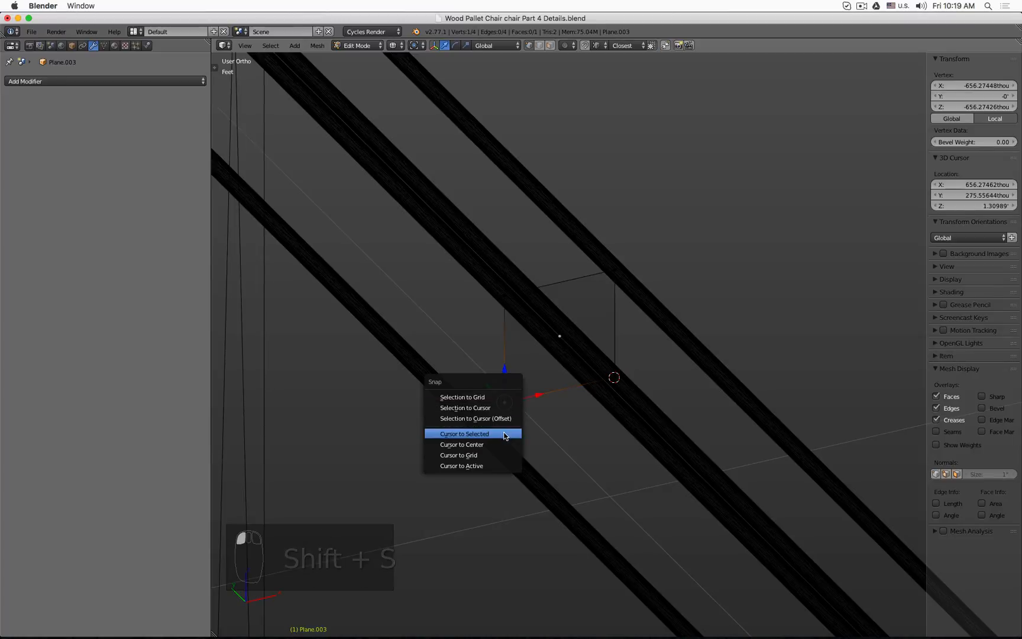
click(504, 432)
key(Tab)
Step: Select the newest duplicate cylinder and snap it to the 3D cursor
right_click(503, 441)
key(shift+s)
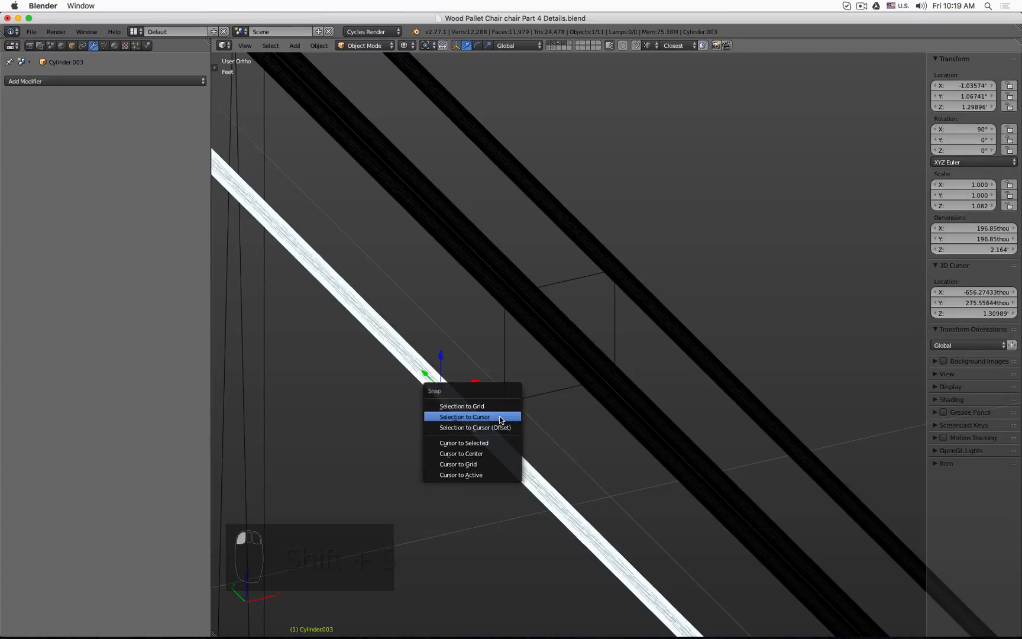
click(500, 415)
Step: Switch to solid shading, select the original cylinder and rename it to Bool Leg Dowel
scroll(529, 393, down, 3)
mouse_move(529, 393)
middle_down()
mouse_move(538, 383)
mouse_move(521, 365)
mouse_move(565, 385)
mouse_move(752, 358)
mouse_move(568, 379)
mouse_move(509, 367)
mouse_move(523, 383)
middle_up()
key(z)
mouse_move(615, 383)
middle_down()
mouse_move(554, 380)
mouse_move(560, 409)
mouse_move(596, 410)
mouse_move(630, 388)
mouse_move(857, 377)
mouse_move(828, 359)
mouse_move(760, 349)
mouse_move(656, 361)
mouse_move(643, 377)
middle_up()
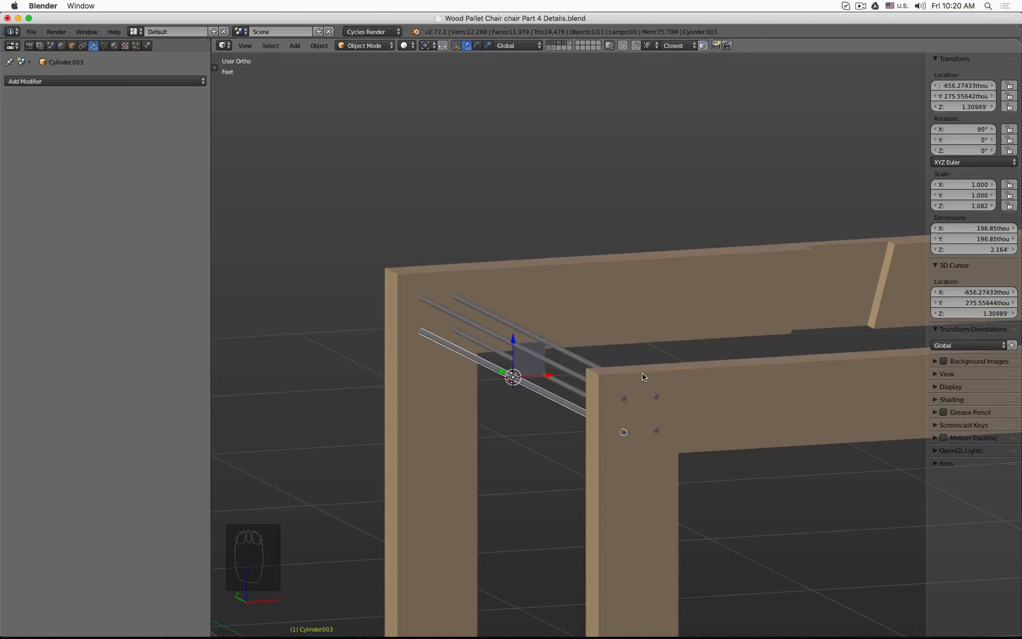
click(572, 374)
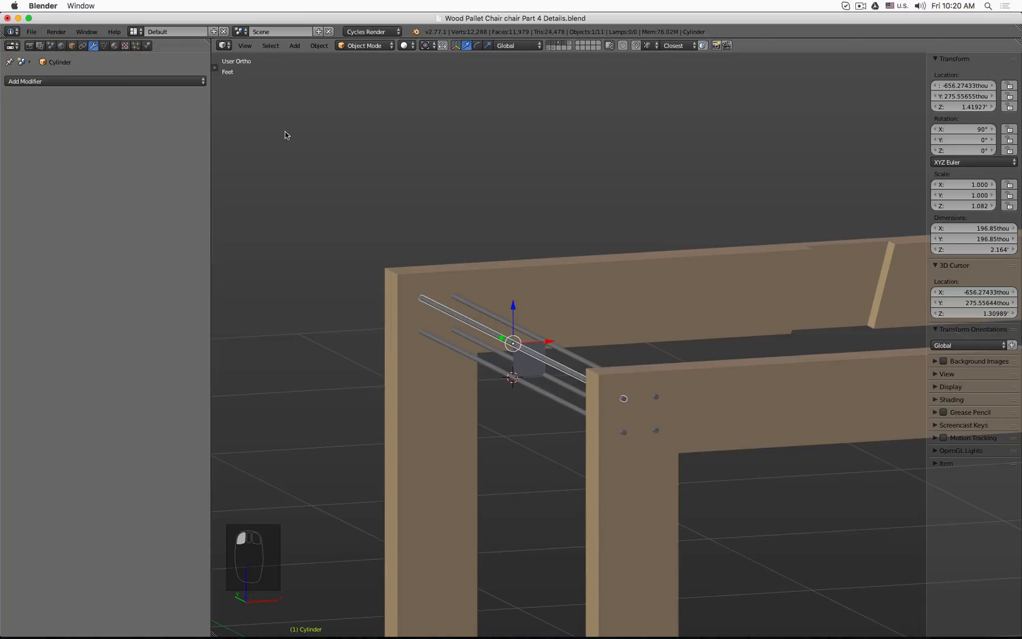
scroll(586, 235, down, 3)
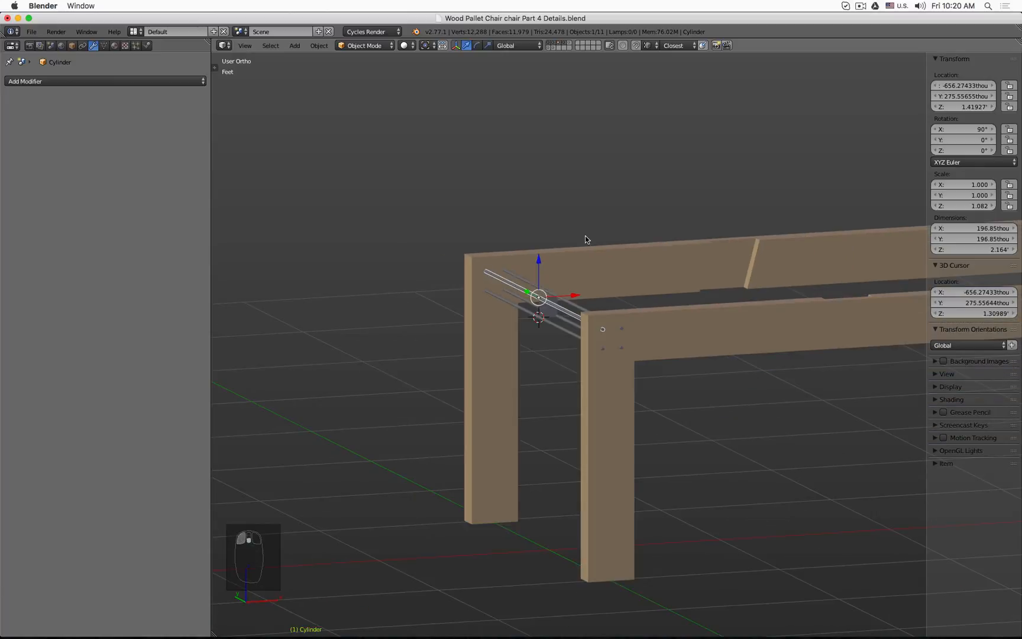
click(72, 45)
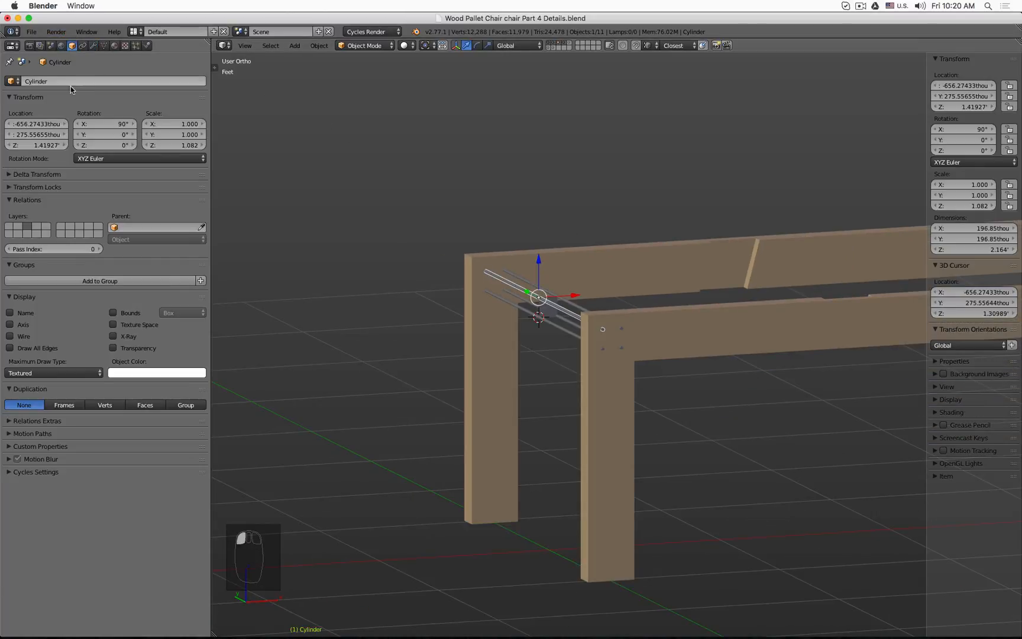
click(98, 81)
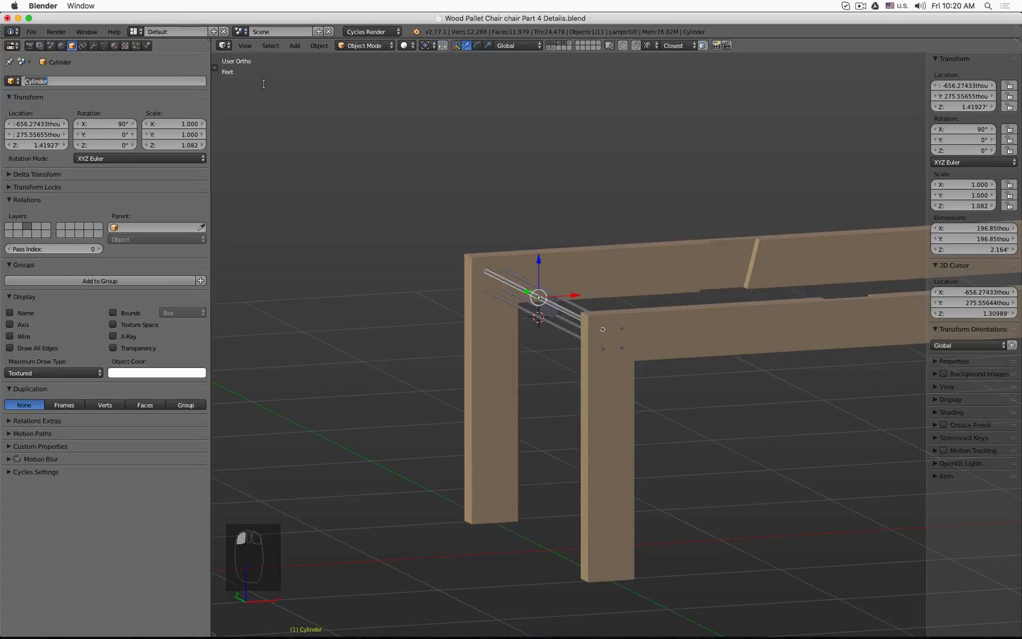
text(Leg)
key(Left)
key(Left)
text(Bool)
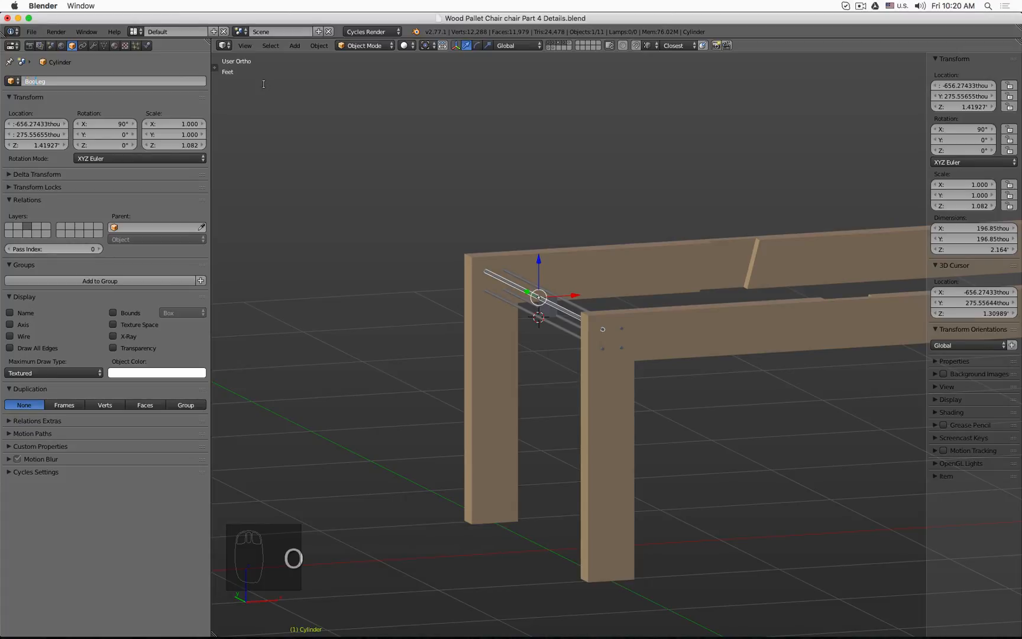
key(Right)
key(Right)
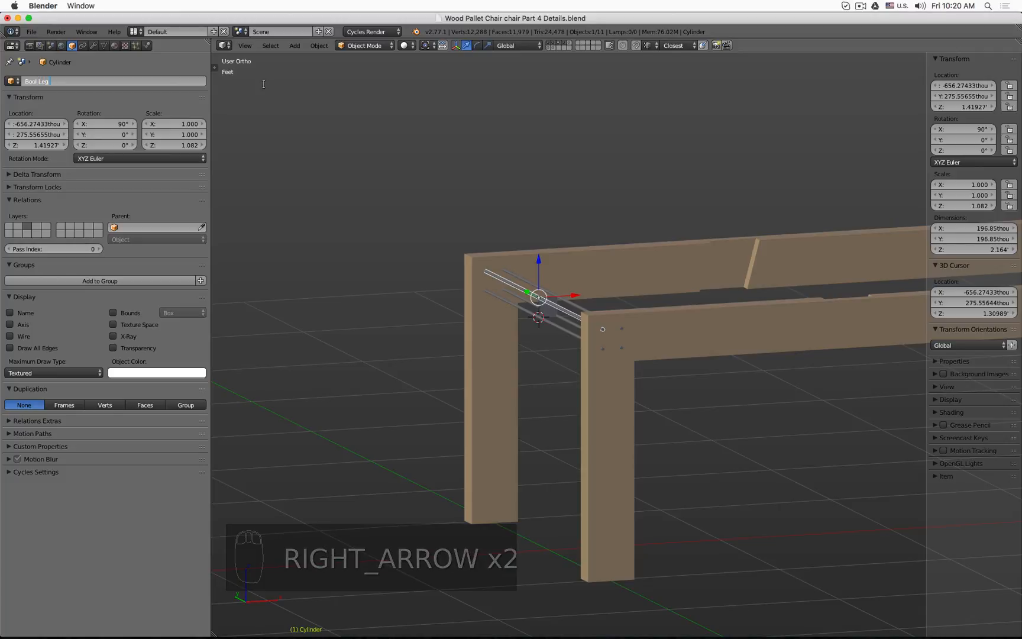
text(D)
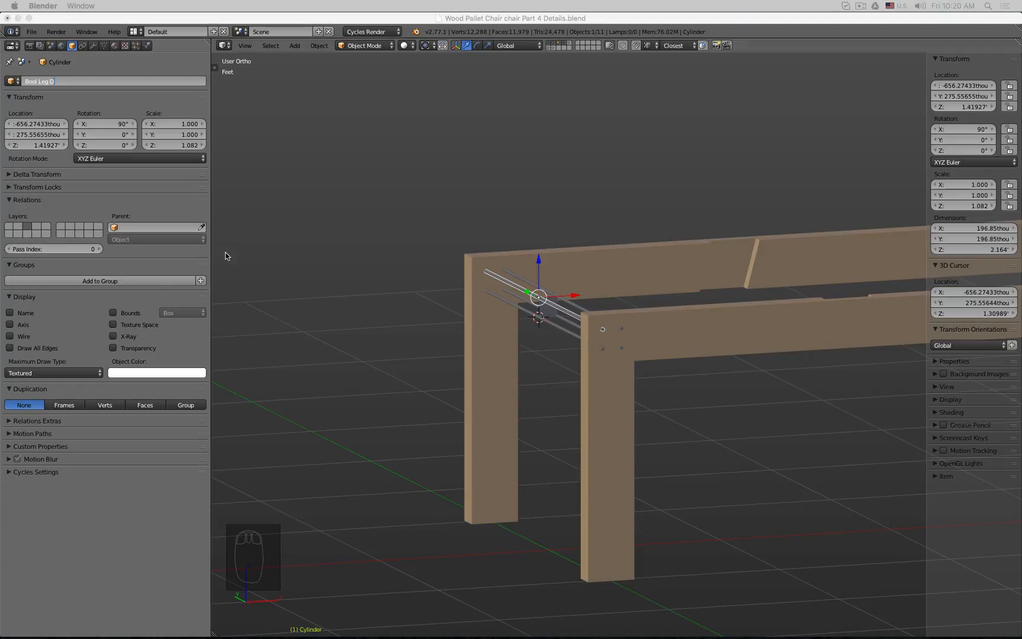
click(90, 81)
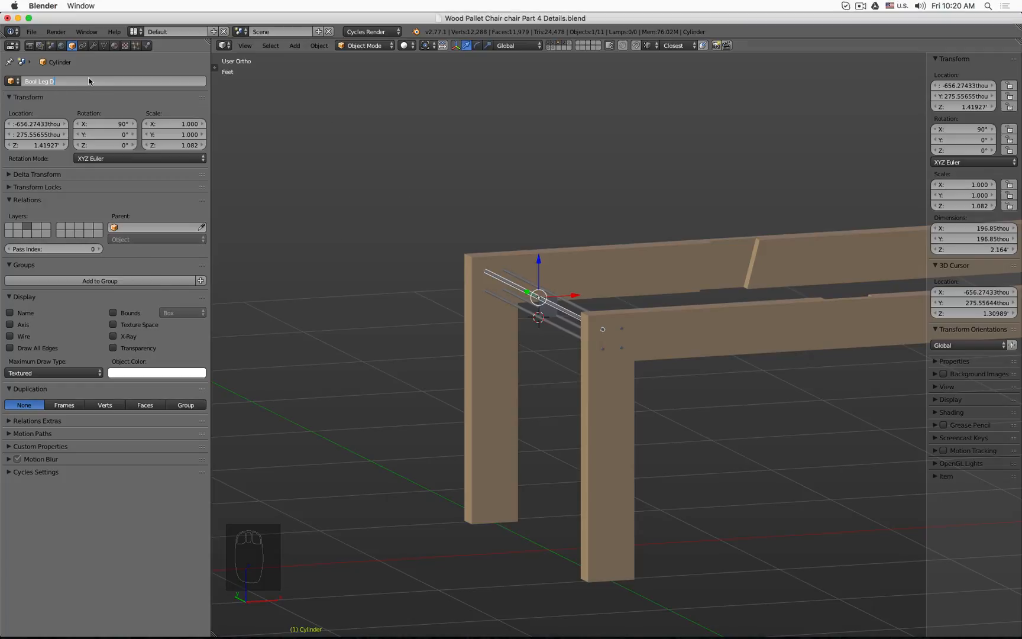
text(Bool Leg Dowel)
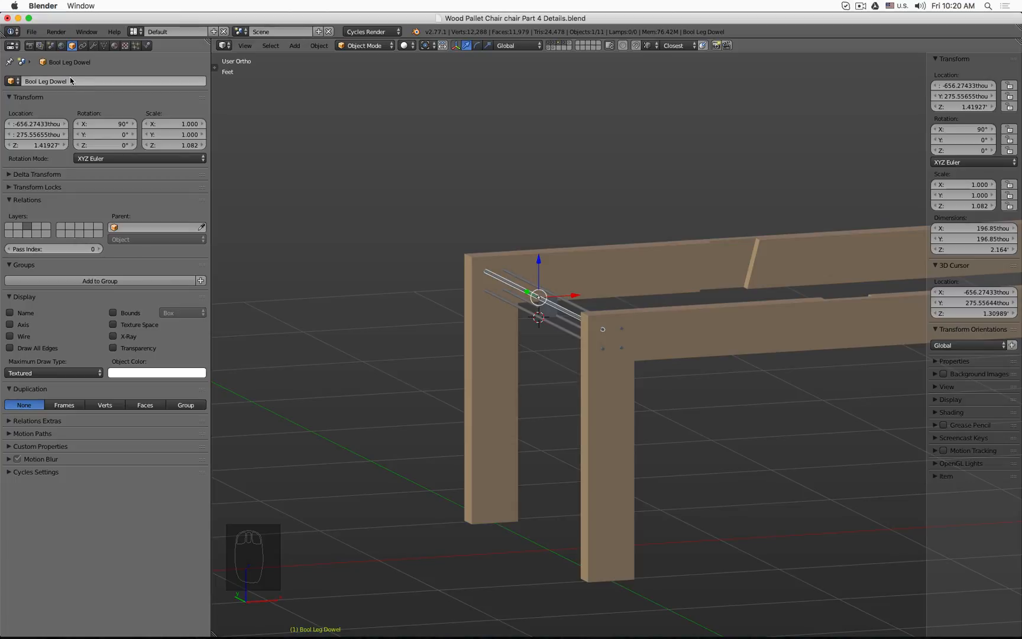
key(Return)
Step: Copy the dowel name and paste it as the name of the upper-right cylinder
scroll(586, 323, up, 3)
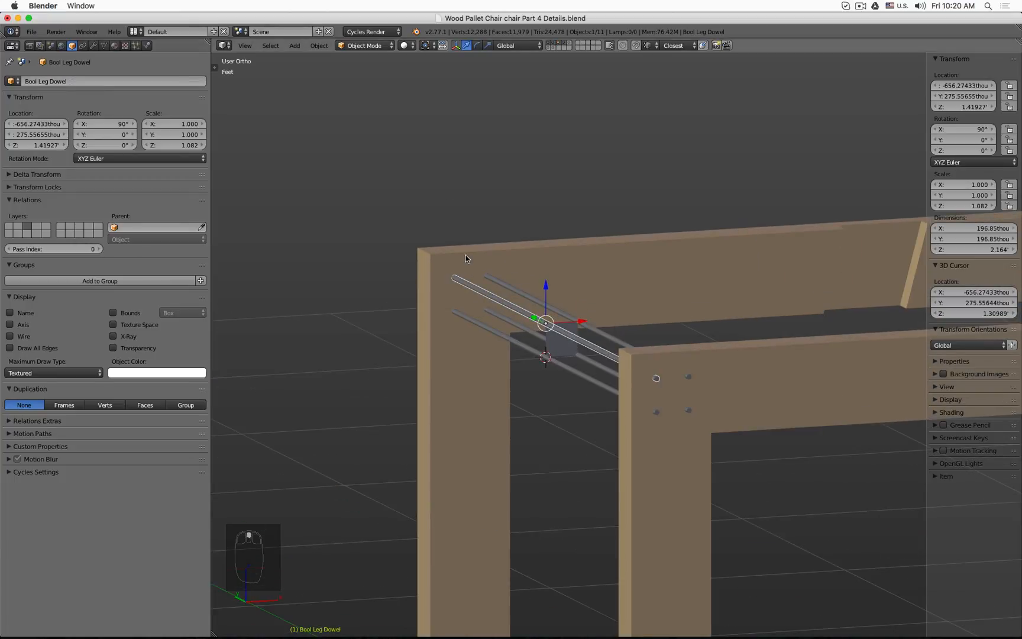
click(87, 80)
key(ctrl+c)
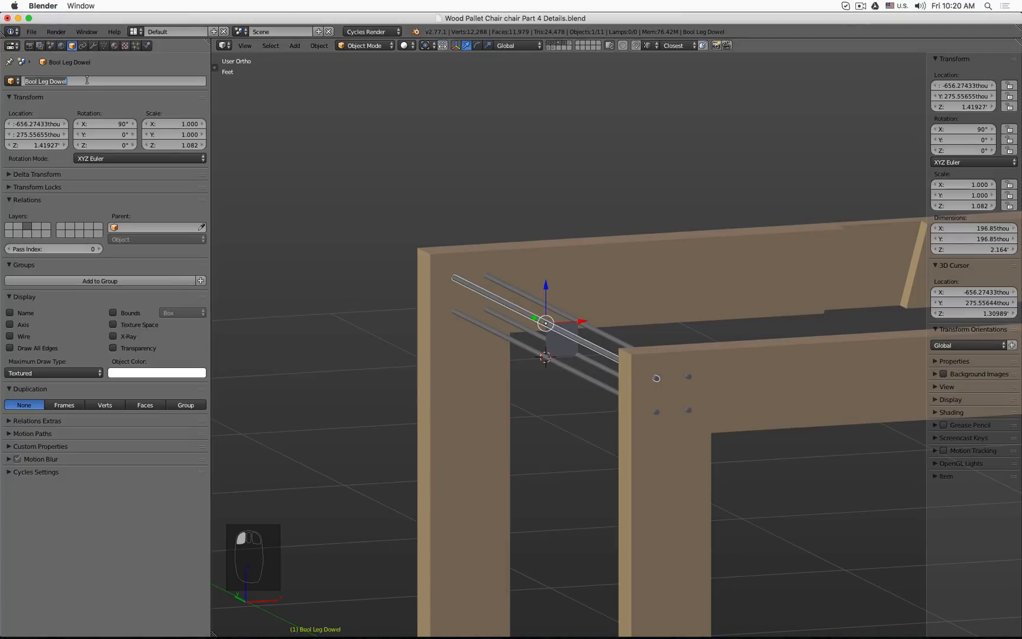
key(Escape)
right_click(604, 332)
click(99, 78)
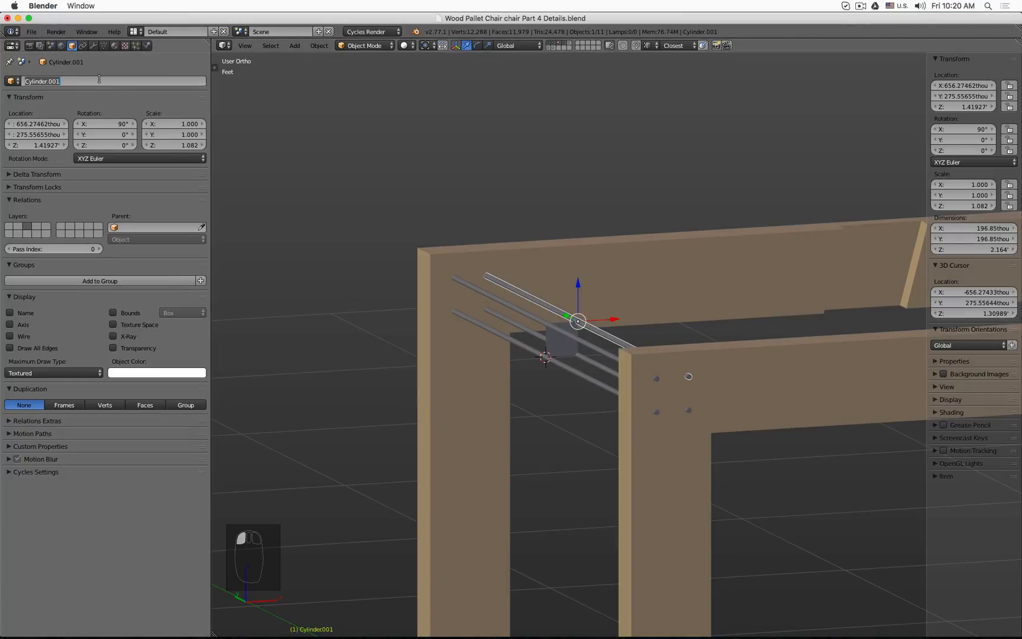
key(ctrl+v)
key(Return)
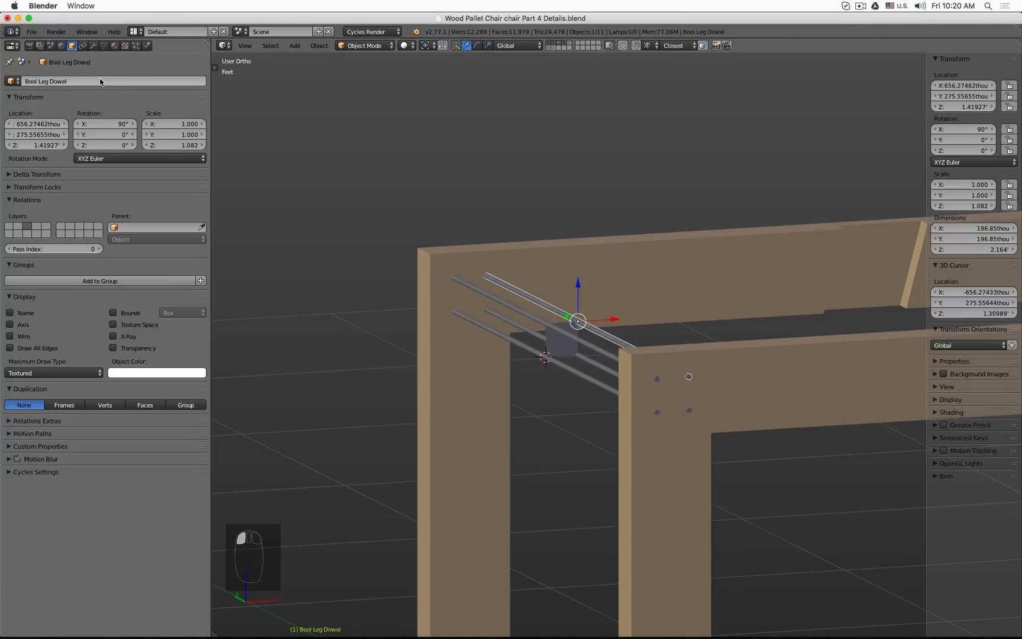
Step: Select the lower-left duplicate cylinder and paste the Bool Leg Dowel name onto it
right_click(611, 359)
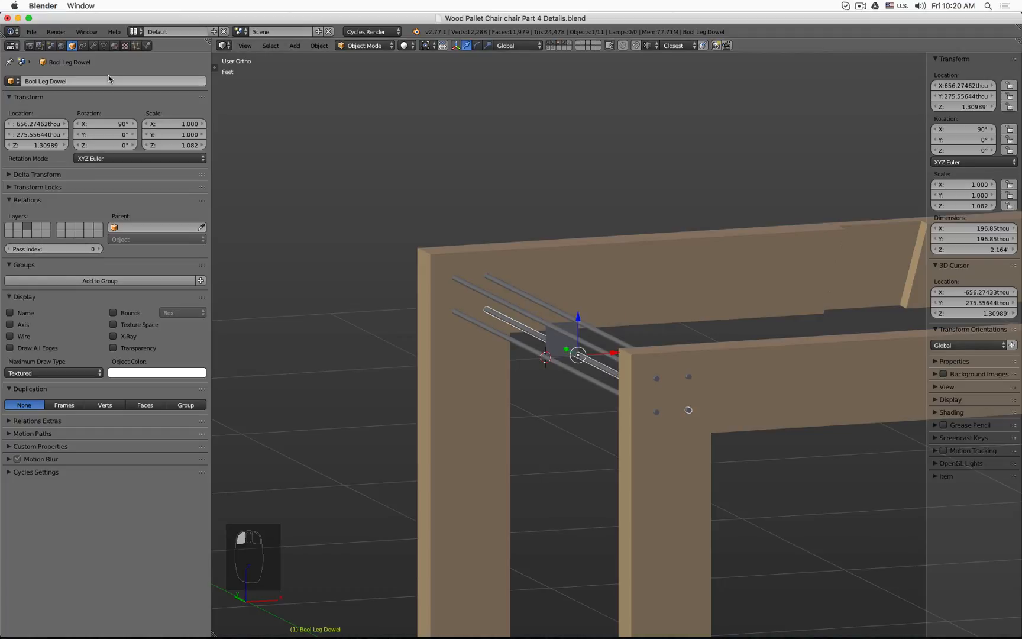
right_click(485, 327)
click(79, 81)
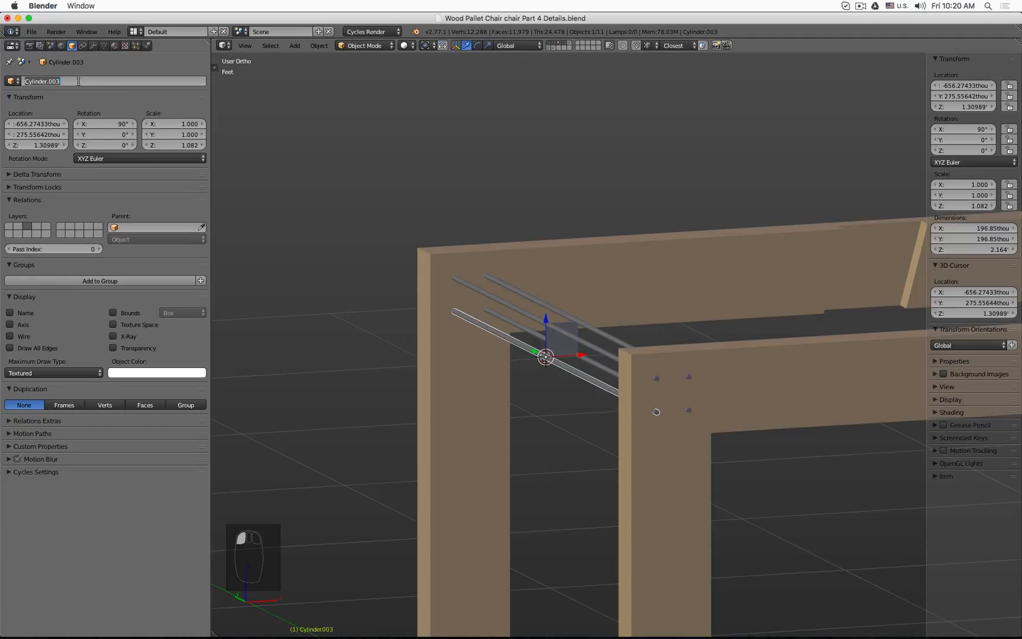
key(ctrl+v)
key(Return)
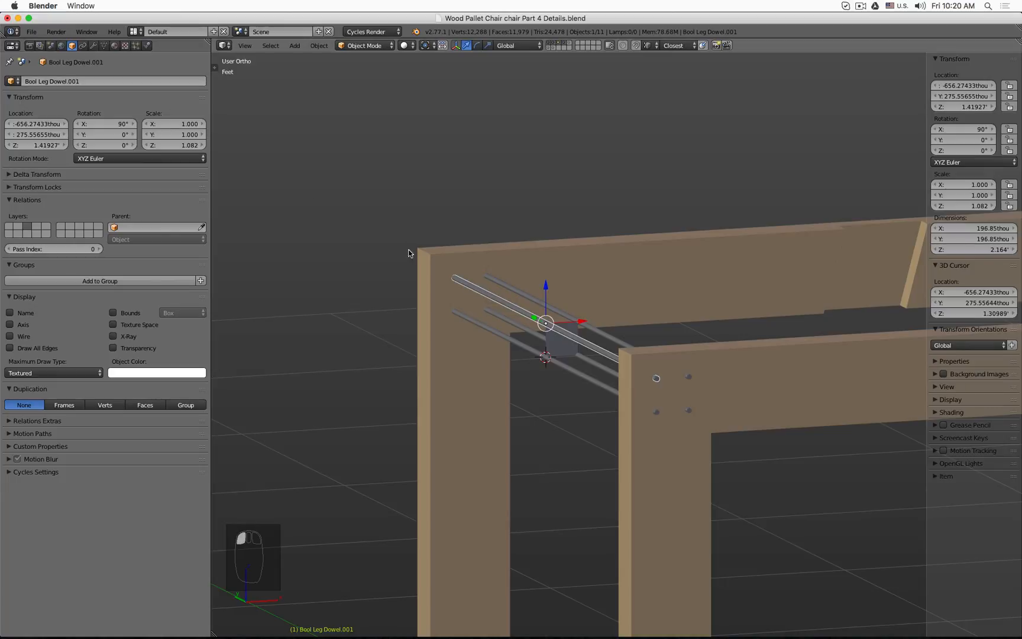
Step: Try to edit the numbered suffix of the duplicate cylinder's name
click(89, 84)
key(ctrl+v)
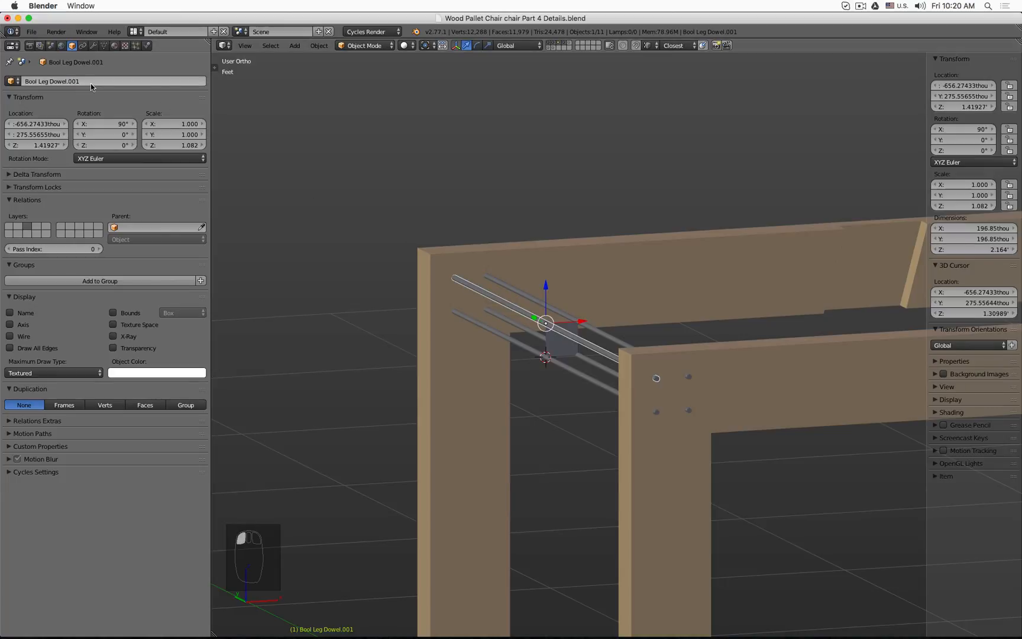
click(90, 83)
key(BackSpace)
key(BackSpace)
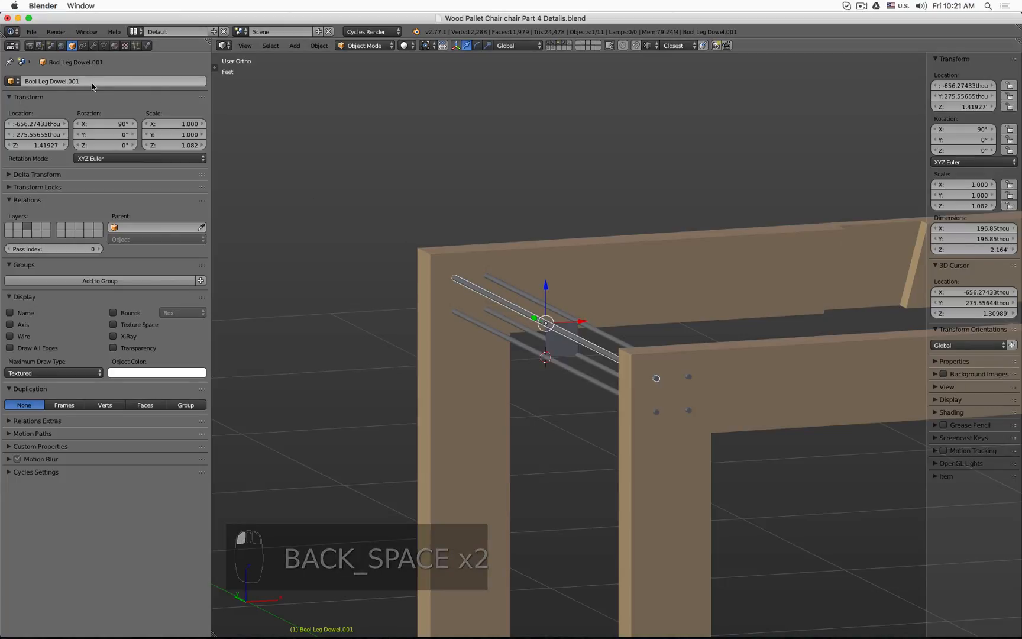
Step: Switch to wireframe, select all four dowel cylinders and move them to another layer
middle_drag(593, 258, 617, 270)
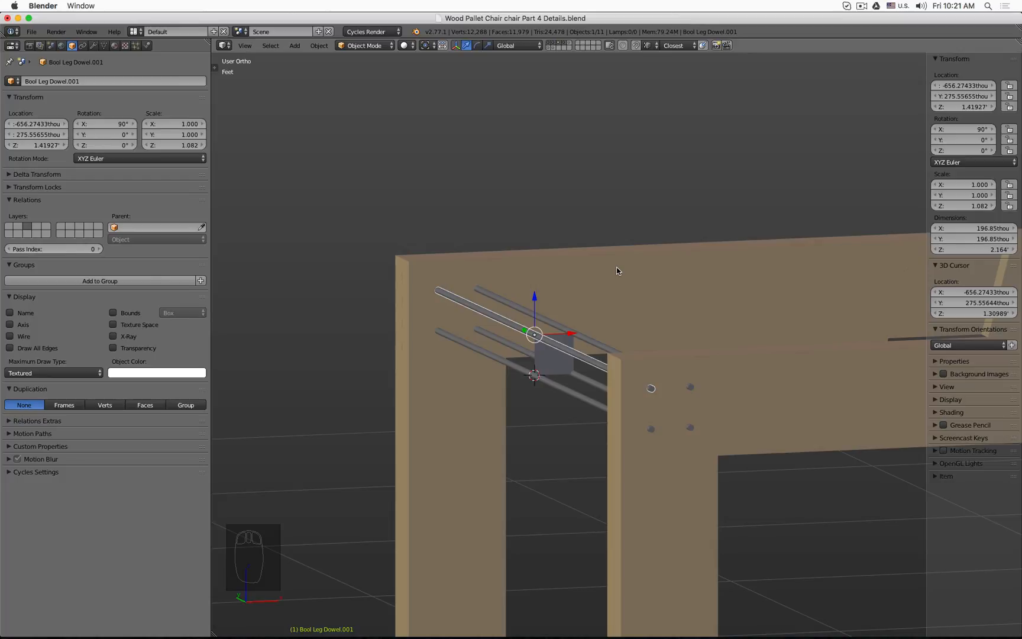
key(z)
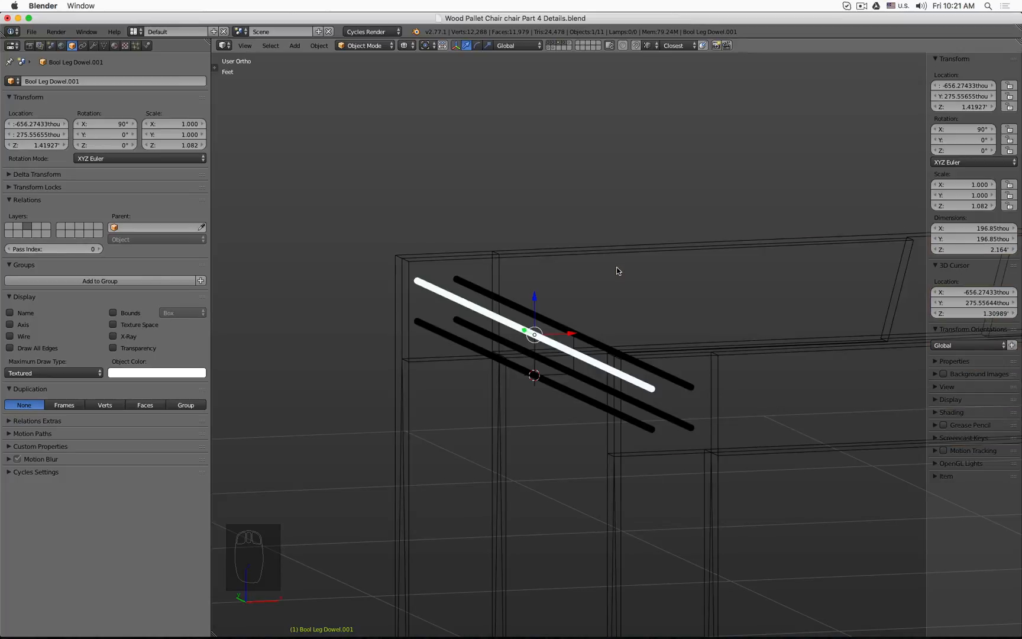
shift+click(682, 386)
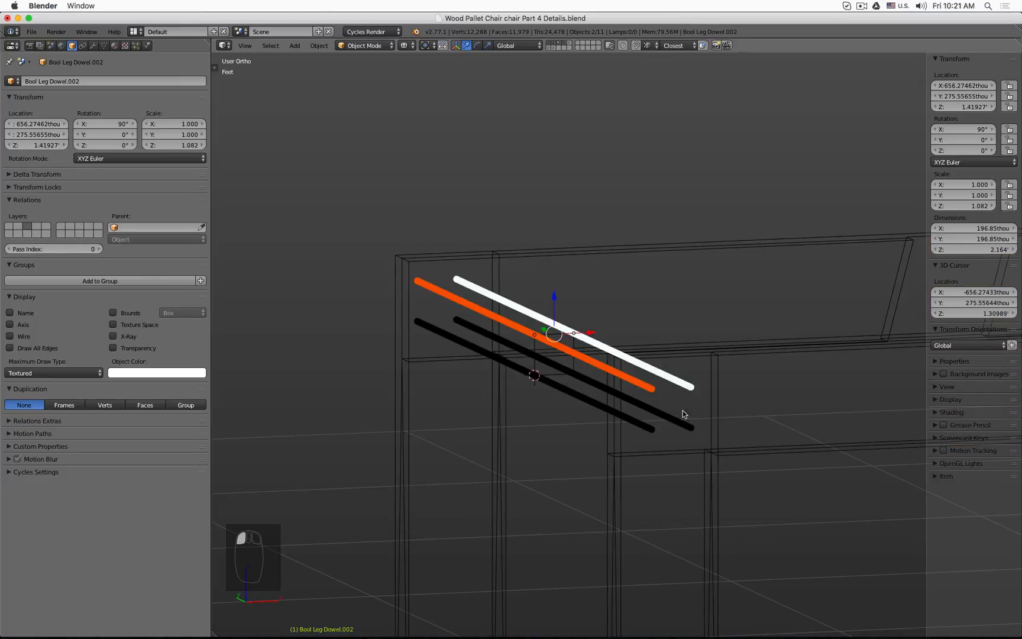
shift+click(683, 416)
shift+click(657, 427)
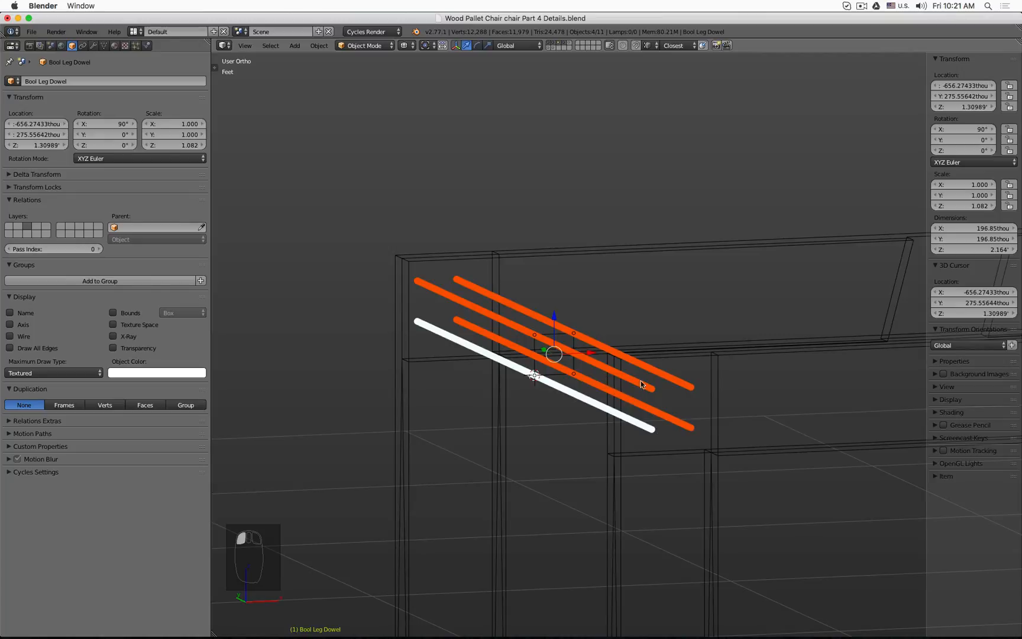
scroll(439, 260, down, 4)
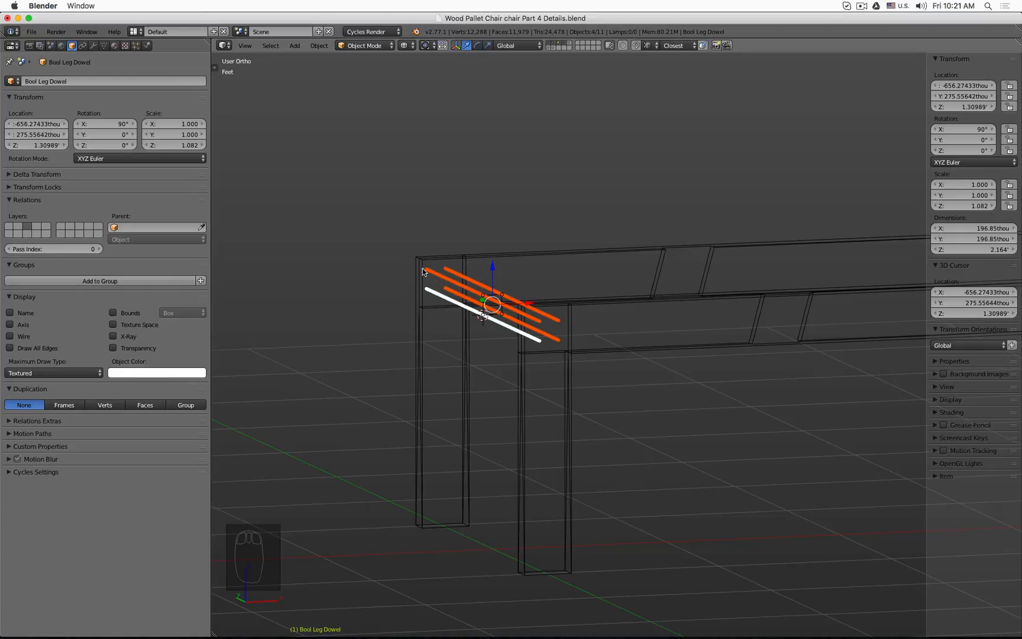
scroll(488, 268, up, 2)
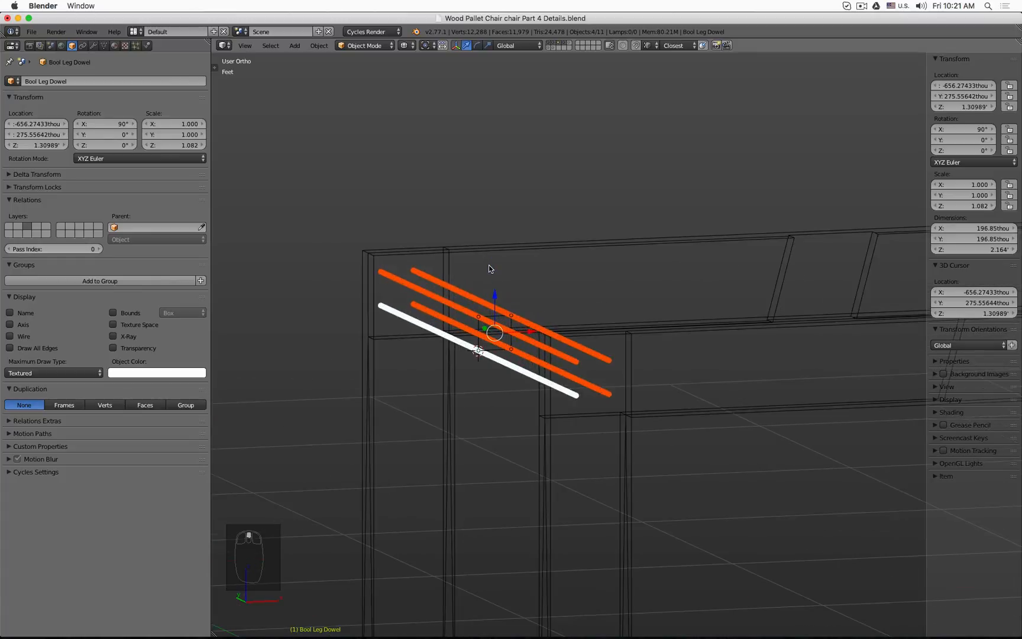
key(m)
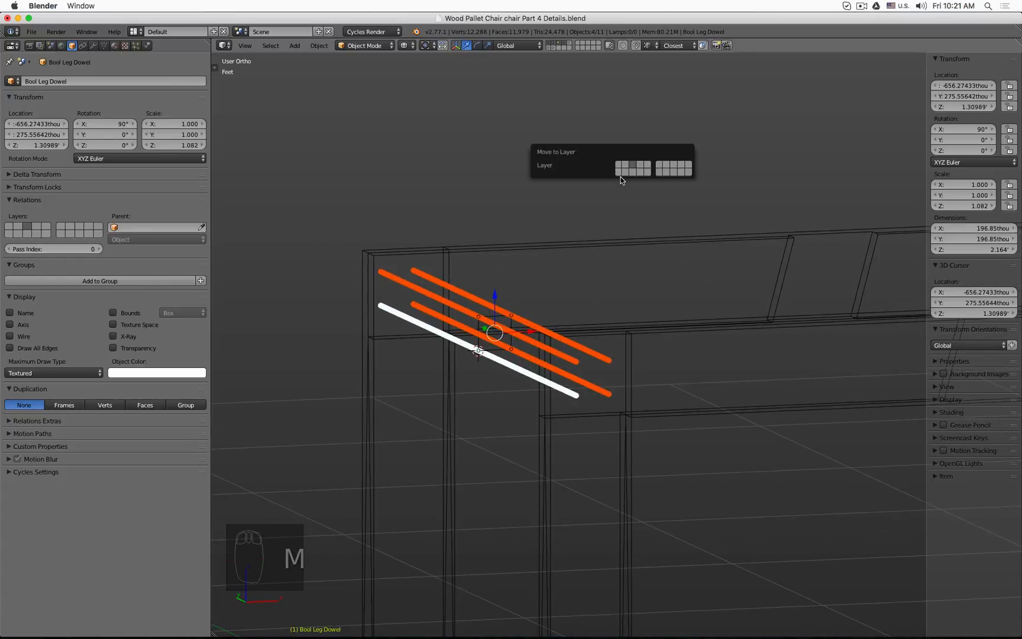
click(632, 172)
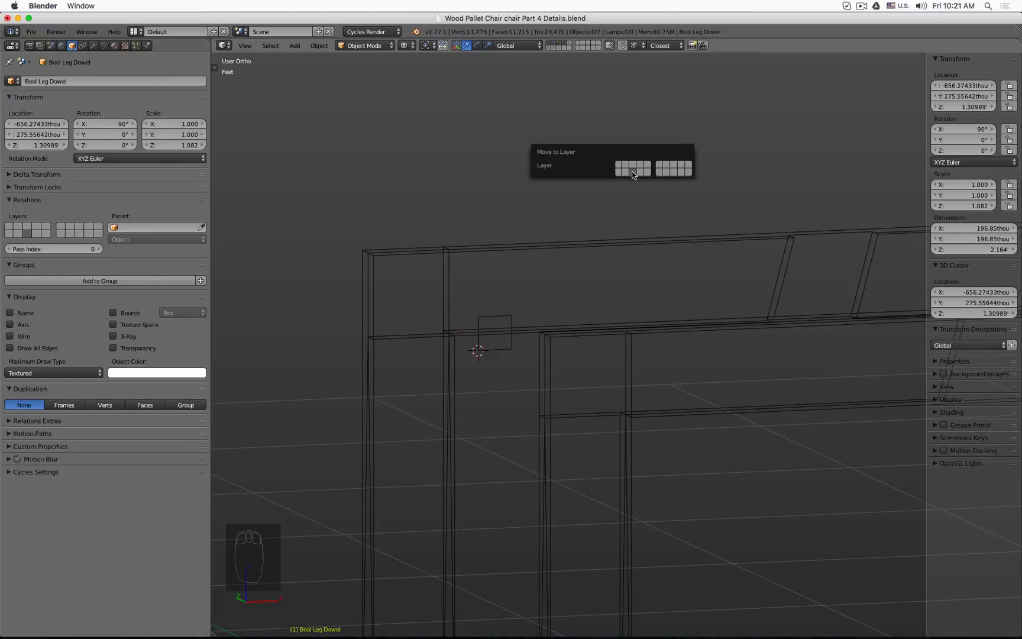
Step: Show the dowel layer, select the Bool Leg Dowel cylinder and add a Union Boolean modifier targeting Bool Leg Dowel.001
click(559, 47)
key(z)
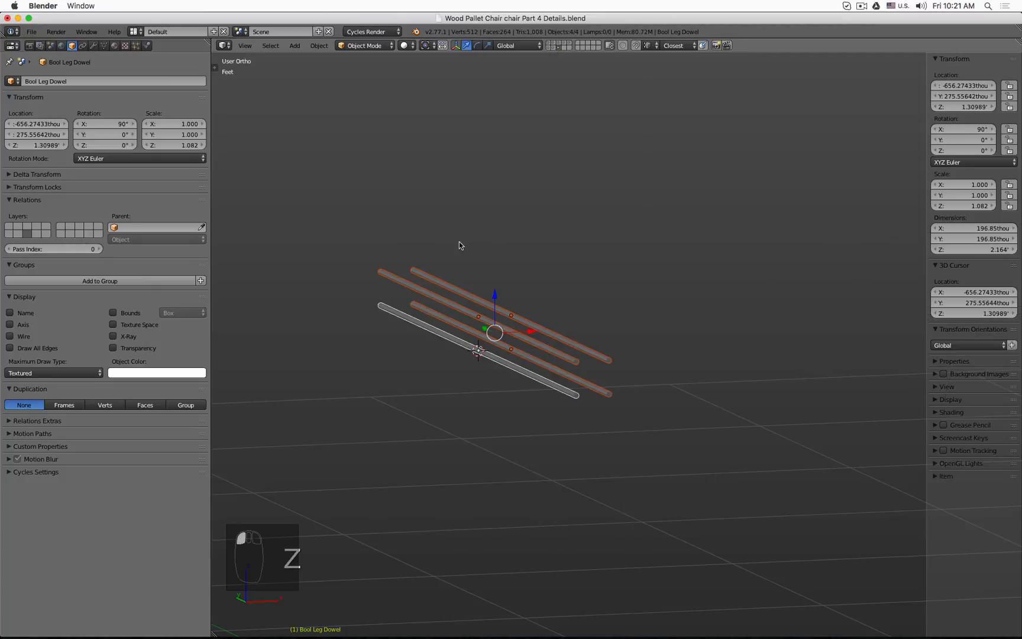
click(394, 314)
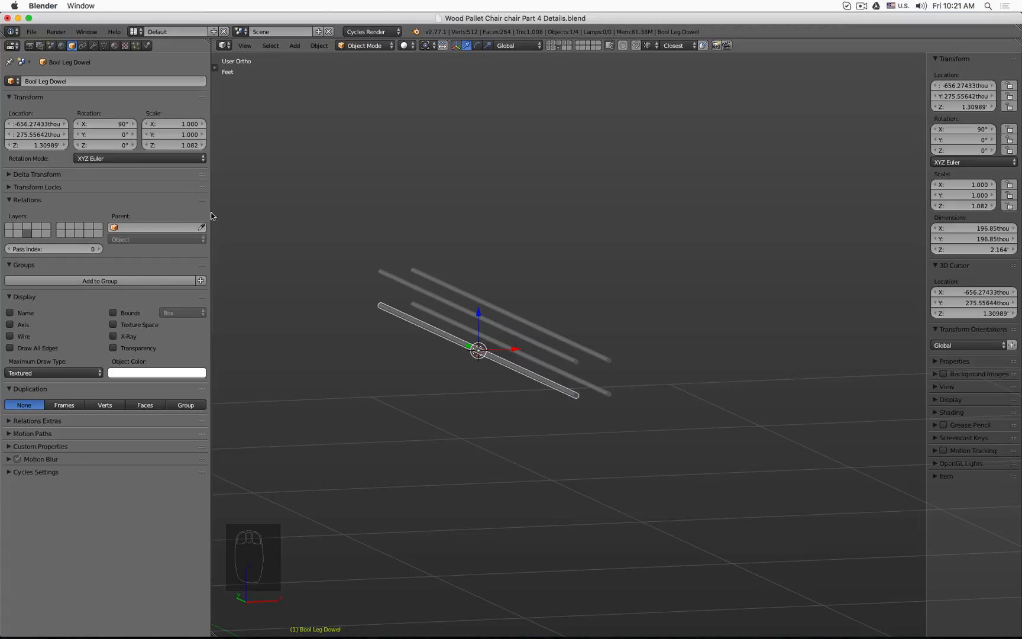
click(93, 46)
click(85, 83)
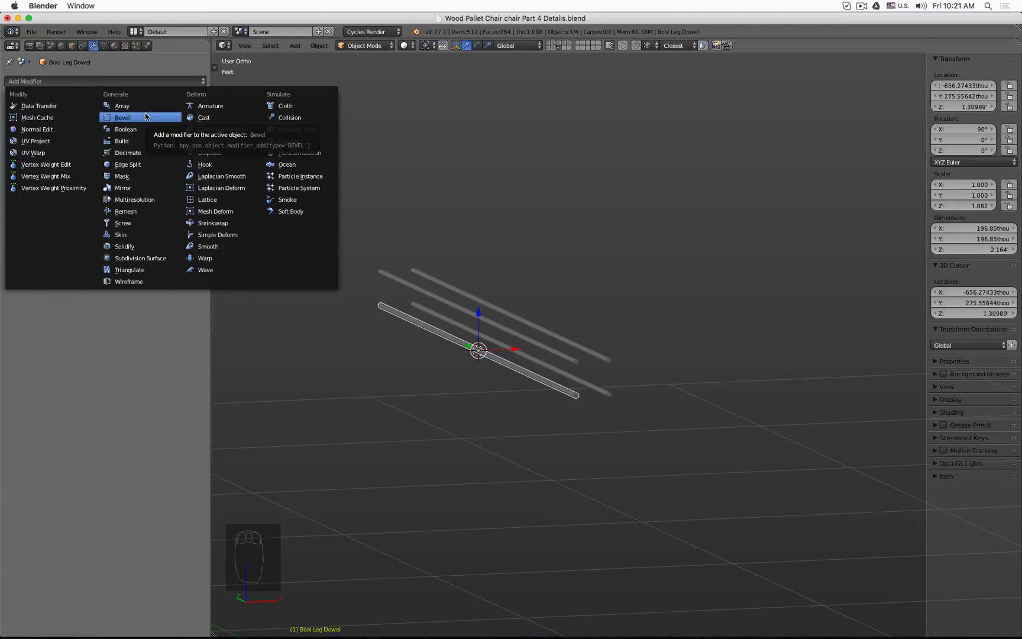
click(125, 129)
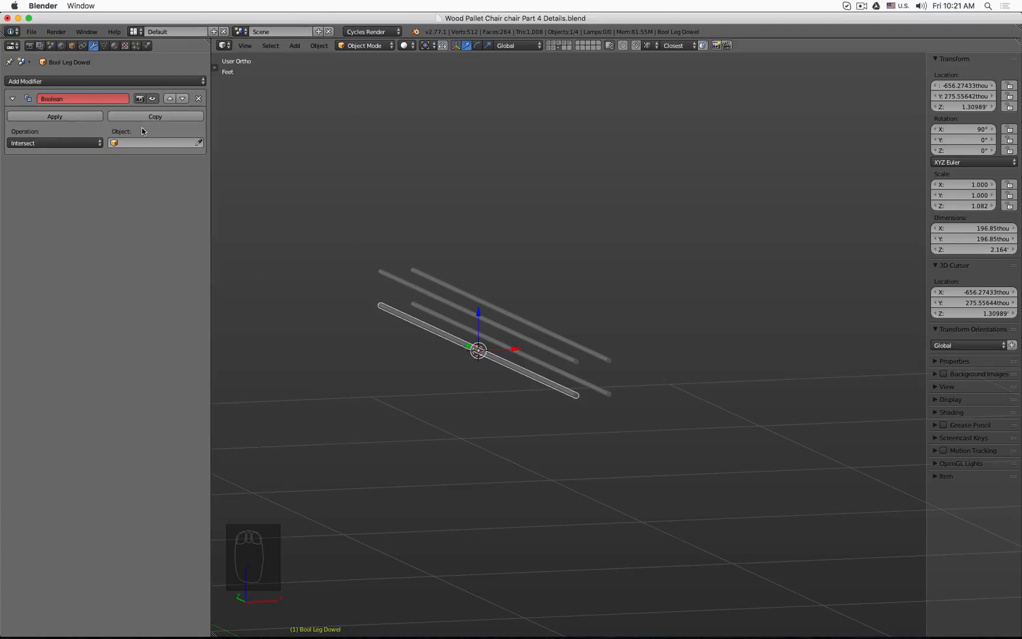
click(86, 143)
click(81, 121)
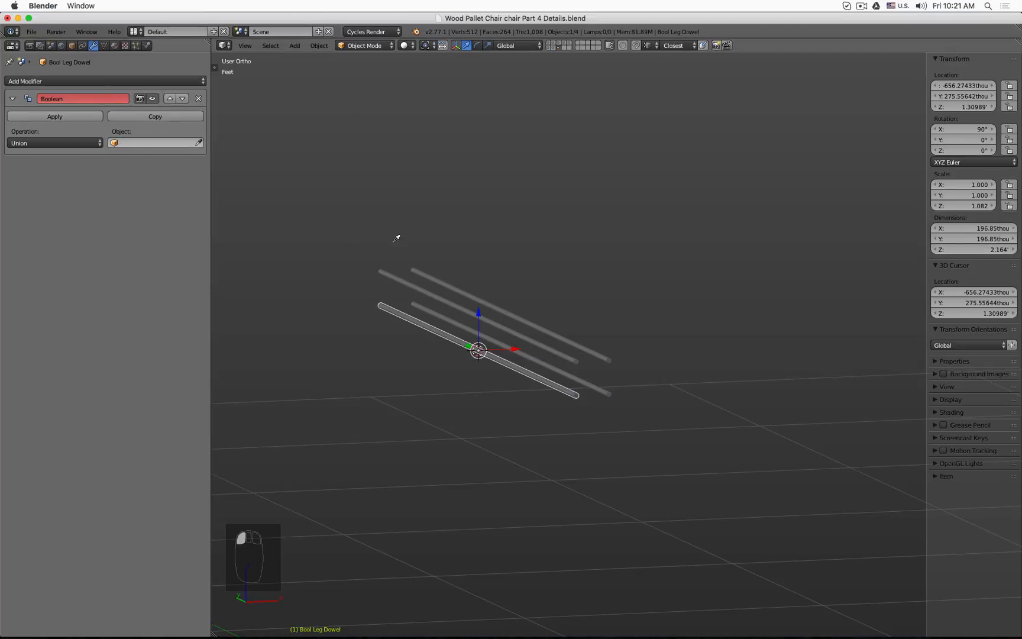
click(385, 269)
Step: Copy the Union boolean twice, retargeting the copies to Bool Leg Dowel.002 and Bool Leg Dowel.003
click(156, 117)
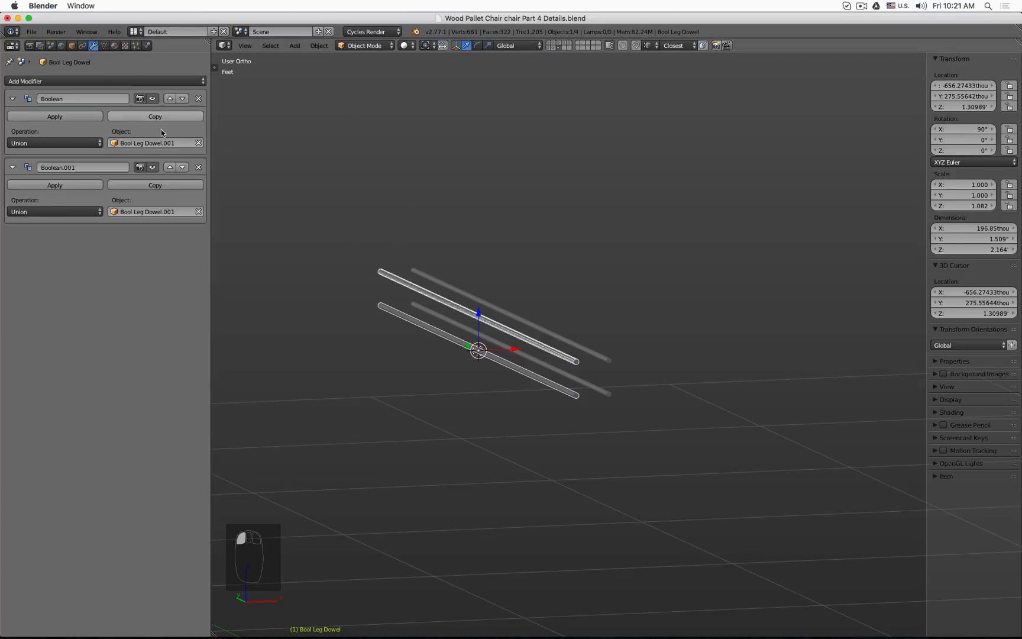
click(199, 211)
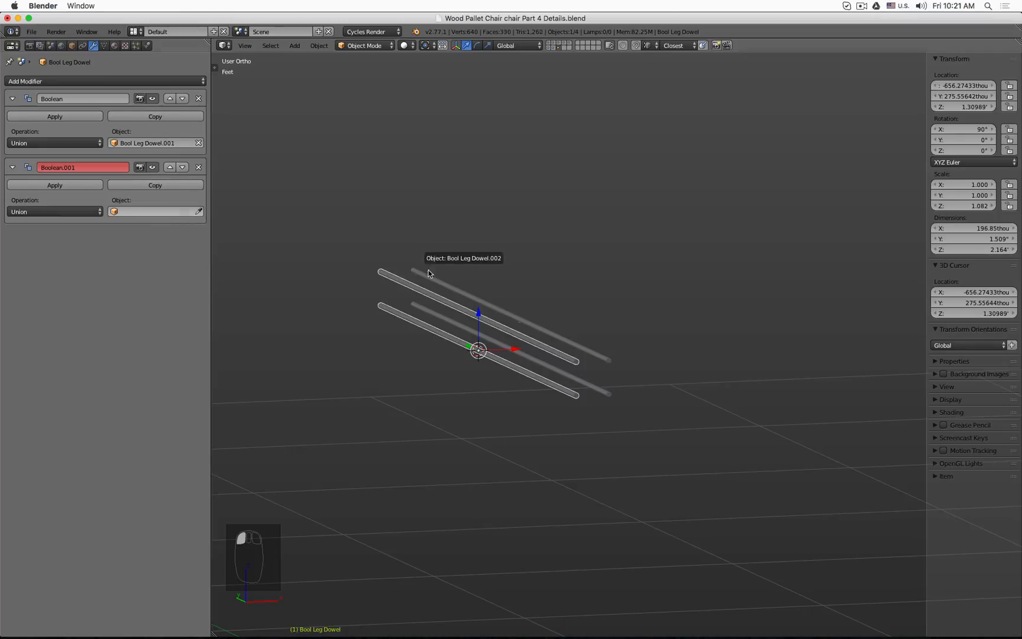
click(429, 258)
click(195, 185)
click(198, 280)
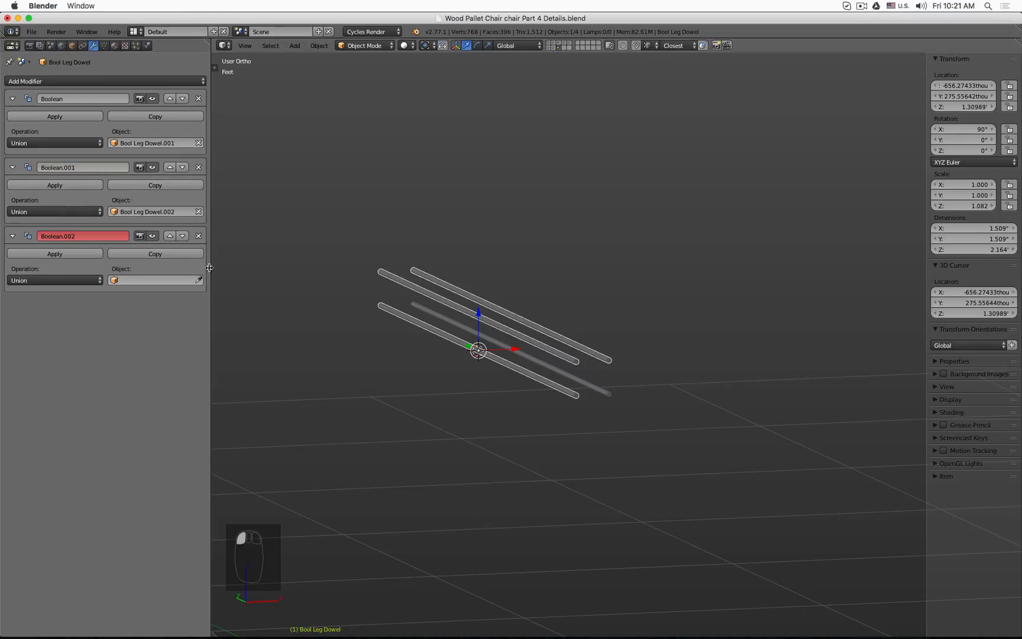
click(195, 253)
click(199, 304)
click(199, 280)
click(622, 392)
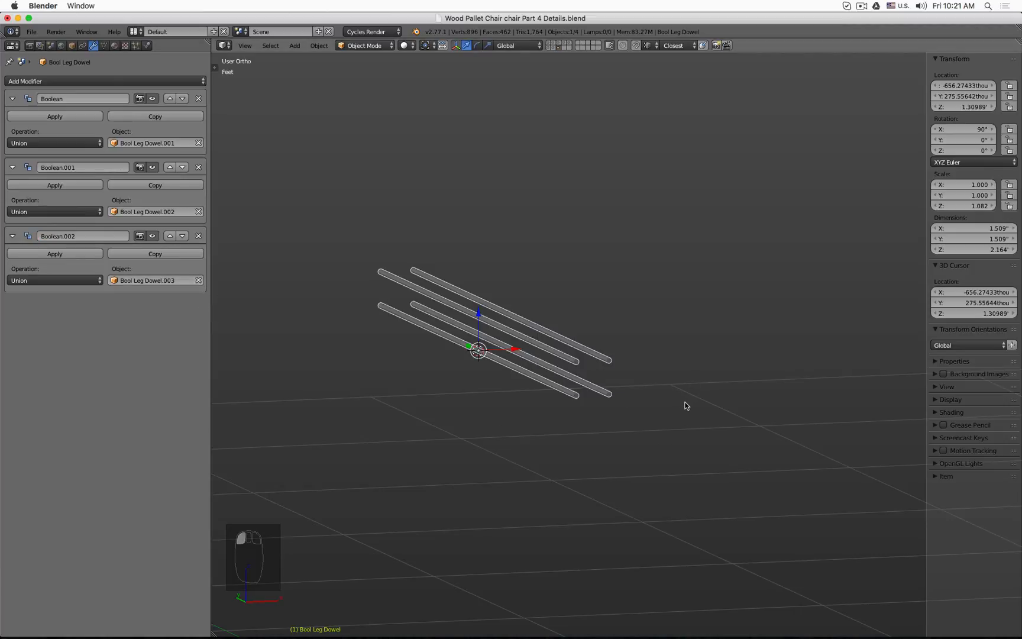
Step: Select each of the four dowel cylinders in turn to inspect their modifiers
scroll(684, 407, up, 3)
key(z)
click(612, 392)
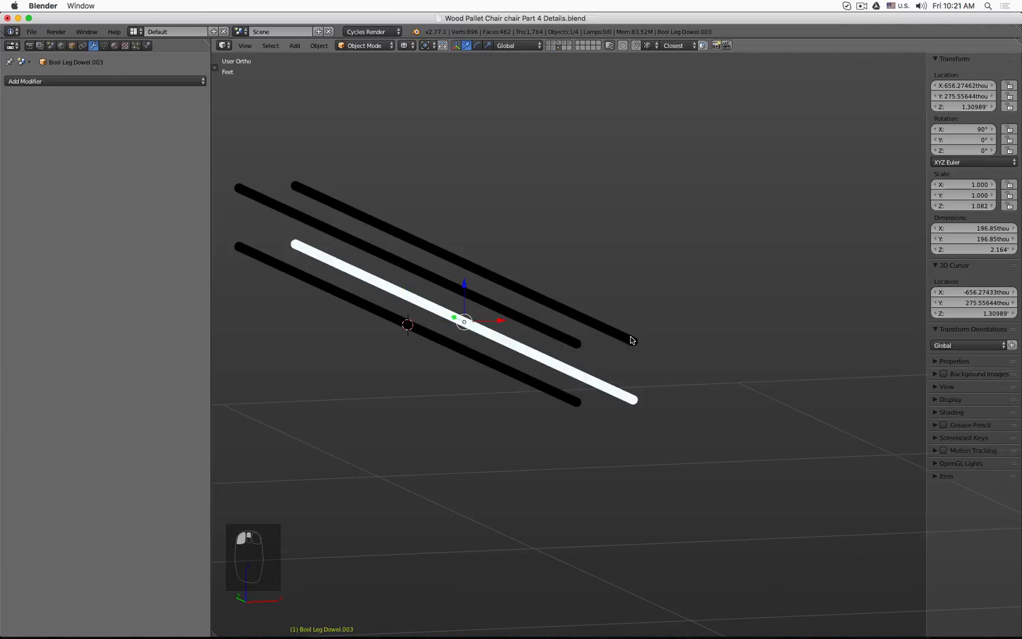
click(629, 338)
click(596, 337)
click(562, 404)
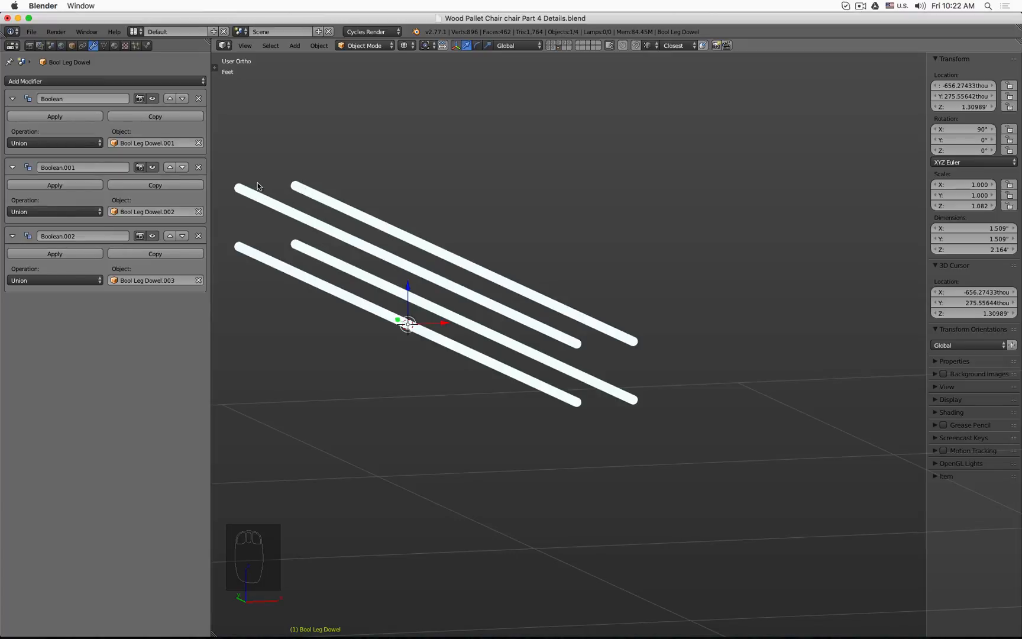
Step: Show the chair layer, select the back leg and add a Boolean modifier set to Difference
click(560, 45)
click(550, 45)
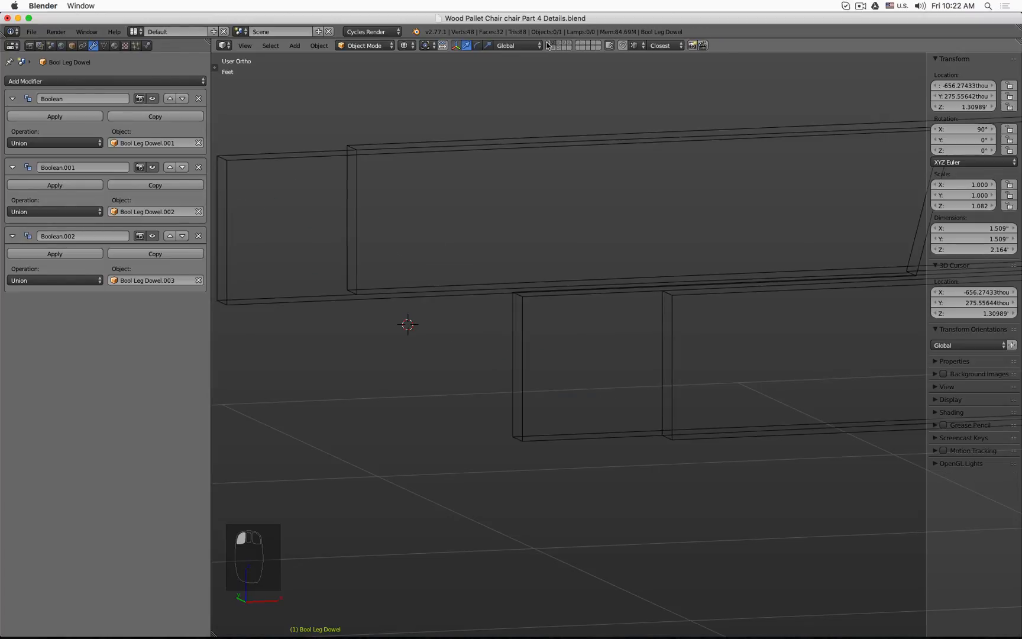
right_click(440, 144)
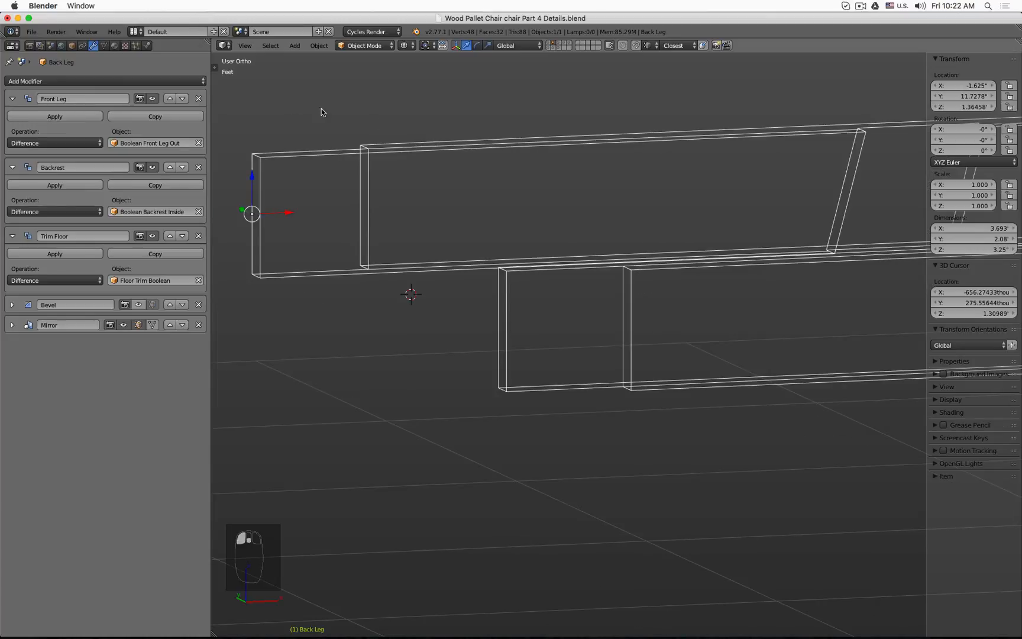
click(112, 81)
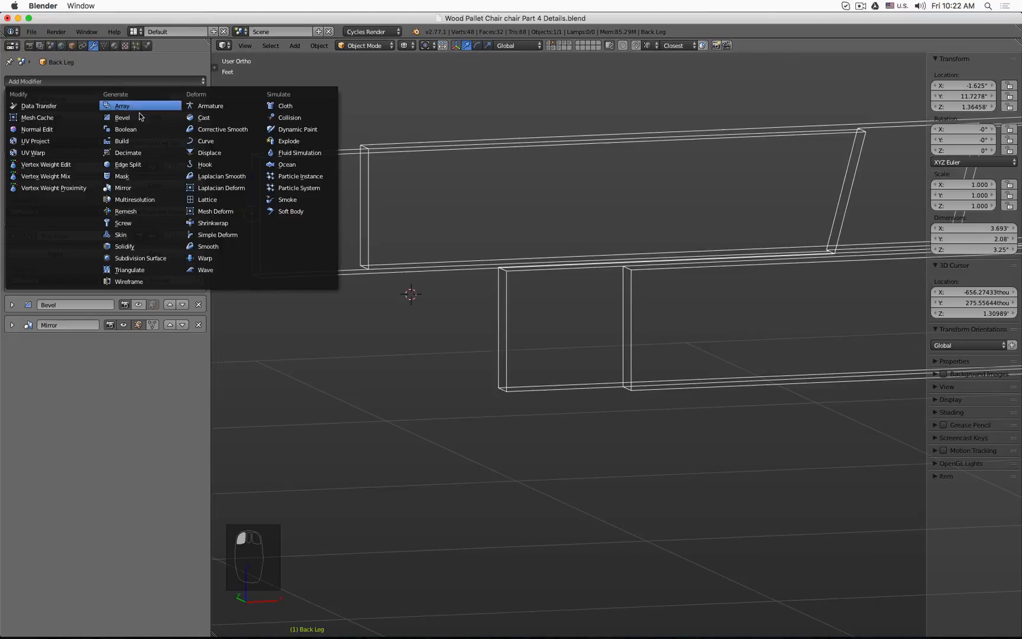
click(145, 128)
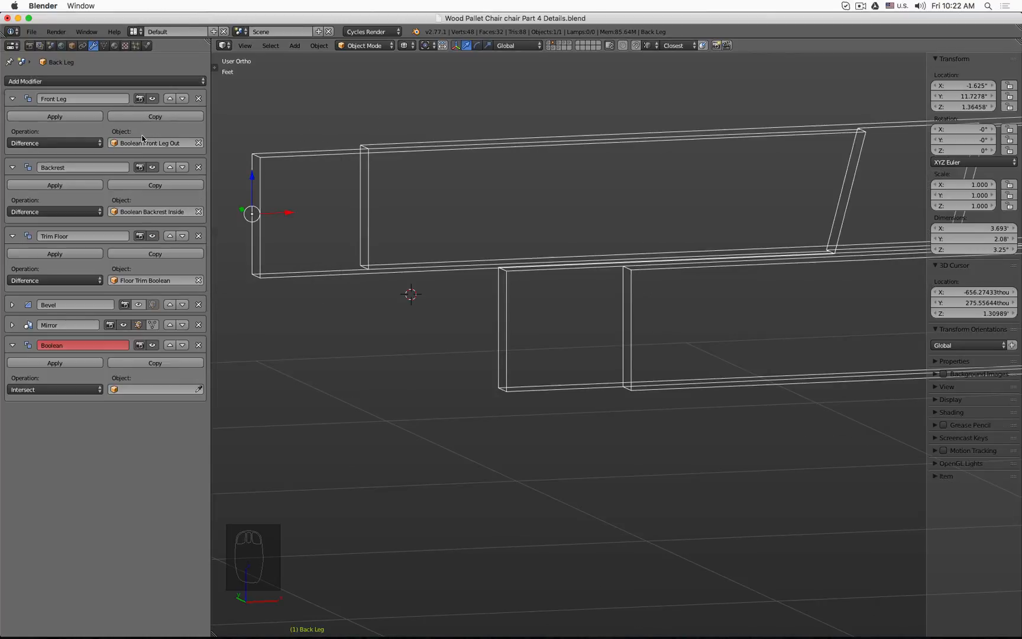
click(74, 388)
click(68, 357)
Step: Try Bool Leg Dowel.001 and Bool Leg Dowel.003 as the back leg boolean's target object
click(140, 389)
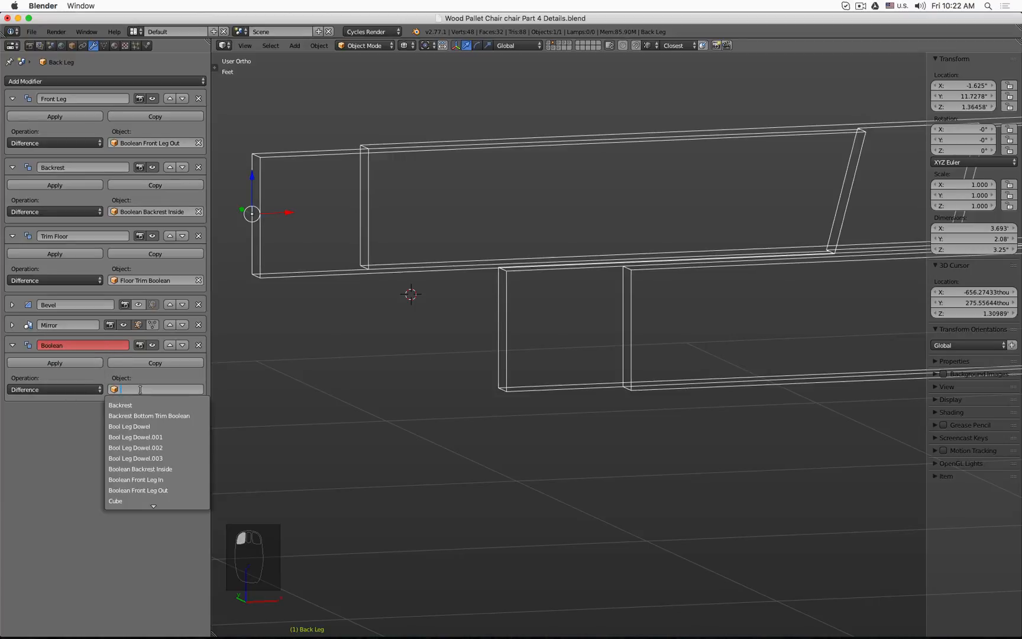
text(dow)
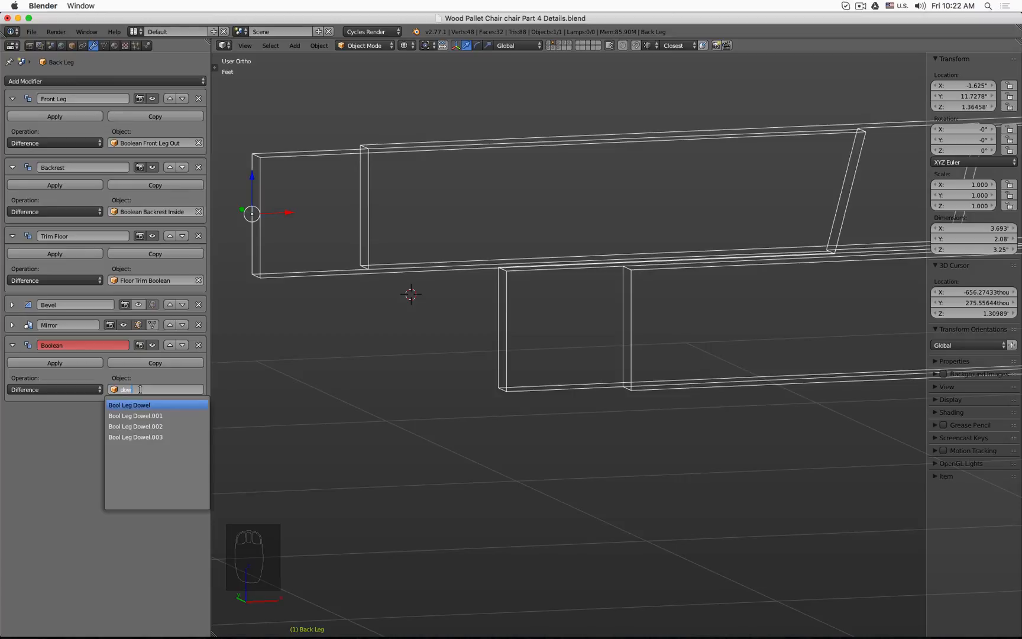
key(Down)
key(Down)
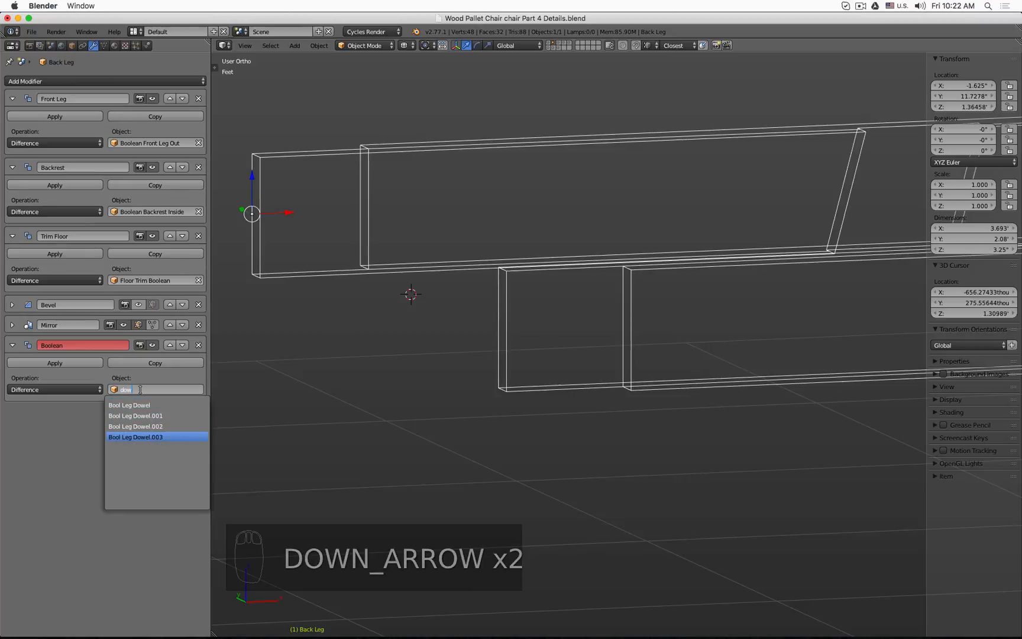
key(Up)
key(Return)
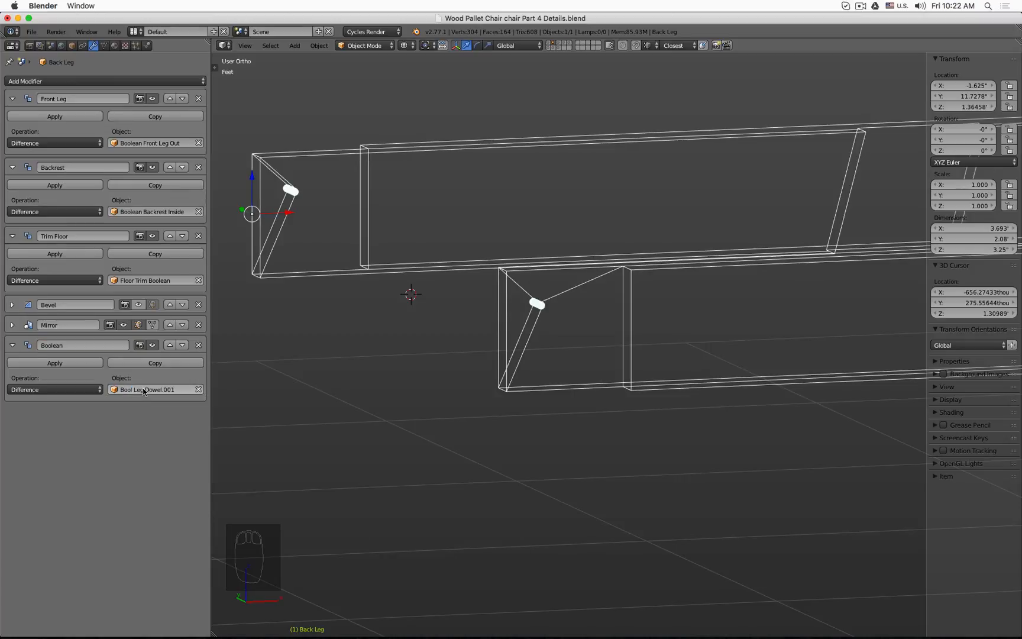
click(143, 391)
key(Down)
key(Down)
key(BackSpace)
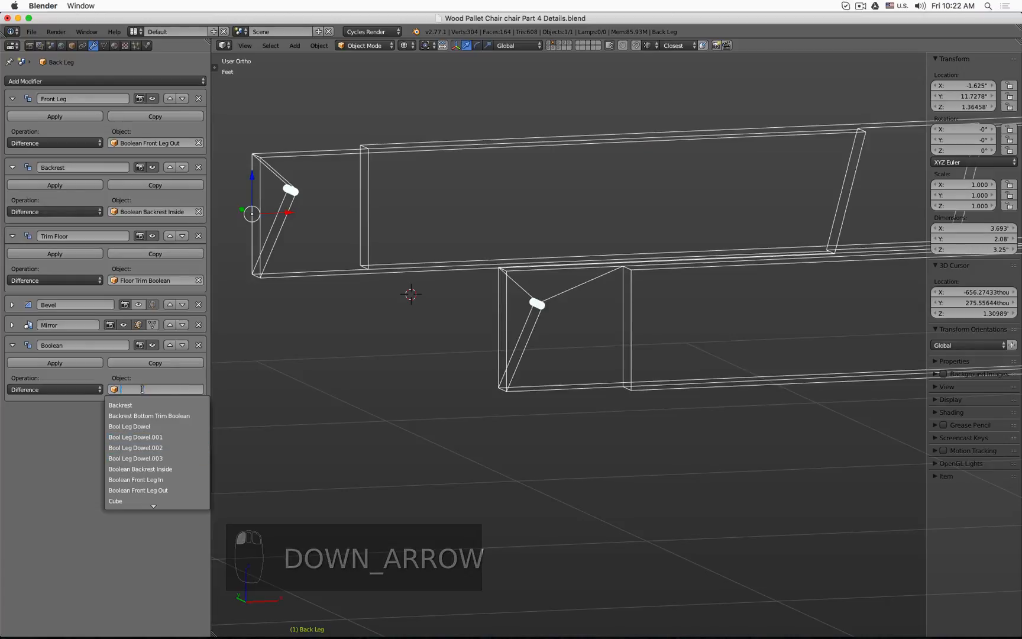
click(185, 456)
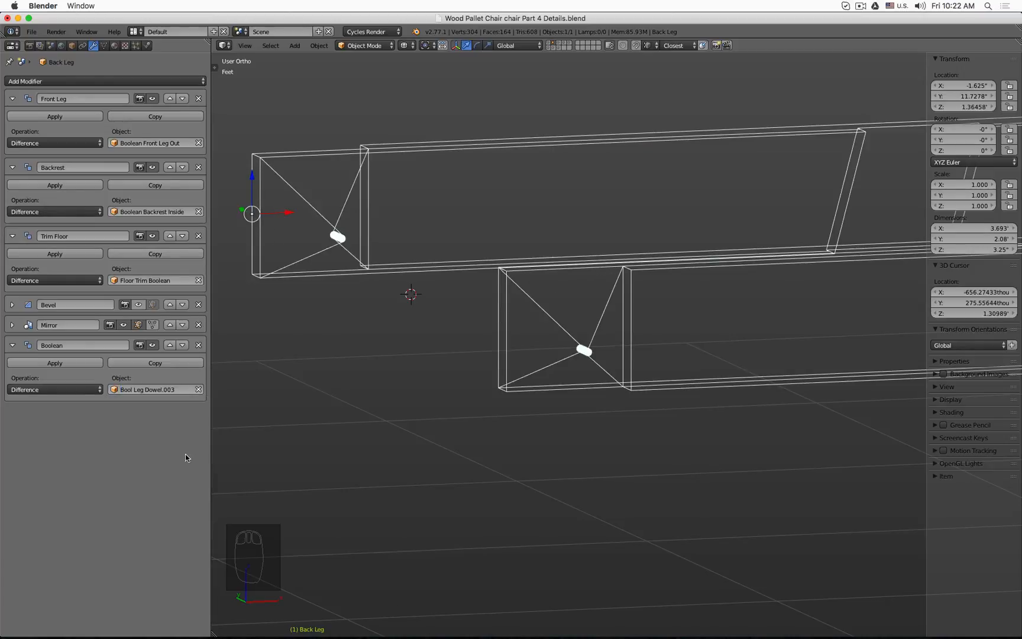
Step: Set the back leg boolean's target object to Bool Leg Dowel
click(162, 389)
key(Up)
key(Up)
key(Up)
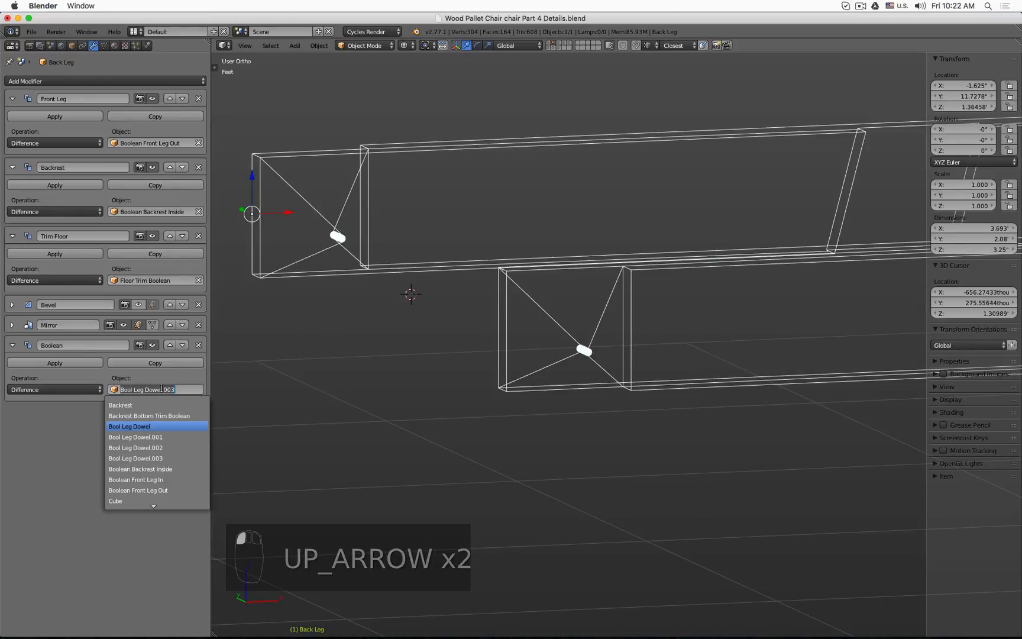
key(Return)
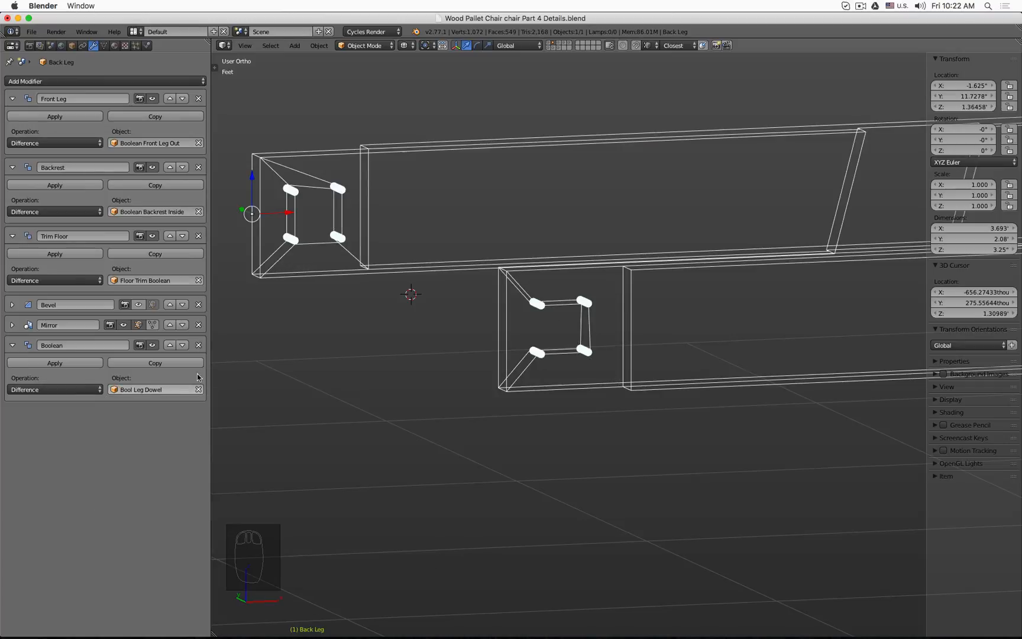
Step: Select the front leg and add a Difference Boolean modifier targeting Bool Leg Dowel
key(z)
mouse_move(511, 315)
middle_down()
mouse_move(471, 321)
mouse_move(504, 298)
mouse_move(501, 286)
mouse_move(614, 304)
mouse_move(686, 332)
mouse_move(679, 311)
mouse_move(516, 307)
middle_up()
click(551, 45)
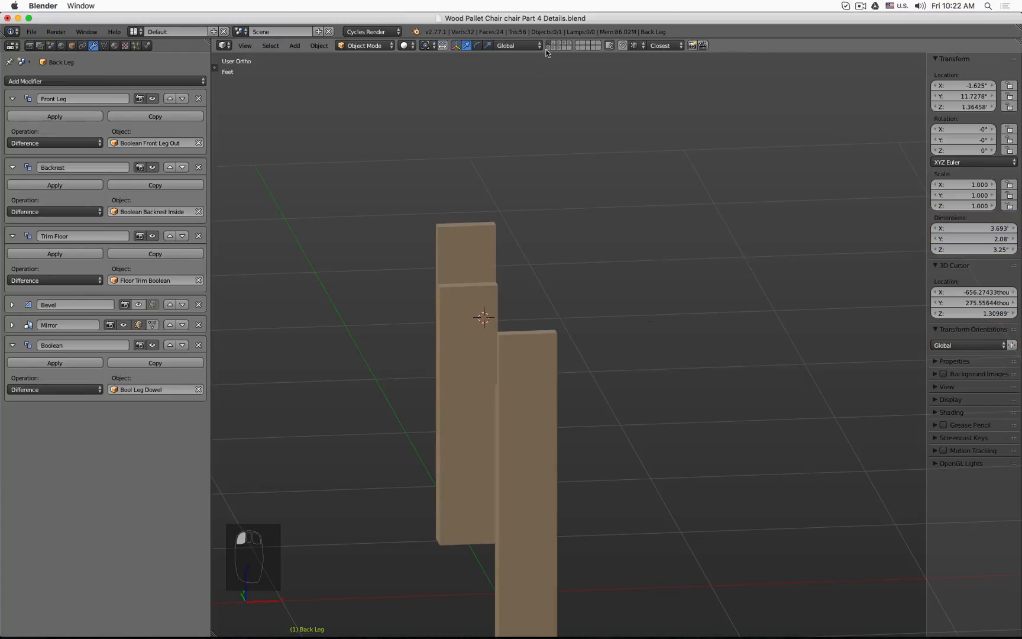
right_click(467, 236)
click(148, 81)
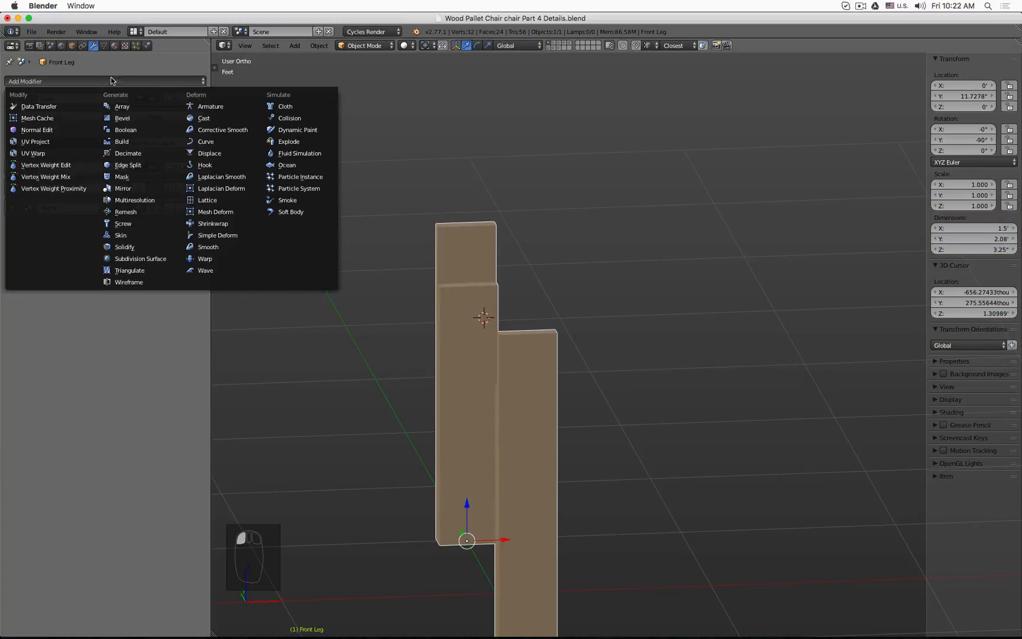
click(150, 128)
click(70, 271)
click(68, 235)
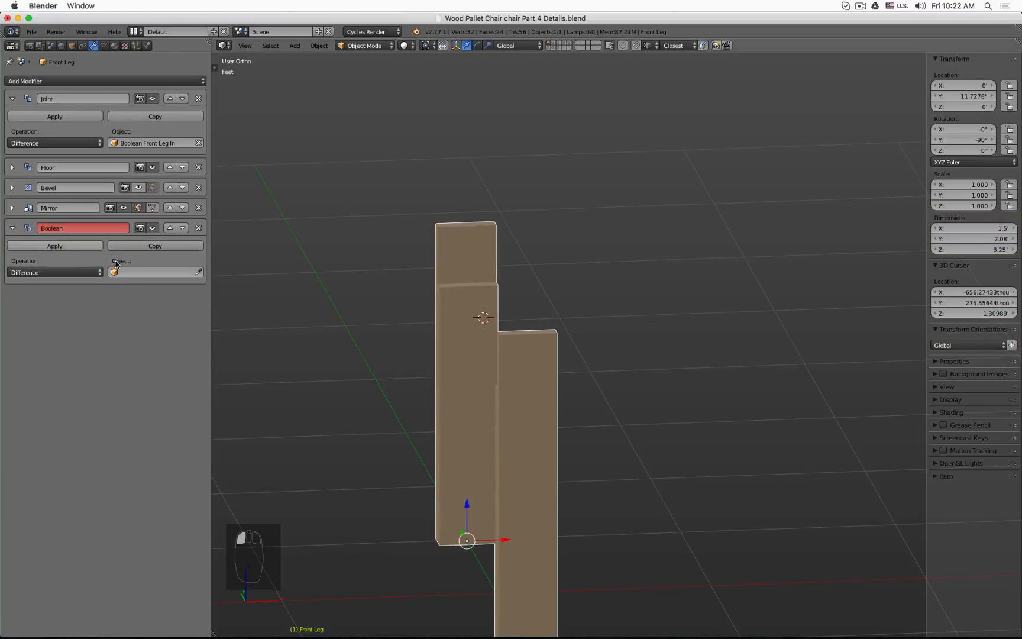
click(135, 271)
key(Down)
key(Down)
key(Down)
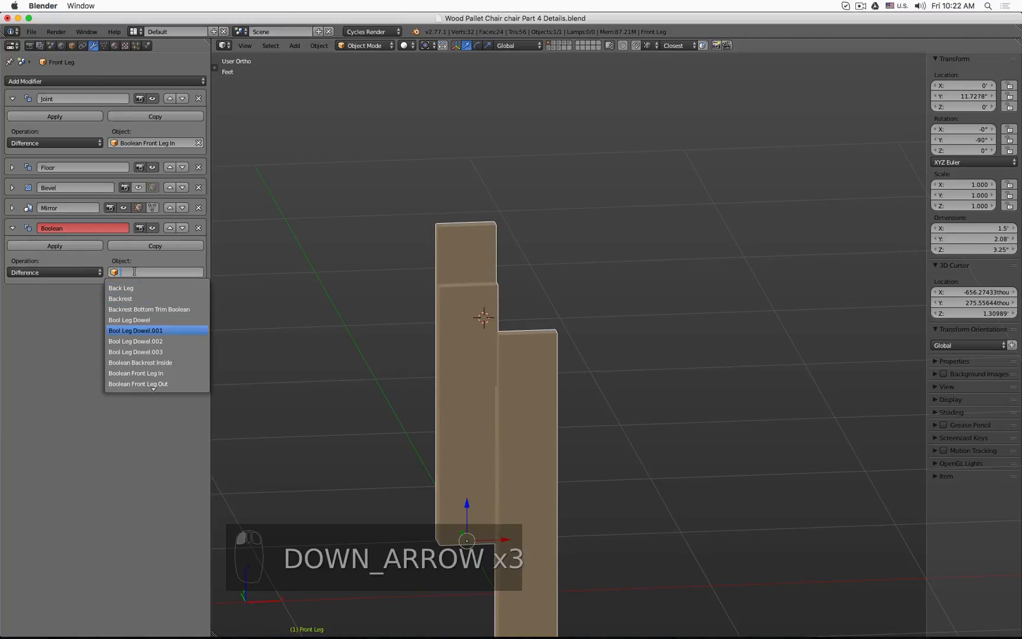
key(Up)
key(Return)
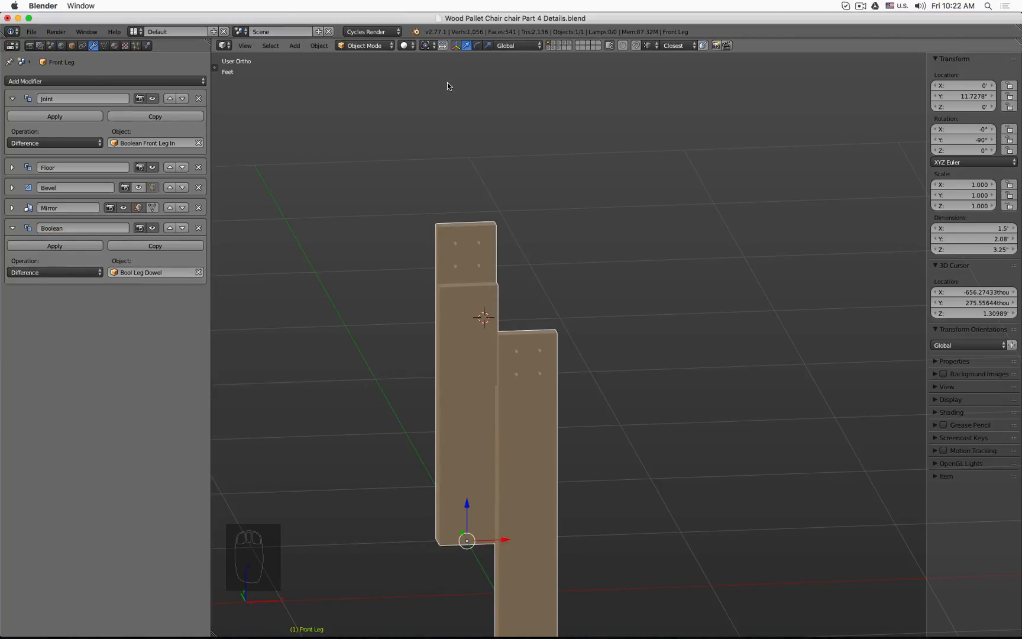
Step: Show the dowel layer, select the Bool Leg Dowel.001 cylinder and try scaling its mesh in edit mode from the front view
shift+click(553, 42)
mouse_move(561, 218)
middle_down()
mouse_move(547, 186)
mouse_move(632, 206)
mouse_move(787, 209)
mouse_move(583, 219)
mouse_move(568, 208)
middle_up()
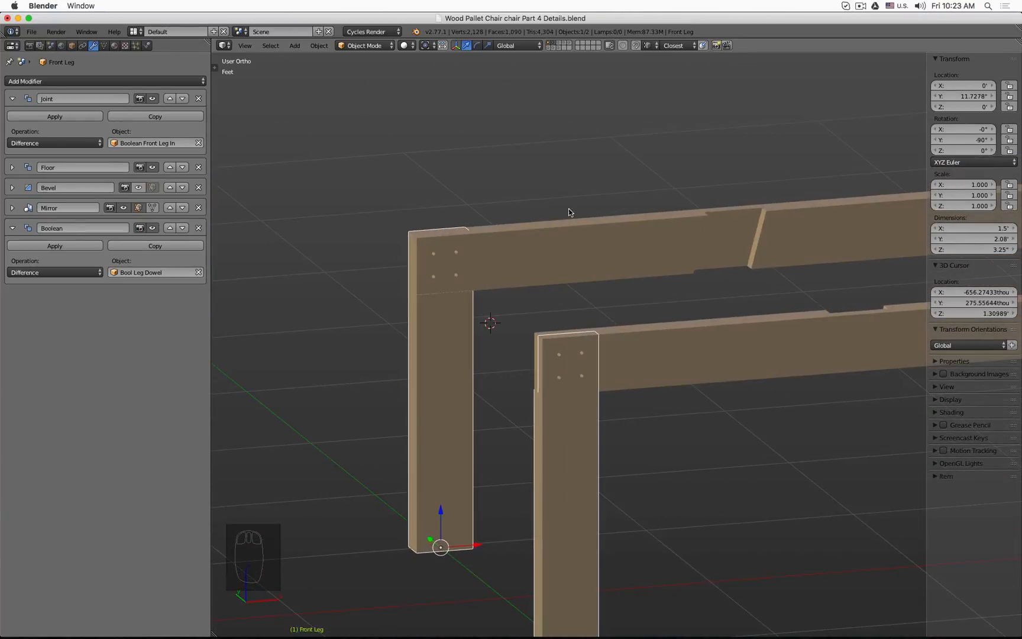
click(553, 47)
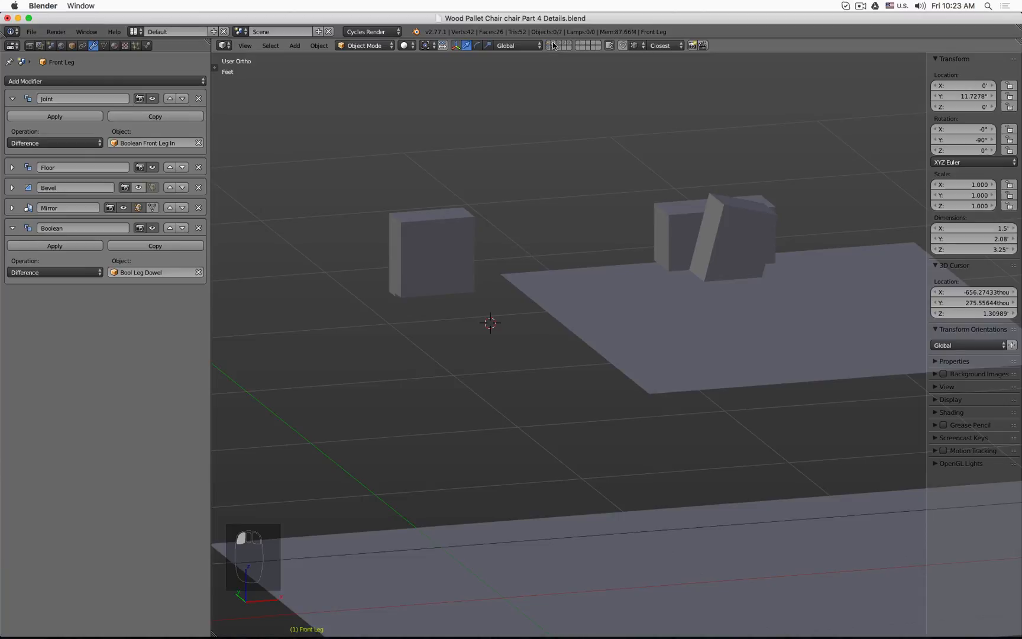
click(558, 48)
right_click(434, 254)
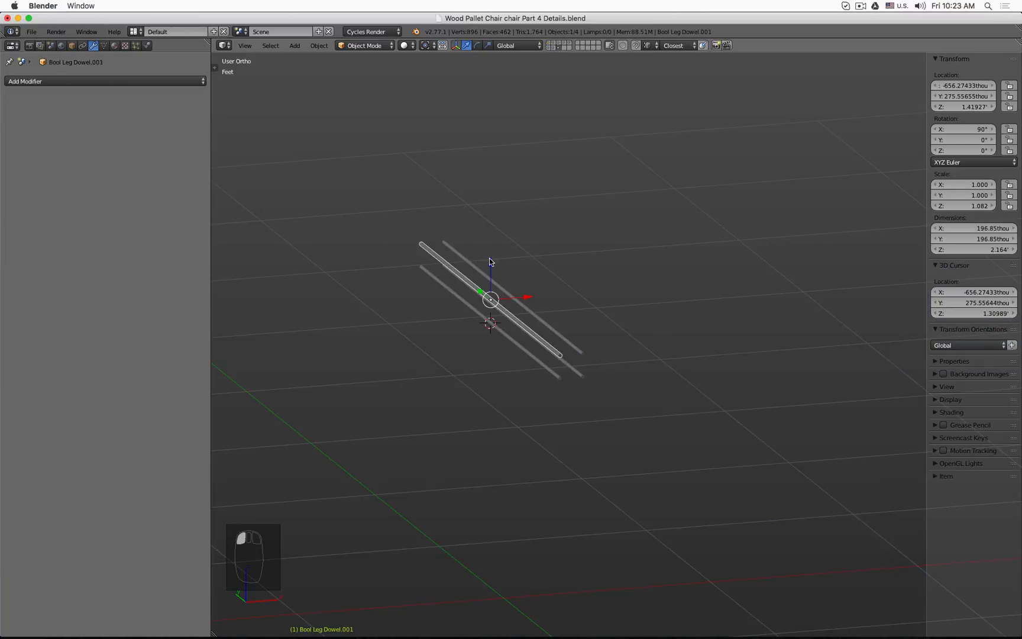
key(KP_1)
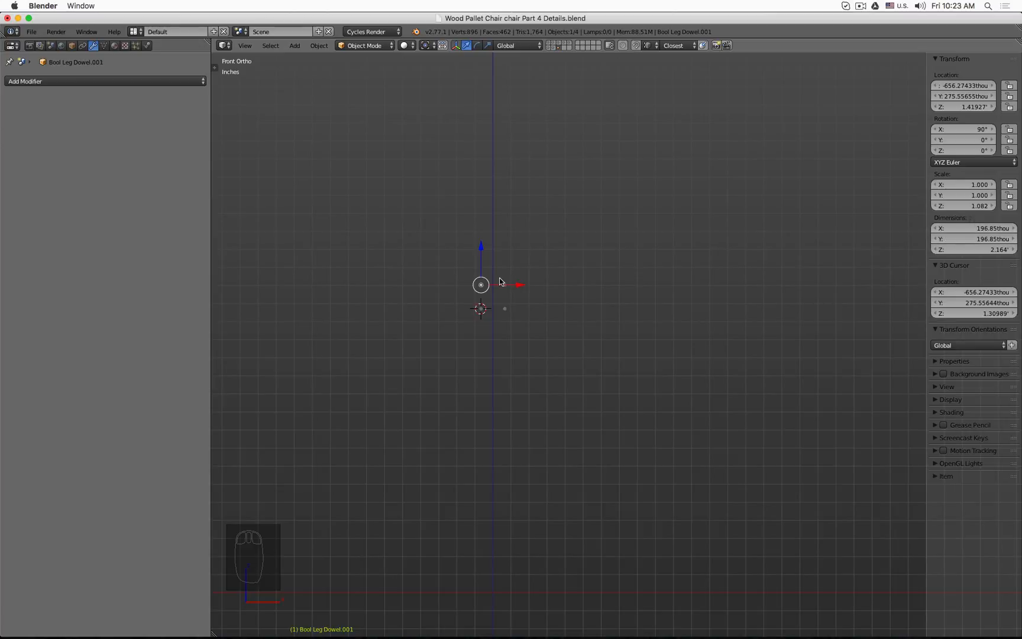
scroll(499, 282, up, 15)
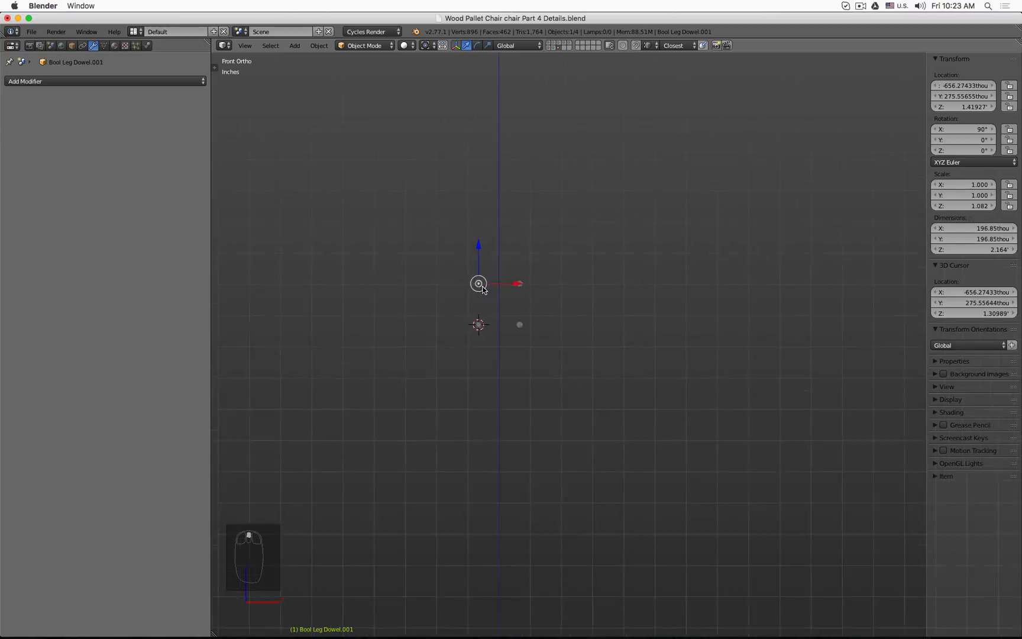
key(Tab)
scroll(518, 263, down, 4)
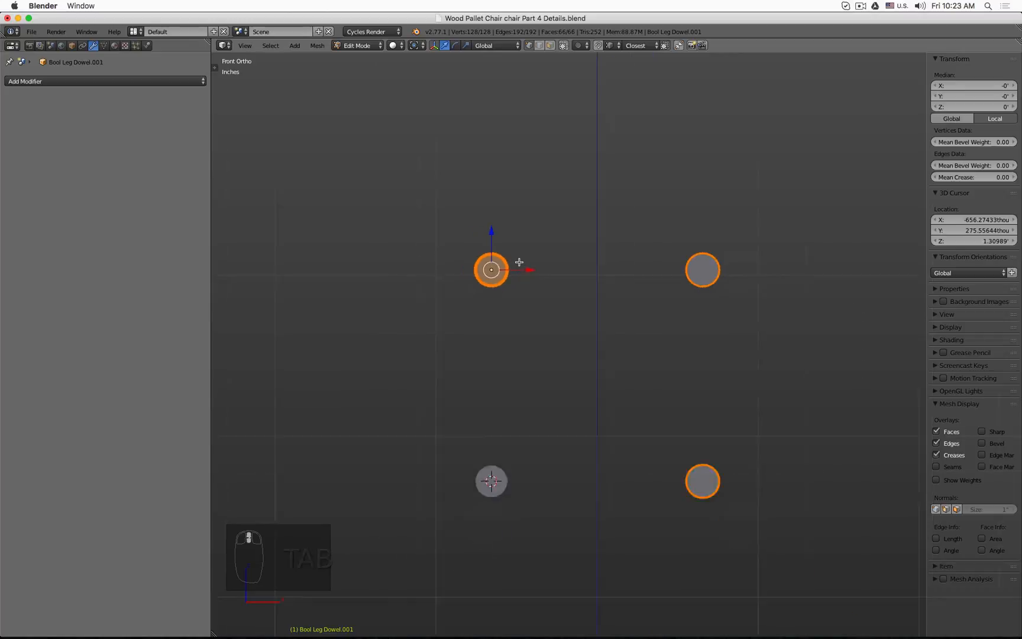
key(s)
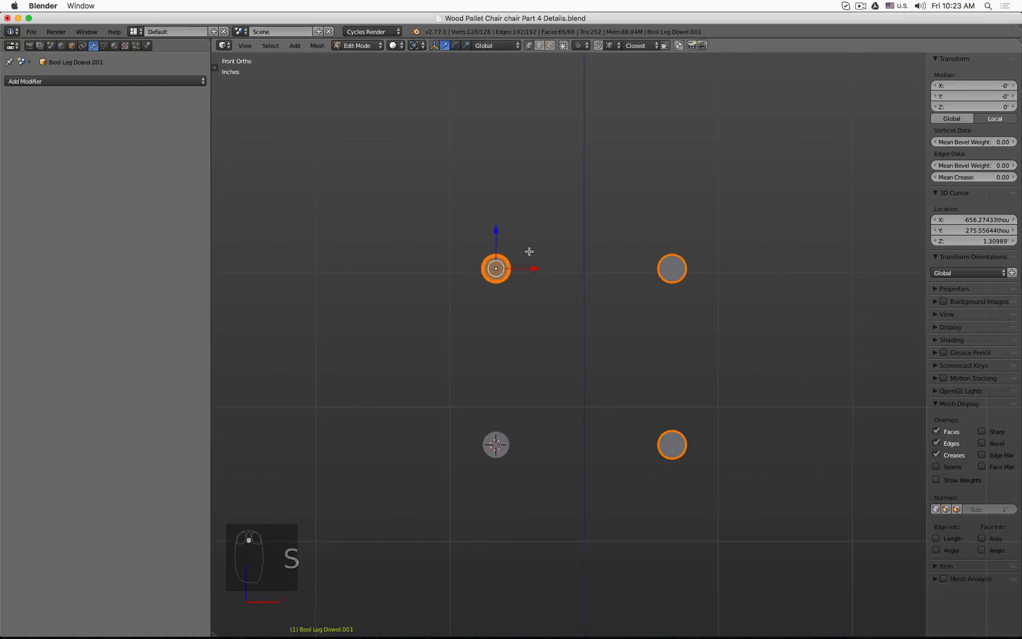
key(Tab)
Step: Select the Bool Leg Dowel cylinder and scale its mesh up by 1.3791 in edit mode
click(501, 442)
key(Tab)
key(s)
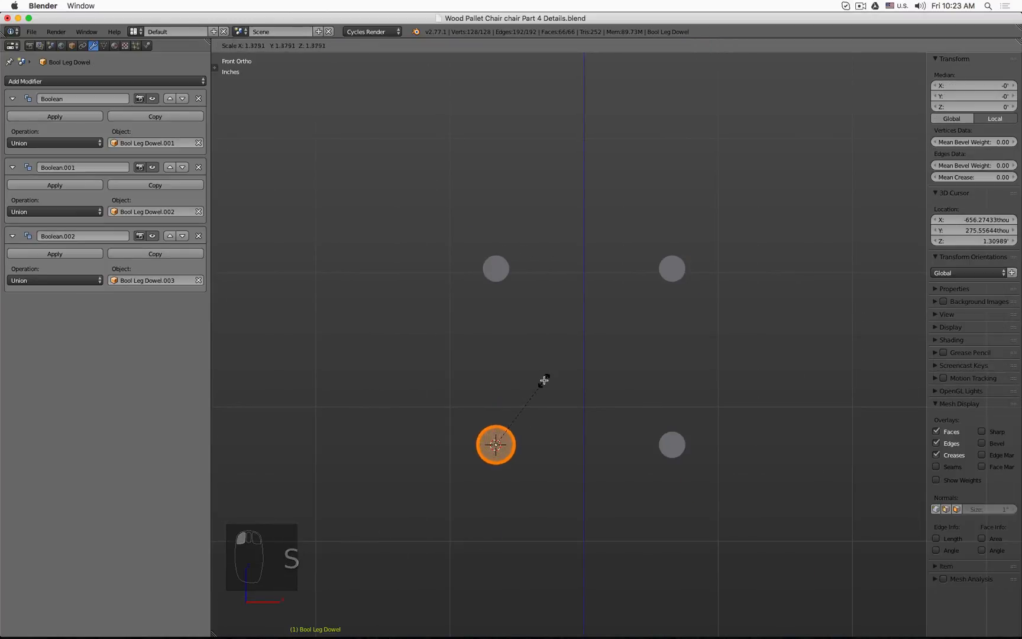
click(555, 370)
key(Tab)
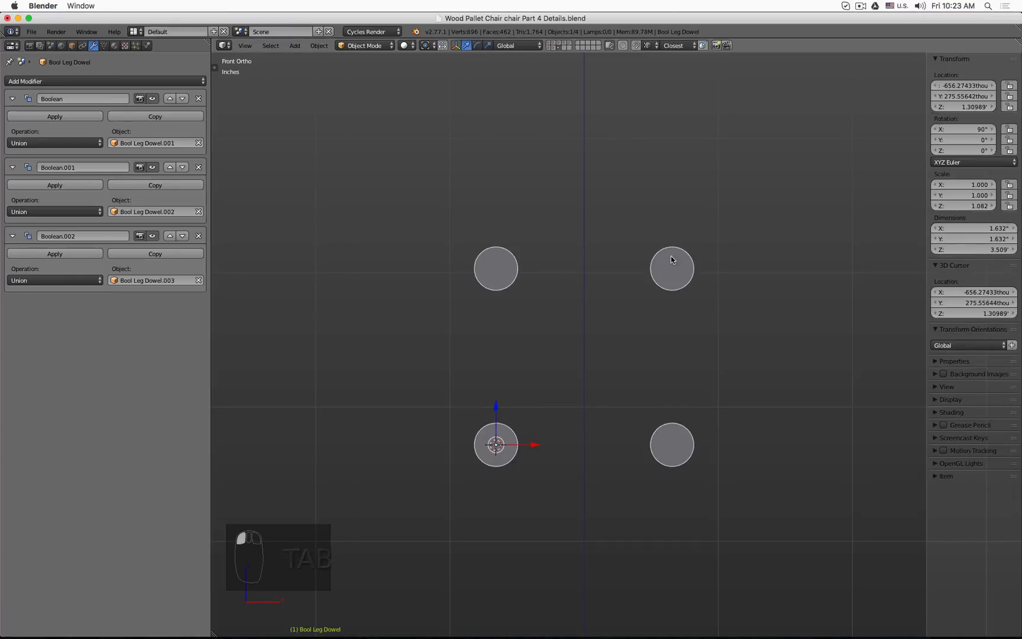
Step: Show the chair layer, select the back leg and inspect the size of its dowel holes
click(555, 44)
right_click(548, 152)
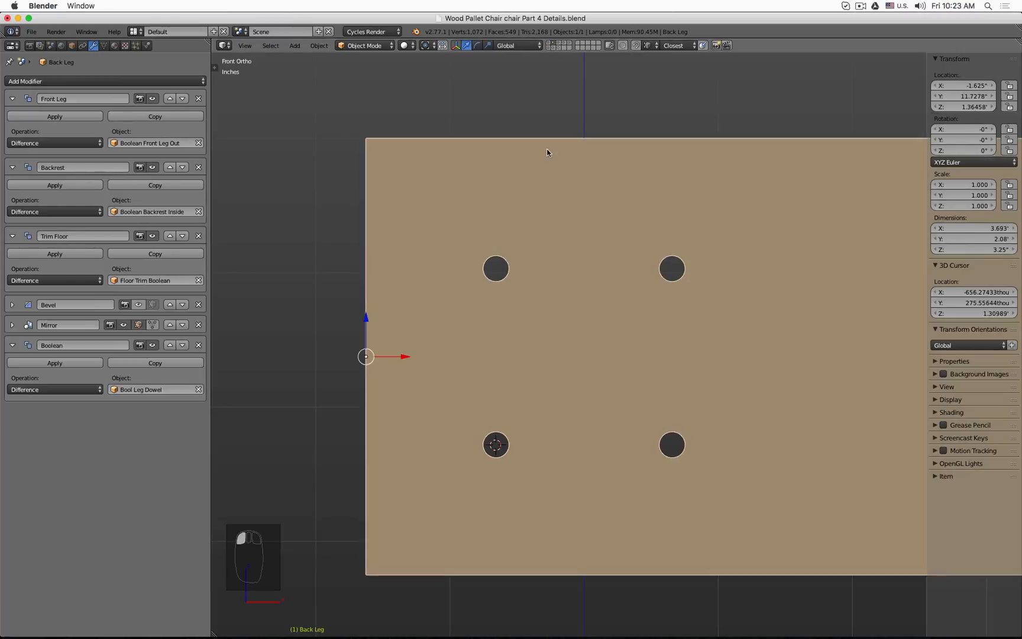
key(Tab)
key(Tab)
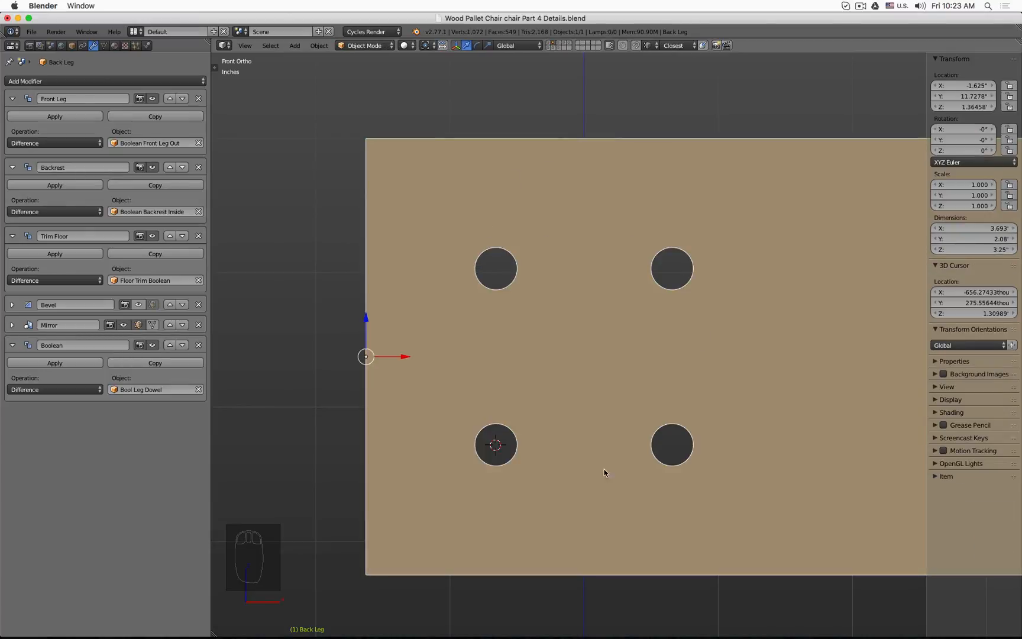
click(558, 47)
Step: Undo the last five operations, reverting the dowel scaling
key(super+z)
key(super+z)
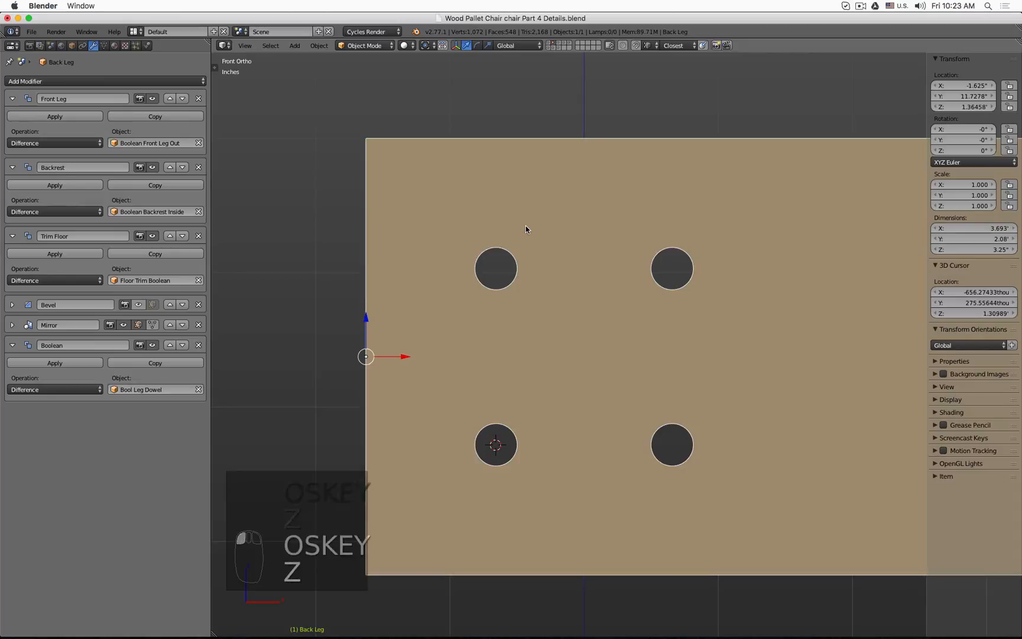
key(super+z)
key(super+z)
key(super+z)
Step: Rename the Bool Leg Dowel object's mesh data to Wooden Dowel
scroll(507, 203, down, 1)
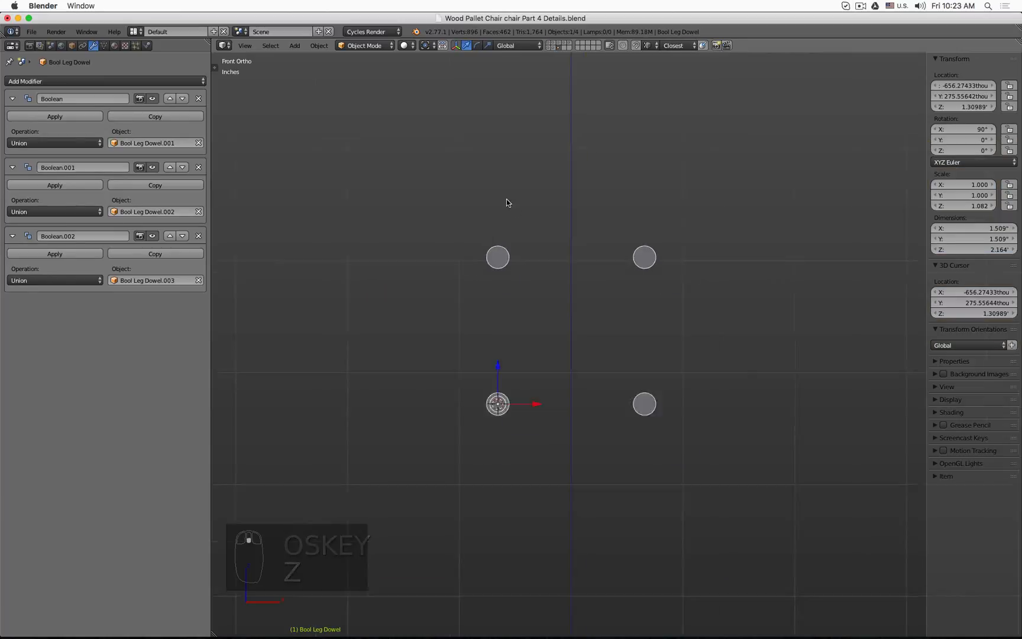
middle_drag(506, 203, 477, 201)
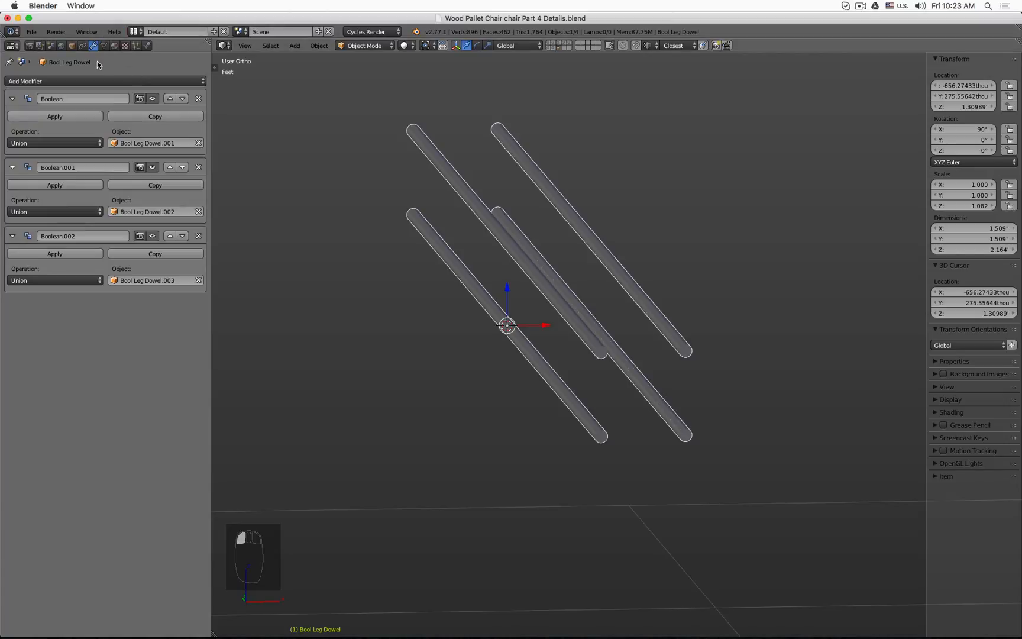
click(105, 46)
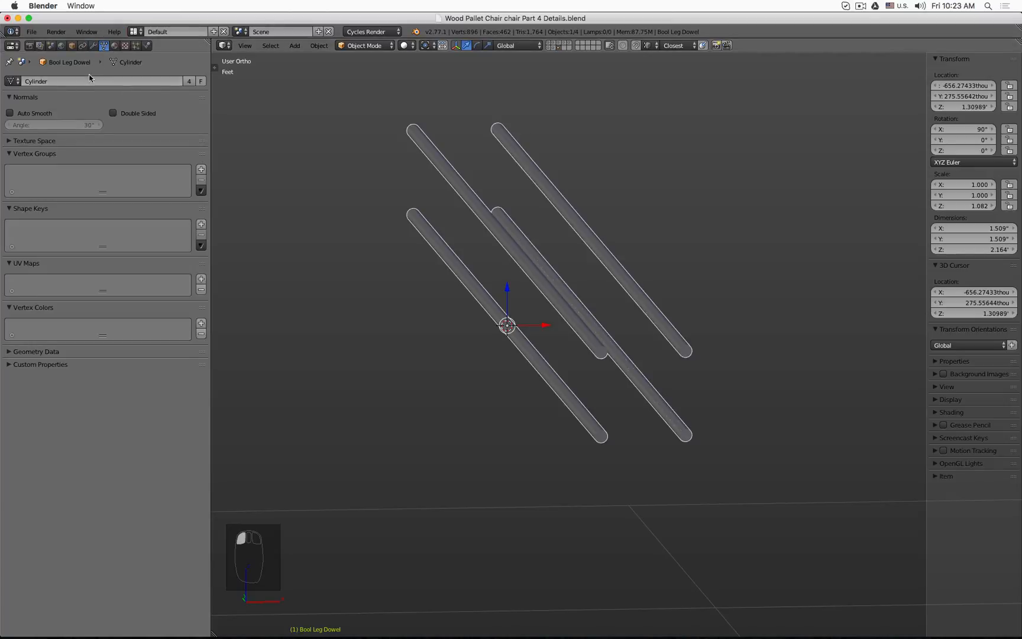
click(86, 80)
text(Wooden Do)
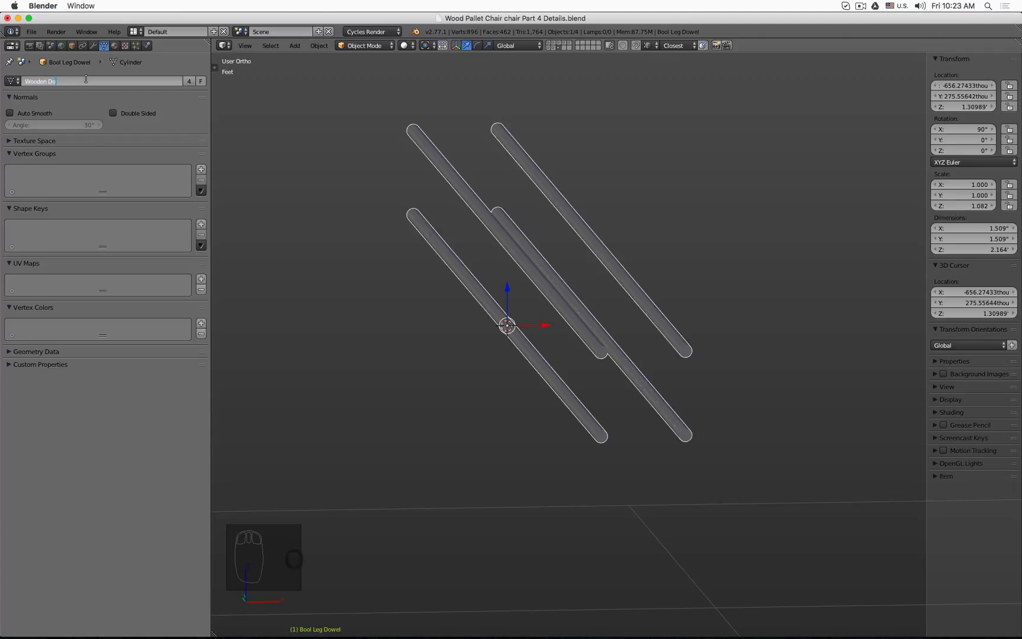
text(wel)
key(Return)
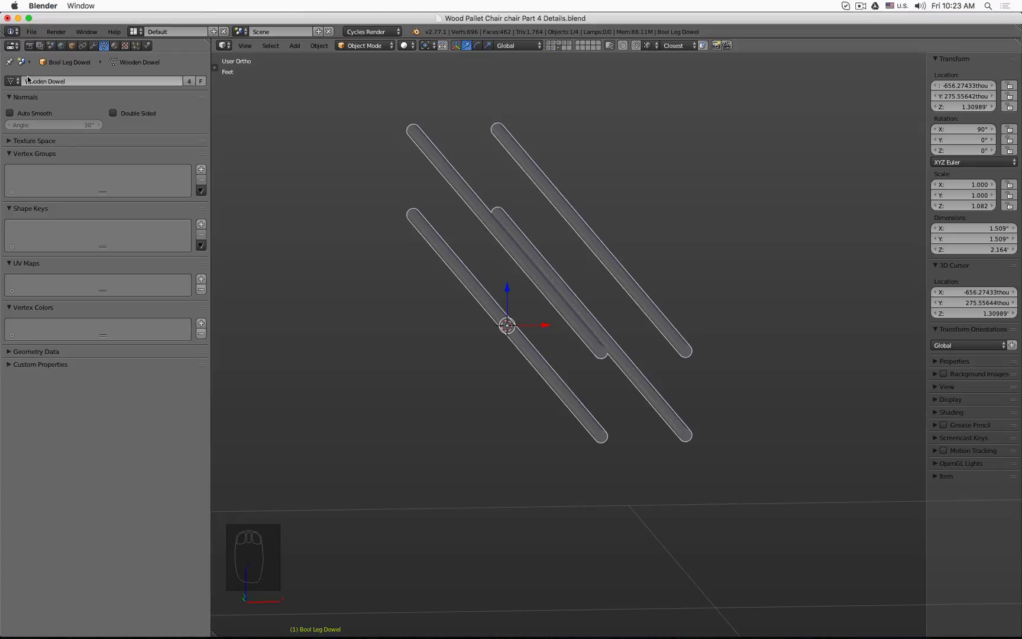
Step: Examine the dowel cylinders' position against the chair frame in wireframe from several views
scroll(566, 227, down, 4)
middle_drag(566, 228, 643, 212)
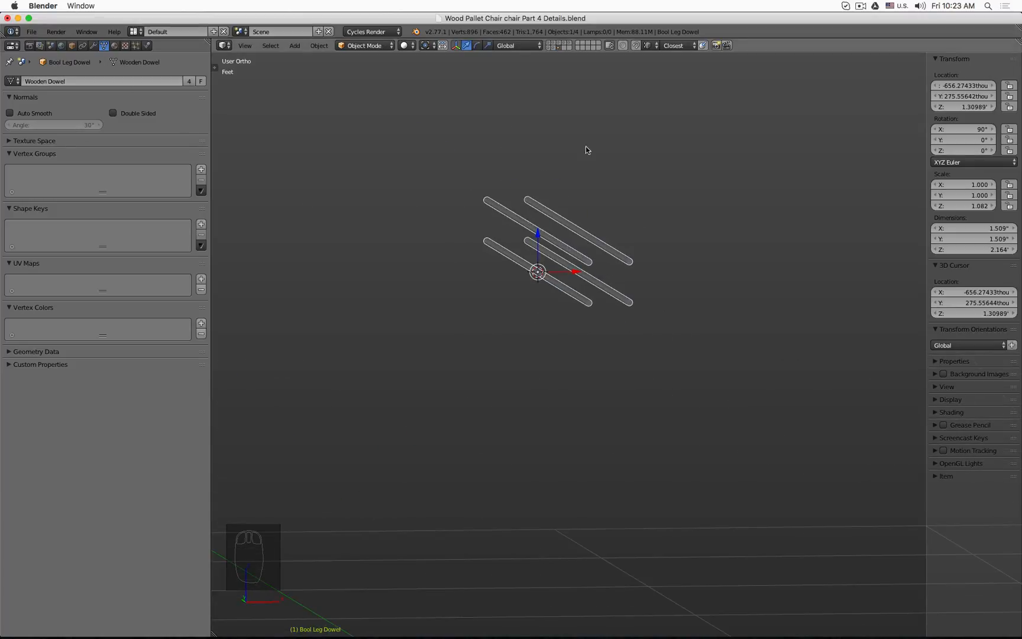
shift+click(548, 42)
shift+click(554, 44)
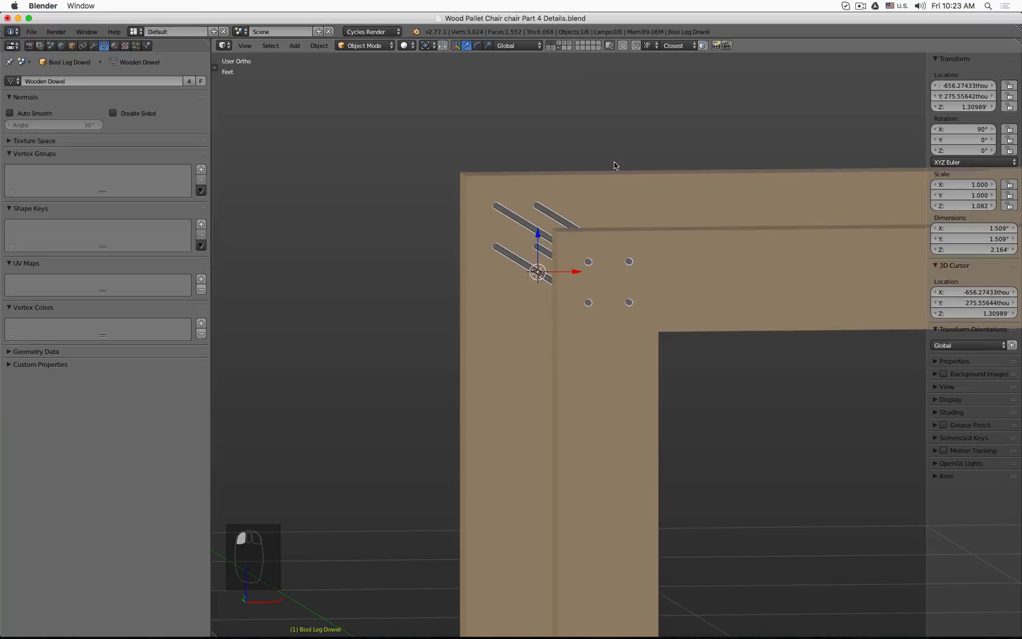
scroll(615, 163, down, 5)
shift+middle_drag(709, 174, 573, 246)
key(z)
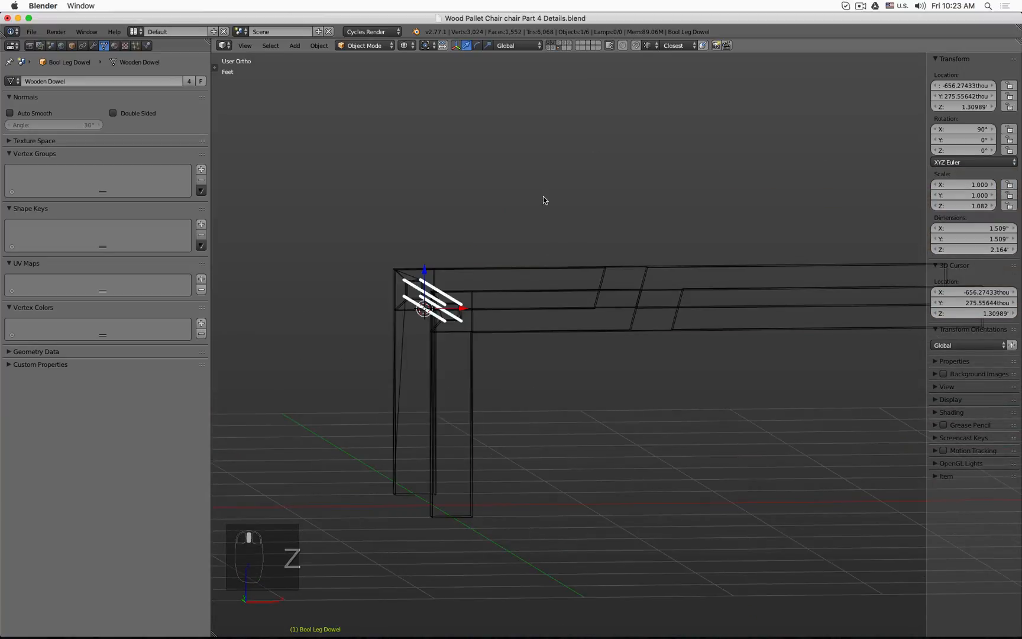
middle_drag(543, 200, 534, 213)
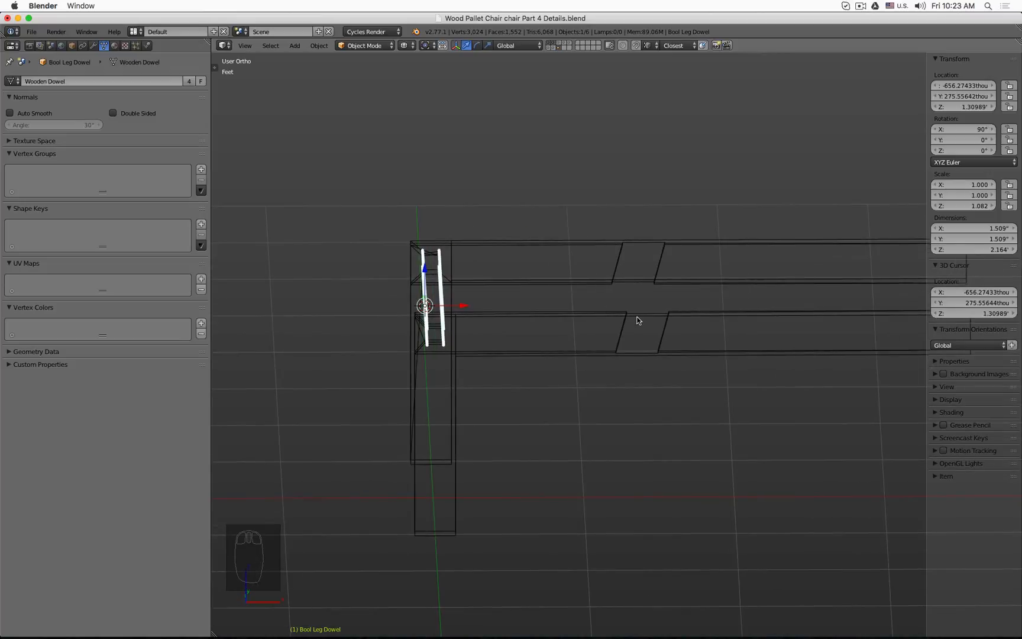
key(KP_1)
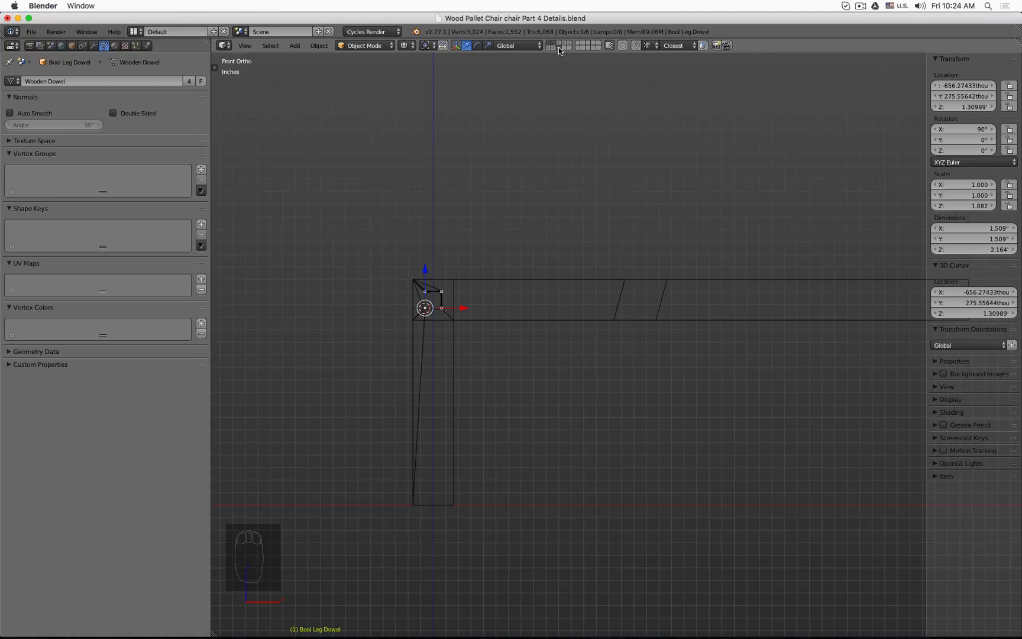
middle_drag(482, 226, 533, 290)
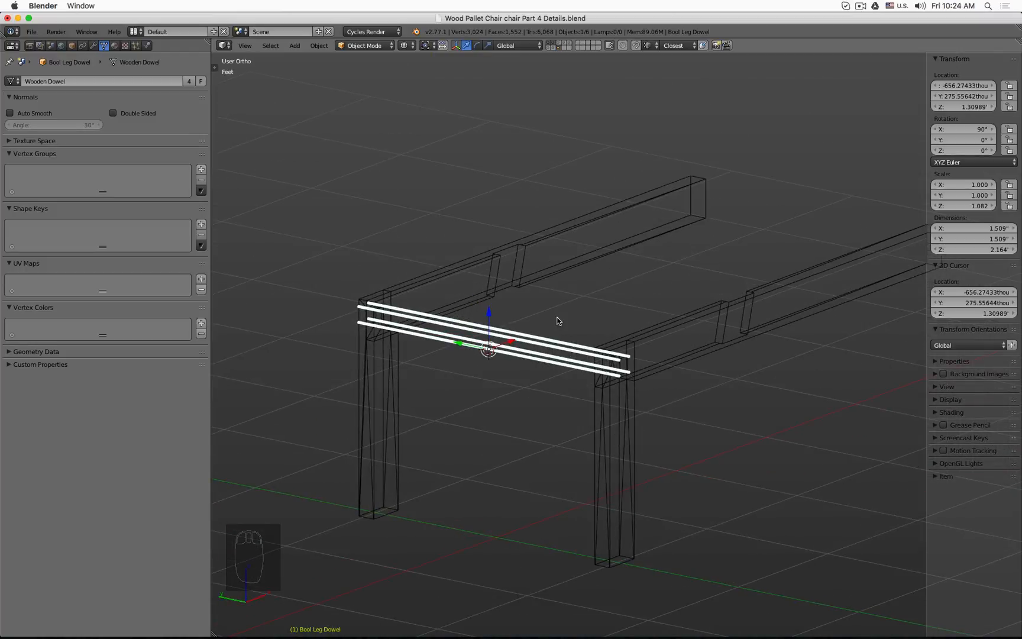
key(KP_3)
key(KP_1)
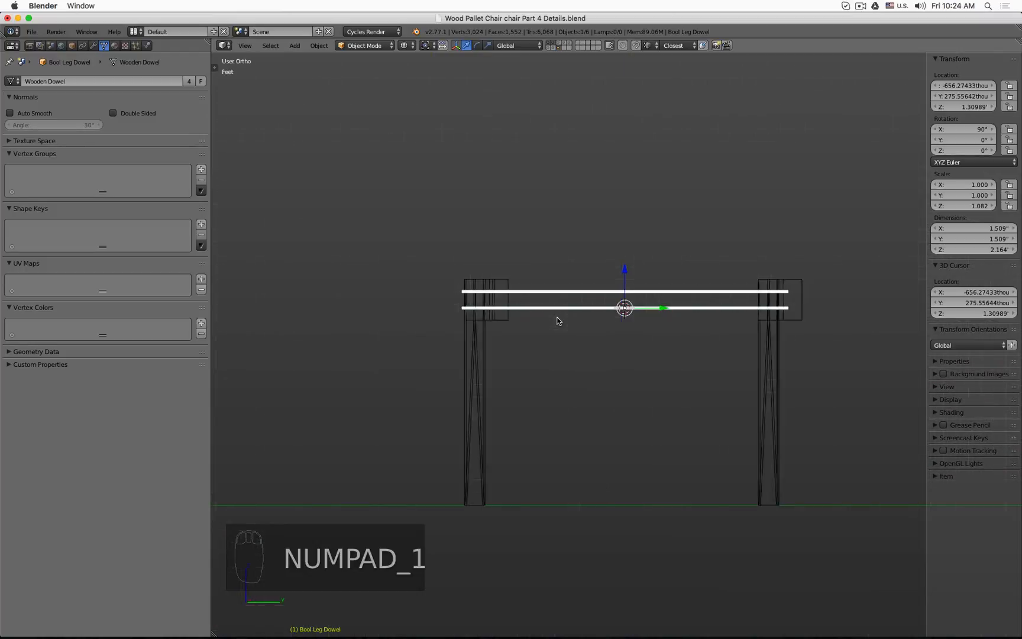
middle_drag(558, 321, 407, 205)
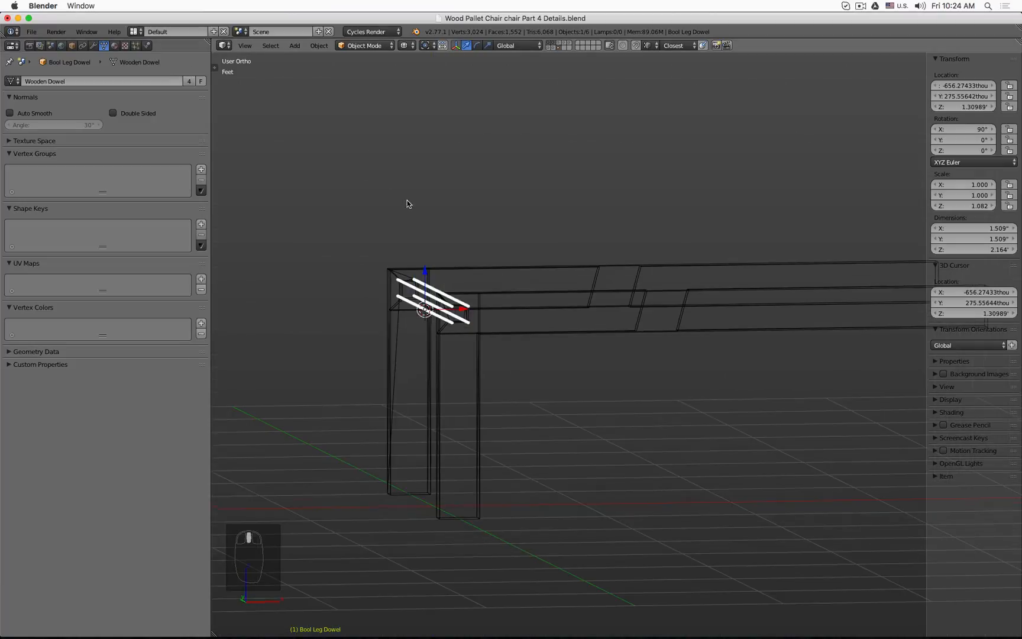
Step: Select the dowel object and add an Array modifier with a relative X offset of 10.360
click(412, 303)
click(411, 302)
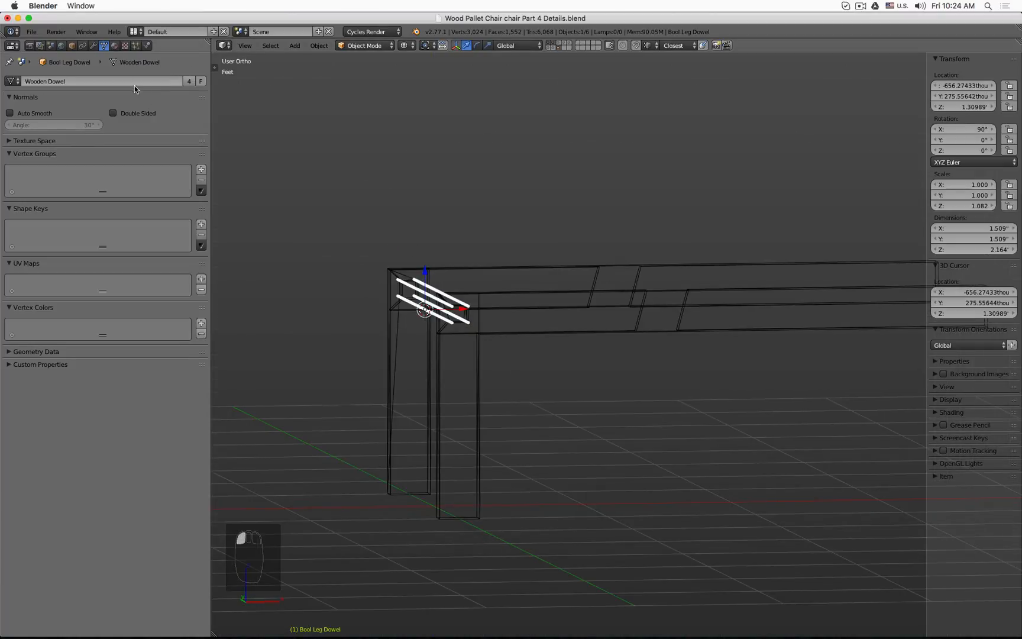
click(93, 46)
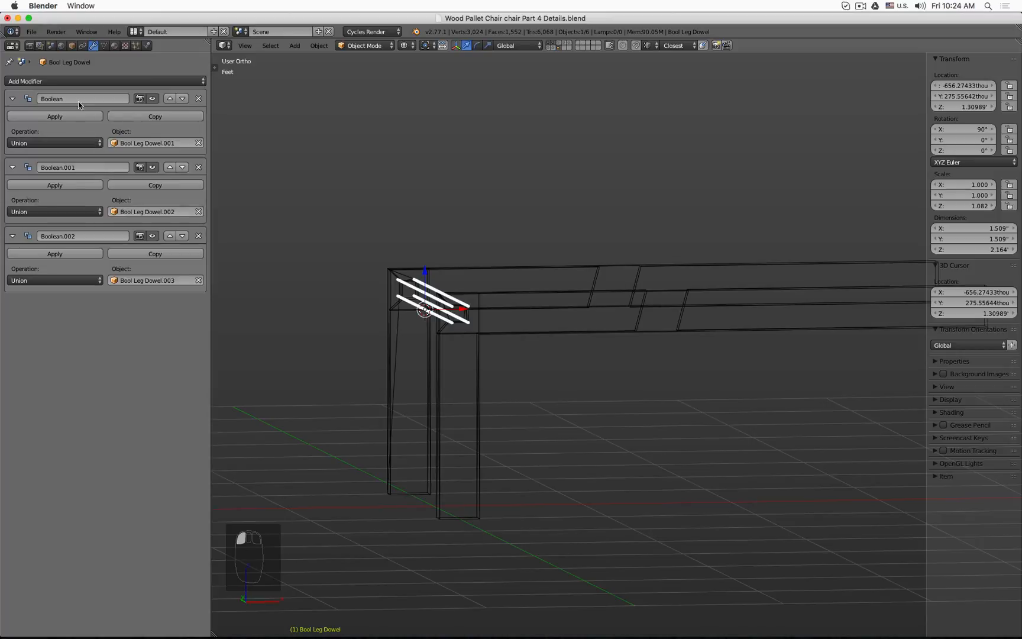
click(122, 80)
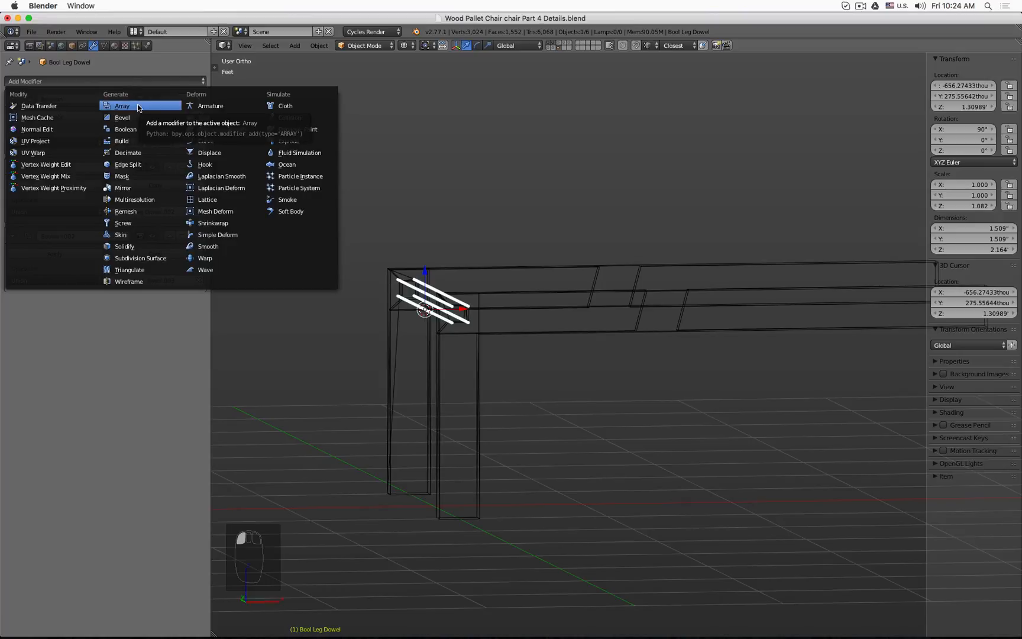
click(123, 105)
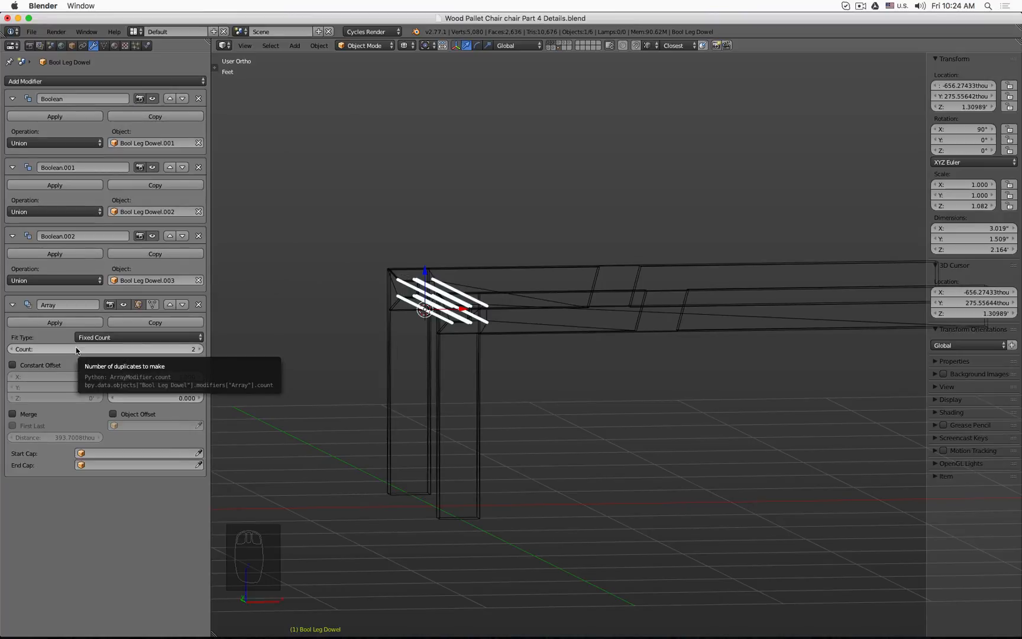
drag(144, 378, 698, 377)
Step: Set the Array modifier's relative X offset to 11.010 to align the copy with the far leg
key(KP_1)
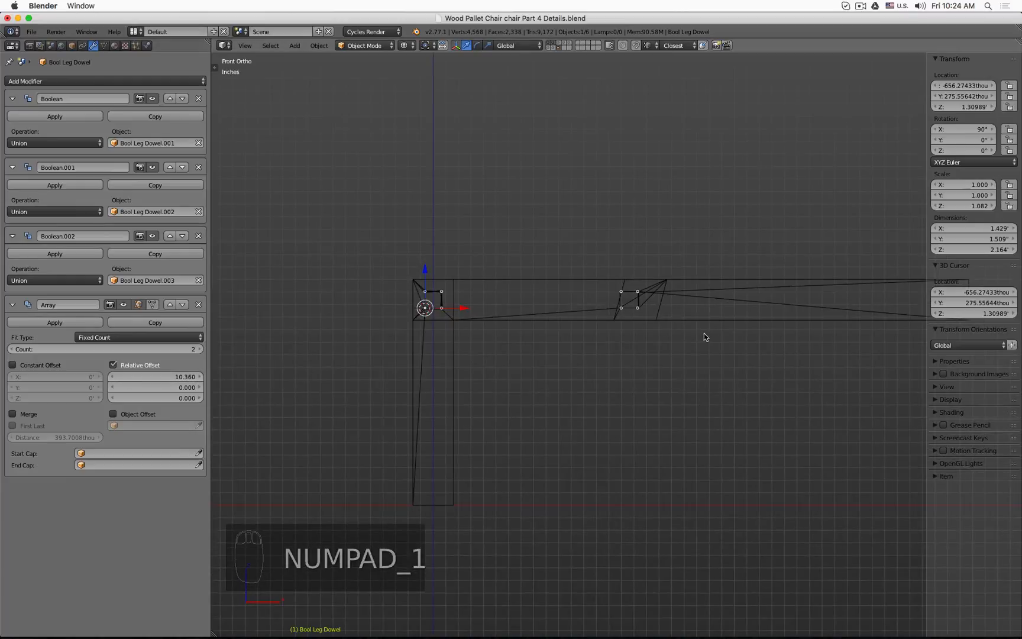
scroll(790, 308, down, 2)
scroll(737, 303, up, 3)
scroll(737, 306, up, 5)
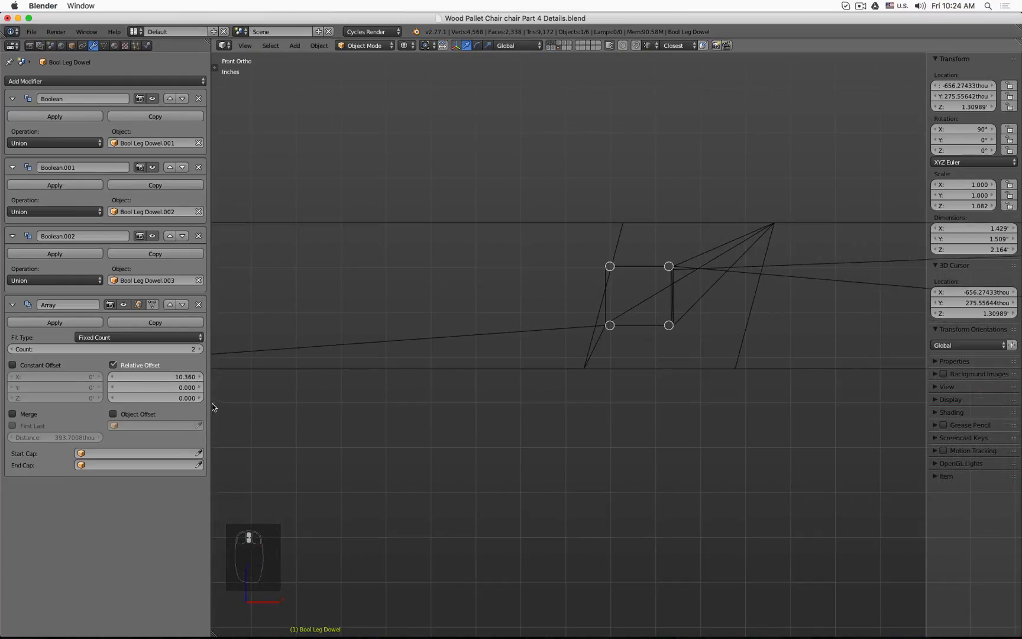
drag(155, 376, 194, 377)
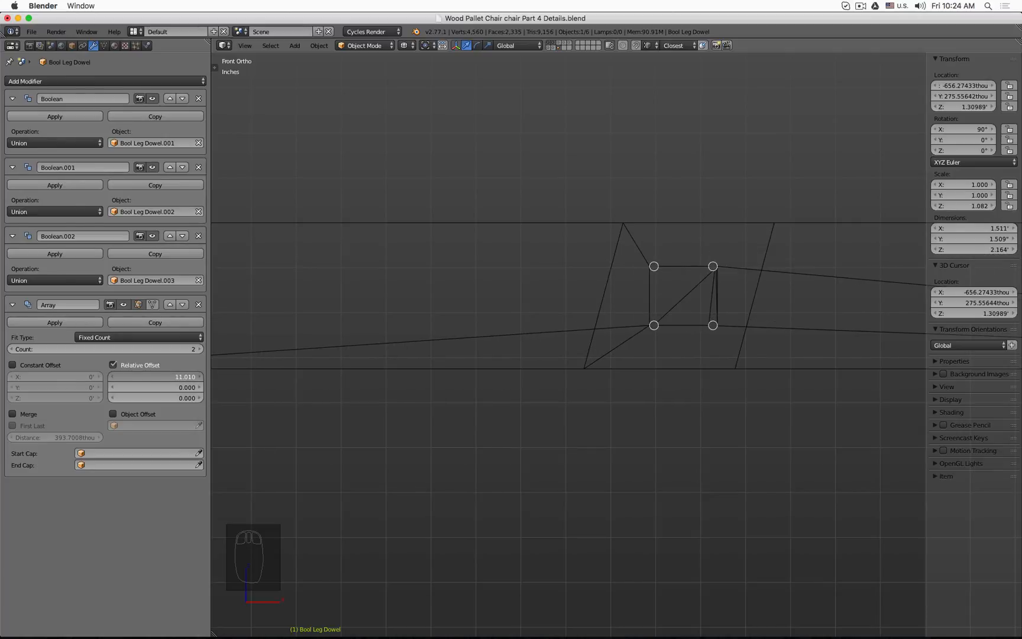
Step: Switch back to solid shading, show the chair layers and unhide all hidden objects
key(z)
scroll(742, 390, down, 6)
middle_drag(612, 361, 620, 363)
click(557, 48)
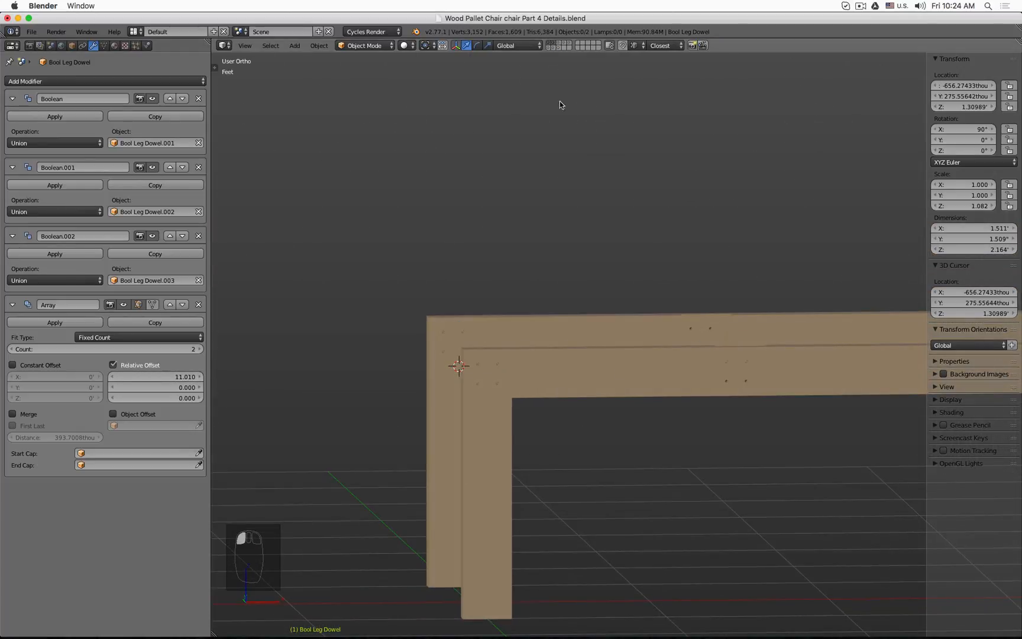
mouse_move(619, 311)
middle_down()
mouse_move(615, 275)
mouse_move(596, 336)
mouse_move(643, 324)
mouse_move(633, 349)
middle_up()
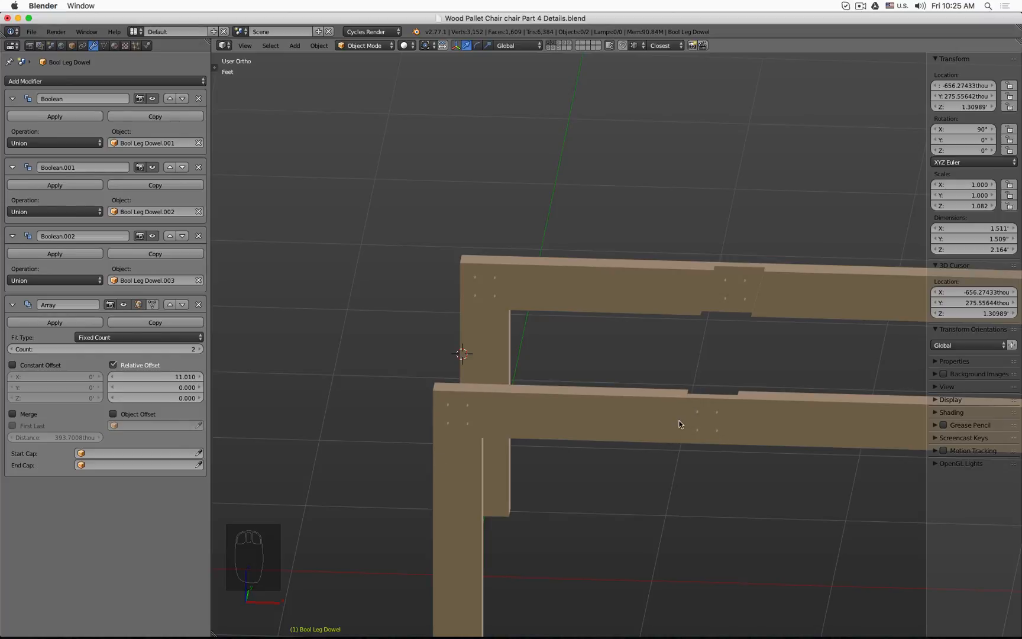
click(560, 42)
key(alt+h)
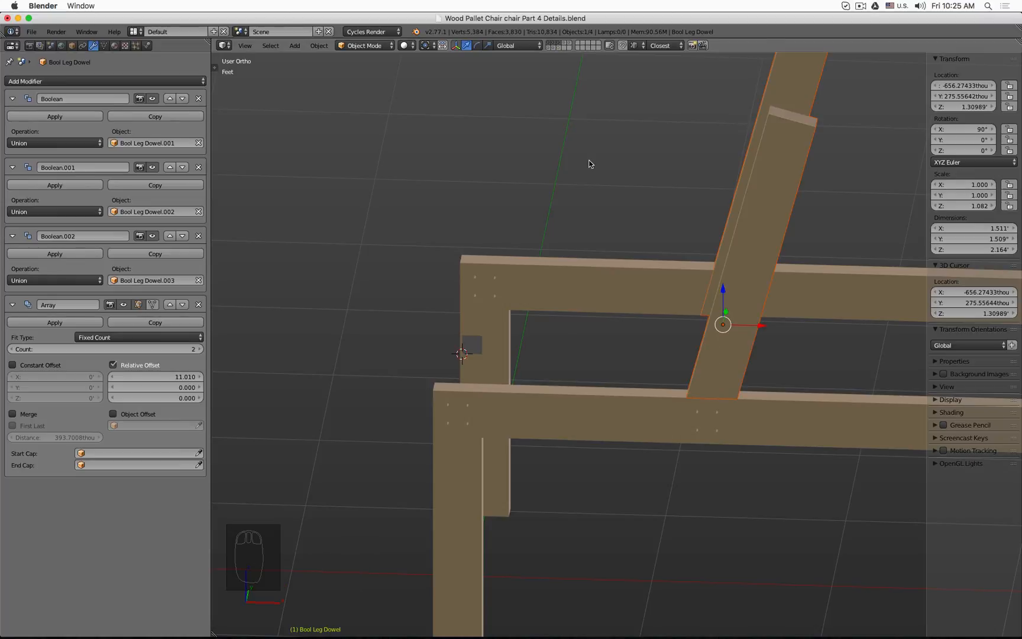
Step: Show only the dowel layer and remove the Array modifier from the dowel object
middle_drag(590, 163, 608, 191)
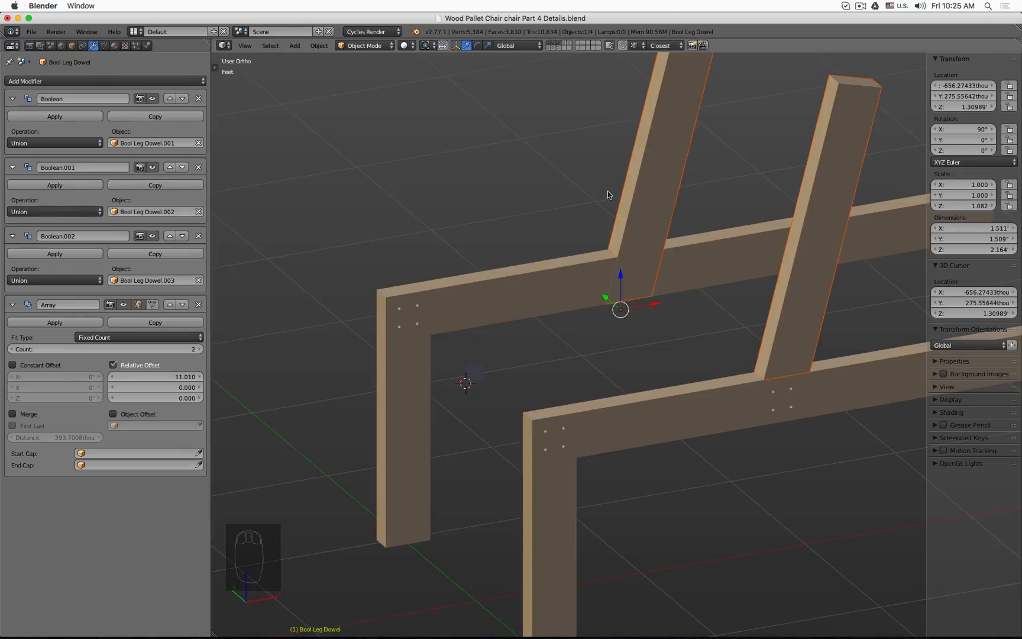
middle_drag(612, 196, 654, 238)
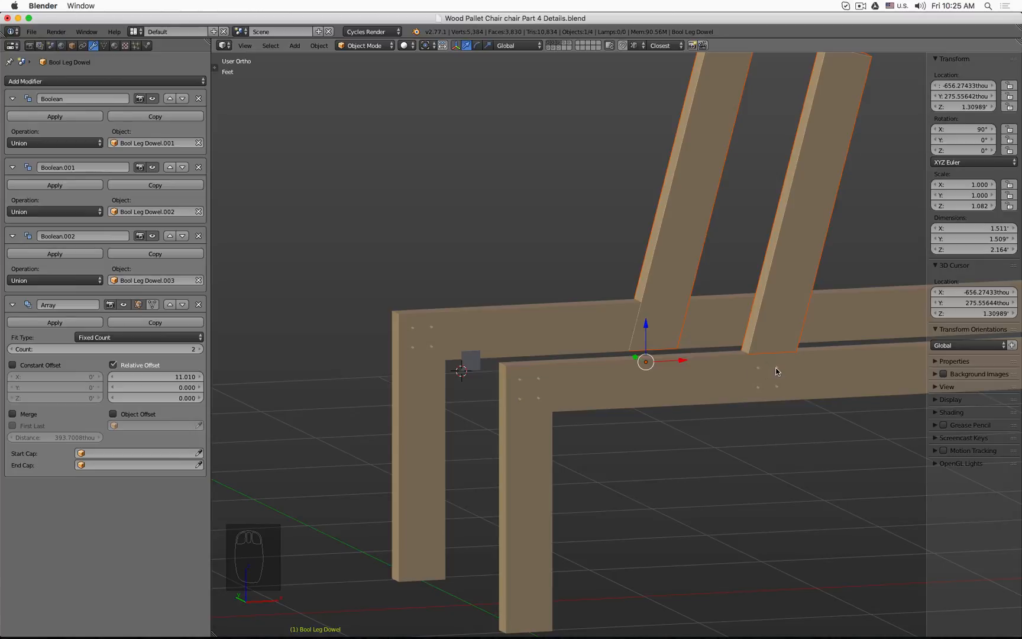
middle_drag(776, 367, 646, 331)
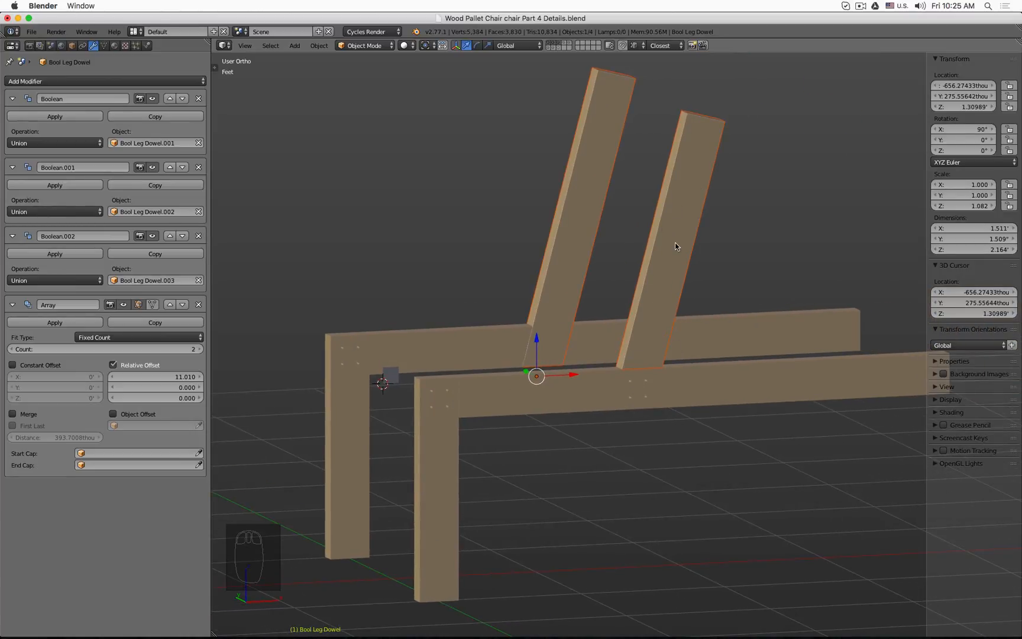
click(558, 49)
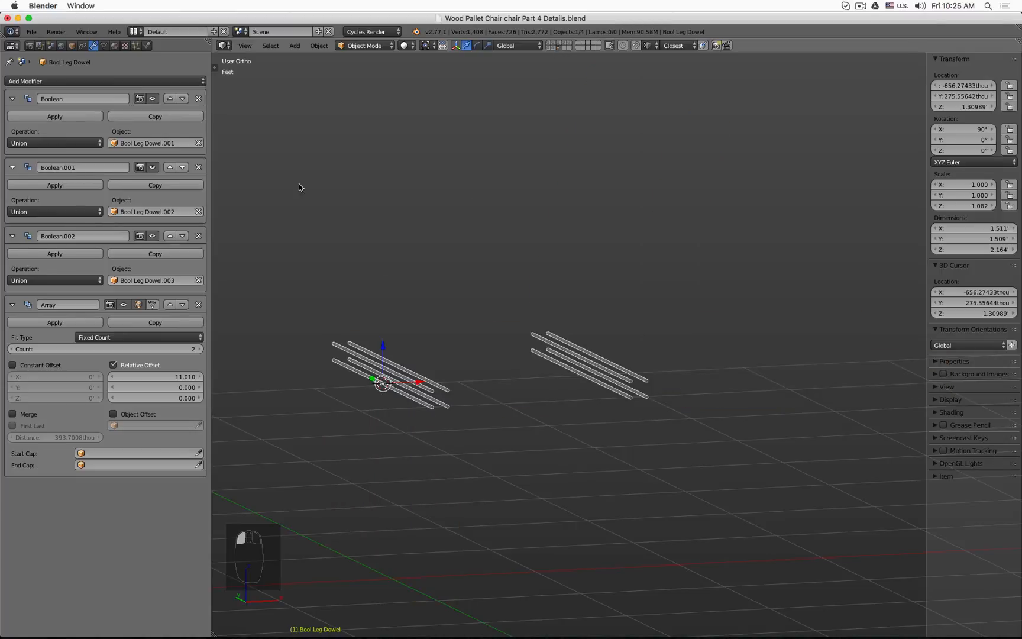
click(198, 305)
scroll(458, 385, up, 3)
key(z)
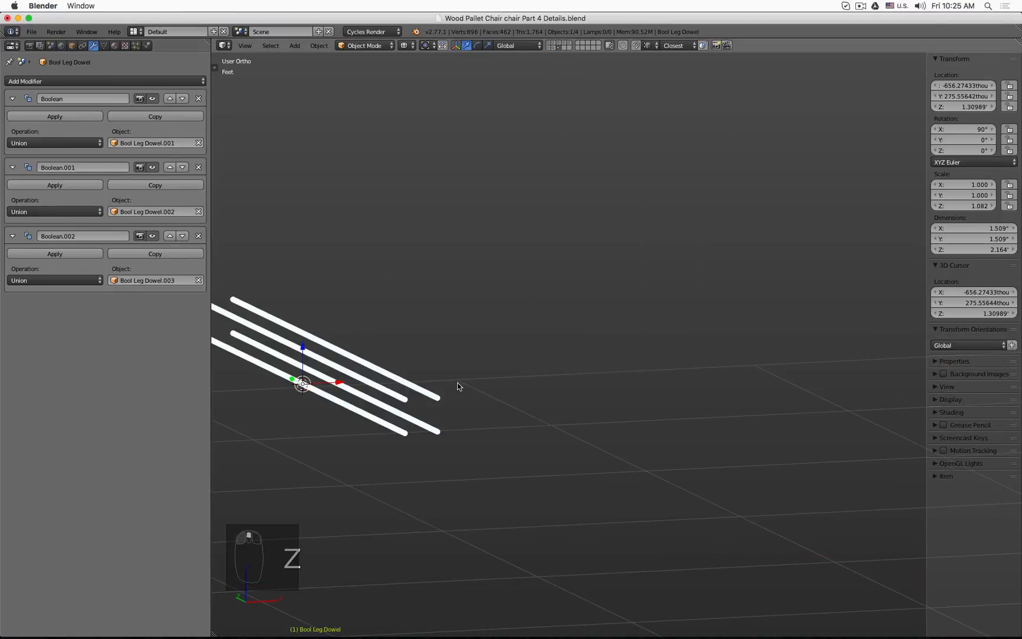
middle_drag(445, 383, 417, 375)
scroll(417, 375, down, 3)
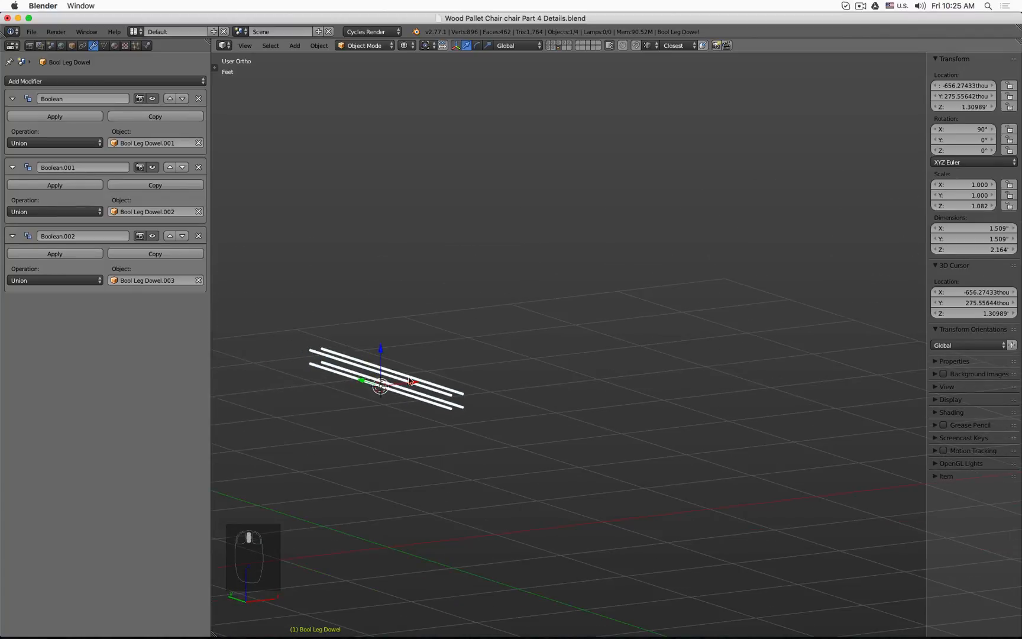
Step: Select all four dowel cylinders and make linked duplicates, moving them about 1.72 ft along X
key(a)
key(b)
drag(288, 318, 533, 454)
click(463, 393)
click(455, 408)
key(b)
drag(298, 297, 572, 491)
key(a)
key(b)
key(alt+d)
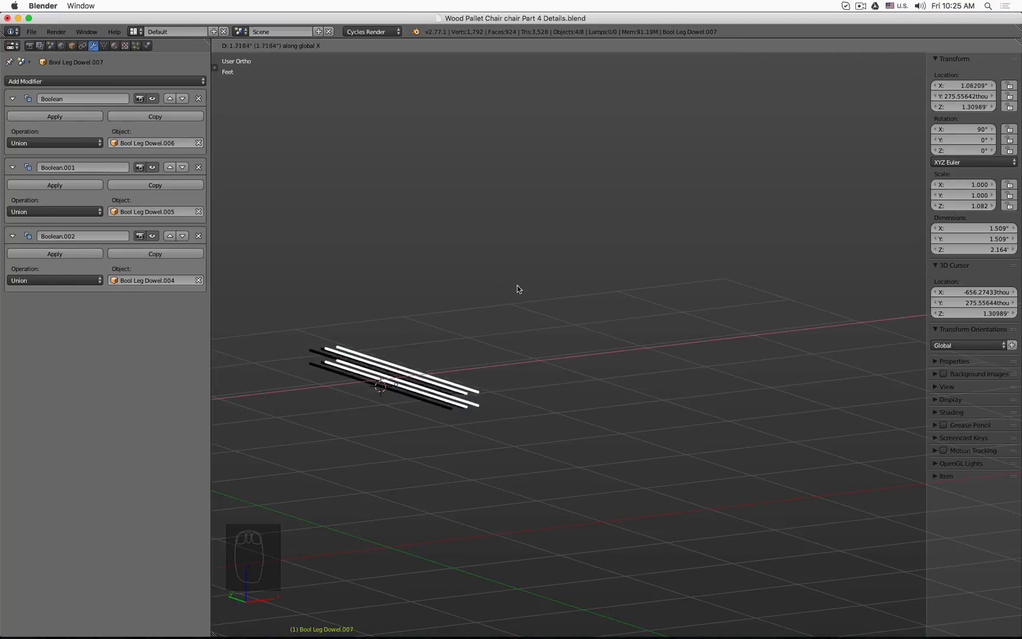
click(672, 269)
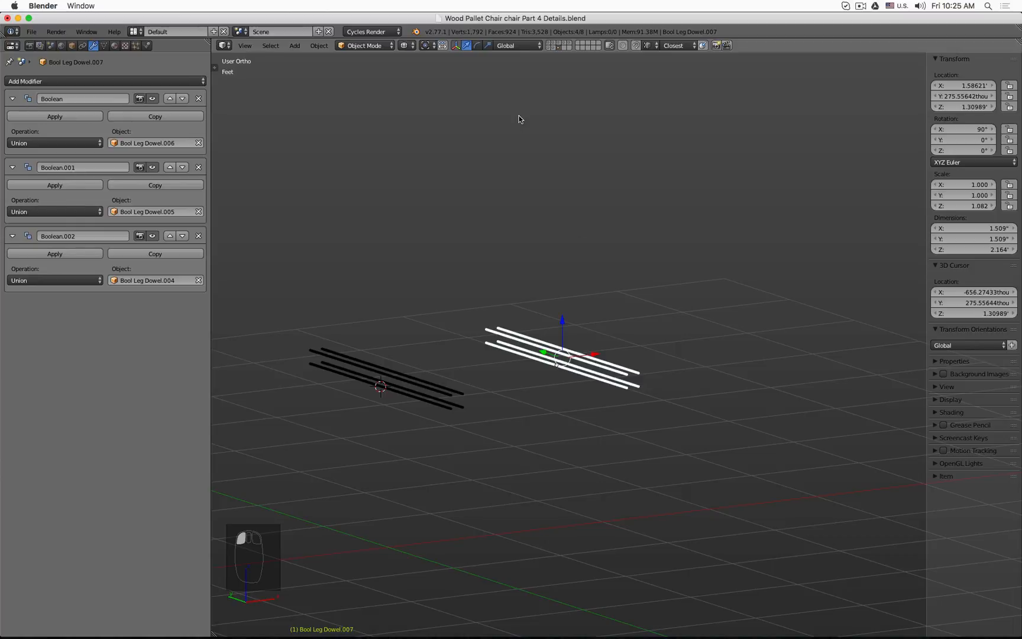
Step: Show the back leg layer and, in front view, move the duplicated dowels about 3.5 inches along X into the leg's lower end
shift+click(559, 44)
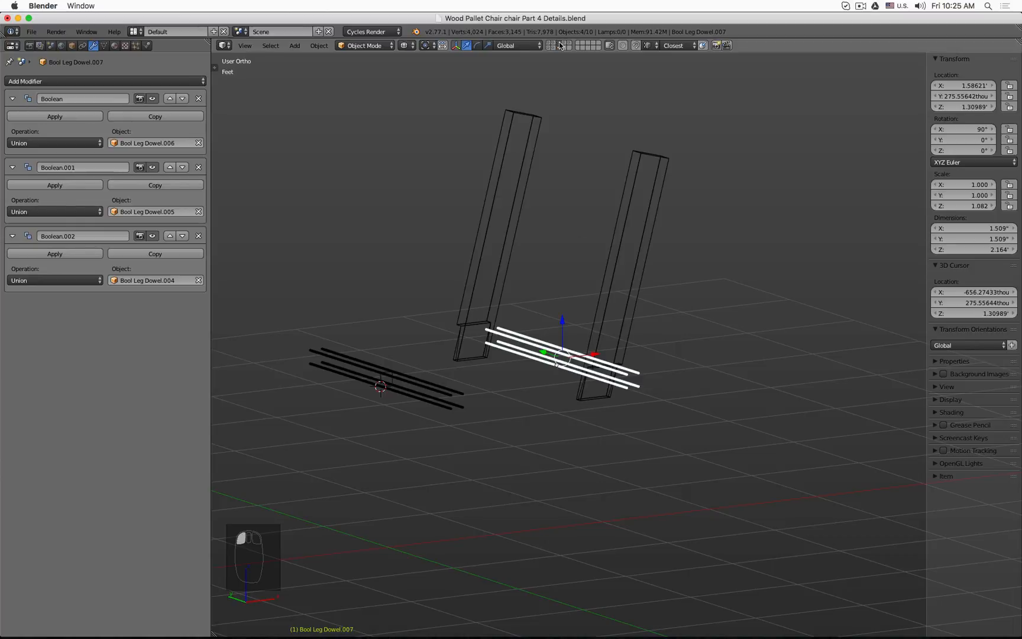
key(KP_1)
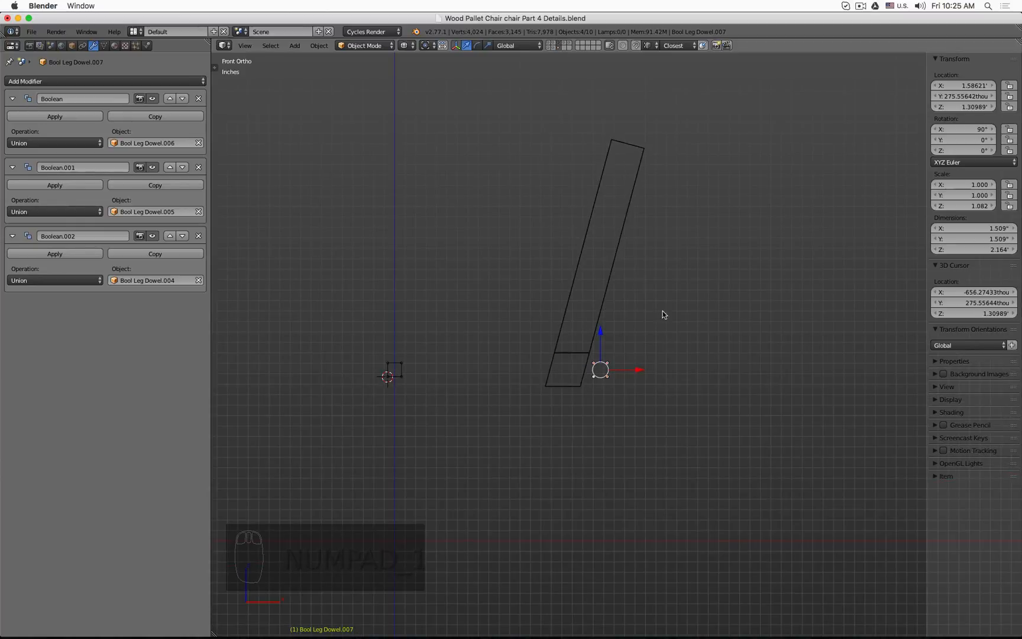
scroll(603, 343, up, 8)
shift+middle_drag(603, 347, 779, 314)
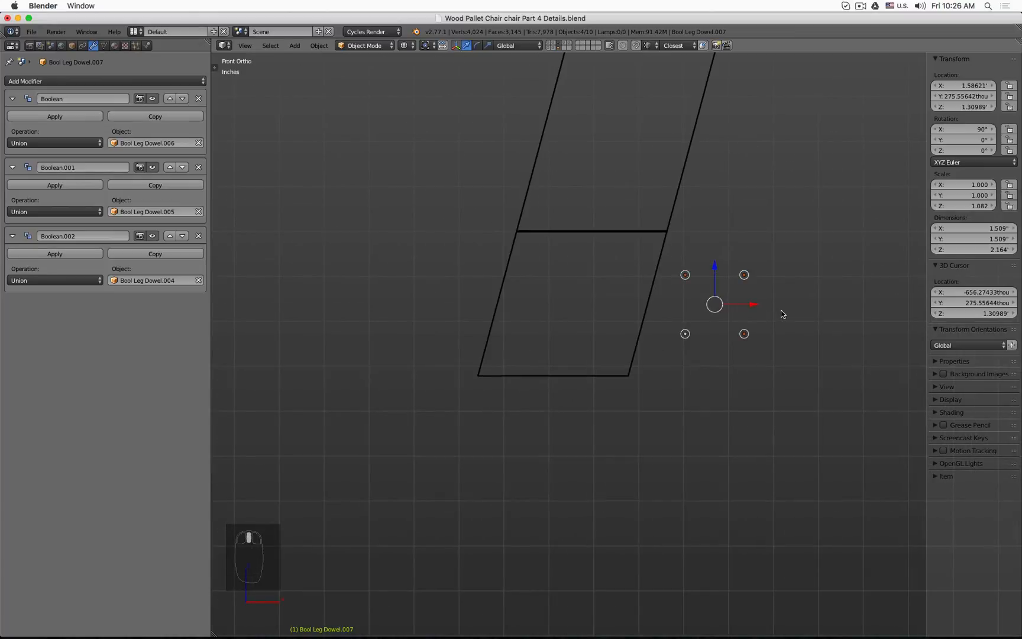
key(g)
key(x)
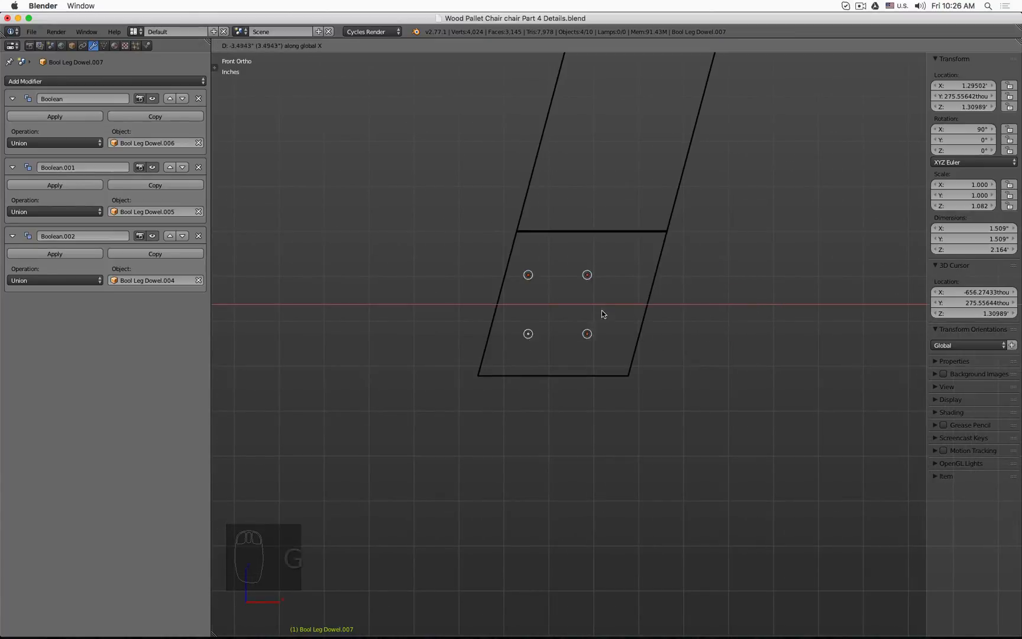
click(521, 314)
Step: Examine the duplicated dowels against the back leg, box-selecting the upper pair
scroll(479, 319, up, 9)
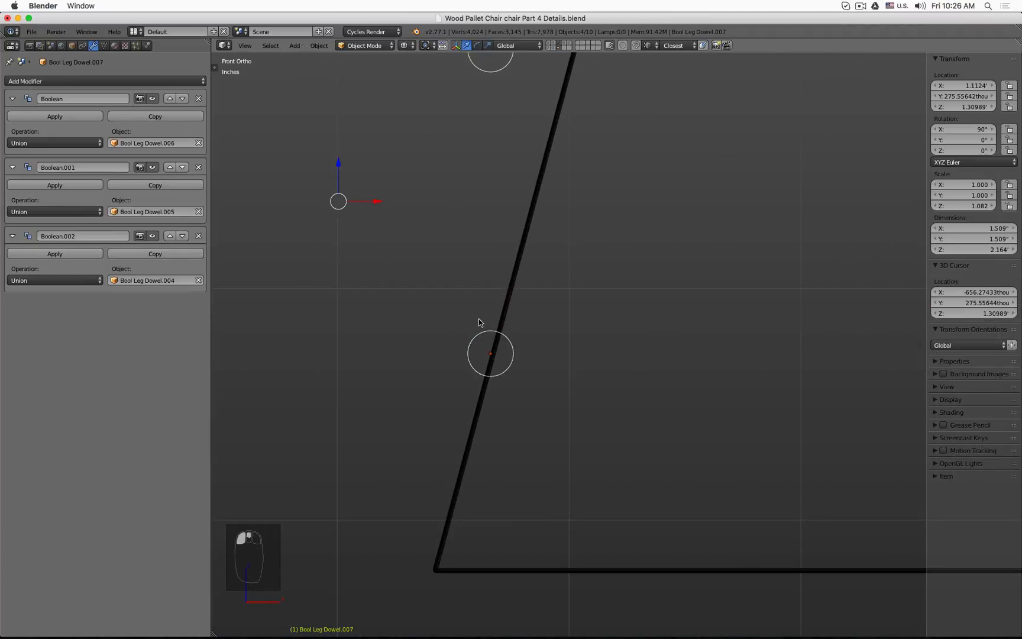
scroll(478, 319, down, 2)
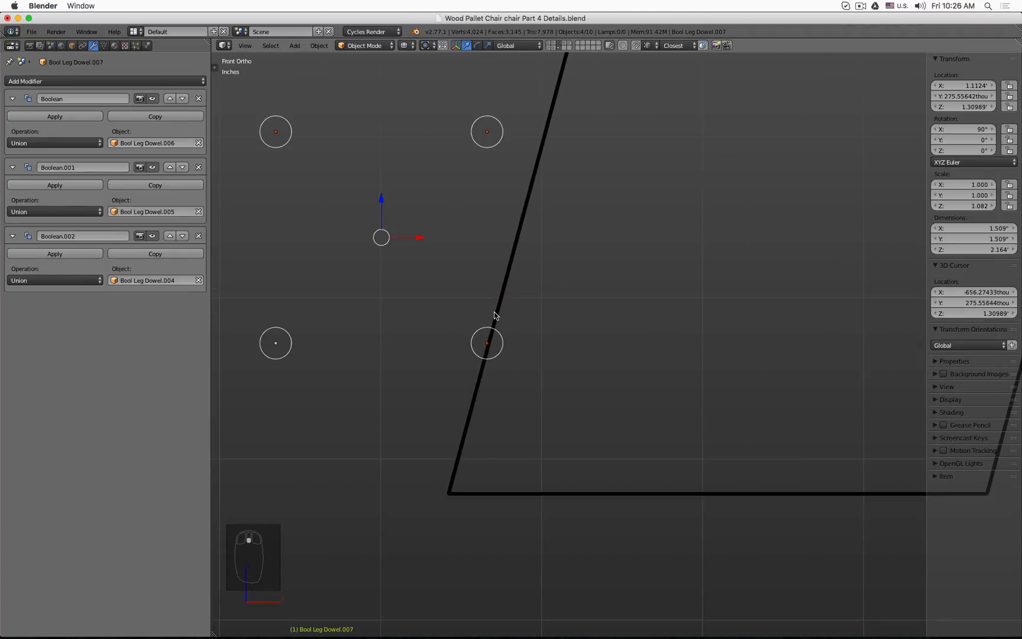
scroll(495, 315, down, 2)
shift+middle_drag(496, 248, 483, 317)
key(a)
key(b)
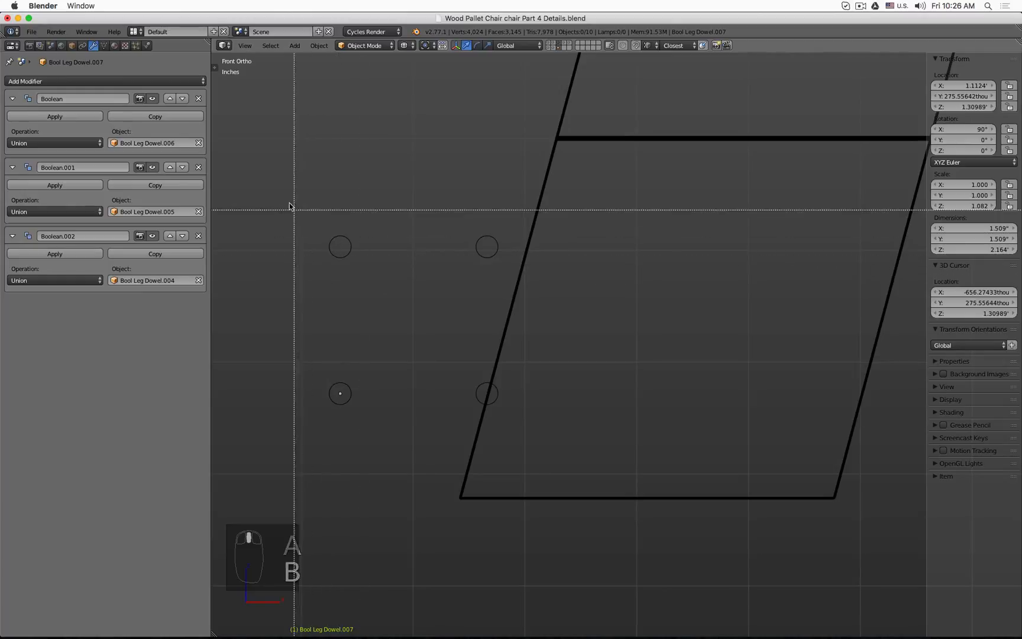
drag(290, 204, 521, 267)
key(a)
key(b)
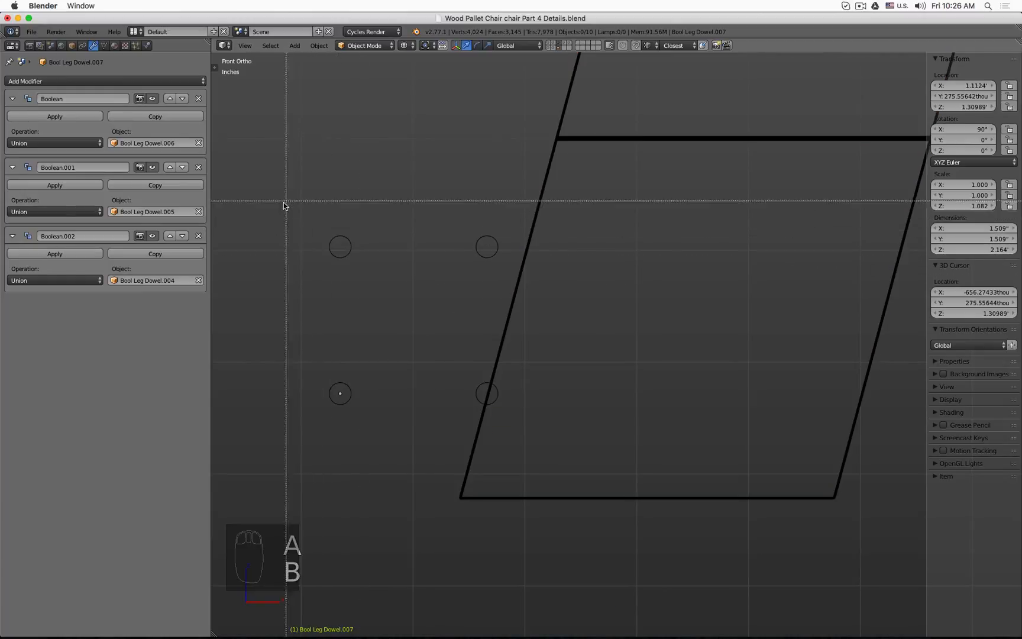
drag(285, 203, 500, 264)
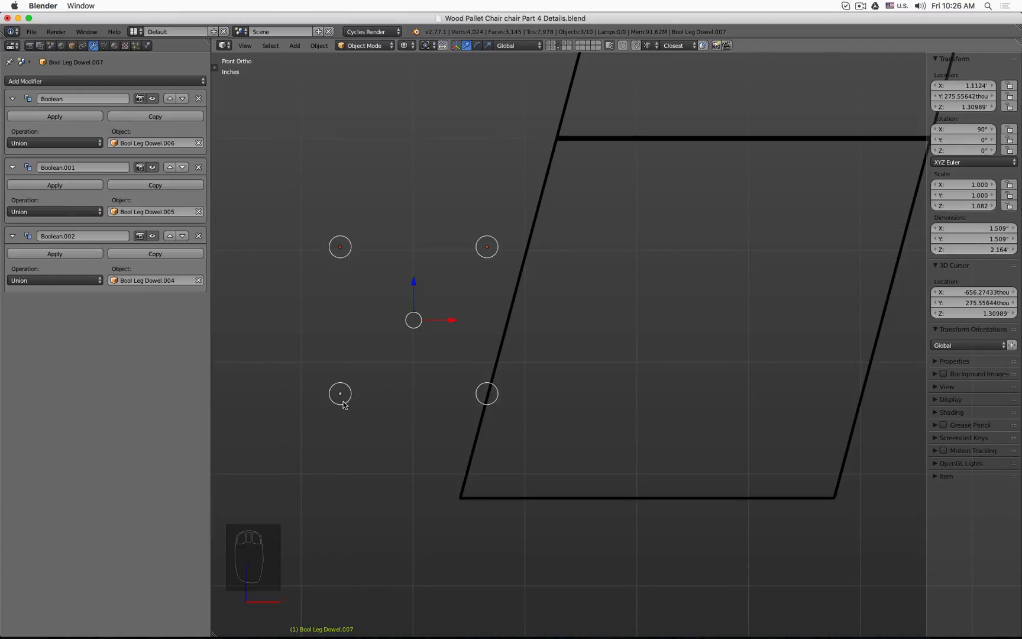
key(b)
middle_drag(315, 370, 362, 415)
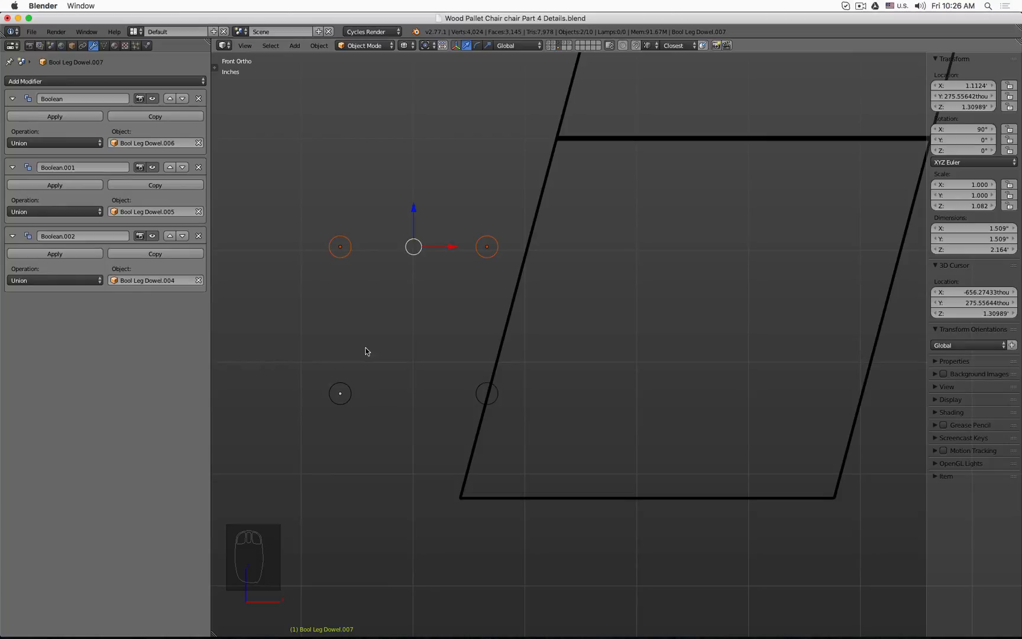
middle_drag(365, 351, 371, 333)
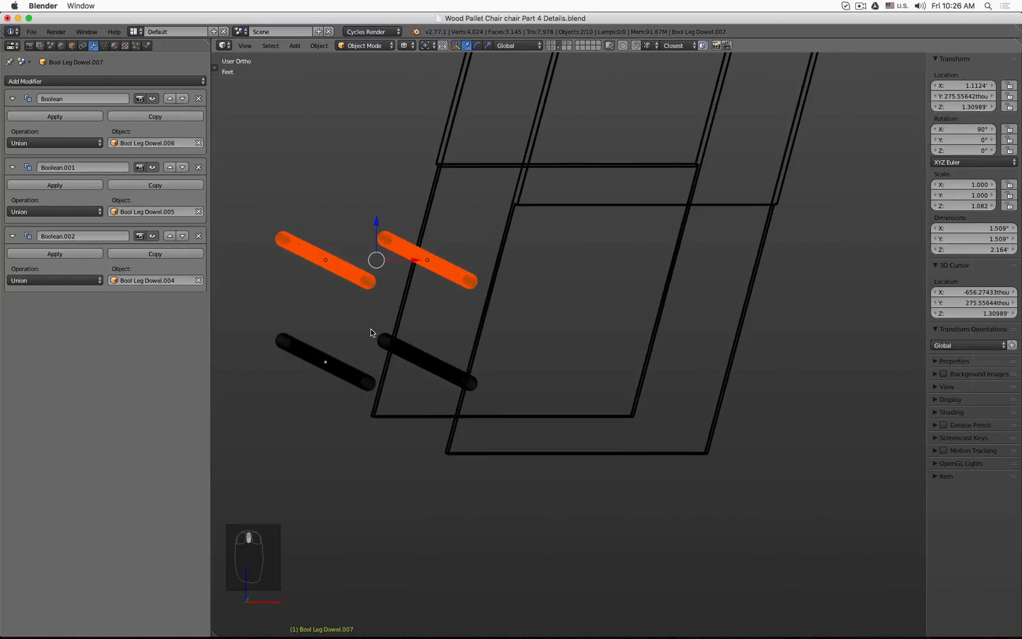
Step: Inspect the duplicated dowel cylinders one at a time, checking which one carries the Boolean union modifiers
key(a)
key(b)
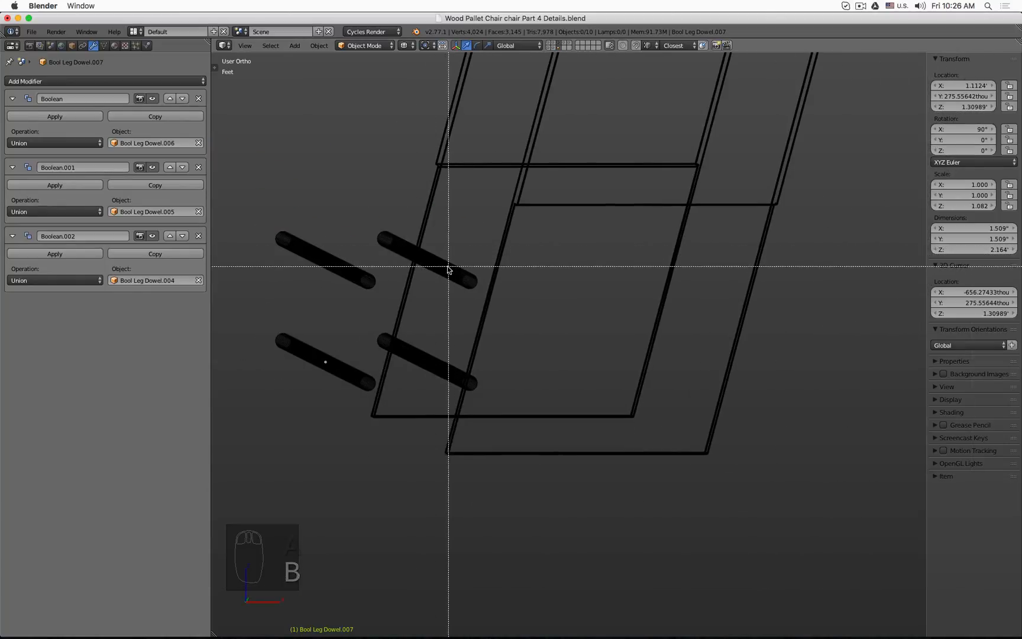
drag(426, 274, 451, 272)
shift+right_click(322, 260)
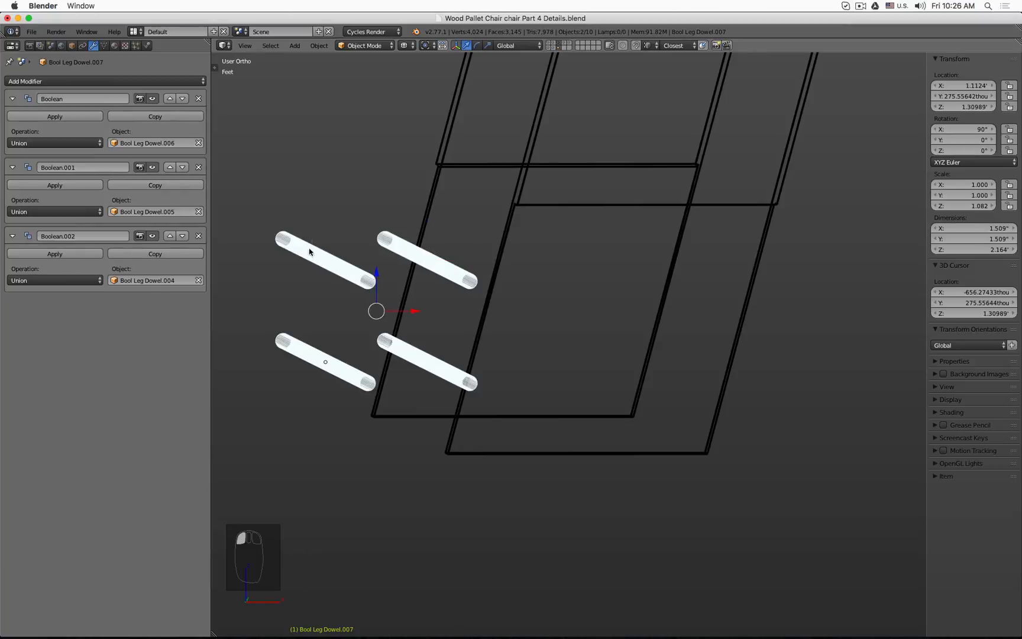
click(324, 360)
key(a)
key(b)
right_click(317, 252)
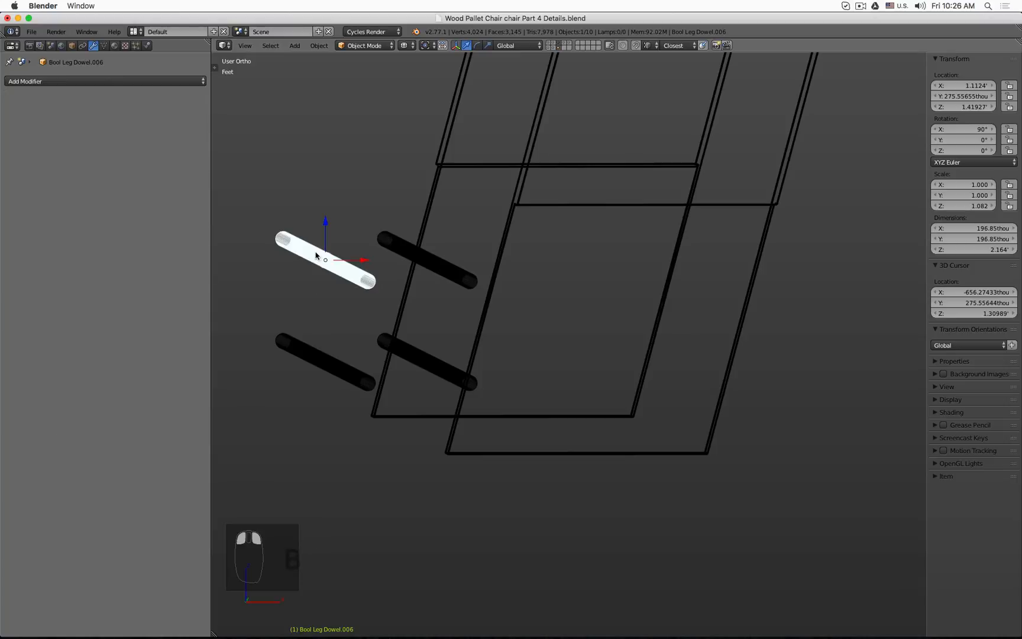
mouse_move(325, 223)
mouse_down()
mouse_move(326, 197)
mouse_move(329, 209)
mouse_up()
right_click(328, 208)
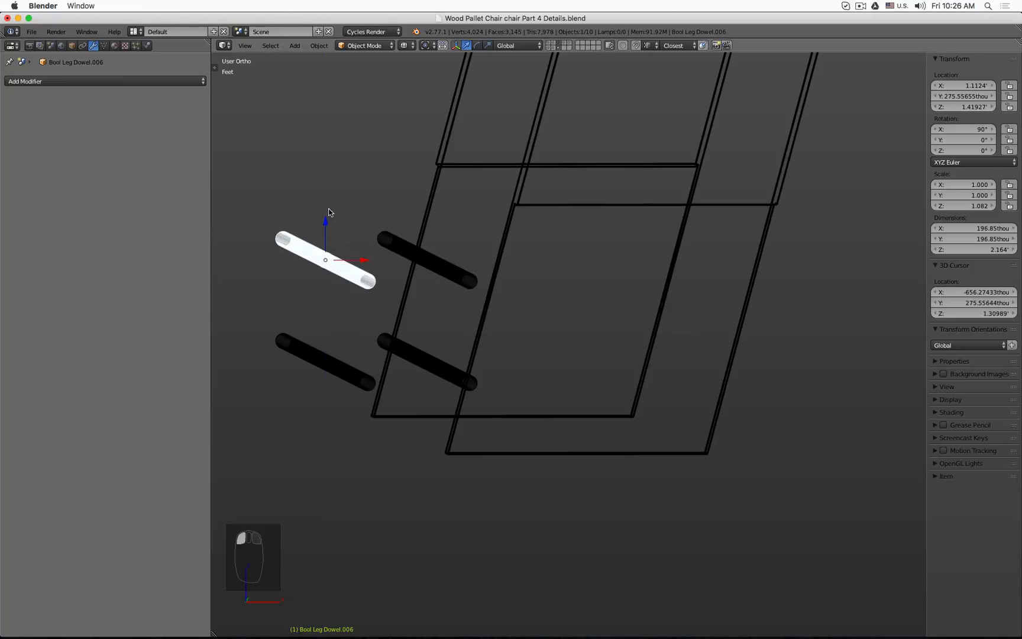
click(310, 254)
right_click(310, 254)
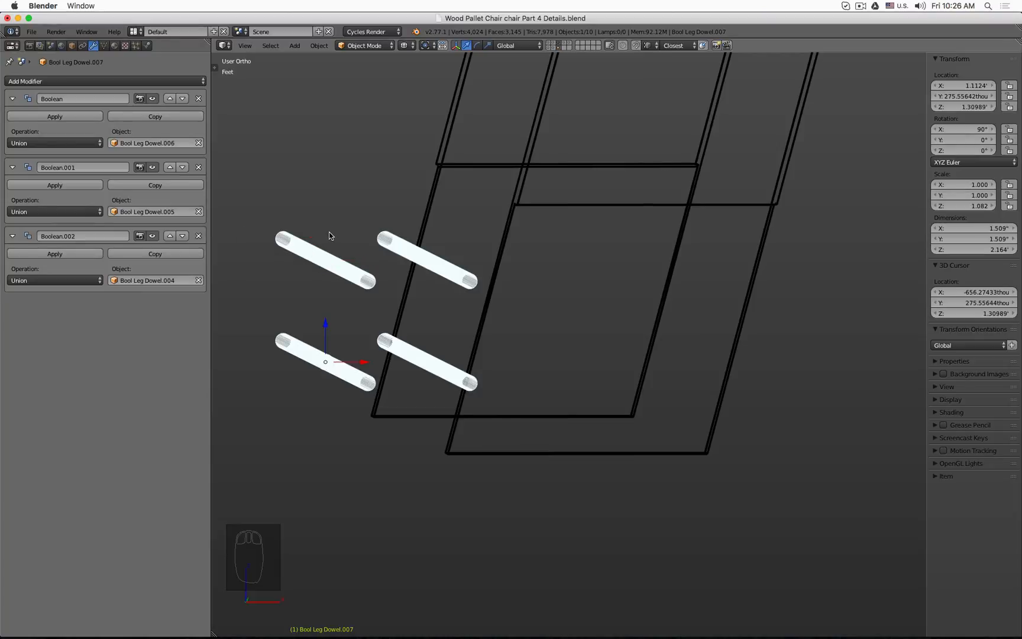
alt+click(319, 256)
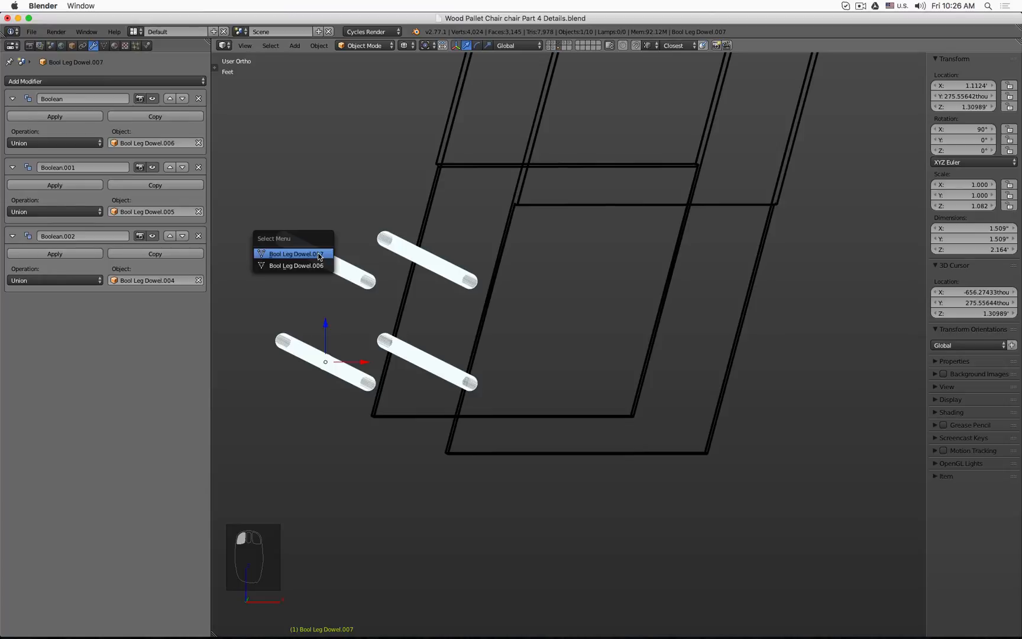
click(320, 256)
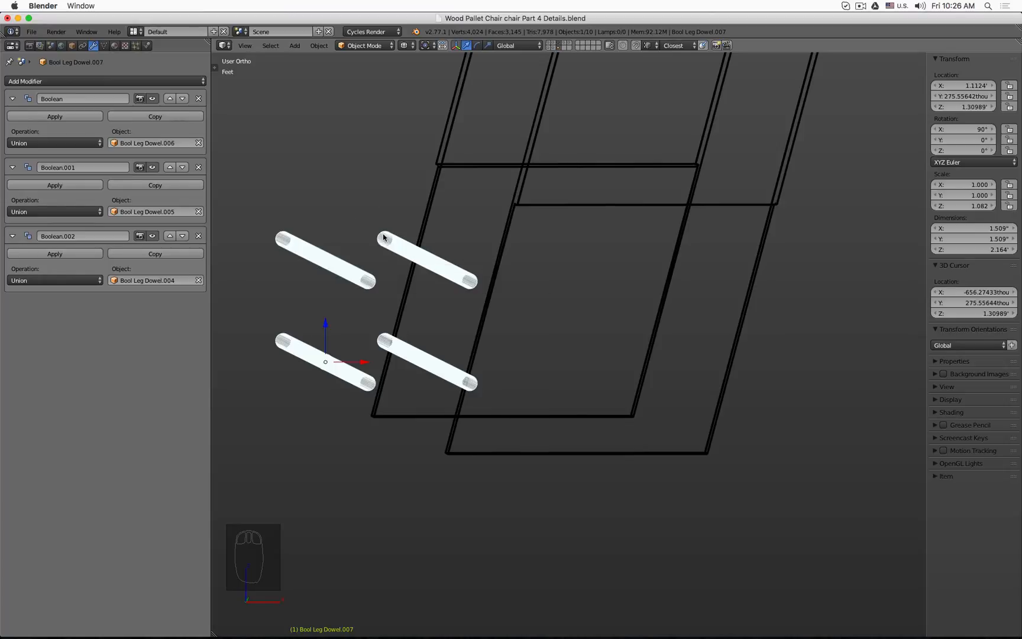
alt+click(397, 243)
key(a)
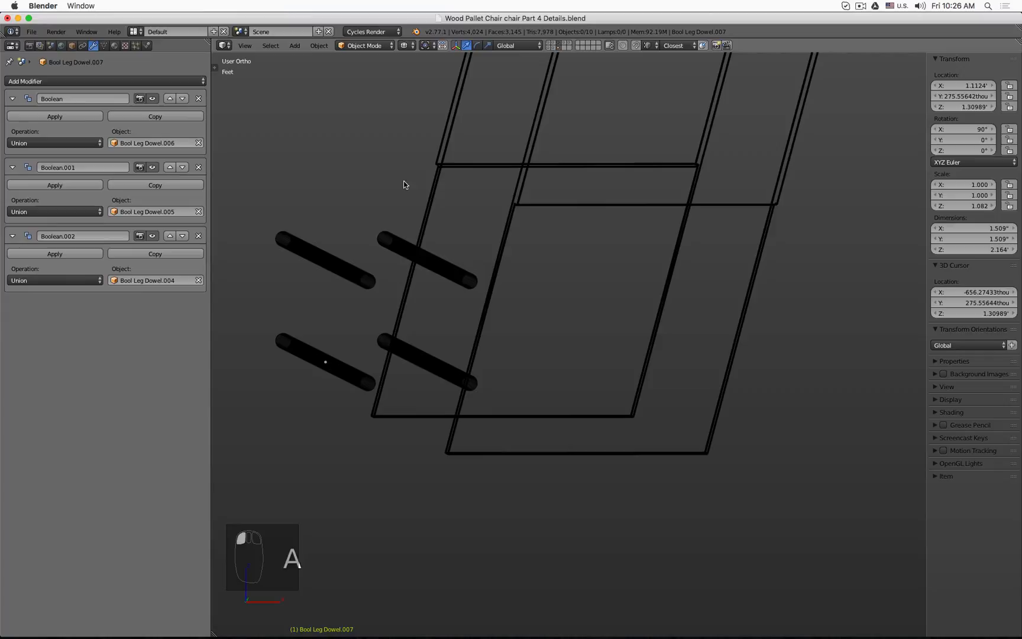
click(431, 203)
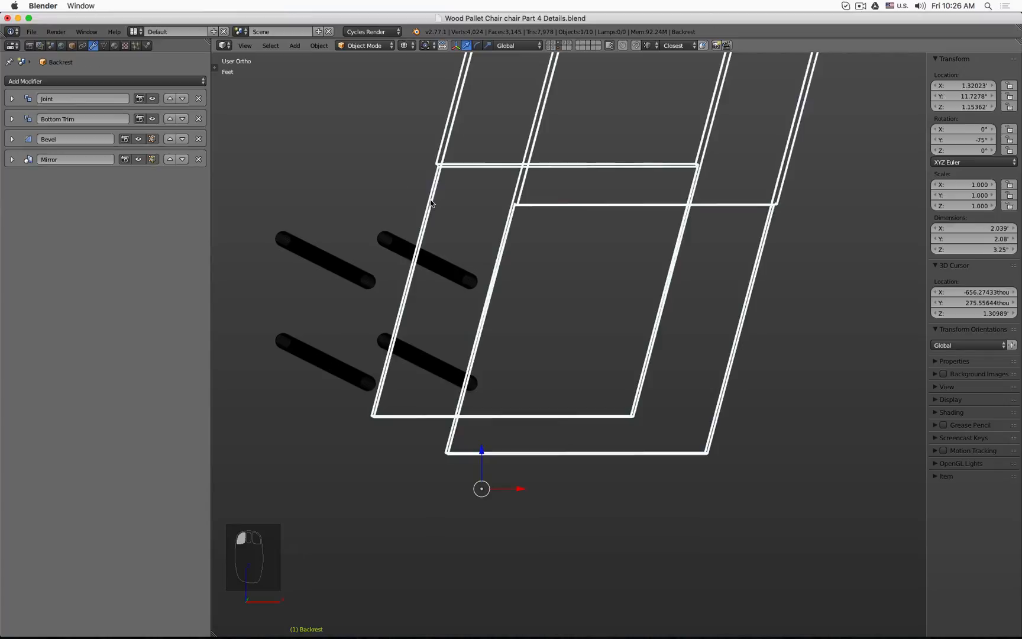
alt+click(396, 238)
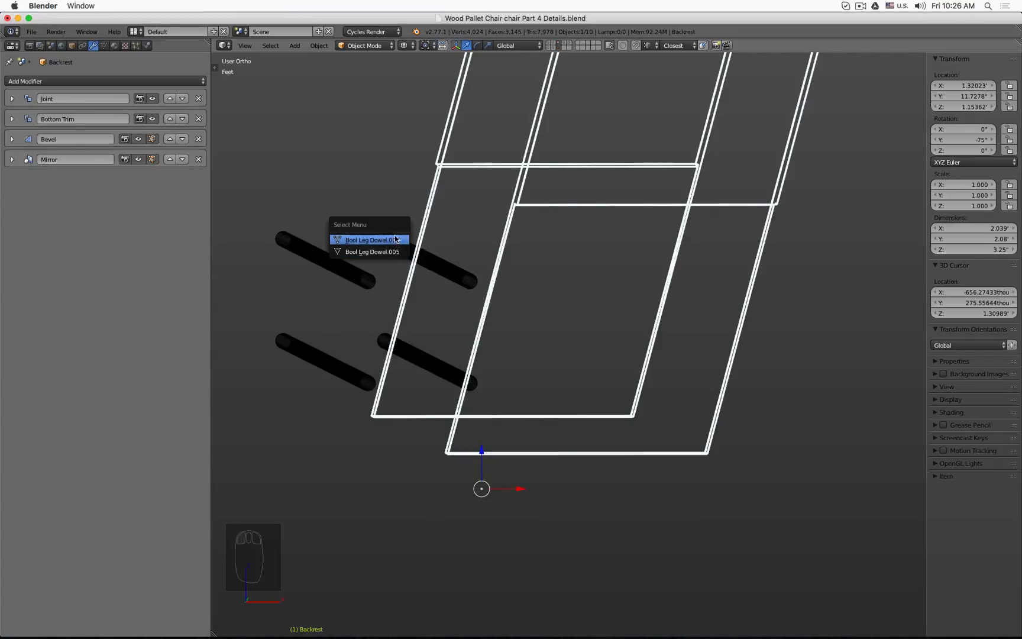
alt+click(304, 252)
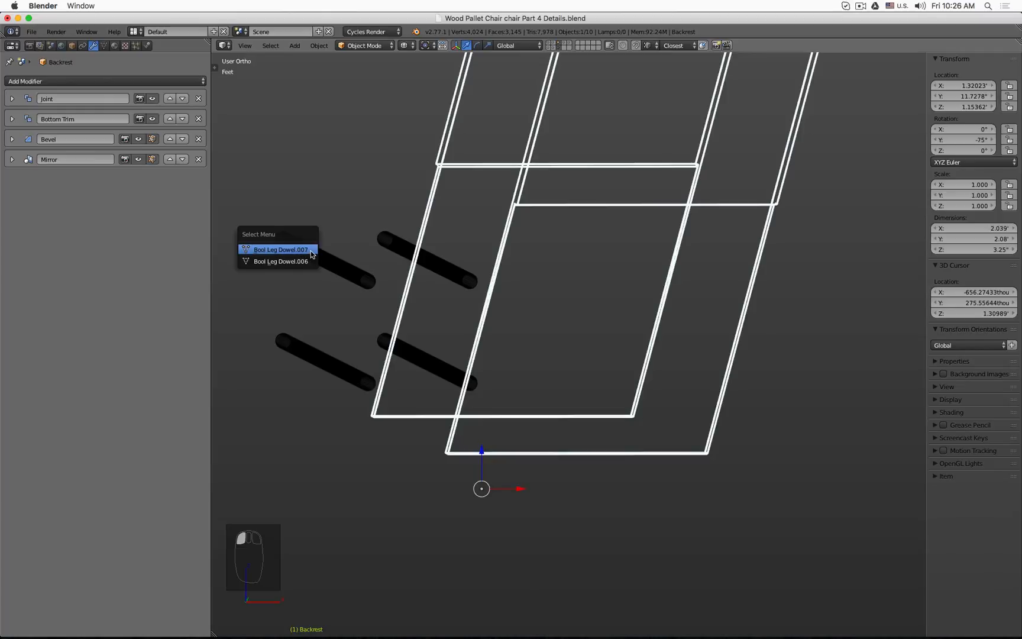
click(310, 260)
alt+click(305, 240)
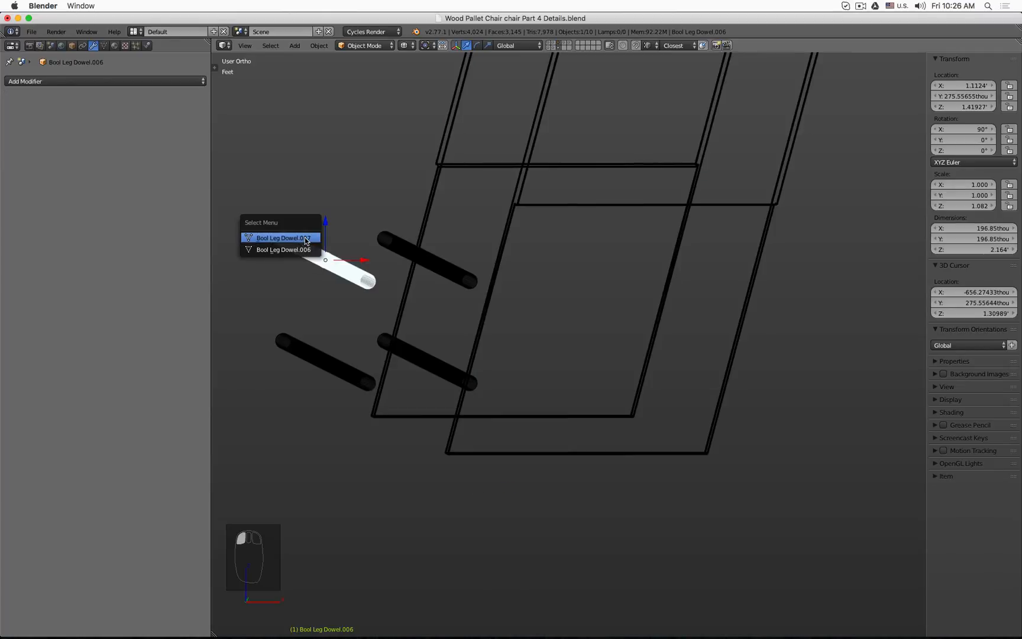
click(306, 238)
alt+click(308, 246)
click(309, 260)
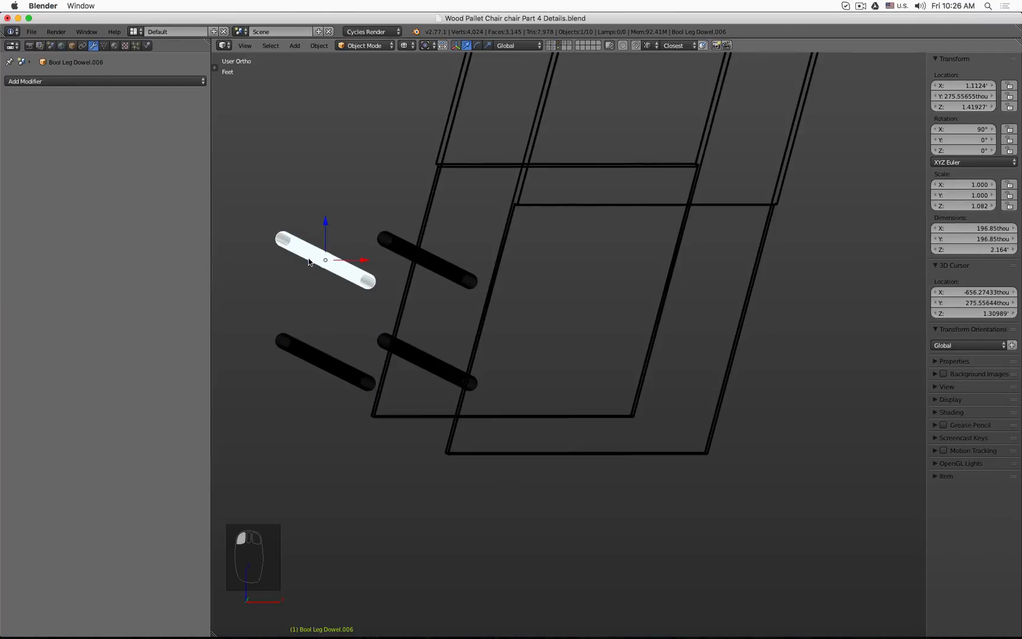
alt+click(383, 242)
click(384, 252)
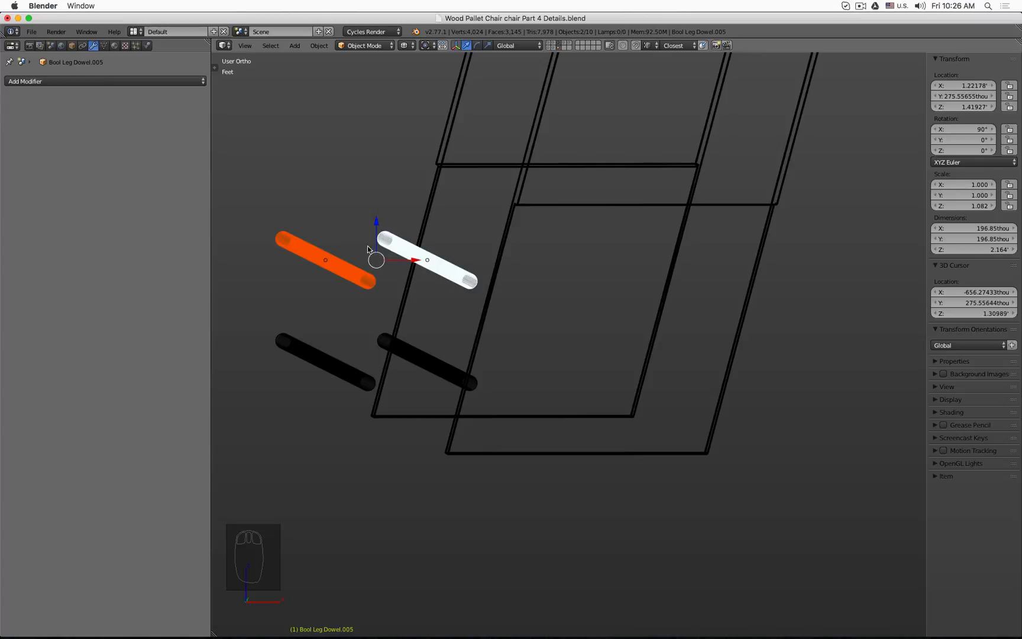
key(a)
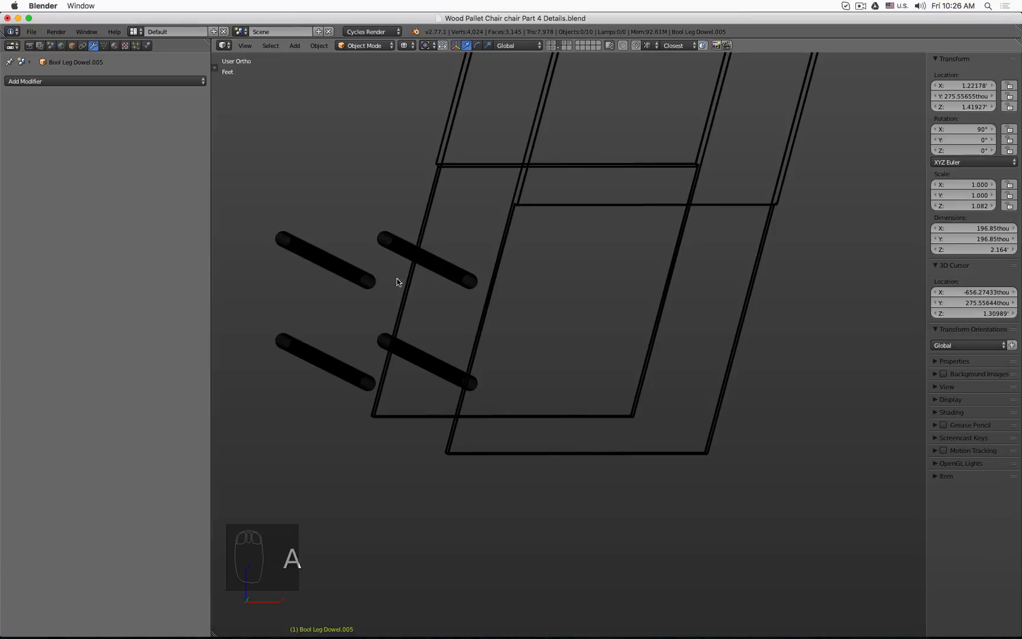
Step: Select the four backrest dowels and, in front view, move them about 2.36 inches along X into the backrest's lower end
middle_drag(396, 279, 429, 271)
key(b)
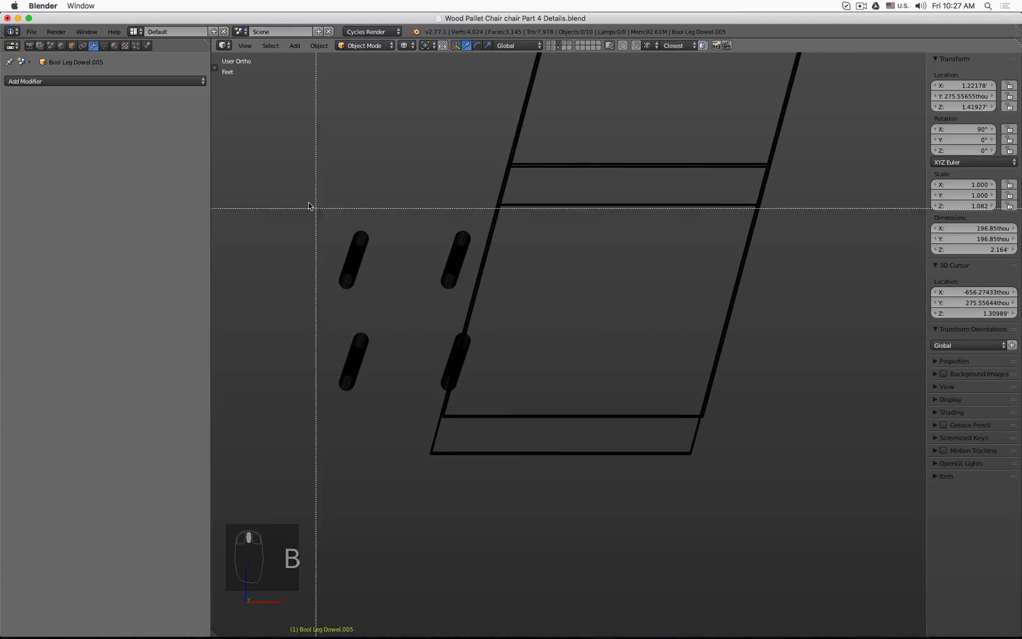
drag(305, 199, 469, 343)
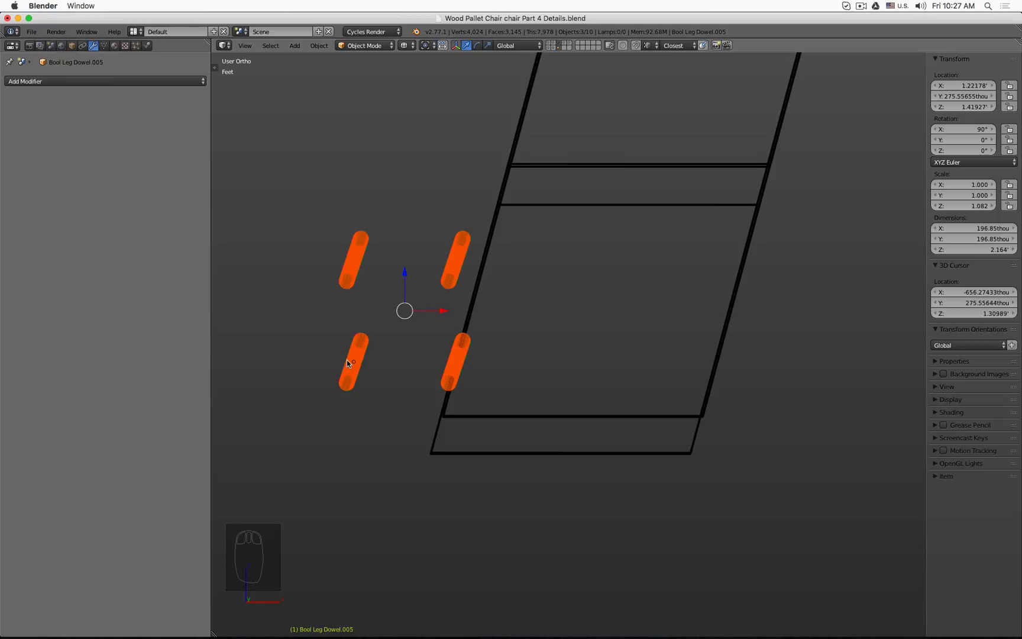
key(b)
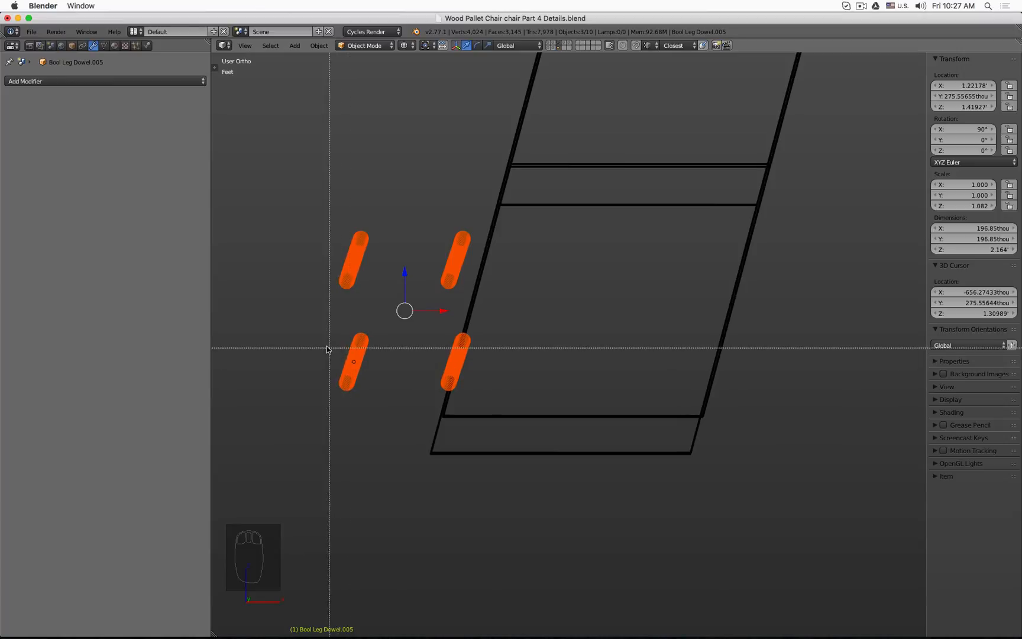
drag(310, 335, 385, 402)
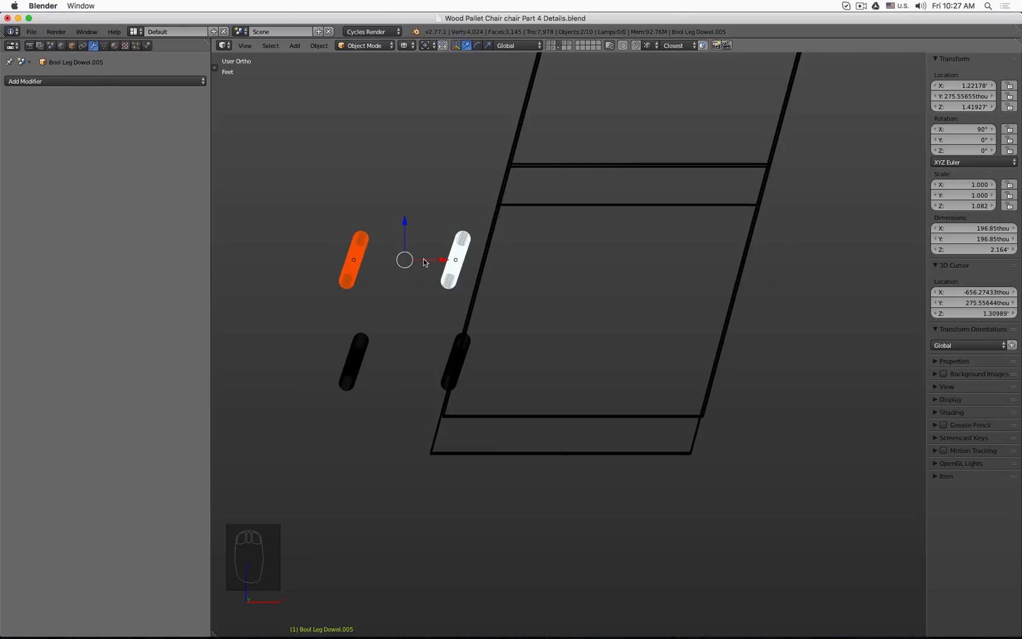
key(KP_1)
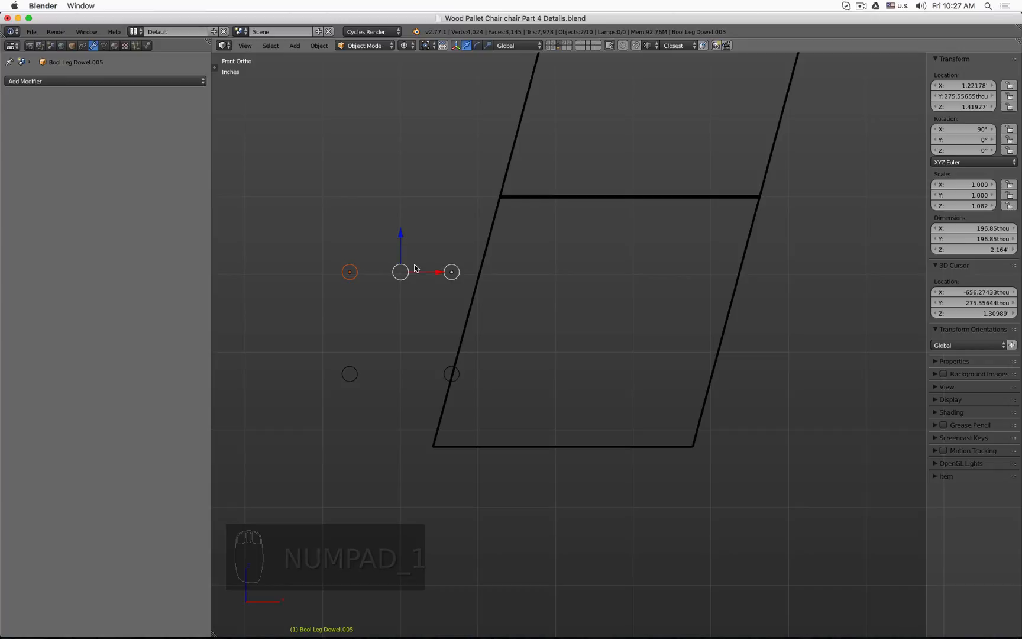
scroll(414, 268, up, 2)
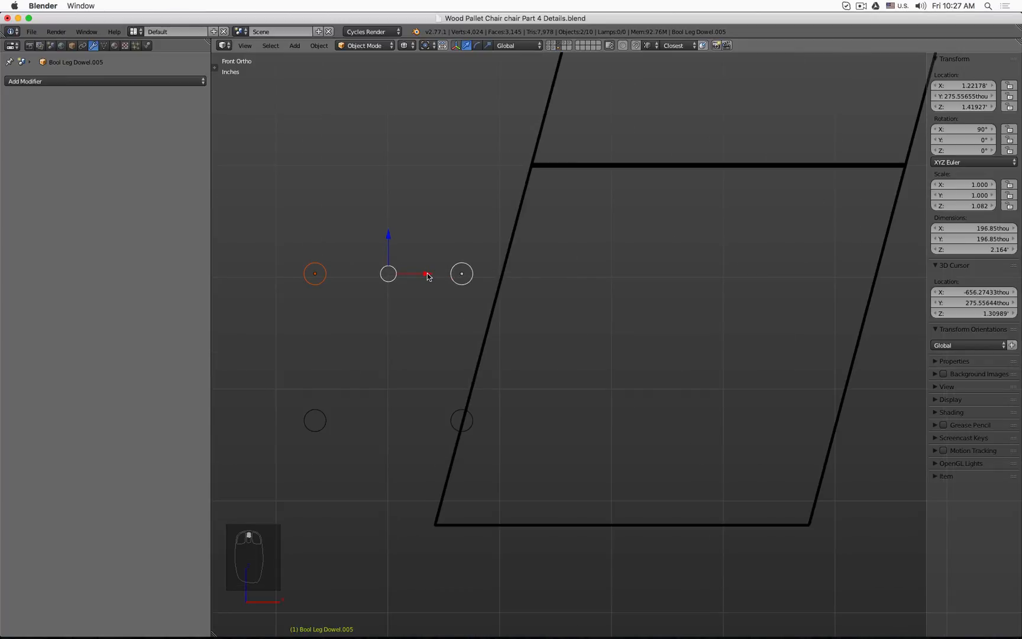
drag(427, 273, 464, 277)
mouse_move(464, 276)
middle_down()
mouse_move(435, 285)
mouse_move(465, 293)
middle_up()
scroll(465, 292, down, 6)
key(b)
drag(388, 237, 331, 322)
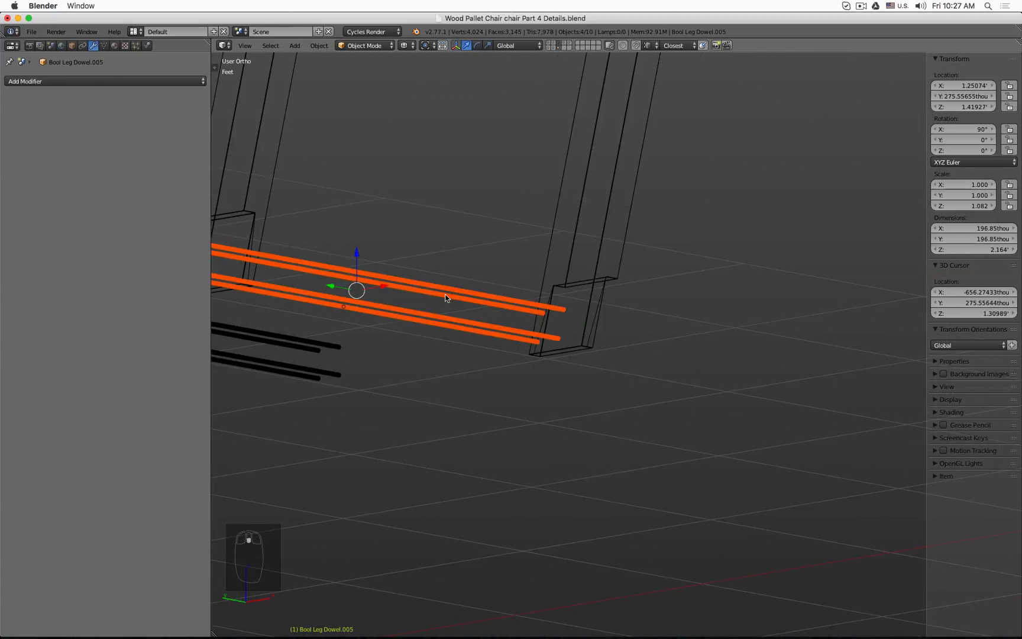
key(KP_3)
key(KP_1)
scroll(531, 308, up, 2)
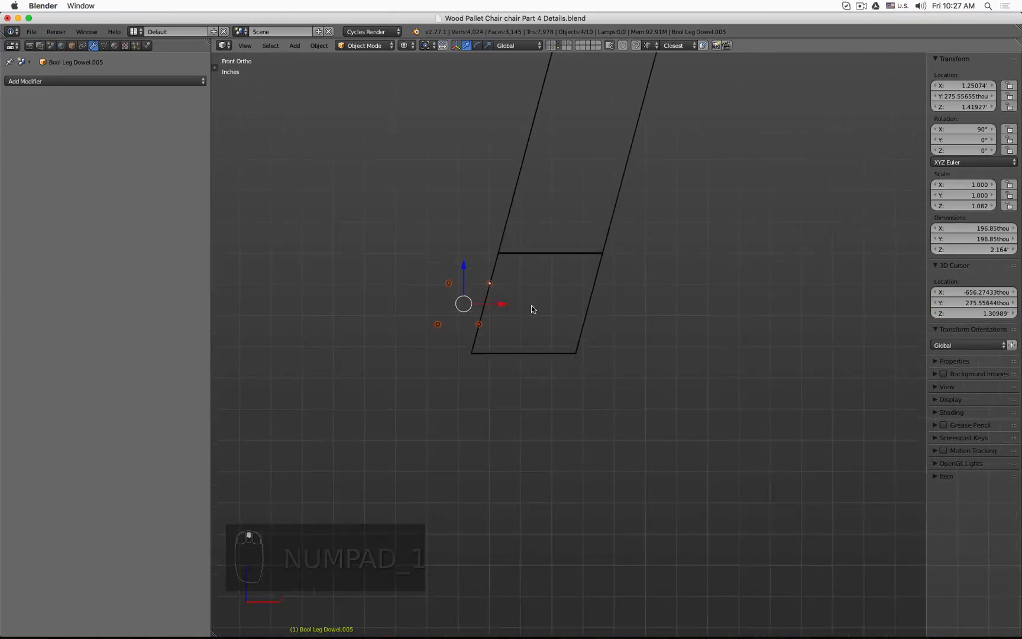
scroll(531, 307, up, 2)
key(g)
key(x)
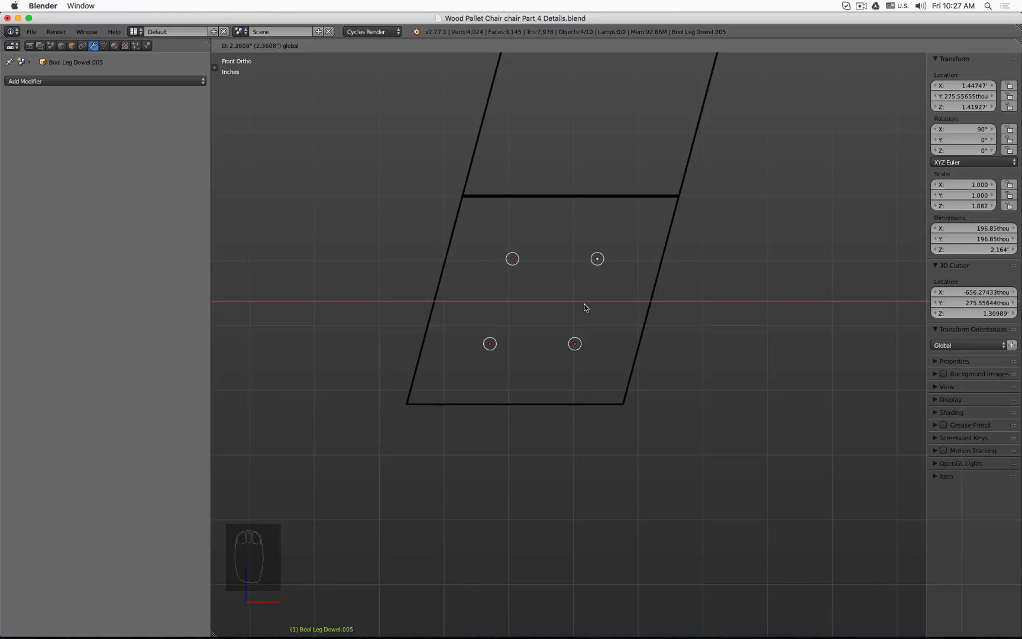
click(584, 307)
Step: Switch to solid shading, select the backrest, and add a Boolean modifier with the Difference operation
scroll(549, 299, down, 3)
key(z)
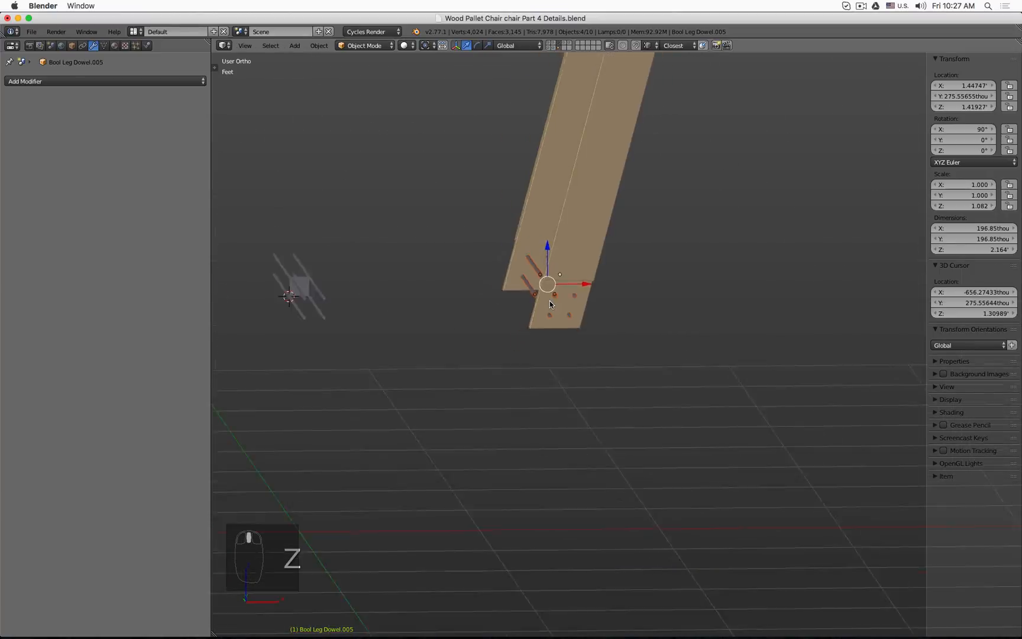
scroll(549, 300, down, 3)
middle_drag(549, 301, 526, 313)
scroll(538, 319, up, 6)
click(544, 318)
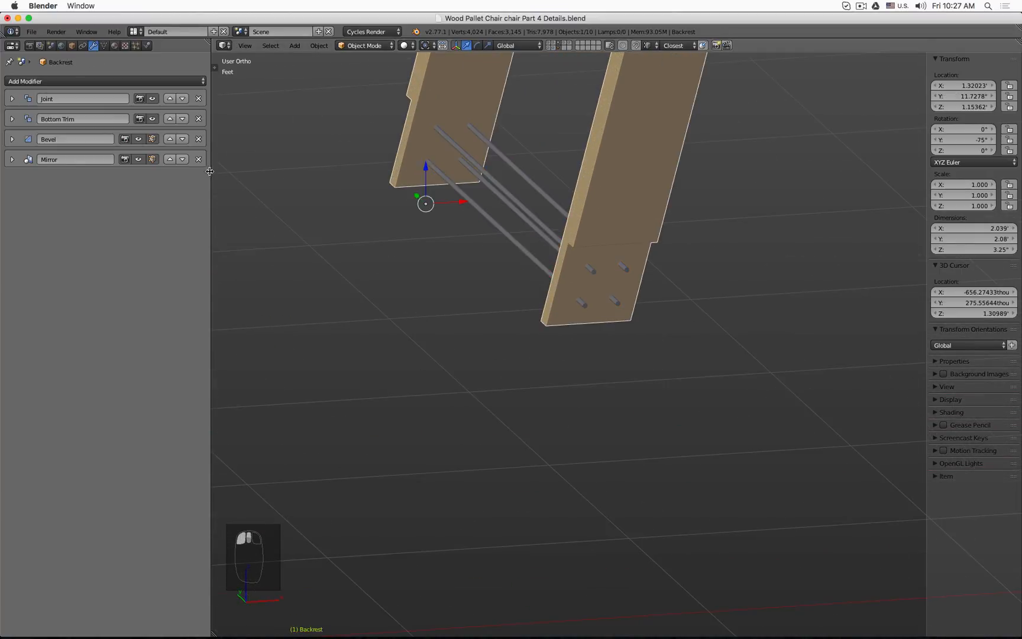
click(95, 82)
click(140, 128)
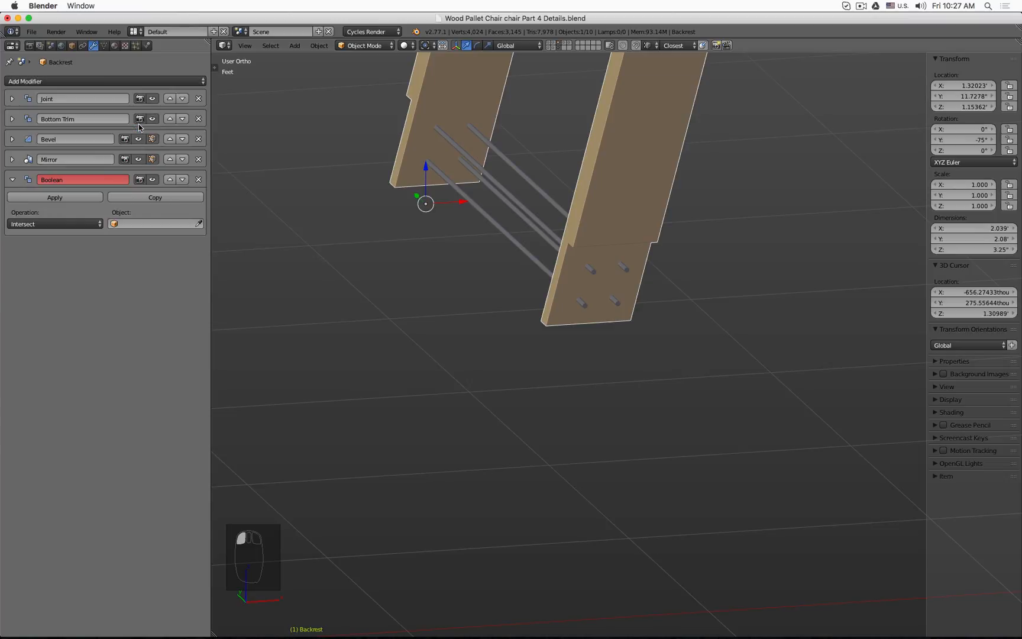
click(79, 219)
click(71, 196)
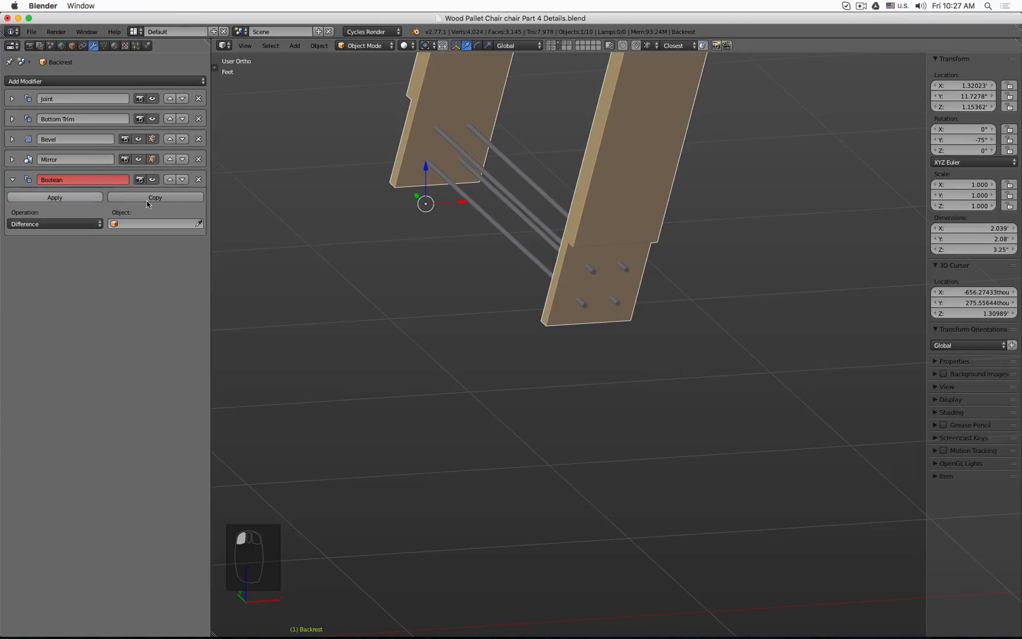
click(188, 224)
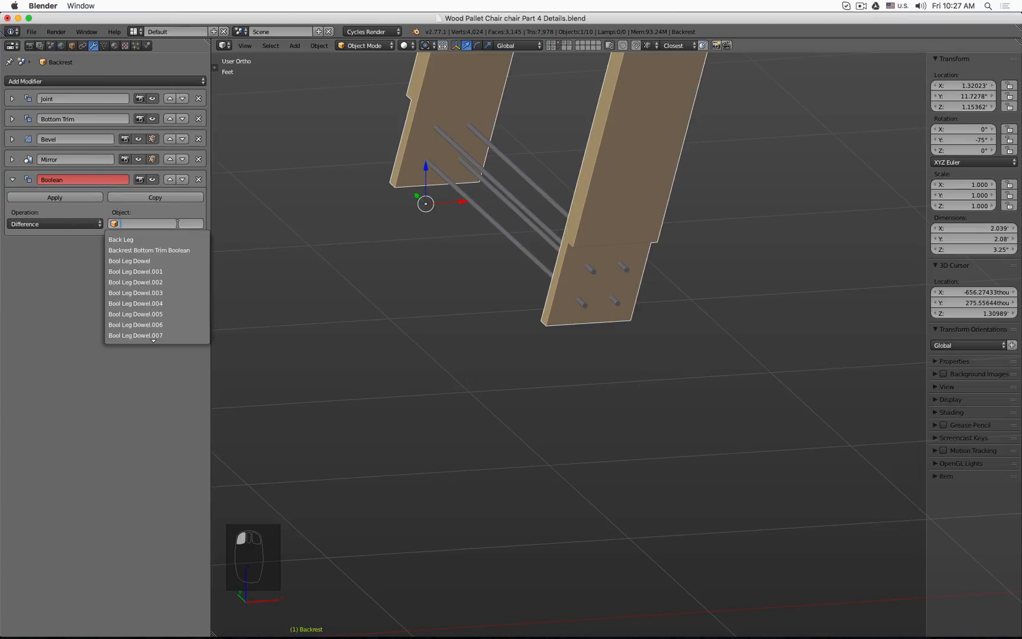
Step: Select the joined dowel object Bool Leg Dowel.007 and rename it Bool Leg Dowel Backrest
right_click(490, 228)
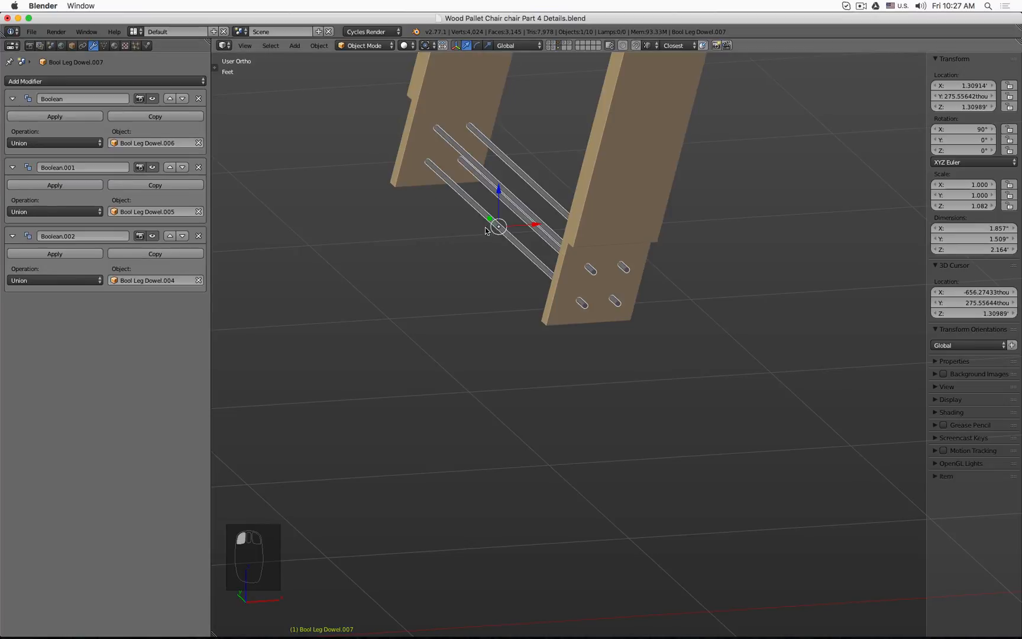
click(72, 46)
click(112, 85)
click(114, 89)
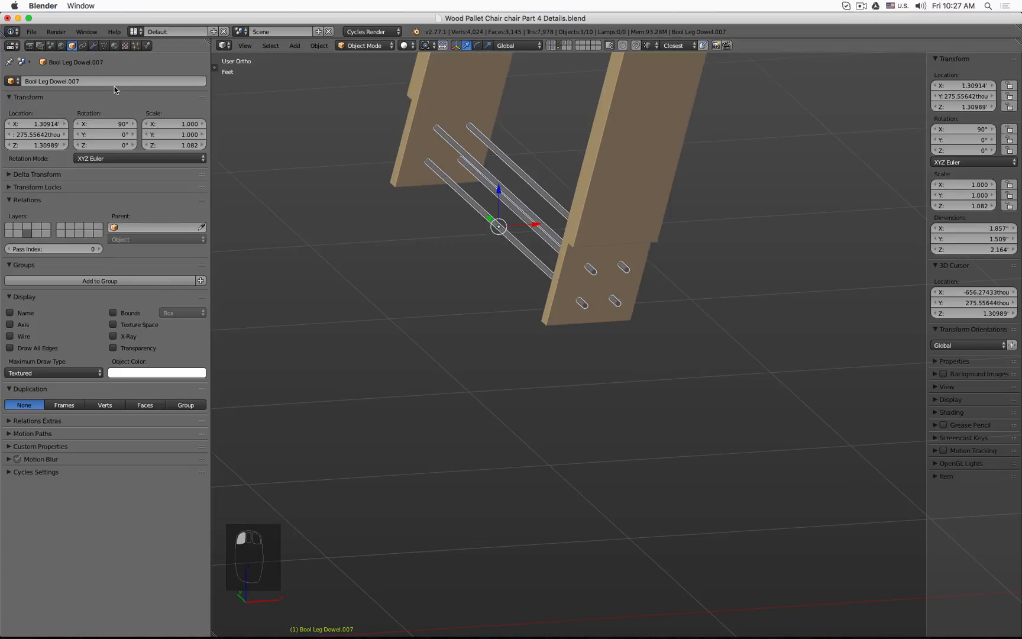
click(111, 83)
click(112, 84)
key(BackSpace)
key(BackSpace)
key(BackSpace)
key(BackSpace)
text(Back)
key(Return)
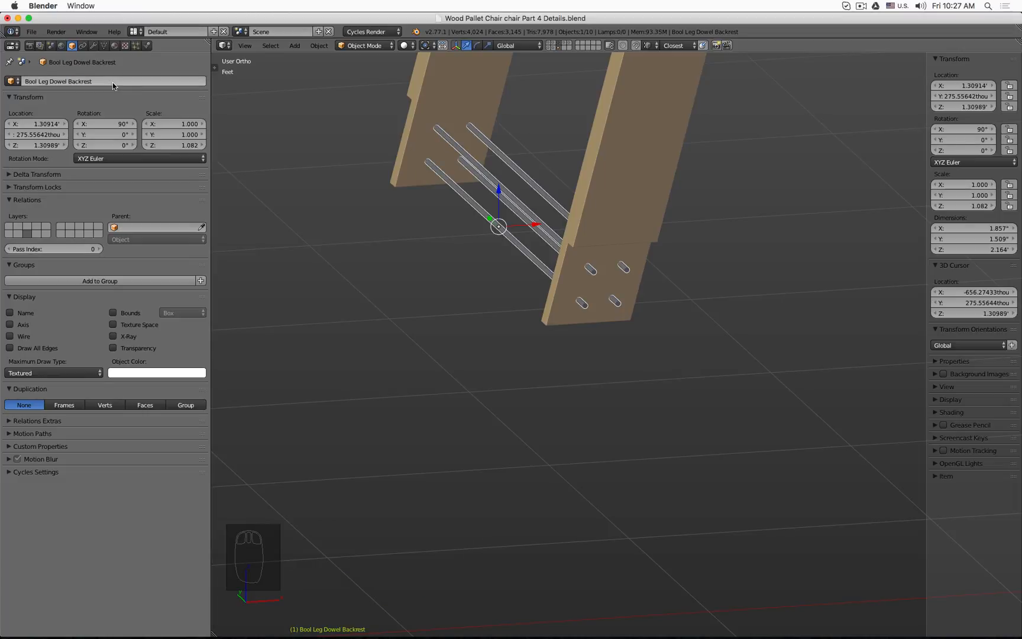
Step: Select the backrest and set its Boolean modifier's object to Bool Leg Dowel Backrest
click(538, 319)
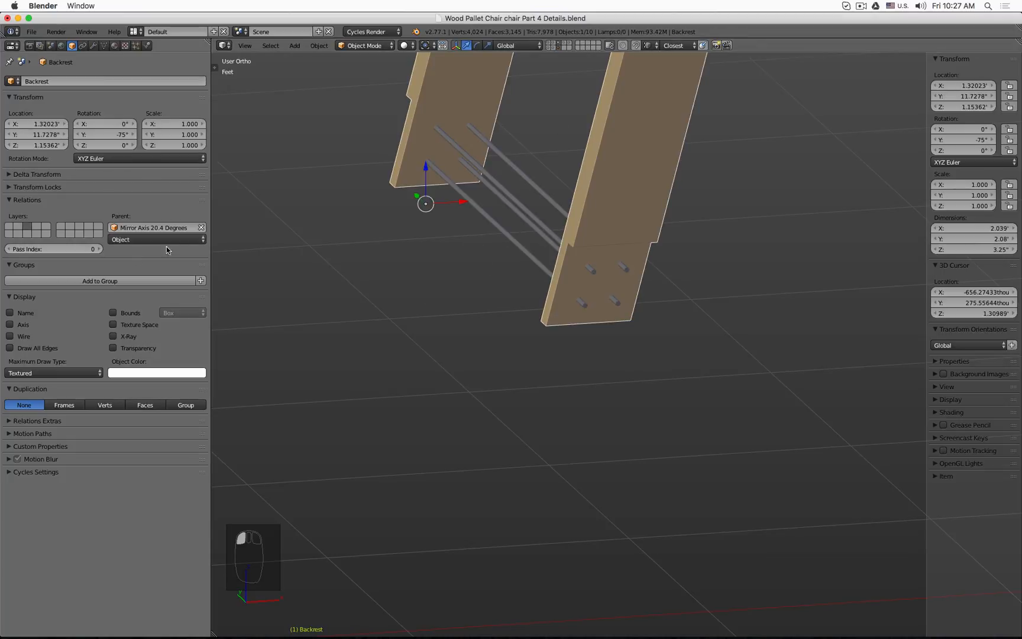
click(93, 45)
click(153, 223)
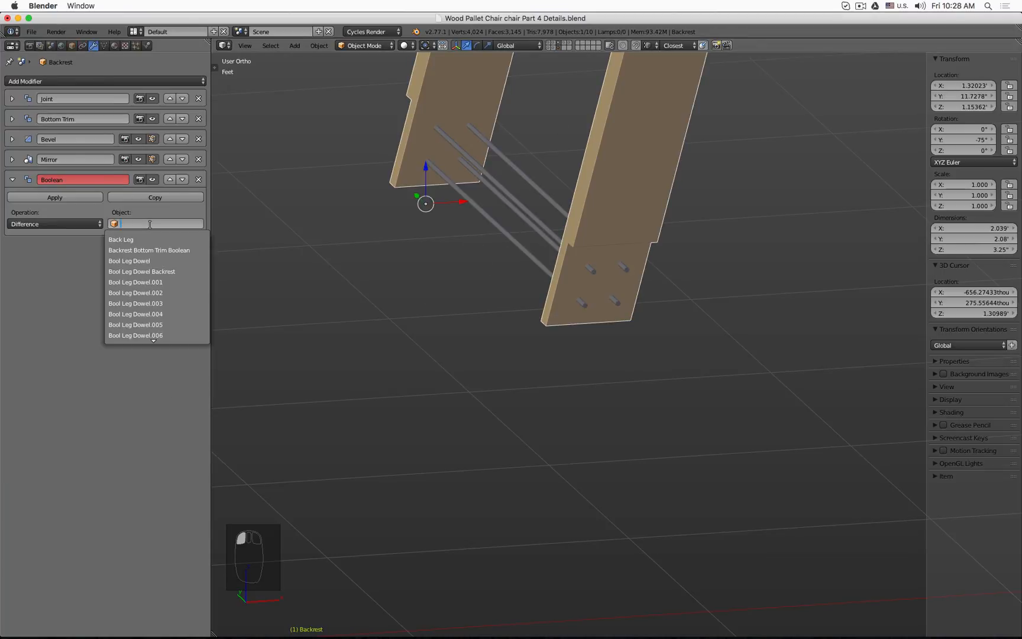
click(167, 270)
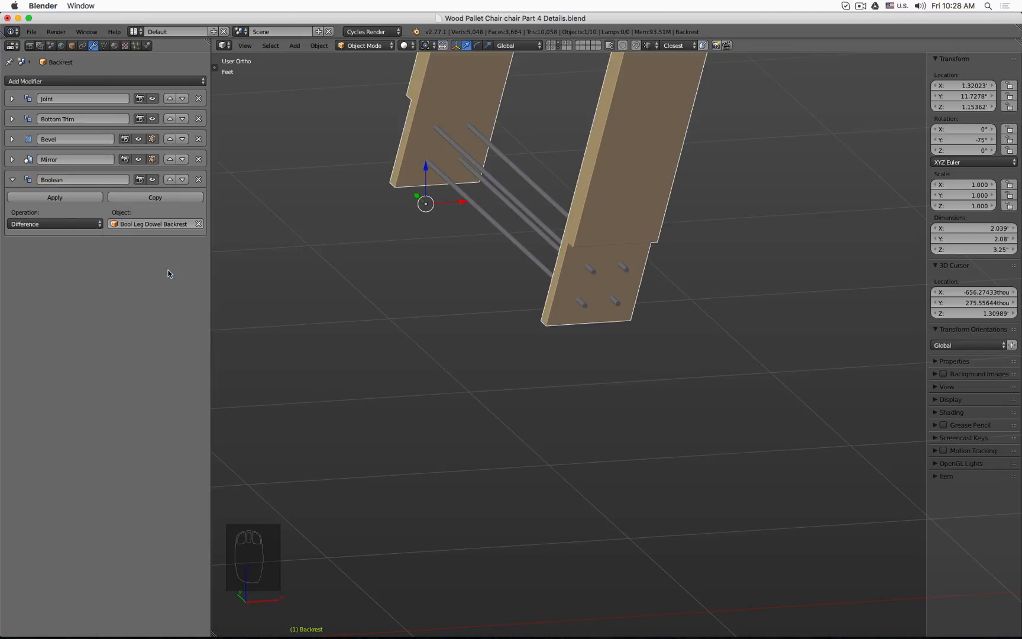
Step: Select the front-leg dowel object and rename it Bool Leg Dowel Front Leg
click(560, 44)
click(558, 43)
scroll(553, 119, down, 3)
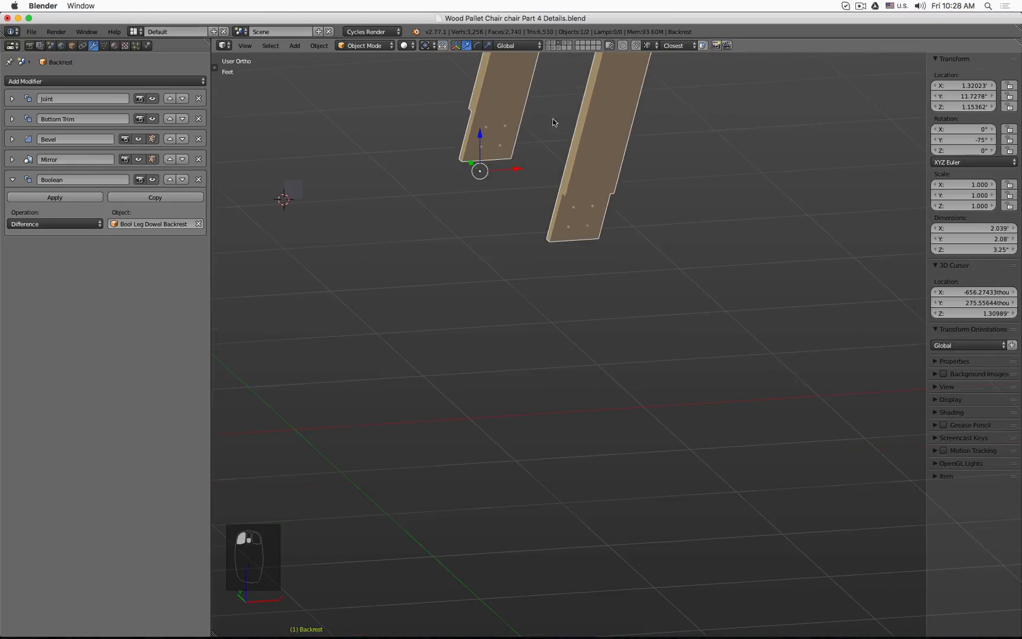
click(560, 47)
shift+middle_drag(314, 224, 413, 231)
right_click(413, 233)
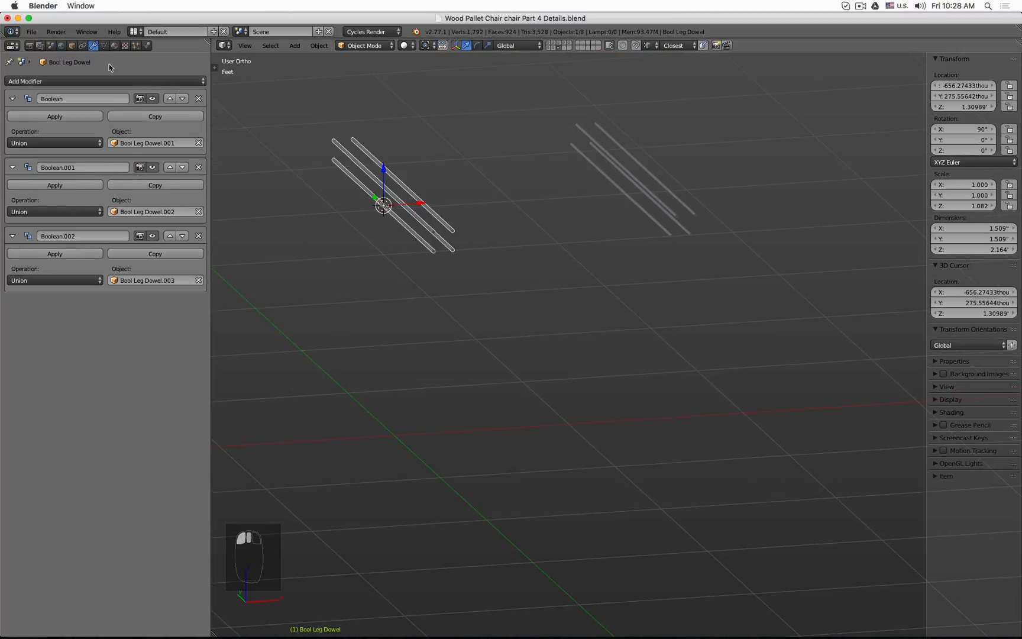
click(73, 46)
click(92, 81)
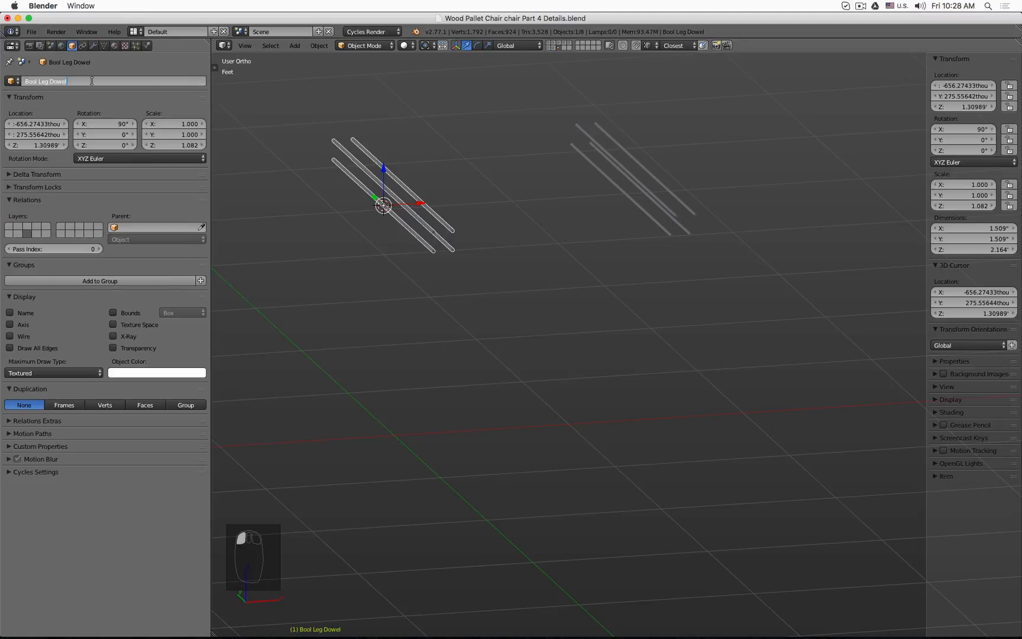
text(Front Leg)
key(Return)
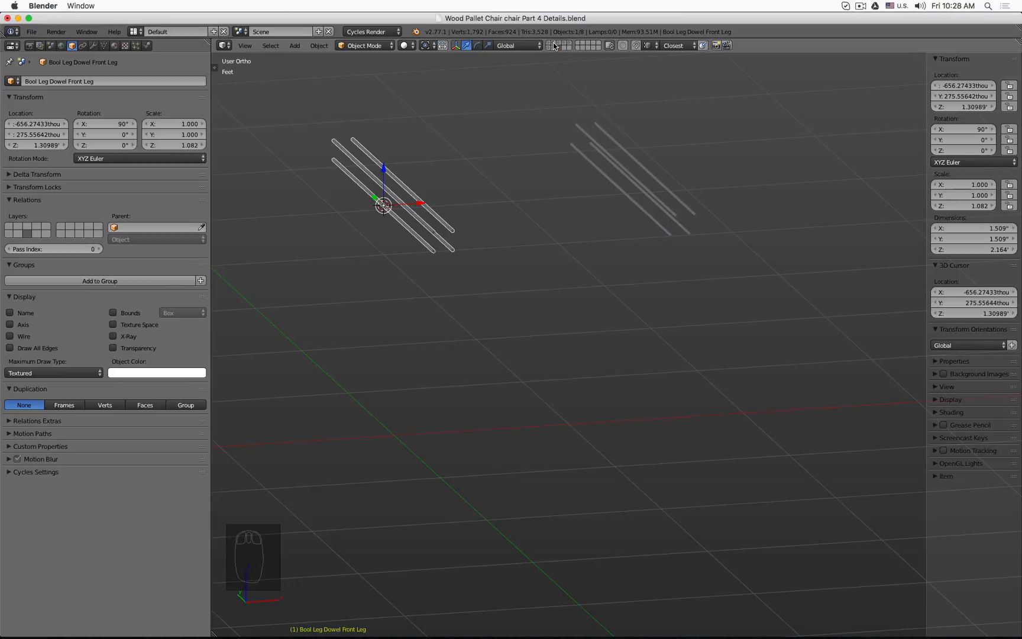
Step: Select the back leg, duplicate its Boolean modifier, and set the copy's object to Bool Leg Dowel Backrest
click(549, 43)
right_click(366, 165)
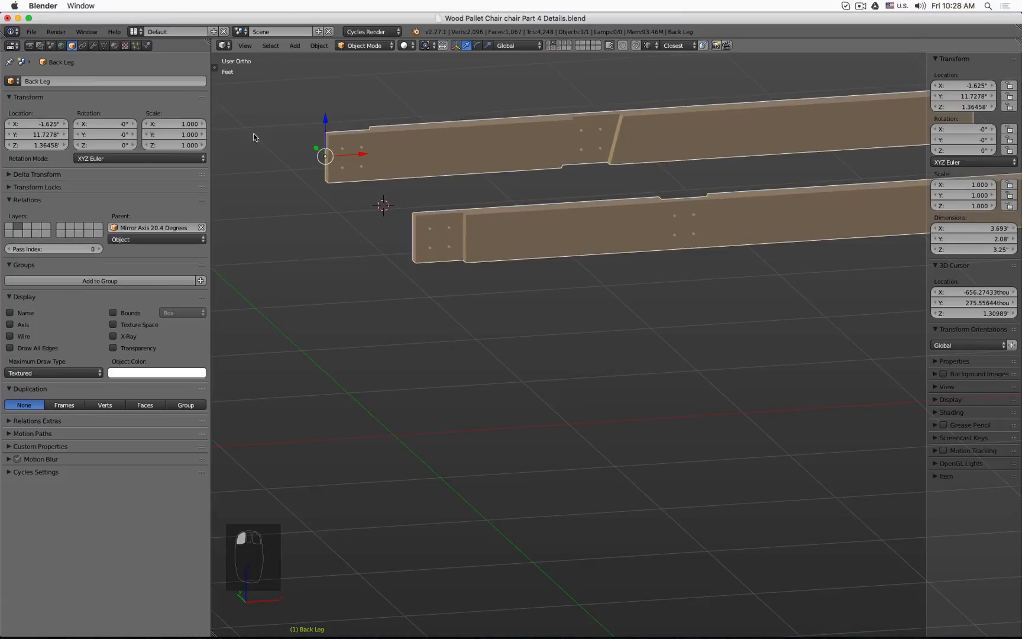
click(94, 45)
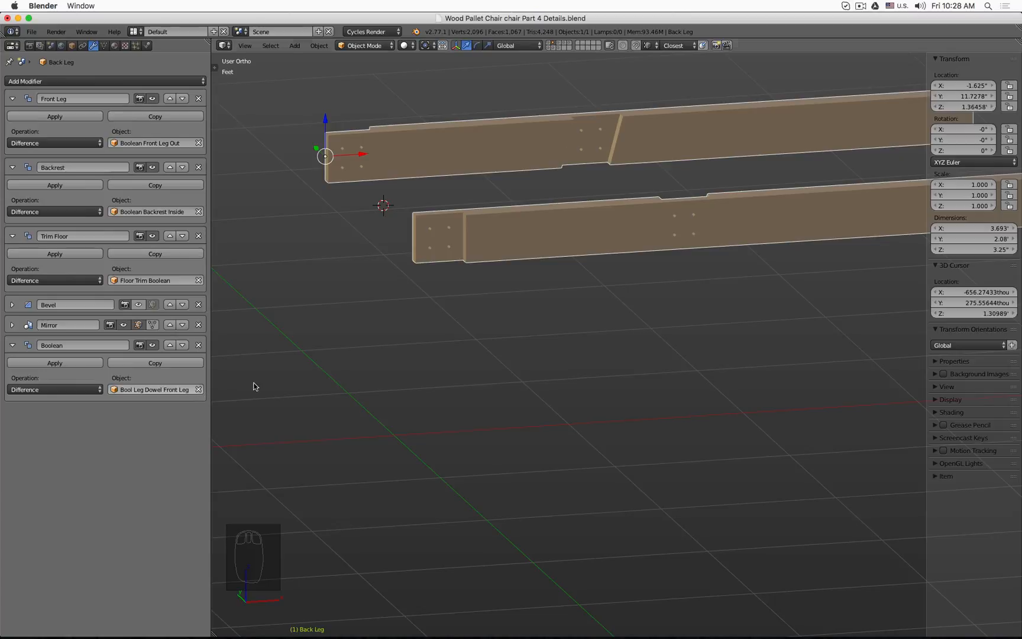
mouse_move(597, 272)
middle_down()
mouse_move(612, 261)
mouse_move(610, 280)
middle_up()
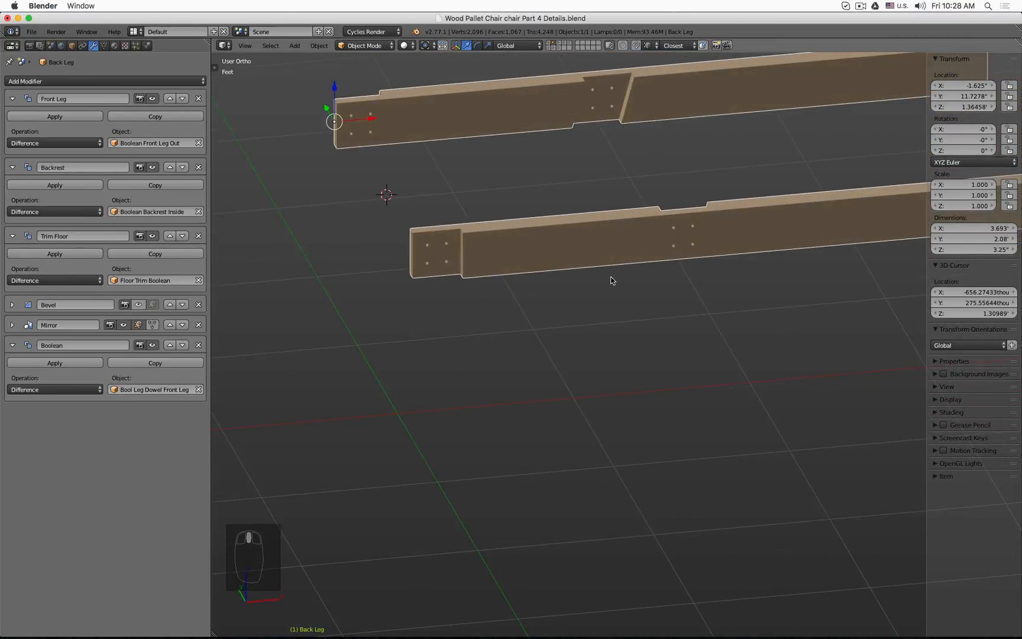
key(Tab)
key(Tab)
key(Tab)
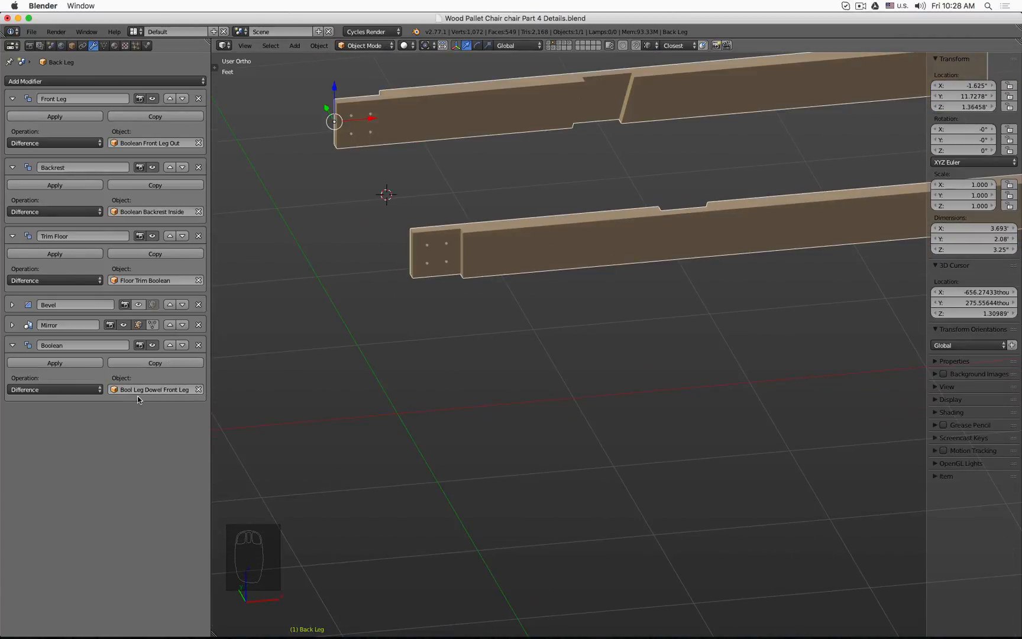
click(179, 362)
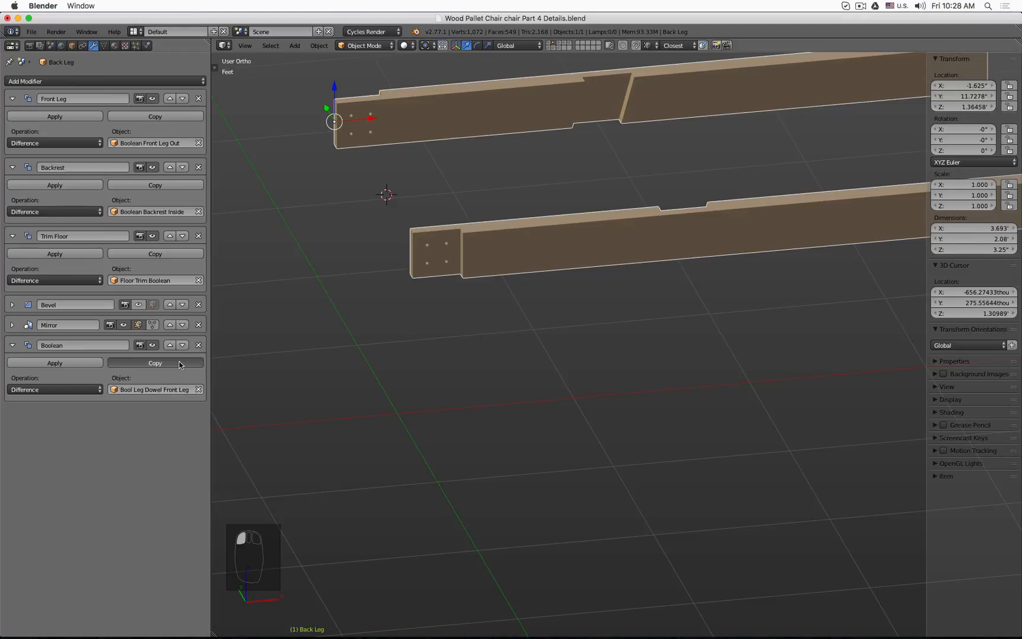
click(199, 458)
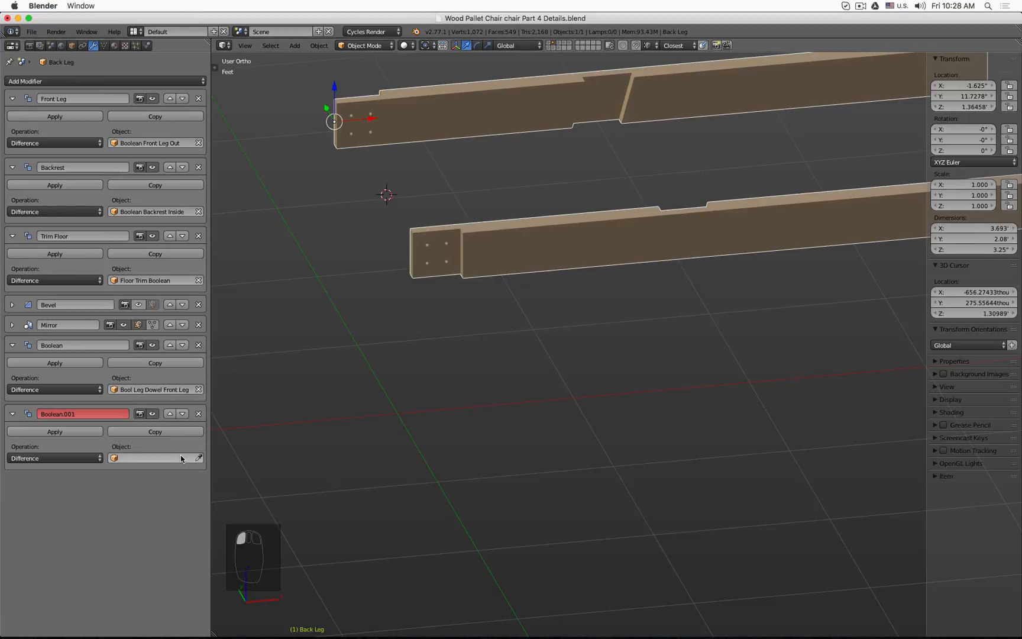
click(144, 461)
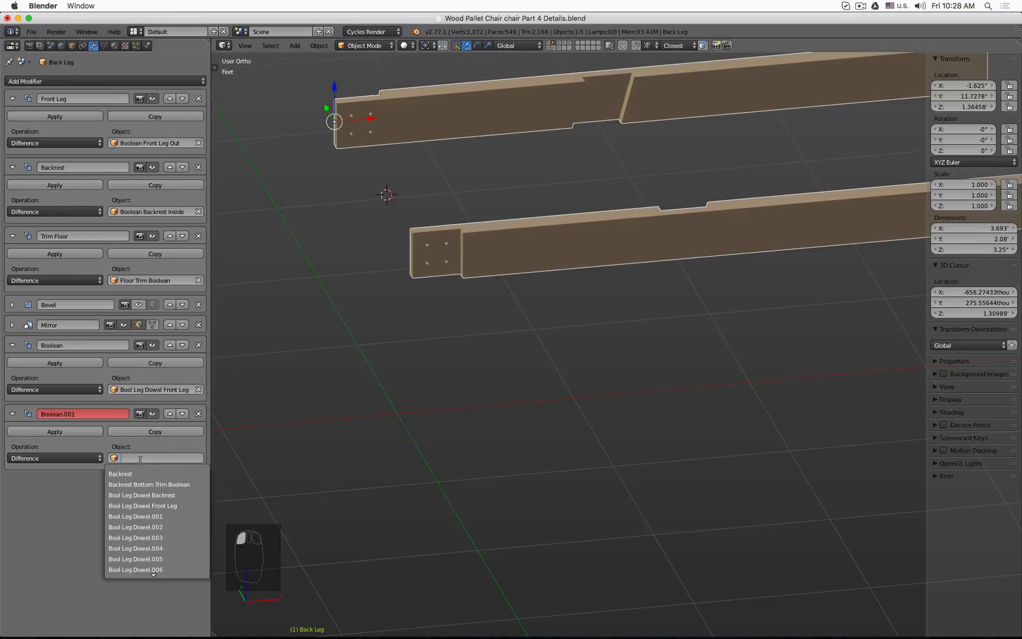
click(183, 496)
Step: Inspect the dowel holes cut into the front and backrest legs from several angles
middle_drag(620, 290, 727, 284)
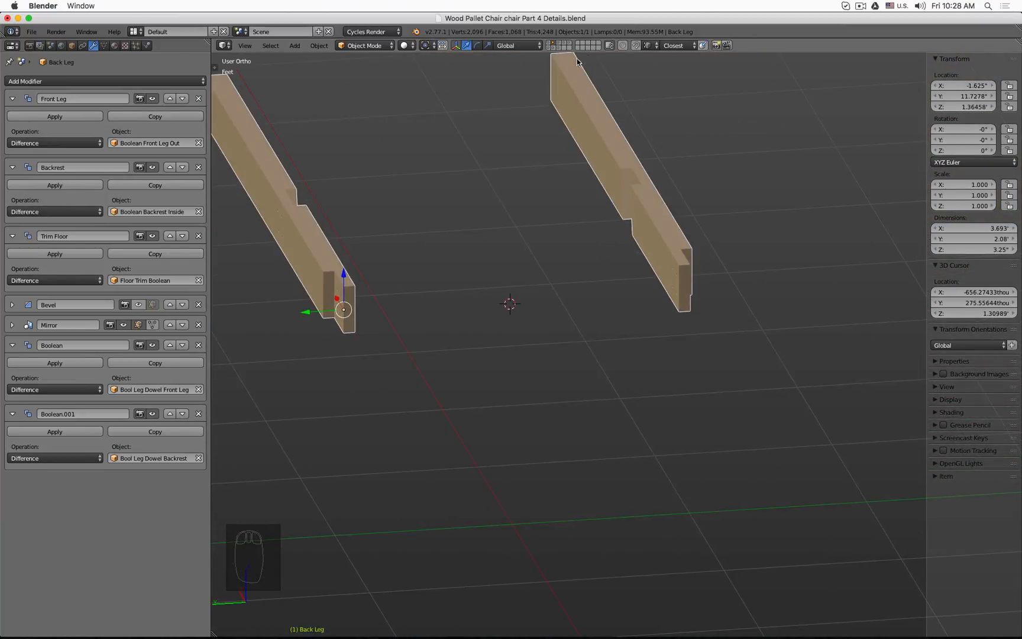
click(548, 43)
middle_drag(535, 189, 624, 200)
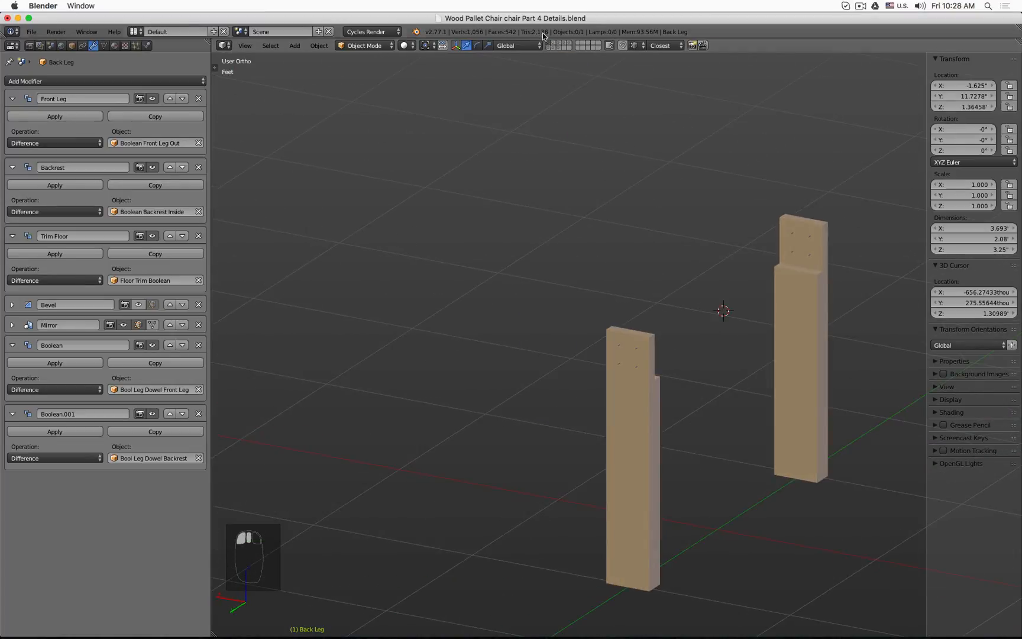
shift+click(556, 45)
shift+click(559, 46)
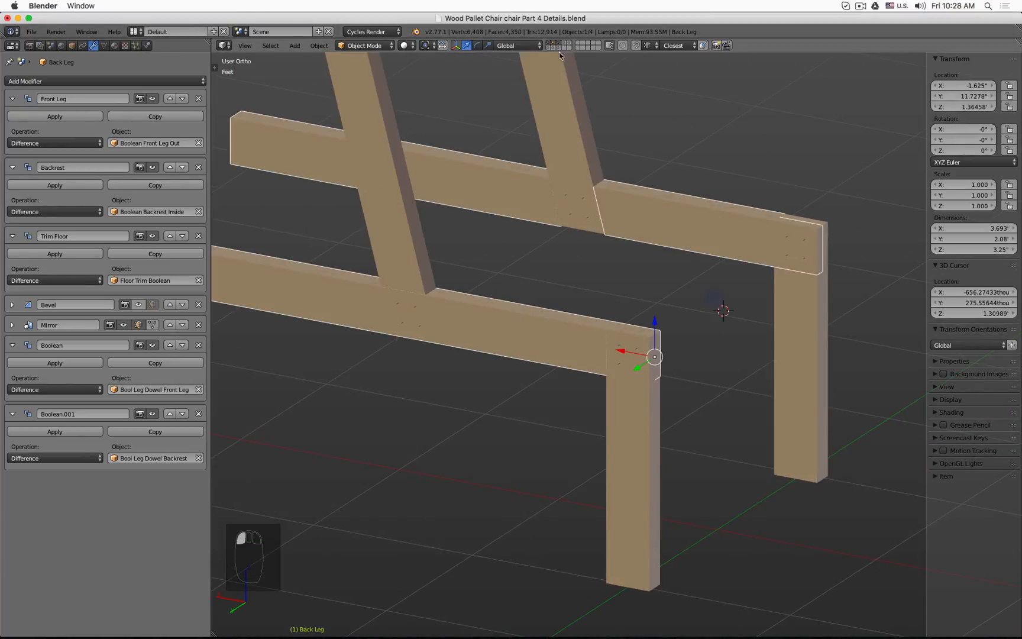
scroll(568, 109, down, 3)
middle_drag(761, 213, 544, 199)
key(a)
shift+middle_drag(616, 183, 559, 294)
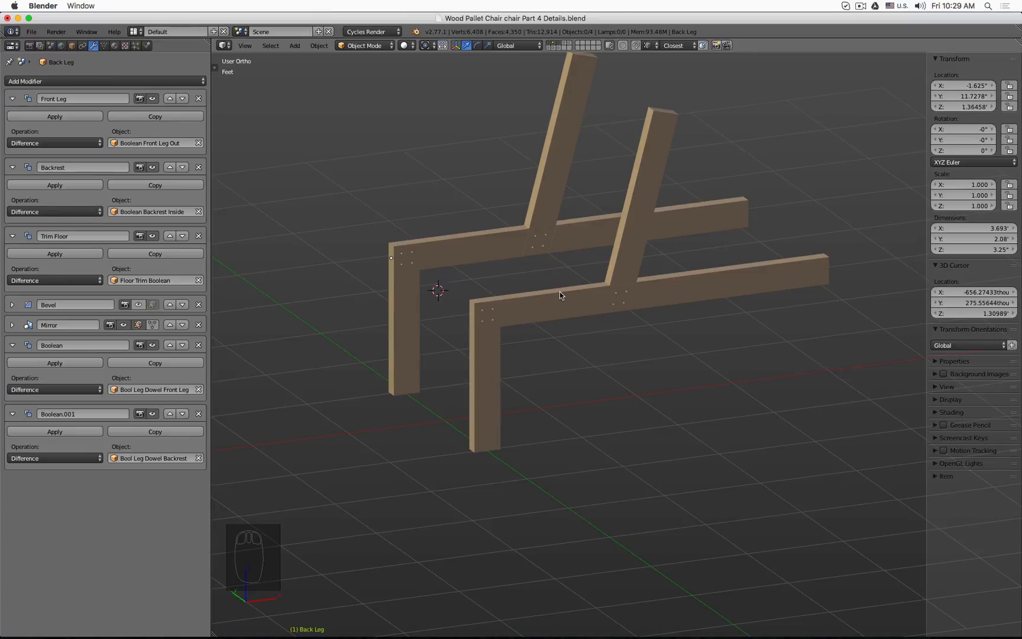
Step: Show the dowel layer with the legs, select all dowel cylinders, and switch to top view
click(557, 48)
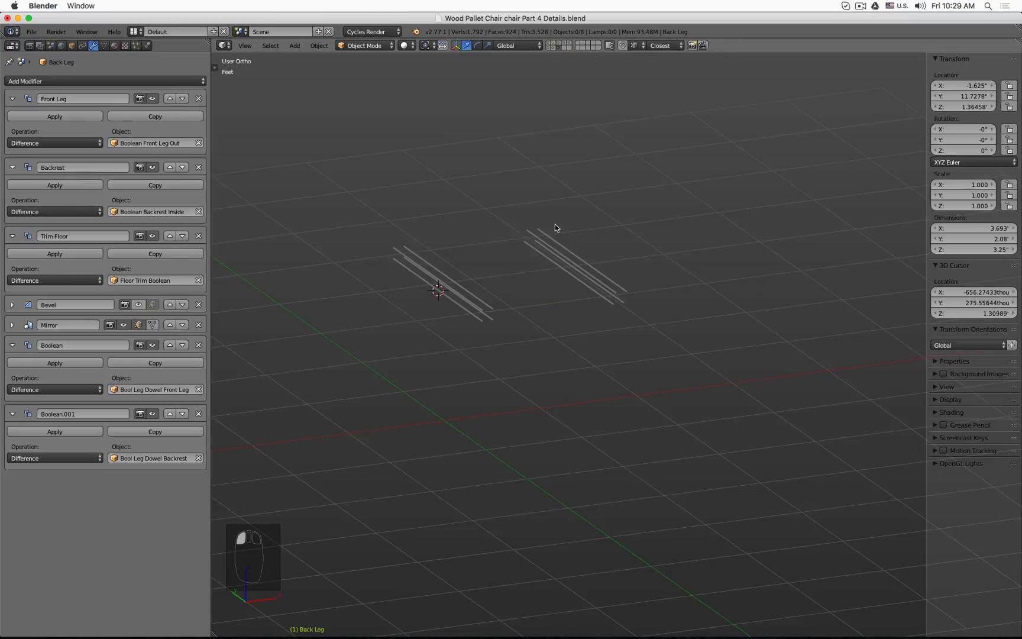
key(a)
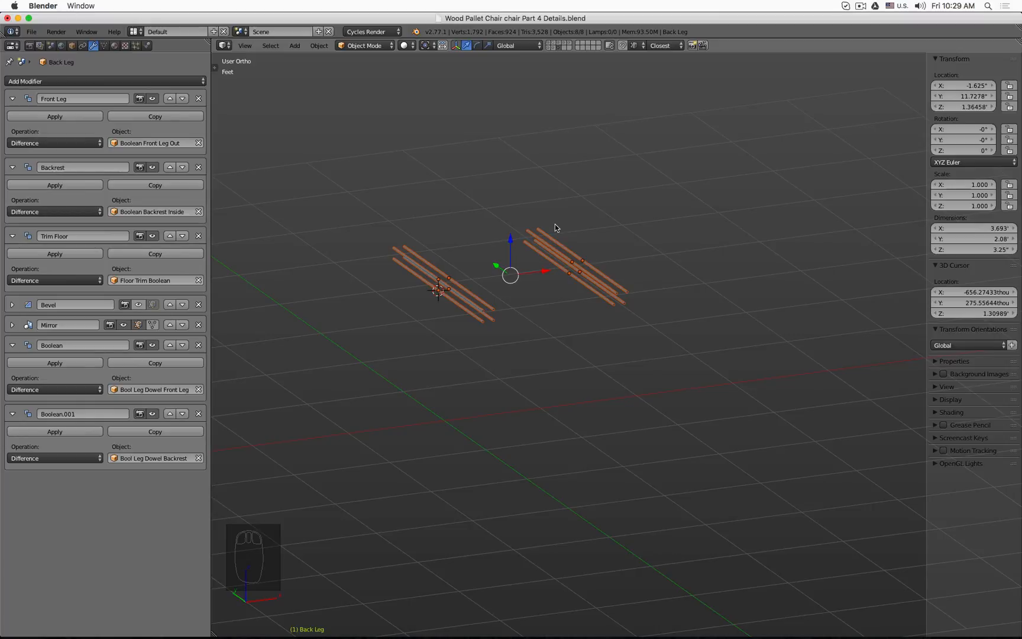
shift+click(550, 44)
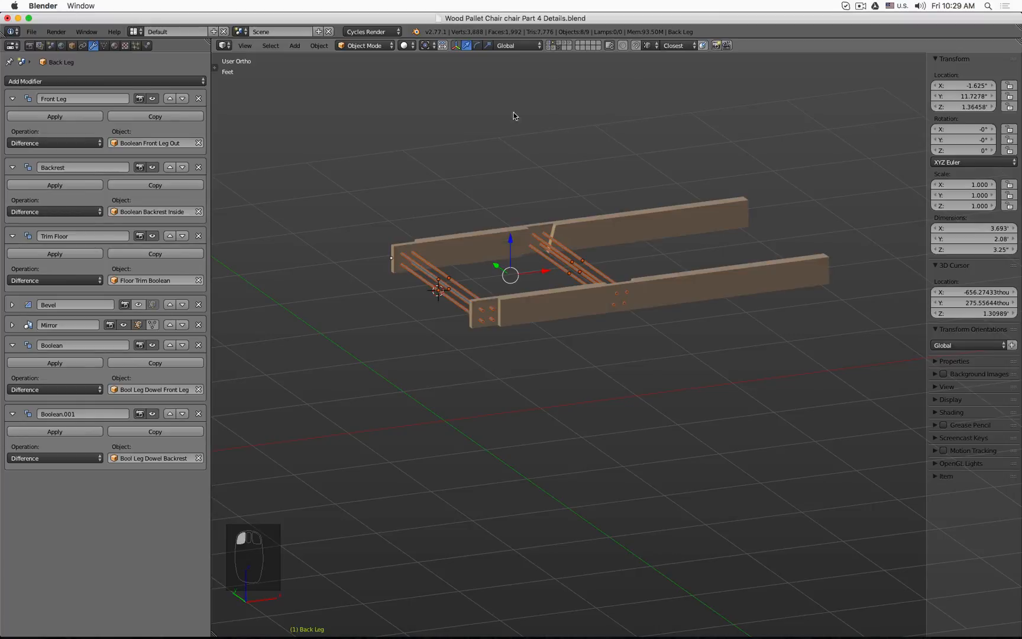
middle_drag(515, 116, 540, 148)
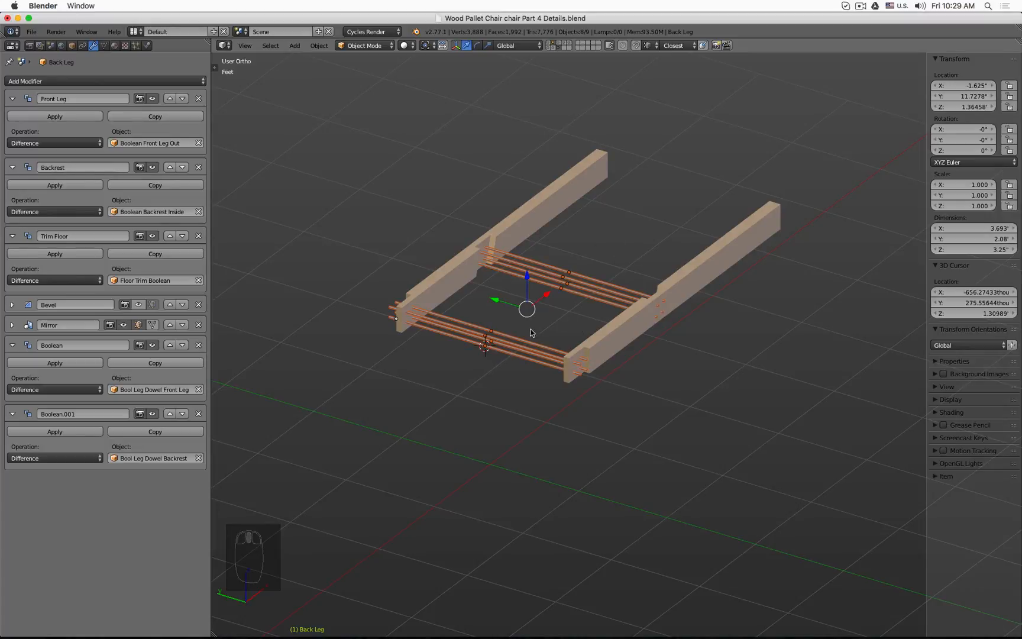
key(KP_7)
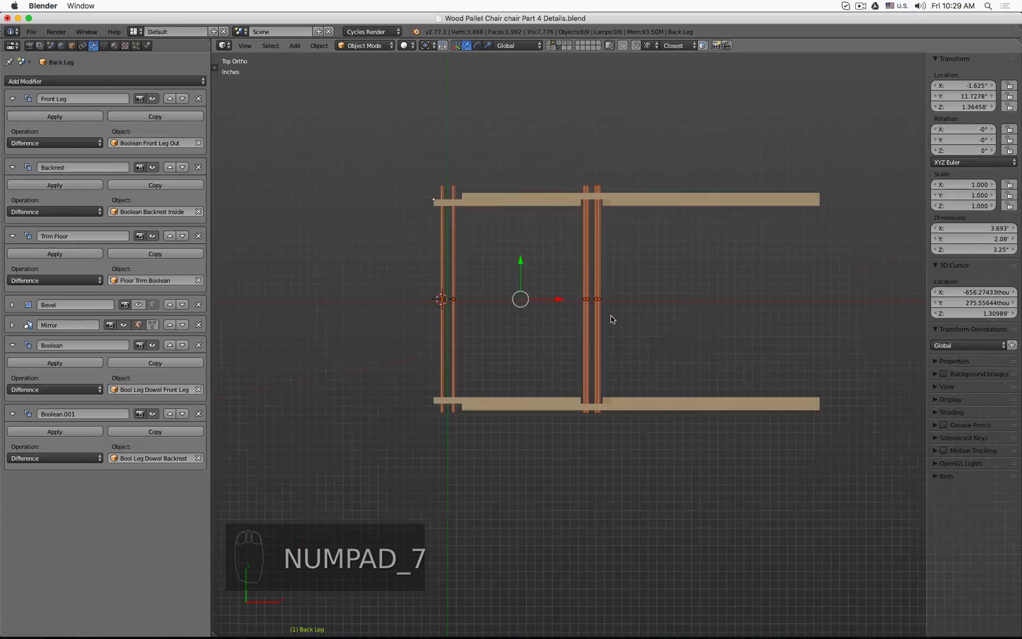
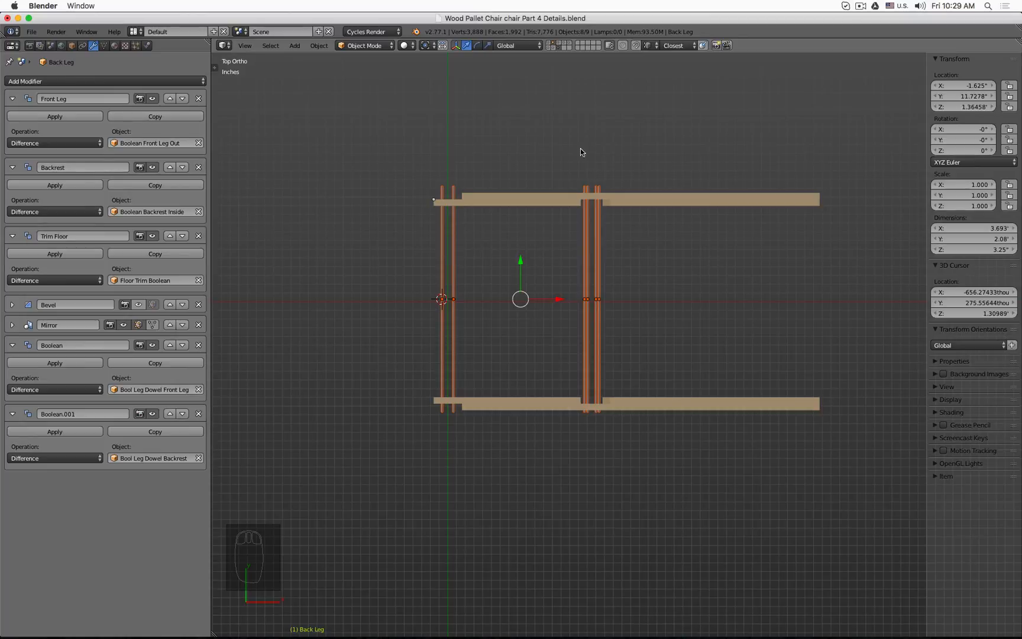
Step: Make linked duplicates of the selected dowel cylinders and move them to a separate layer
scroll(628, 266, up, 3)
scroll(631, 264, down, 1)
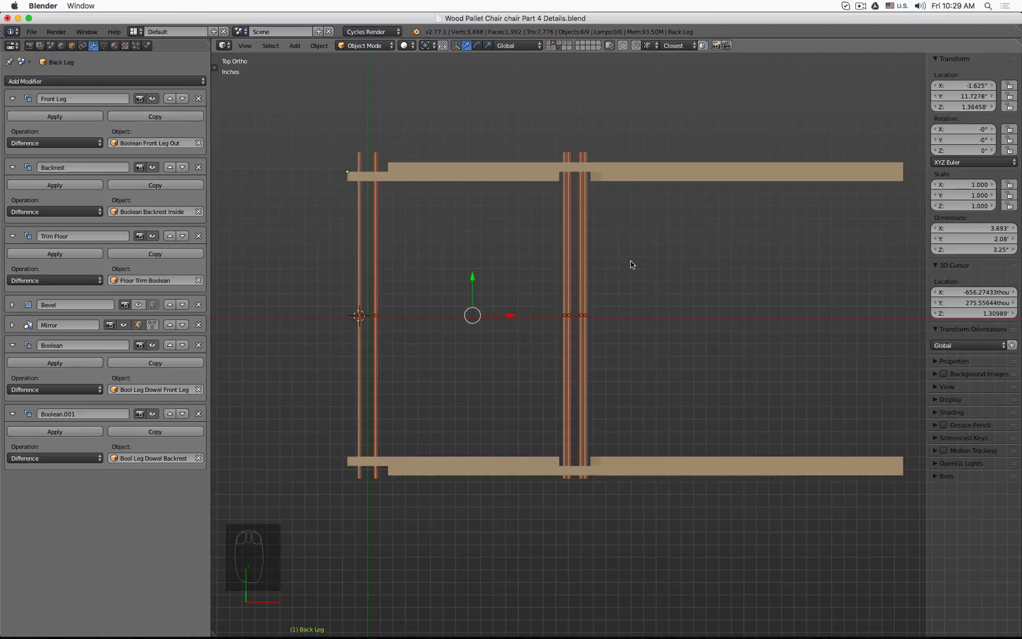
key(alt+d)
key(m)
click(736, 286)
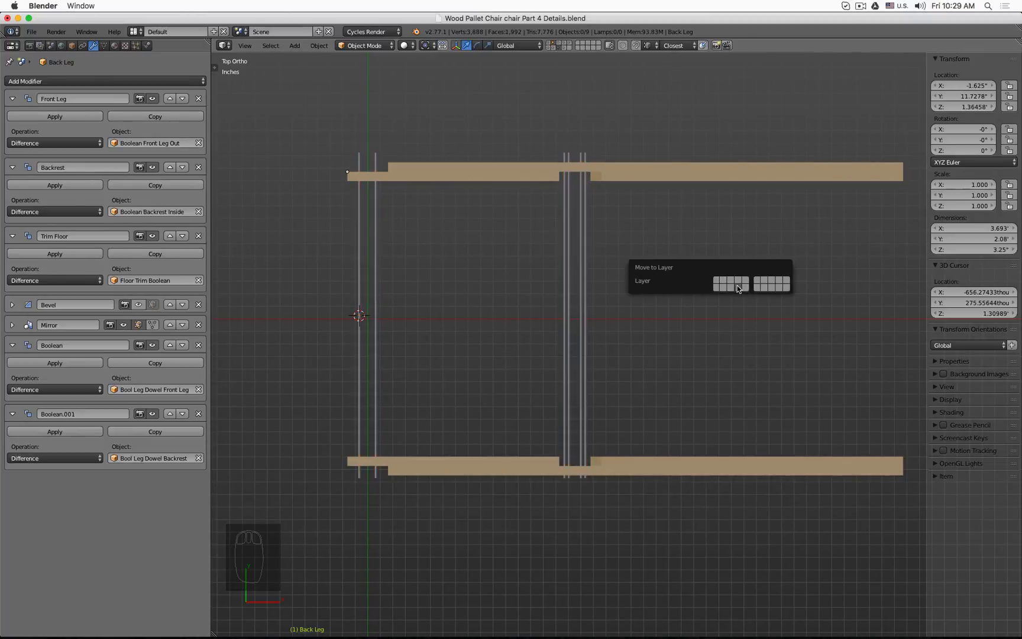
Step: Show the new layer, select the front-leg dowel duplicate, and rename it Leg Dowel Front Leg
click(565, 49)
middle_drag(550, 96, 423, 317)
right_click(395, 321)
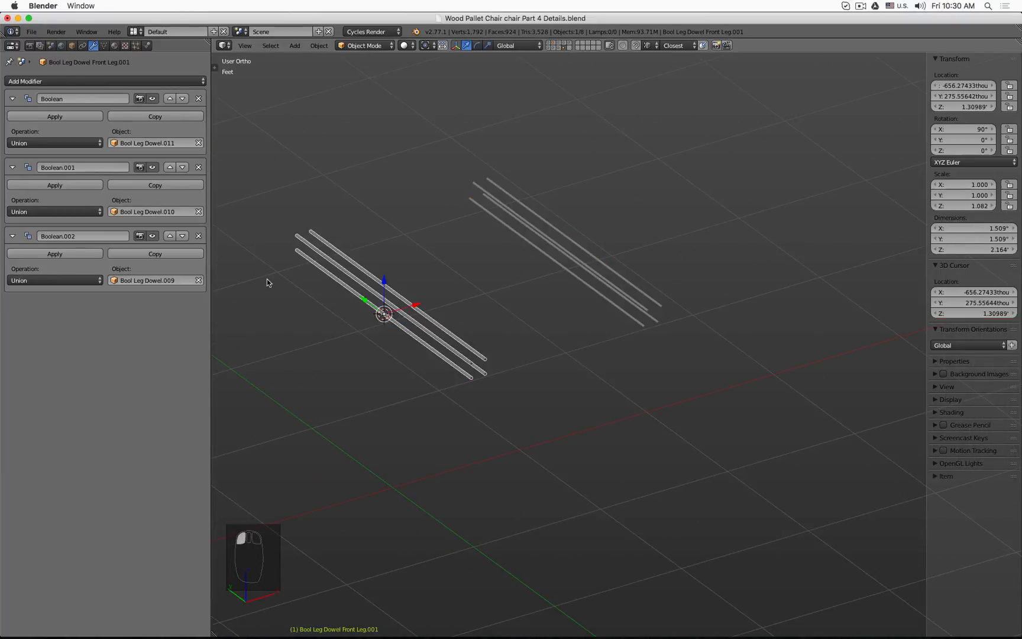
click(72, 46)
click(38, 82)
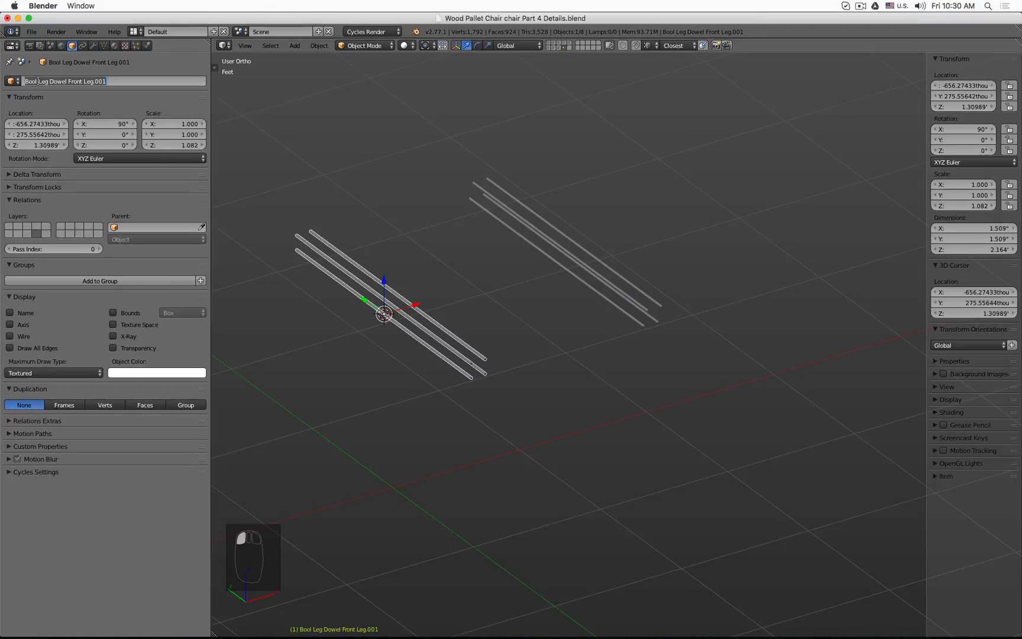
click(38, 81)
key(BackSpace)
key(BackSpace)
key(BackSpace)
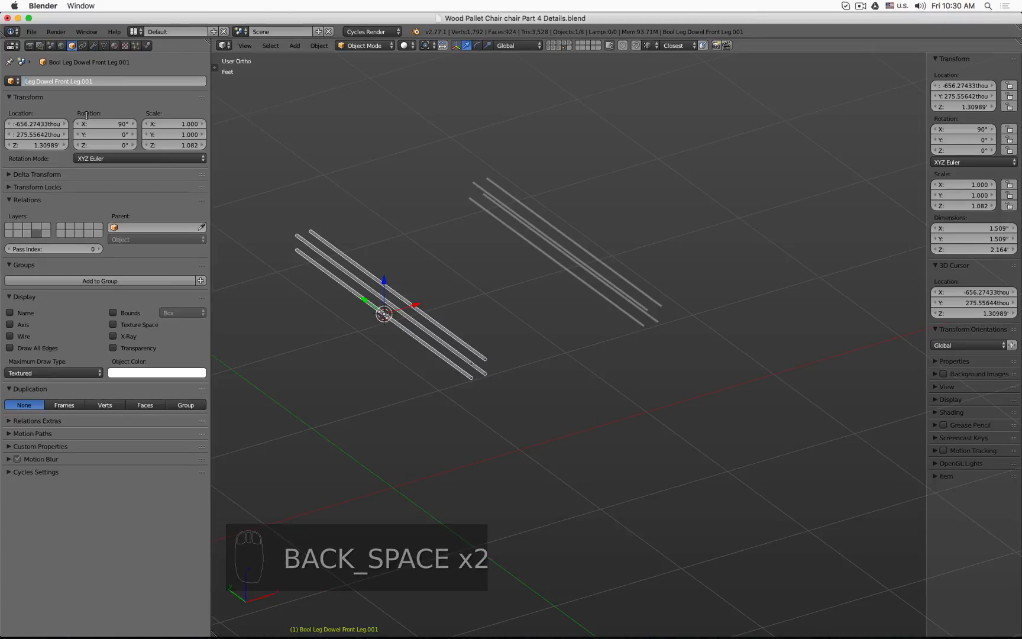
key(BackSpace)
key(BackSpace)
key(BackSpace)
key(BackSpace)
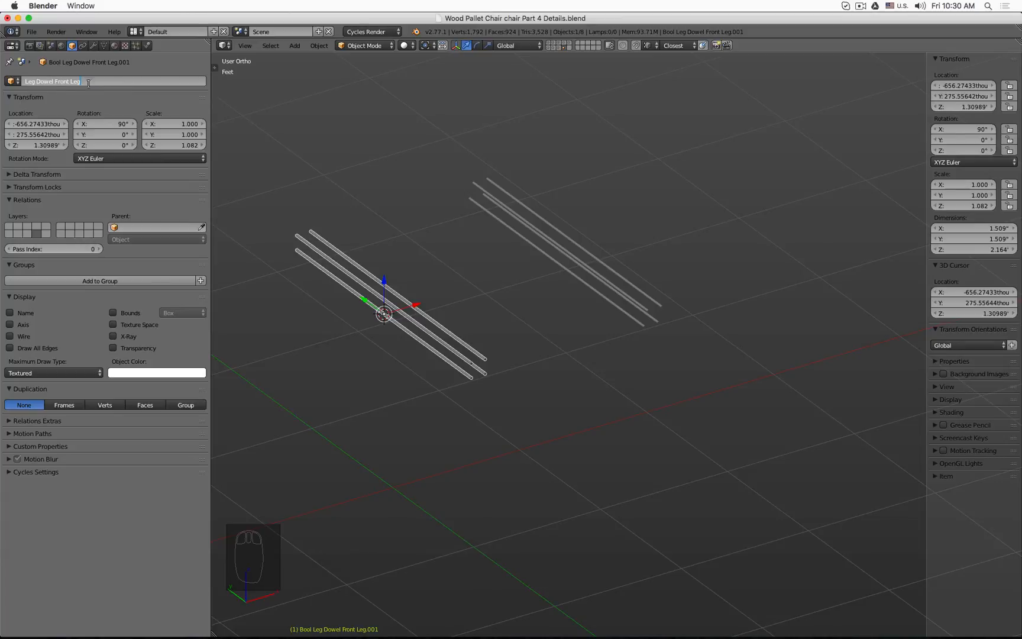
key(Return)
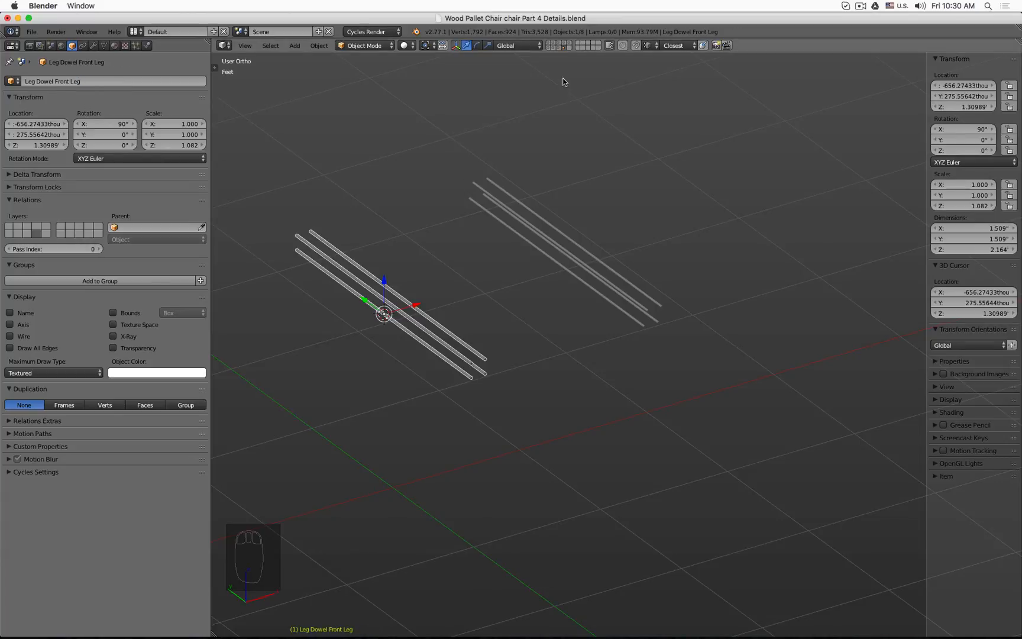
Step: Select the backrest dowel duplicate and rename it Leg Dowel Backrest
right_click(550, 258)
click(39, 81)
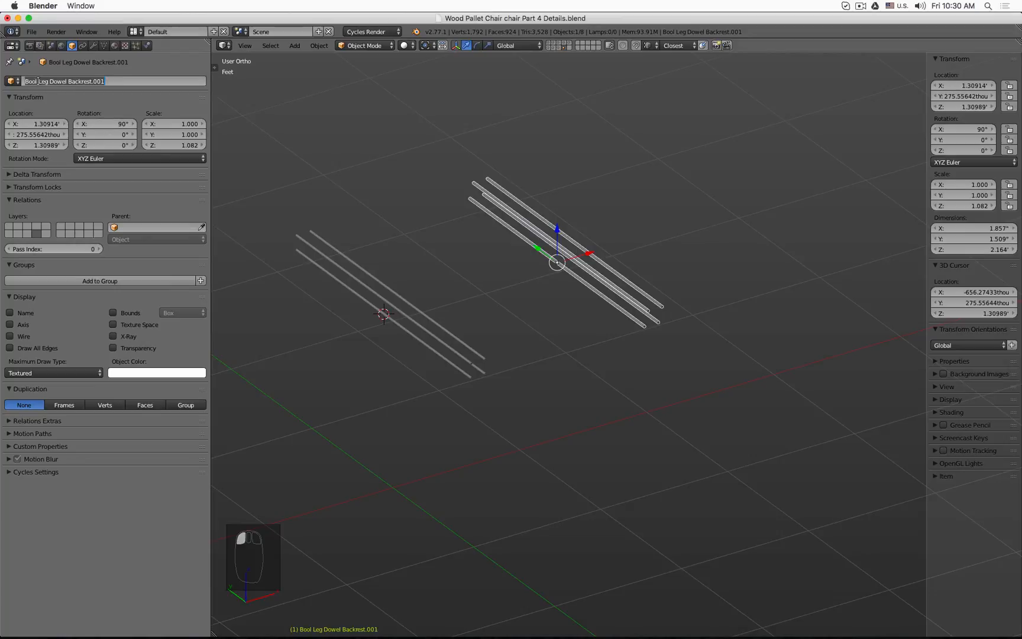
click(39, 81)
key(BackSpace)
key(BackSpace)
key(BackSpace)
key(BackSpace)
key(BackSpace)
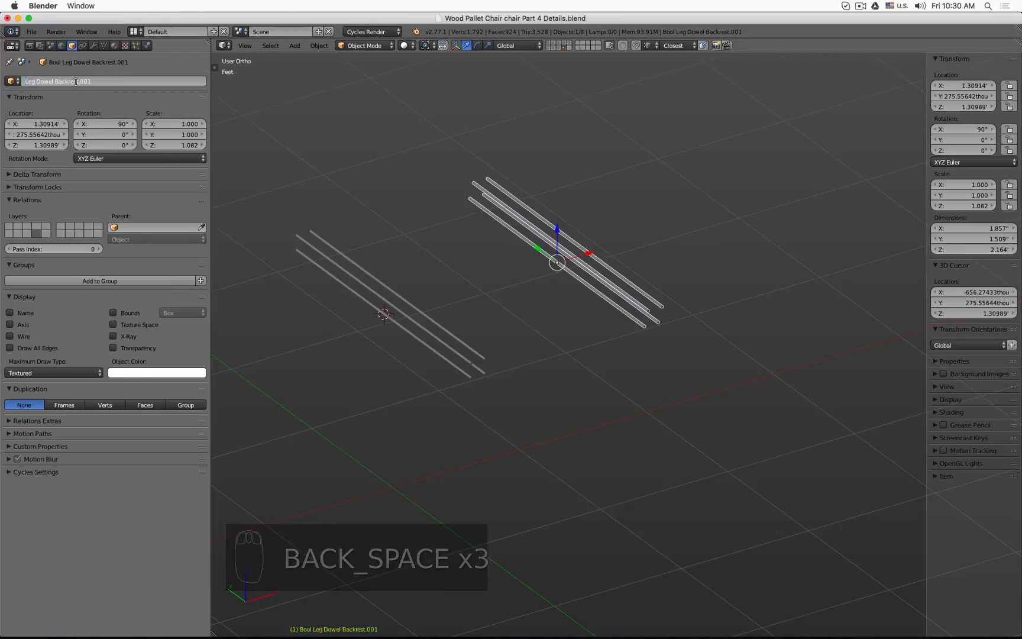
click(108, 81)
key(BackSpace)
key(BackSpace)
key(BackSpace)
key(BackSpace)
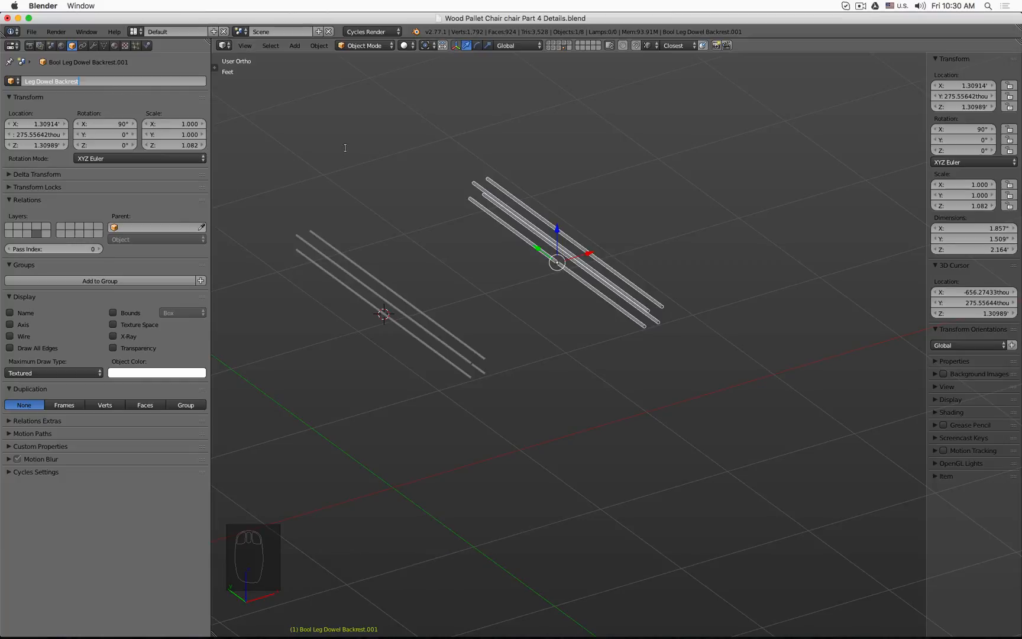
click(389, 168)
Step: Shorten the backrest dowel duplicate's name to Dowel Backrest
click(34, 81)
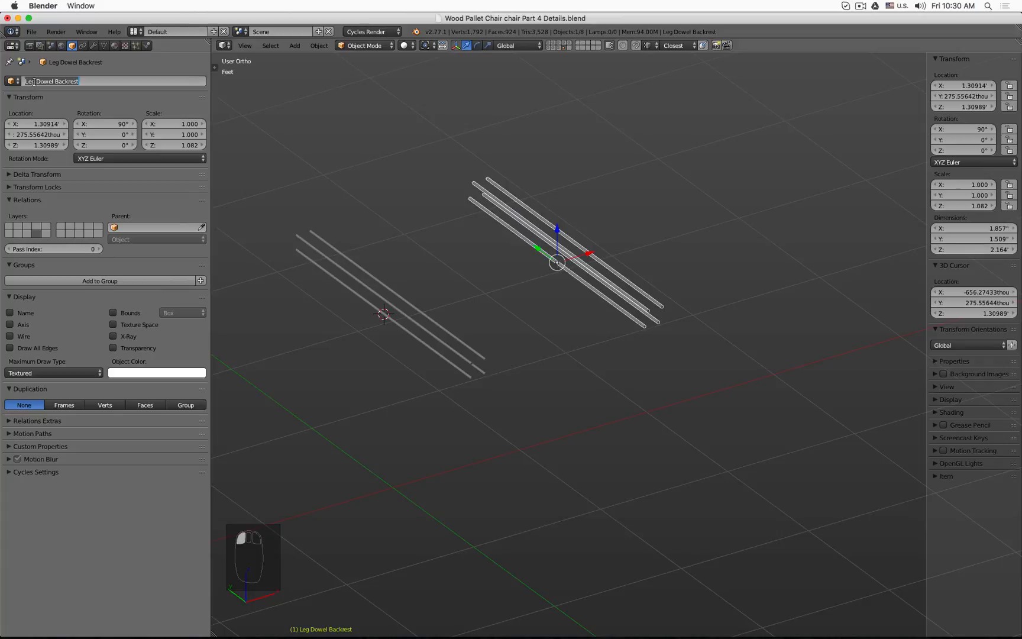
click(36, 81)
key(BackSpace)
key(BackSpace)
key(BackSpace)
key(BackSpace)
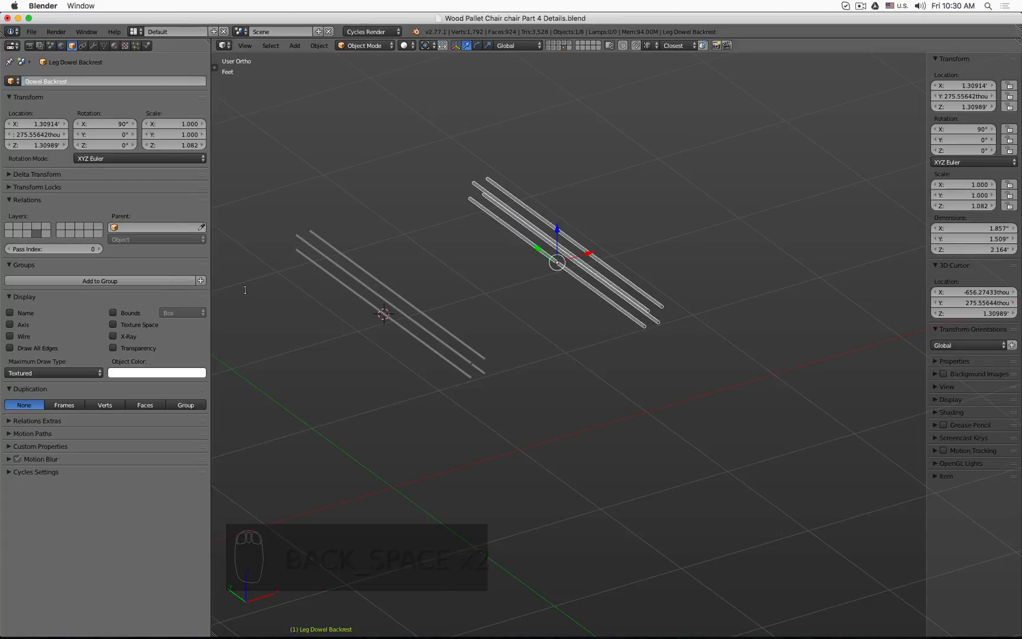
Step: Select the front-leg dowel duplicate and rename it Dowel Front Leg
click(330, 284)
click(330, 284)
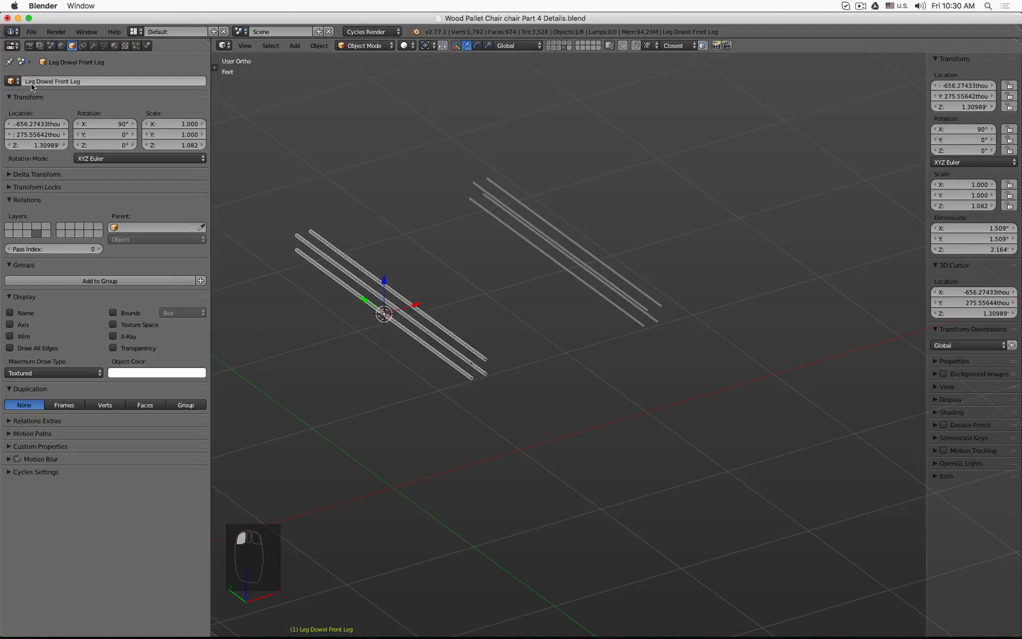
click(94, 80)
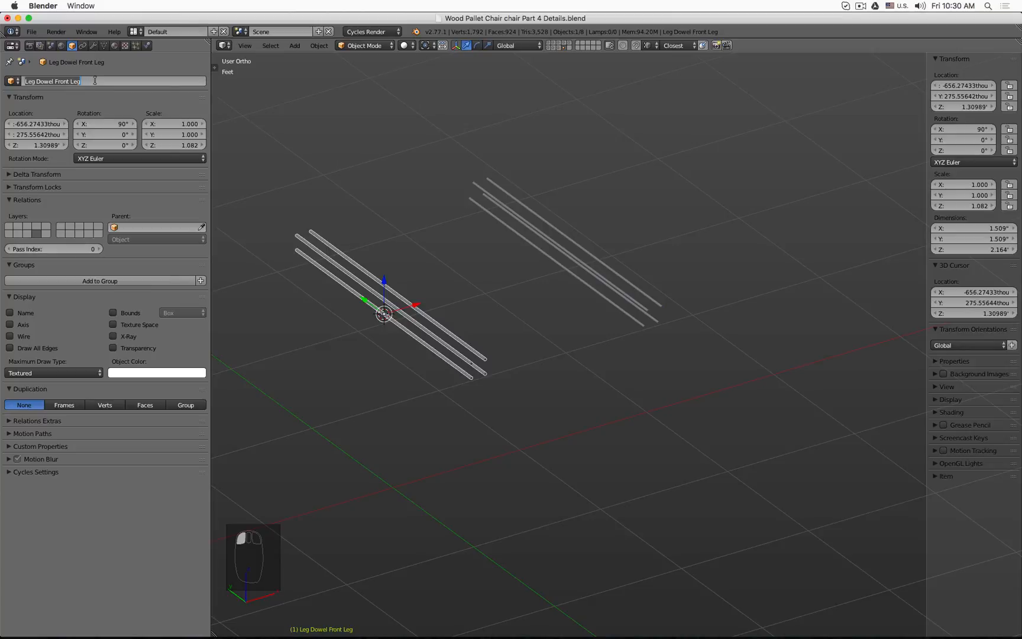
click(92, 81)
click(34, 81)
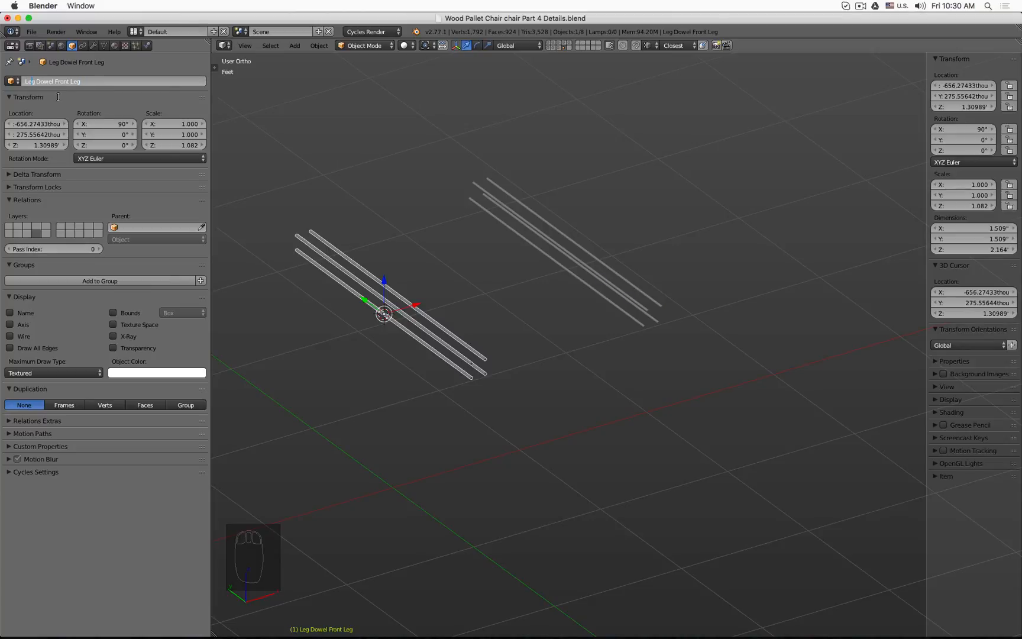
key(Right)
key(BackSpace)
key(BackSpace)
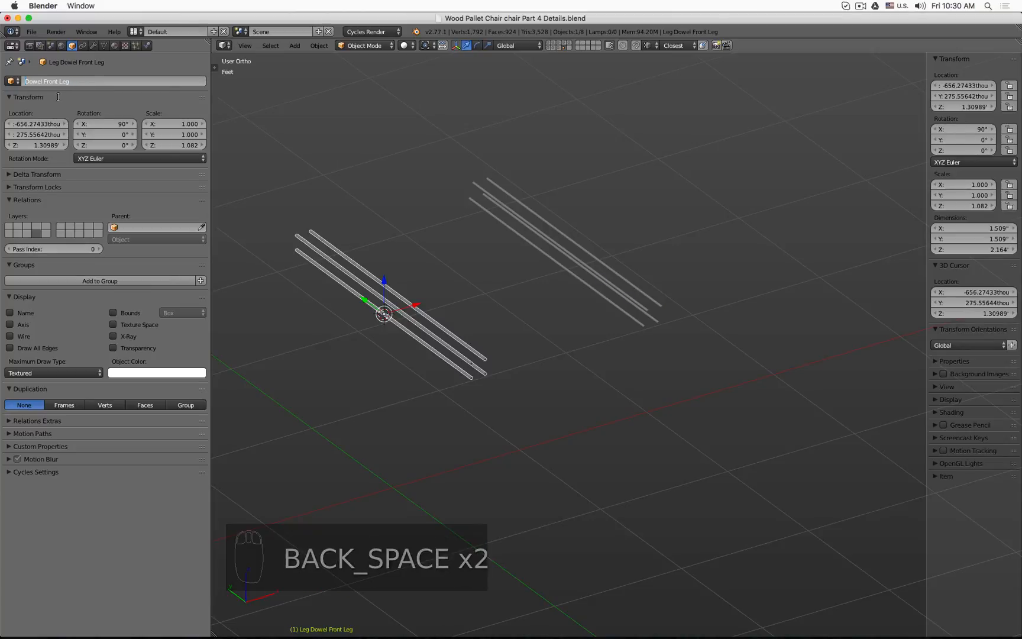
click(467, 204)
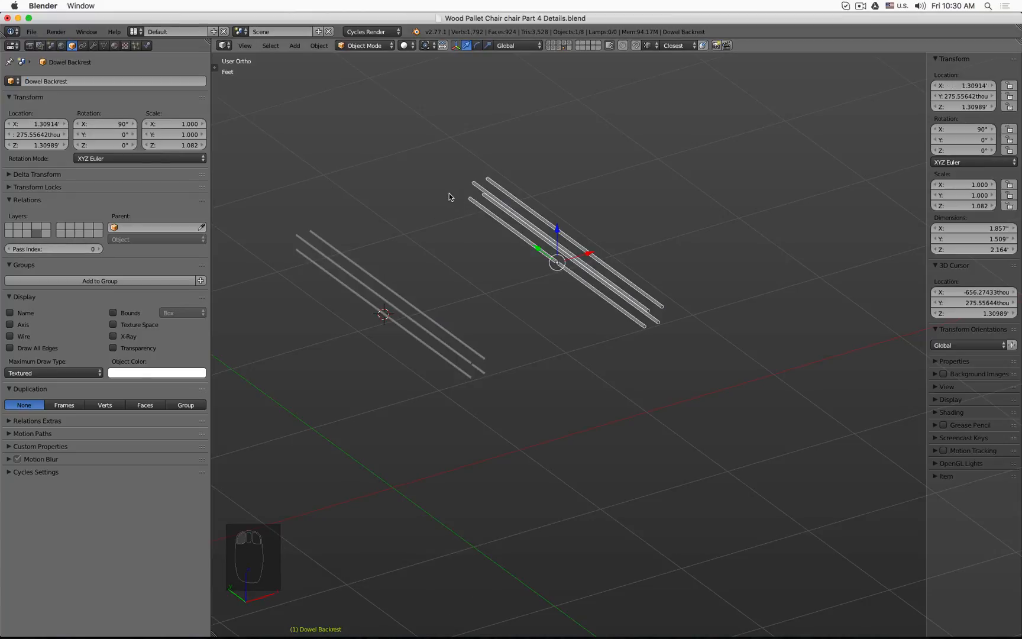
Step: Select both dowel duplicates and move them to another layer
scroll(416, 166, down, 3)
middle_drag(416, 166, 388, 285)
shift+click(388, 285)
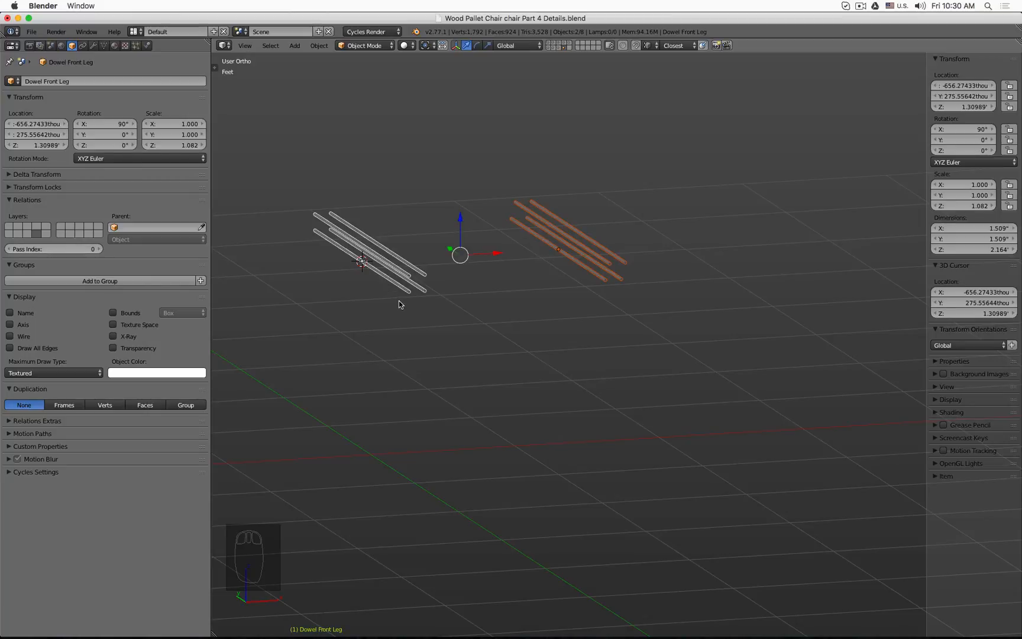
key(m)
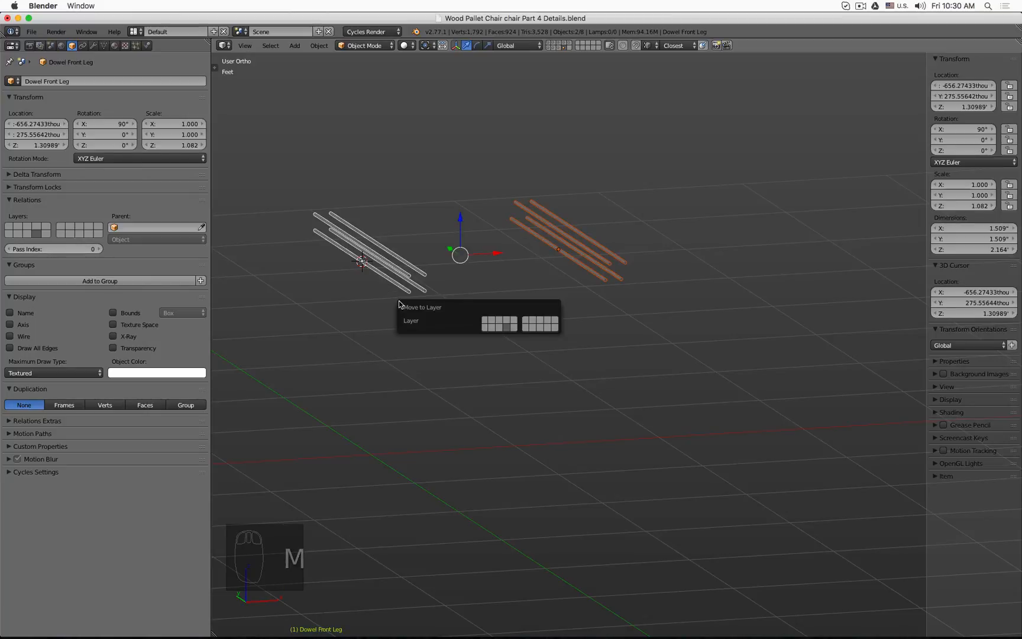
click(526, 320)
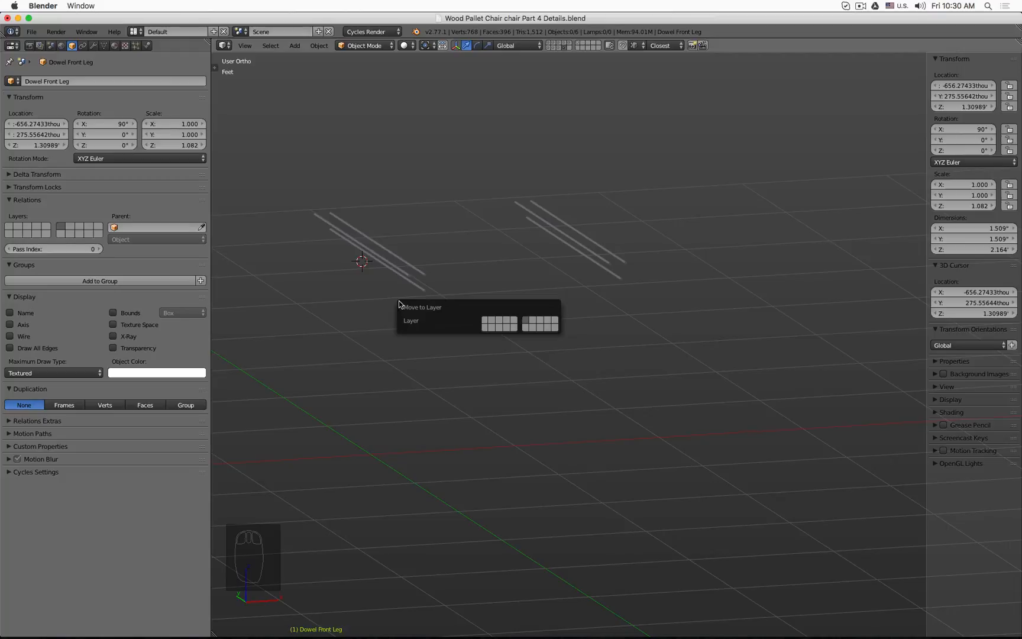
Step: Show the dowel duplicates' layer together with the chair legs and examine them from top and perspective views
shift+click(579, 46)
middle_drag(599, 239, 413, 253)
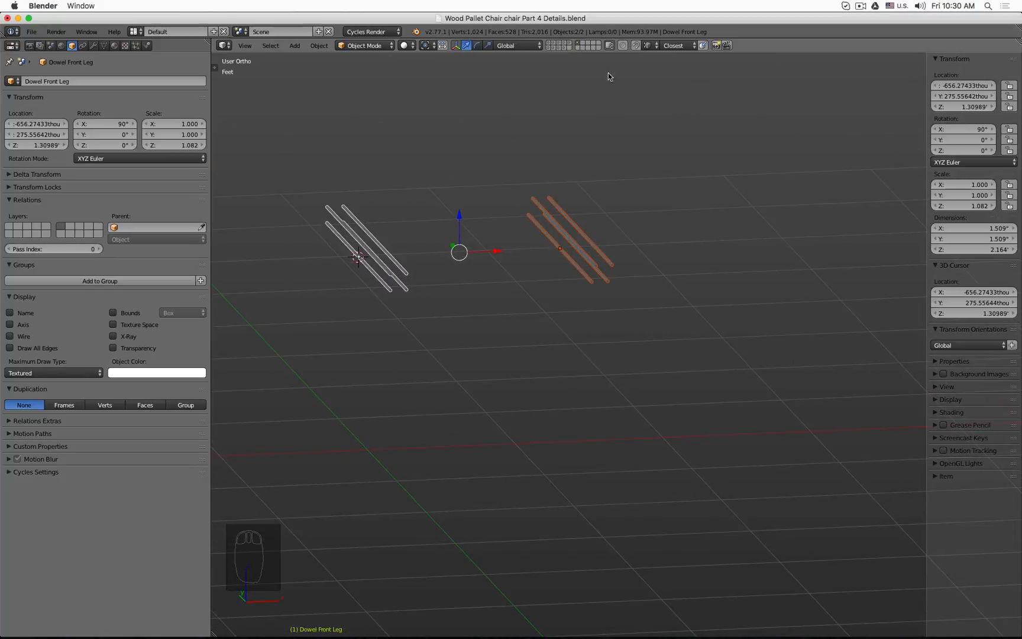
shift+click(564, 47)
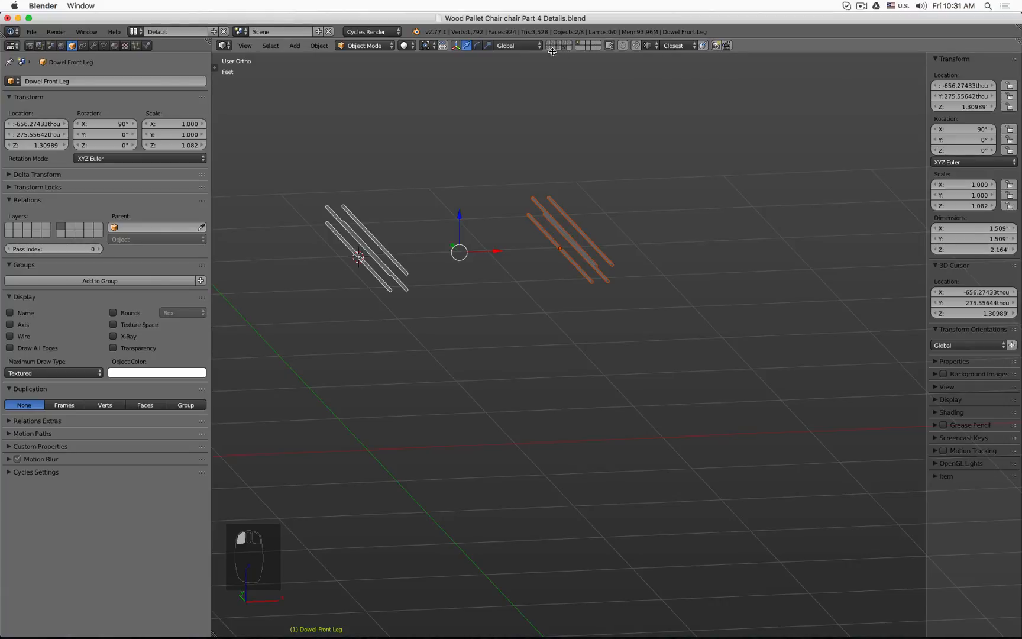
shift+click(554, 45)
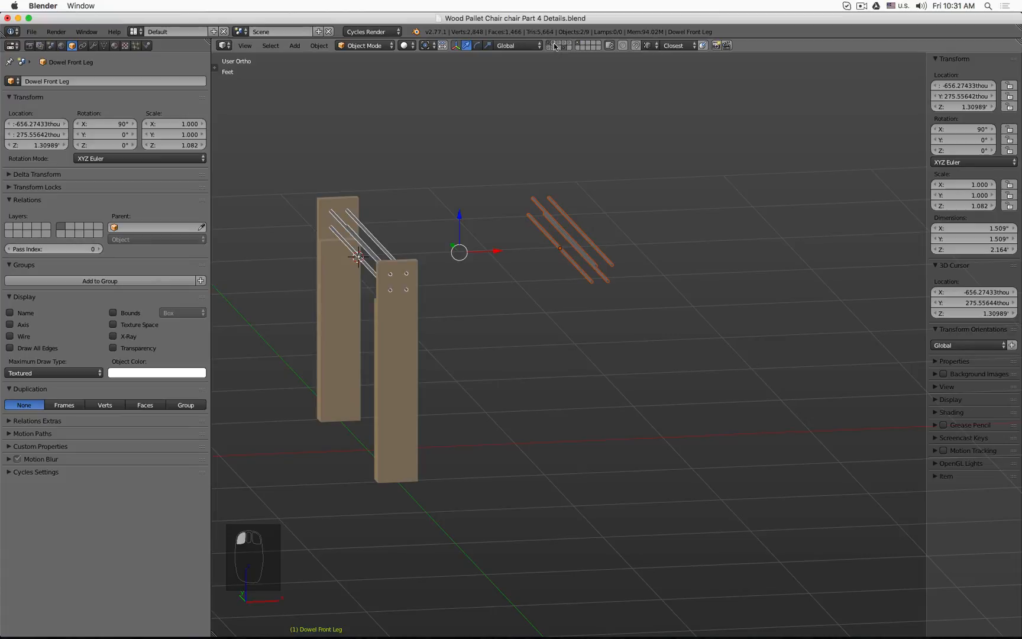
shift+click(556, 46)
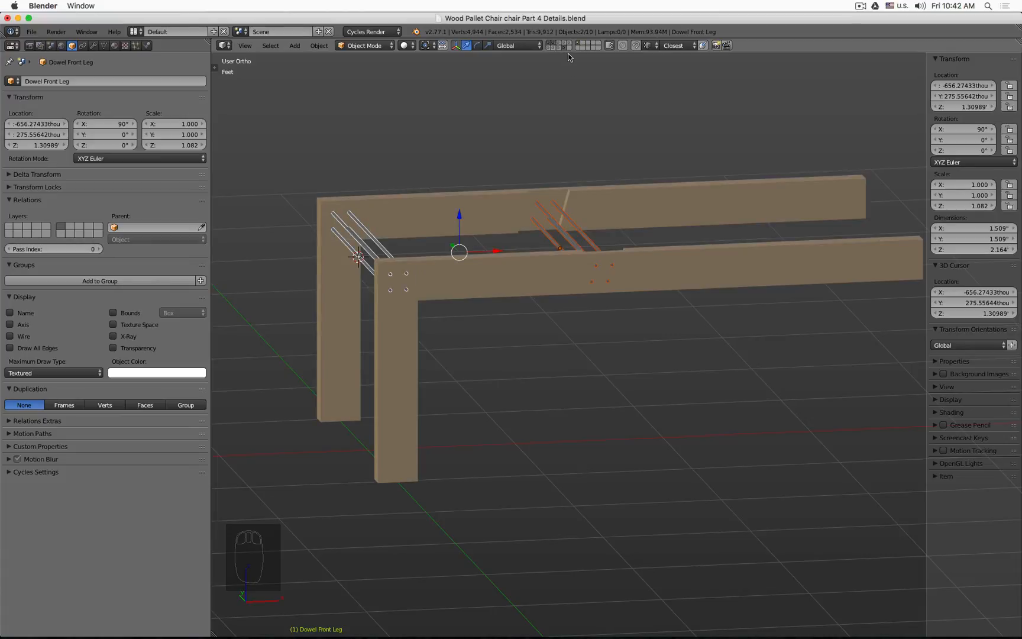
click(564, 47)
shift+click(565, 48)
shift+click(565, 48)
shift+click(566, 48)
key(KP_7)
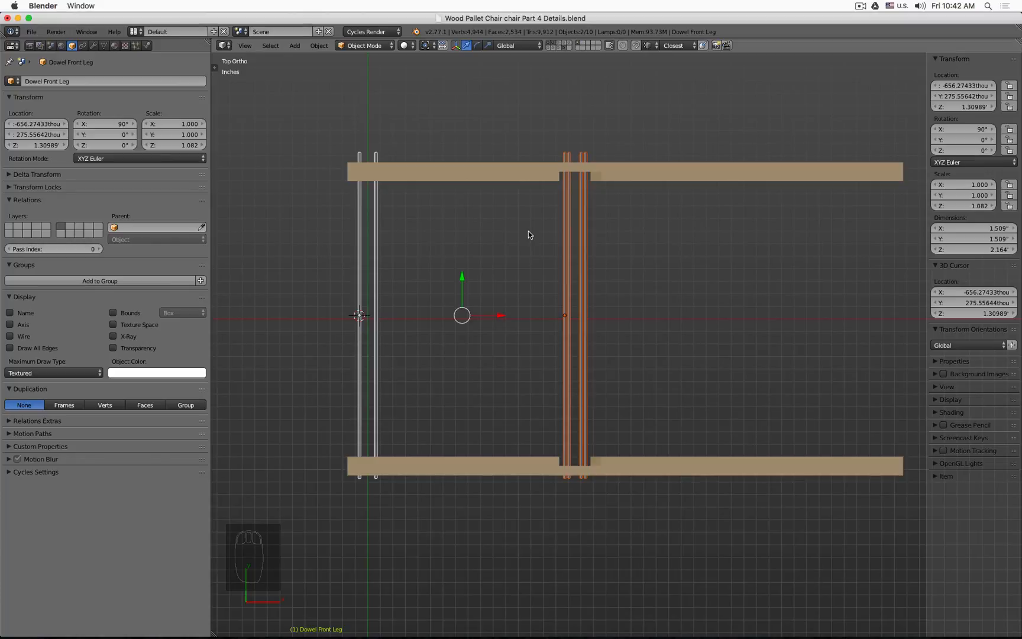
middle_drag(340, 378, 563, 378)
scroll(550, 372, up, 5)
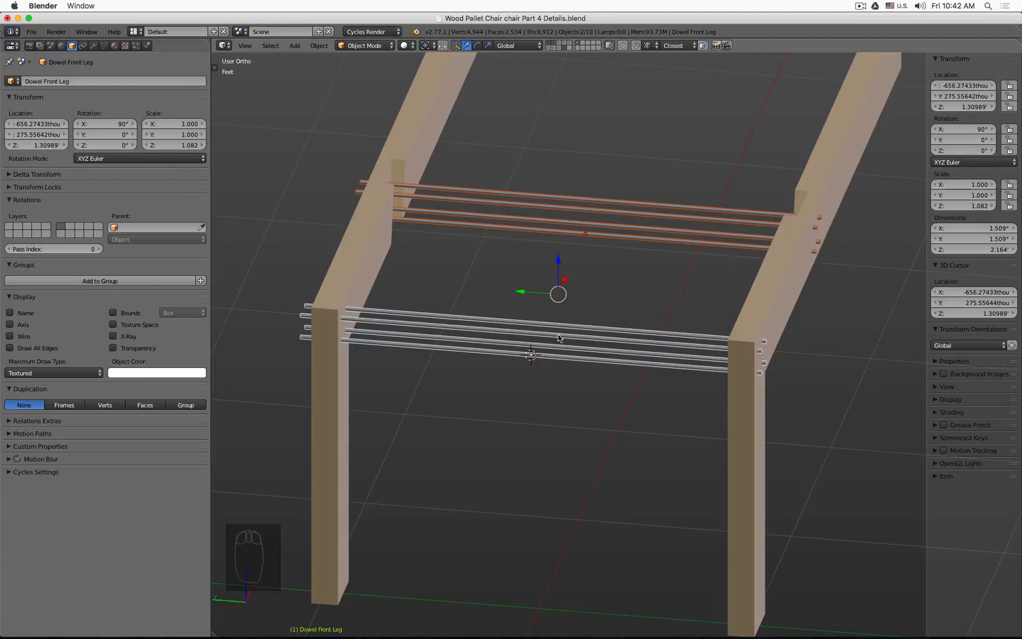
middle_drag(541, 320, 547, 387)
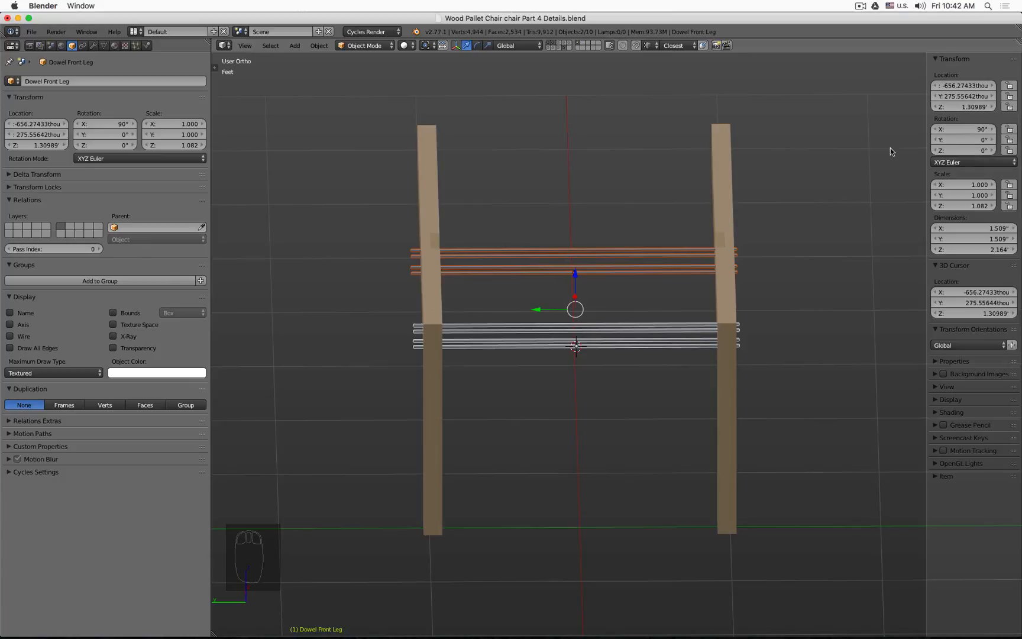
Step: Box-select the dowel duplicates and set their Y location to 0
key(a)
key(b)
drag(543, 208, 594, 427)
click(959, 96)
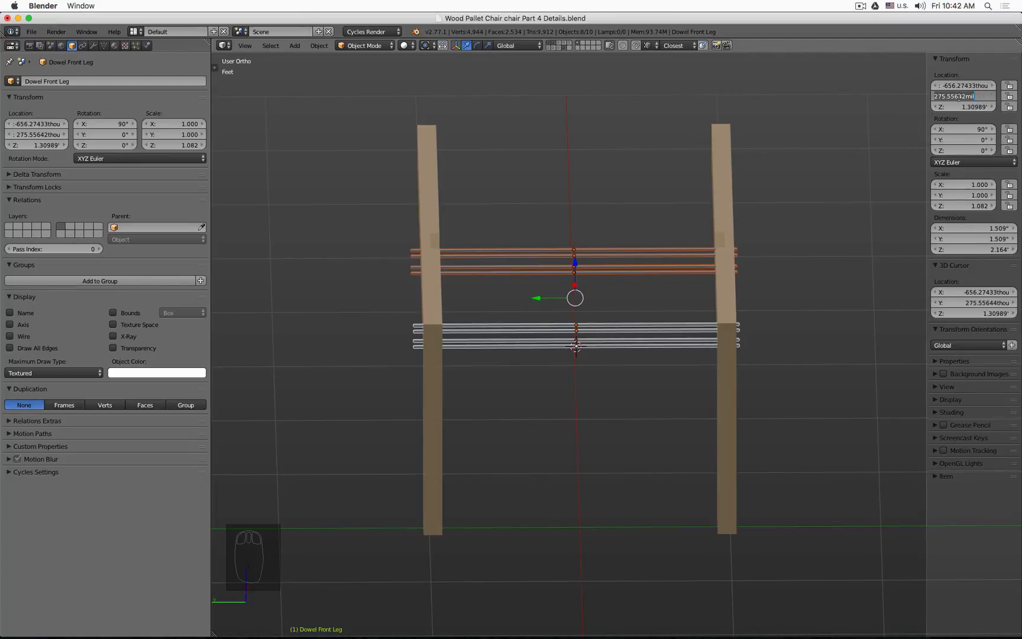
text(0)
key(Return)
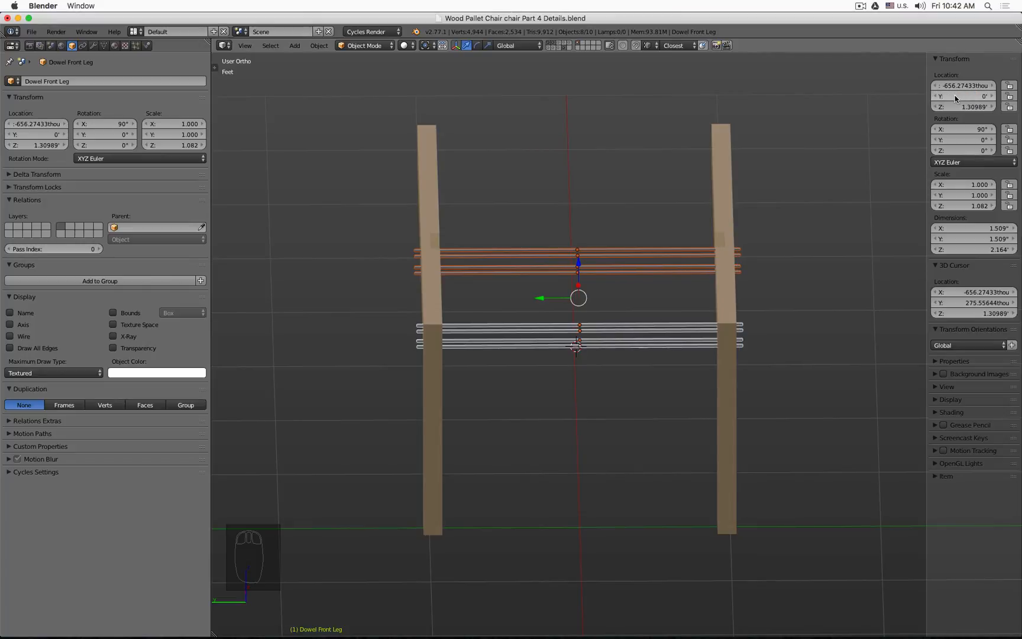
Step: Show only the boolean dowel cylinders' layer, select all of them and set their Y location to 0
middle_drag(622, 207, 616, 103)
scroll(473, 324, up, 5)
scroll(466, 318, down, 5)
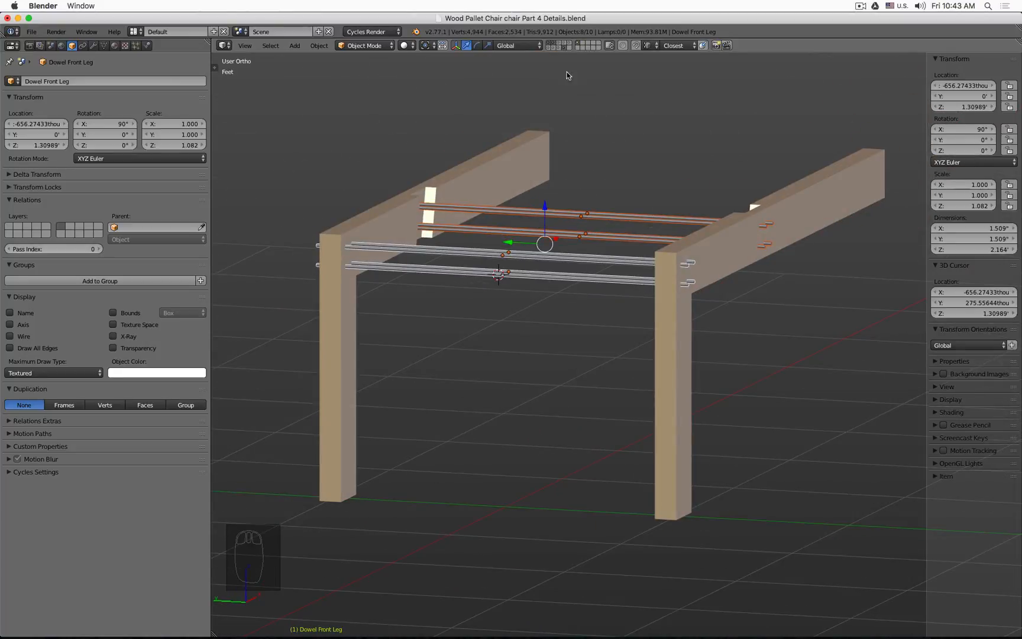
middle_drag(588, 167, 586, 165)
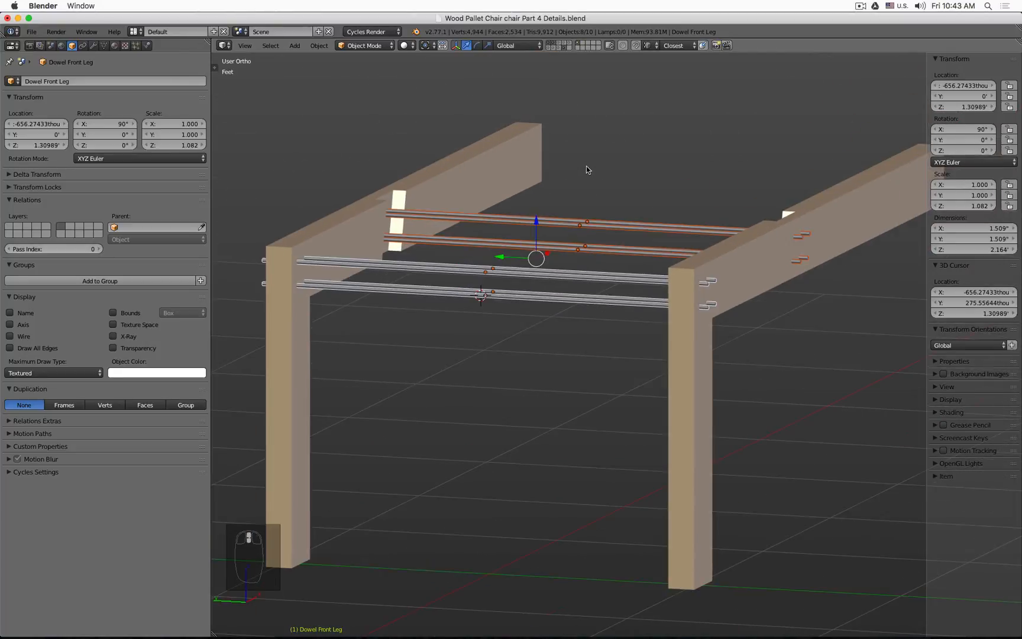
click(560, 48)
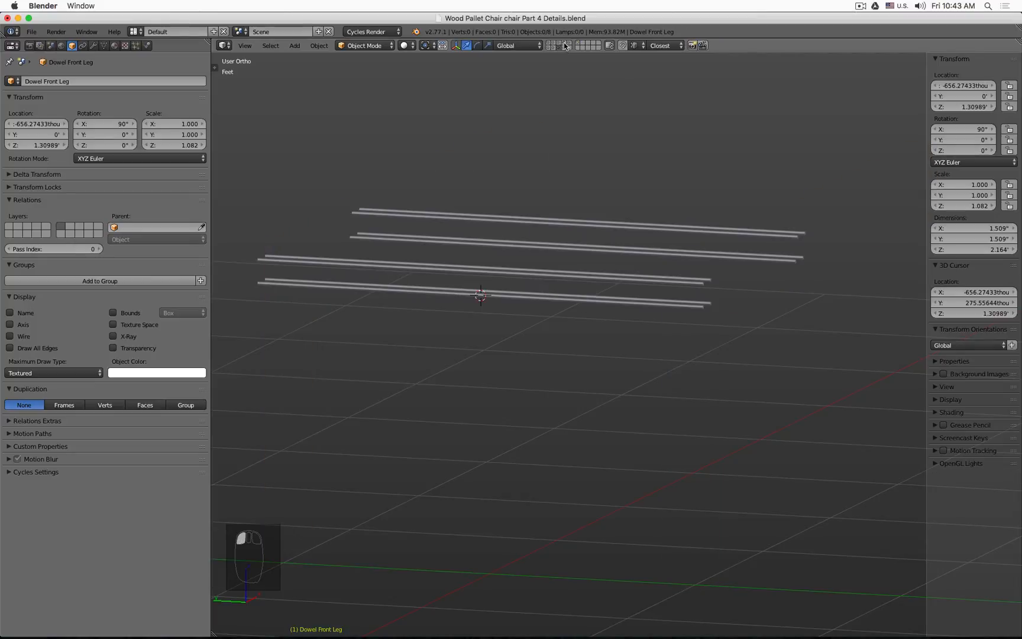
key(a)
middle_drag(598, 185, 622, 194)
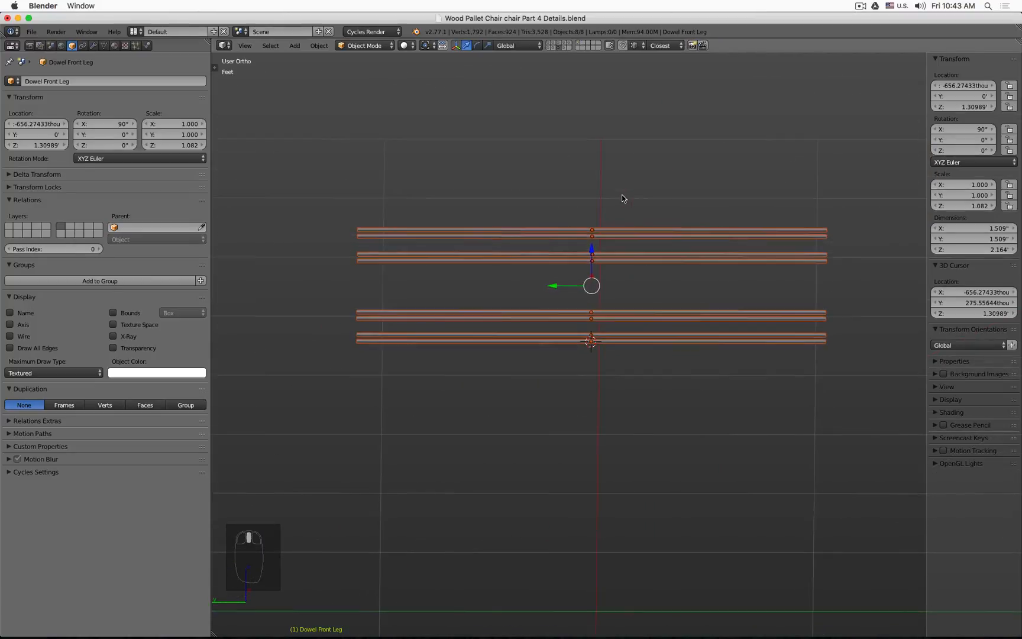
click(564, 48)
click(559, 47)
key(a)
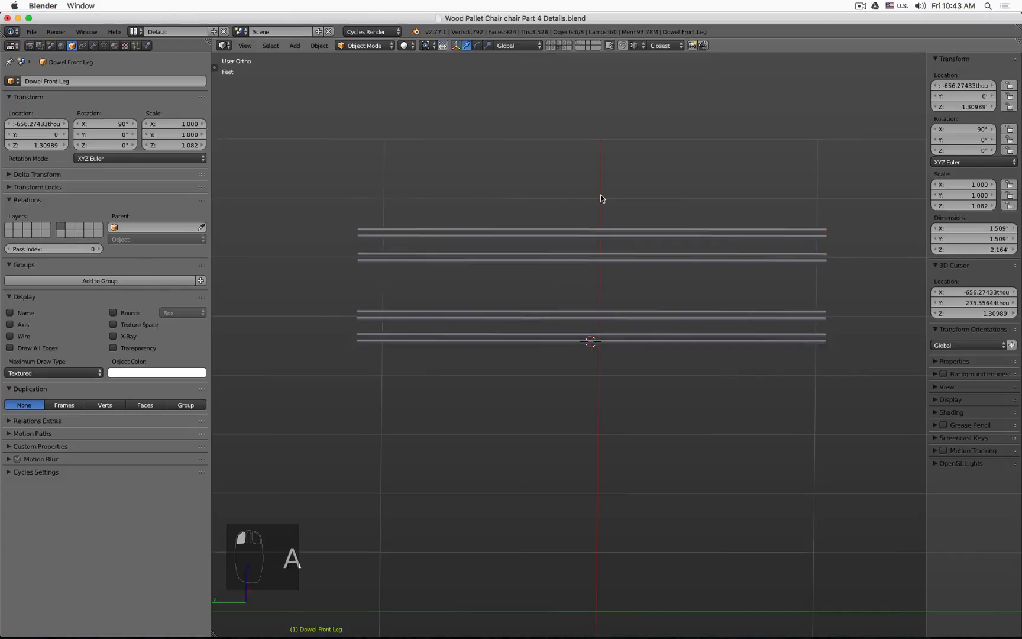
key(a)
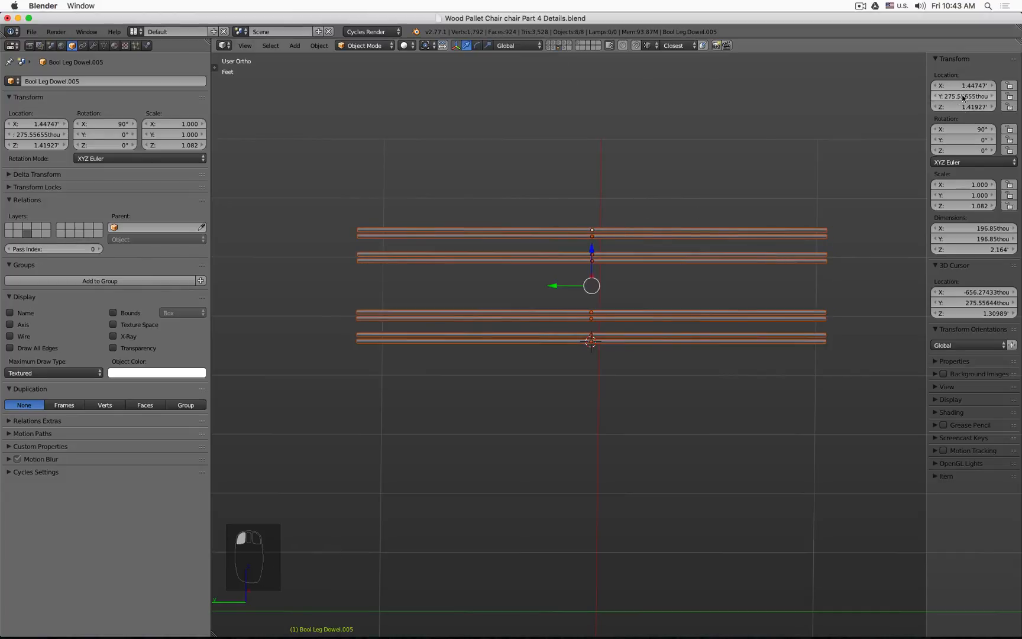
click(964, 96)
text(0)
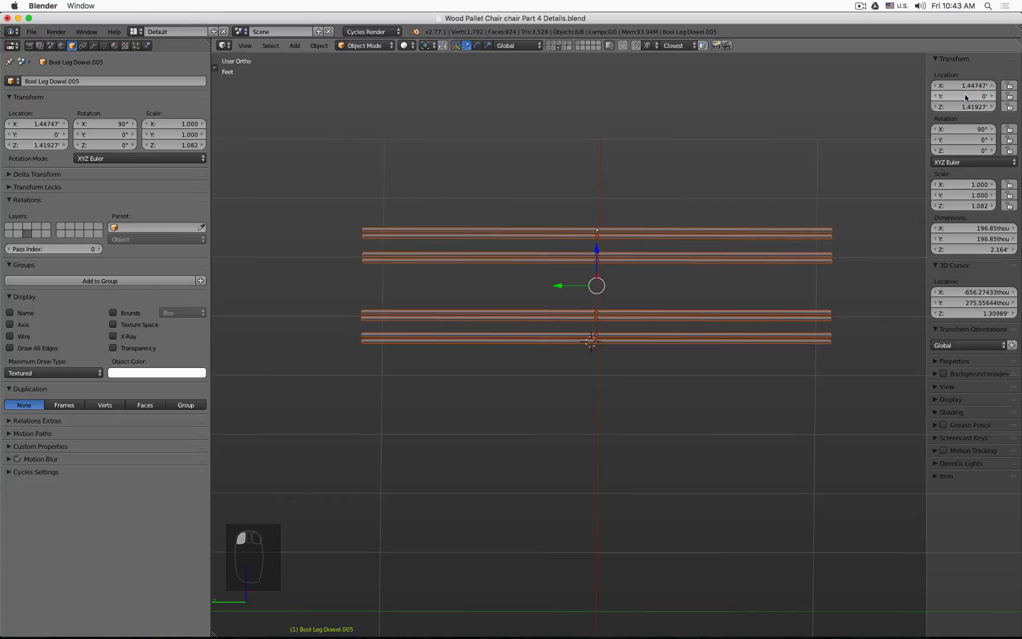
key(Return)
Step: Display all layers in wireframe, select the small plane among the dowels and set its Y location to 0
mouse_move(565, 83)
middle_down()
mouse_move(567, 91)
mouse_move(531, 93)
mouse_move(524, 84)
middle_up()
key(z)
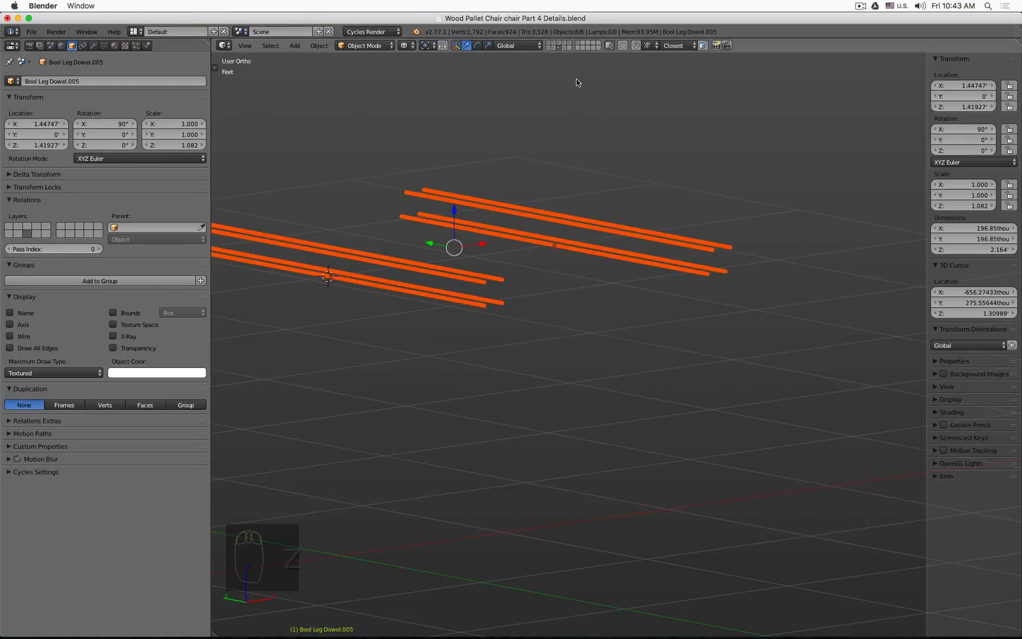
key(grave)
shift+middle_drag(306, 257, 436, 229)
scroll(436, 229, up, 2)
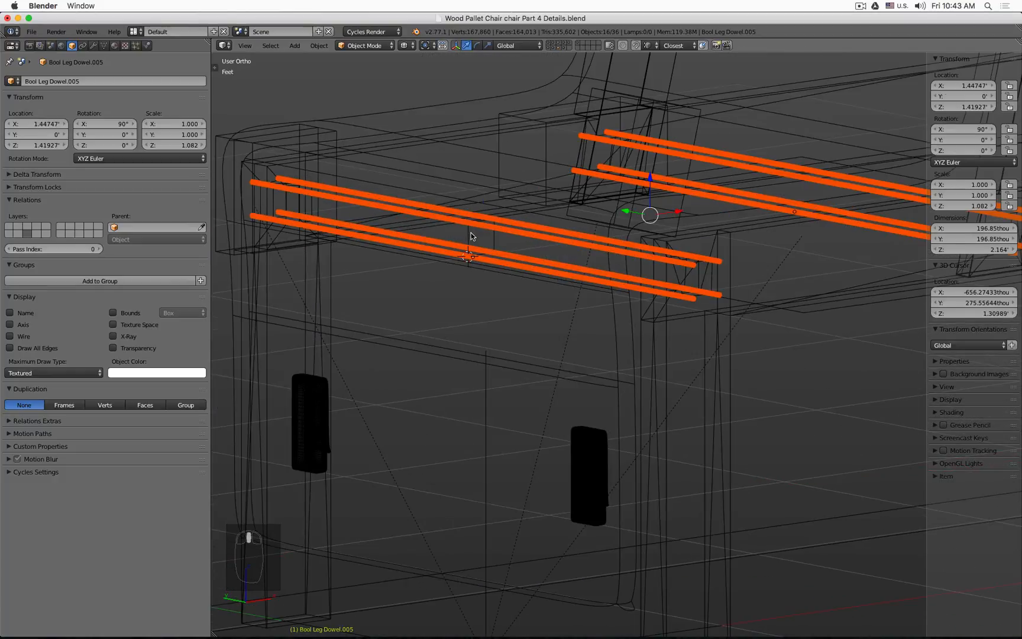
right_click(473, 236)
click(960, 96)
text(0)
key(Return)
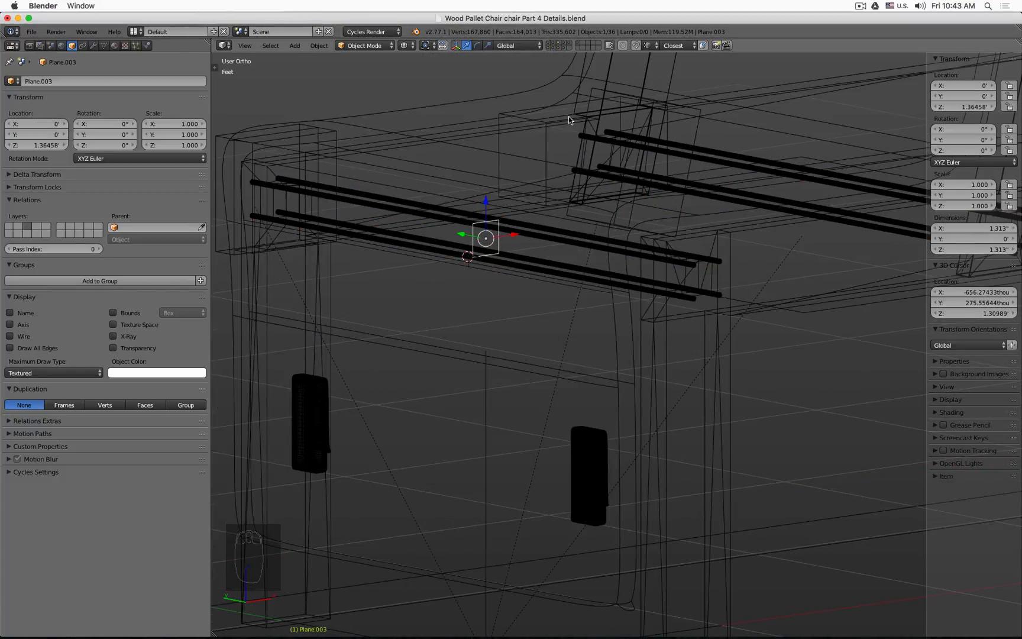
Step: Select the small plane and move it to another layer
click(560, 47)
shift+right_click(551, 240)
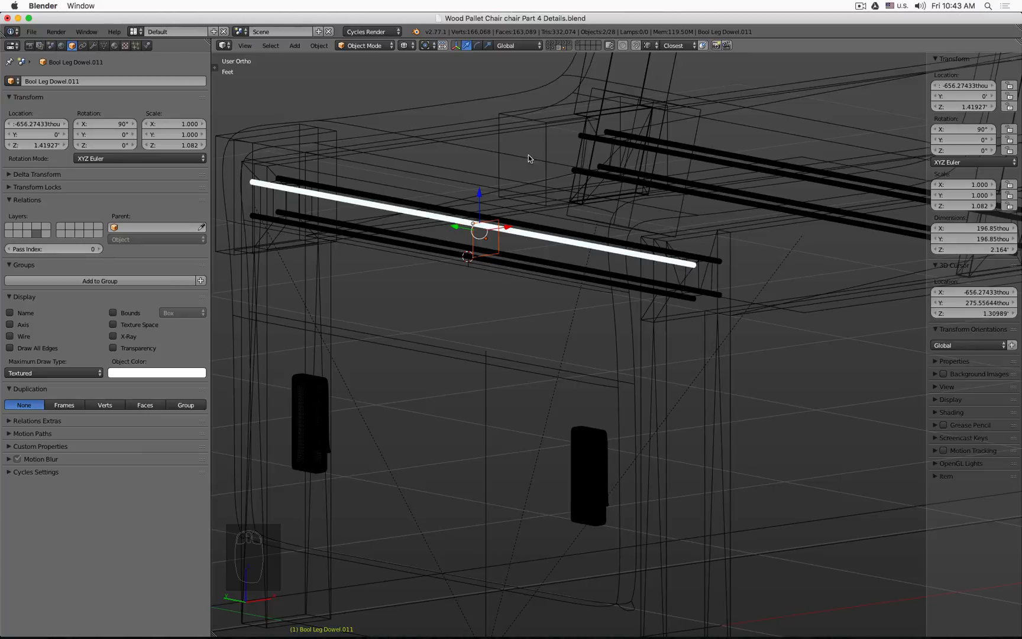
shift+right_click(500, 241)
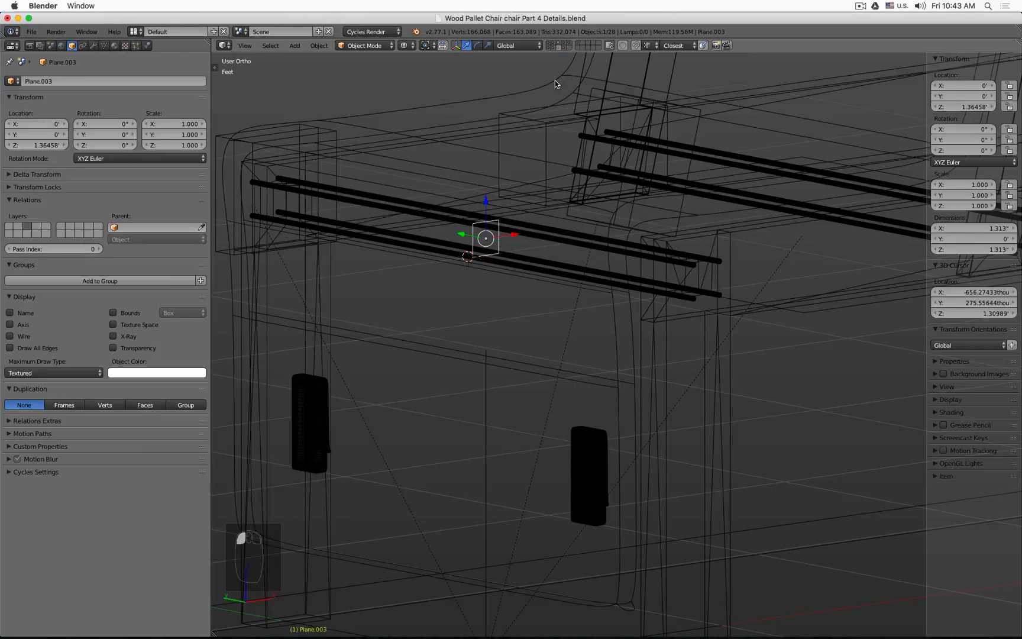
key(m)
click(663, 104)
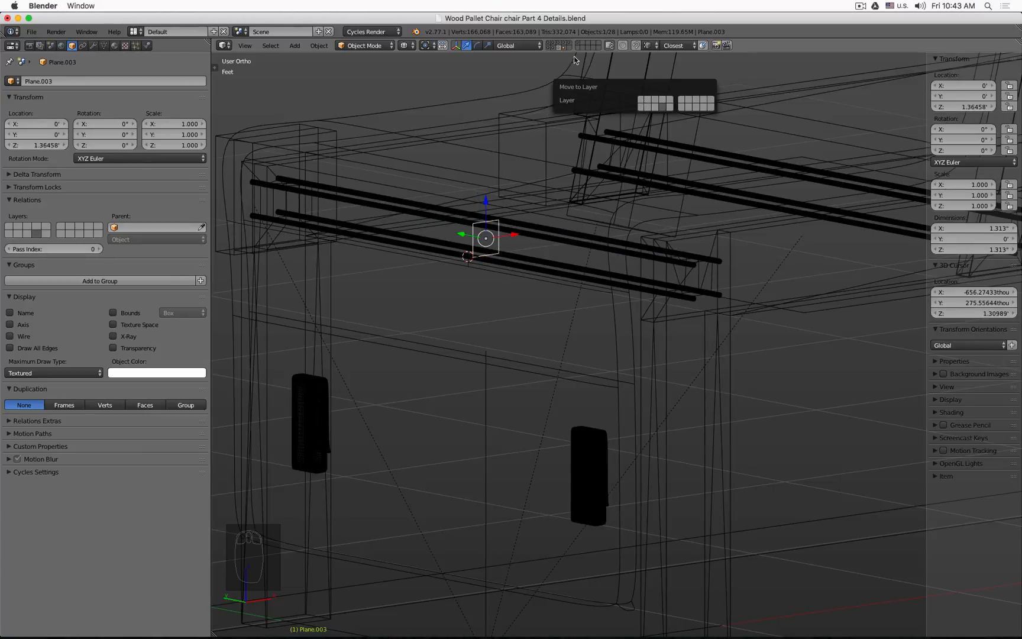
Step: Show the plane's layer with the chair in top wireframe view and snap the 3D cursor to the selected plane
click(564, 44)
key(z)
mouse_move(566, 87)
middle_down()
mouse_move(598, 186)
mouse_move(559, 251)
middle_up()
key(KP_7)
key(z)
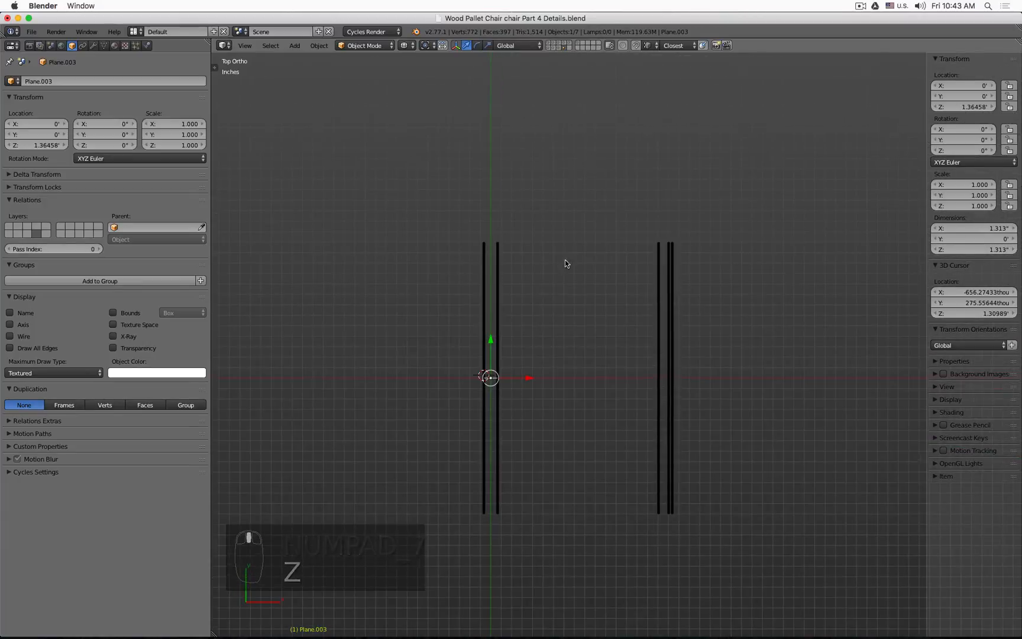
shift+click(554, 45)
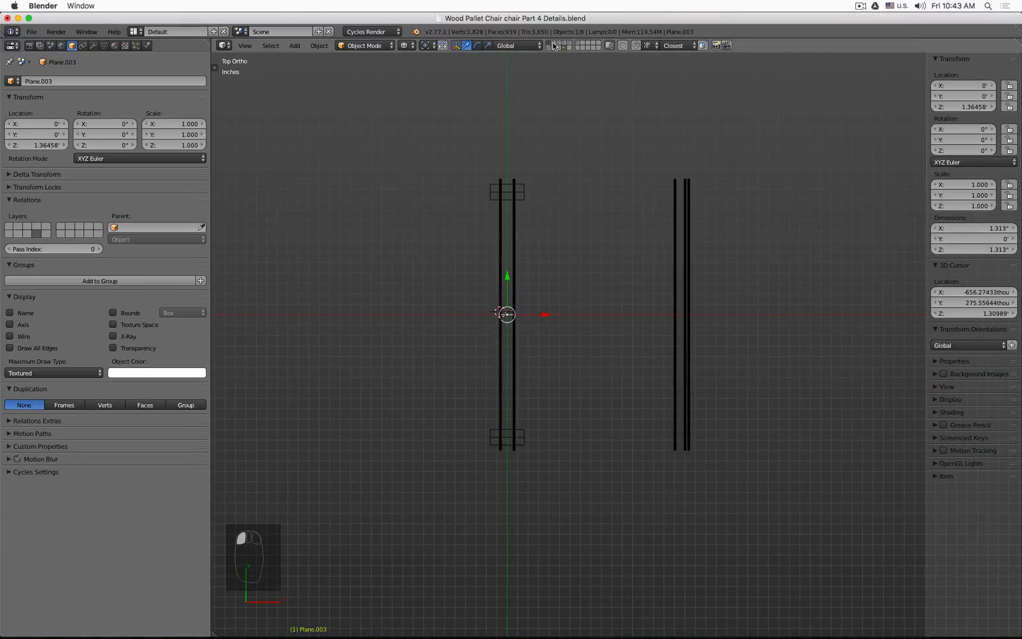
shift+click(555, 46)
scroll(527, 278, up, 2)
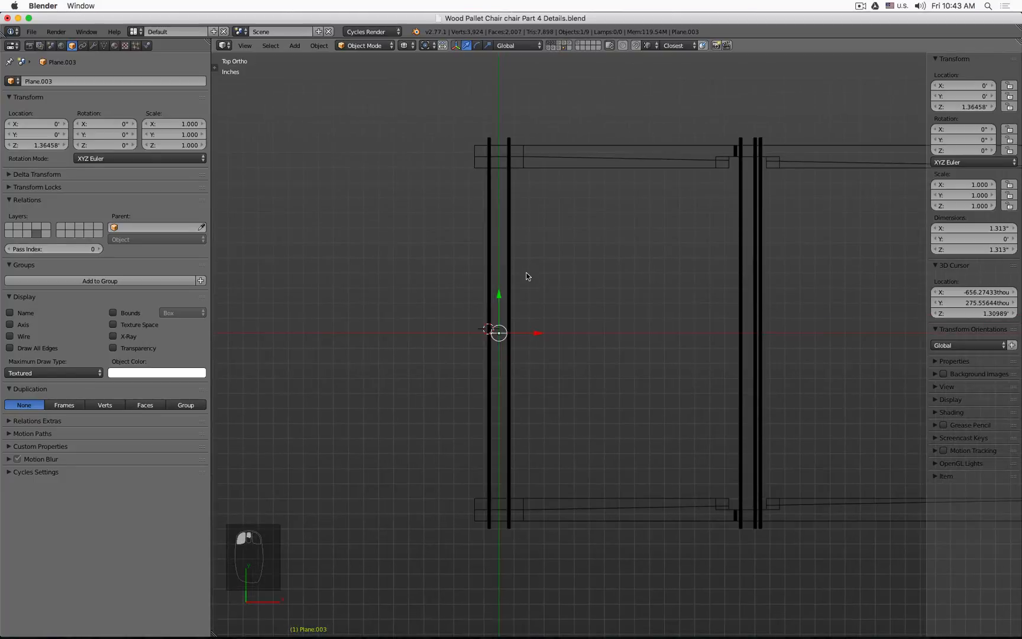
shift+middle_drag(527, 278, 445, 258)
key(shift+s)
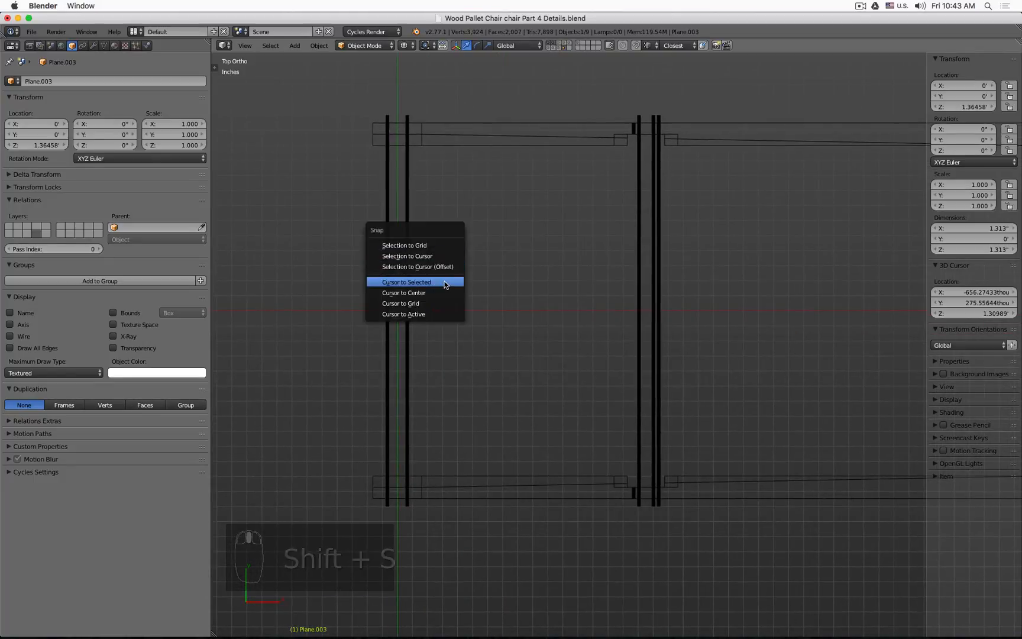
click(444, 281)
Step: Add a plane at the cursor, scale it along Y in edit mode and move it along X over the seat frame
key(shift+a)
mouse_move(444, 282)
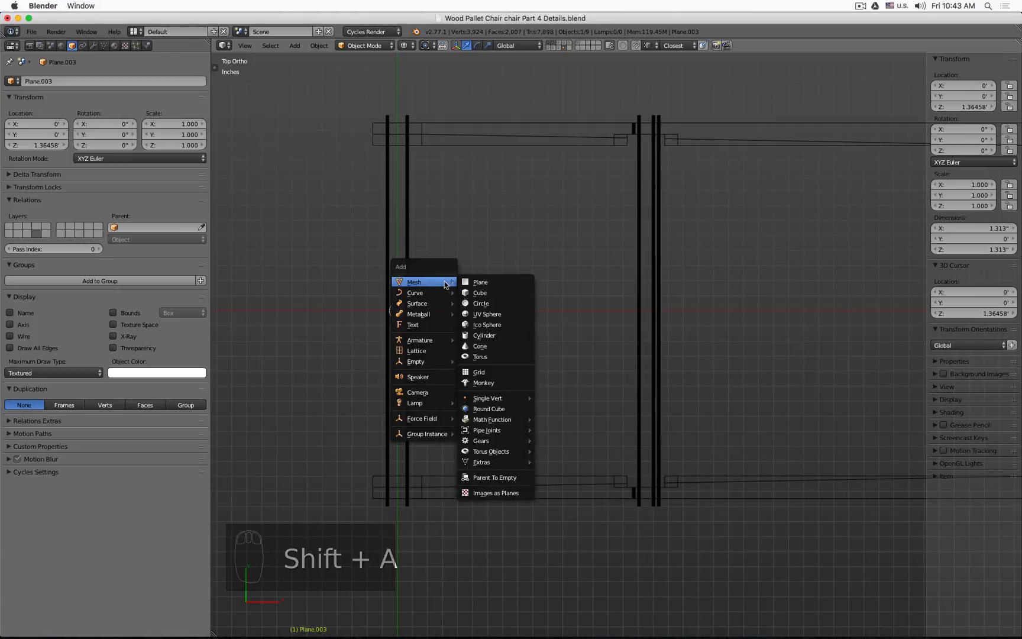
click(527, 282)
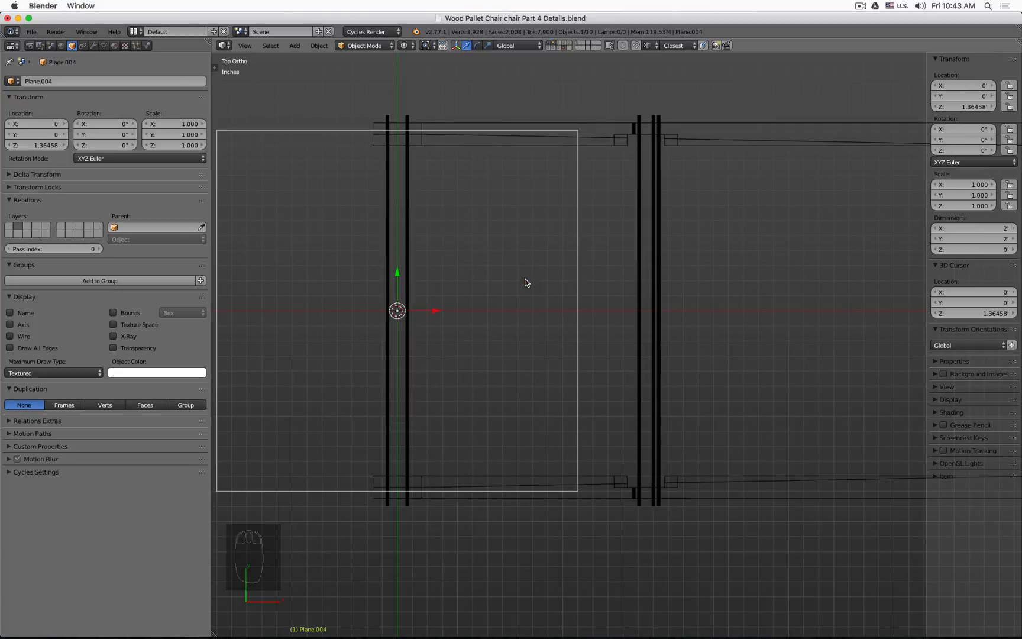
shift+middle_drag(412, 178, 502, 161)
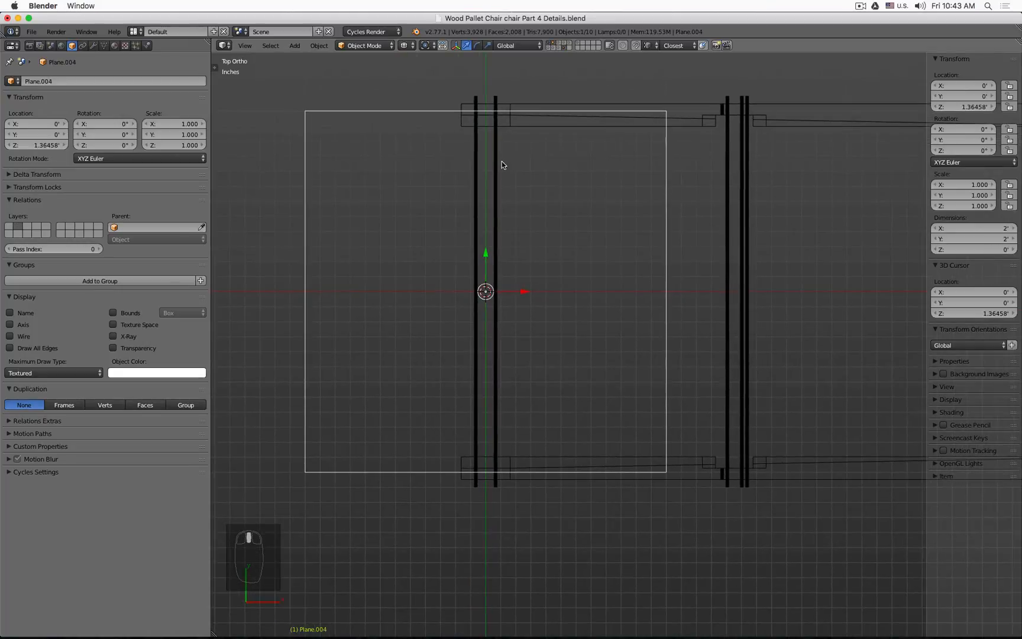
key(Tab)
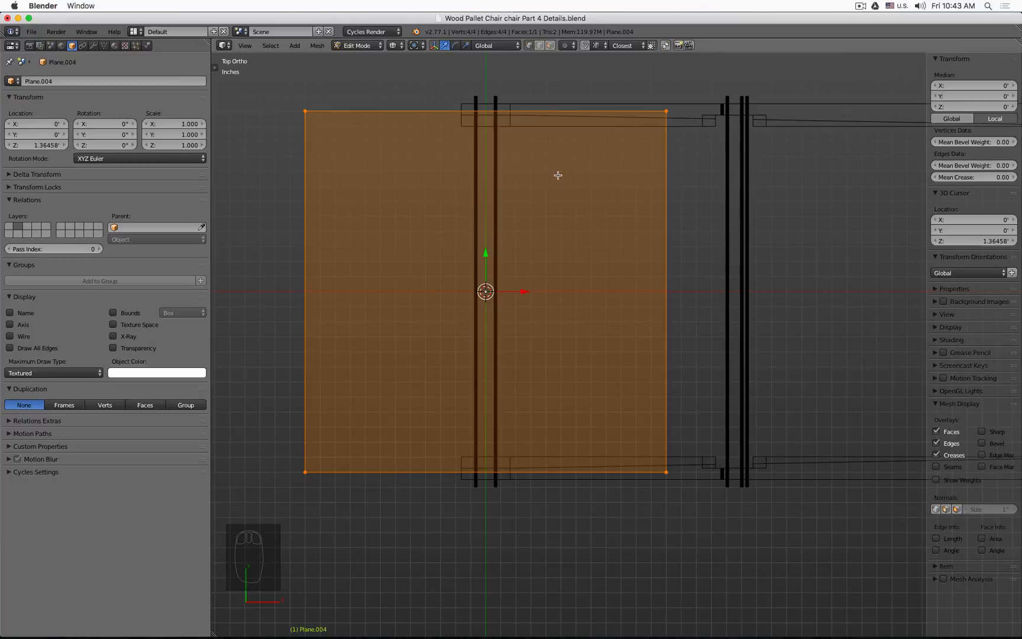
key(s)
key(y)
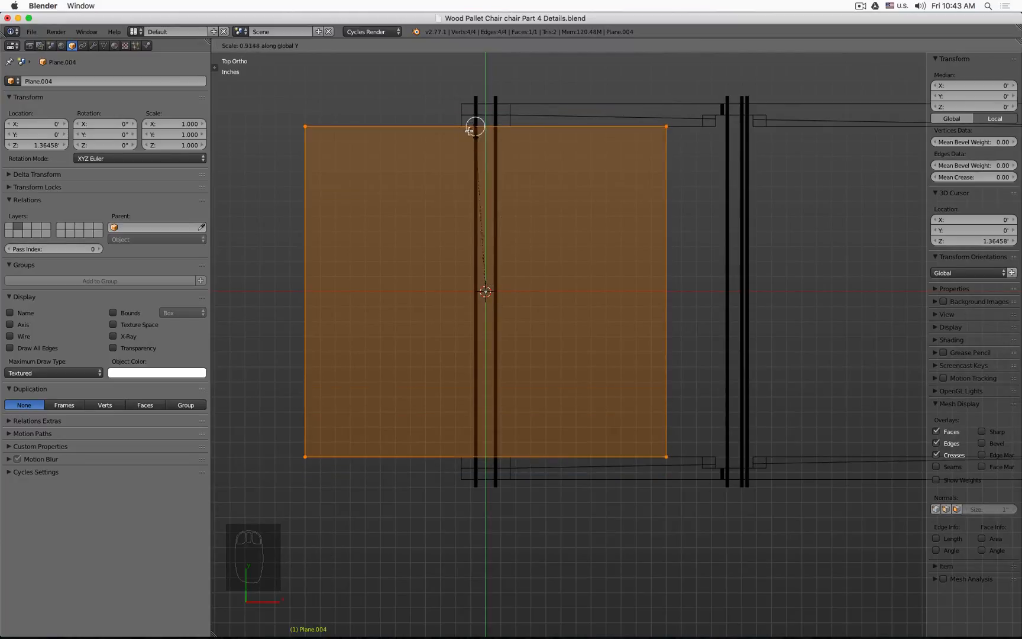
click(495, 146)
shift+middle_drag(555, 226, 519, 231)
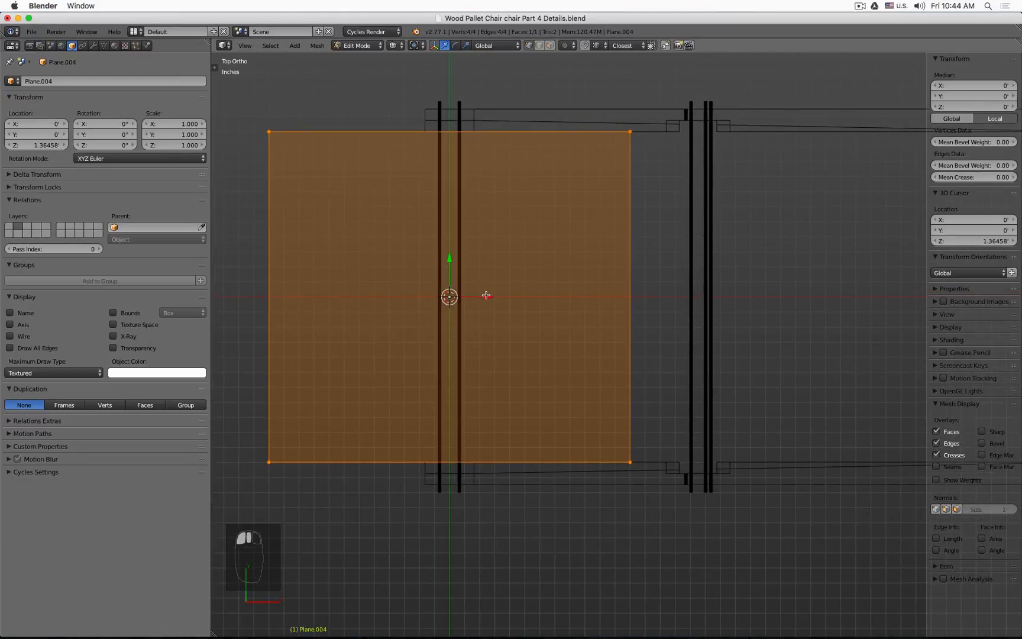
drag(489, 295, 628, 291)
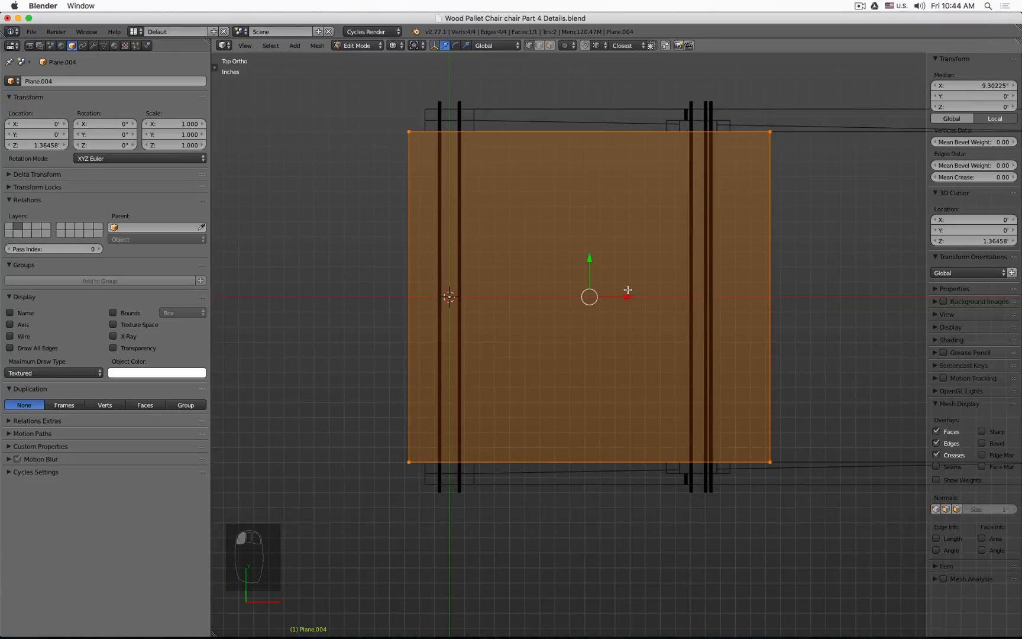
Step: Loop-cut the plane across its middle and delete the new cut's vertices
scroll(597, 254, down, 1)
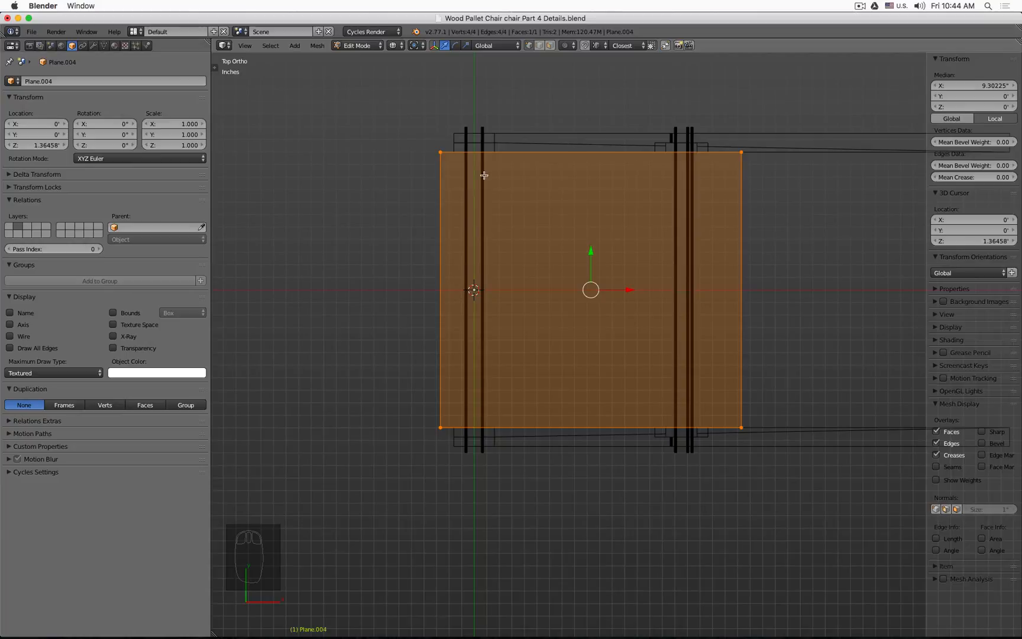
key(ctrl+r)
click(450, 288)
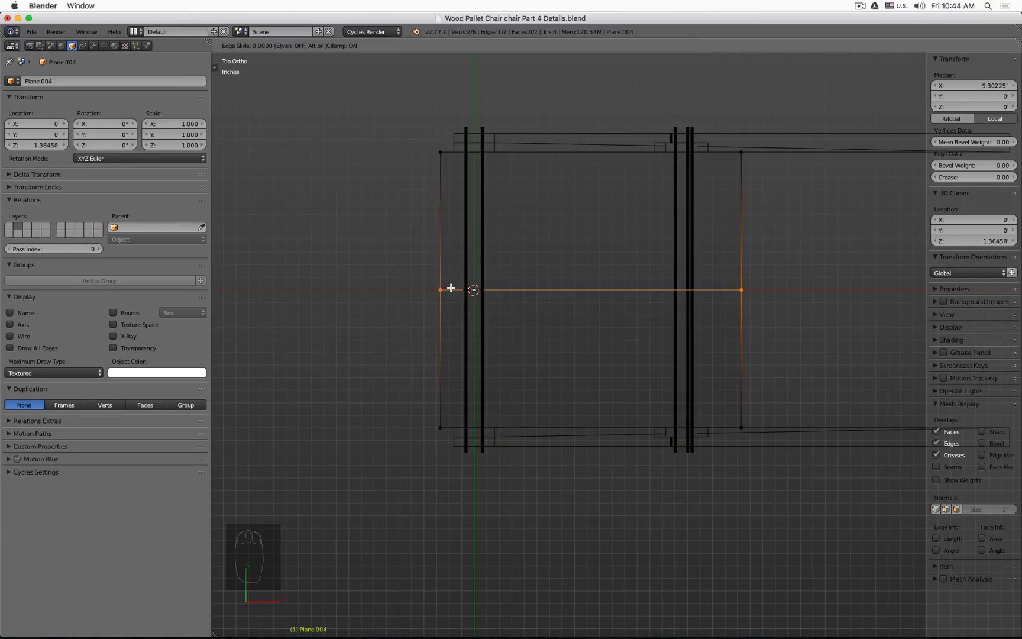
click(451, 287)
key(x)
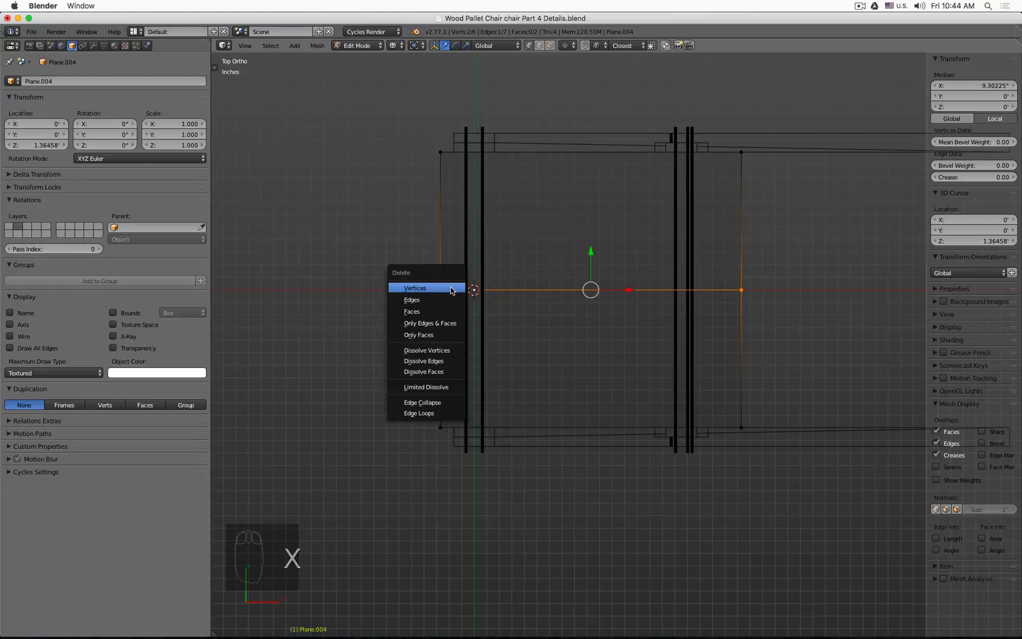
click(450, 286)
Step: Box-select the plane's lower edge and delete its vertices, leaving only the upper edge
key(b)
drag(401, 372, 785, 514)
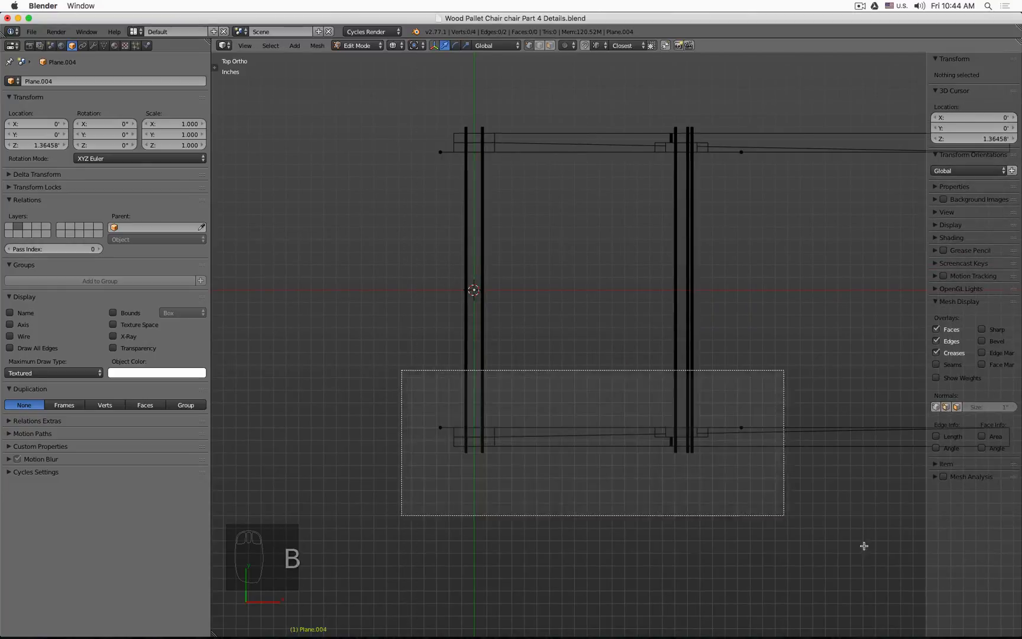
key(x)
click(744, 244)
Step: Select the remaining edge and extrude it a short distance along Y, then inspect it in solid view
scroll(576, 203, up, 5)
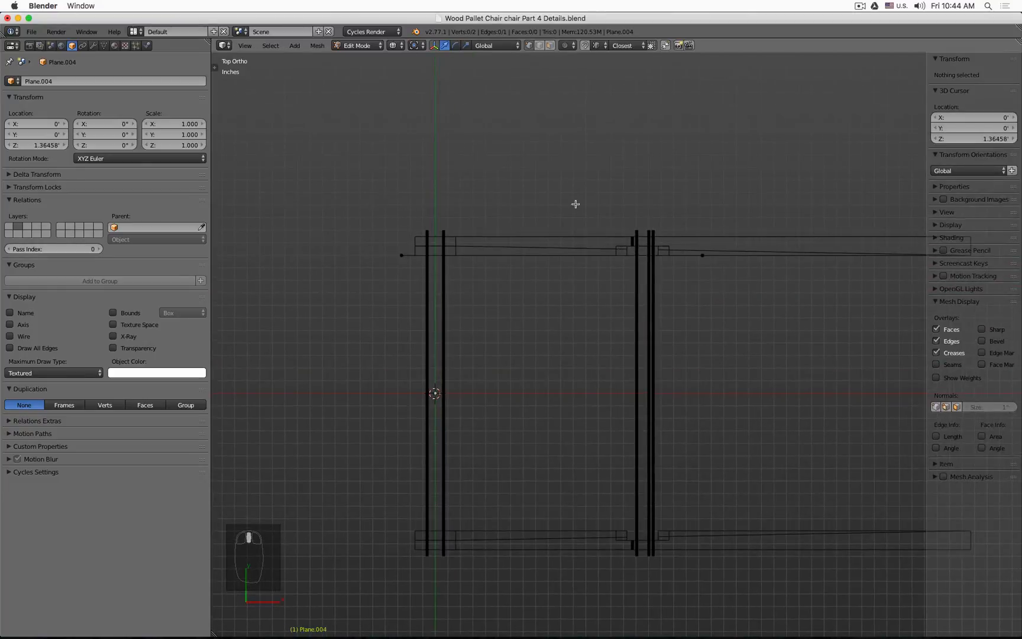
key(a)
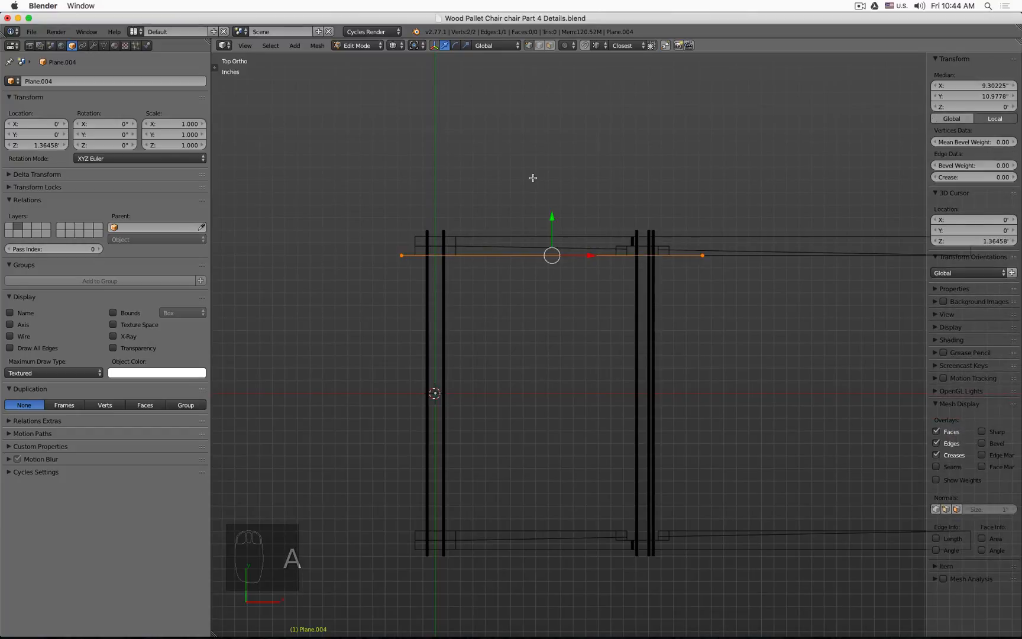
scroll(589, 217, up, 2)
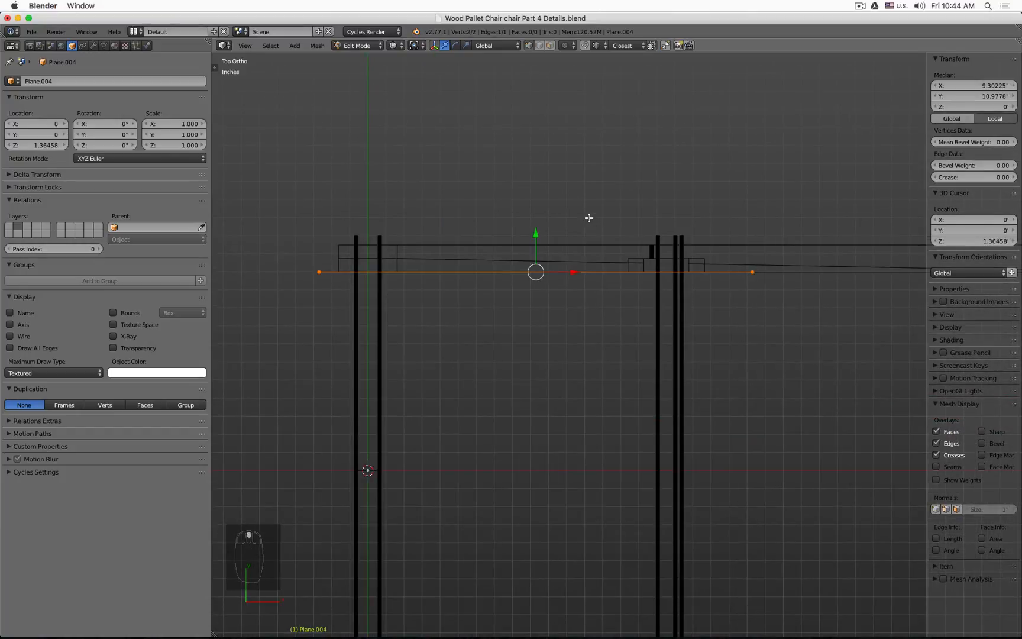
key(e)
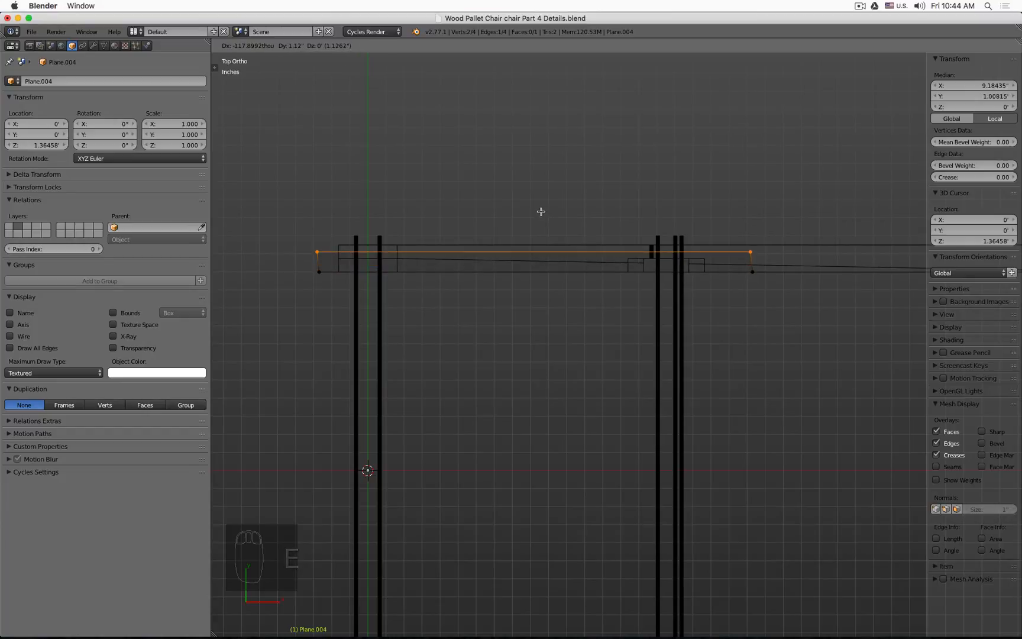
key(y)
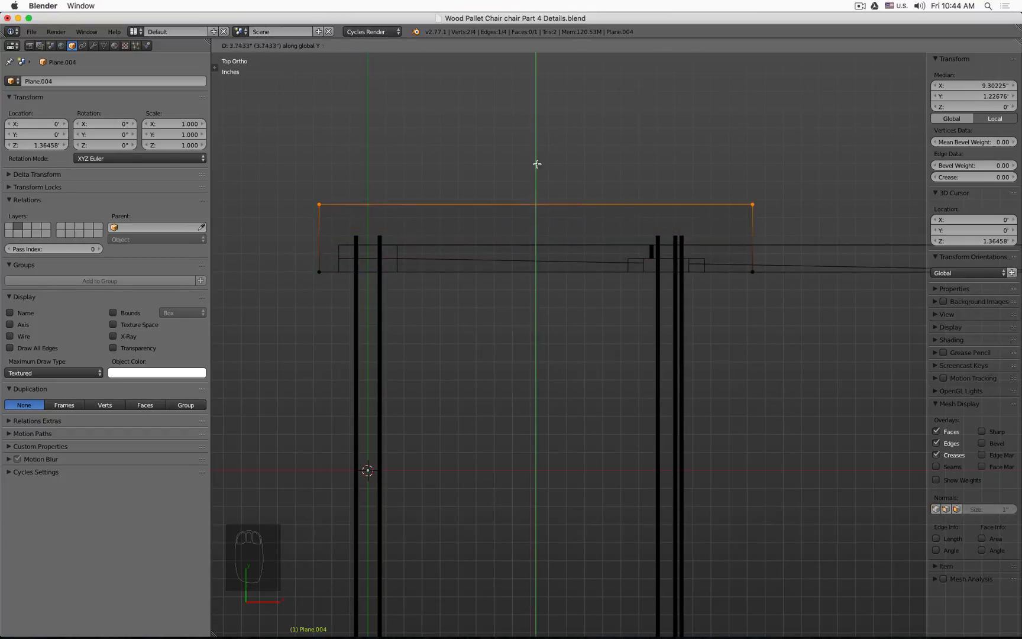
click(339, 244)
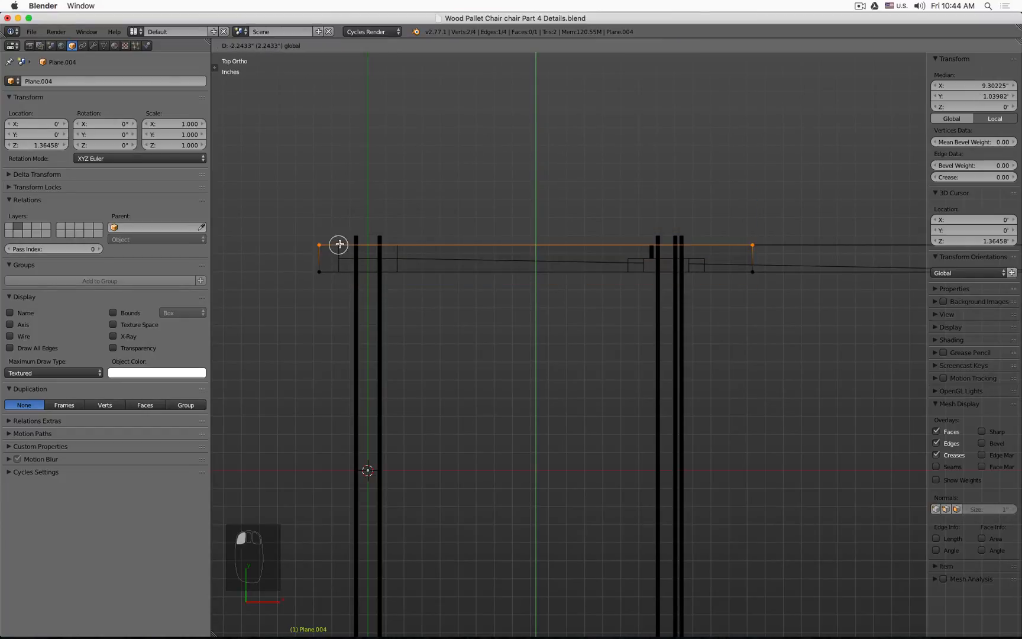
scroll(339, 244, down, 2)
mouse_move(341, 243)
middle_down()
mouse_move(452, 251)
mouse_move(458, 273)
middle_up()
scroll(458, 272, up, 5)
key(z)
scroll(482, 277, down, 5)
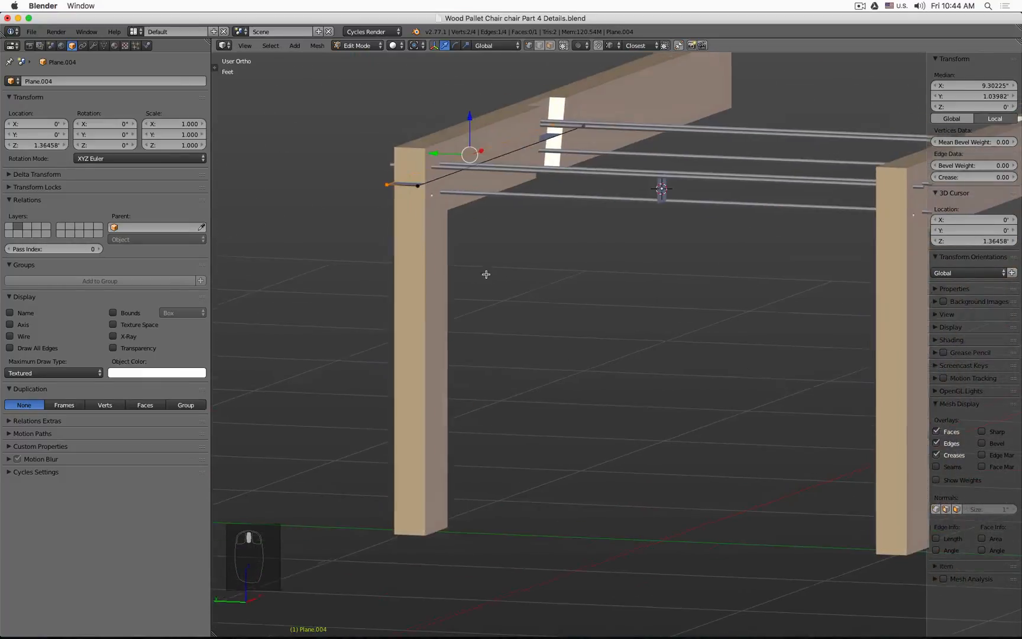
Step: Lower the plane along Z in object mode so it sits on top of the seat frame
scroll(482, 276, up, 4)
key(Tab)
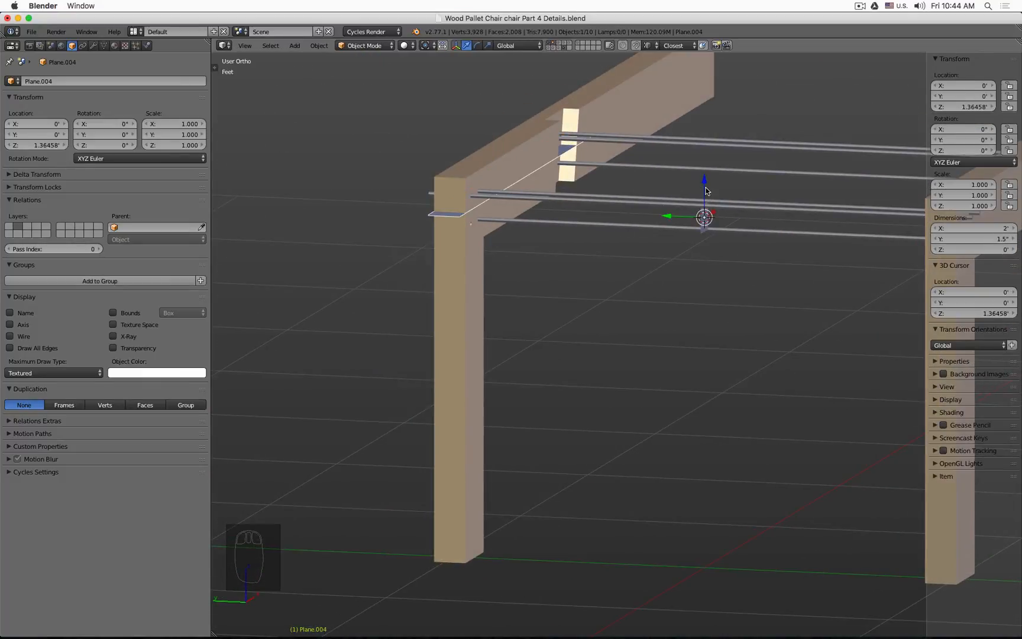
drag(703, 181, 709, 222)
middle_drag(709, 222, 668, 226)
drag(740, 229, 746, 218)
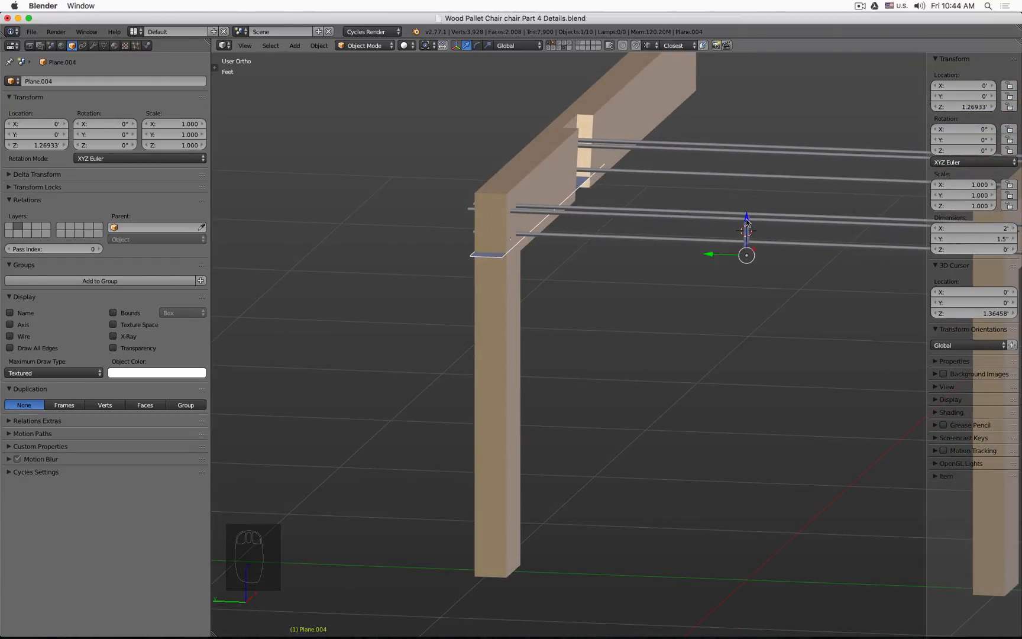
Step: Select the whole plane in edit mode and extrude it downward about 2.26 inches around the seat frame
scroll(575, 183, up, 2)
key(Tab)
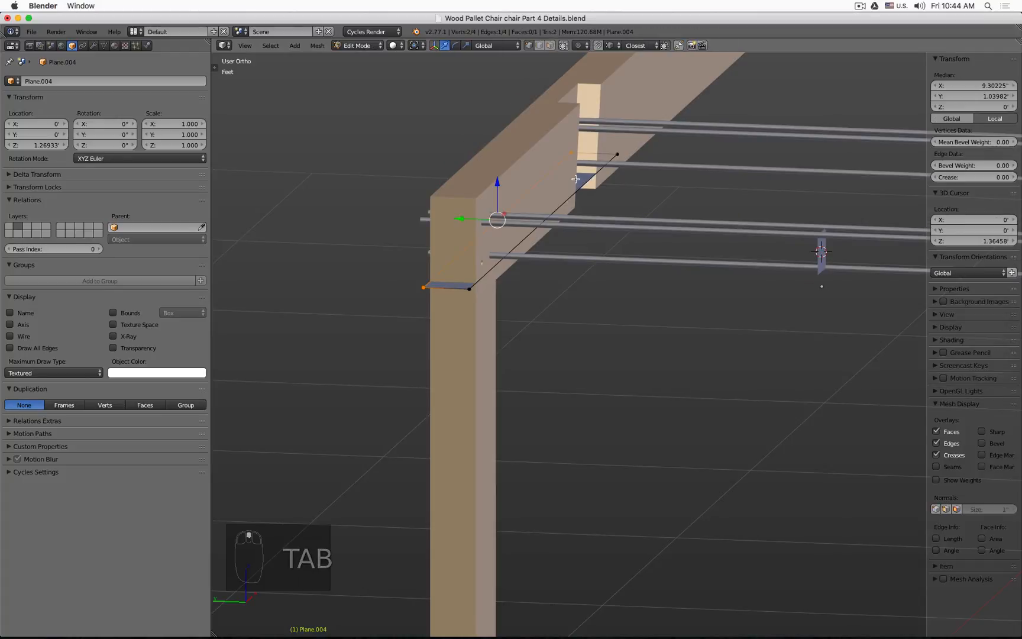
key(a)
key(a)
key(a)
key(a)
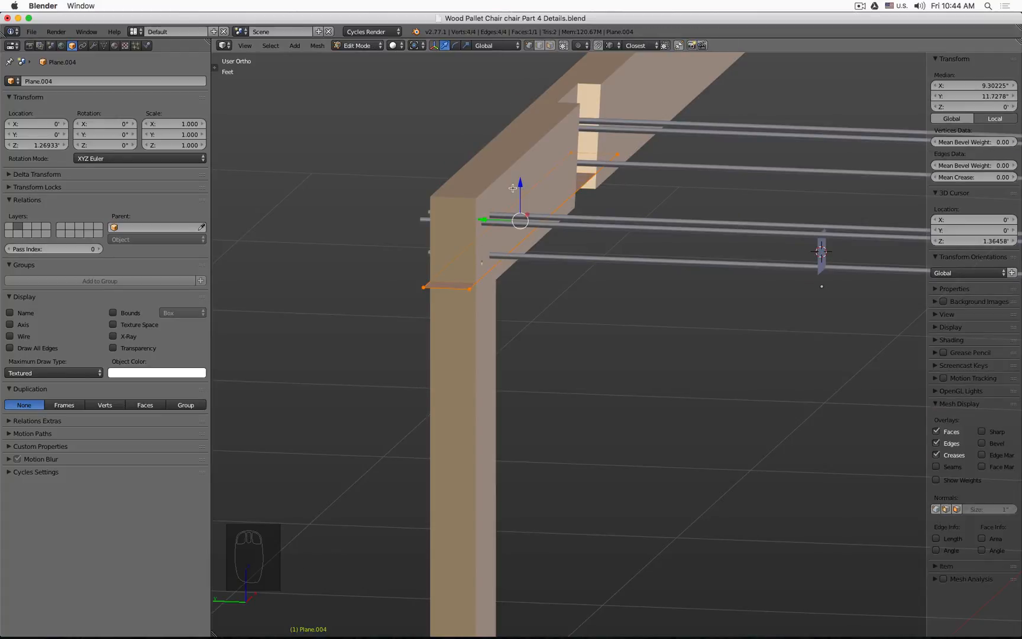
key(e)
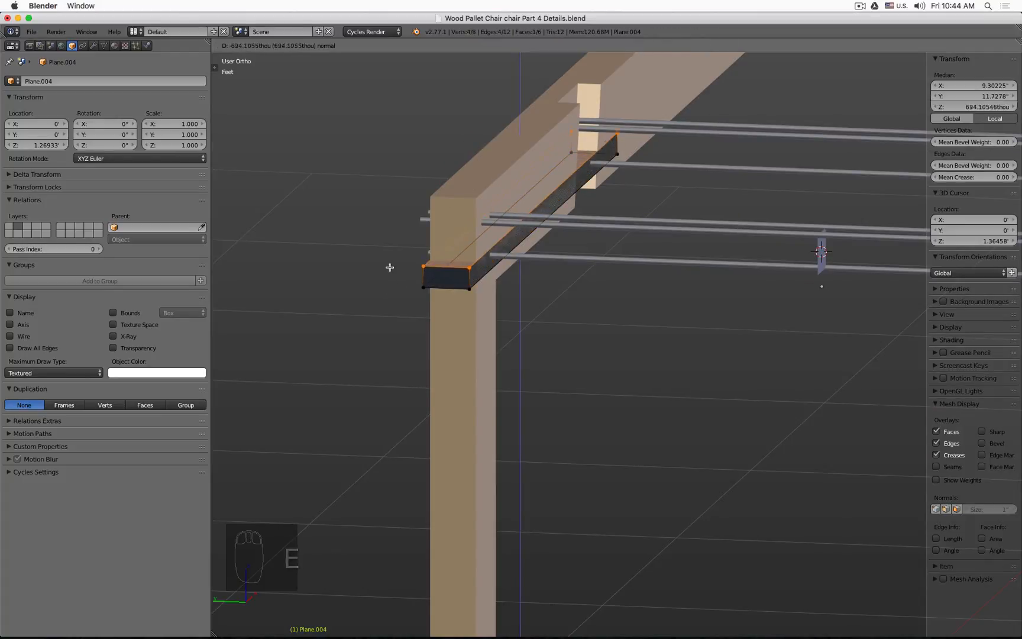
click(389, 221)
Step: Inspect the extruded box over the seat frame in wireframe and solid views from close up
scroll(388, 221, down, 2)
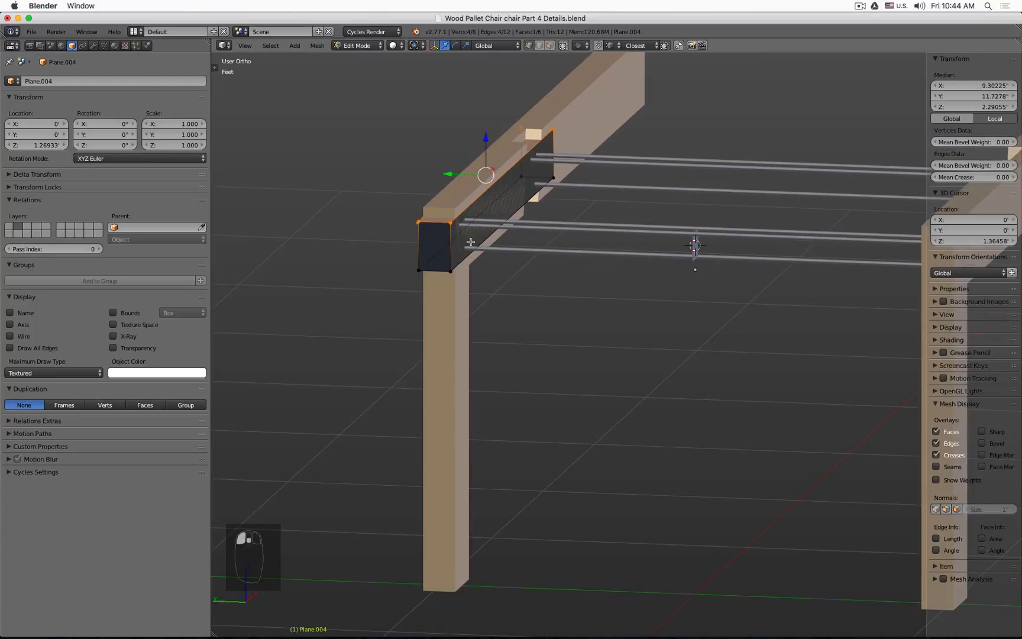
key(a)
key(a)
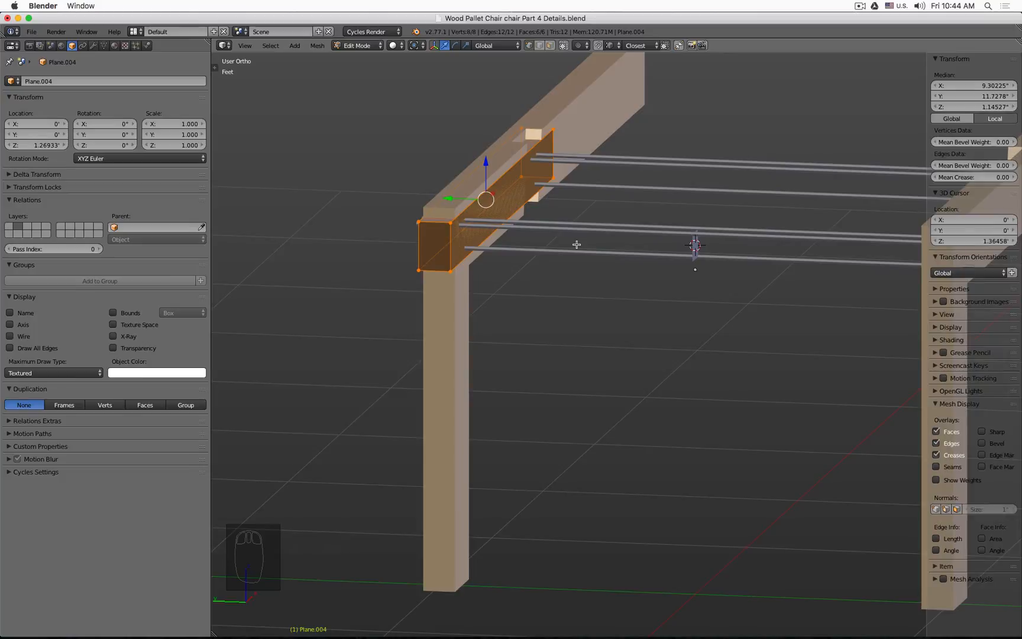
key(z)
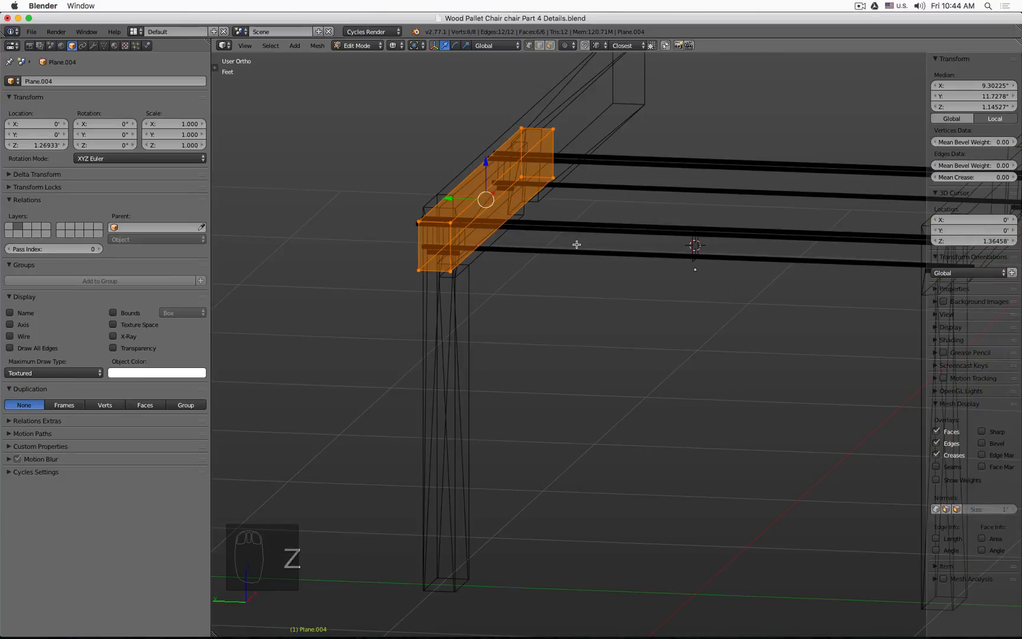
key(Tab)
key(z)
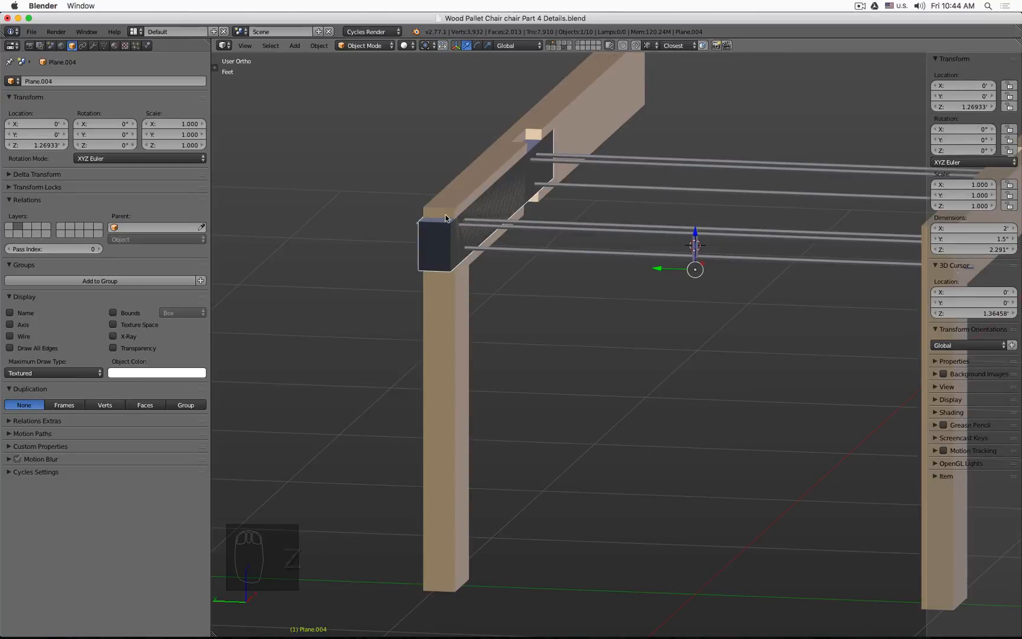
scroll(405, 223, up, 6)
scroll(474, 219, down, 6)
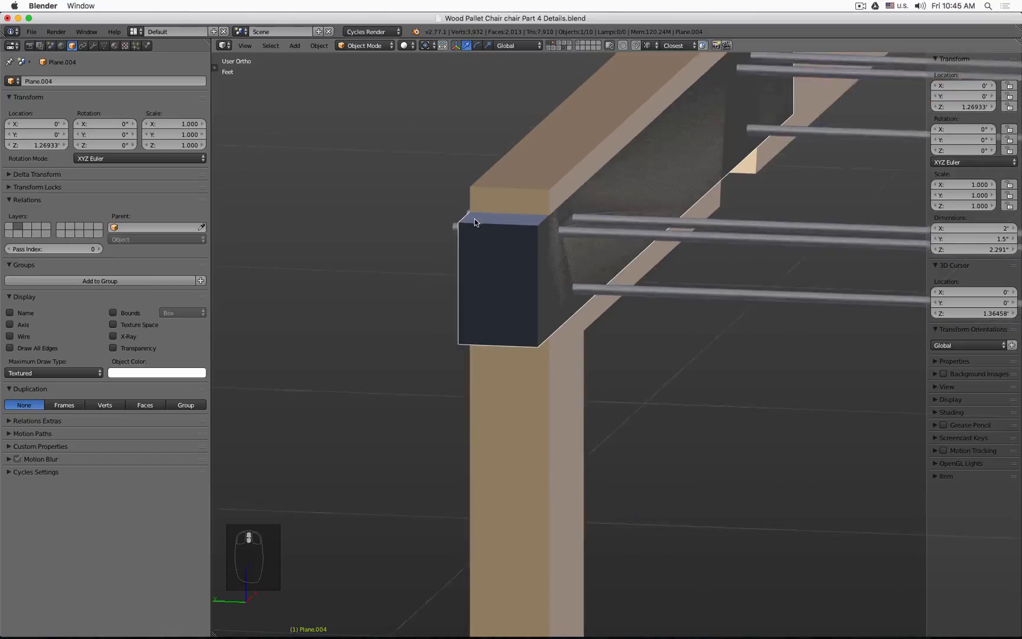
Step: Show face normals in edit mode, switch to front view and recalculate the box's normals
key(Tab)
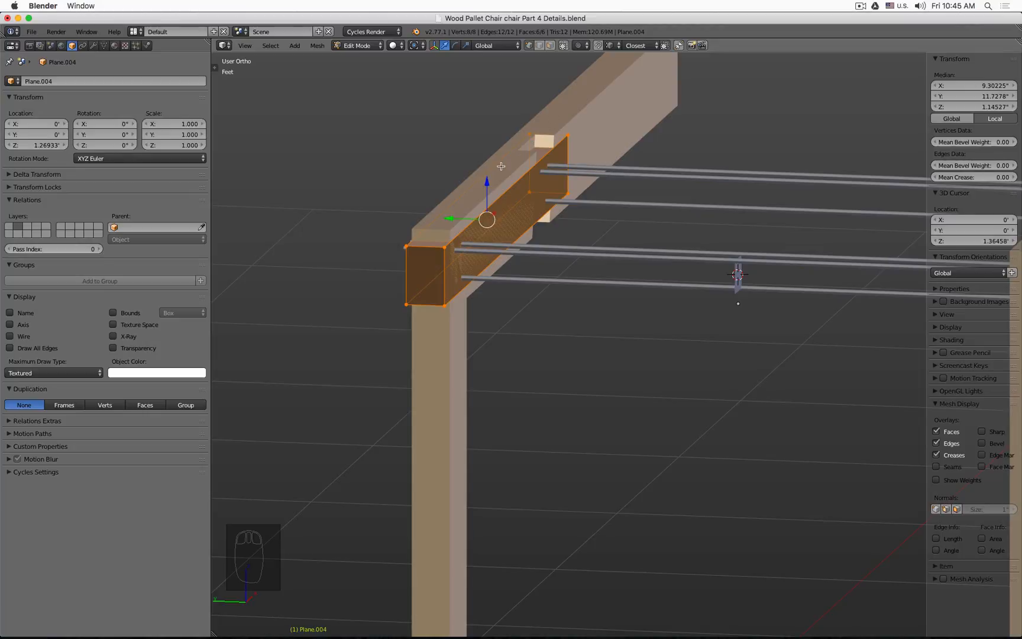
click(957, 508)
key(z)
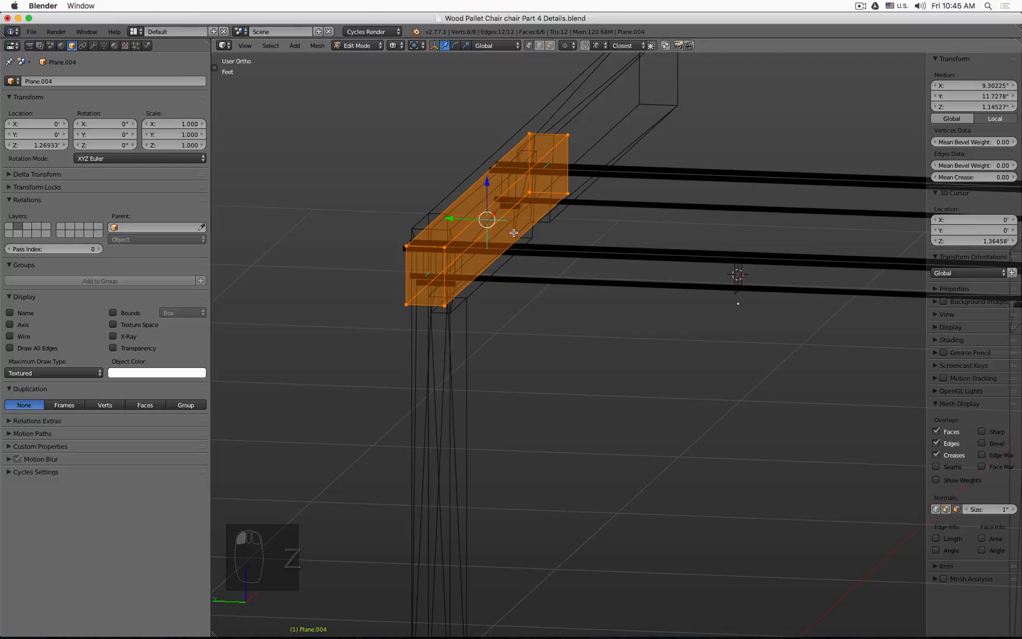
key(KP_1)
shift+middle_drag(428, 174, 847, 262)
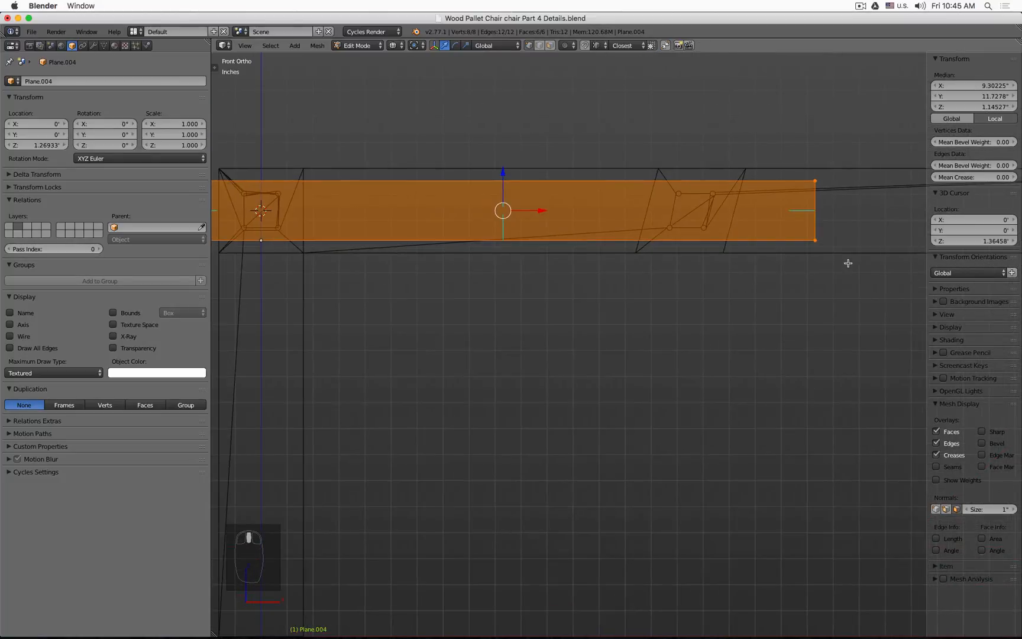
shift+middle_drag(236, 241, 540, 253)
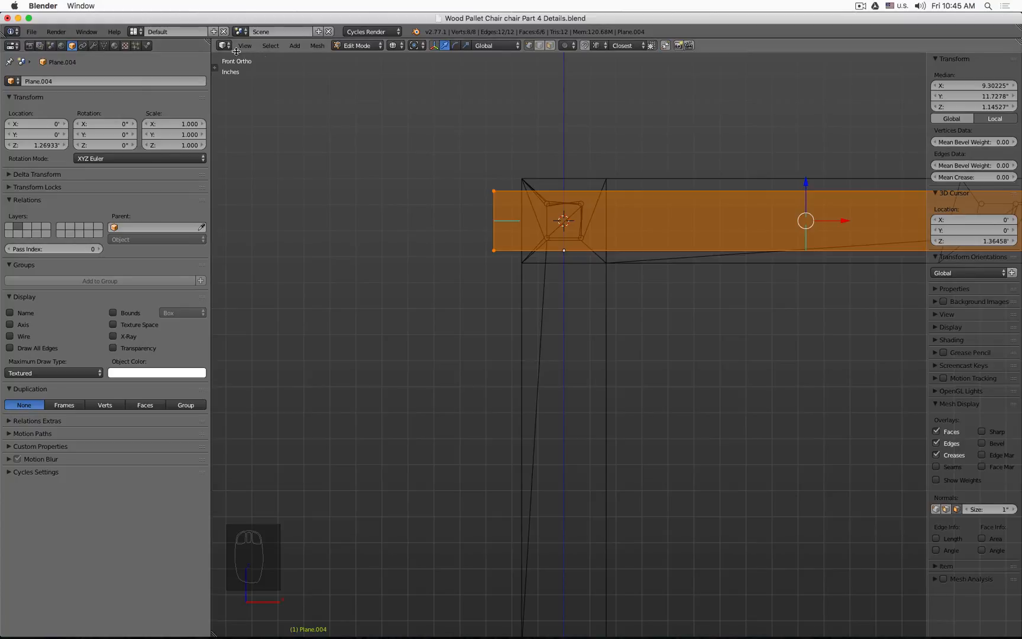
click(215, 67)
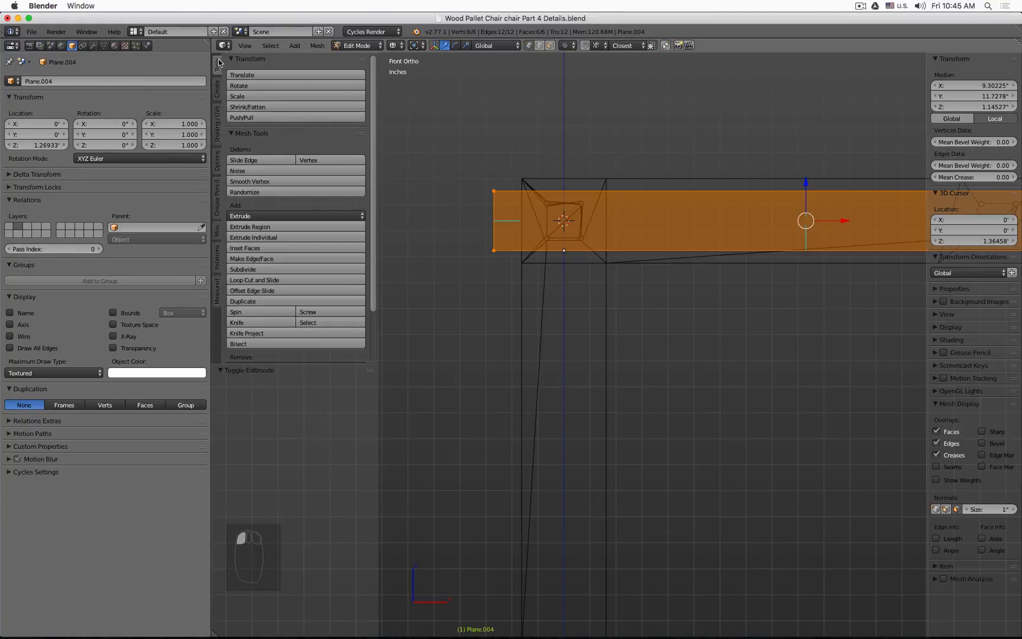
click(217, 124)
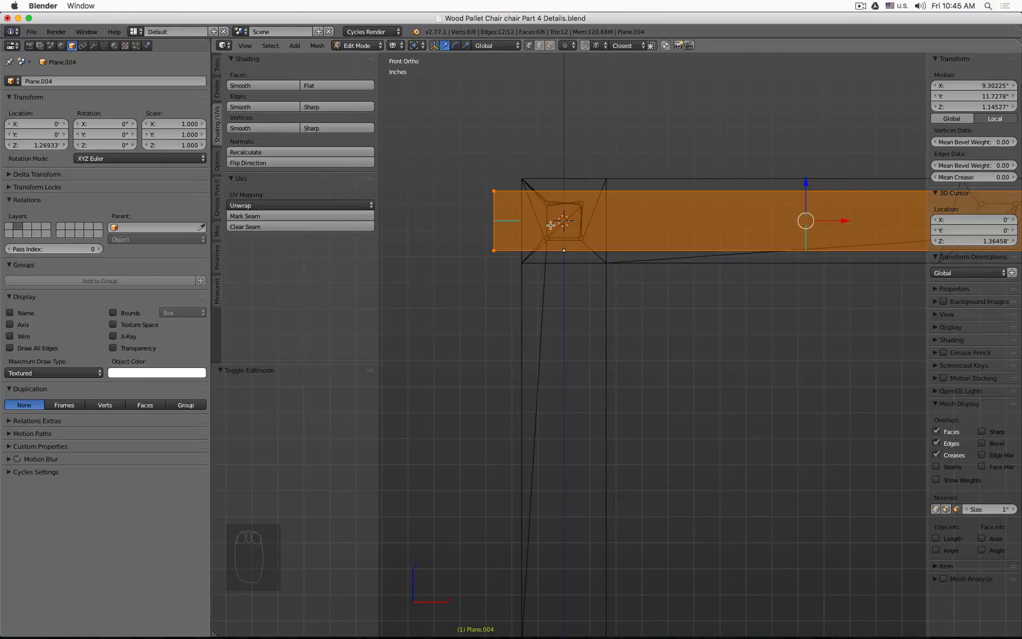
click(266, 151)
Step: Hide the normals display, close the tool shelf, return to solid shading and leave edit mode
click(959, 509)
scroll(704, 304, down, 5)
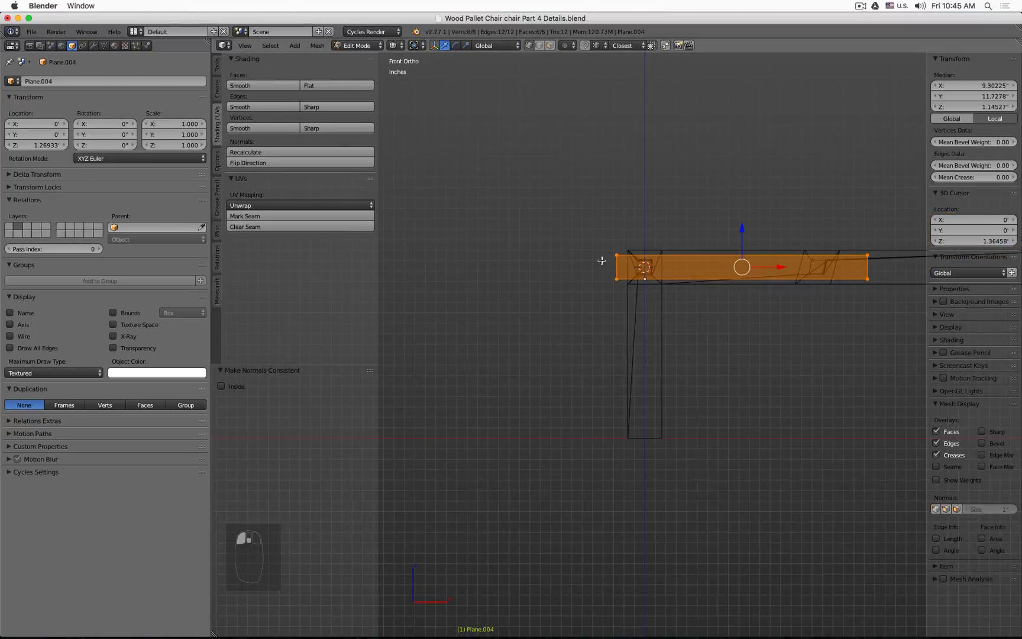
middle_drag(601, 260, 694, 304)
key(t)
key(z)
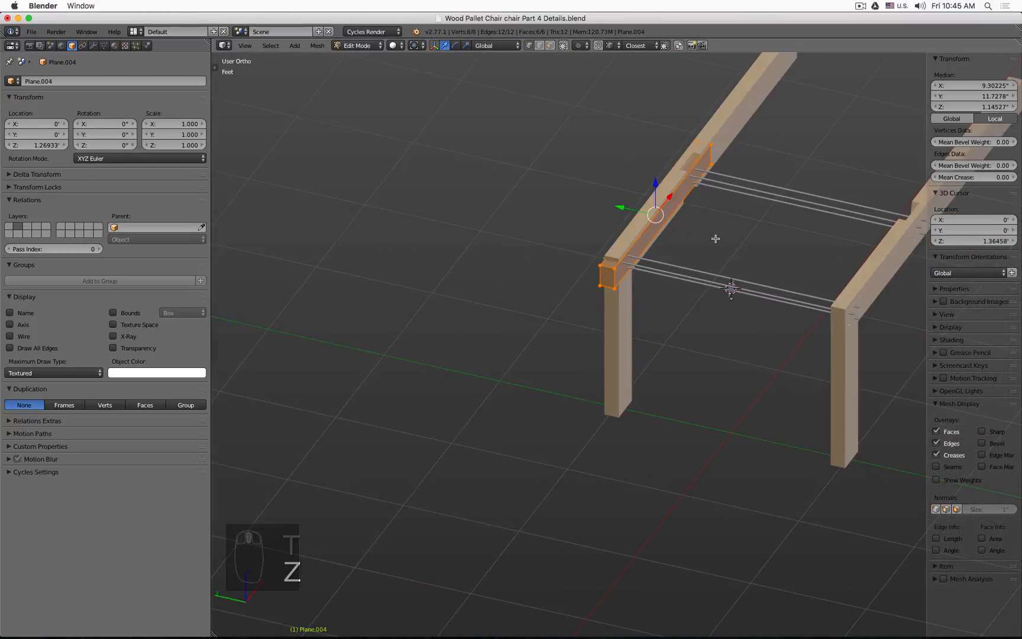
scroll(718, 207, up, 4)
key(Tab)
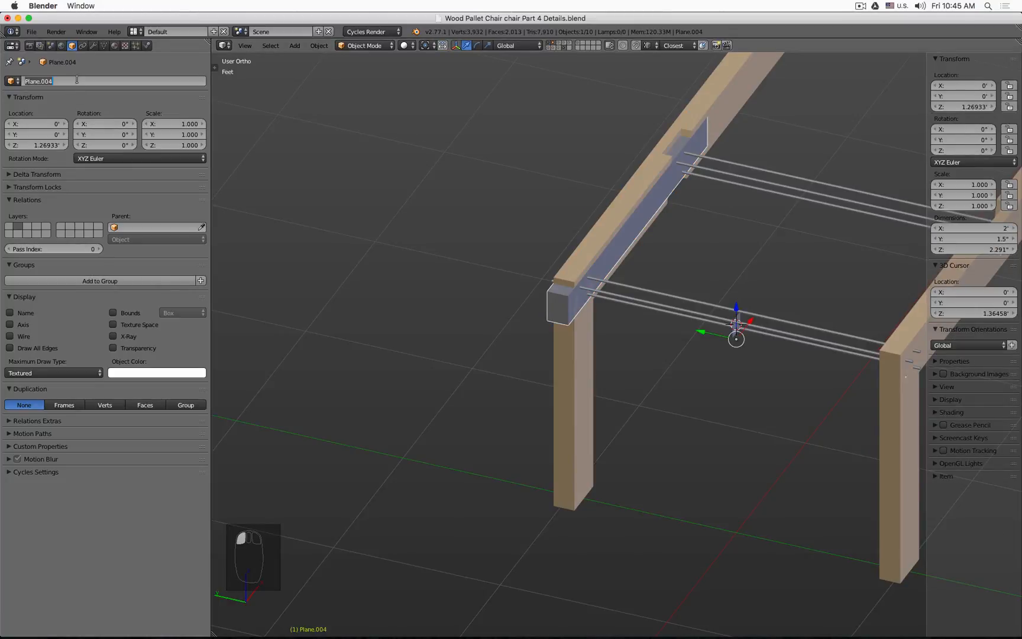
Step: Rename the box object to Boolean Dowel Trim
text(Dow)
key(BackSpace)
key(BackSpace)
key(BackSpace)
text(Boole)
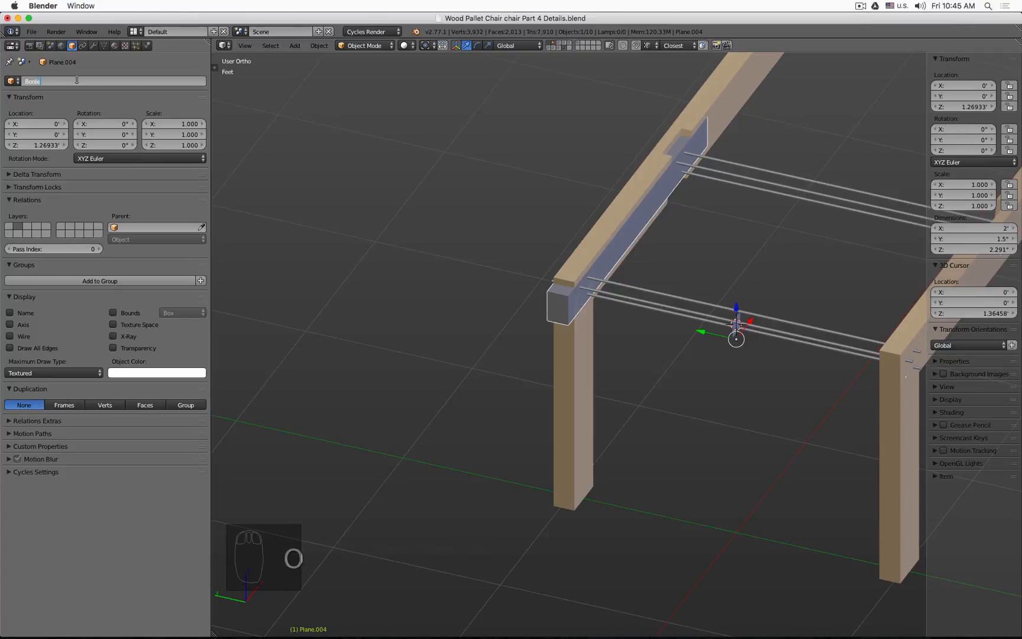
text(an B)
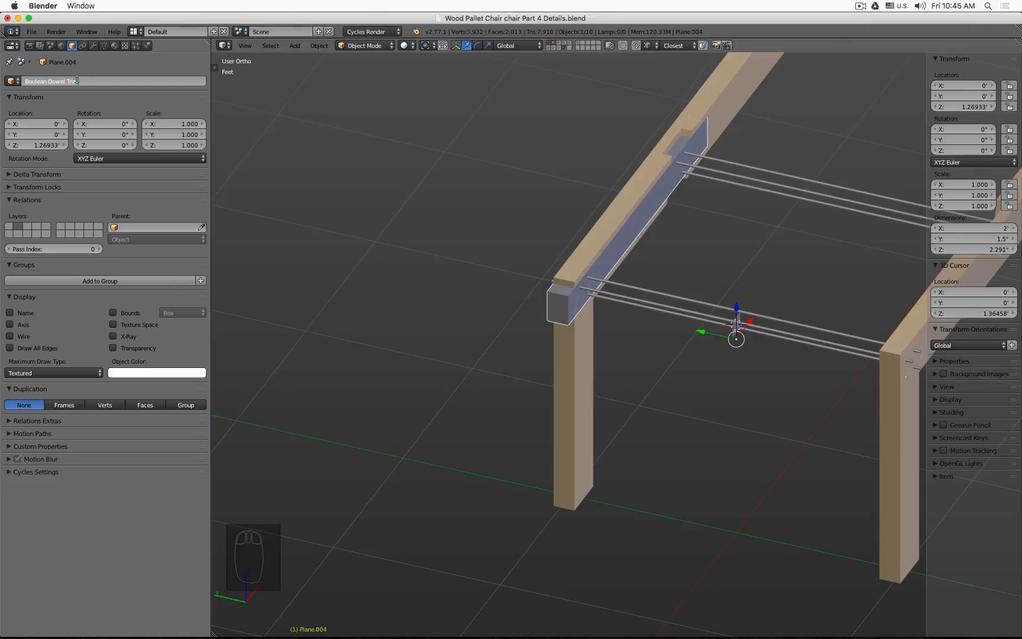
key(Return)
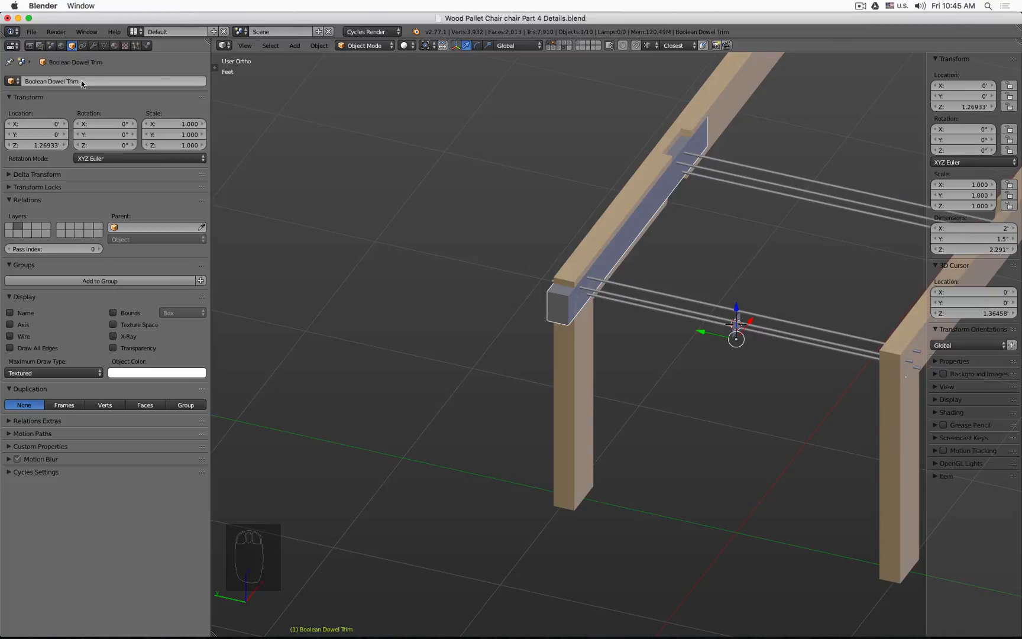
Step: Examine the small upright plane at the middle of the dowels, then reselect the Boolean Dowel Trim box
click(93, 46)
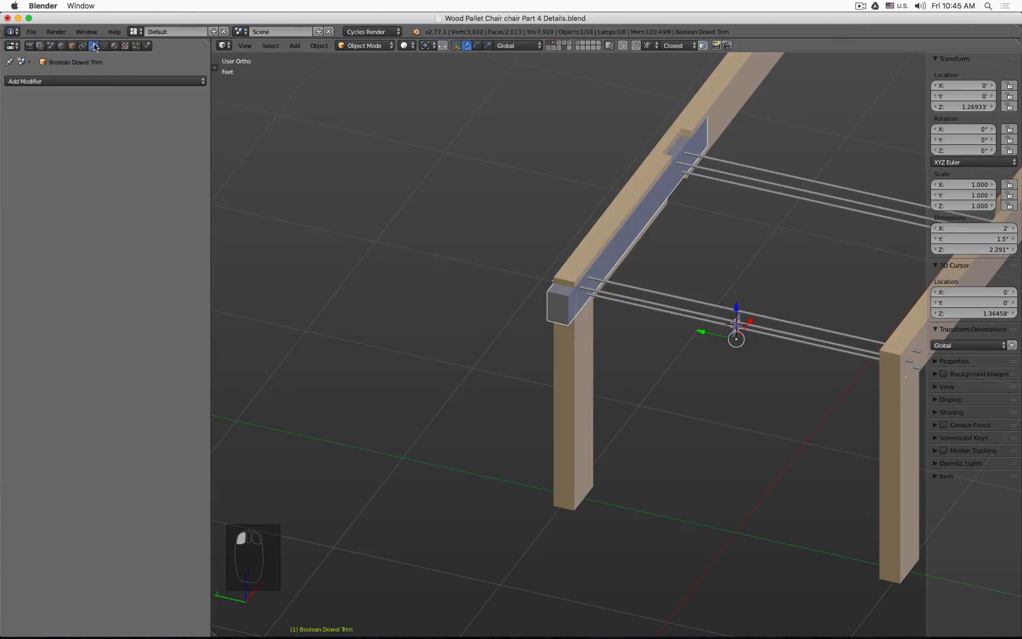
click(109, 81)
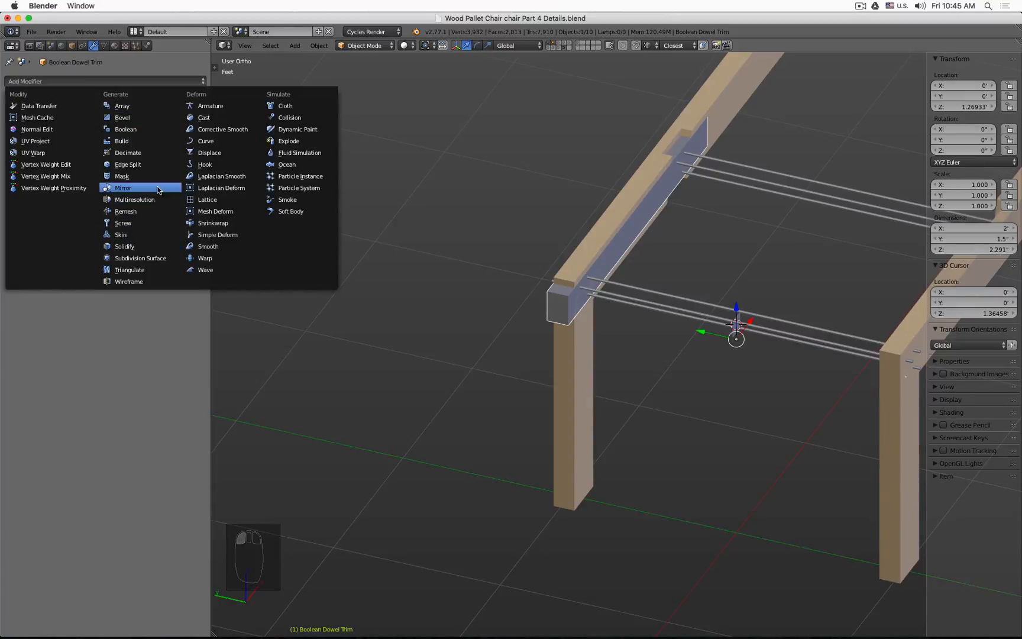
middle_drag(499, 237, 480, 211)
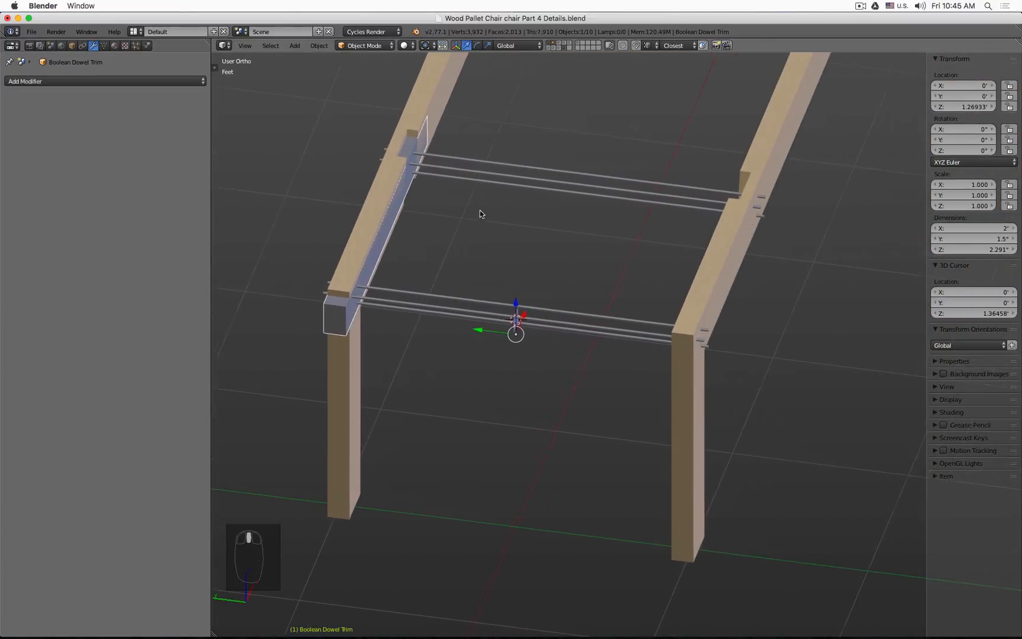
scroll(513, 325, up, 6)
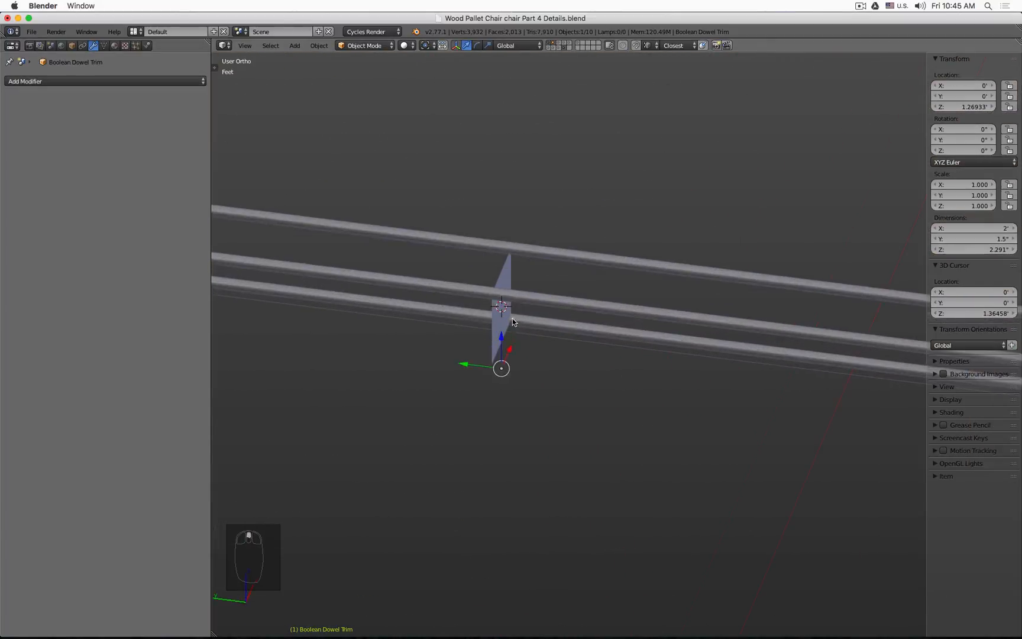
click(509, 283)
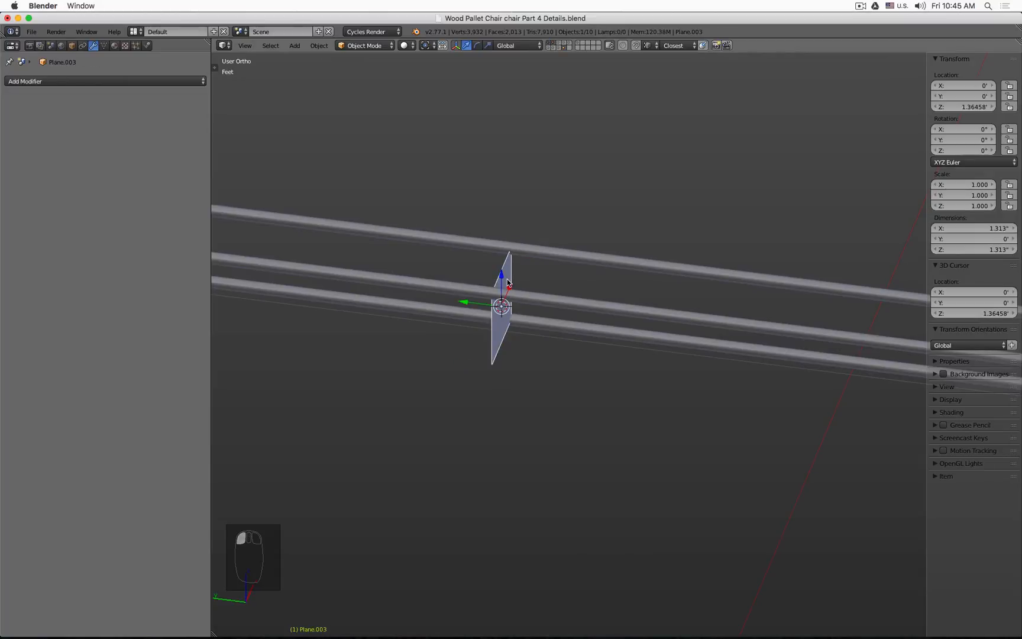
middle_drag(509, 283, 509, 284)
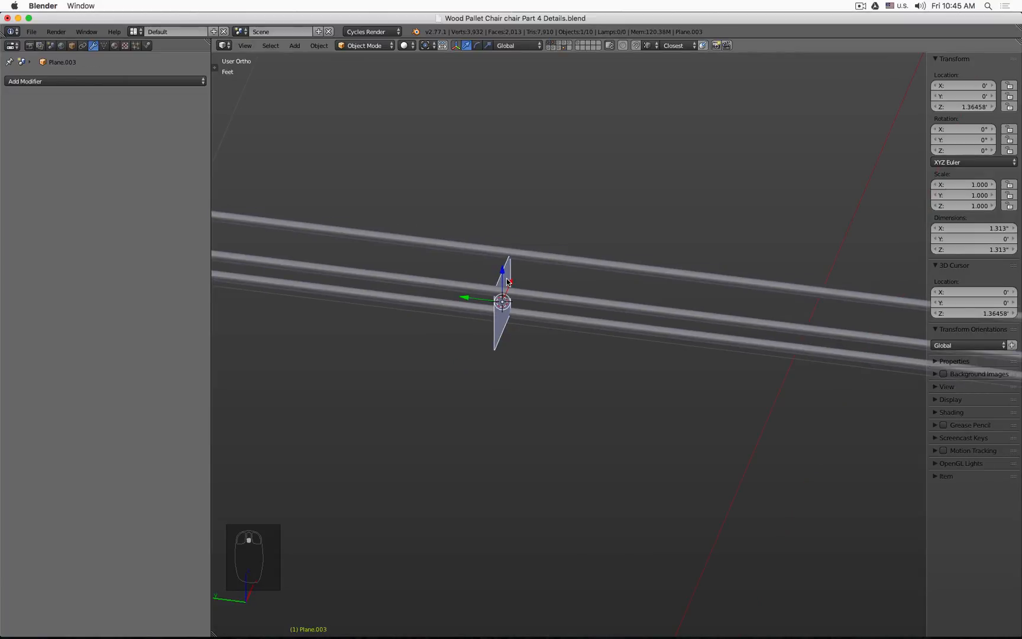
scroll(507, 282, down, 6)
click(231, 282)
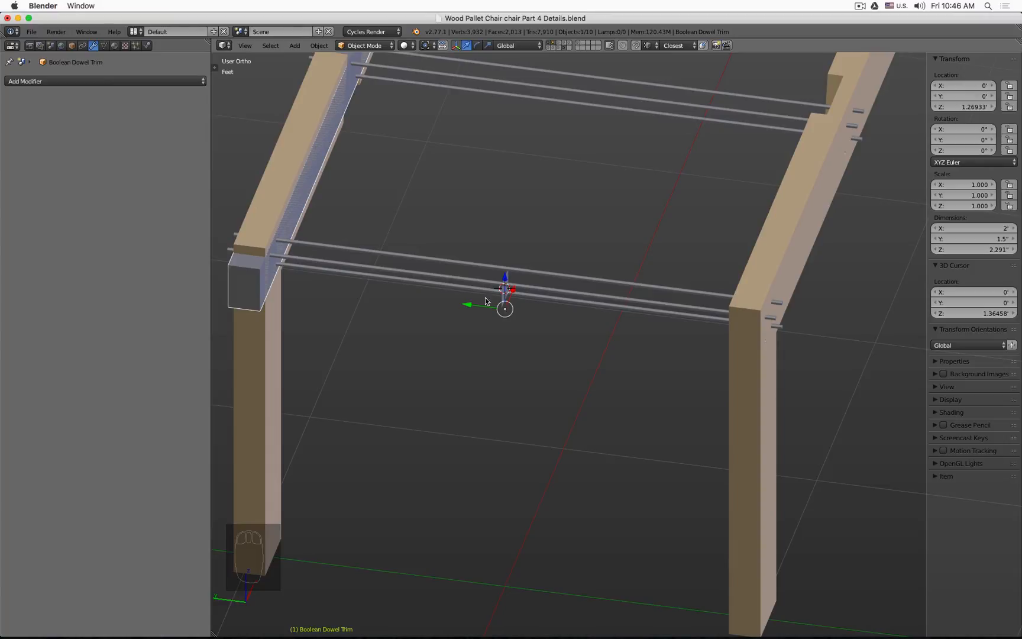
Step: Add a Mirror modifier to the Boolean Dowel Trim box, mirroring on the Y axis only
click(151, 81)
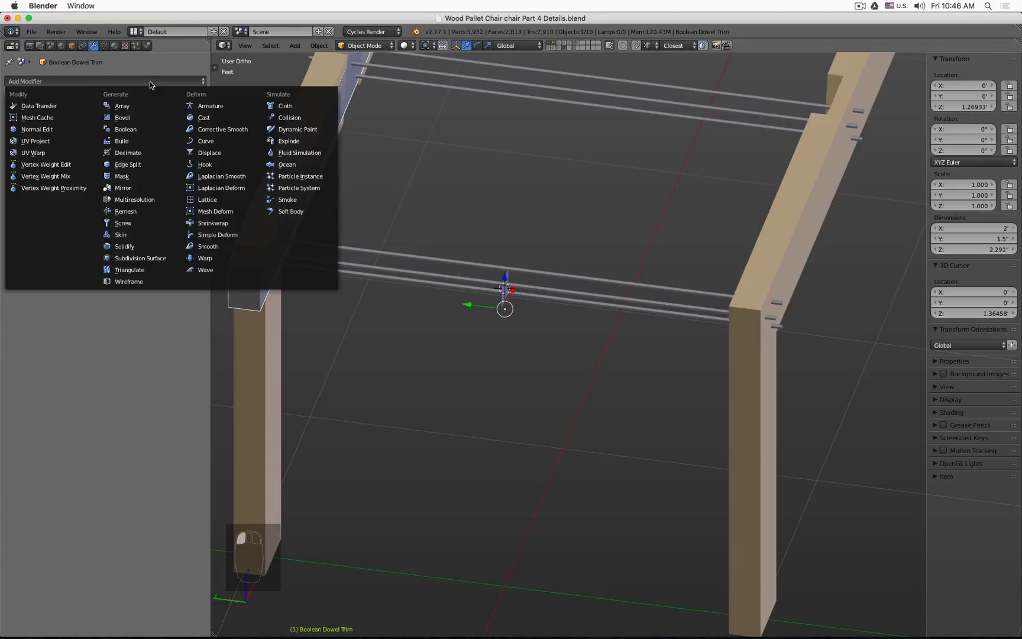
click(147, 188)
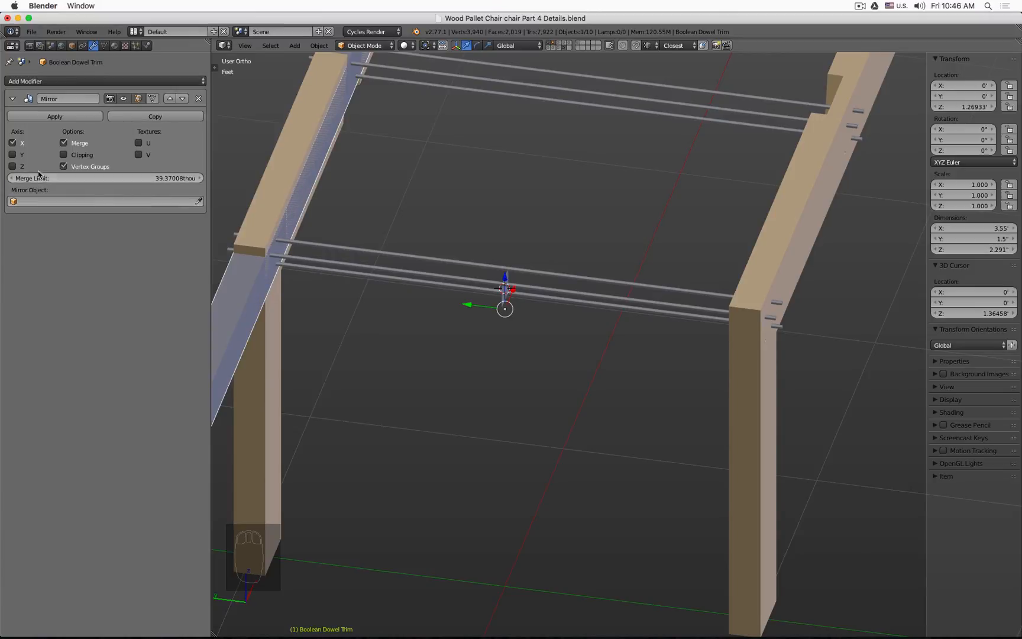
click(12, 143)
click(12, 155)
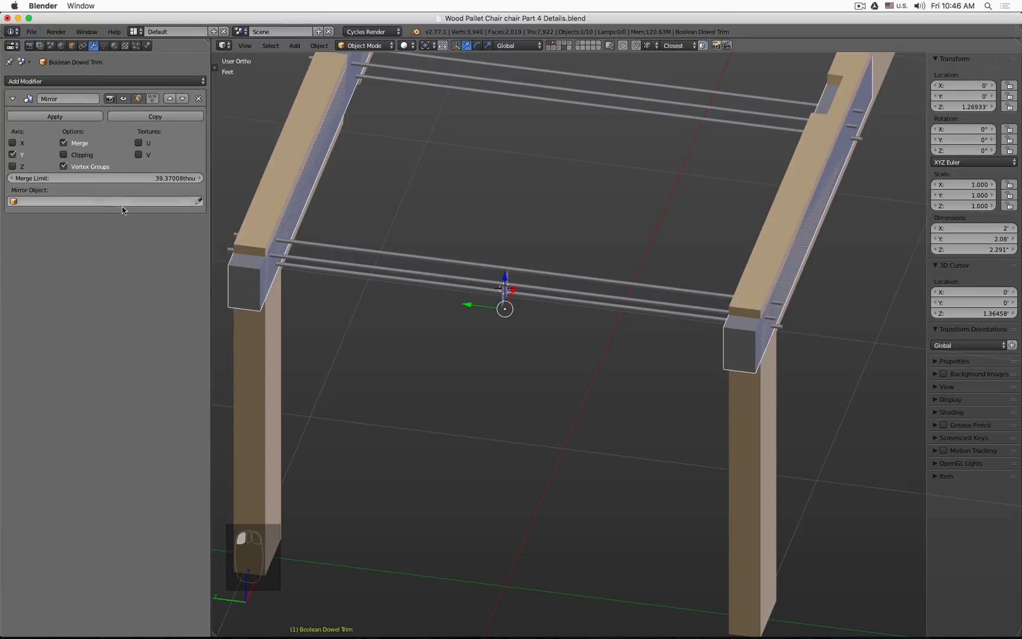
Step: Show the layer with the Mirror Axis 20.4 Degrees object, select it, and add the chair's layer to the view
click(548, 48)
click(503, 596)
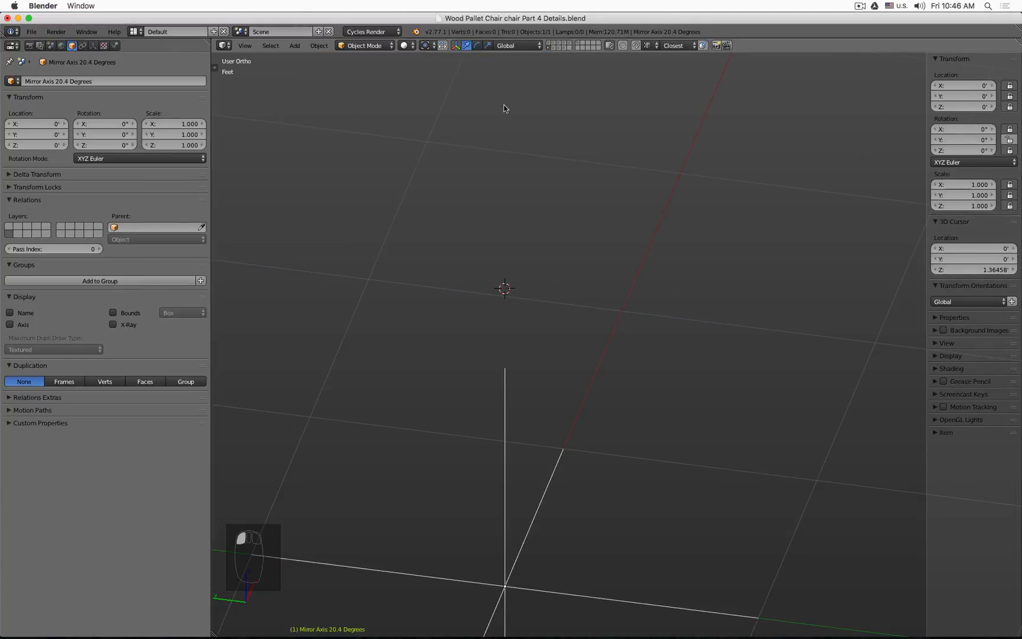
click(559, 46)
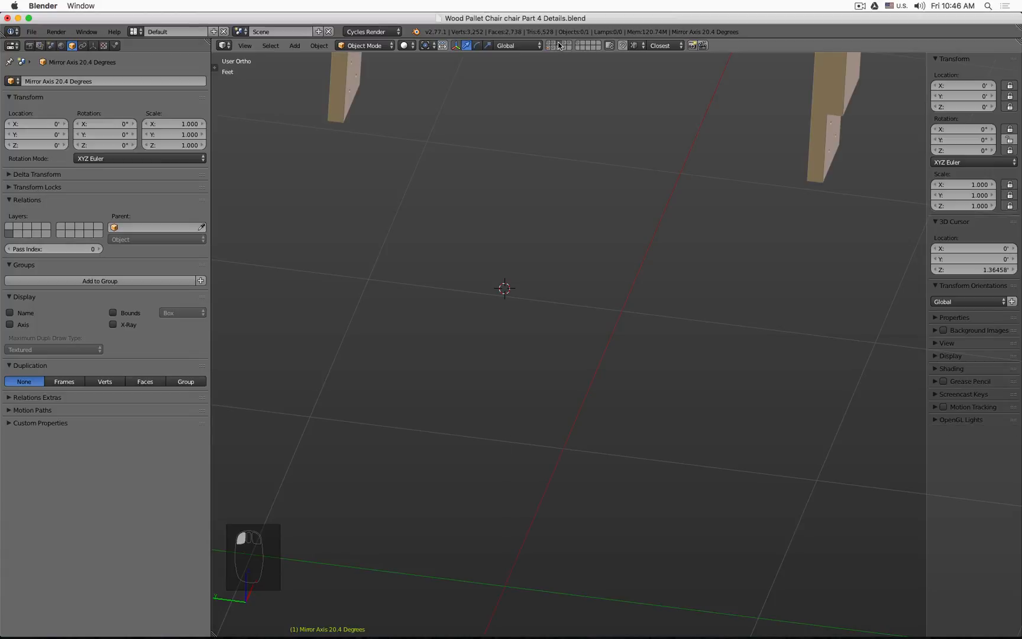
Step: Show the dowel layers together with the chair's layer and select the Boolean Dowel Trim box
click(555, 46)
click(564, 48)
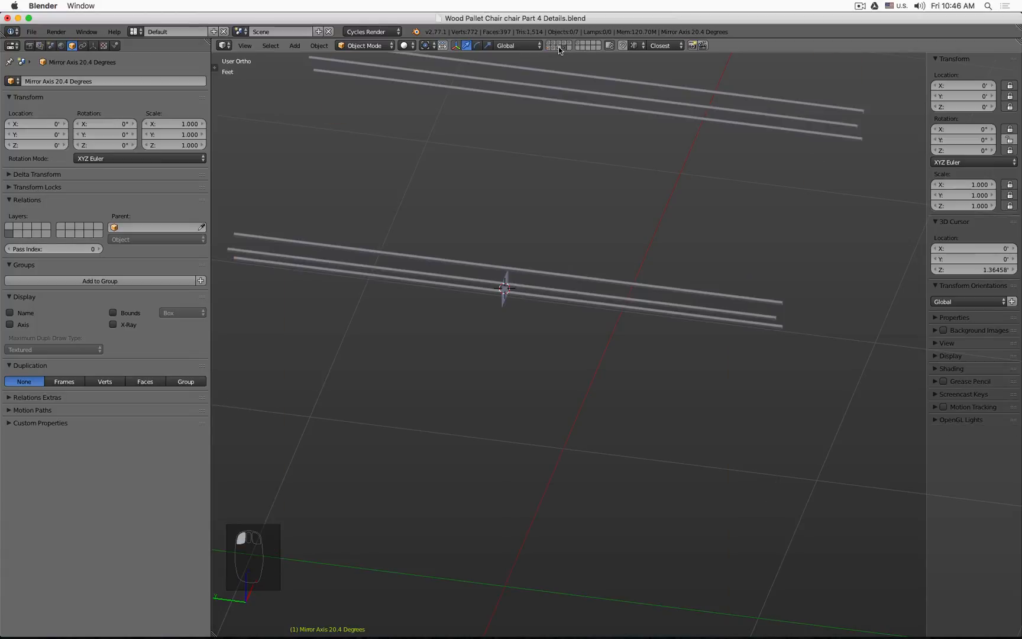
shift+click(558, 47)
shift+click(550, 43)
shift+click(555, 43)
shift+click(560, 45)
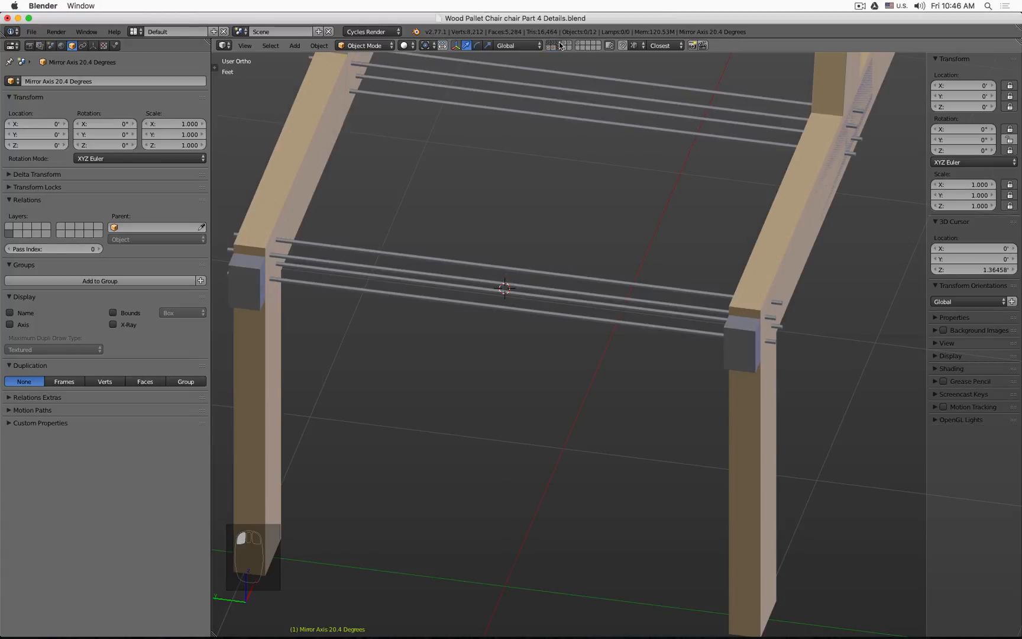
click(246, 282)
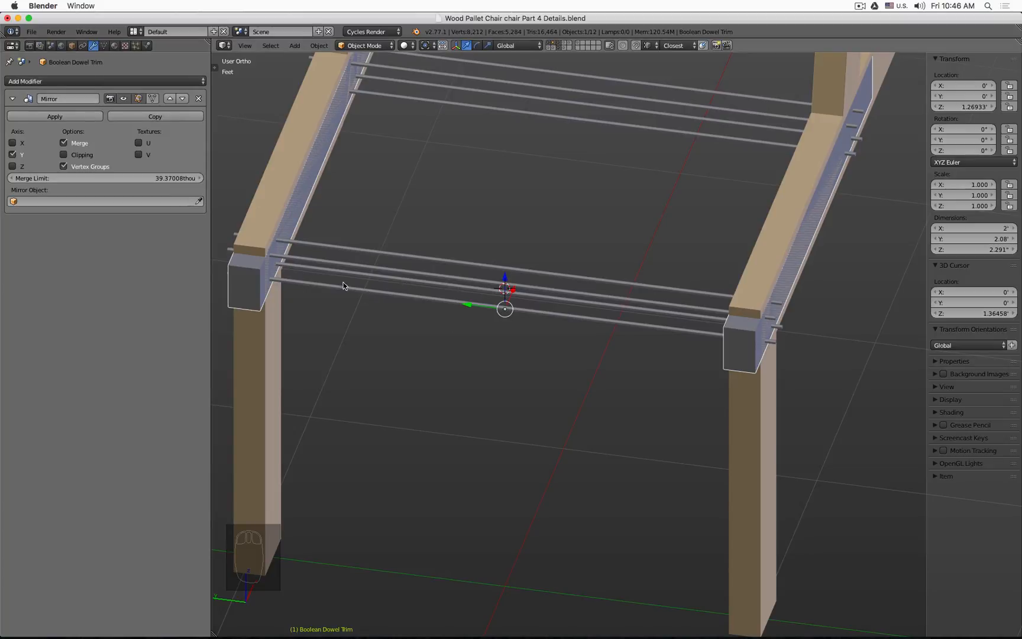
Step: Move the Boolean Dowel Trim box to a separate layer
scroll(438, 243, down, 1)
scroll(436, 236, down, 2)
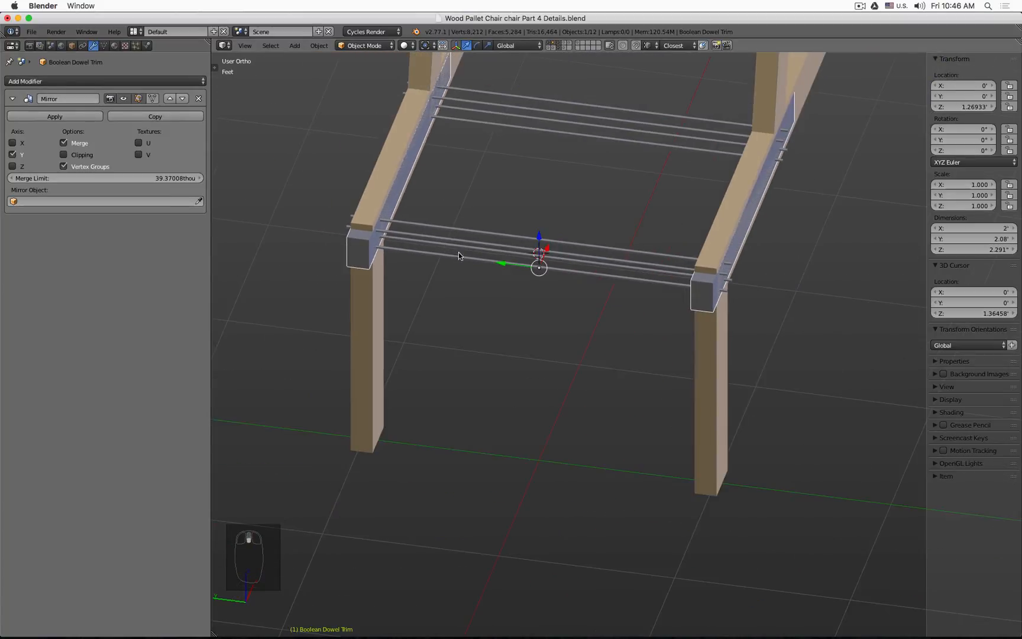
middle_drag(500, 238, 480, 223)
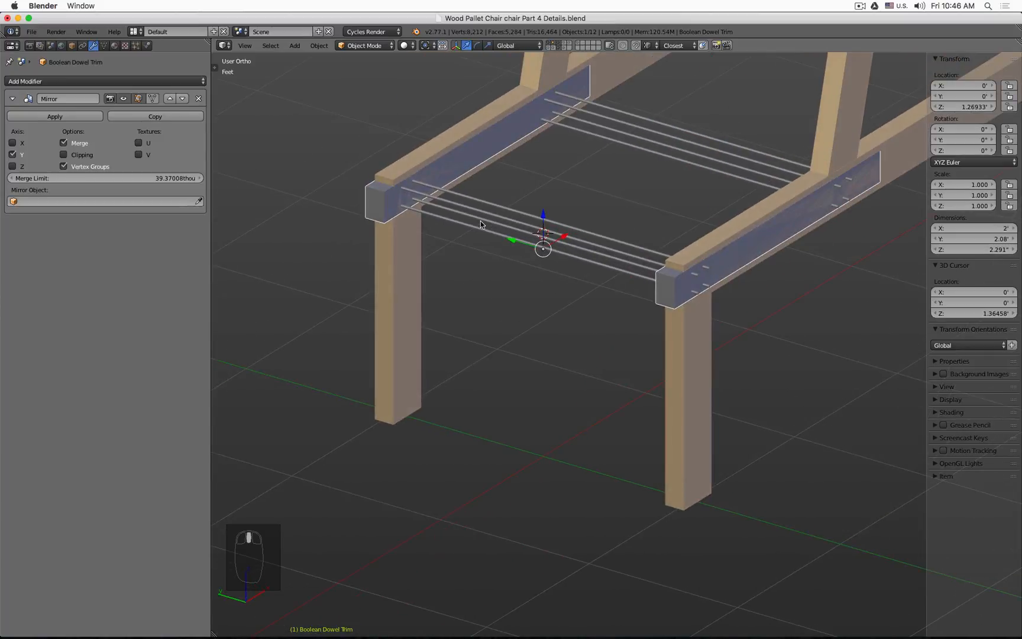
shift+middle_drag(527, 163, 510, 190)
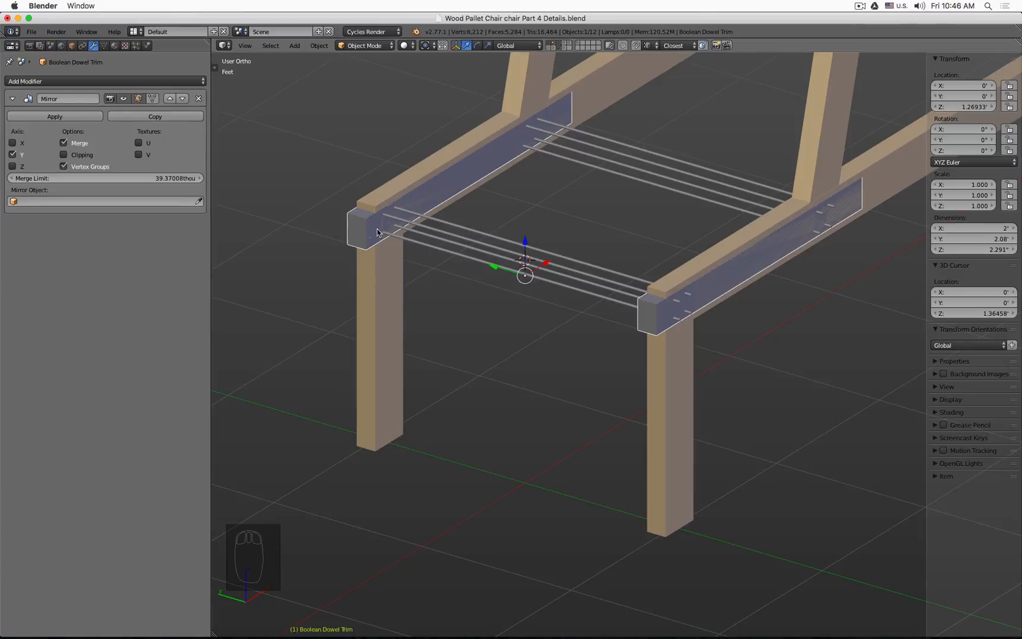
click(352, 224)
key(m)
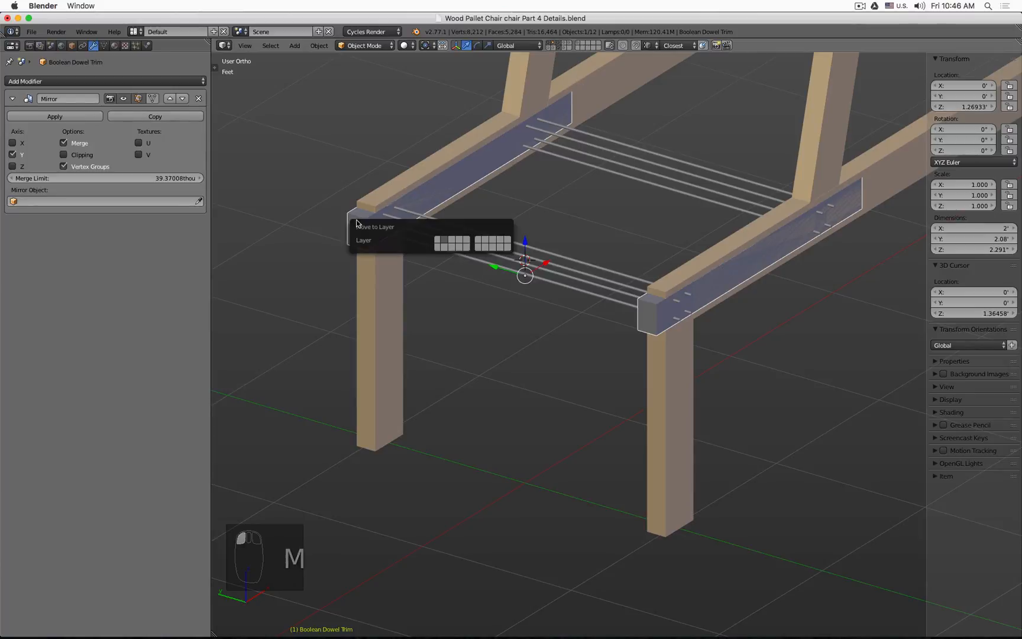
click(439, 247)
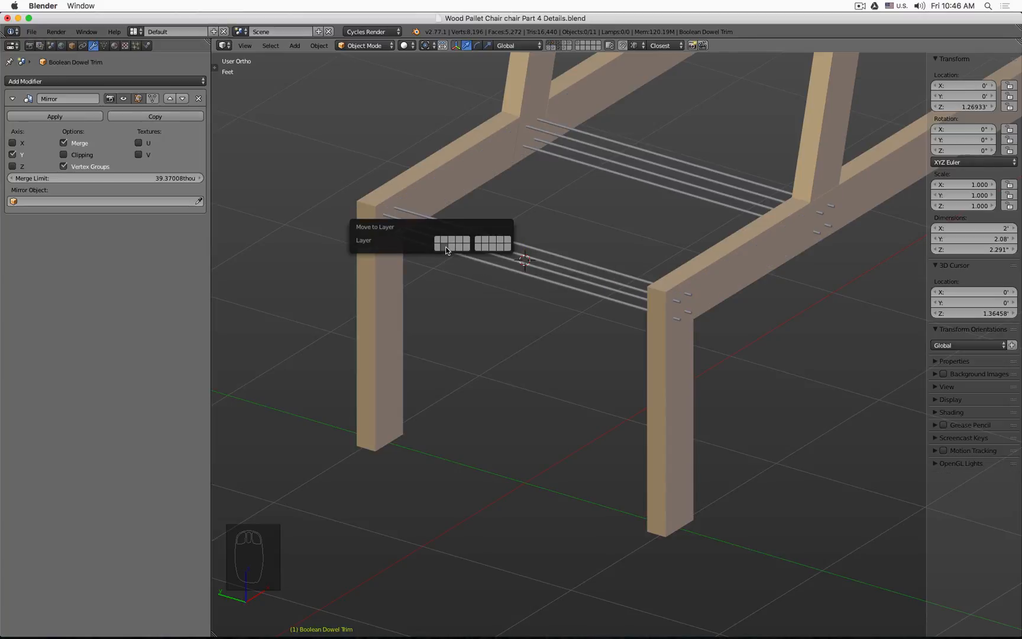
Step: Select the Dowel Backrest and add a Boolean modifier that intersects it with Boolean Dowel Trim
click(579, 43)
click(584, 156)
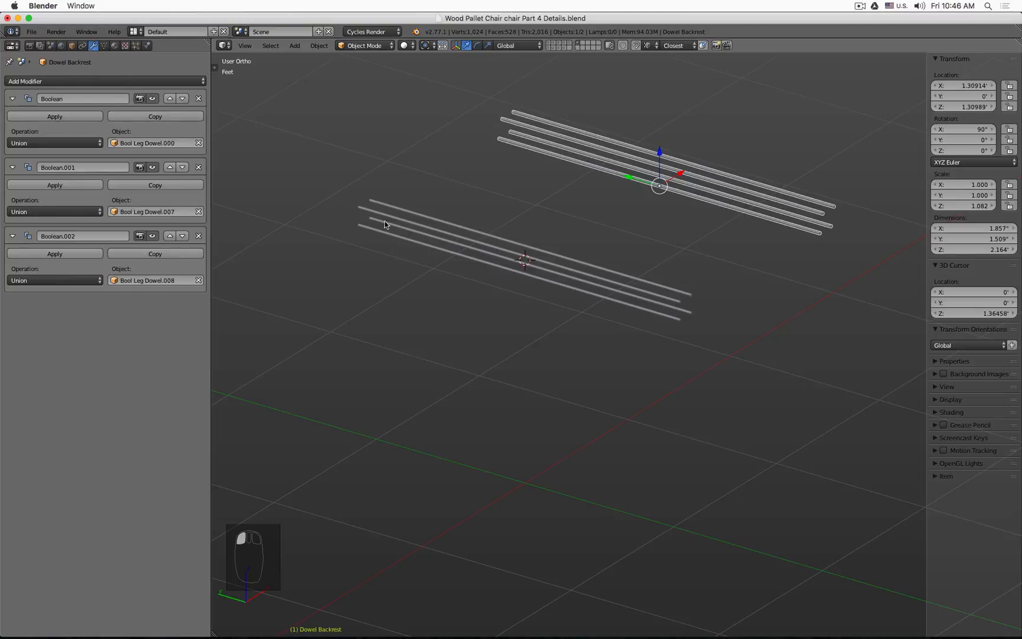
click(84, 82)
click(144, 127)
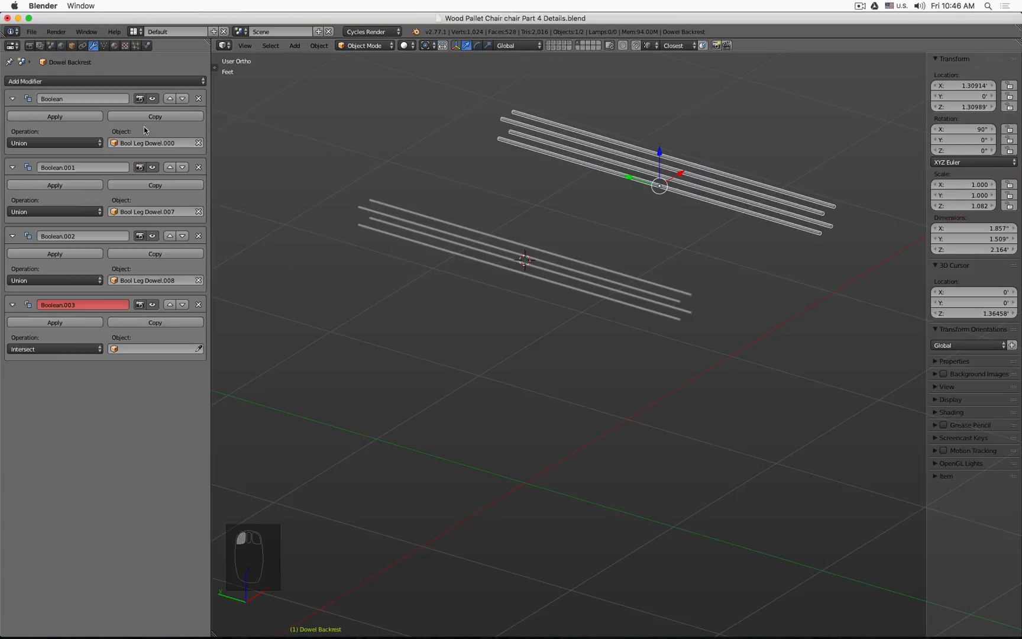
click(138, 348)
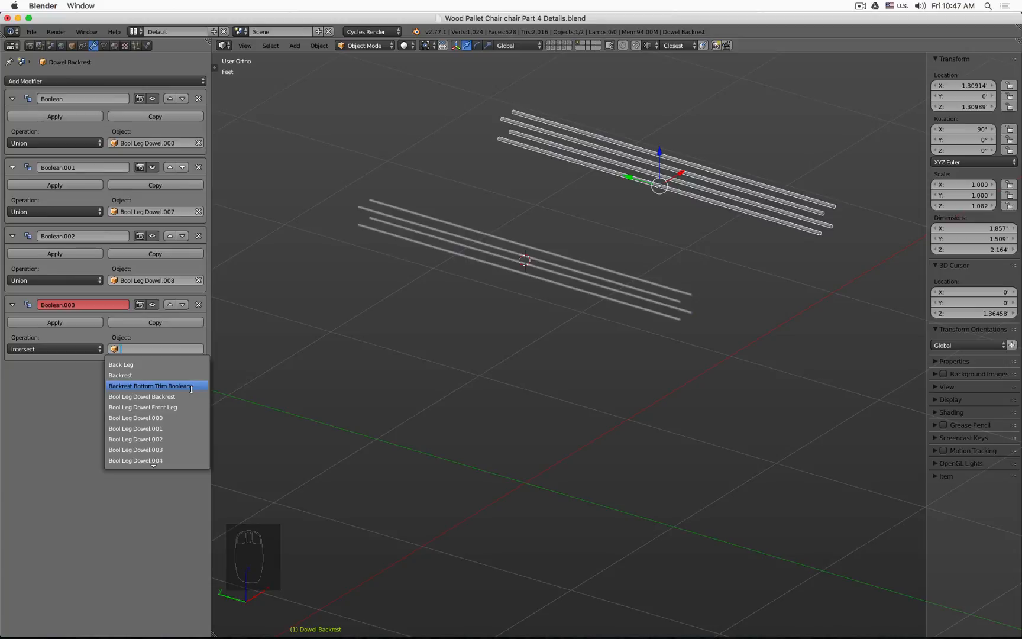
scroll(191, 389, down, 19)
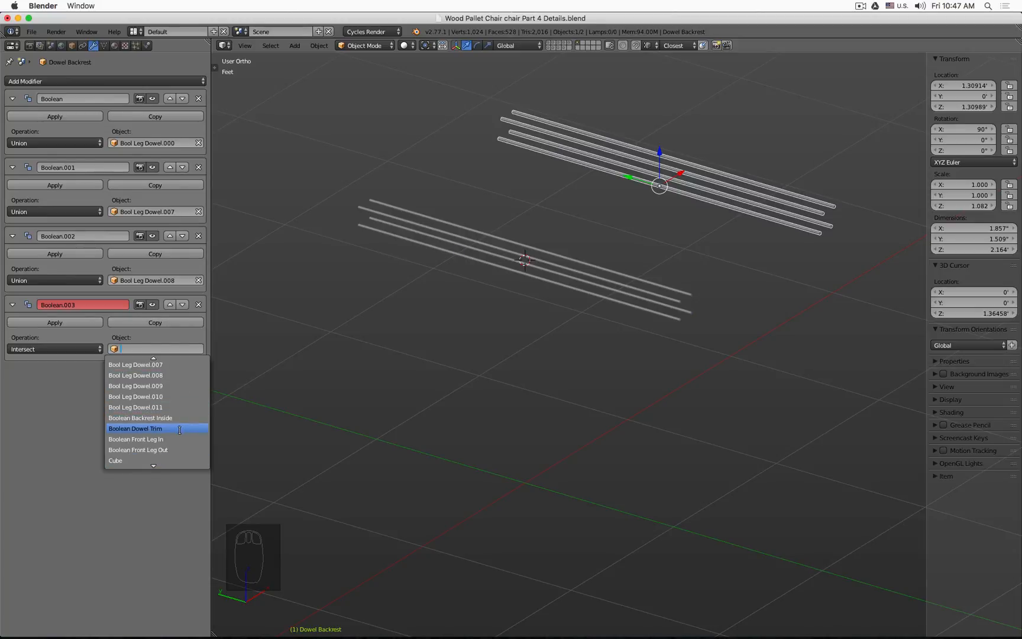
click(180, 429)
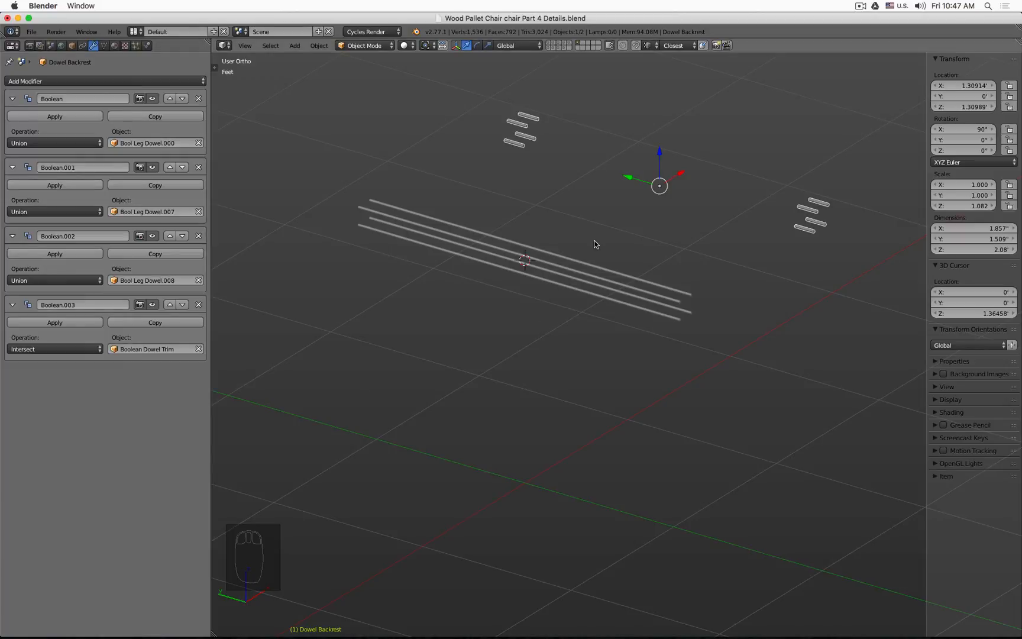
Step: Select the Dowel Front Leg and add a Boolean modifier intersecting it with Boolean Dowel Trim
middle_drag(509, 218, 423, 224)
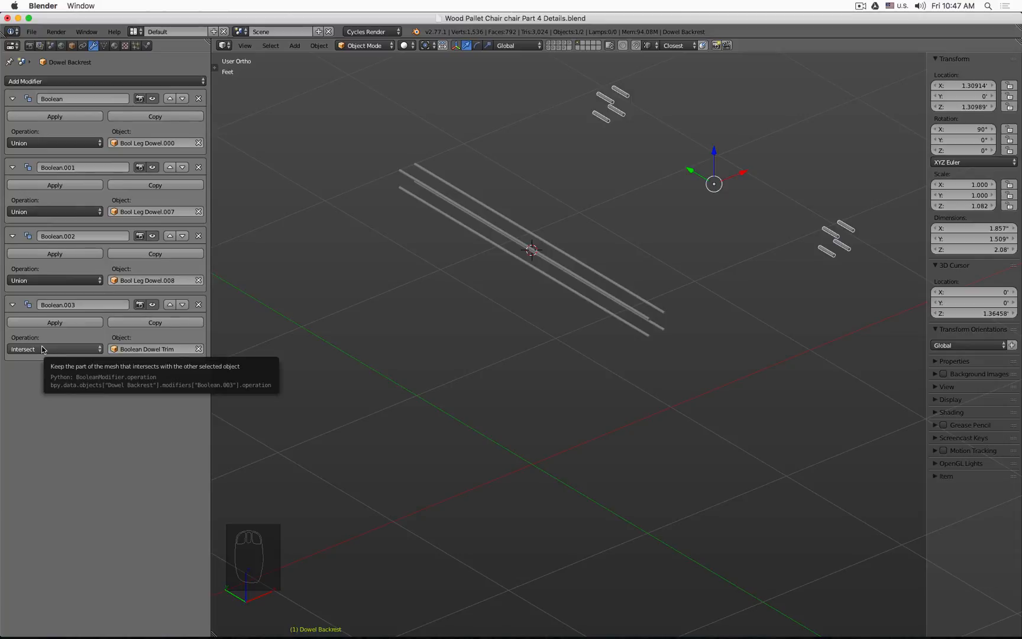
click(463, 203)
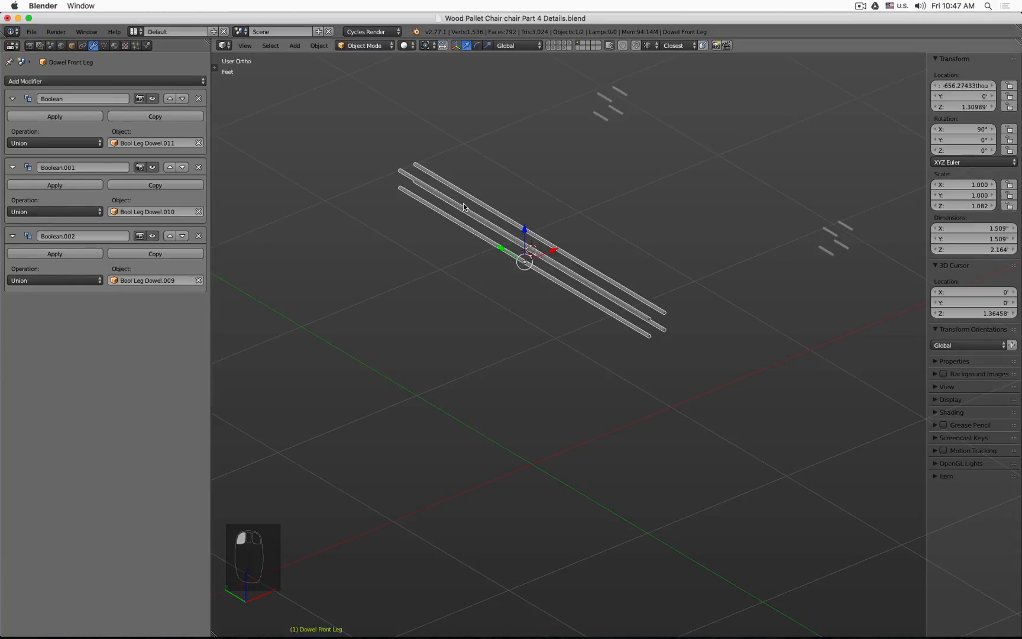
click(176, 83)
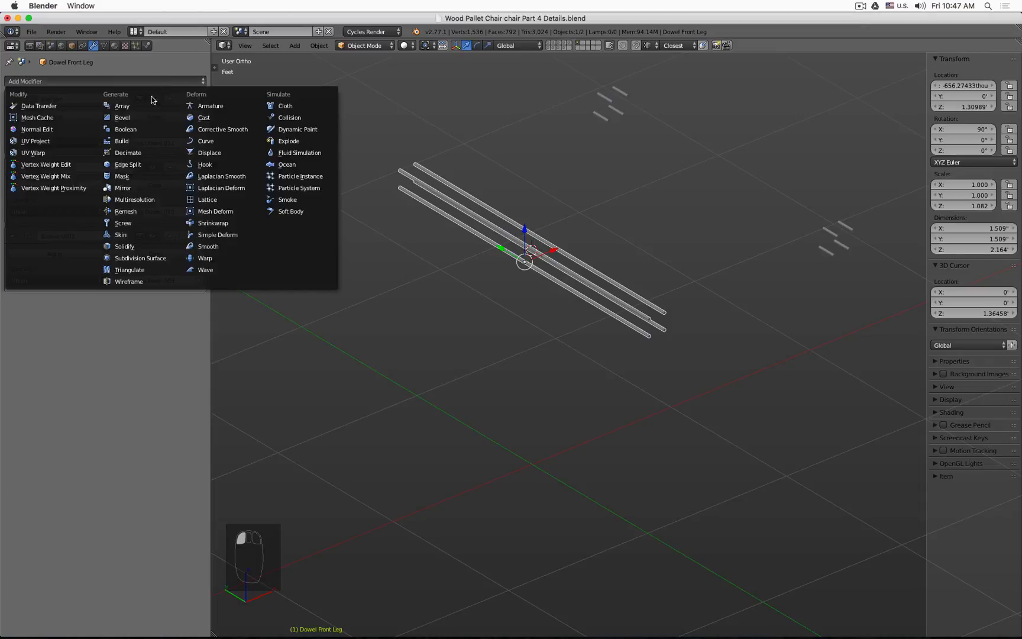
click(144, 131)
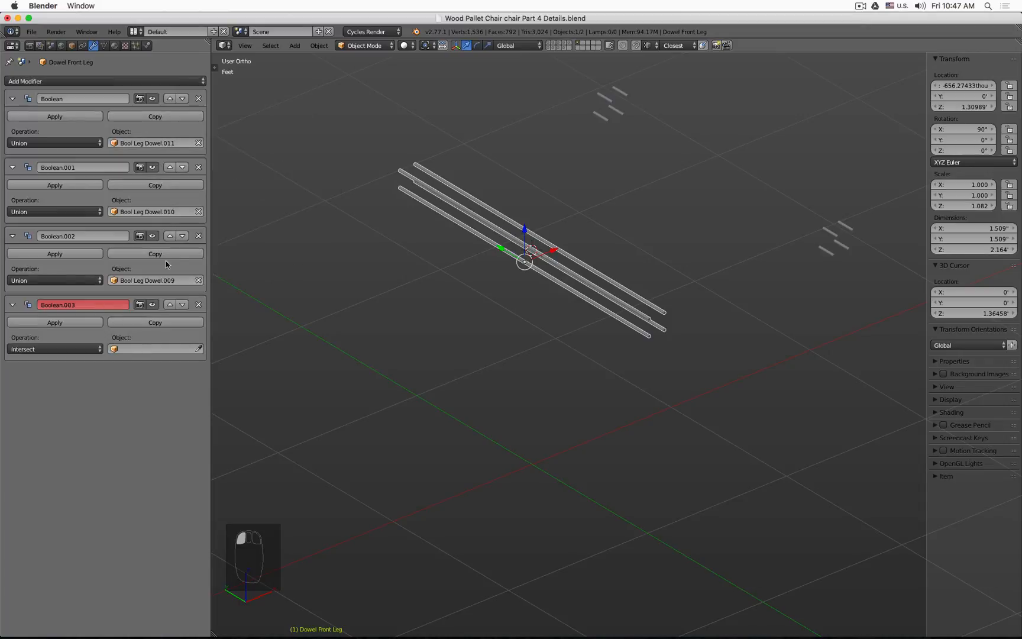
click(144, 349)
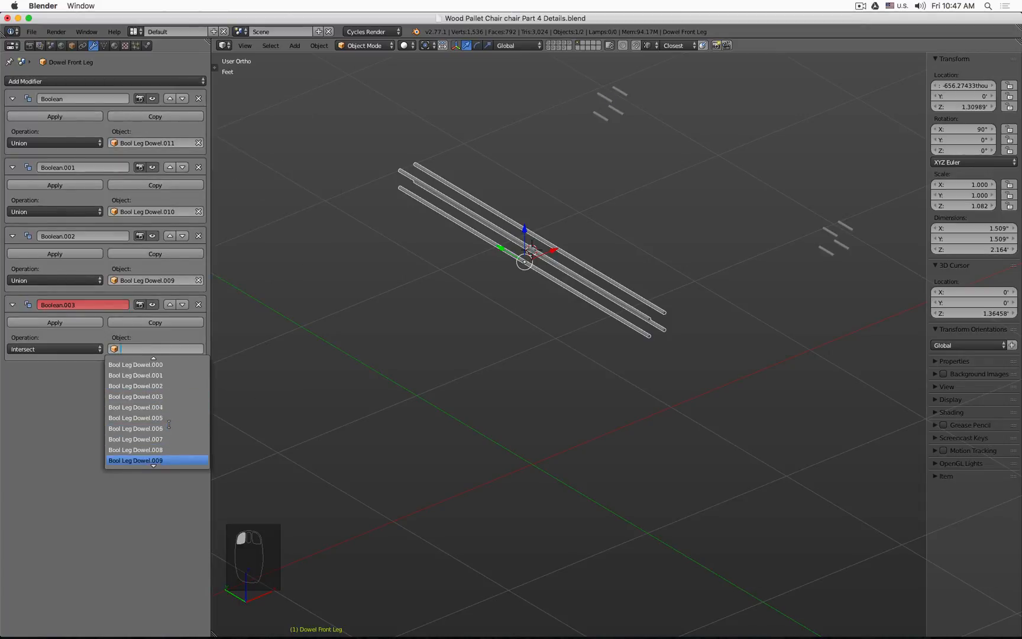
scroll(169, 424, down, 8)
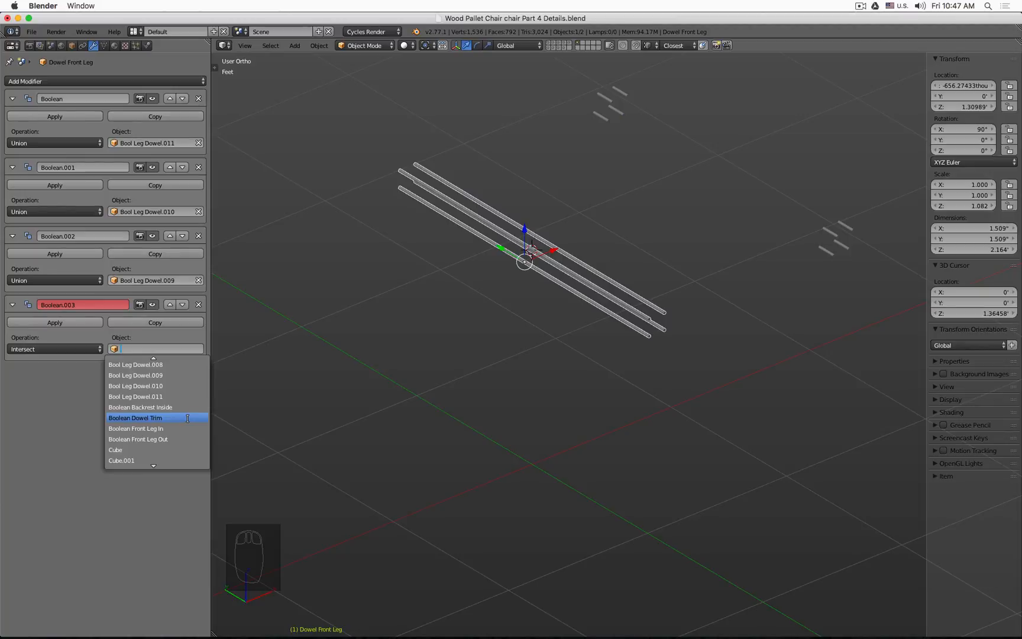
click(187, 418)
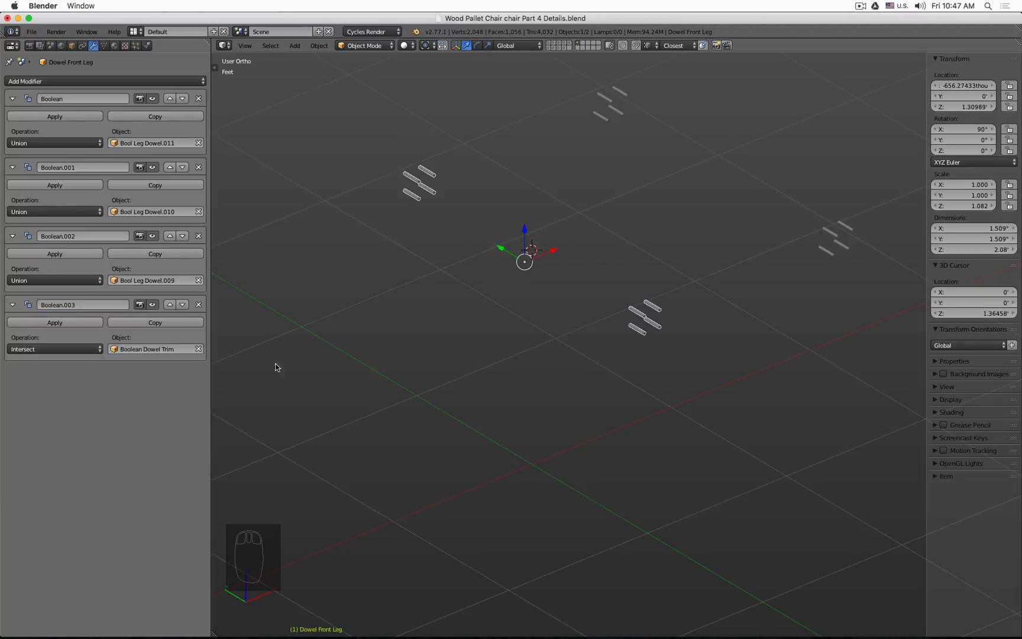
Step: Show the box's layer, select the Boolean Dowel Trim box and rename it Boolean Dowel Intersect
click(565, 46)
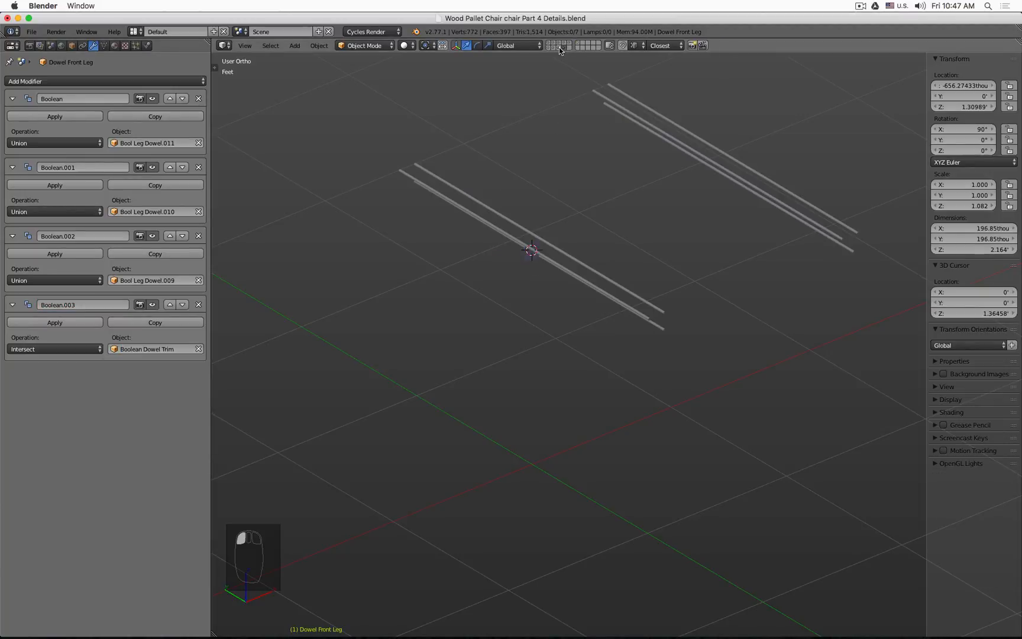
click(555, 48)
right_click(392, 173)
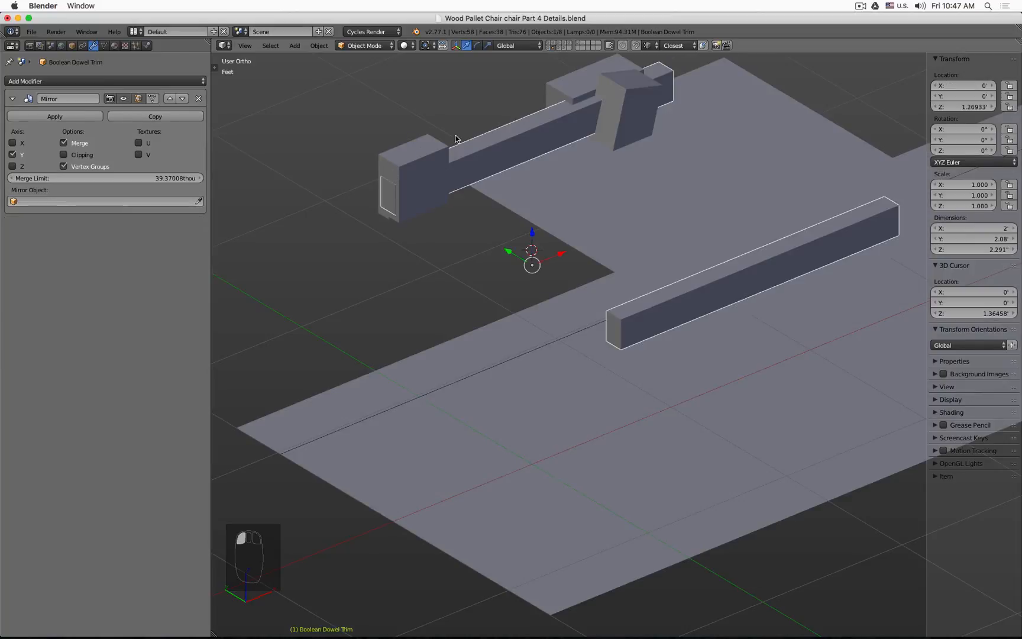
click(72, 46)
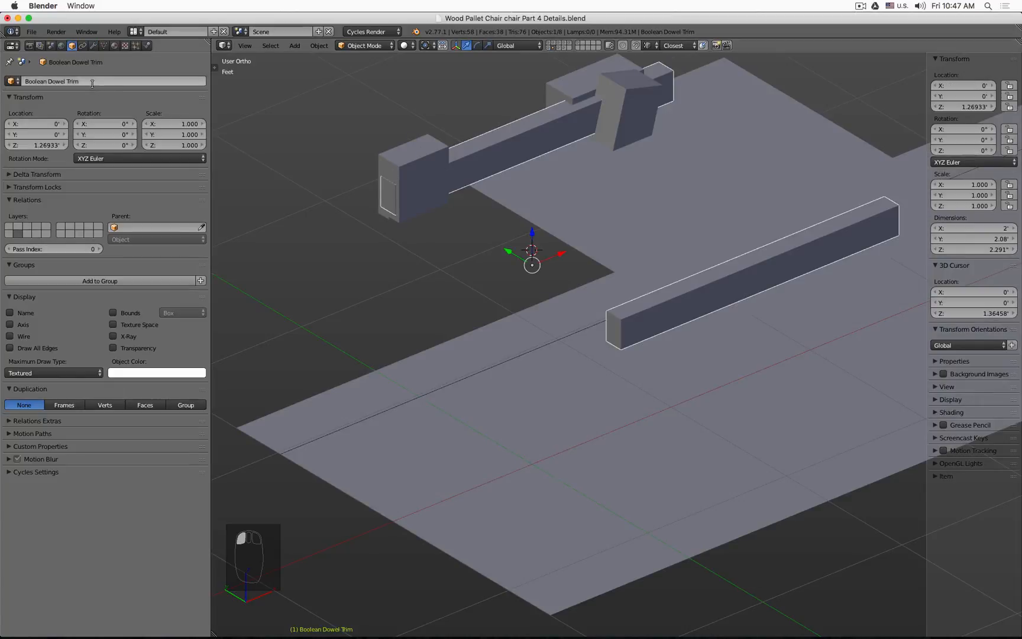
click(77, 81)
drag(68, 80, 116, 89)
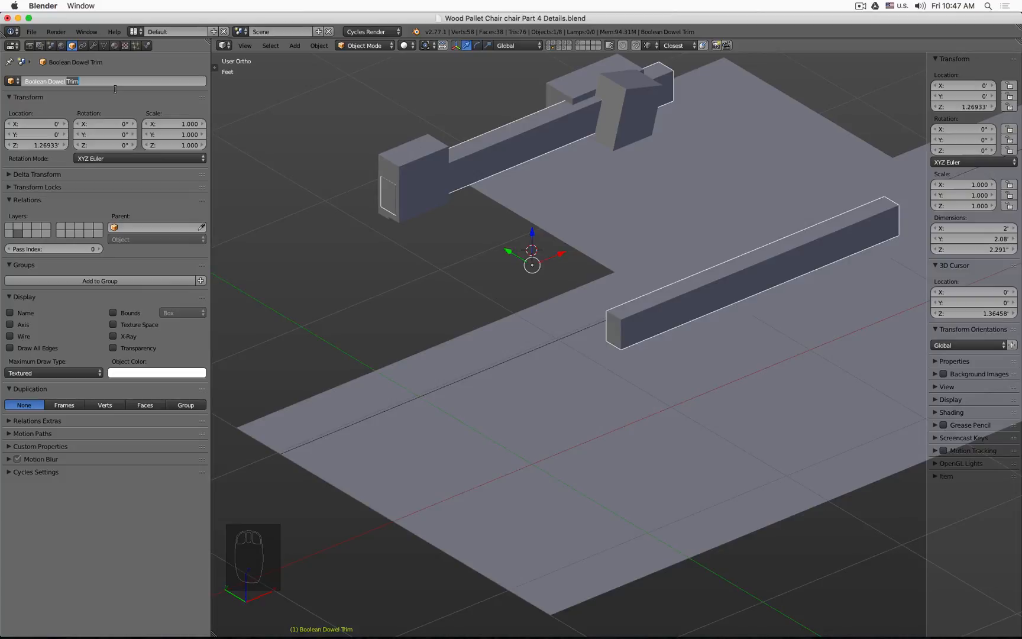
key(BackSpace)
key(Return)
Step: Toggle edit mode on the Dowel Backrest and Dowel Front Leg to refresh their Boolean results
click(579, 46)
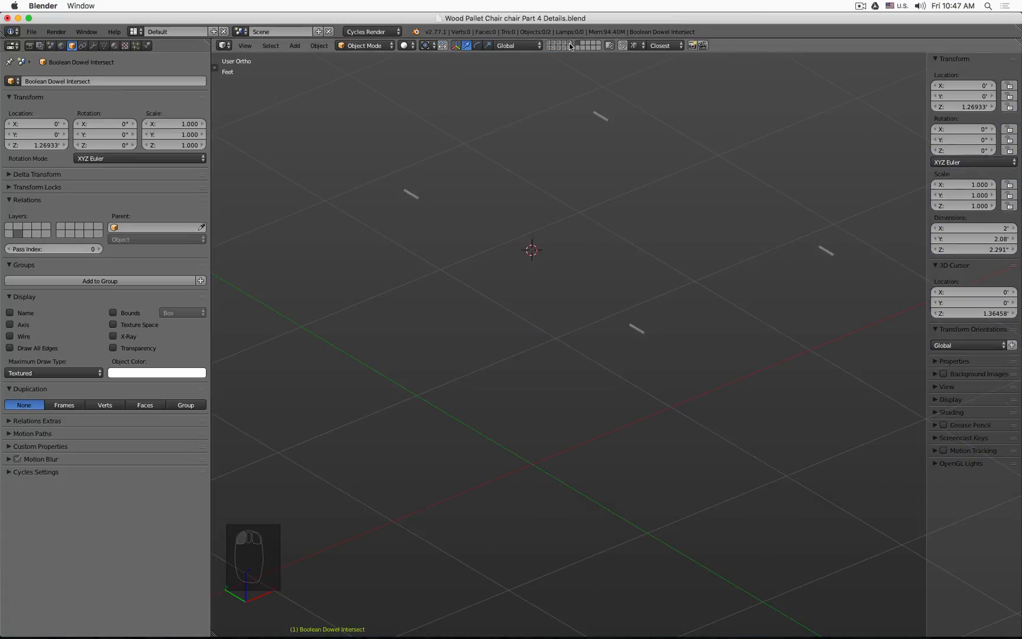
click(570, 43)
click(578, 47)
key(Tab)
key(Tab)
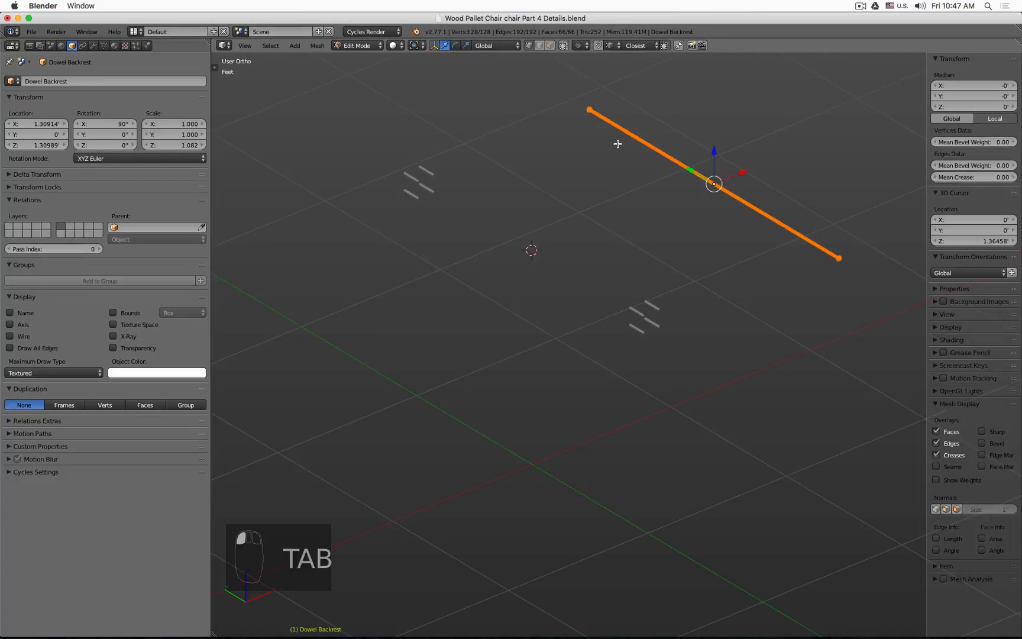
right_click(432, 174)
key(Tab)
key(Tab)
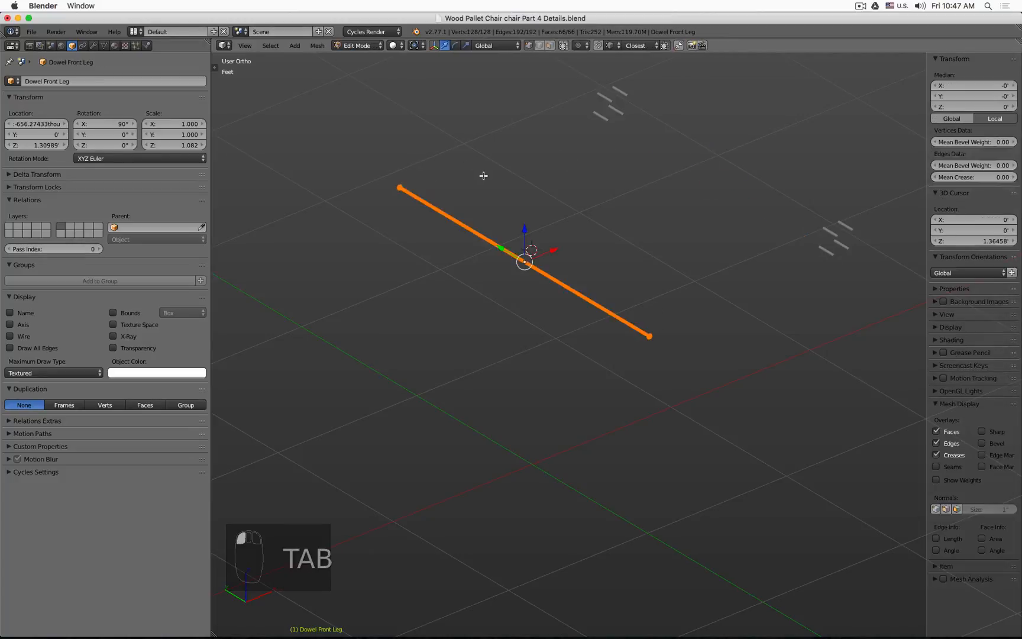
Step: Show the chair's layer and examine the trimmed dowels at the backrest joint
shift+click(549, 43)
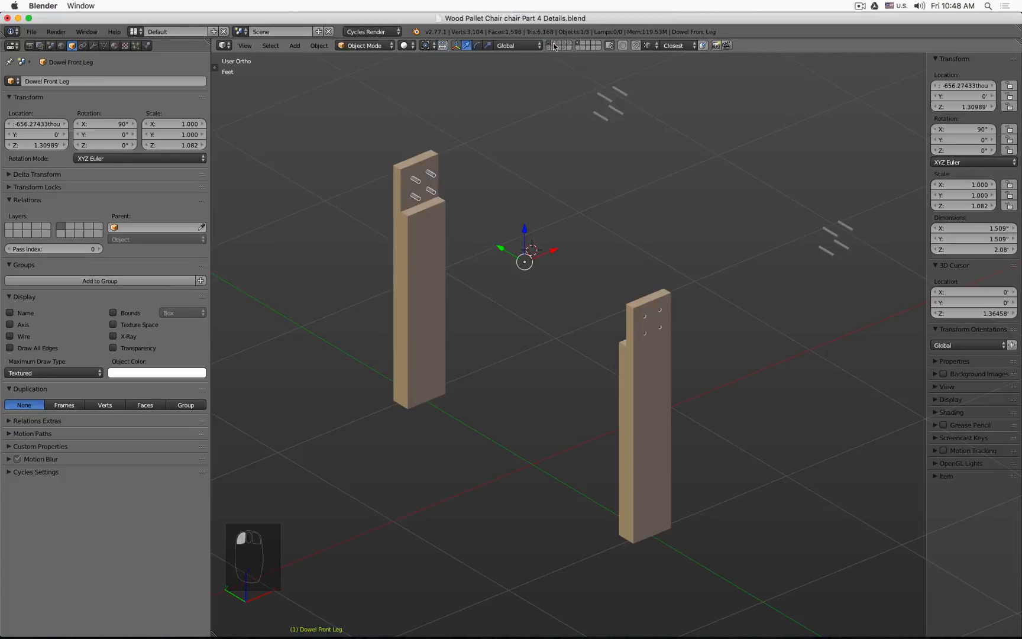
shift+click(553, 43)
key(a)
middle_drag(642, 203, 671, 185)
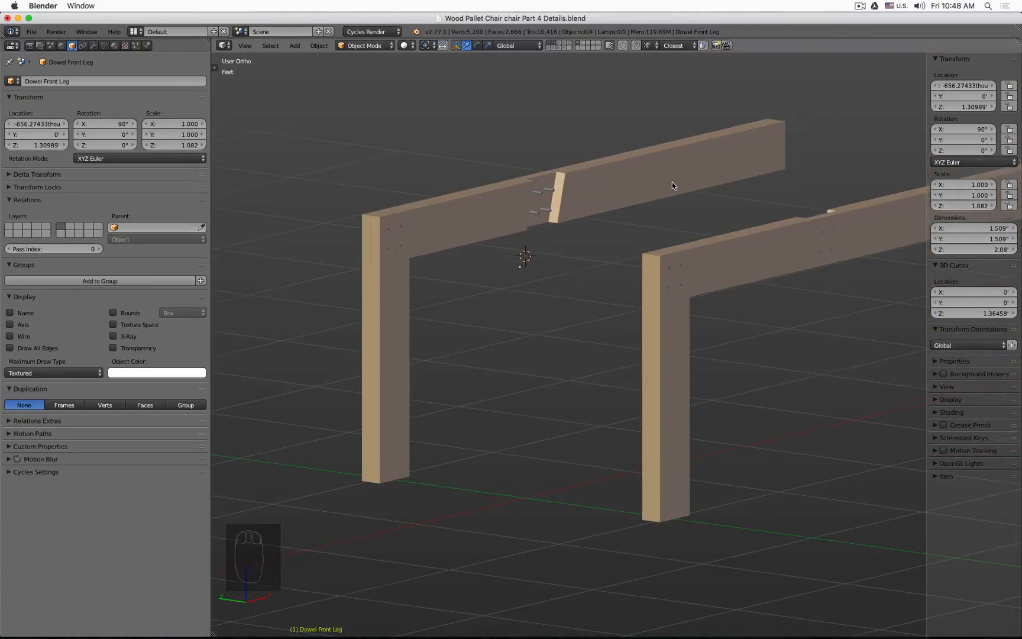
scroll(543, 201, up, 6)
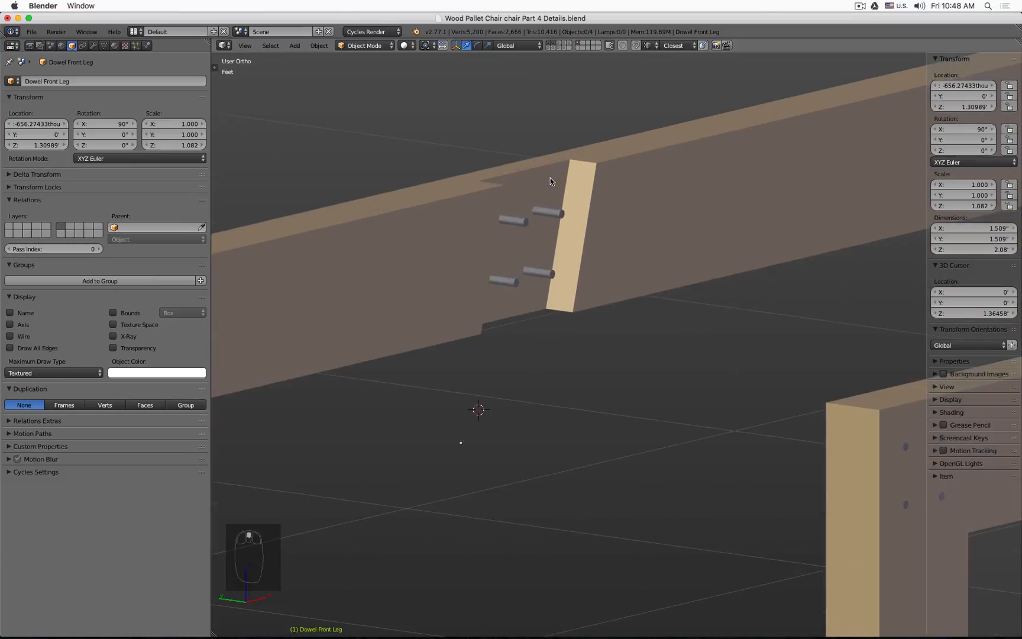
Step: Toggle edit mode on the Dowel Backrest, then inspect the dowel holes in the chair frame
right_click(535, 211)
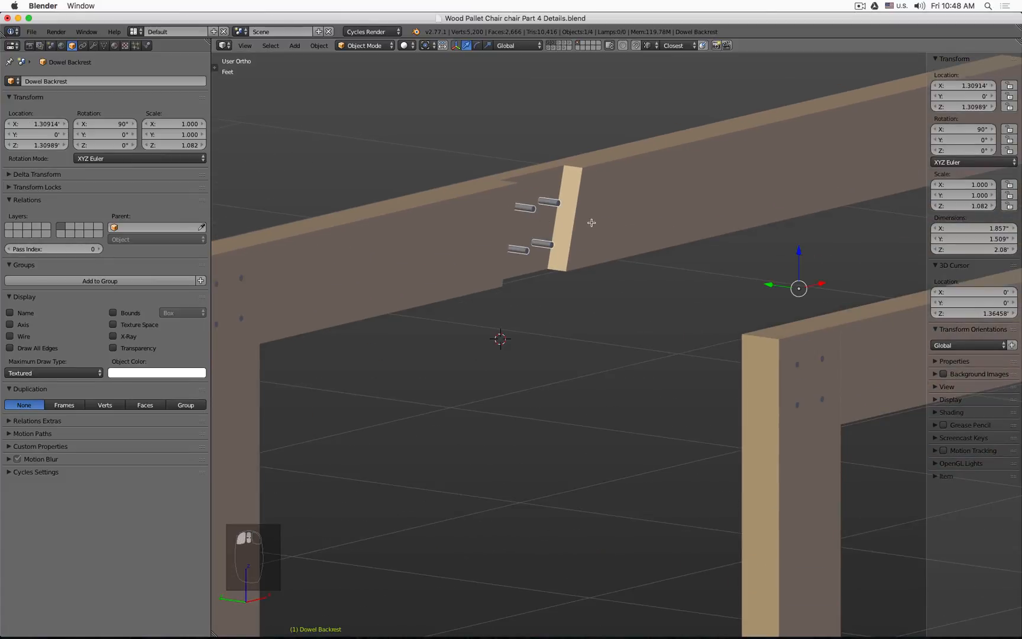
key(Tab)
key(Tab)
scroll(593, 223, down, 5)
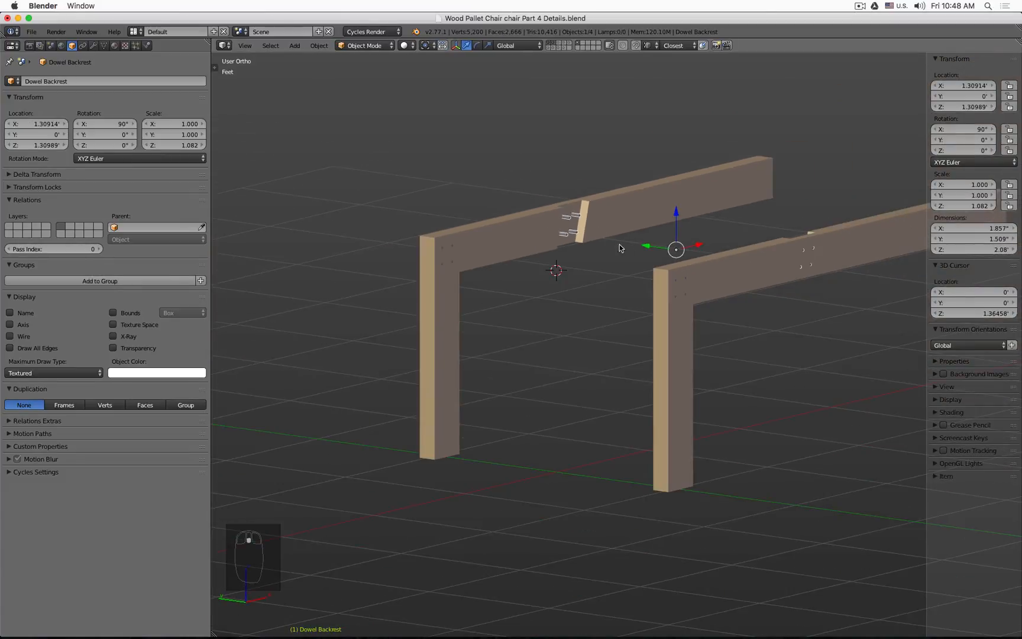
key(a)
middle_drag(808, 224, 772, 234)
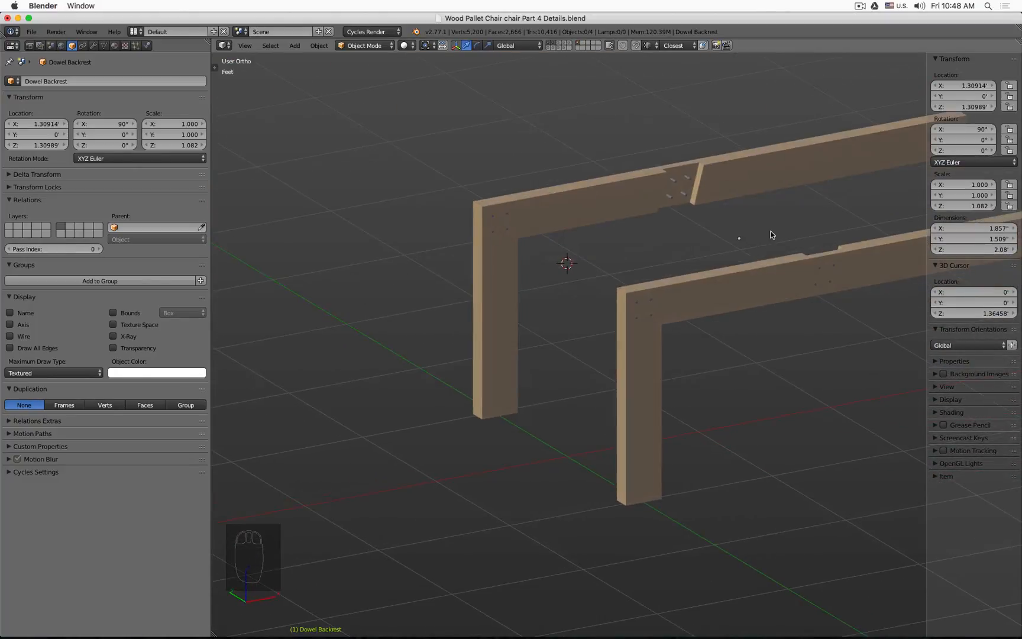
scroll(661, 296, up, 10)
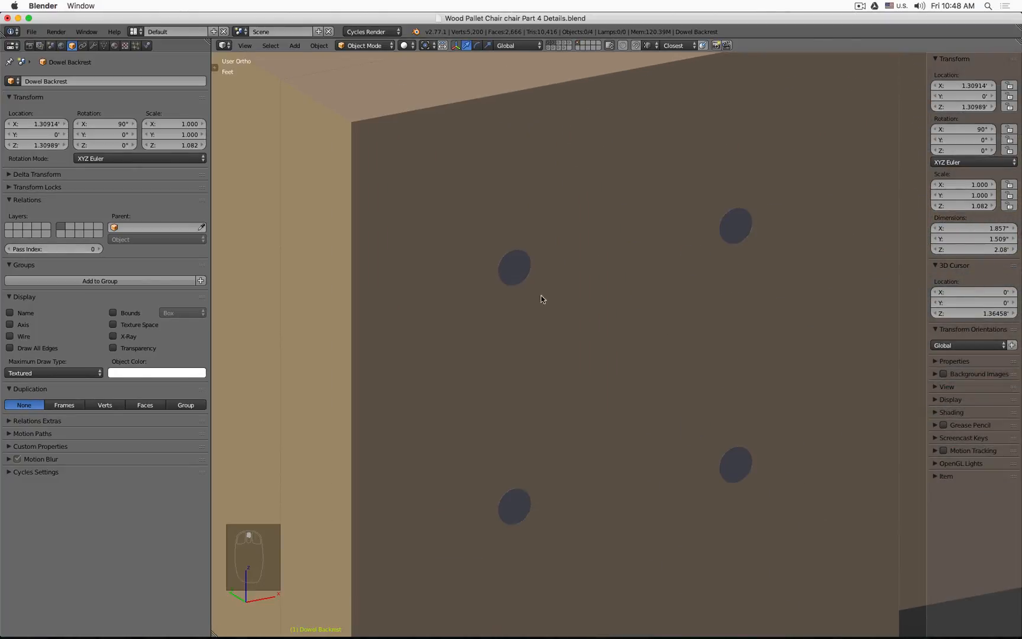
Step: Select the Dowel Backrest, open its modifiers and collapse its four Boolean modifier panels
scroll(535, 294, down, 13)
shift+middle_drag(456, 244, 432, 359)
scroll(555, 244, up, 5)
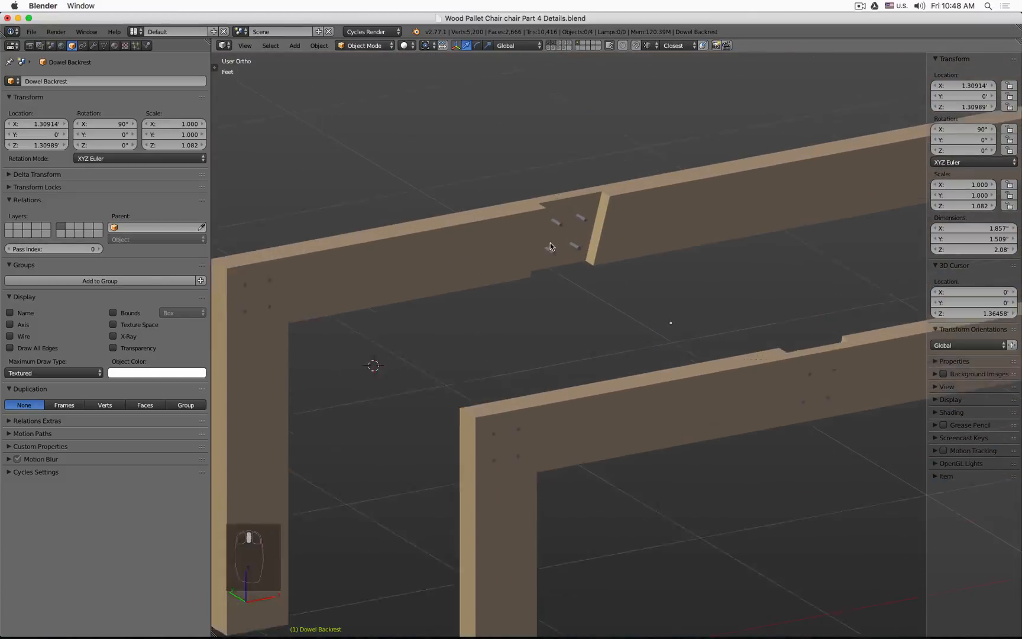
right_click(550, 260)
scroll(547, 272, down, 5)
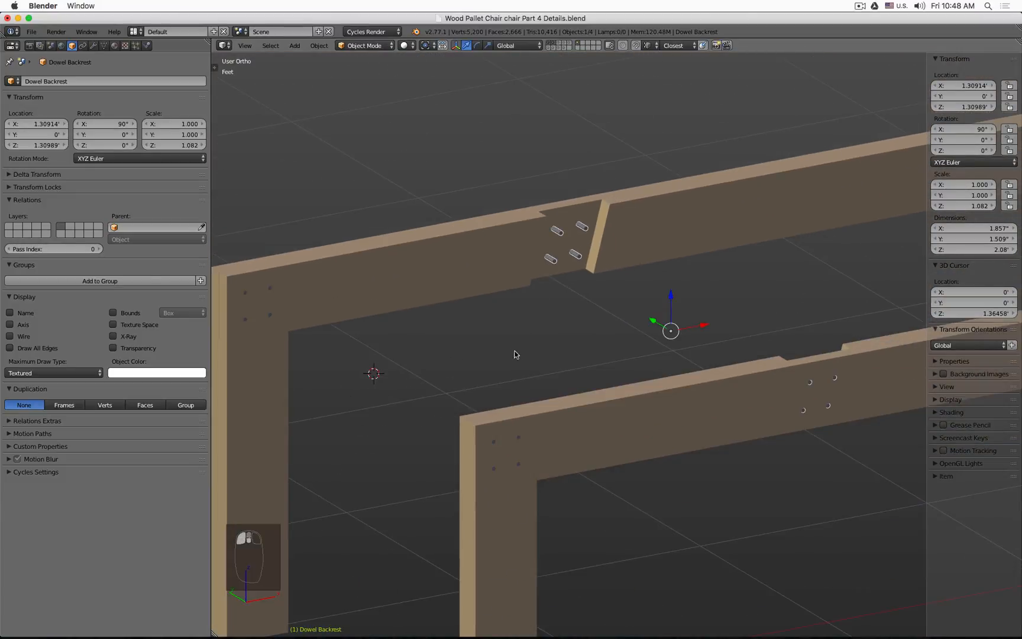
shift+middle_drag(515, 354, 618, 286)
click(92, 45)
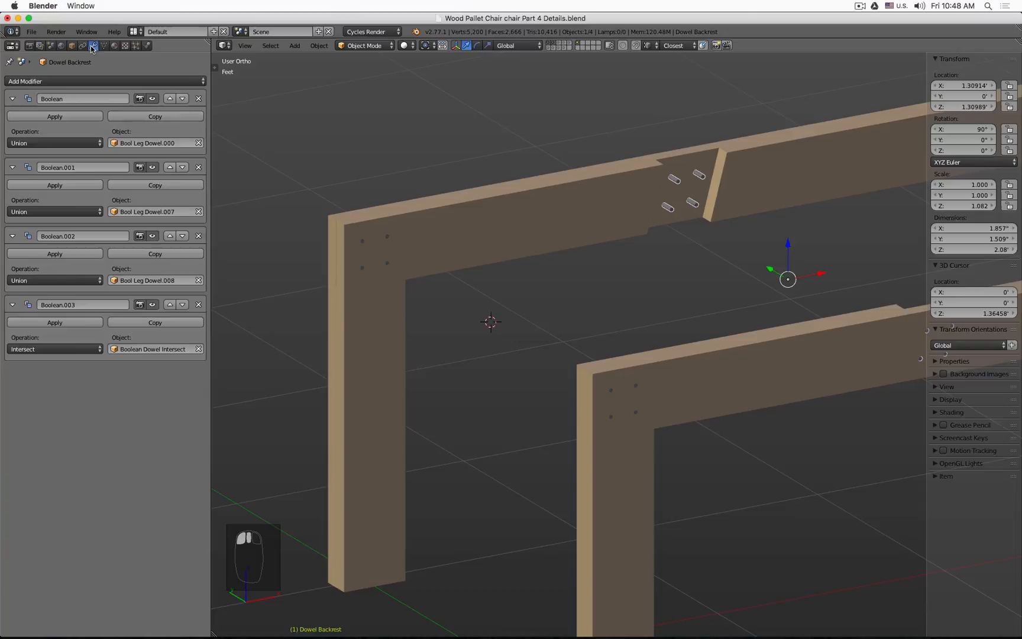
click(12, 98)
click(13, 119)
click(12, 139)
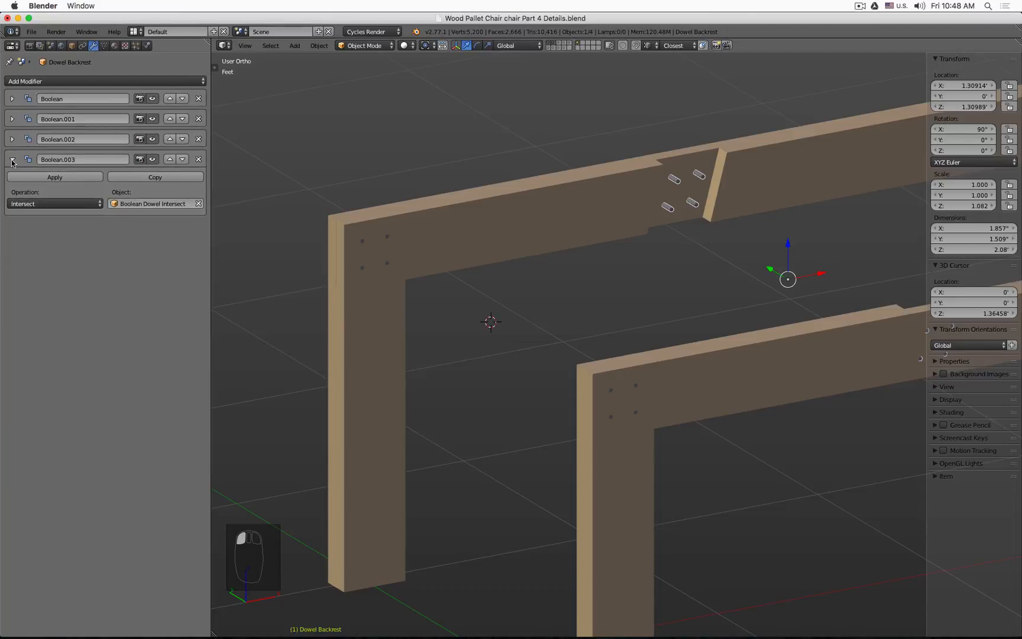
click(13, 159)
Step: Add a Bevel modifier to the Dowel Backrest and set its limit method to Angle
shift+middle_drag(745, 174, 531, 103)
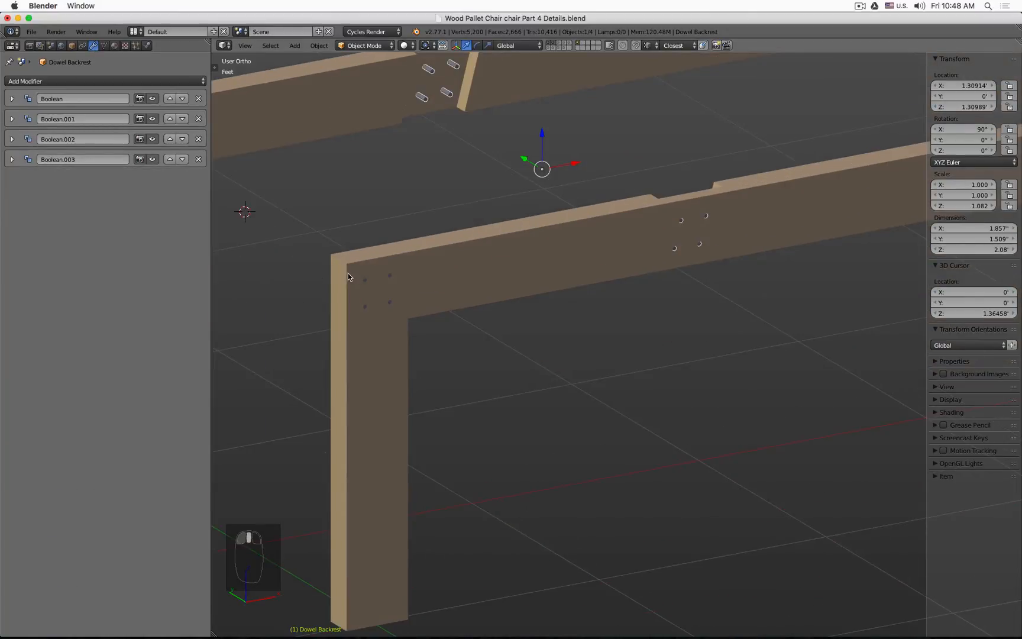
scroll(355, 273, up, 6)
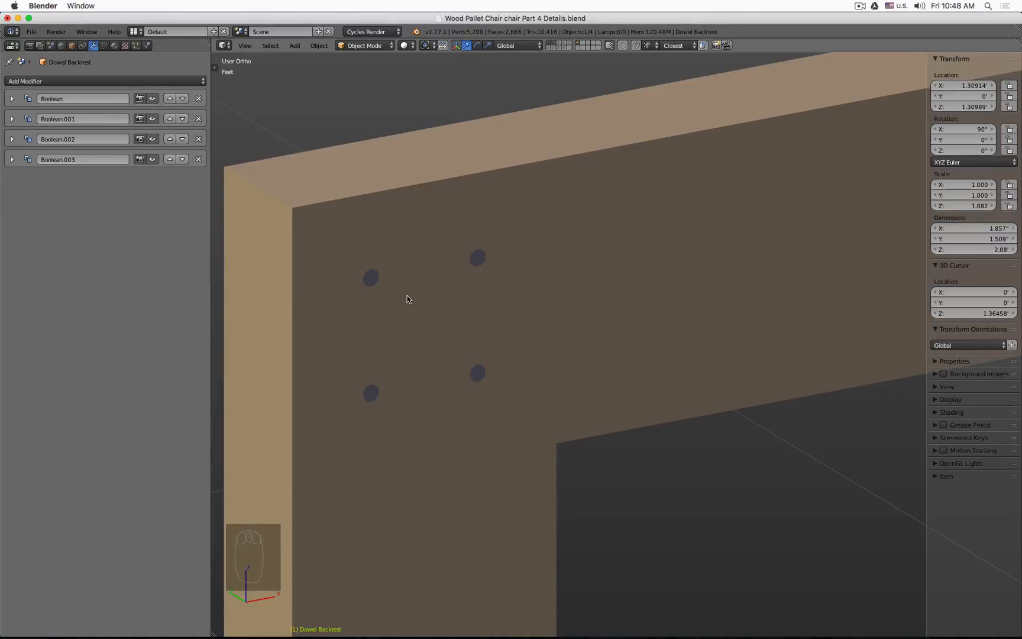
click(42, 79)
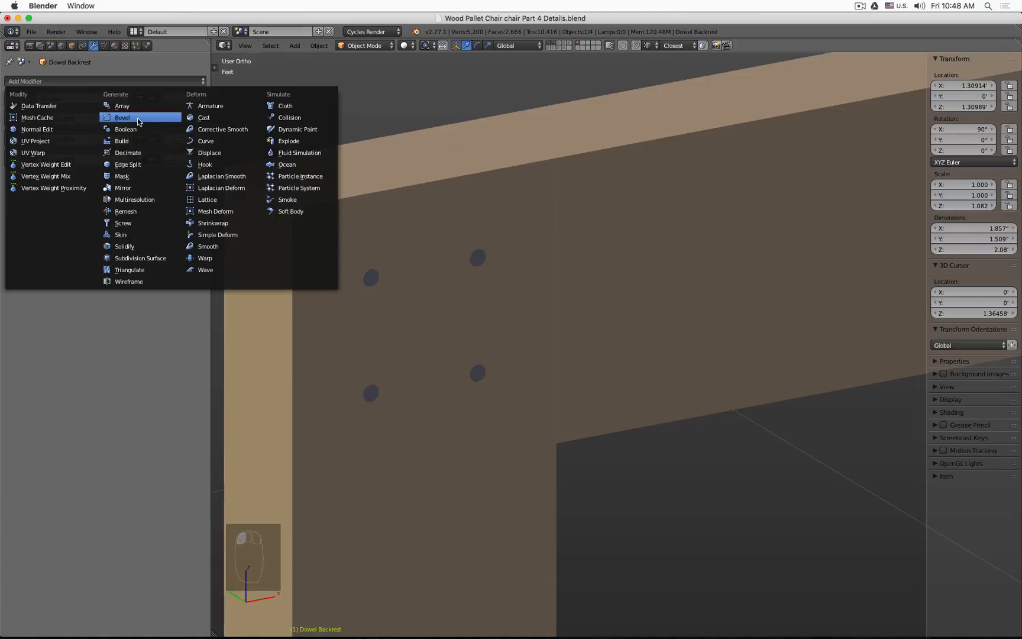
click(122, 117)
scroll(538, 258, down, 6)
scroll(537, 258, down, 4)
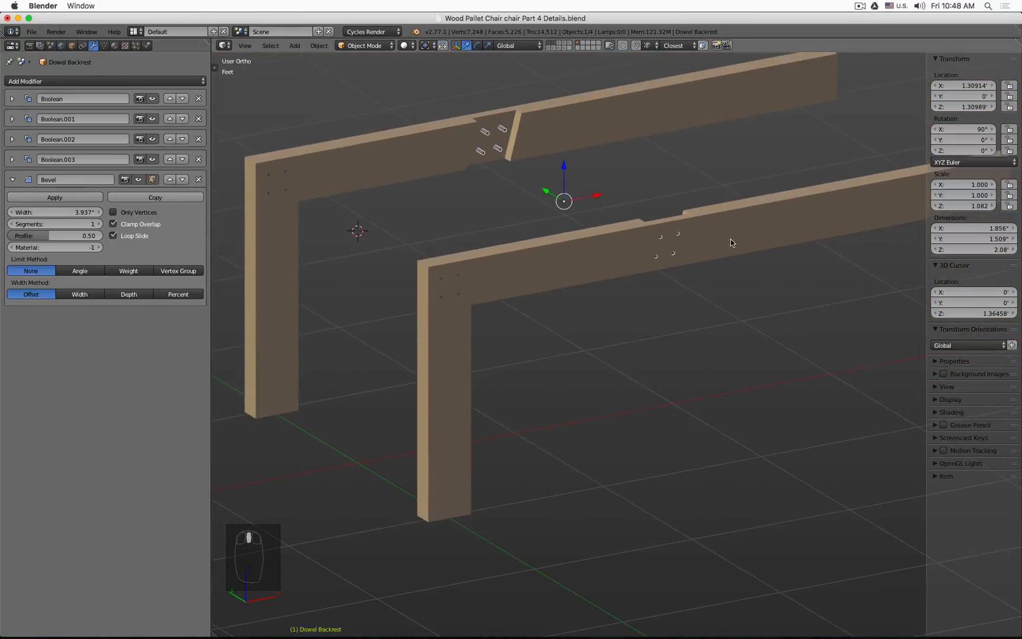
scroll(553, 224, up, 10)
scroll(563, 235, up, 7)
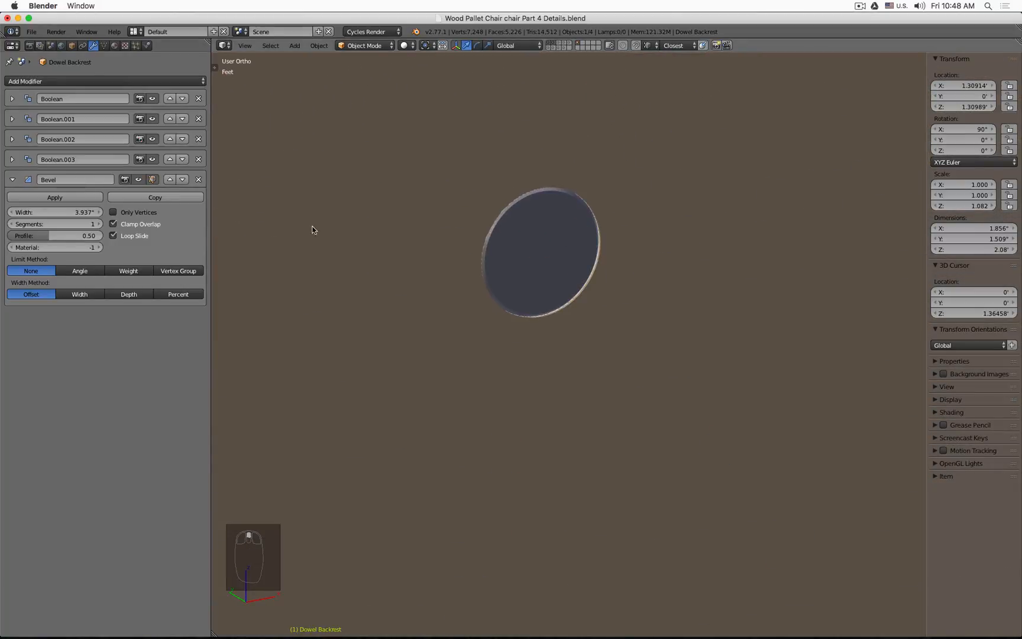
click(90, 272)
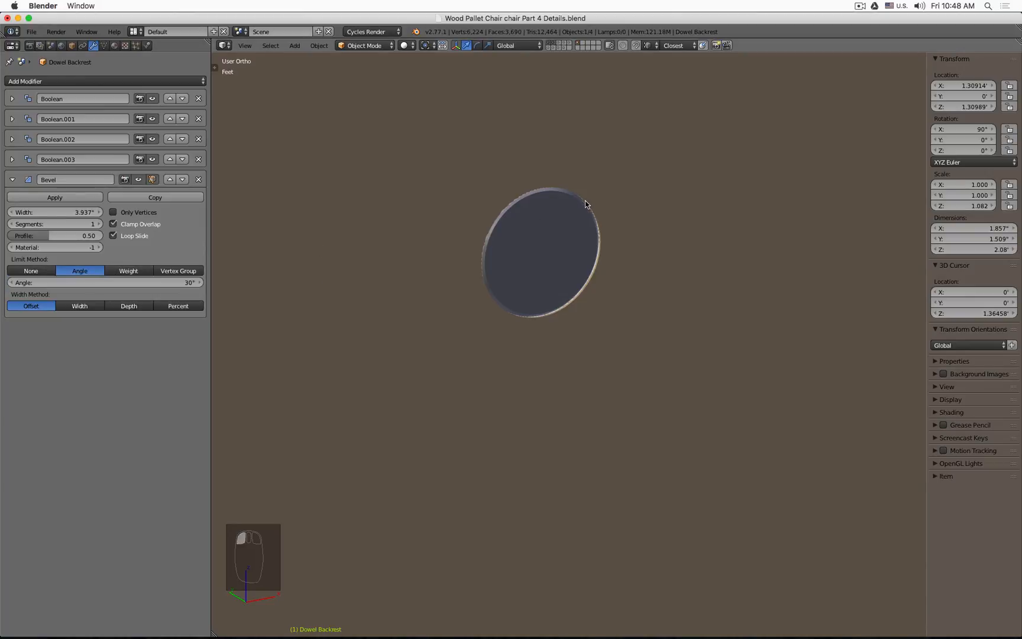
key(z)
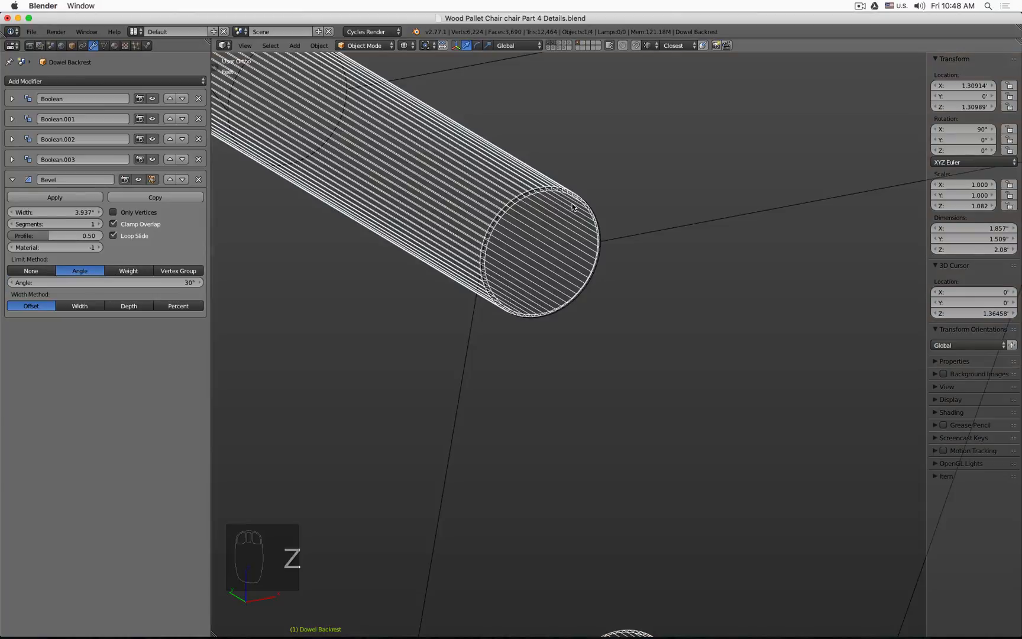
click(25, 273)
click(87, 272)
Step: Set the Dowel Backrest bevel to 10 segments and 0.5 mm width, and turn off Clamp Overlap
click(53, 224)
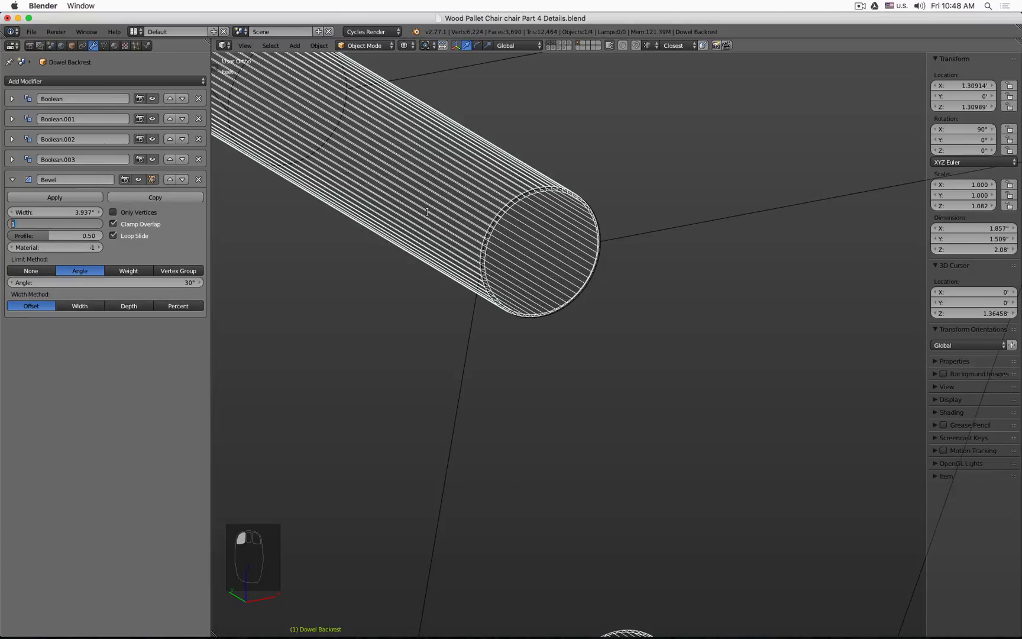
text(10)
key(Return)
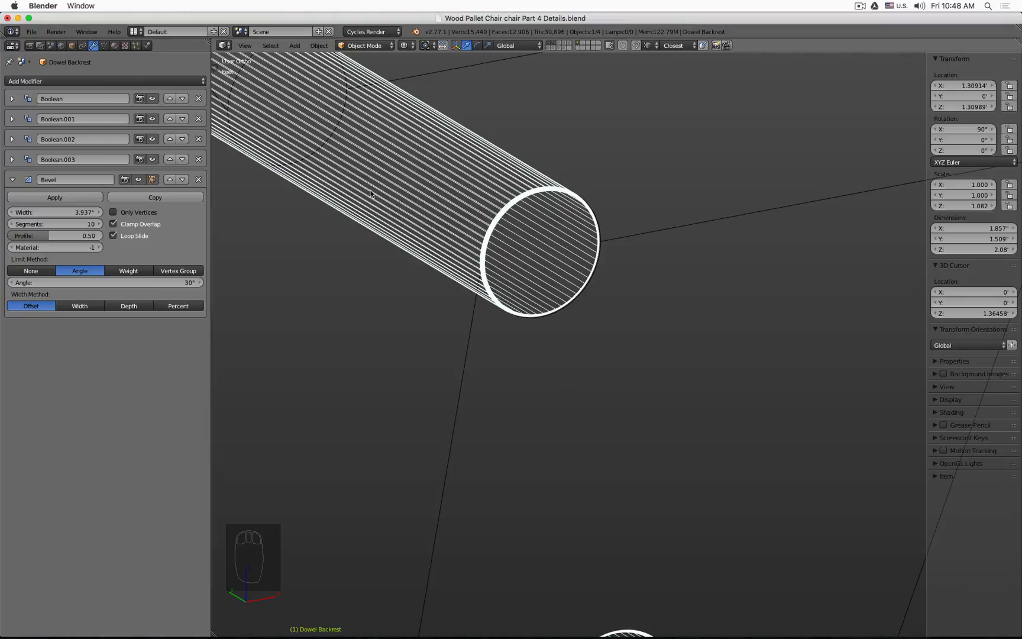
click(51, 211)
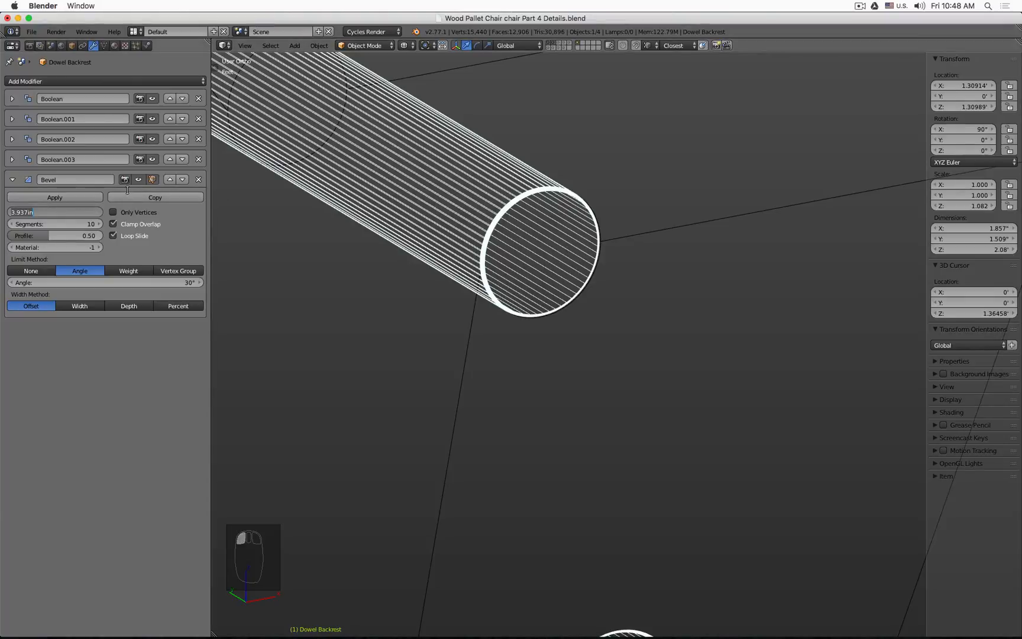
key(BackSpace)
text(.5mm)
key(Return)
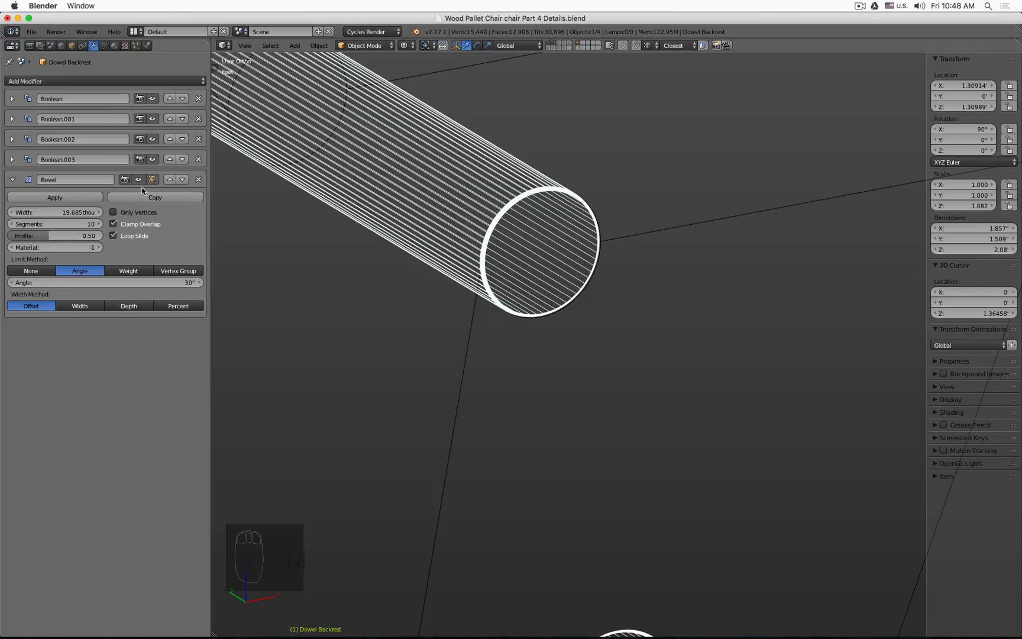
click(135, 226)
key(shift+z)
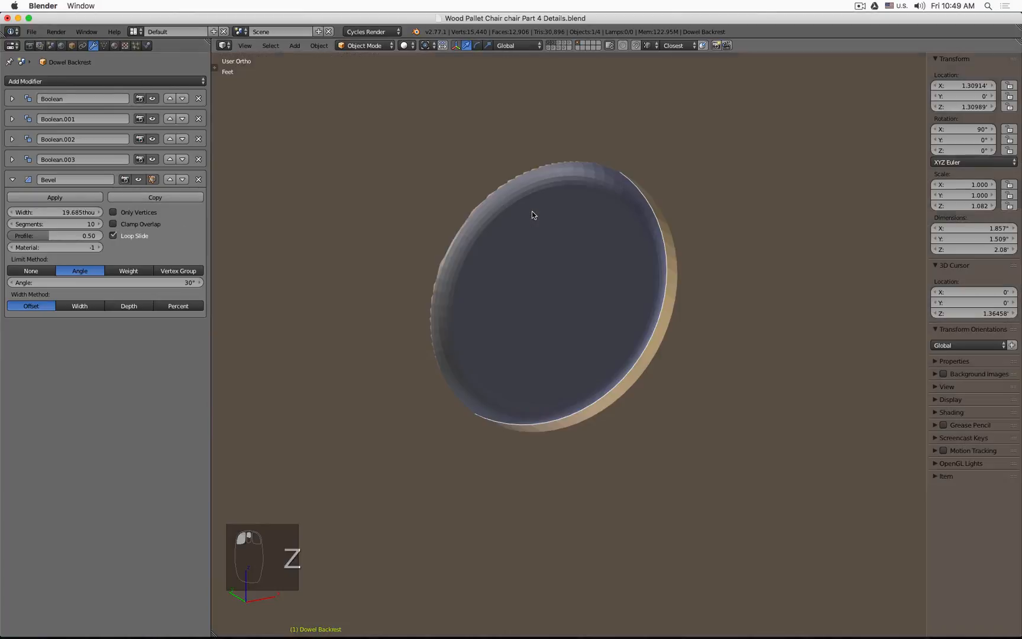
Step: Select the Dowel Front Leg and add a Bevel modifier to it
scroll(531, 210, down, 5)
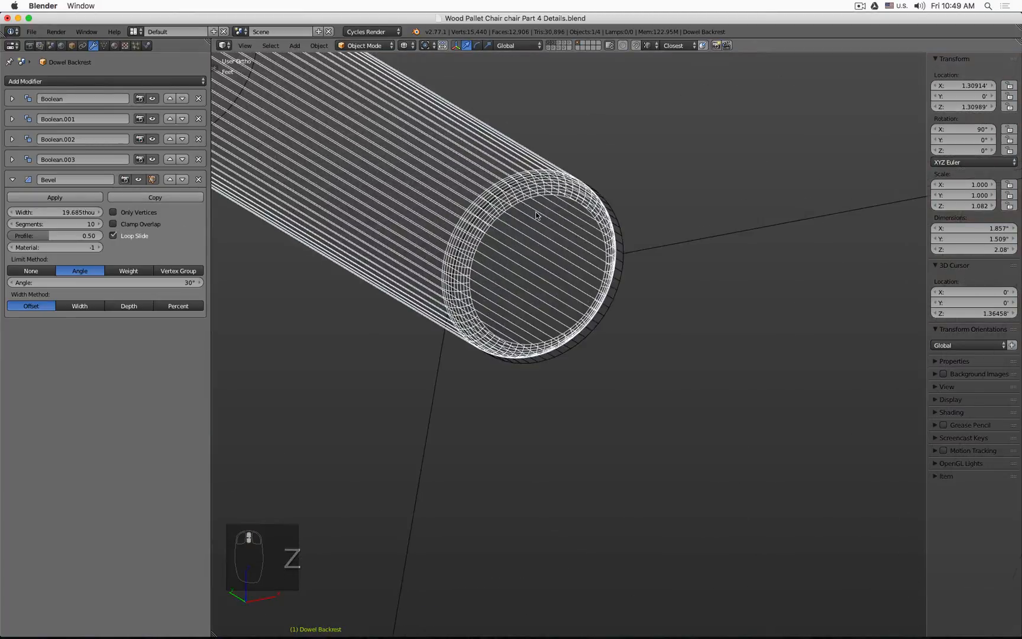
scroll(536, 213, down, 5)
key(shift+z)
scroll(535, 212, down, 7)
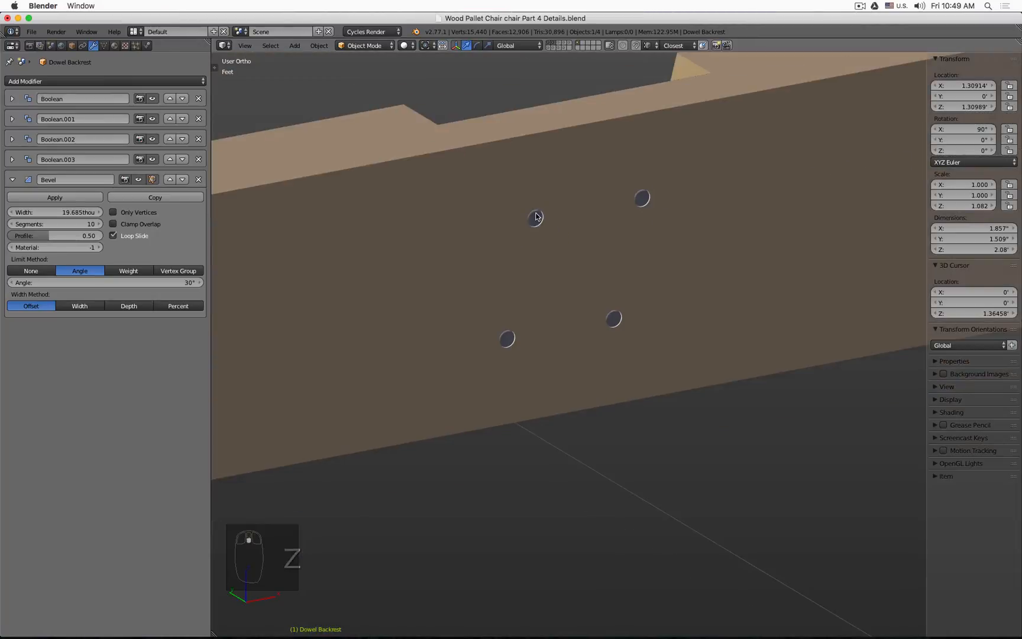
middle_drag(535, 213, 614, 223)
key(a)
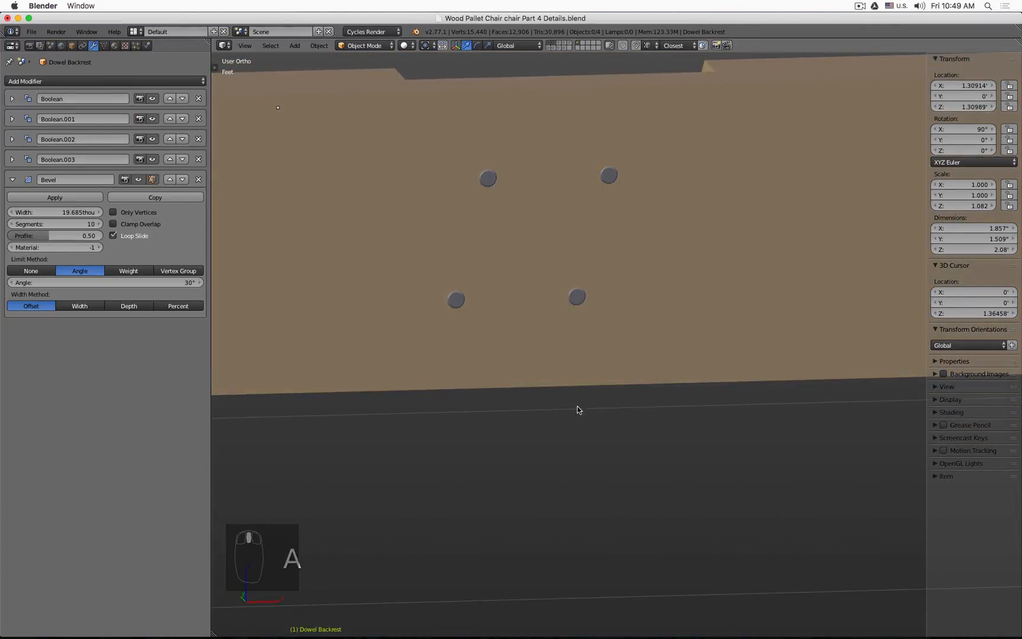
mouse_move(577, 411)
middle_down()
mouse_move(757, 292)
mouse_move(493, 340)
mouse_move(458, 408)
mouse_move(490, 433)
mouse_move(564, 425)
mouse_move(431, 378)
mouse_move(558, 296)
mouse_move(391, 253)
middle_up()
key(z)
click(463, 294)
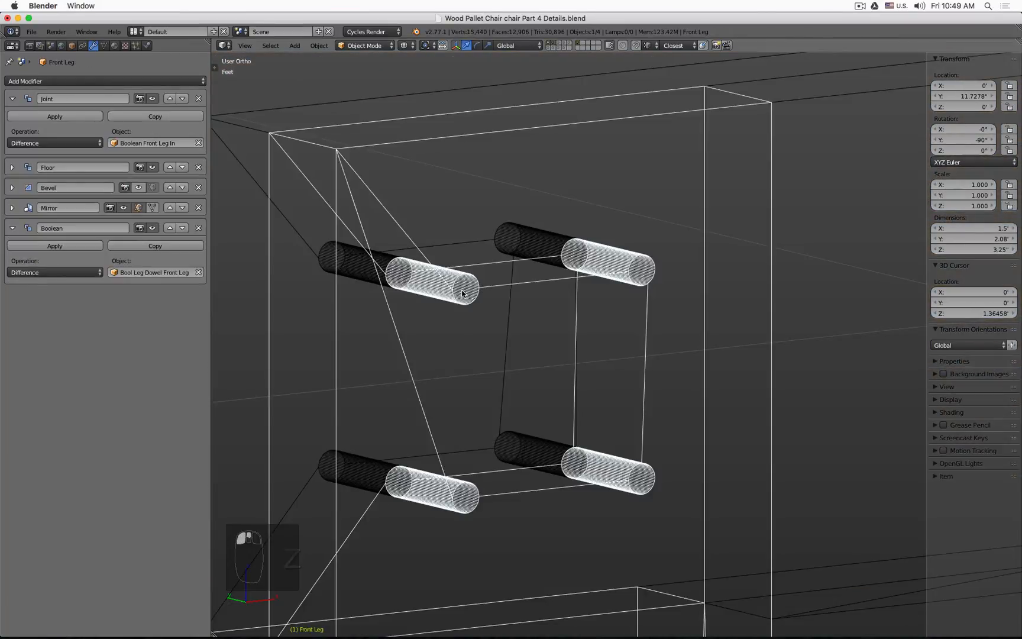
click(361, 271)
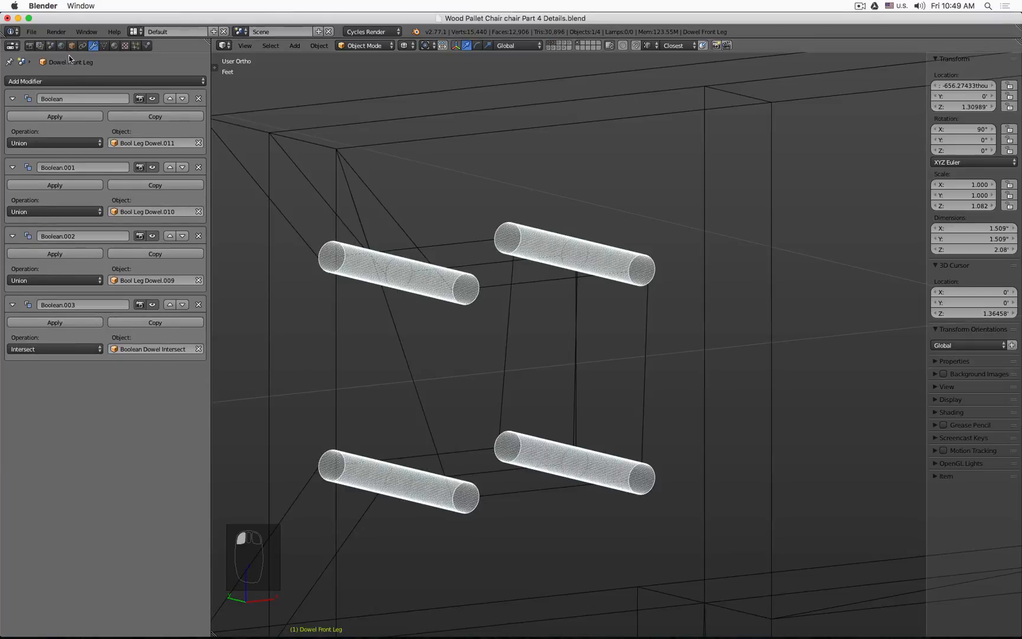
click(95, 81)
click(143, 117)
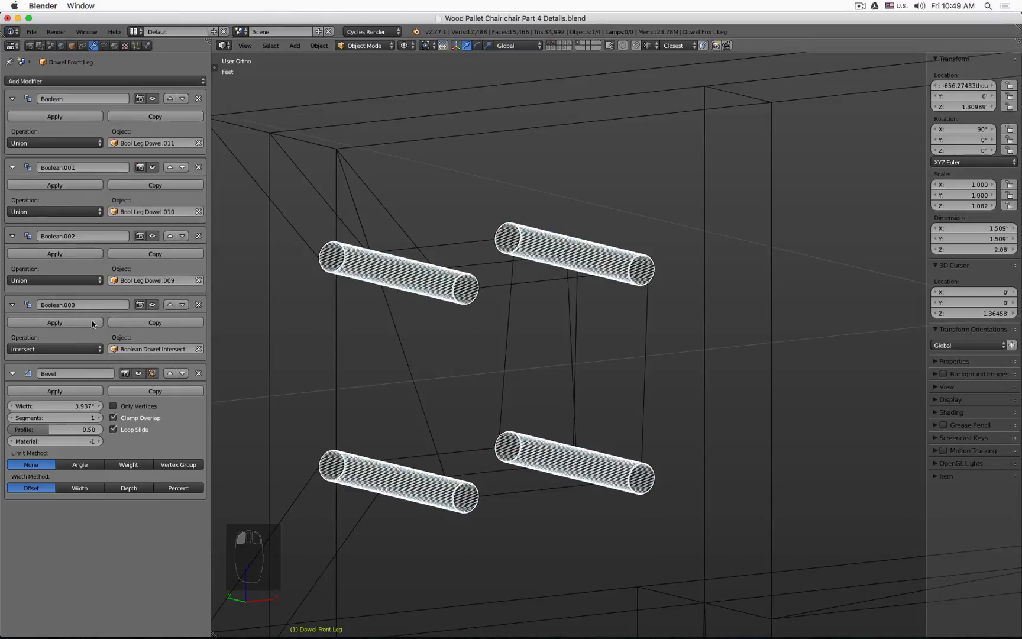
Step: Set the Dowel Front Leg bevel to 0.5 mm width and 10 segments, disable Clamp Overlap, and limit by Angle
click(52, 406)
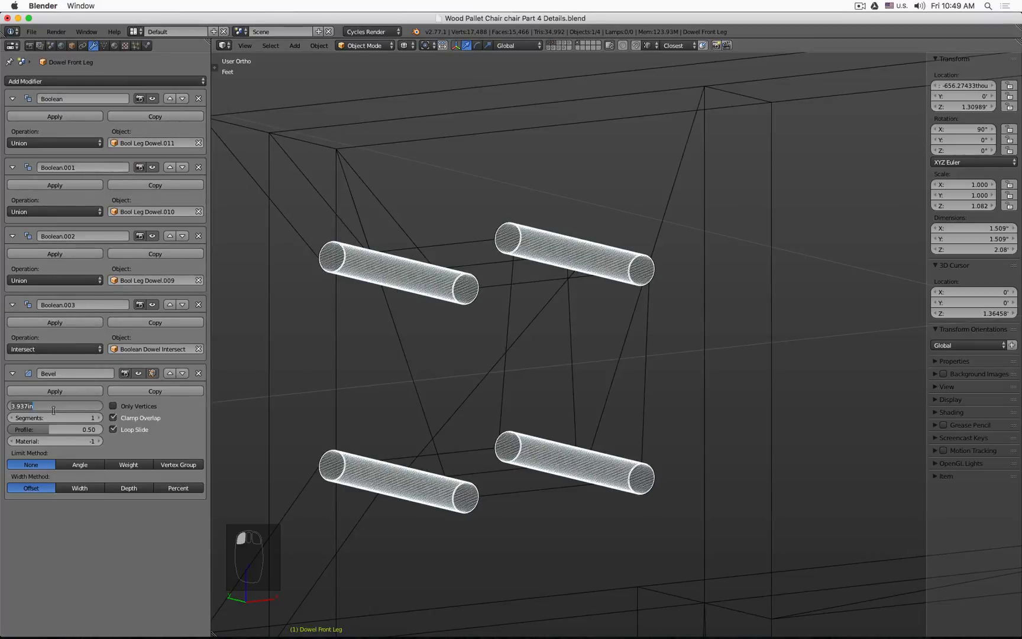
text(0.5mm)
key(Return)
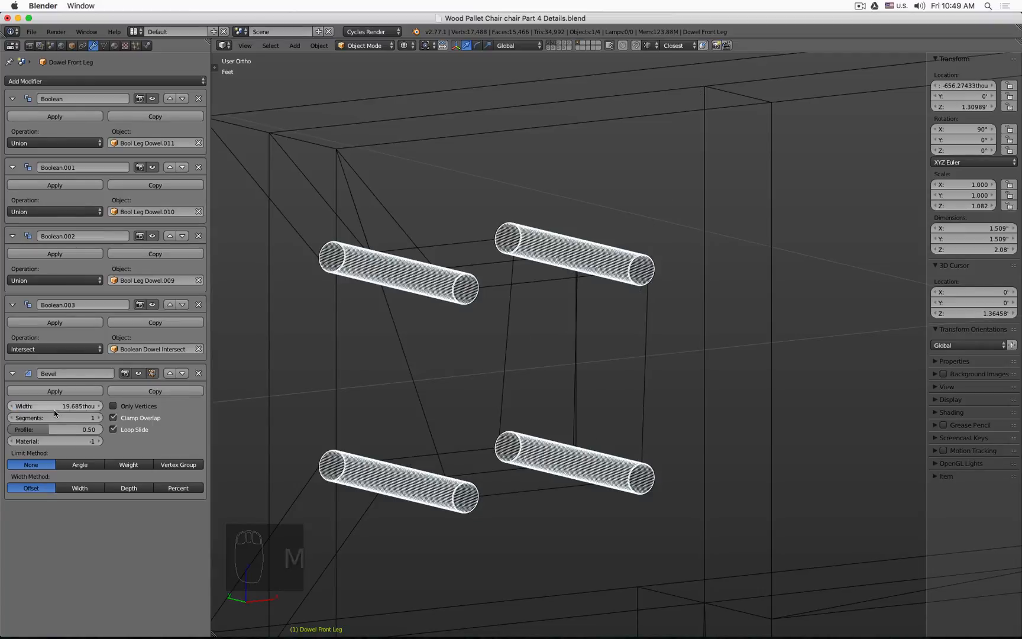
click(59, 416)
text(10)
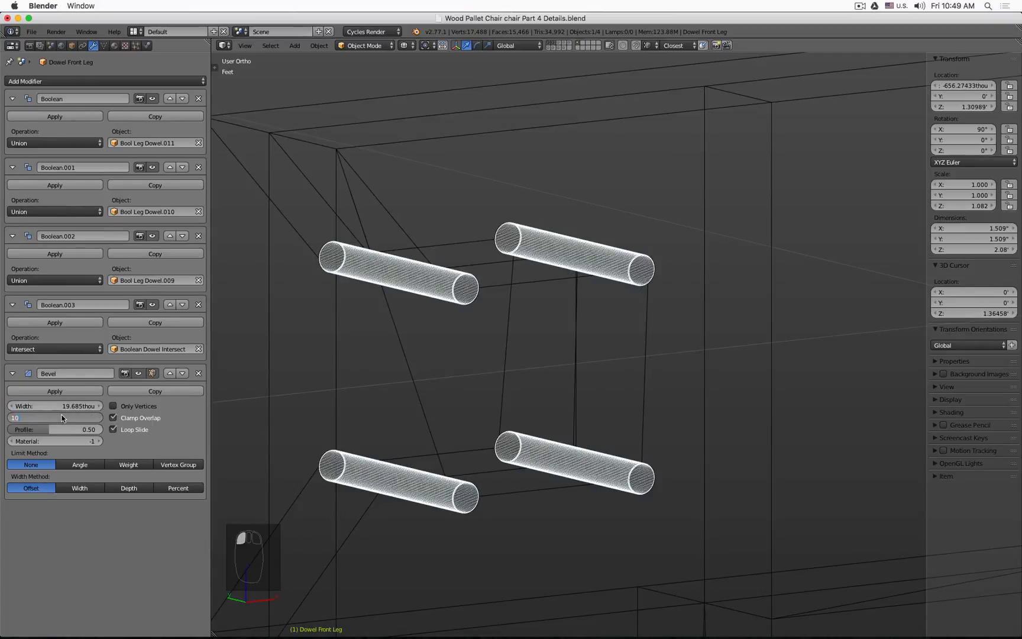
key(Return)
click(114, 418)
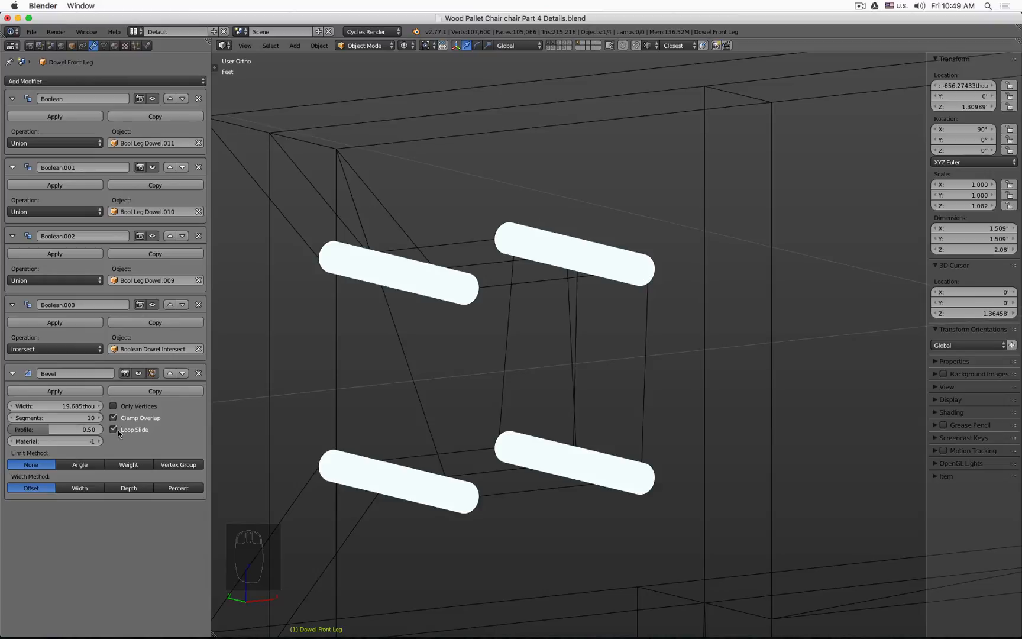
click(88, 466)
key(z)
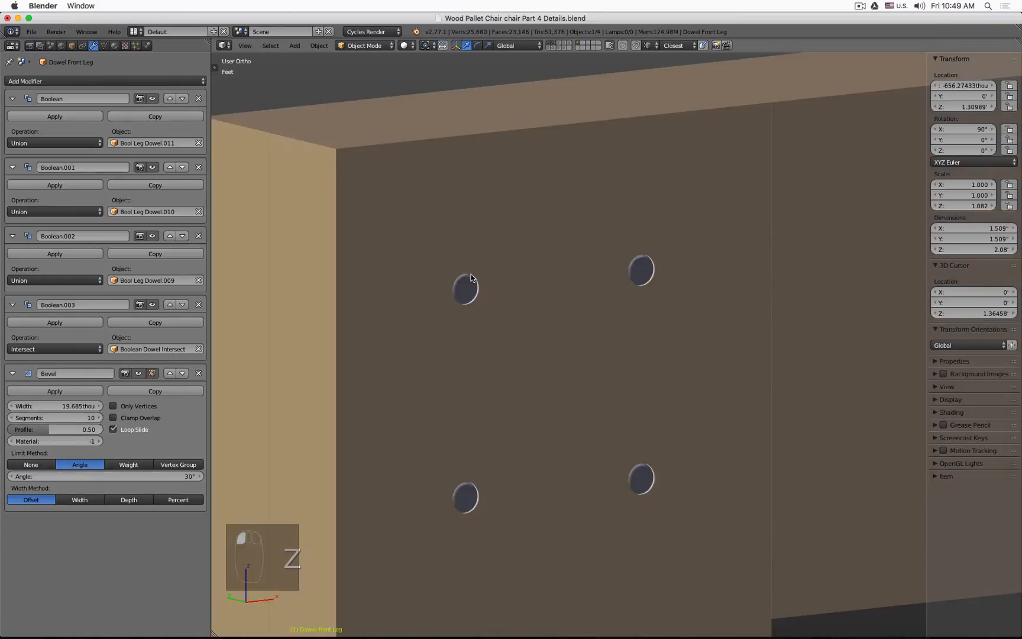
Step: Remove the Bevel modifiers from the Dowel Front Leg and the Dowel Backrest
scroll(460, 290, up, 8)
scroll(460, 294, down, 8)
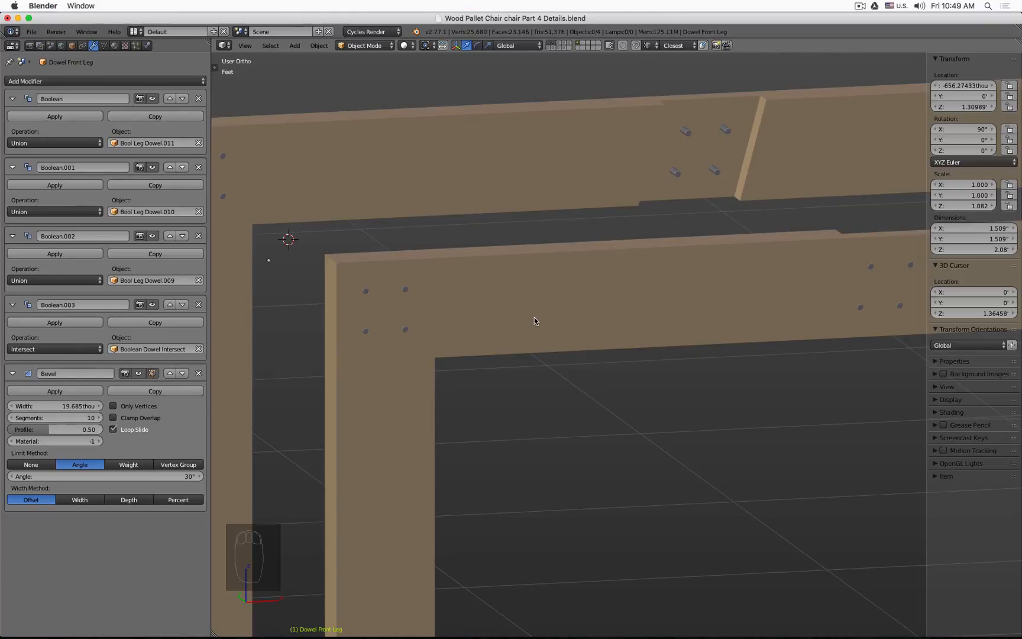
click(199, 372)
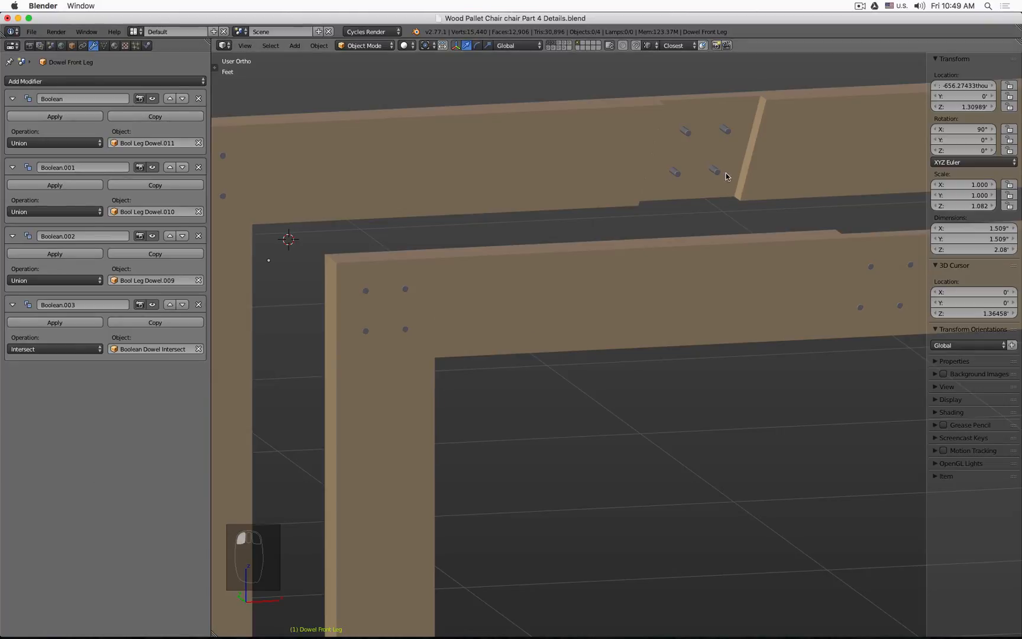
right_click(715, 170)
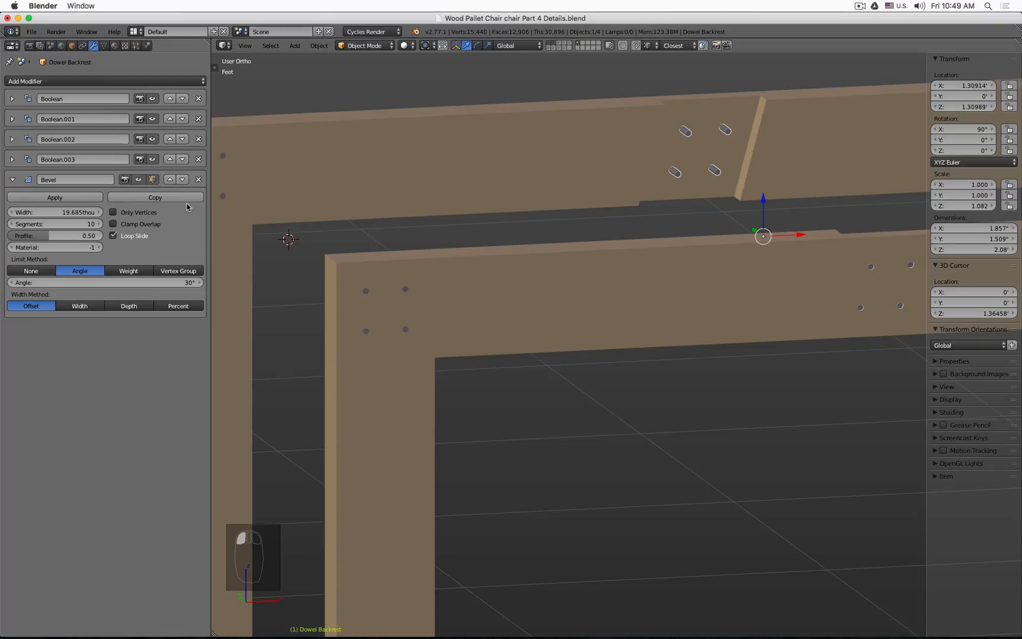
click(198, 180)
Step: Show the box's layer and select the Boolean Dowel Intersect box
scroll(575, 291, down, 3)
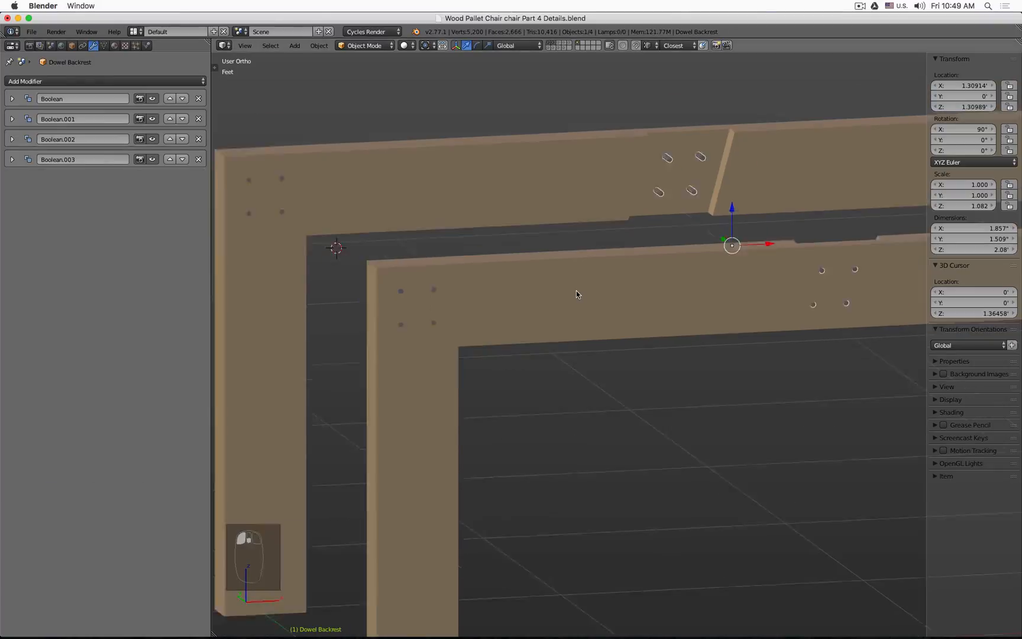
key(a)
middle_drag(678, 391, 697, 373)
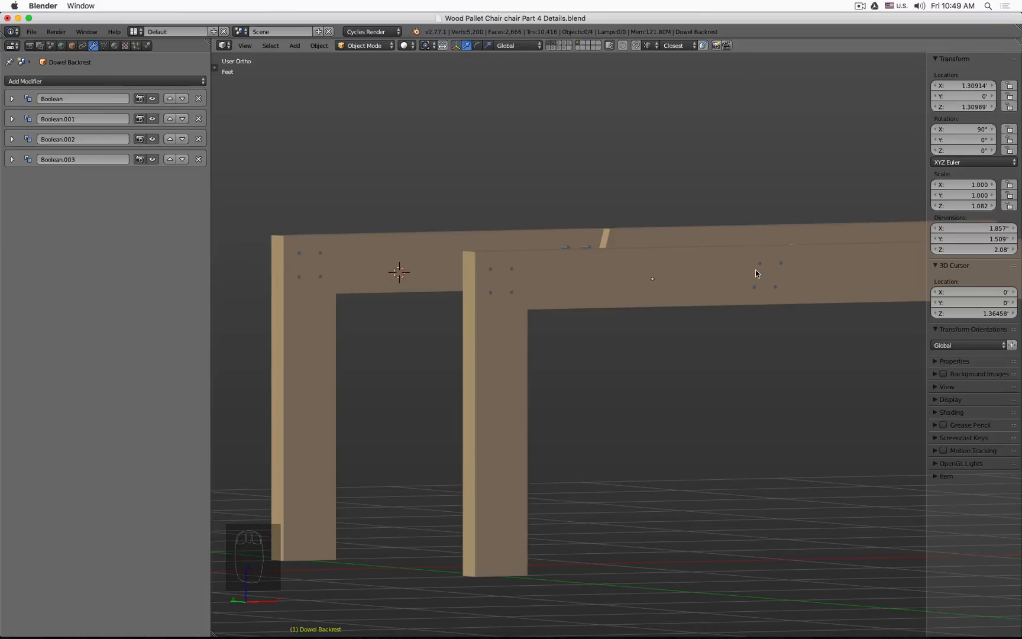
scroll(670, 157, down, 2)
middle_drag(668, 154, 650, 147)
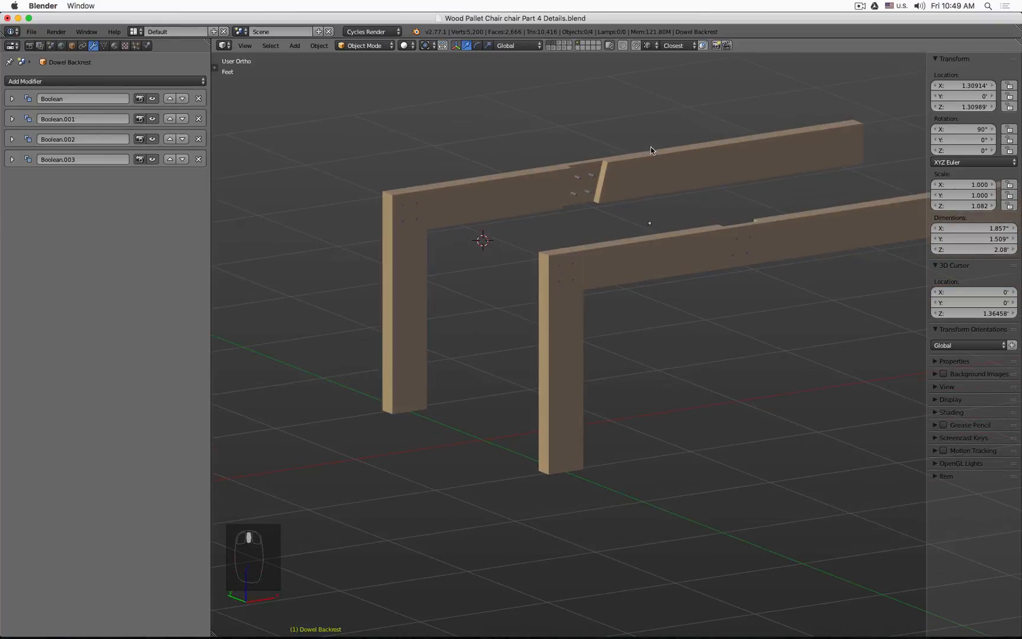
click(568, 49)
click(563, 48)
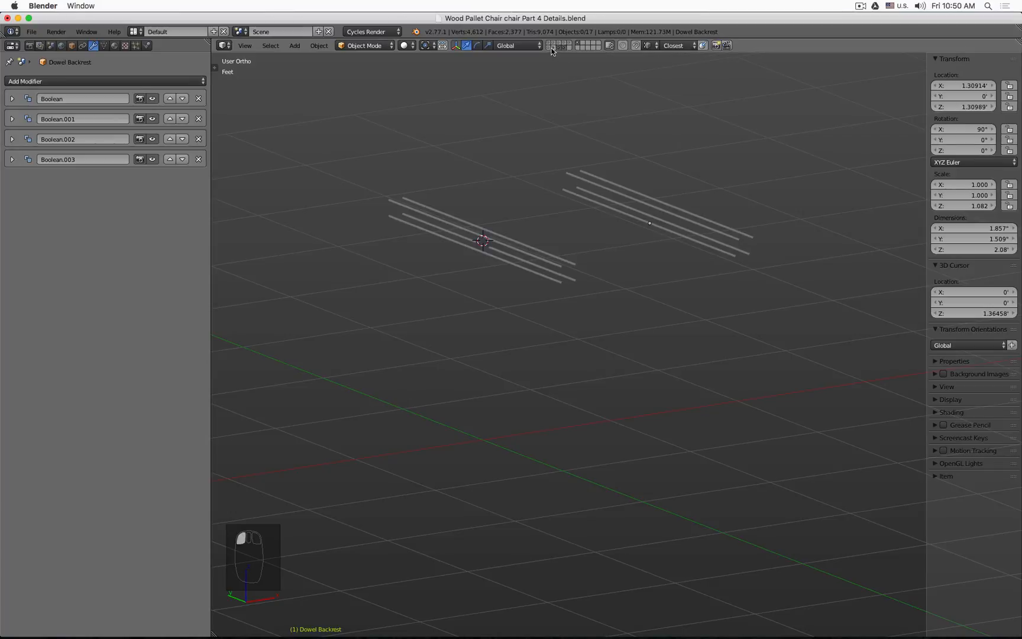
shift+click(554, 49)
click(477, 189)
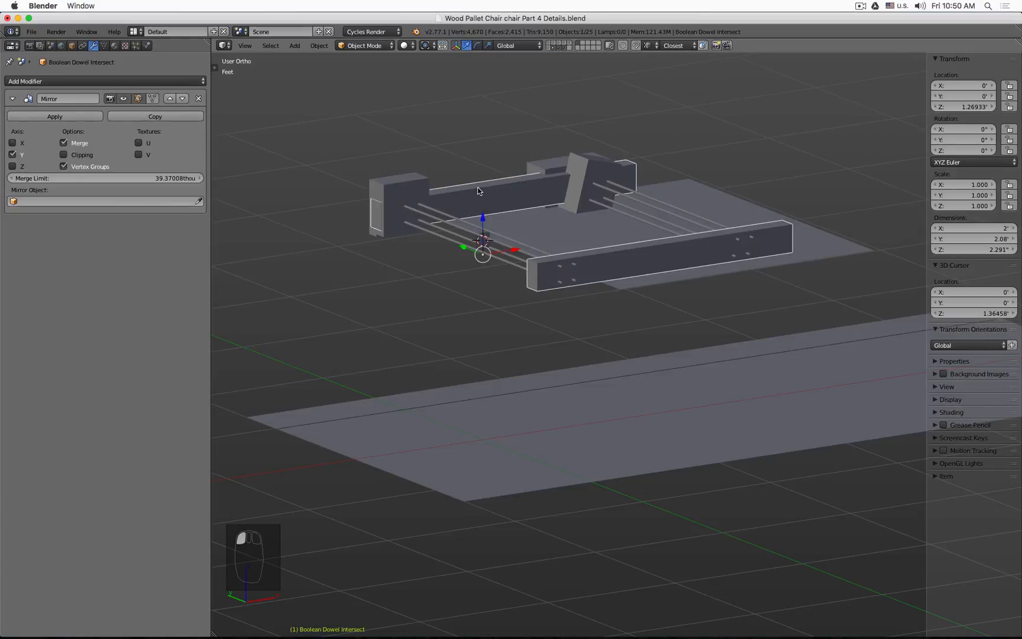
Step: Move the Boolean Dowel Intersect box to its own layer and hide that layer
key(m)
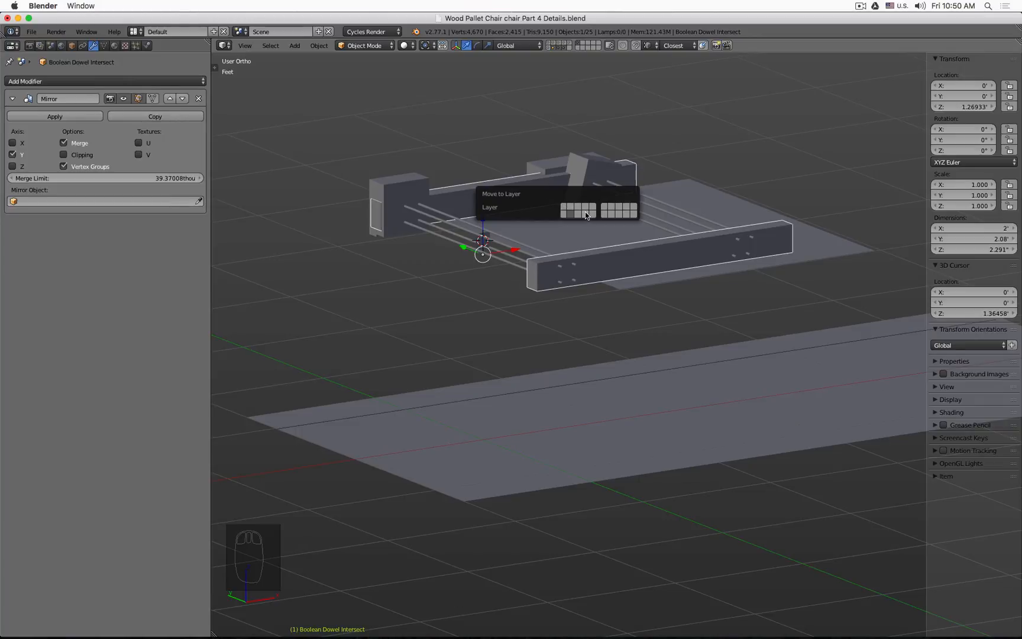
click(603, 216)
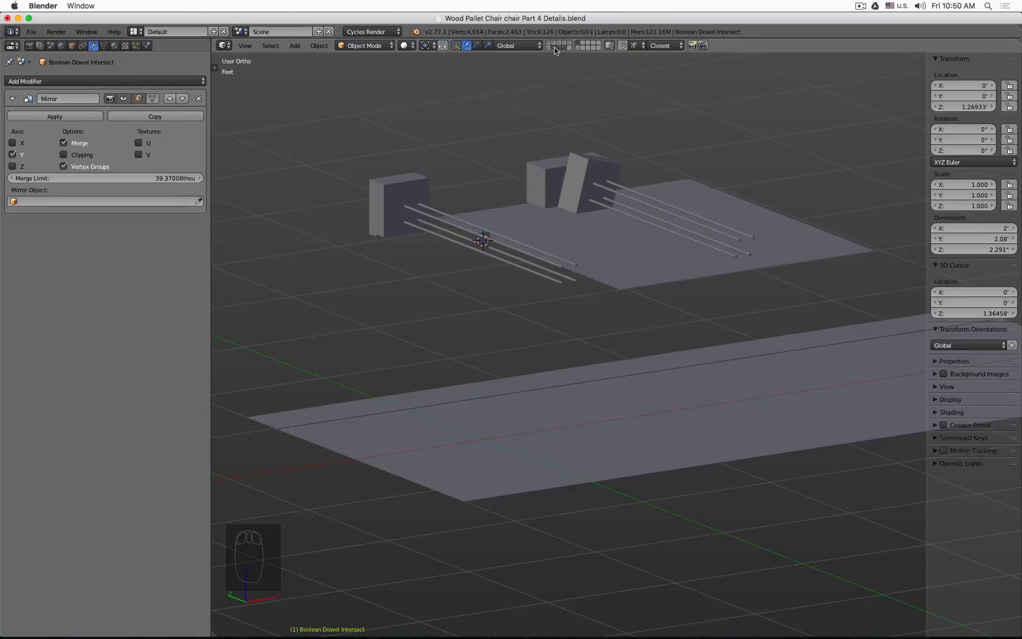
click(554, 47)
shift+click(577, 48)
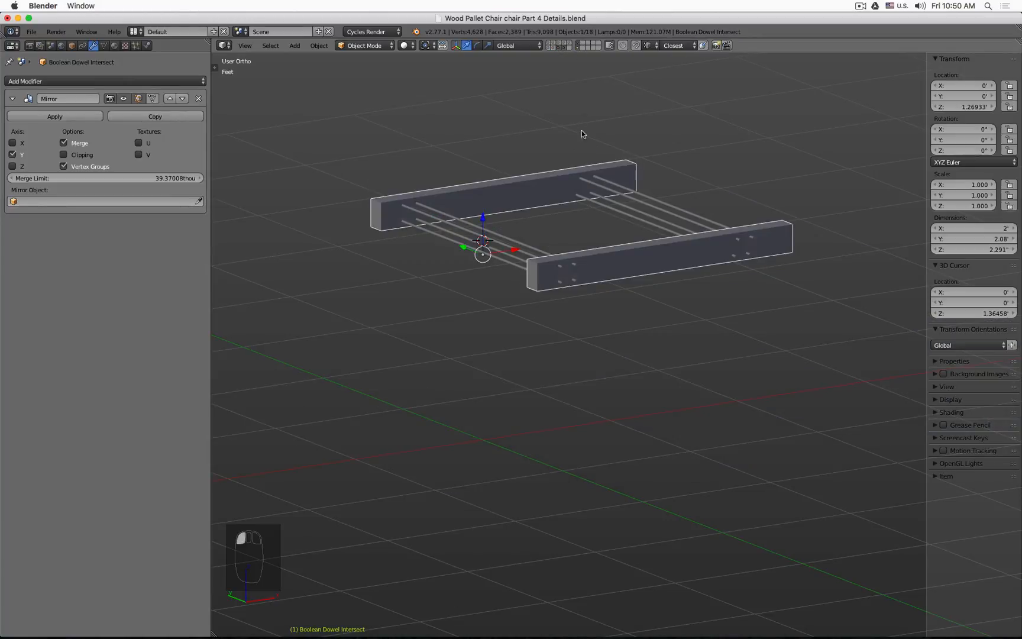
Step: Select all the dowels and seat-frame pieces and parent them to the Mirror Axis 20.4 Degrees empty
key(z)
click(577, 46)
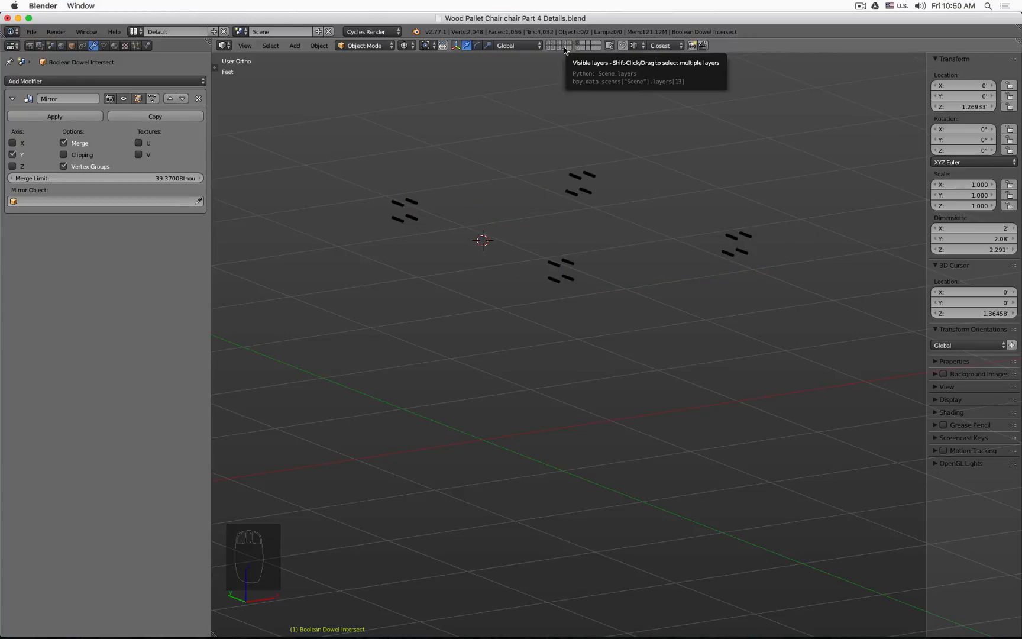
click(564, 47)
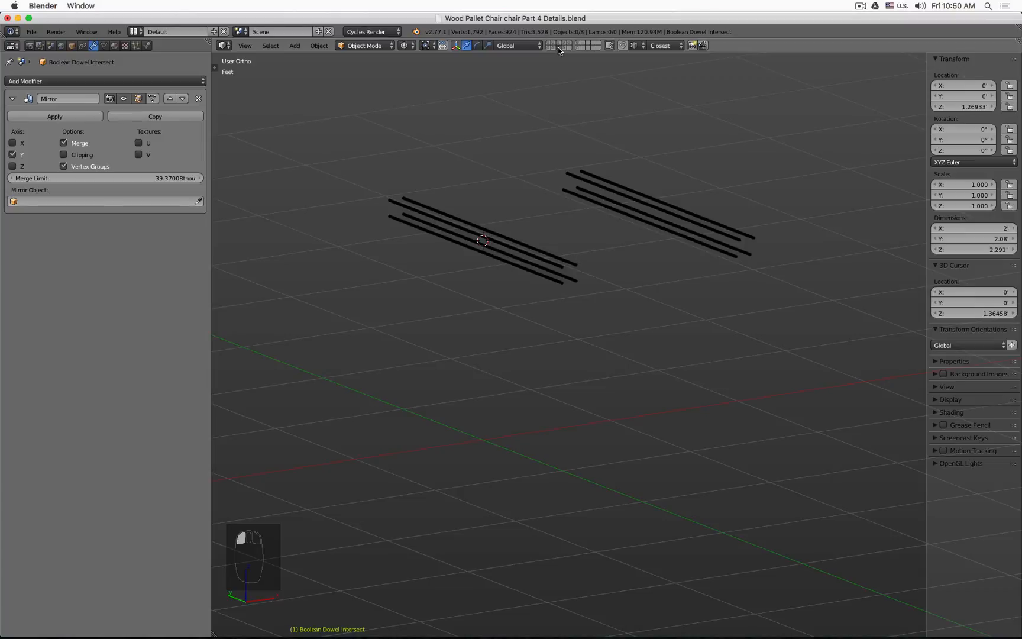
middle_drag(511, 201, 534, 280)
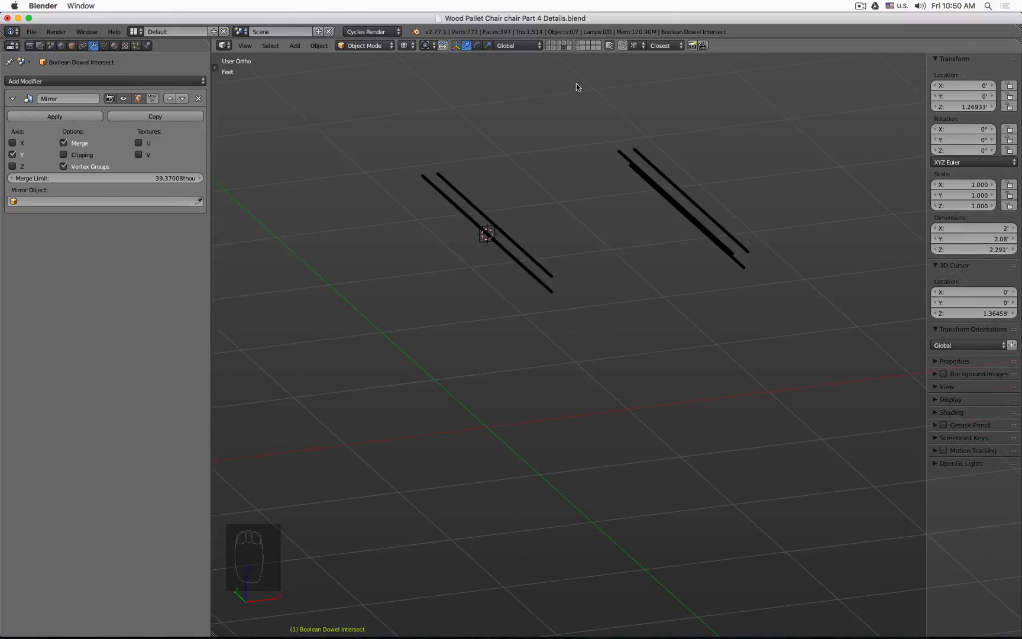
shift+click(560, 47)
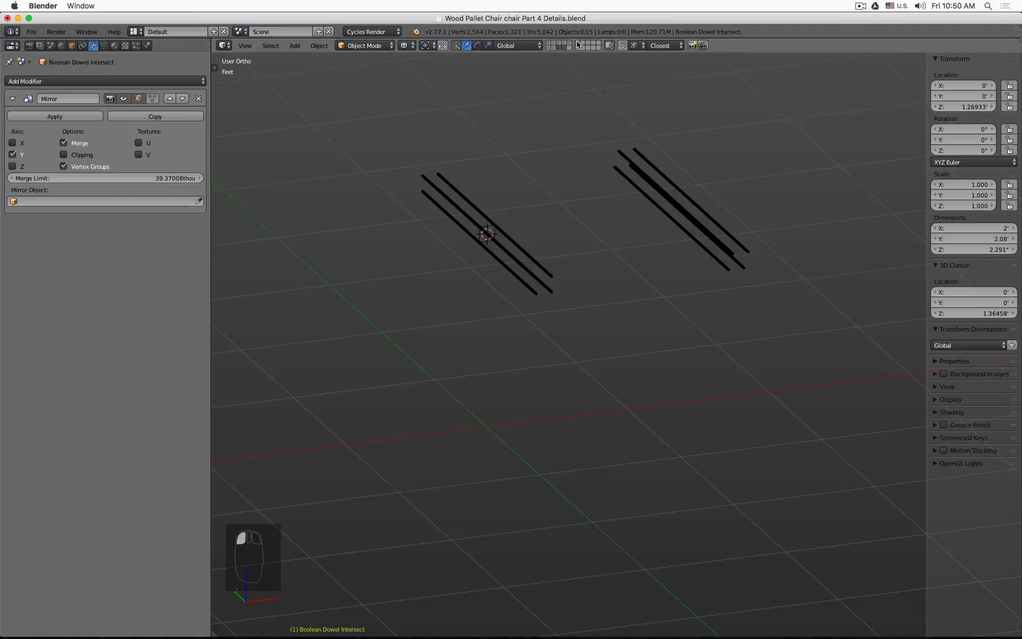
shift+click(577, 46)
key(a)
key(a)
key(a)
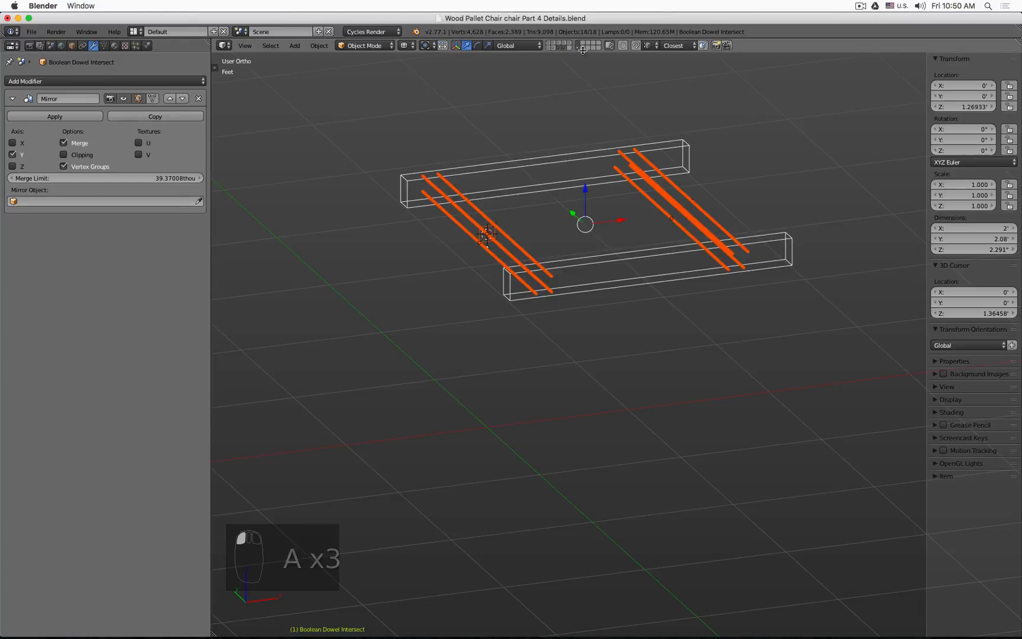
shift+click(550, 47)
shift+click(488, 331)
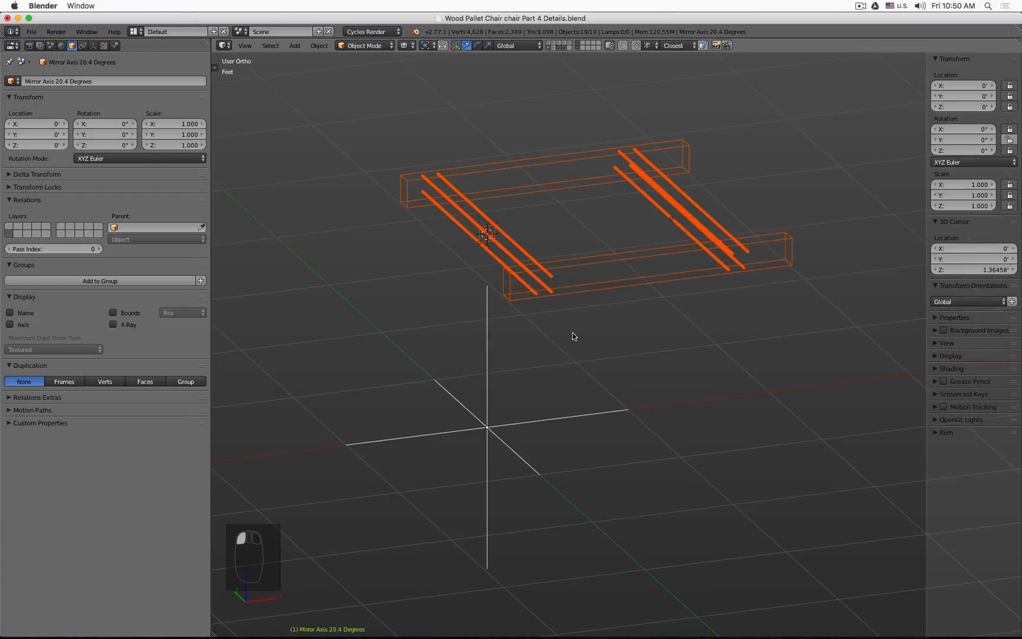
key(ctrl+p)
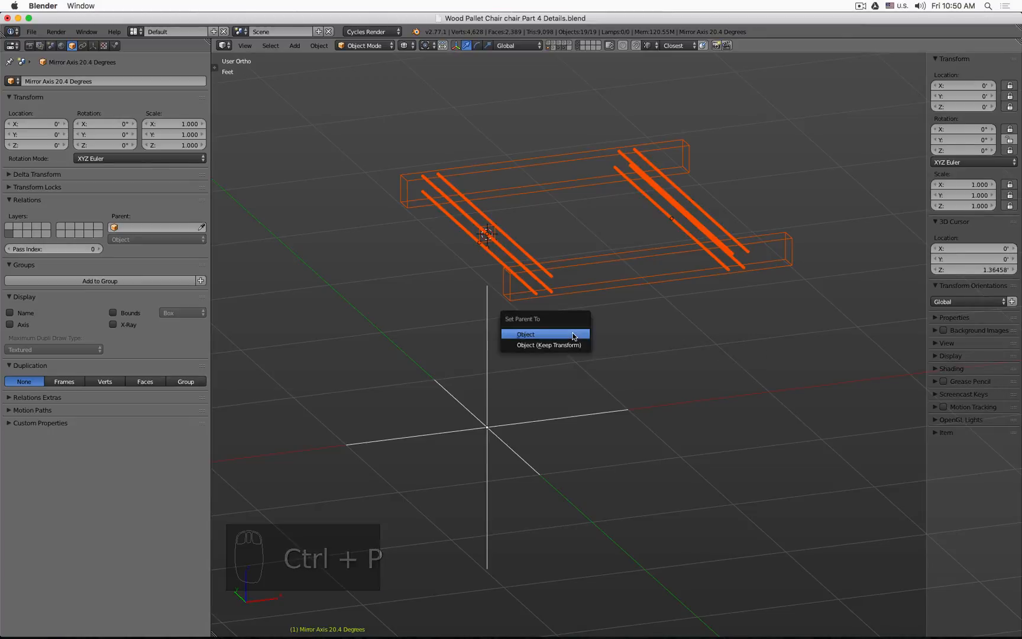
click(572, 336)
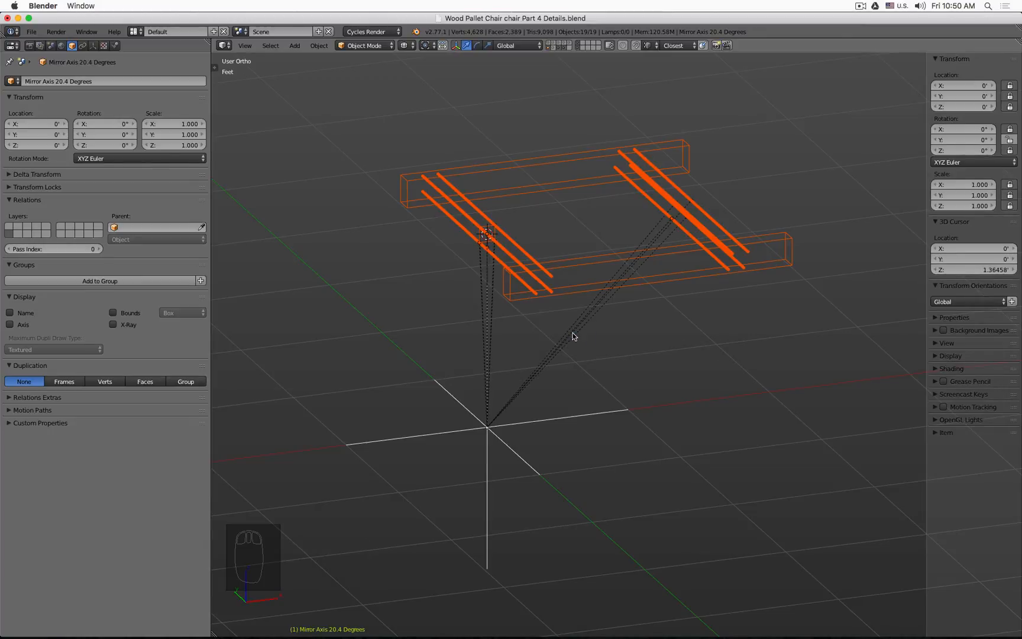
click(582, 416)
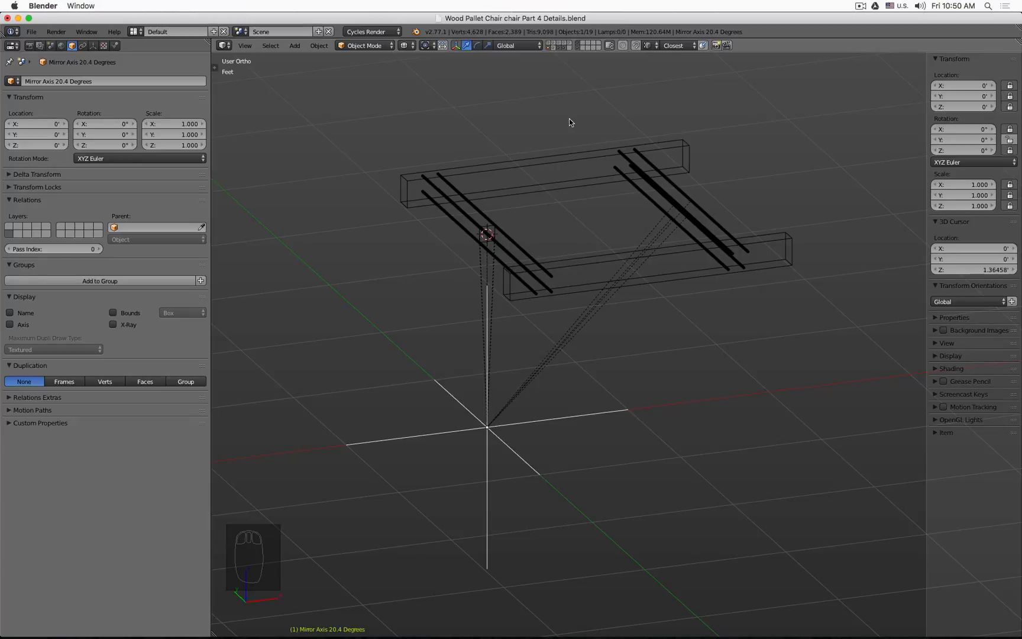
Step: Unhide all hidden objects and switch to the layer holding the wooden planks
shift+click(557, 48)
shift+click(566, 43)
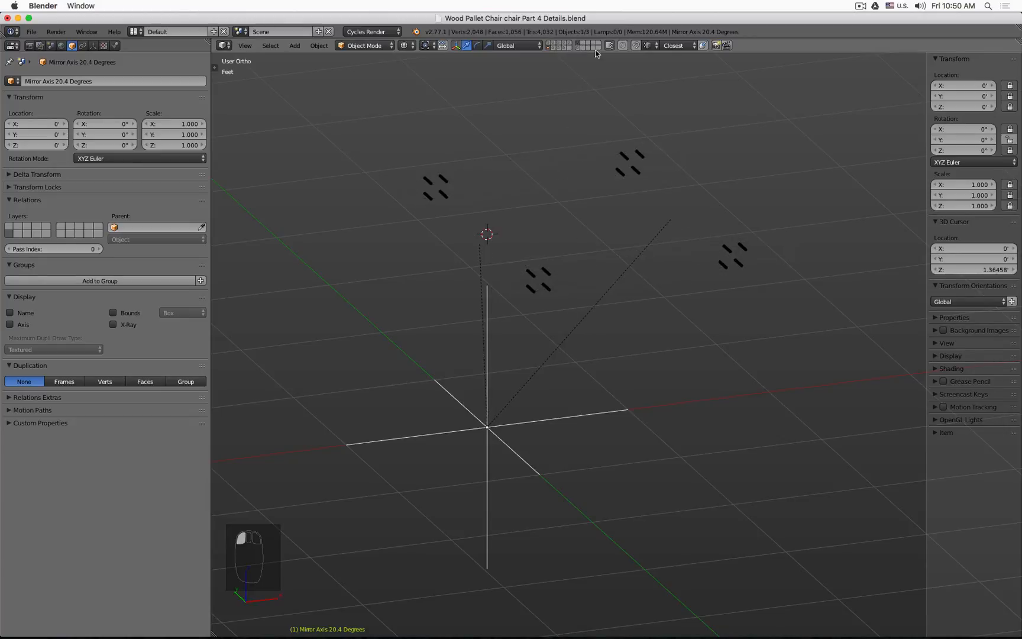
shift+click(554, 43)
shift+click(548, 46)
shift+click(548, 49)
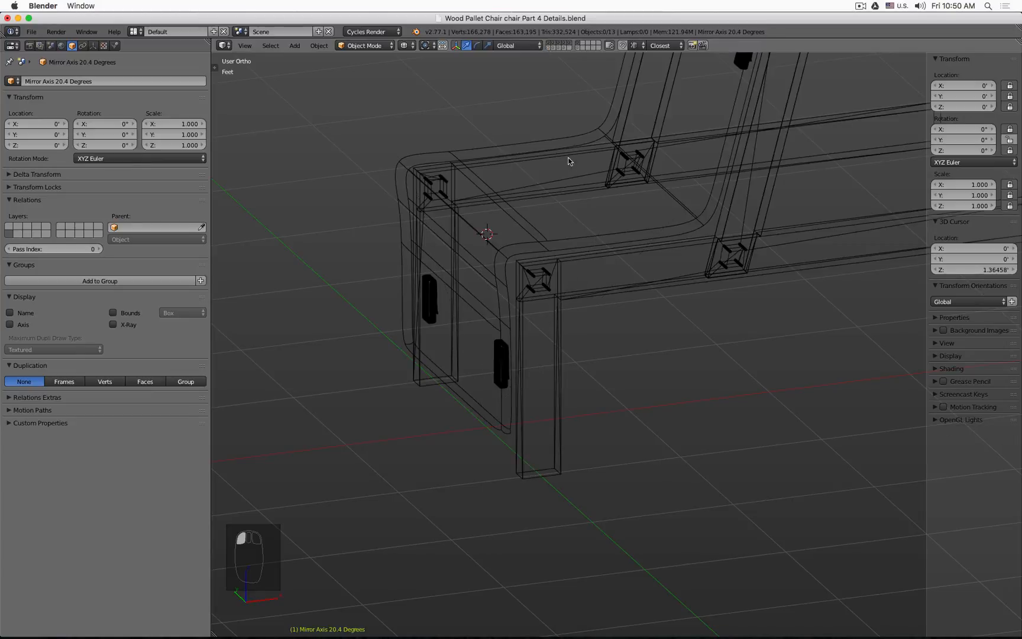
key(z)
middle_drag(686, 287, 611, 247)
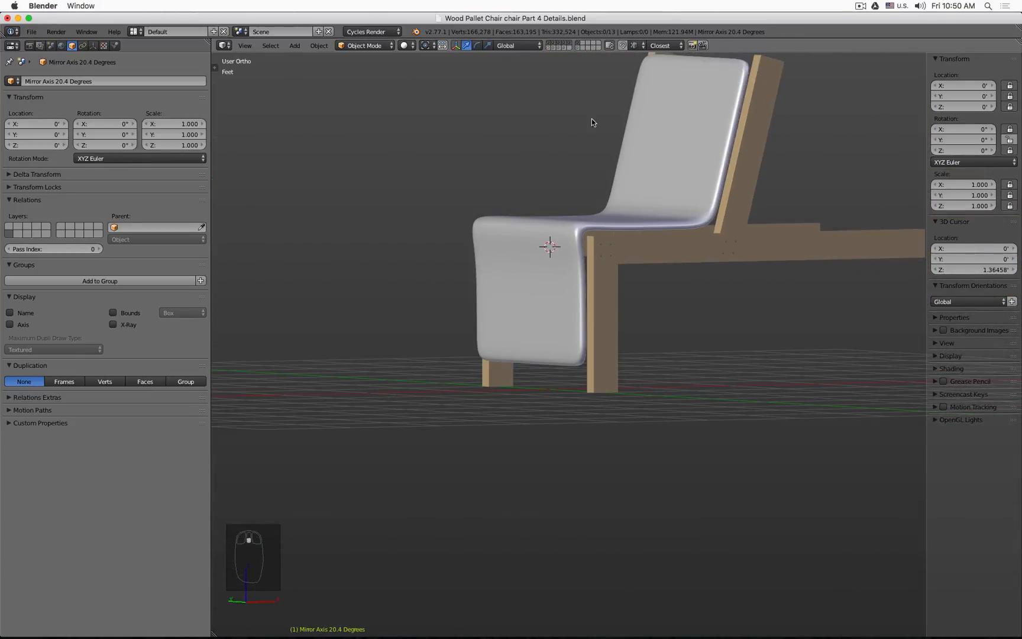
key(alt+h)
key(a)
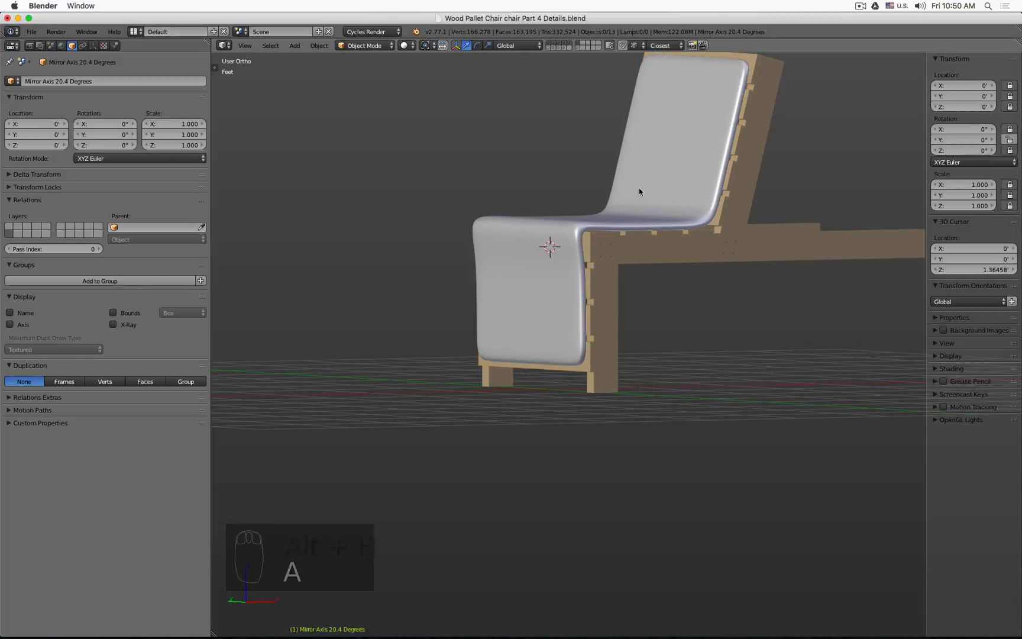
middle_drag(639, 188, 721, 265)
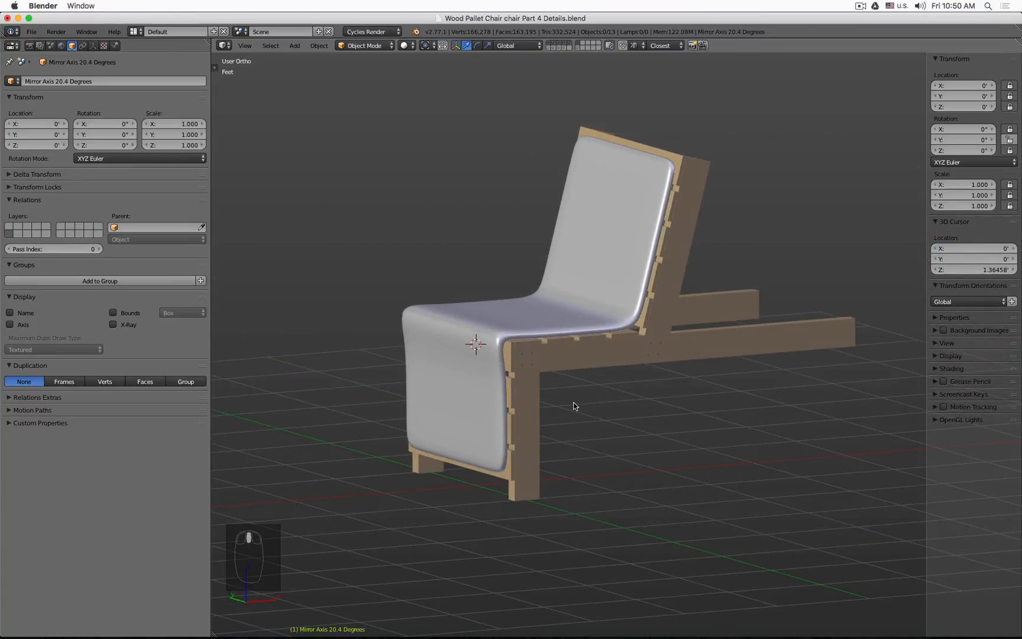
click(564, 43)
middle_drag(522, 207, 522, 207)
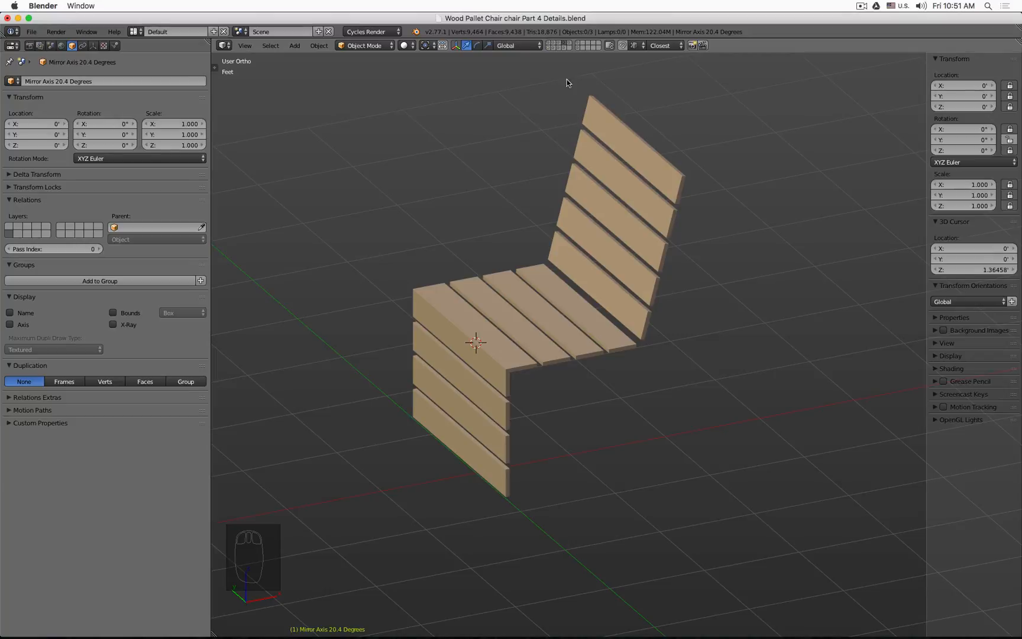
Step: Snap the 3D cursor to the Wood Plank Front object
key(KP_1)
key(z)
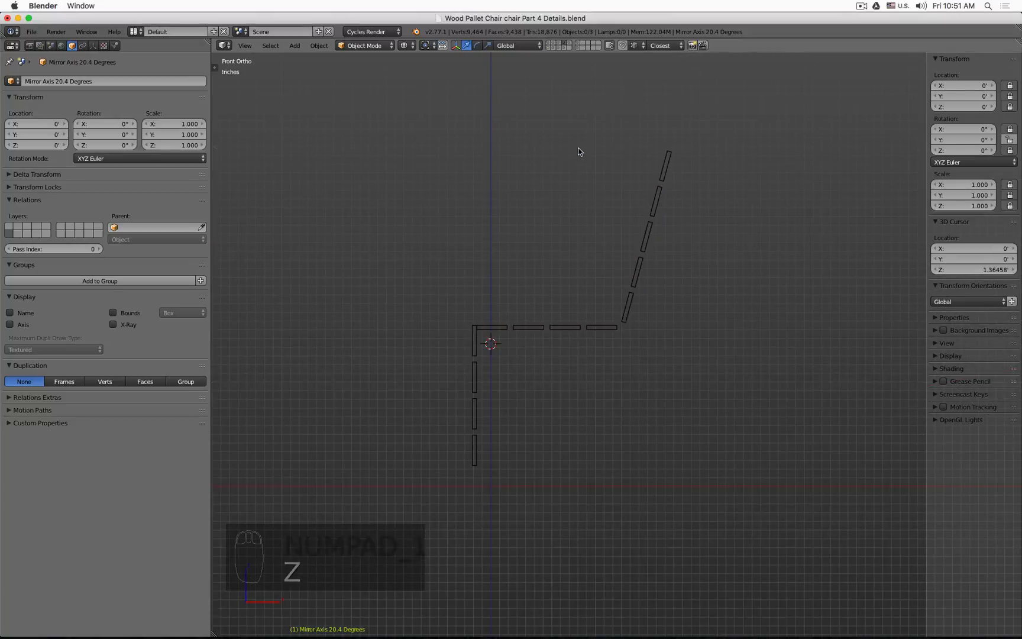
middle_drag(429, 262, 447, 344)
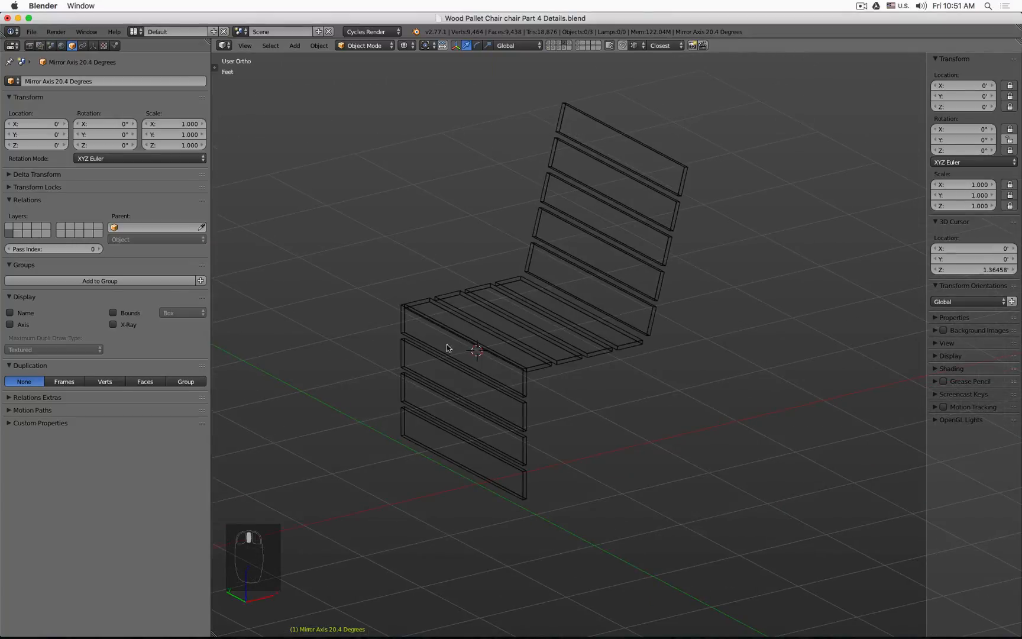
click(395, 343)
middle_drag(387, 362, 378, 381)
key(KP_1)
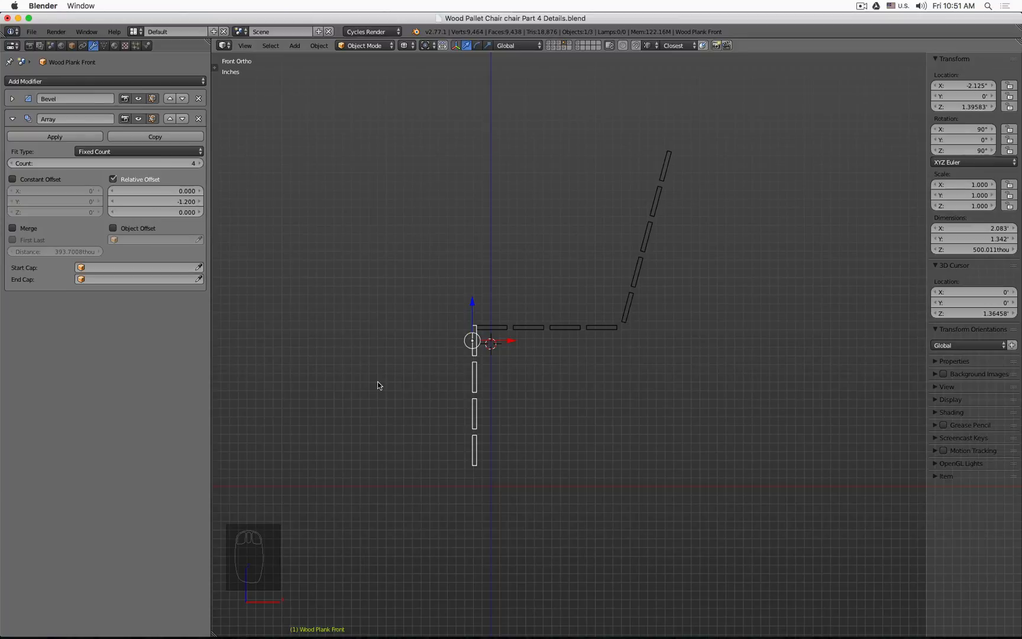
key(shift+s)
click(378, 383)
middle_drag(381, 367, 446, 375)
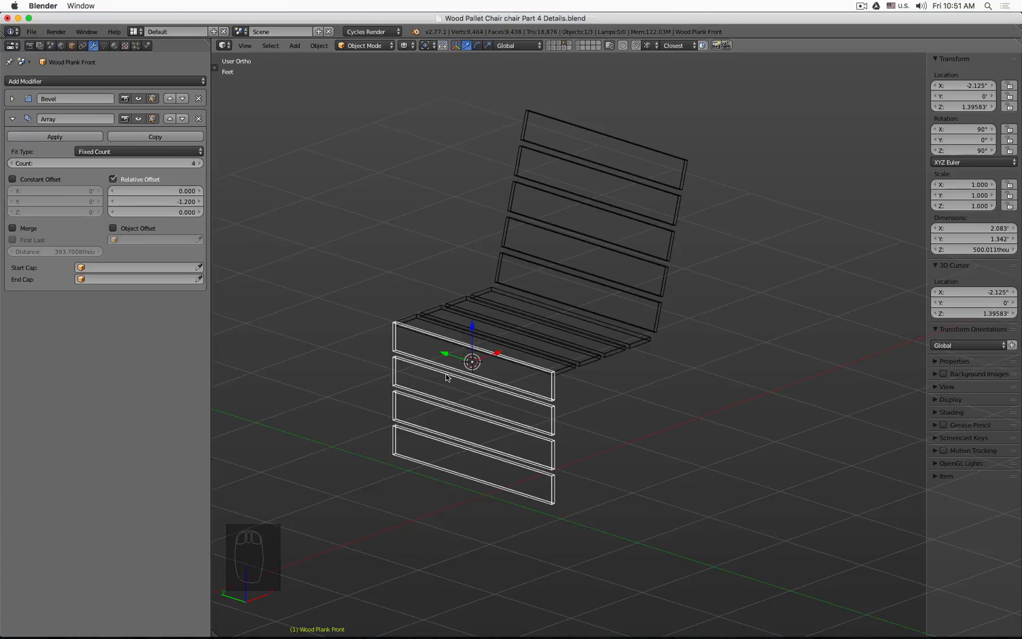
Step: Add a cylinder at the cursor and set its depth to 3 inches
key(shift+a)
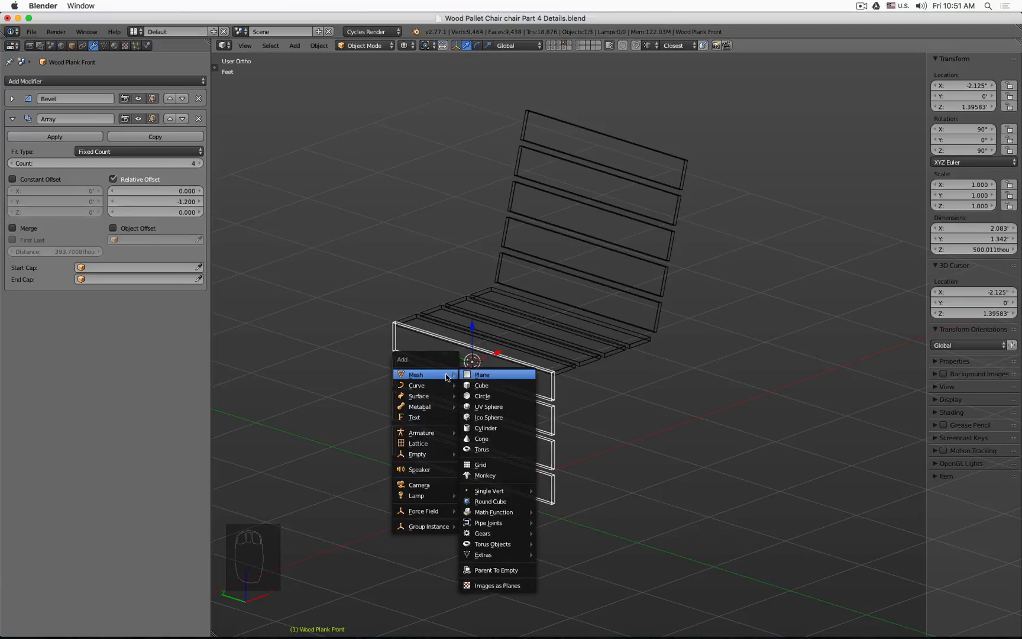
key(Down)
key(Down)
key(Down)
key(Down)
key(Down)
key(Return)
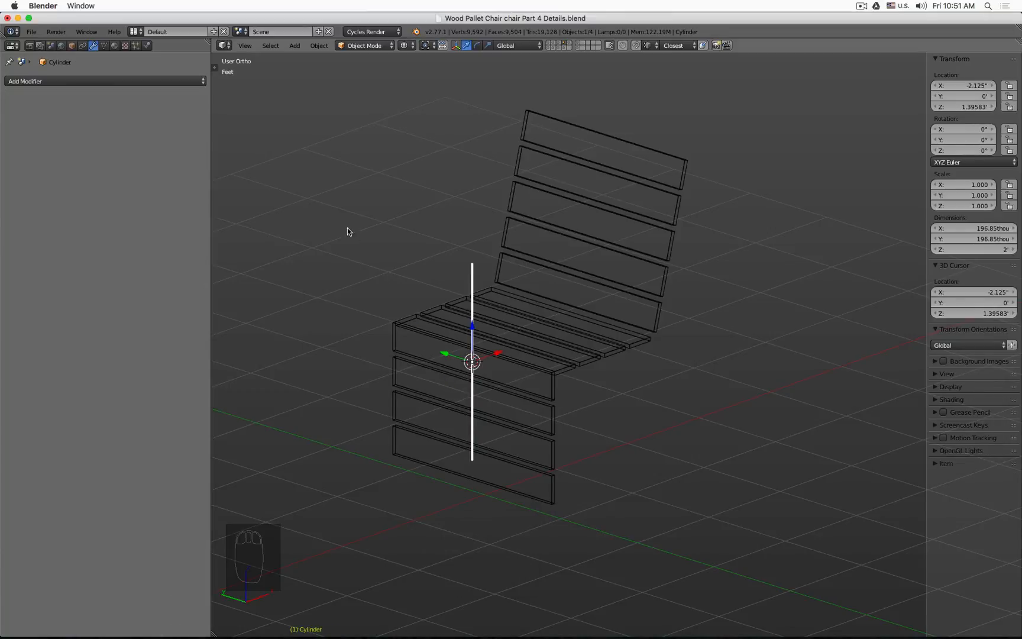
key(F6)
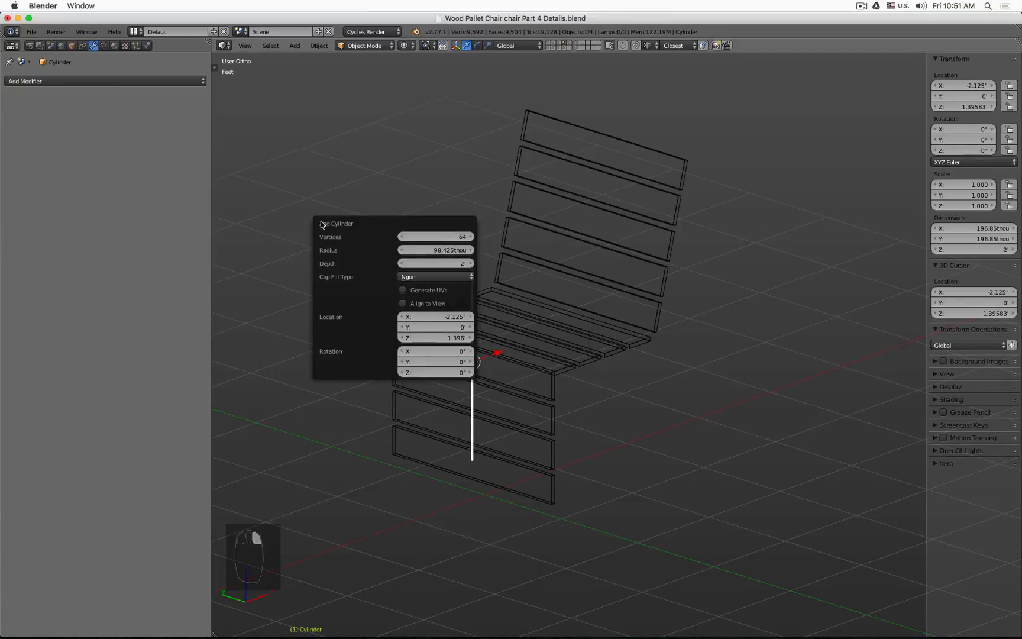
click(434, 262)
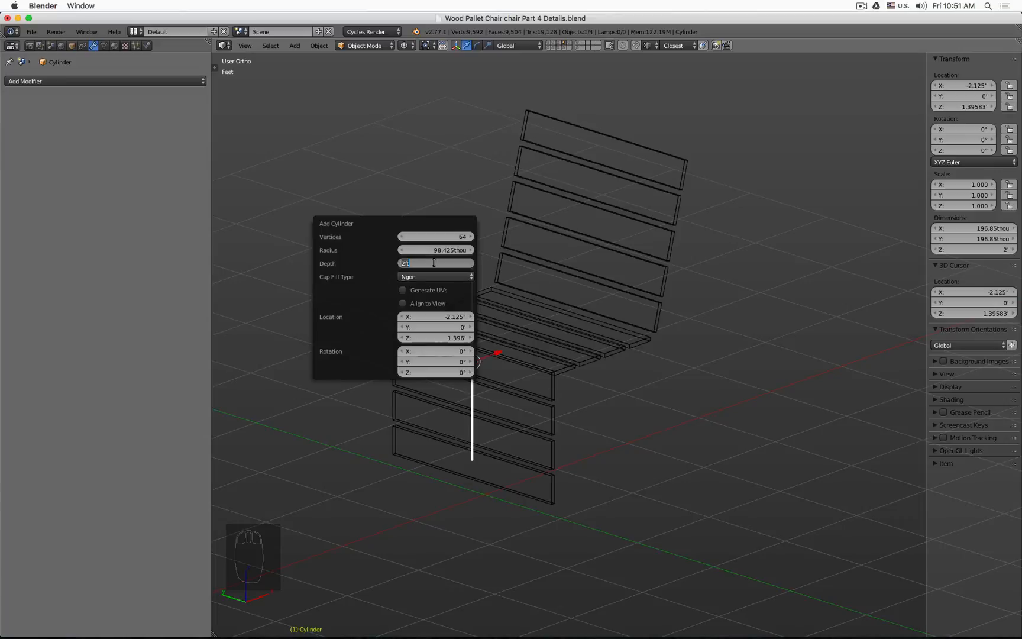
text(4in)
key(Return)
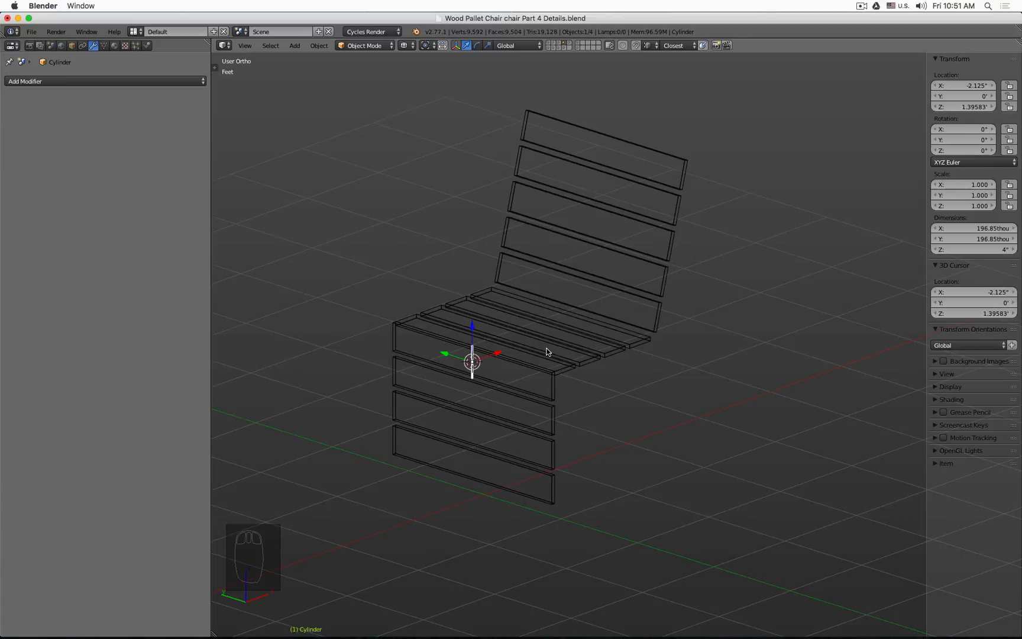
key(F6)
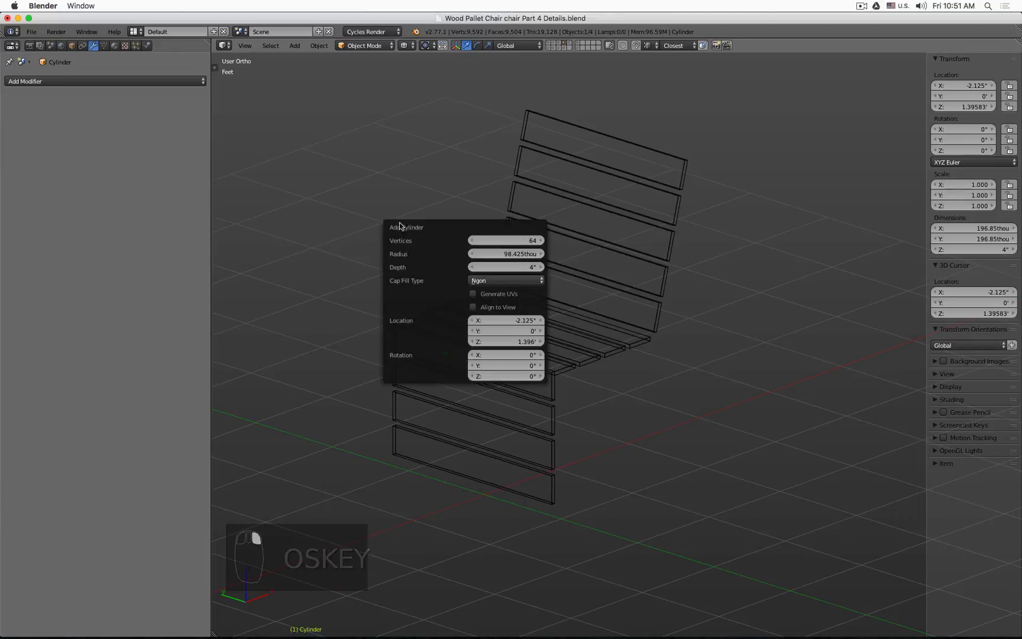
click(519, 266)
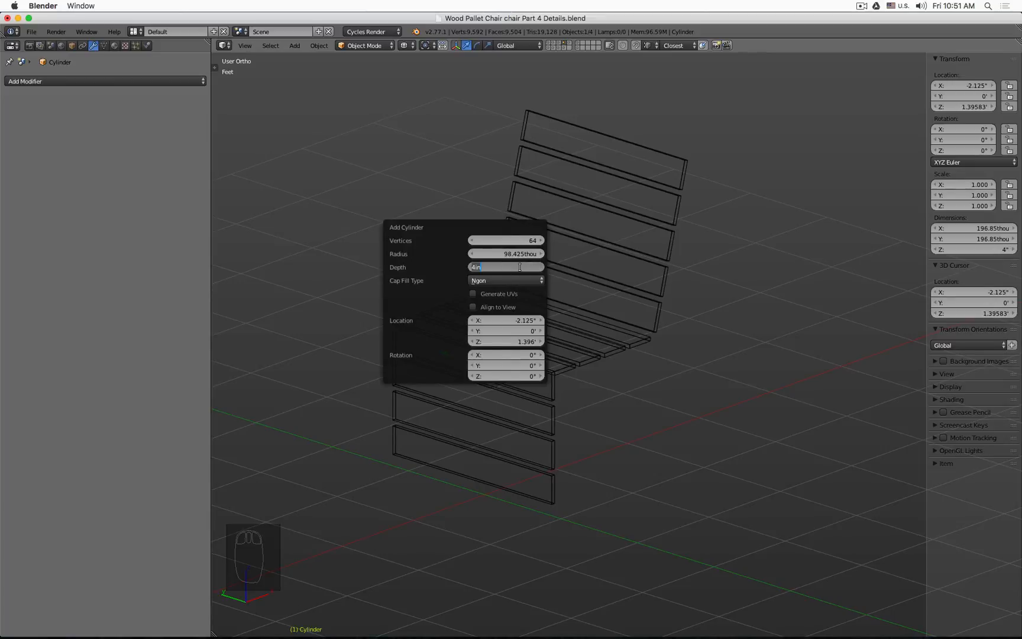
text(3")
key(Return)
Step: Rotate the cylinder 90 degrees in the front view so it lies horizontally
middle_drag(616, 379, 574, 177)
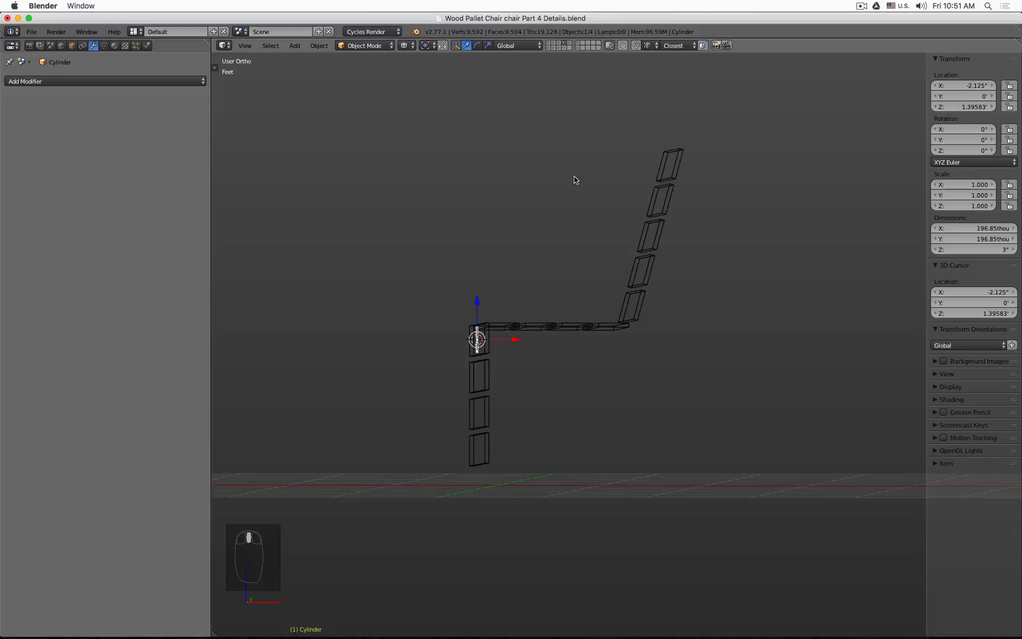
shift+click(547, 43)
middle_drag(496, 176, 519, 198)
scroll(473, 332, up, 5)
key(z)
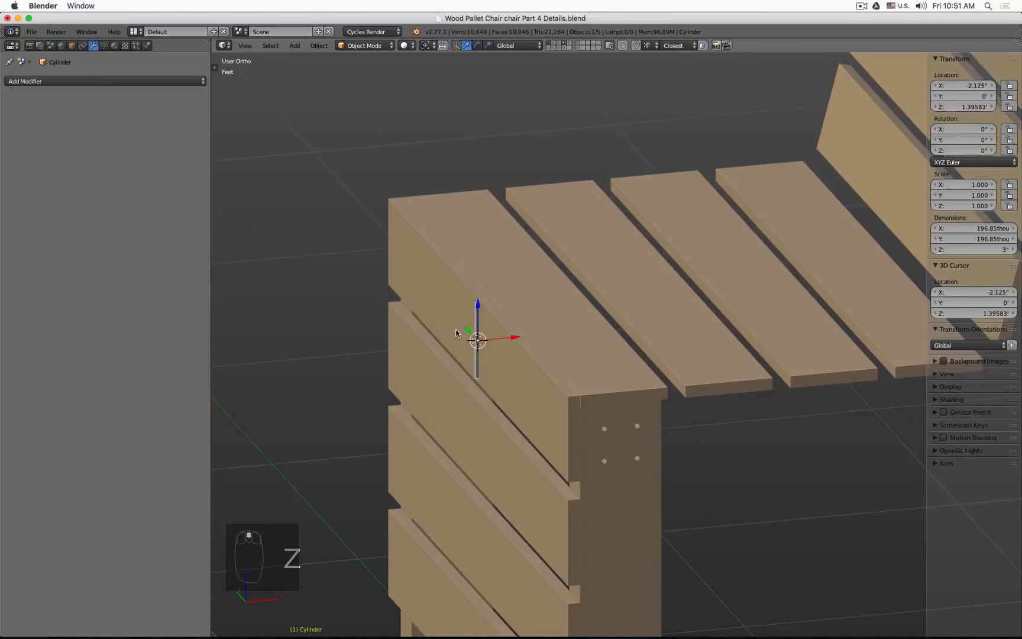
key(KP_1)
key(z)
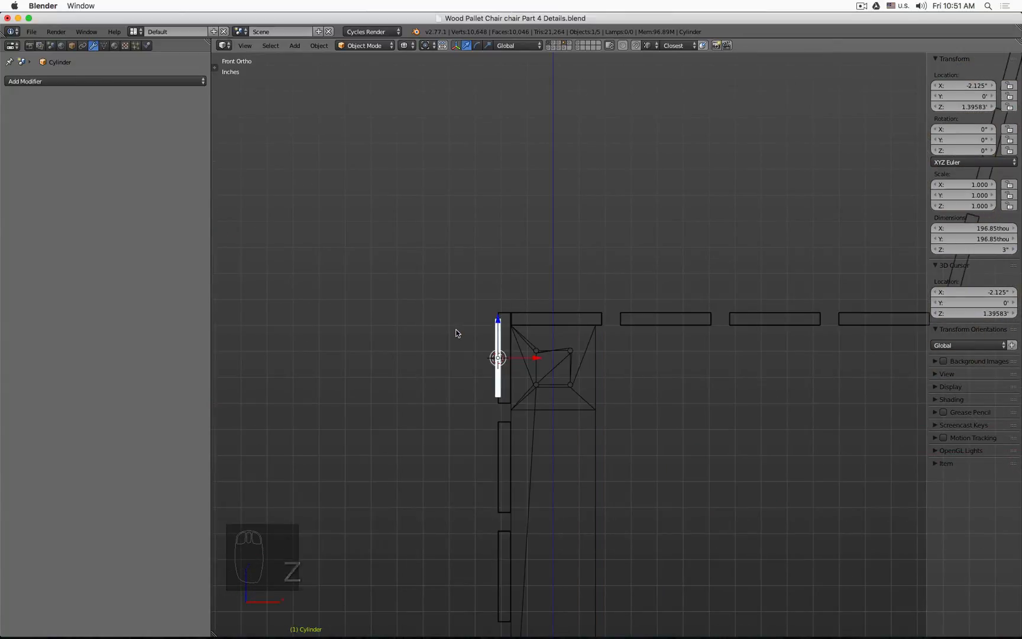
scroll(517, 371, up, 4)
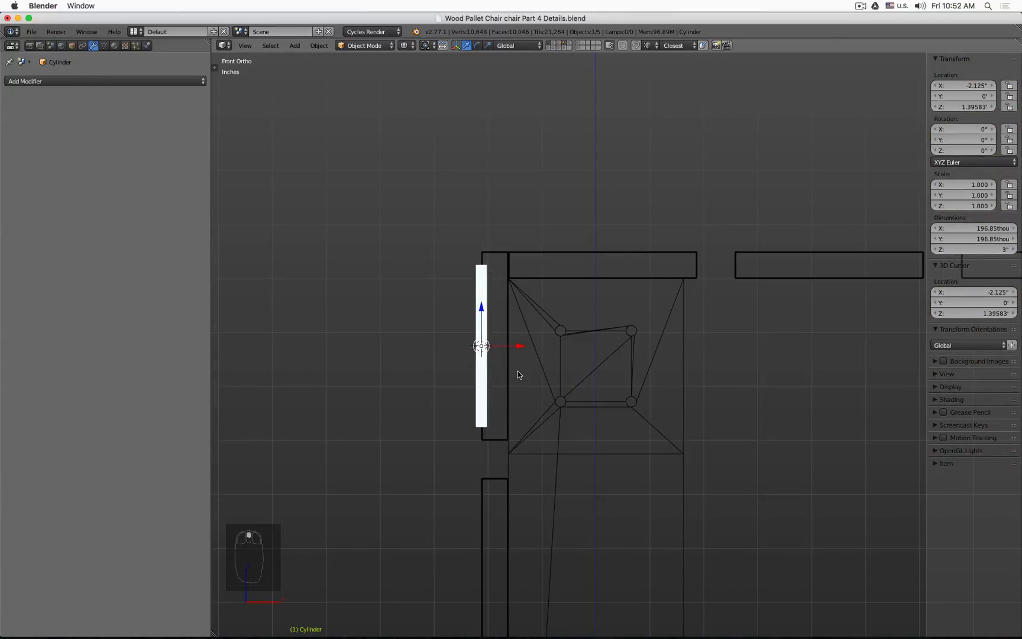
text(r90)
key(Return)
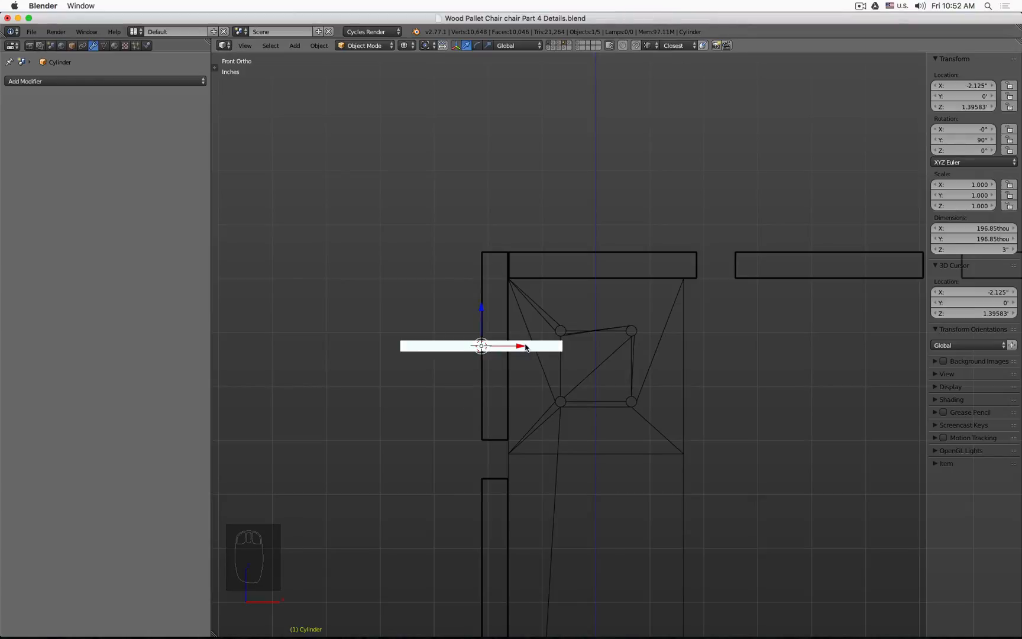
Step: Move the cylinder sideways into the front plank's edge
drag(524, 347, 596, 363)
mouse_move(594, 363)
middle_down()
mouse_move(531, 392)
mouse_move(572, 422)
mouse_move(527, 404)
middle_up()
key(z)
scroll(474, 399, down, 2)
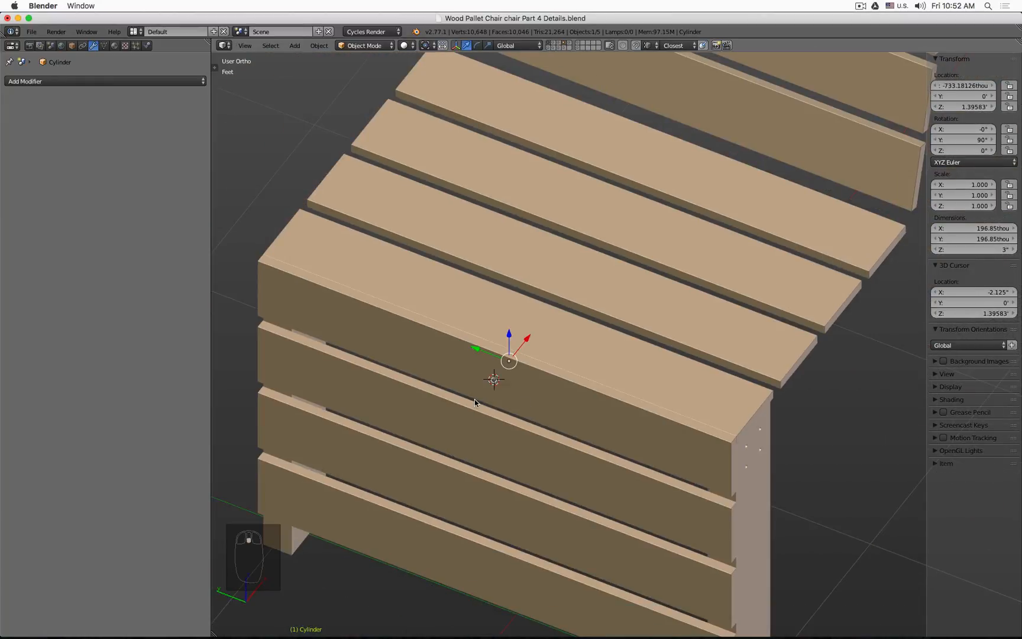
Step: Set the cylinder's origin to the 3D cursor
scroll(473, 398, up, 6)
scroll(474, 399, down, 3)
scroll(473, 400, down, 2)
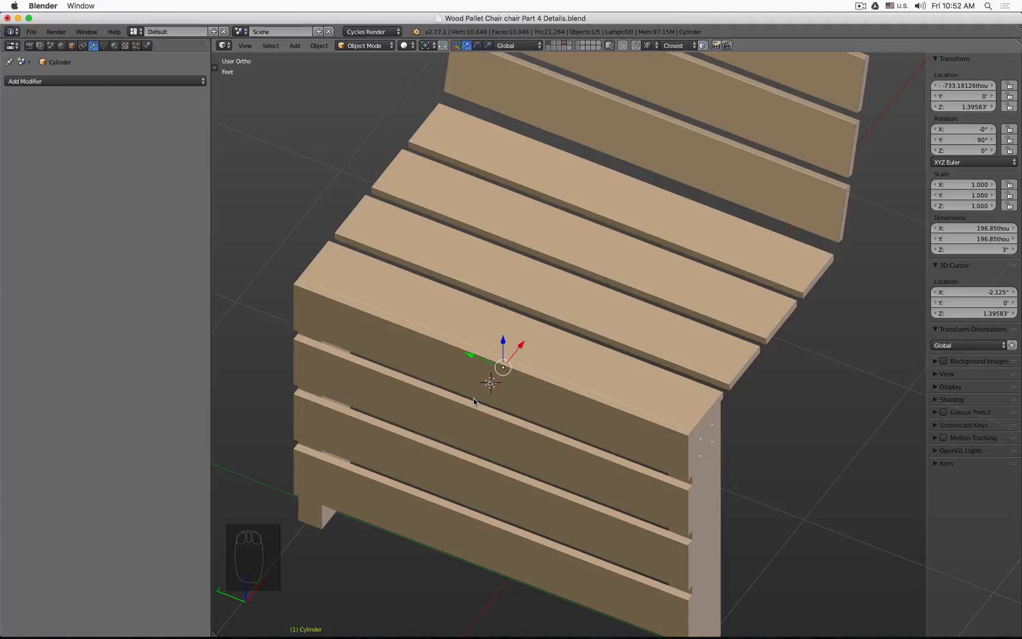
click(215, 67)
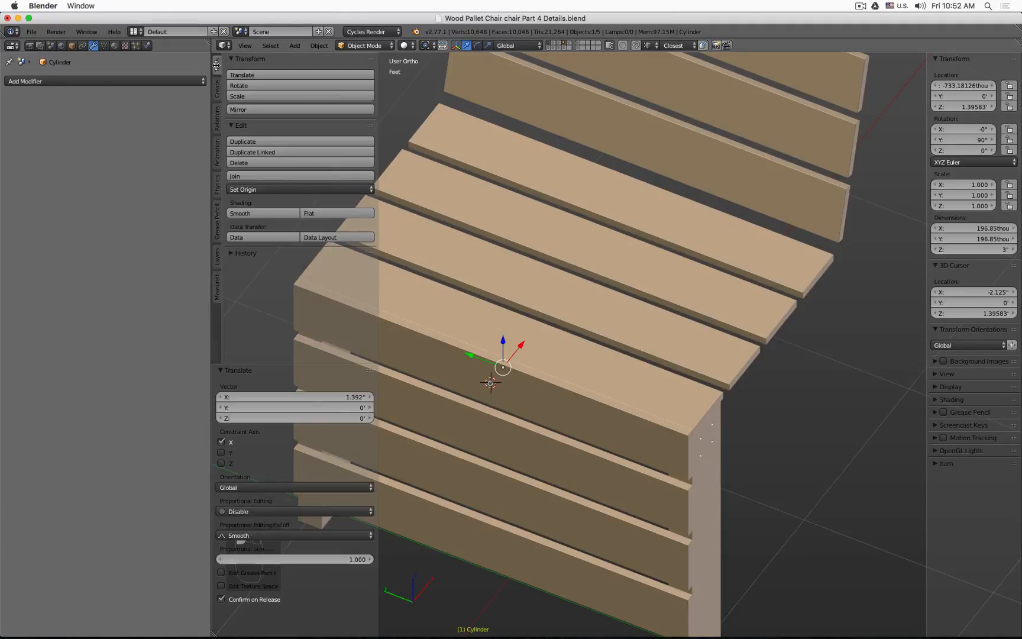
click(297, 190)
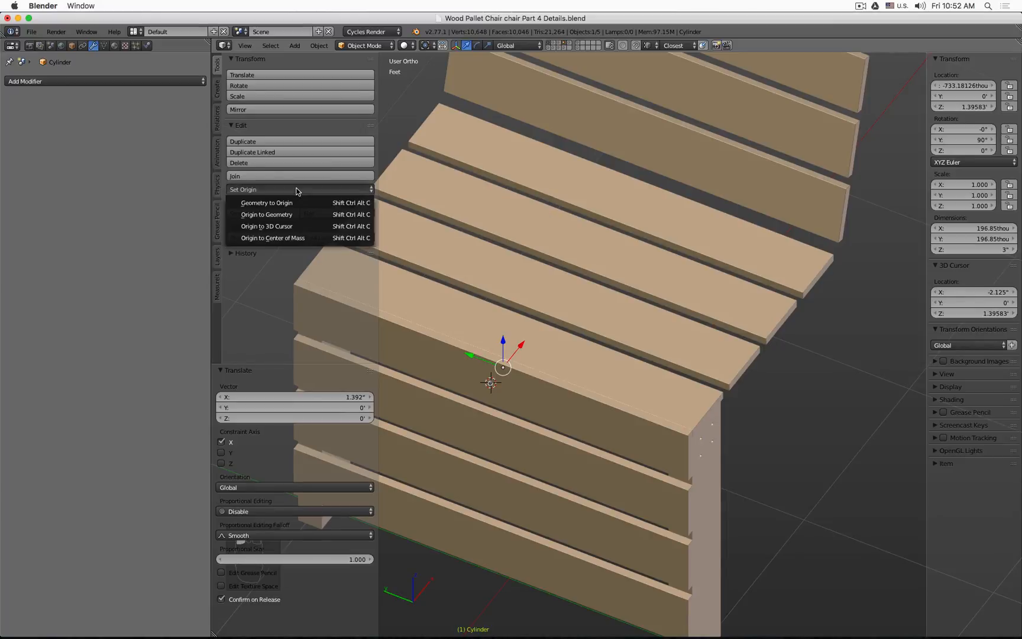
click(302, 229)
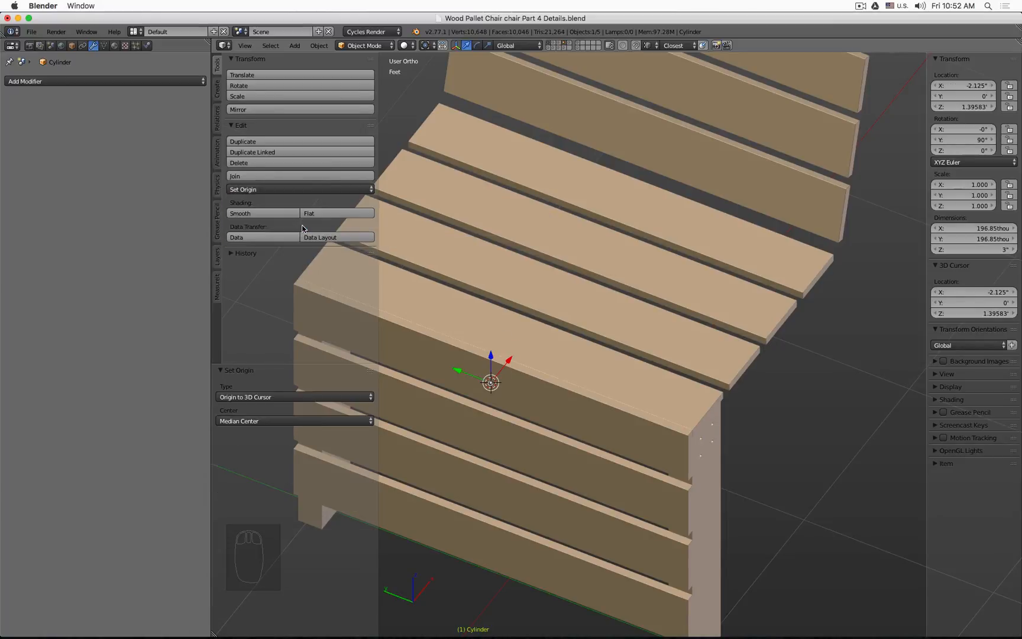
key(t)
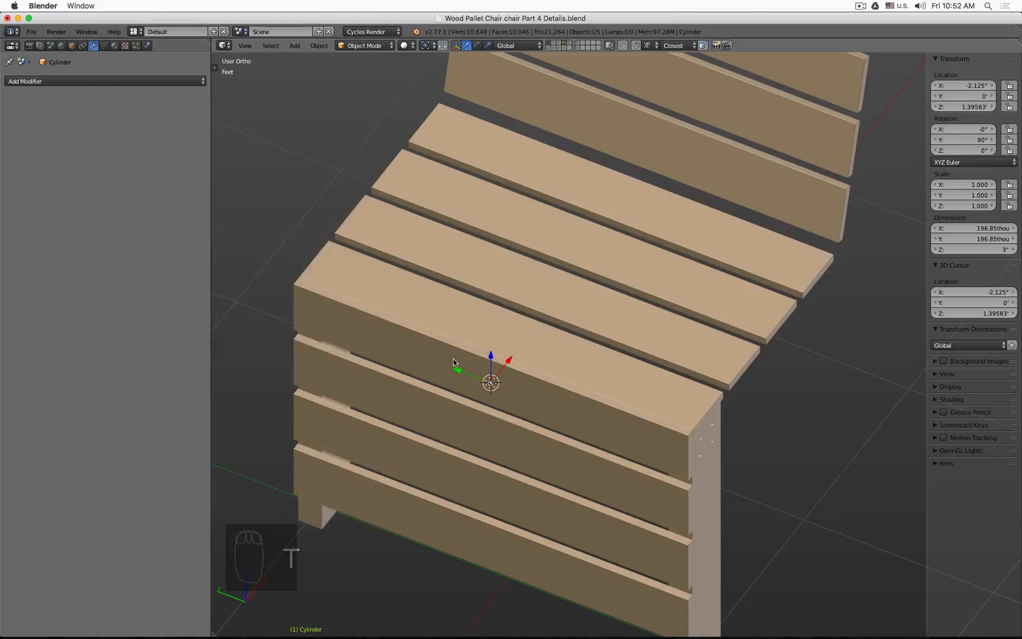
Step: Switch to wireframe and slide the cylinder along Y toward the front leg
middle_drag(392, 237, 485, 414)
key(z)
drag(479, 403, 305, 400)
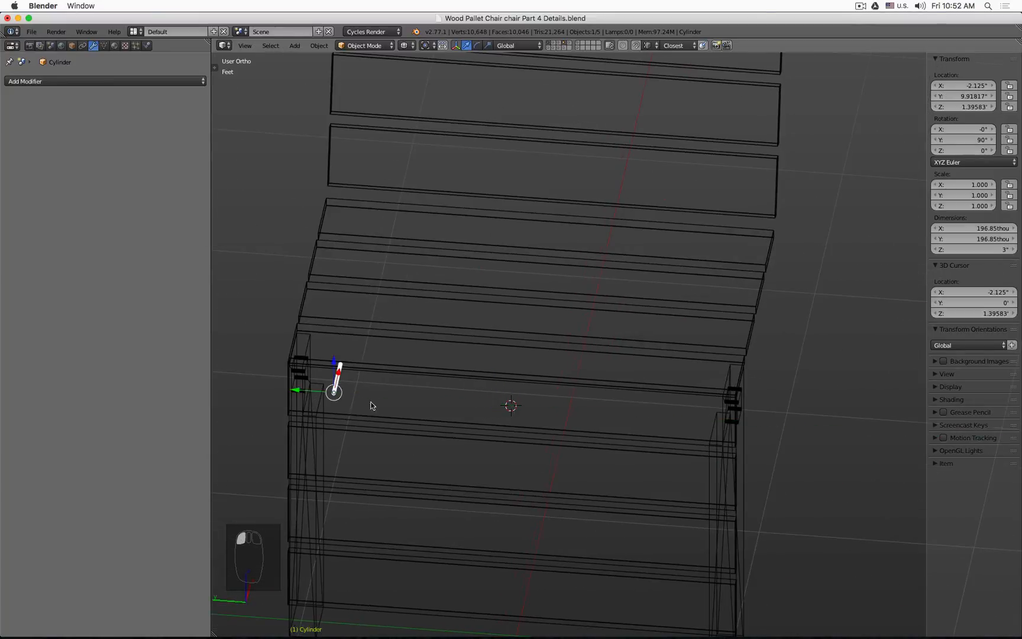
shift+middle_drag(370, 406, 558, 282)
drag(501, 269, 461, 274)
key(Escape)
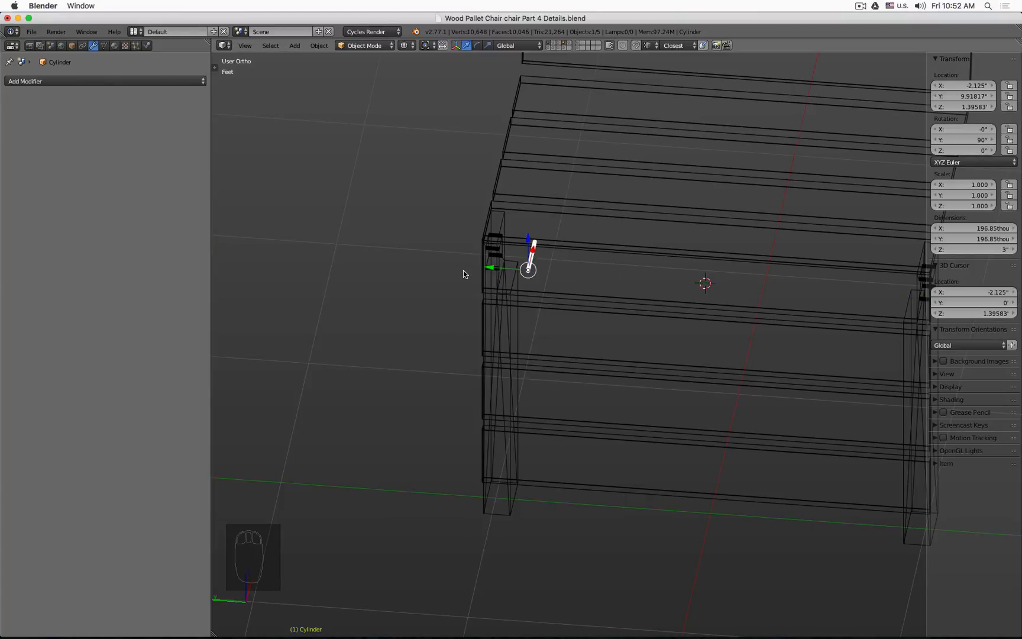
Step: Copy the Front Leg's Y location and paste it as the cylinder's Y location, 11.7278 inches
click(511, 517)
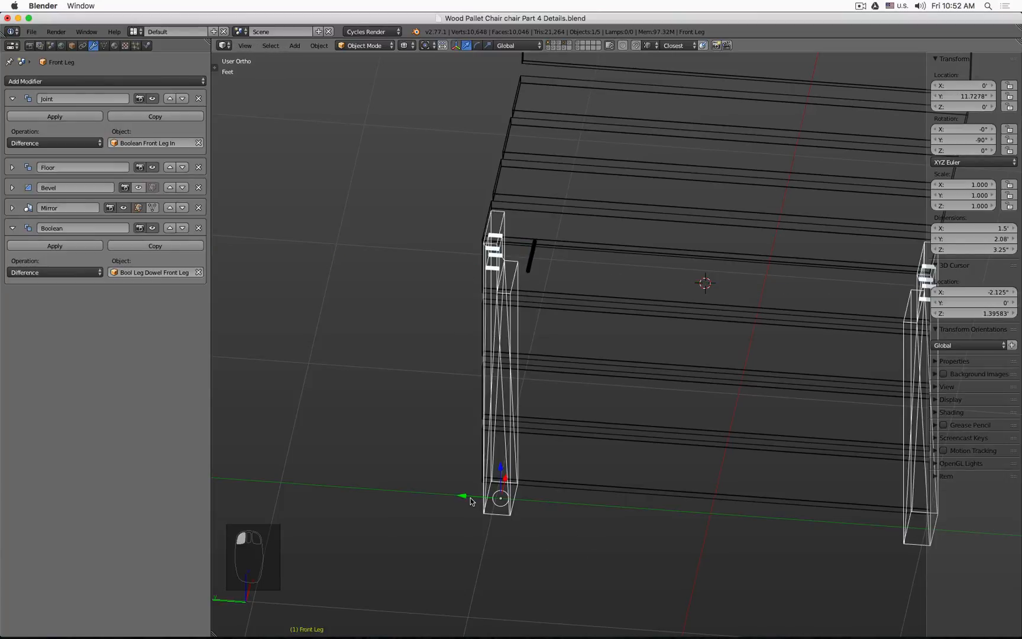
click(959, 97)
key(ctrl+c)
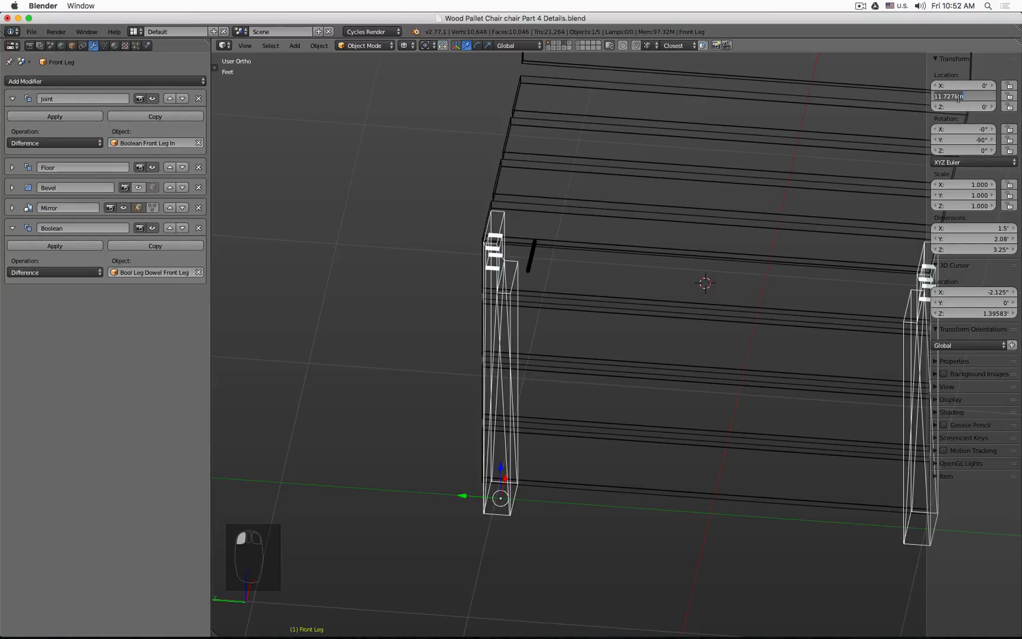
key(Return)
click(533, 253)
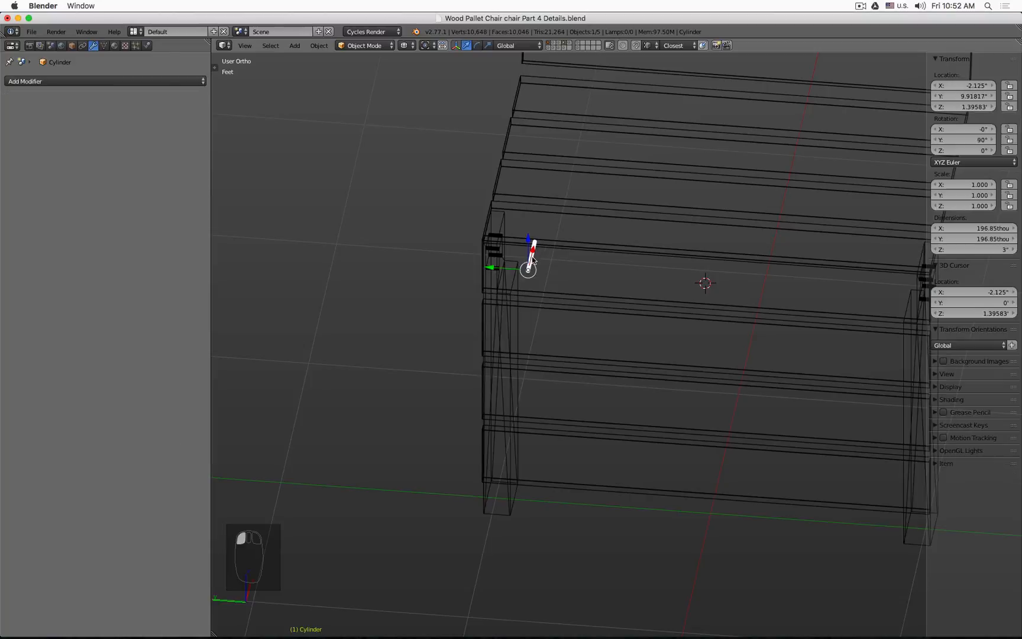
click(964, 97)
key(ctrl+v)
key(Return)
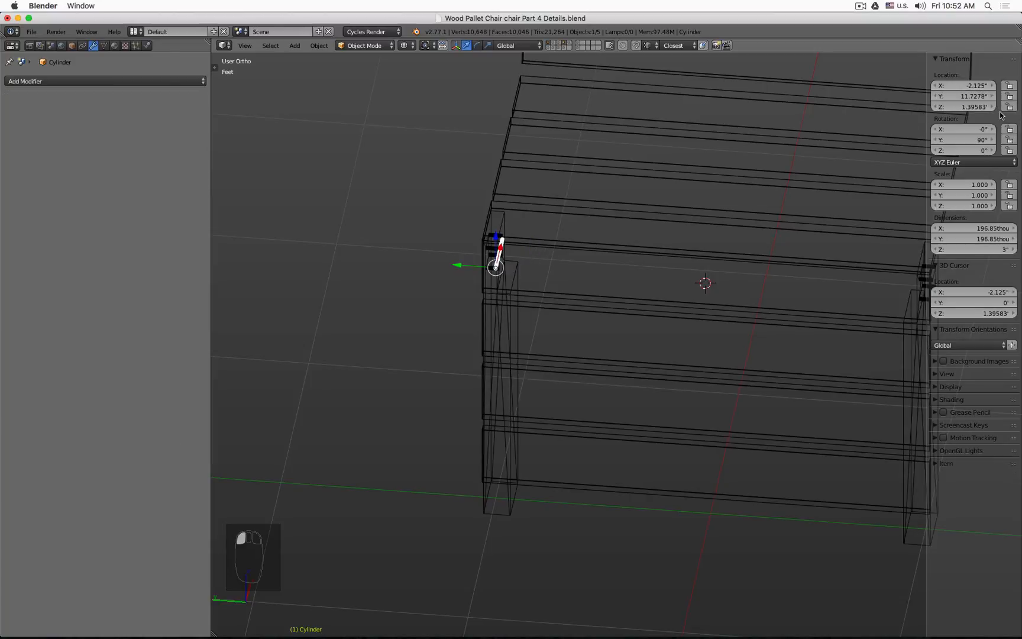
Step: Return to solid shading and select the Wood Plank Front object
key(z)
middle_drag(699, 288, 666, 284)
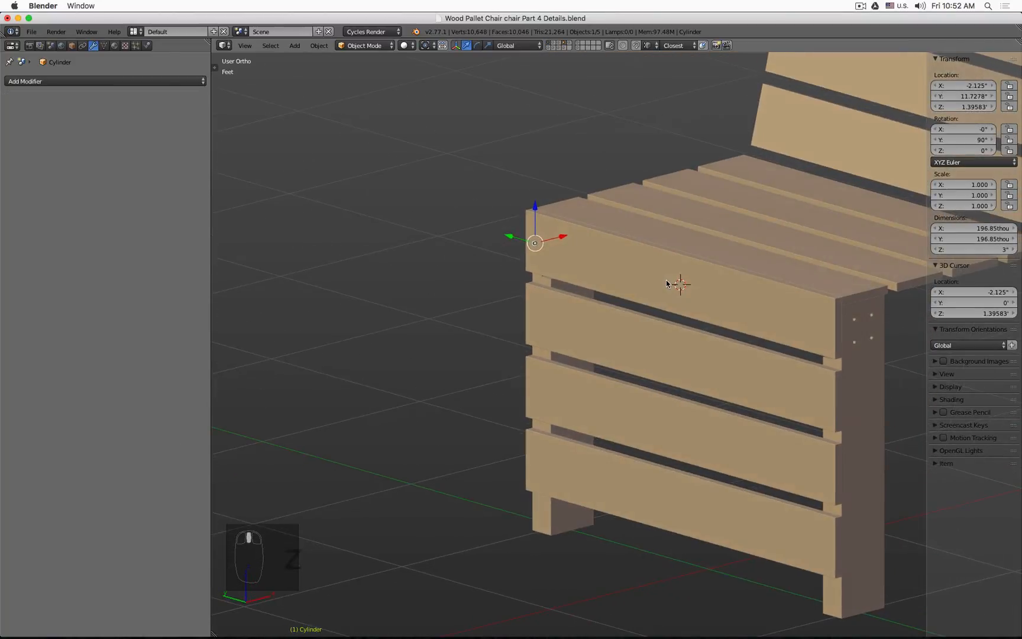
click(666, 284)
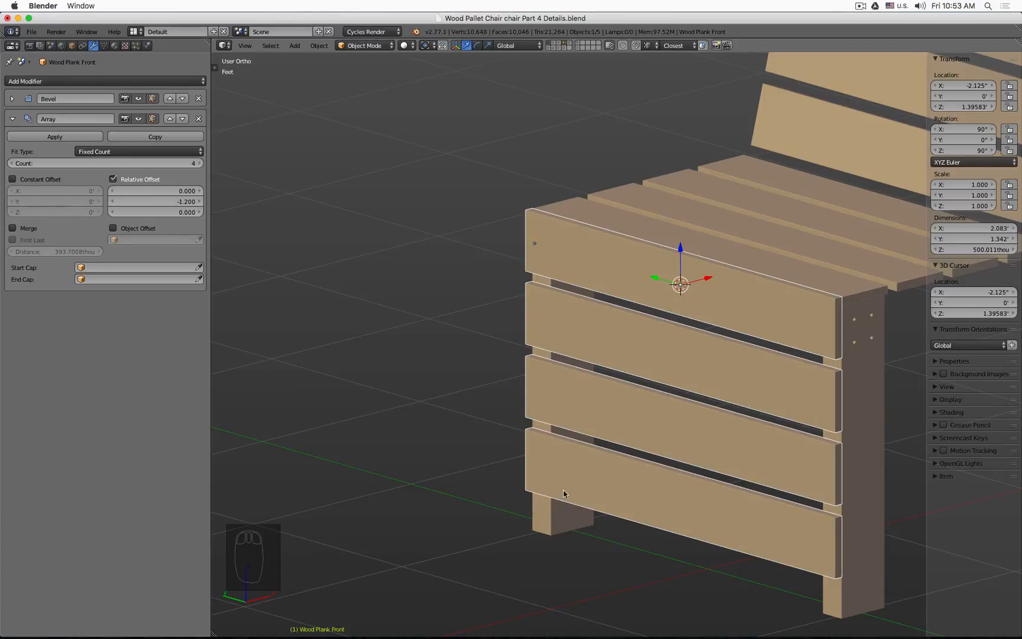
Step: Select the cylinder and orbit around it to inspect where it passes through the front plank and leg
click(545, 514)
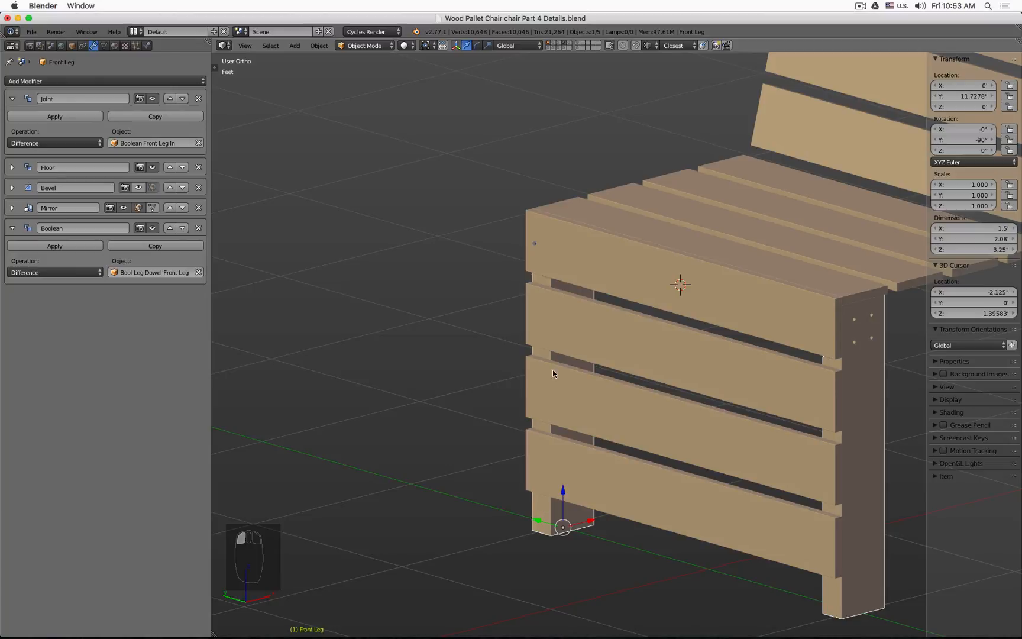
click(535, 244)
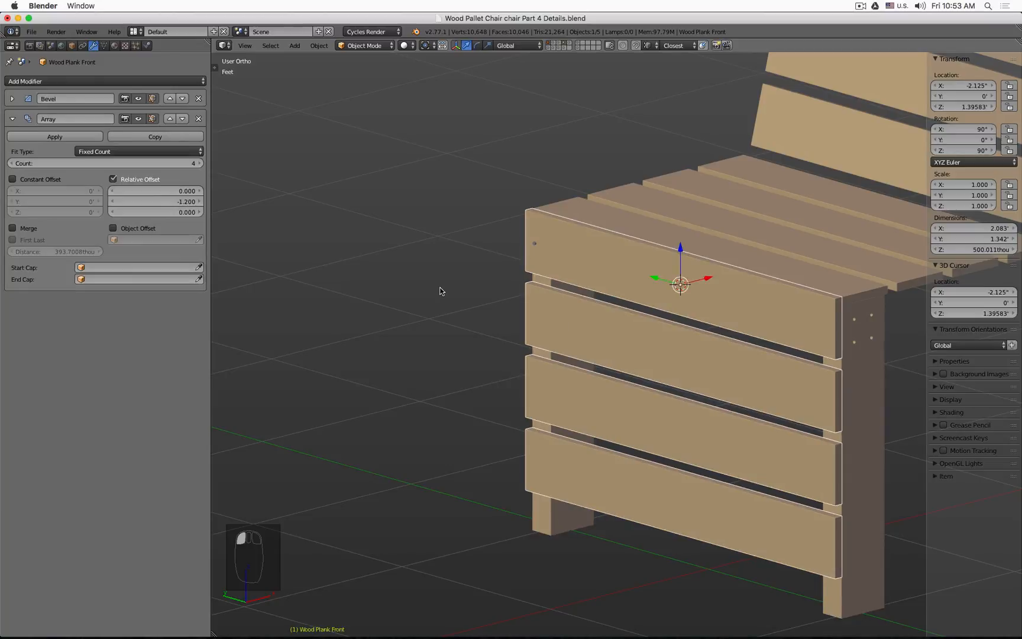
key(z)
click(537, 247)
key(z)
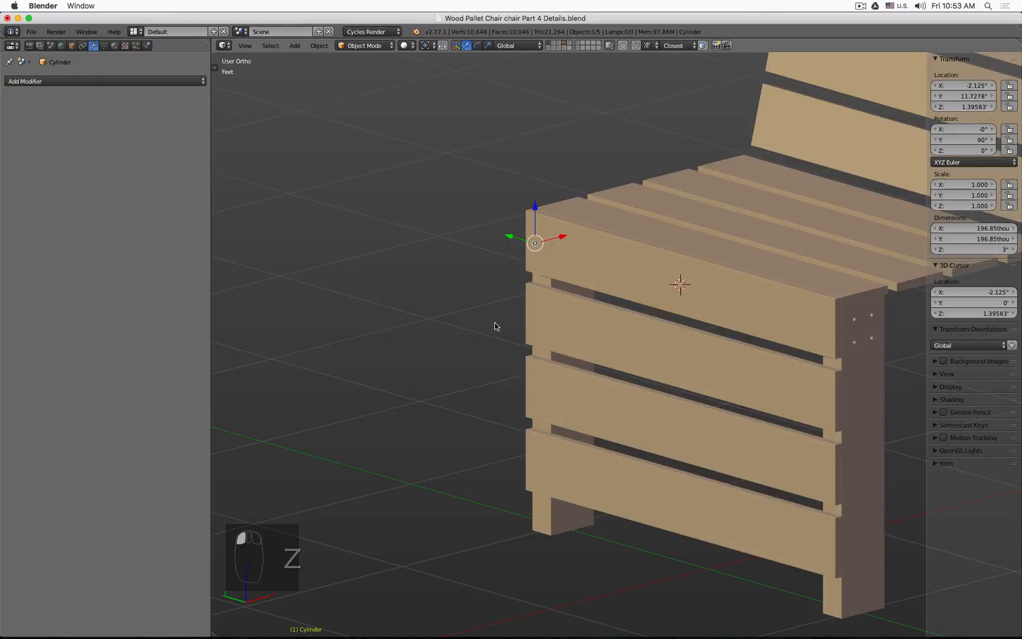
mouse_move(495, 324)
middle_down()
mouse_move(541, 337)
mouse_move(413, 317)
mouse_move(466, 317)
mouse_move(445, 323)
middle_up()
scroll(692, 269, up, 7)
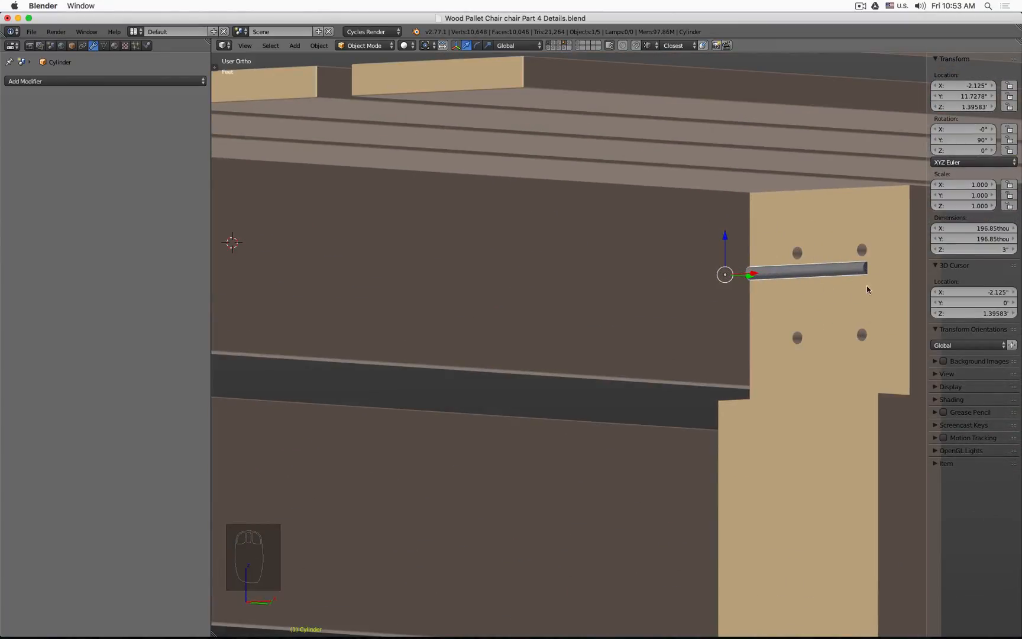
scroll(835, 340, down, 5)
middle_drag(835, 340, 602, 241)
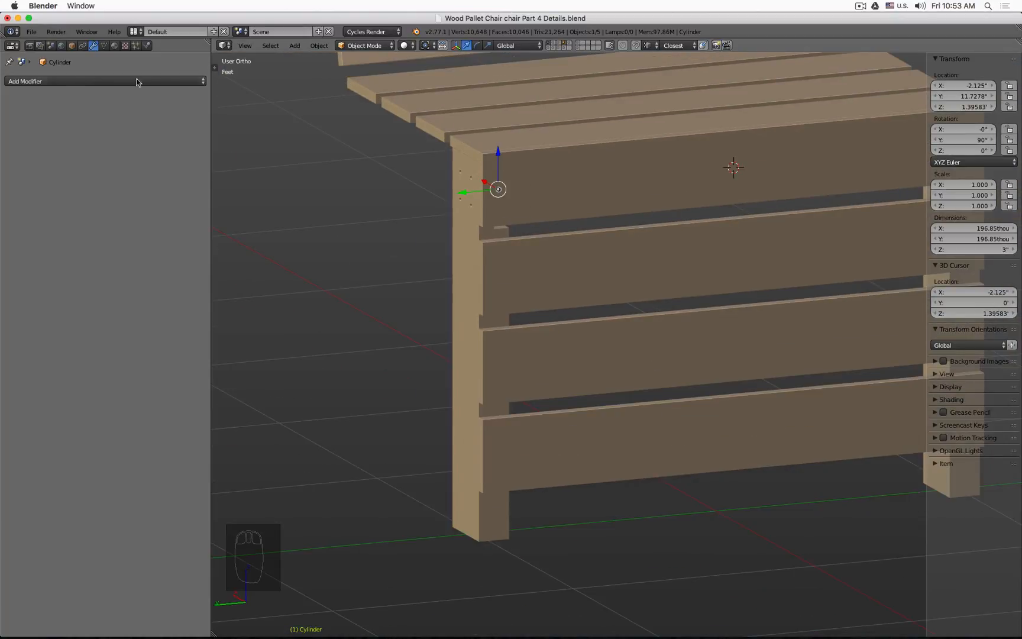
Step: Rename the cylinder object Bool Plank Dowel and its mesh data Plank Dowel
click(72, 45)
click(110, 84)
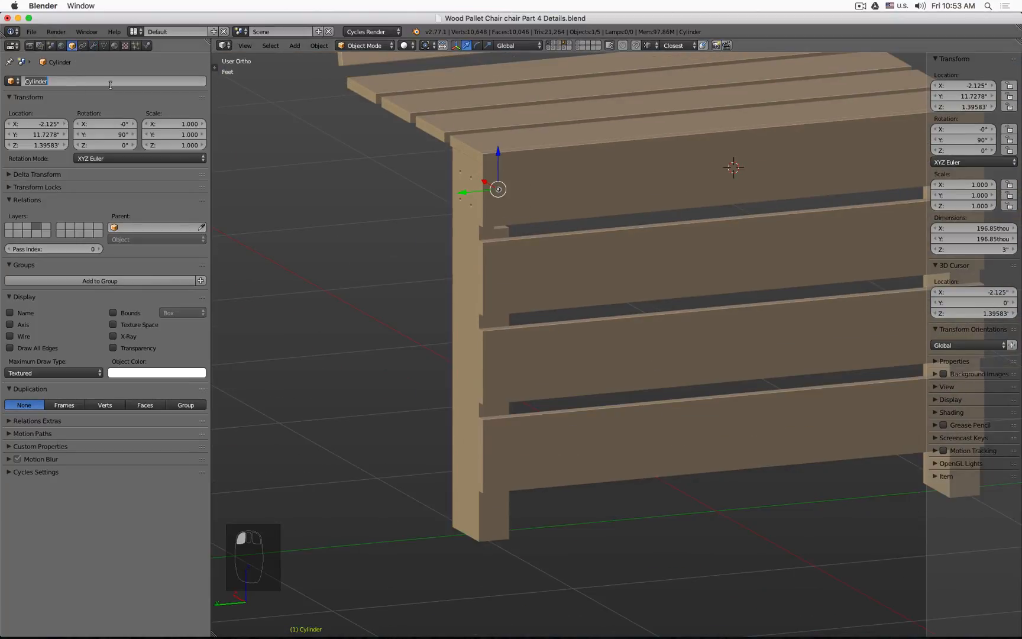
text(Bool)
key(shift+Home)
key(shift+Right)
key(shift+Right)
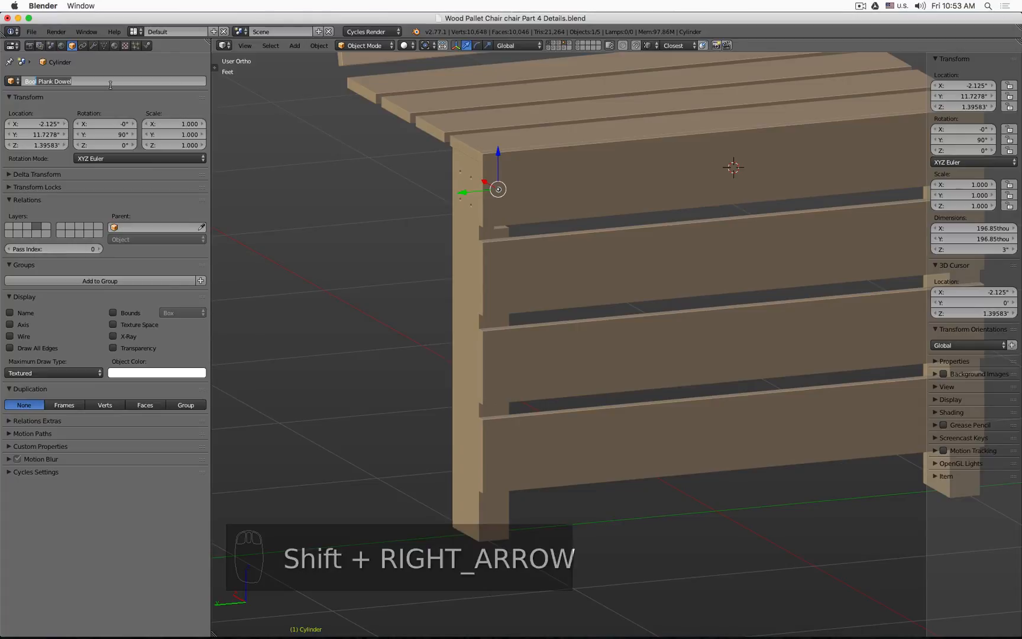
key(Return)
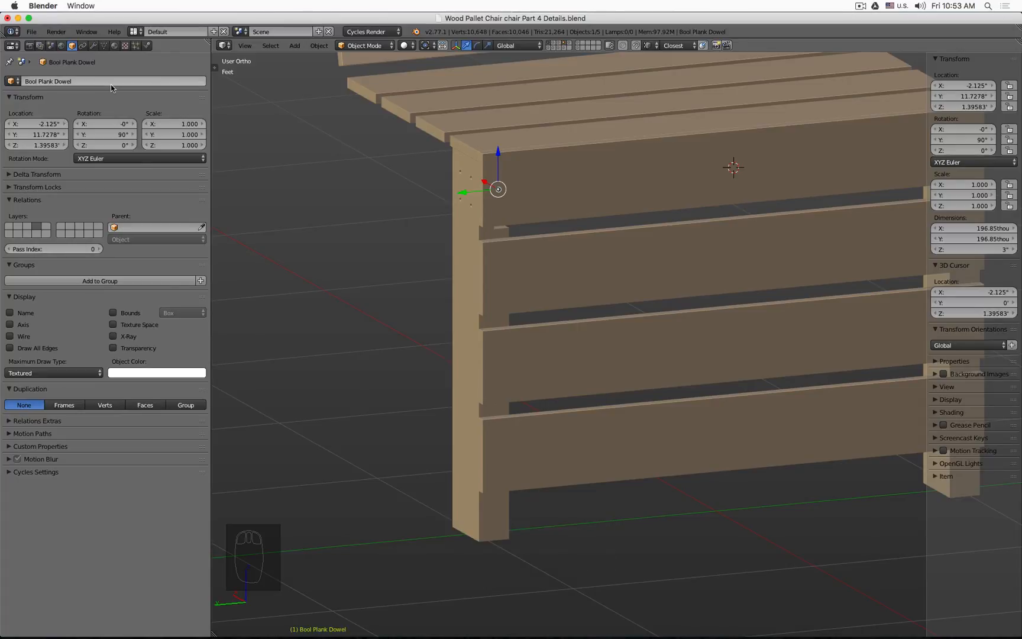
click(104, 46)
click(94, 80)
text(Plank Dowel)
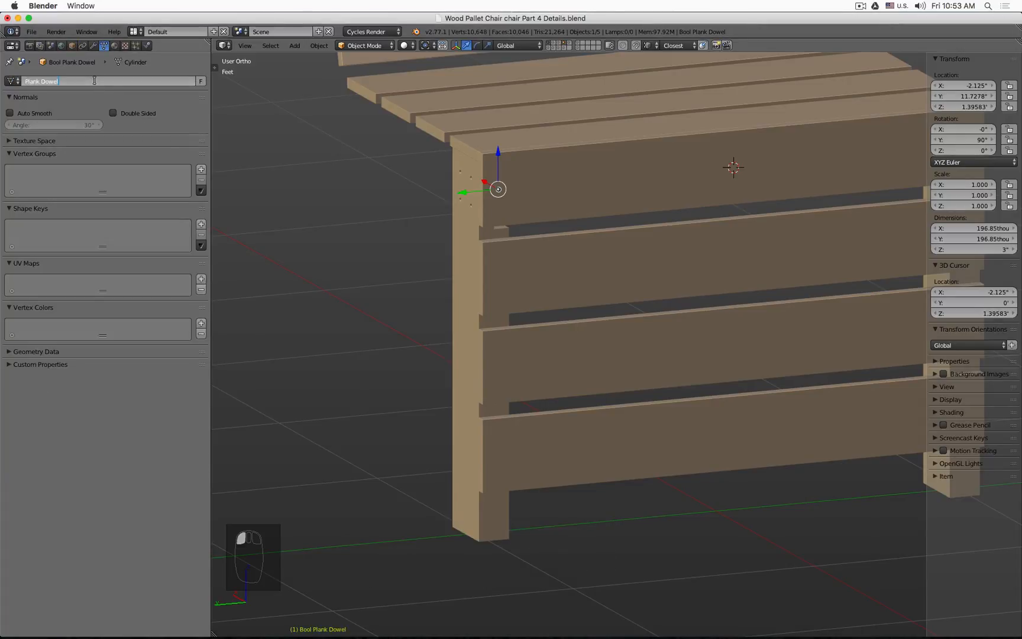
key(Return)
Step: Add an Array modifier to the dowel with count 4 and relative X offset 21.400
click(93, 45)
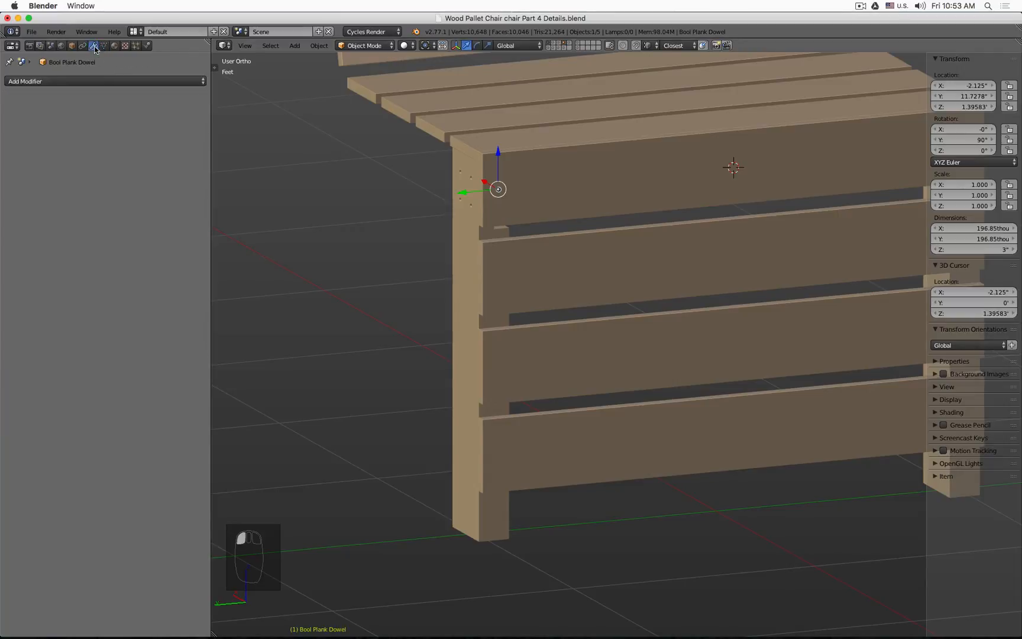
click(116, 81)
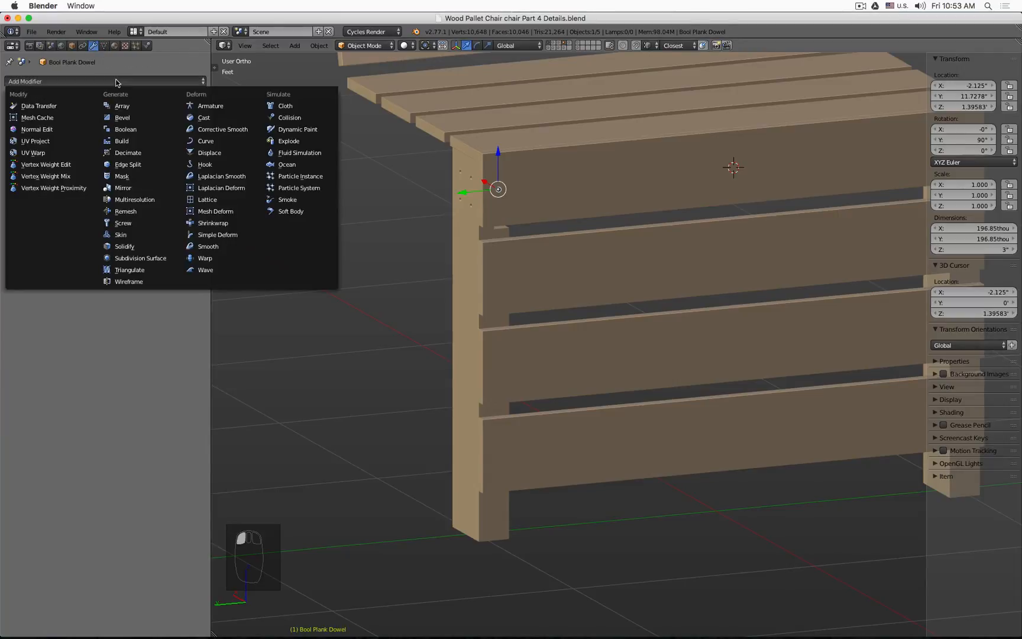
click(125, 104)
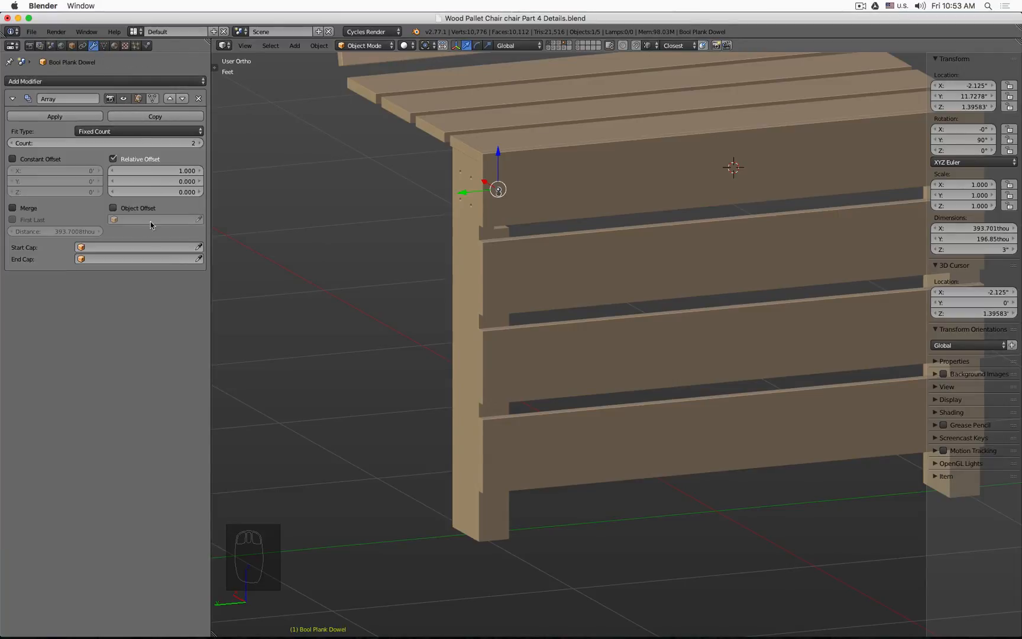
click(200, 144)
click(200, 144)
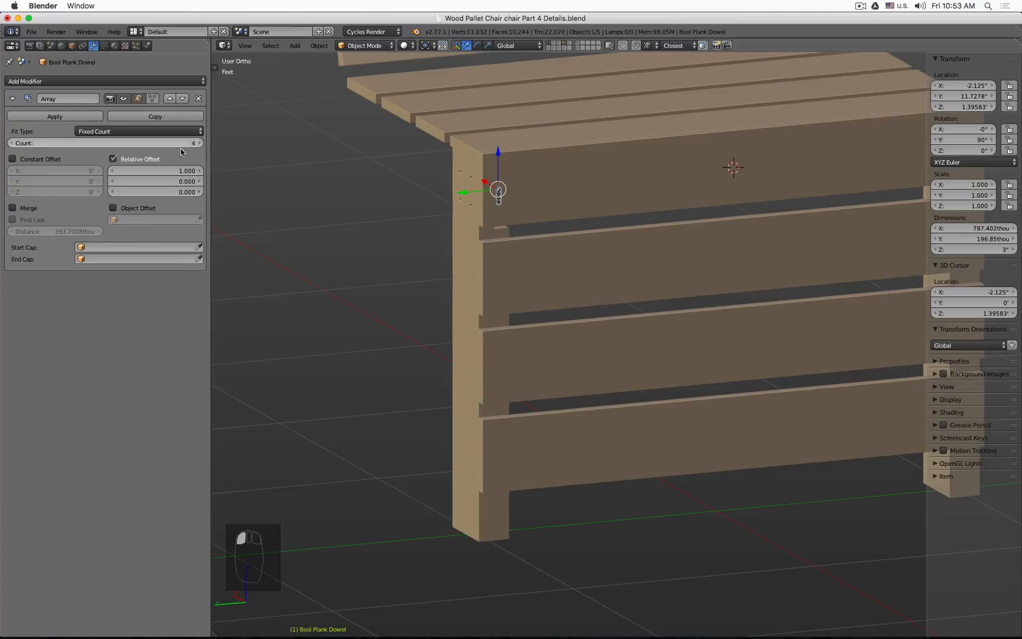
drag(175, 171, 223, 171)
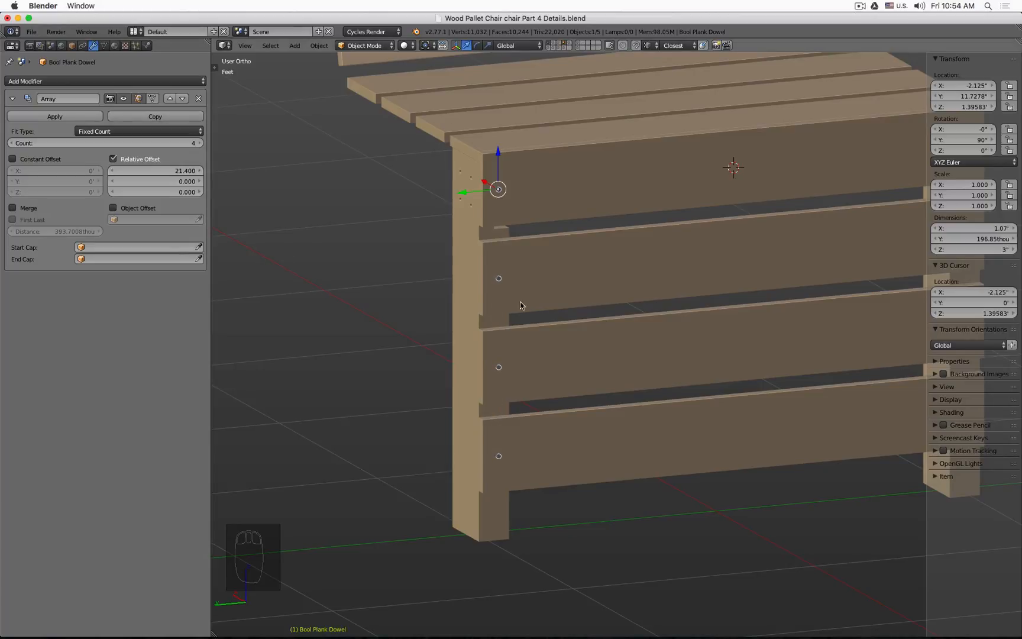
Step: In wireframe front view, select the Wood Plank Front and turn off its Bevel modifier's viewport display
middle_drag(601, 362, 457, 353)
key(z)
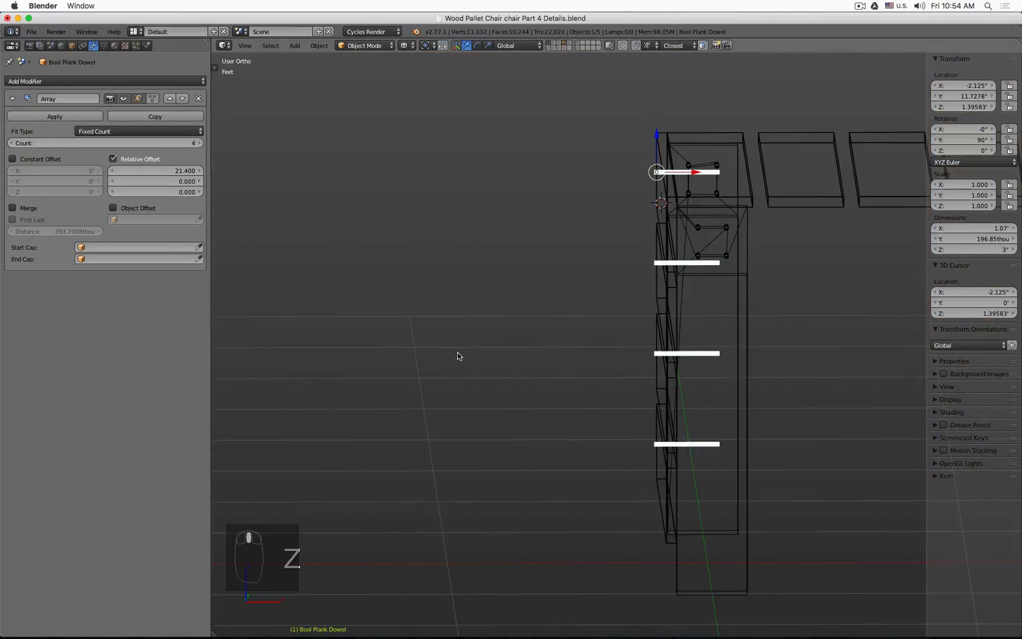
key(KP_1)
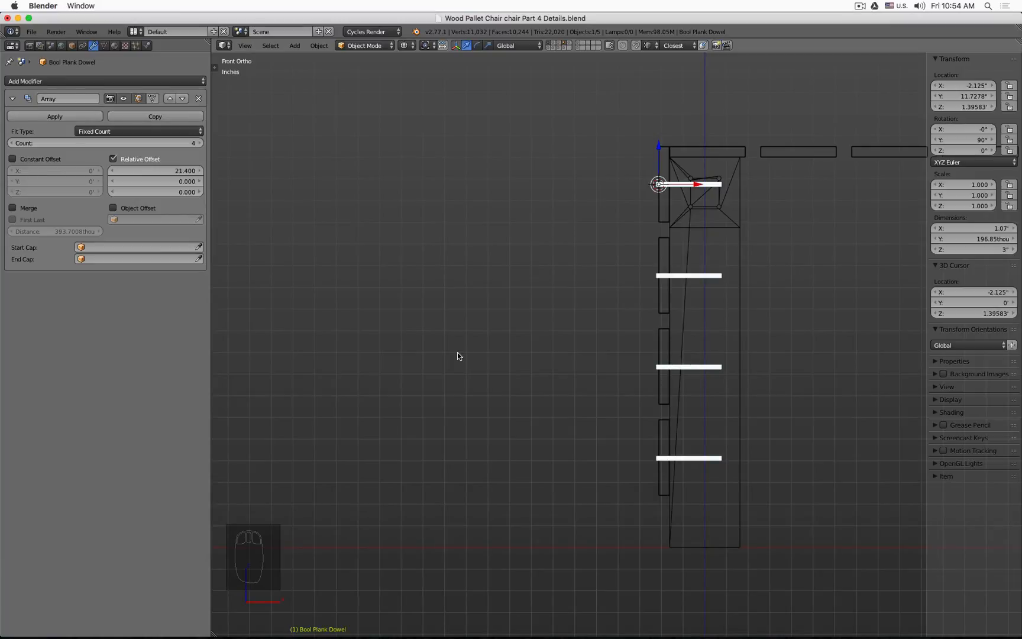
shift+middle_drag(641, 456, 454, 312)
scroll(455, 312, up, 6)
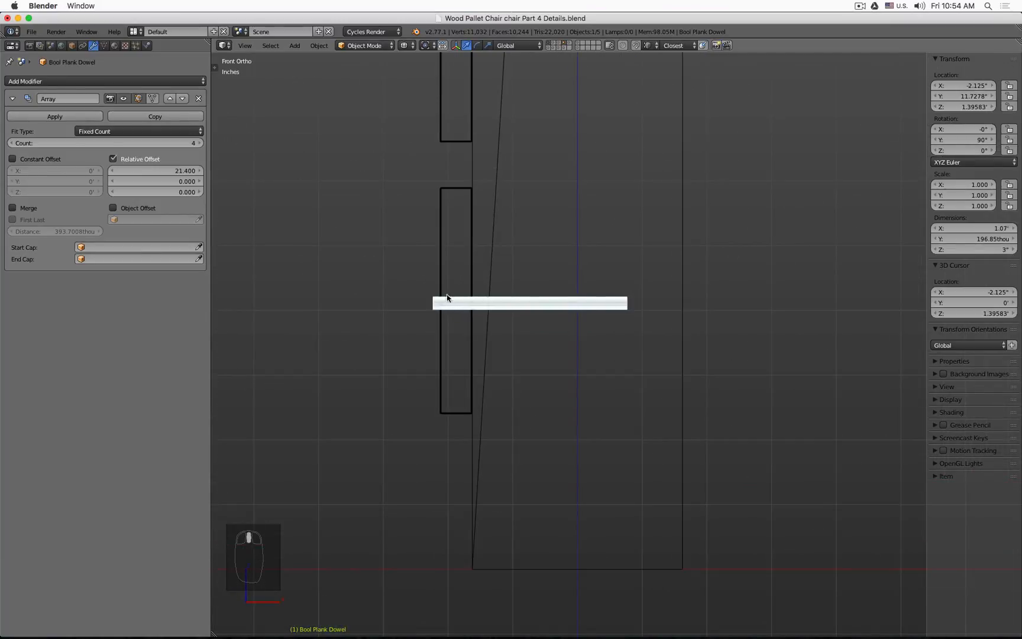
click(440, 259)
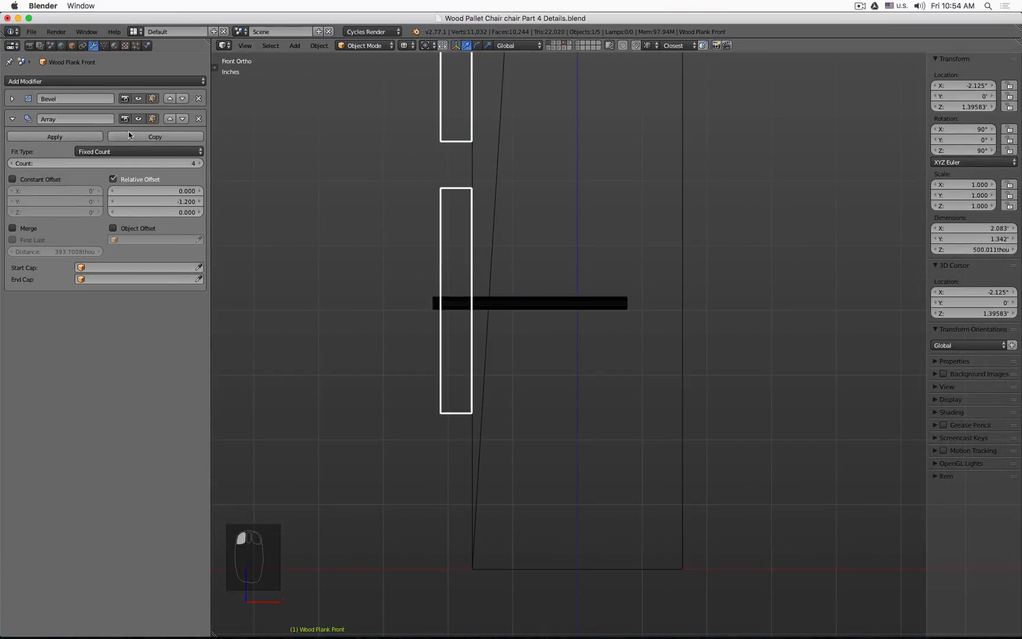
click(138, 100)
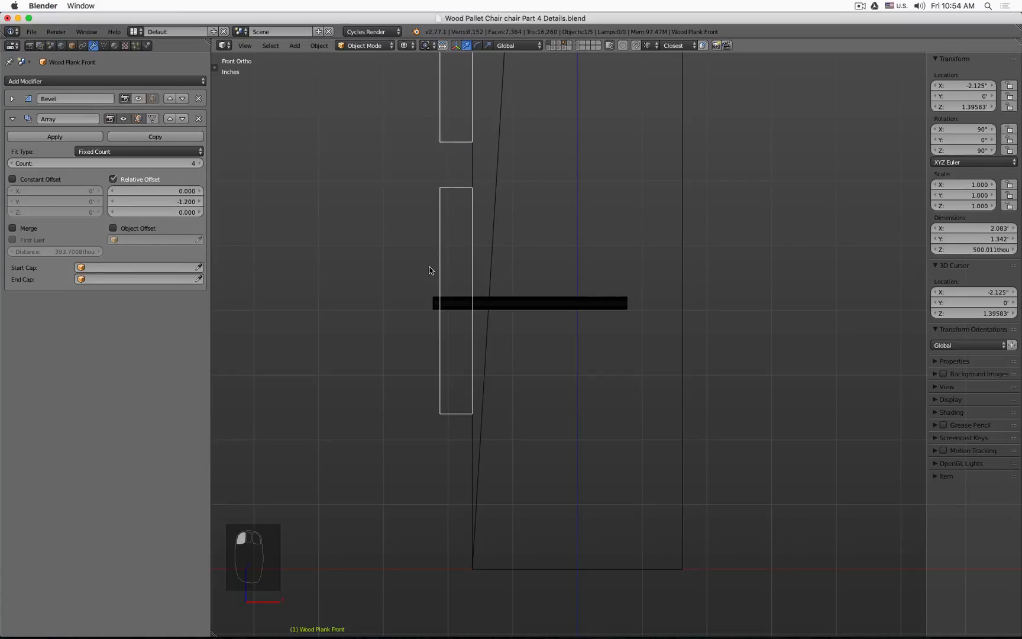
Step: Duplicate the Wood Plank Front in place and apply the duplicate's Array modifier
scroll(430, 271, down, 5)
middle_drag(407, 271, 399, 319)
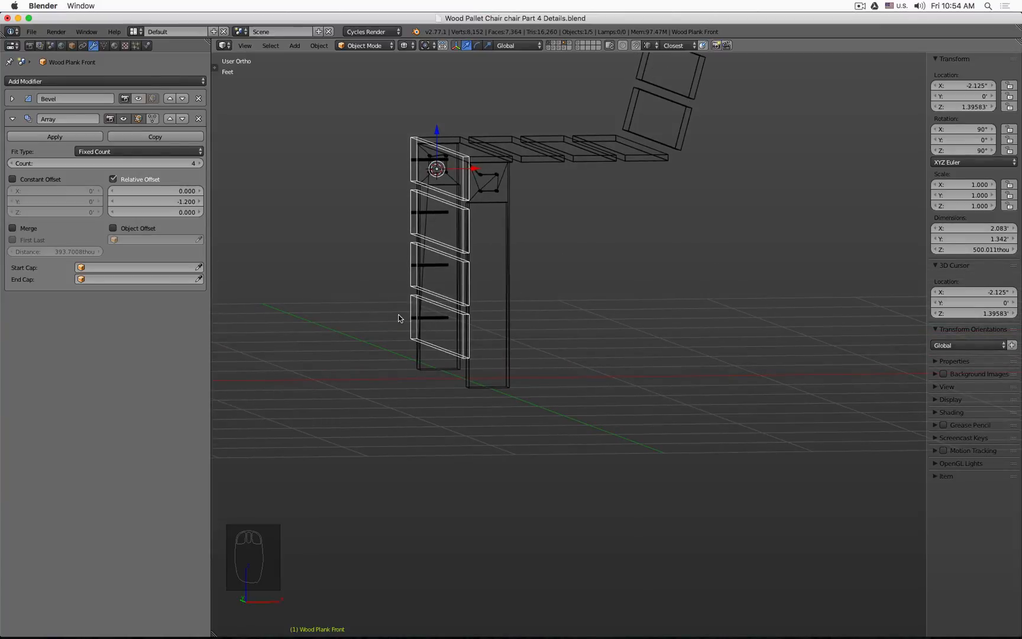
key(Tab)
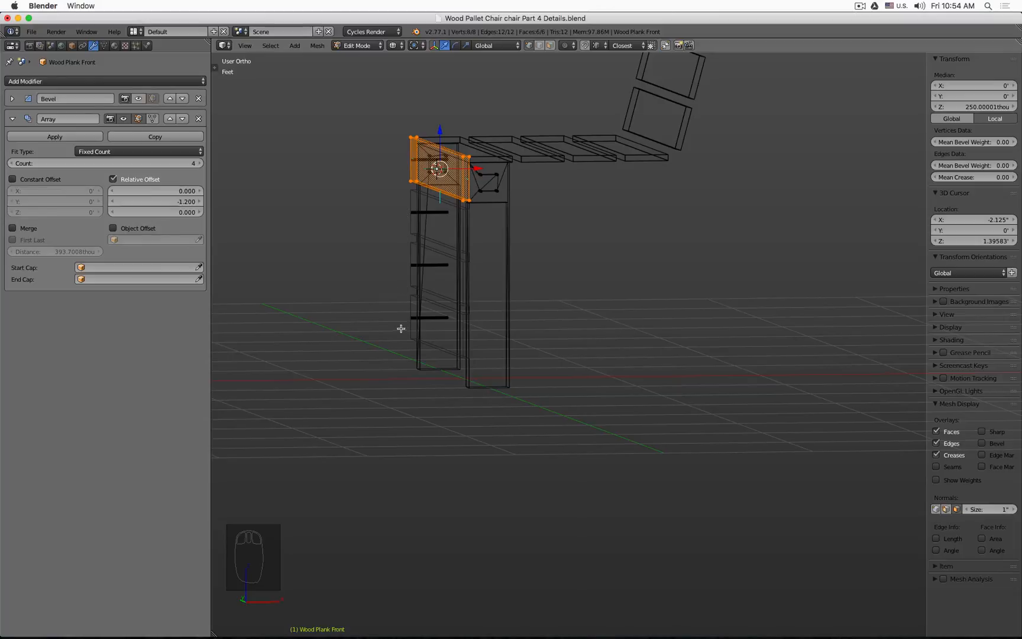
key(Tab)
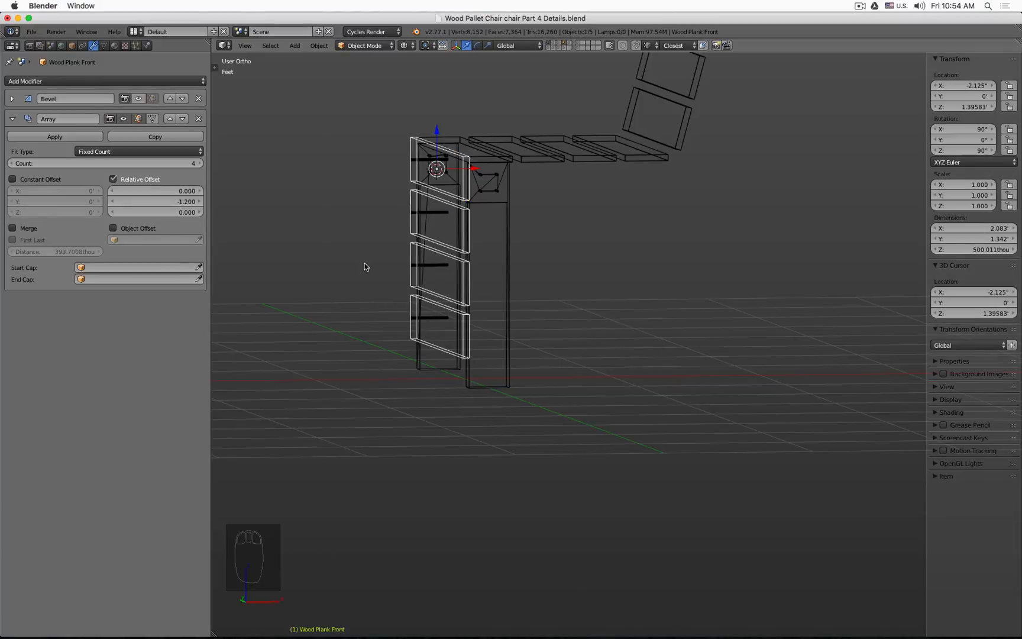
key(shift+d)
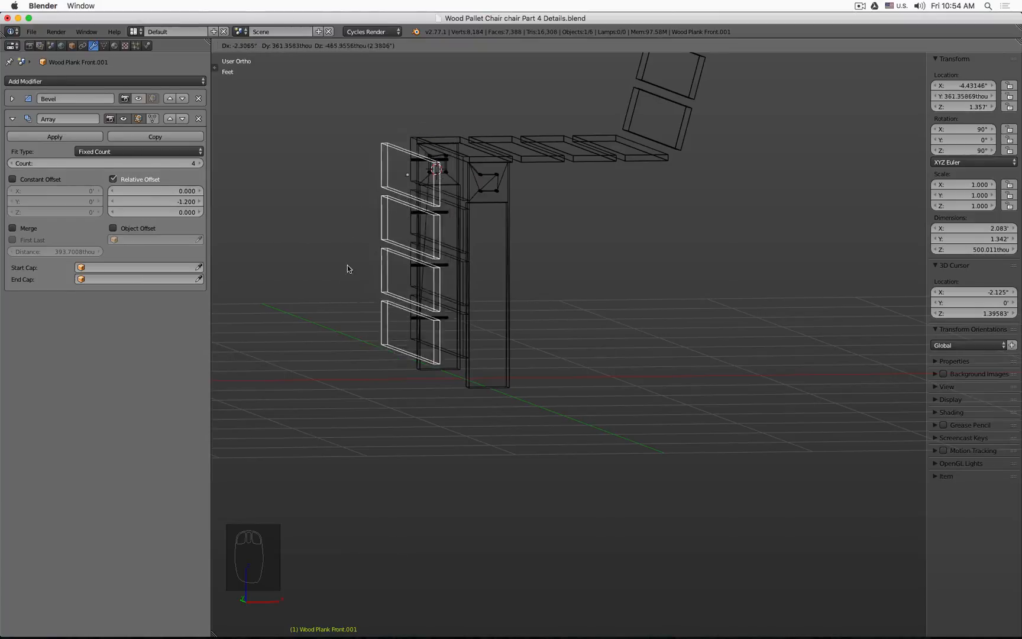
right_click(342, 257)
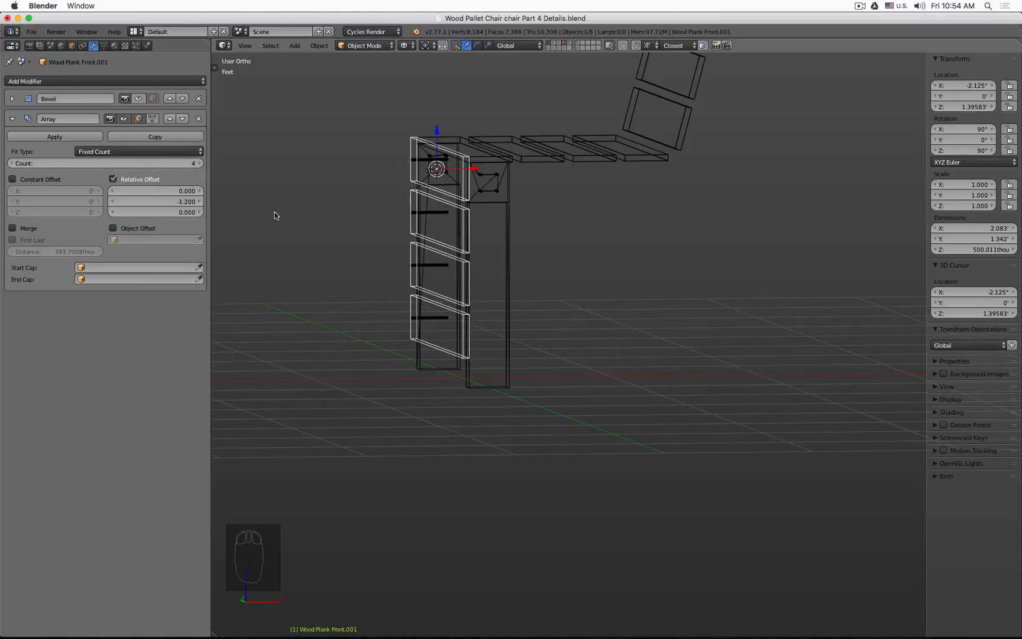
click(53, 137)
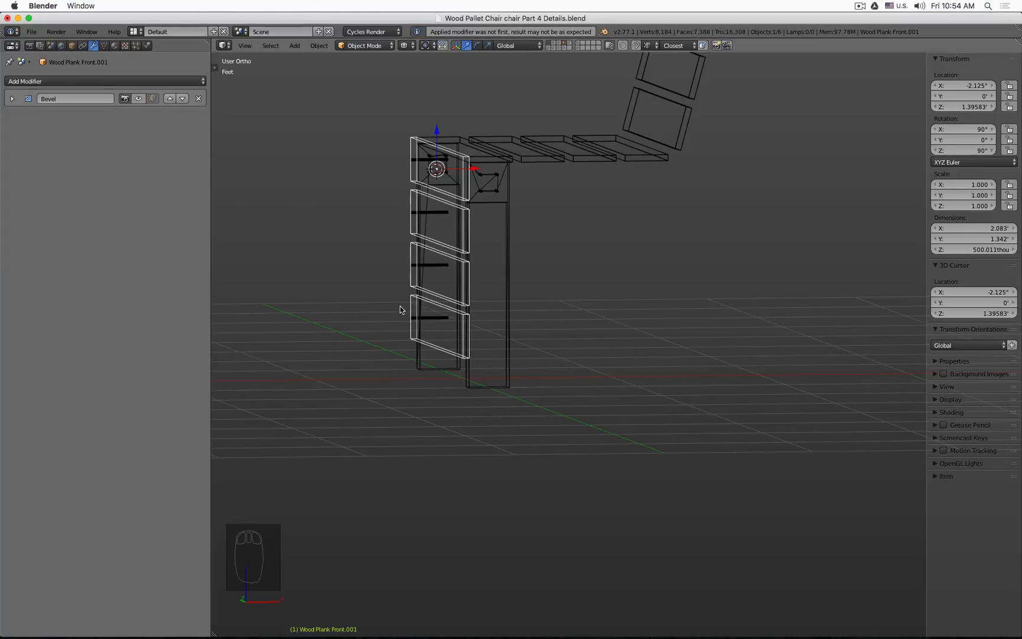
Step: In edit mode, loop-cut the duplicated planks at dowel height and delete two box-selected groups of vertices
key(Tab)
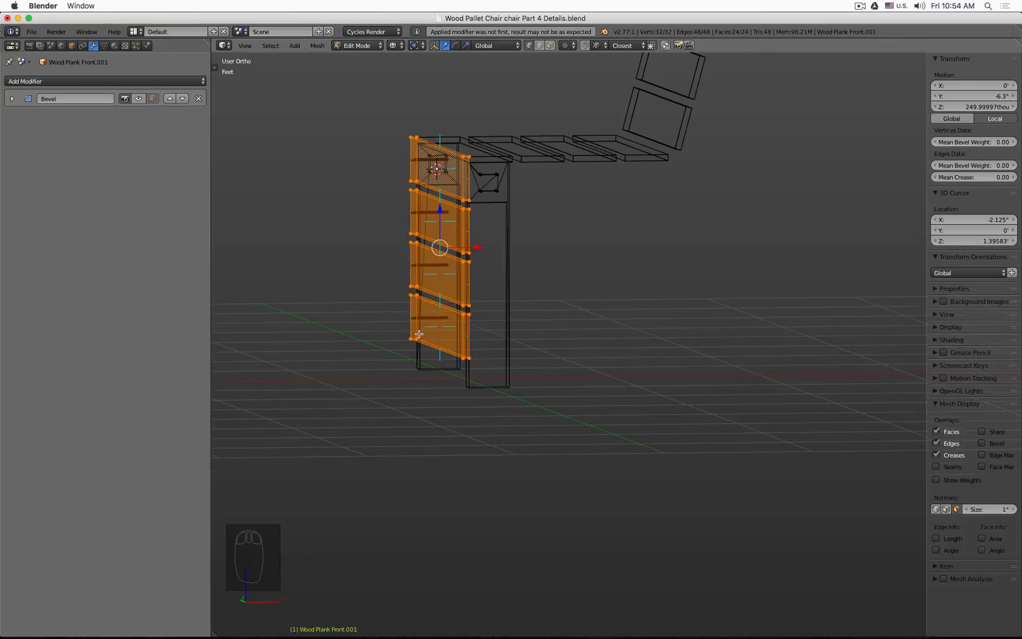
scroll(404, 310, up, 4)
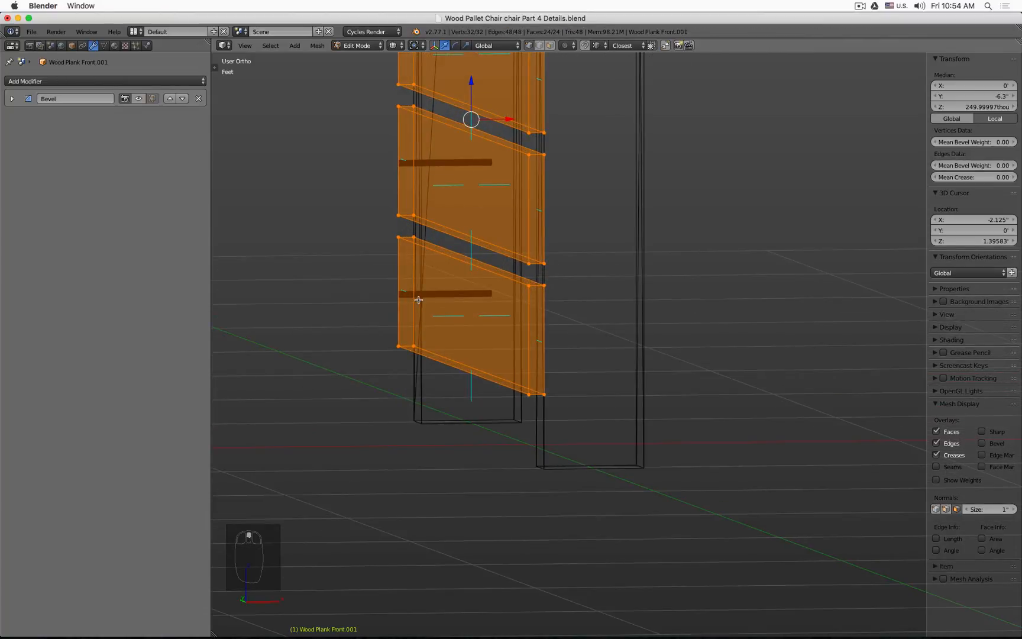
key(ctrl+r)
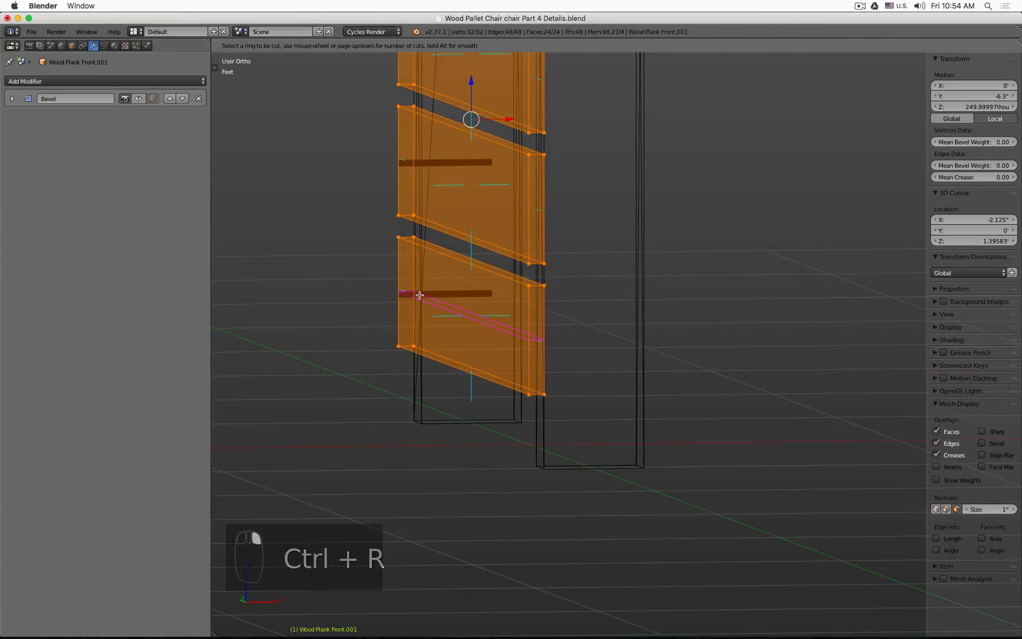
click(420, 295)
right_click(417, 305)
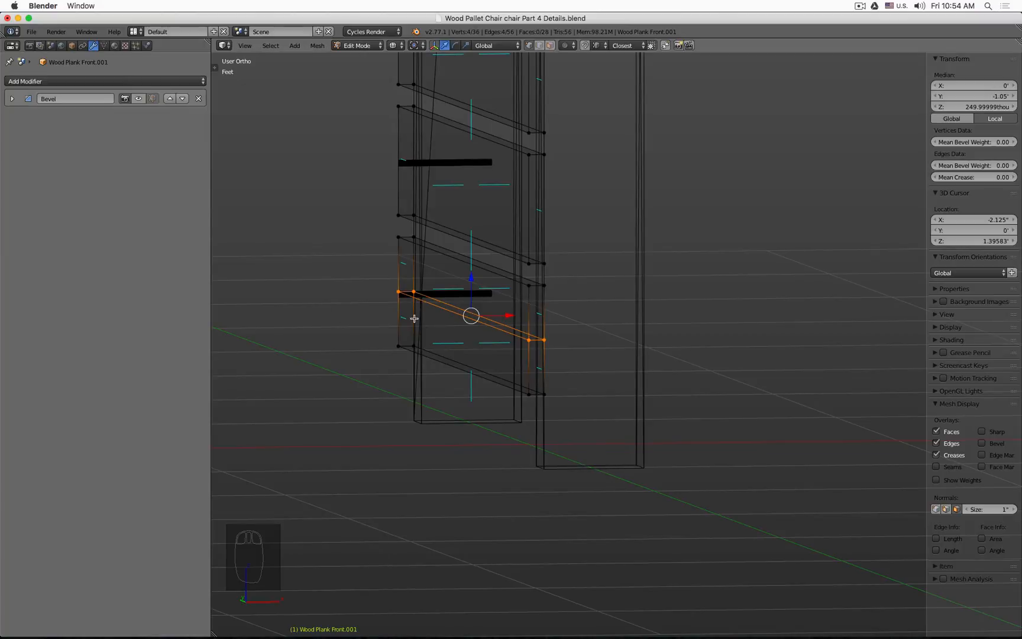
scroll(414, 318, up, 2)
key(a)
key(b)
drag(373, 339, 453, 377)
key(b)
drag(518, 381, 603, 435)
key(x)
click(632, 343)
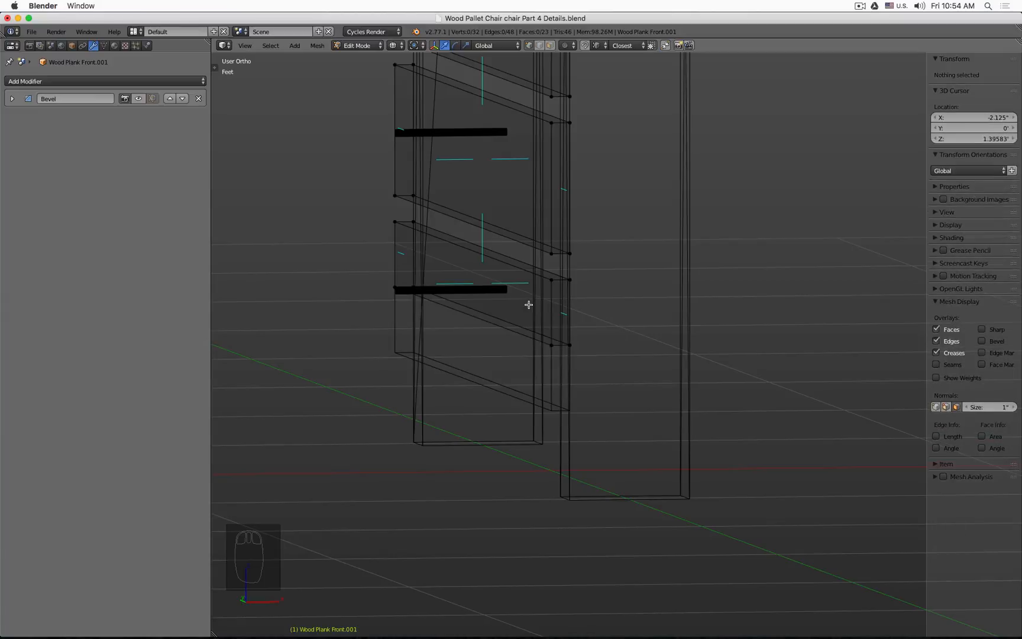
Step: Return to object mode and examine the dowel array against the plank in front view
key(KP_3)
key(KP_1)
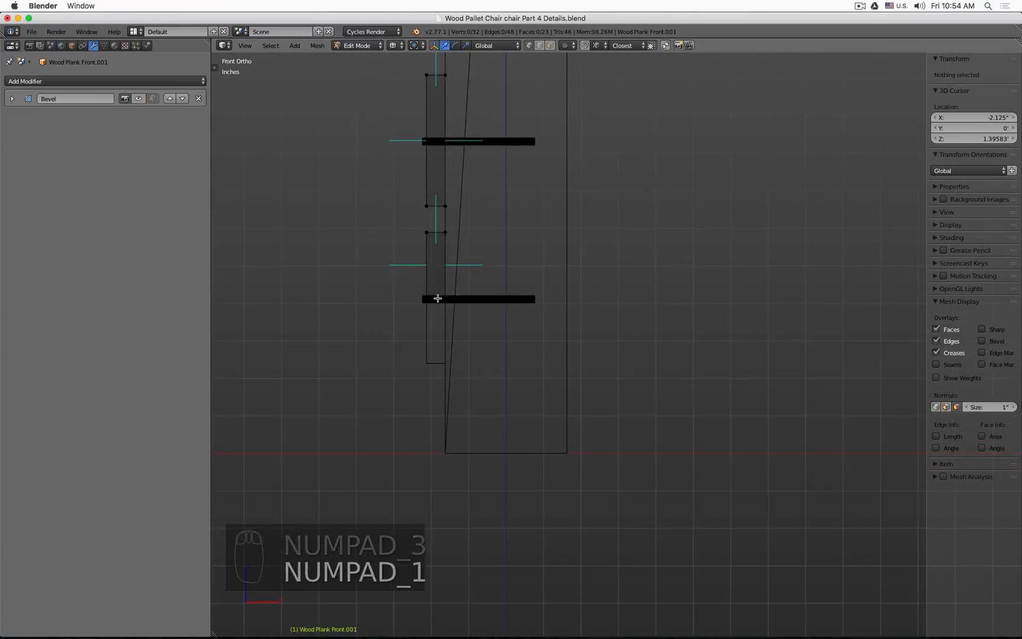
scroll(420, 276, up, 3)
key(Tab)
scroll(431, 365, up, 8)
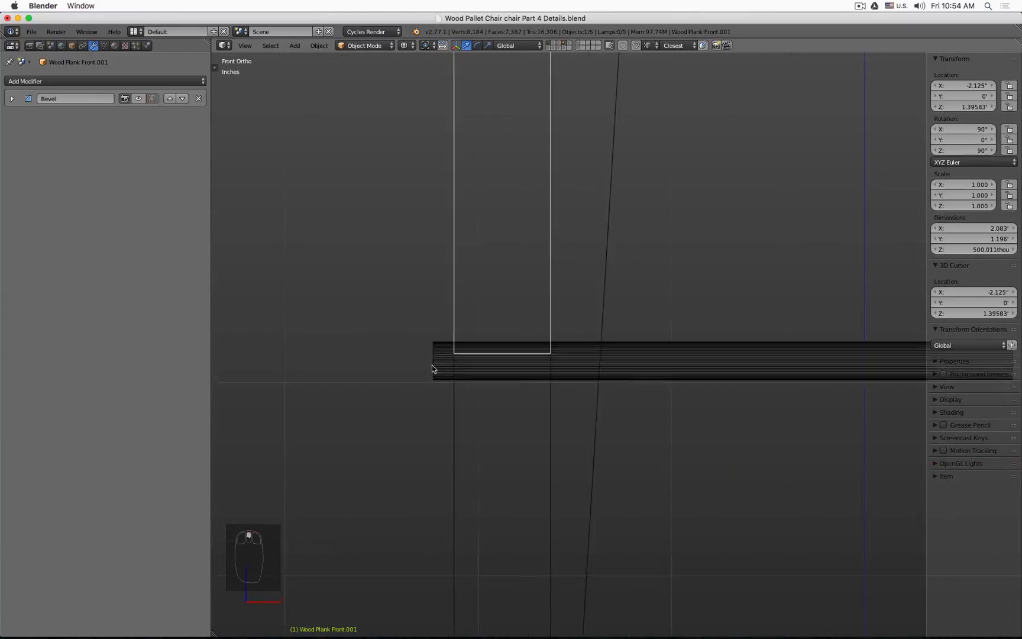
scroll(408, 363, up, 2)
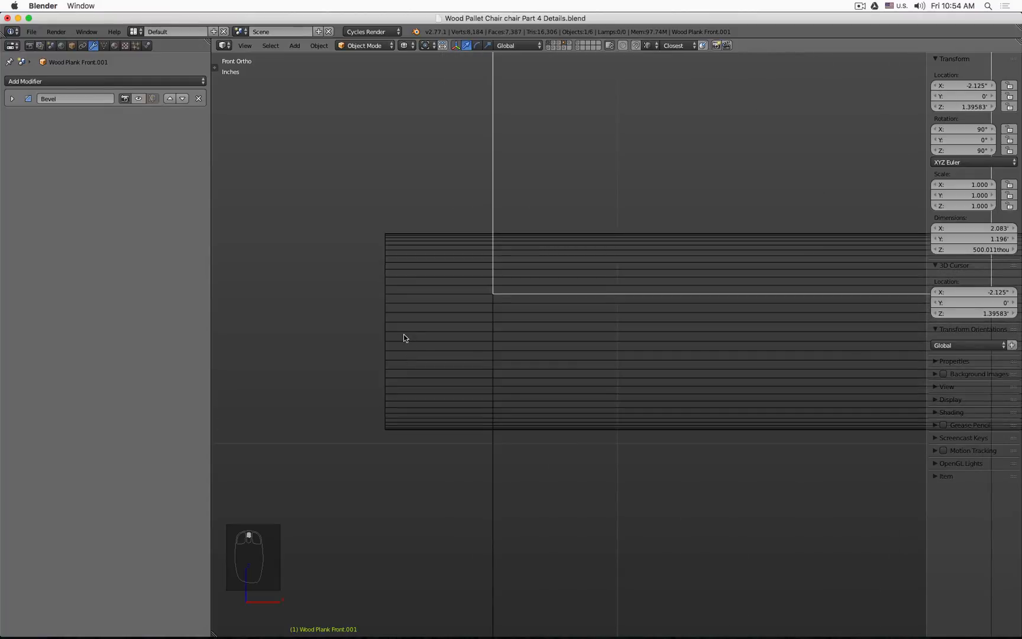
click(403, 338)
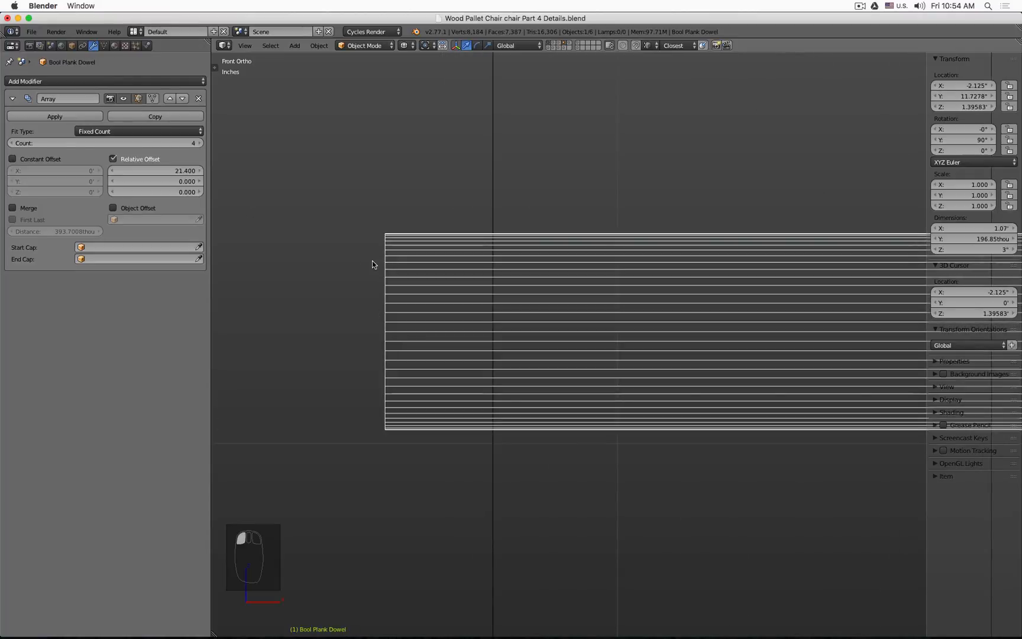
scroll(376, 269, down, 5)
right_click(391, 384)
scroll(390, 383, down, 1)
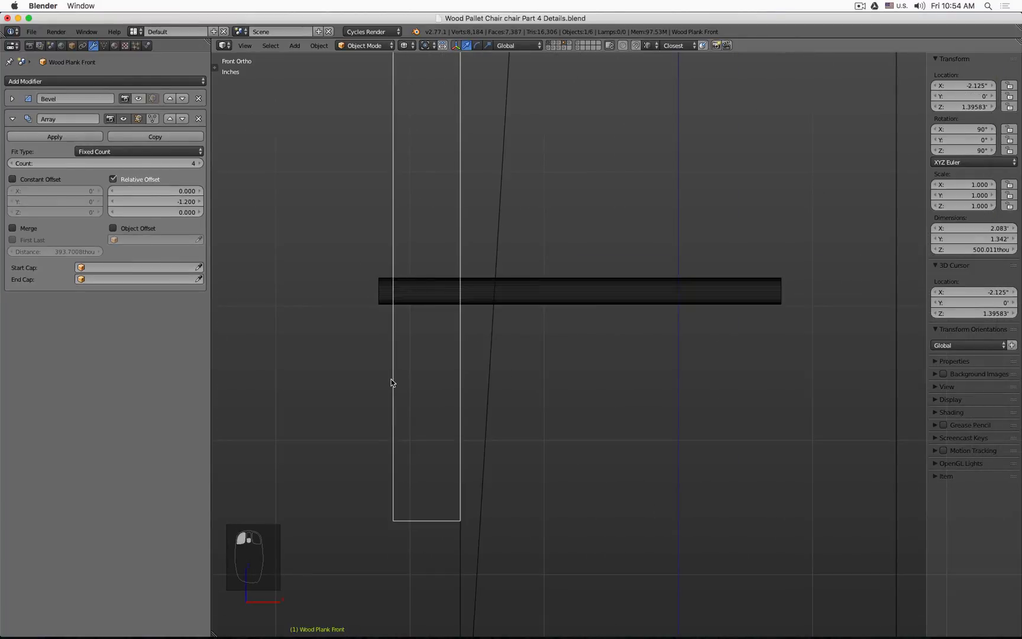
Step: Hide the Wood Plank Front and select the Bool Plank Dowel cutter, viewing it from the left side
key(h)
scroll(395, 297, down, 1)
right_click(387, 300)
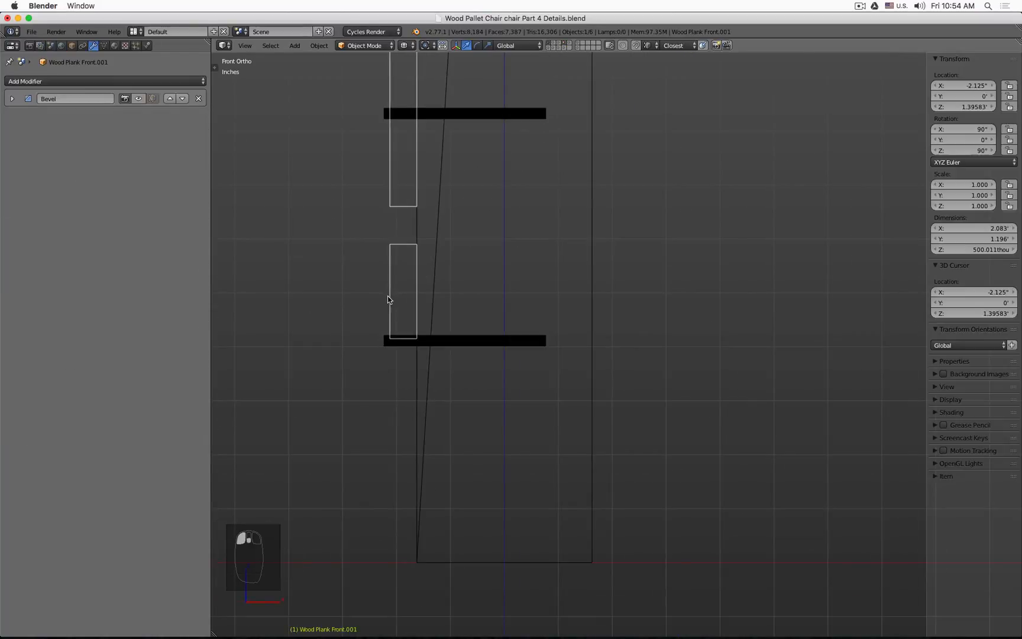
scroll(377, 328, up, 6)
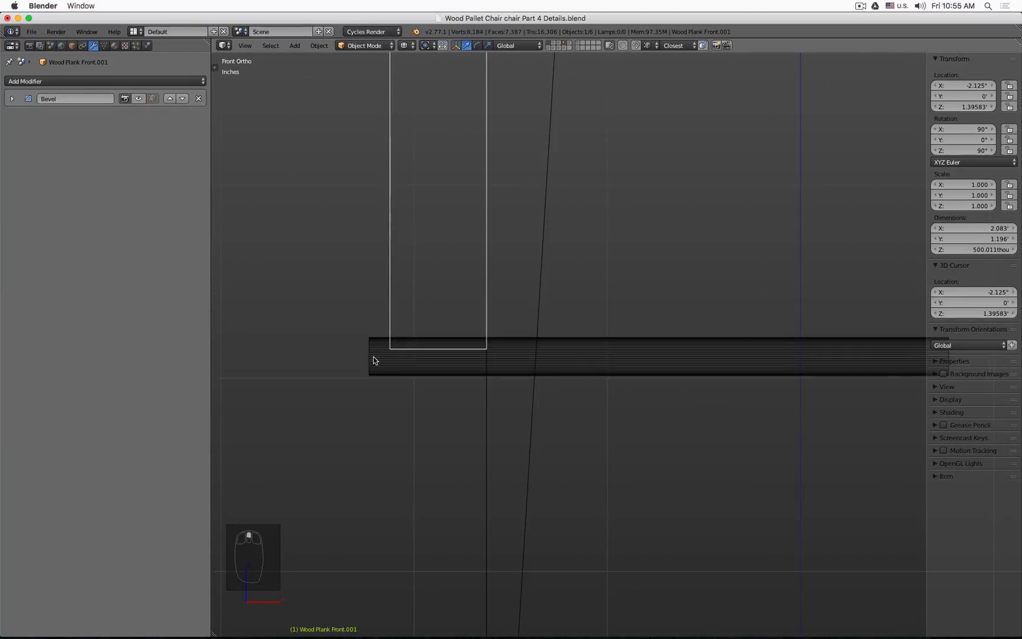
right_click(373, 360)
scroll(368, 347, up, 5)
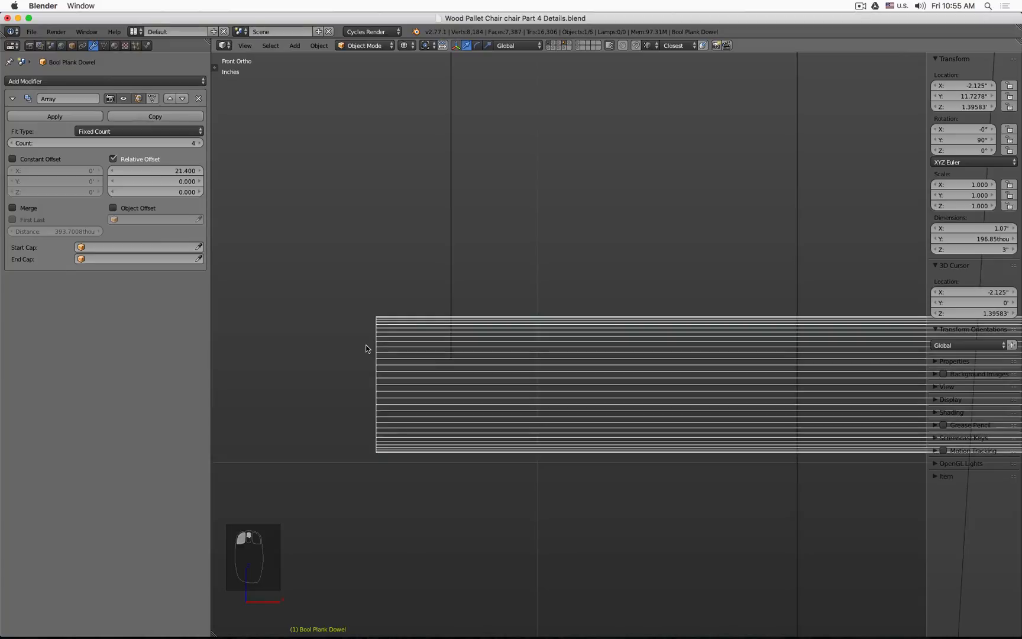
key(z)
middle_drag(345, 347, 402, 350)
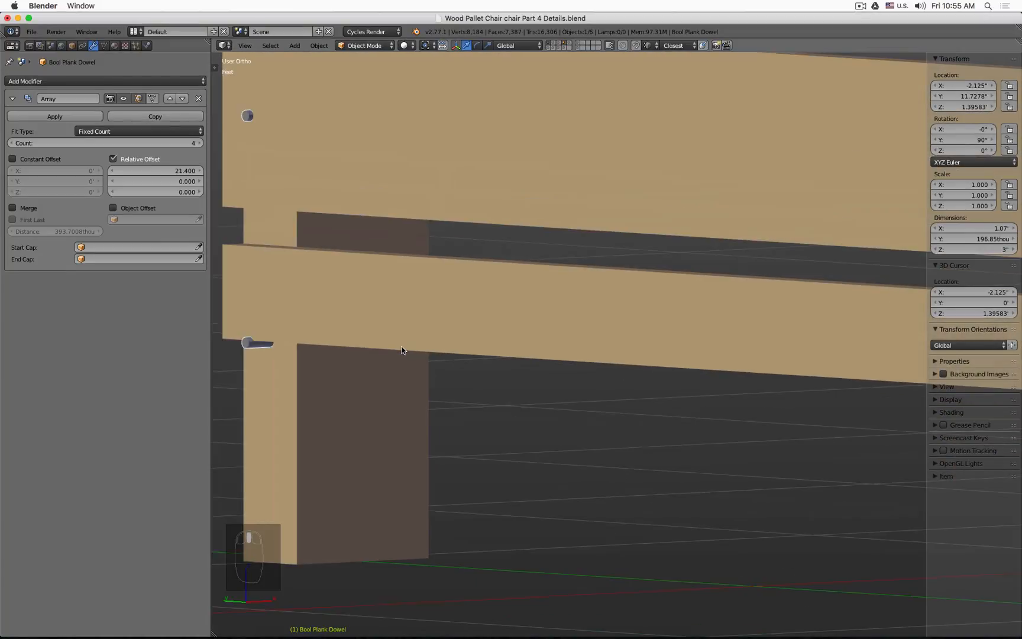
key(KP_1)
key(KP_3)
key(ctrl+KP_3)
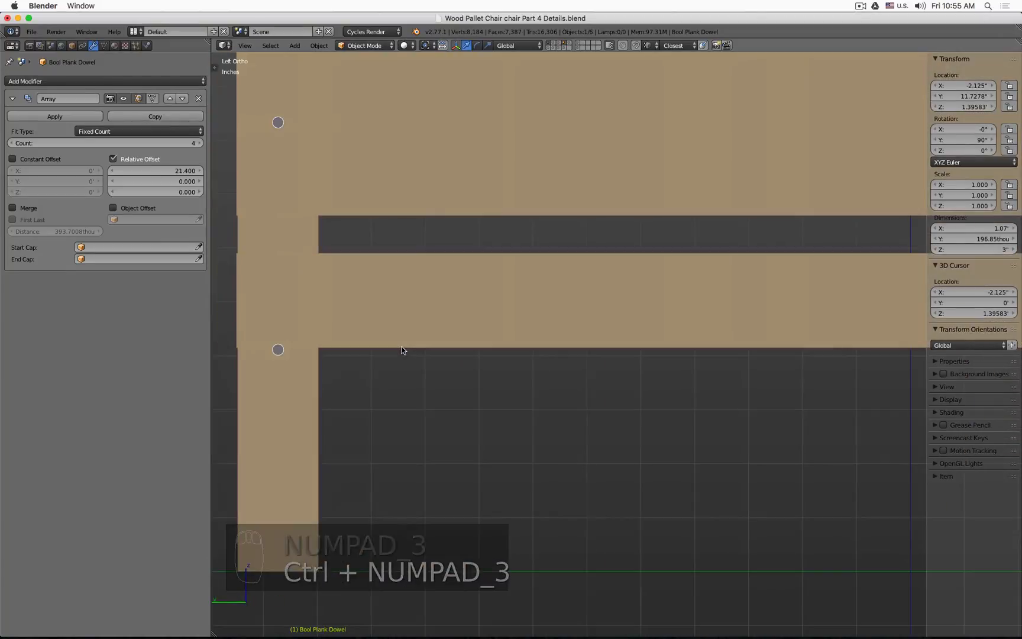
scroll(297, 374, up, 4)
shift+middle_drag(313, 366, 525, 368)
click(572, 368)
key(h)
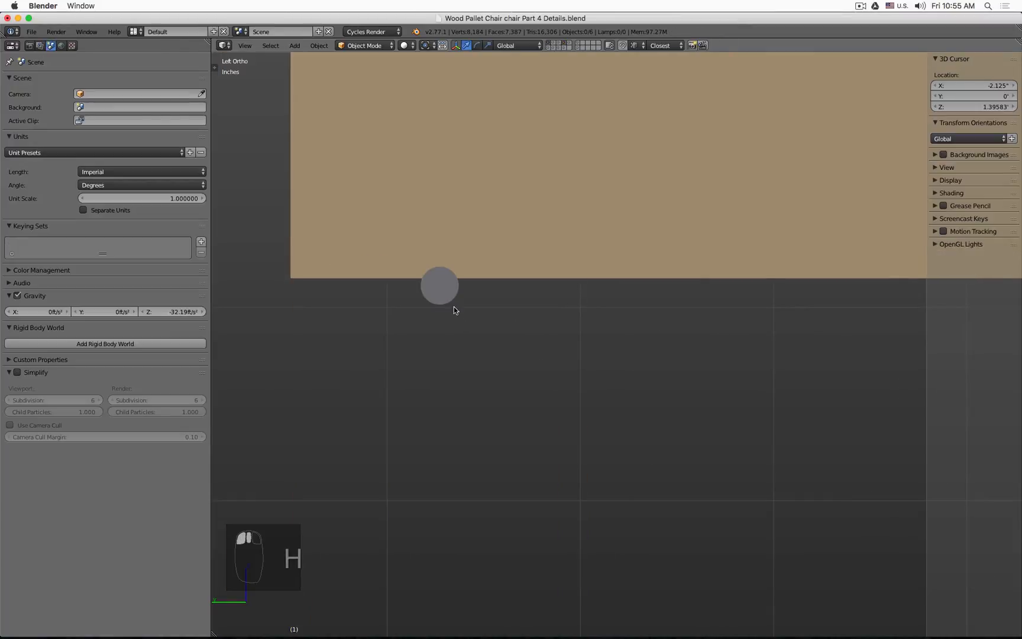
click(457, 286)
shift+middle_drag(484, 293, 488, 357)
scroll(460, 411, up, 7)
scroll(461, 411, down, 2)
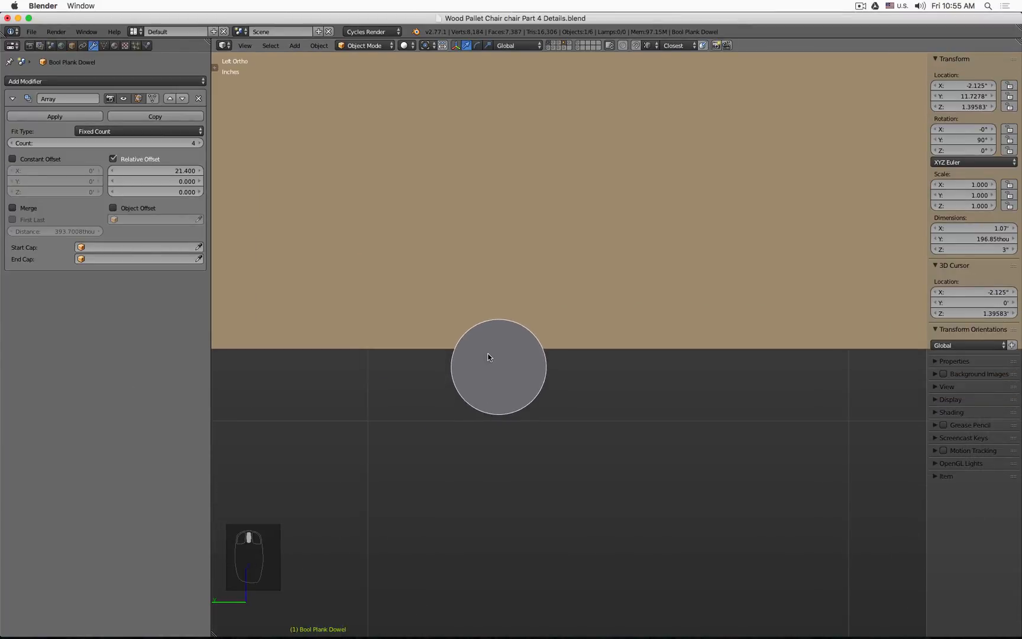
Step: Fine-tune the Bool Plank Dowel Array's relative X offset to 21.336
click(159, 171)
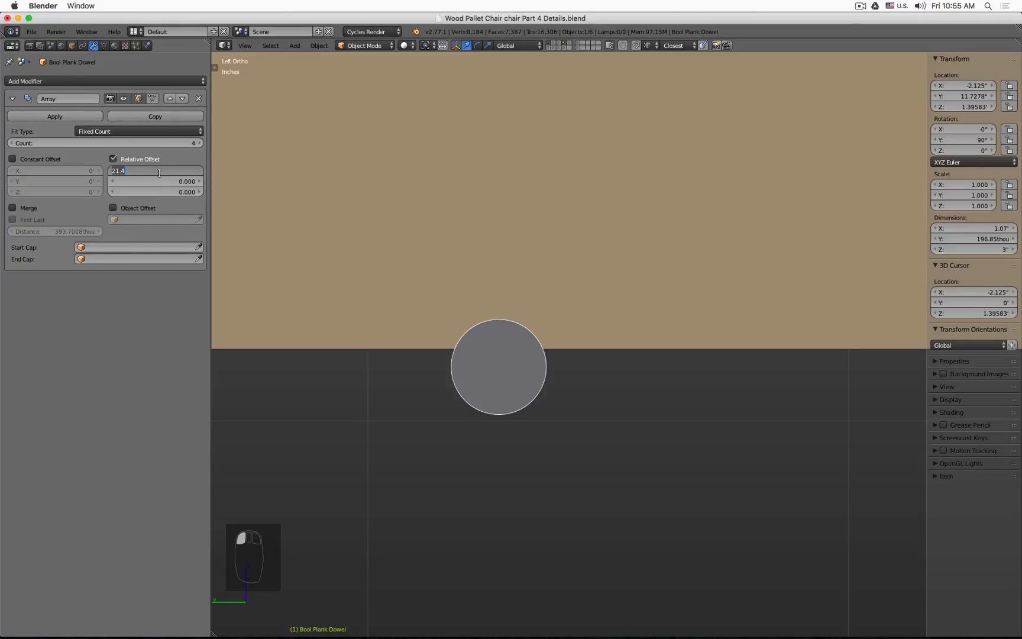
click(160, 172)
text(3)
key(Return)
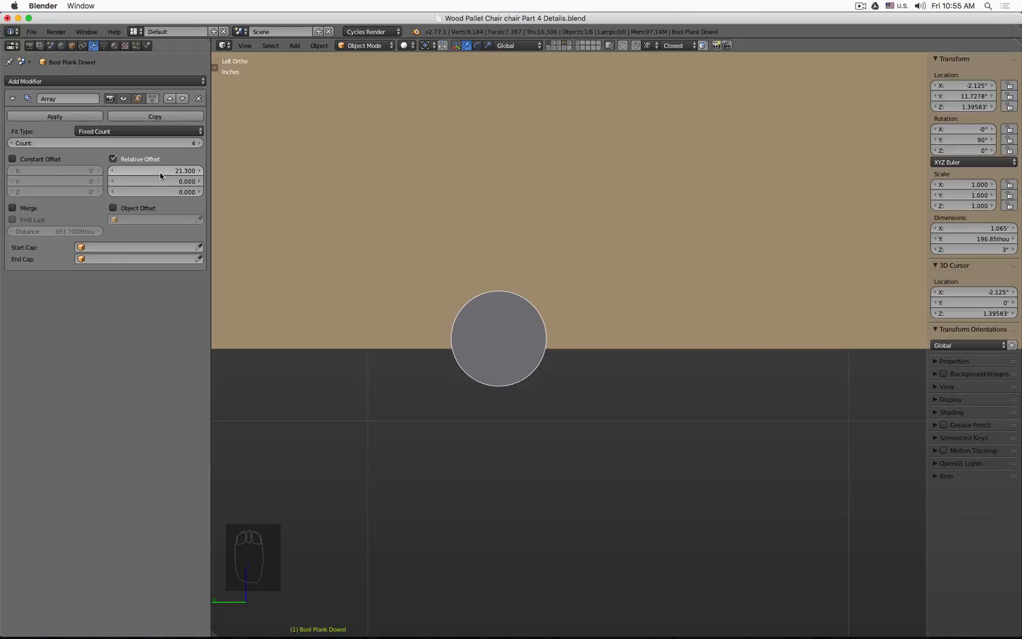
click(159, 173)
click(174, 170)
key(KP_Enter)
key(KP_5)
key(KP_Enter)
text(5)
key(KP_Enter)
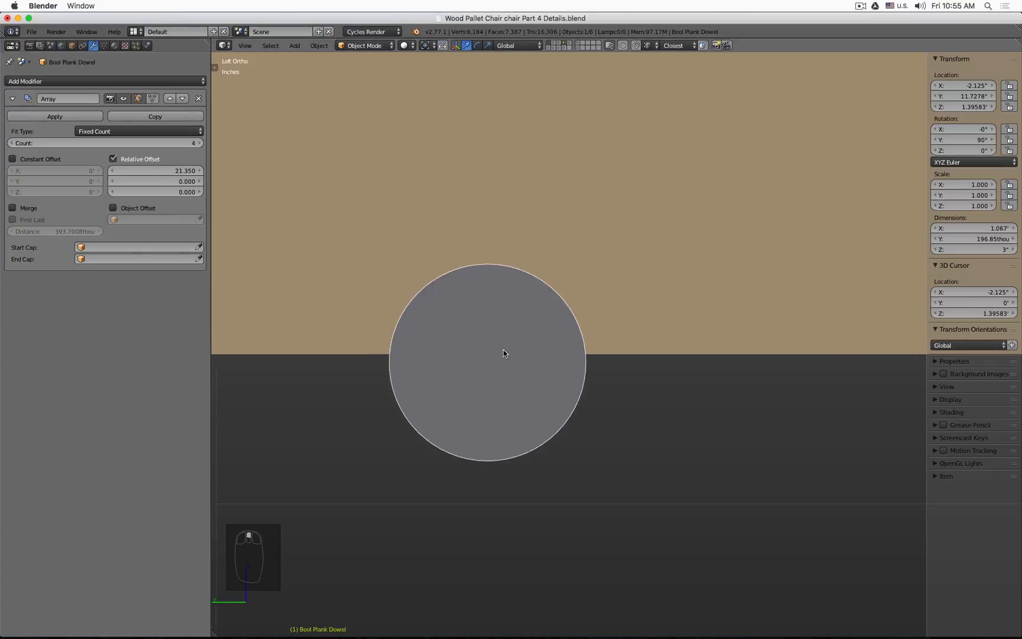
key(z)
scroll(392, 366, up, 10)
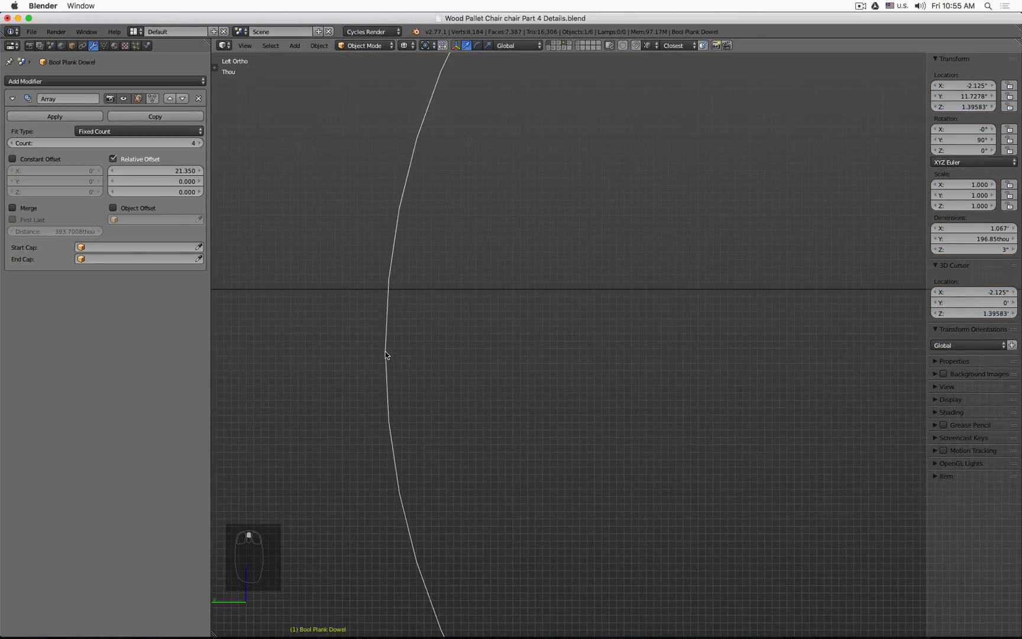
click(171, 173)
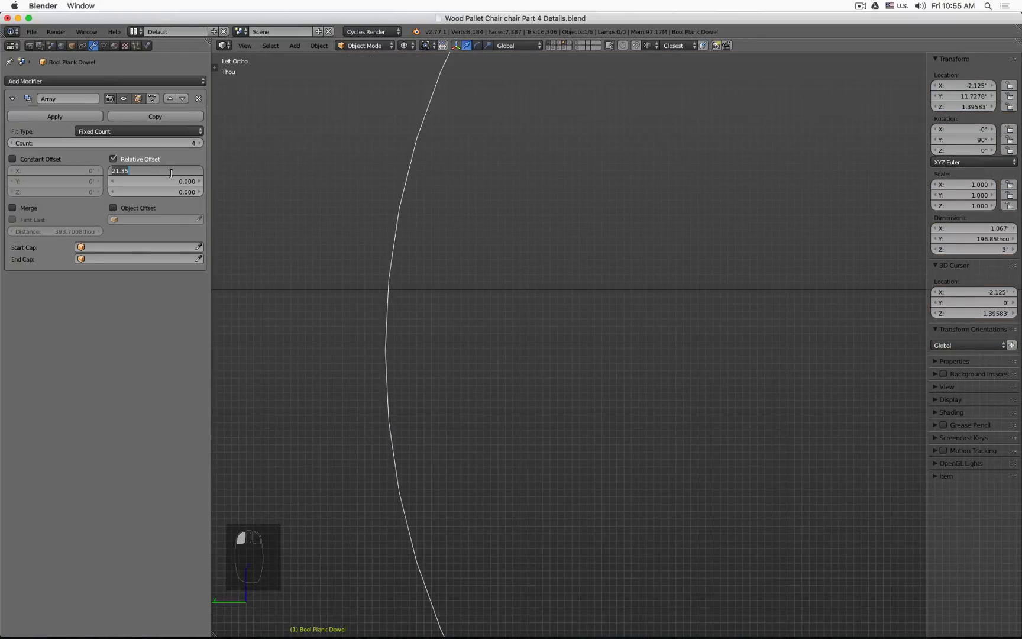
text(21.34)
key(Return)
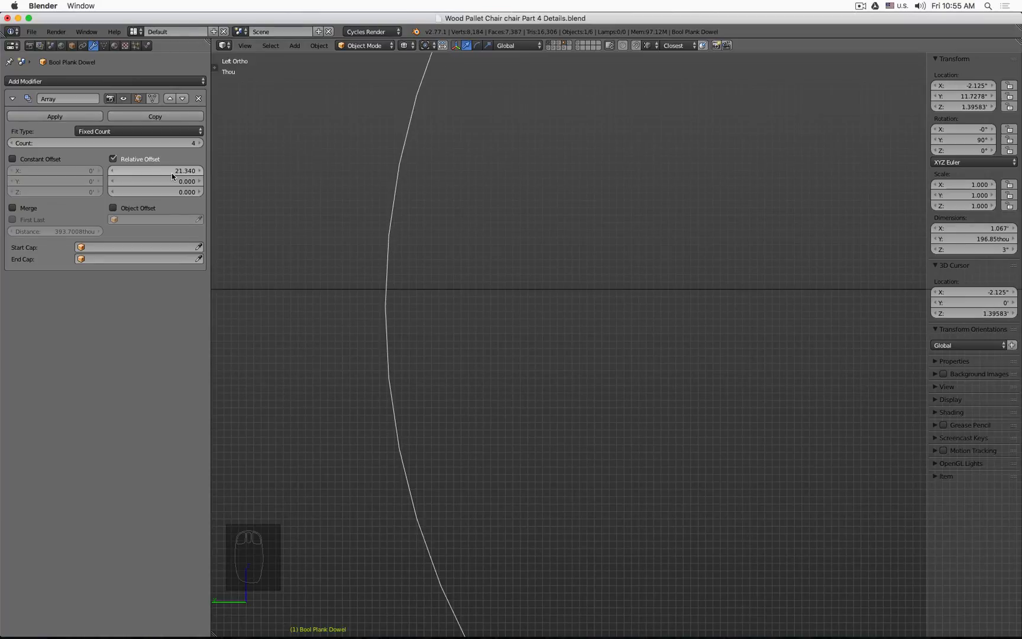
click(171, 170)
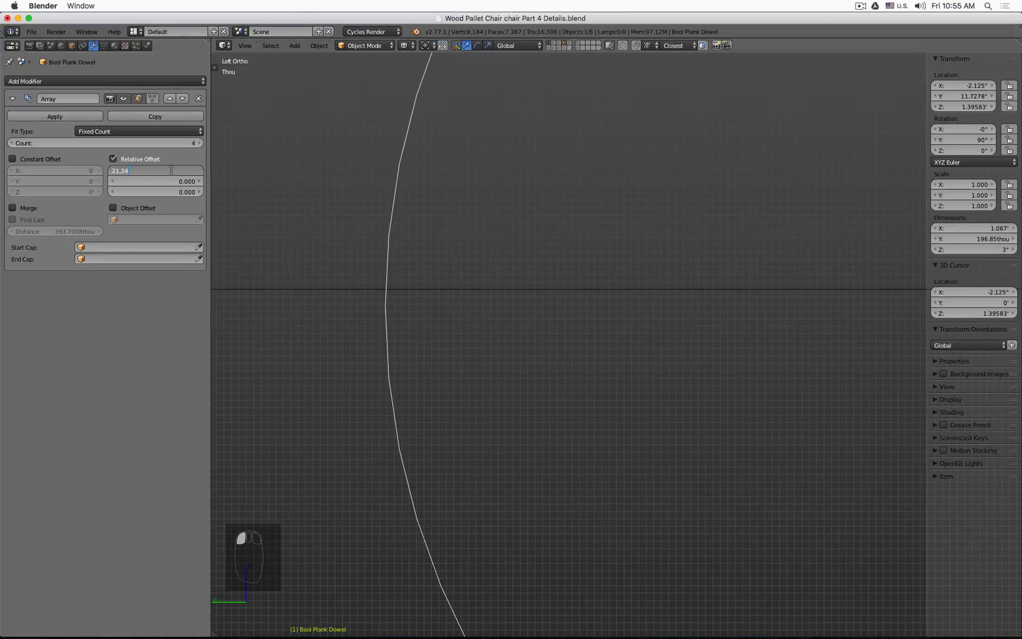
text(7)
key(Return)
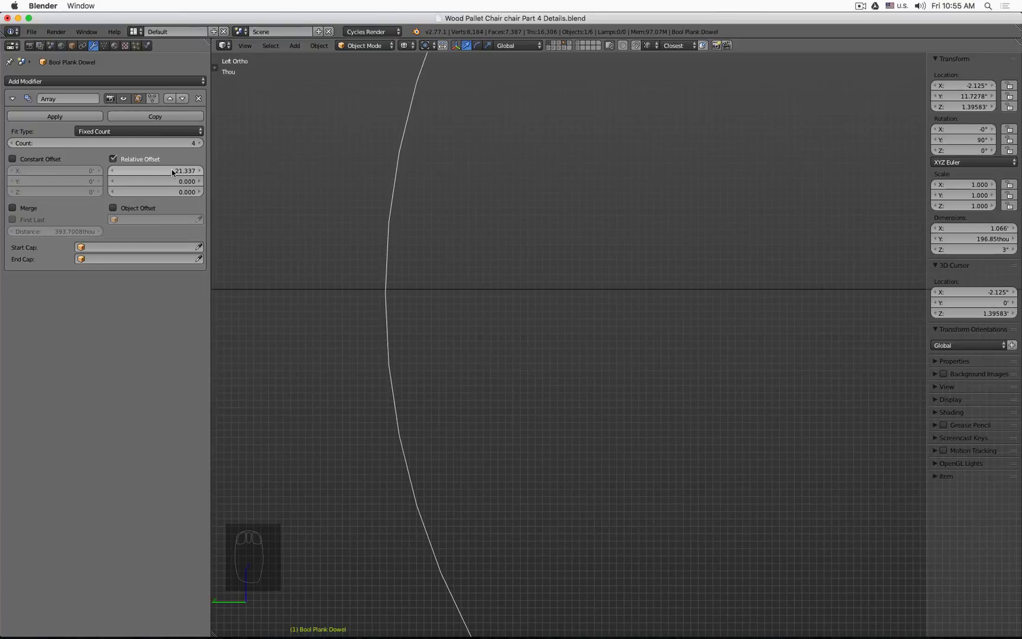
click(172, 170)
key(Right)
key(BackSpace)
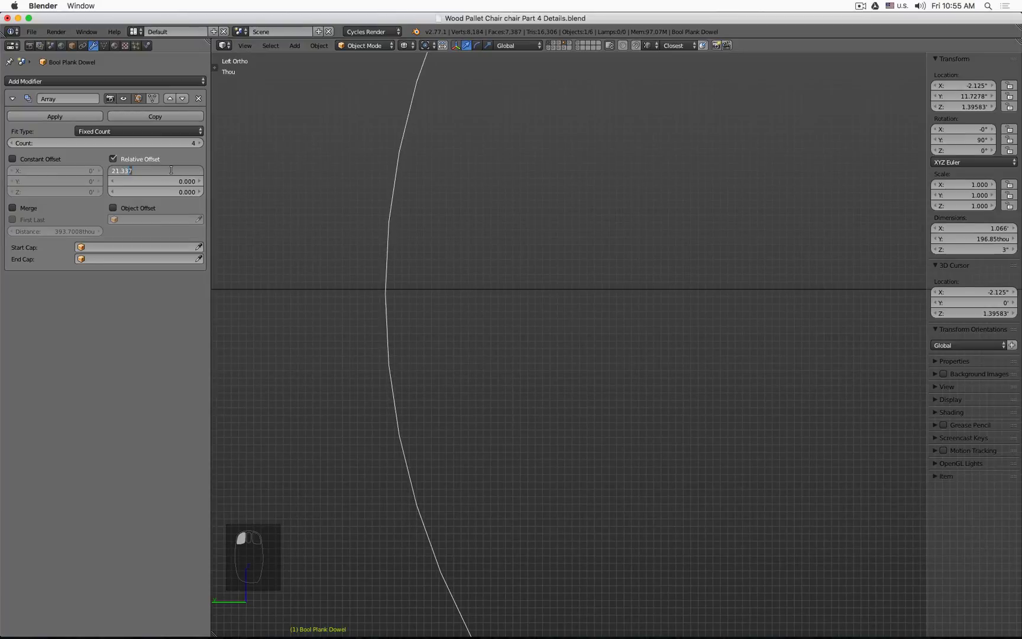
text(6)
key(Return)
Step: Examine the dowel cutter's end against the plank edge in a close 3D view
key(z)
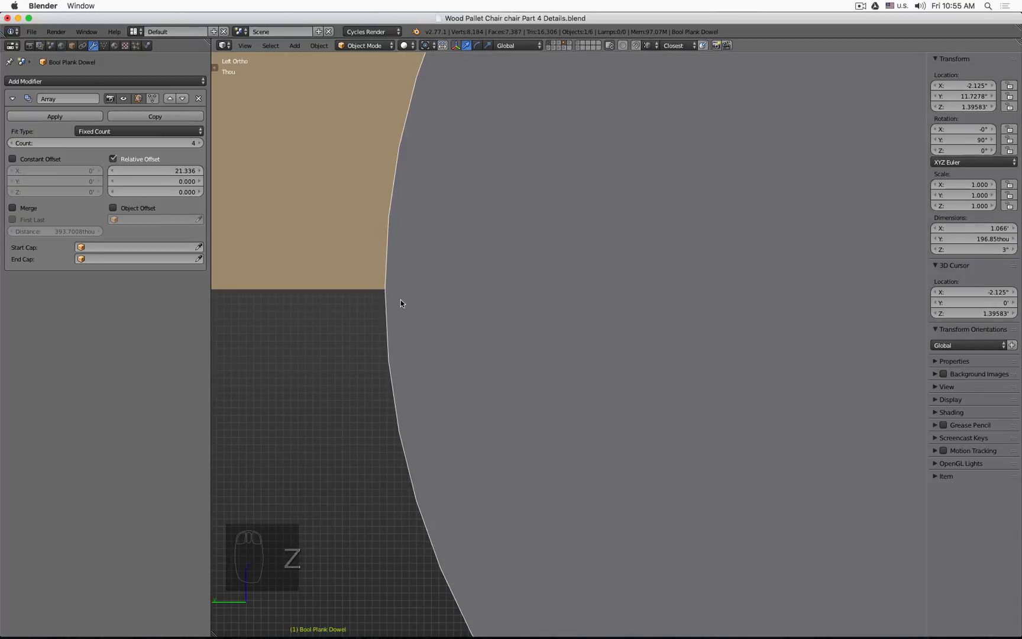
key(KP_4)
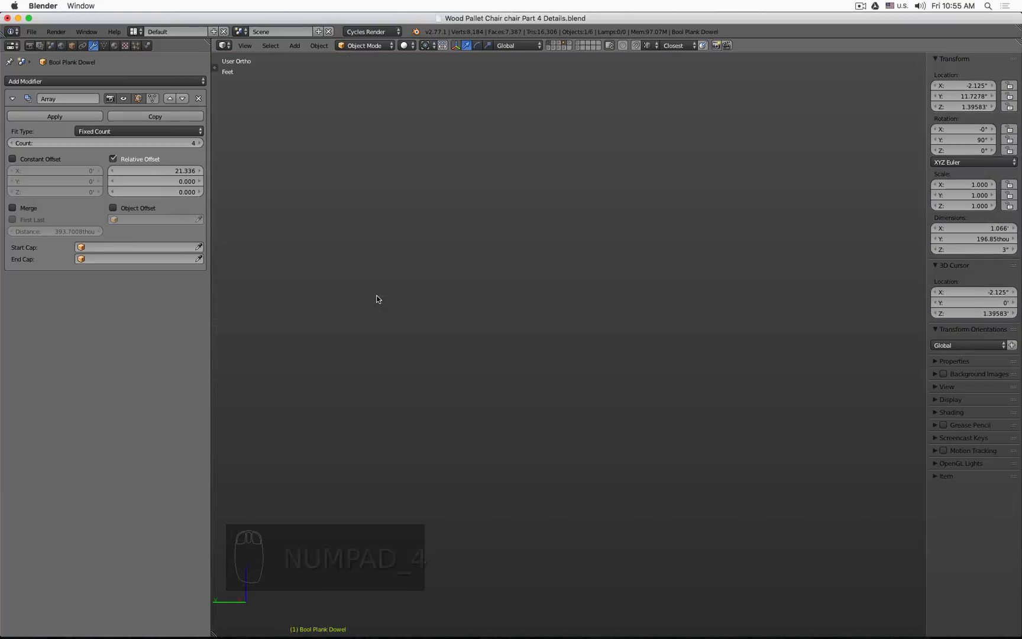
key(KP_Decimal)
scroll(644, 573, up, 1)
scroll(644, 573, up, 10)
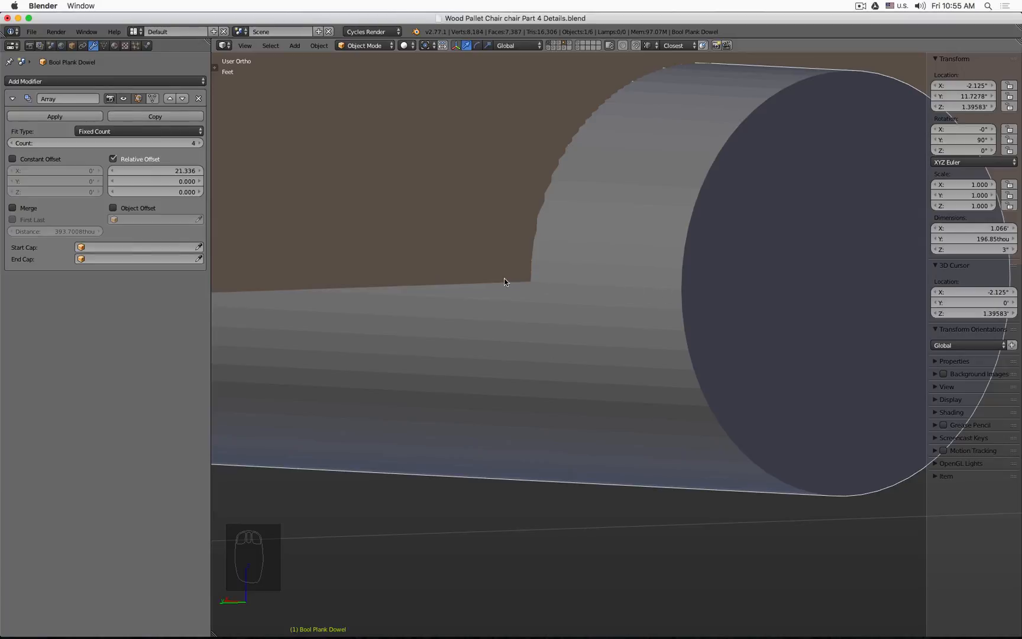
click(673, 289)
key(Tab)
key(Tab)
scroll(678, 293, down, 5)
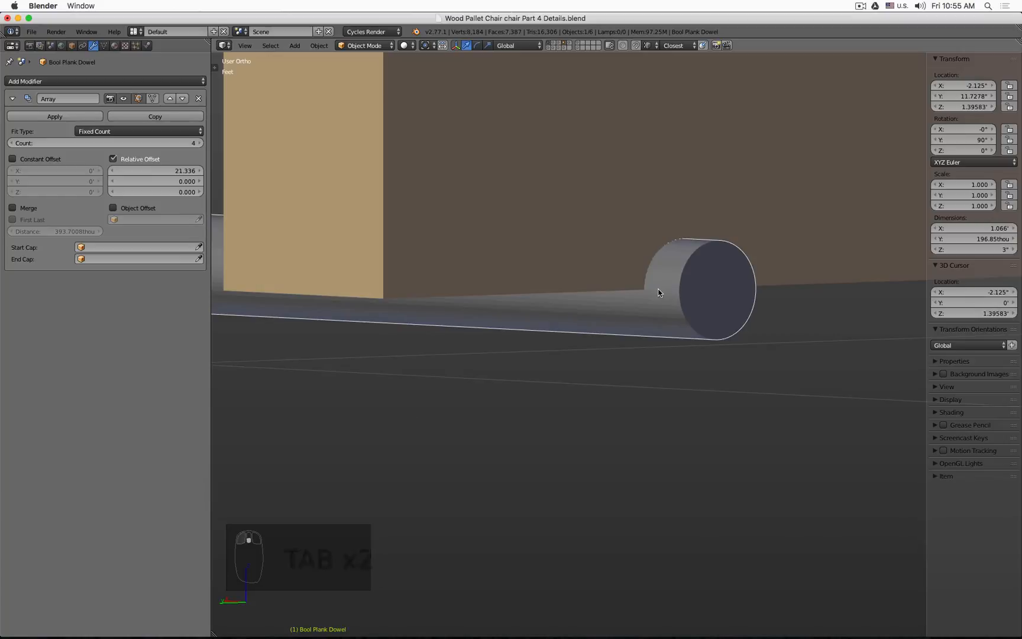
scroll(656, 291, down, 6)
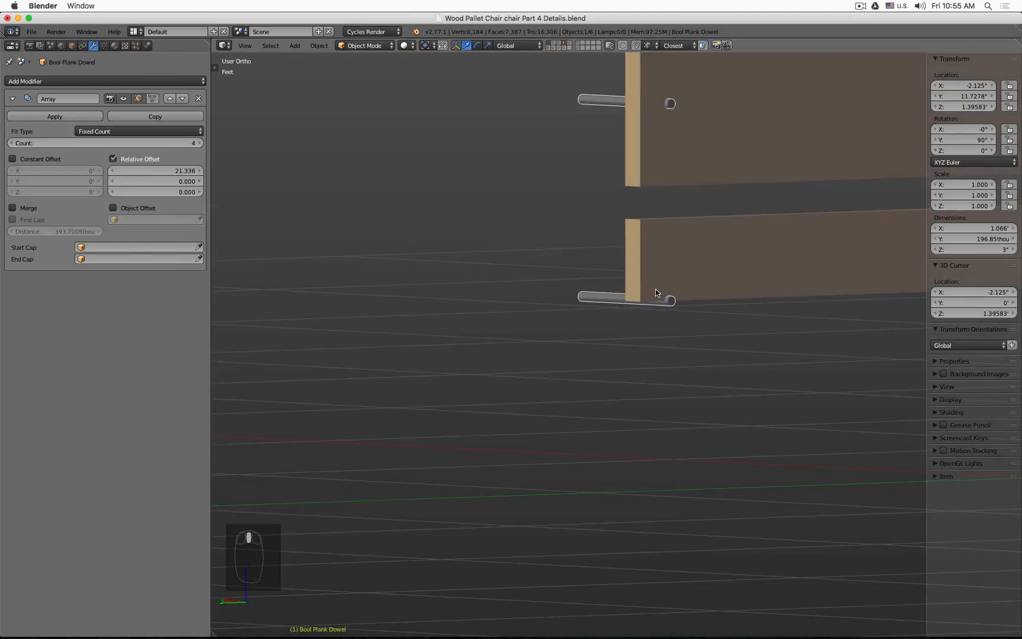
scroll(533, 392, down, 6)
scroll(534, 391, up, 4)
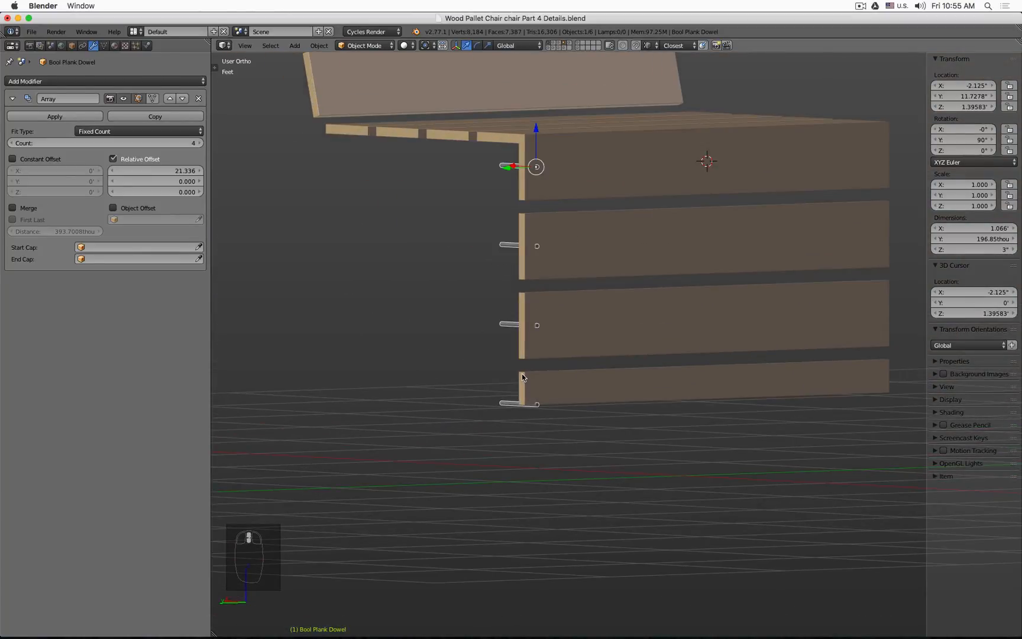
Step: Delete the duplicated Wood Plank Front.001 object
click(522, 376)
key(x)
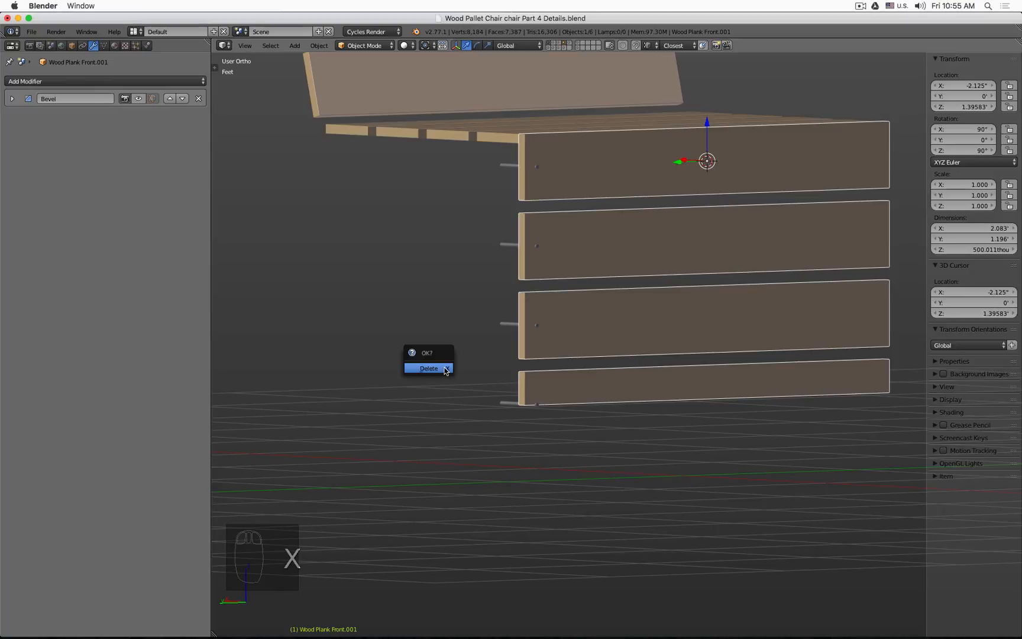
click(444, 366)
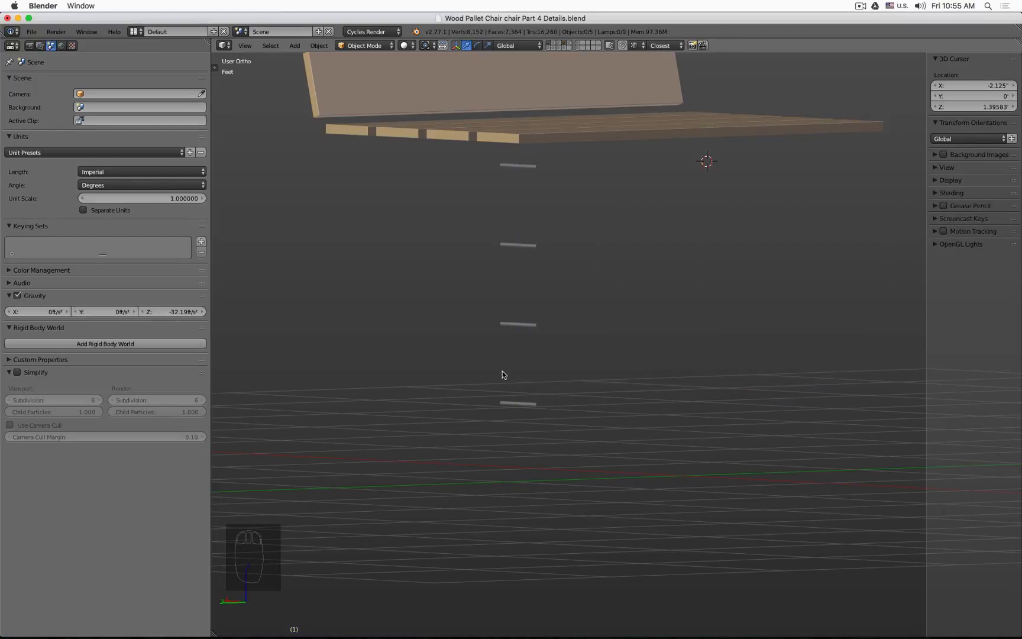
Step: Unhide all objects and add a Mirror modifier to the Bool Plank Dowel
key(alt+h)
key(z)
middle_drag(536, 344, 503, 327)
right_click(503, 327)
middle_drag(671, 339, 590, 325)
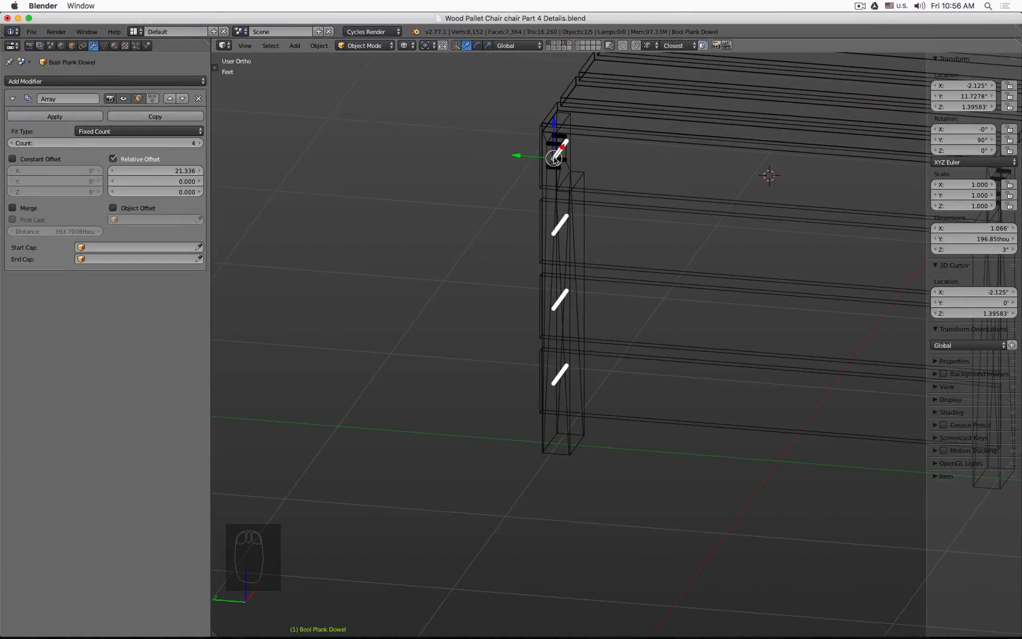
click(81, 82)
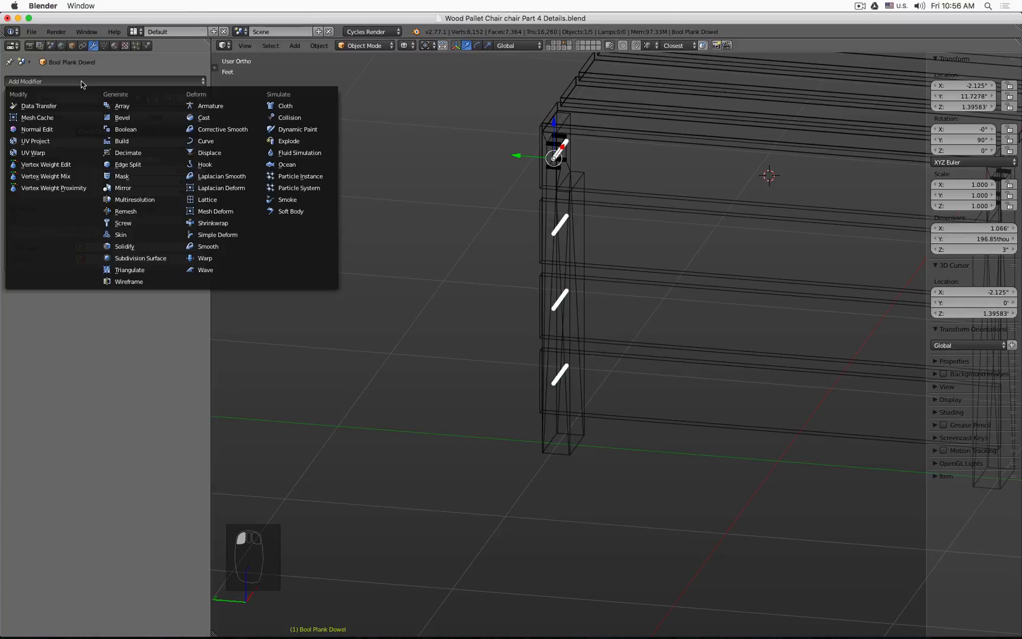
click(133, 187)
Step: Set the Mirror modifier's mirror object to Mirror Axis 20.4 Degrees and switch its axis from X to Y
scroll(313, 275, down, 1)
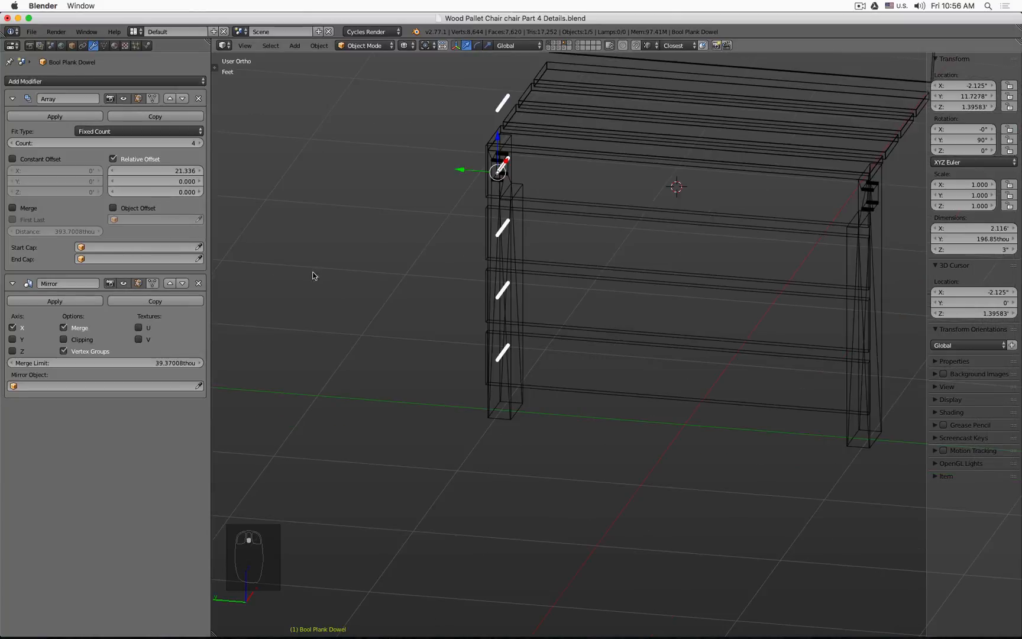
shift+middle_drag(575, 280, 538, 295)
scroll(538, 296, down, 4)
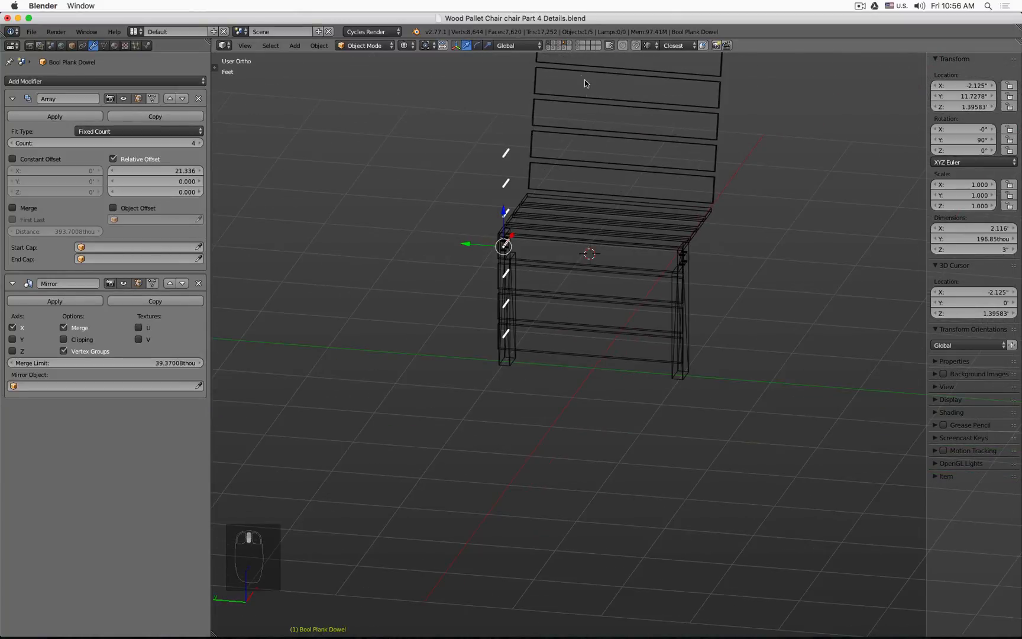
shift+click(548, 47)
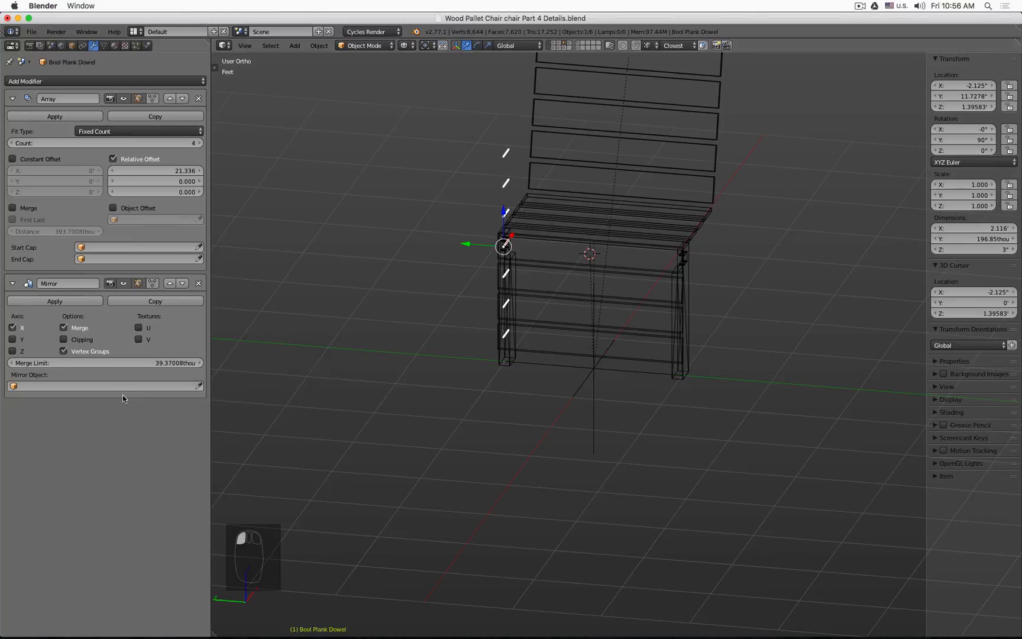
click(200, 387)
click(598, 419)
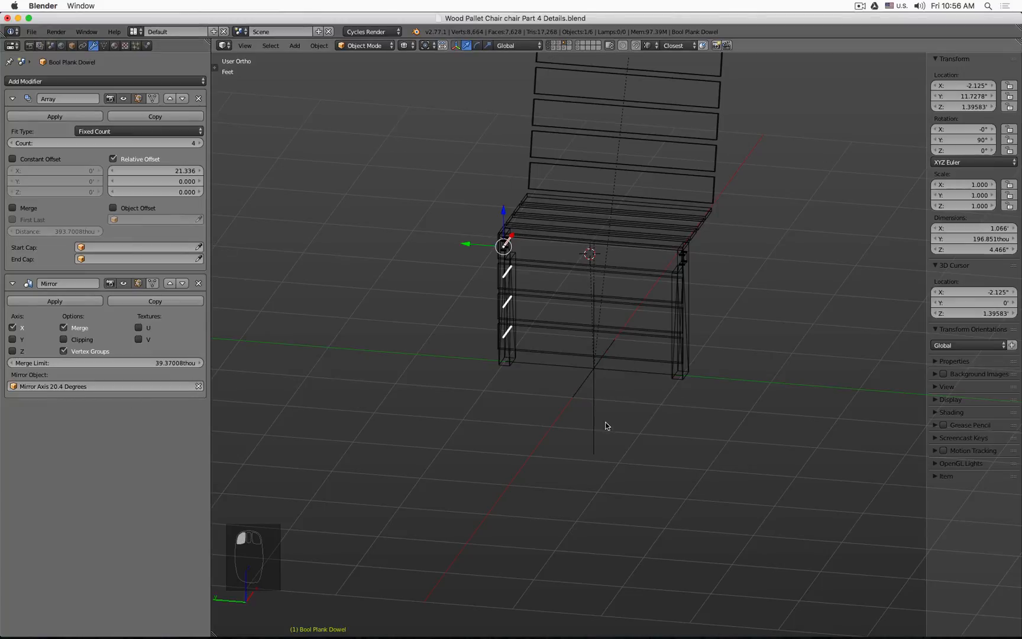
click(12, 328)
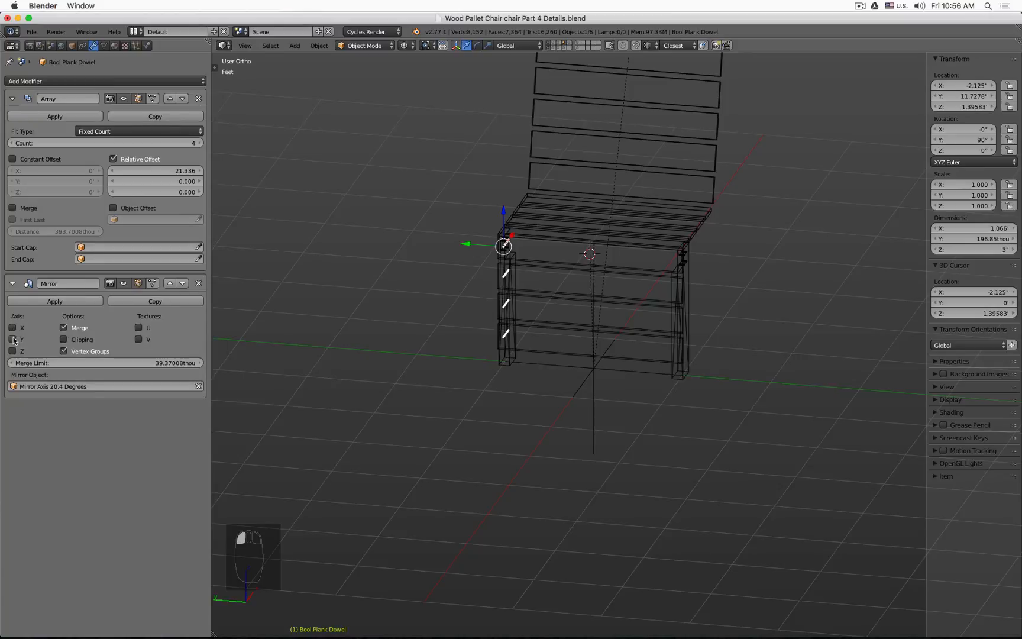
click(12, 339)
Step: Examine the mirrored dowel cutters around the chair from several angles in solid and wireframe views
key(z)
middle_drag(614, 357, 623, 368)
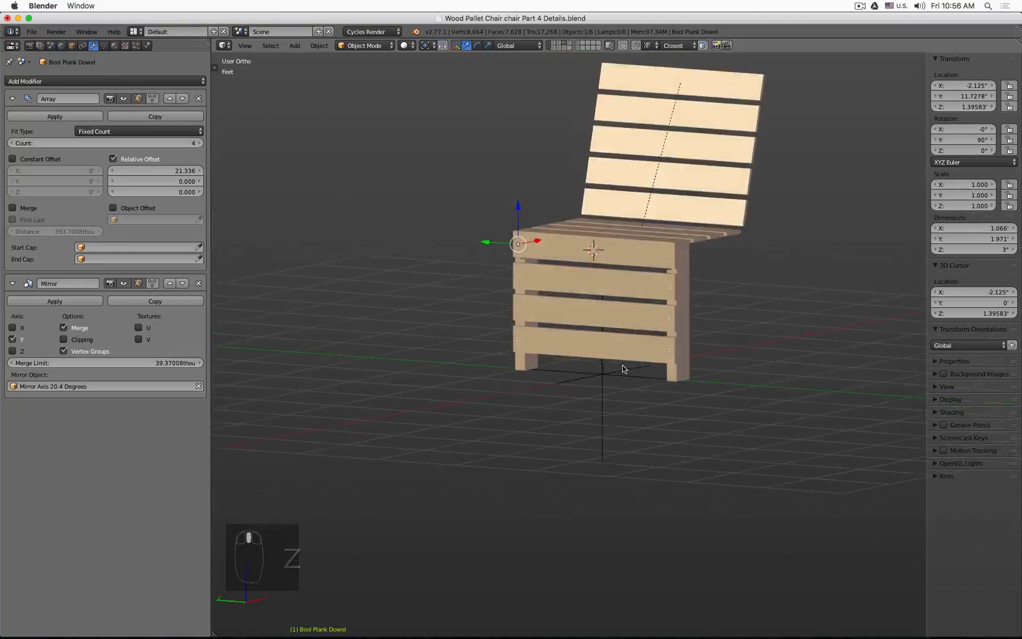
key(shift+a)
middle_drag(755, 328, 702, 361)
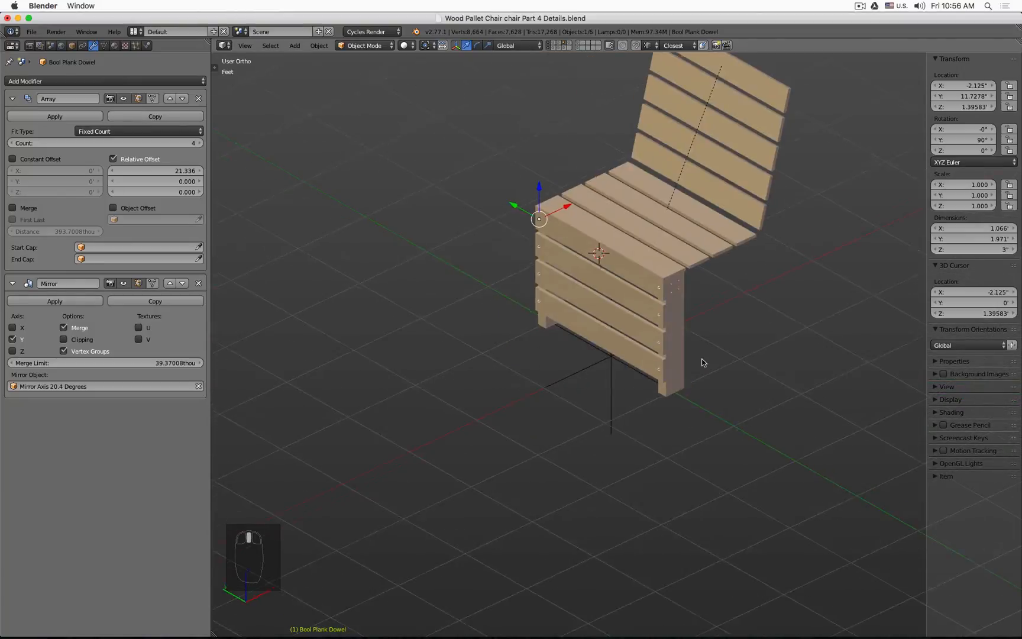
key(z)
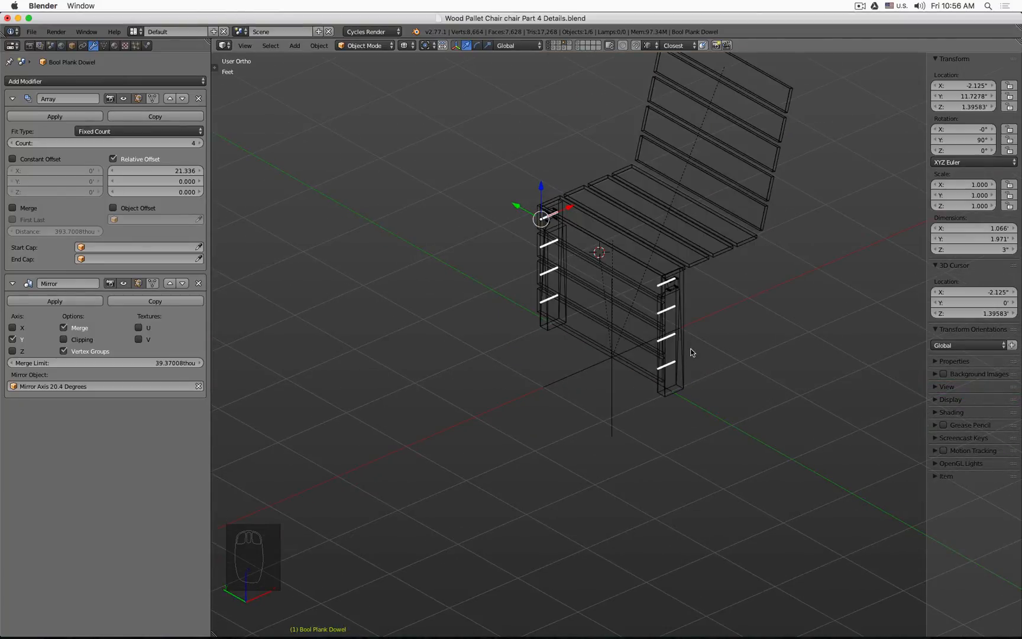
key(KP_1)
middle_drag(684, 352, 628, 205)
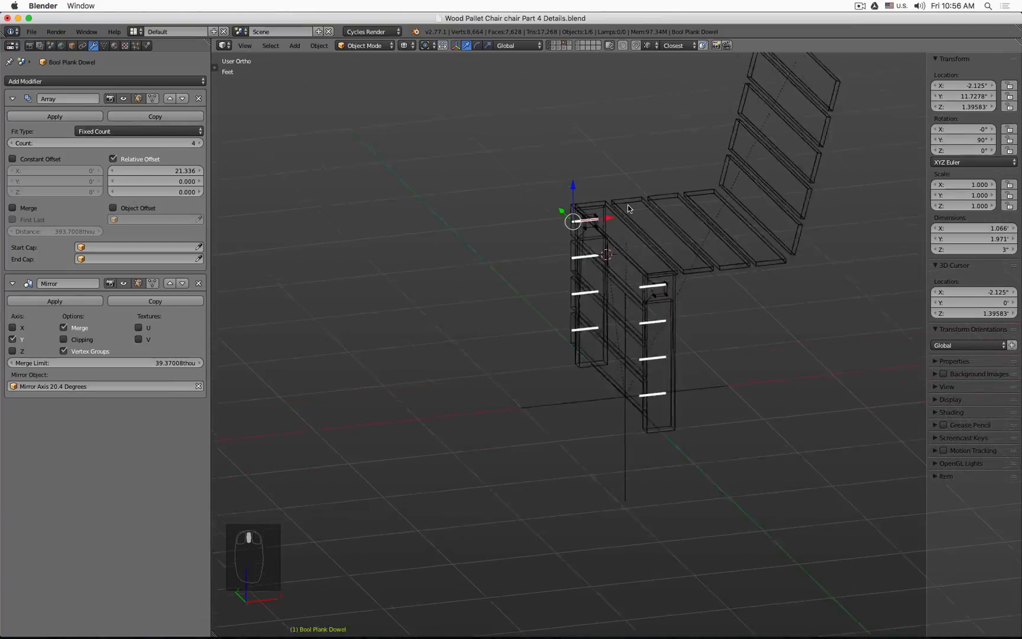
Step: Select the Bool Plank Dowel cutter and move it to a separate layer
scroll(627, 205, up, 4)
right_click(536, 188)
scroll(601, 162, down, 4)
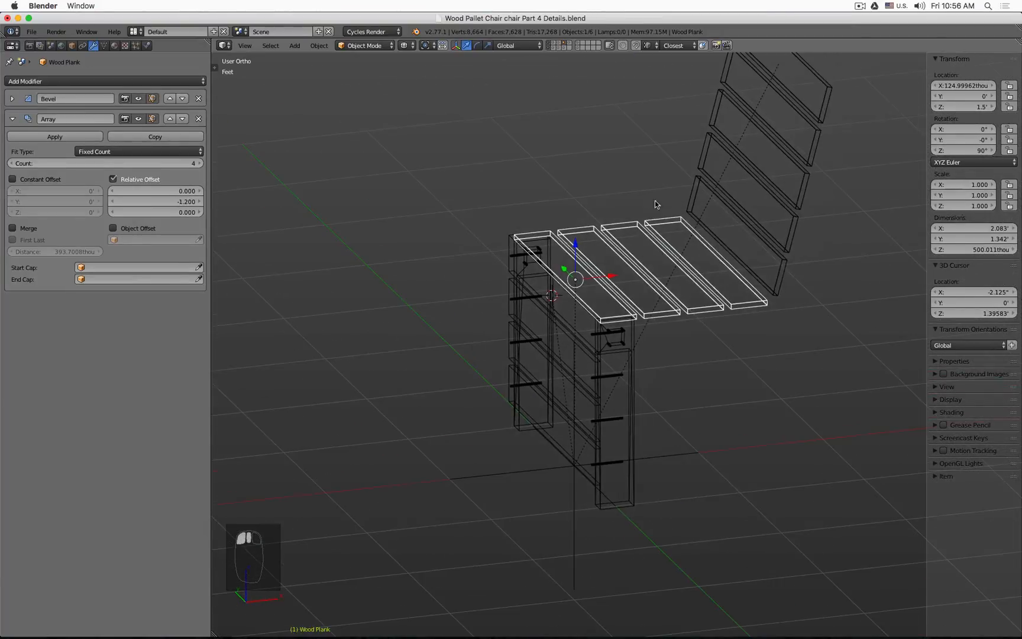
shift+right_click(686, 183)
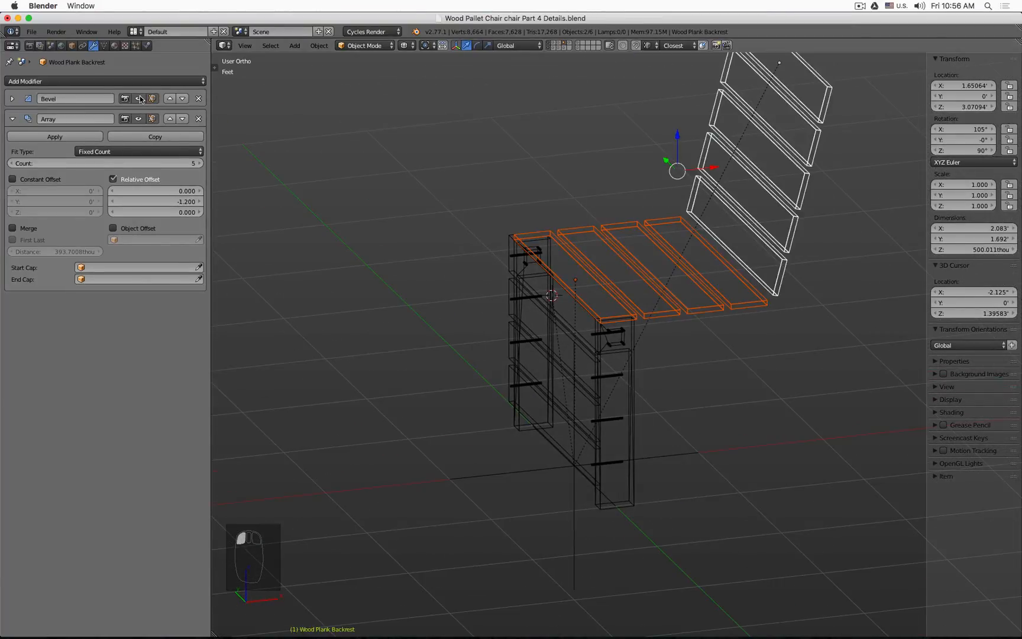
scroll(502, 276, up, 5)
right_click(579, 188)
scroll(579, 188, down, 2)
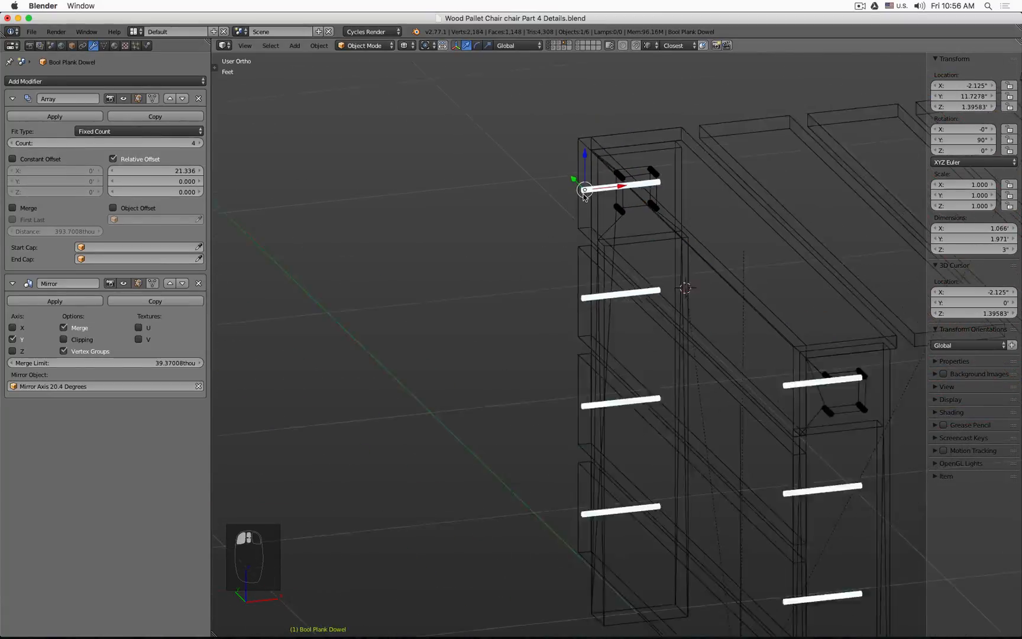
shift+middle_drag(579, 188, 402, 286)
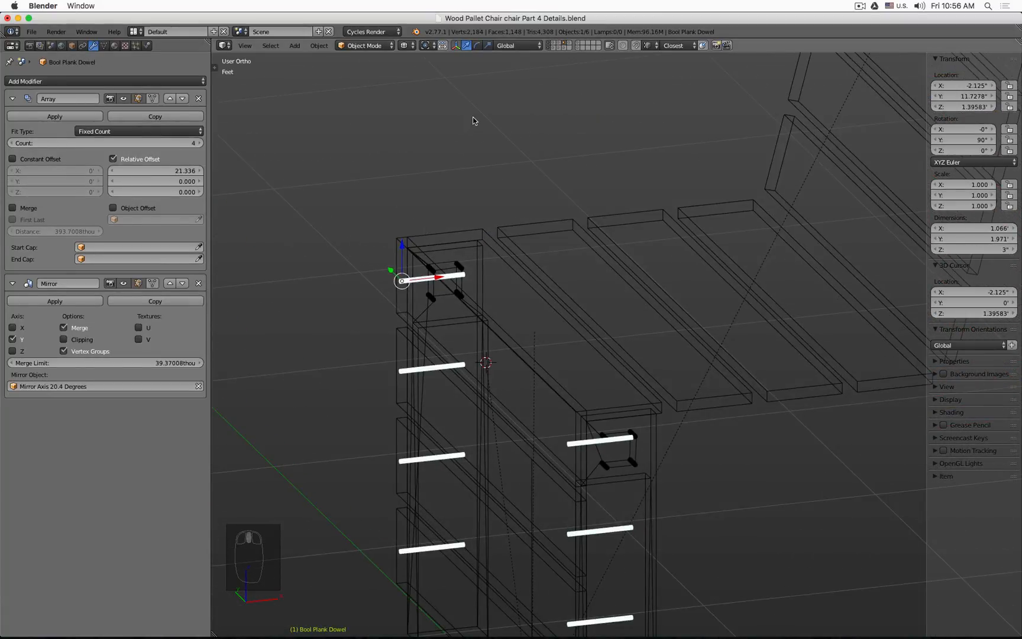
key(m)
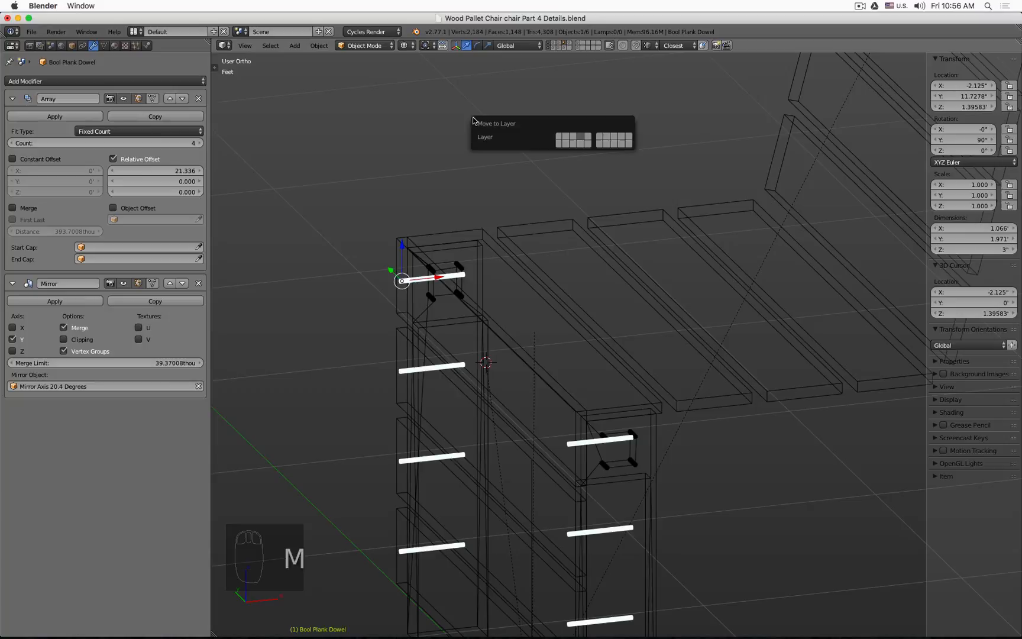
click(589, 146)
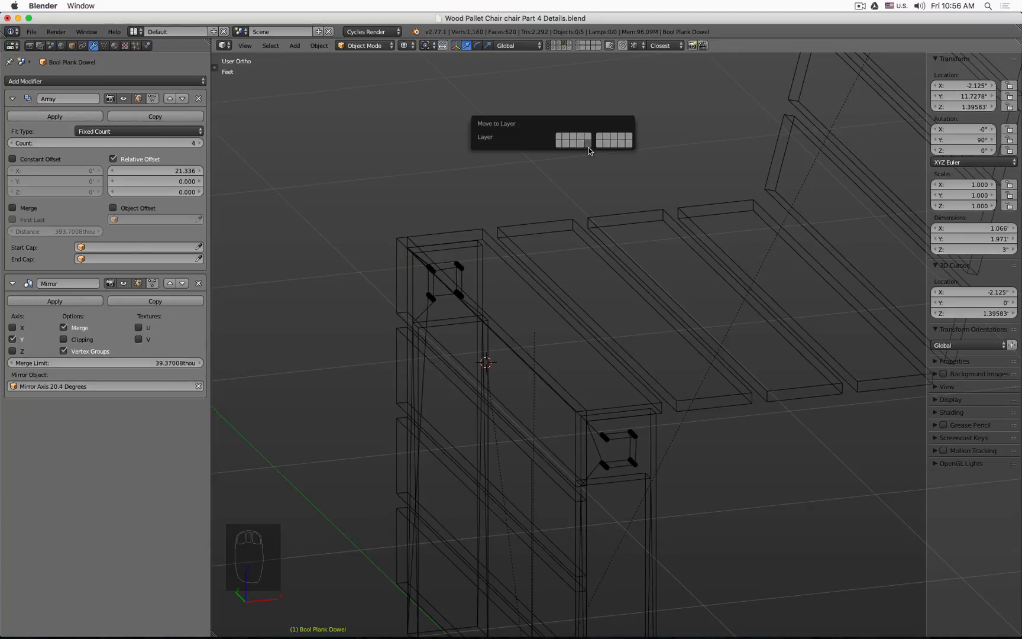
Step: Show that layer, make a linked duplicate of the dowel cutter and move it outward along X
shift+click(569, 48)
key(alt+d)
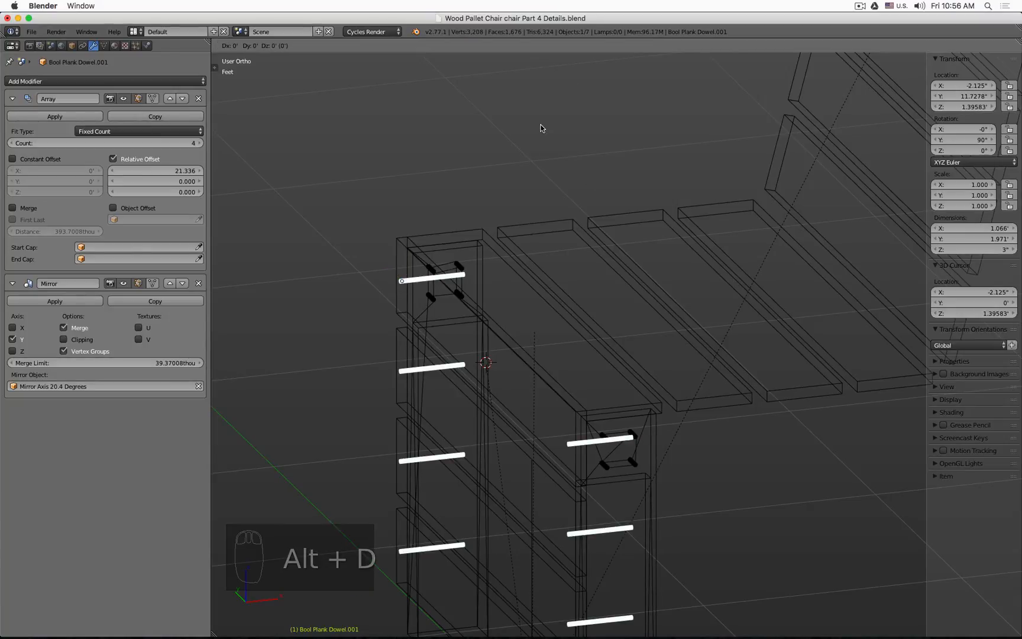
right_click(540, 128)
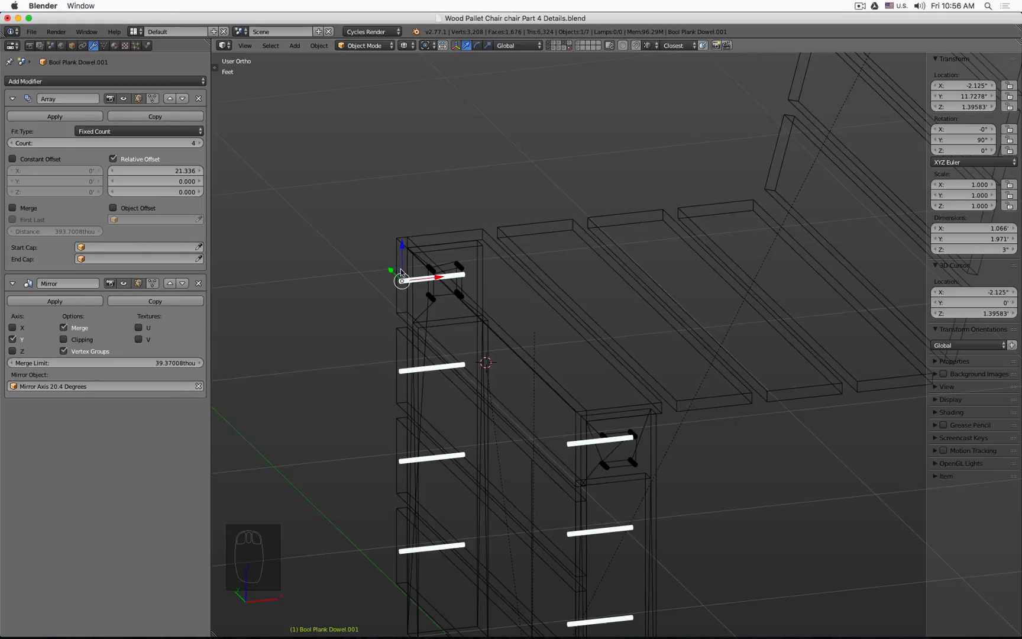
drag(441, 281, 354, 294)
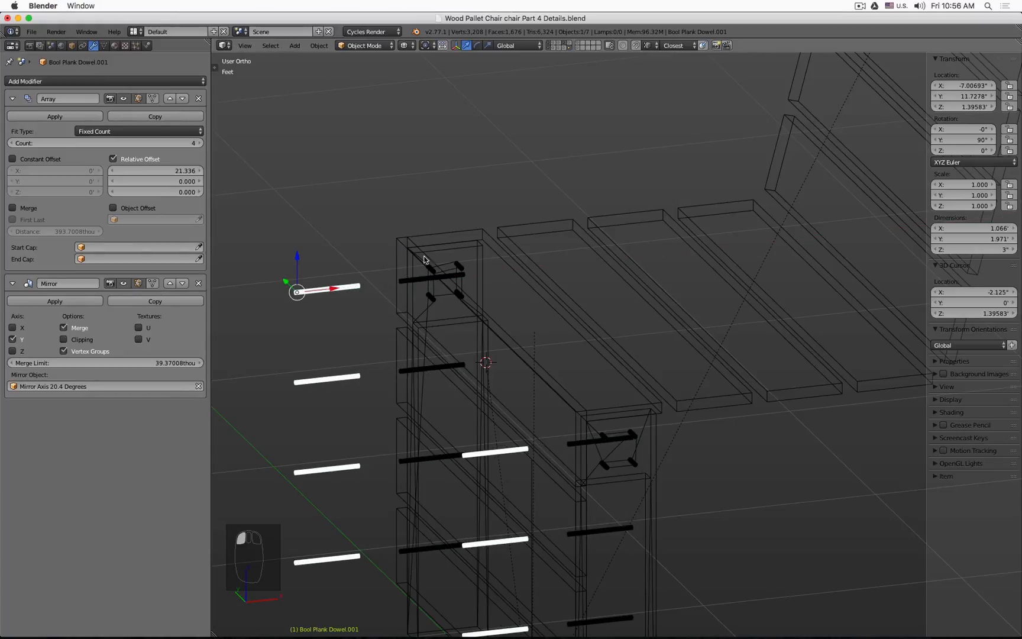
Step: Copy the Wood Plank's X location, 124.99962thou, and paste it into the duplicate dowel cutter's X location
right_click(447, 237)
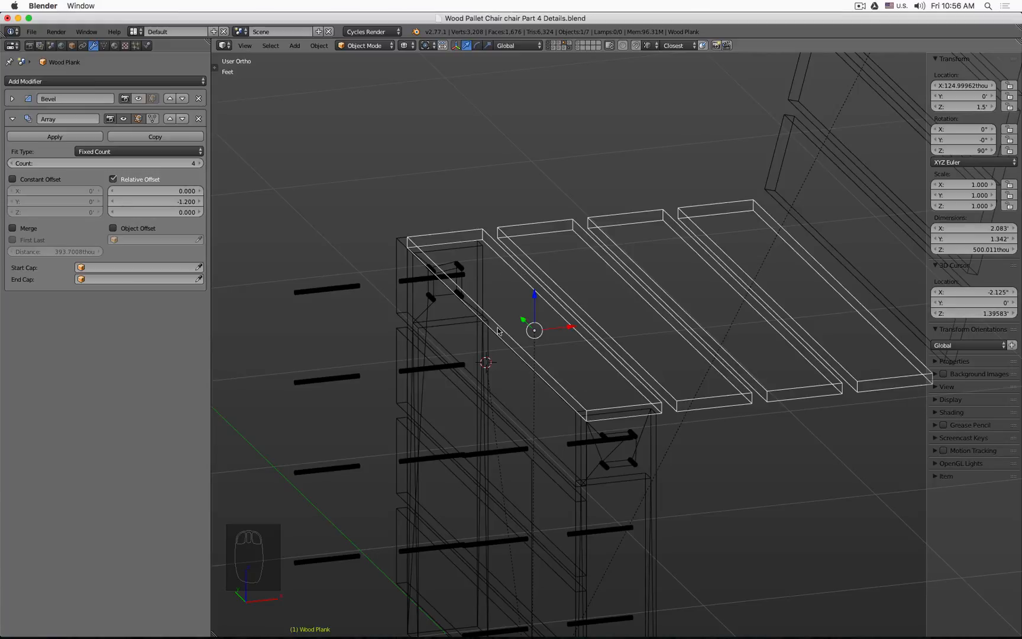
middle_drag(535, 331, 423, 308)
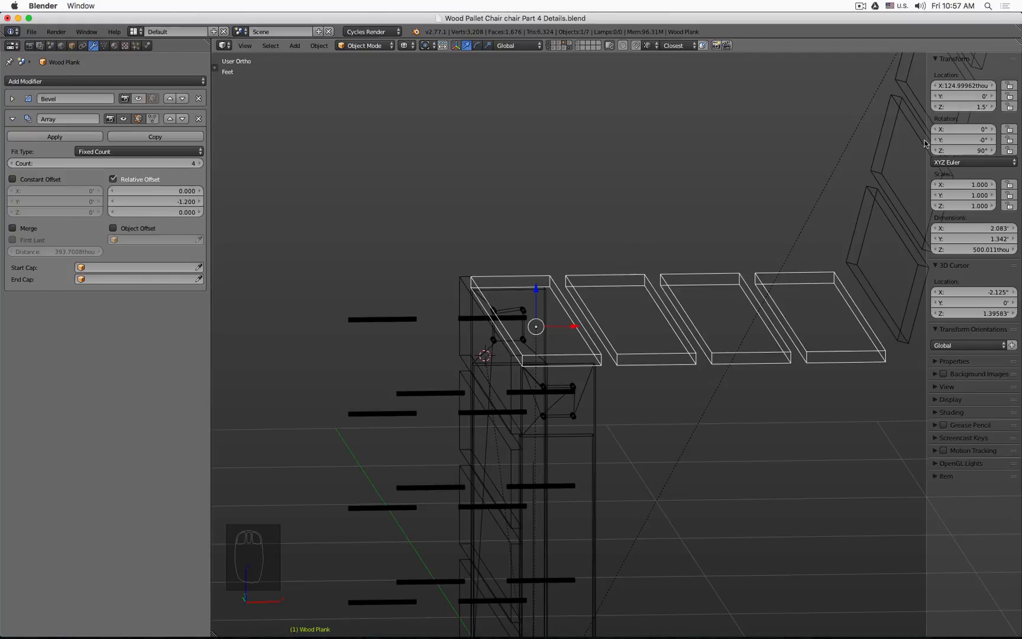
click(956, 86)
key(super+c)
key(Escape)
click(413, 319)
click(963, 88)
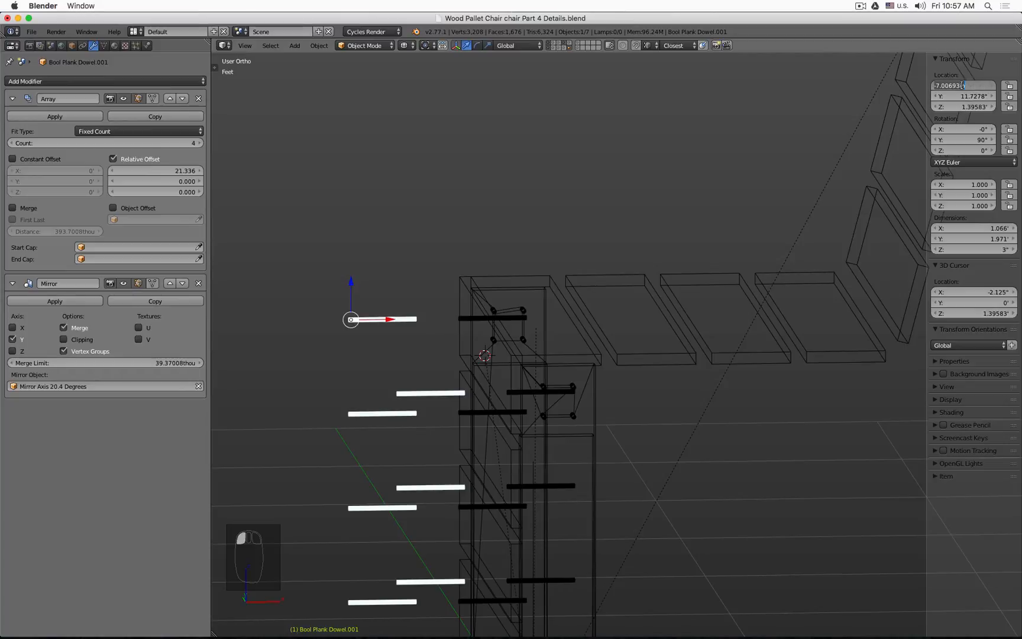
key(super+v)
key(Return)
Step: In front view, rotate the duplicate dowel cutter 90 degrees
key(KP_1)
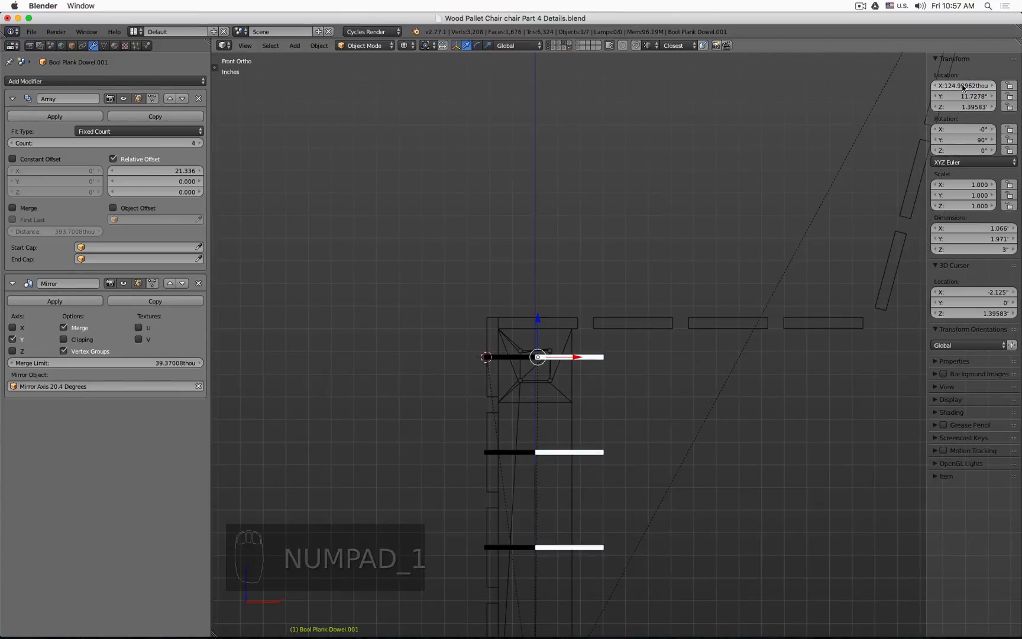
scroll(554, 345, up, 5)
scroll(555, 345, down, 2)
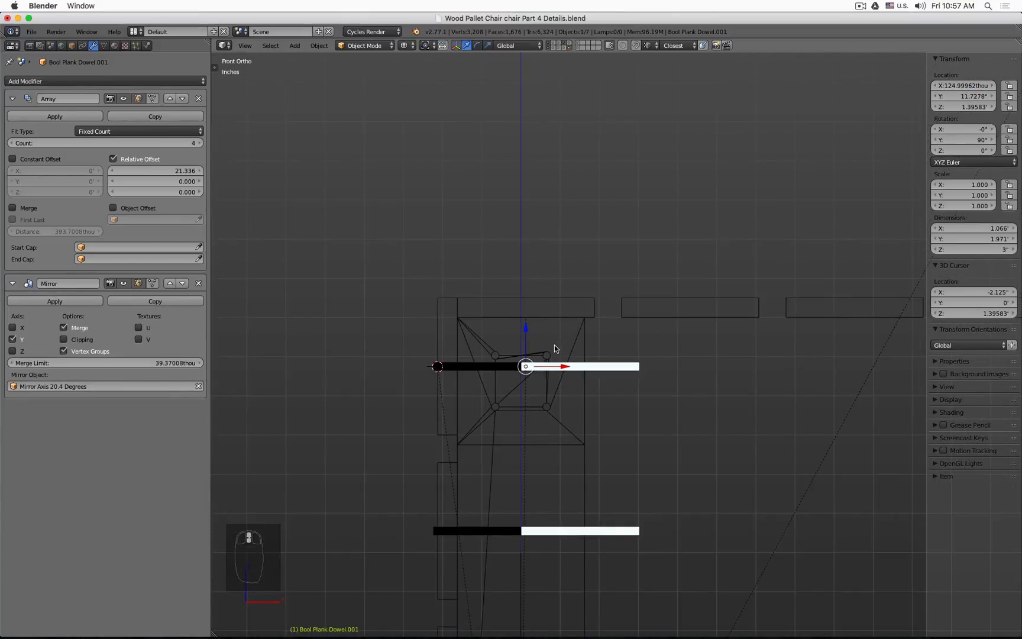
text(r90)
key(Return)
Step: Negate the duplicate cutter's Array relative offset X to -21.336
scroll(554, 345, down, 6)
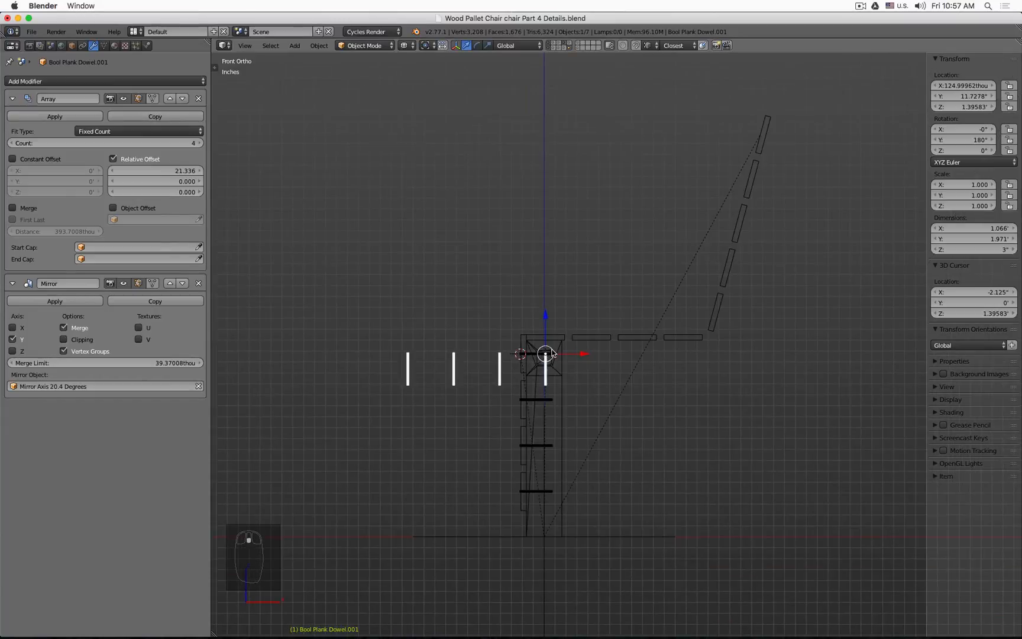
click(163, 170)
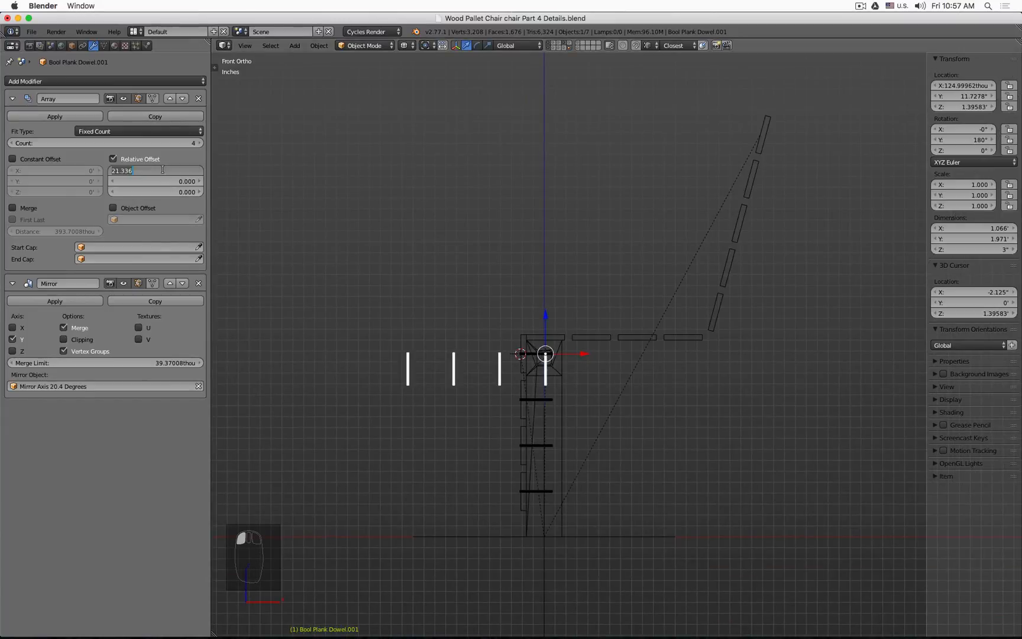
text(-)
key(Return)
scroll(562, 347, up, 12)
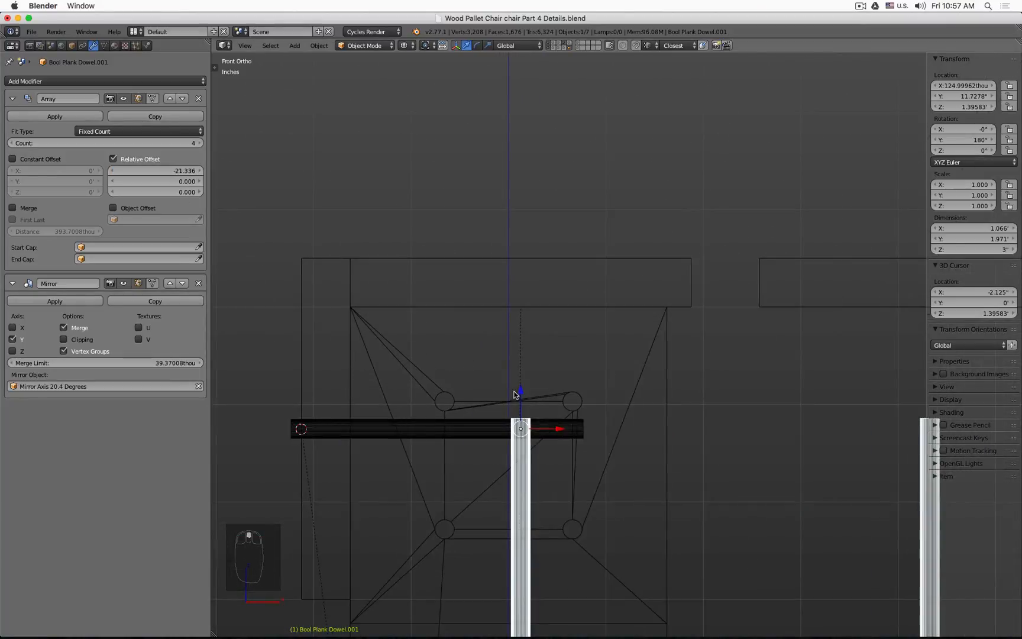
right_click(509, 263)
scroll(513, 270, down, 3)
key(Tab)
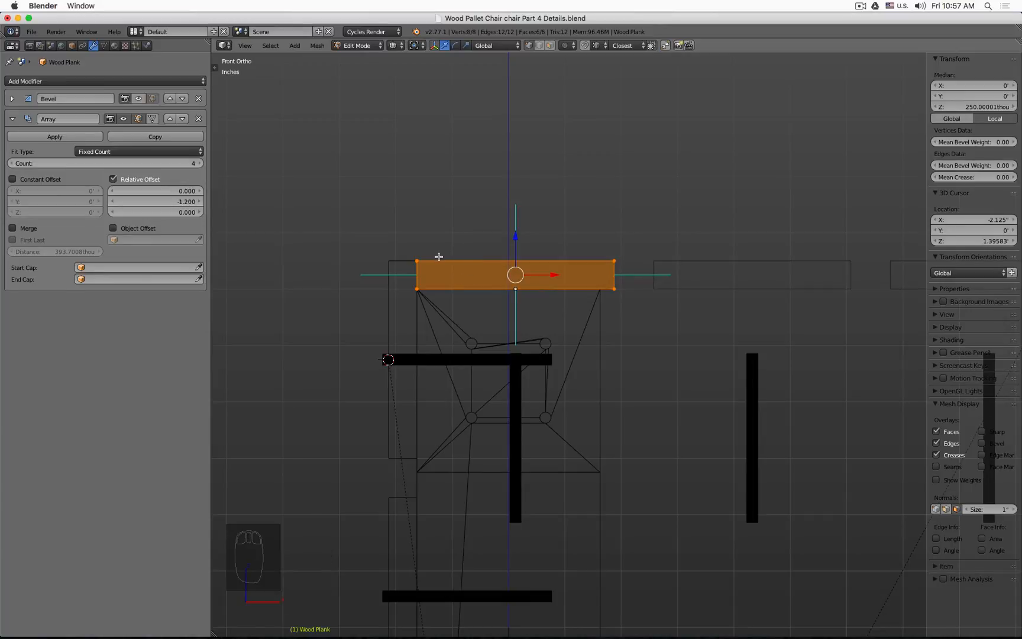
key(a)
key(Tab)
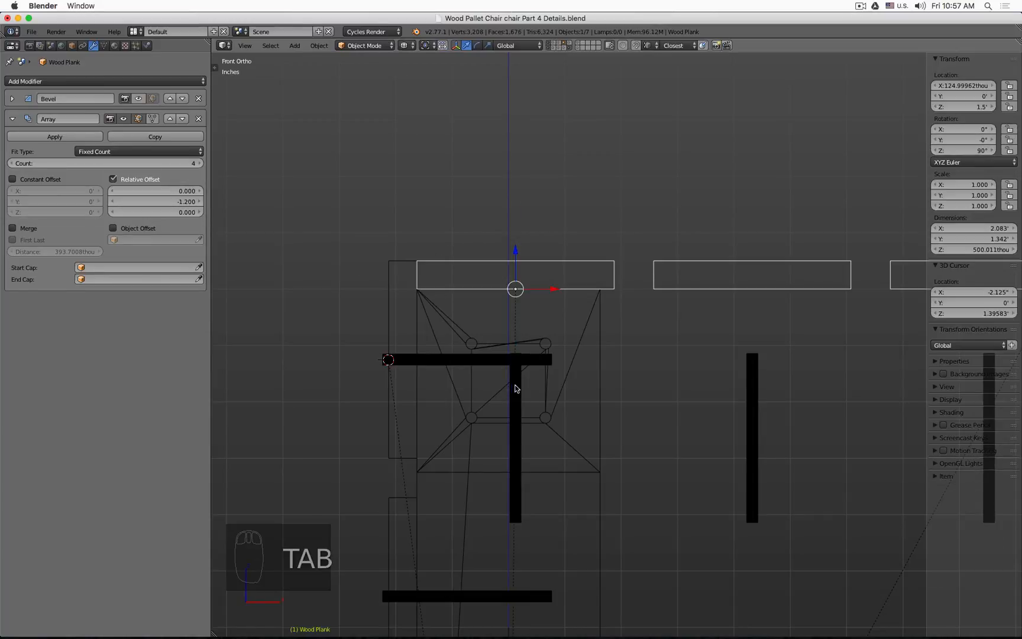
click(517, 388)
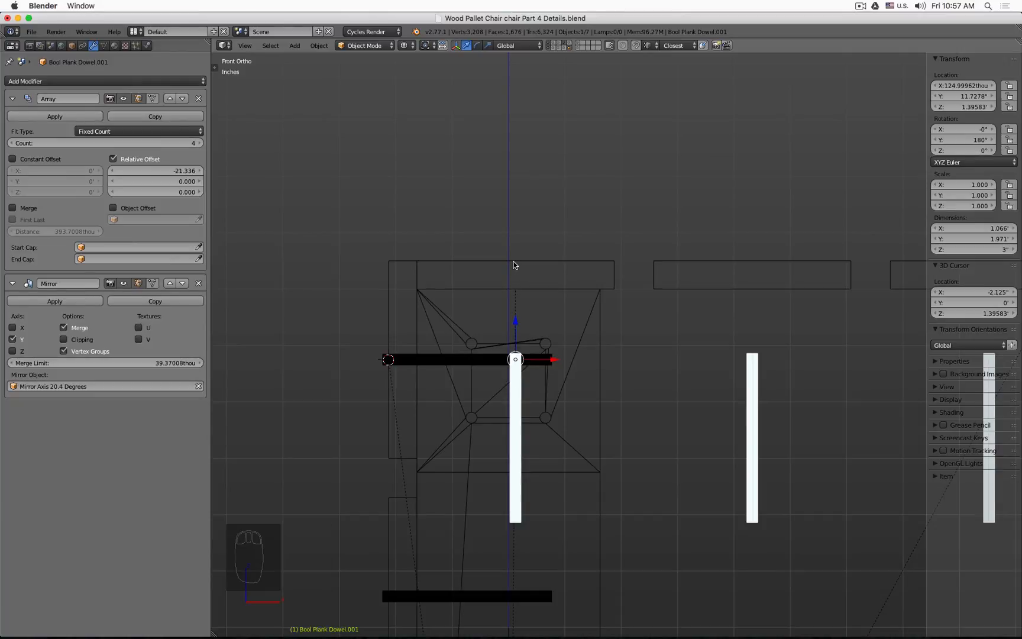
key(Tab)
Step: Snap the 3D cursor to the Wood Plank's top front corner vertex in edit mode
key(Tab)
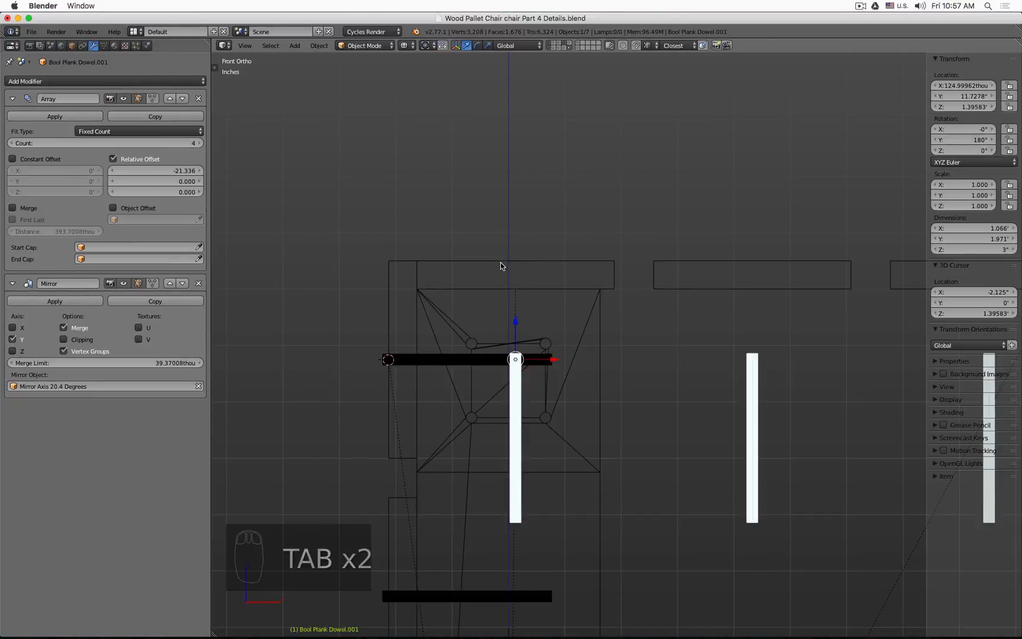
click(405, 255)
key(Tab)
key(b)
key(b)
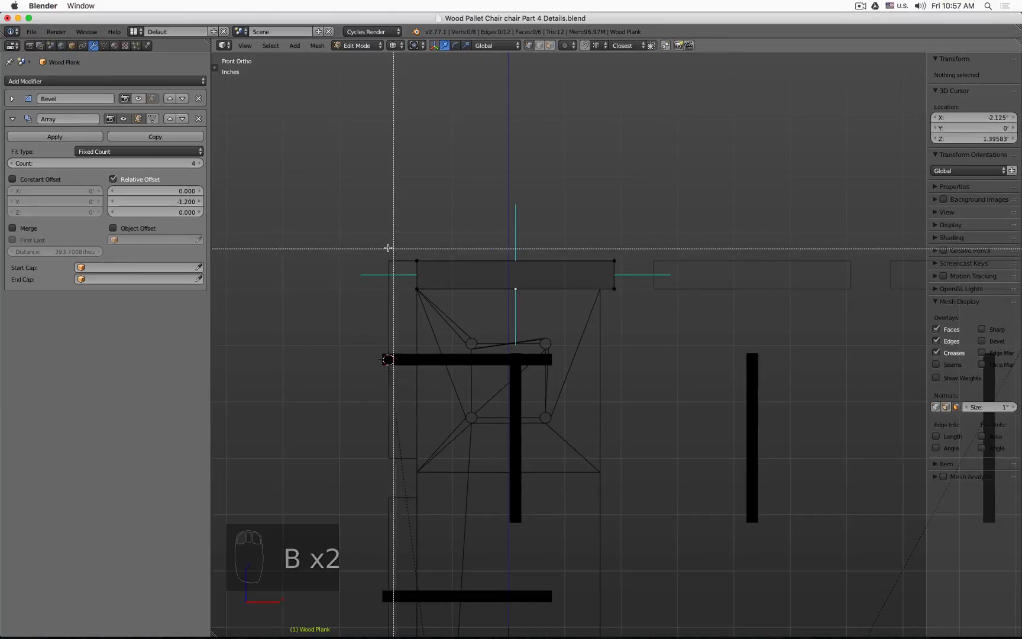
middle_drag(401, 239, 421, 227)
click(421, 227)
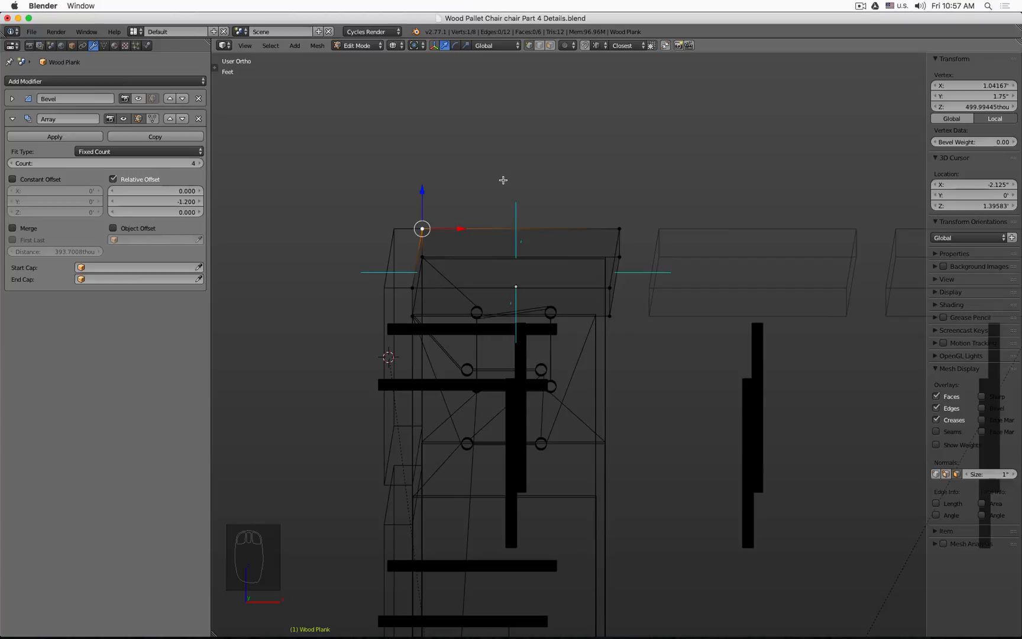
key(shift+s)
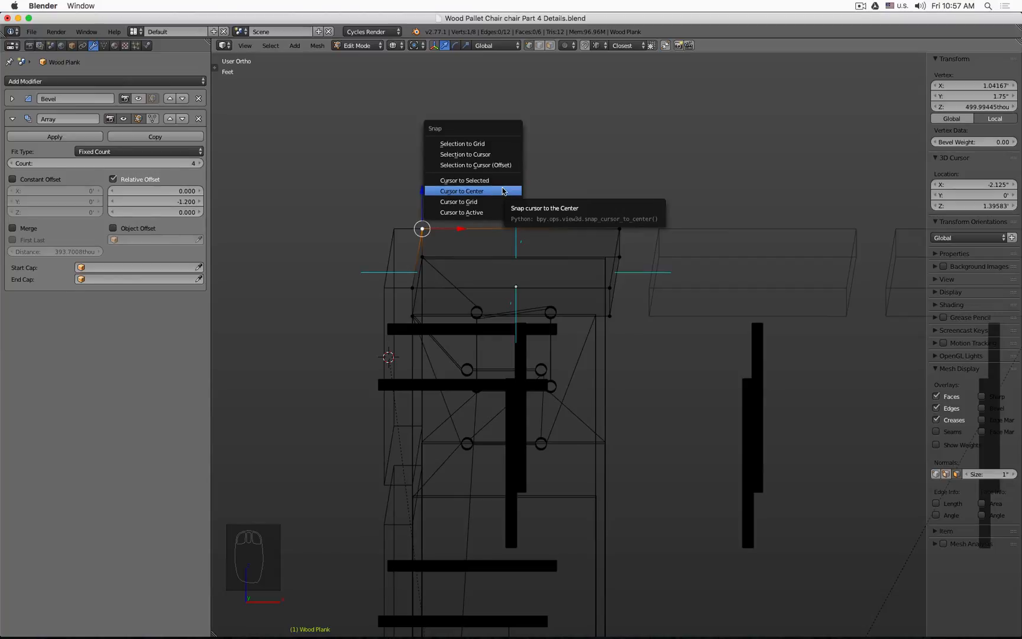
click(501, 179)
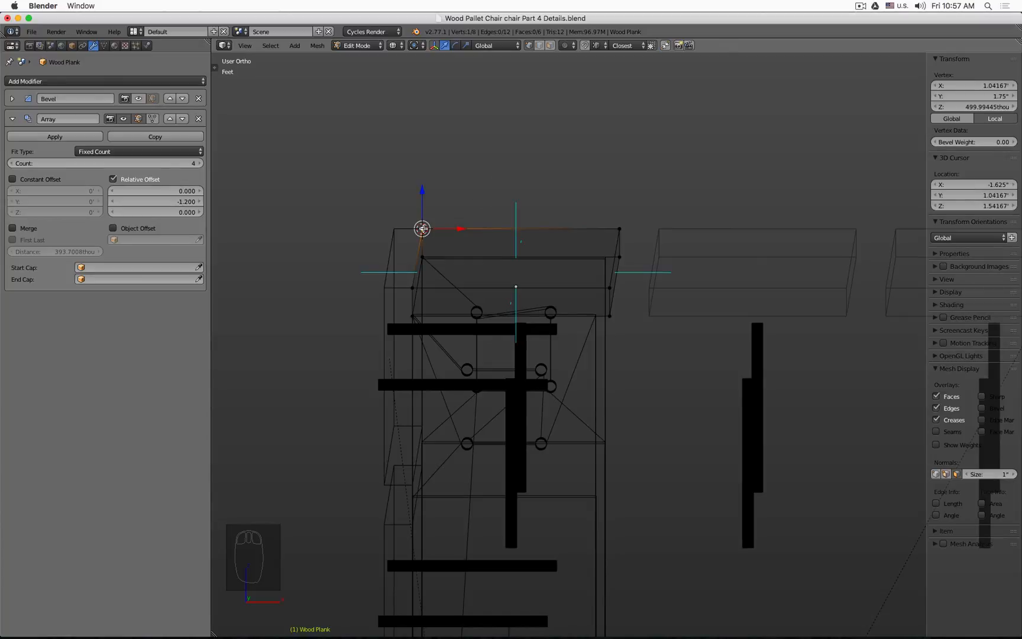
key(Tab)
key(KP_1)
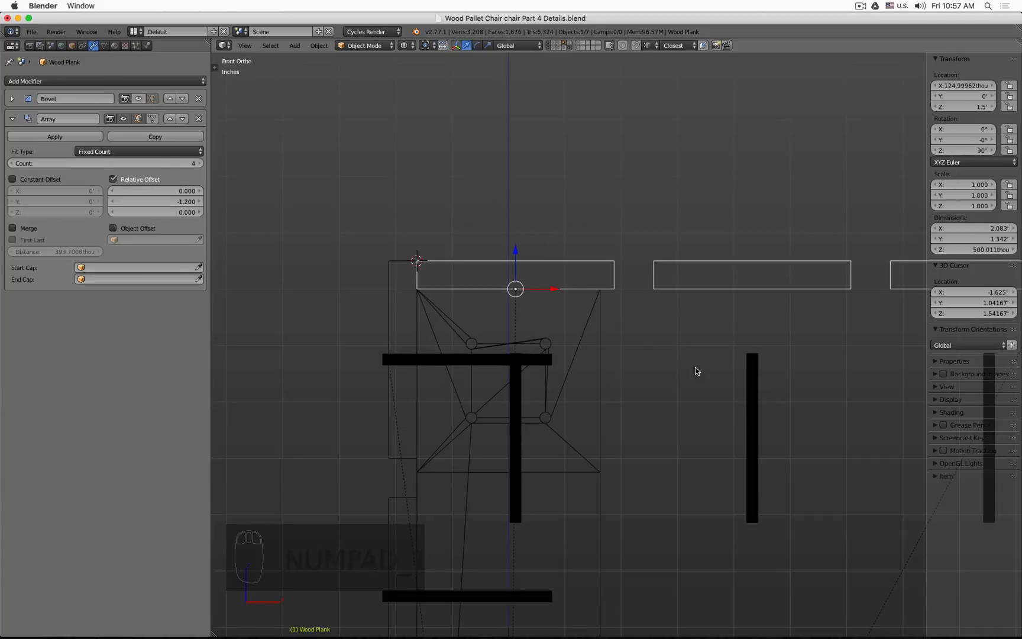
Step: Select the duplicate dowel cutter and paste the 3D cursor's Z value, 1.54167", into its Z location
right_click(749, 400)
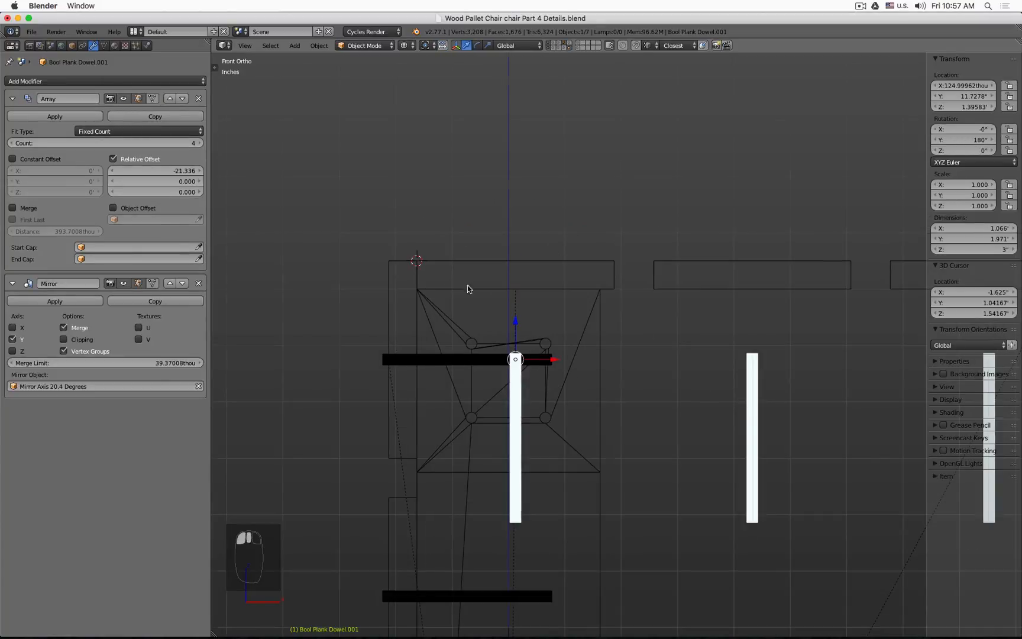
mouse_move(468, 289)
middle_down()
mouse_move(490, 297)
mouse_move(276, 220)
middle_up()
key(z)
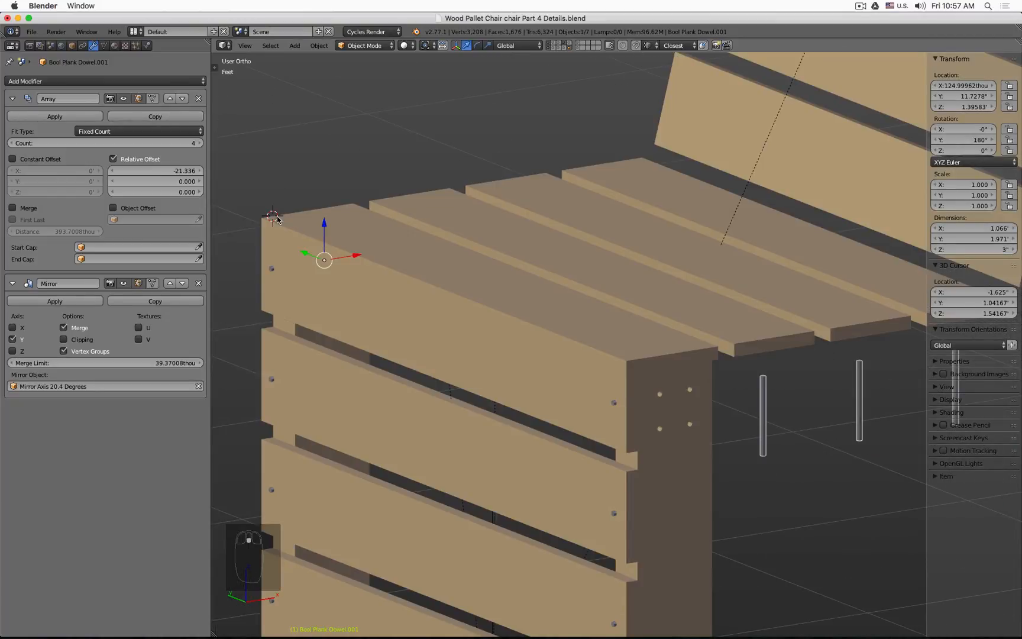
key(z)
key(KP_1)
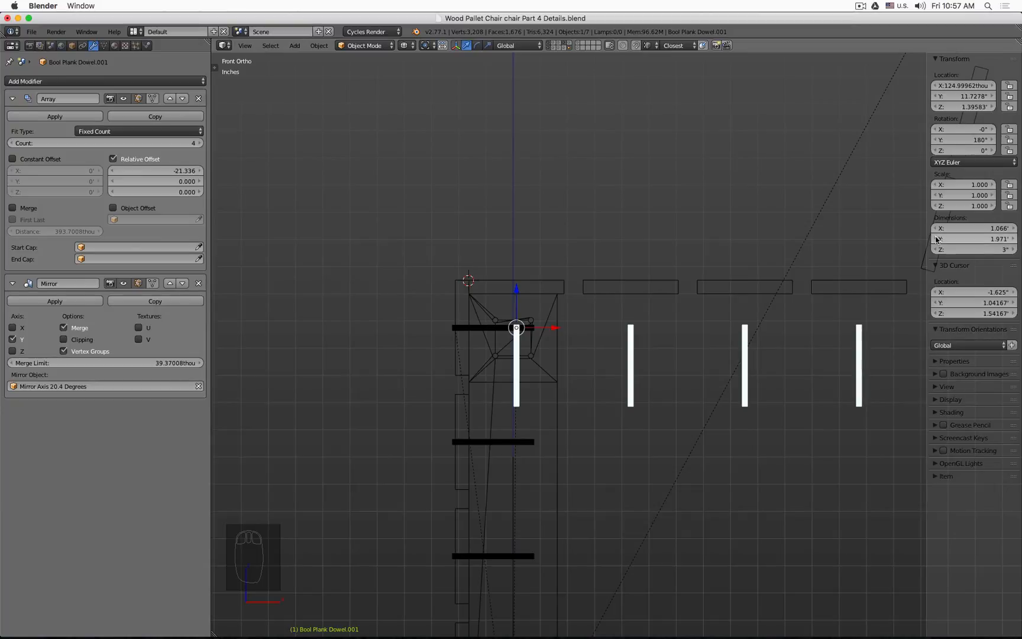
click(937, 268)
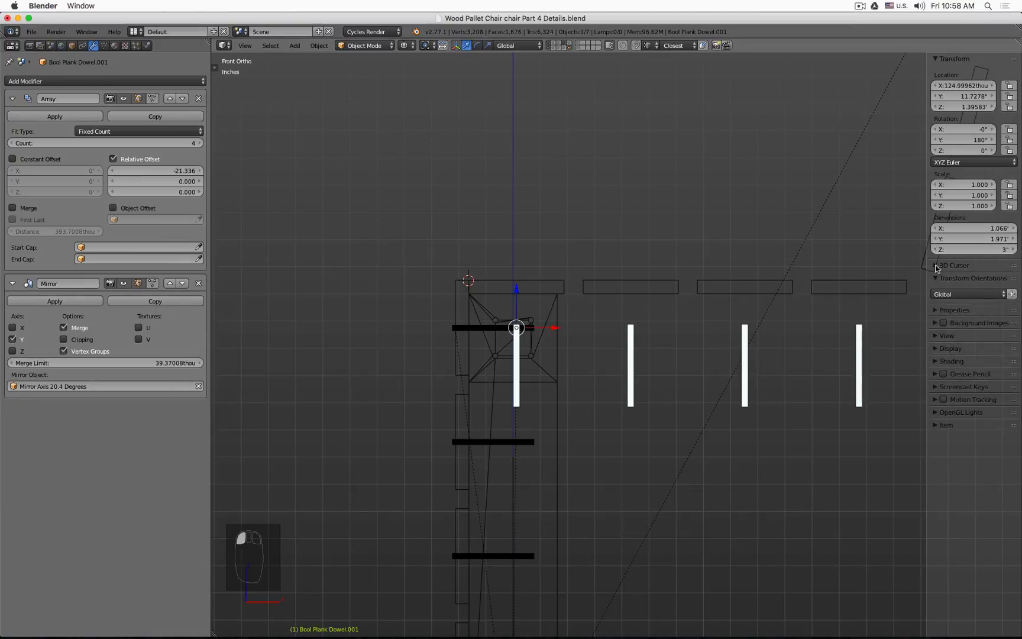
click(937, 268)
click(976, 313)
key(super+c)
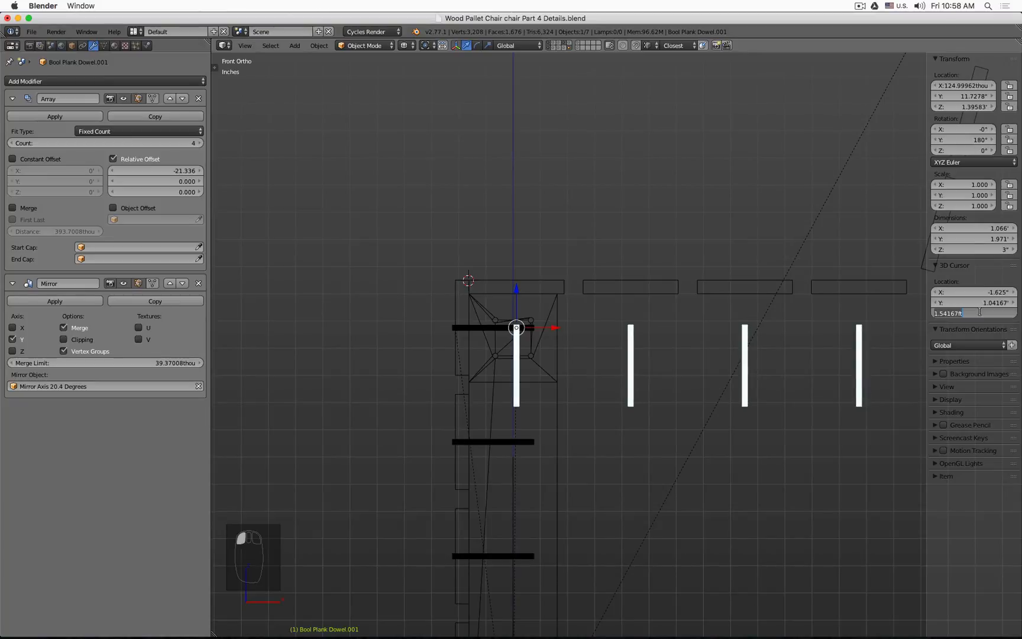
key(Escape)
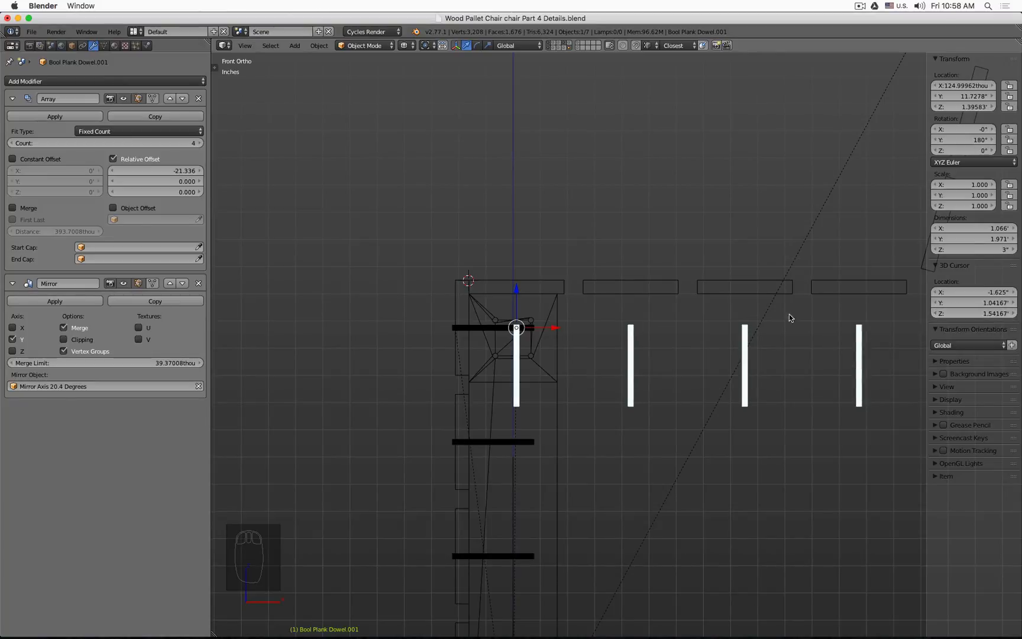
click(963, 108)
key(super+v)
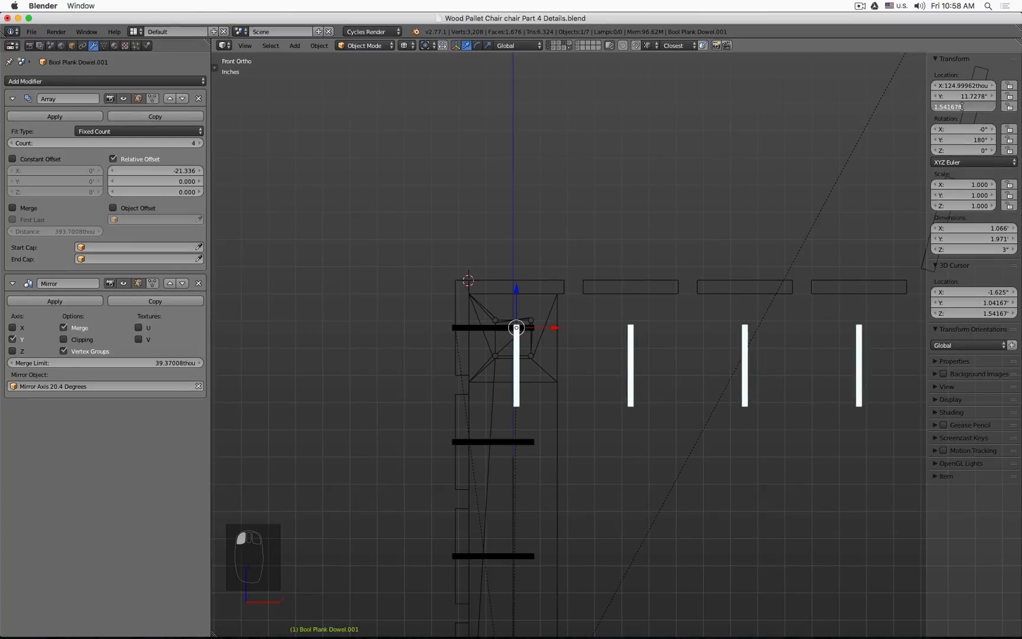
key(Return)
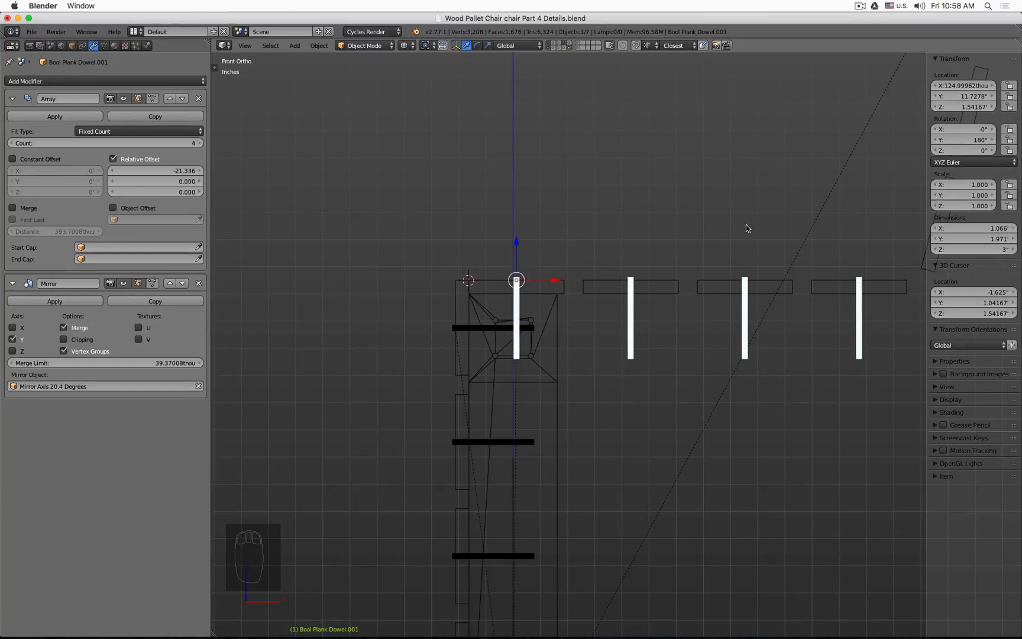
Step: Inspect the seat dowel cutters against the seat planks in solid and front views
middle_drag(747, 229, 535, 251)
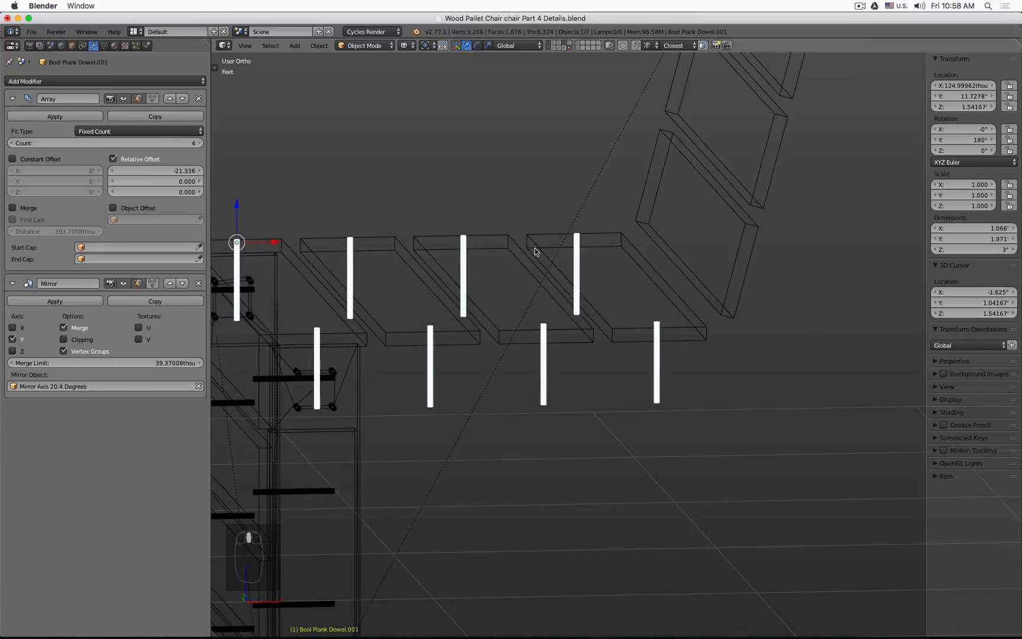
key(z)
click(341, 275)
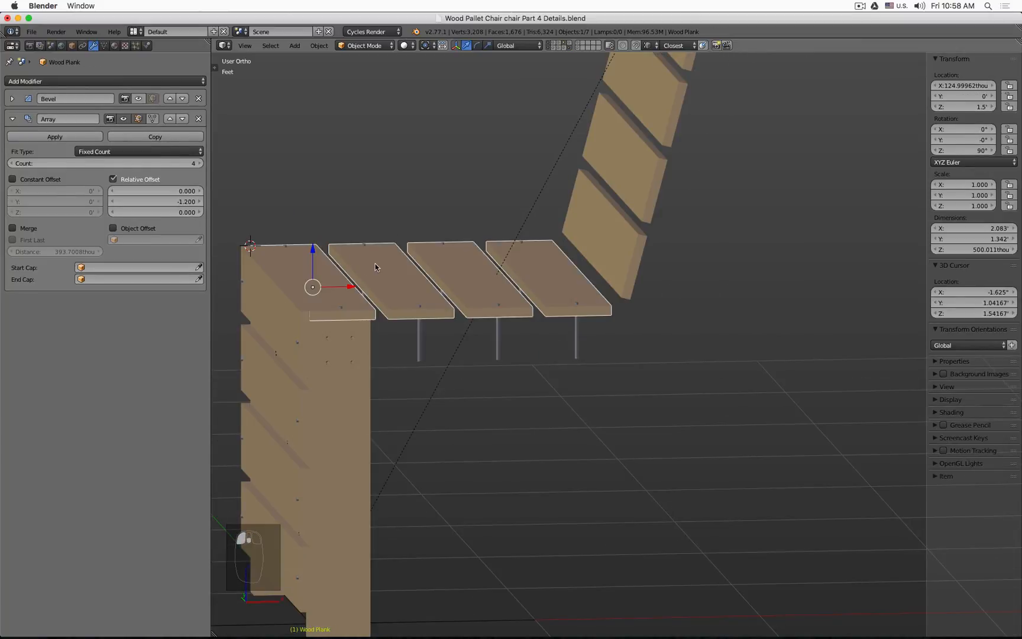
click(258, 322)
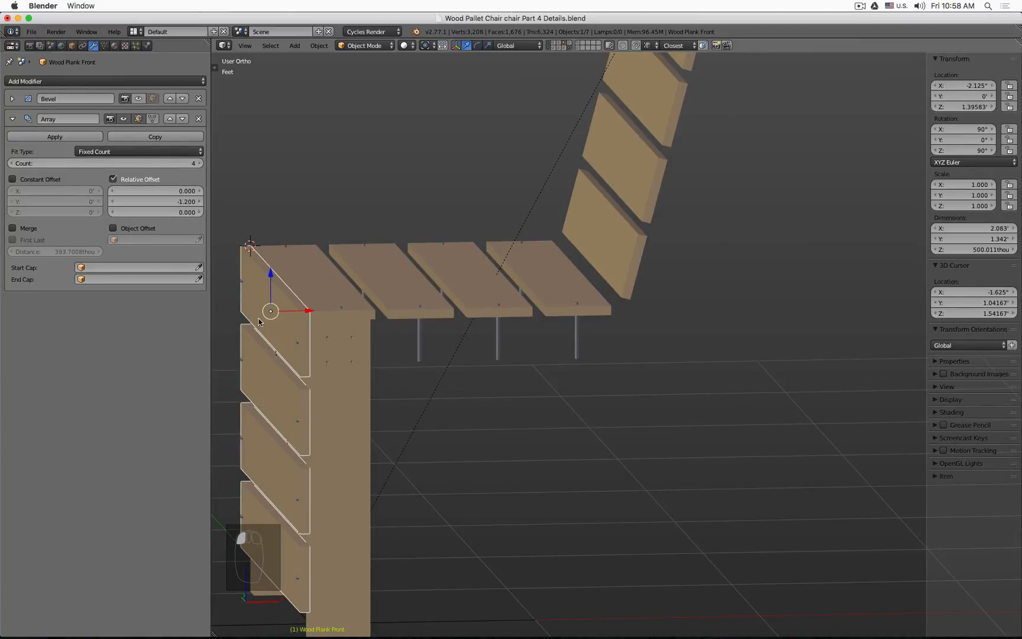
click(417, 339)
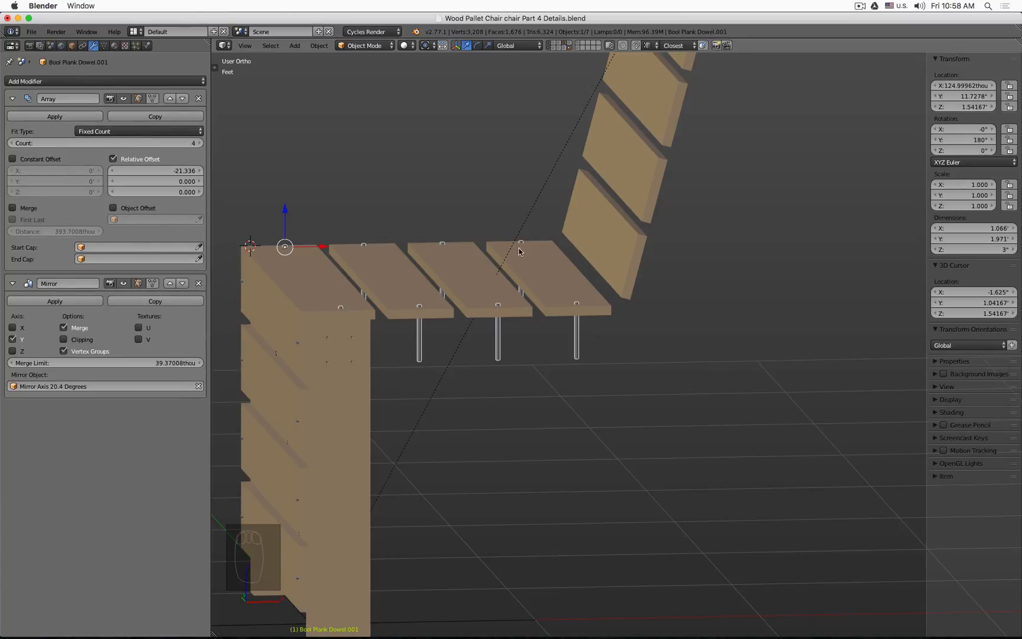
scroll(563, 282, down, 3)
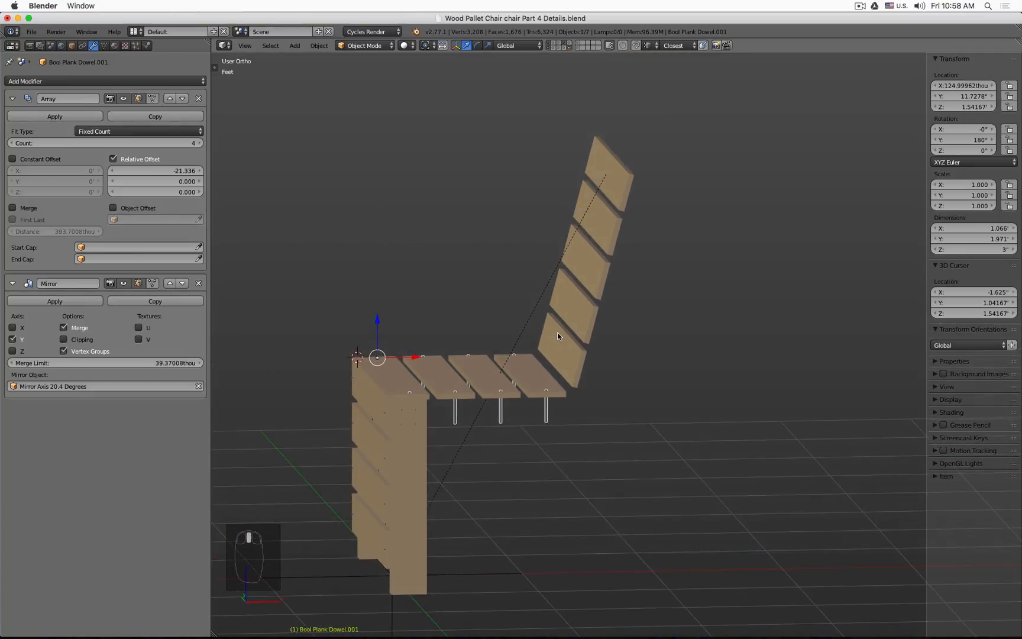
key(KP_1)
key(z)
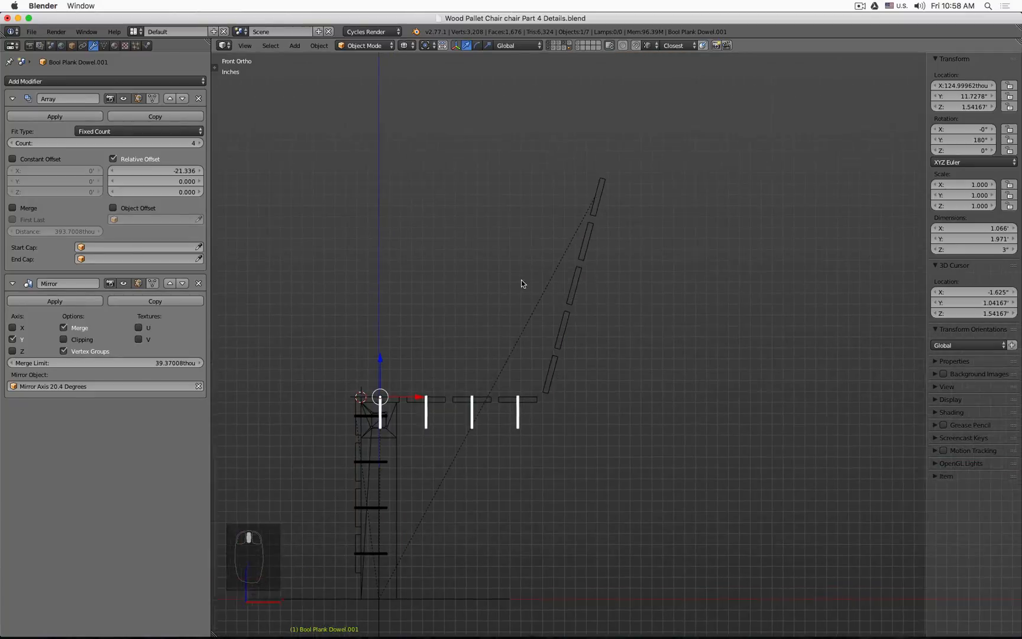
Step: Create a linked duplicate of the seat dowel cutter and place it above the seat near the backrest
right_click(598, 215)
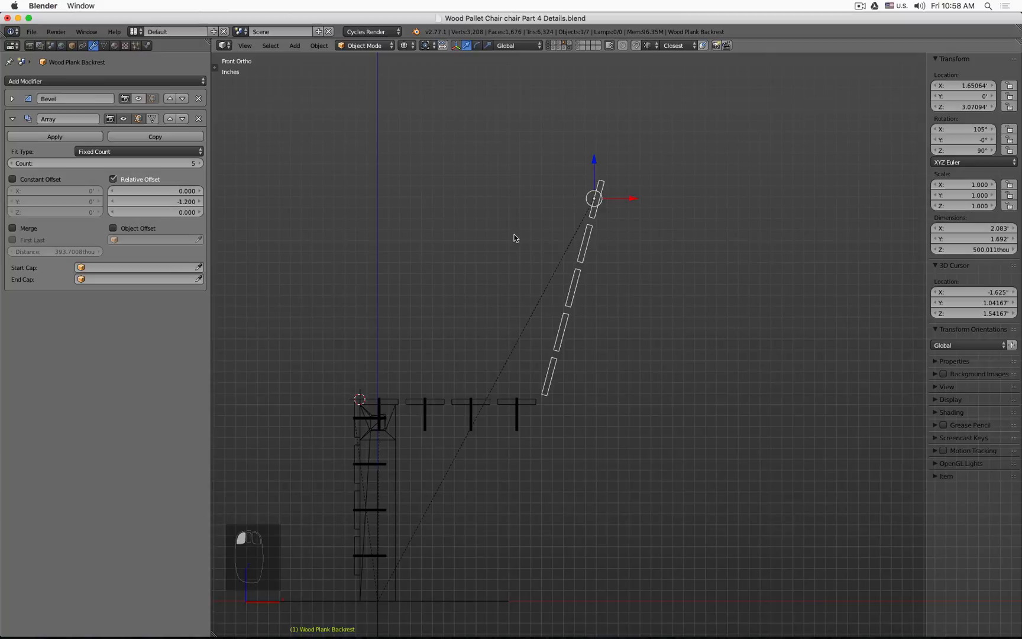
right_click(425, 420)
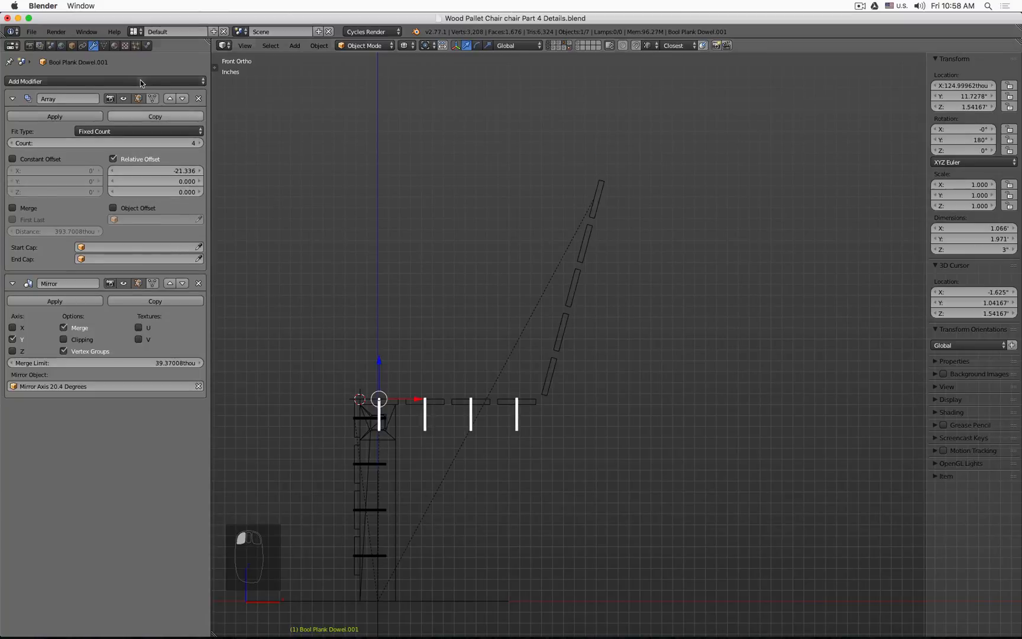
click(104, 46)
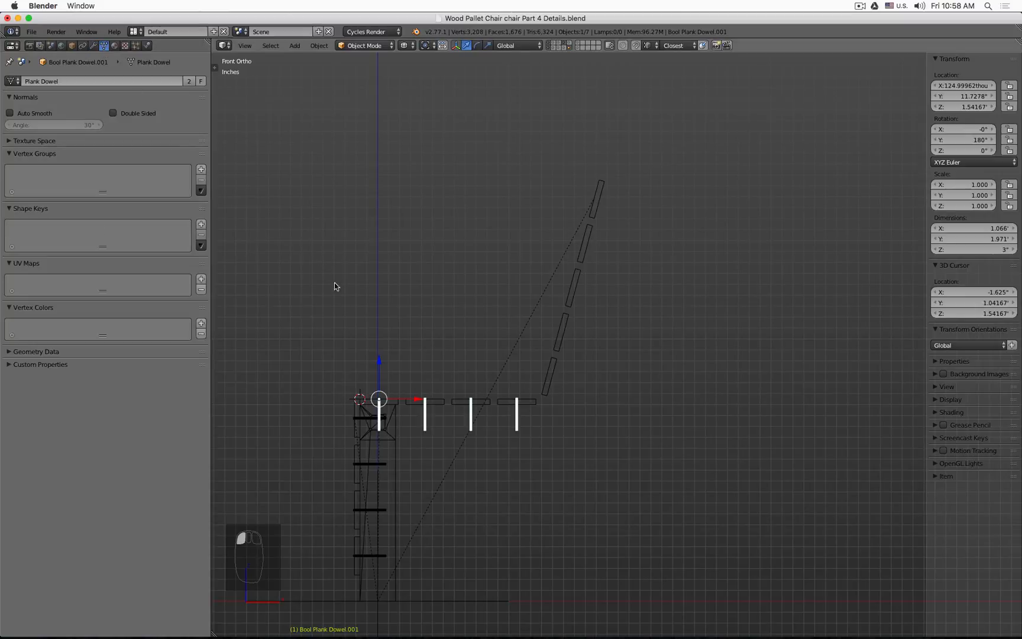
key(alt+d)
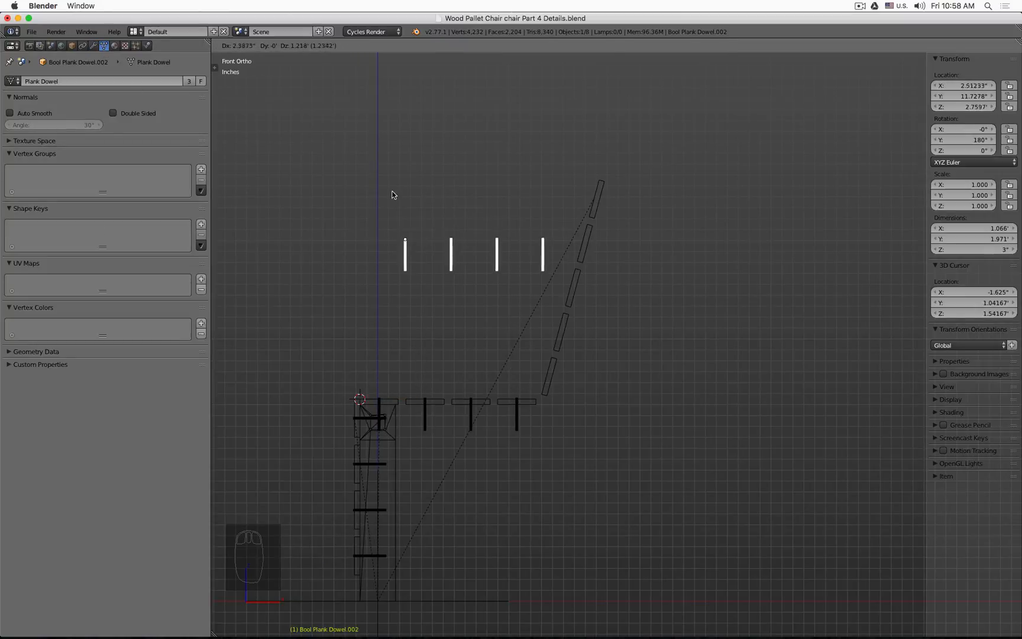
click(393, 199)
Step: Copy the backrest plank's X and Z locations to the new dowel cutter with Copy Single To Selected
shift+right_click(572, 248)
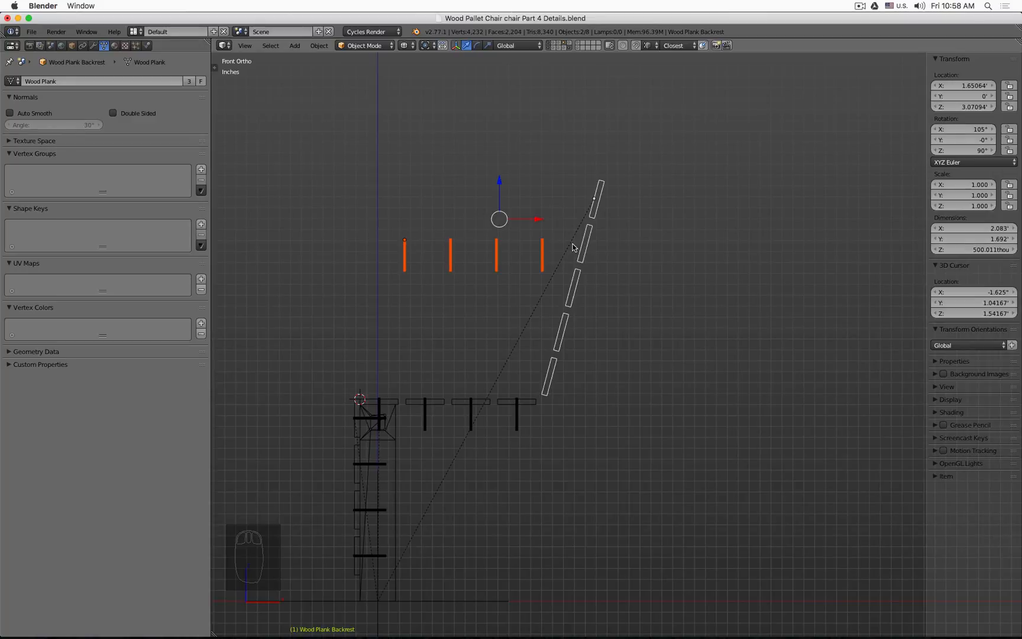
middle_drag(553, 220, 586, 208)
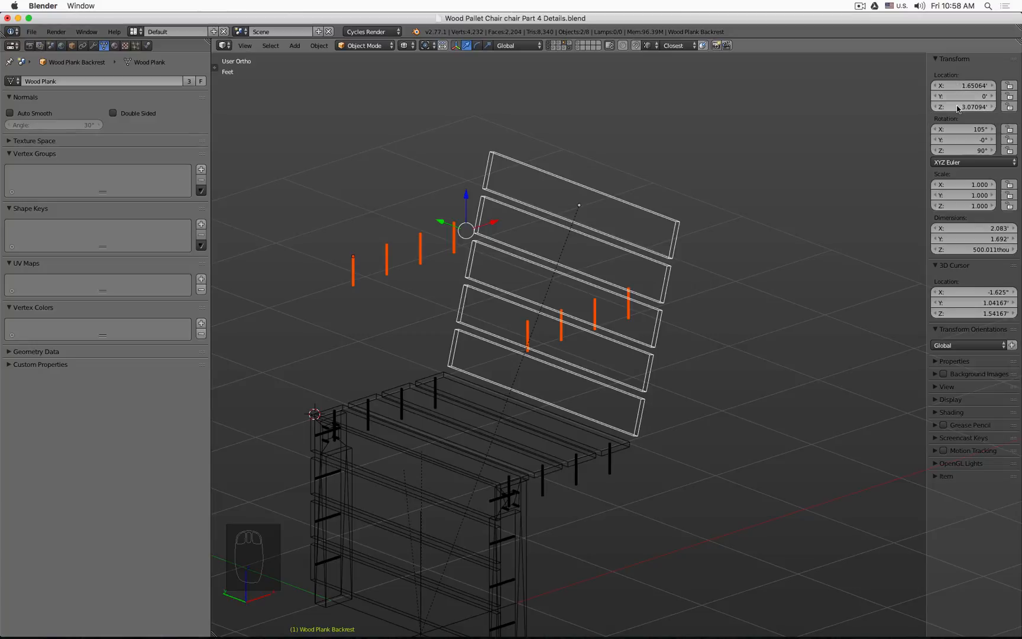
click(354, 270)
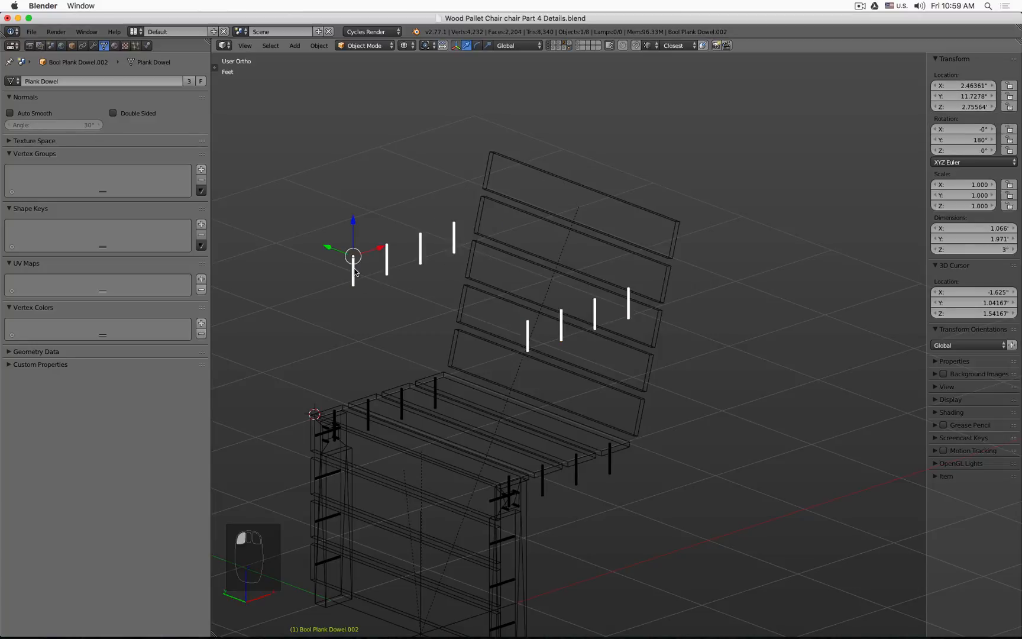
shift+click(529, 167)
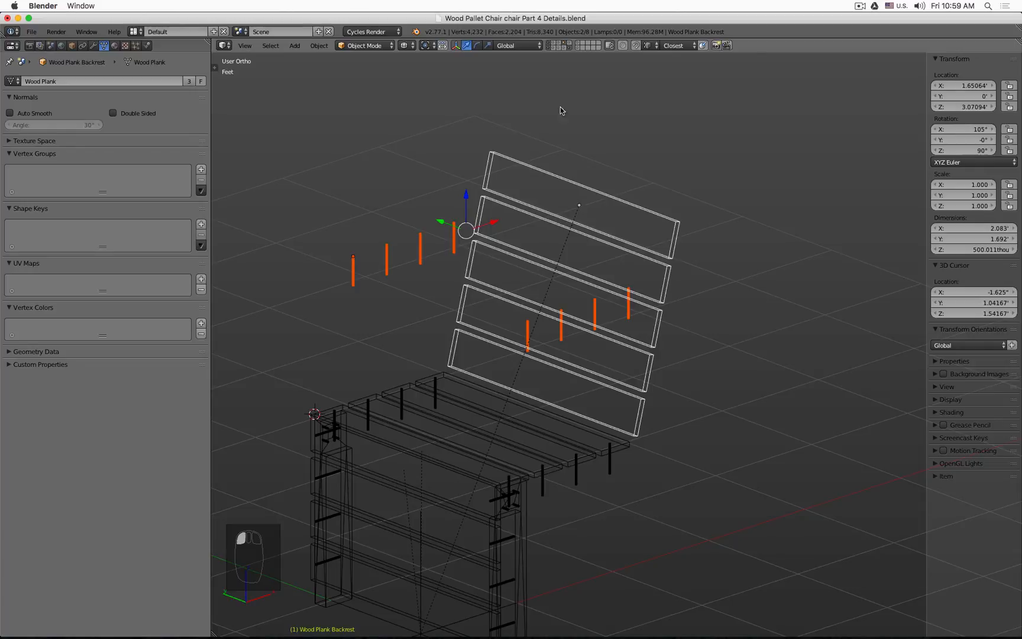
right_click(959, 88)
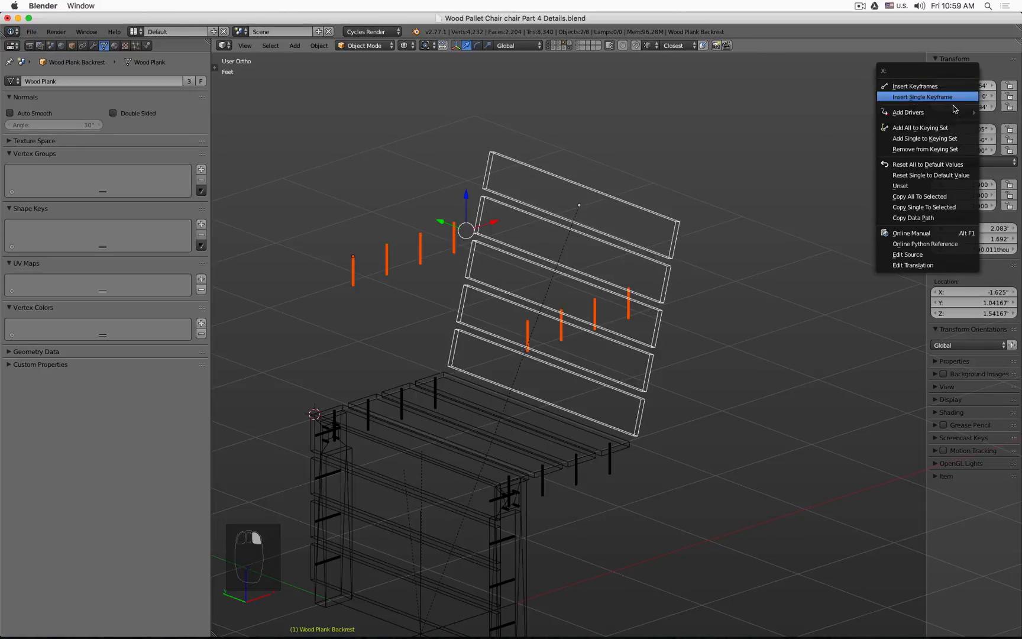
click(955, 210)
middle_drag(743, 223, 862, 178)
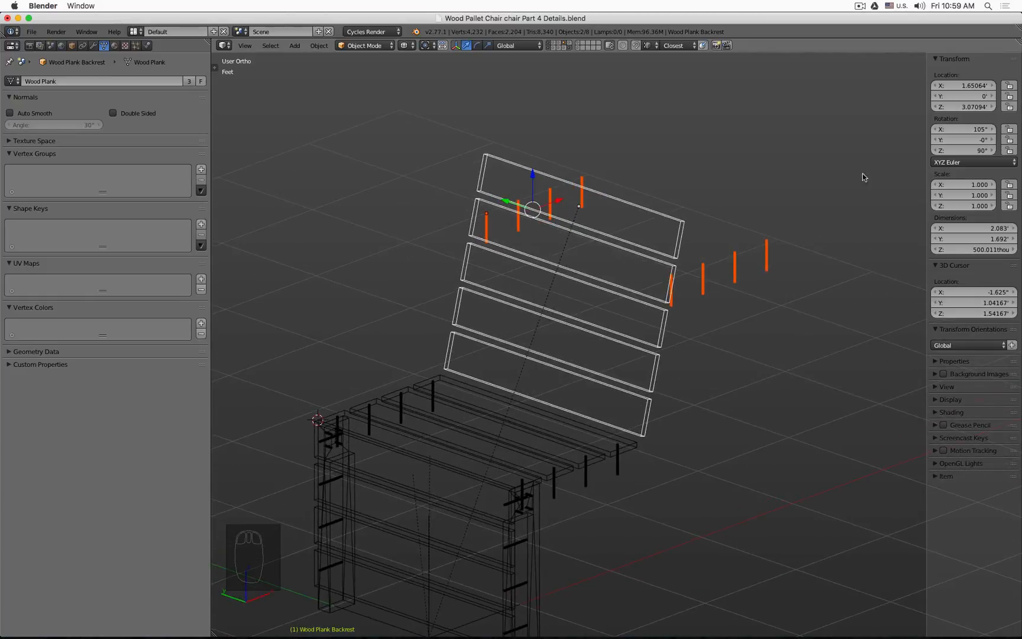
right_click(959, 113)
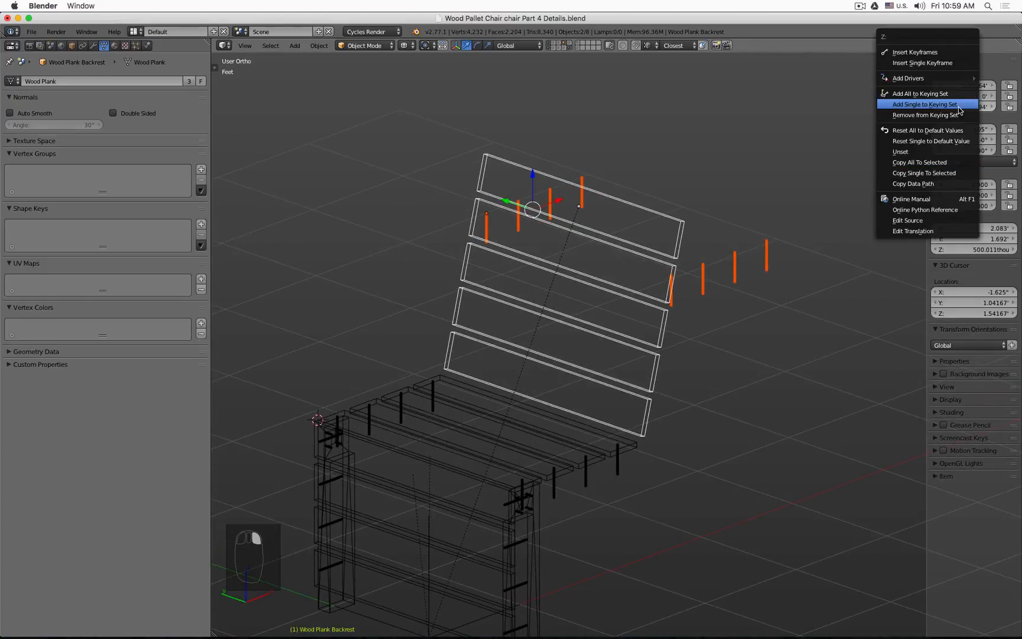
click(963, 173)
Step: In front view, rotate the new dowel cutter -75 degrees to match the backrest angle
middle_drag(790, 190, 744, 176)
key(KP_1)
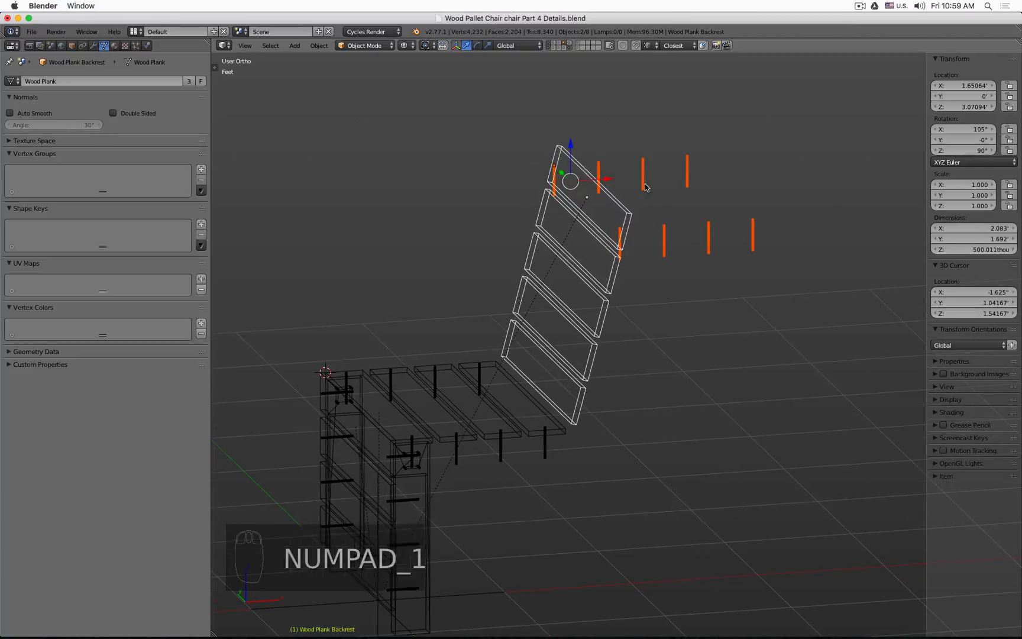
scroll(686, 213, up, 2)
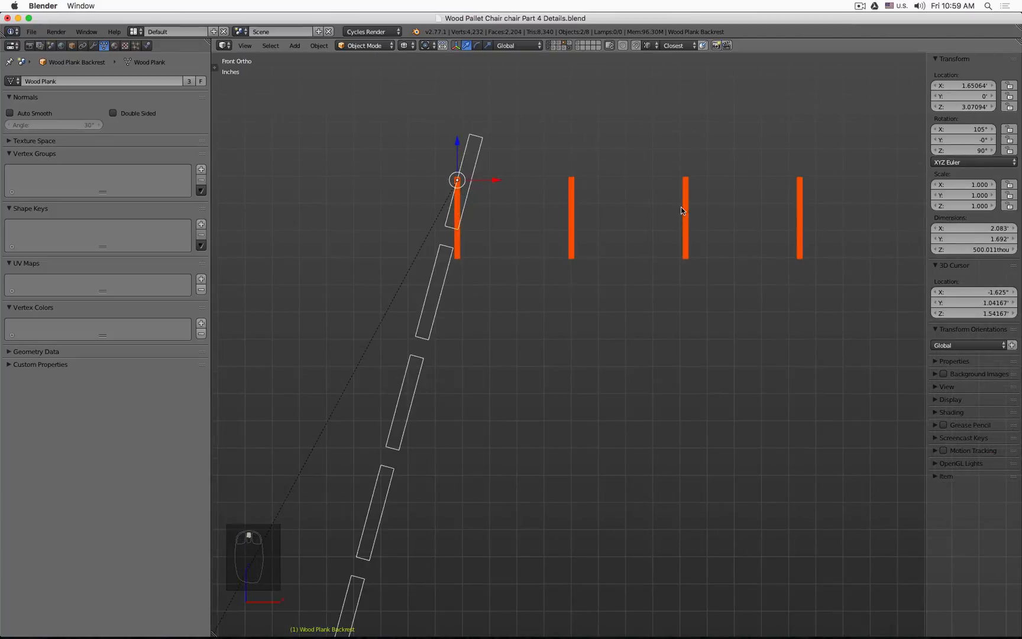
right_click(686, 211)
scroll(686, 212, down, 1)
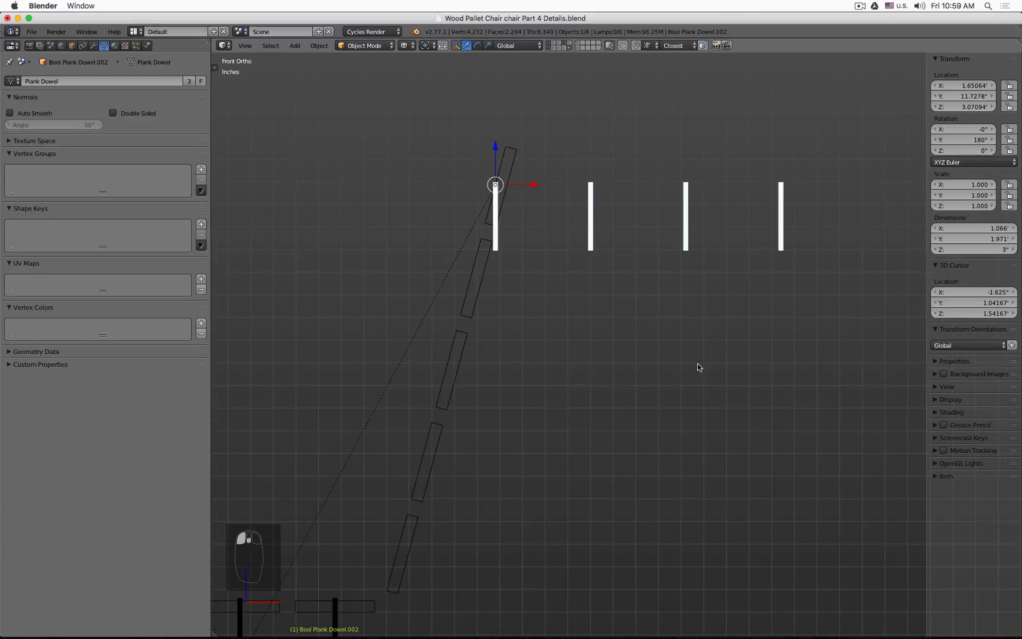
shift+middle_drag(692, 301, 671, 335)
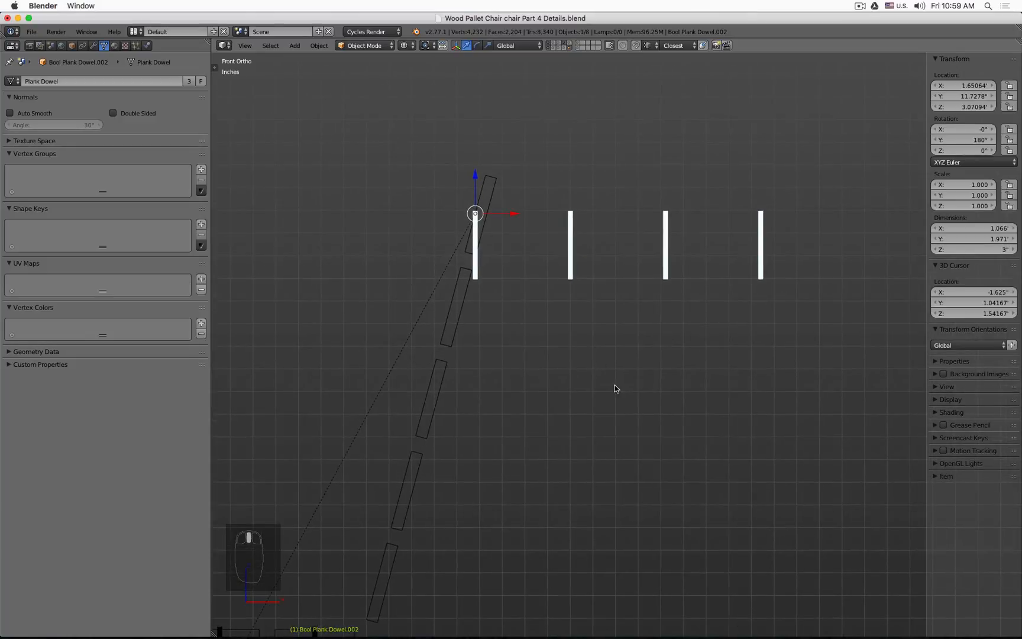
key(r)
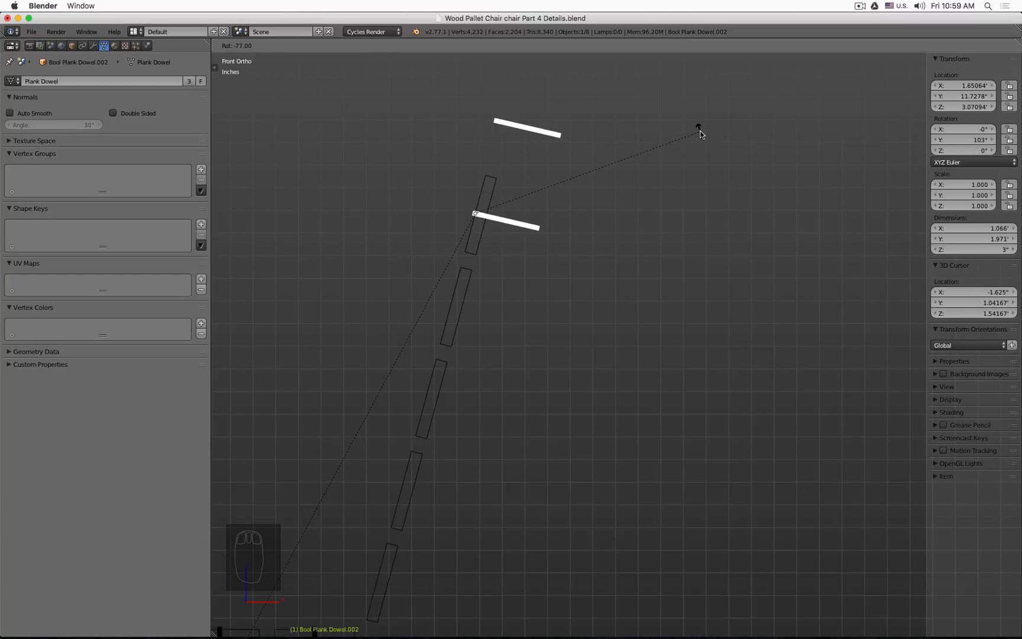
text(-75)
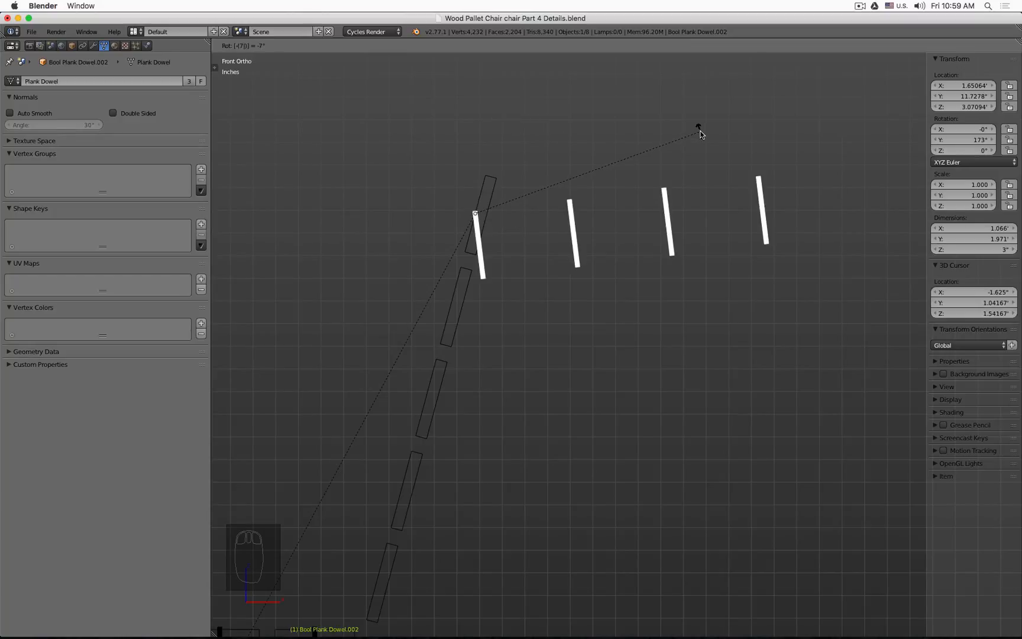
key(Return)
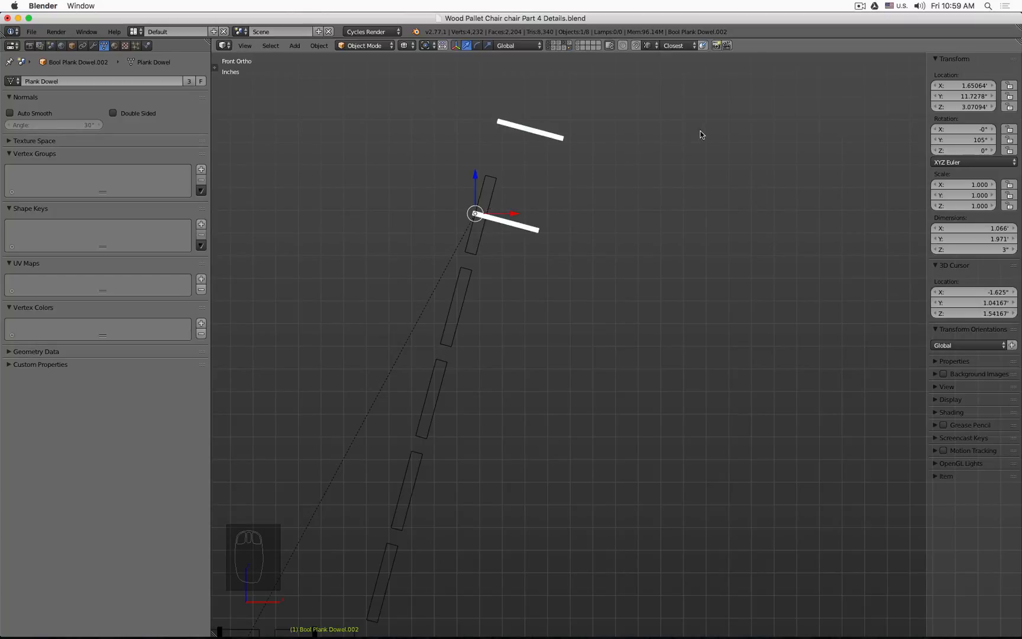
Step: Set the new cutter's Array relative offset X to 21.336
click(93, 45)
click(161, 171)
key(Home)
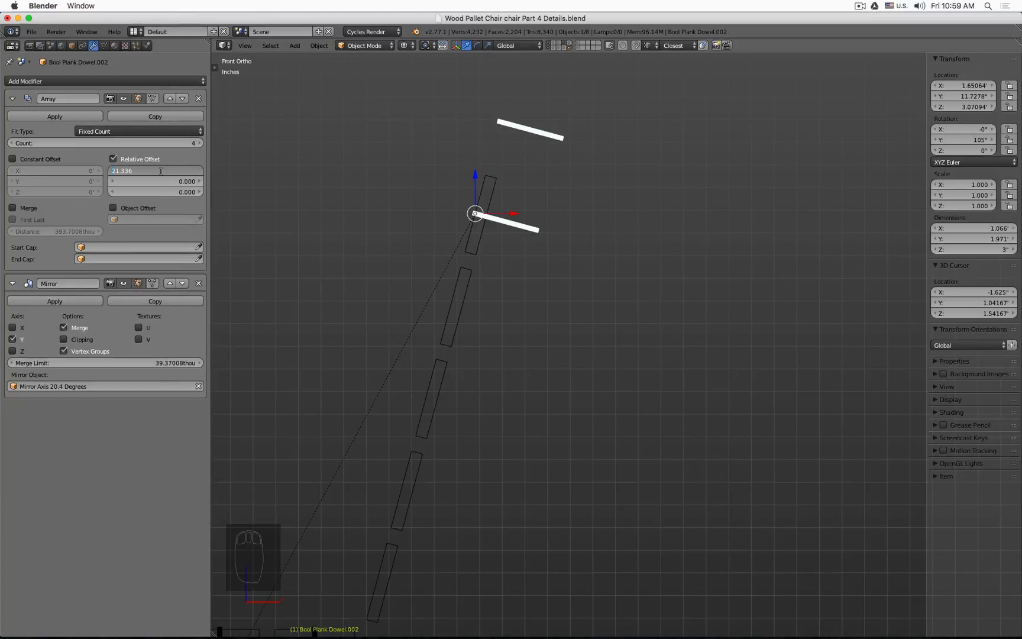
key(Return)
scroll(347, 293, down, 3)
shift+middle_drag(349, 292, 447, 204)
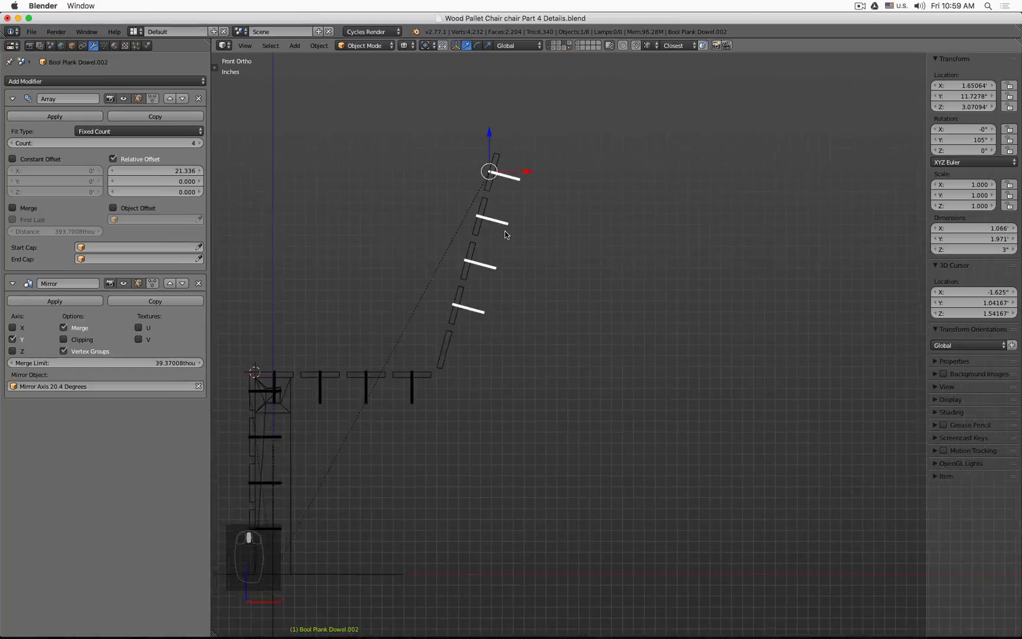
scroll(506, 204, up, 3)
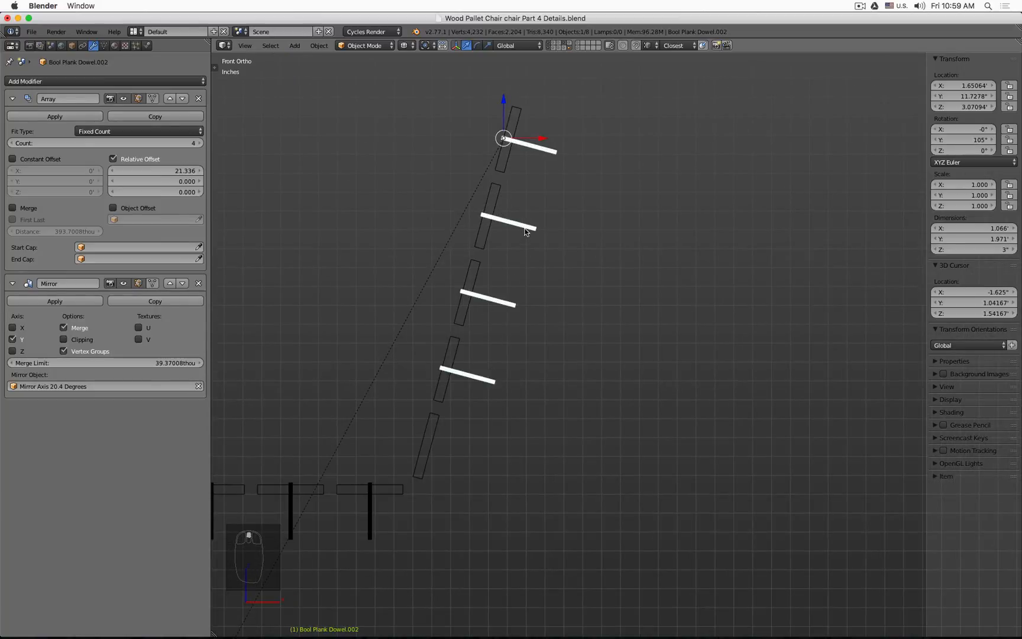
Step: Switch the transform orientation to Local and raise the new cutter's Array count to 5
click(527, 46)
click(528, 68)
click(200, 143)
scroll(421, 351, up, 5)
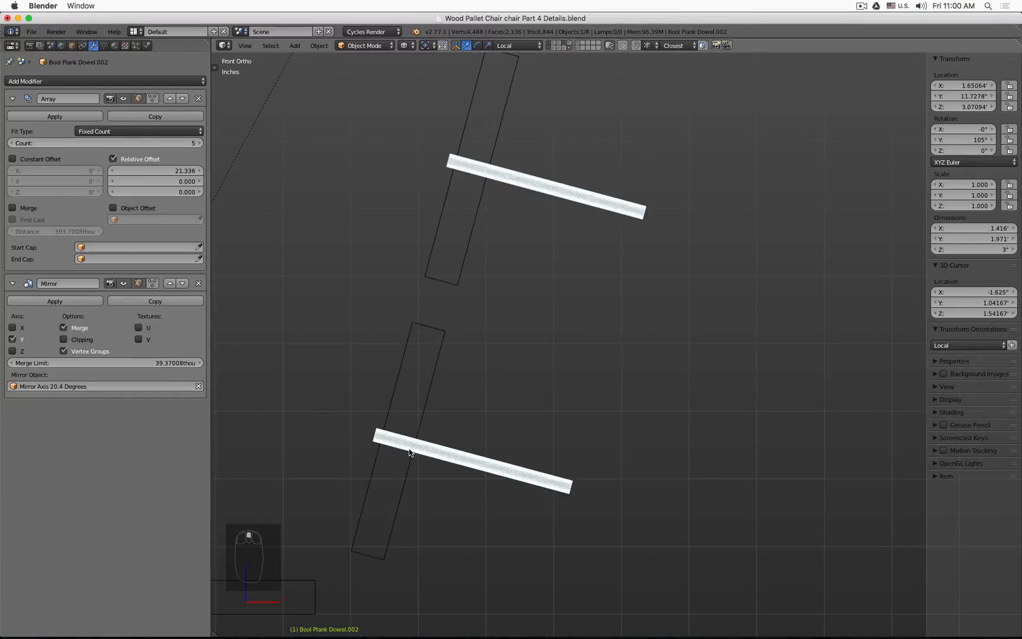
Step: Duplicate the backrest plank in place and apply the duplicate's Array modifier
right_click(422, 414)
scroll(421, 410, down, 5)
scroll(422, 409, down, 3)
middle_drag(421, 404, 429, 395)
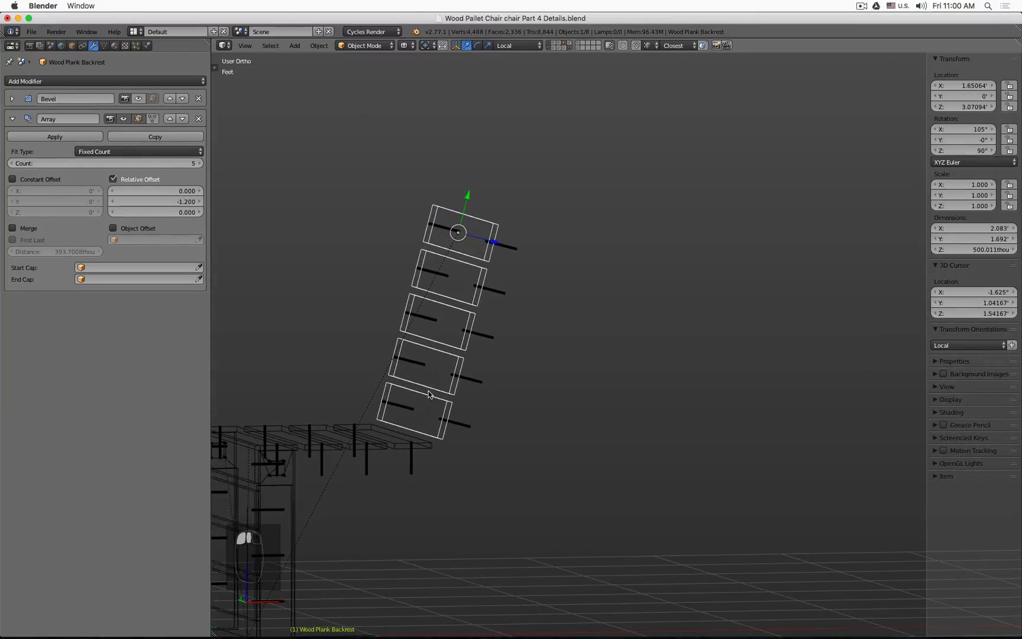
key(shift+d)
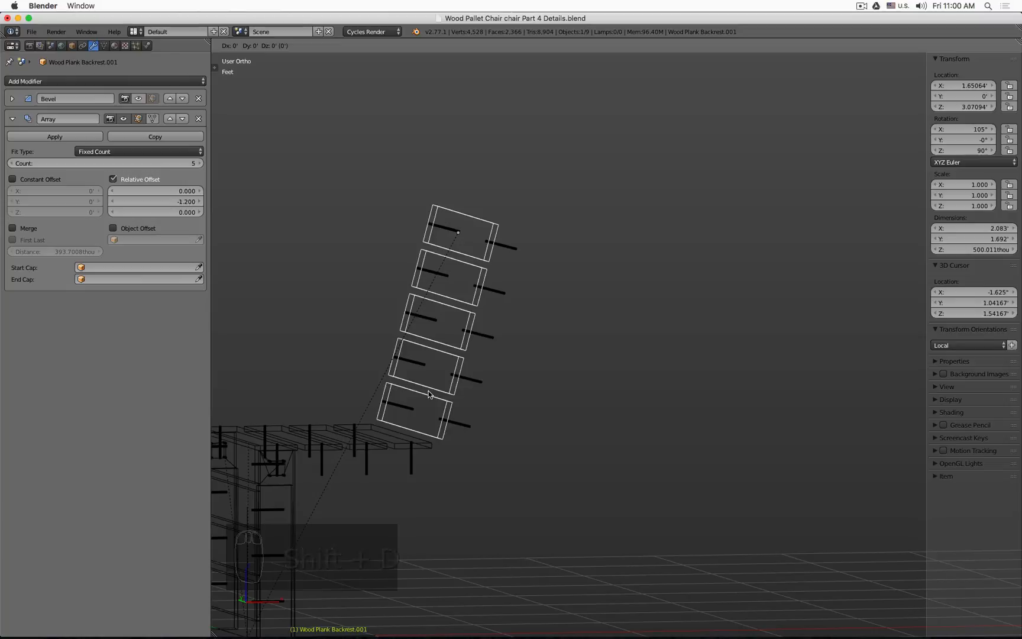
right_click(430, 395)
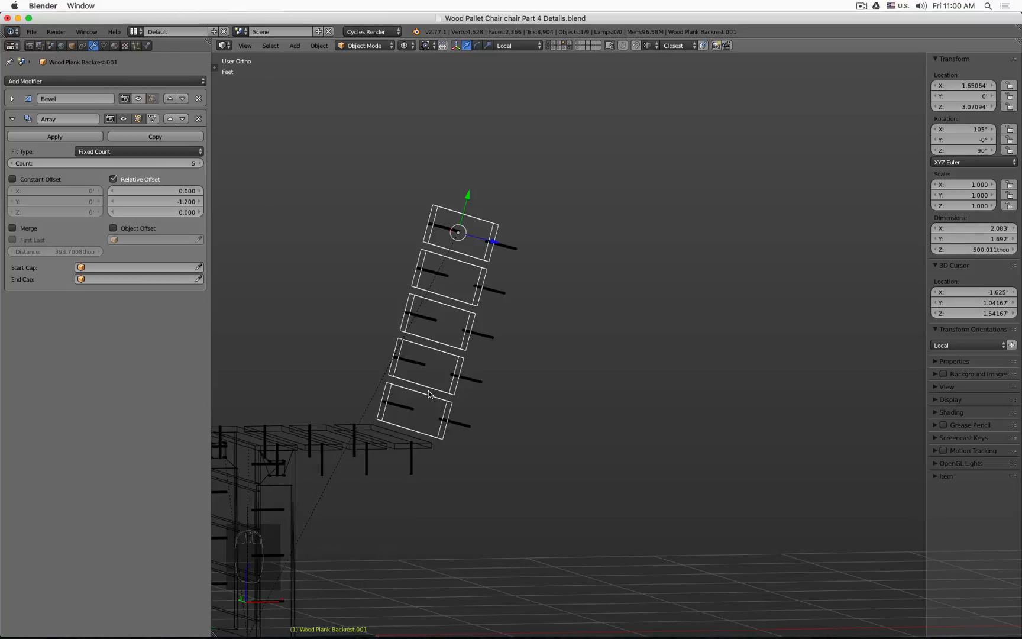
click(68, 136)
Step: Loop-cut the duplicate's lowest board lengthwise and delete the vertices on one side of the cut
key(Tab)
scroll(438, 423, up, 4)
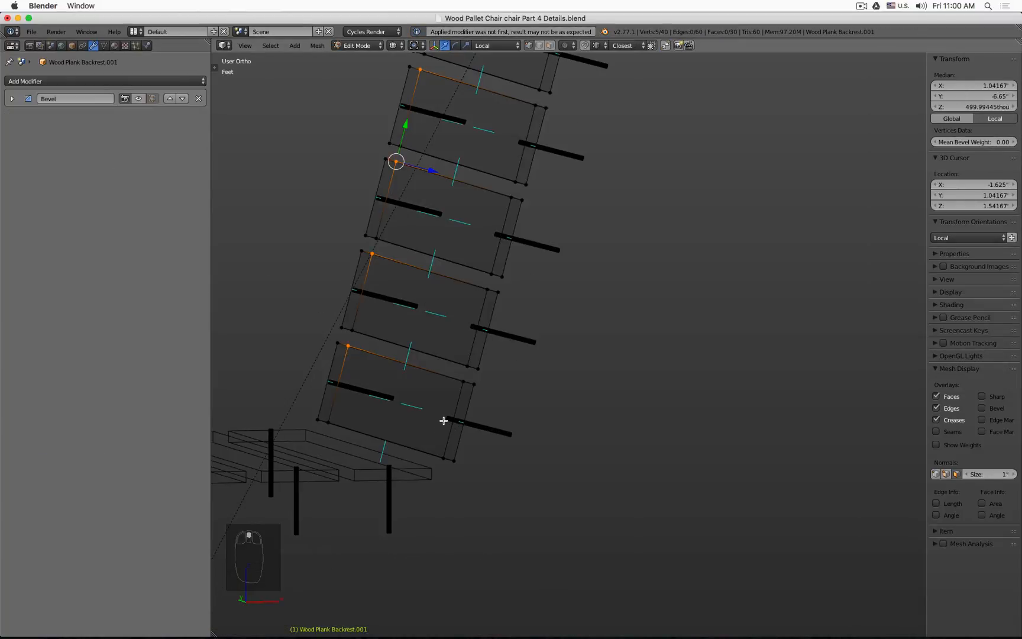
key(ctrl+r)
click(444, 421)
click(442, 453)
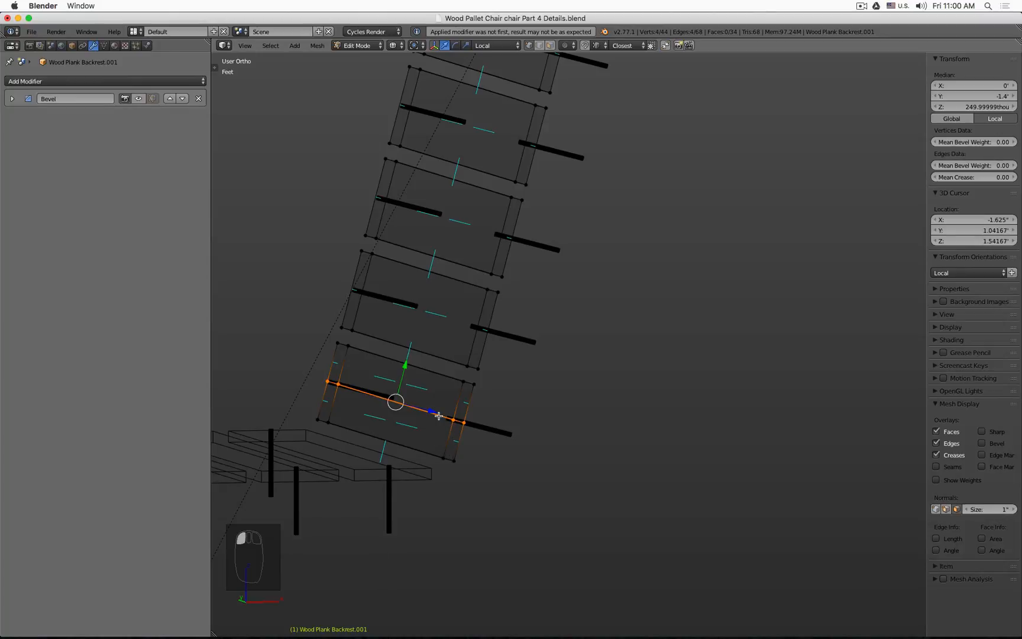
click(441, 463)
shift+click(337, 430)
shift+click(315, 418)
key(x)
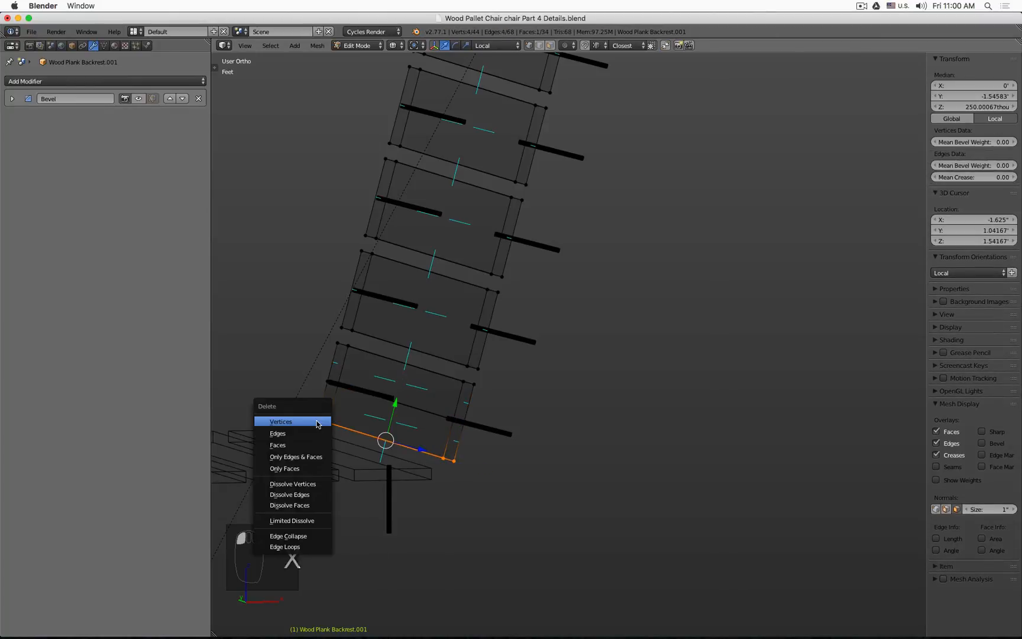
click(317, 423)
scroll(449, 468, up, 3)
key(Tab)
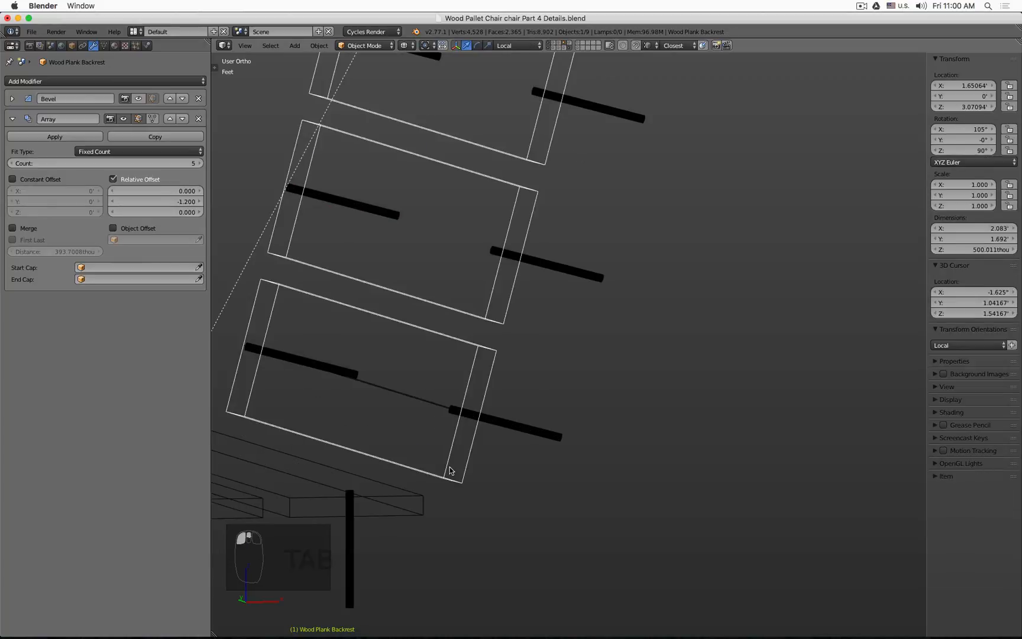
Step: Hide the backrest plank and inspect the backrest dowel cutters in front and orbit views
key(h)
key(KP_1)
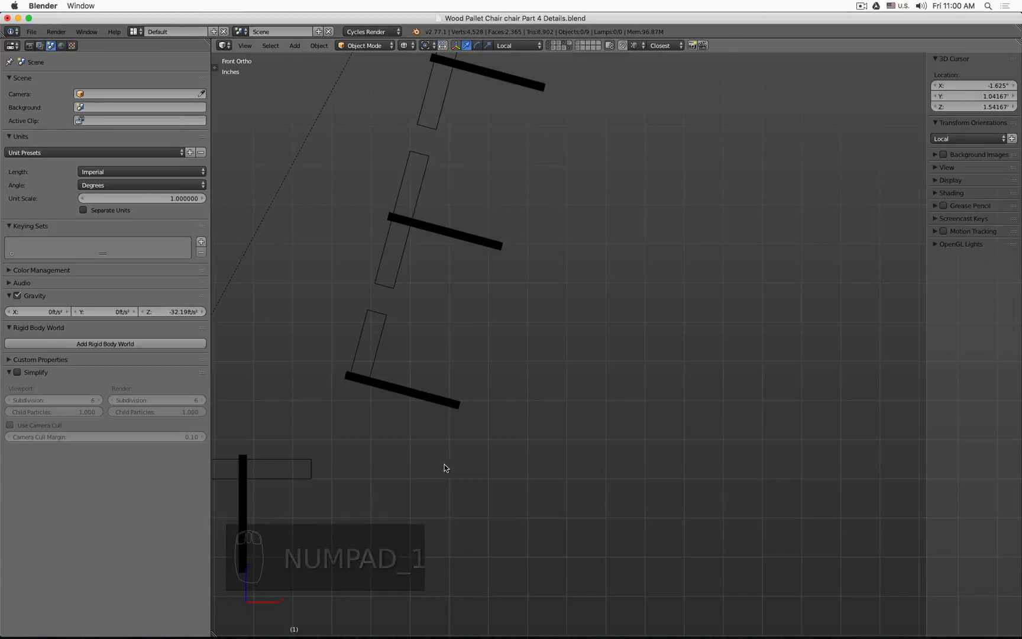
key(z)
scroll(361, 339, up, 5)
scroll(317, 347, up, 6)
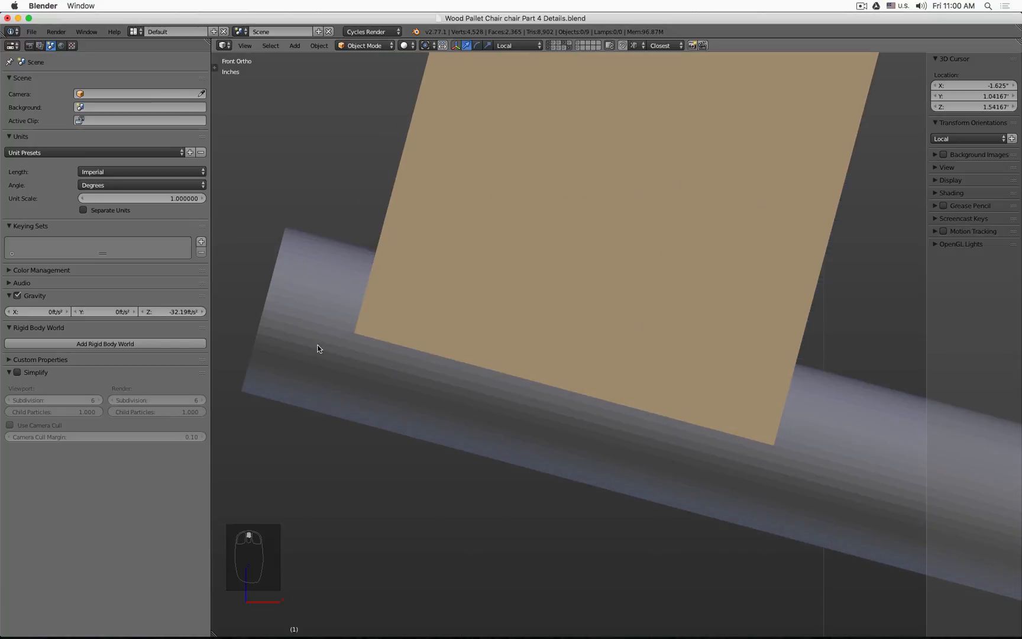
key(z)
scroll(318, 348, down, 6)
mouse_move(320, 346)
middle_down()
mouse_move(352, 360)
mouse_move(515, 370)
middle_up()
key(z)
Step: Delete the duplicated backrest plank and unhide all hidden objects
right_click(649, 378)
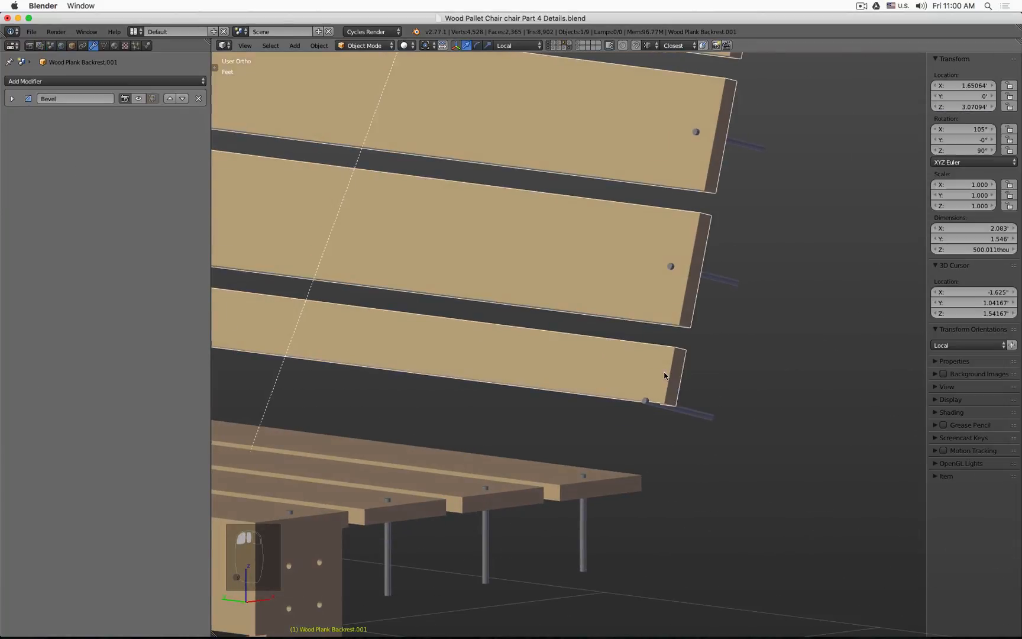
scroll(650, 378, down, 3)
key(x)
click(665, 376)
key(alt+h)
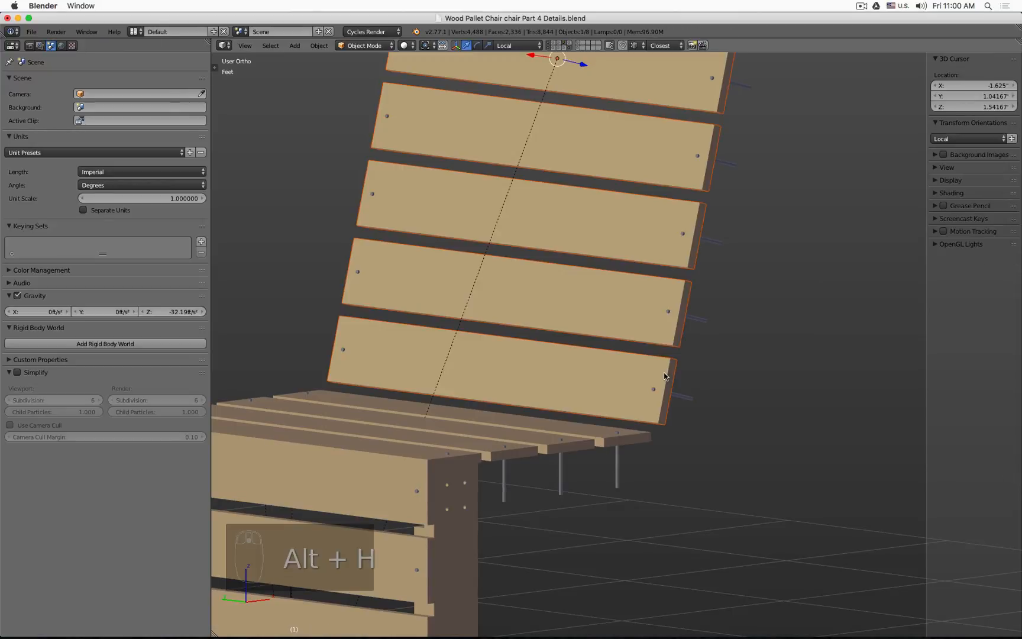
Step: Deselect everything and show the chair frame's layer together with the current layer, viewed in wireframe
scroll(665, 382, down, 3)
key(a)
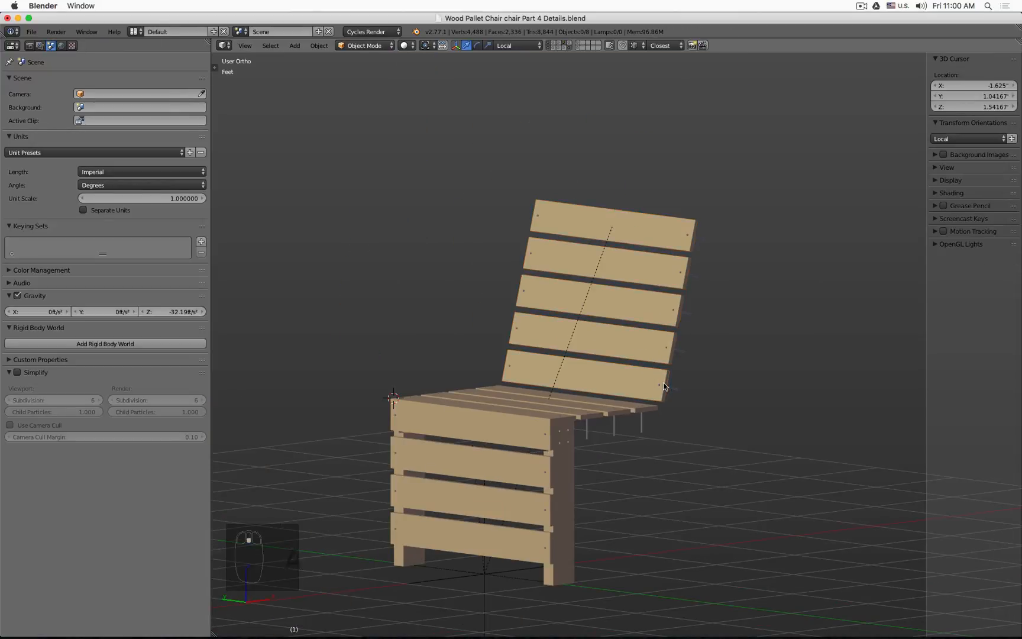
key(KP_1)
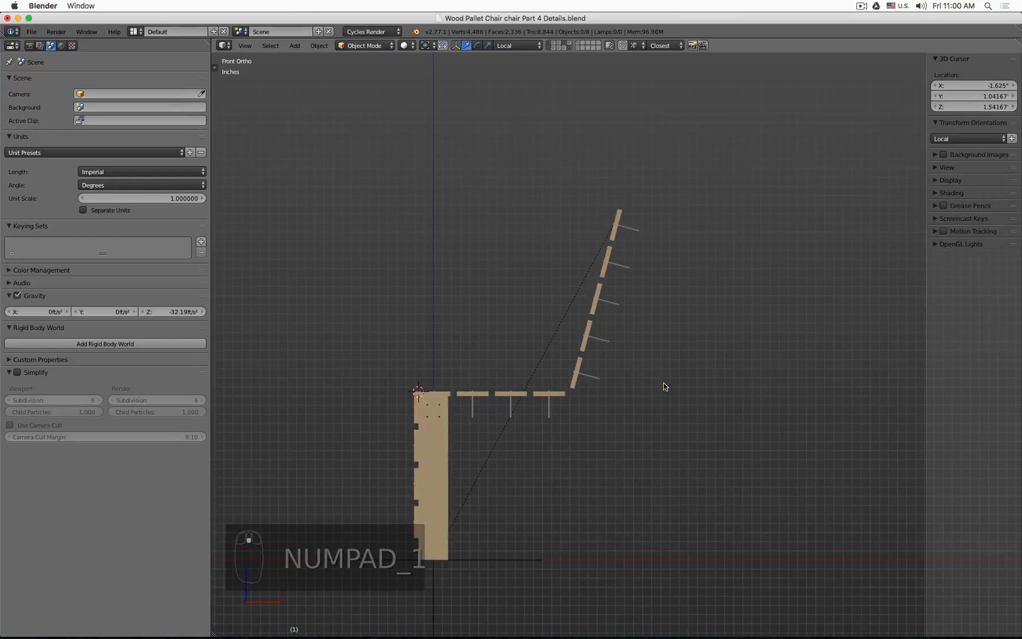
shift+click(559, 43)
shift+click(560, 47)
key(z)
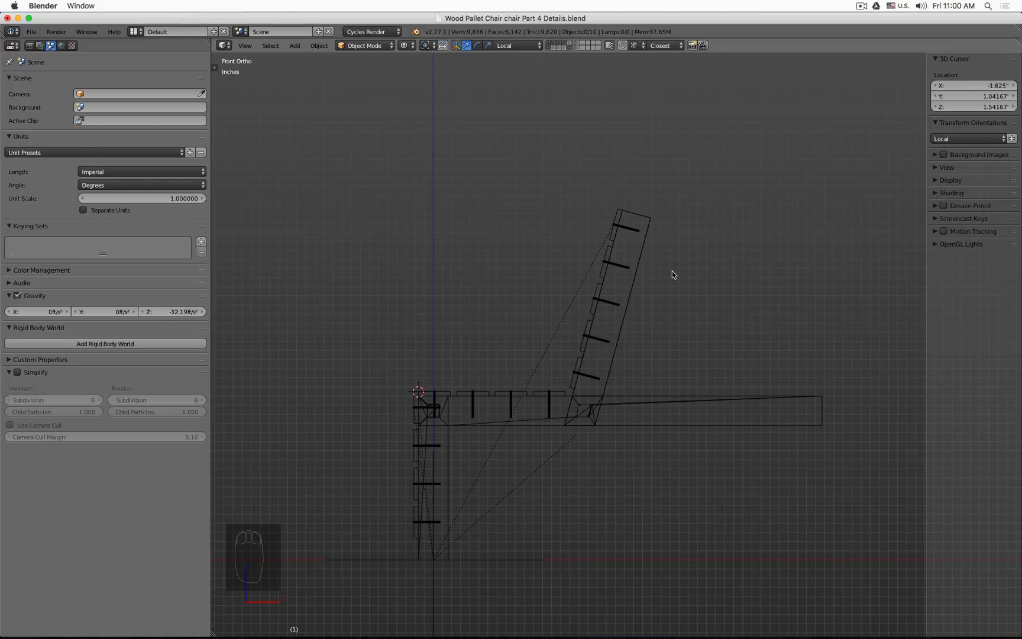
middle_drag(671, 271, 600, 280)
key(z)
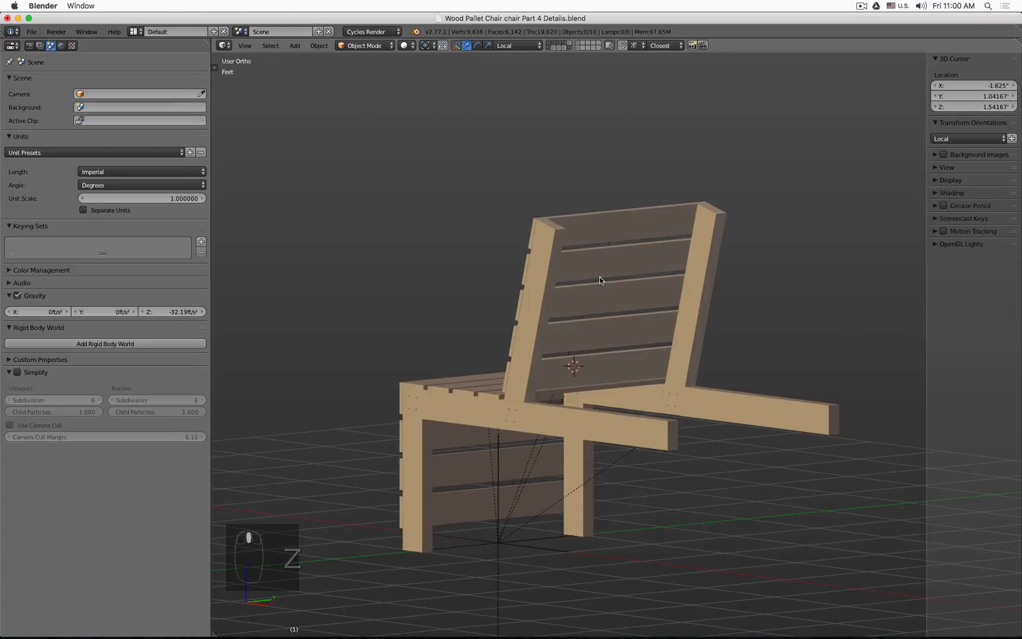
key(z)
key(KP_1)
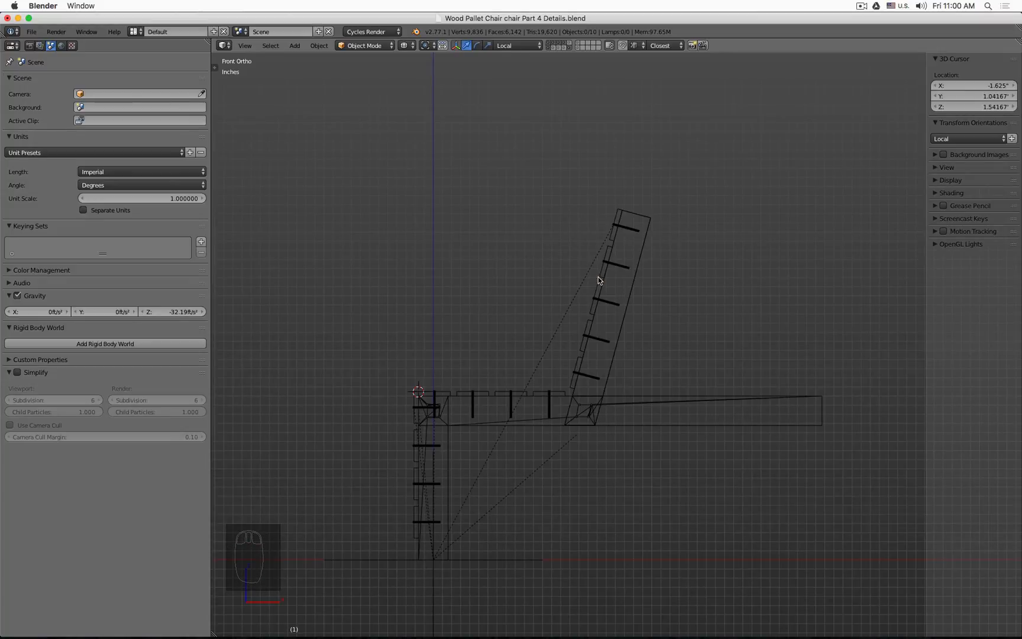
Step: In the new cutter's edit mode, move its outer end vertices about 1.56 inches inward along local Z
scroll(598, 276, up, 10)
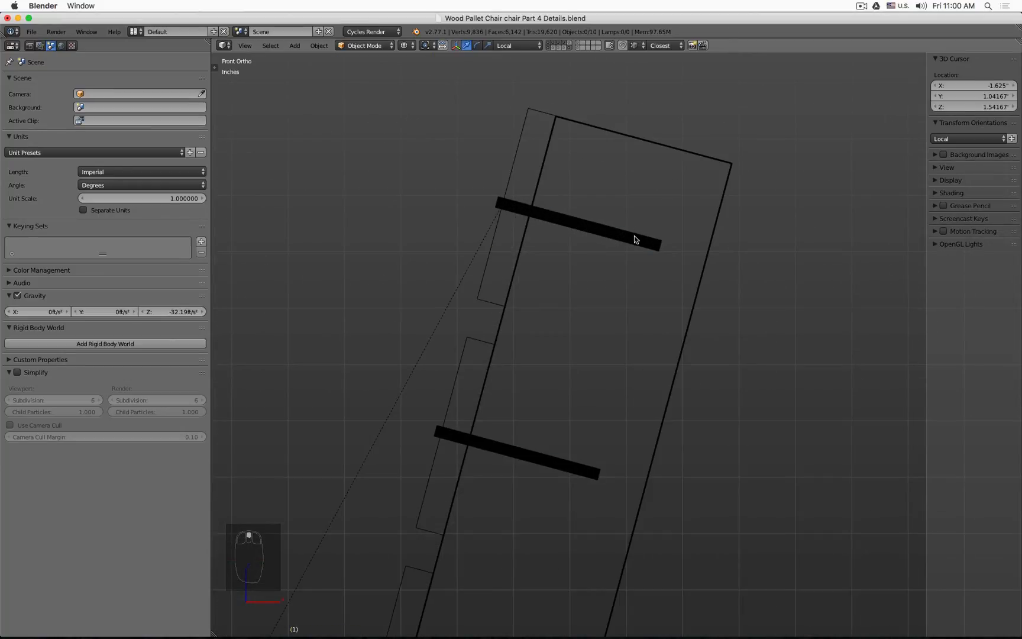
right_click(634, 235)
key(Tab)
key(a)
key(a)
key(b)
drag(630, 223, 689, 284)
key(g)
key(z)
key(z)
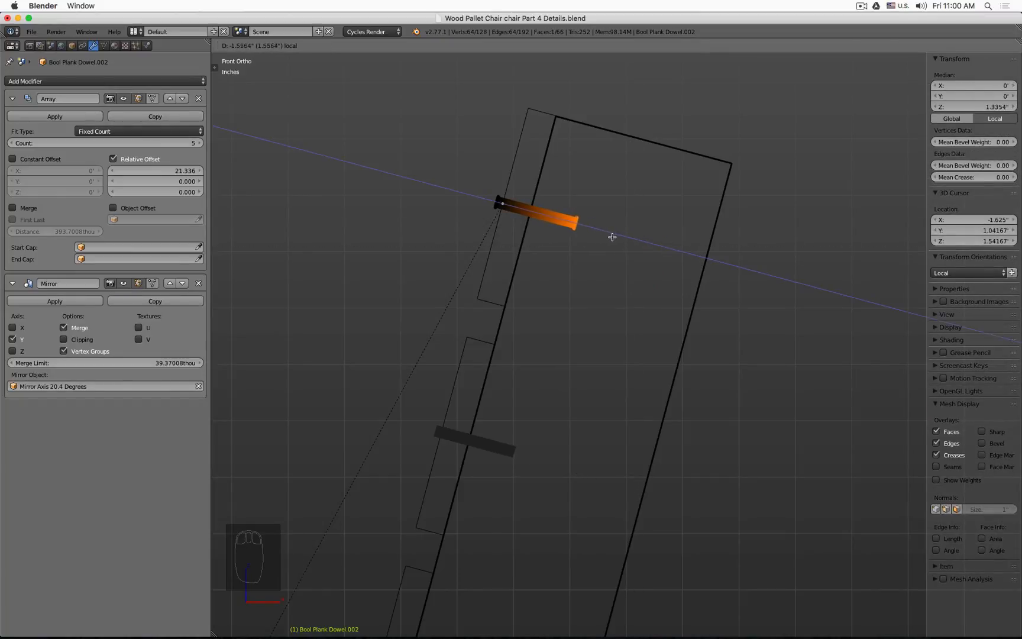
click(612, 237)
scroll(604, 410, down, 5)
shift+middle_drag(604, 410, 662, 264)
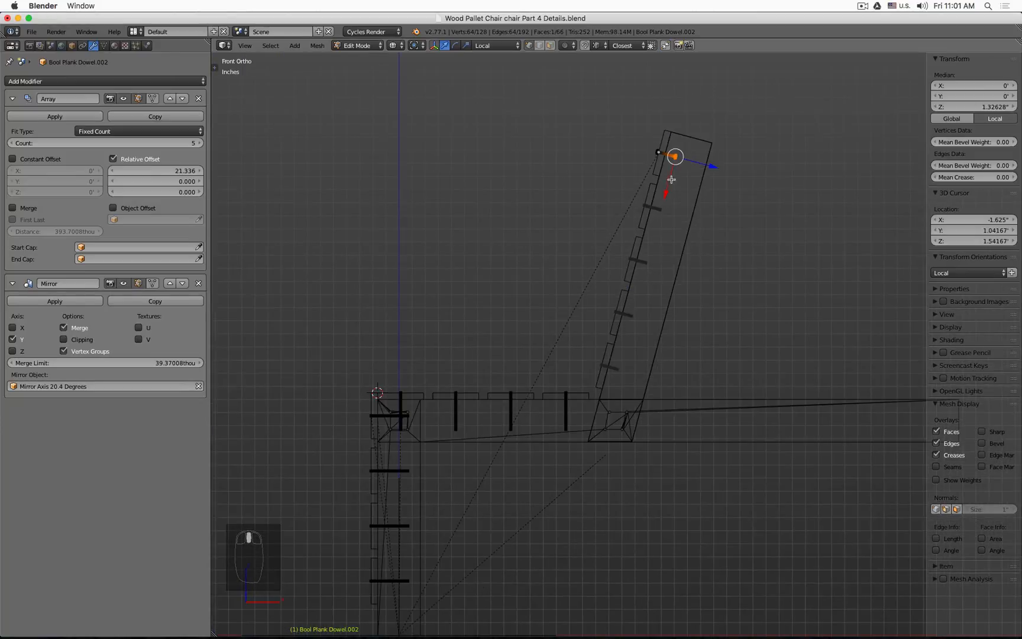
shift+middle_drag(429, 479, 429, 420)
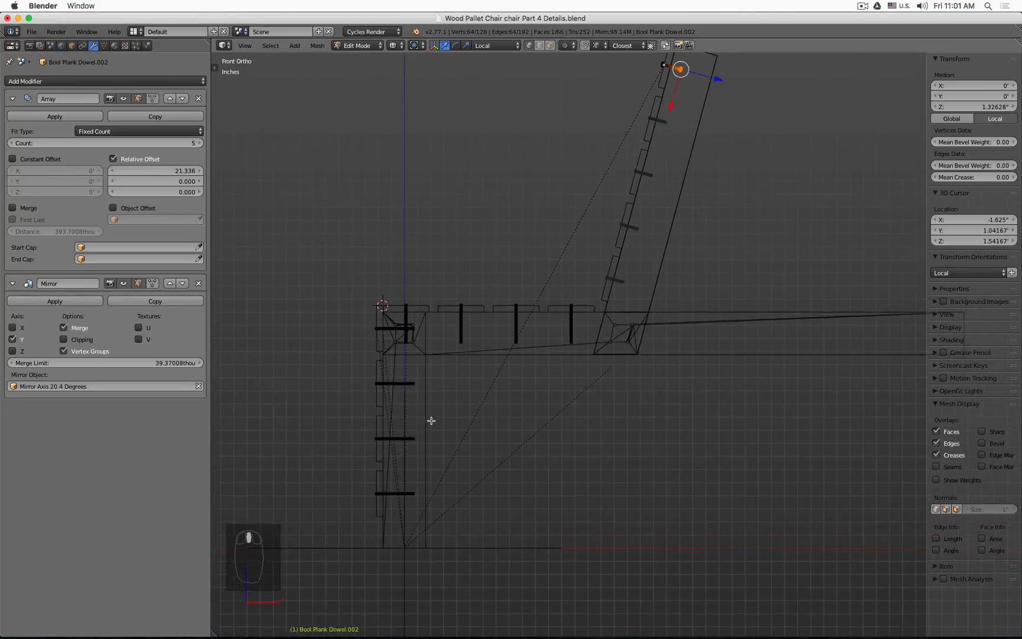
click(104, 46)
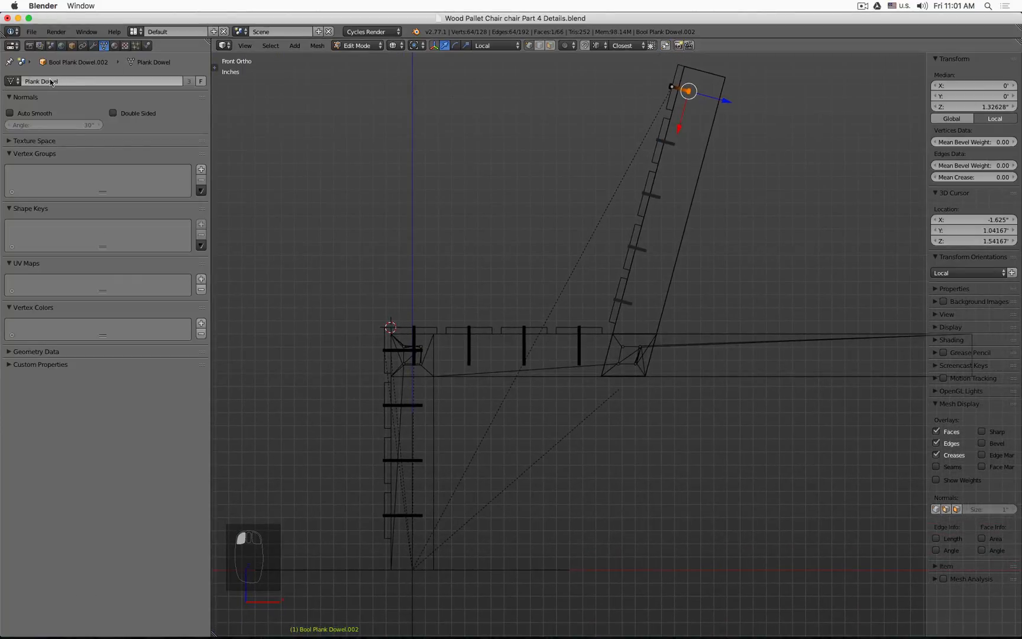
key(Tab)
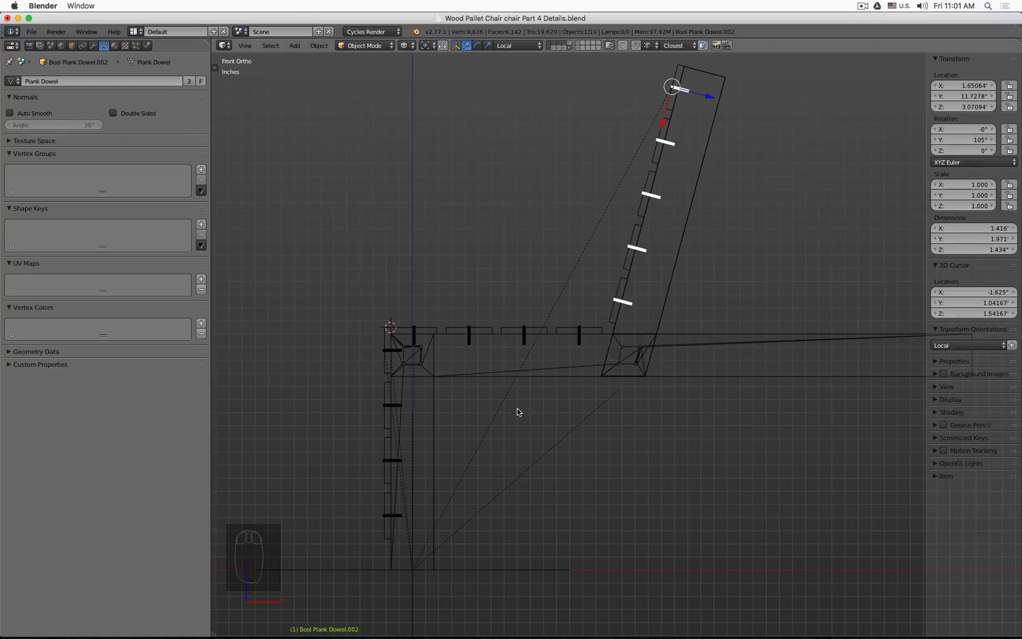
Step: Rename the backrest dowel cutter to Bool Plank Dowel Backrest
middle_drag(541, 180, 582, 200)
key(z)
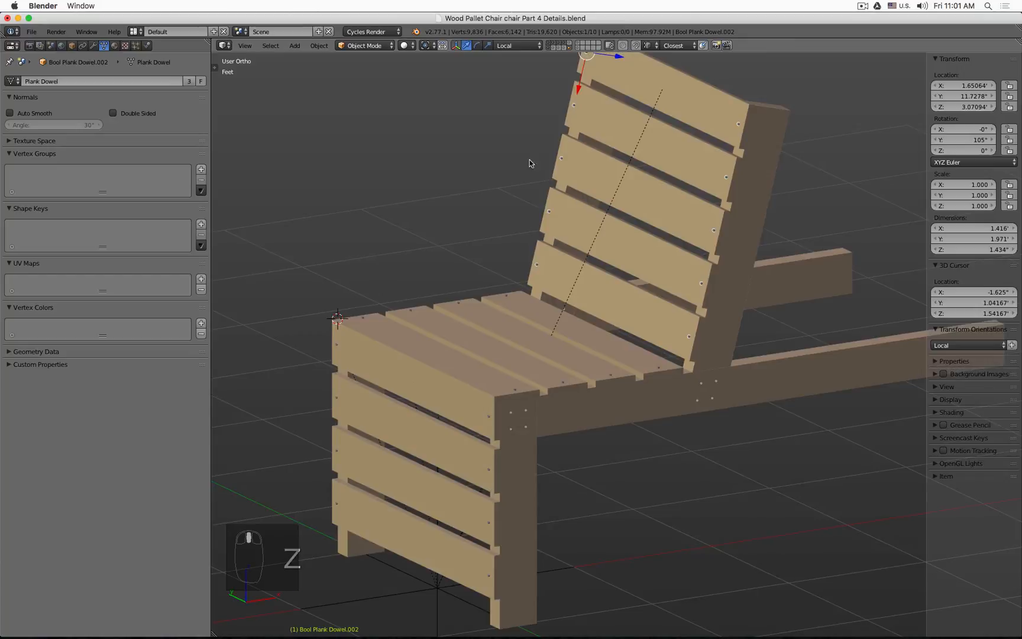
scroll(532, 160, up, 6)
key(z)
scroll(586, 291, down, 6)
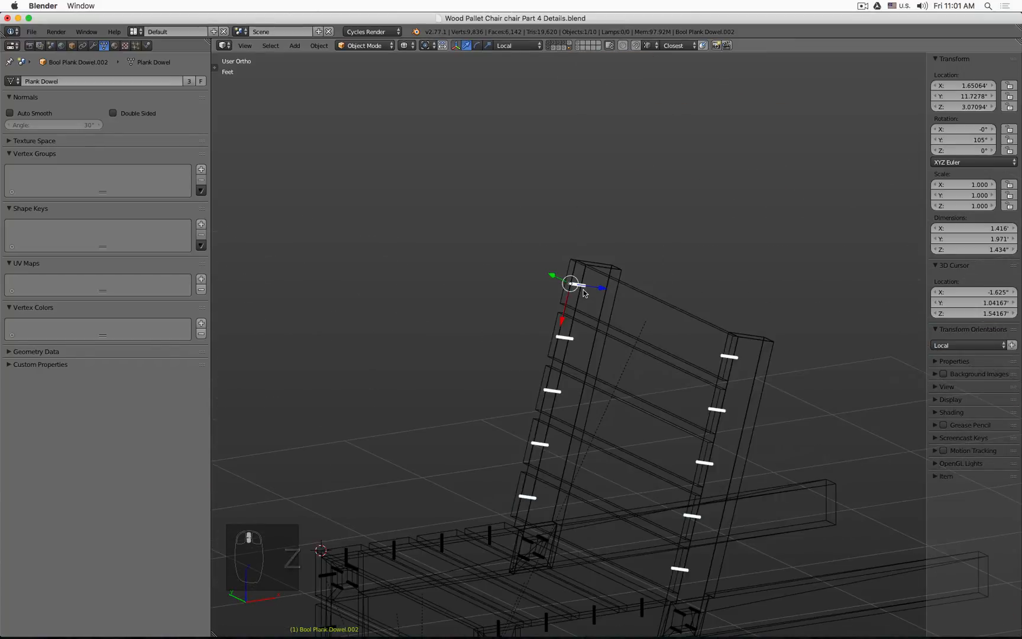
shift+middle_drag(626, 275, 626, 176)
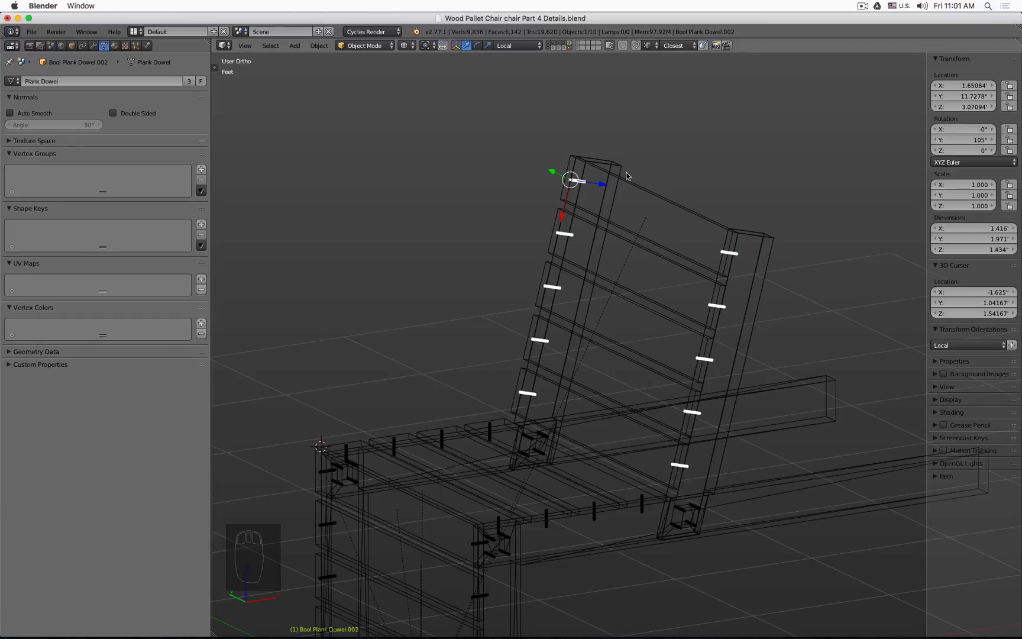
click(72, 46)
click(97, 80)
click(97, 80)
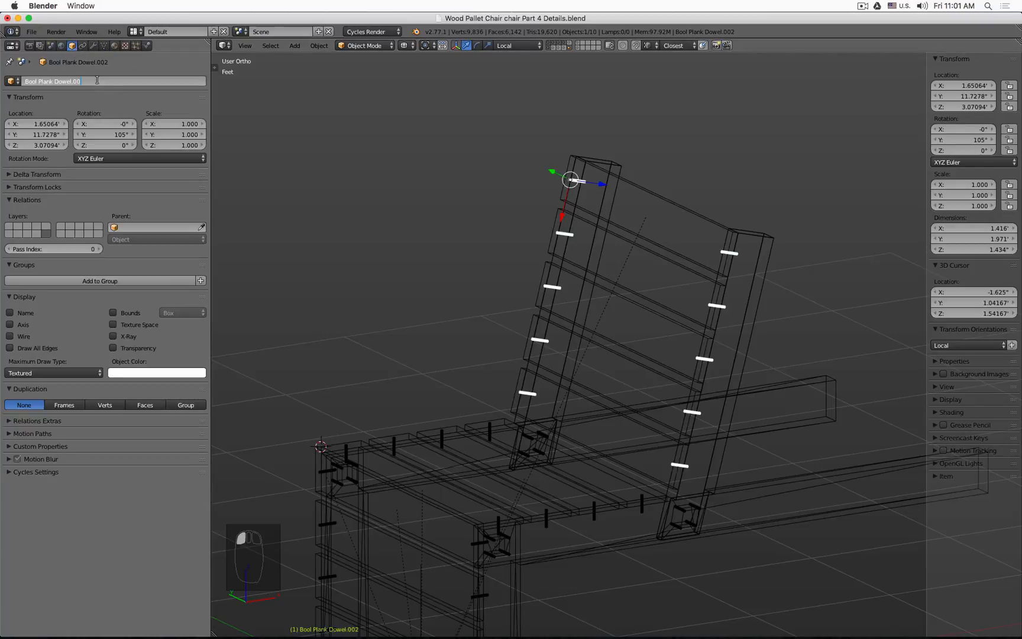
key(BackSpace)
key(BackSpace)
key(BackSpace)
key(BackSpace)
text(Backrest)
key(Return)
Step: Select the back leg dowel cutter and rename it Bool Plank Dowel Back Leg
click(445, 441)
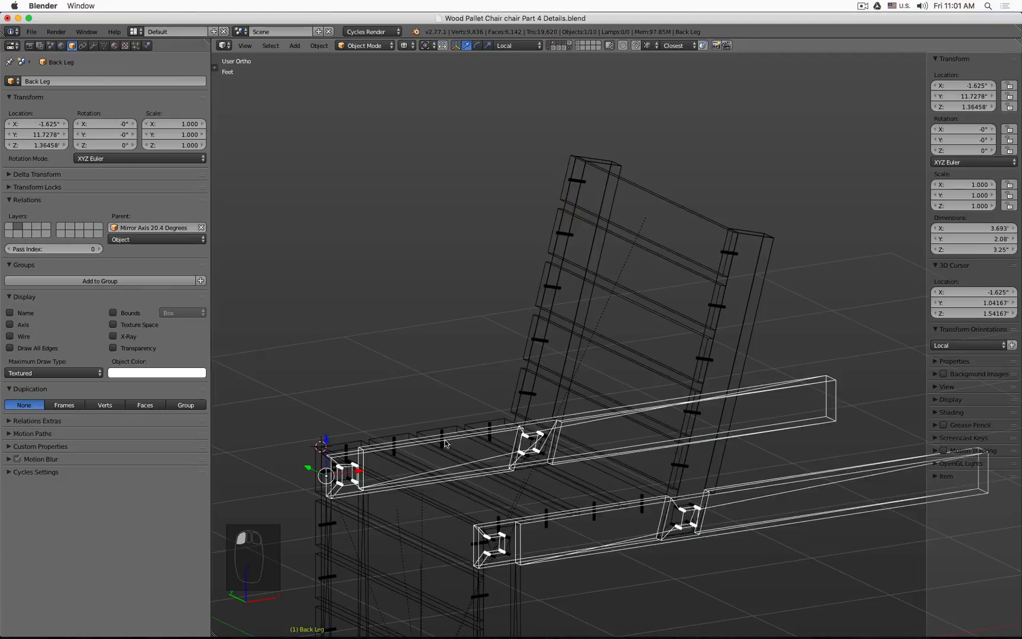
click(445, 443)
click(103, 79)
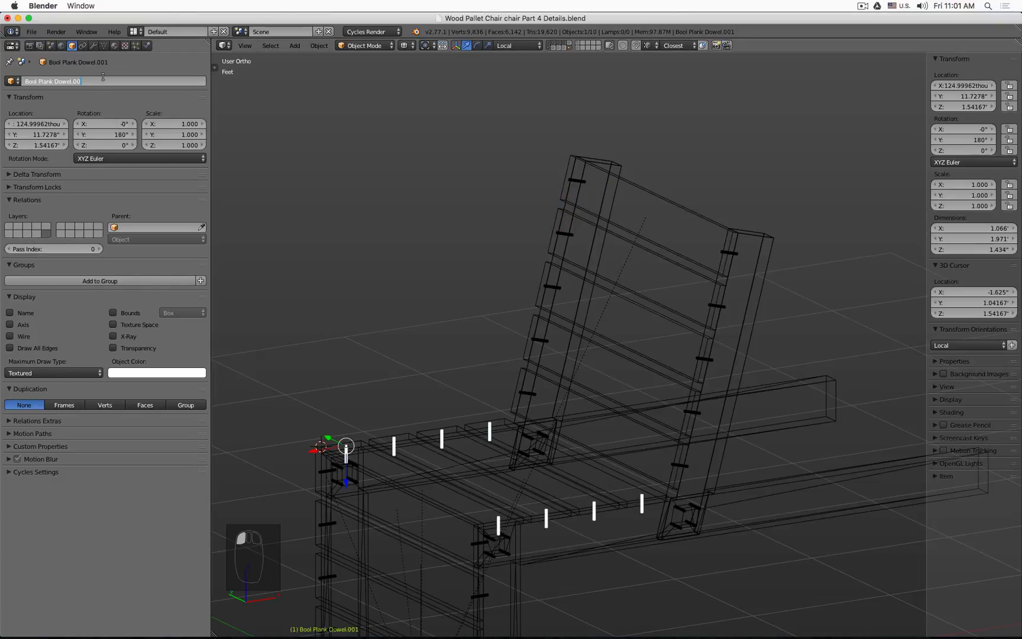
key(BackSpace)
key(BackSpace)
key(BackSpace)
text(Back Leg)
key(Return)
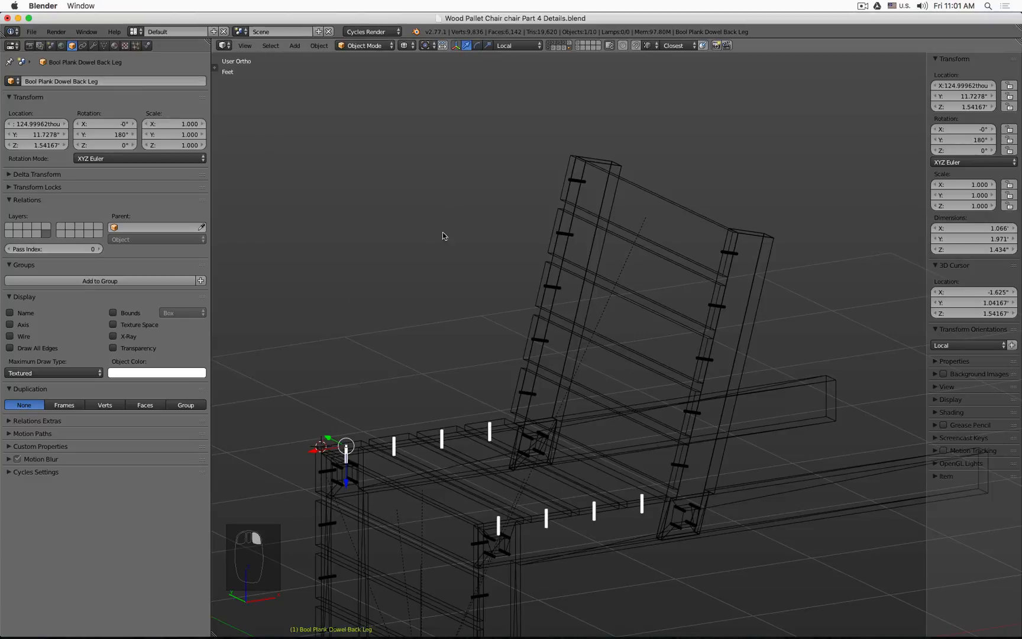
Step: Select the front leg dowel cutter and rename it Bool Plank Dowel Front Leg
right_click(357, 509)
click(99, 80)
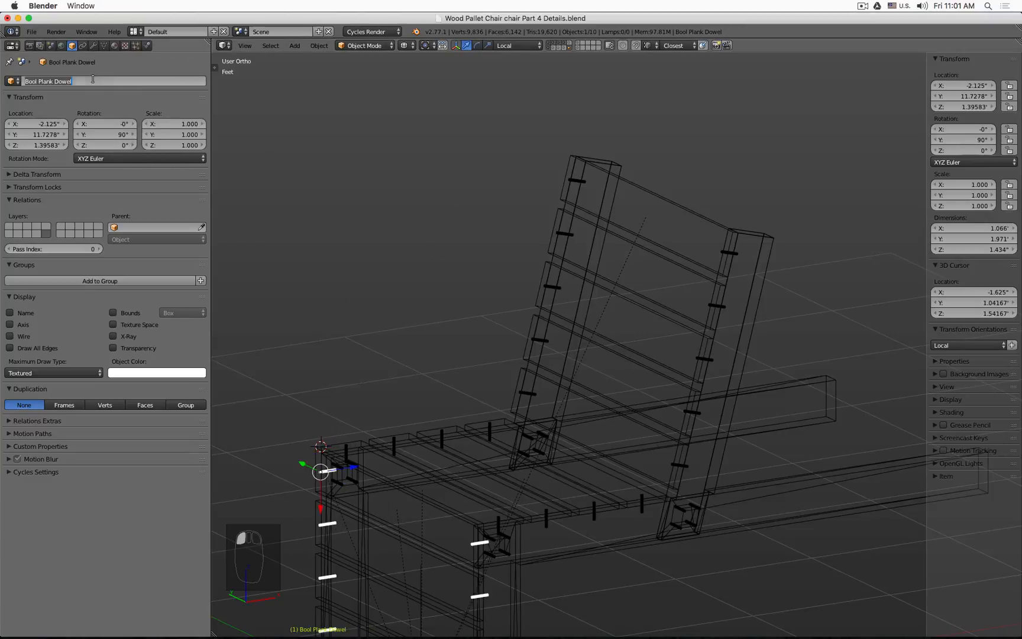
text(Front)
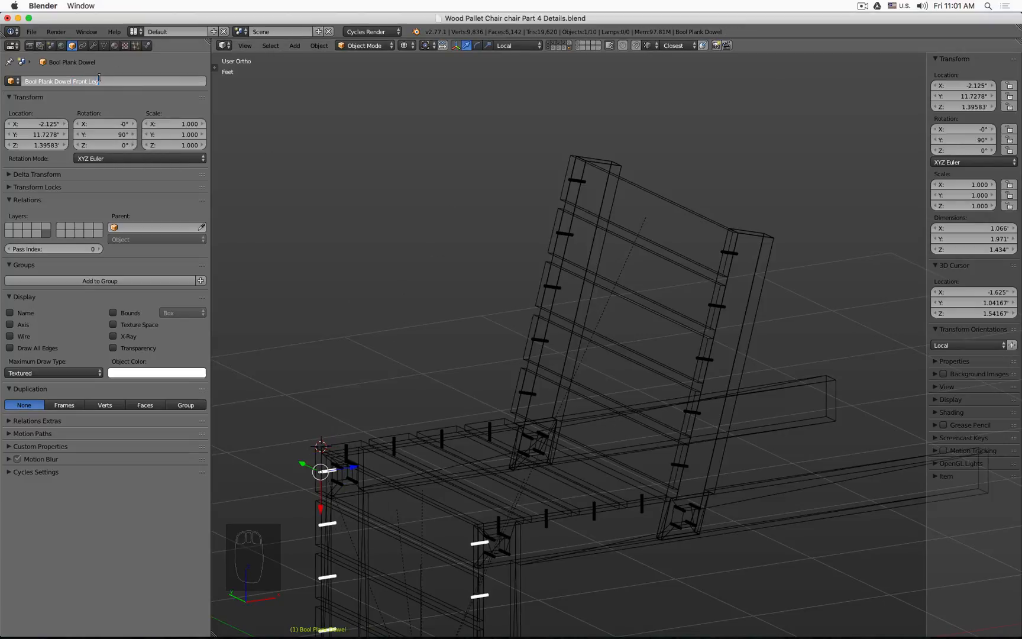
text( Leg)
key(Return)
Step: Hide the dowel cutters' layer to view the chair without them
shift+middle_drag(464, 288, 533, 127)
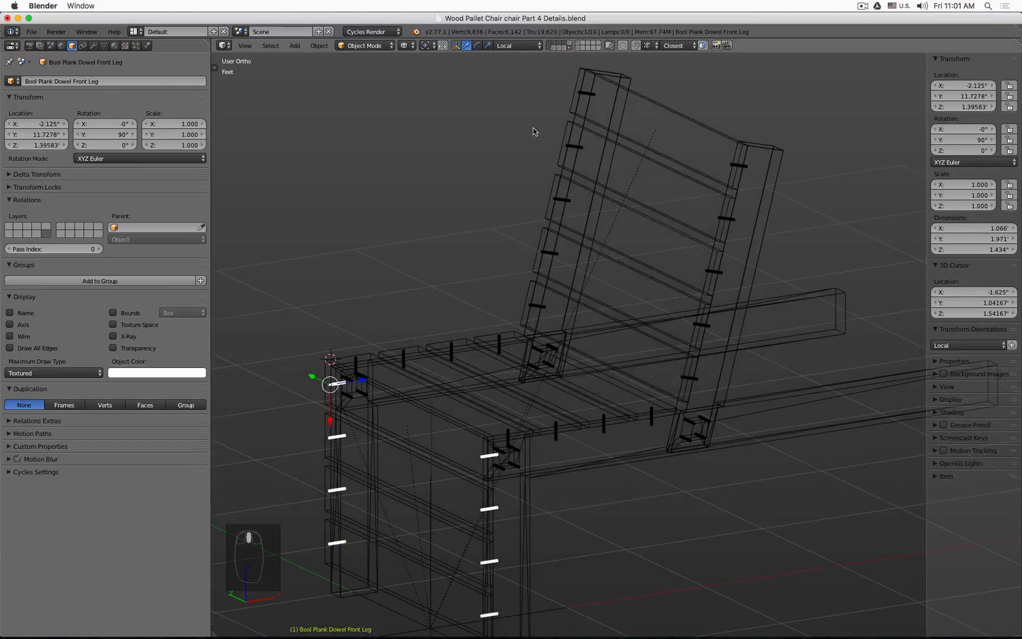
click(568, 48)
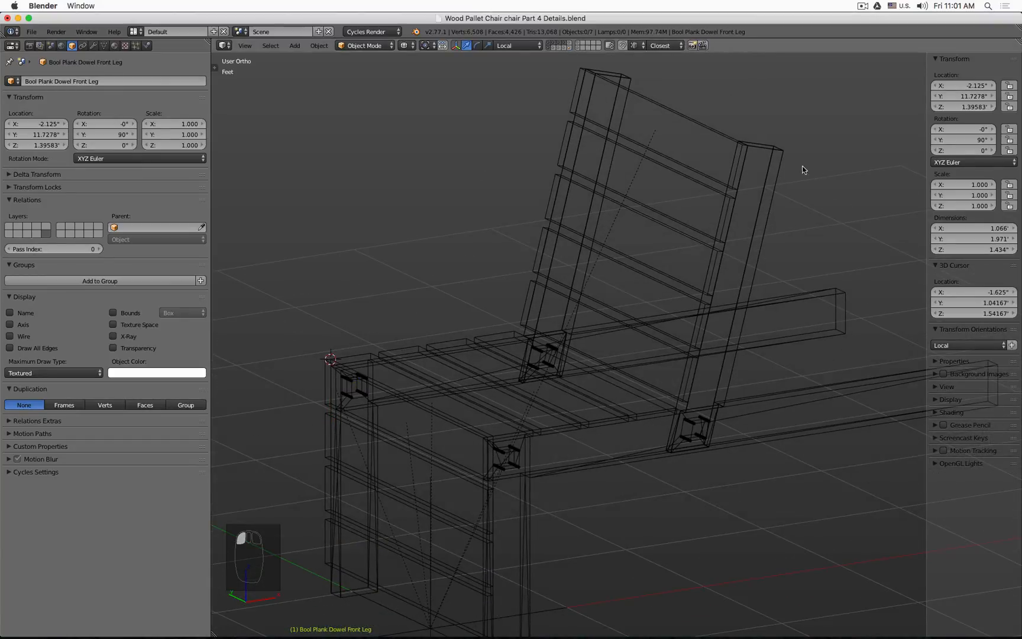
Step: Select the backrest, duplicate its Boolean modifier, and clear the copied modifier's object field
right_click(786, 155)
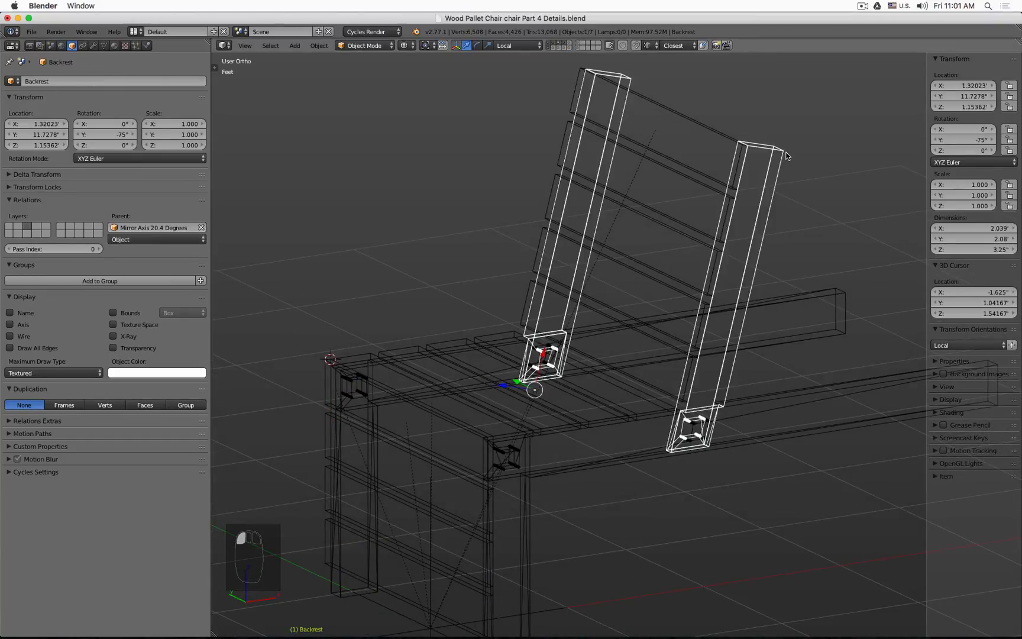
click(82, 45)
click(90, 81)
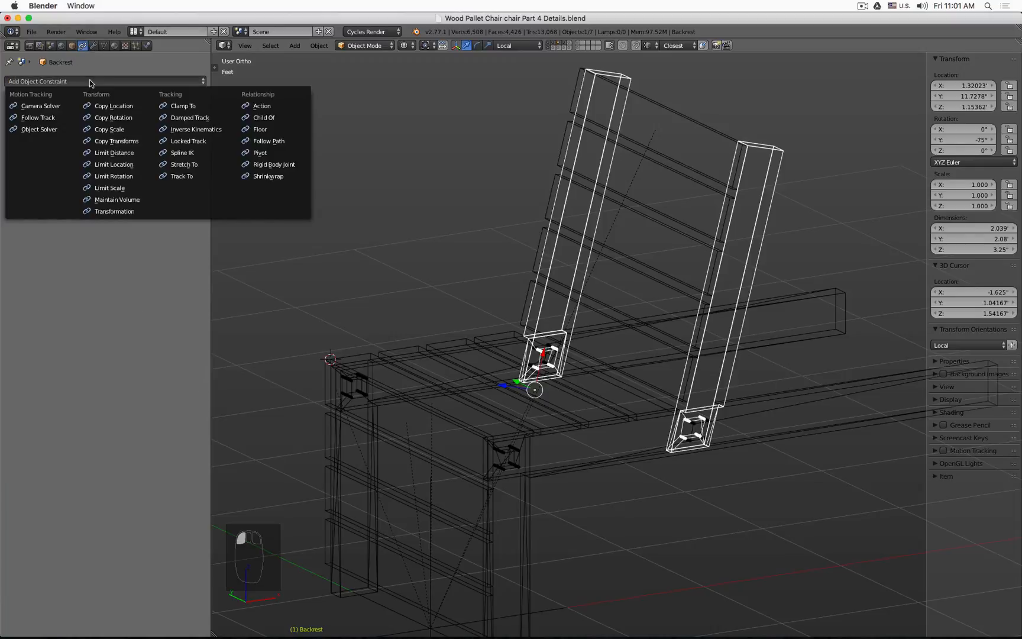
click(93, 46)
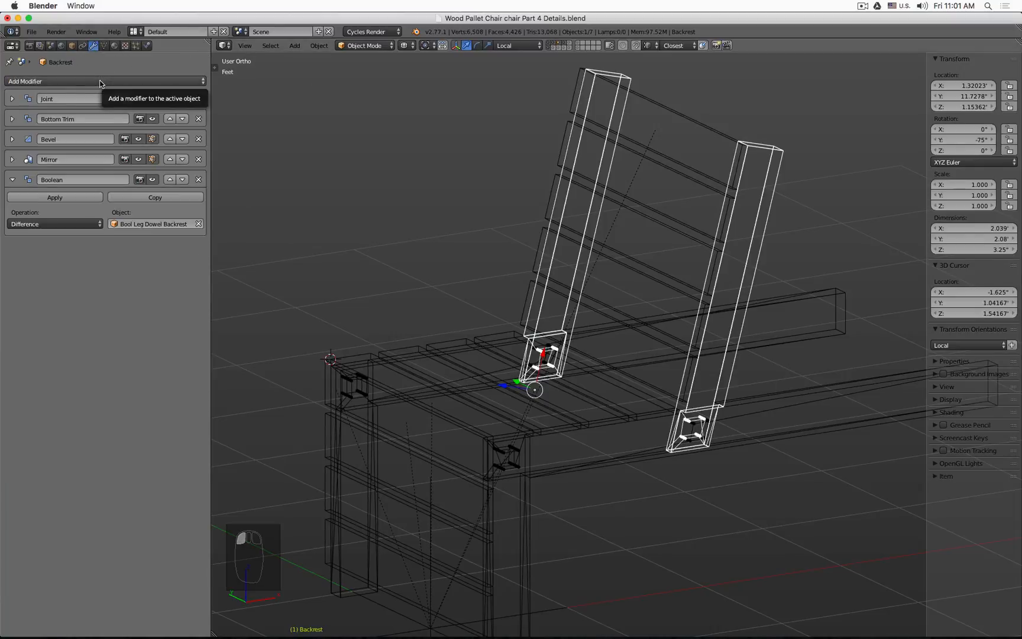
click(155, 198)
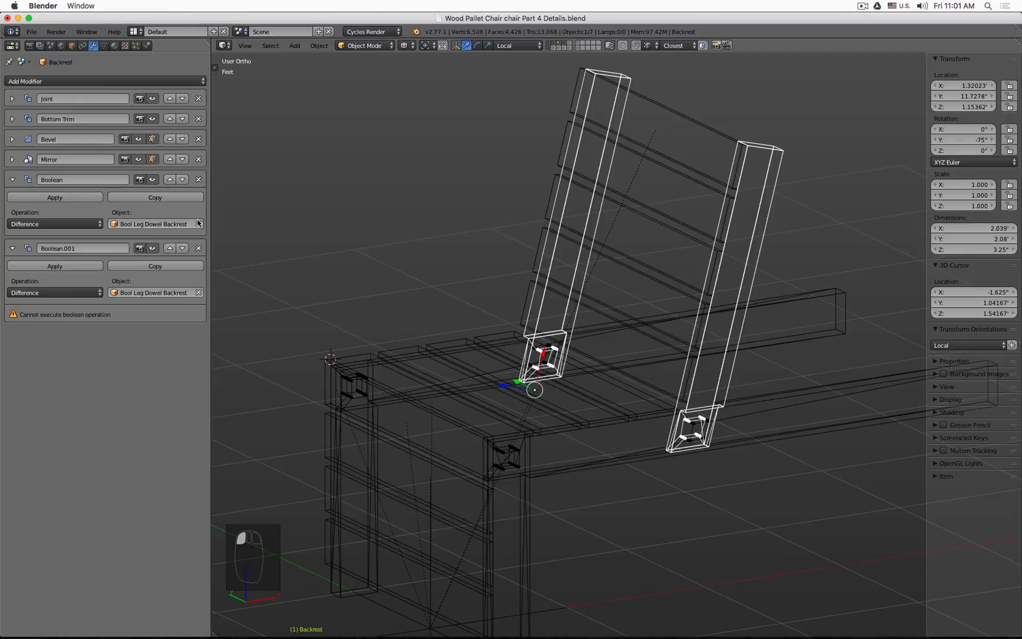
click(198, 293)
click(185, 291)
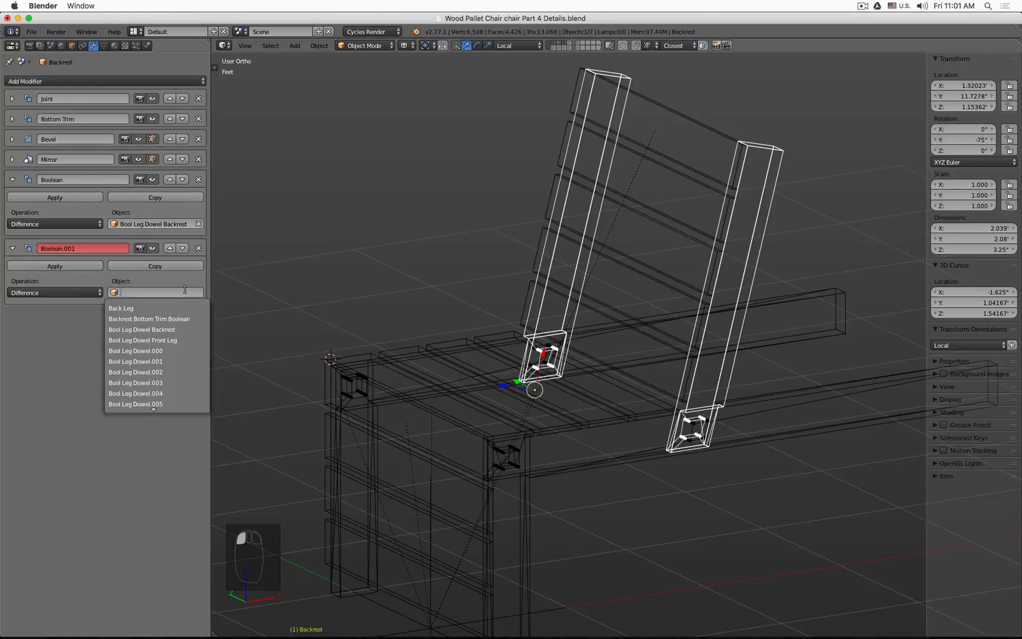
text(rest)
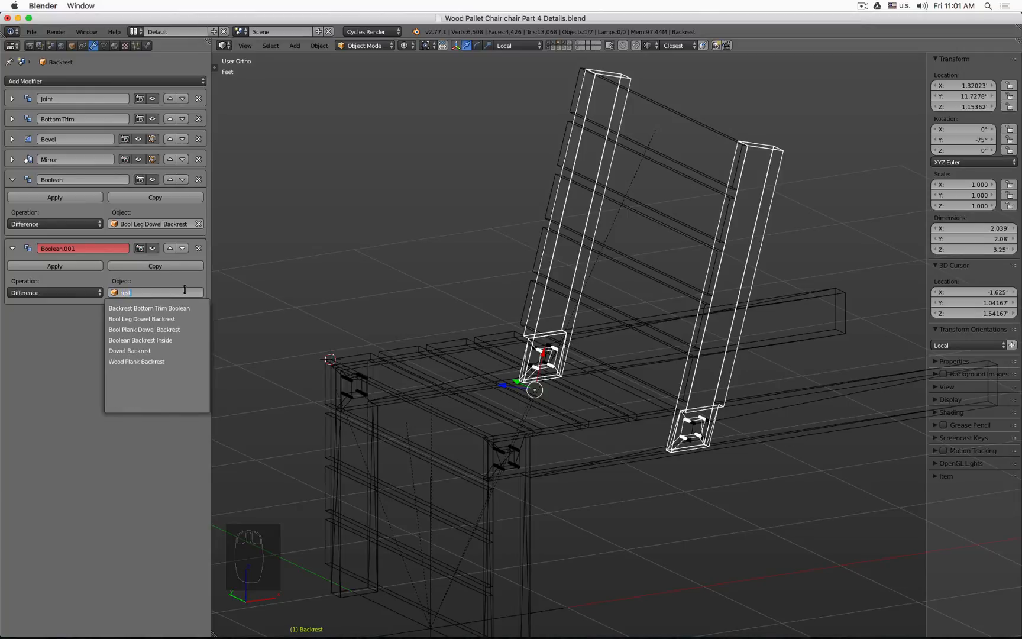
key(Down)
key(Down)
key(Down)
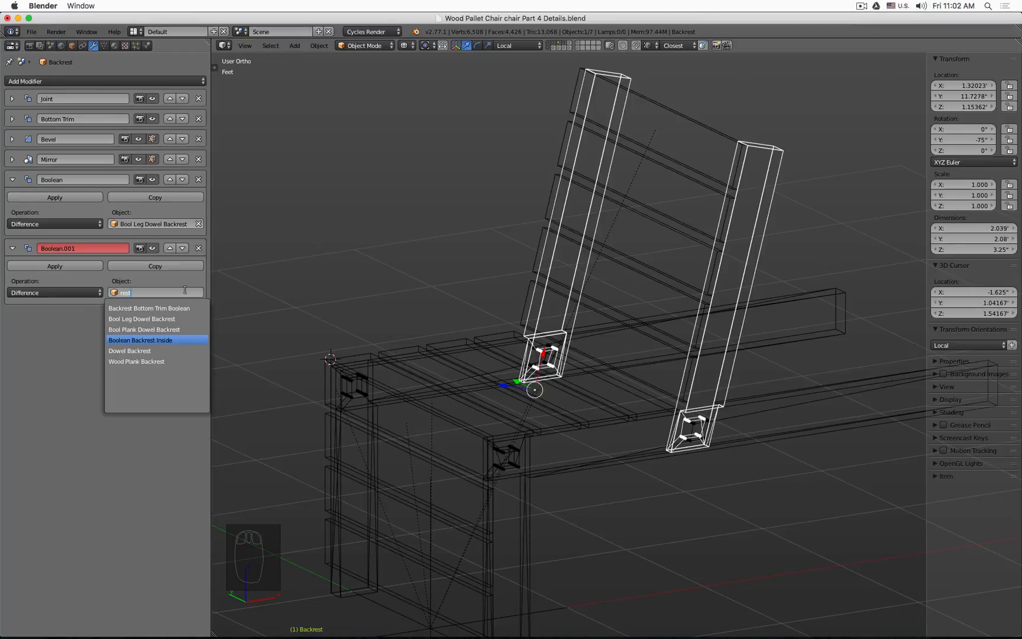
key(Up)
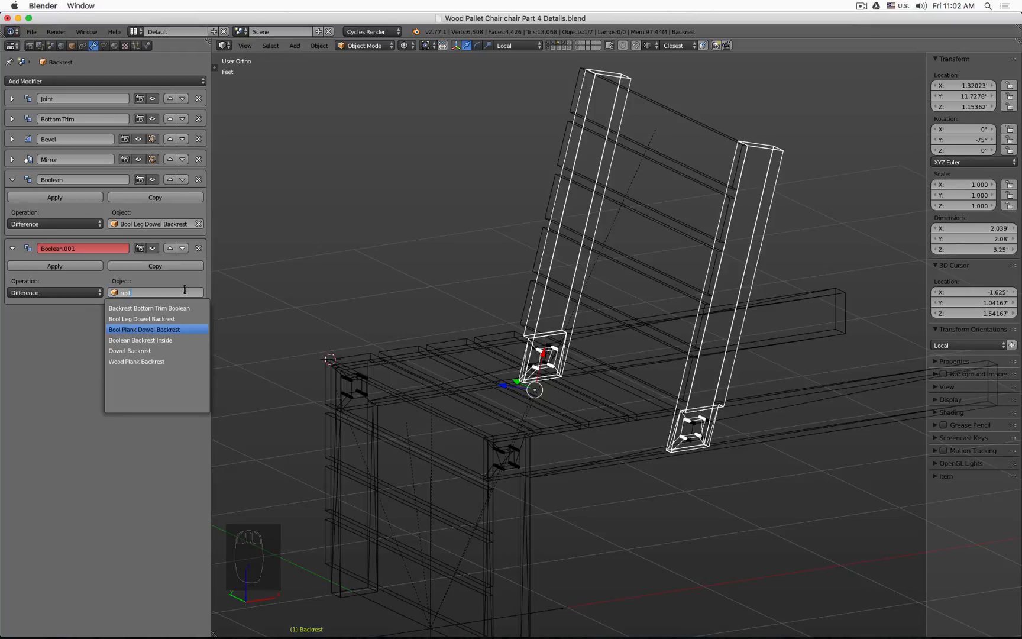
key(Escape)
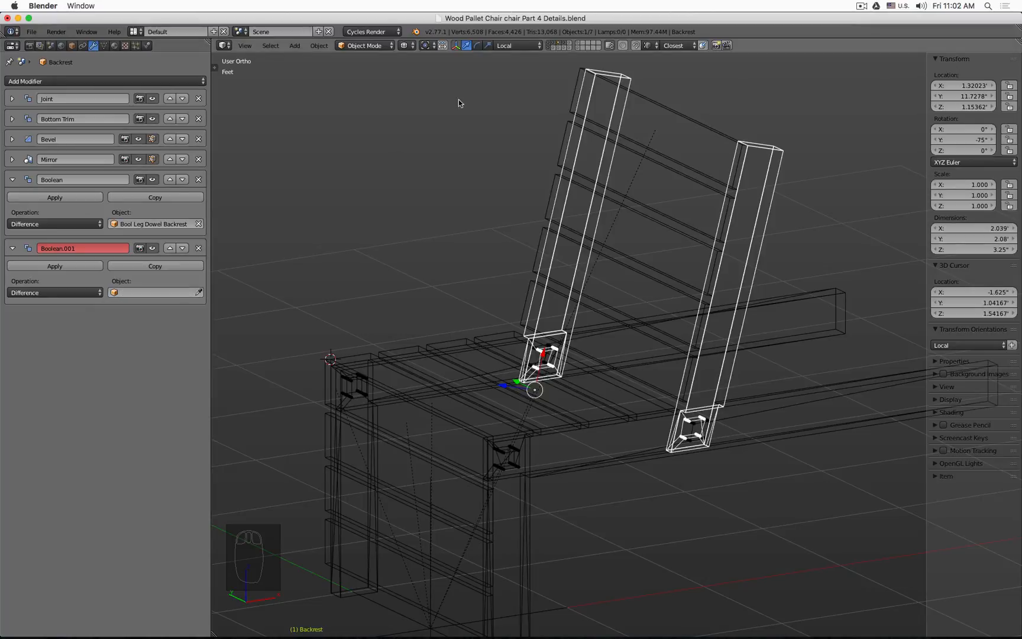
Step: Show the dowel cutters' layer and pick Bool Plank Dowel Backrest as the copied Boolean's object
shift+click(569, 48)
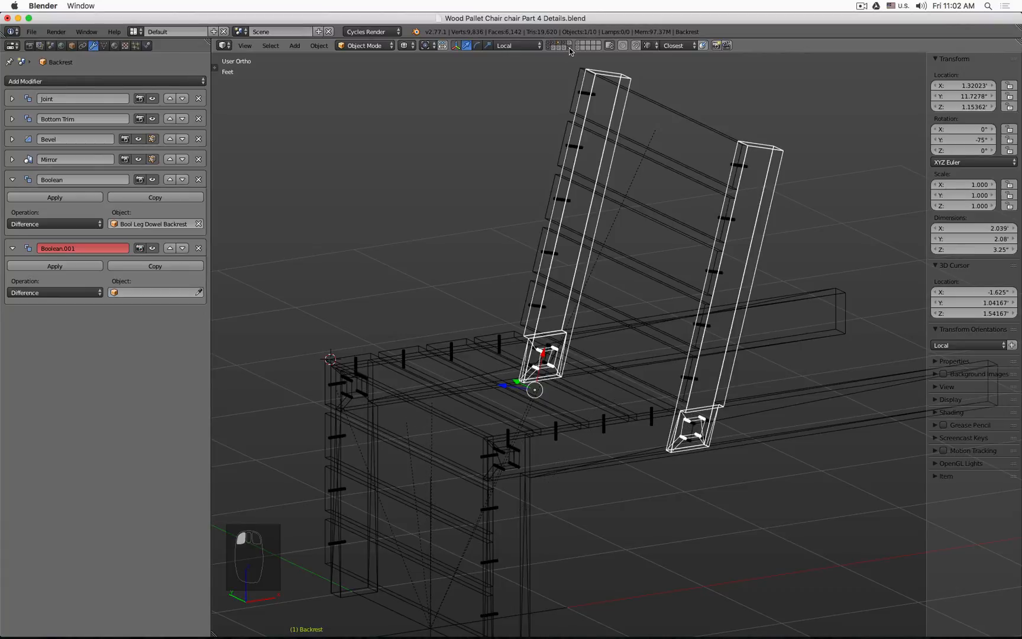
right_click(585, 95)
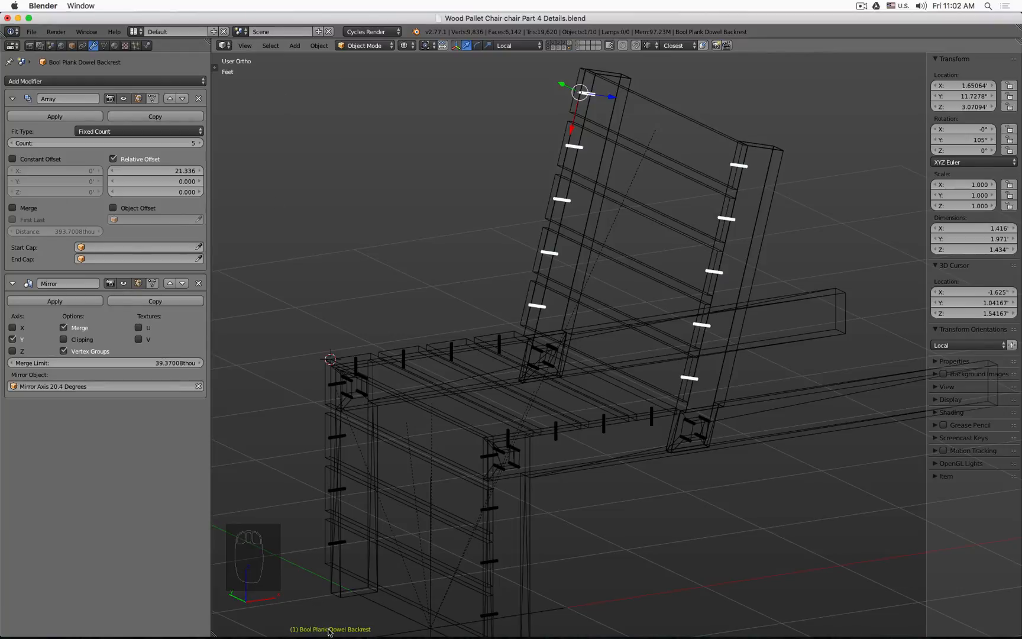
shift+click(631, 80)
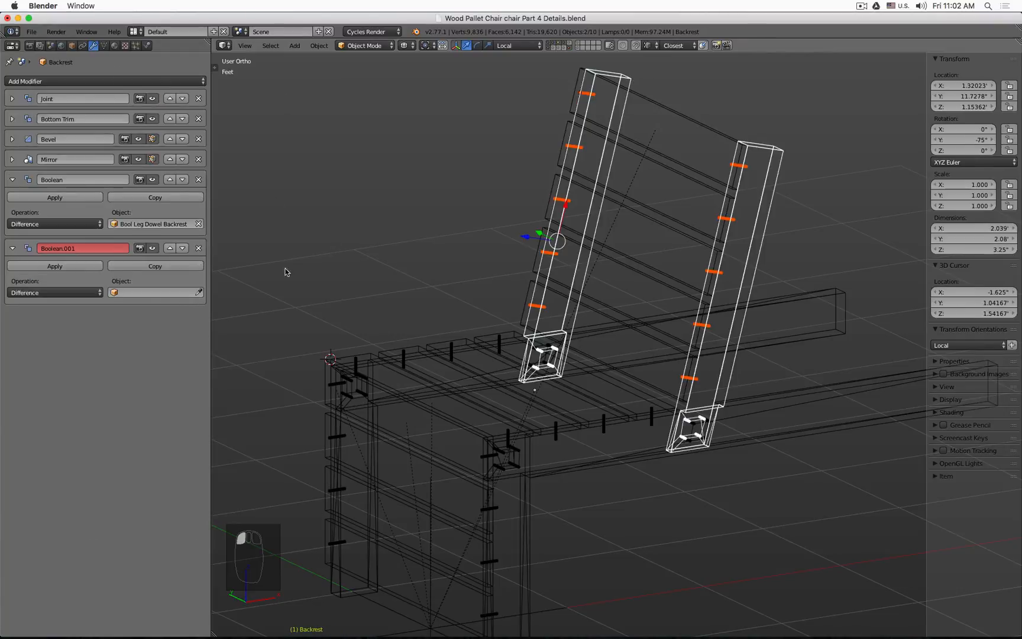
click(199, 293)
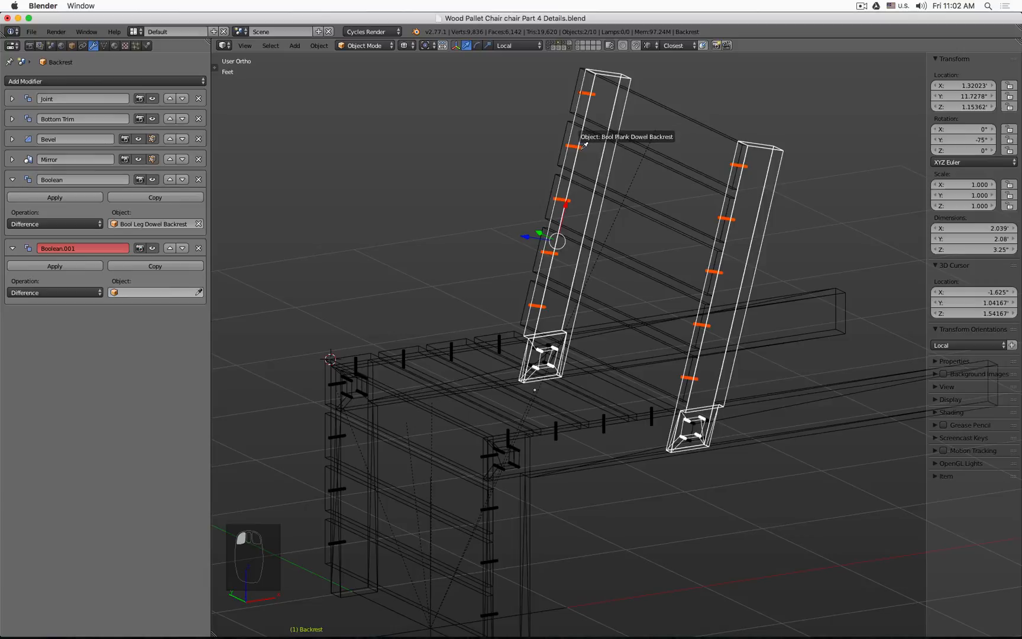
click(636, 208)
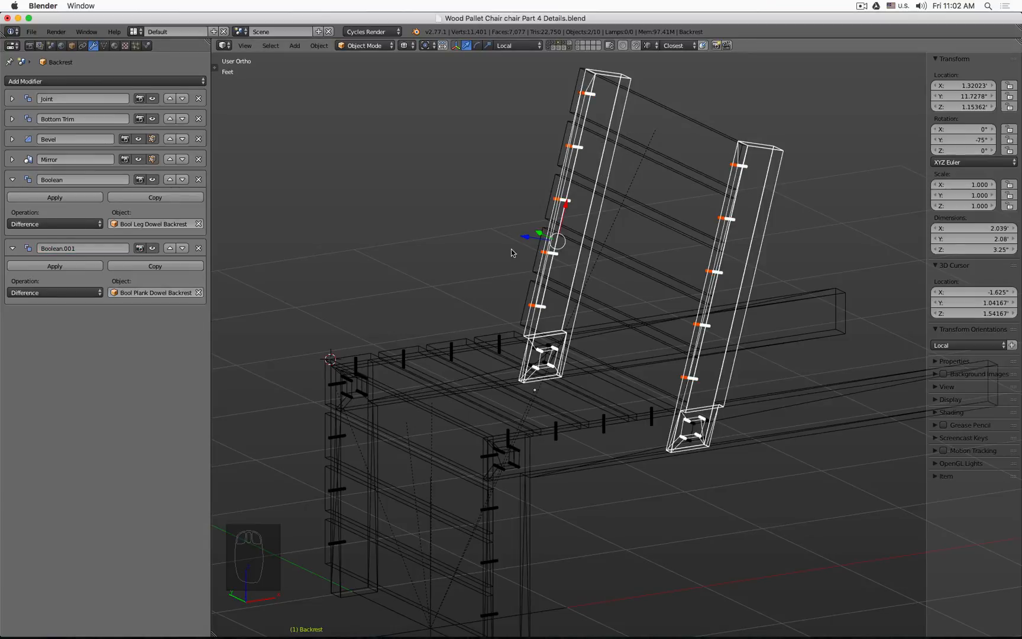
Step: Select the back leg and add a Difference Boolean modifier using Bool Plank Dowel Back Leg as its object
shift+middle_drag(512, 253, 602, 225)
right_click(641, 232)
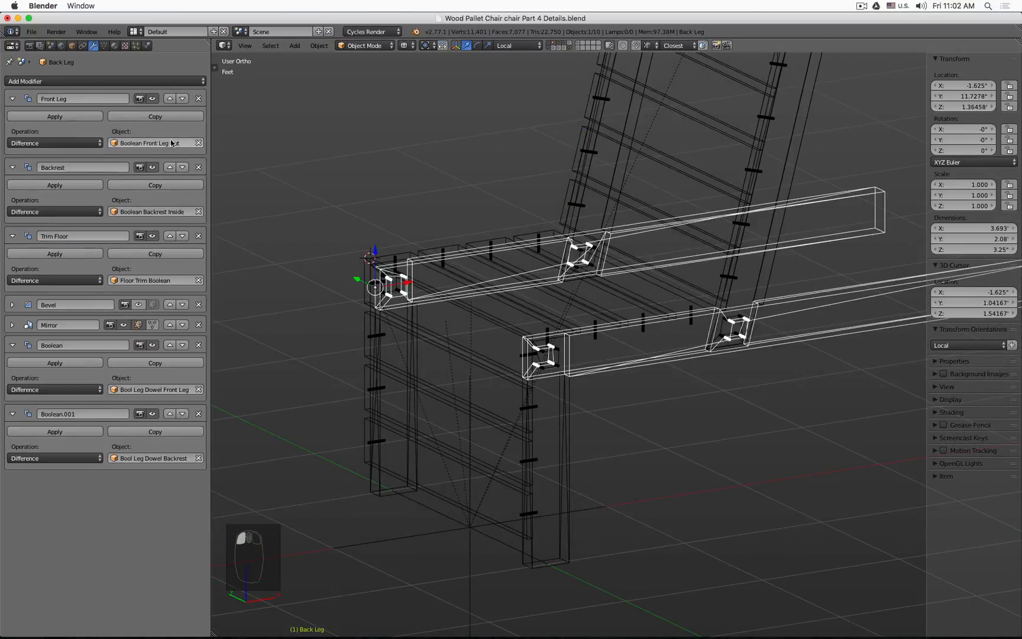
click(117, 77)
click(126, 128)
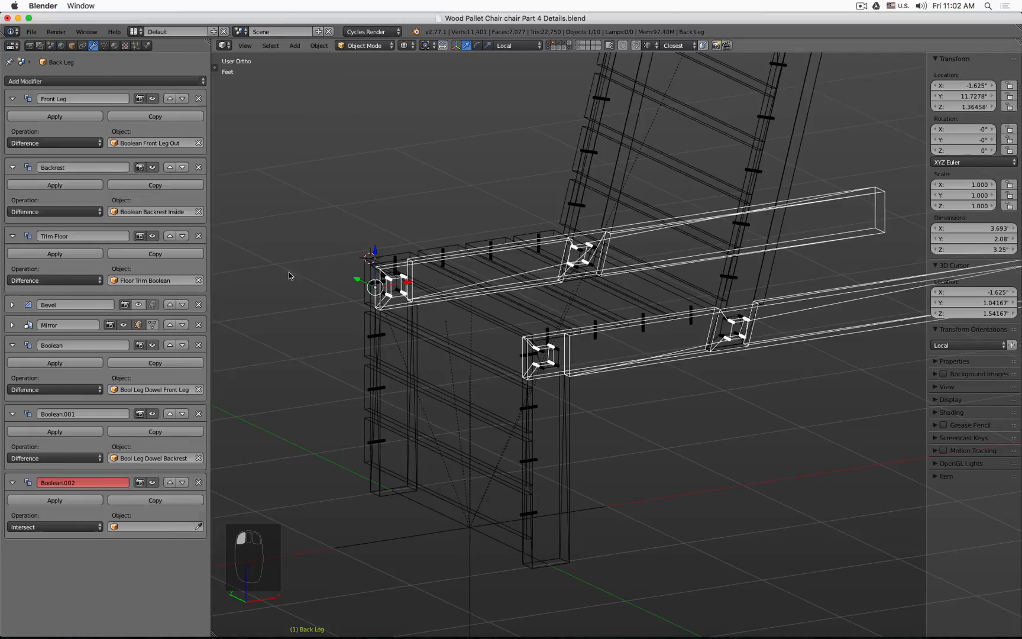
click(57, 526)
click(63, 491)
click(198, 527)
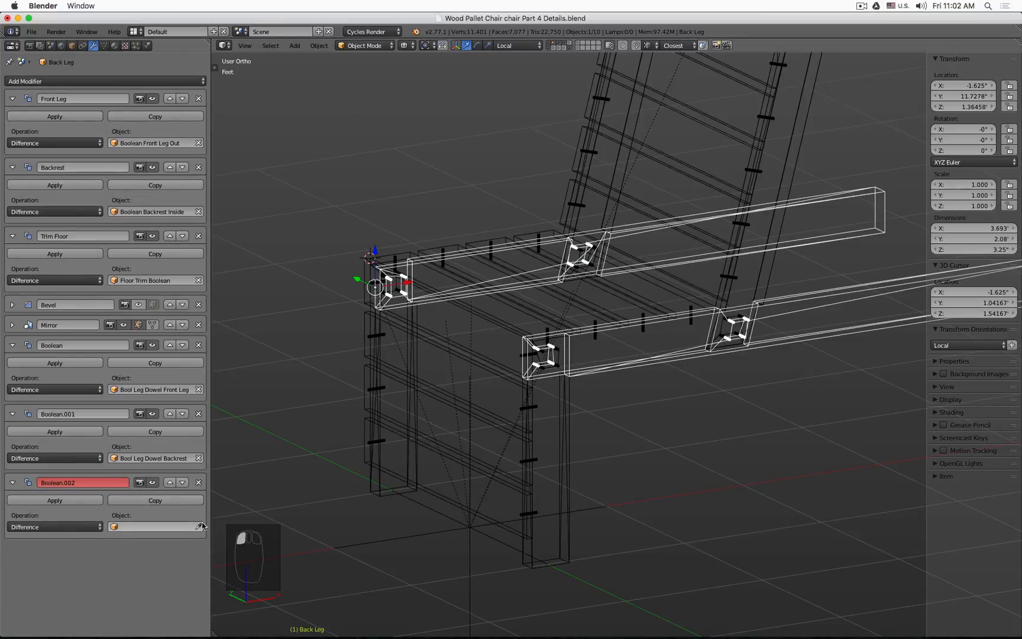
click(539, 232)
scroll(504, 230, up, 7)
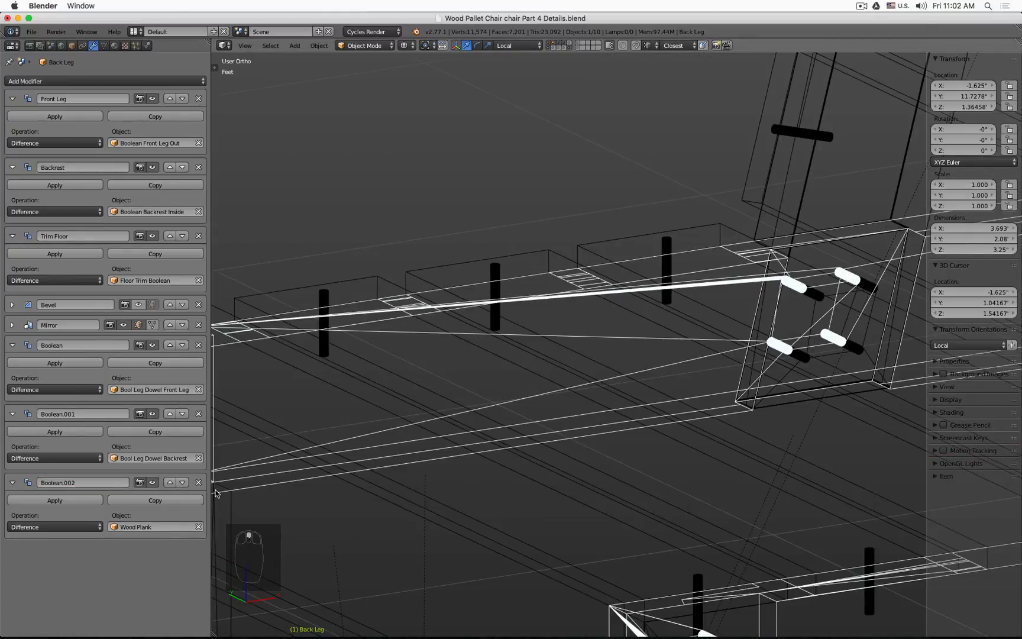
click(199, 526)
click(198, 526)
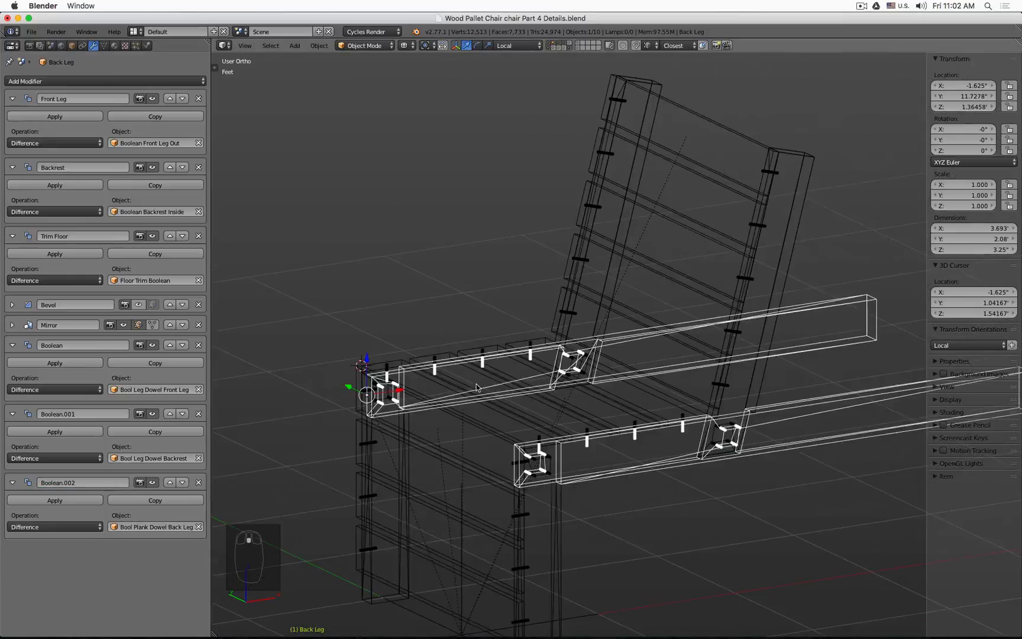
Step: Add a Difference Boolean modifier to the front leg using Bool Plank Dowel Front Leg as its object
scroll(523, 403, up, 5)
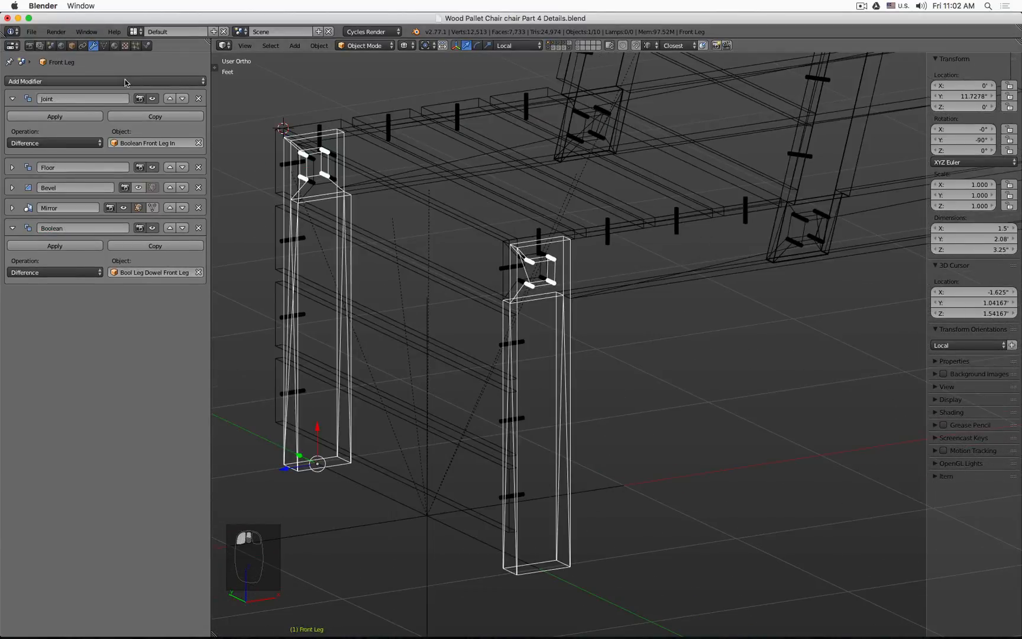
click(106, 81)
click(147, 125)
click(80, 338)
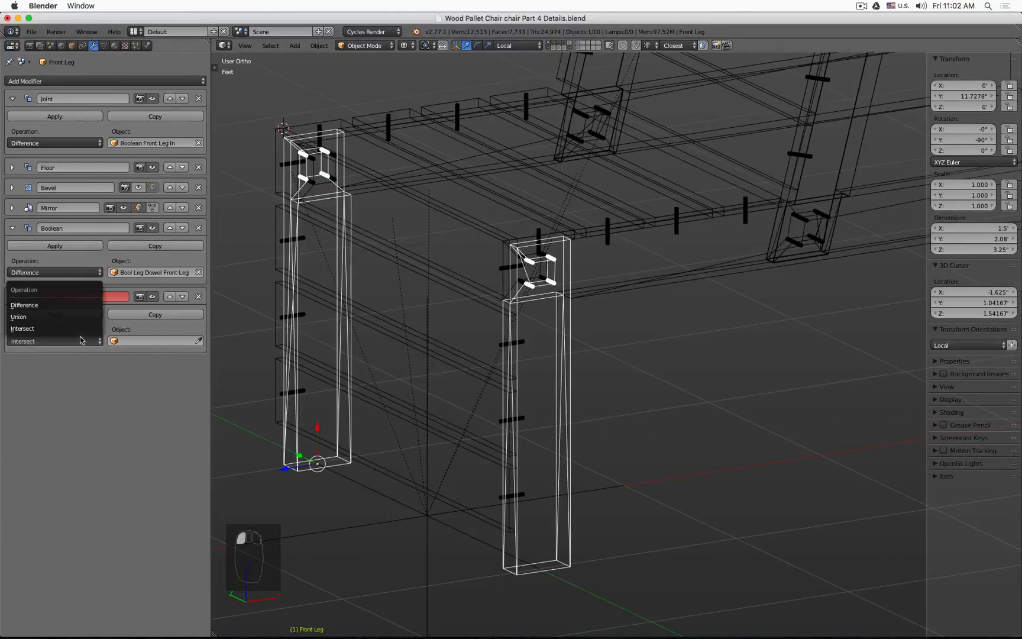
click(70, 306)
click(199, 340)
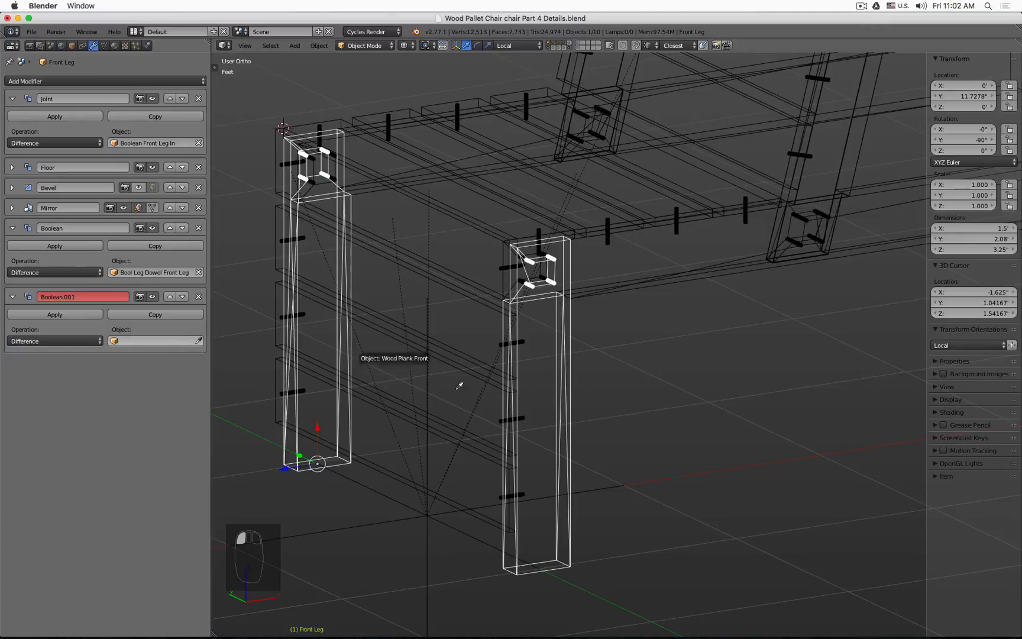
click(527, 417)
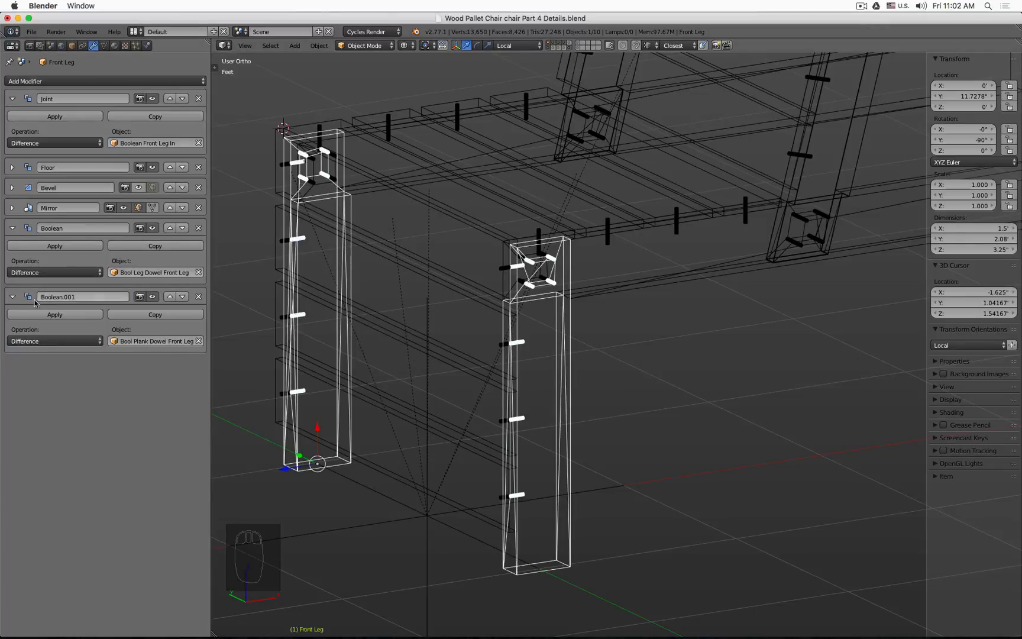
Step: Collapse the front leg's Boolean panels and try moving the Mirror modifier below them, then restore its order
click(12, 297)
click(12, 227)
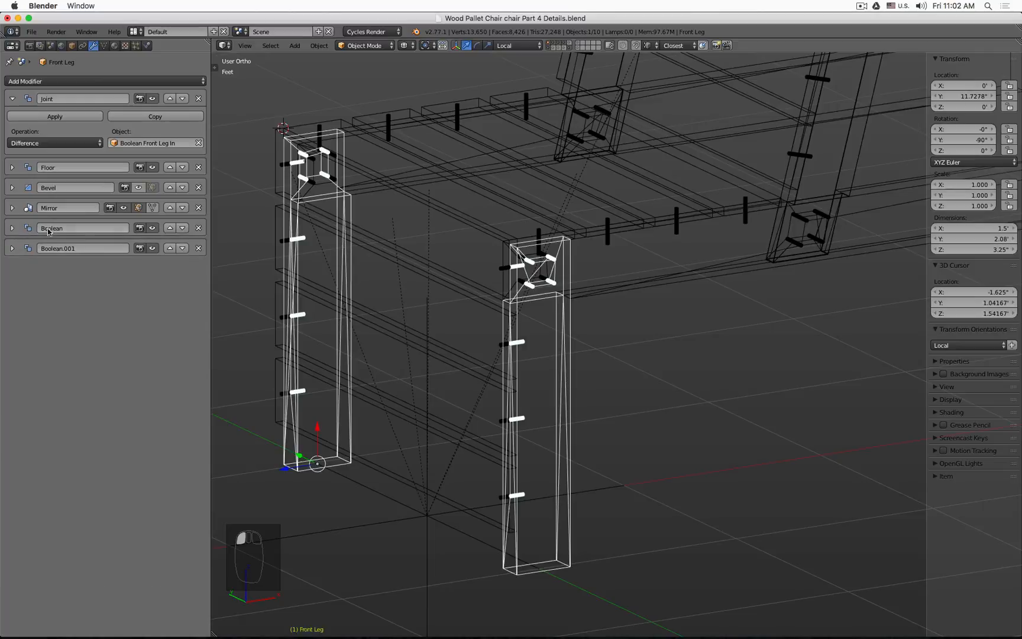
click(184, 208)
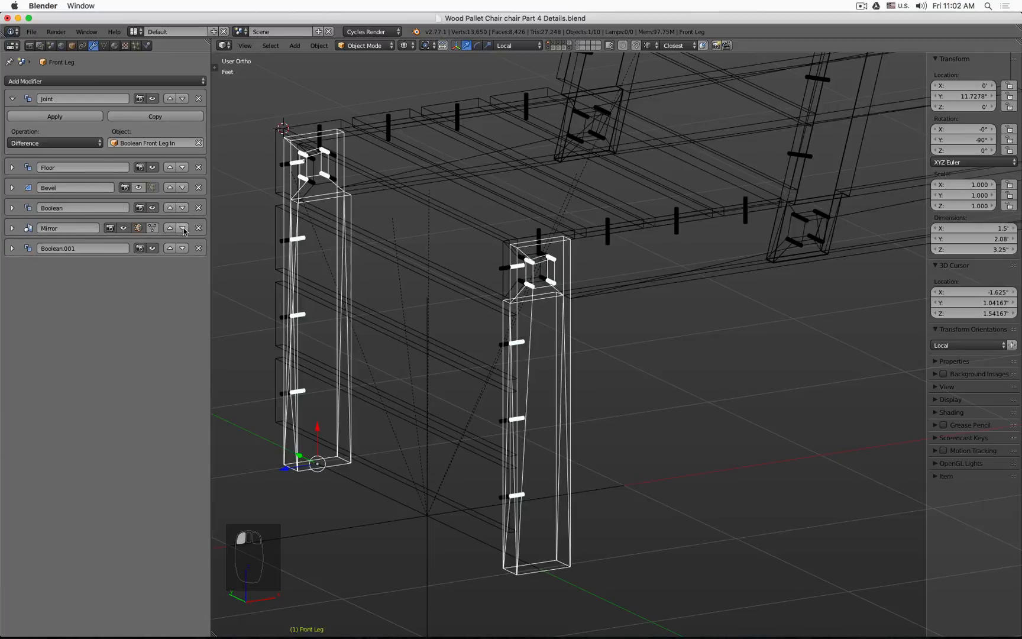
click(183, 228)
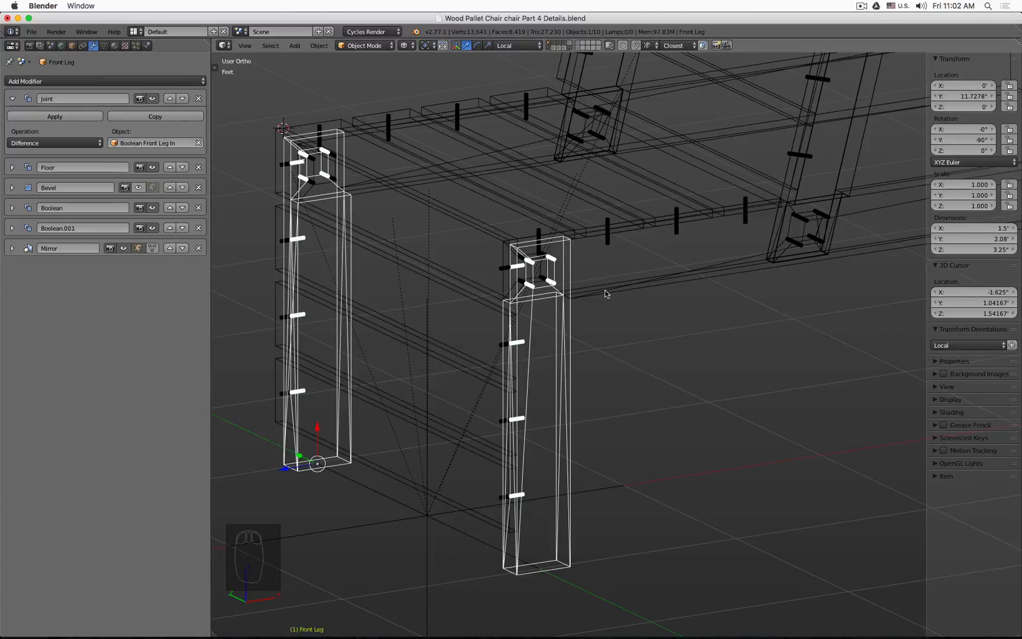
click(171, 248)
click(171, 228)
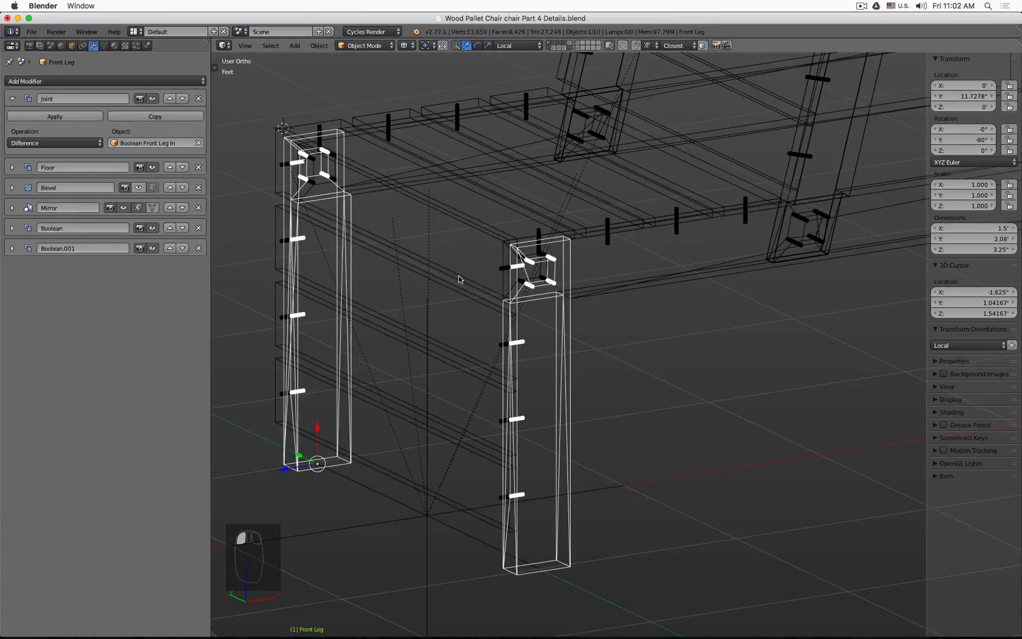
Step: Switch to solid shading and display only the legs' layer
scroll(628, 255, down, 4)
scroll(673, 242, up, 4)
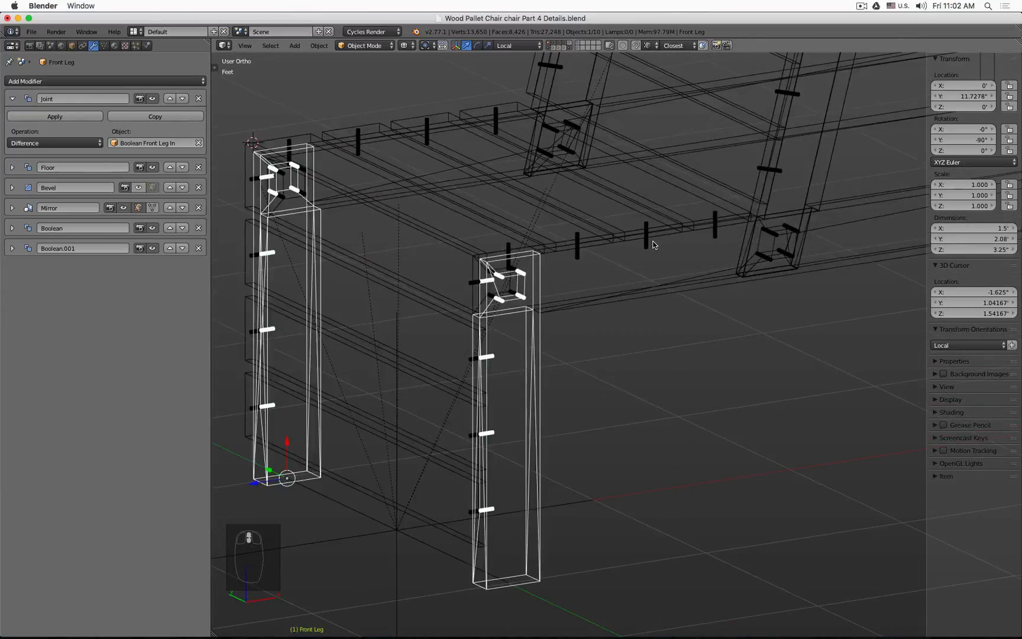
scroll(645, 240, down, 5)
key(z)
middle_drag(645, 240, 615, 63)
click(571, 48)
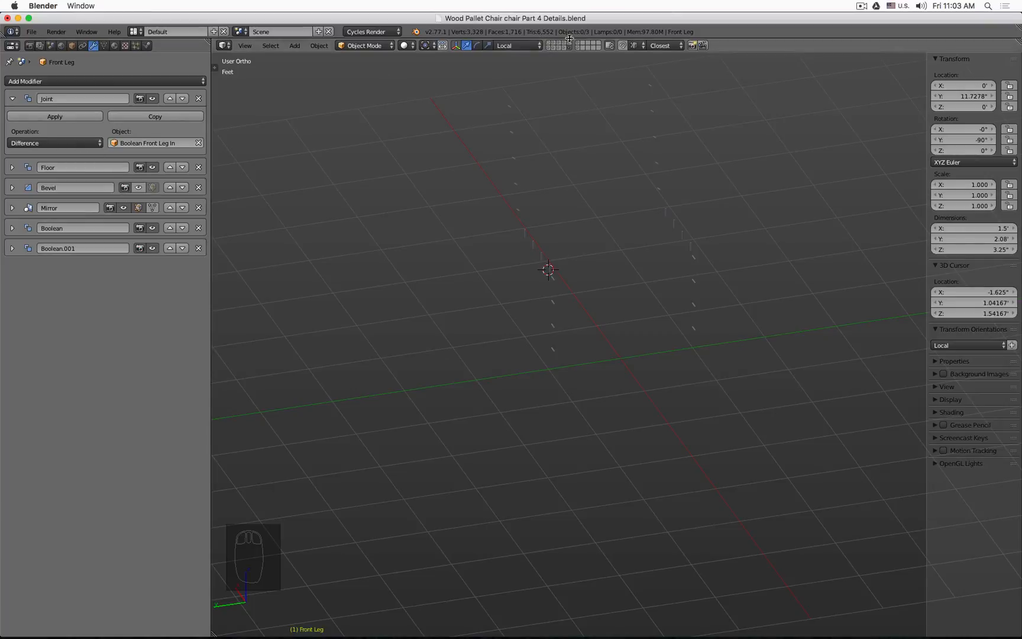
click(549, 48)
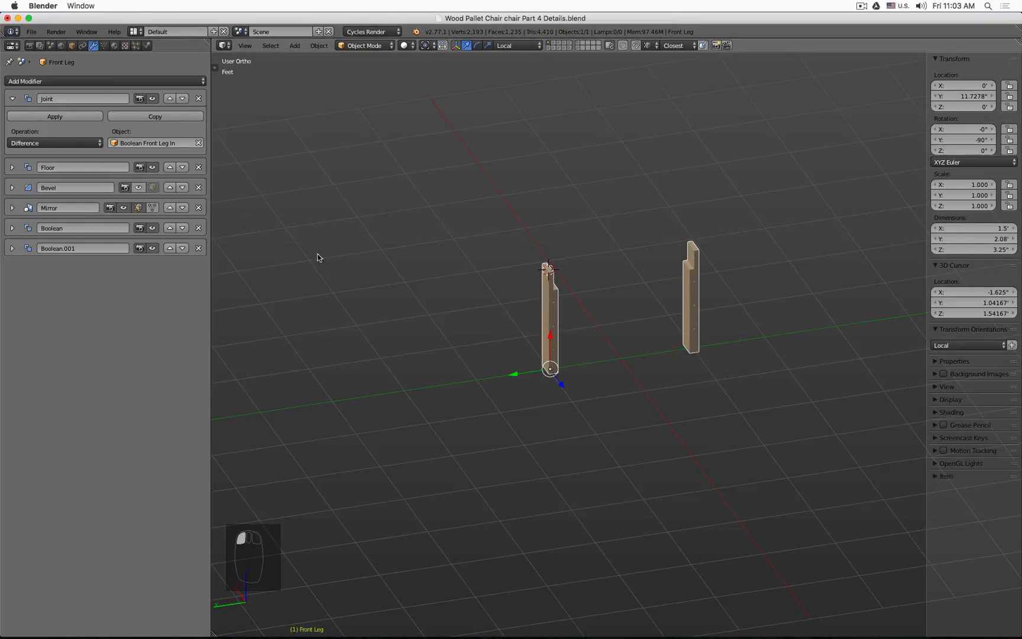
Step: Inspect the dowel holes on the front and back legs from several angles
key(Tab)
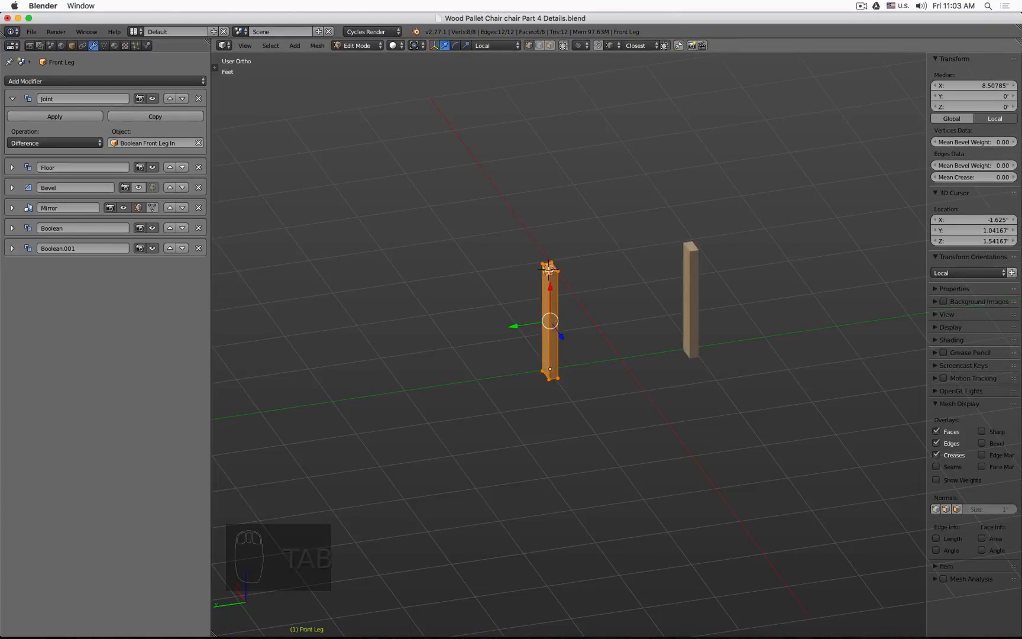
key(Tab)
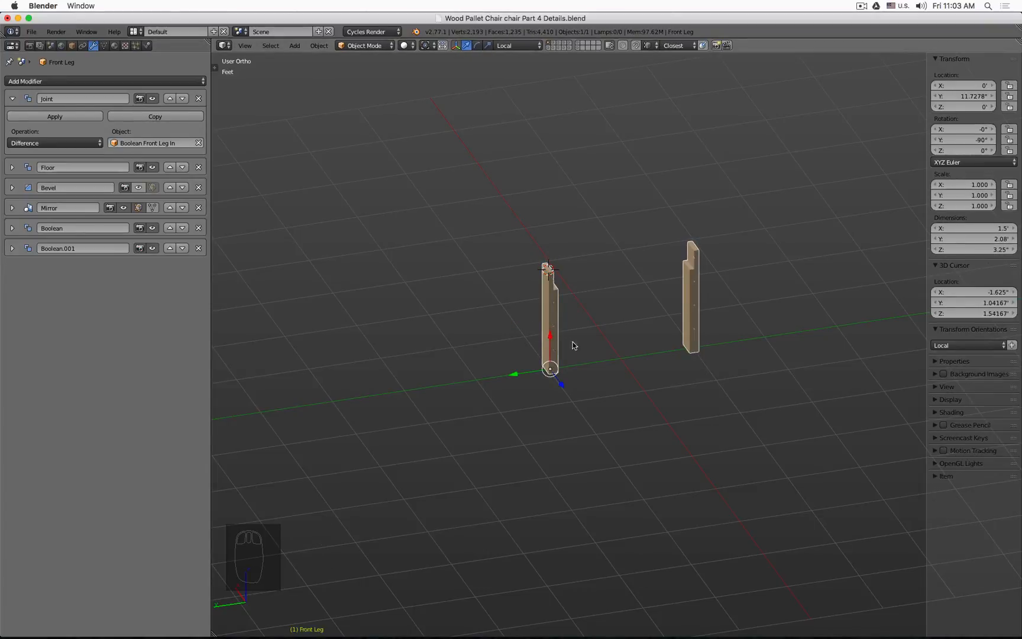
middle_drag(573, 346, 531, 321)
scroll(685, 244, up, 8)
middle_drag(685, 245, 642, 249)
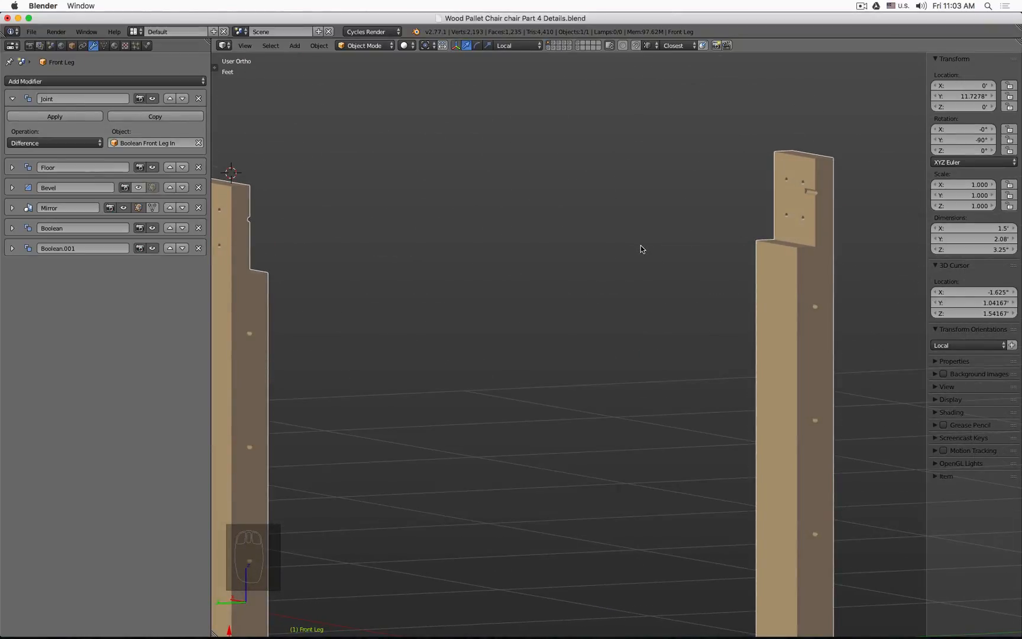
scroll(814, 227, down, 5)
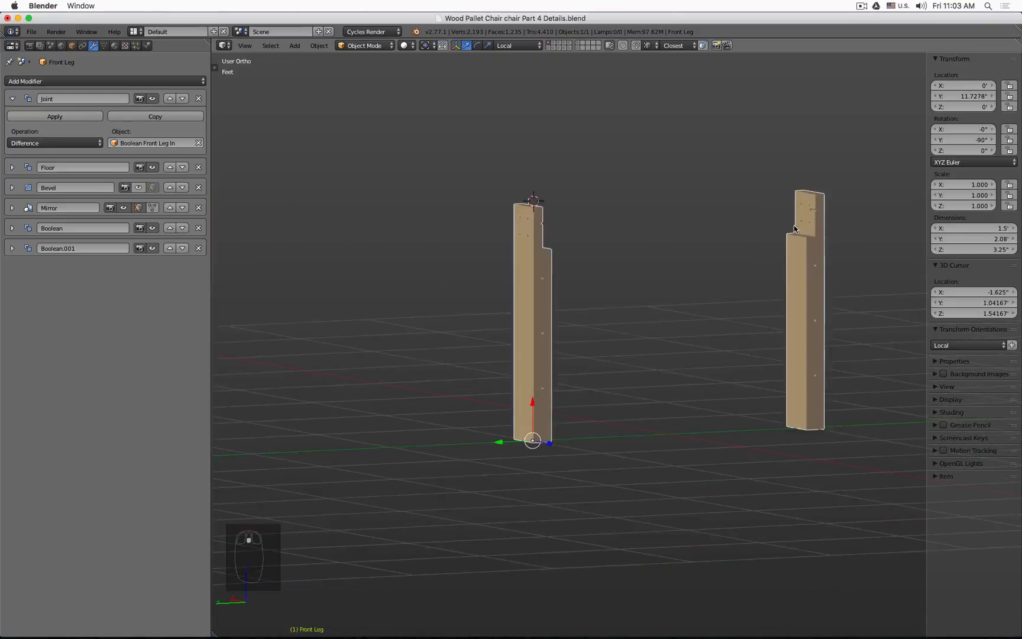
middle_drag(793, 224, 554, 169)
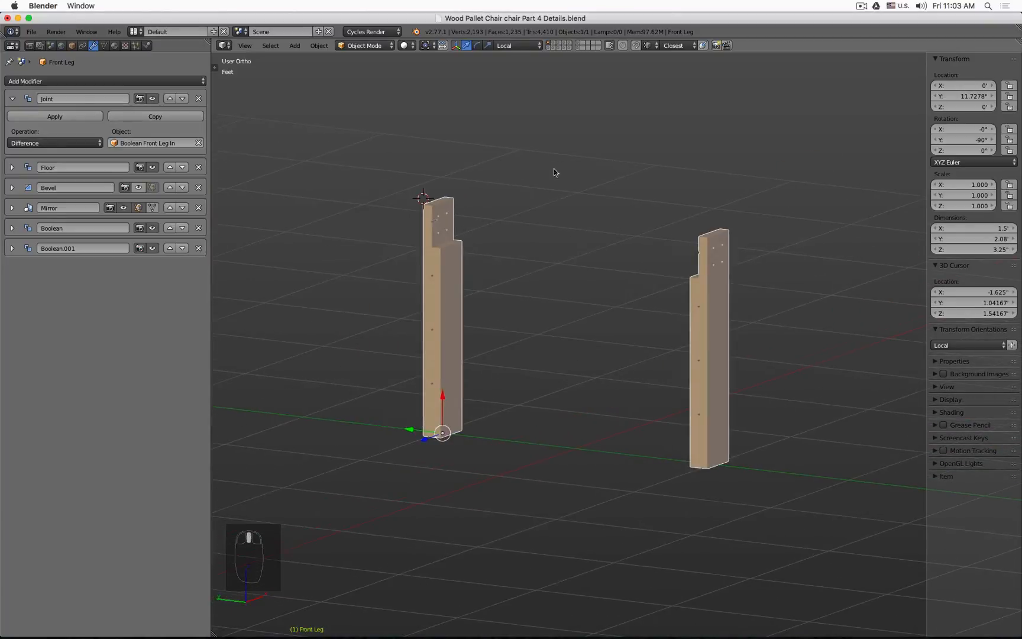
Step: Display the layers holding the front, seat and backrest planks together in the viewport
click(555, 46)
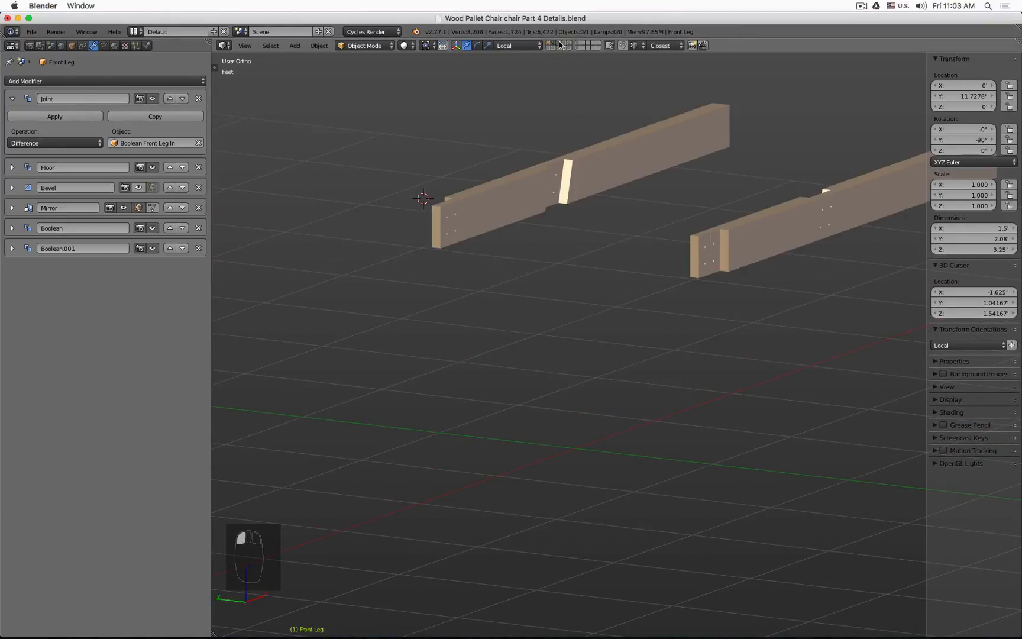
click(560, 43)
click(563, 45)
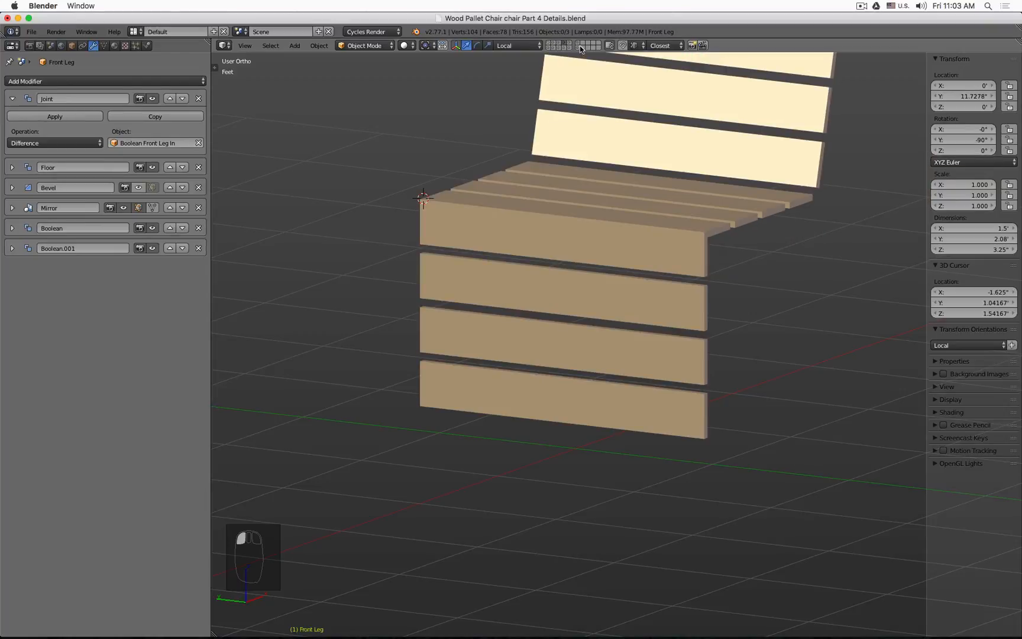
shift+click(578, 48)
shift+click(578, 48)
shift+click(568, 47)
scroll(572, 186, down, 2)
middle_drag(574, 201, 566, 221)
Step: Add a Difference Boolean modifier to the front plank using Bool Plank Dowel Front Leg as its object
click(524, 233)
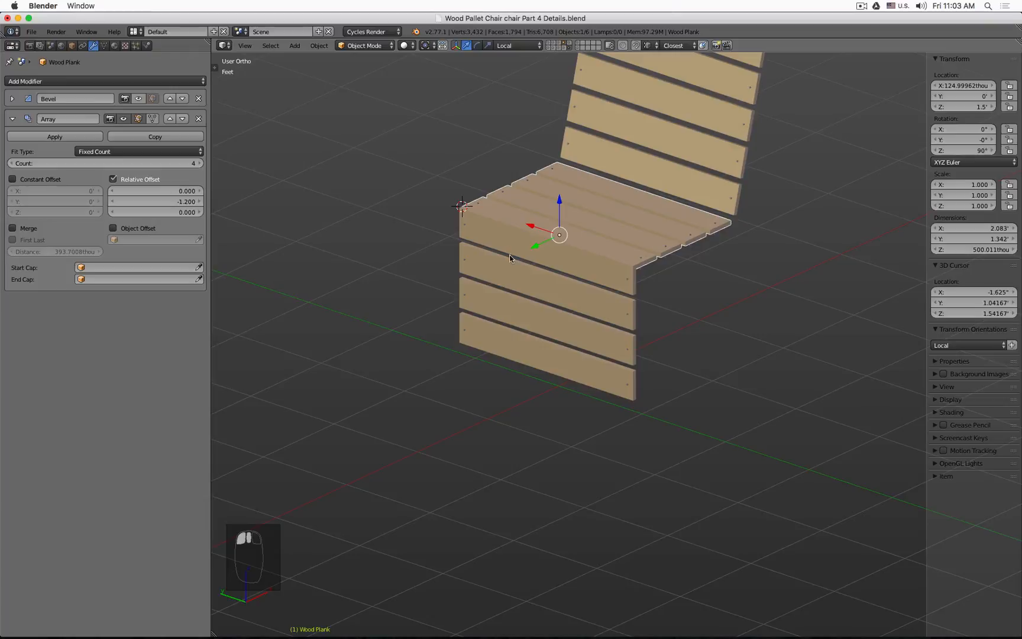
click(524, 233)
click(107, 79)
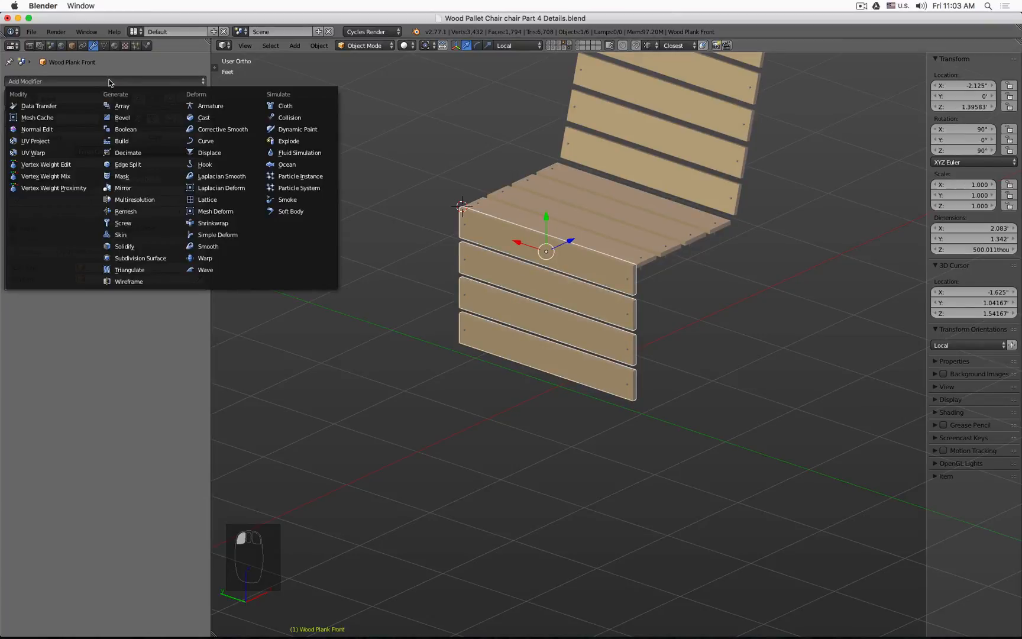
click(142, 128)
click(68, 349)
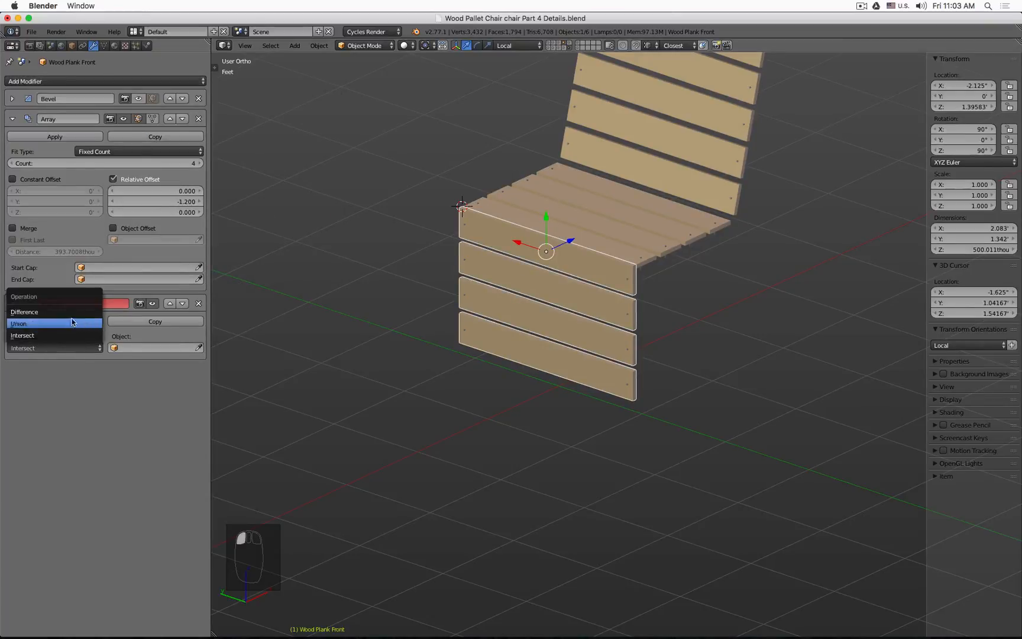
click(59, 311)
click(198, 347)
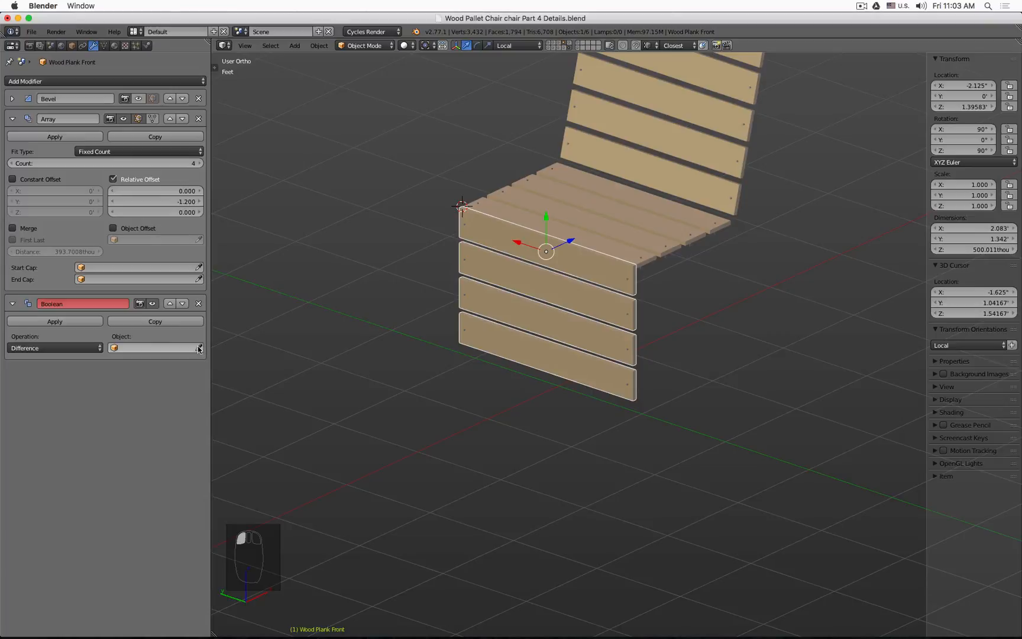
click(471, 294)
Step: Add a Difference Boolean modifier to the seat plank using Bool Plank Dowel Back Leg as its object
shift+middle_drag(570, 208, 486, 264)
right_click(486, 263)
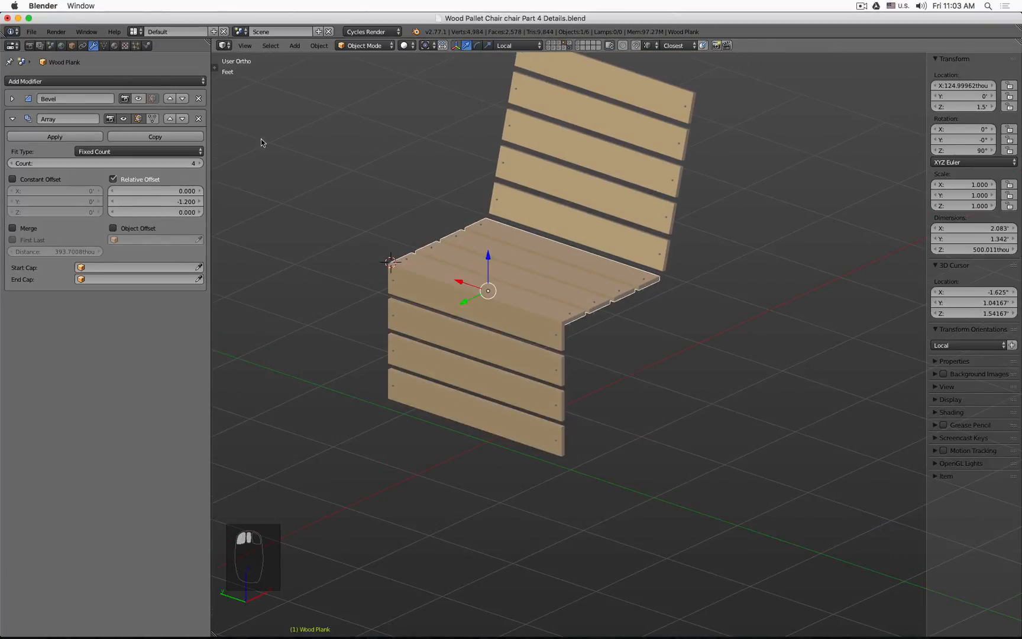
click(107, 81)
click(142, 128)
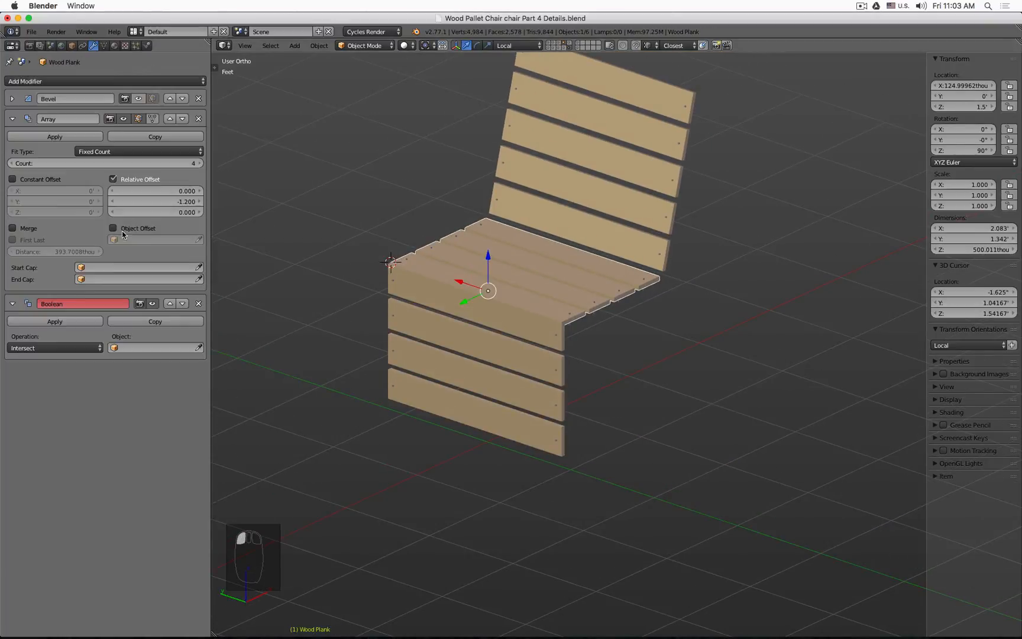
click(65, 348)
click(68, 348)
click(69, 311)
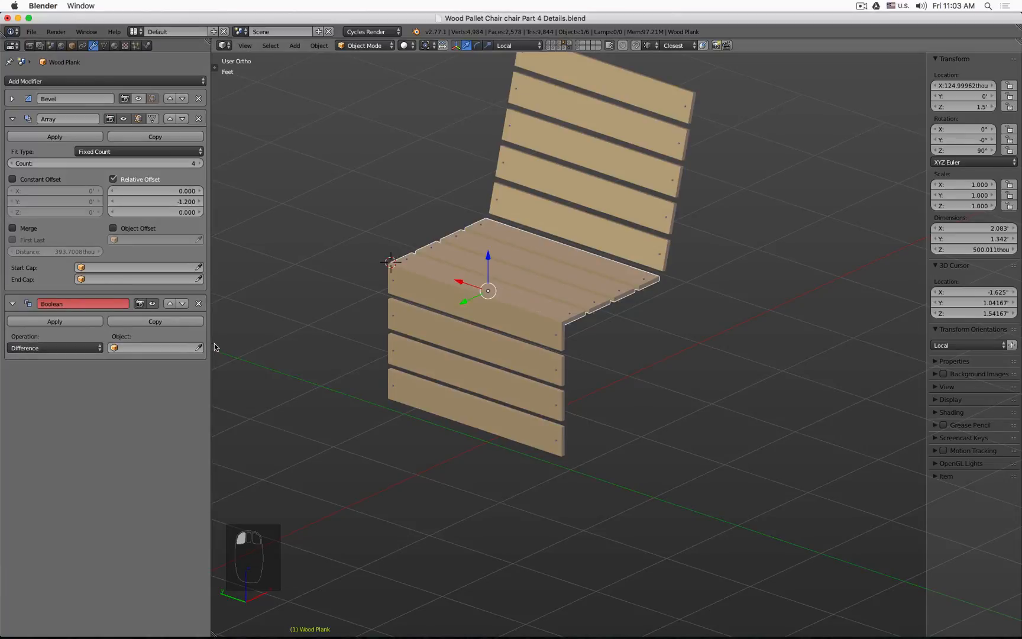
click(199, 347)
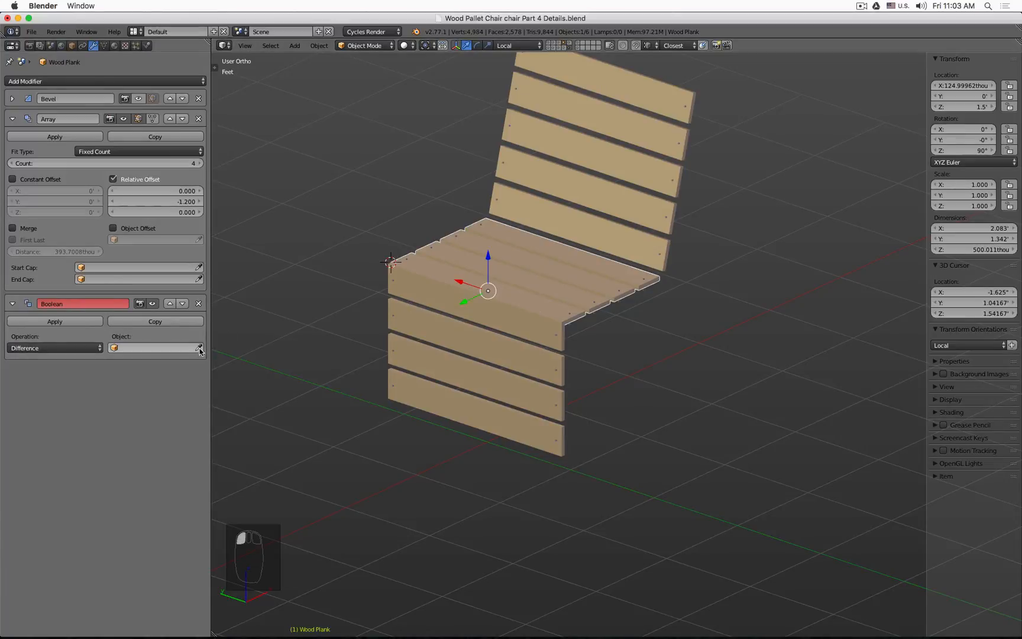
Step: Add a Difference Boolean modifier to the backrest plank using Bool Plank Dowel Backrest as its object
right_click(623, 223)
click(130, 81)
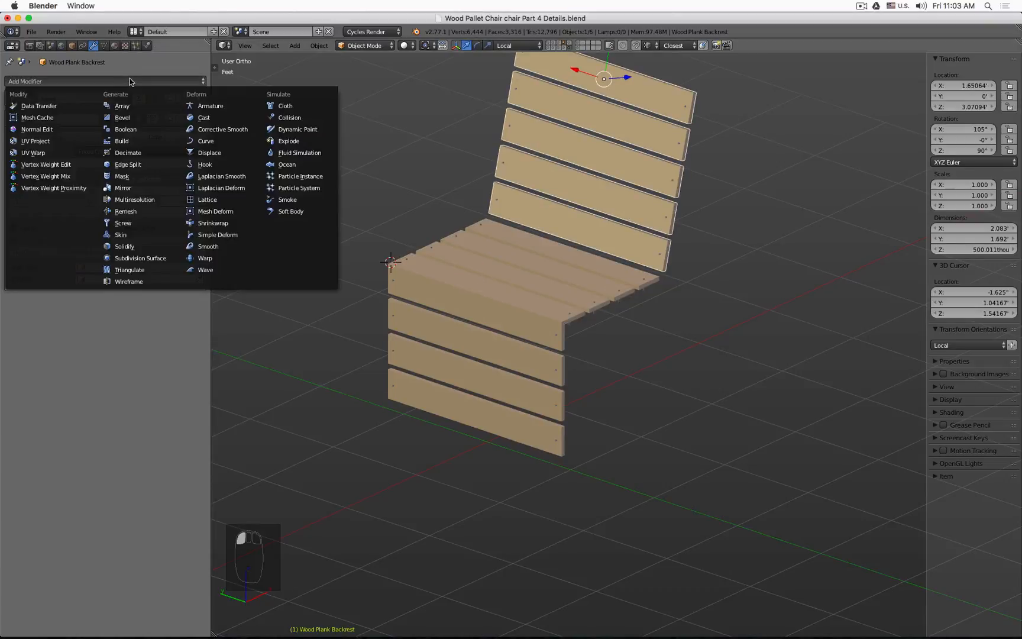
click(135, 130)
click(53, 348)
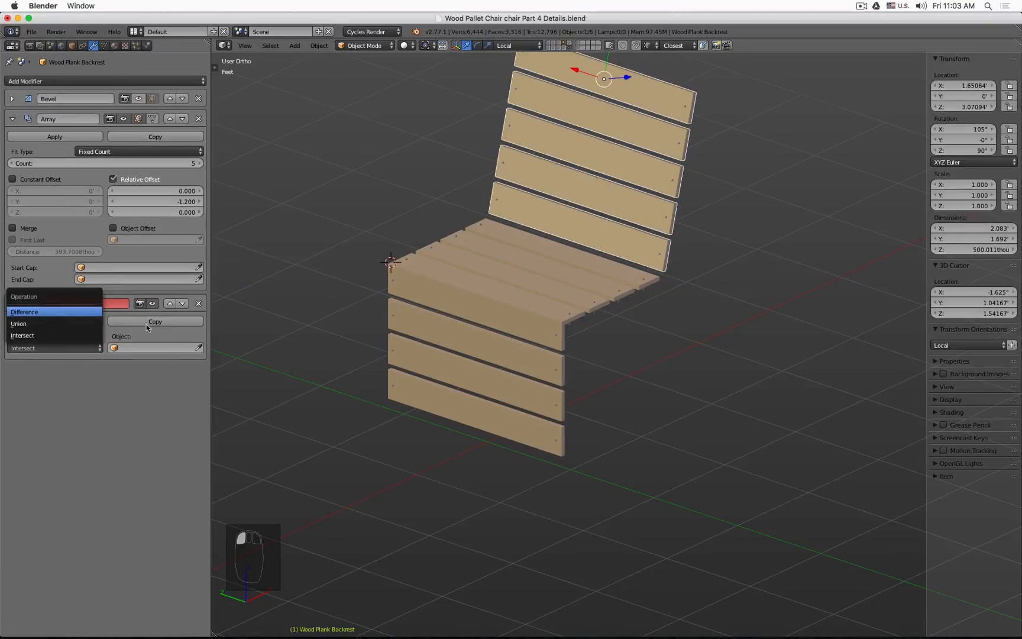
click(58, 312)
click(198, 347)
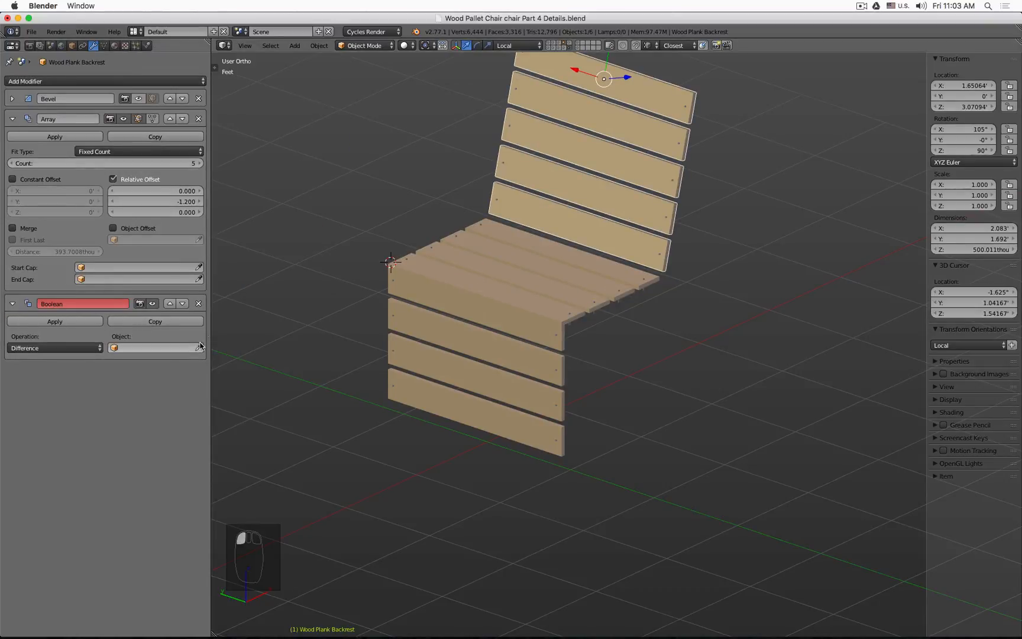
click(667, 222)
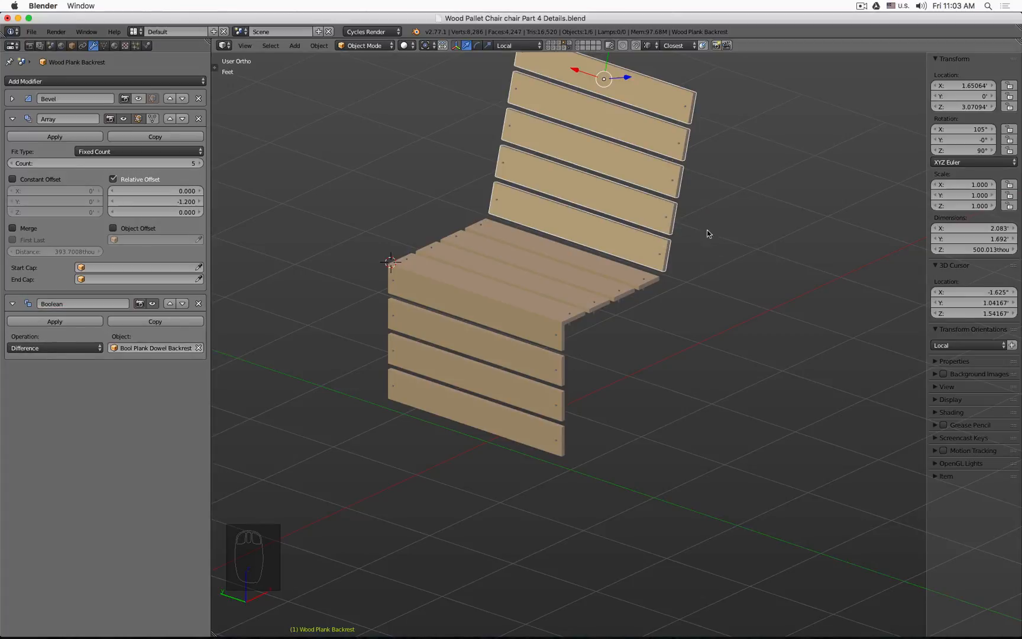
Step: Inspect the planks' dowel holes in wireframe and from the front view
shift+click(570, 47)
middle_drag(568, 212, 604, 220)
scroll(679, 224, up, 5)
key(z)
scroll(679, 225, down, 6)
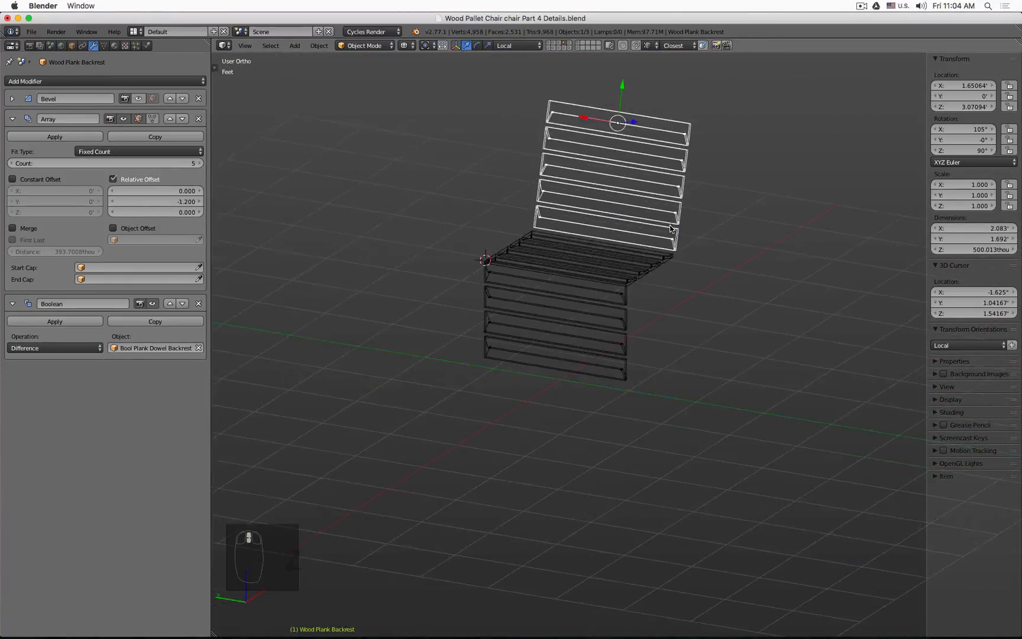
middle_drag(678, 224, 604, 230)
key(KP_1)
key(z)
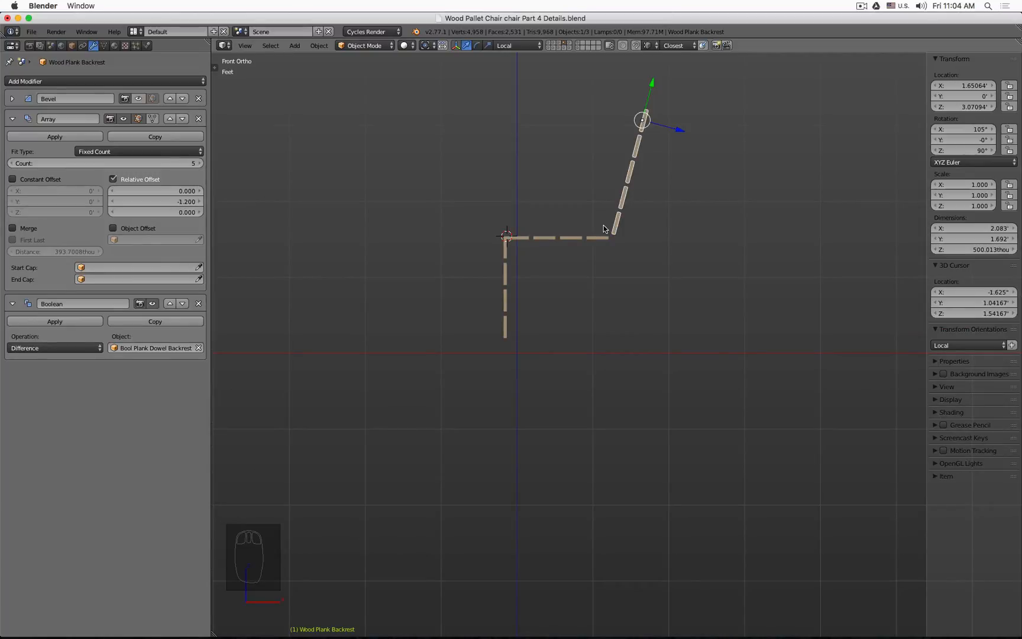
Step: Make linked duplicates of all the dowel cutters and move the copies to layer 6
click(569, 45)
scroll(612, 224, up, 4)
scroll(611, 223, down, 3)
key(a)
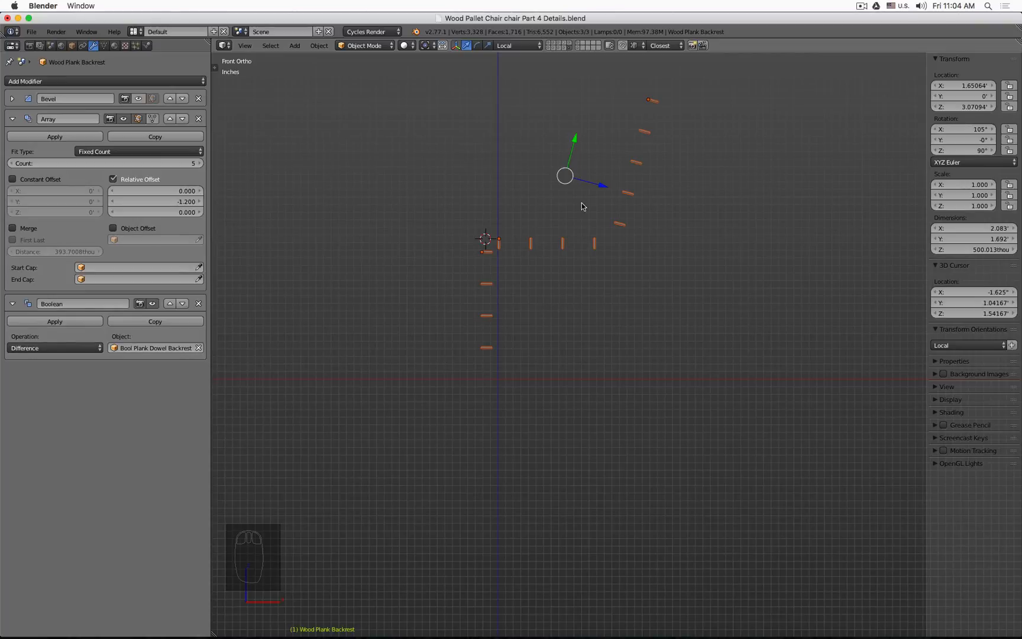
key(alt+d)
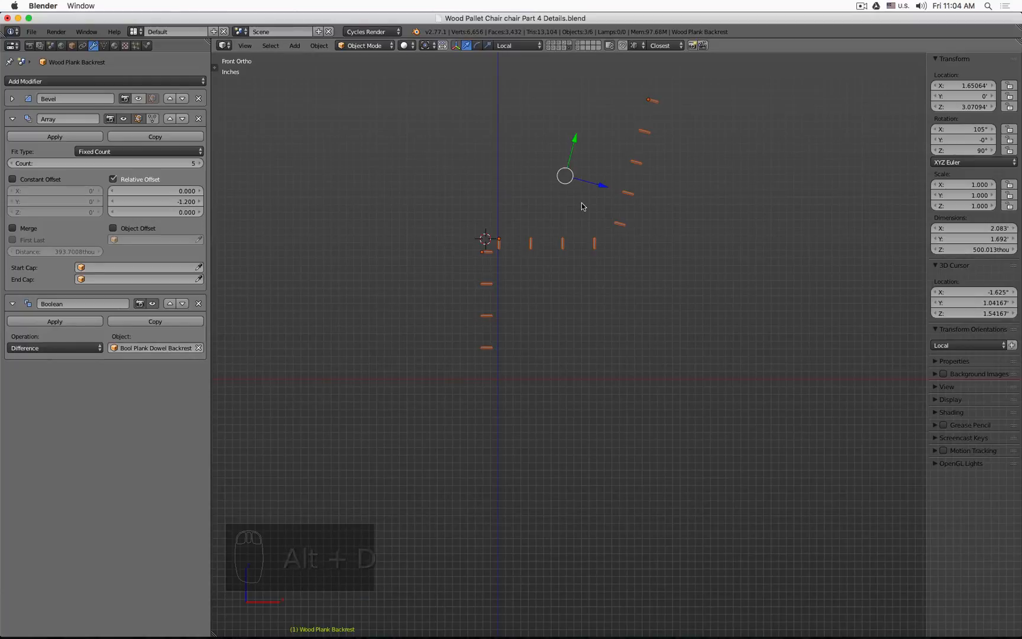
right_click(582, 207)
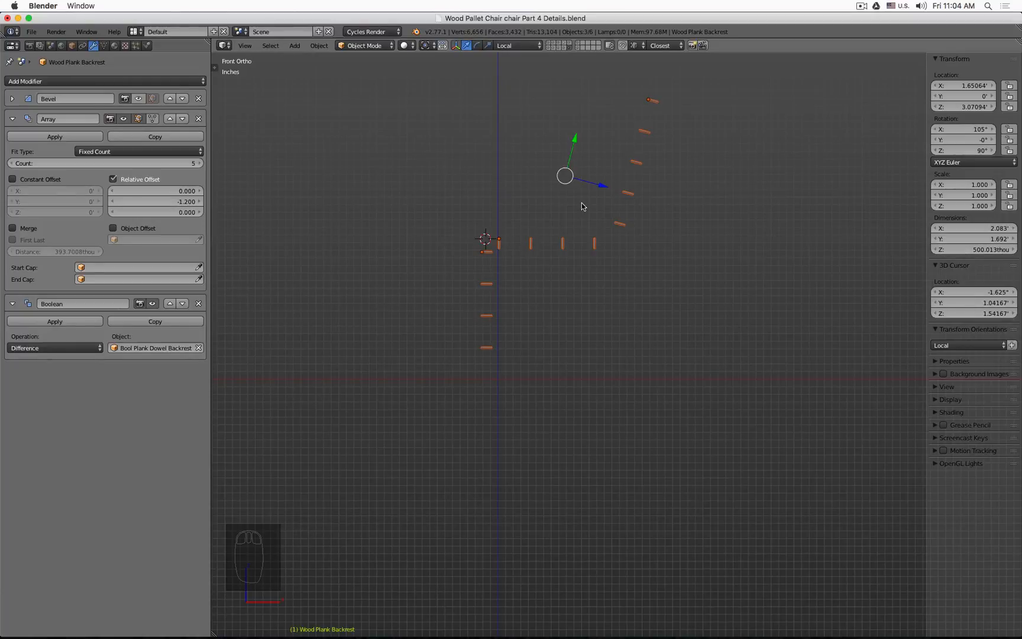
key(m)
key(6)
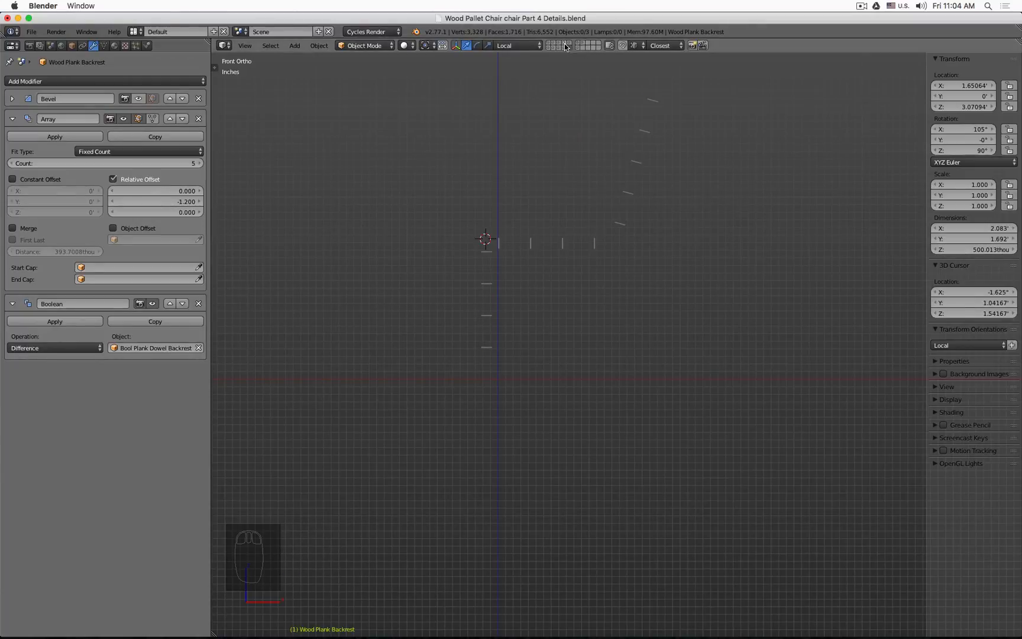
Step: Inspect the dowel cutters passing through the planks in wireframe front view
shift+click(565, 47)
scroll(636, 189, up, 6)
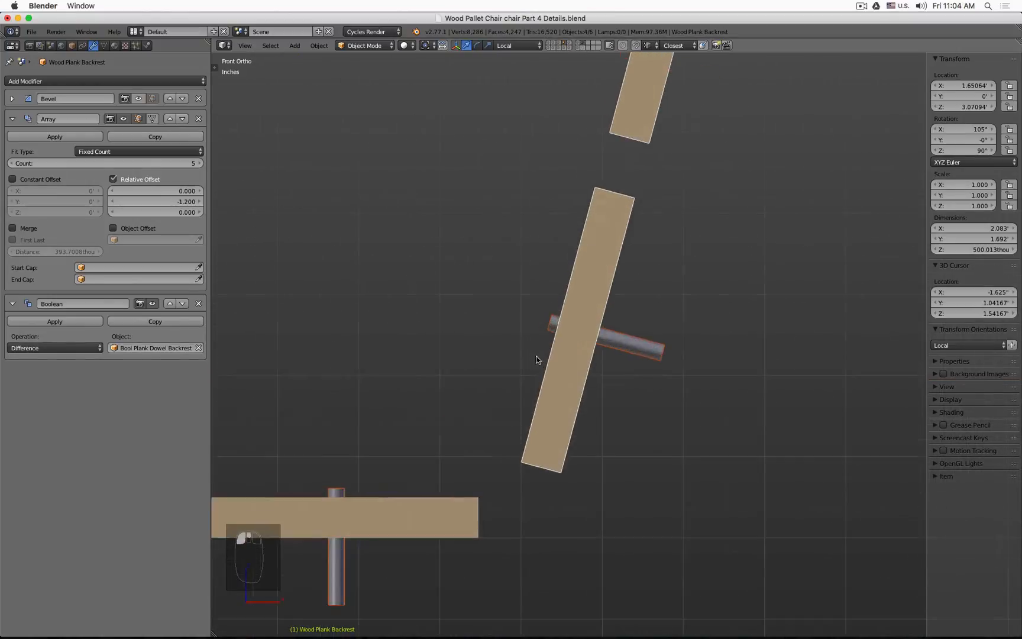
key(z)
scroll(553, 343, down, 6)
scroll(566, 327, up, 6)
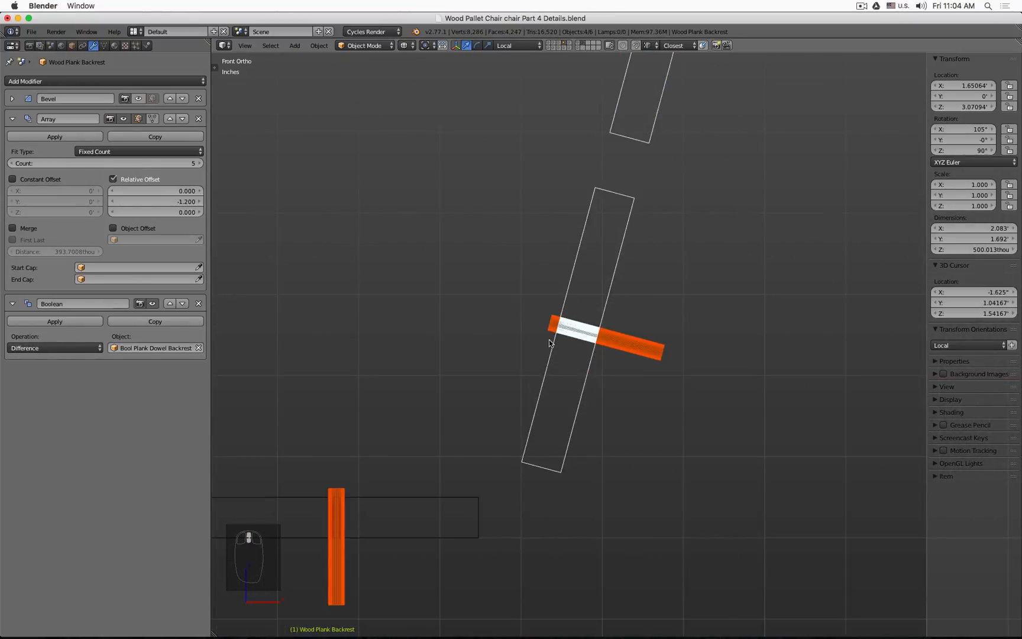
scroll(556, 331, down, 6)
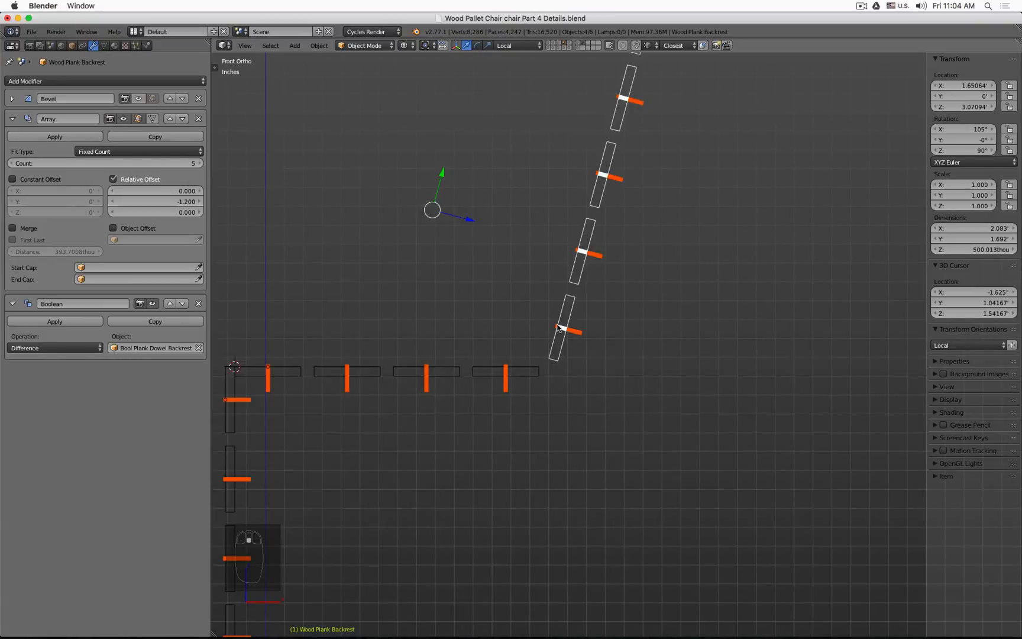
shift+middle_drag(358, 323, 632, 211)
scroll(557, 284, up, 6)
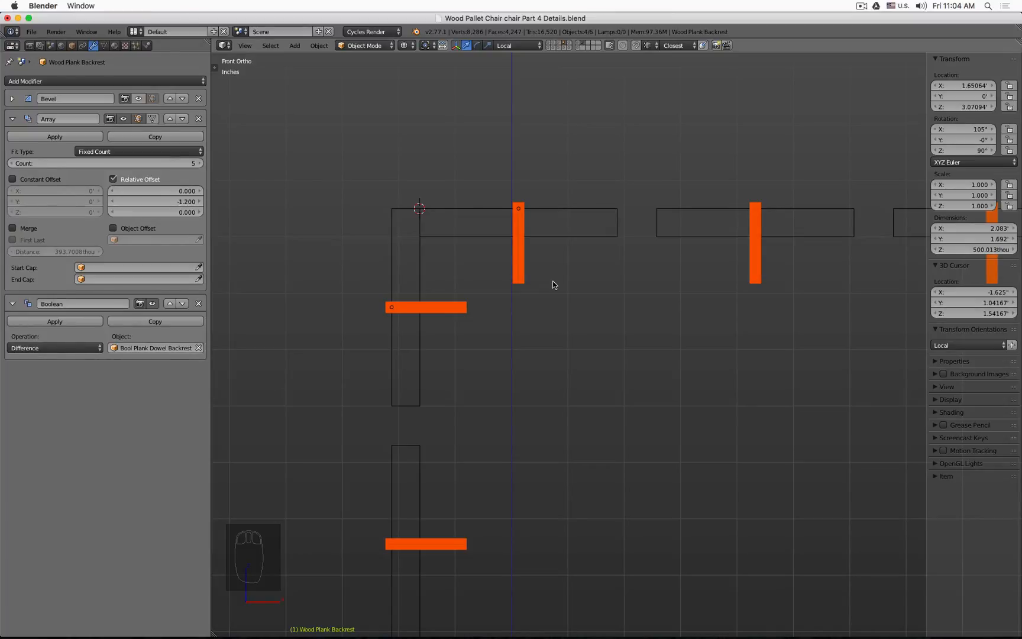
Step: Snap the 3D cursor to the world center
key(z)
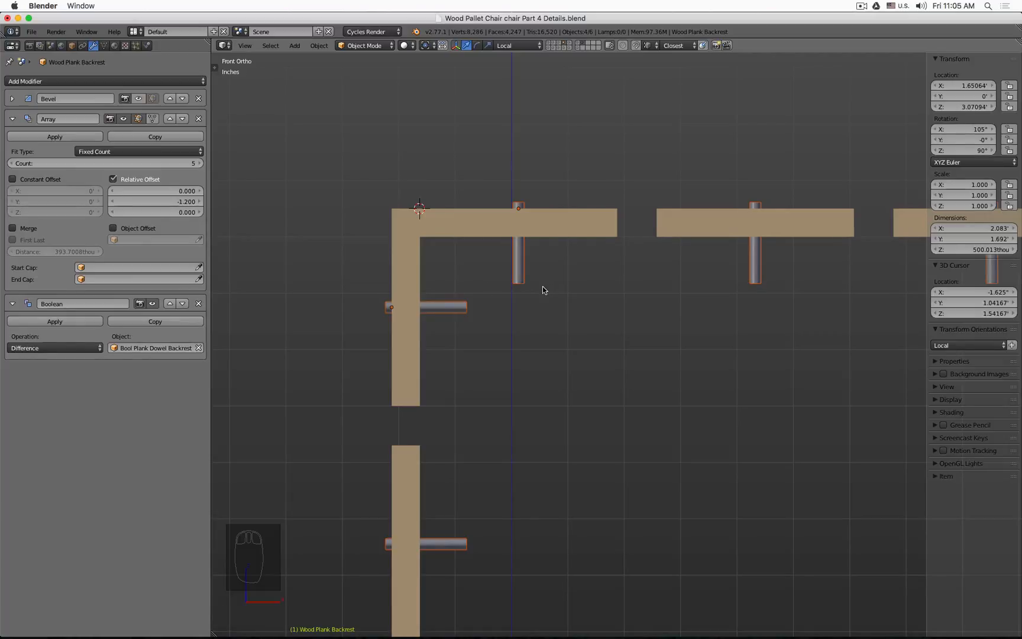
key(z)
scroll(542, 288, down, 4)
middle_drag(542, 287, 531, 370)
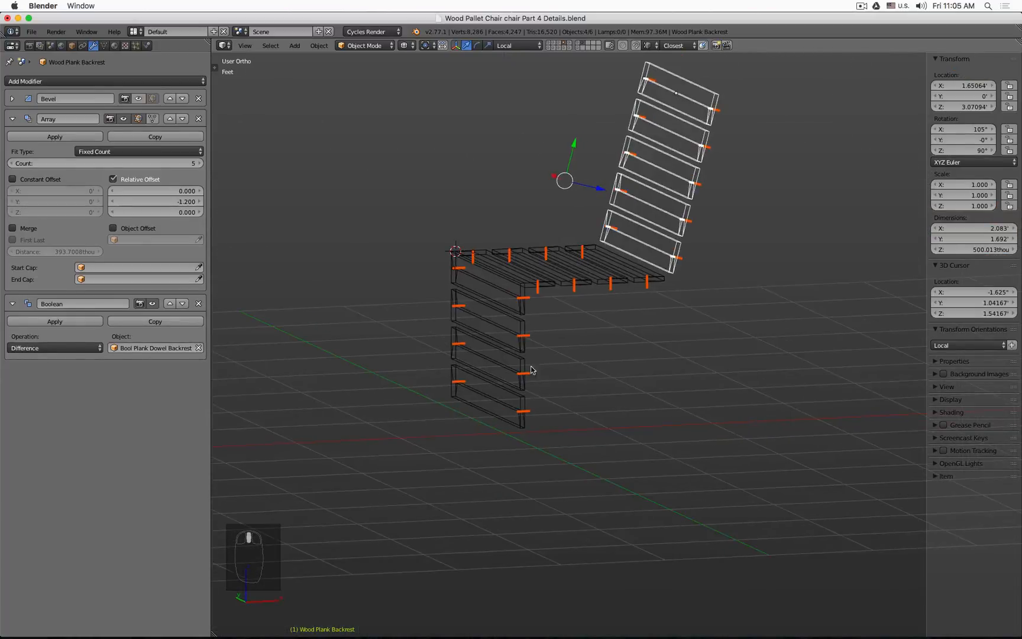
scroll(529, 403, up, 4)
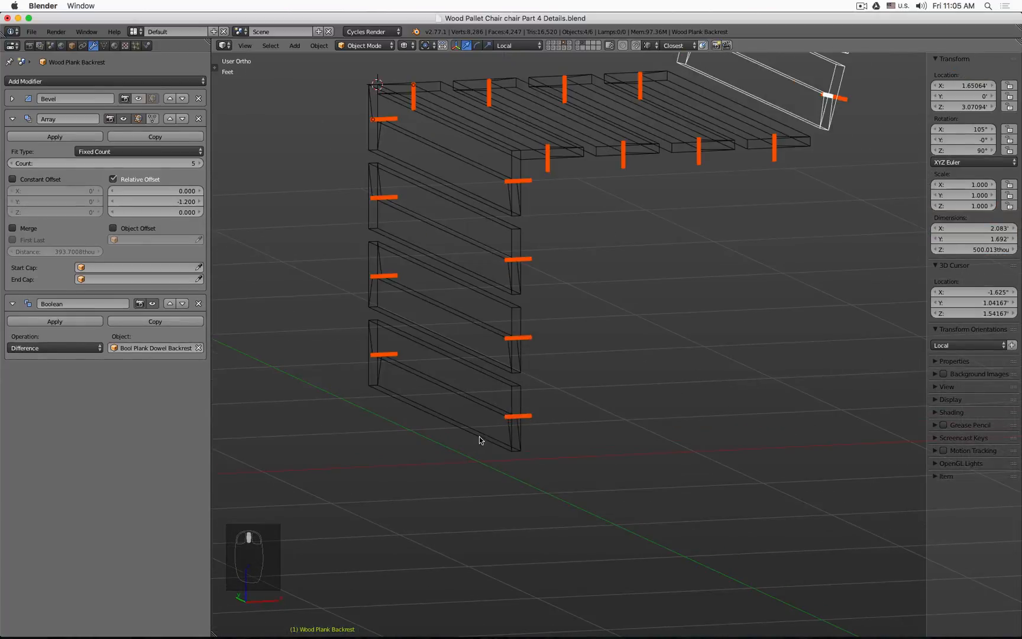
click(427, 417)
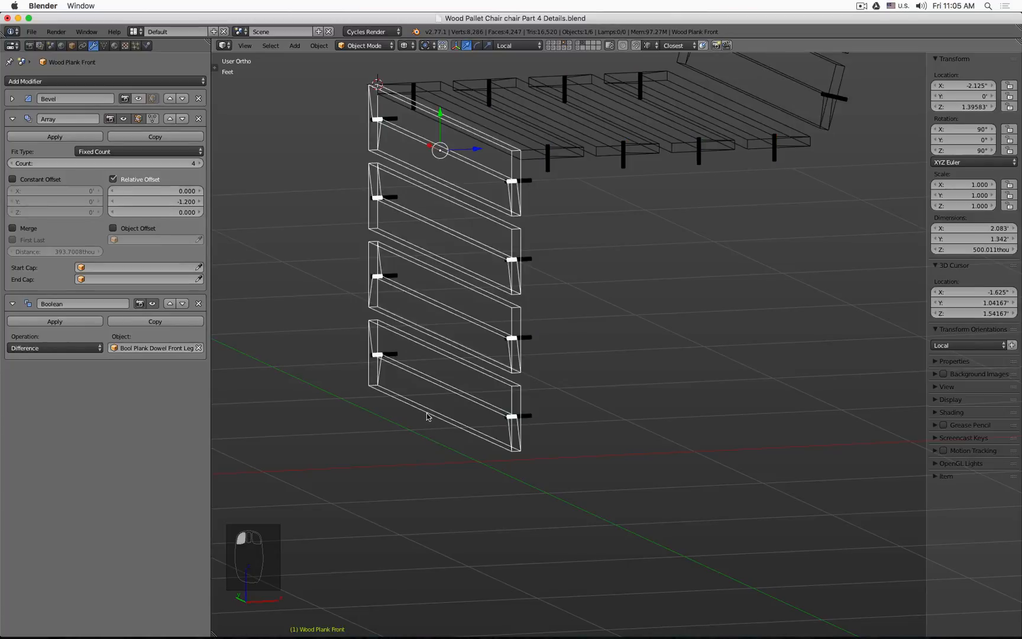
key(Tab)
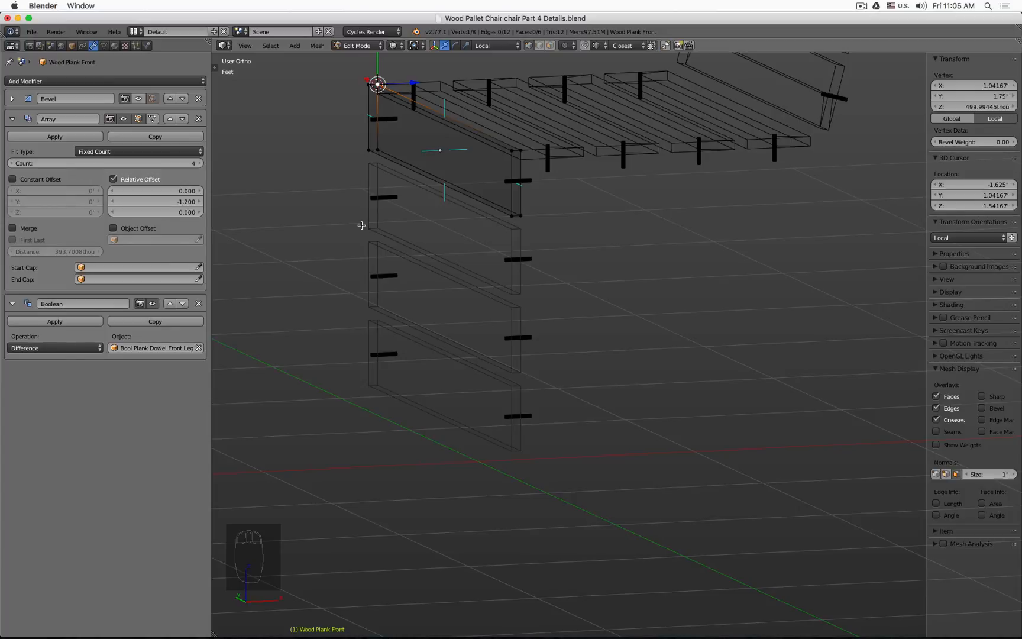
key(Tab)
key(shift+s)
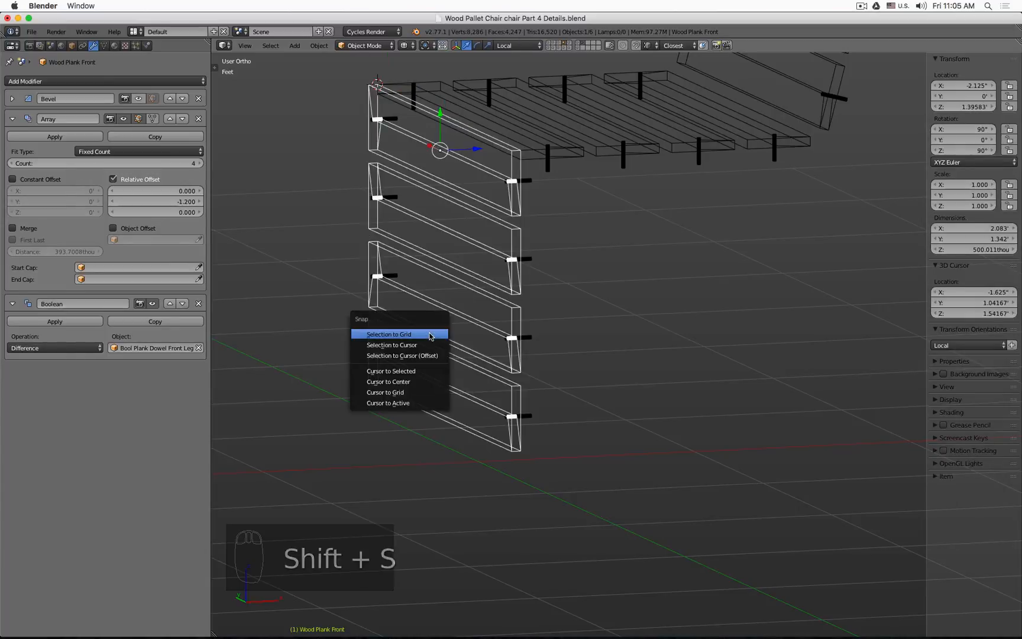
click(425, 381)
Step: Add a plane mesh at the world center
key(shift+a)
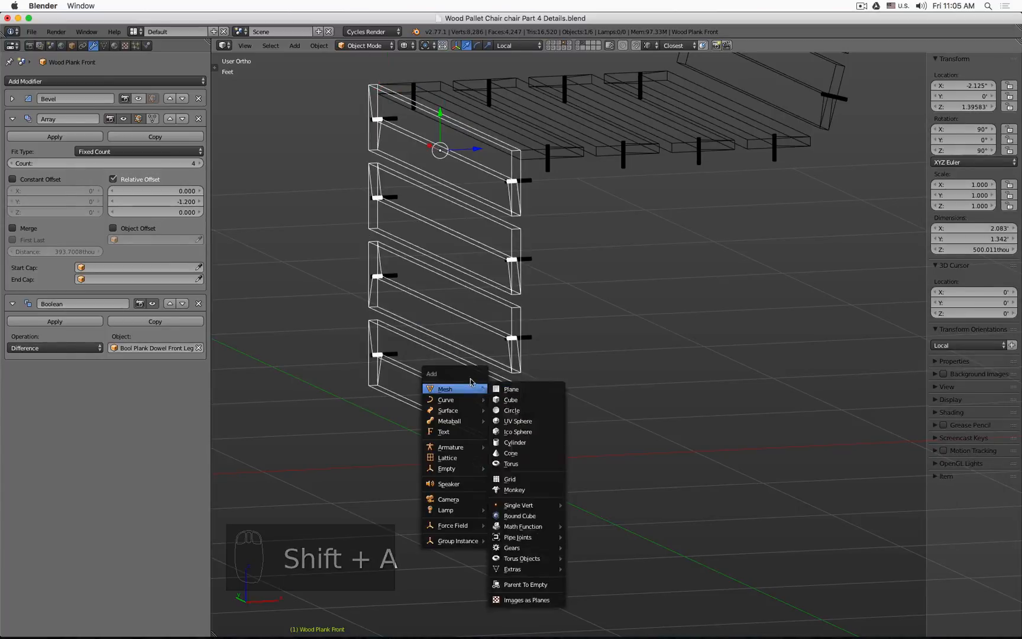
click(509, 389)
scroll(497, 387, down, 2)
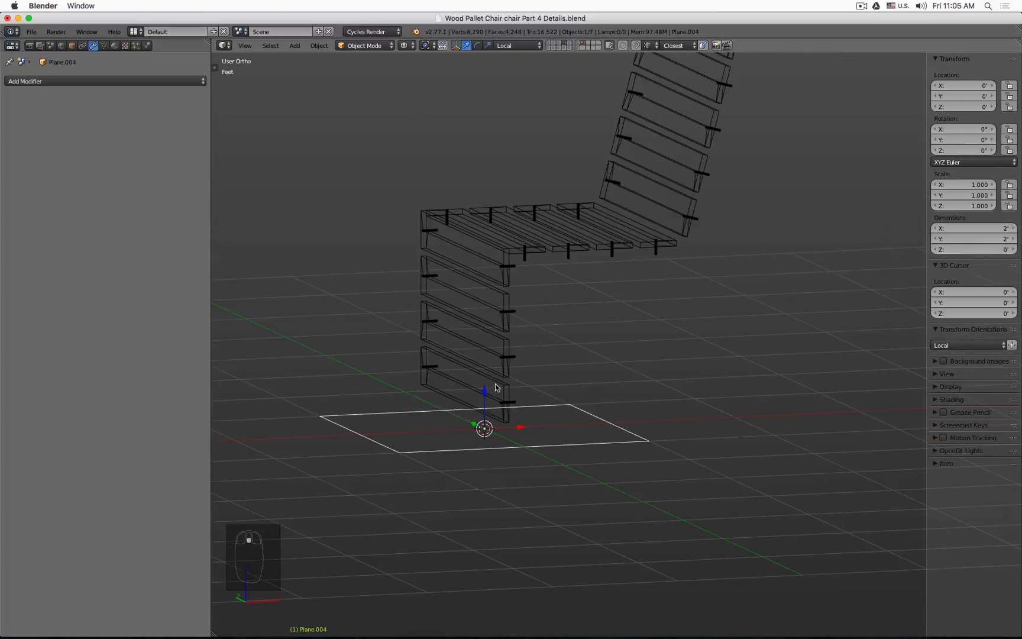
mouse_move(566, 408)
middle_down()
mouse_move(558, 404)
mouse_move(636, 427)
mouse_move(561, 422)
middle_up()
Step: In Edit Mode, move the plane's two right-side vertices along X to the chair's front, then raise them 2.4 inches along Z
key(Tab)
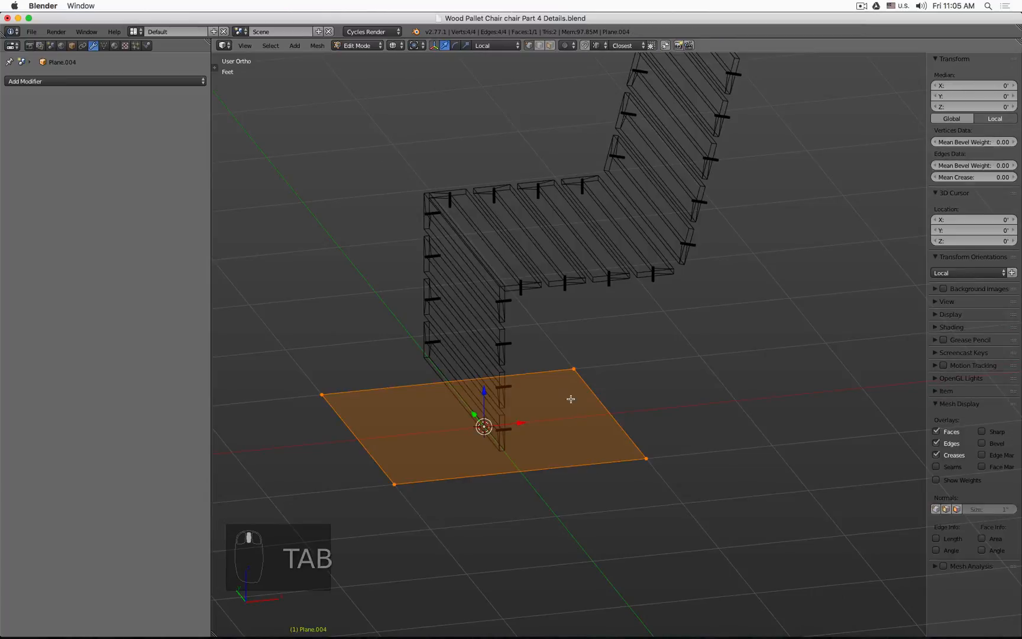
right_click(571, 384)
shift+right_click(644, 459)
key(g)
key(x)
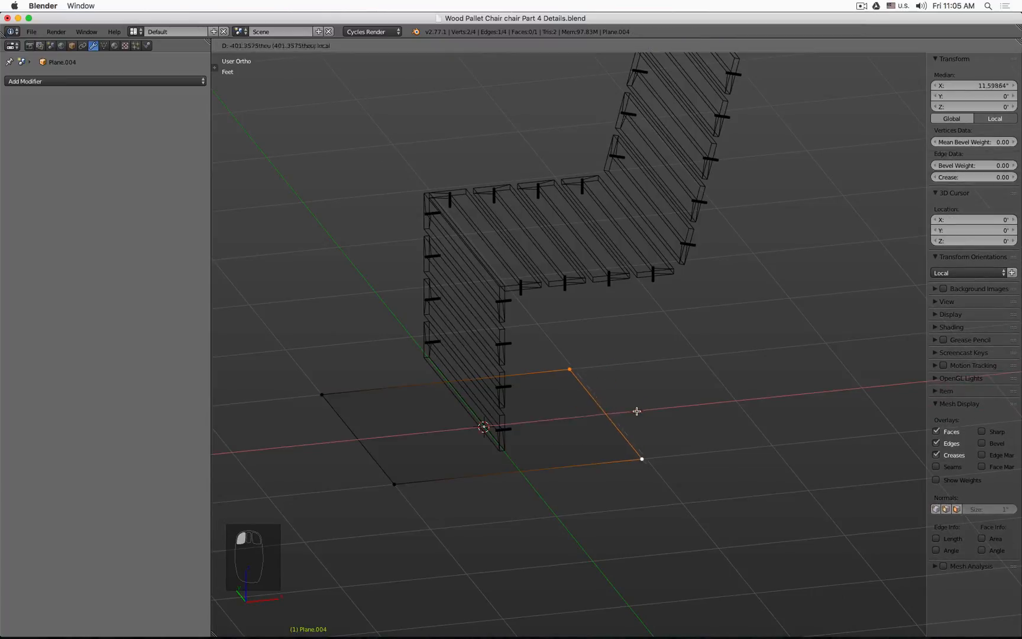
click(495, 455)
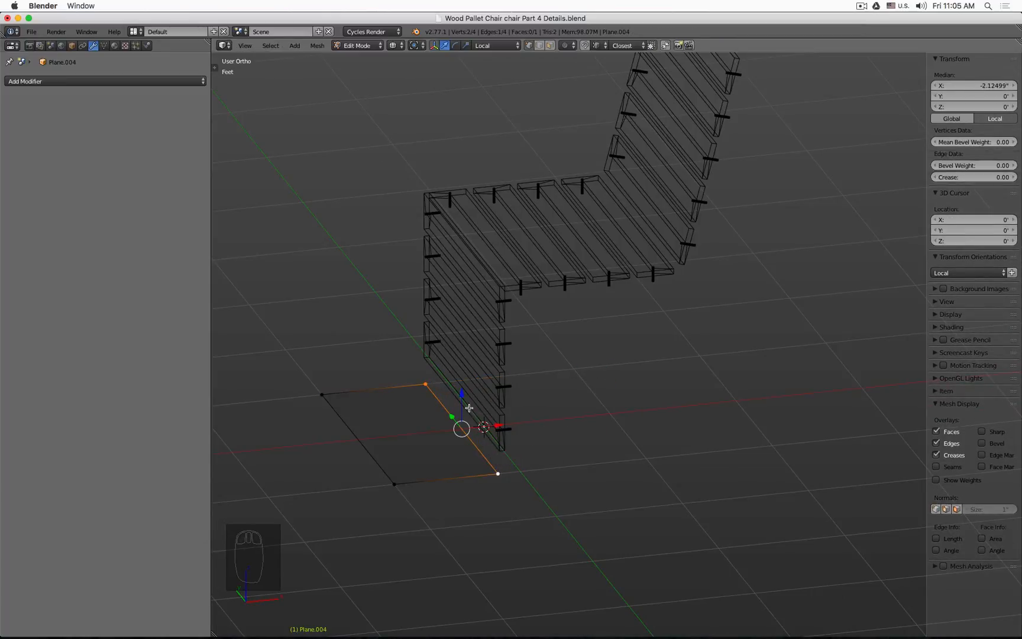
key(g)
key(z)
click(499, 452)
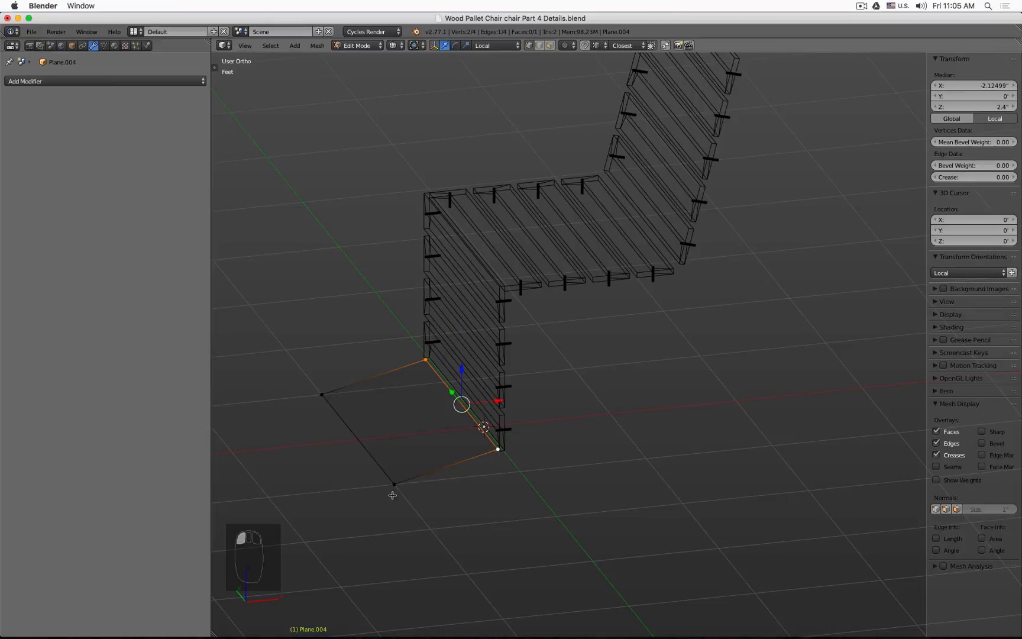
Step: Delete the plane's other two vertices and extrude the remaining edge up along Z to the seat top
right_click(395, 483)
shift+right_click(315, 402)
key(x)
key(a)
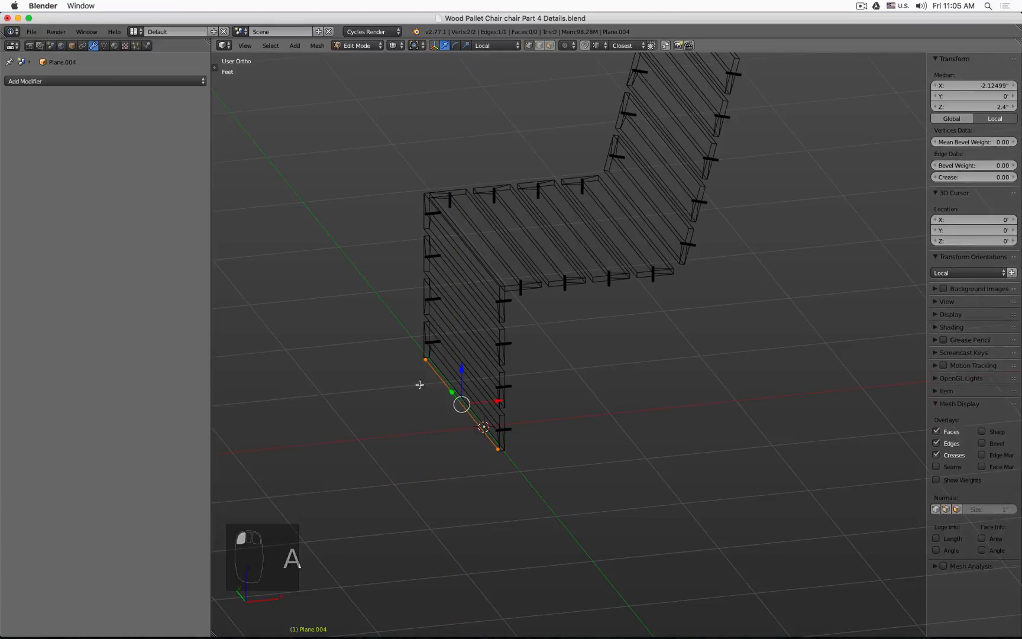
key(e)
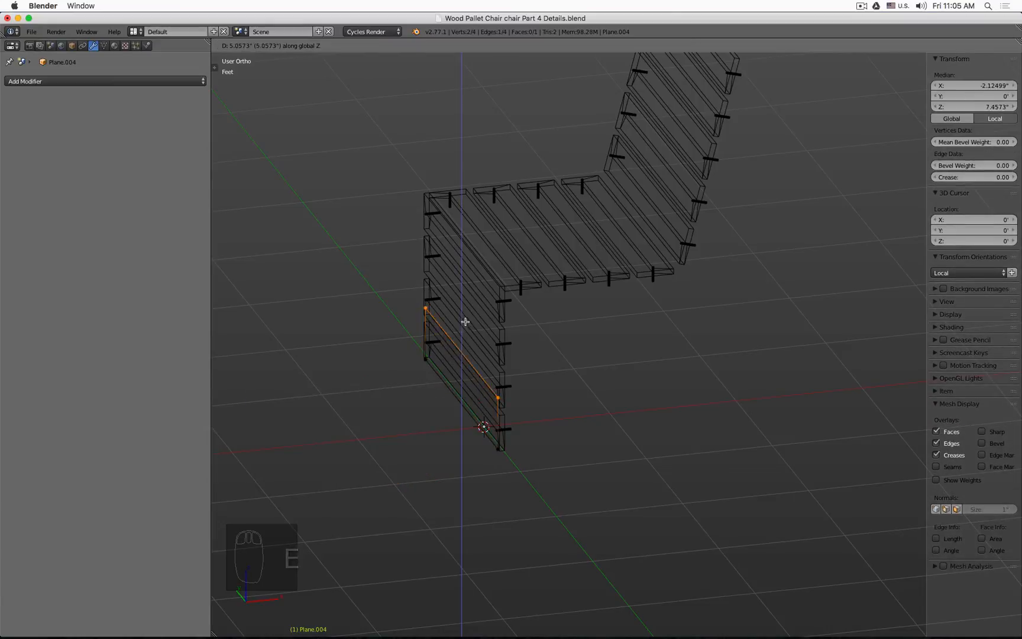
click(497, 282)
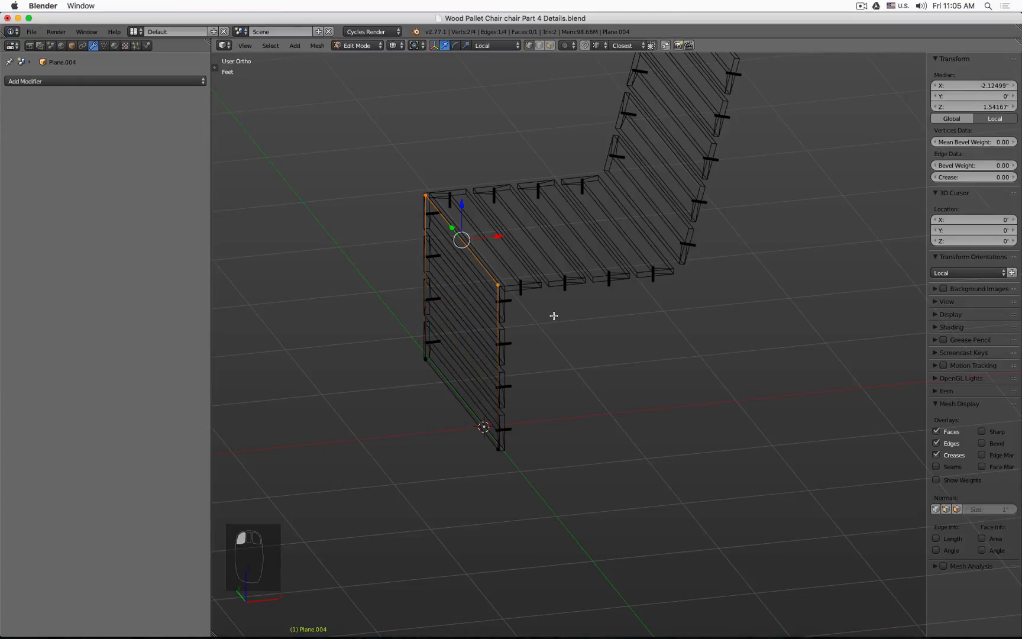
Step: In front view, extrude the top edge along X to the back end of the seat
key(KP_1)
key(z)
scroll(522, 242, up, 5)
key(z)
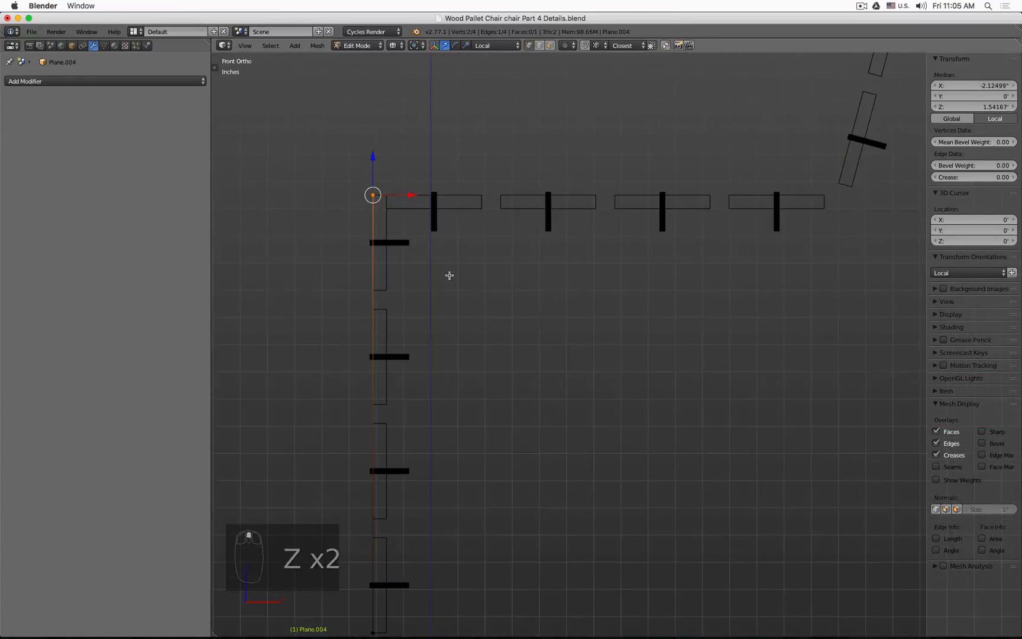
shift+middle_drag(508, 127, 428, 335)
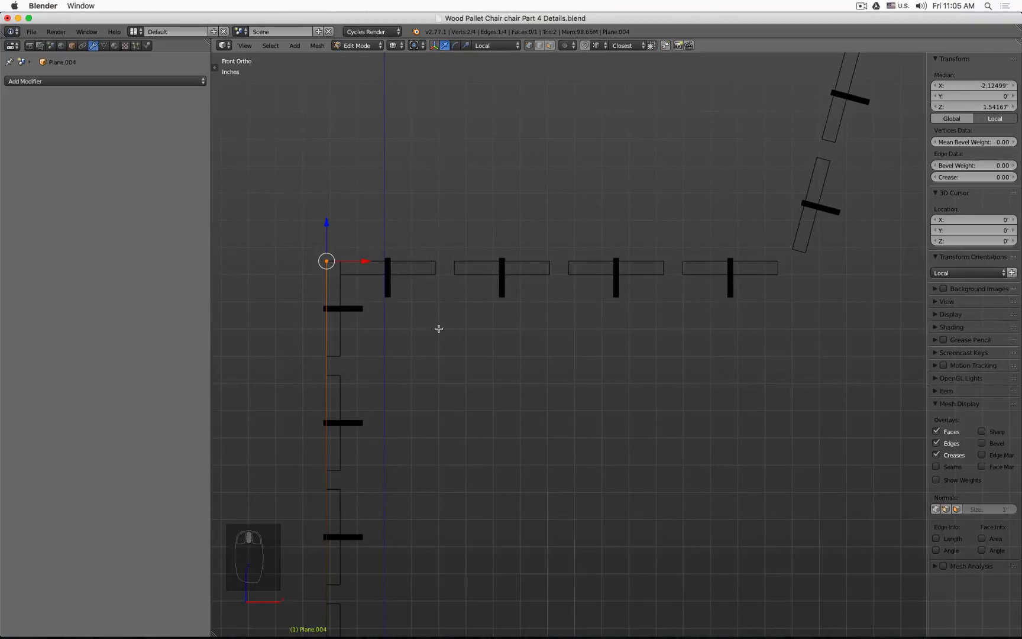
key(e)
key(x)
click(787, 244)
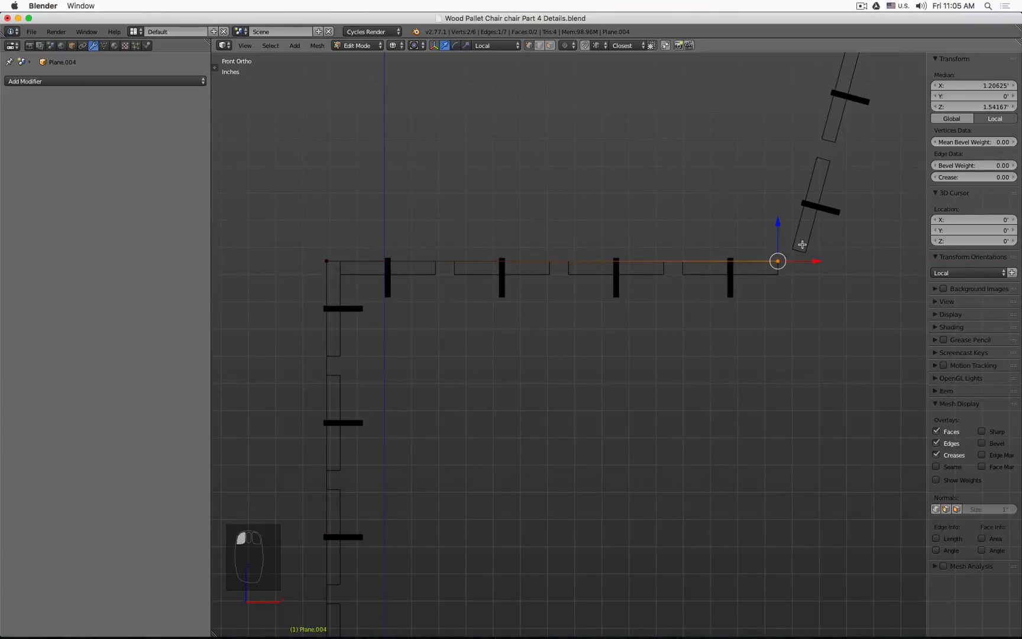
Step: Extrude the edge slightly up along Z and nudge it onto the backrest's lower front corner
shift+middle_drag(802, 244, 526, 467)
scroll(519, 502, up, 4)
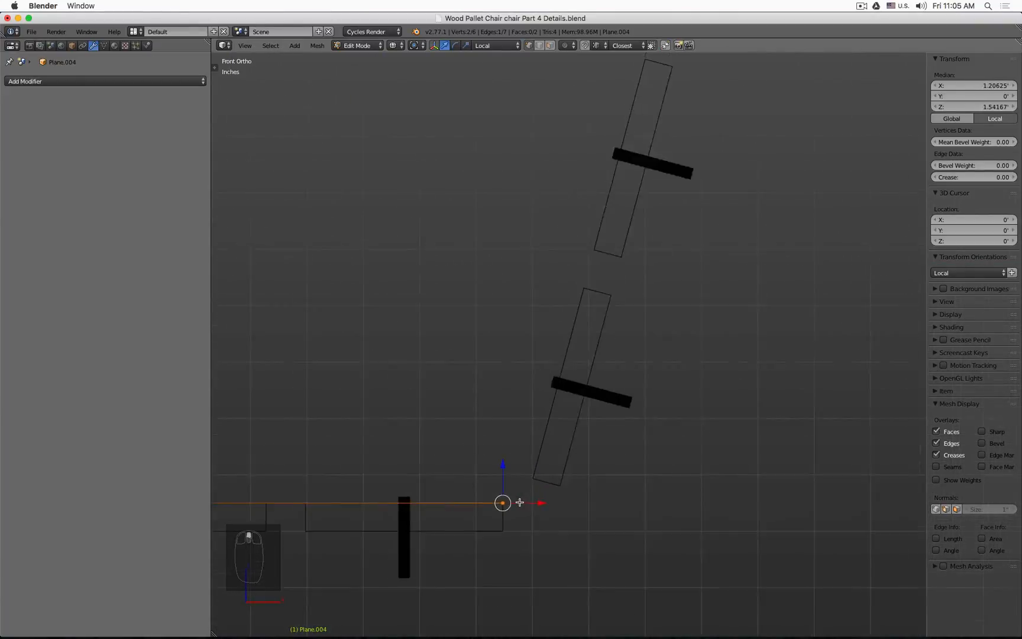
scroll(519, 502, up, 1)
key(e)
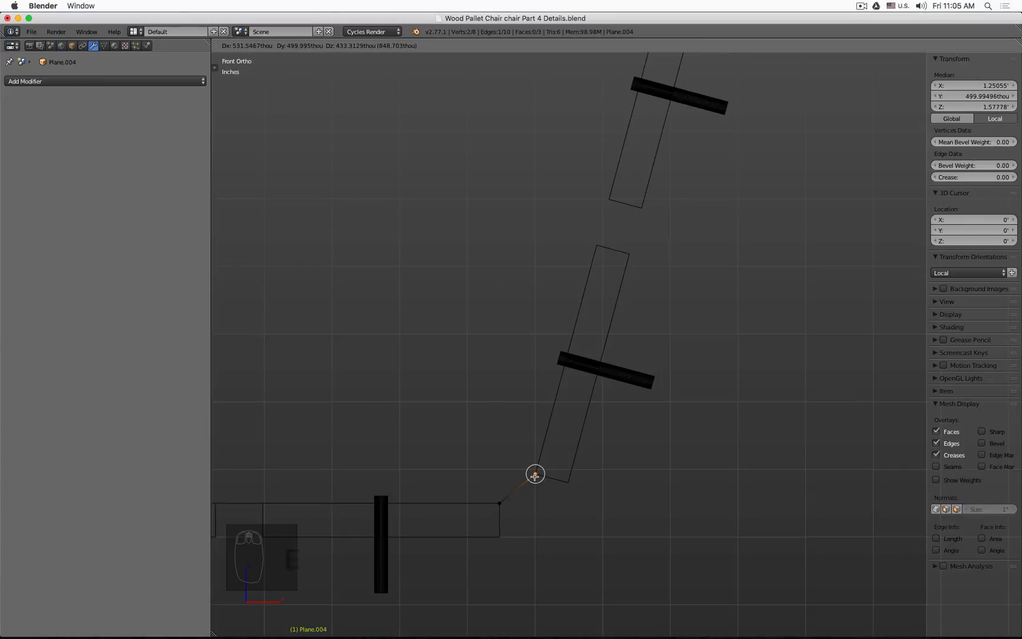
key(z)
click(533, 477)
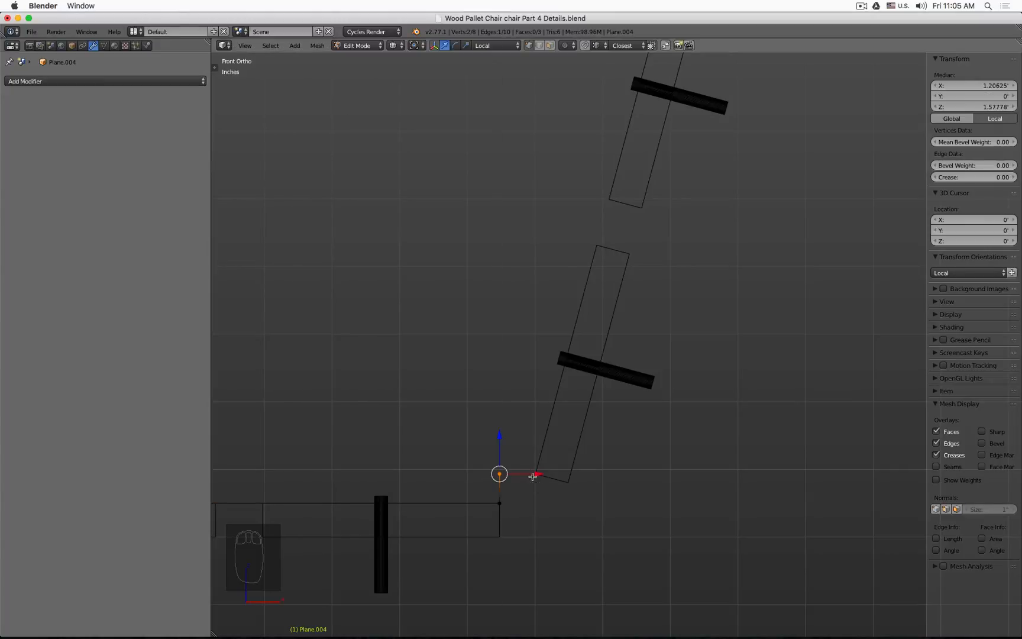
drag(532, 476, 536, 474)
scroll(530, 466, down, 6)
shift+middle_drag(576, 304, 468, 411)
scroll(467, 410, down, 2)
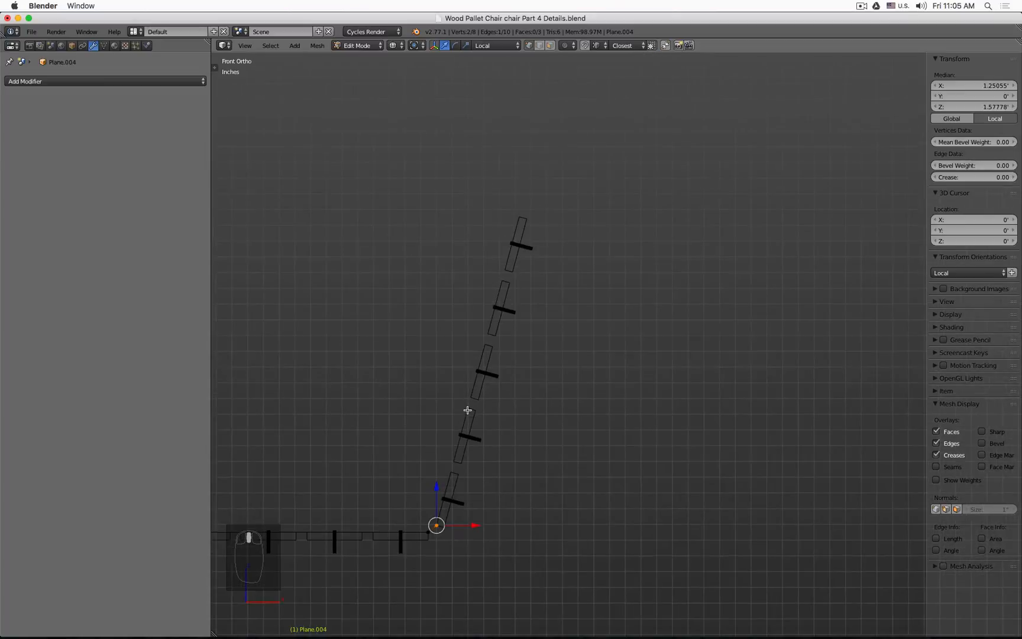
Step: Extrude the edge up along Z, align it with the backrest's top corner, and leave Edit Mode
key(e)
key(z)
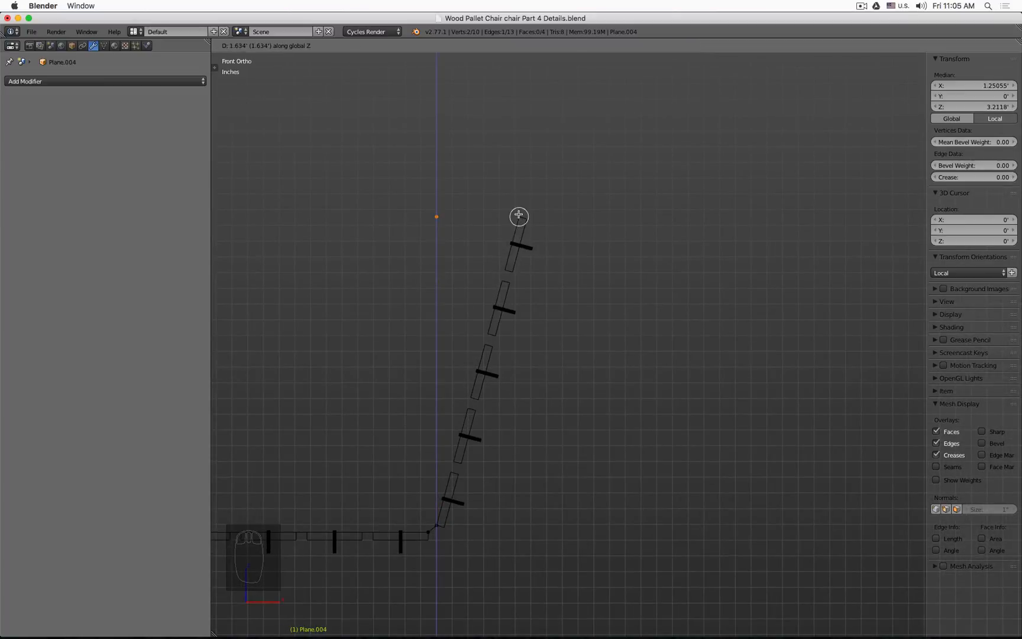
click(482, 216)
drag(471, 218, 519, 214)
mouse_move(474, 297)
middle_down()
mouse_move(540, 314)
mouse_move(568, 431)
mouse_move(535, 330)
mouse_move(484, 399)
mouse_move(495, 377)
middle_up()
key(z)
scroll(515, 347, down, 3)
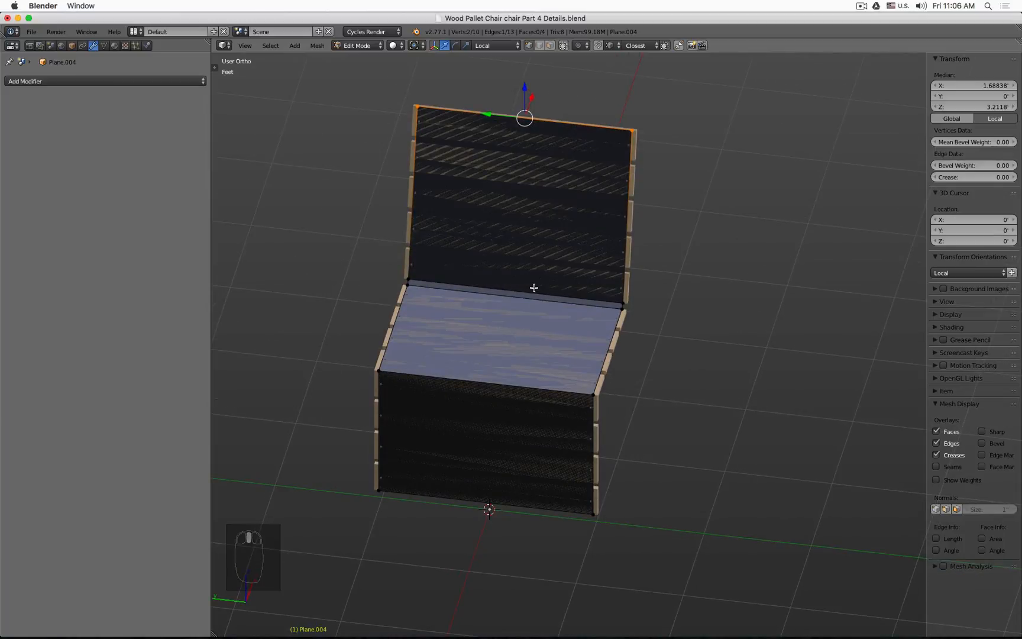
scroll(598, 312, up, 4)
scroll(596, 316, down, 3)
middle_drag(596, 316, 536, 298)
key(Tab)
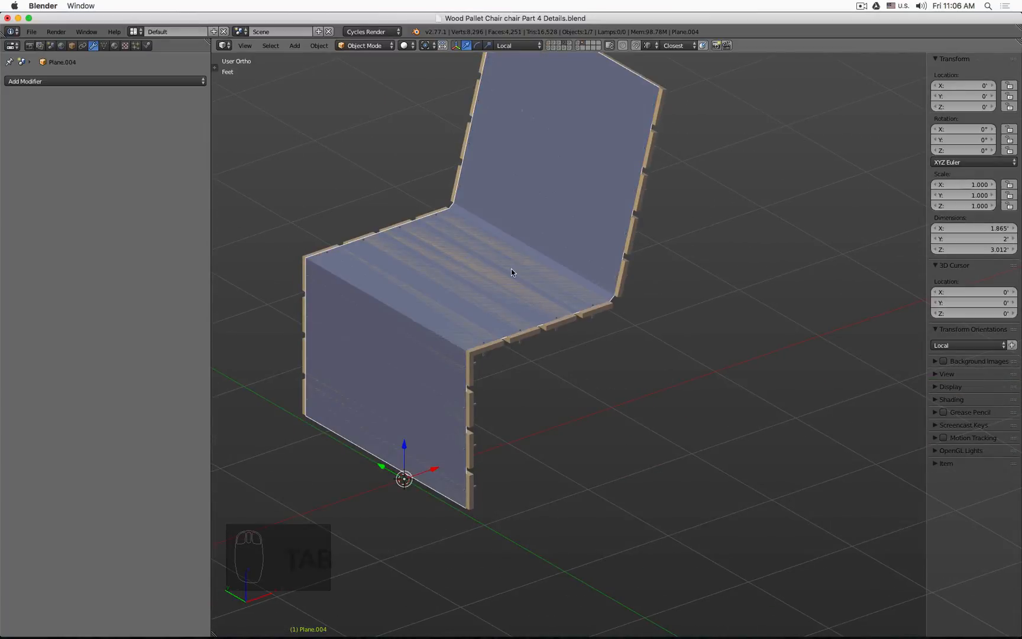
Step: Rename the new object to Bool Wood Plank Dowel Trim
click(93, 80)
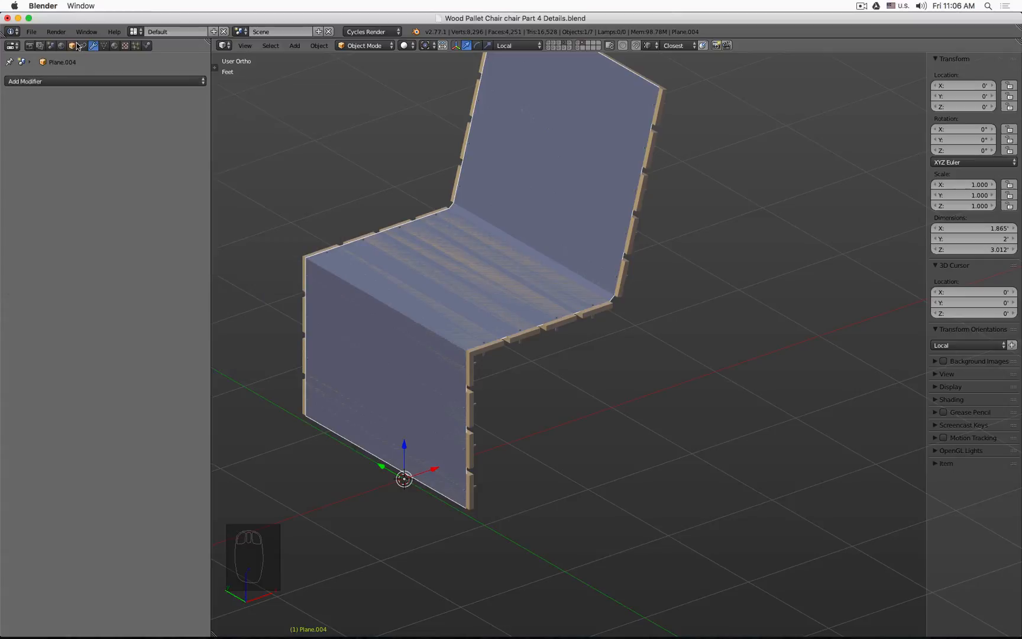
click(71, 46)
click(78, 81)
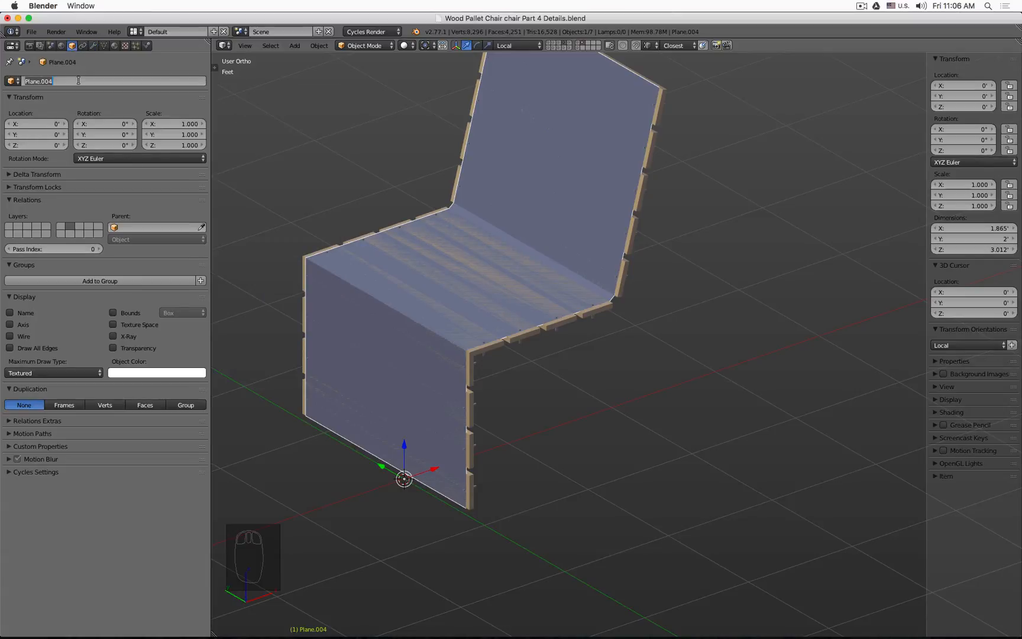
text(Wood Plank D)
text(owel Trim)
key(Home)
text(Bool)
key(Return)
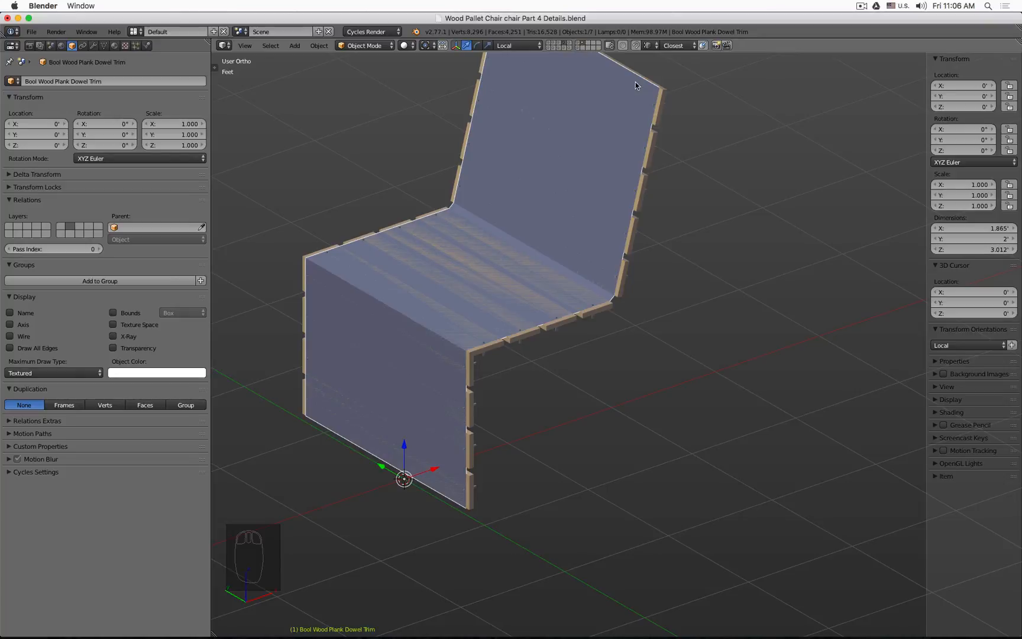
Step: Move the trim object to another layer and switch to the layer holding the dowels
key(m)
click(770, 109)
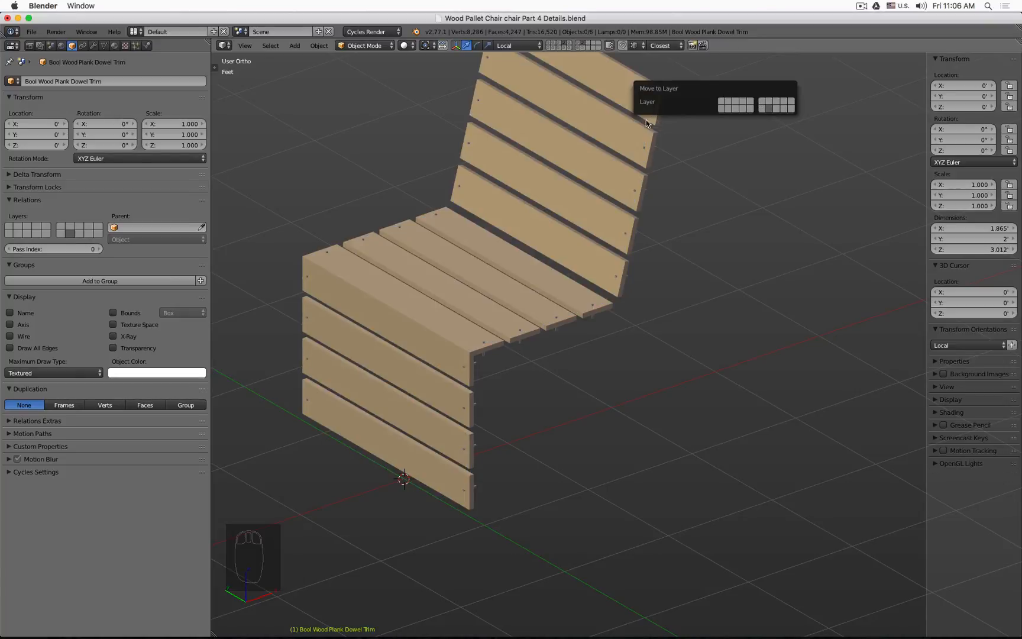
click(582, 46)
click(583, 46)
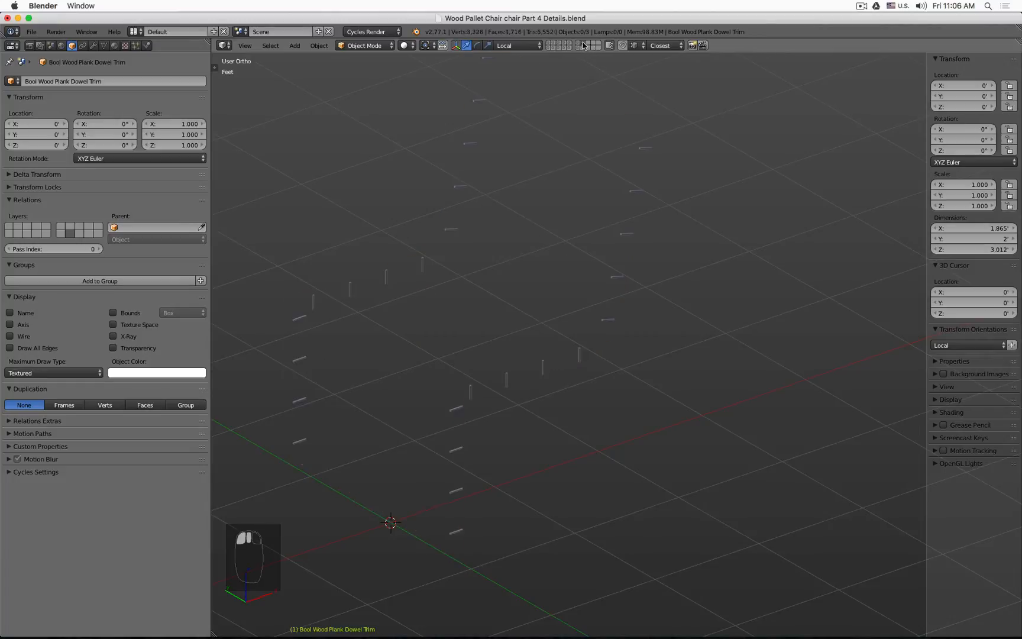
Step: Select the Bool Plank Dowel Backrest.001 object and add a Boolean modifier set to Difference
right_click(644, 148)
click(93, 46)
click(85, 81)
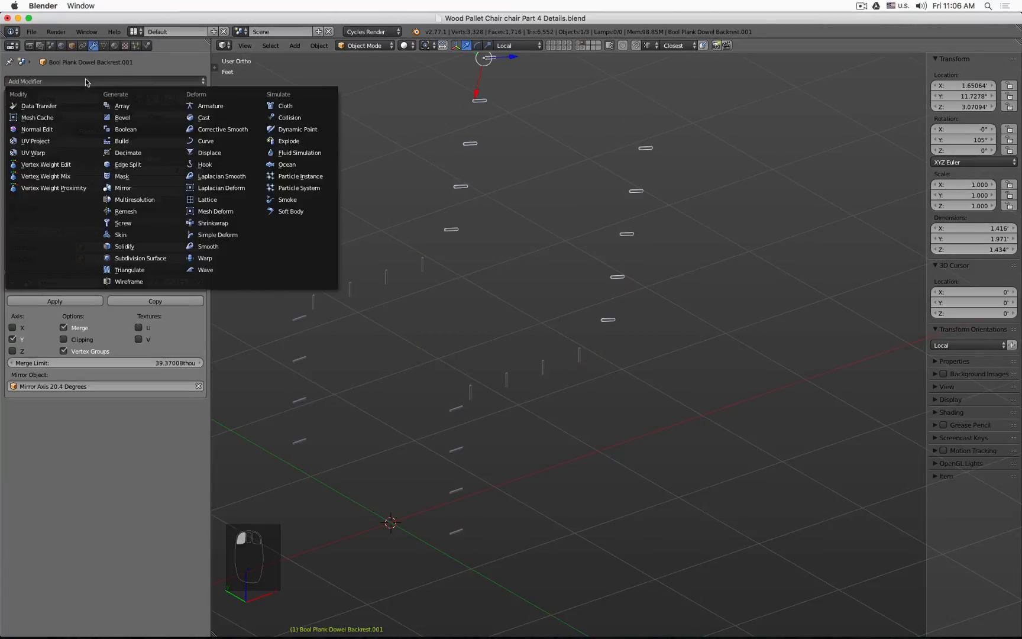
click(126, 129)
click(70, 455)
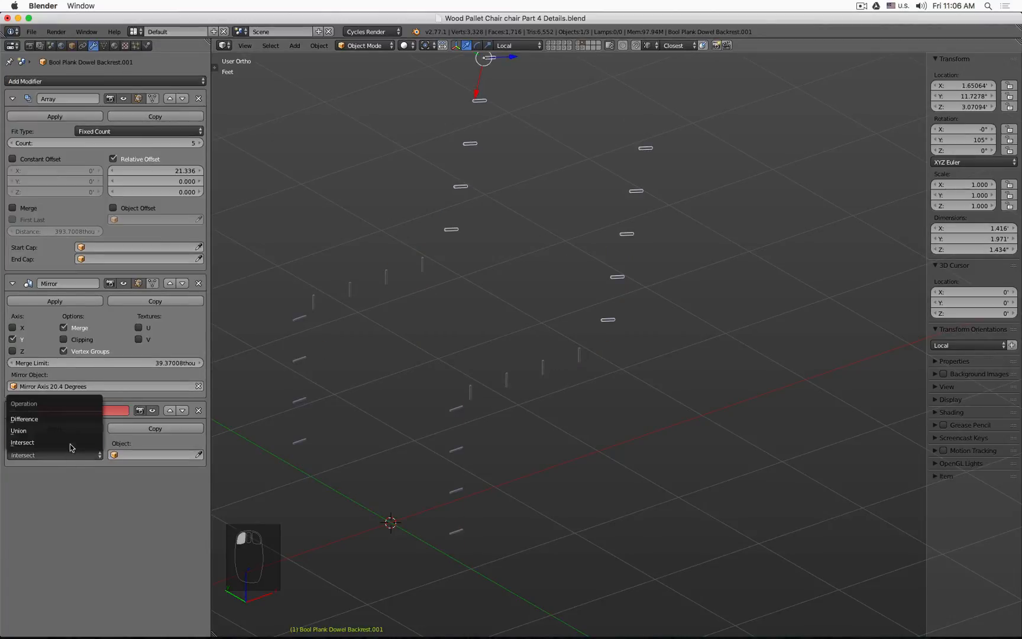
click(71, 419)
Step: Set the Boolean modifier's object to Bool Wood Plank Dowel Trim
click(137, 456)
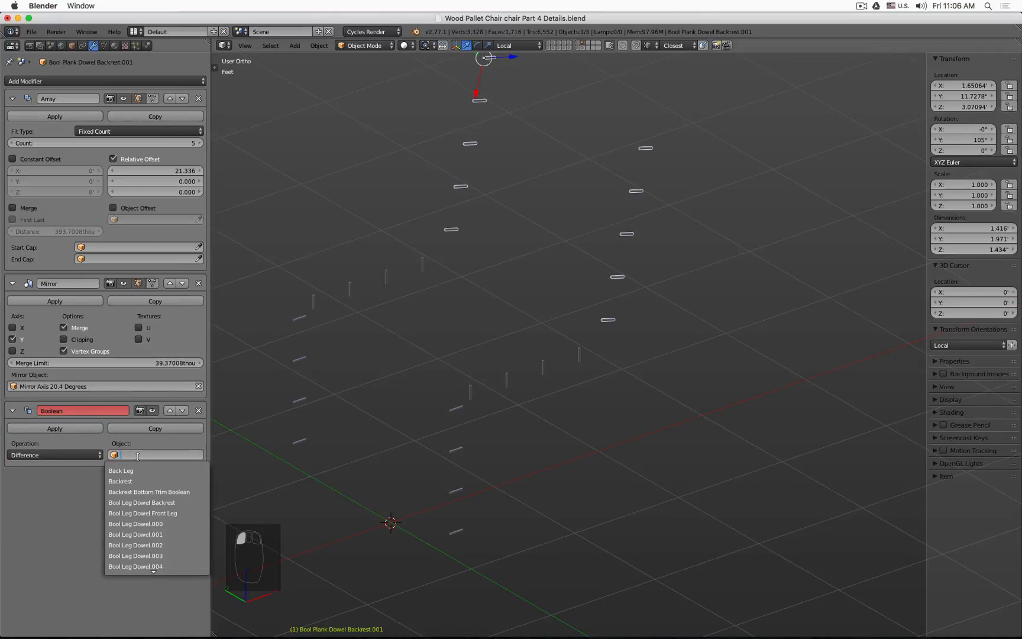
text(trim)
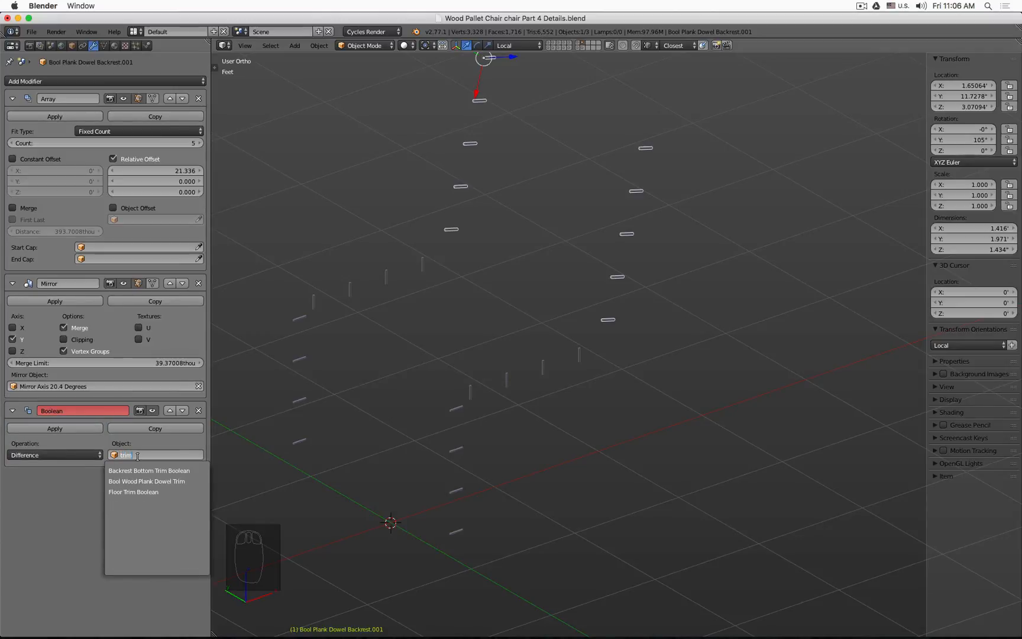
key(Down)
key(Down)
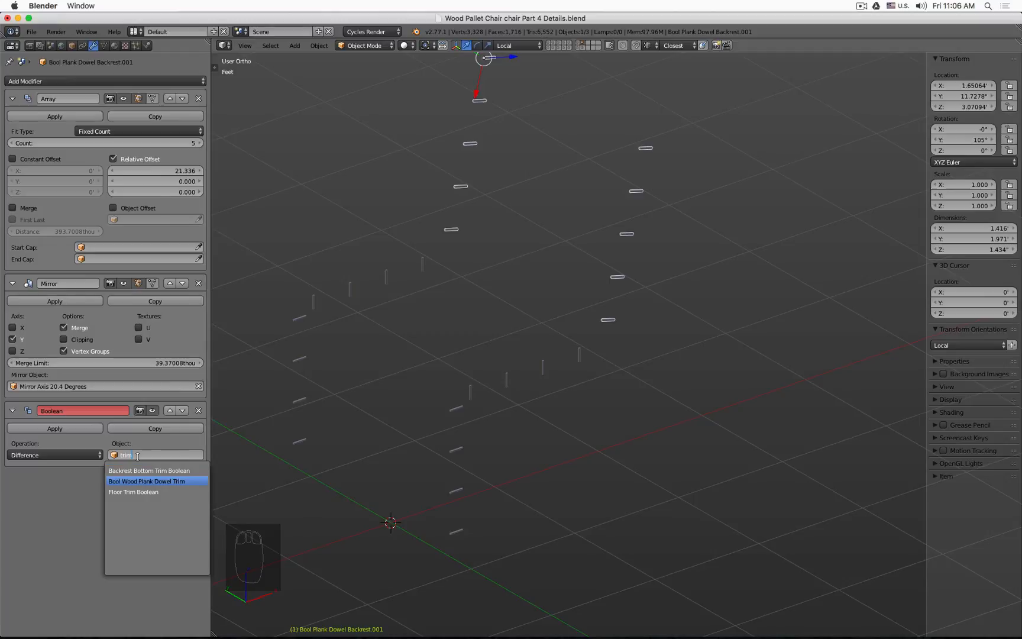
key(Down)
key(Up)
key(Up)
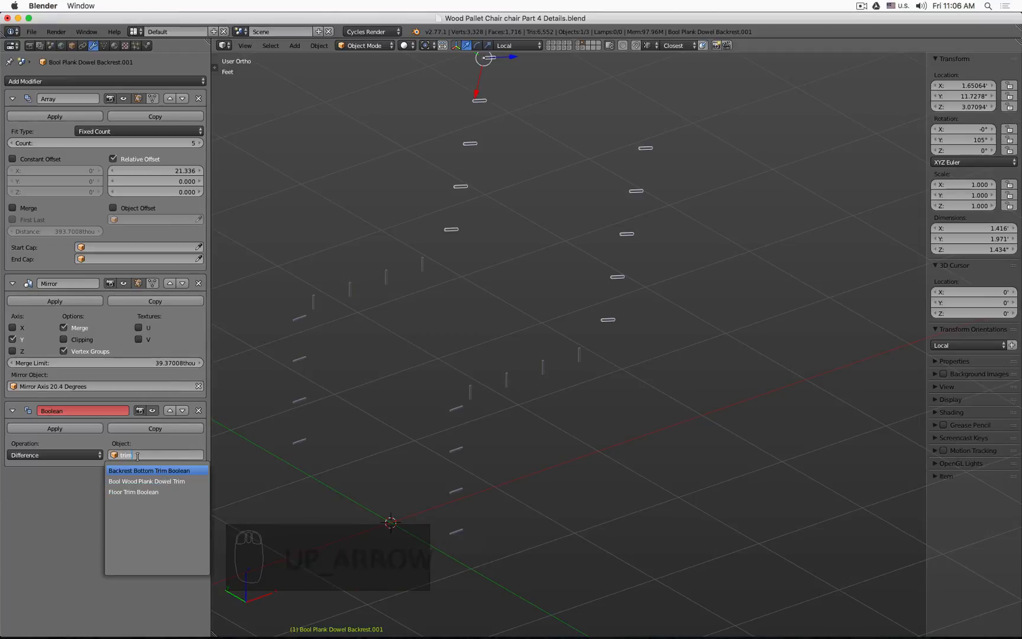
key(Down)
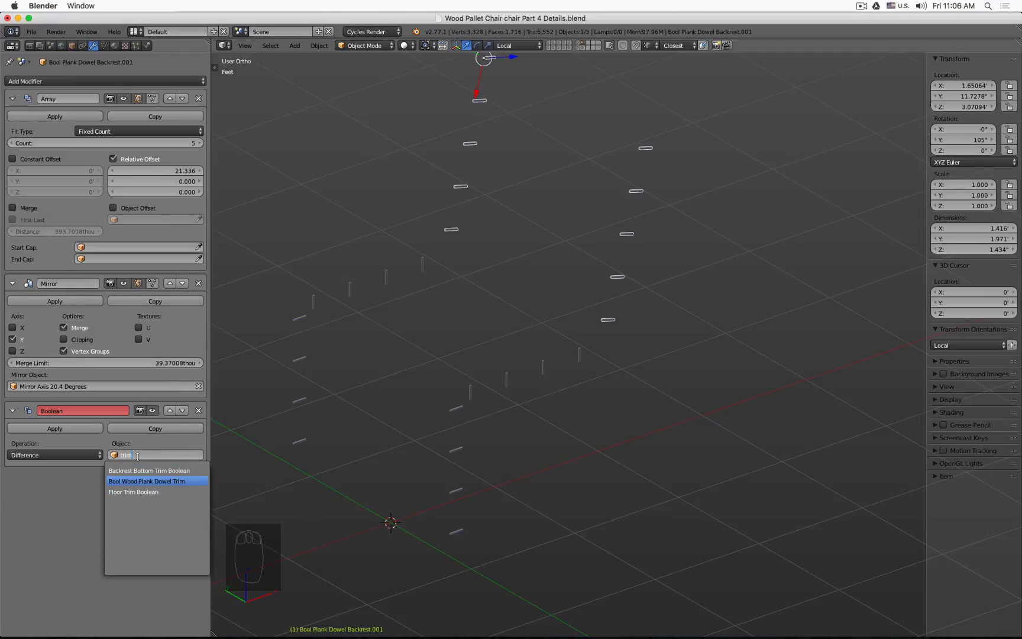
key(Return)
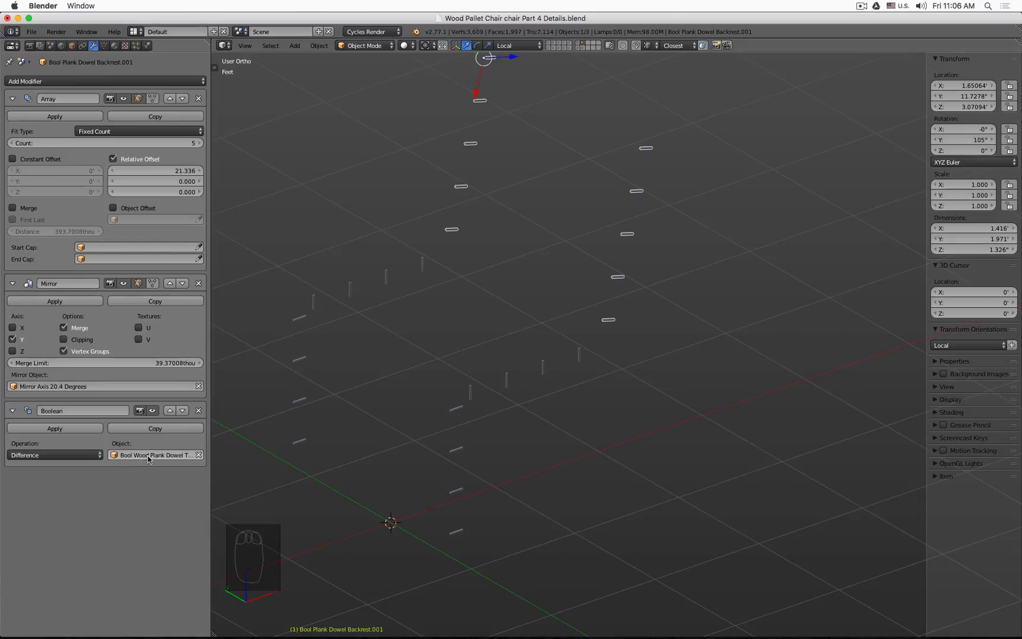
Step: Select the Bool Plank Dowel Back Leg.001 object and add a Boolean Difference modifier using Bool Wood Plank Dowel Trim
right_click(351, 296)
click(135, 81)
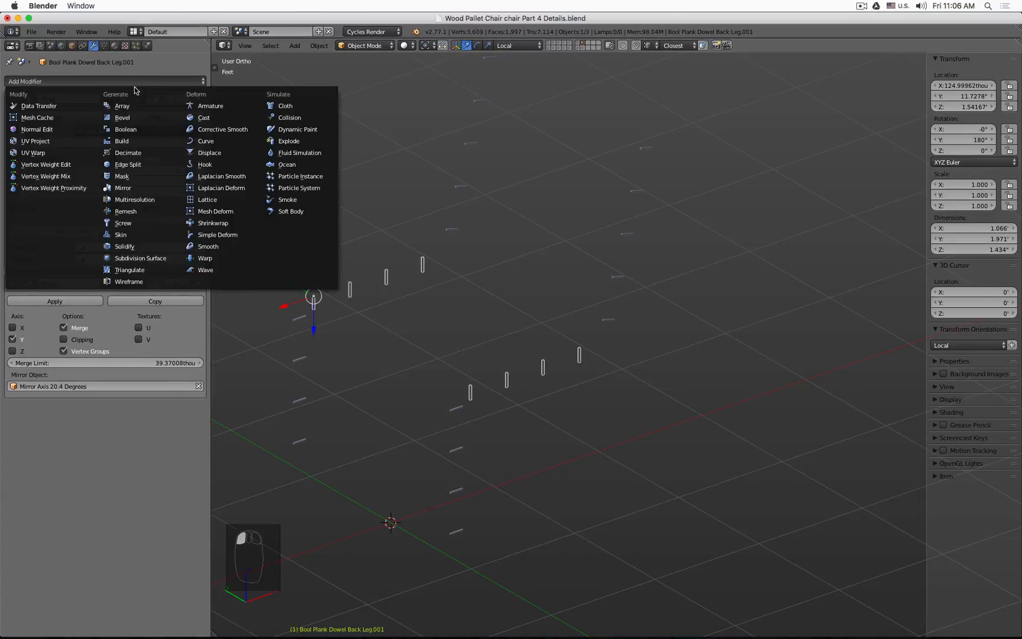
click(125, 128)
click(56, 455)
click(56, 419)
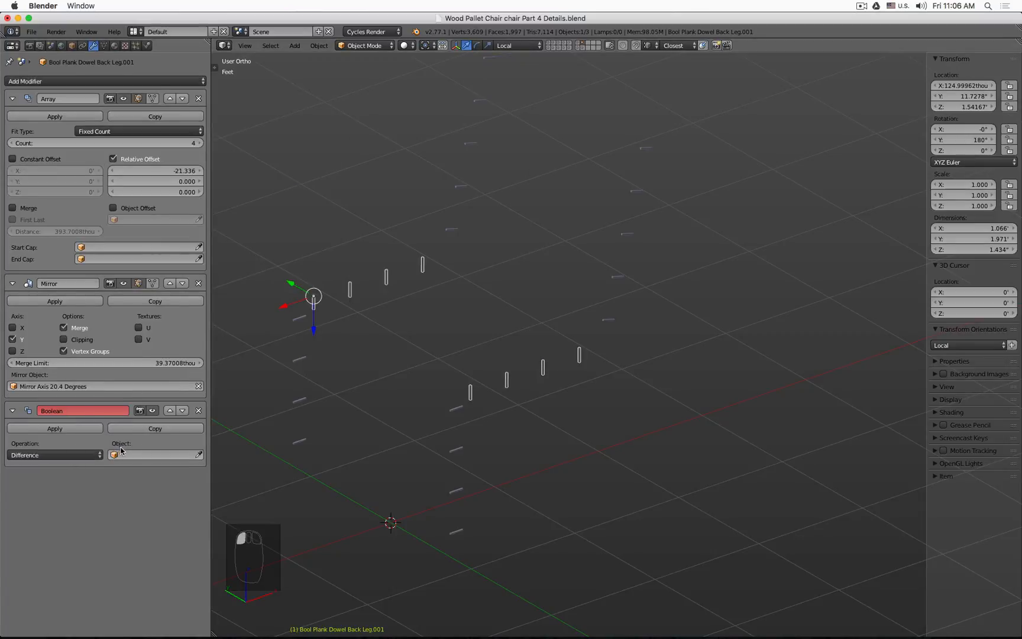
click(142, 455)
text(tri)
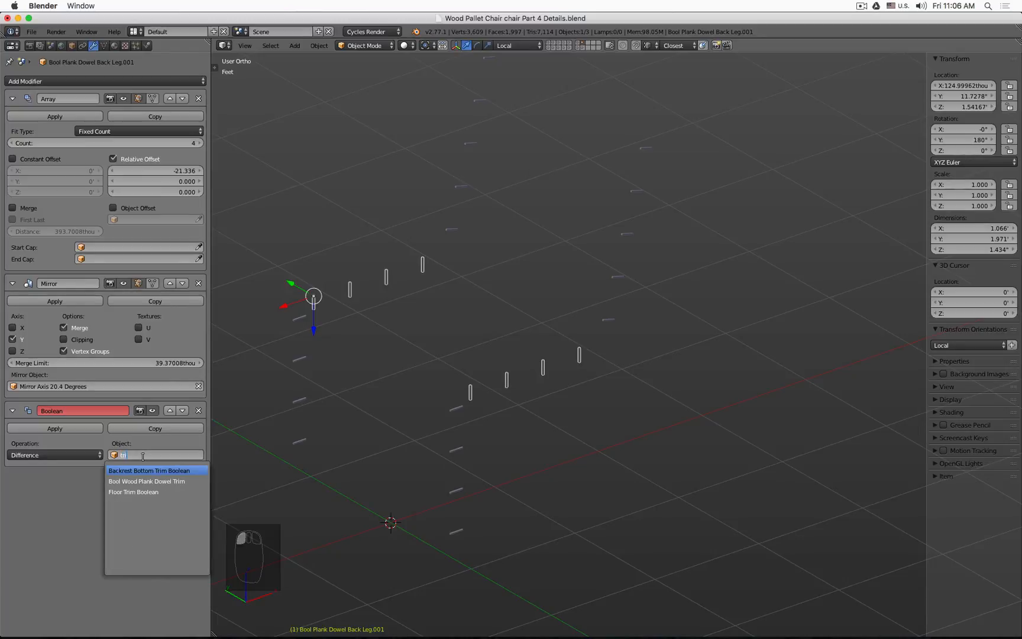
key(Down)
key(Return)
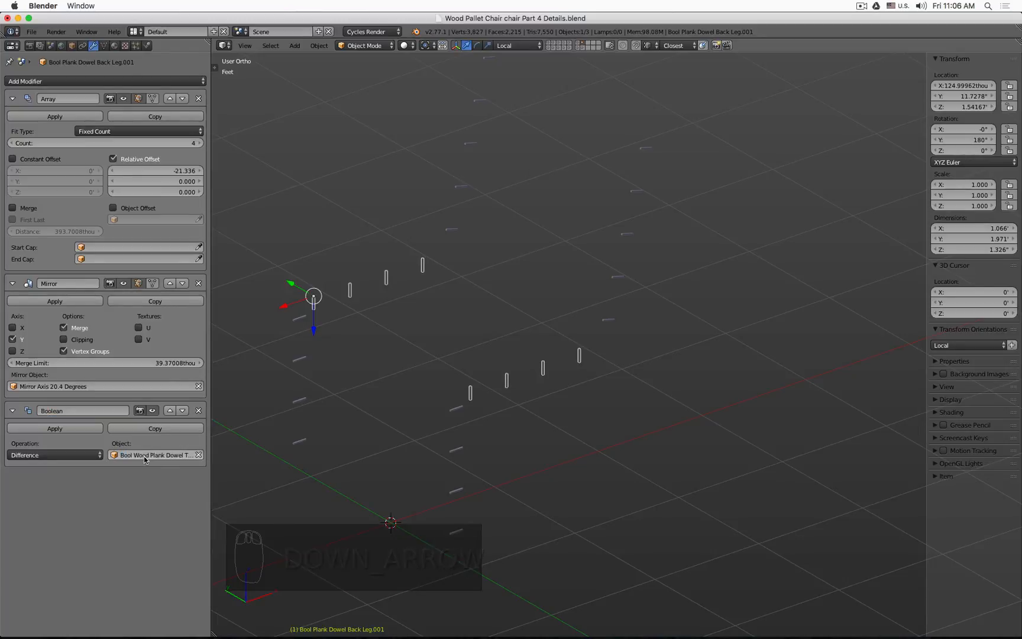
Step: Select the Bool Plank Dowel Front Leg.001 object and add a Boolean Difference modifier using Bool Wood Plank Dowel Trim
right_click(299, 359)
click(133, 82)
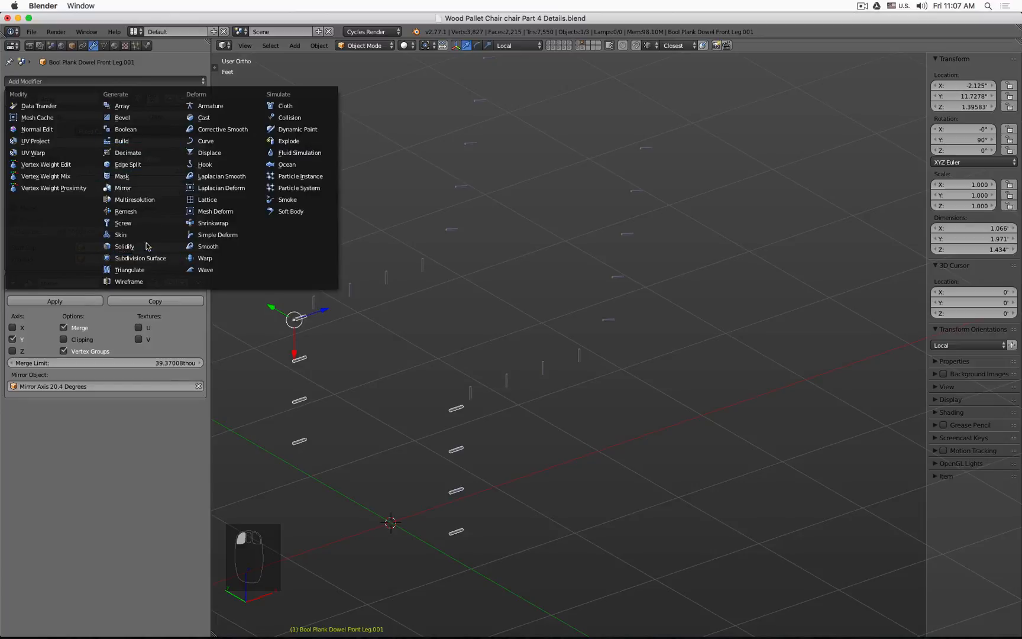
click(138, 128)
click(66, 454)
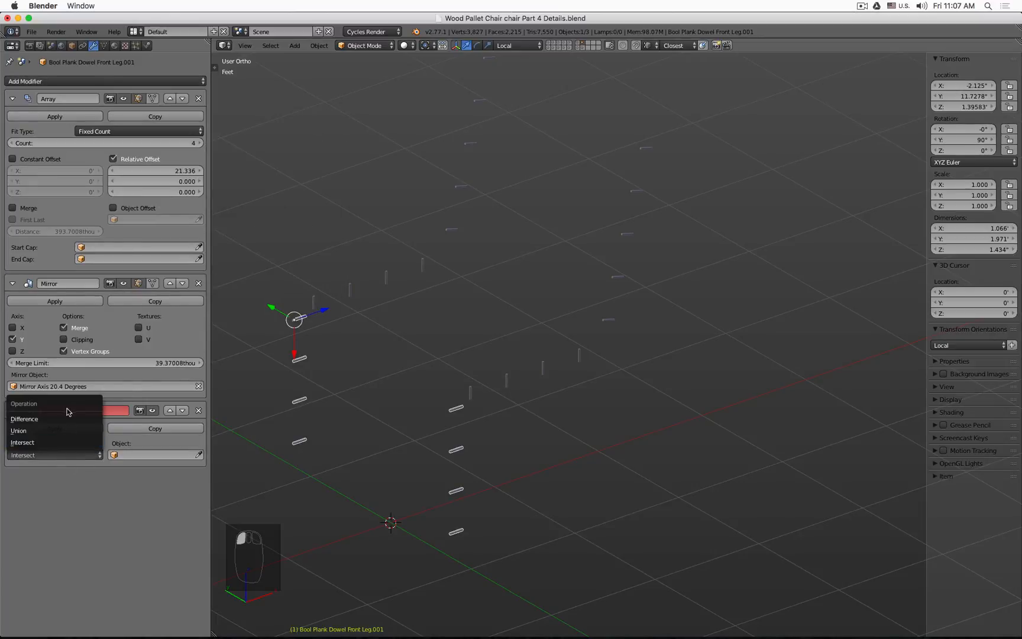
click(70, 413)
click(149, 453)
text(trim)
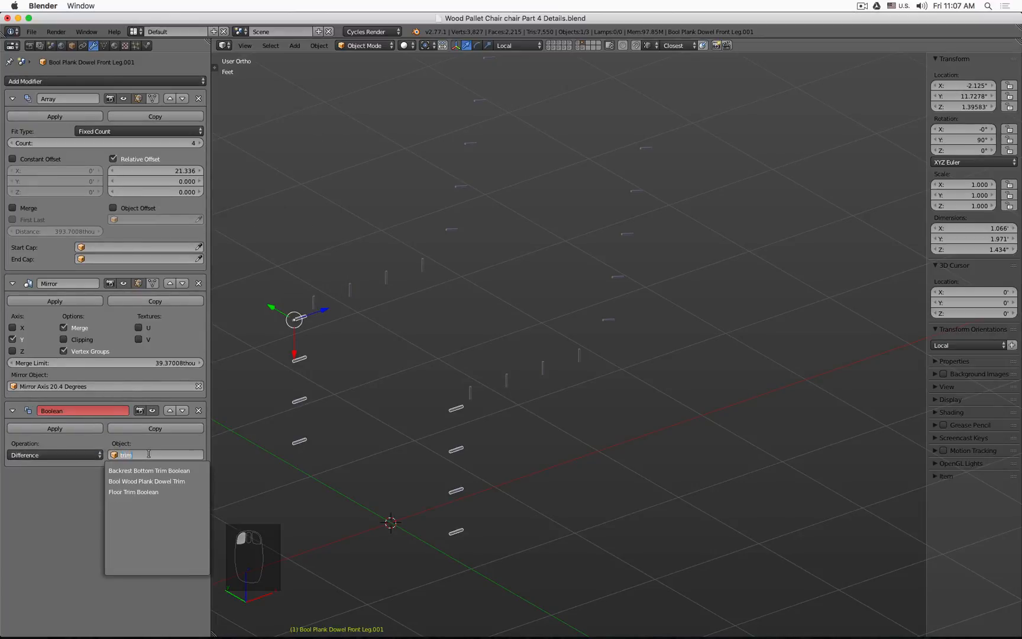
key(Down)
key(Return)
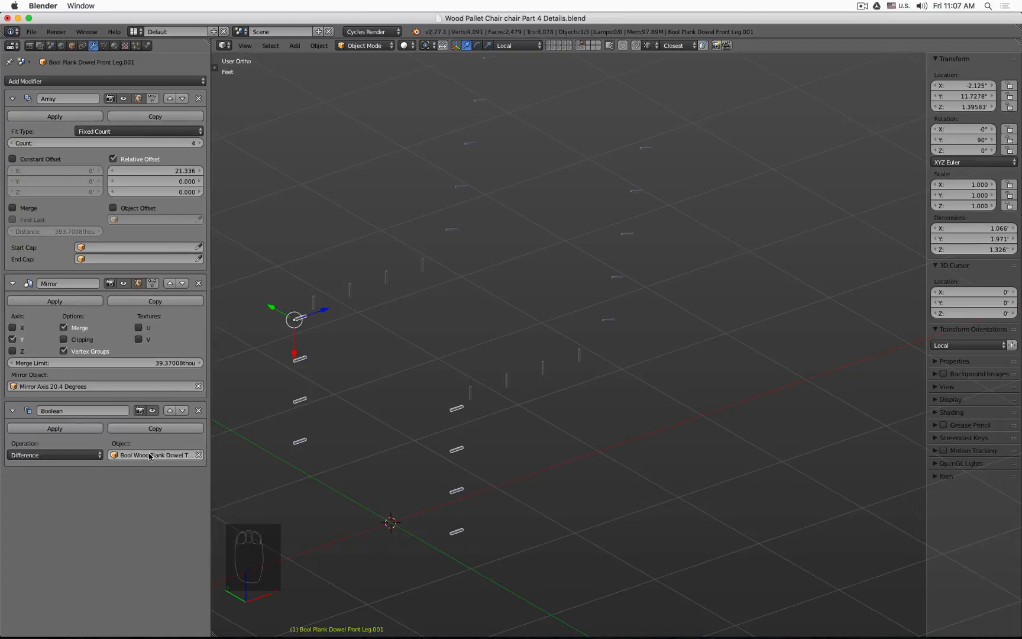
Step: Show the trim and dowel layers together, select all their objects, and parent them to the Mirror Axis 20.4 Degrees empty
shift+click(581, 47)
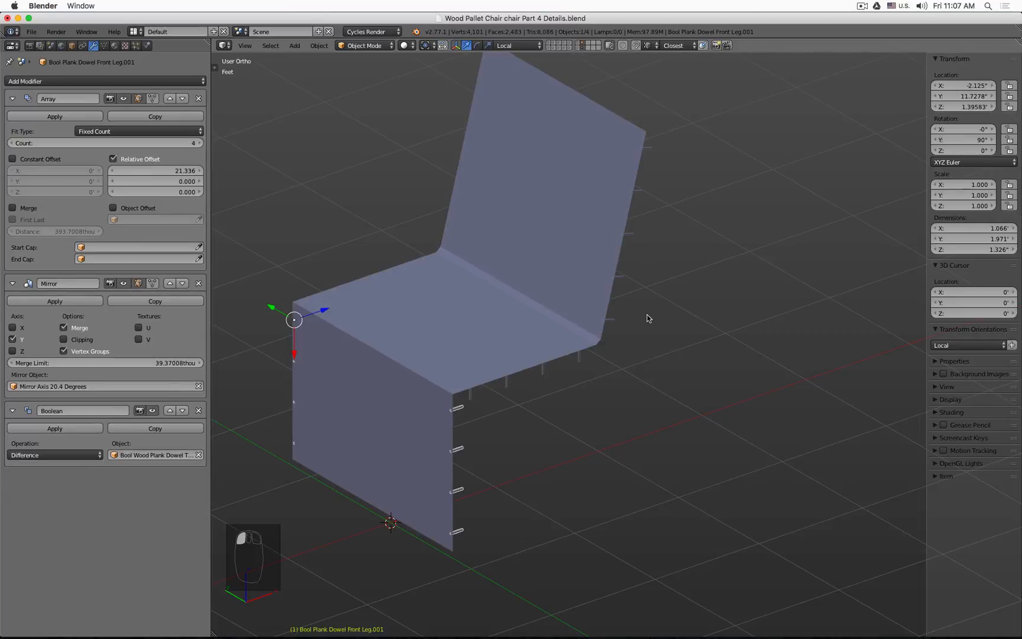
shift+click(579, 47)
shift+click(581, 46)
key(z)
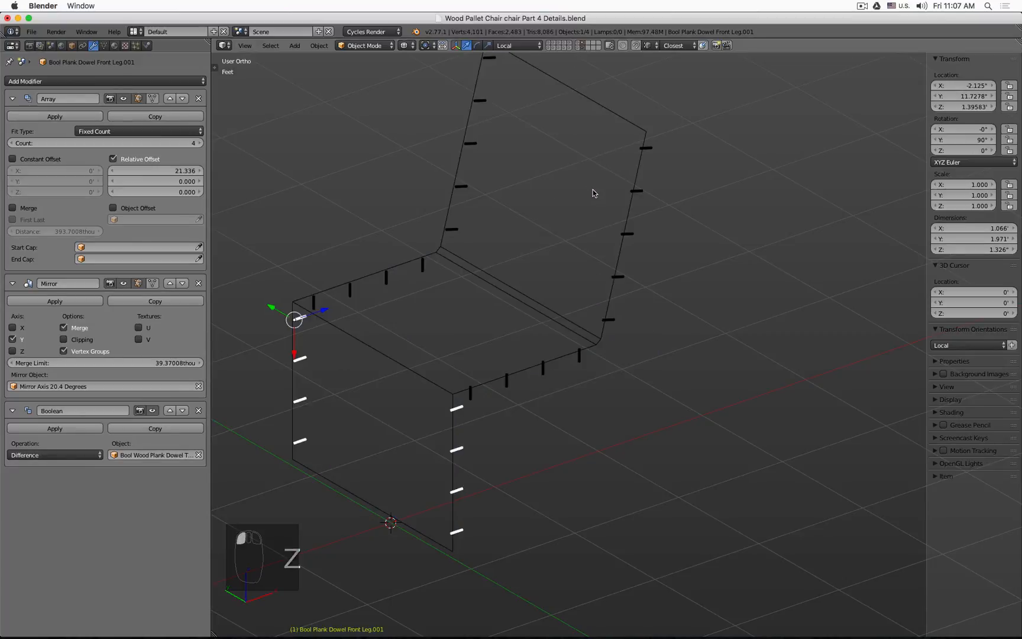
scroll(581, 188, down, 2)
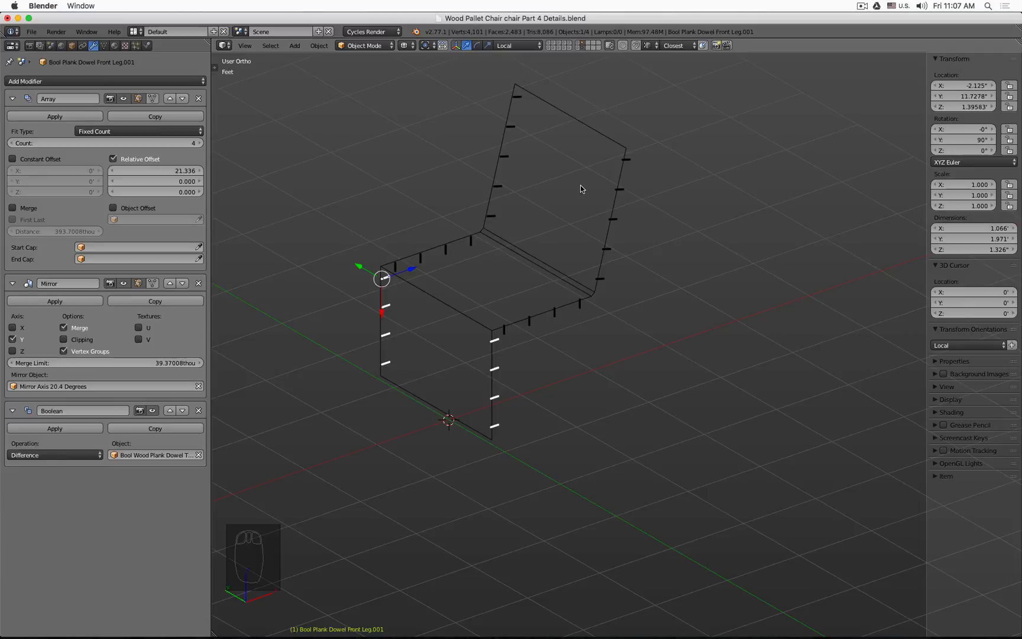
click(569, 49)
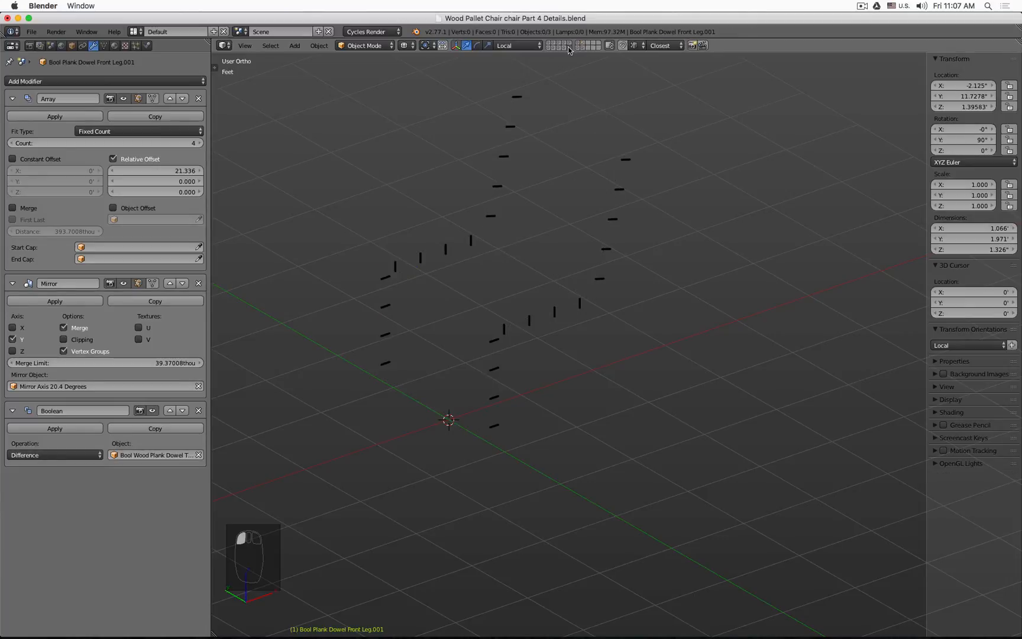
shift+click(585, 47)
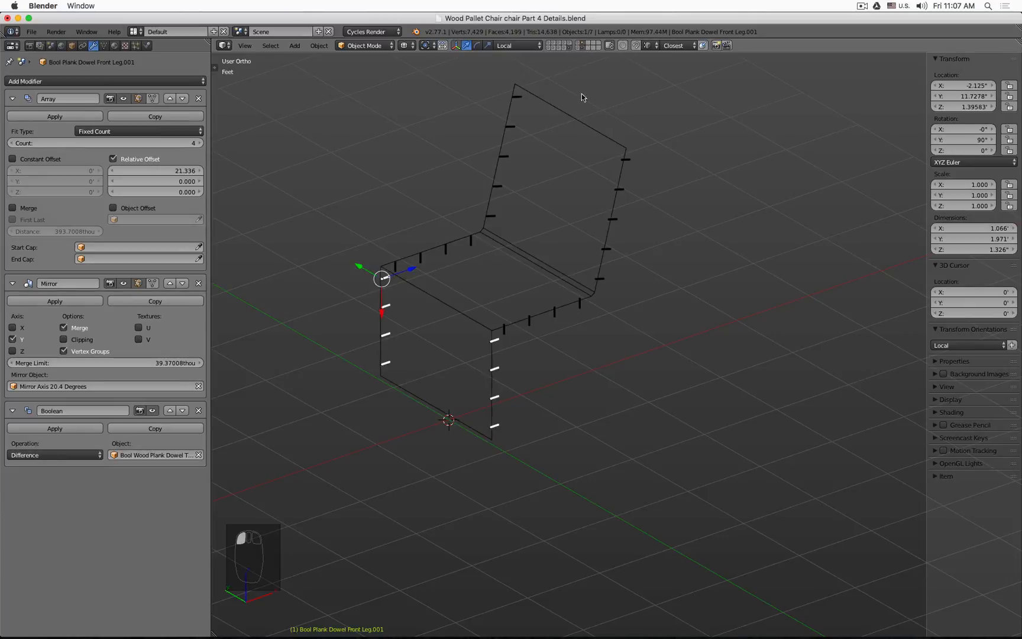
key(a)
key(a)
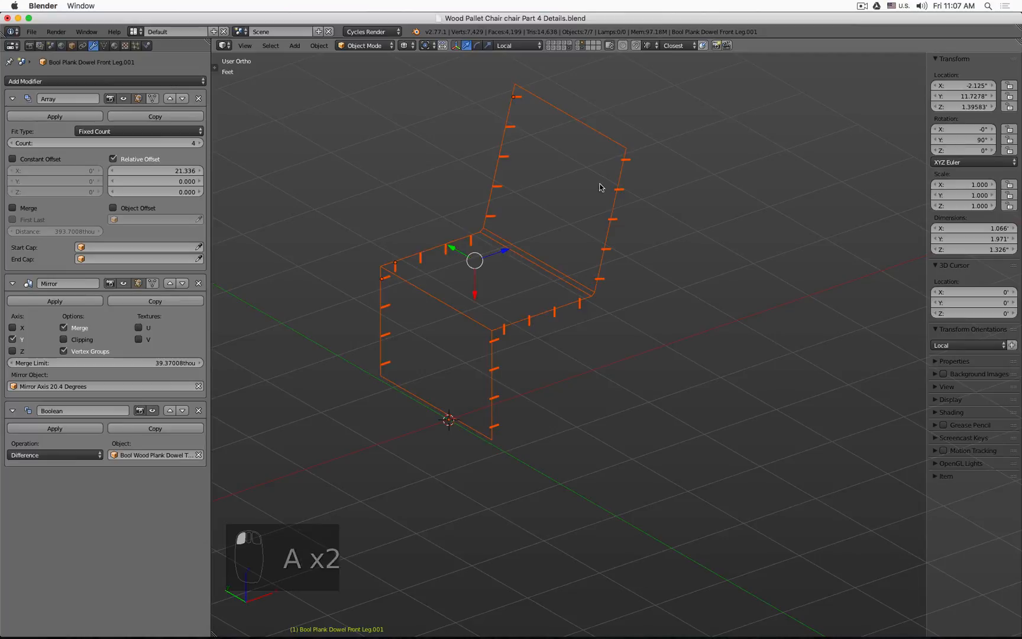
shift+click(550, 49)
shift+right_click(412, 437)
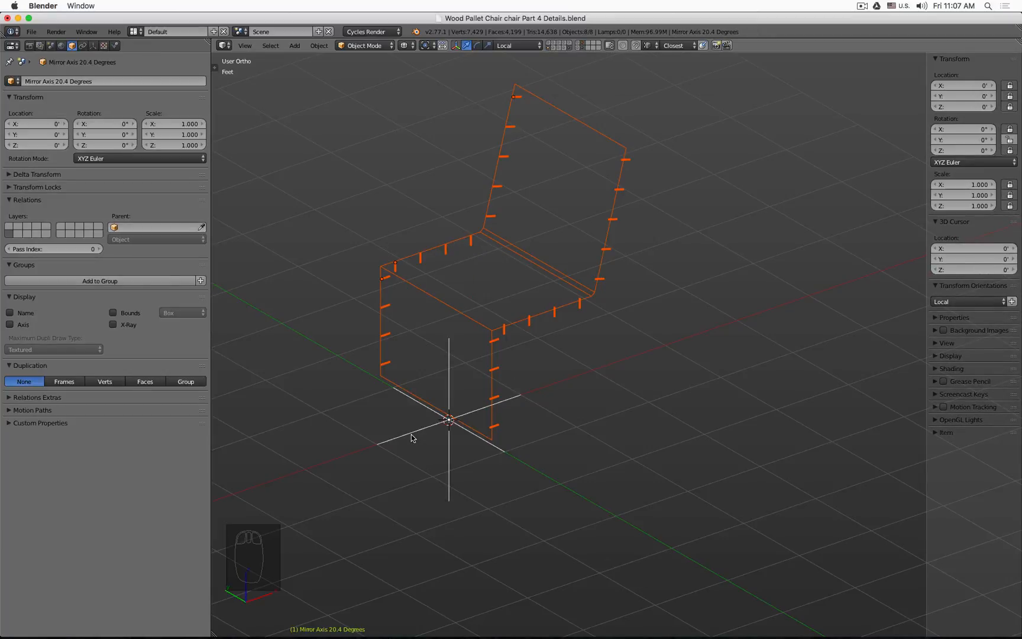
key(ctrl+p)
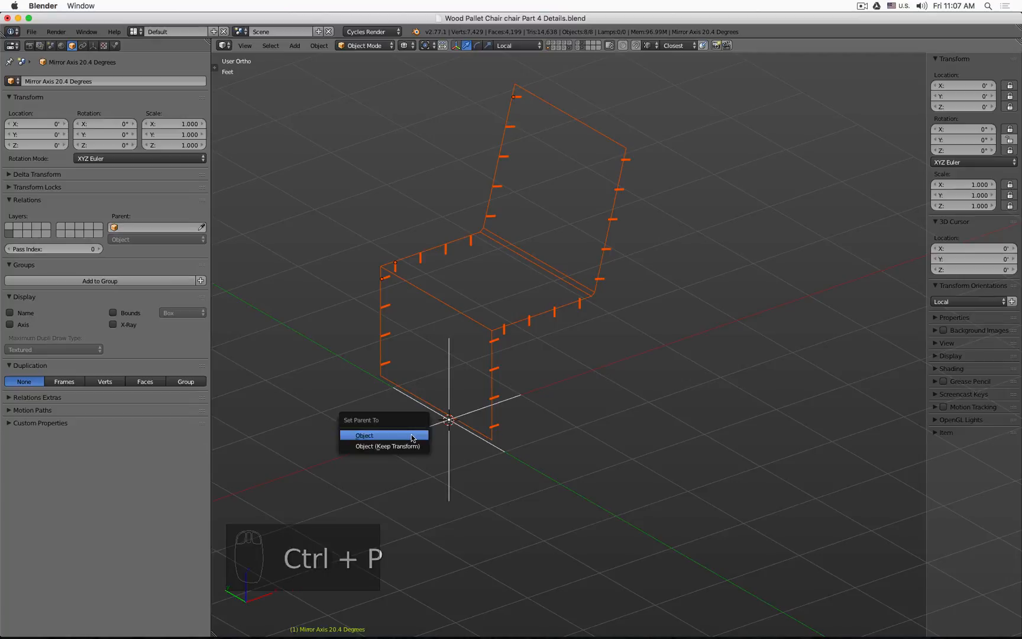
click(412, 438)
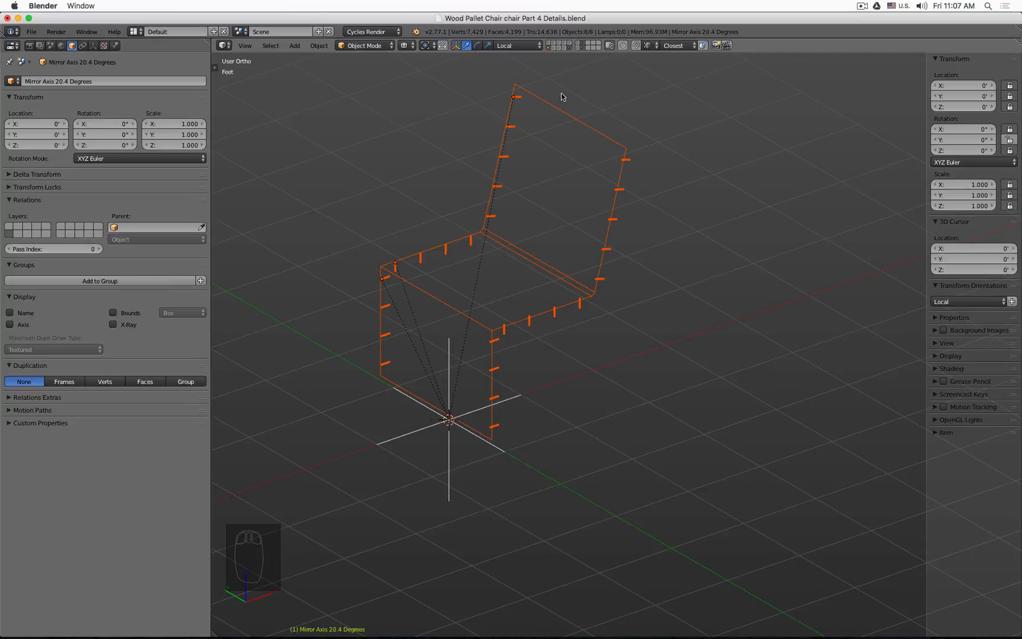
Step: Turn on all the chair's layers and orbit around the assembled chair in solid view
shift+click(583, 48)
shift+click(570, 47)
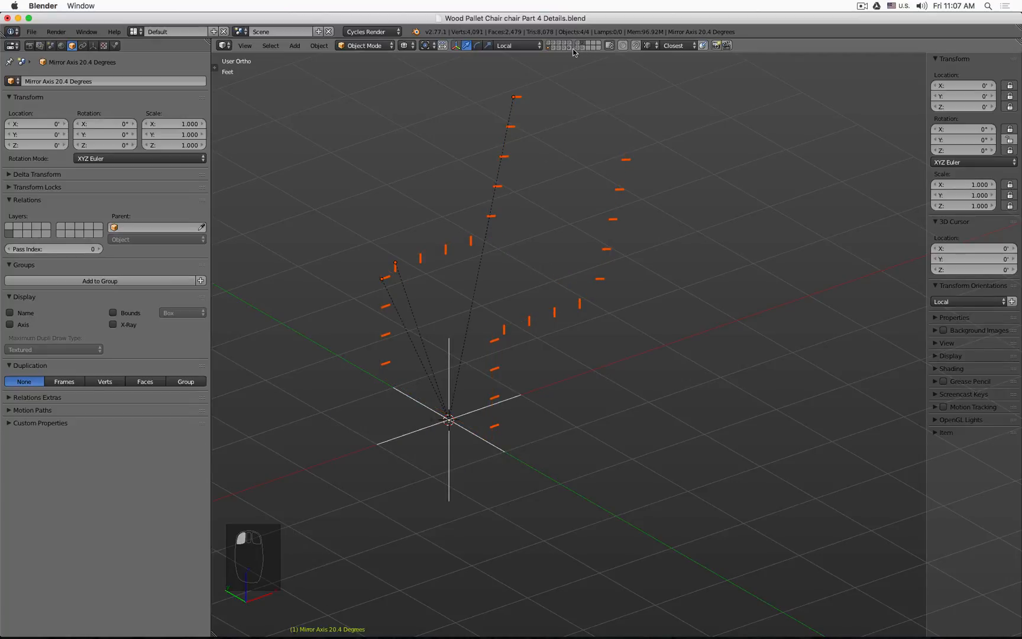
shift+click(578, 42)
shift+click(572, 47)
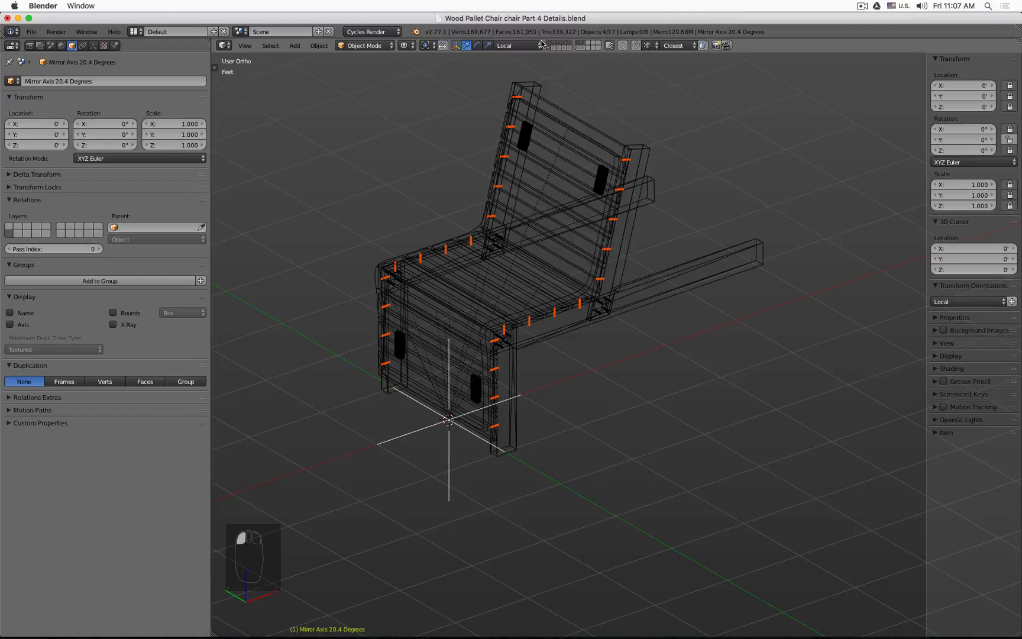
key(z)
scroll(612, 138, up, 6)
scroll(612, 138, down, 6)
key(a)
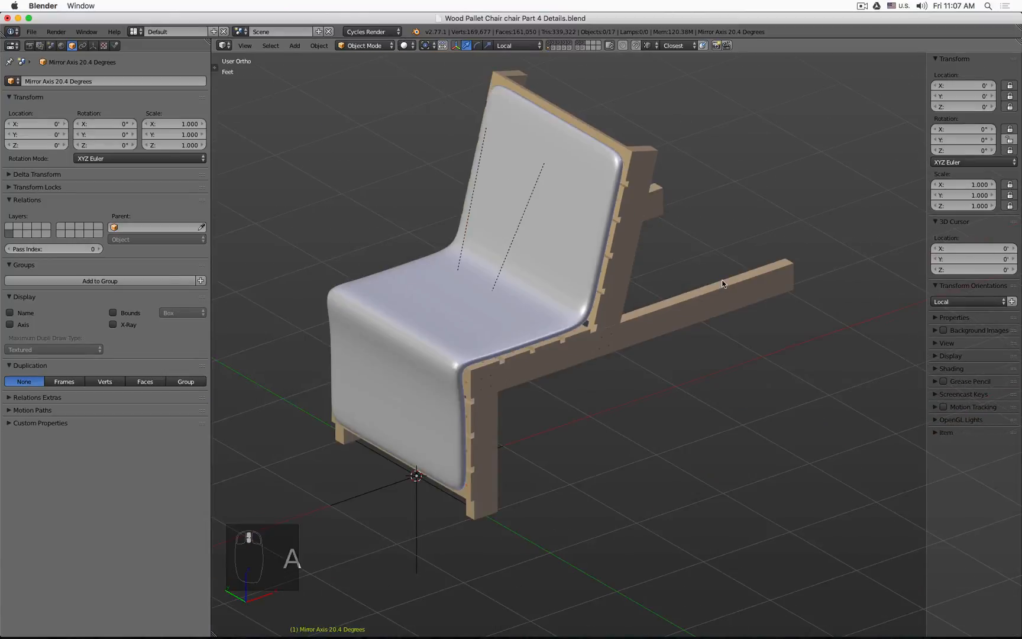
middle_drag(612, 139, 768, 242)
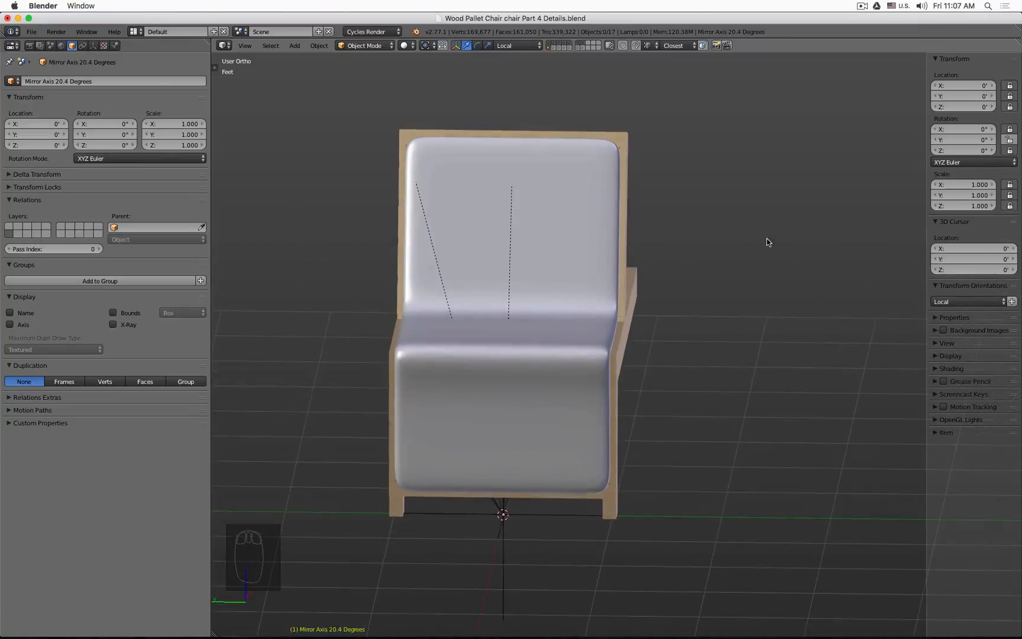
Step: Examine the trimmed dowel ends on the backrest planks close up in solid and wireframe views
click(566, 47)
click(566, 45)
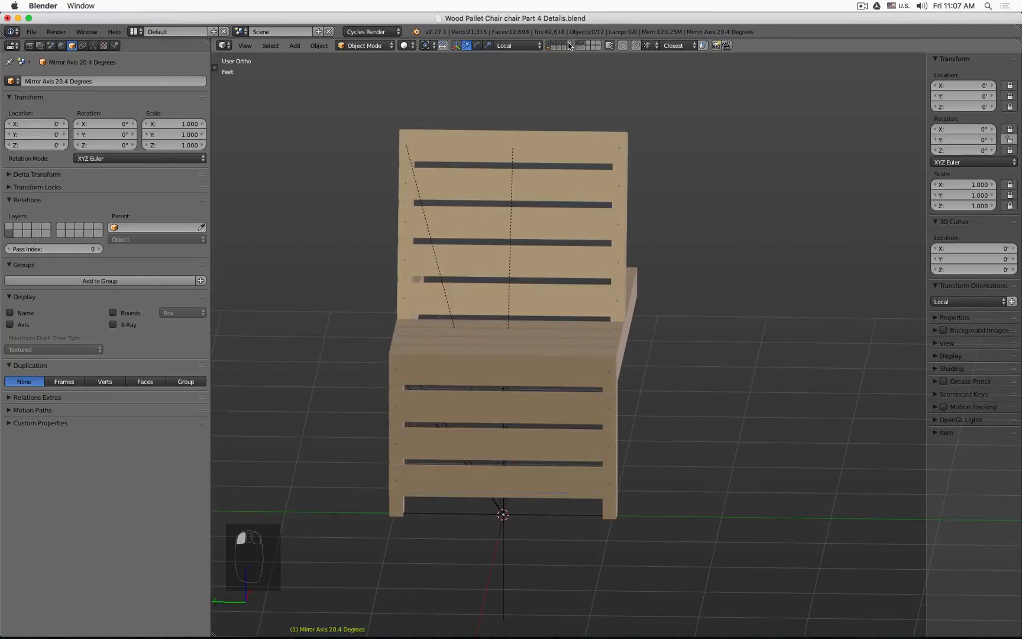
middle_drag(673, 222, 625, 226)
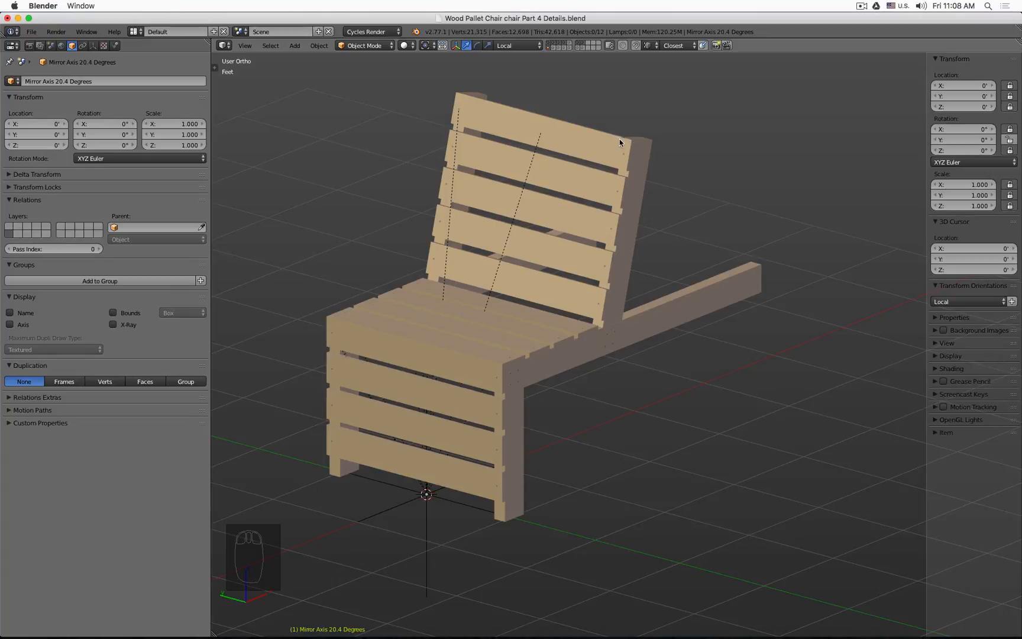
scroll(621, 151, up, 6)
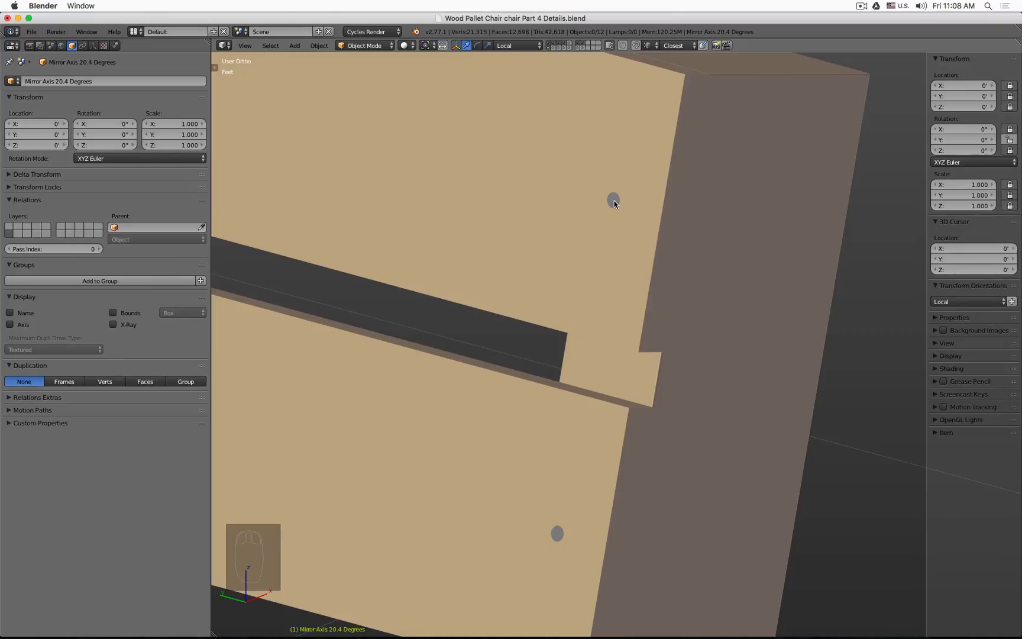
scroll(614, 200, down, 8)
key(z)
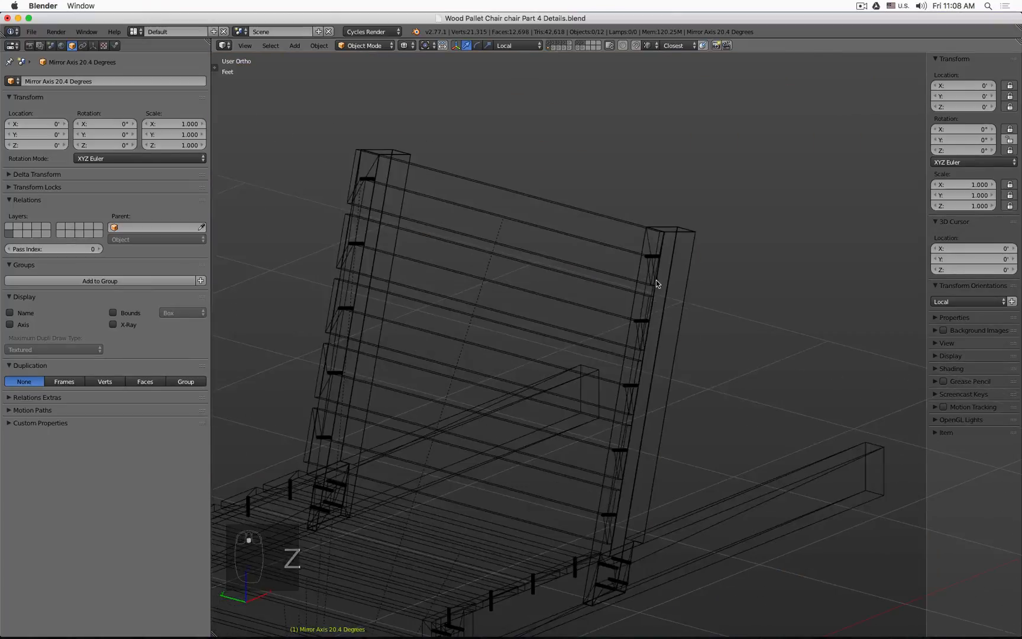
scroll(651, 270, up, 3)
scroll(651, 267, down, 4)
Step: Switch to the dowel layer, select Bool Plank Dowel Backrest.001 and assign it the Wood 3D New material
click(586, 45)
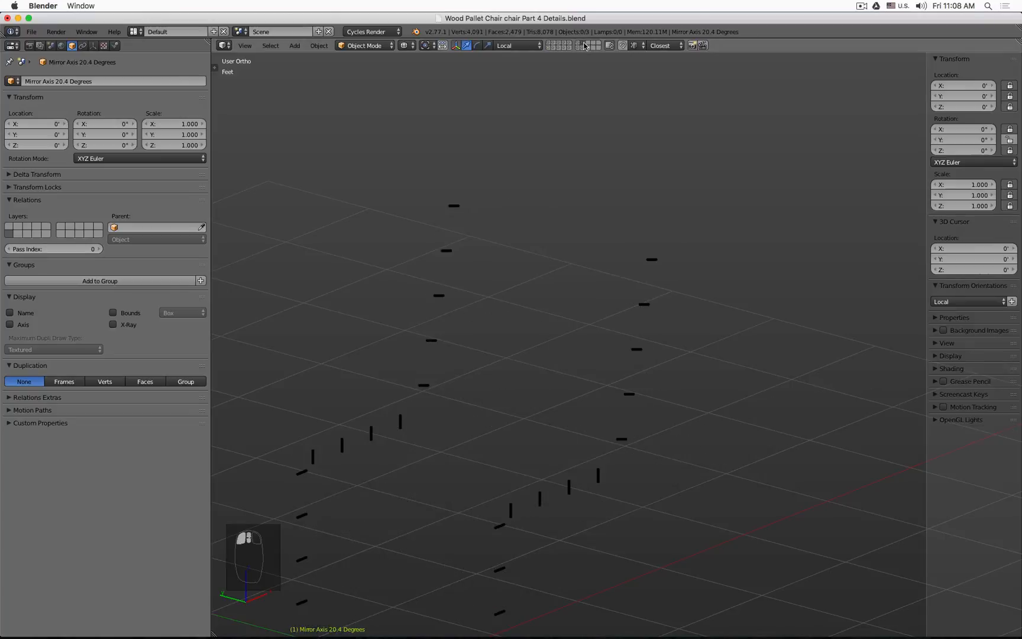
right_click(655, 257)
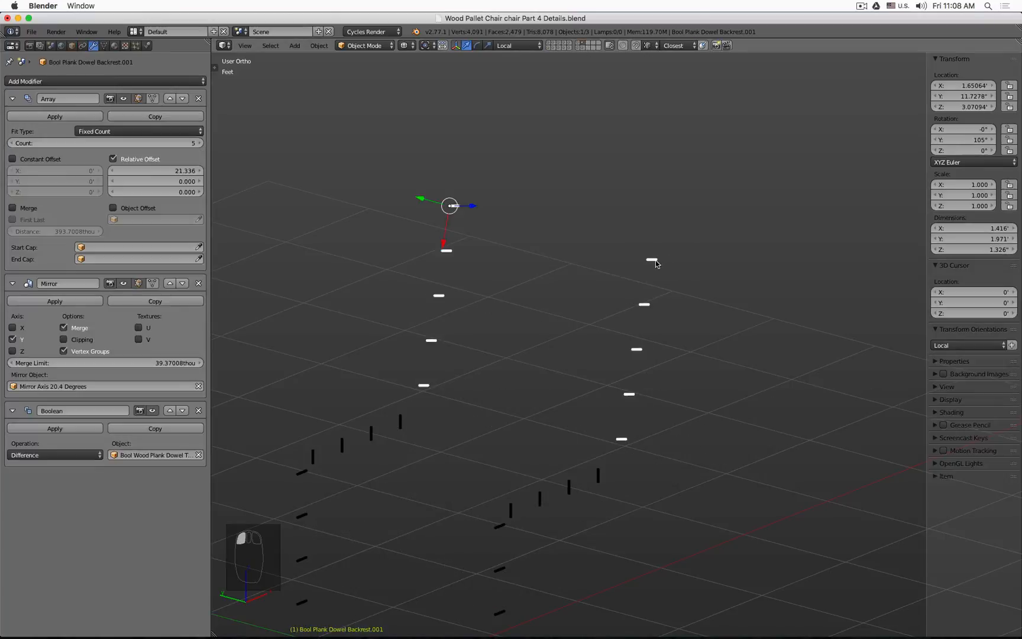
click(114, 46)
click(12, 116)
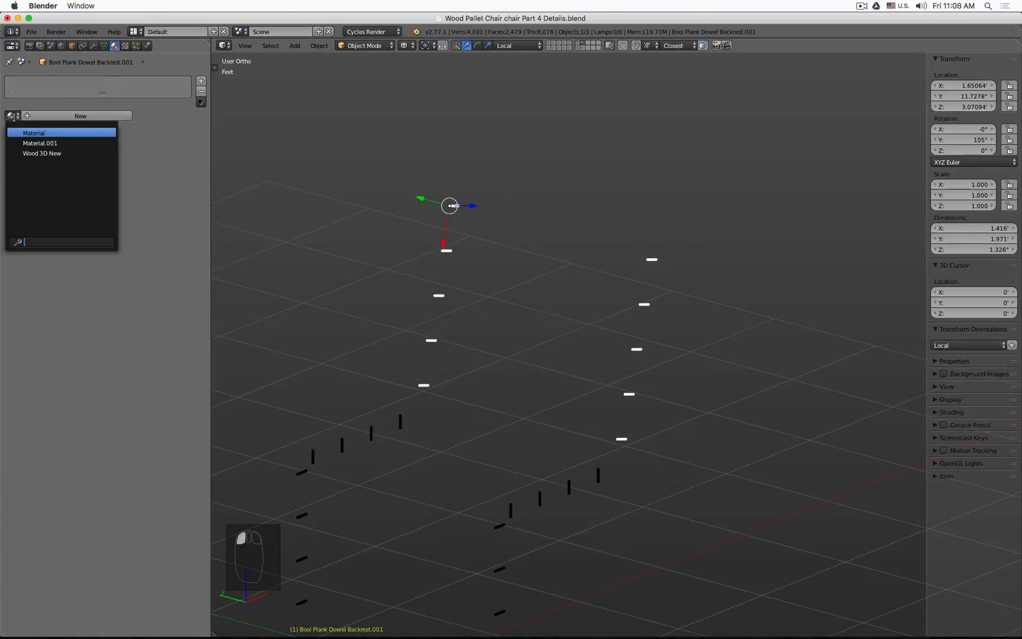
click(82, 152)
Step: Select the remaining trim dowels with Bool Plank Dowel Backrest.001 active and link its Wood 3D New material to them
shift+middle_drag(411, 323, 583, 144)
click(573, 245)
shift+click(478, 300)
shift+click(592, 210)
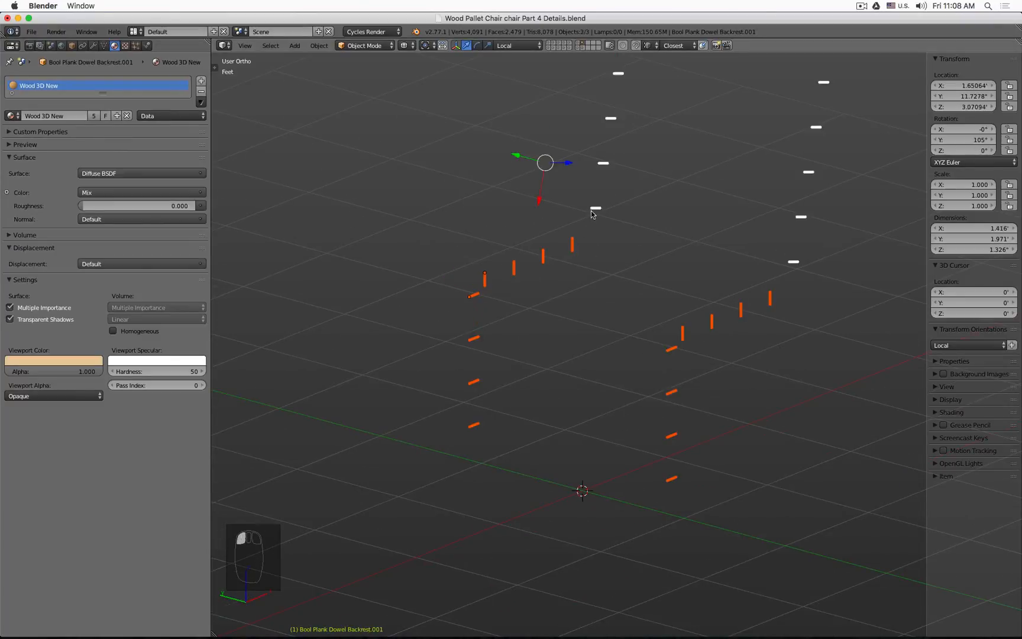
key(ctrl+l)
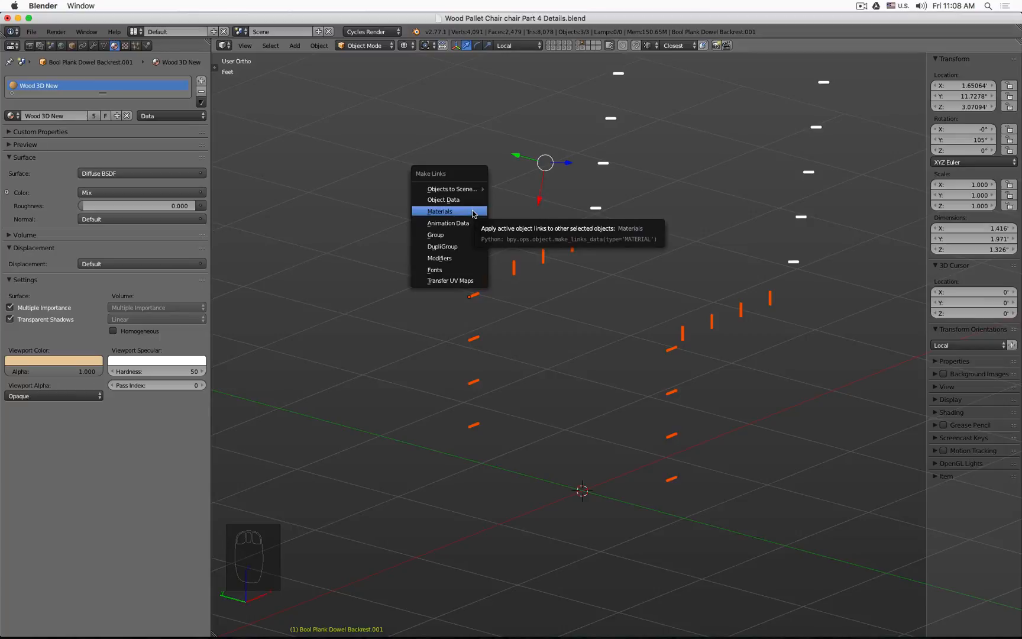
click(473, 212)
key(z)
key(a)
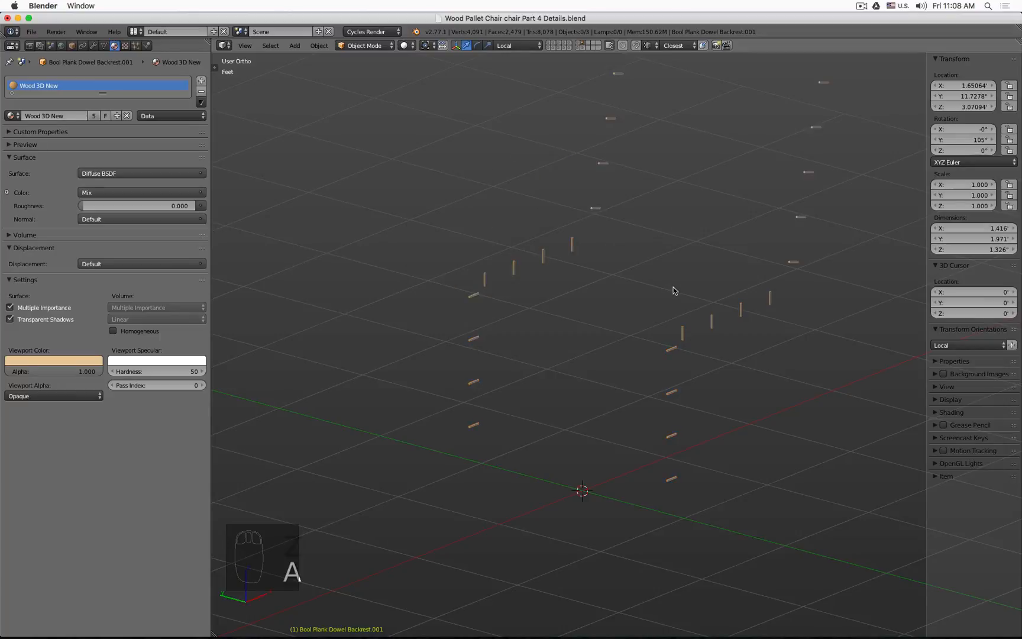
Step: Add the dowel layer, select the Dowel Front Leg and Dowel Backrest objects and link the Wood 3D New material to them
click(579, 45)
click(494, 302)
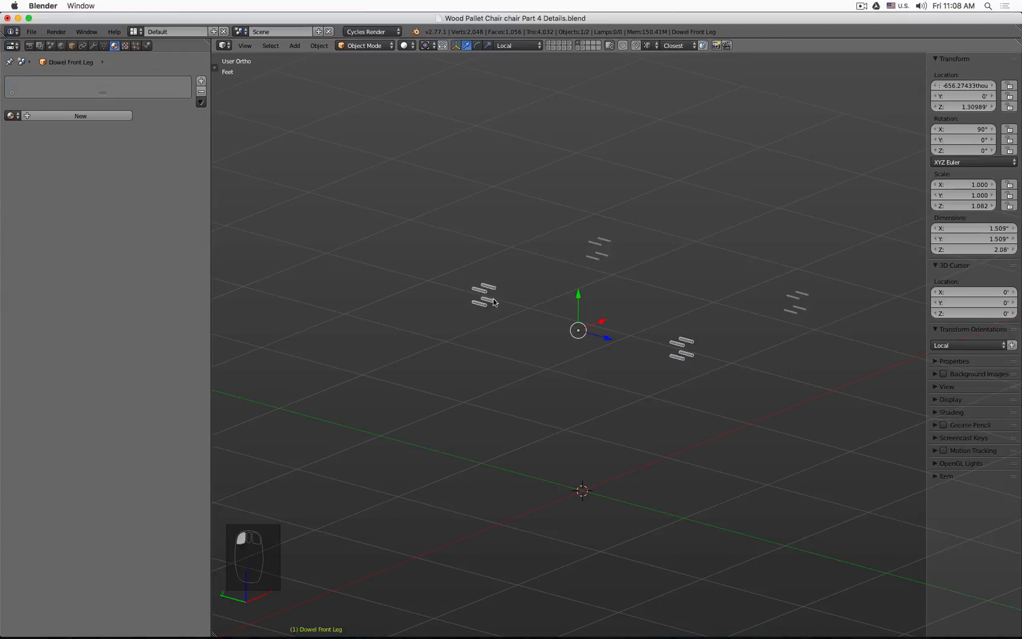
shift+click(591, 244)
shift+click(581, 43)
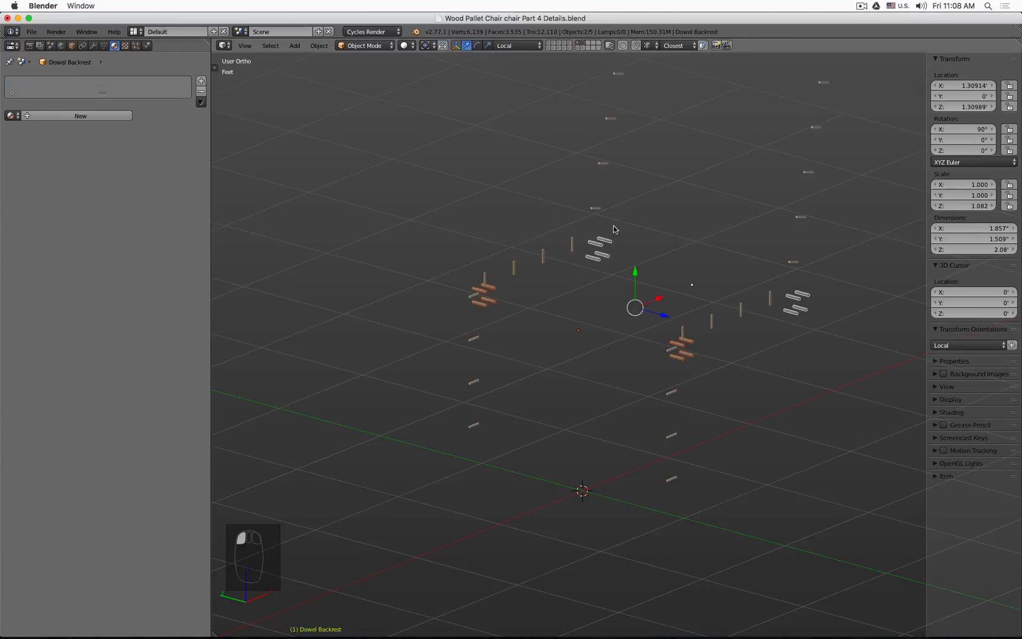
shift+click(597, 209)
key(ctrl+l)
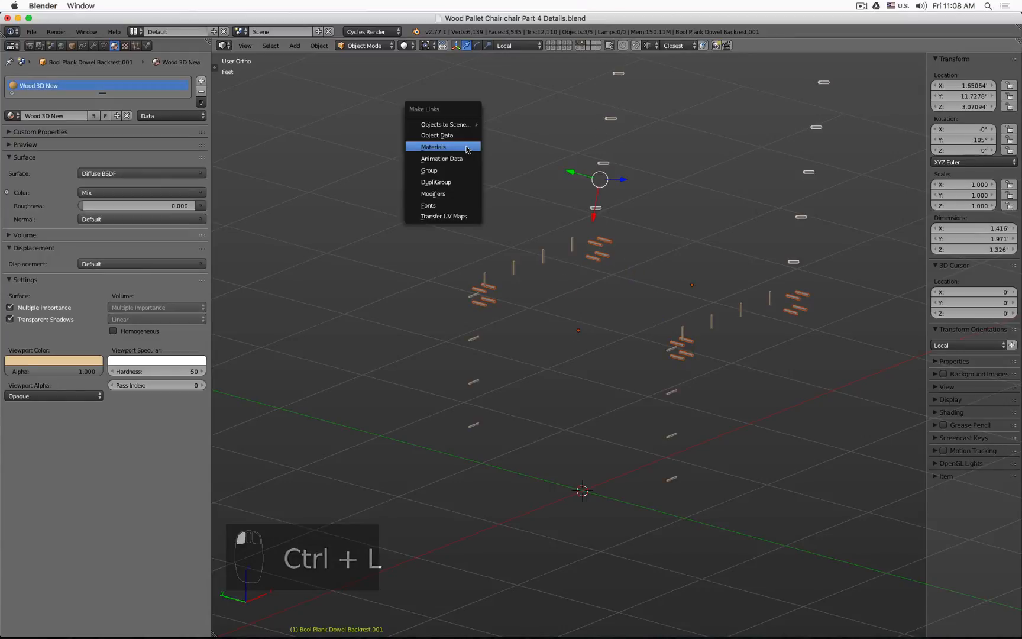
click(466, 146)
key(a)
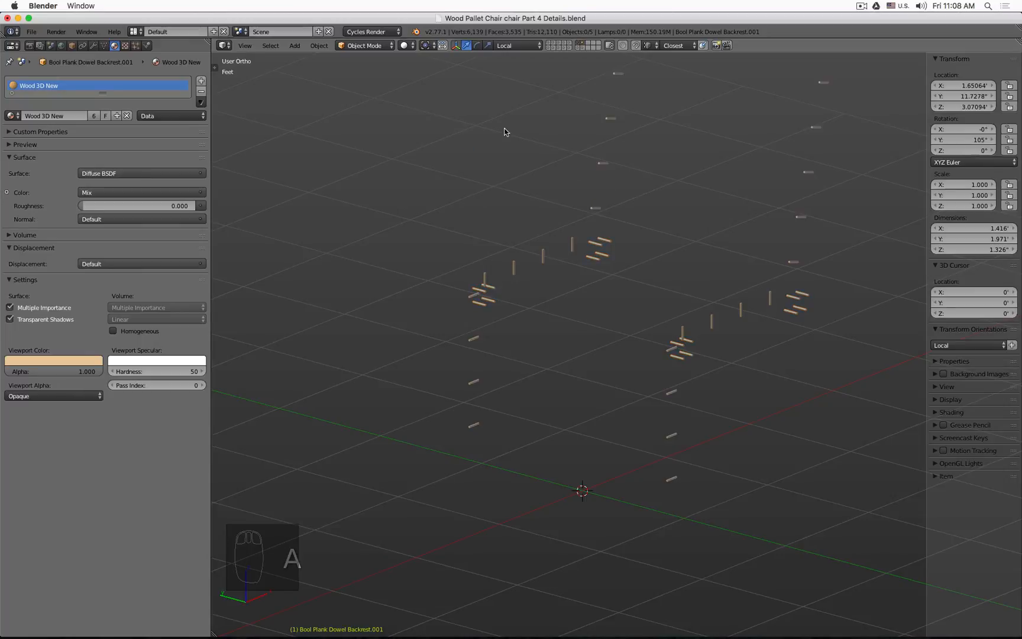
Step: Show the cushion layer, select the strap pieces with the cushion Plane.002 active and link its Material.001 to the straps
middle_drag(506, 132, 619, 214)
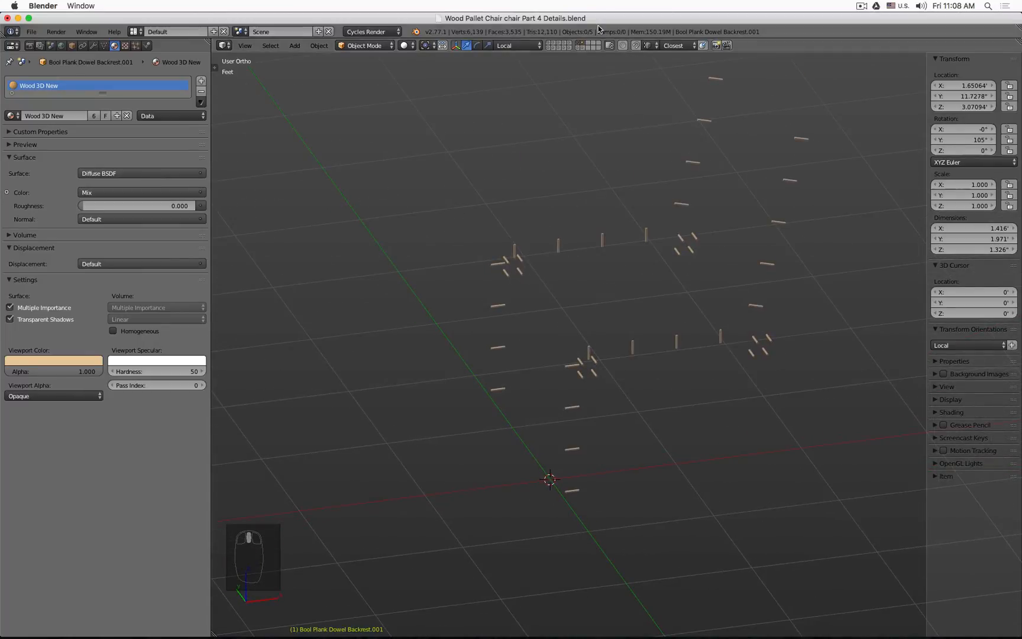
click(569, 44)
middle_drag(669, 169, 635, 112)
click(637, 113)
shift+click(763, 116)
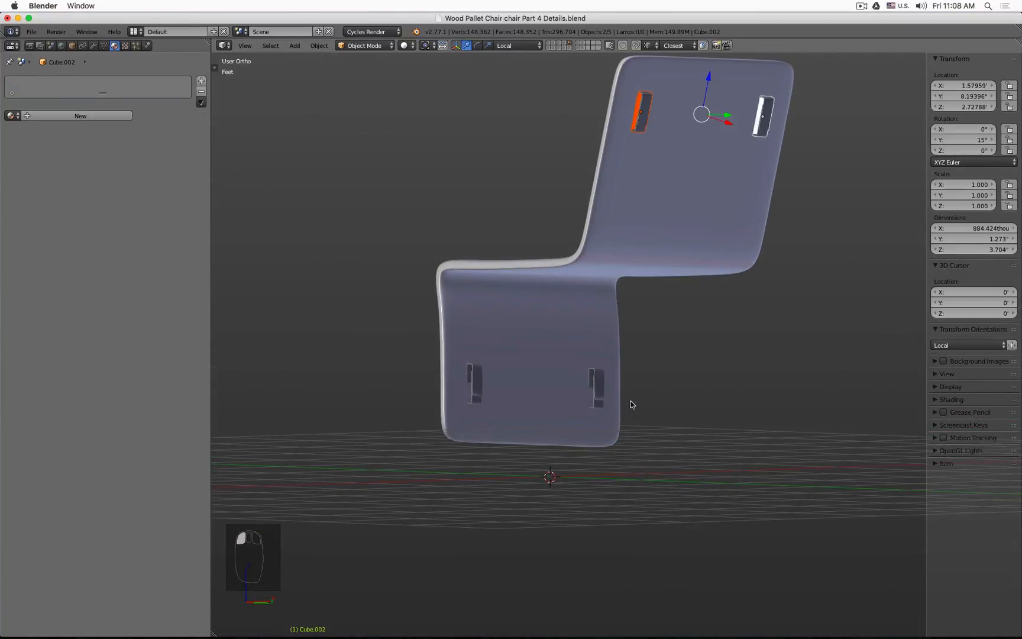
shift+click(595, 390)
shift+click(477, 384)
shift+click(472, 340)
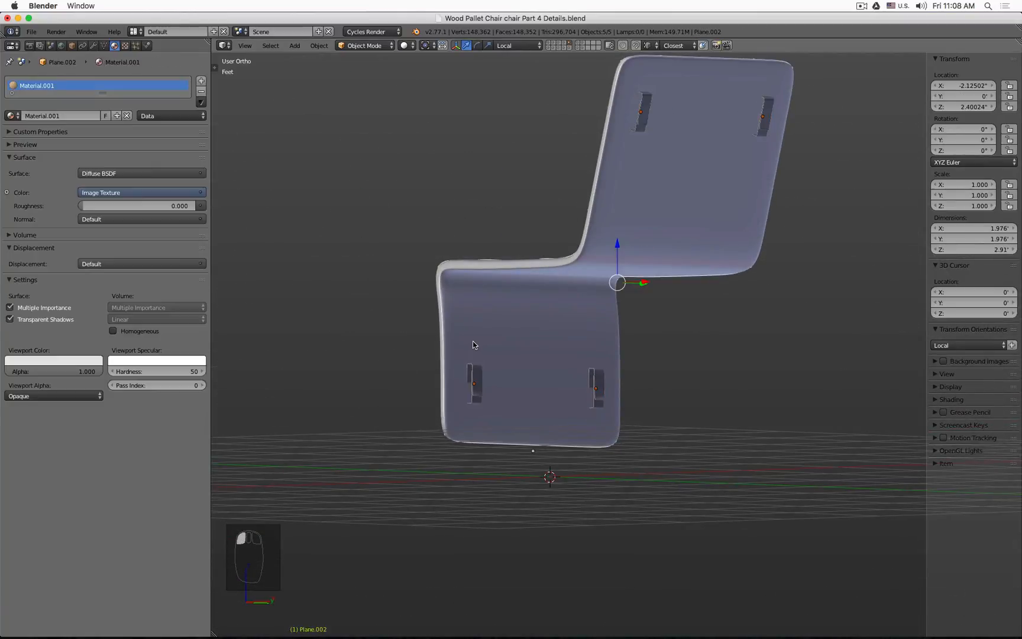
key(ctrl+l)
click(472, 341)
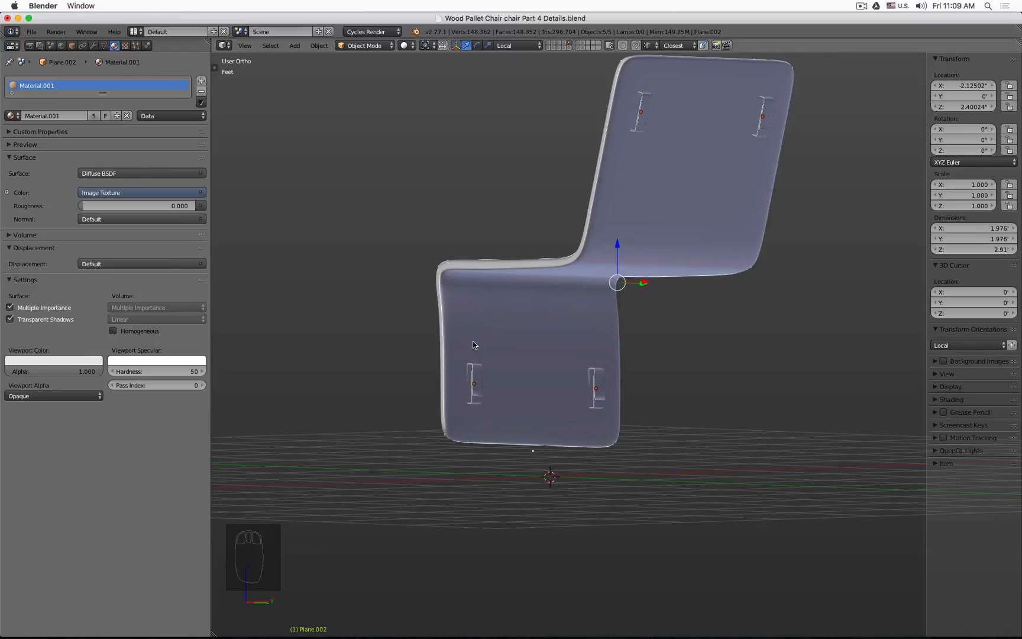
Step: Examine the cushion and its straps close up in rendered and solid views
key(shift+z)
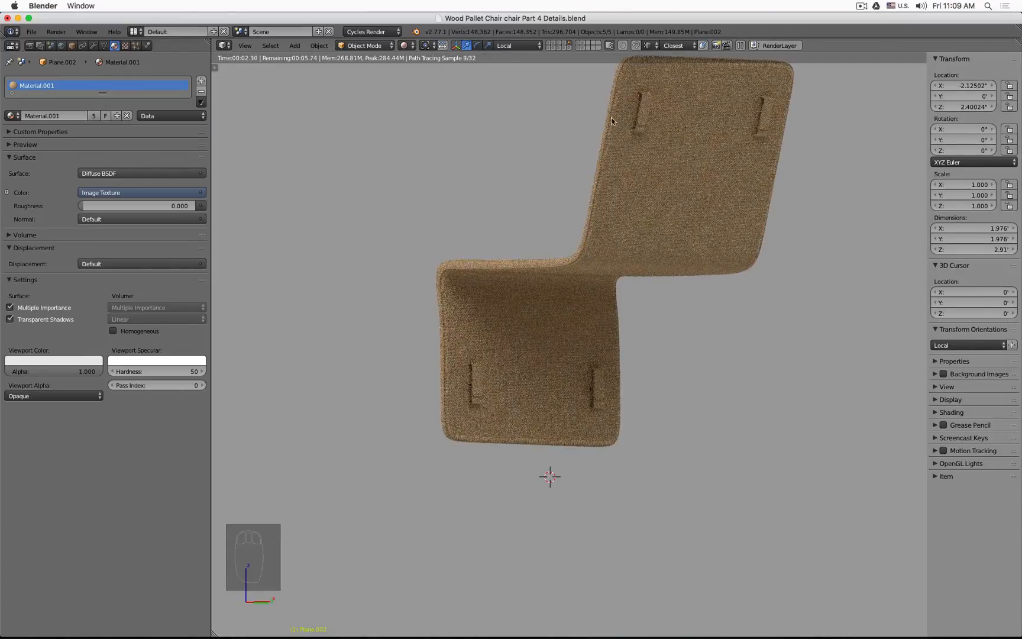
scroll(634, 111, up, 5)
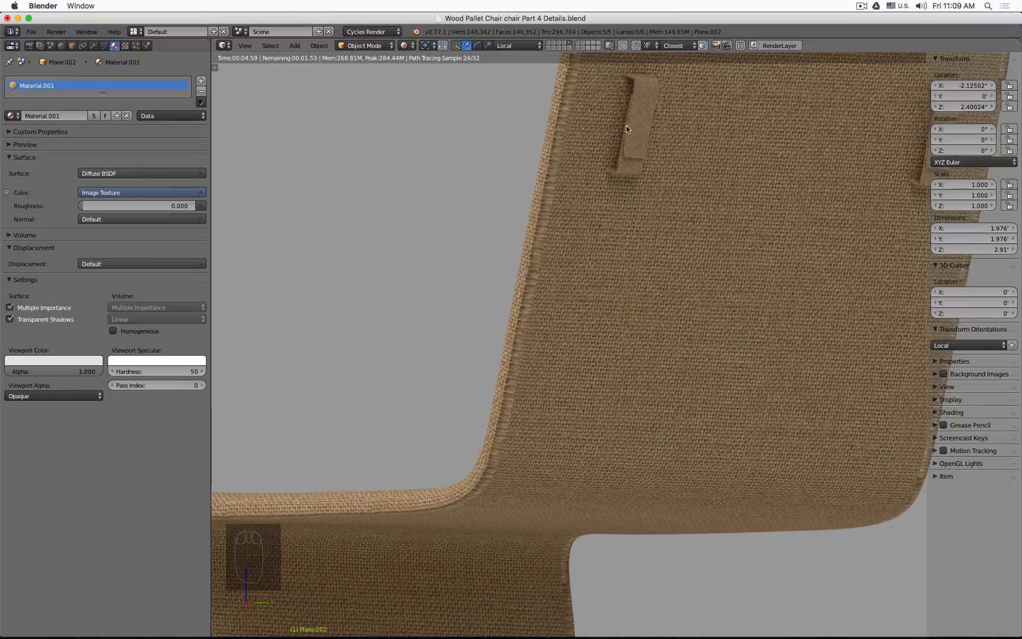
scroll(615, 162, down, 8)
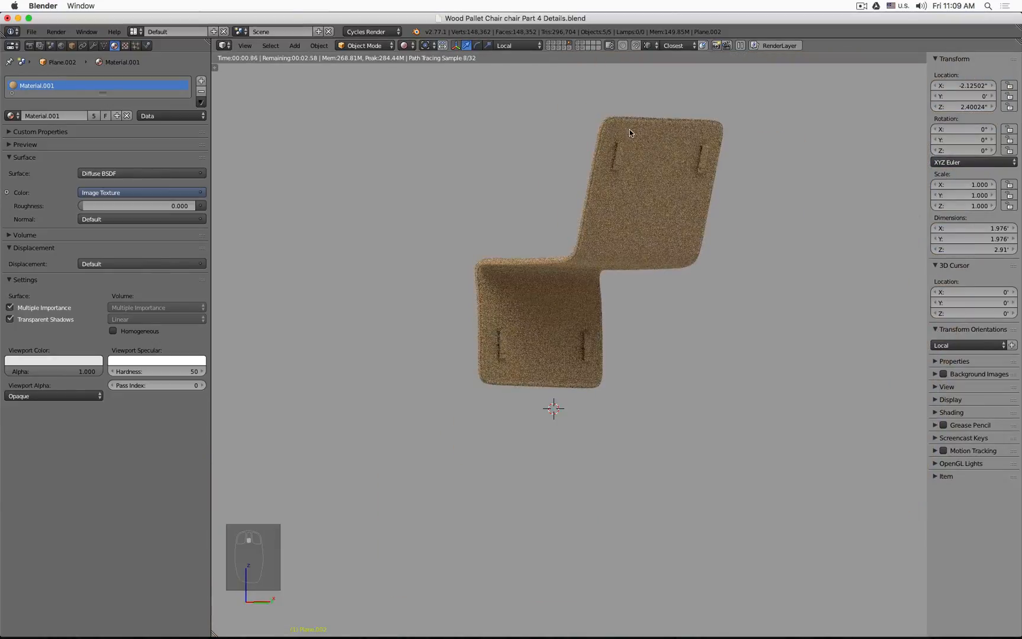
middle_drag(581, 137, 585, 163)
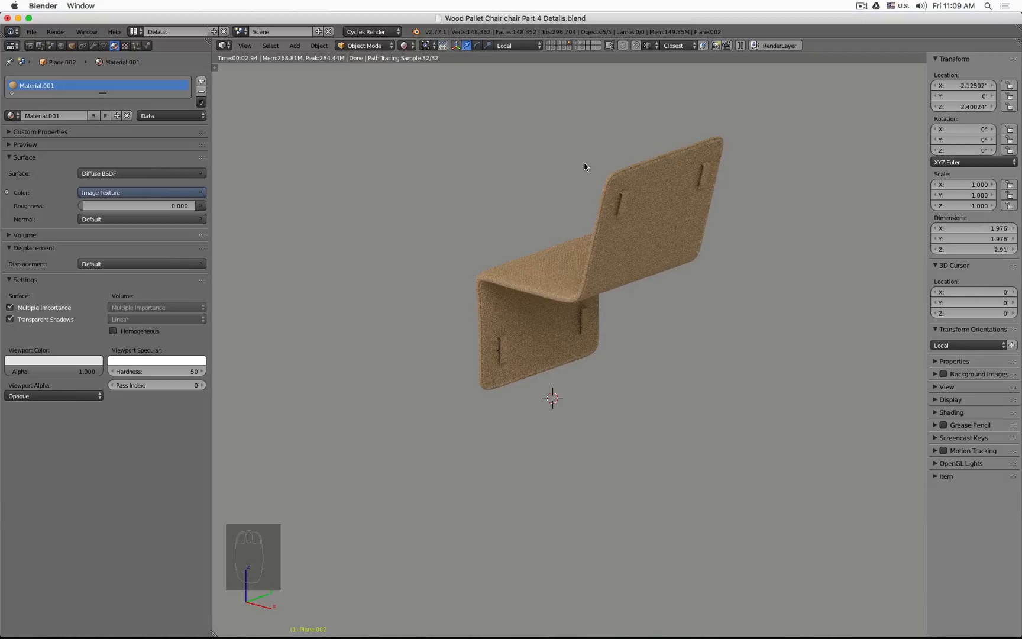
scroll(504, 364, up, 5)
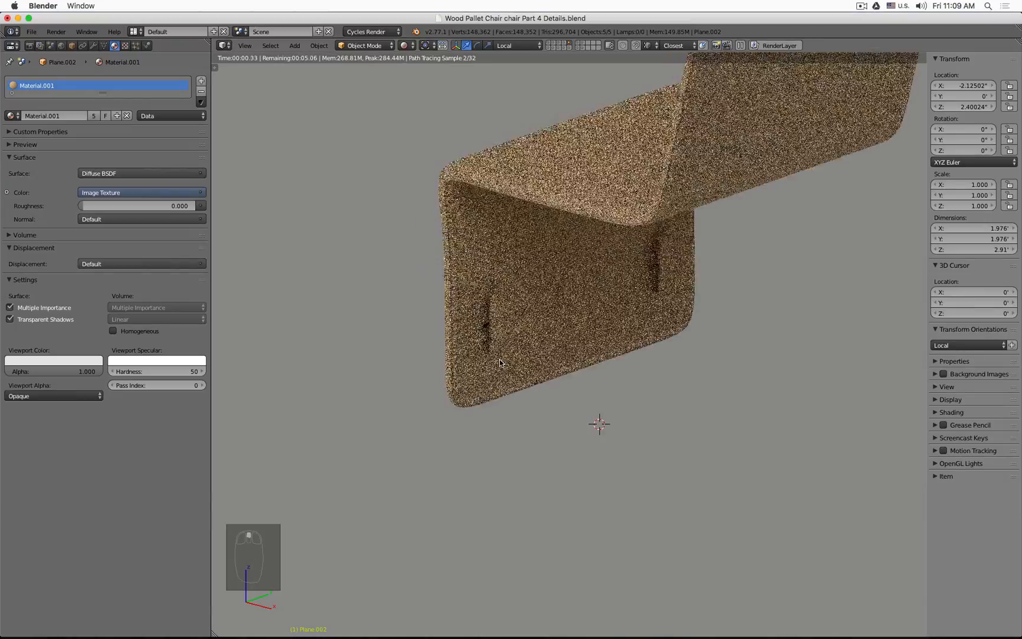
key(z)
key(z)
scroll(479, 338, up, 4)
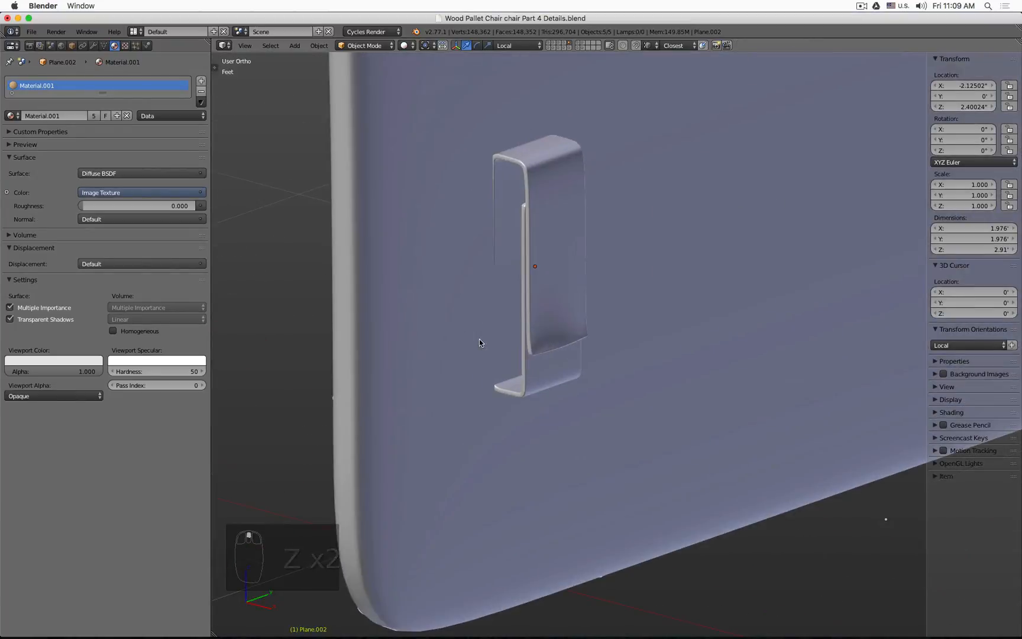
scroll(479, 338, down, 6)
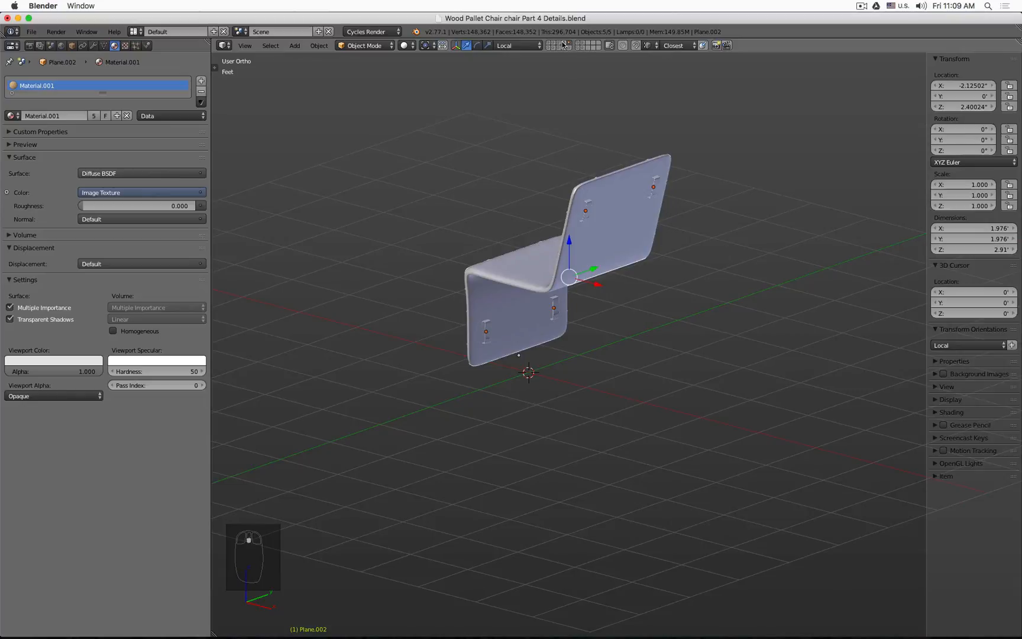
Step: Show all layers, select the Mirror Axis 20.4 Degrees empty and set its Y rotation to 20.5°
shift+click(550, 46)
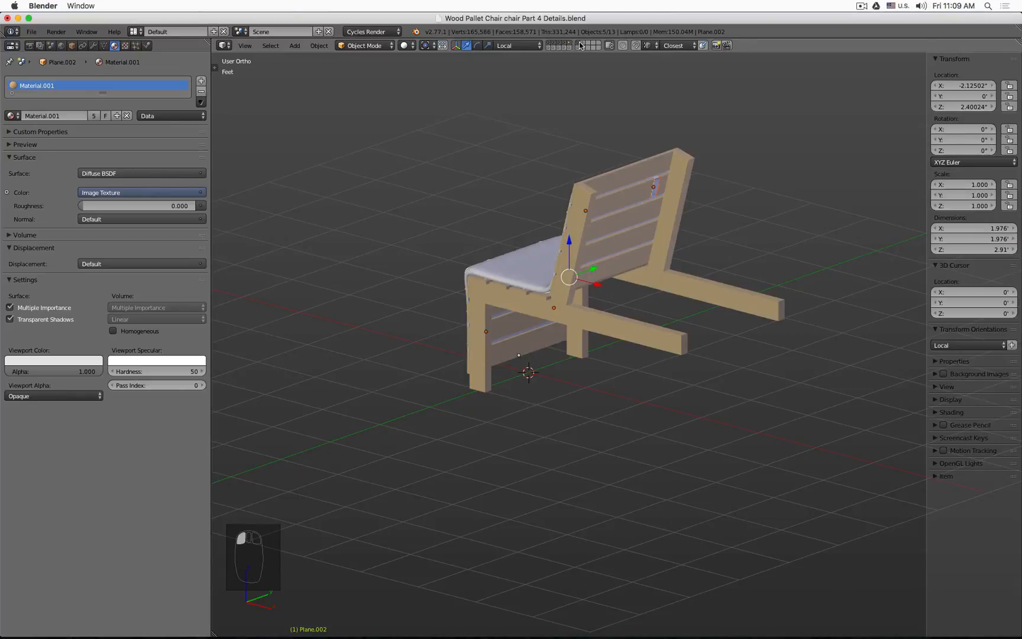
shift+click(550, 47)
click(569, 404)
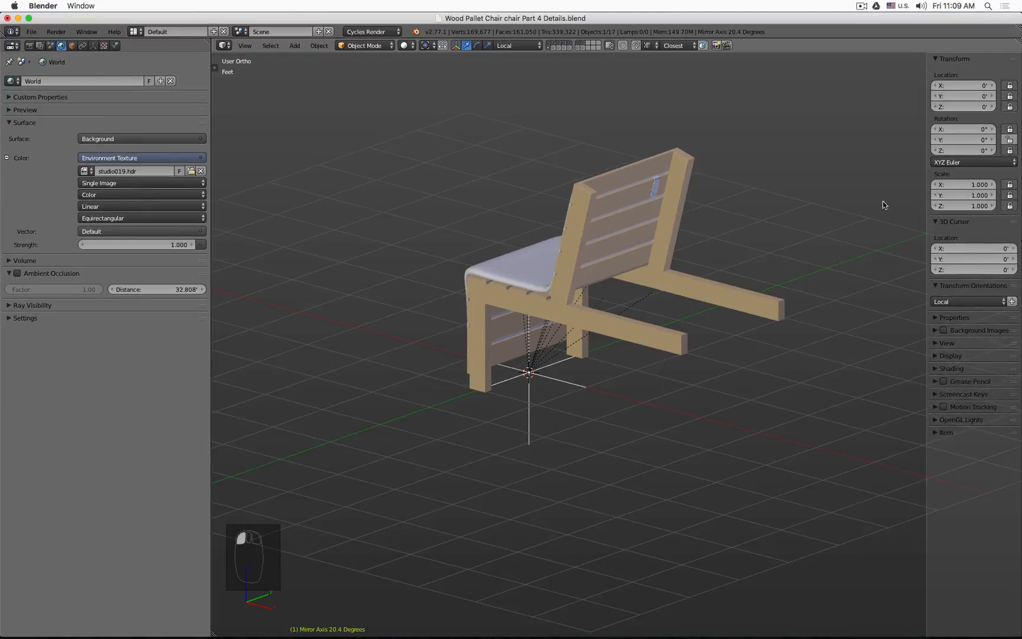
click(965, 140)
key(Return)
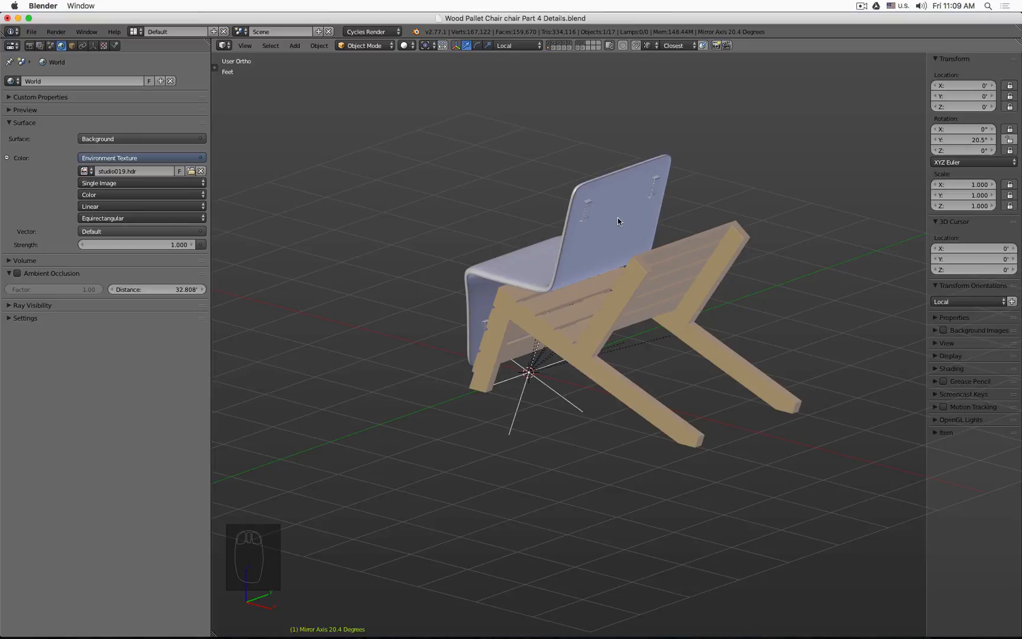
Step: Reset the Mirror Axis 20.4 Degrees empty's Y rotation to 0°
click(593, 207)
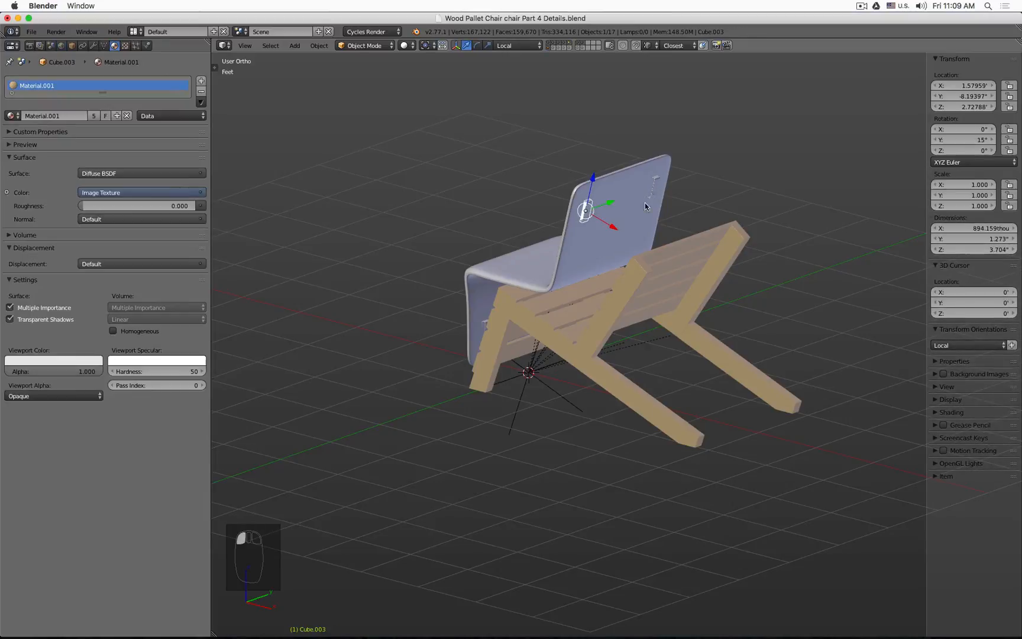
click(525, 394)
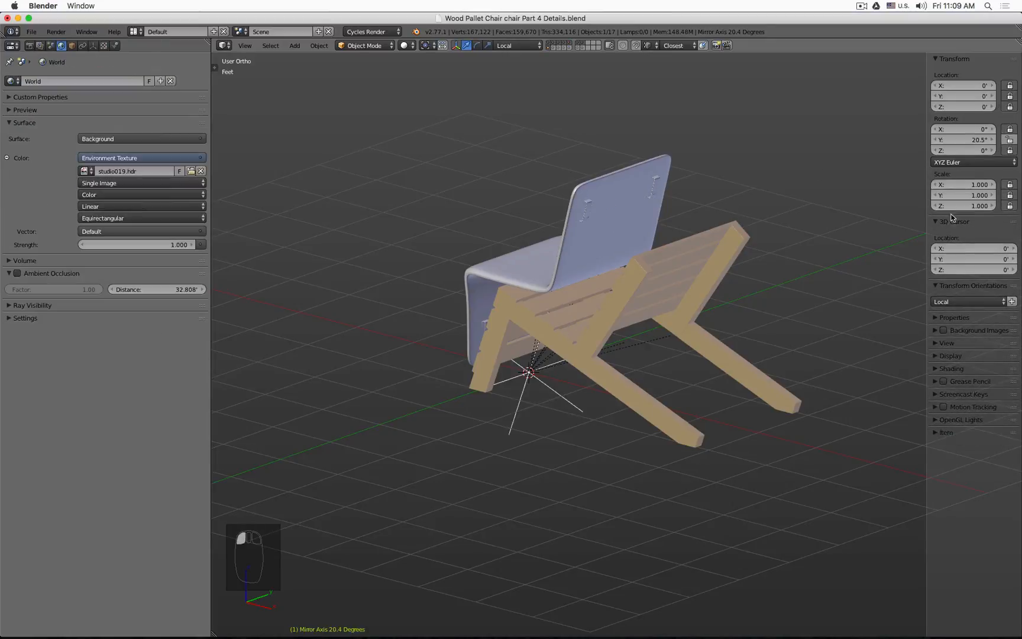
click(960, 139)
text(0)
key(Return)
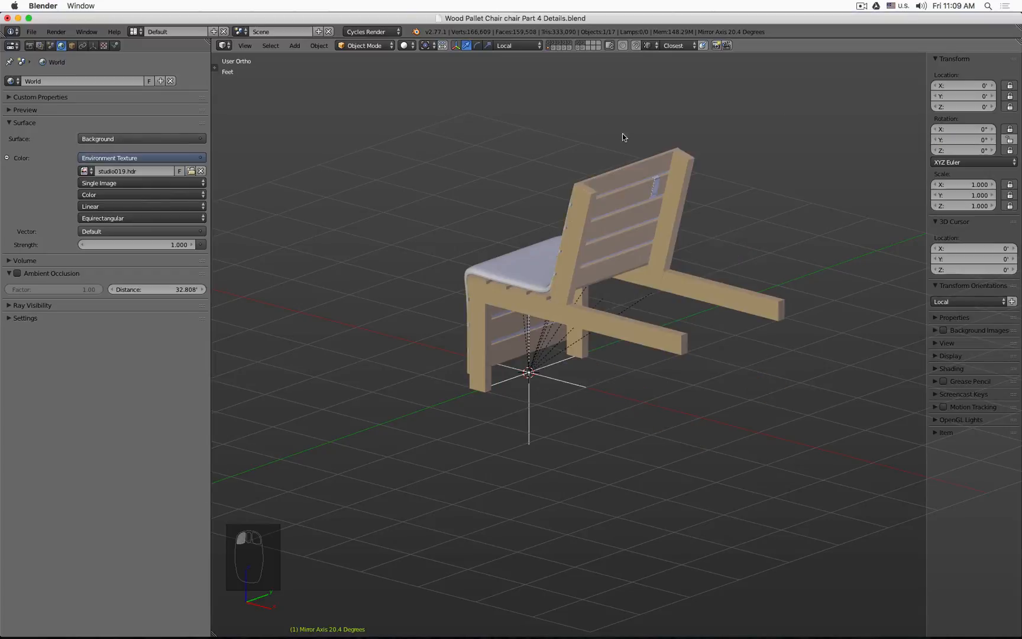
Step: Select the cushion and its strap pieces, add the Mirror Axis 20.4 Degrees empty, and parent them to the empty
scroll(657, 189, up, 6)
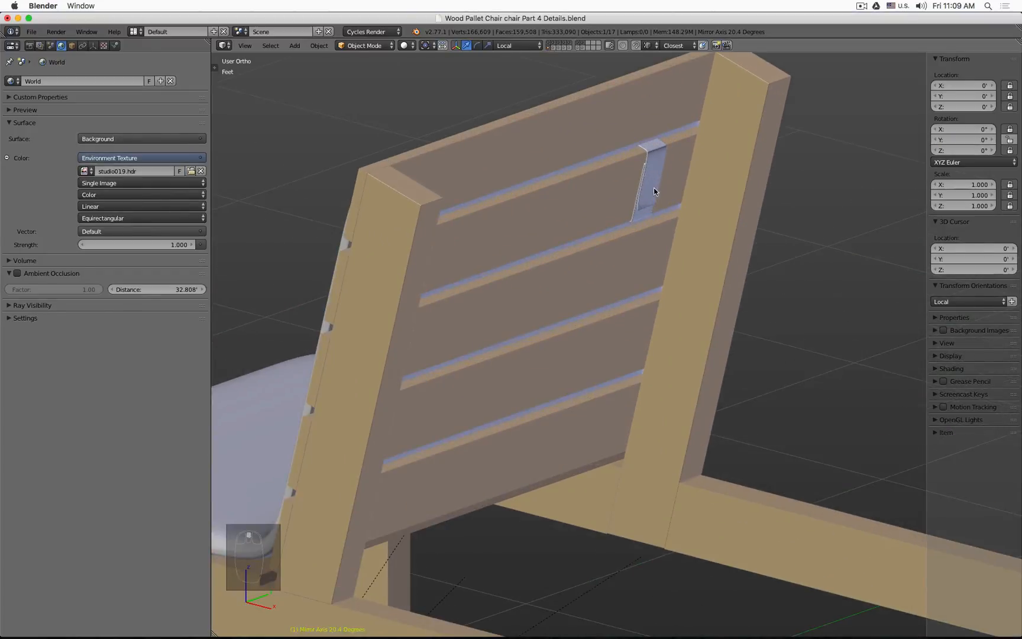
click(654, 188)
shift+click(253, 235)
scroll(295, 326, down, 4)
middle_drag(383, 406, 450, 313)
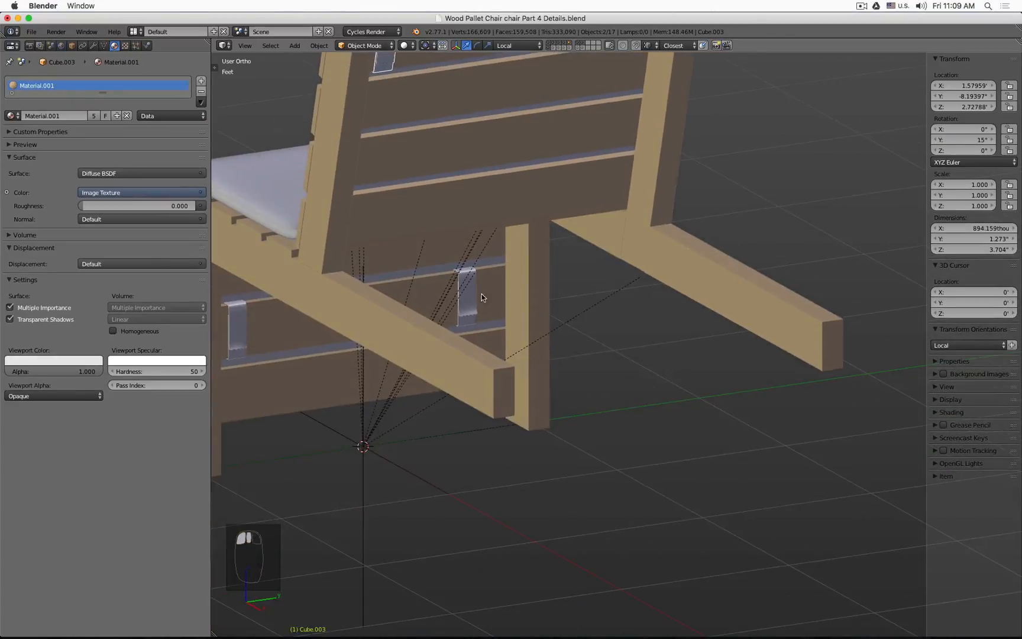
shift+click(455, 311)
shift+click(235, 334)
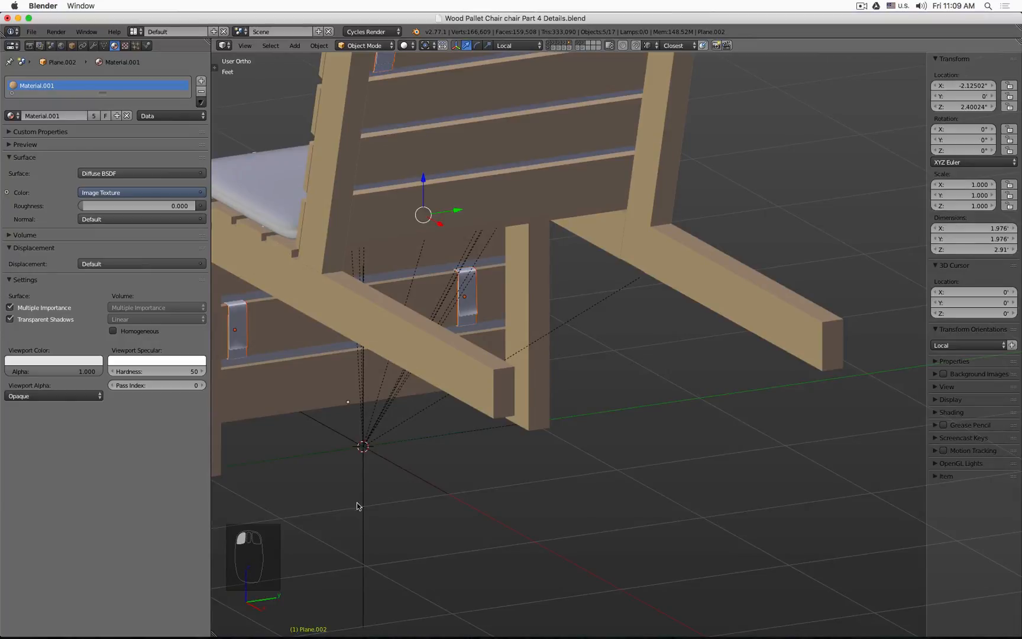
shift+click(361, 509)
key(ctrl+p)
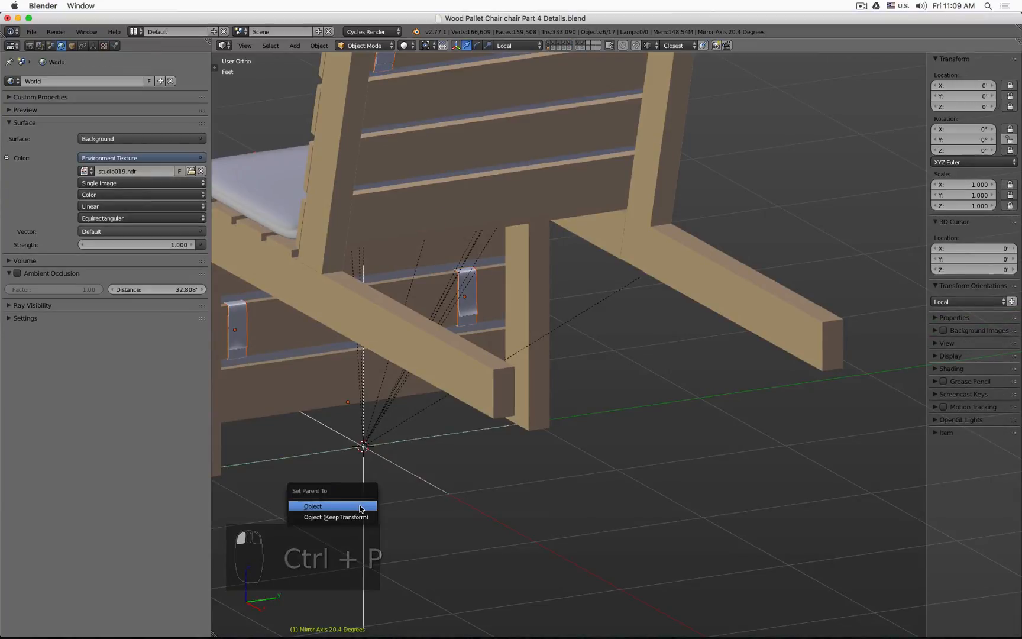
click(361, 505)
Step: Set the empty's Y rotation to 20.5° to tilt the whole chair with its cushion
click(964, 139)
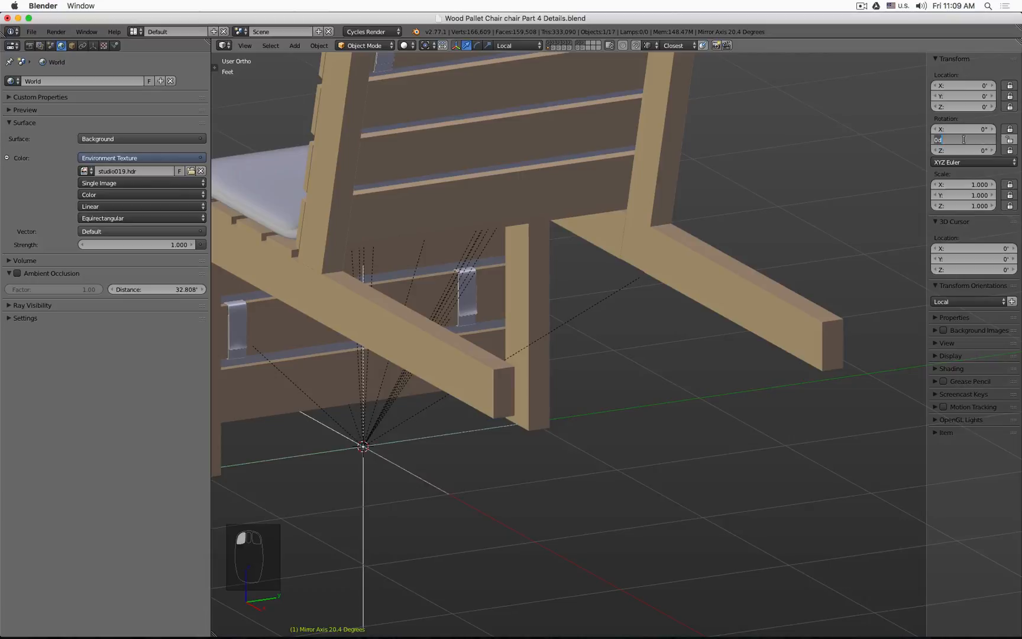
text(20.5)
key(Return)
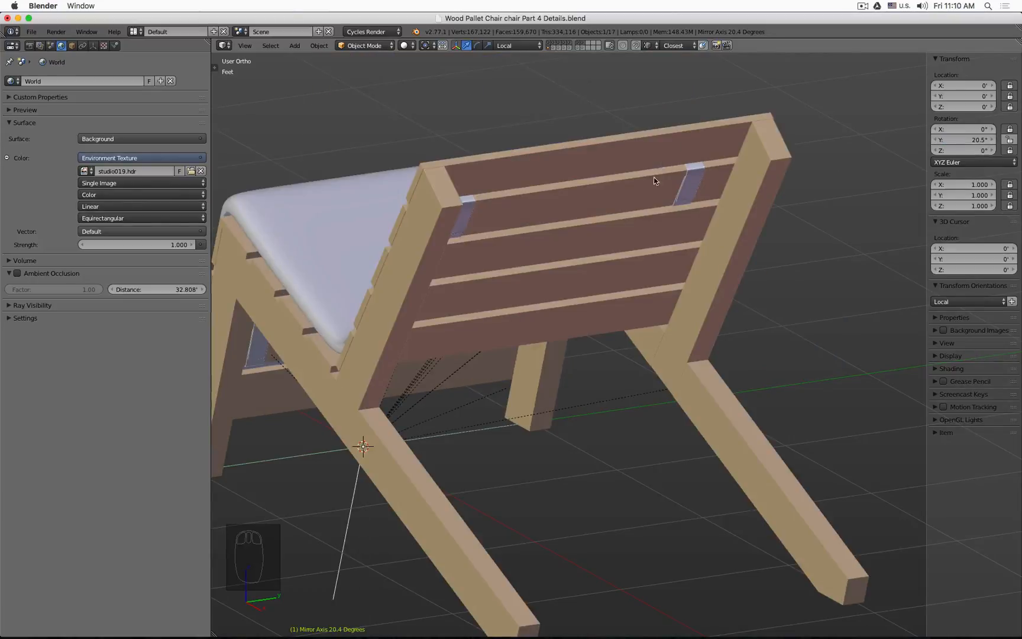
scroll(592, 195, down, 5)
middle_drag(547, 207, 664, 247)
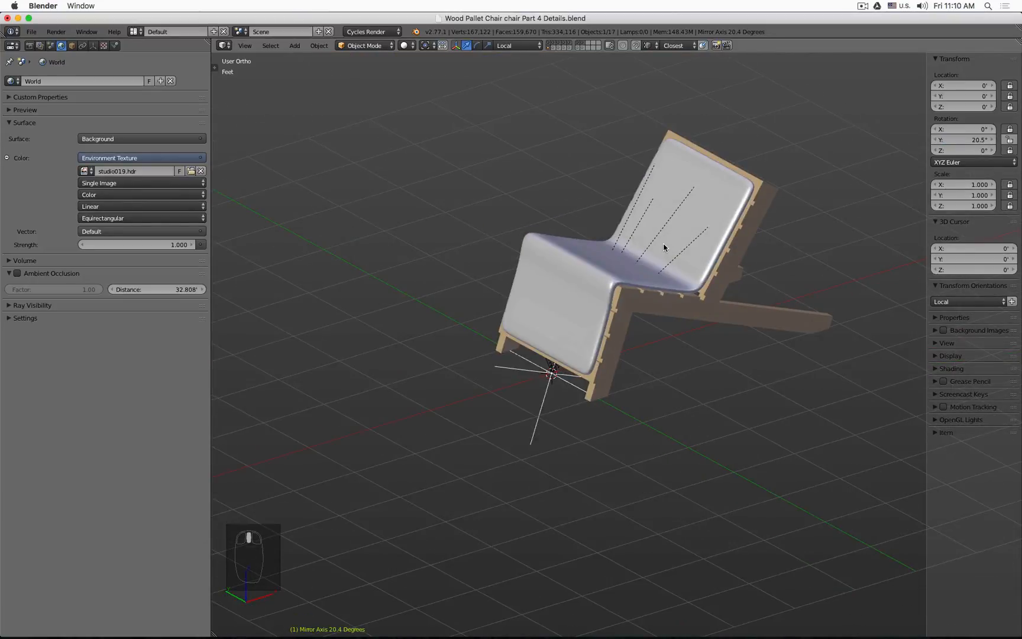
Step: Inspect the tilted chair and a strap close up in rendered view
key(shift+z)
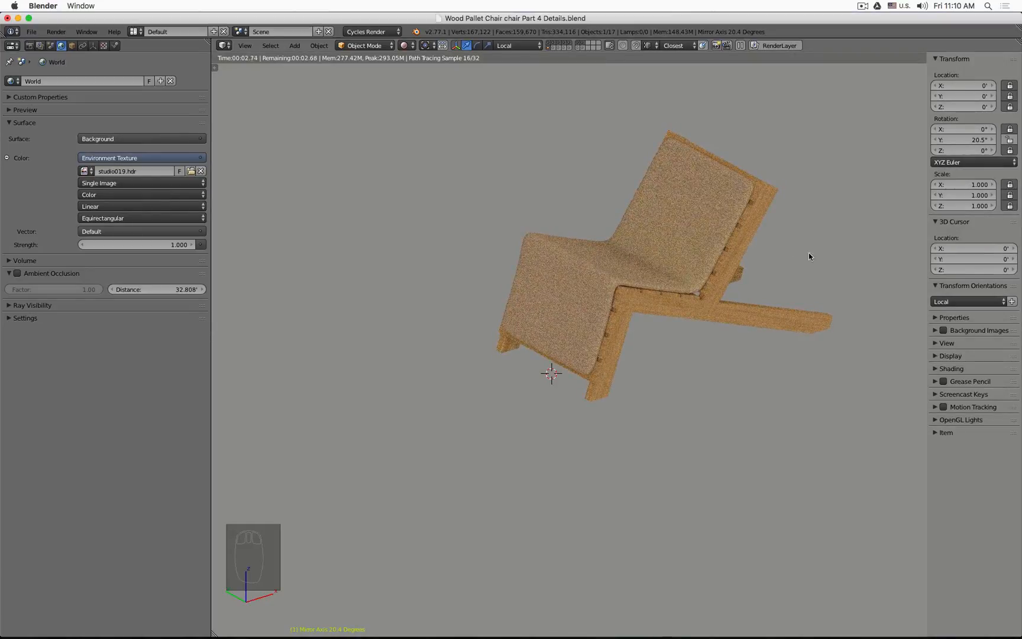
middle_drag(830, 256, 631, 247)
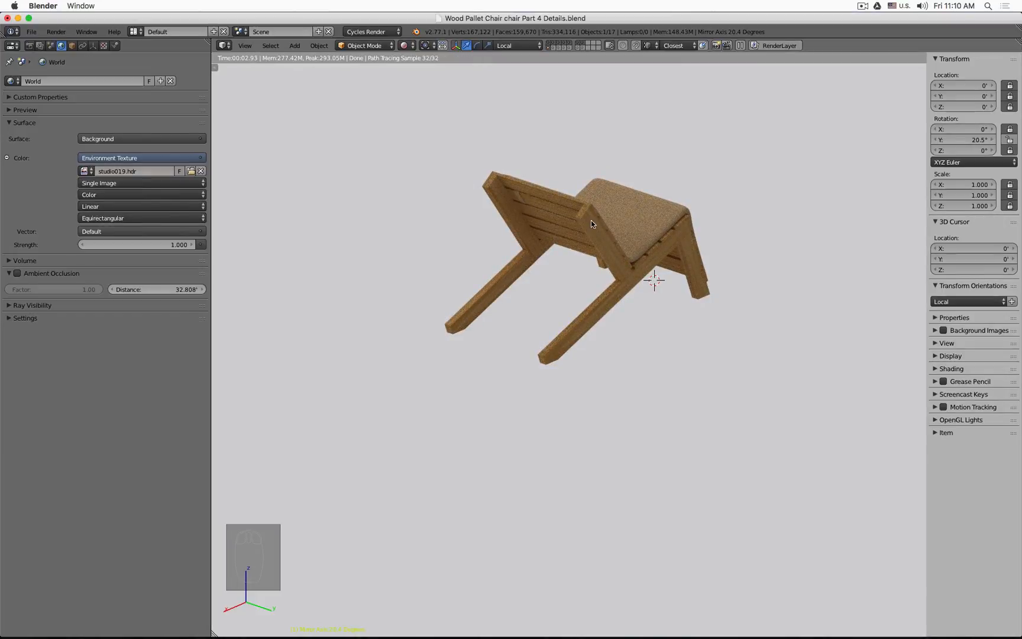
scroll(513, 191, up, 8)
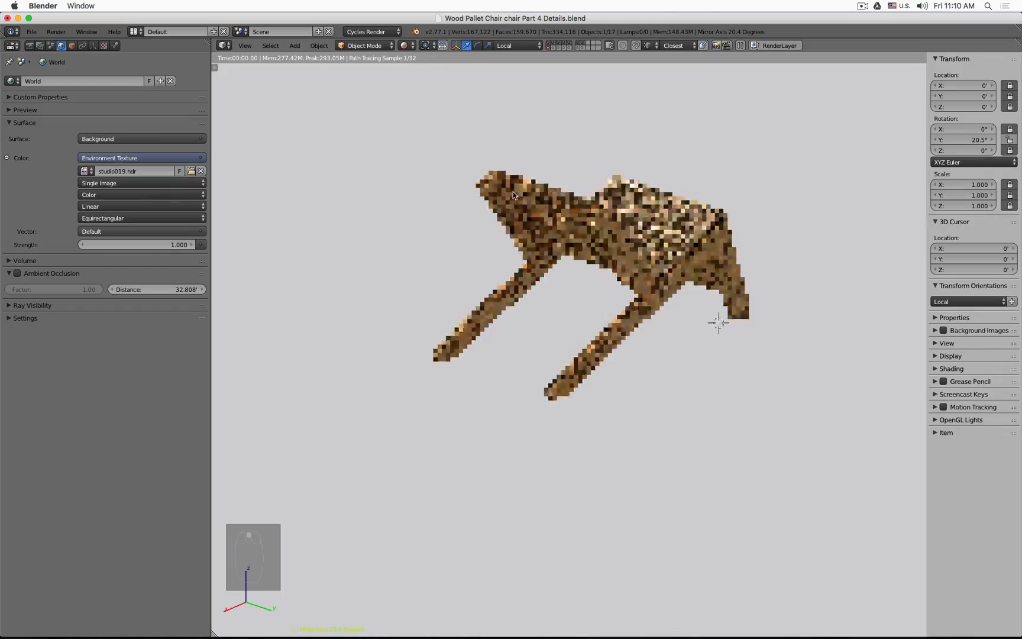
scroll(532, 211, up, 10)
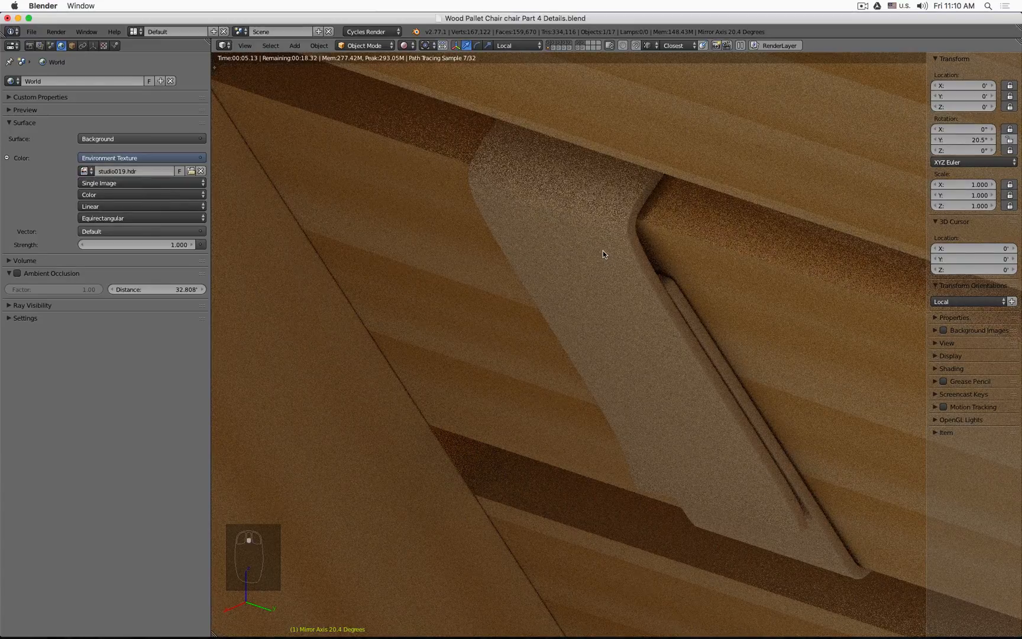
Step: Inspect the tilted chair from the front in rendered view, zooming in on the seat and strap
scroll(603, 250, down, 8)
scroll(601, 249, down, 3)
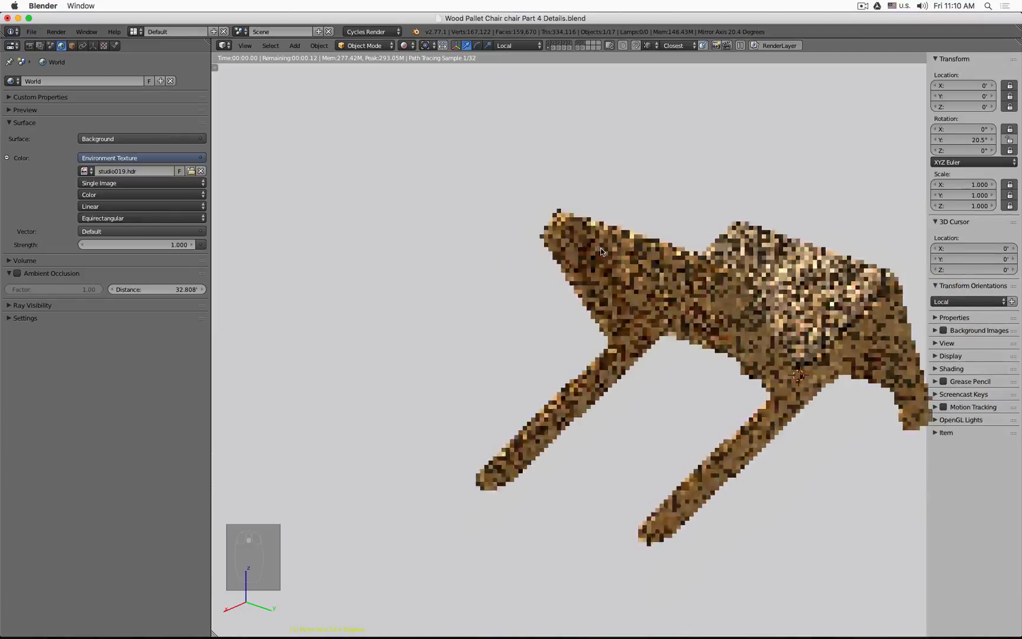
middle_drag(820, 253, 575, 248)
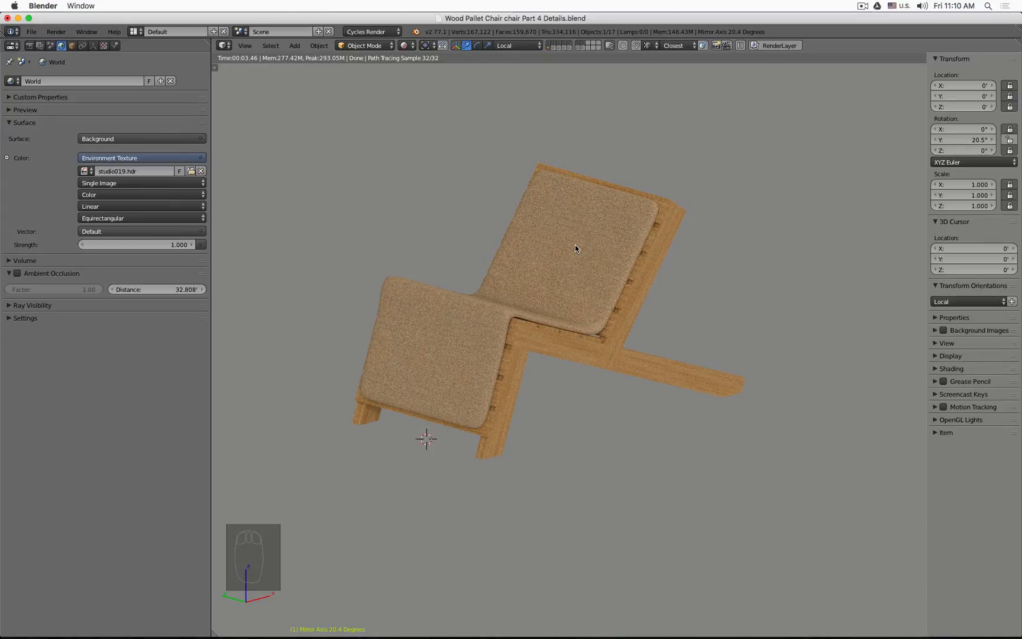
key(KP_1)
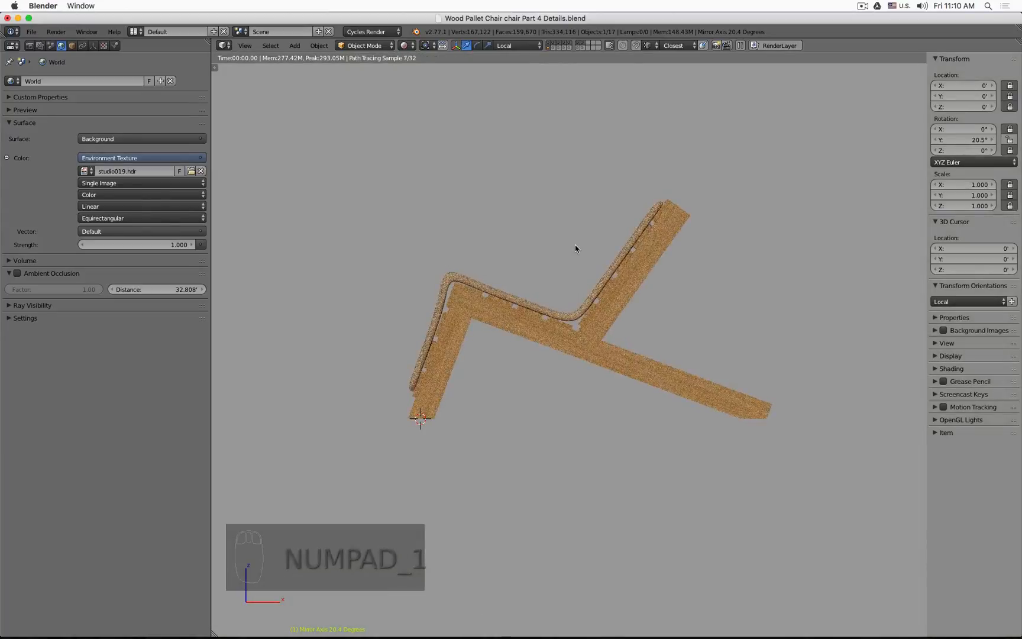
scroll(458, 291, up, 5)
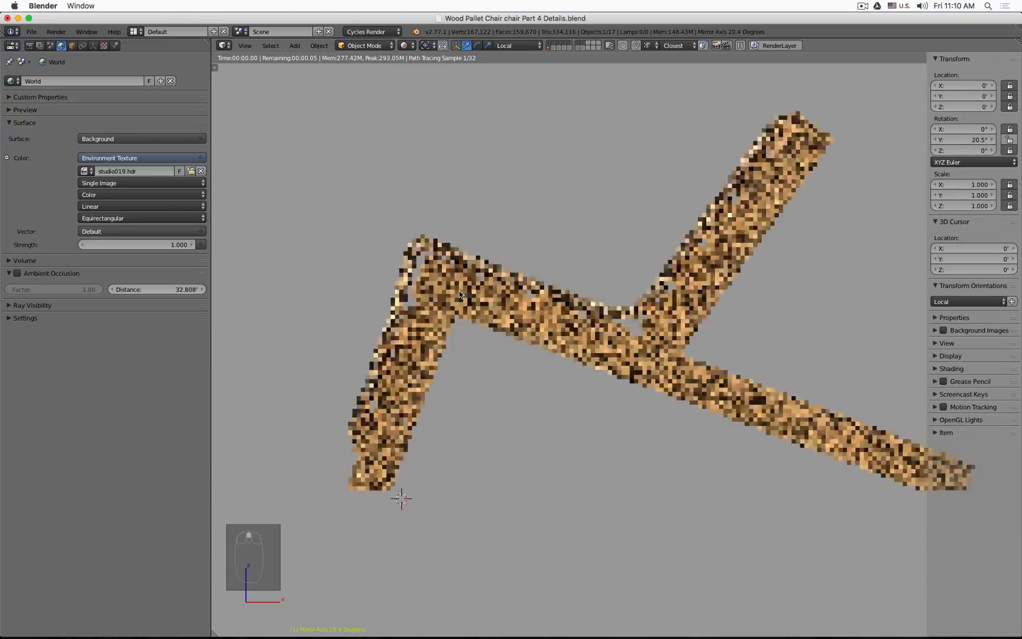
scroll(418, 256, up, 4)
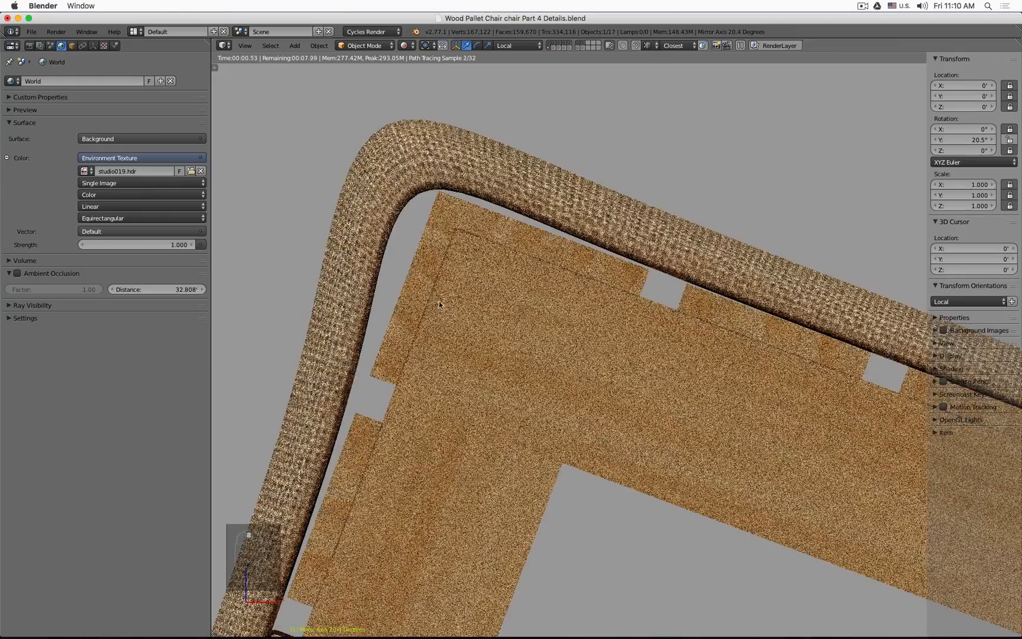
scroll(392, 381, up, 4)
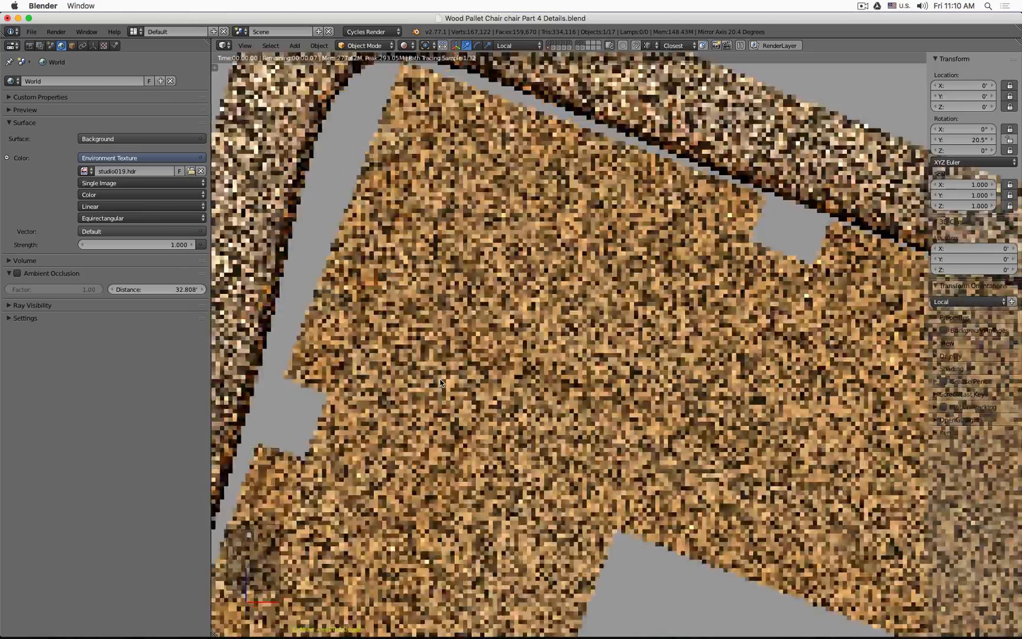
Step: Select the front-leg dowel in wireframe and display only the layer holding the dowels
key(z)
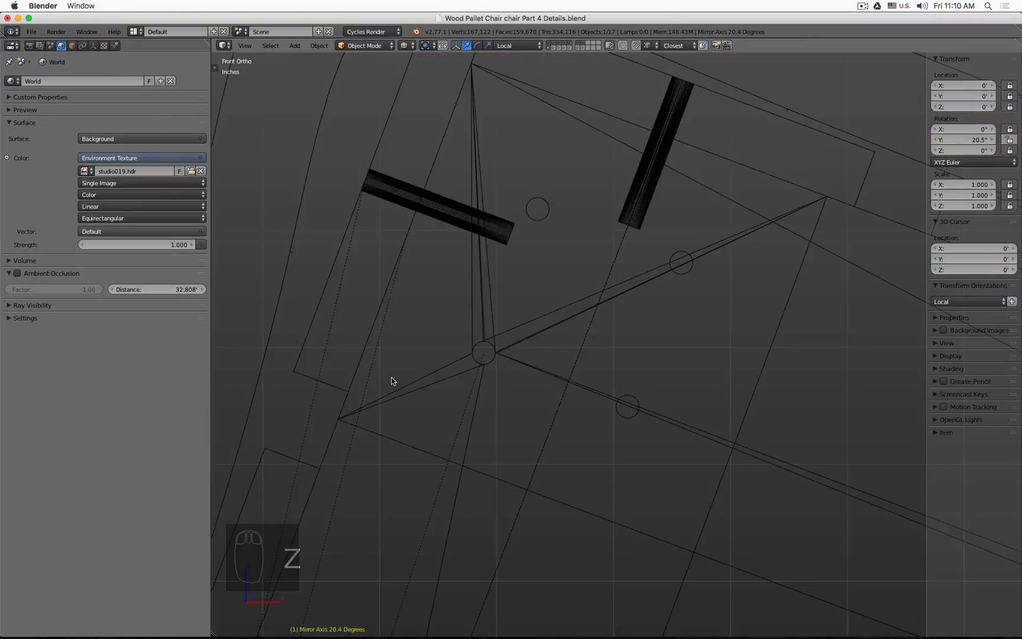
key(z)
scroll(392, 381, down, 4)
middle_drag(518, 408, 552, 424)
key(z)
right_click(543, 418)
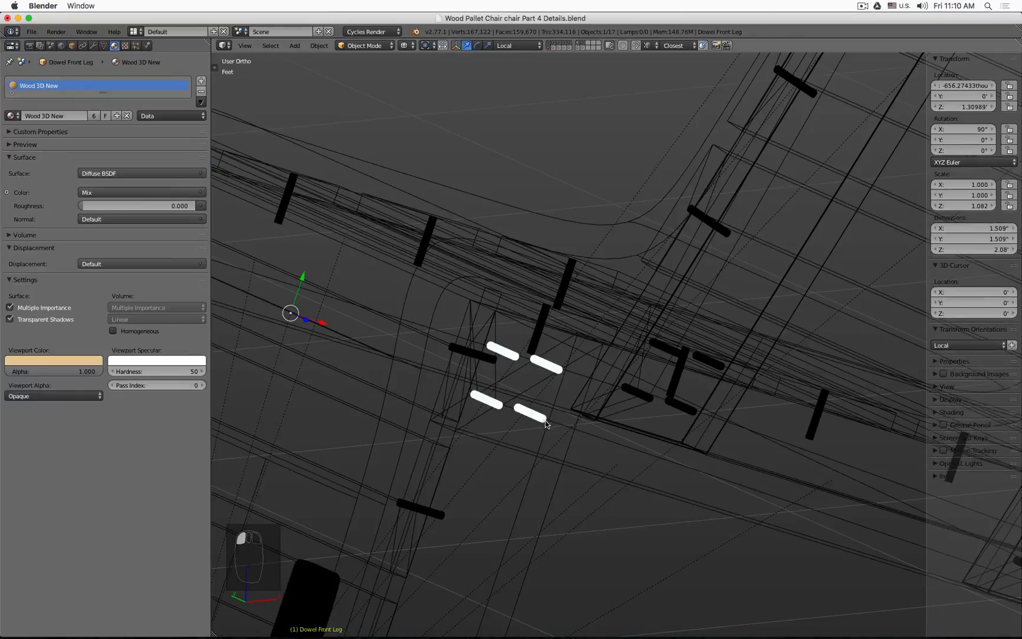
key(z)
scroll(563, 414, down, 5)
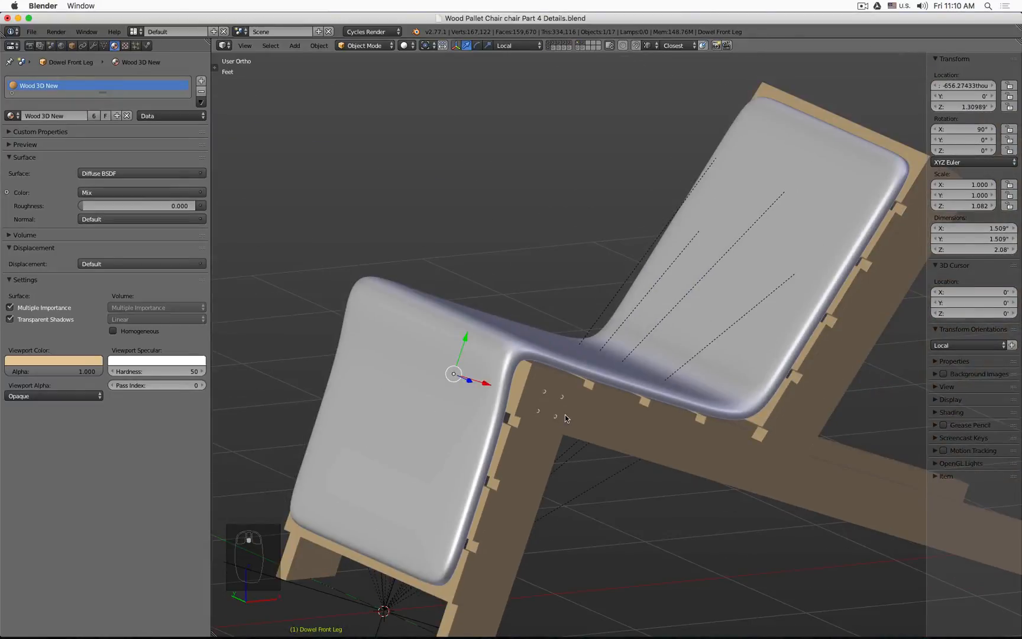
key(ctrl+space)
scroll(609, 233, down, 4)
shift+middle_drag(610, 233, 569, 221)
click(584, 46)
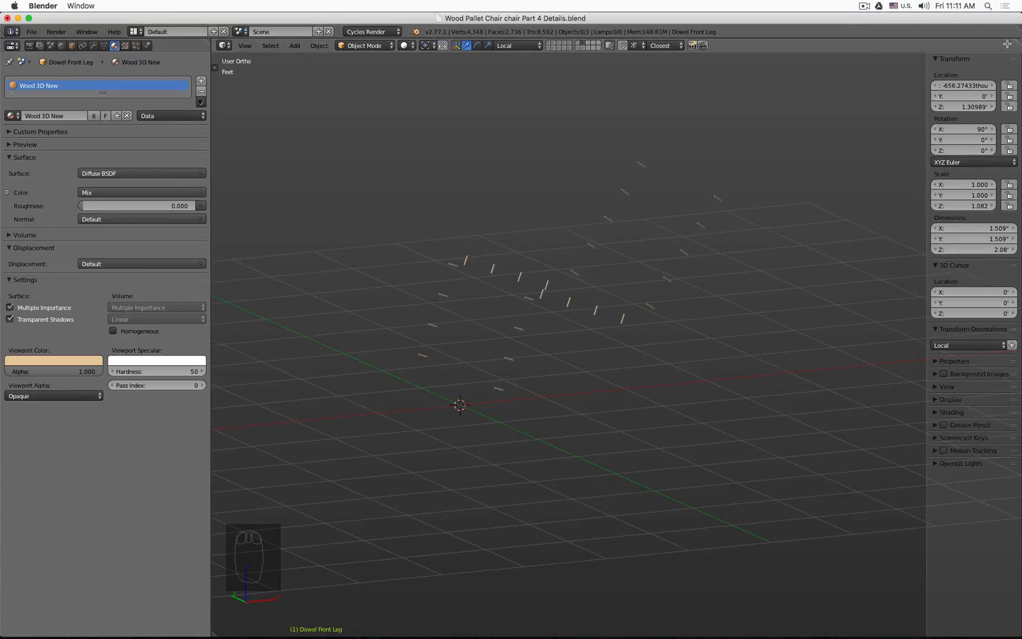
Step: Split the 3D view and turn the lower half into a Node Editor showing the dowel's material nodes
drag(221, 632, 314, 294)
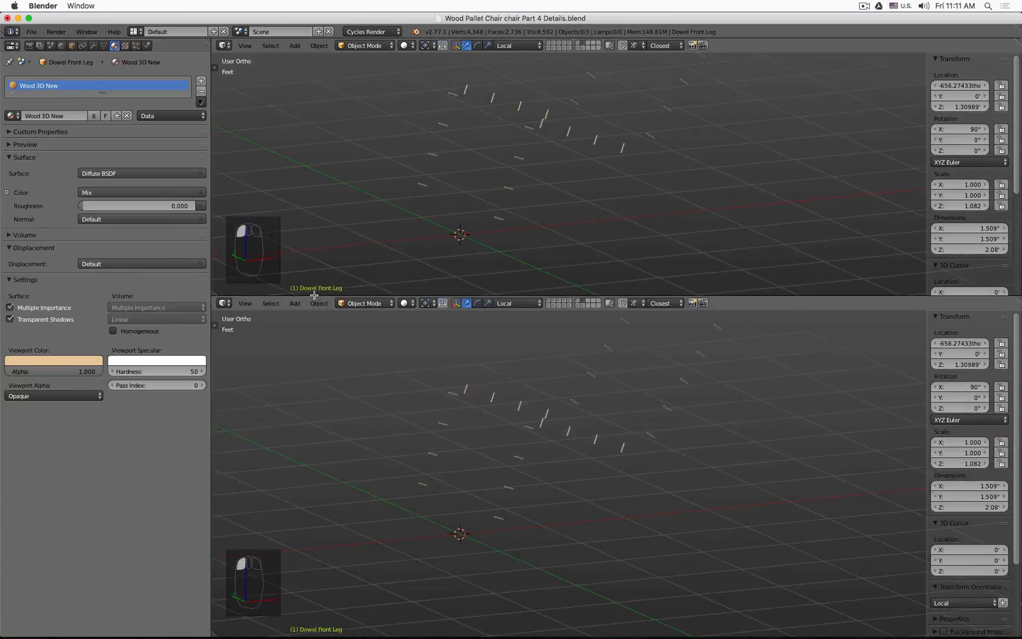
click(225, 303)
click(281, 175)
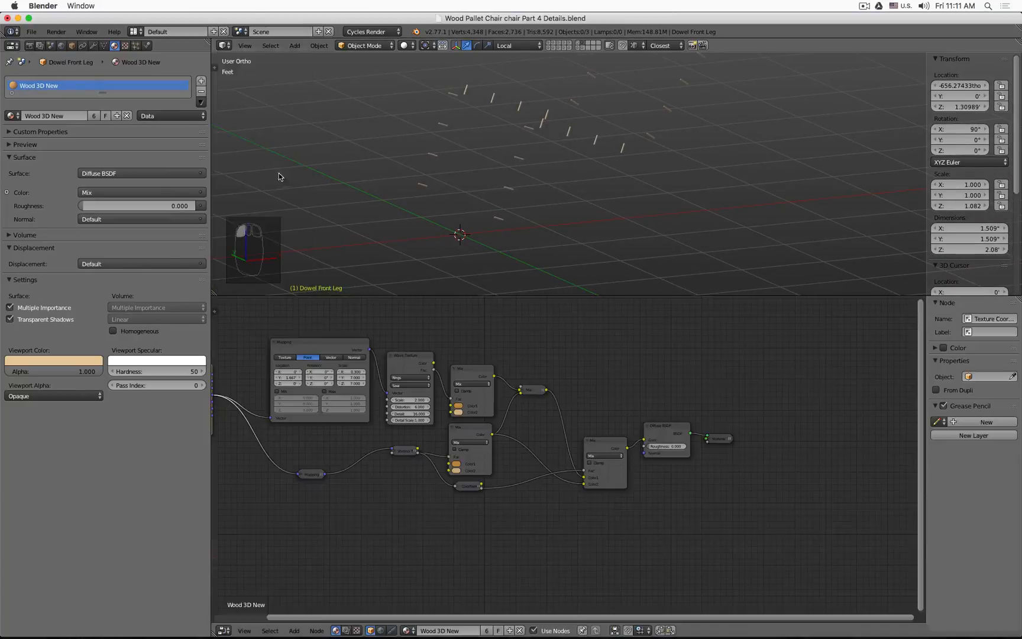
middle_drag(426, 339, 567, 362)
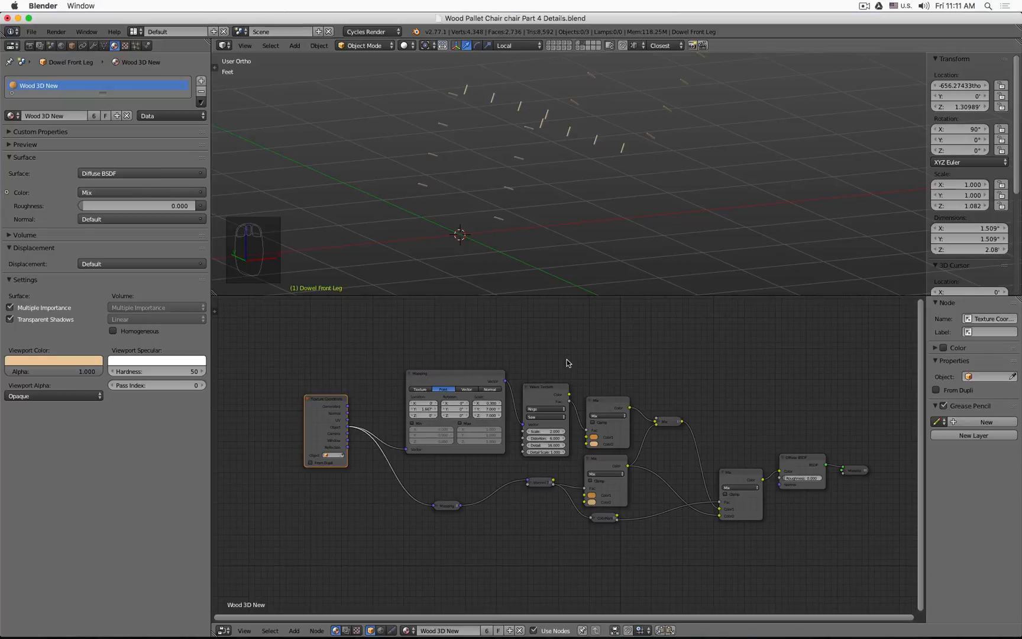
Step: Make the dowel's wood material a single-user copy and rename it Dowel
click(488, 630)
mouse_move(495, 636)
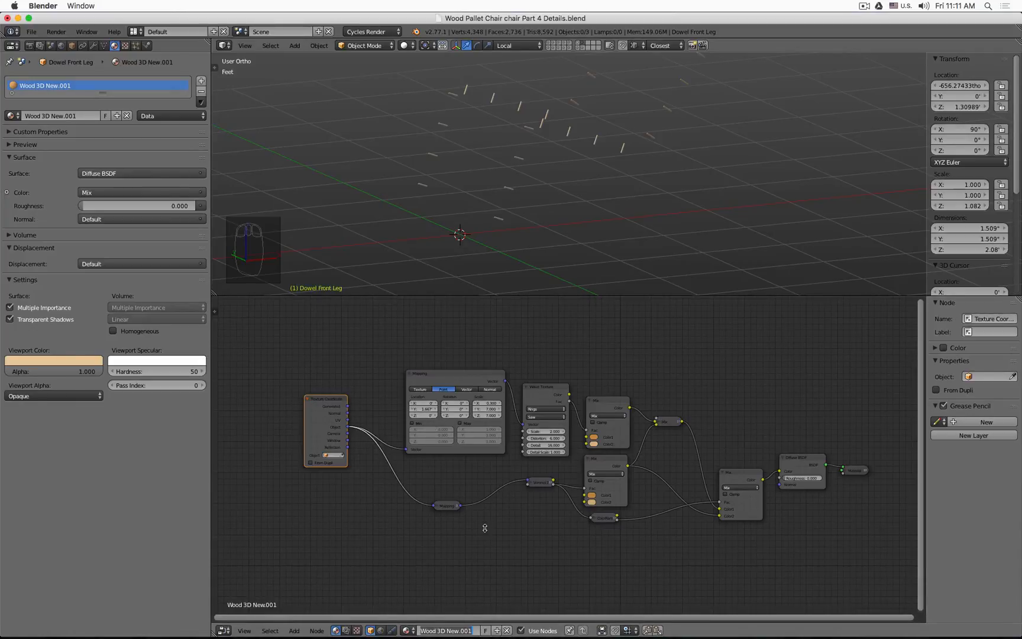
text(Dowel)
key(Return)
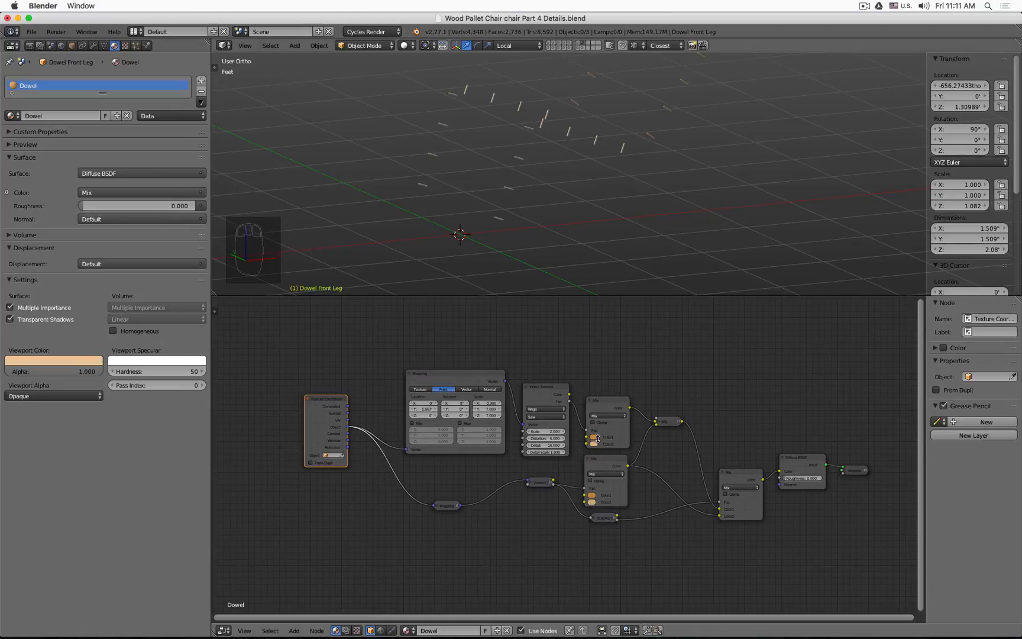
Step: Toggle scene layers and wireframe display to locate the remaining dowel objects
scroll(573, 432, up, 4)
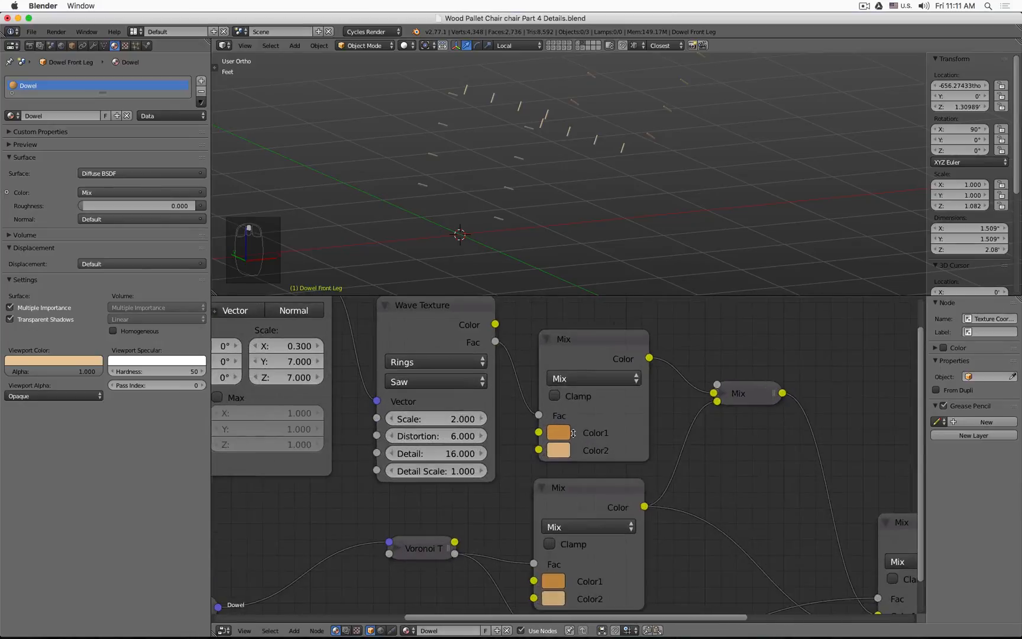
shift+click(548, 43)
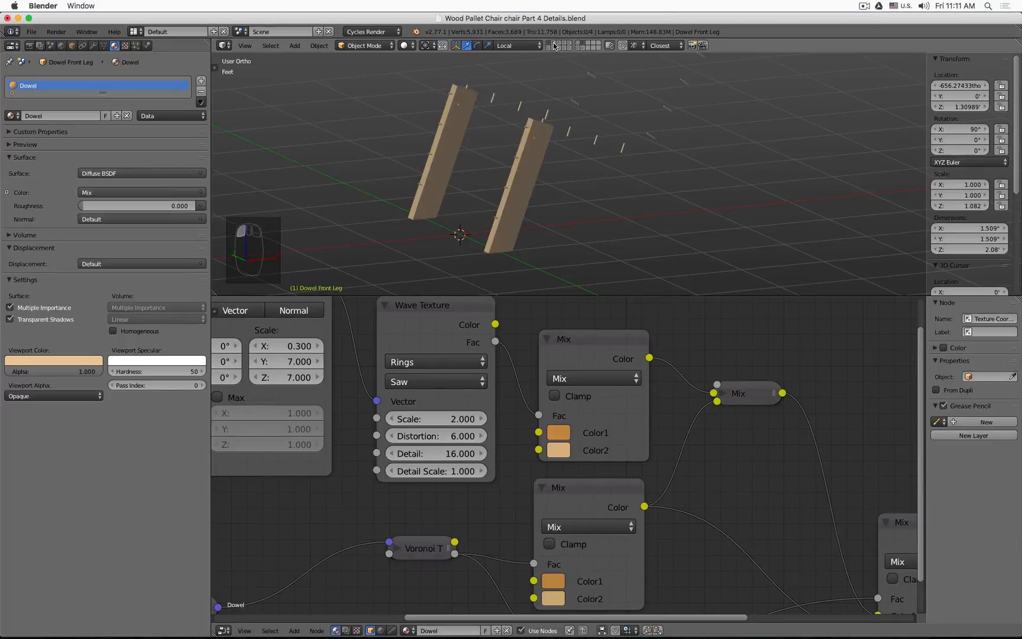
shift+click(555, 43)
shift+click(560, 43)
shift+click(567, 43)
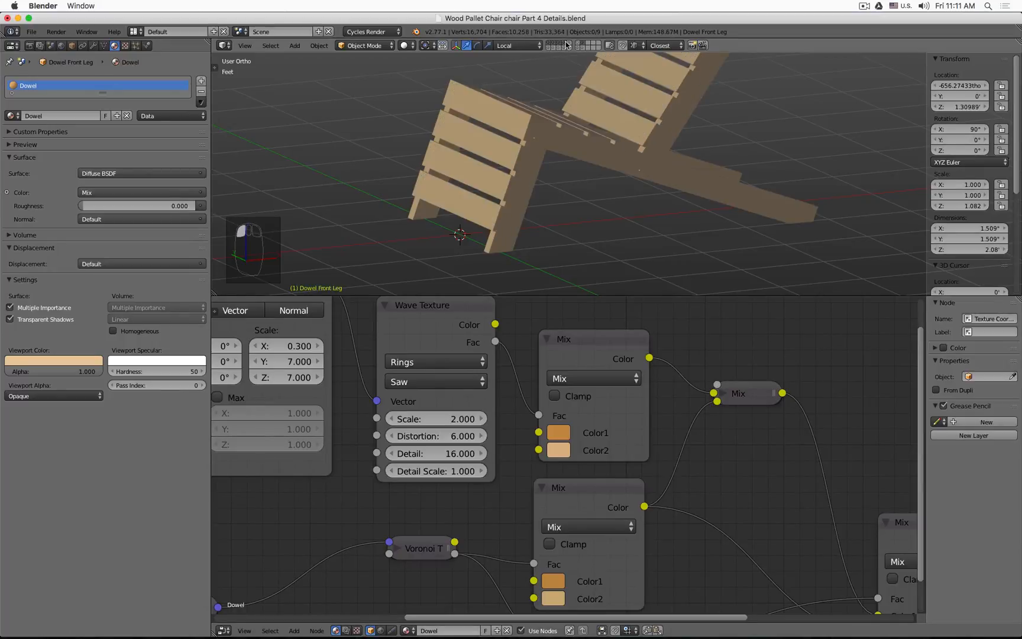
scroll(548, 138, up, 6)
key(z)
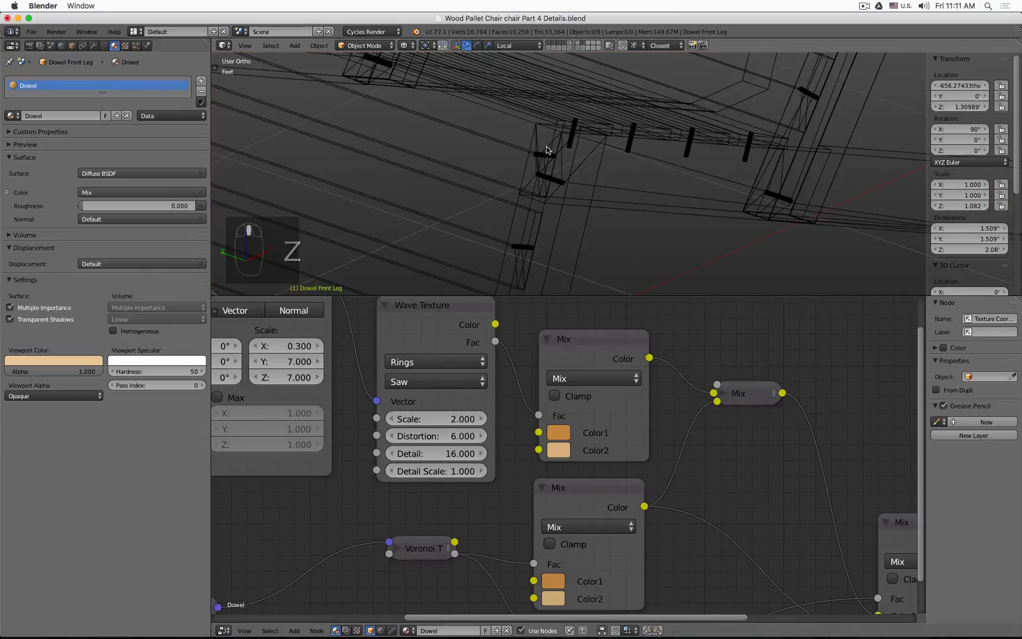
scroll(548, 149, down, 4)
scroll(550, 148, up, 3)
scroll(550, 144, down, 8)
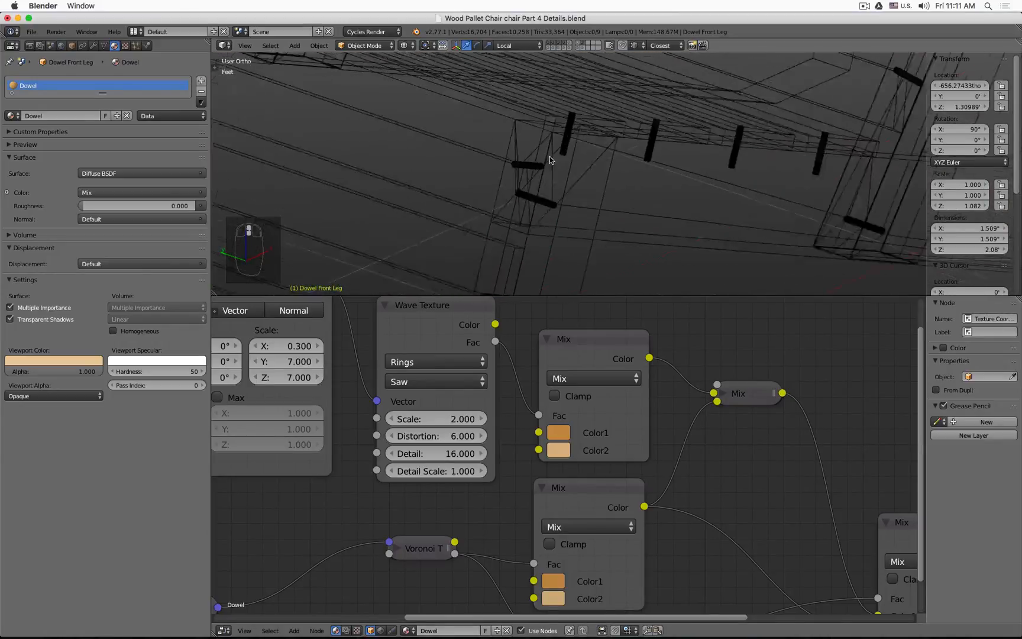
middle_drag(529, 130, 571, 183)
shift+click(579, 43)
key(z)
click(578, 43)
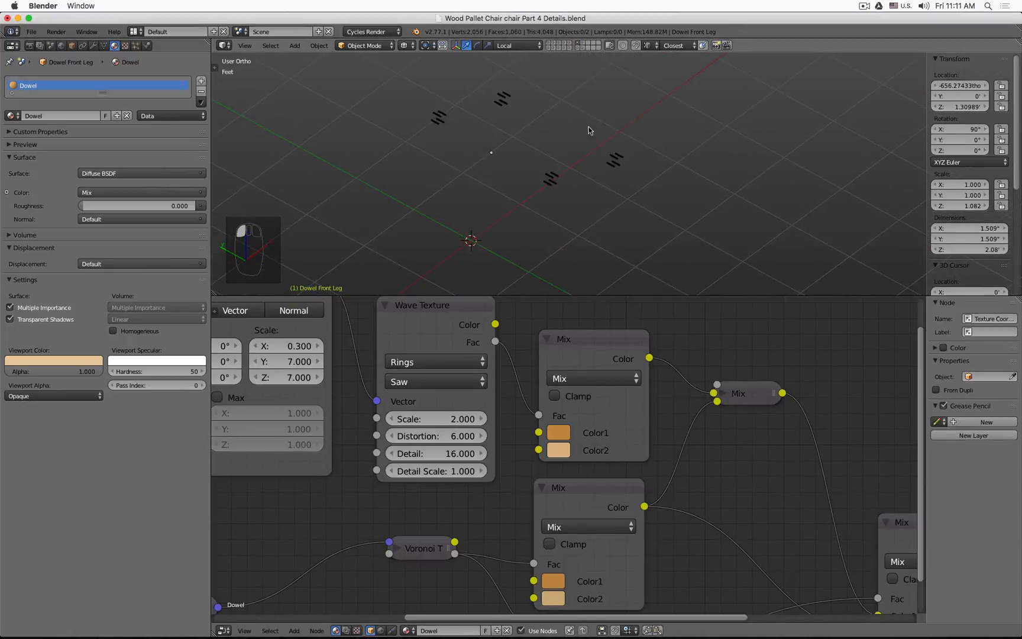
key(z)
Step: Select the boolean plank's front-leg dowel and assign it the Dowel material
right_click(550, 177)
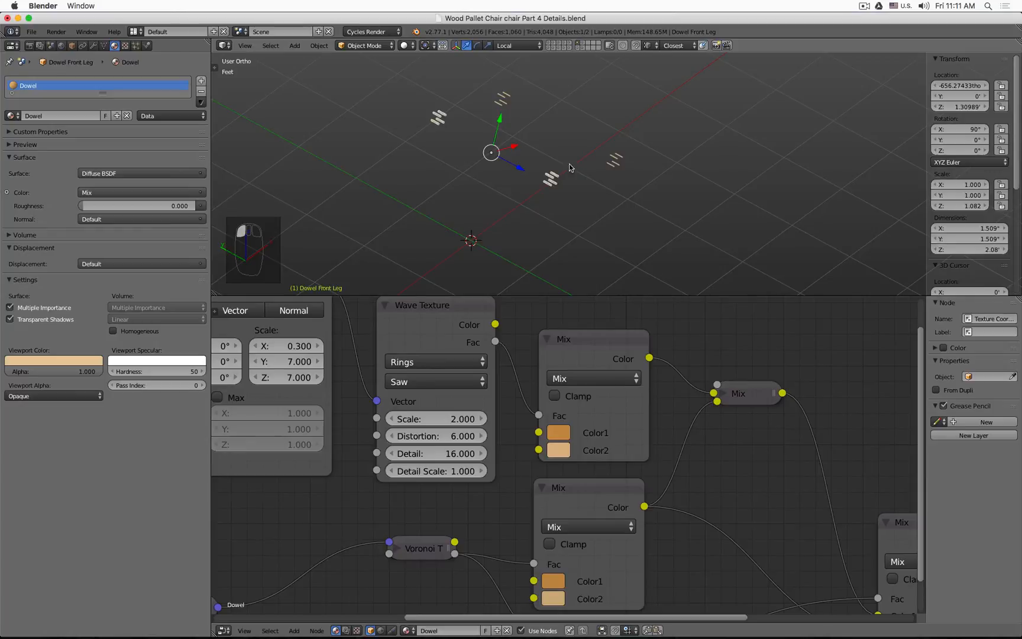
right_click(553, 166)
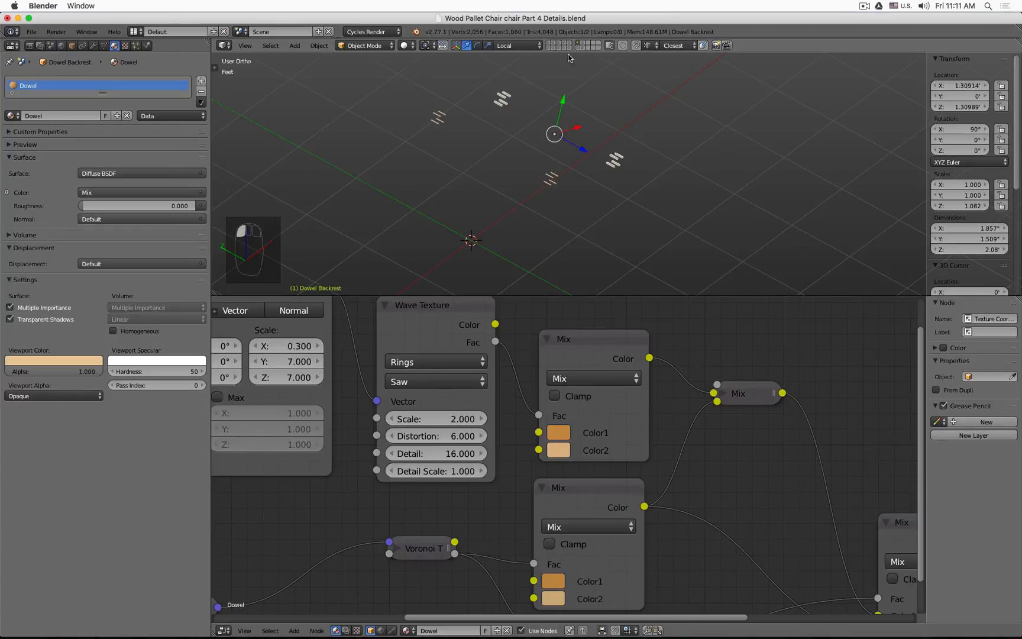
click(585, 44)
right_click(545, 181)
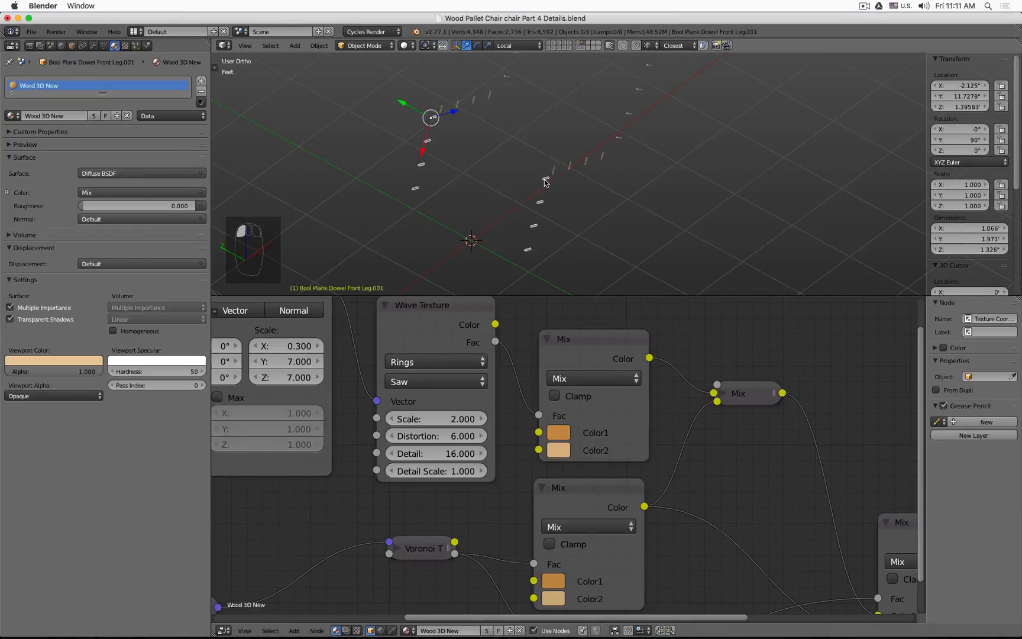
click(407, 630)
click(426, 523)
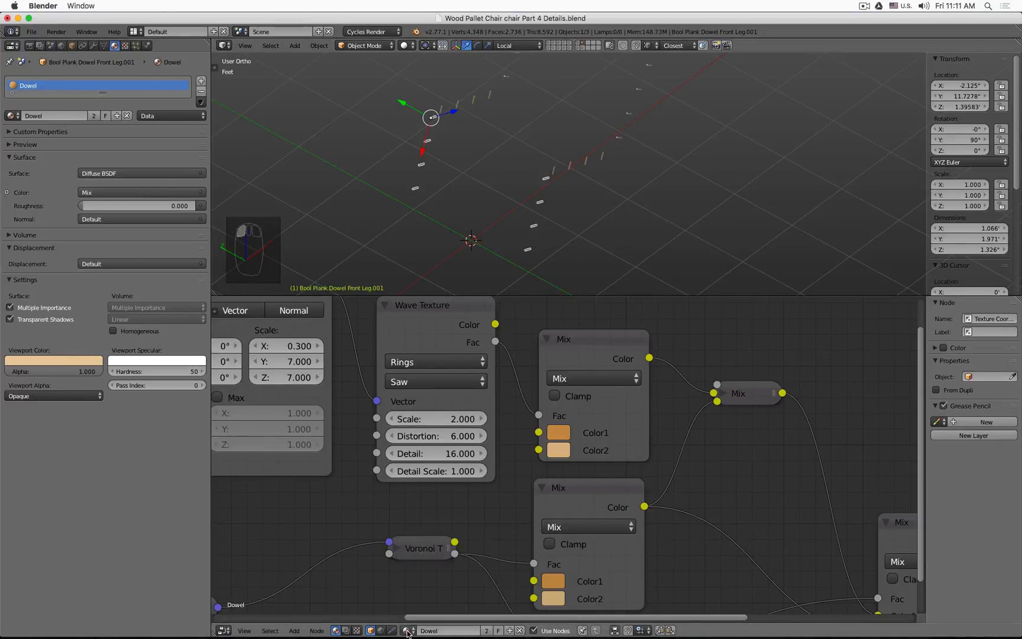
Step: Check the other plank dowels' materials, then show all layers of the chair in rendered view
right_click(554, 170)
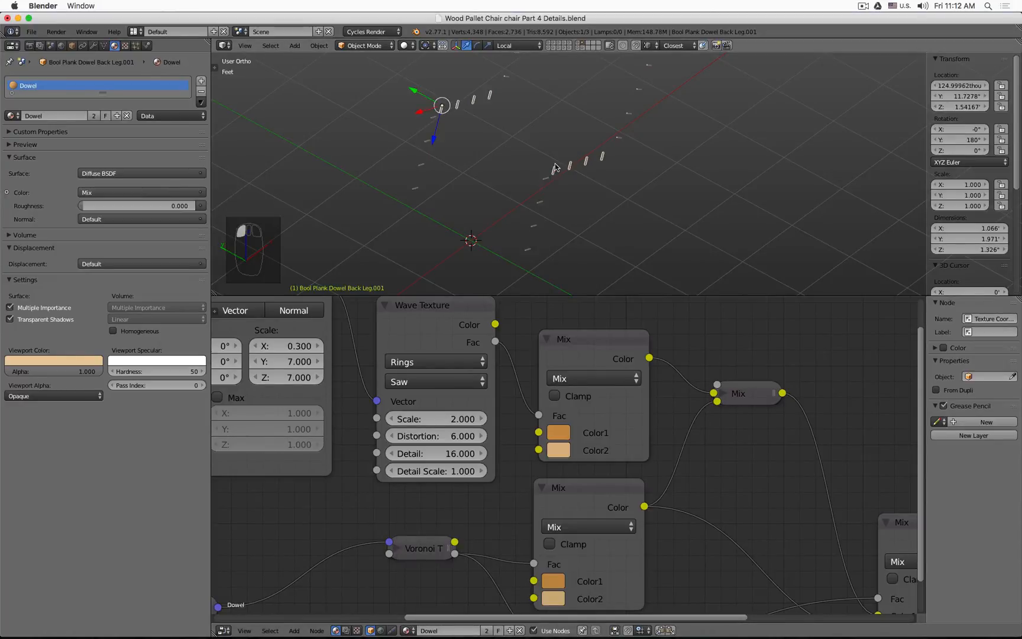
right_click(618, 138)
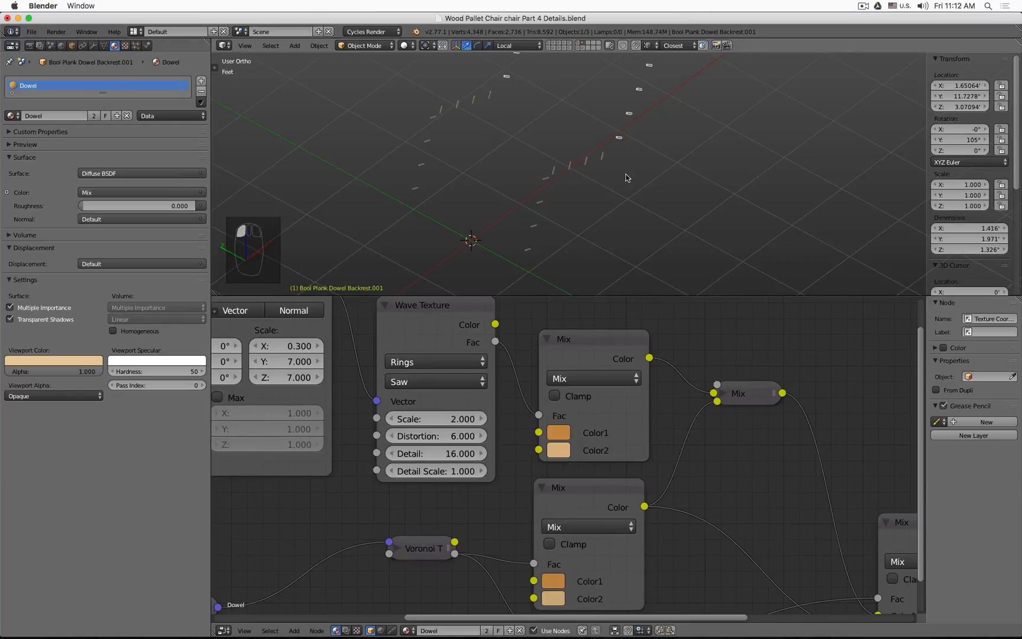
right_click(570, 165)
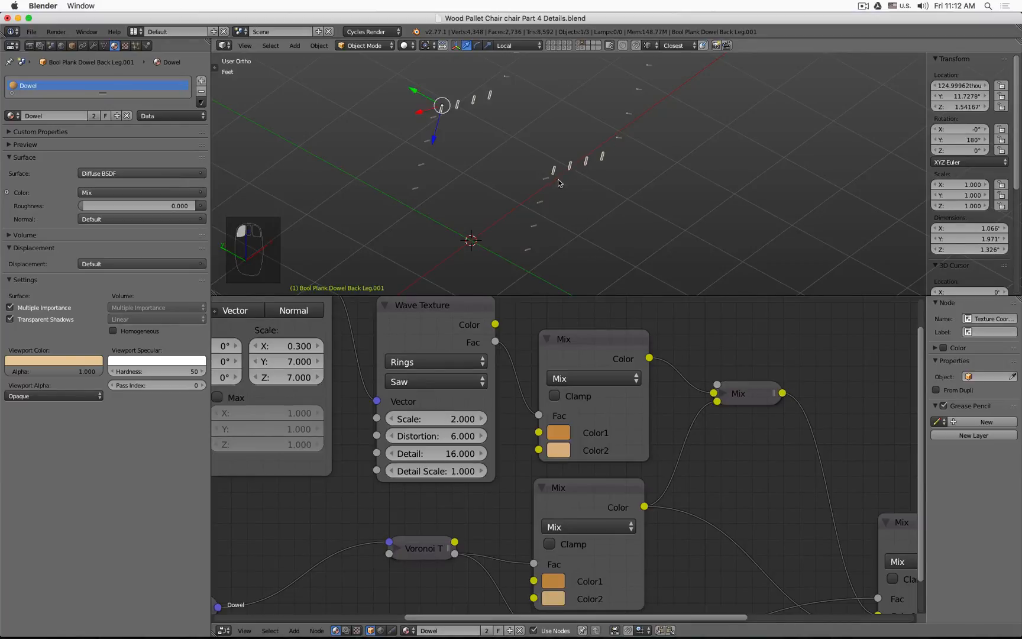
right_click(546, 179)
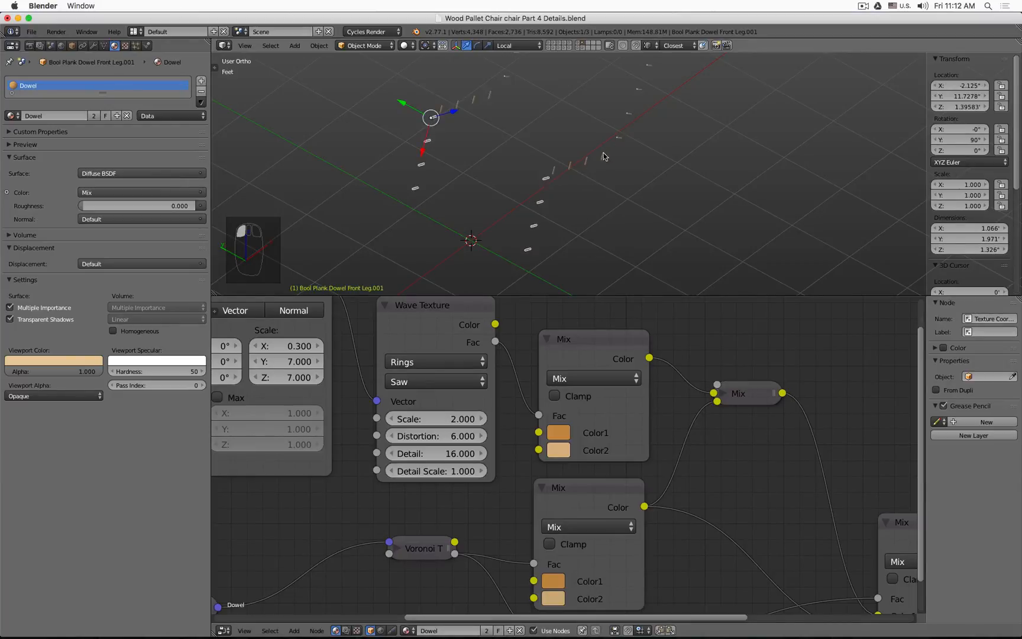
shift+click(579, 47)
shift+click(549, 45)
shift+click(563, 46)
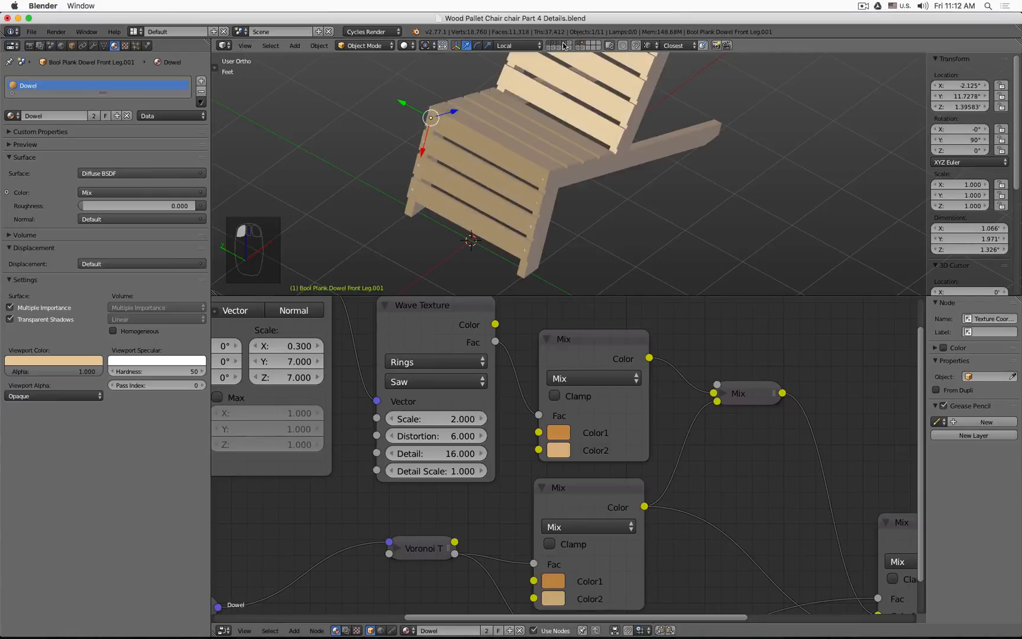
scroll(575, 195, up, 3)
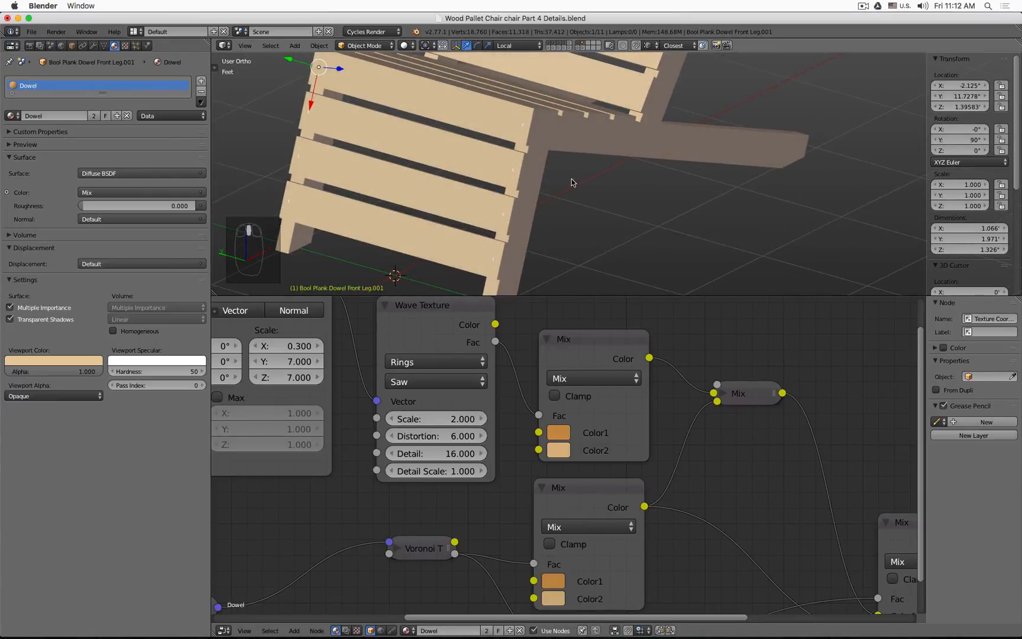
key(shift+z)
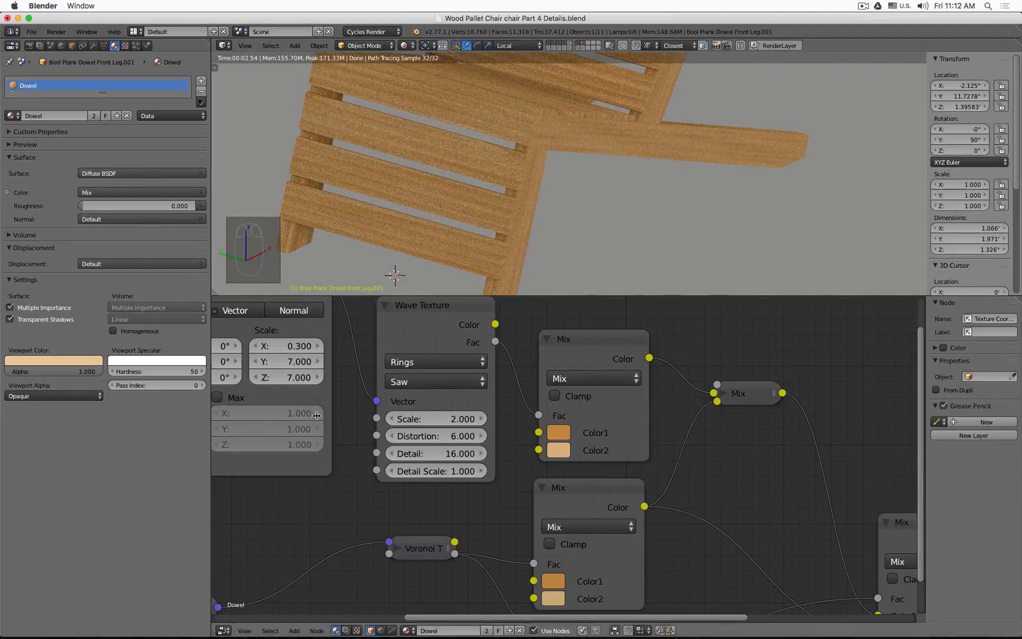
Step: Darken Color1 of the first Mix node in the Dowel material
scroll(605, 475, down, 3)
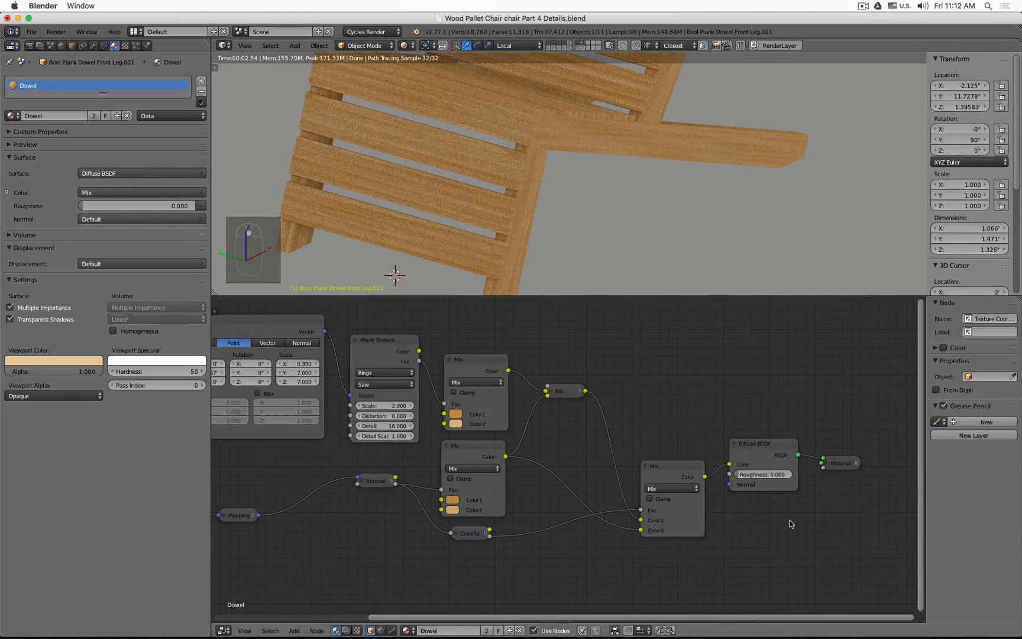
scroll(473, 406, up, 5)
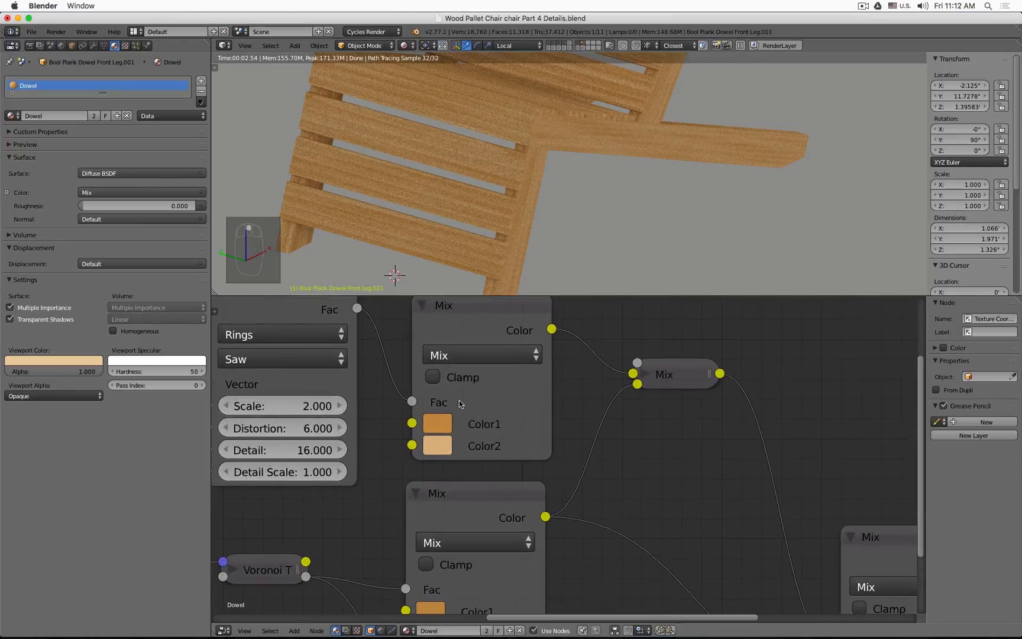
click(438, 425)
drag(596, 172, 595, 185)
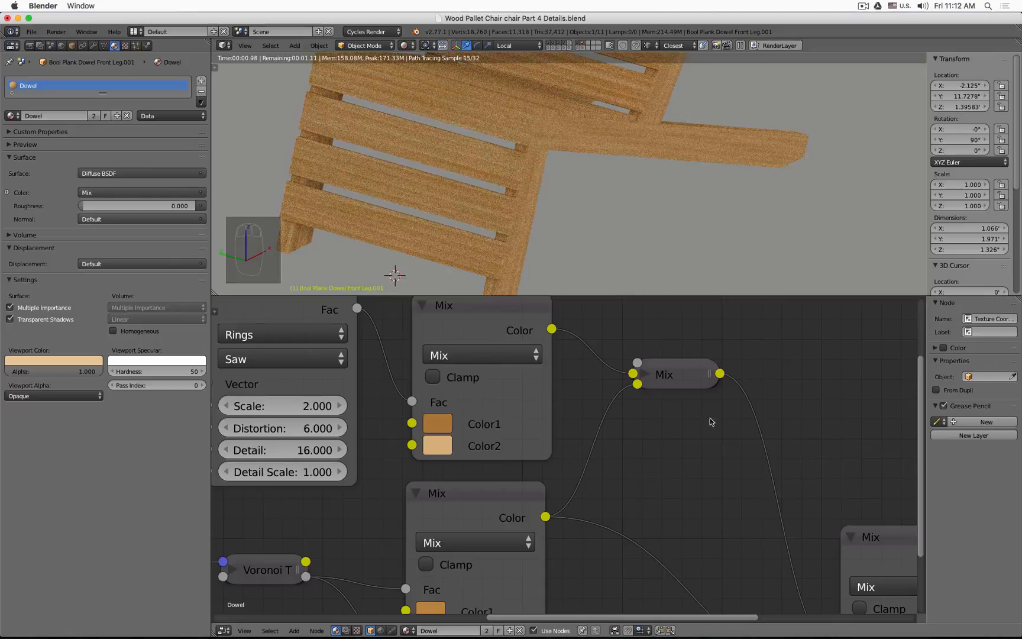
Step: Darken Color1 and Color2 of the first Mix node in the Dowel material
click(444, 426)
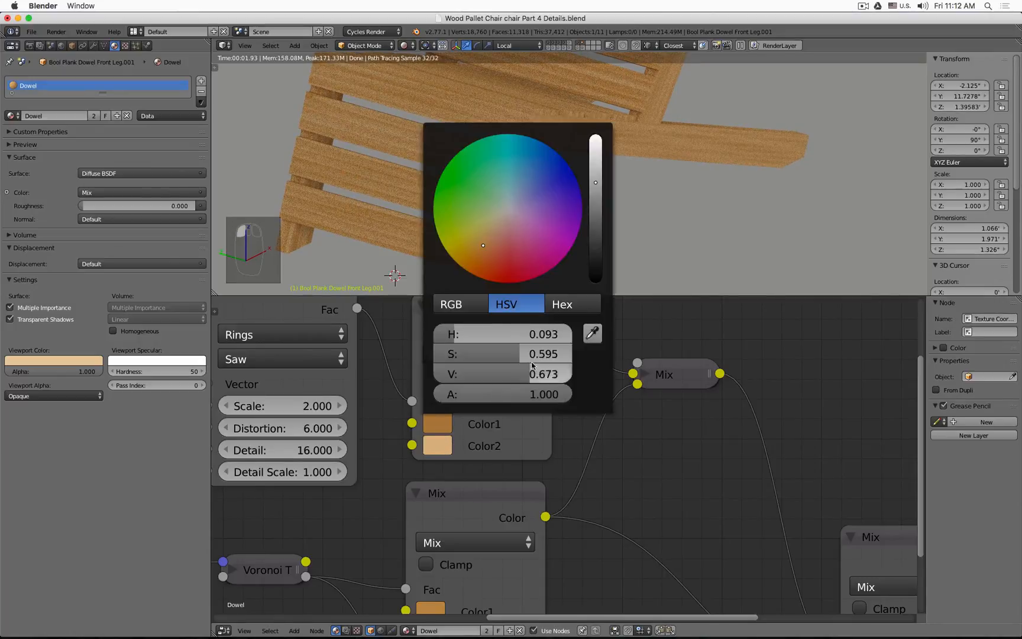
click(596, 193)
click(441, 446)
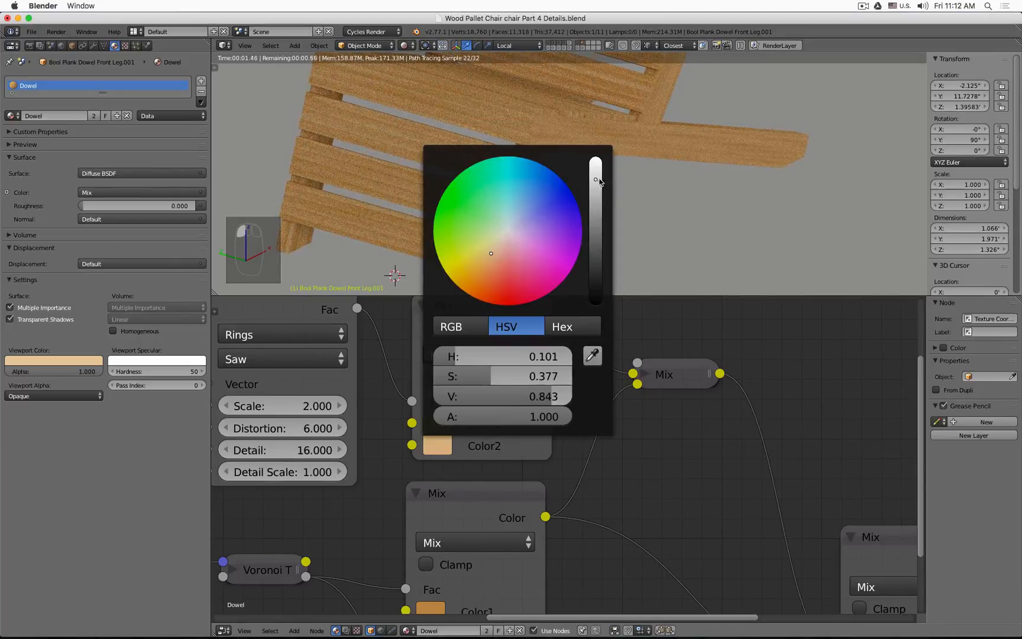
drag(596, 181, 596, 212)
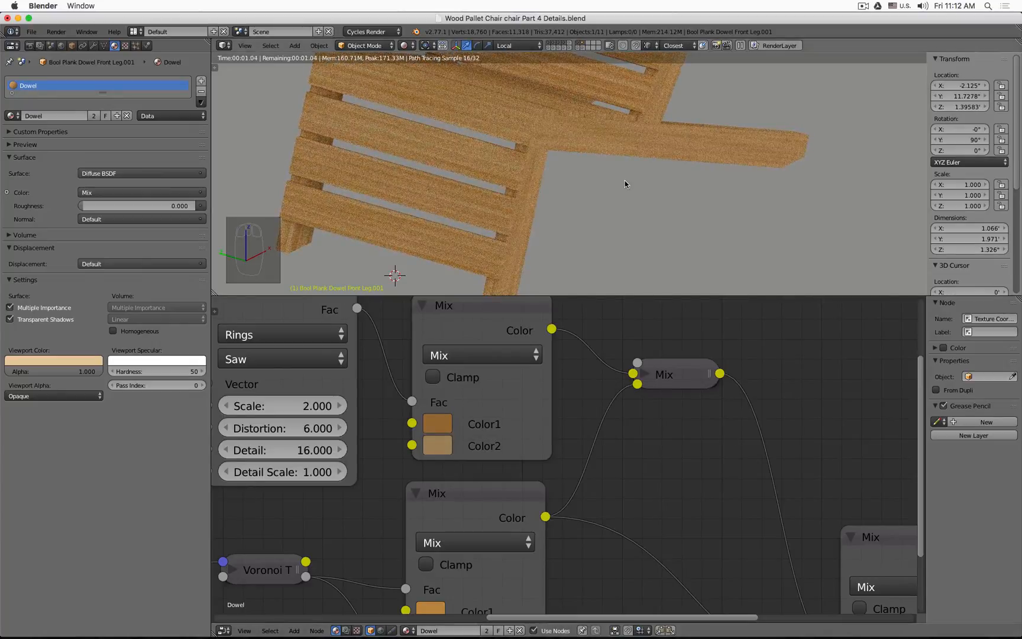
Step: Zoom in on the dowel ends in the viewport to examine the new wood colour in rendered view
middle_drag(625, 180, 541, 171)
scroll(541, 171, up, 5)
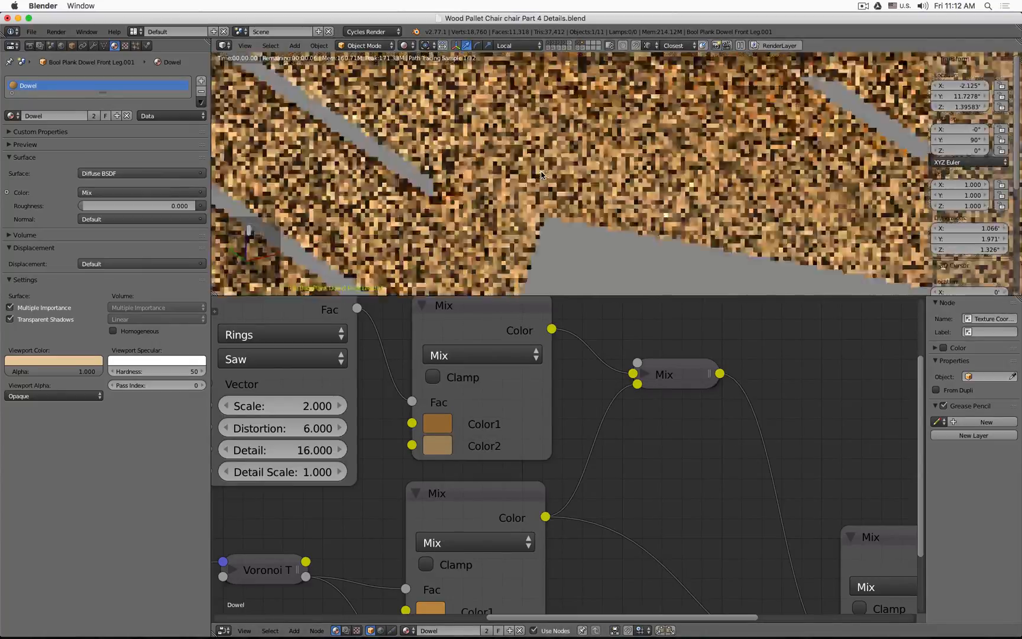
scroll(518, 190, up, 2)
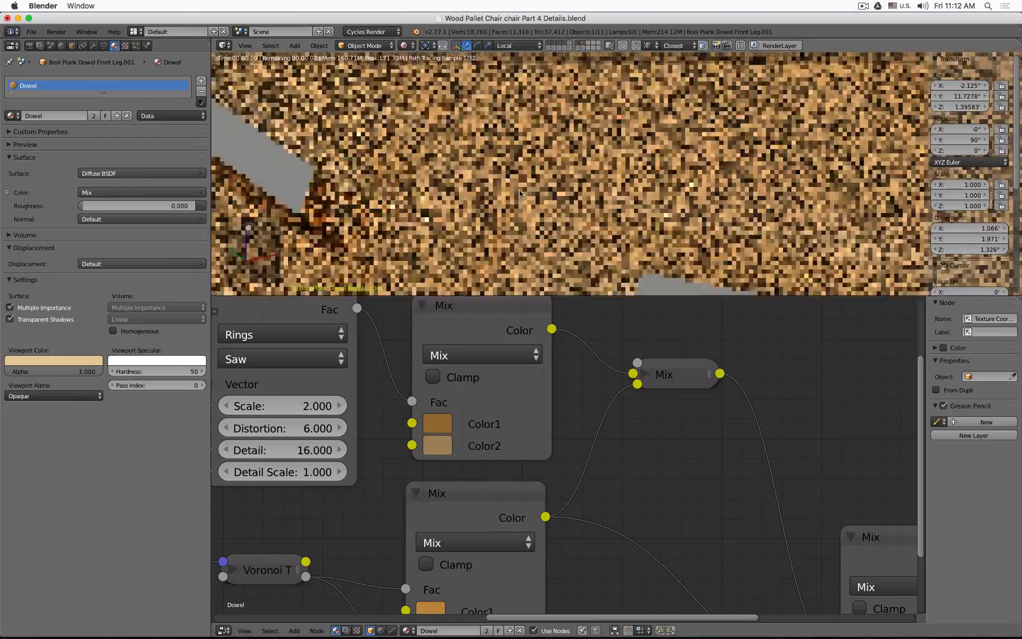
scroll(488, 155, down, 4)
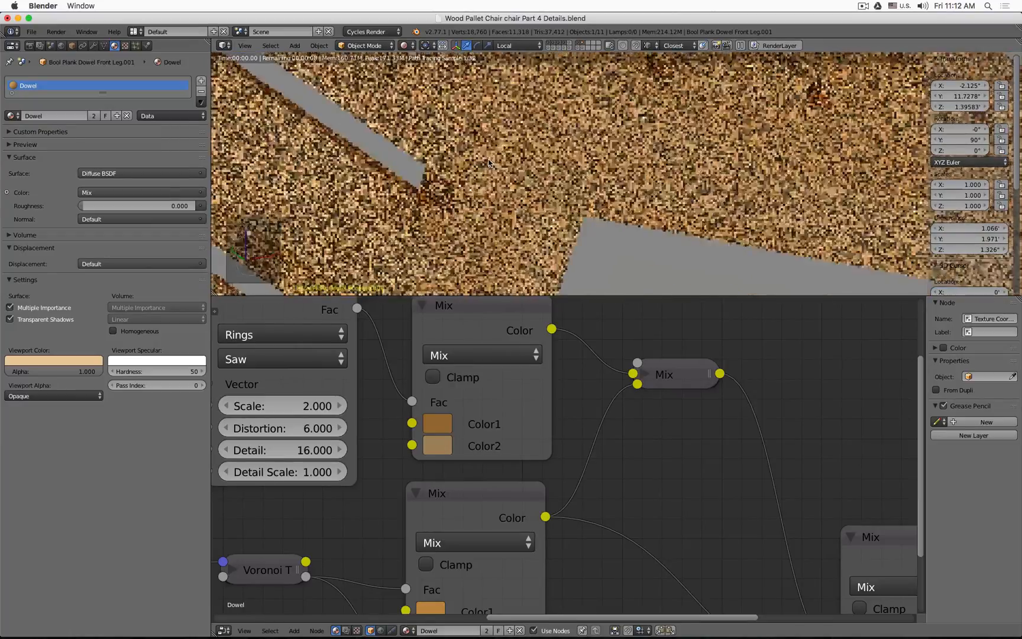
key(z)
key(z)
scroll(488, 164, up, 3)
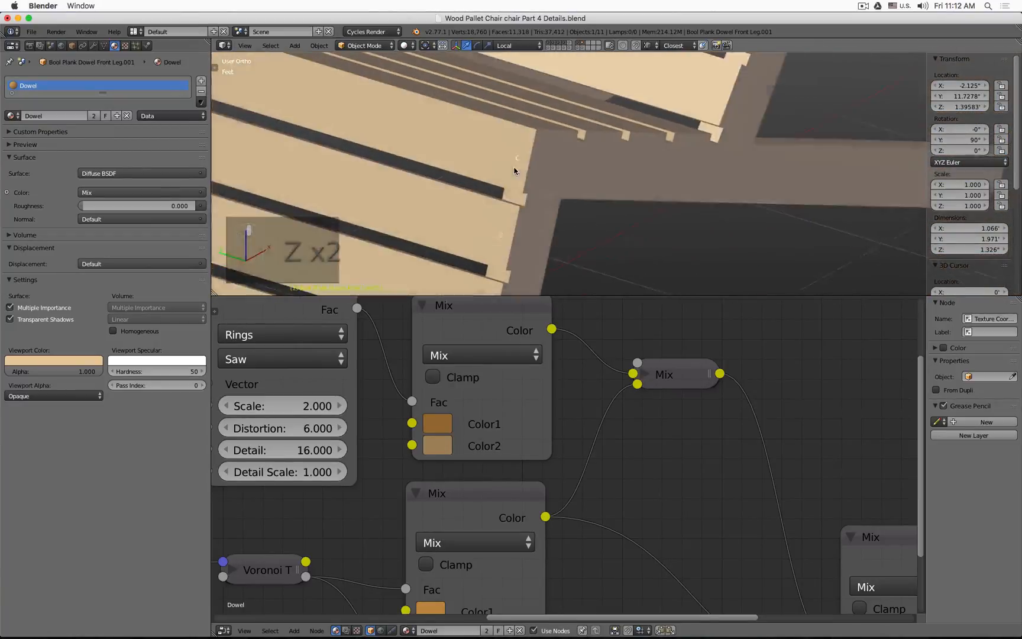
key(shift+z)
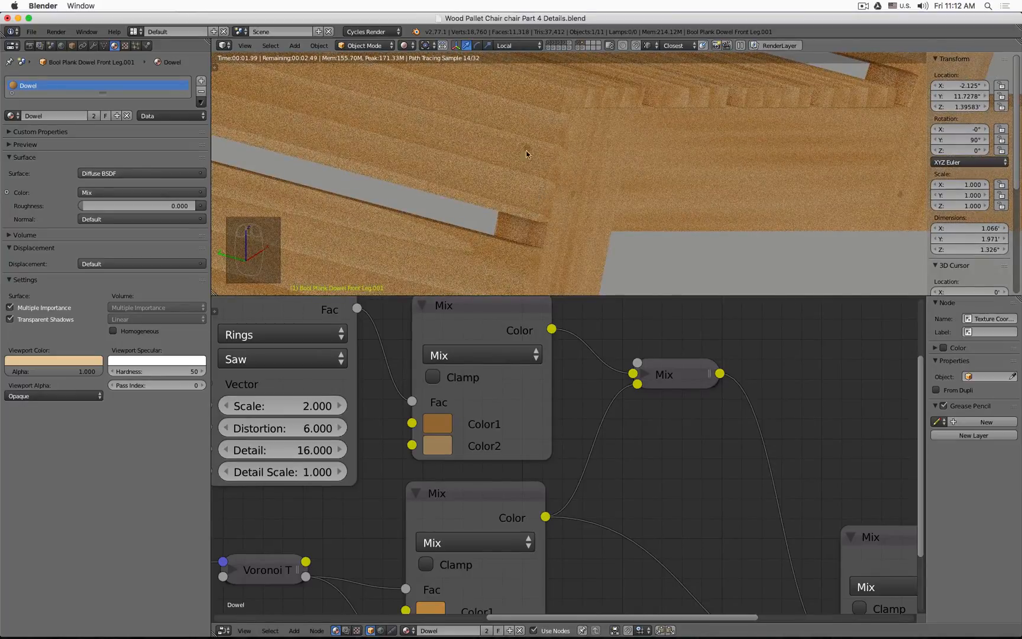
Step: Darken the first Mix node's Color1 further
click(439, 421)
drag(595, 190, 595, 234)
click(440, 448)
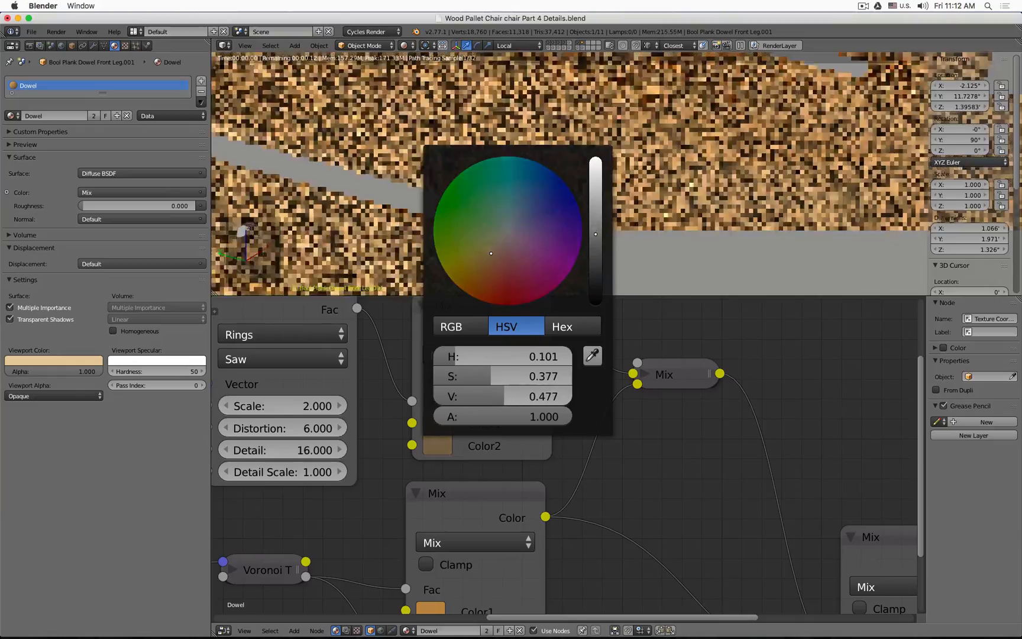
Step: Darken Color1 and Color2 of the second Mix node in the Dowel material
scroll(676, 442, down, 1)
scroll(676, 442, down, 1)
middle_drag(676, 442, 728, 335)
click(568, 430)
drag(676, 246, 676, 291)
click(559, 445)
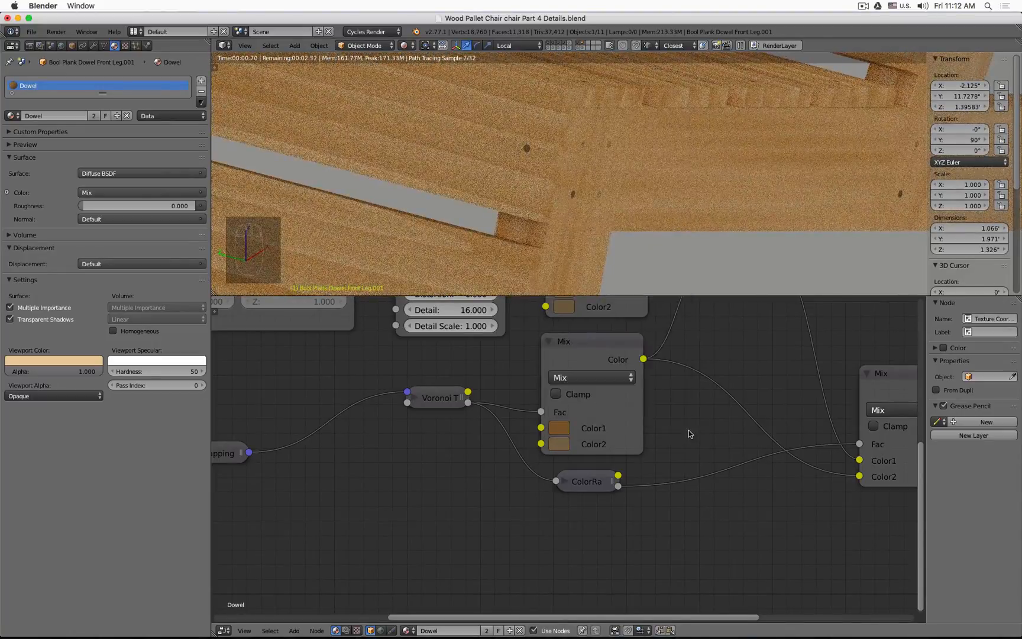
Step: Inspect the darker dowel wood on the chair in rendered view from several angles
scroll(721, 364, down, 2)
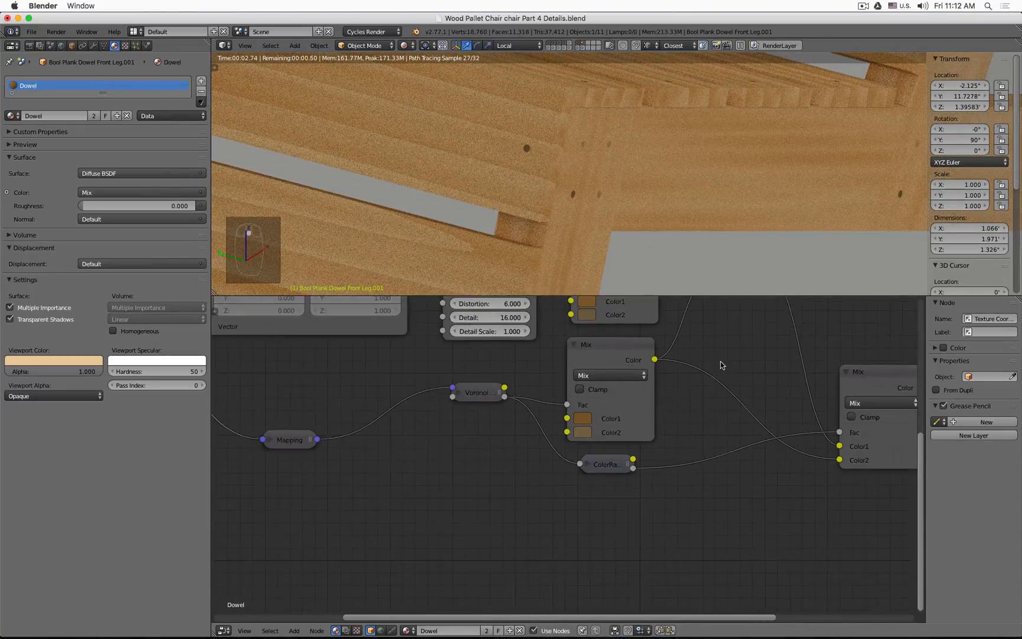
scroll(744, 240, down, 3)
scroll(743, 241, down, 3)
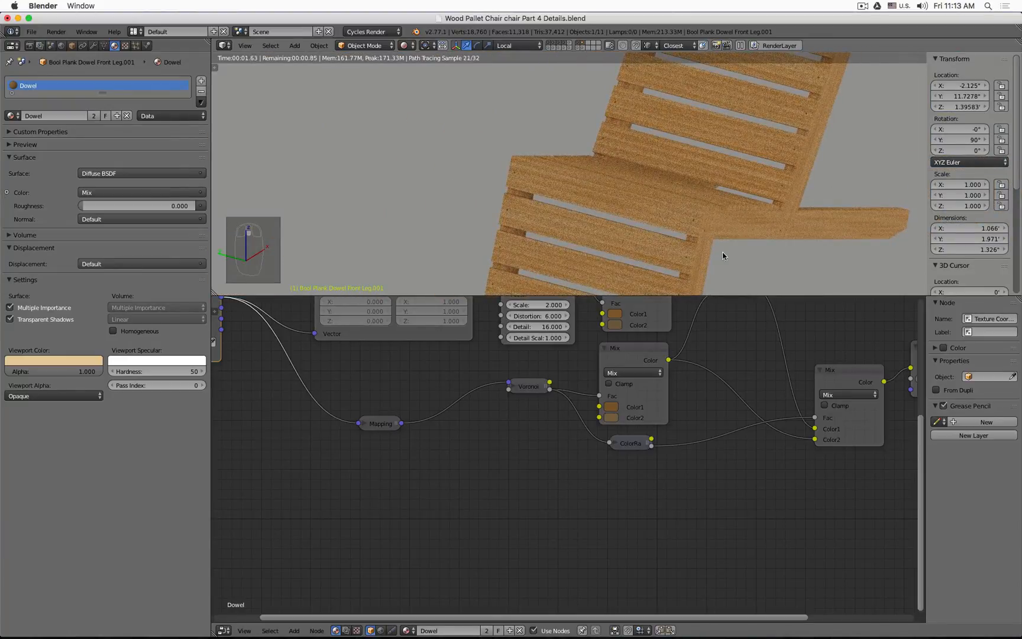
middle_drag(750, 252, 693, 208)
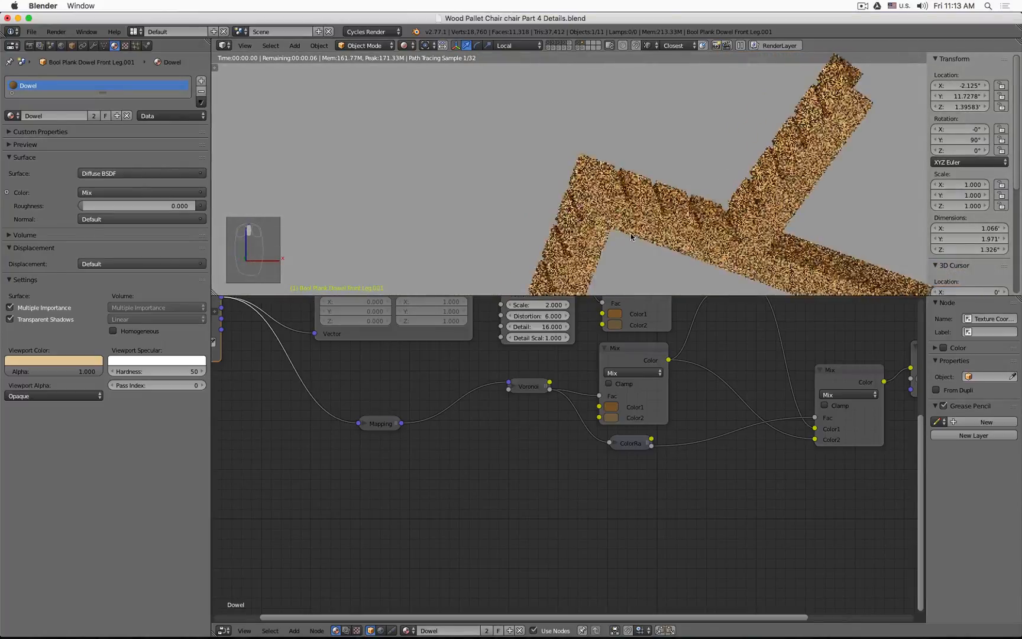
scroll(692, 207, up, 5)
scroll(597, 155, up, 2)
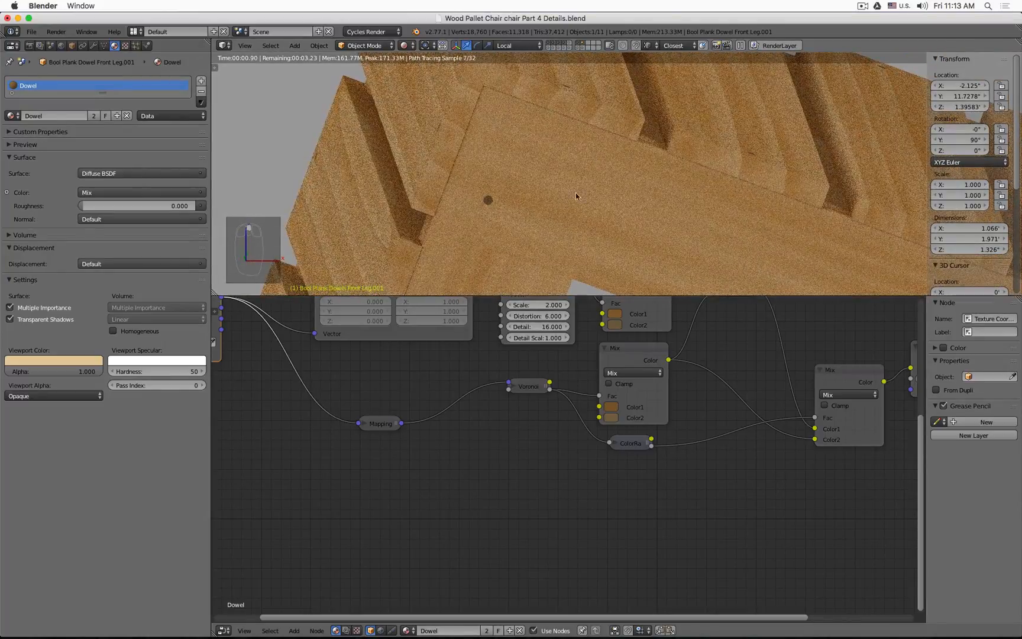
scroll(600, 211, up, 5)
scroll(600, 211, down, 8)
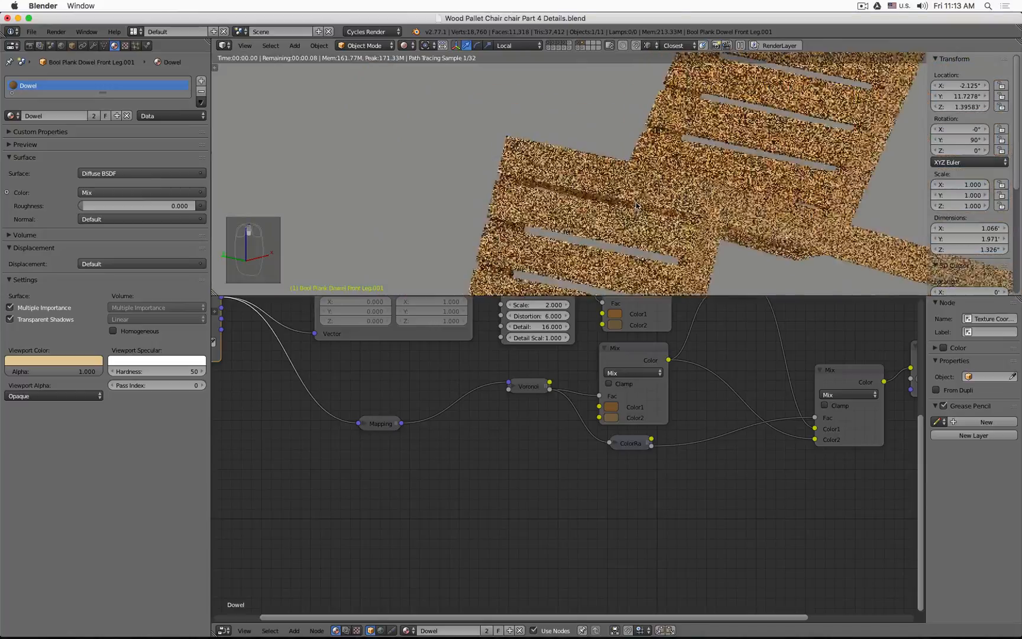
middle_drag(637, 205, 659, 226)
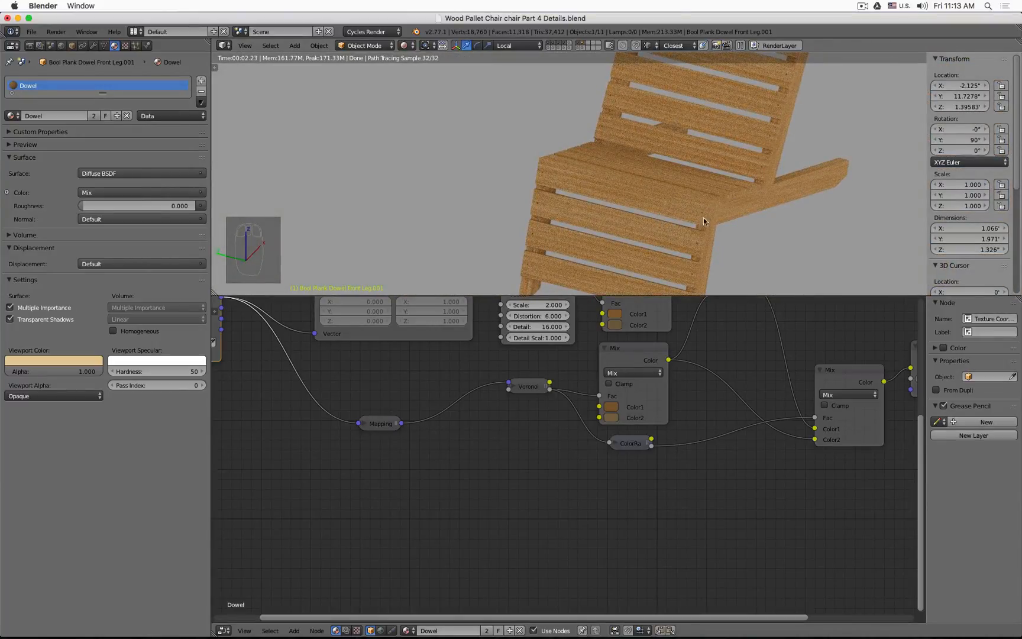
Step: Switch back to solid display and enlarge the 3D viewport over the node editor to frame the whole chair
key(z)
scroll(814, 250, down, 4)
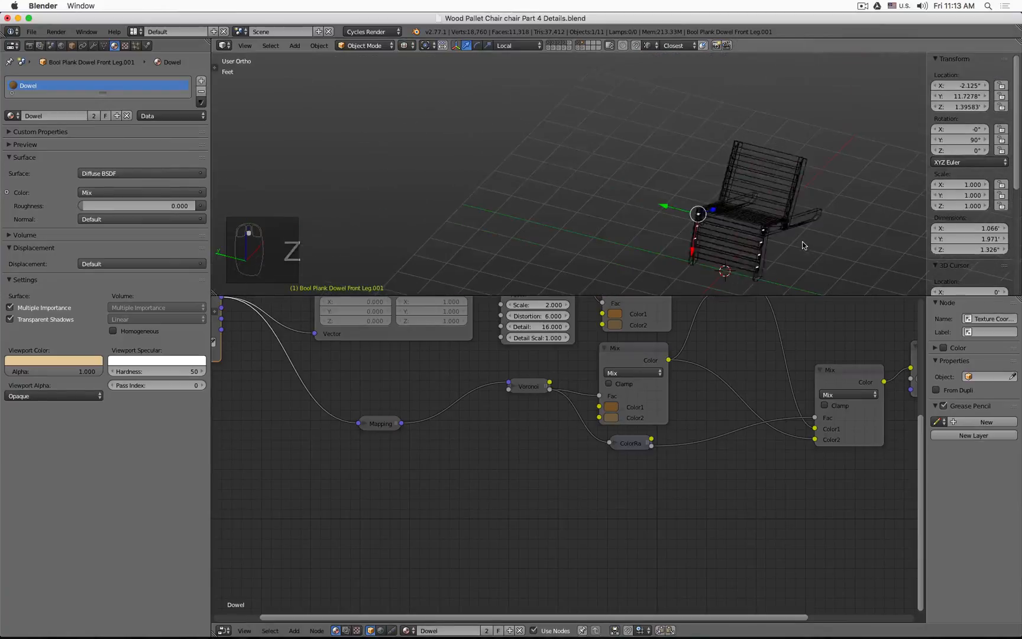
key(z)
middle_drag(770, 234, 673, 174)
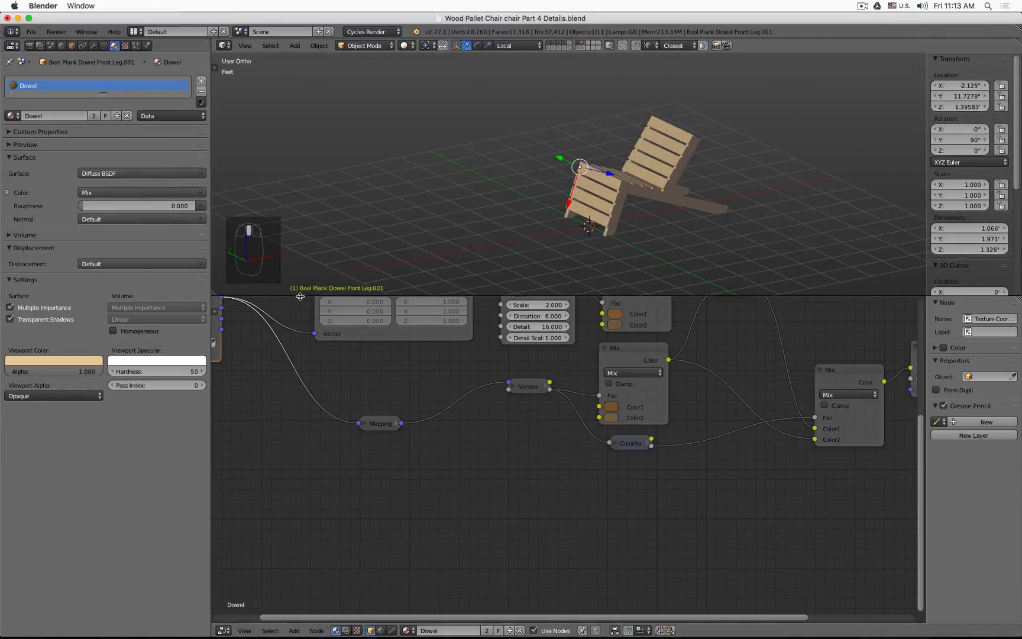
drag(300, 296, 299, 462)
scroll(468, 486, down, 3)
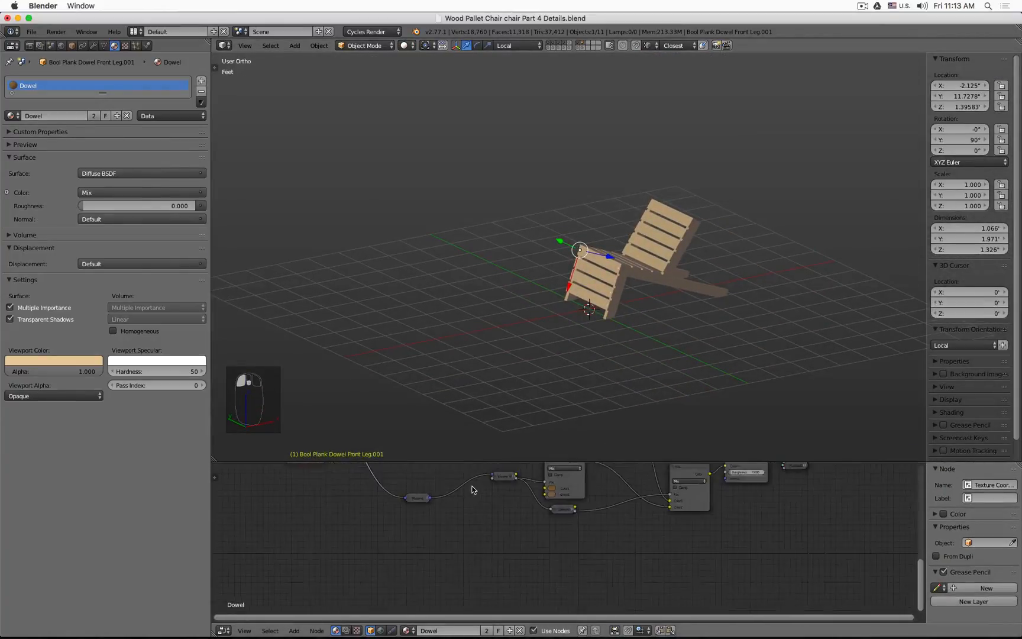
middle_drag(469, 486, 504, 559)
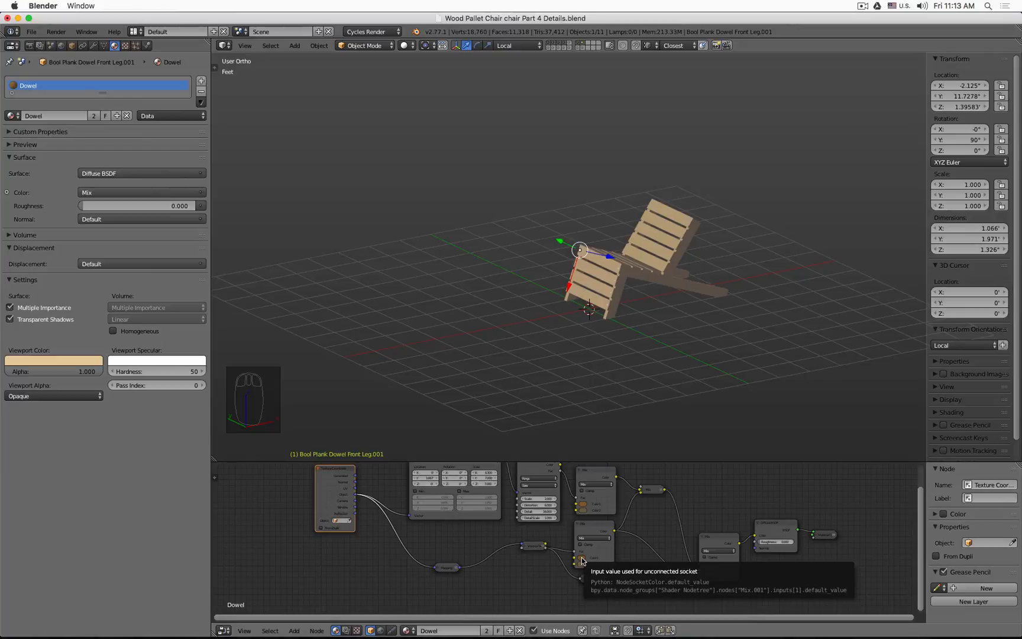
scroll(633, 319, up, 4)
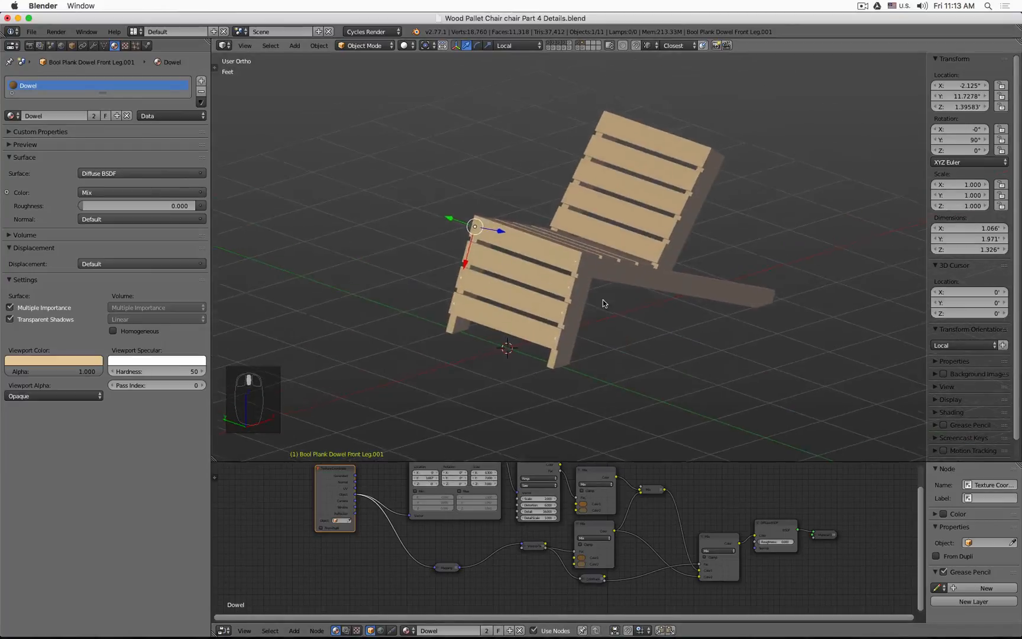
key(n)
key(n)
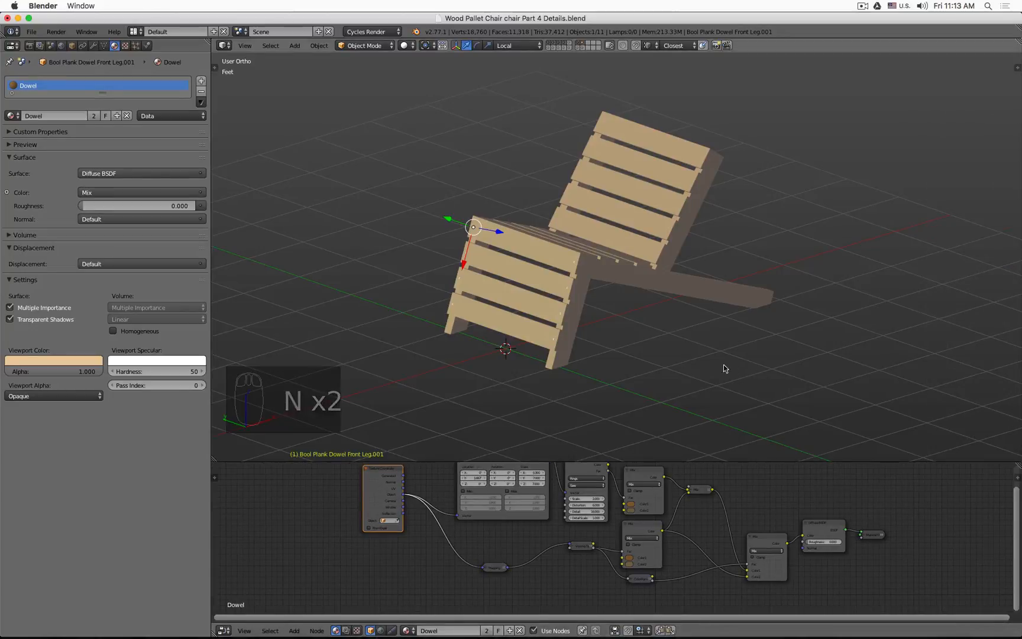
scroll(652, 337, up, 2)
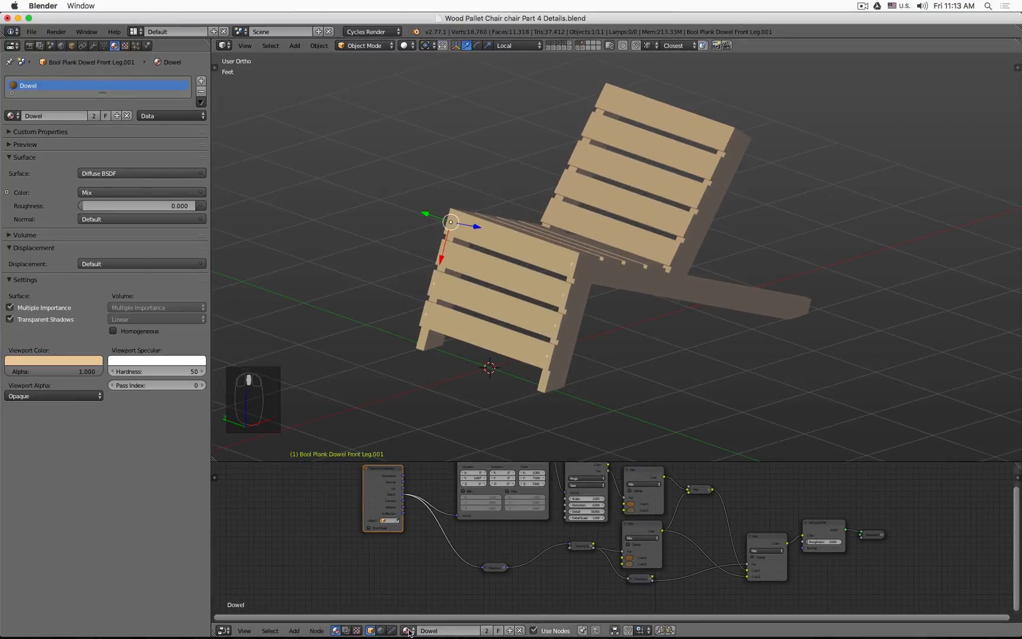